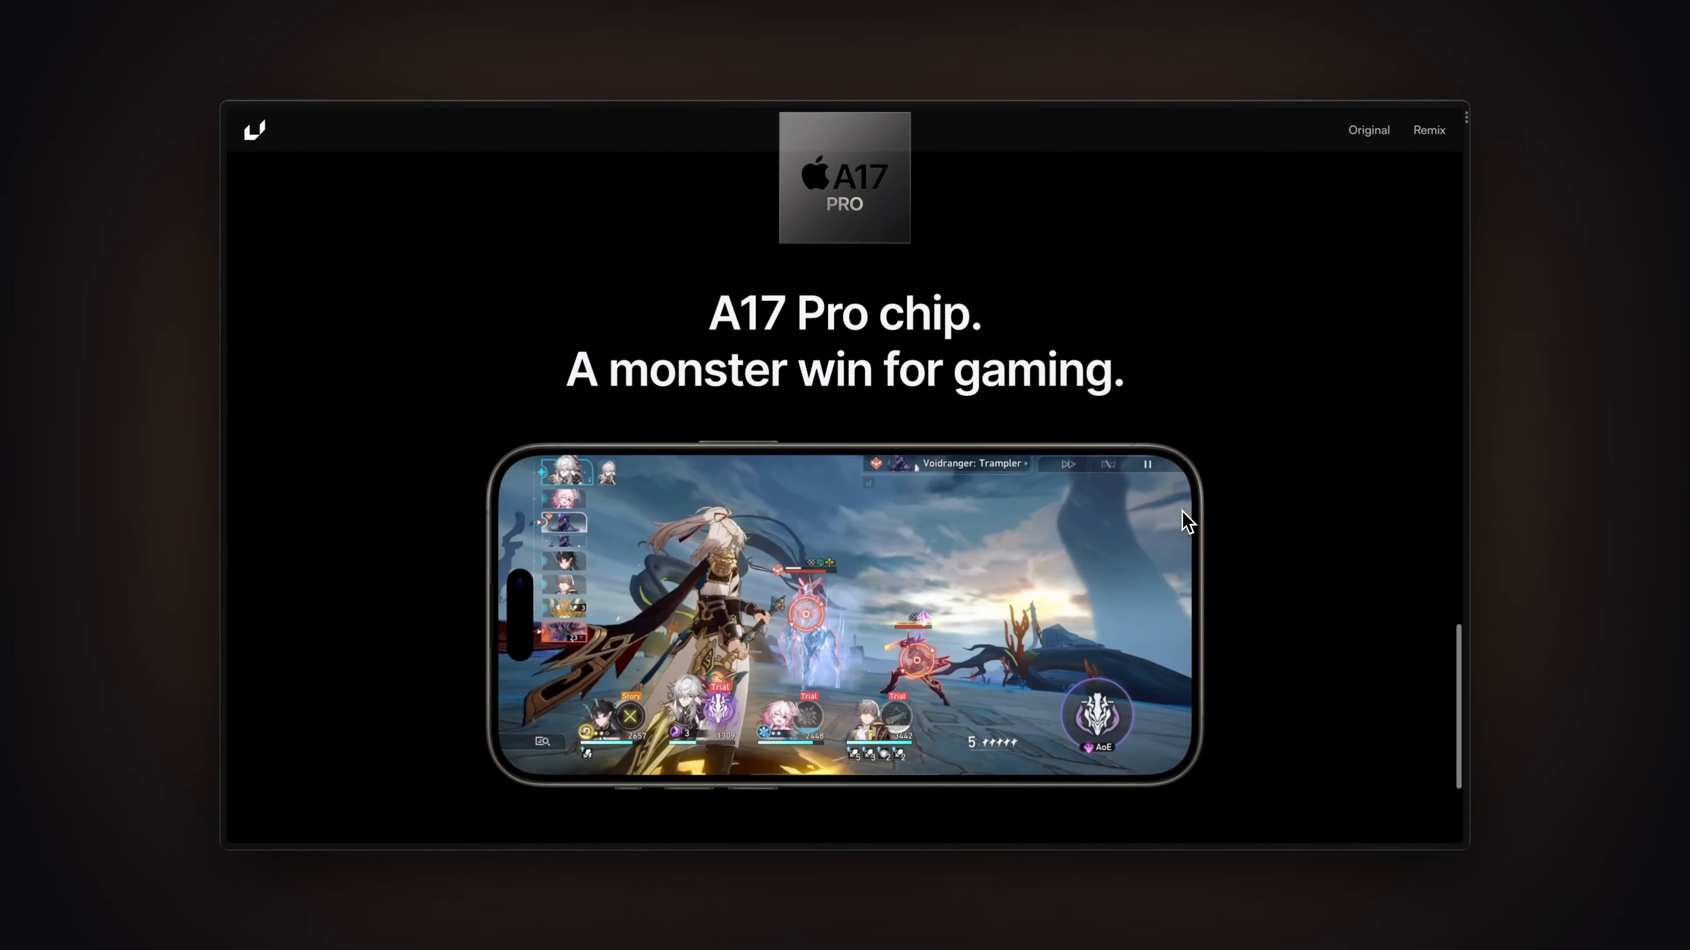
Scroll up the site preview and return to the iPhone 15 Pro - Tutorial canvas.
scroll(1187, 522, "up", 10)
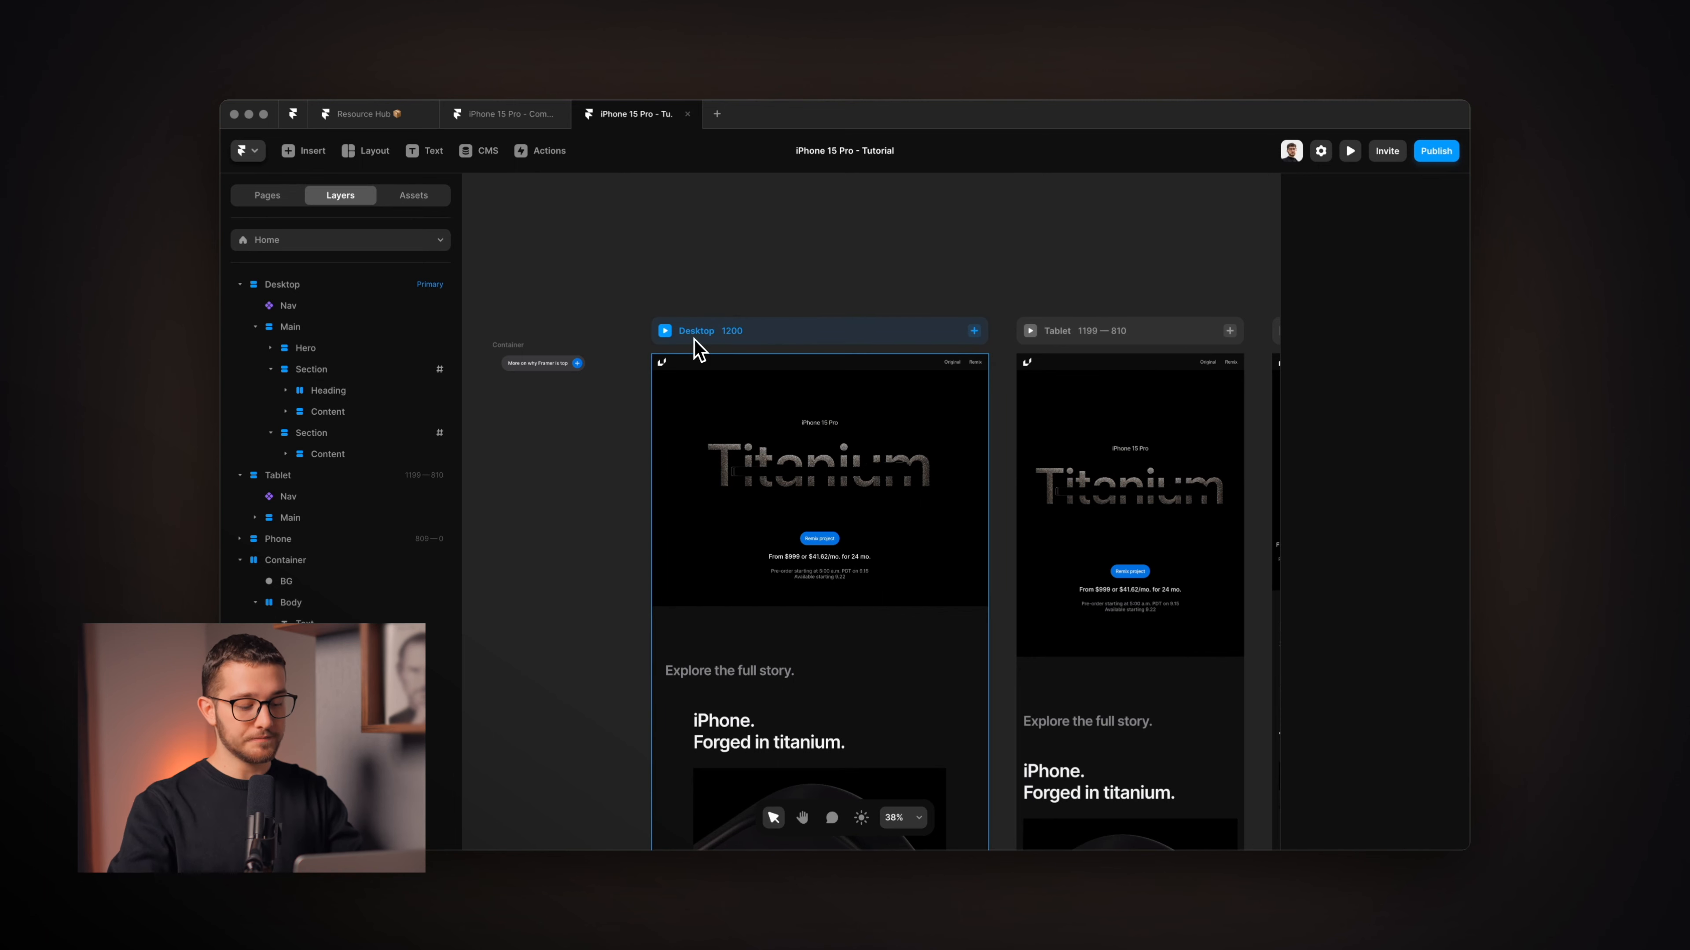
key("super+Tab")
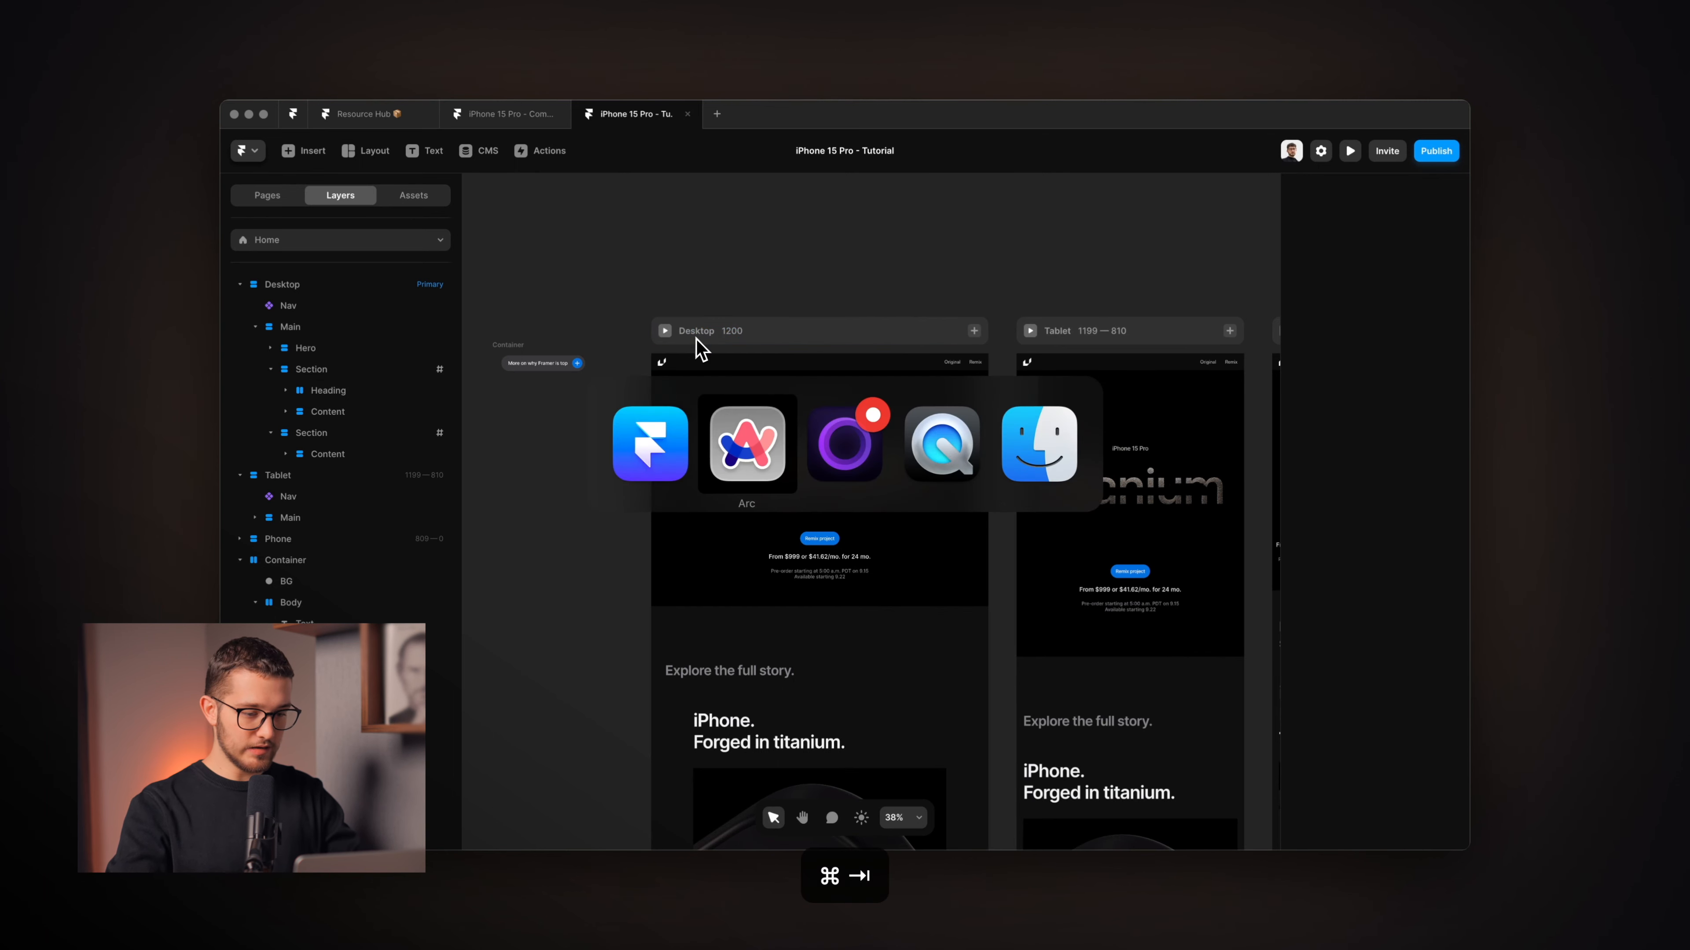
key("ctrl+Right")
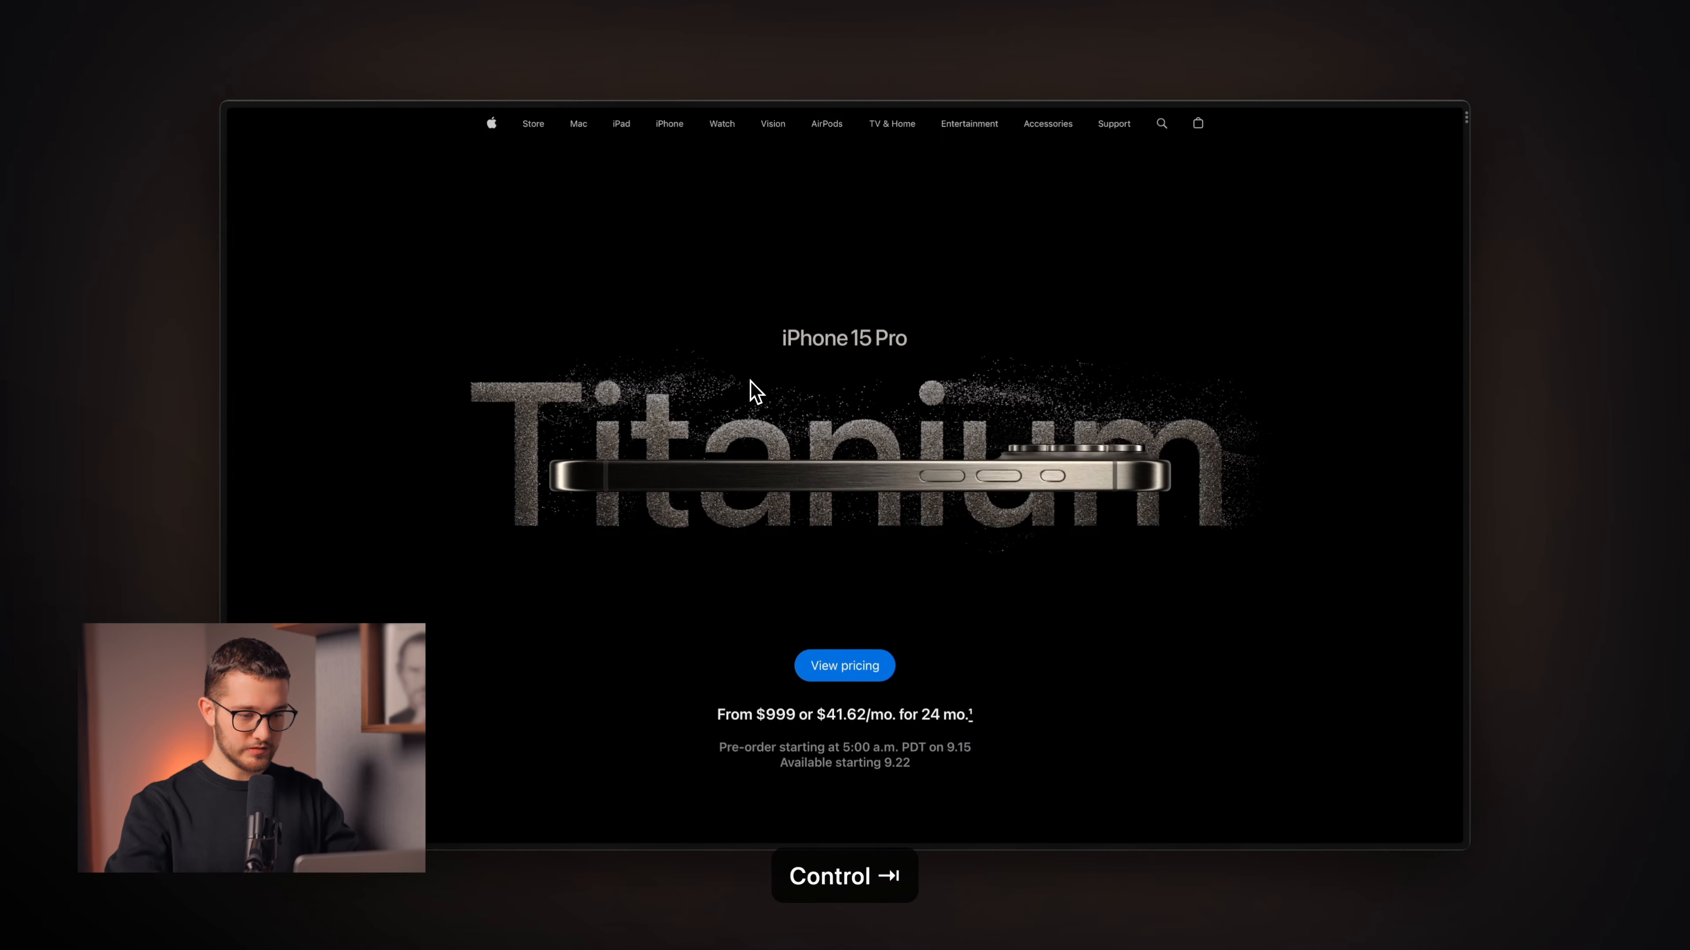
scroll(775, 452, "down", 15)
scroll(777, 460, "down", 20)
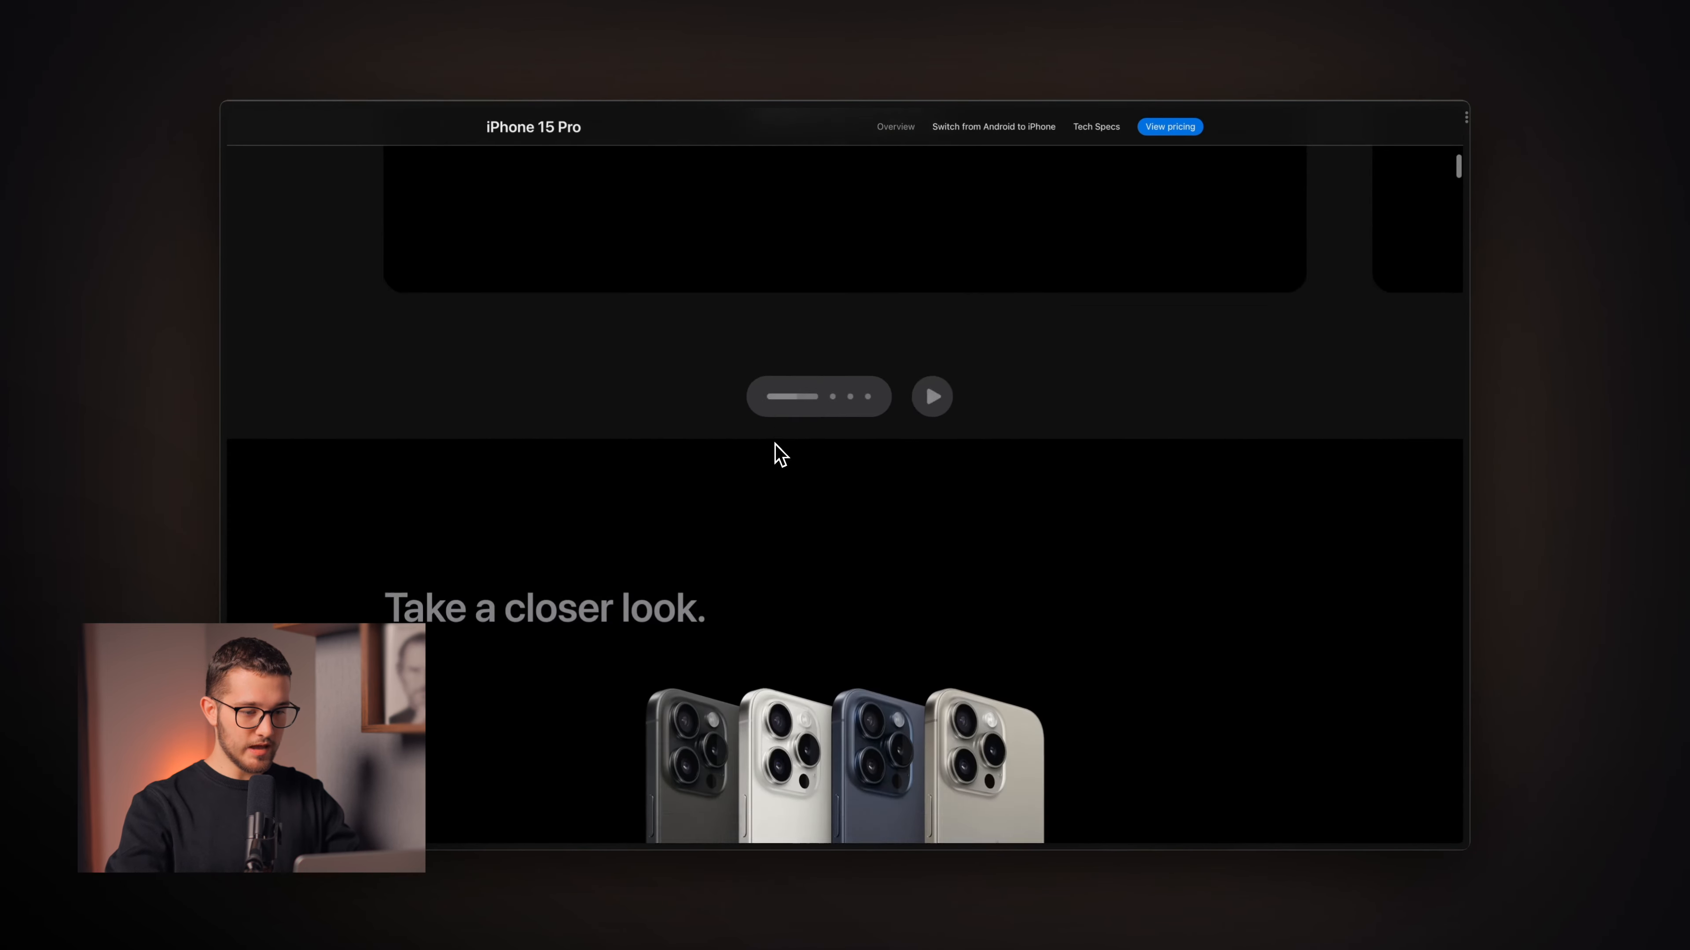
scroll(789, 504, "down", 3)
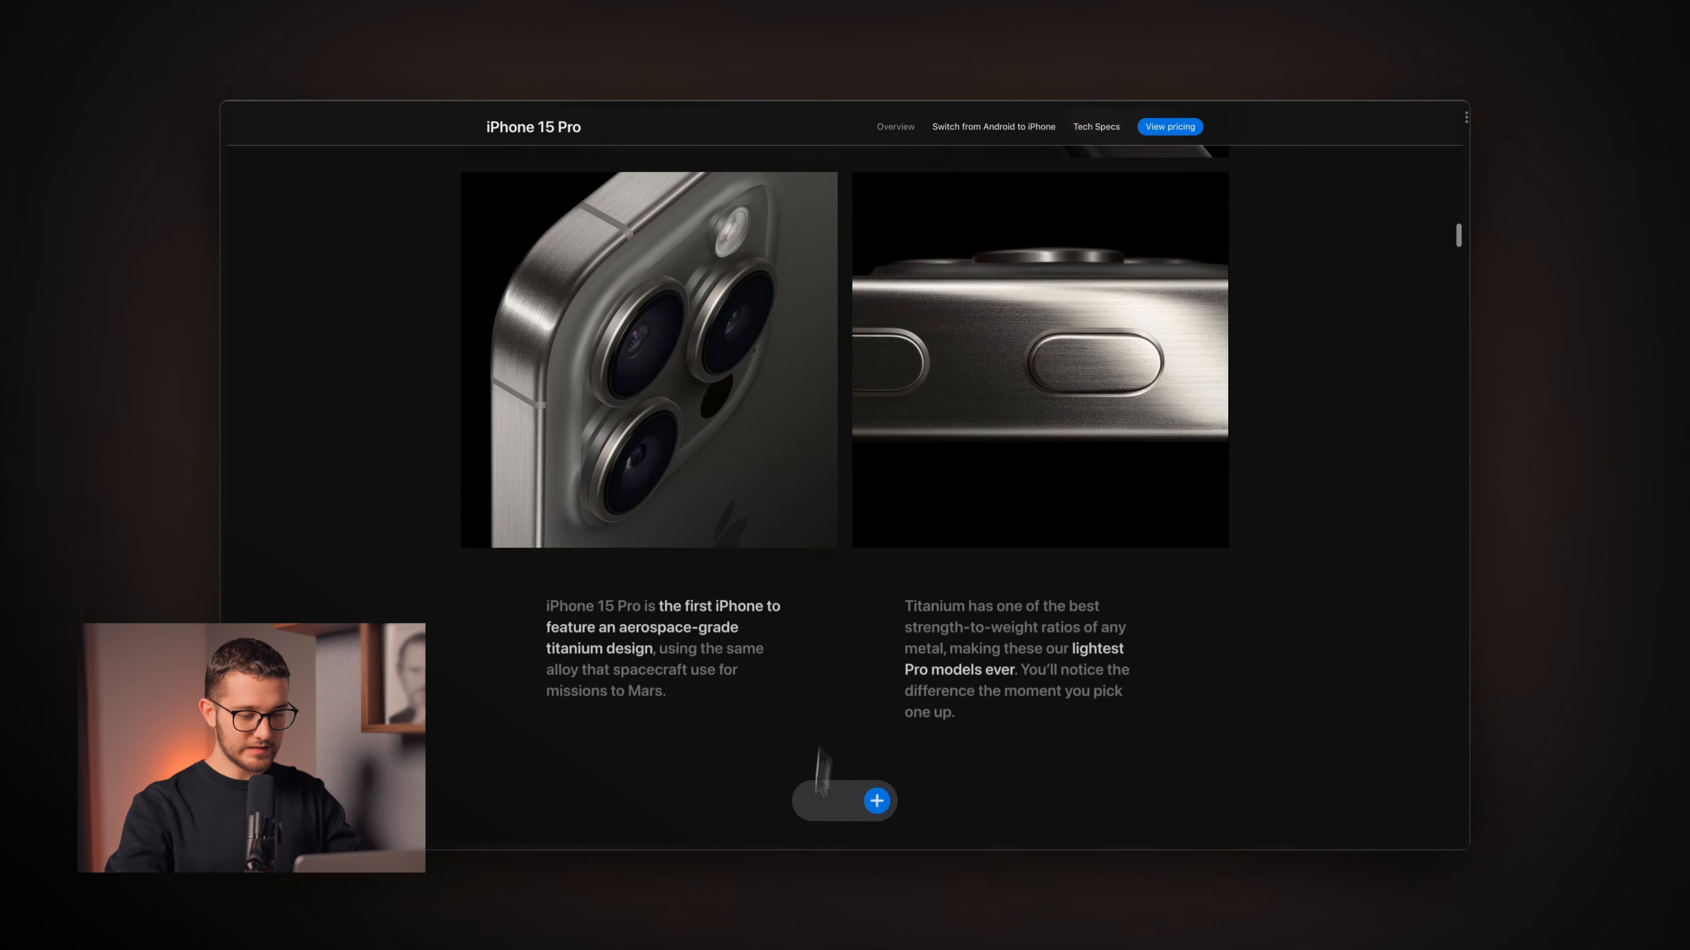
scroll(895, 793, "up", 7)
scroll(939, 690, "up", 8)
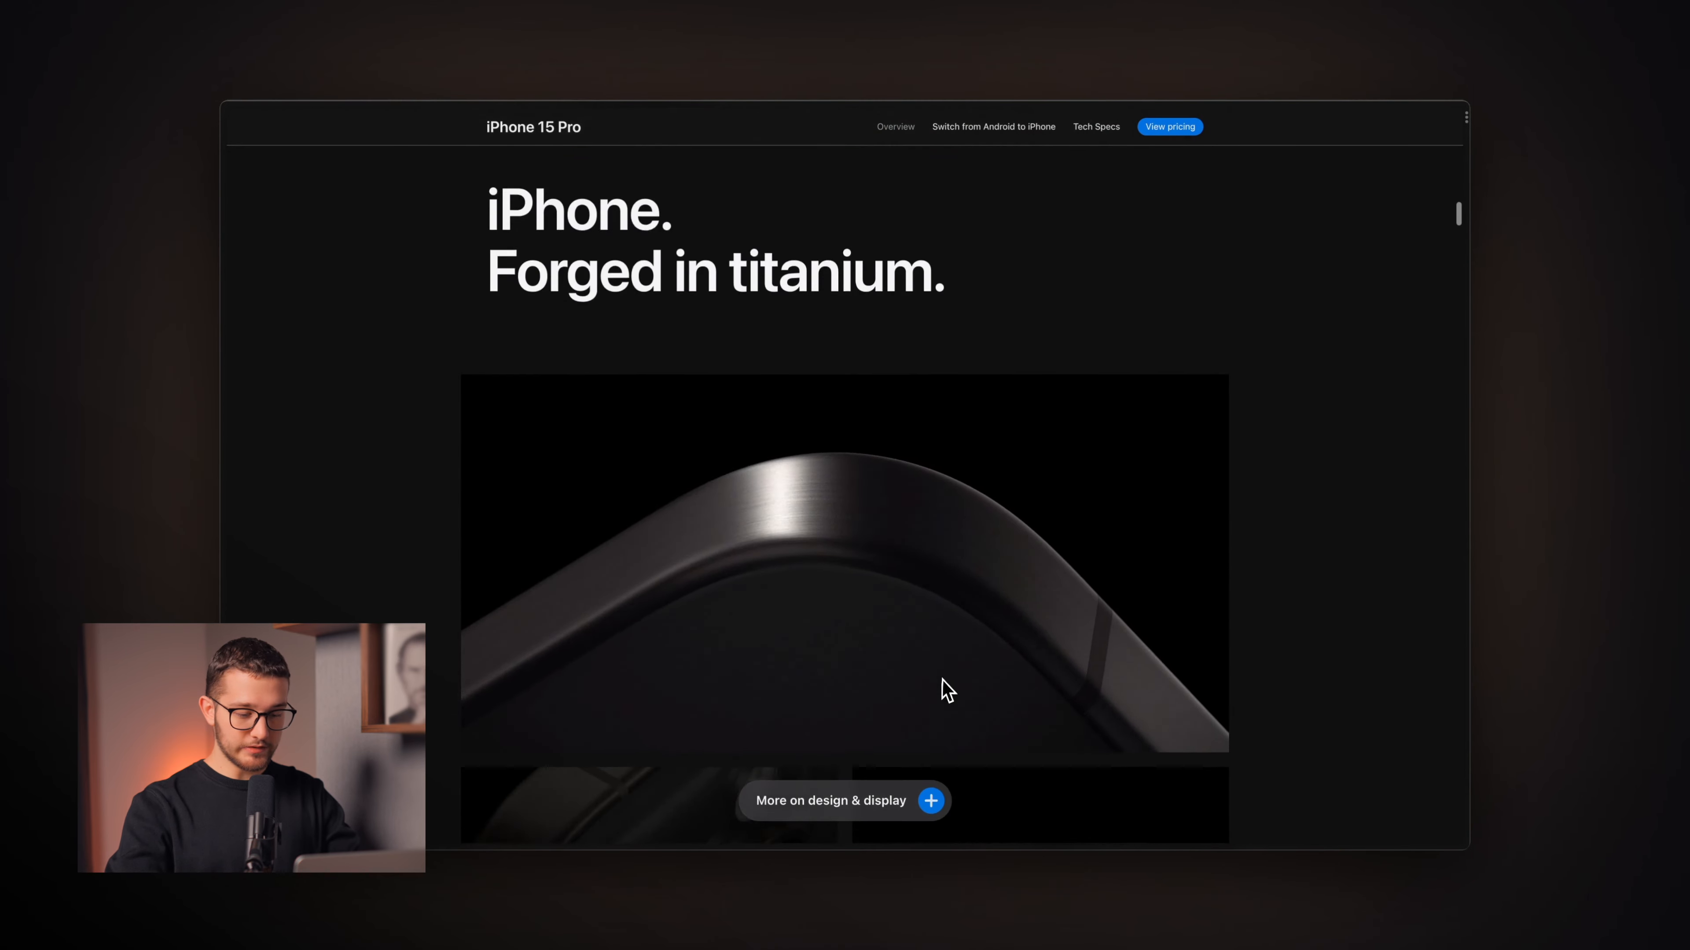
scroll(944, 691, "down", 4)
scroll(946, 690, "down", 2)
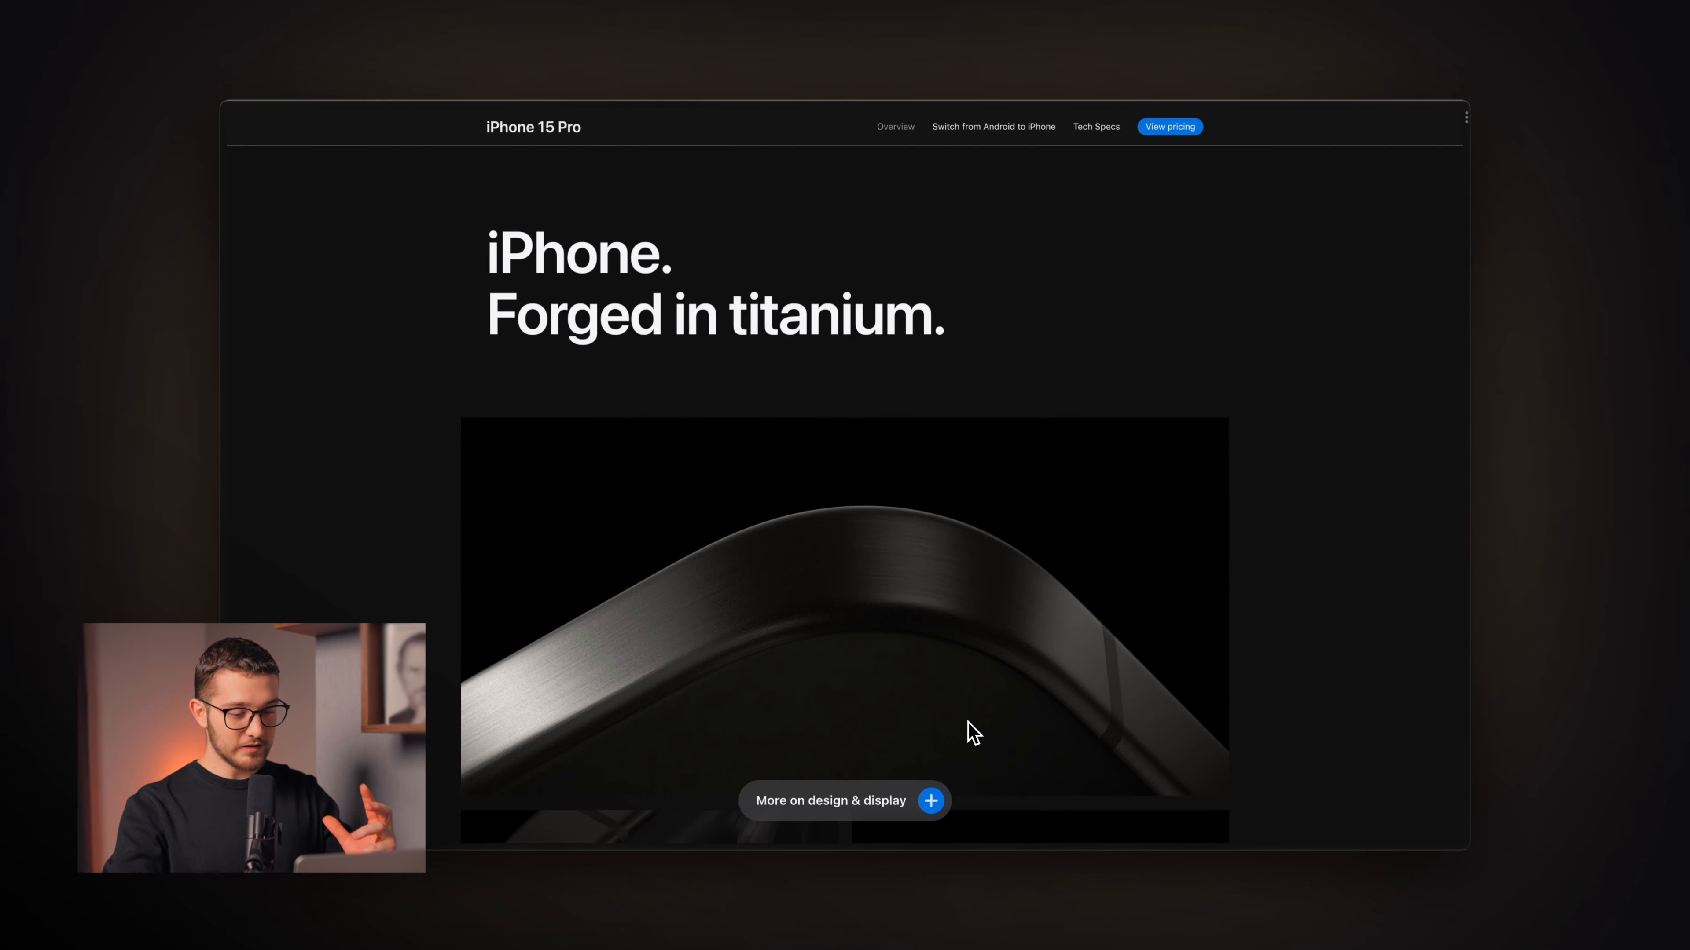
scroll(973, 732, "up", 2)
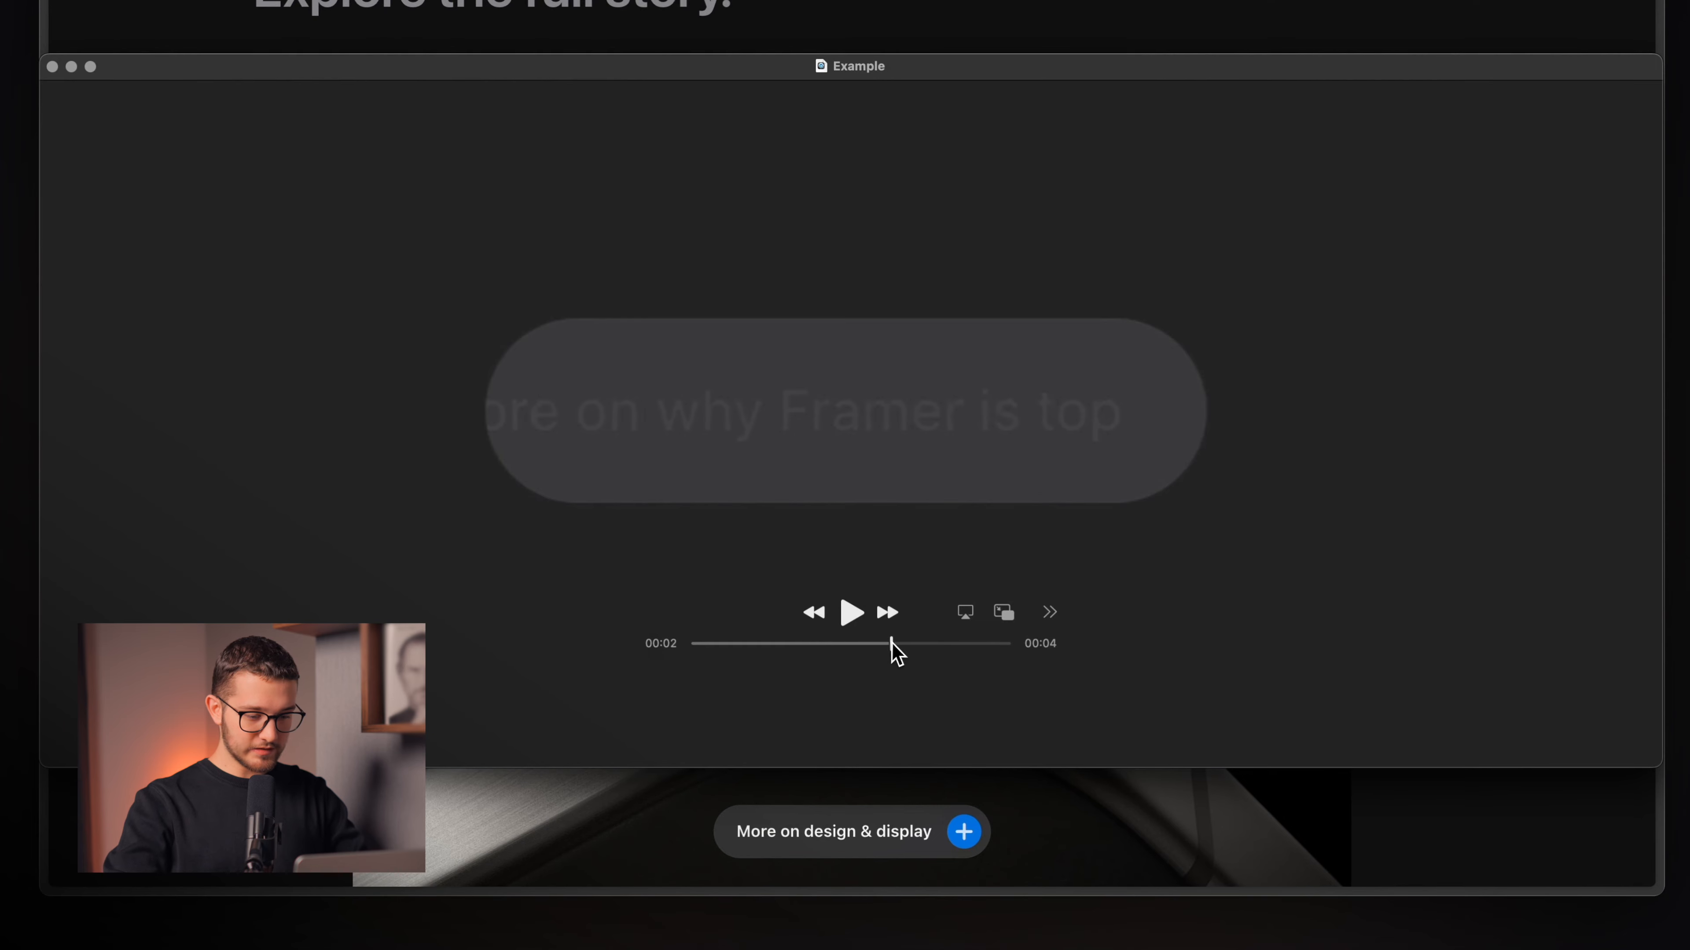
left_click_drag(891, 644, 753, 656)
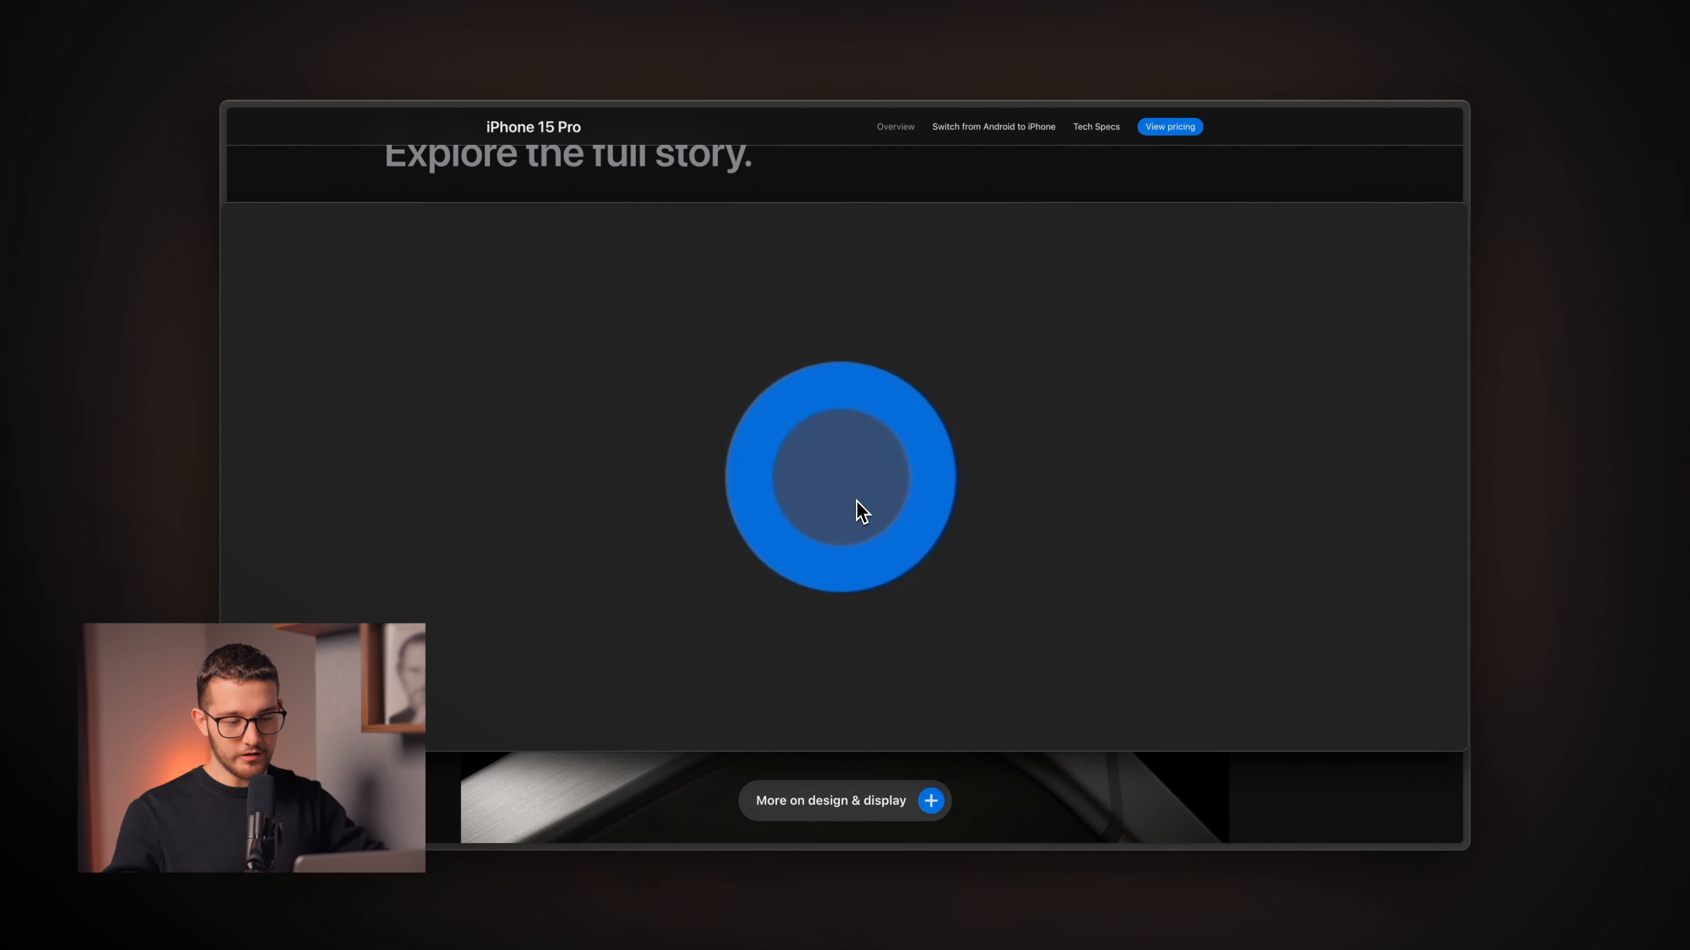
mouse_move(860, 514)
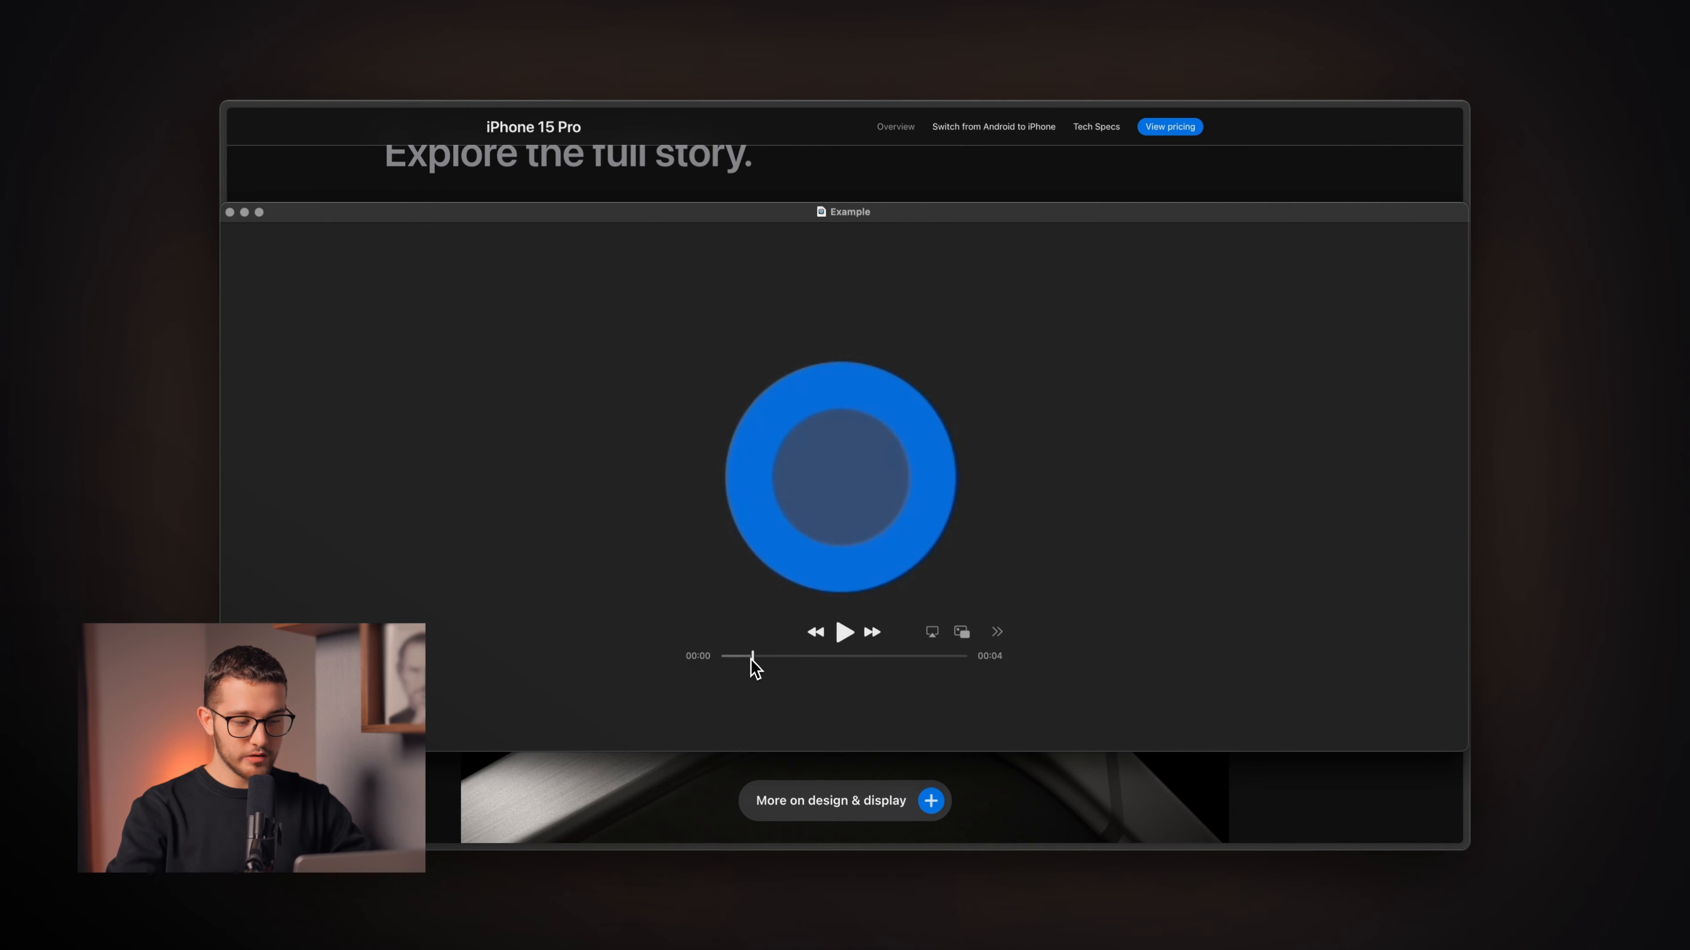
left_click_drag(752, 659, 762, 652)
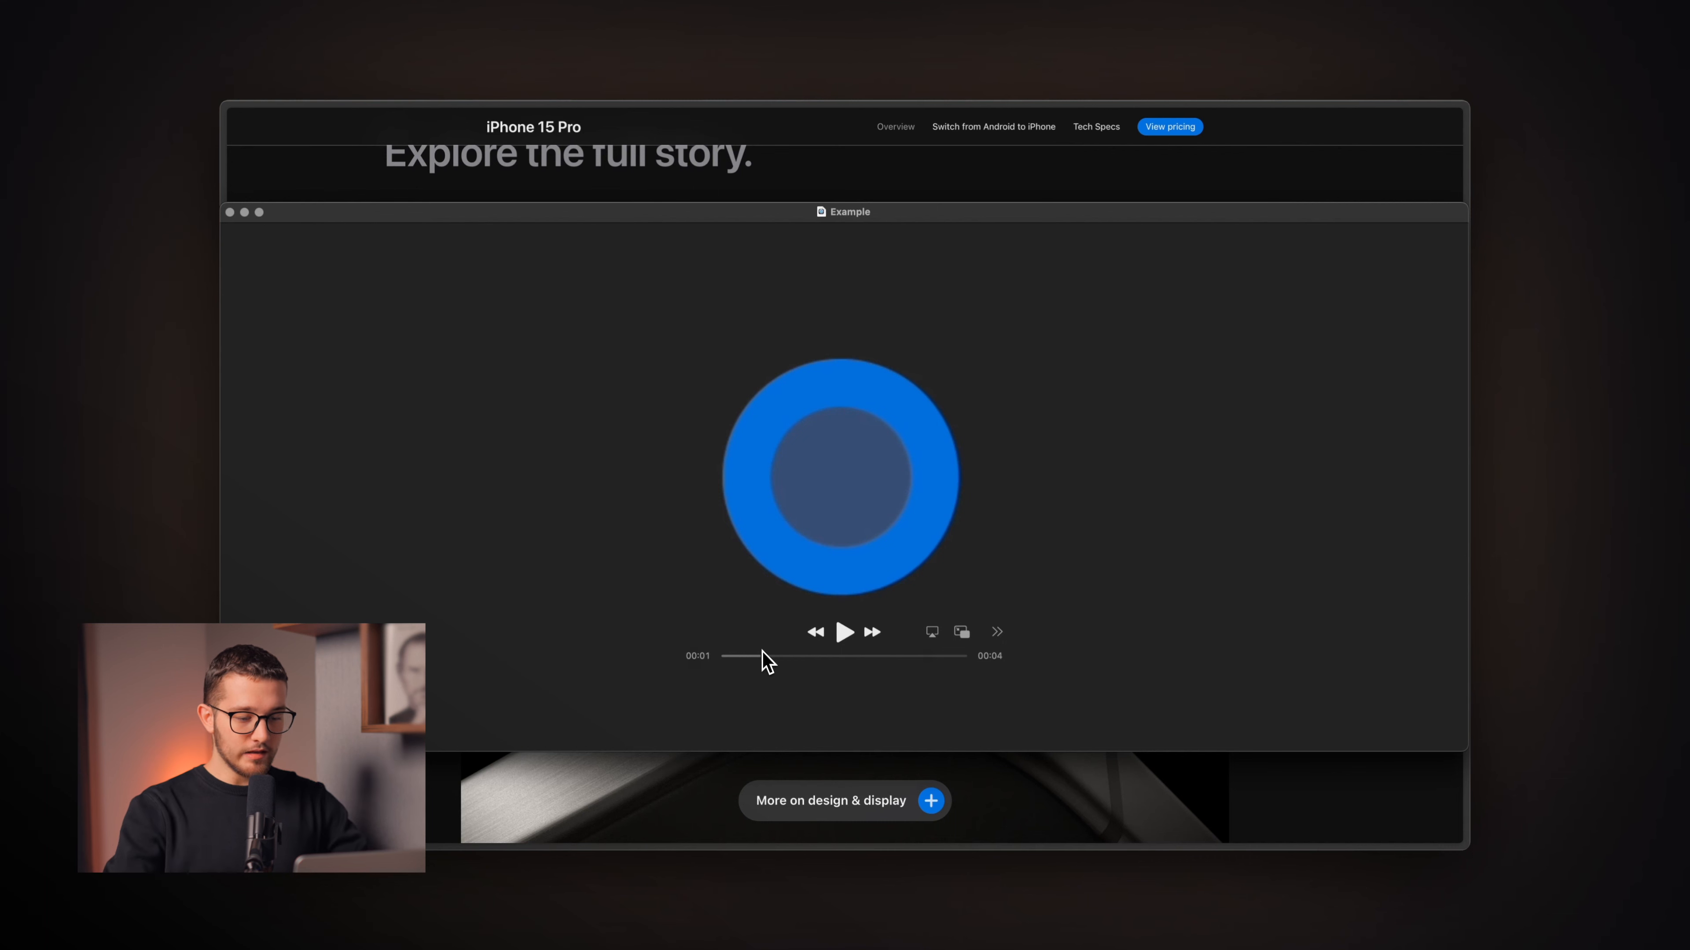
left_click_drag(762, 651, 766, 661)
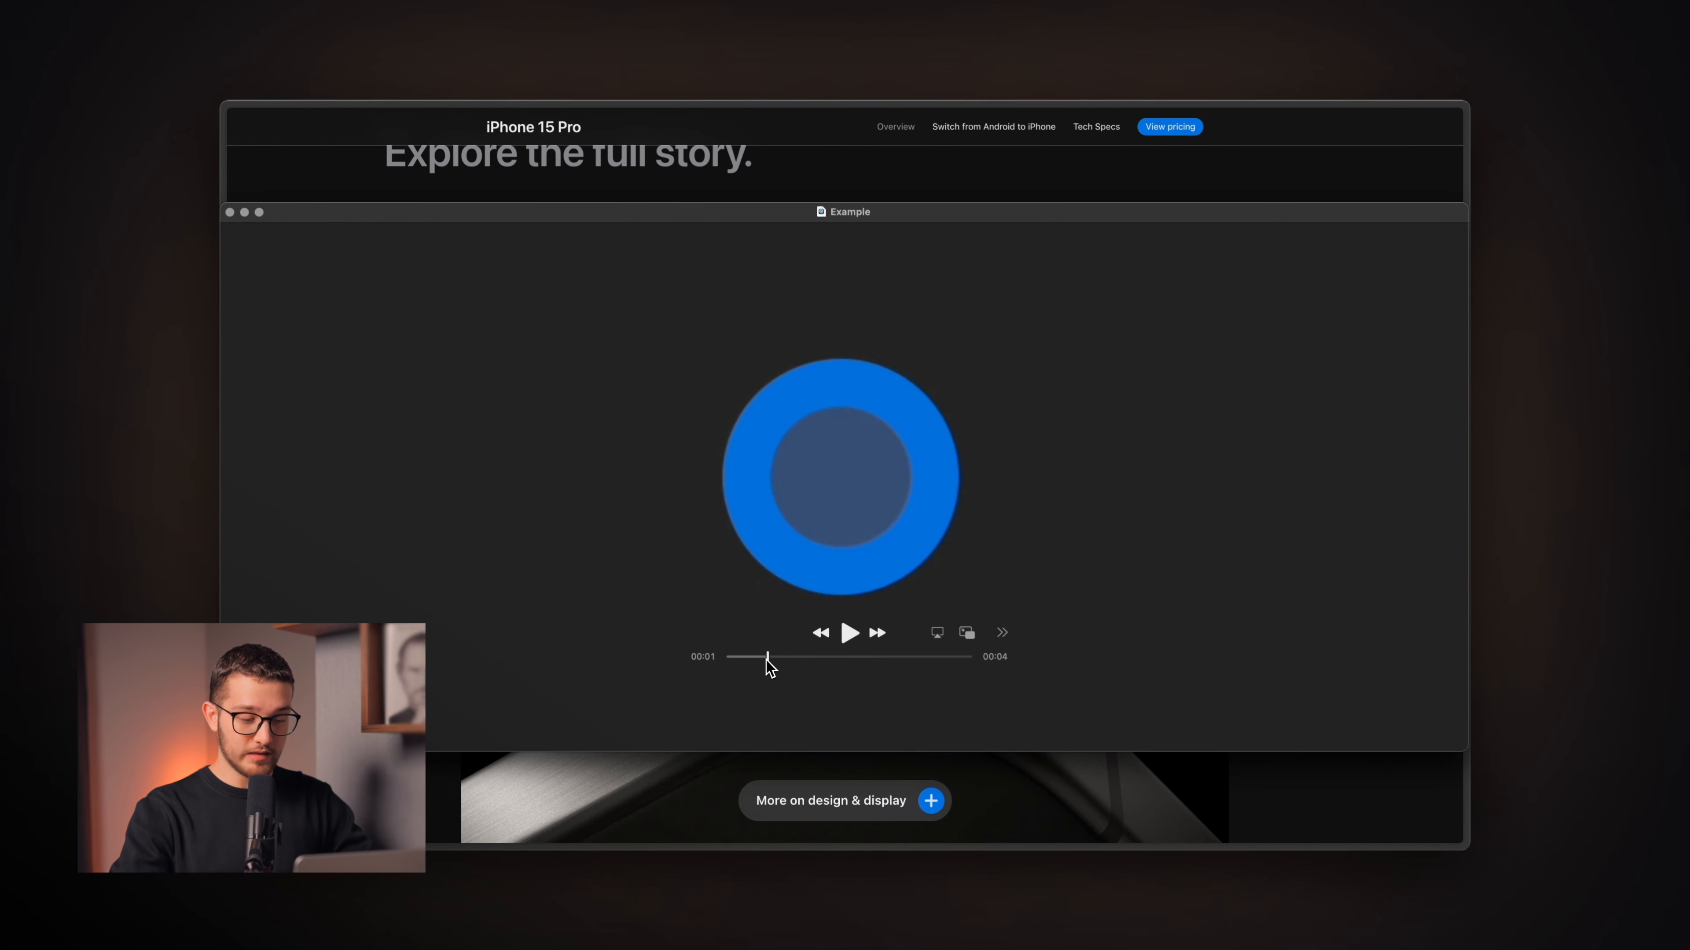
left_click_drag(767, 658, 775, 660)
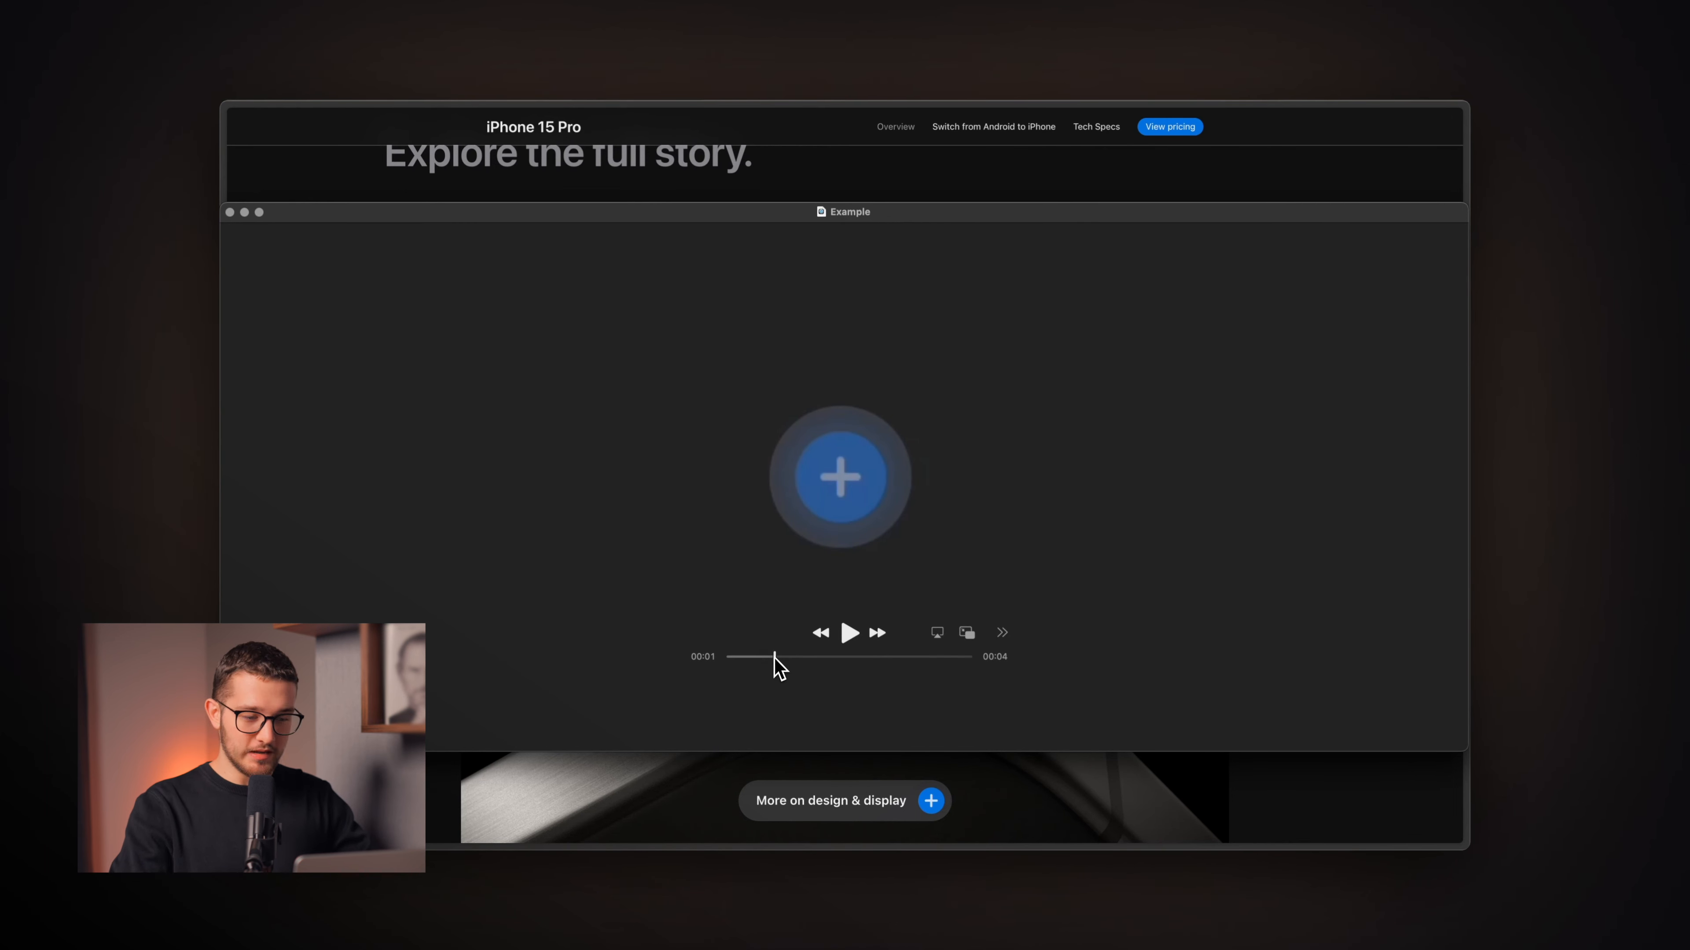
left_click_drag(775, 659, 782, 659)
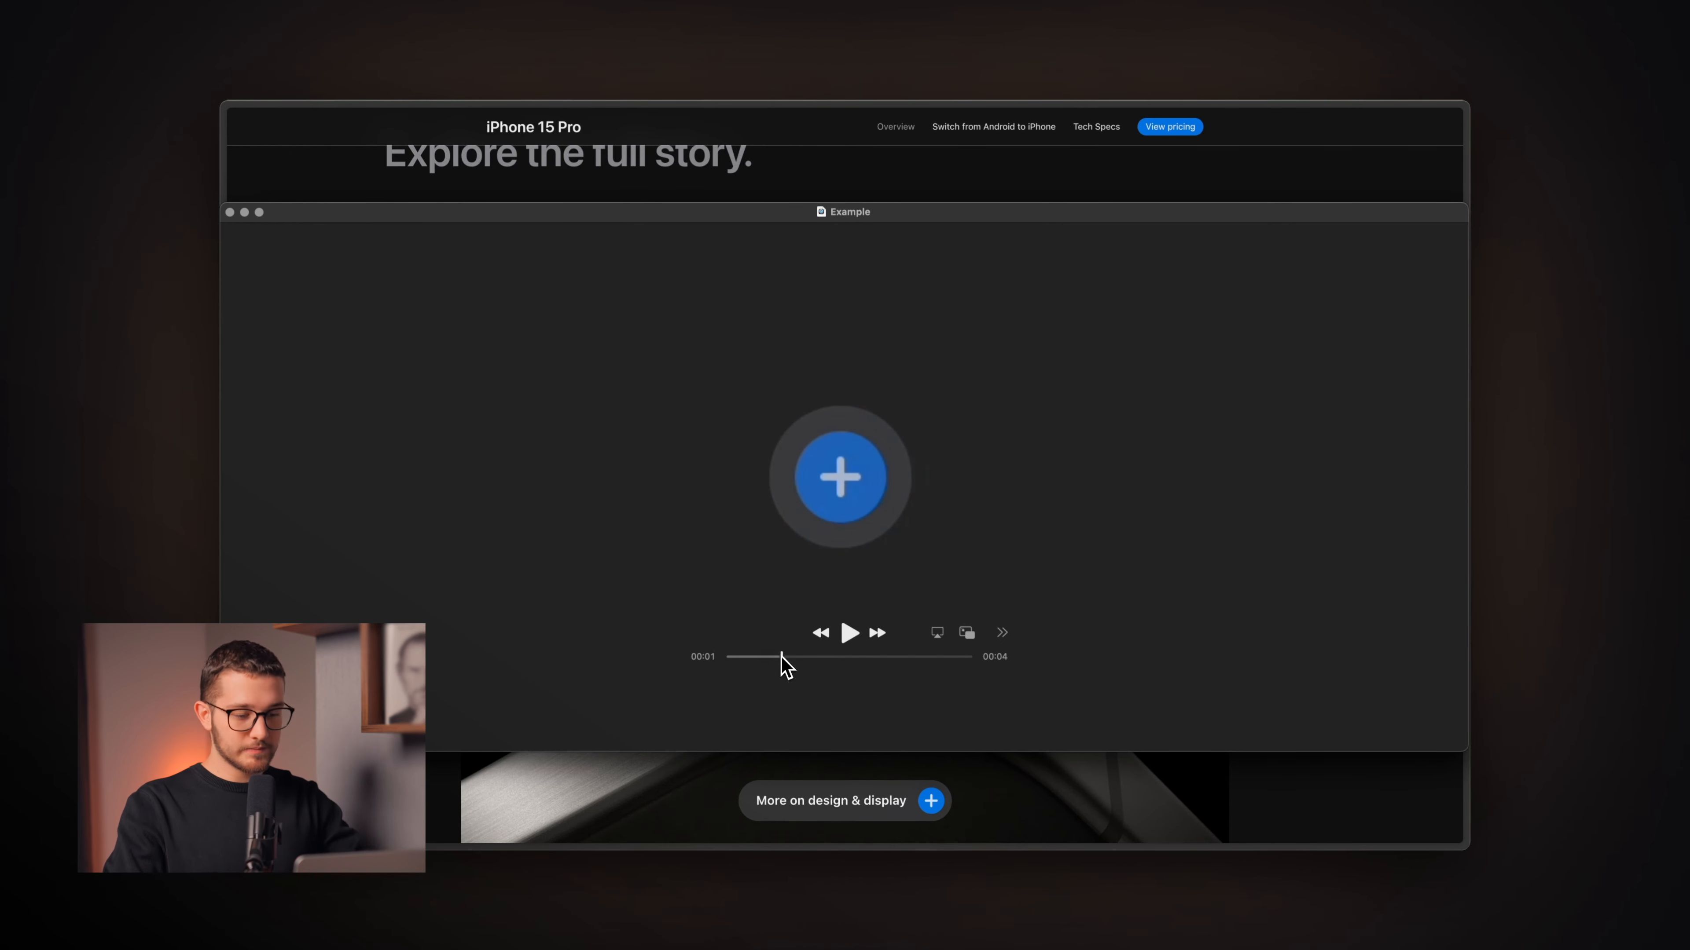
left_click_drag(781, 659, 806, 659)
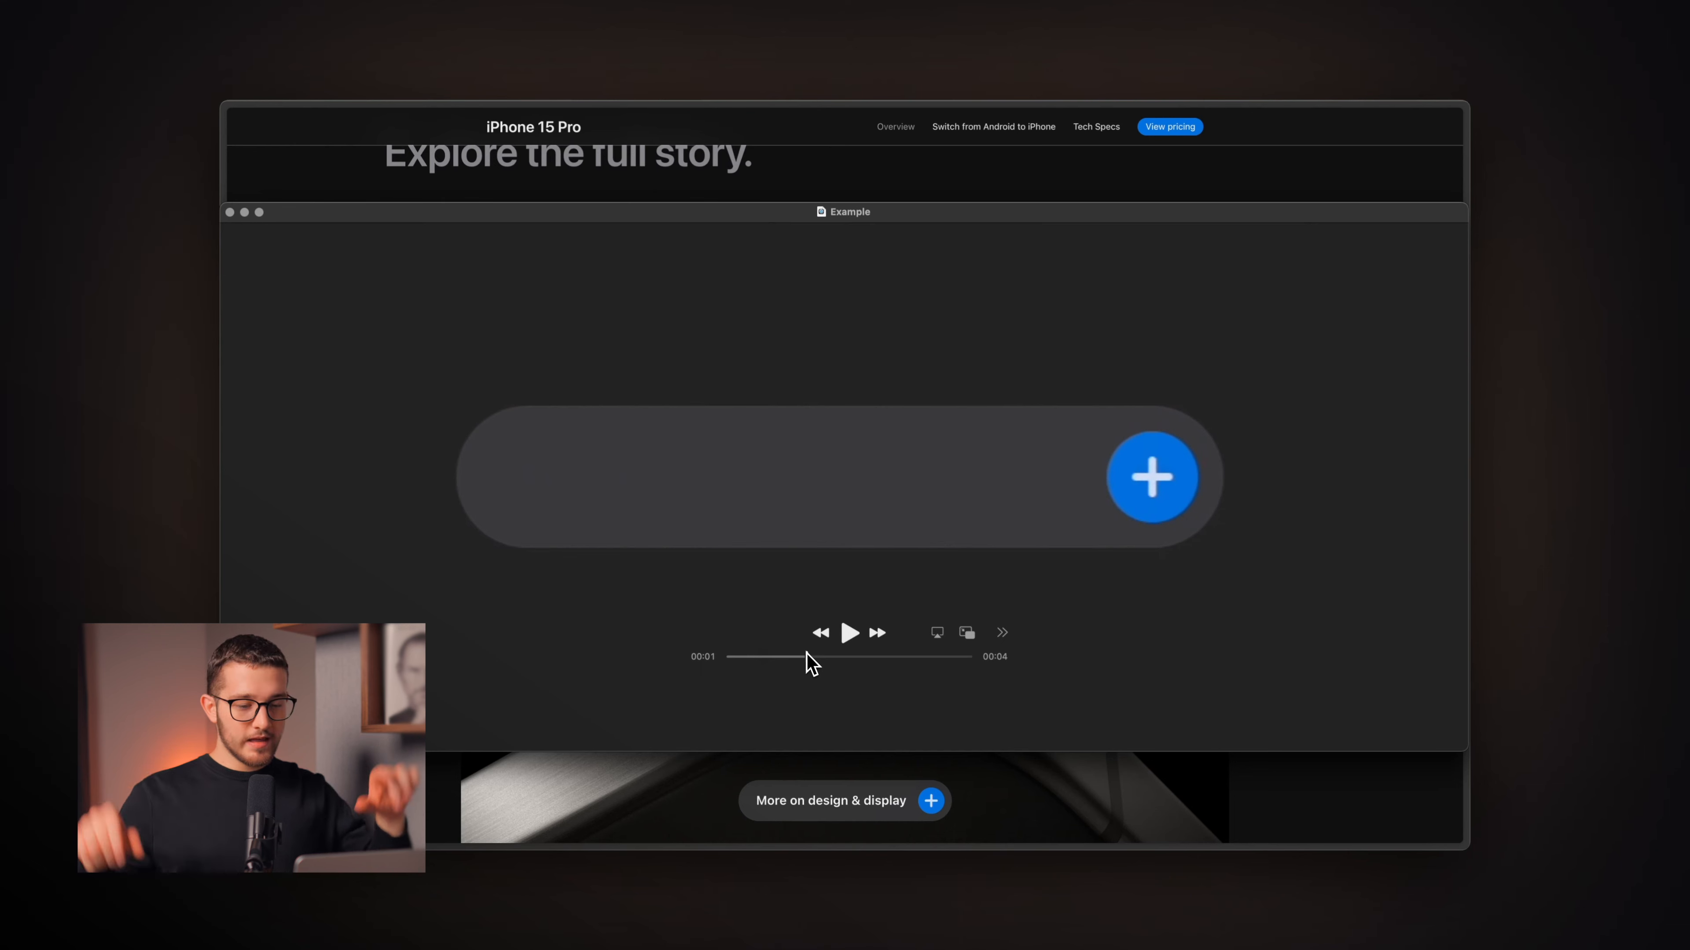
left_click_drag(806, 660, 824, 660)
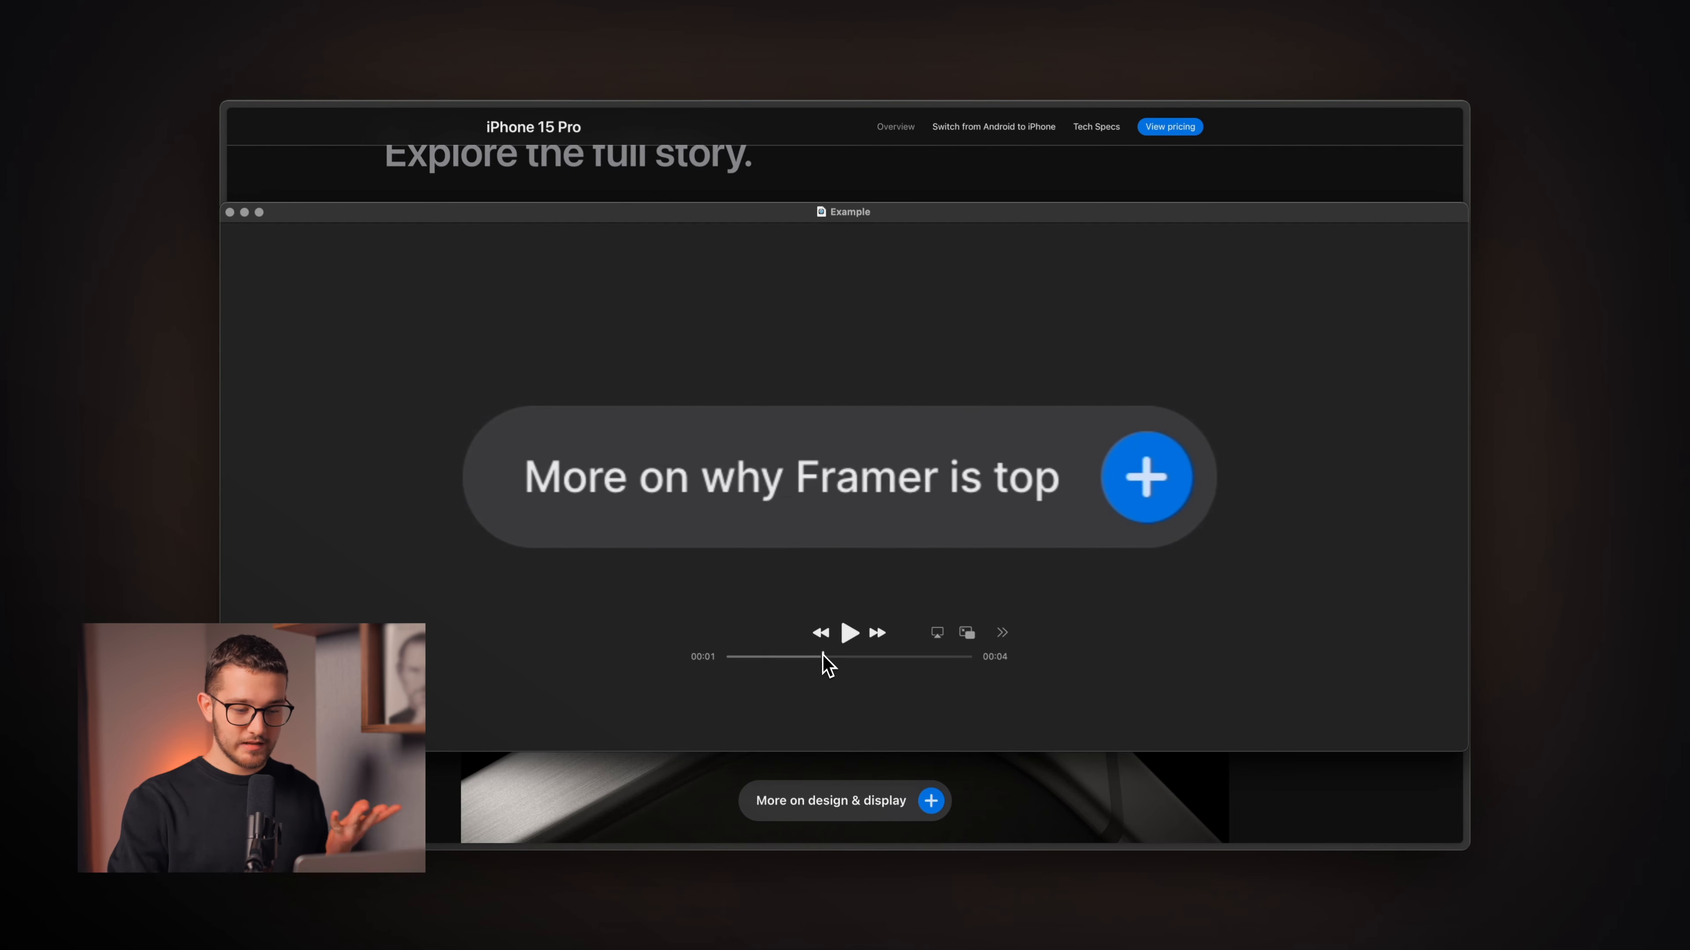
left_click_drag(822, 656, 720, 658)
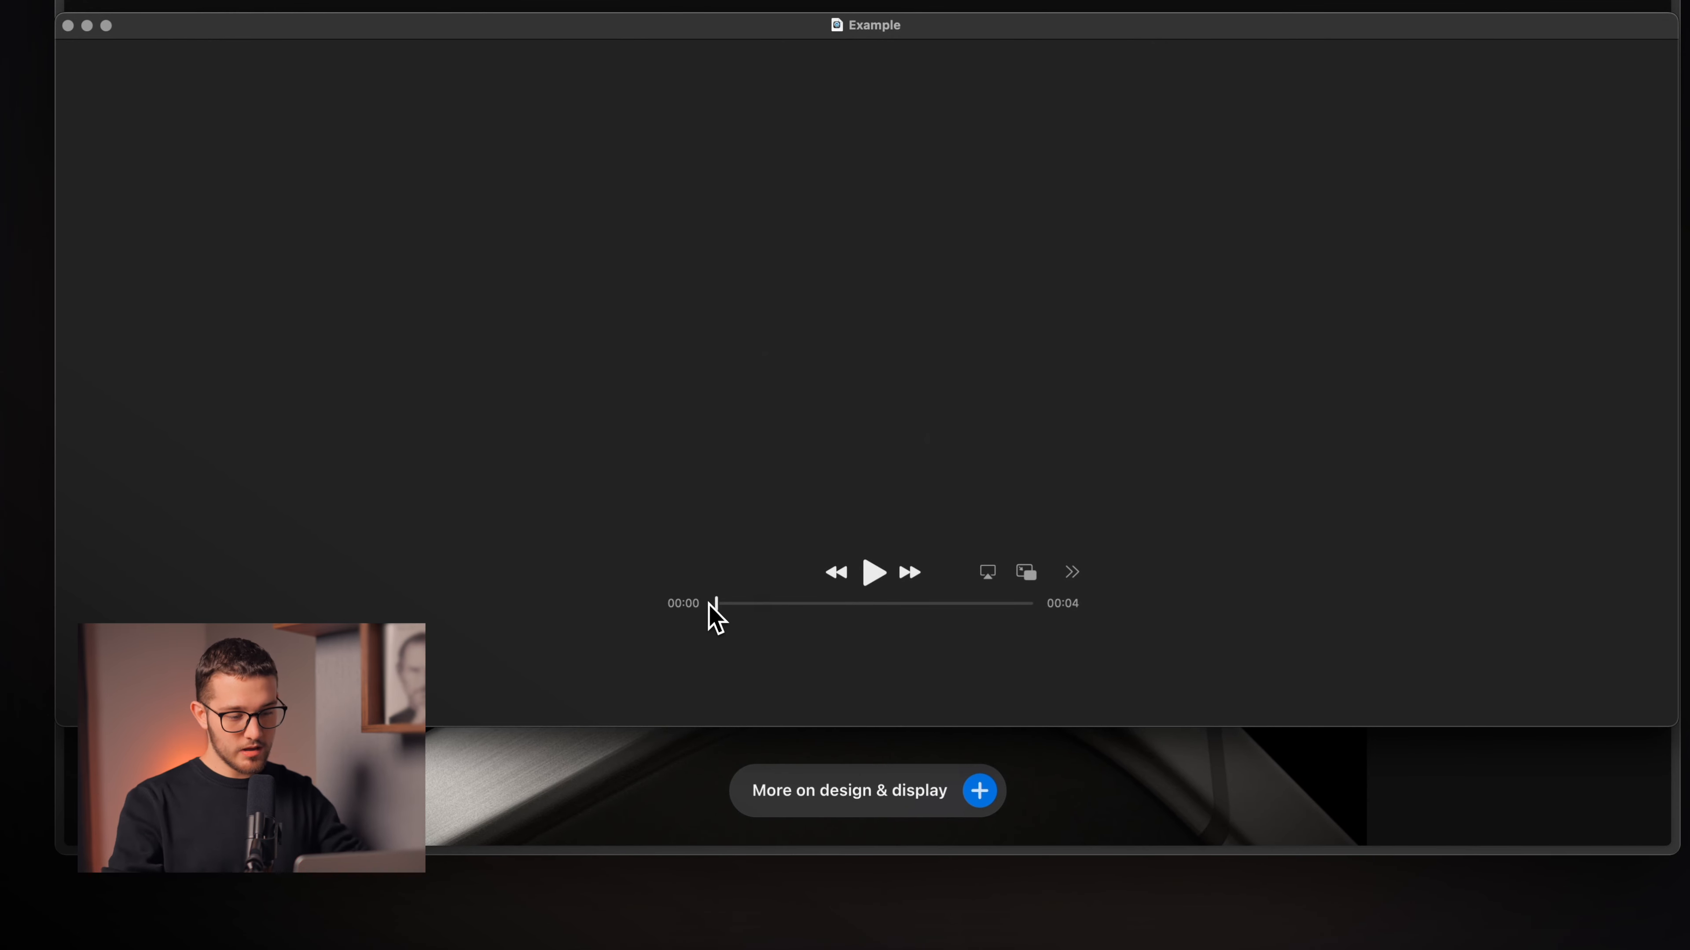
left_click_drag(711, 604, 754, 606)
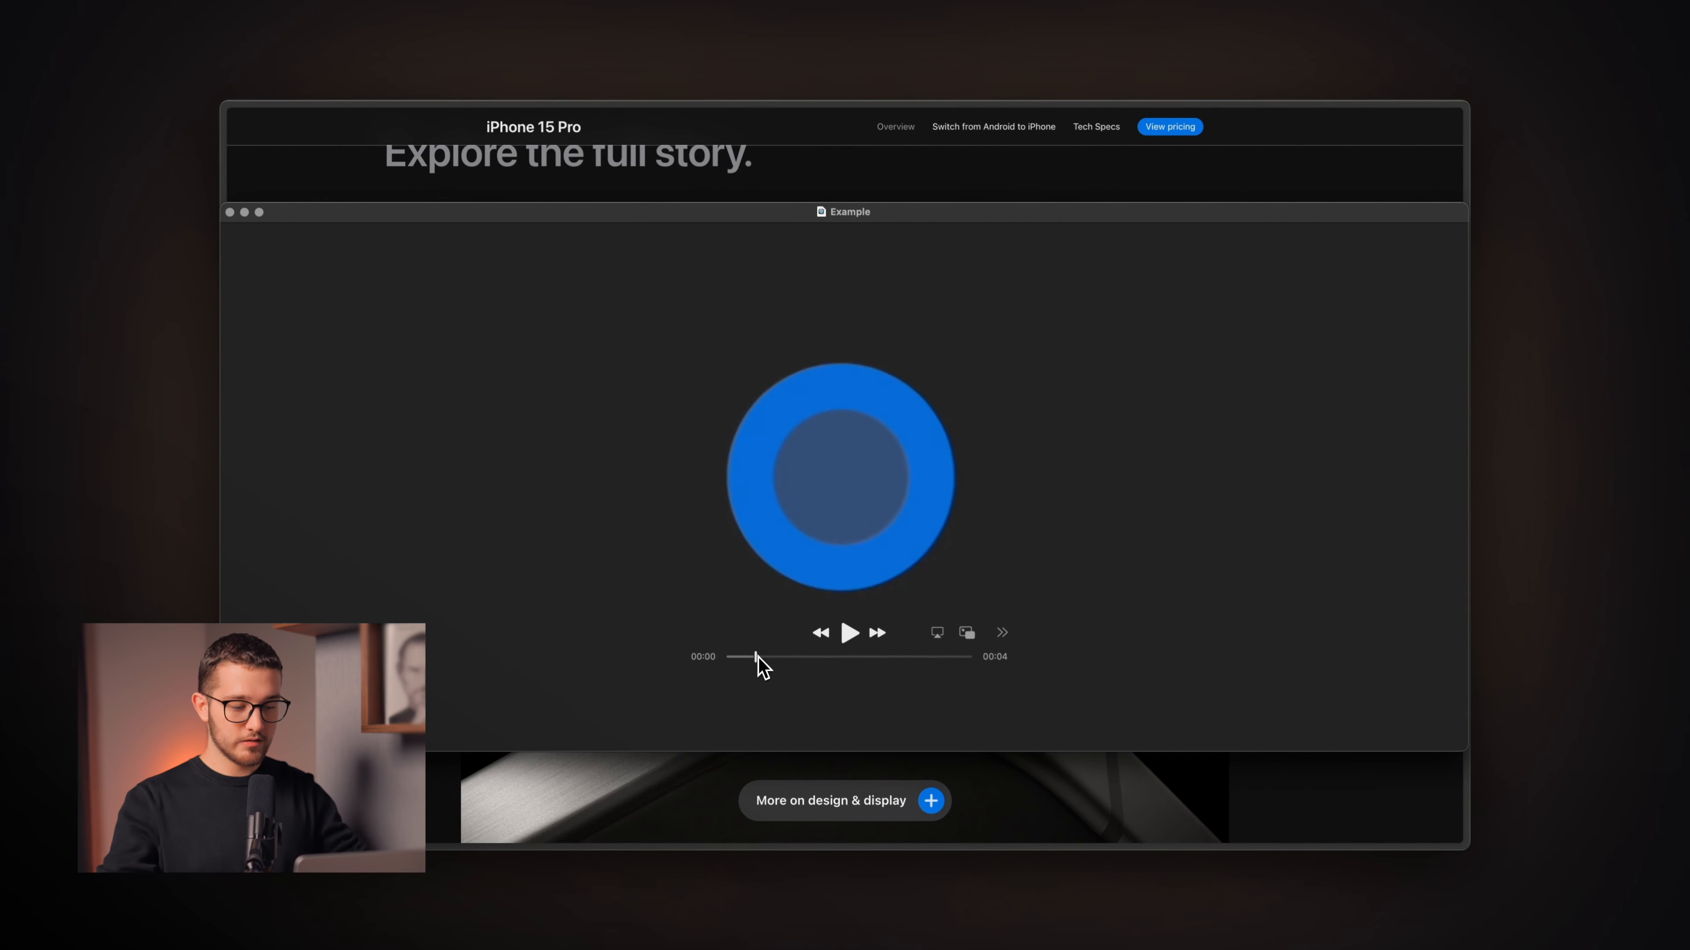
Scrub the Example clip from ring to plus, to the 'More on why Framer is top' pill, to a shrinking dot.
left_click_drag(757, 656, 777, 602)
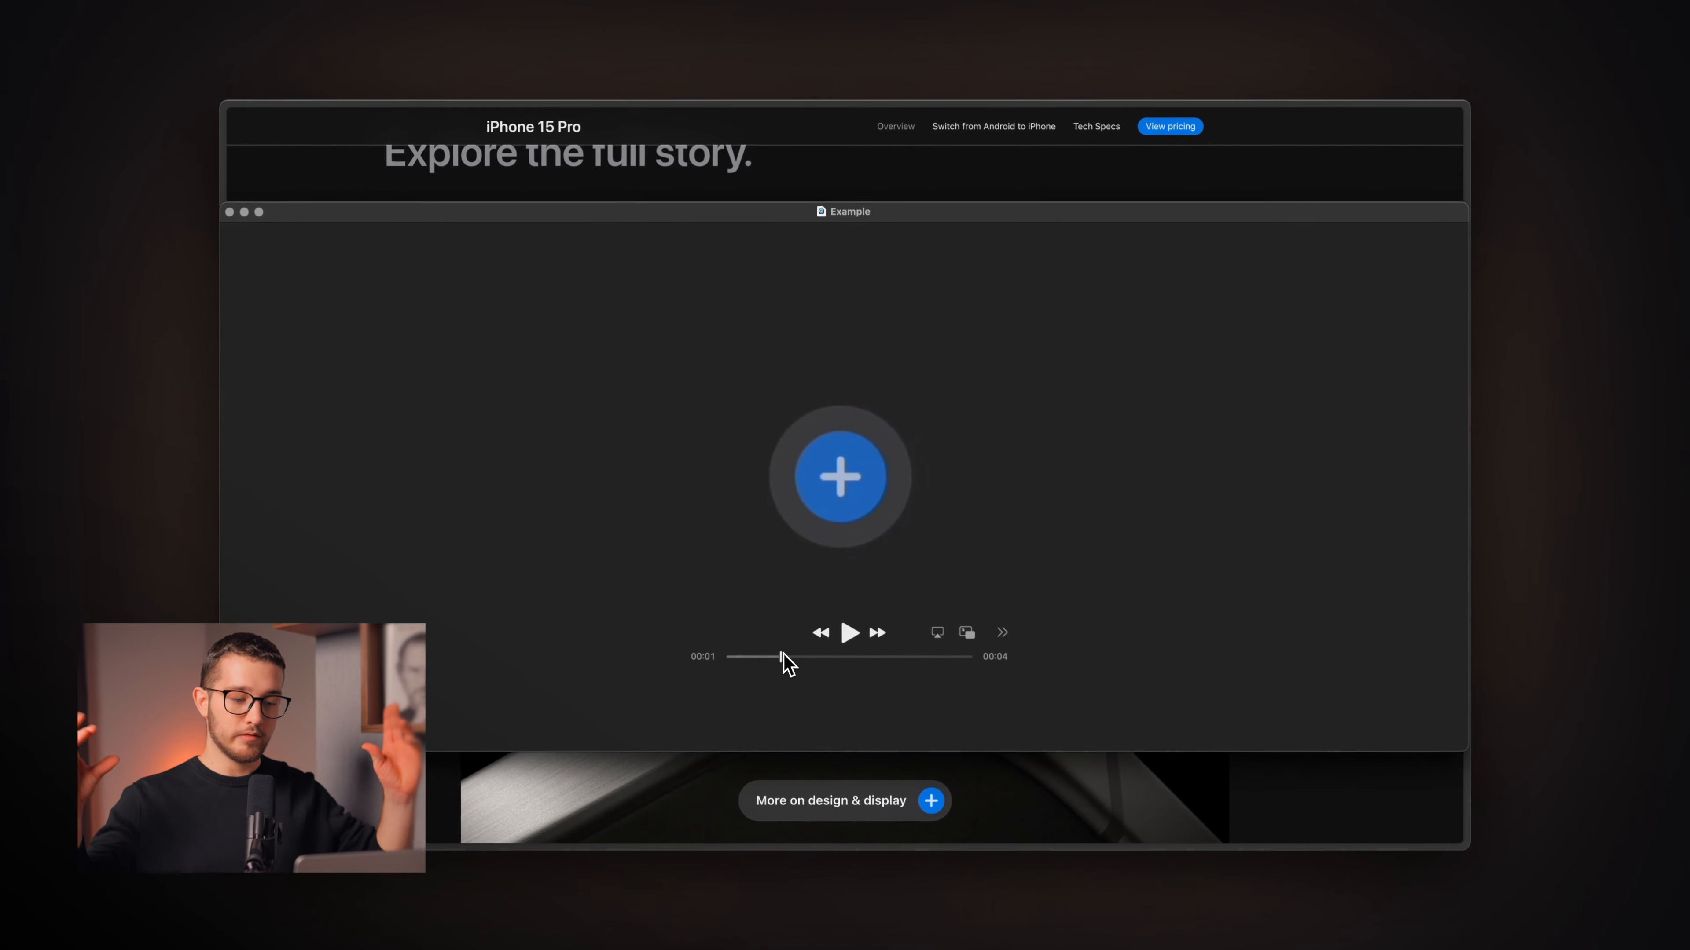
left_click_drag(783, 658, 808, 657)
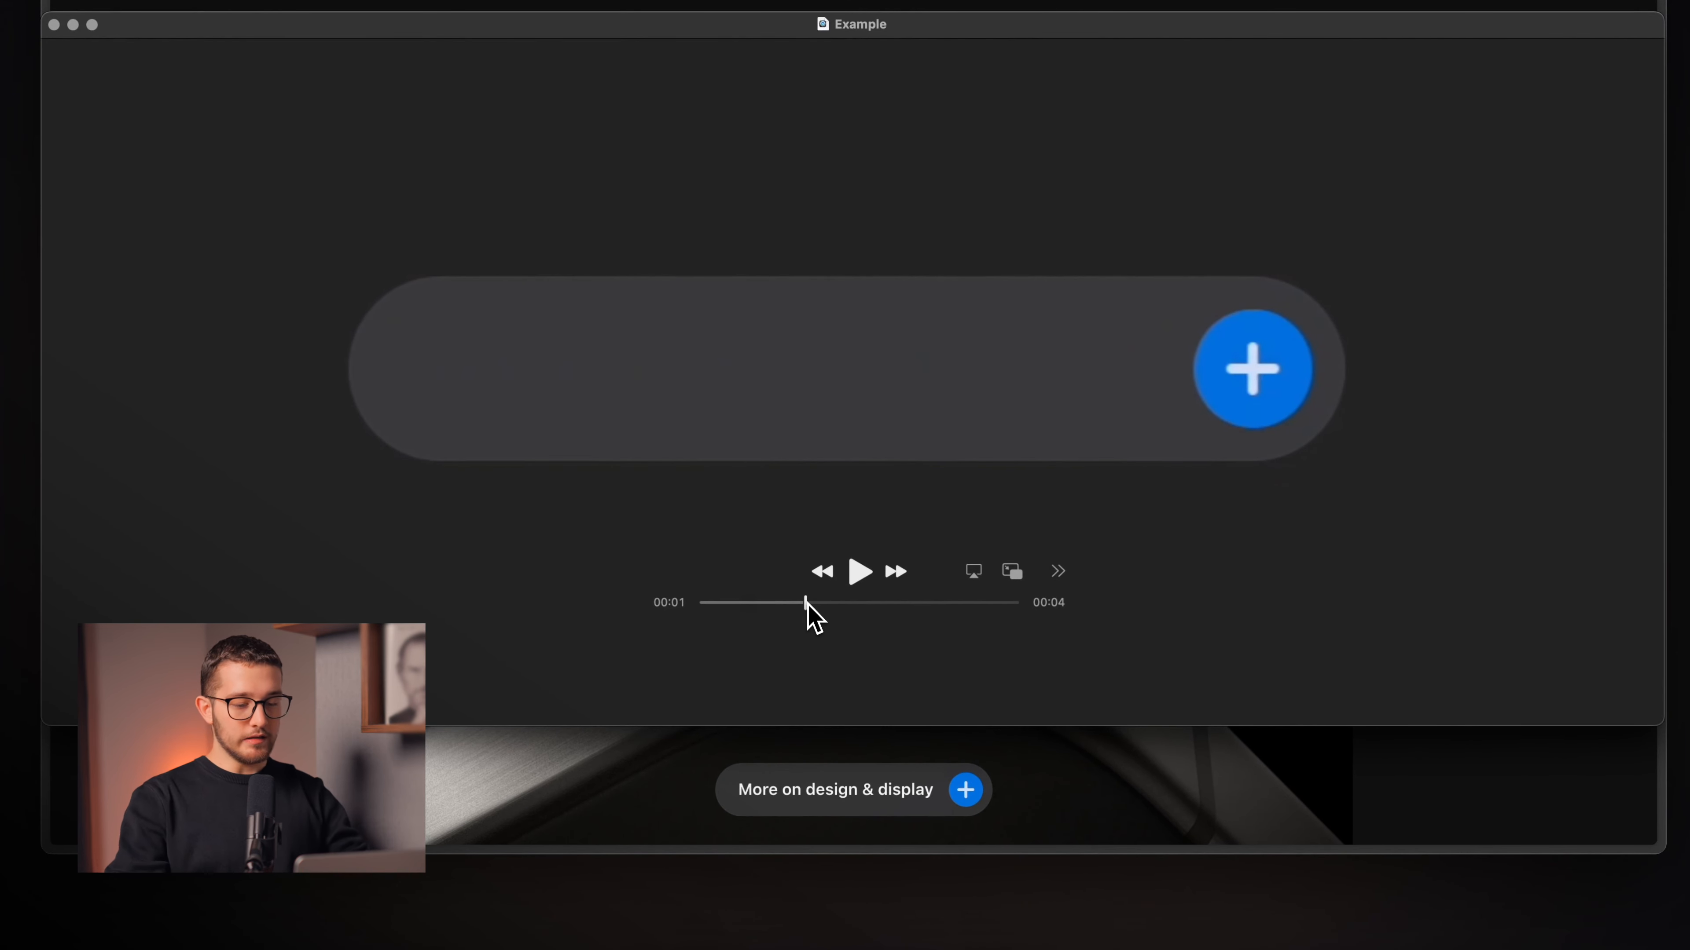
left_click_drag(807, 607, 828, 606)
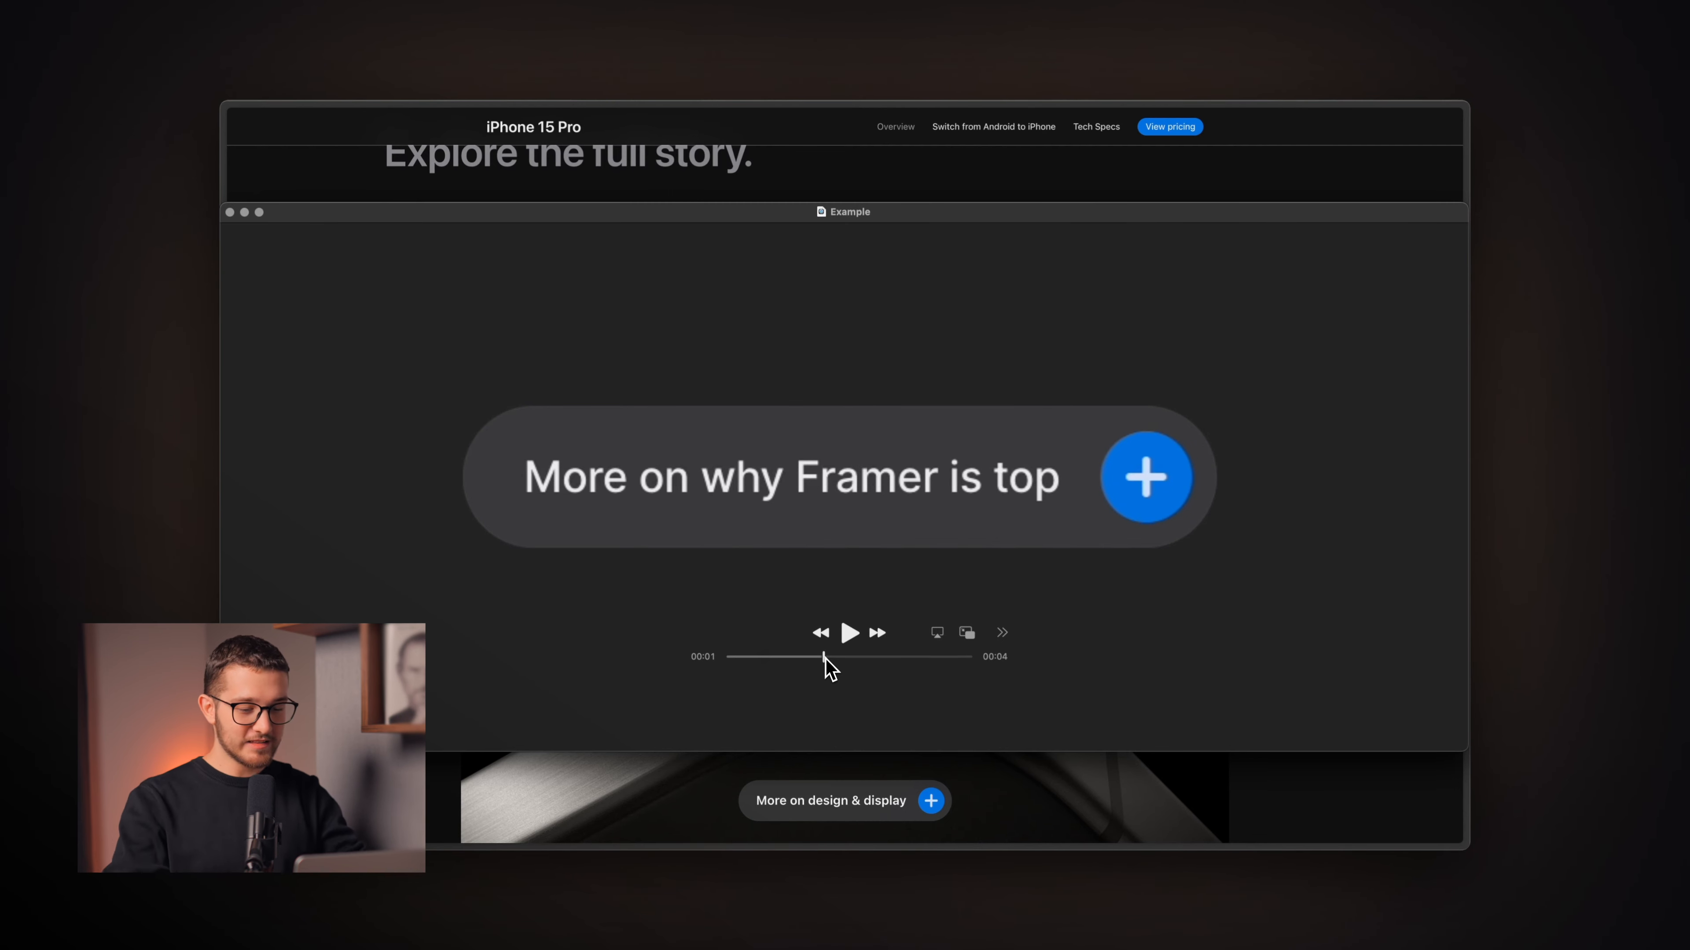
left_click_drag(825, 658, 841, 655)
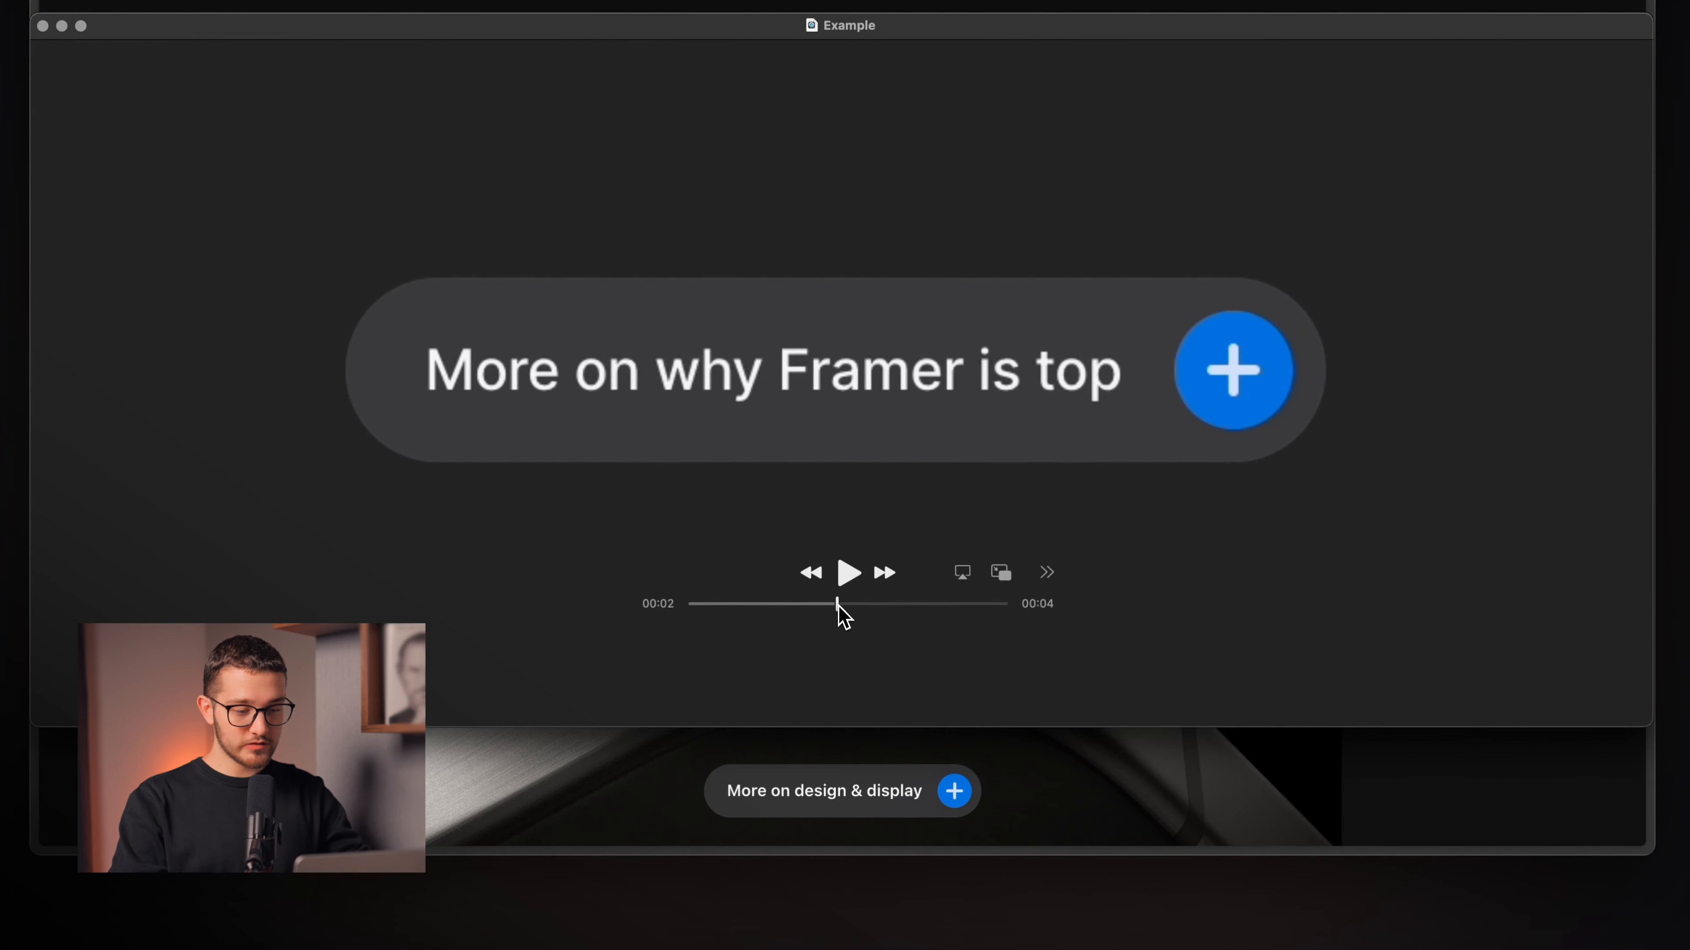
left_click_drag(856, 606, 905, 655)
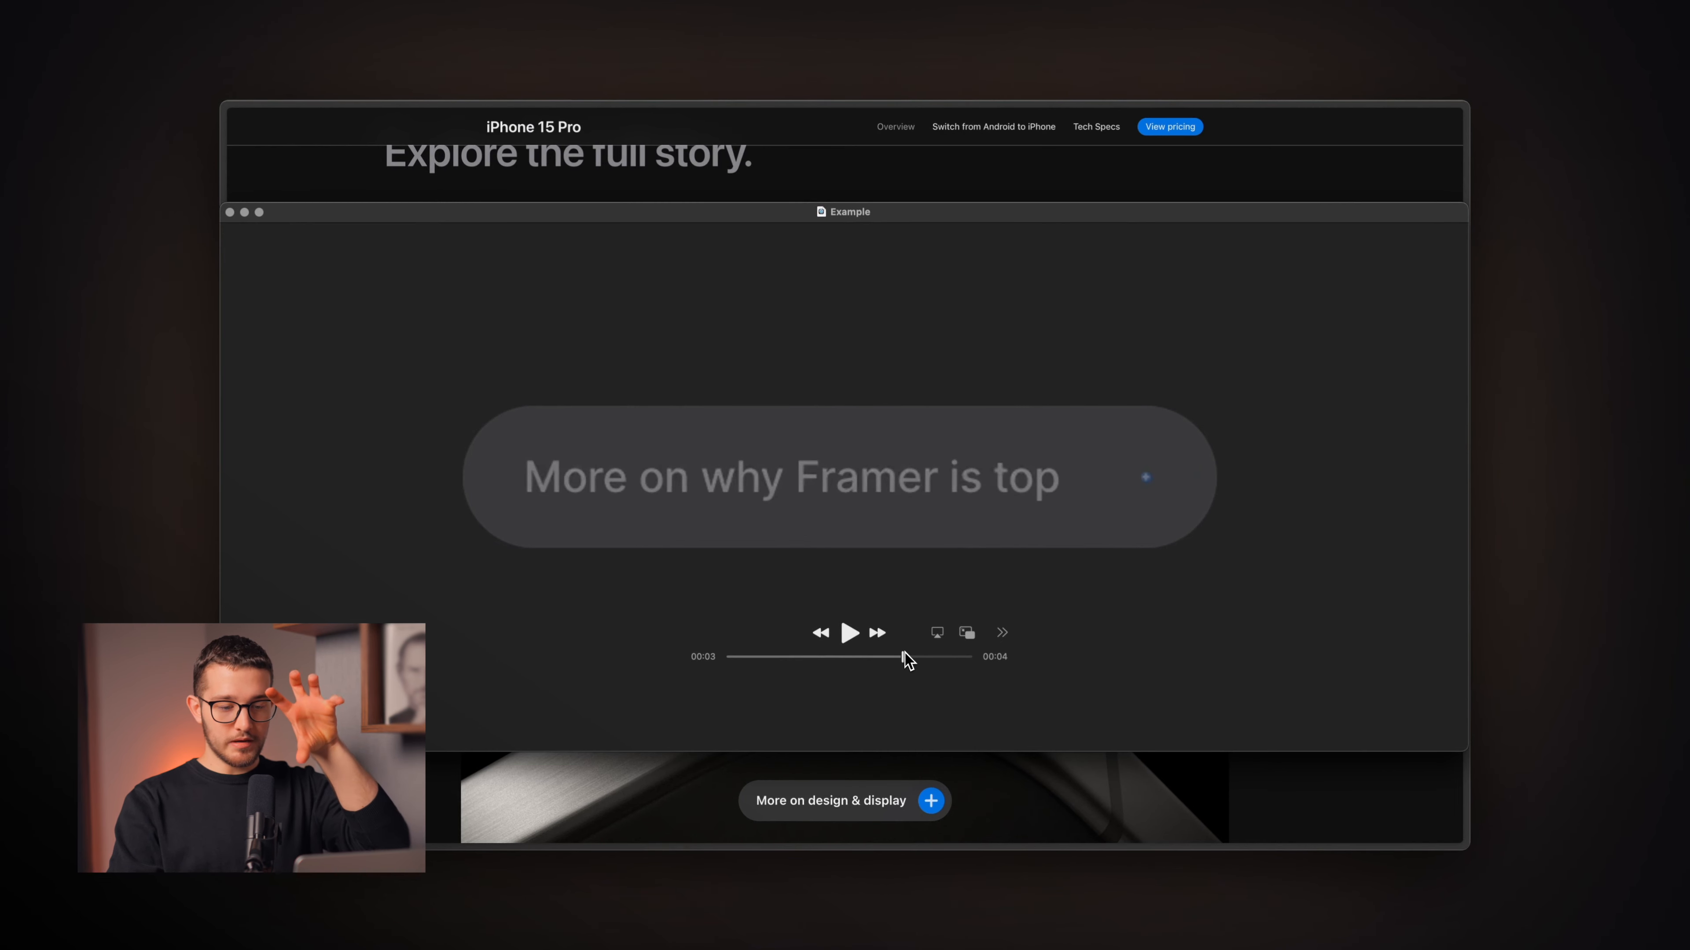
left_click_drag(904, 655, 944, 655)
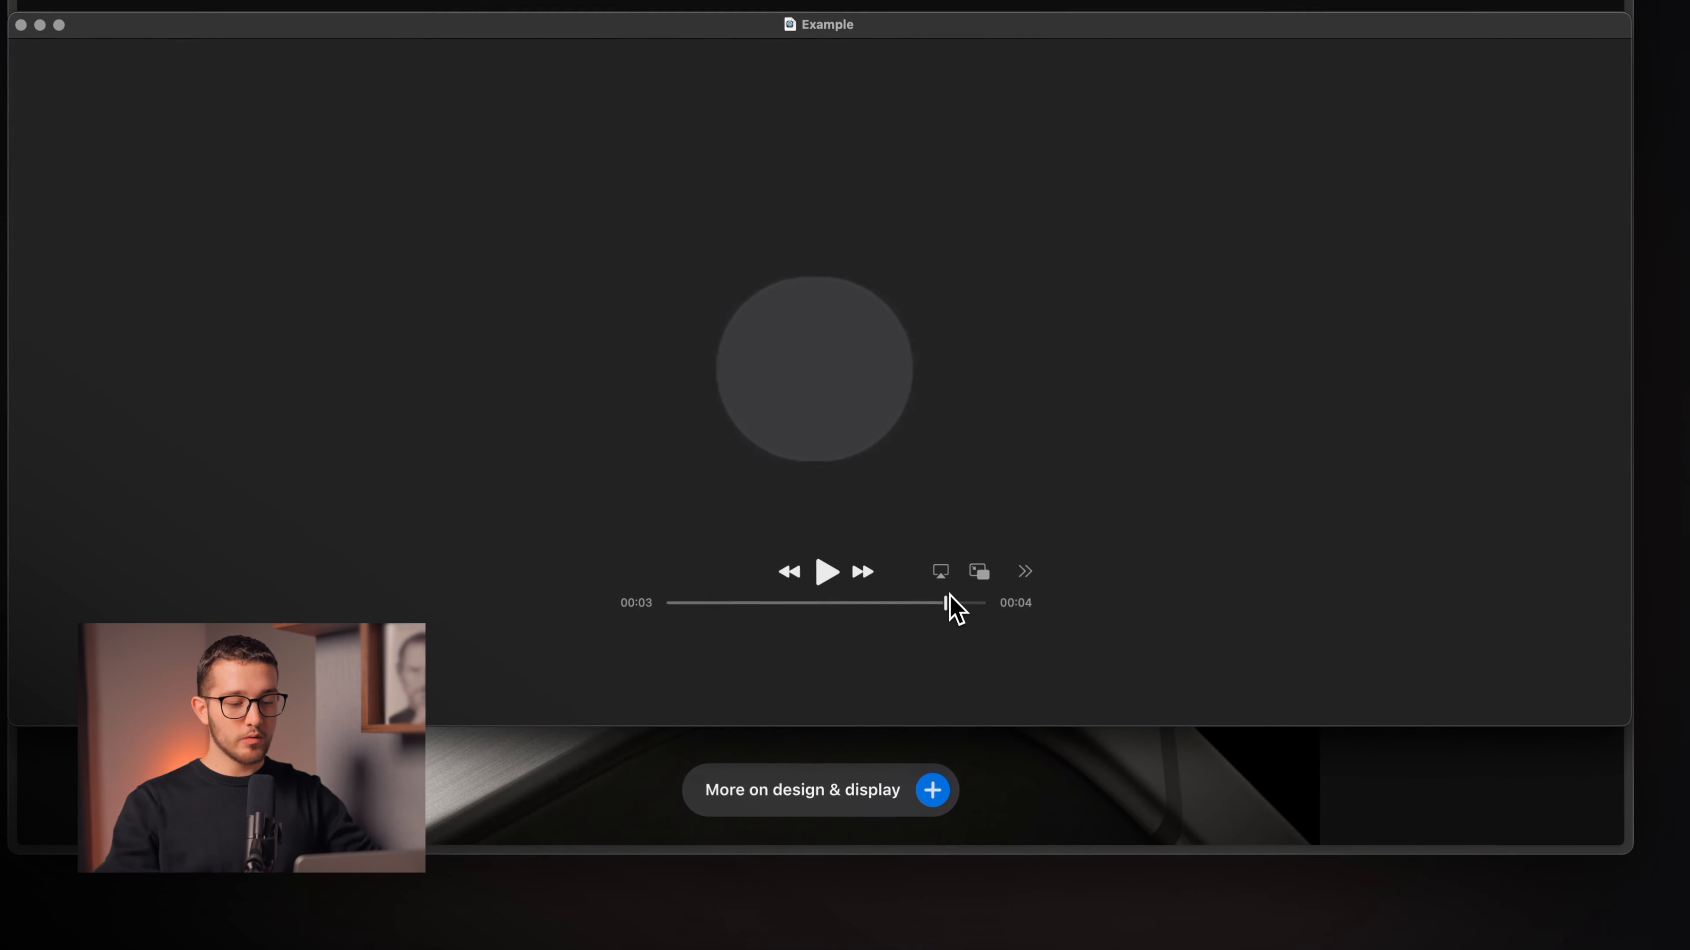
left_click_drag(951, 607, 963, 600)
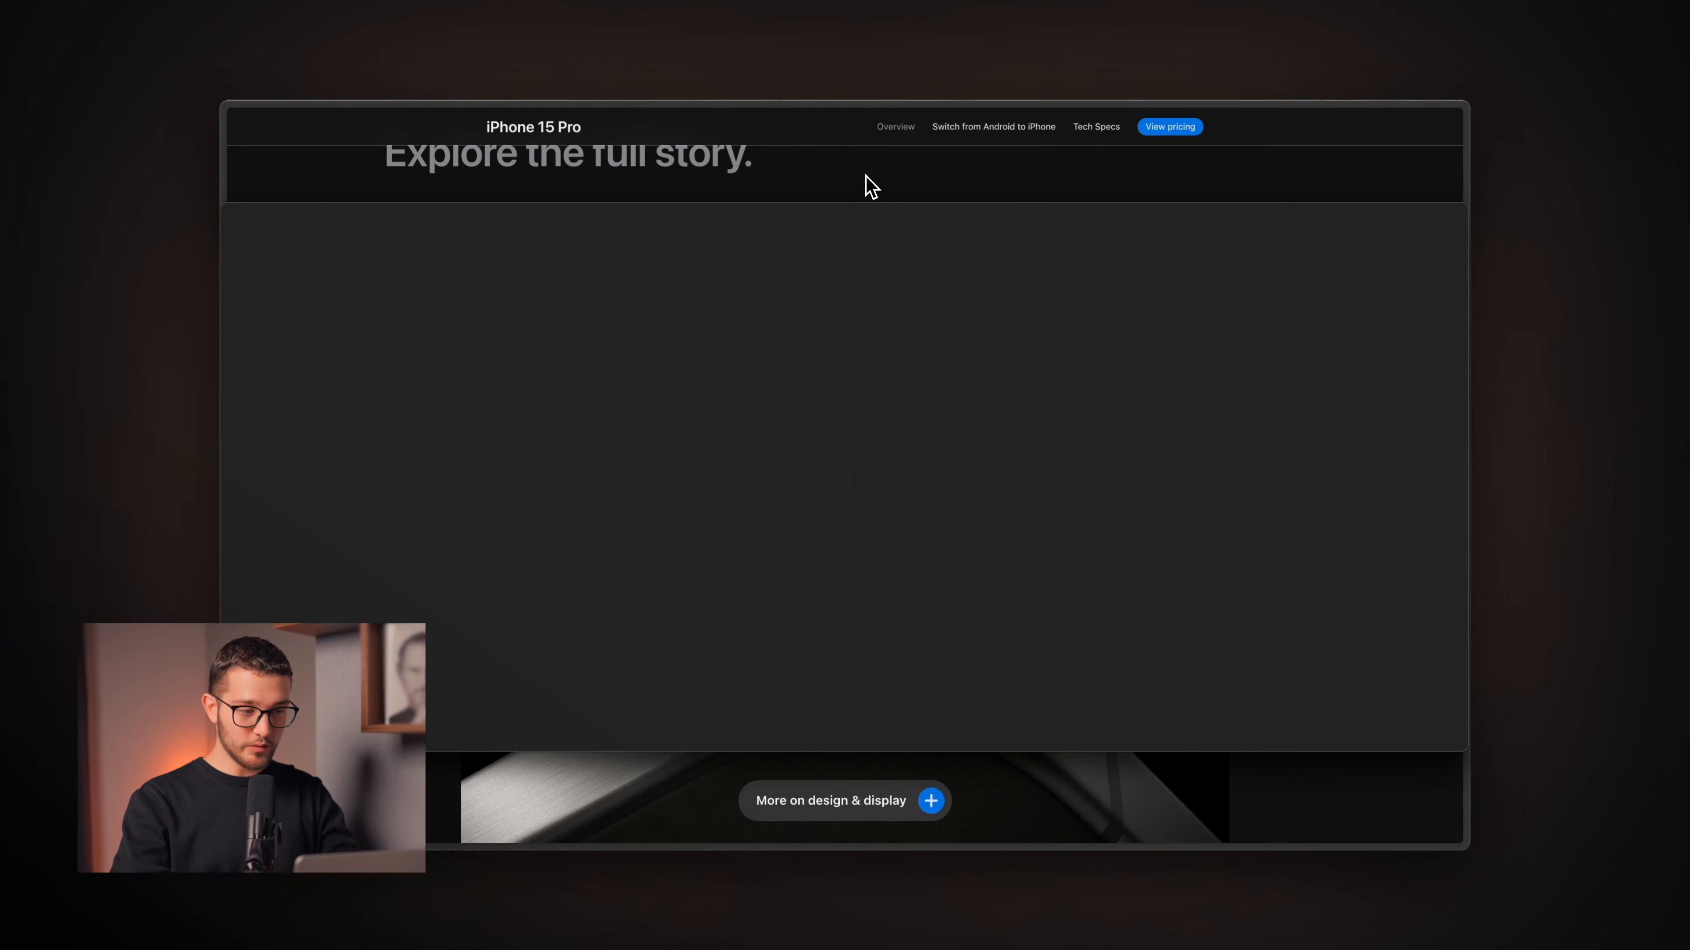
key("super+Tab")
key("super+Tab")
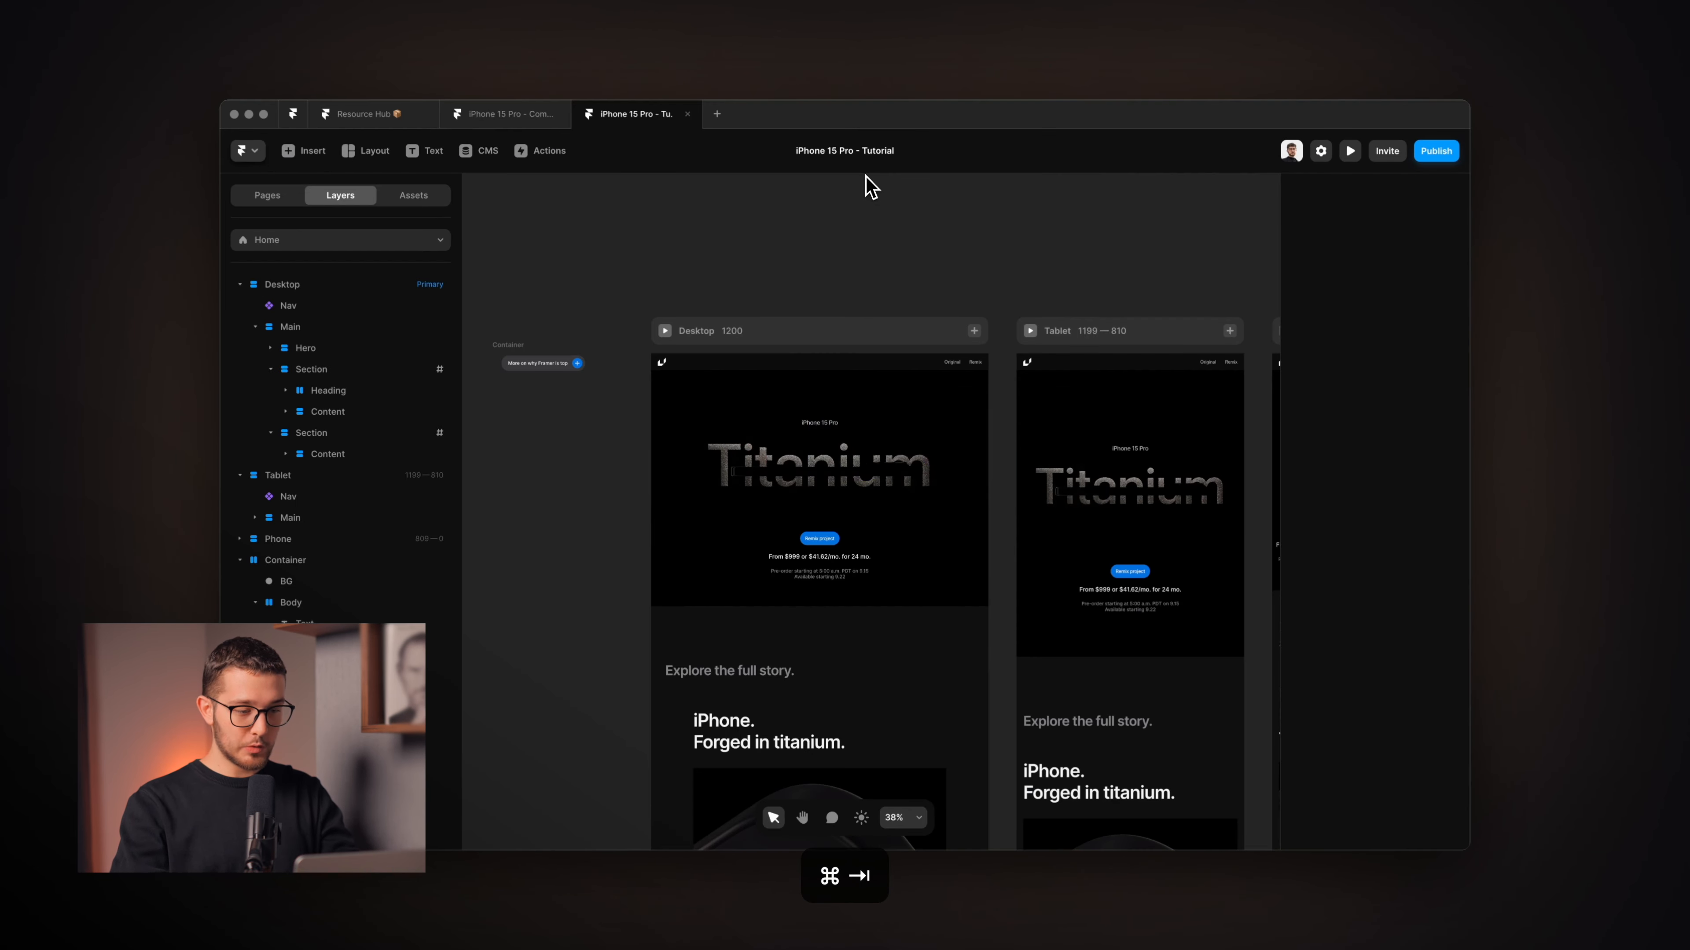
key("shift+2")
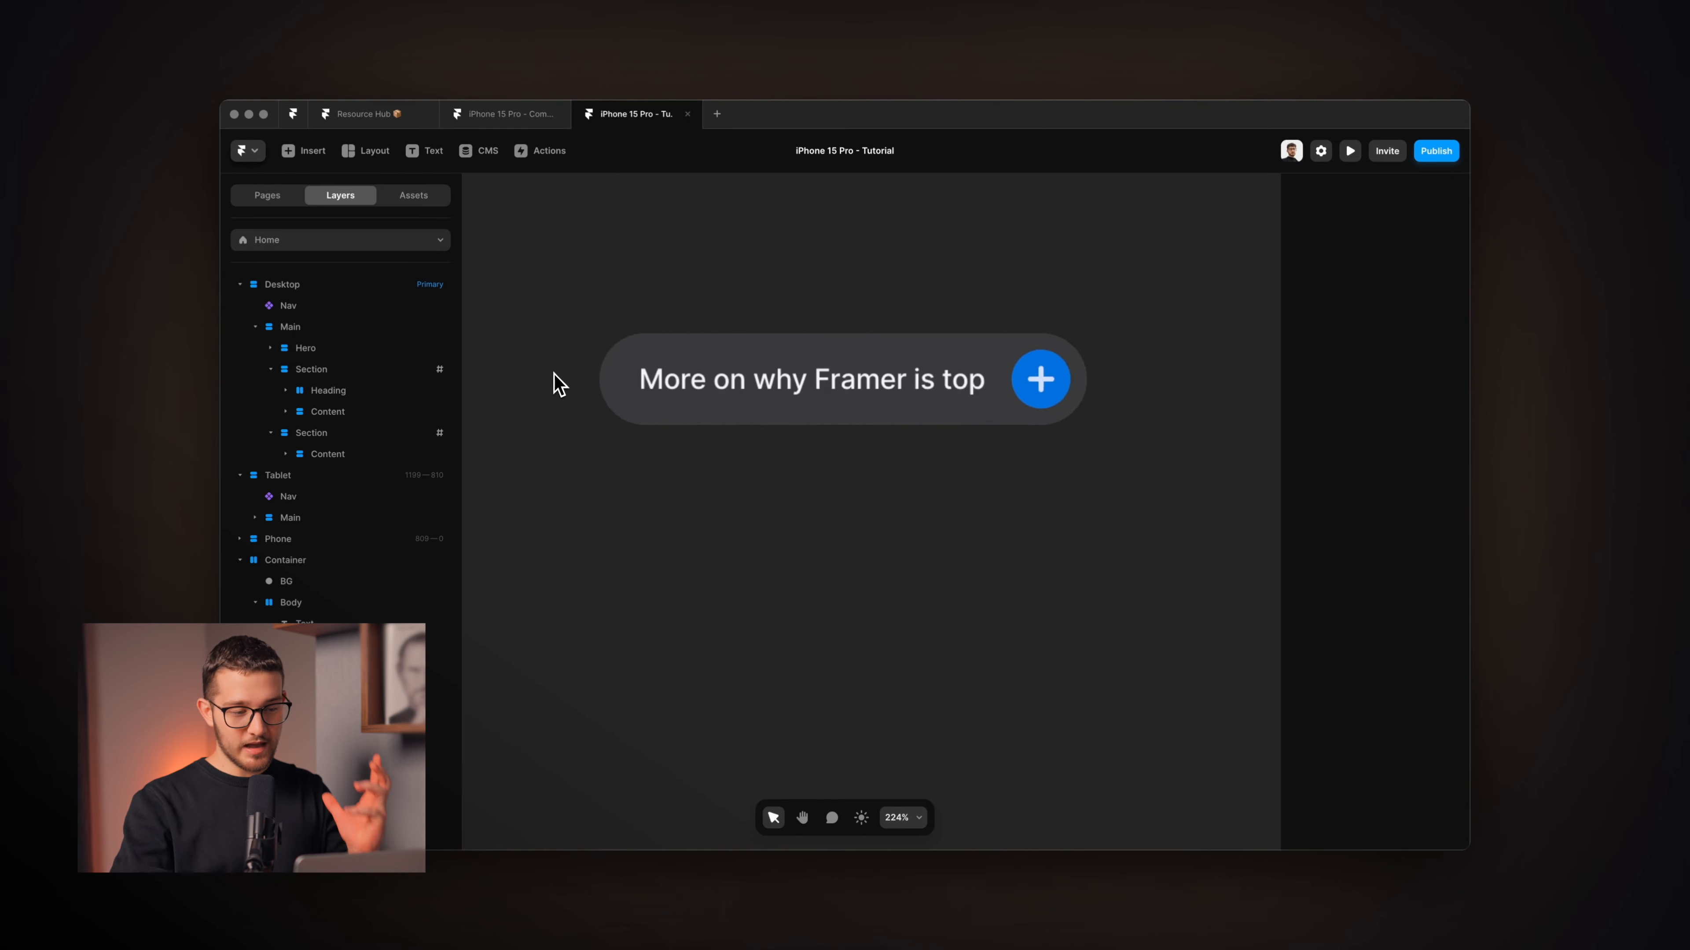
left_click(580, 322)
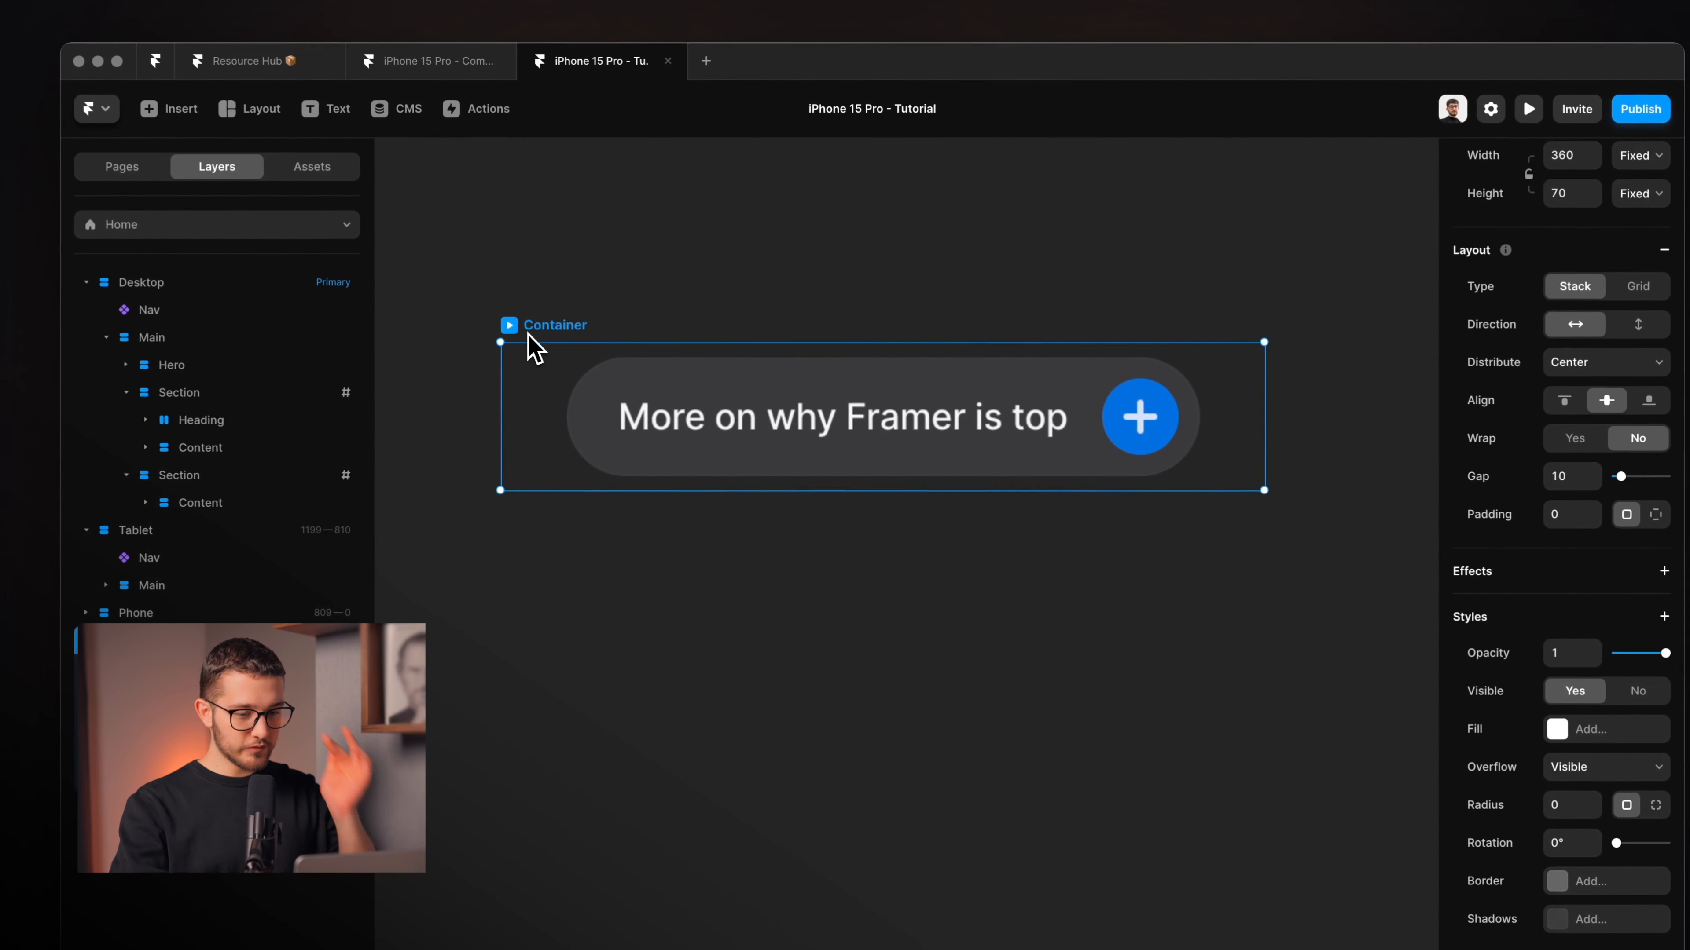
left_click(792, 412)
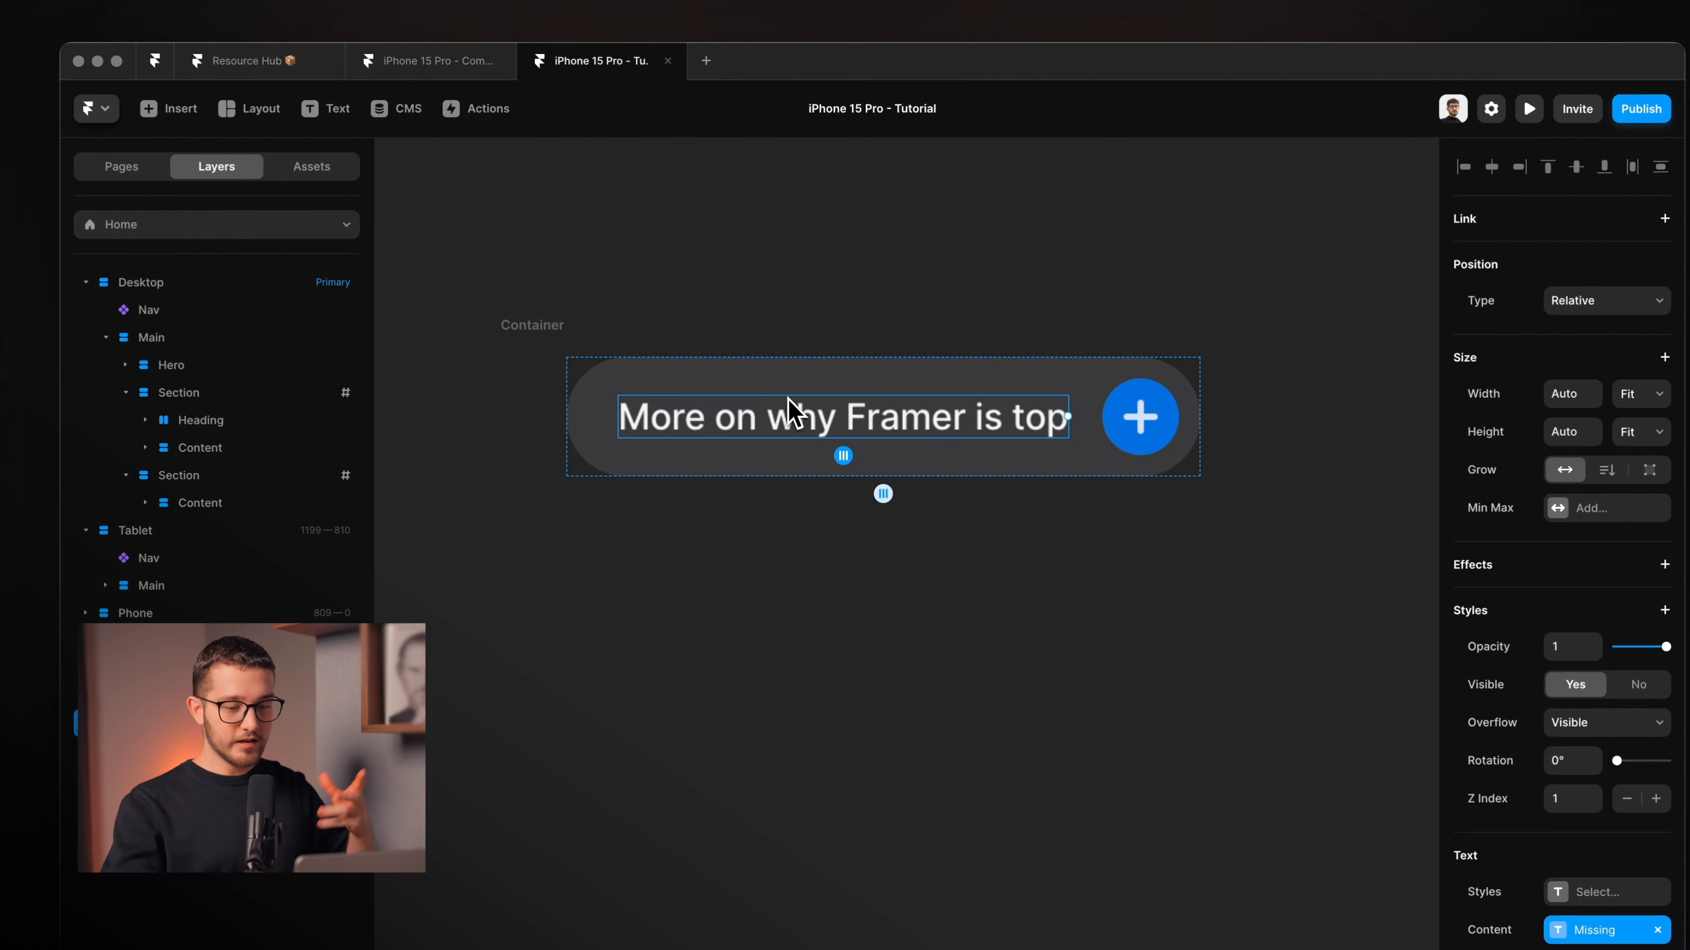
left_click(944, 383)
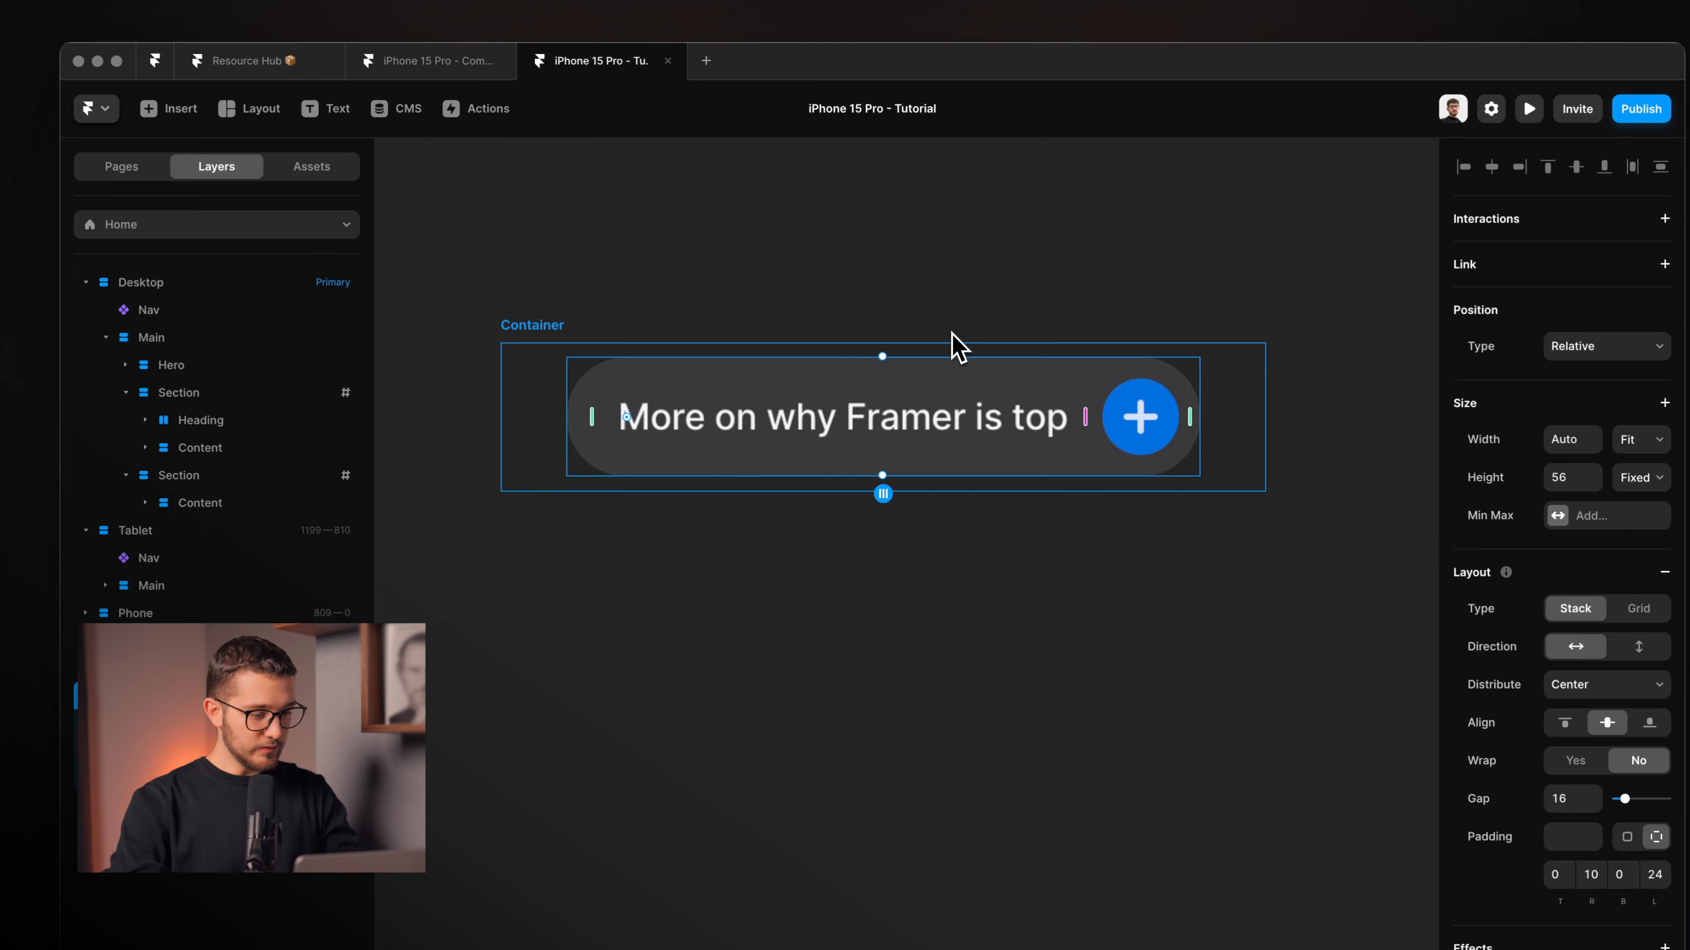
left_click(175, 671)
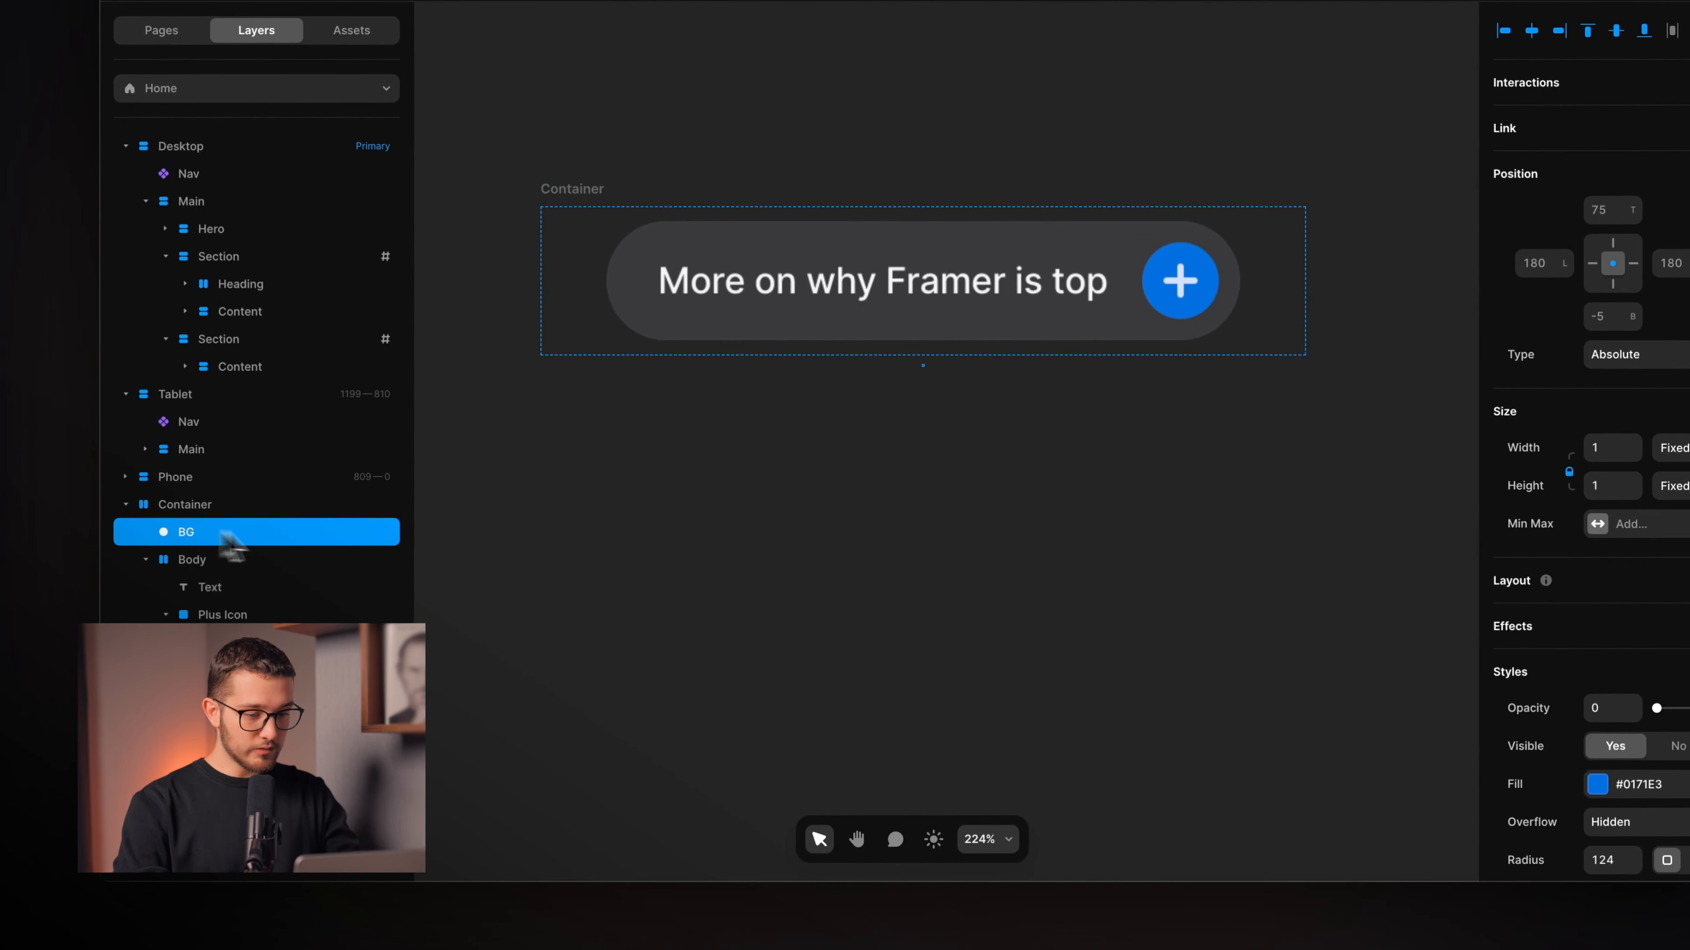
scroll(1084, 429, "up", 5)
scroll(776, 362, "up", 5)
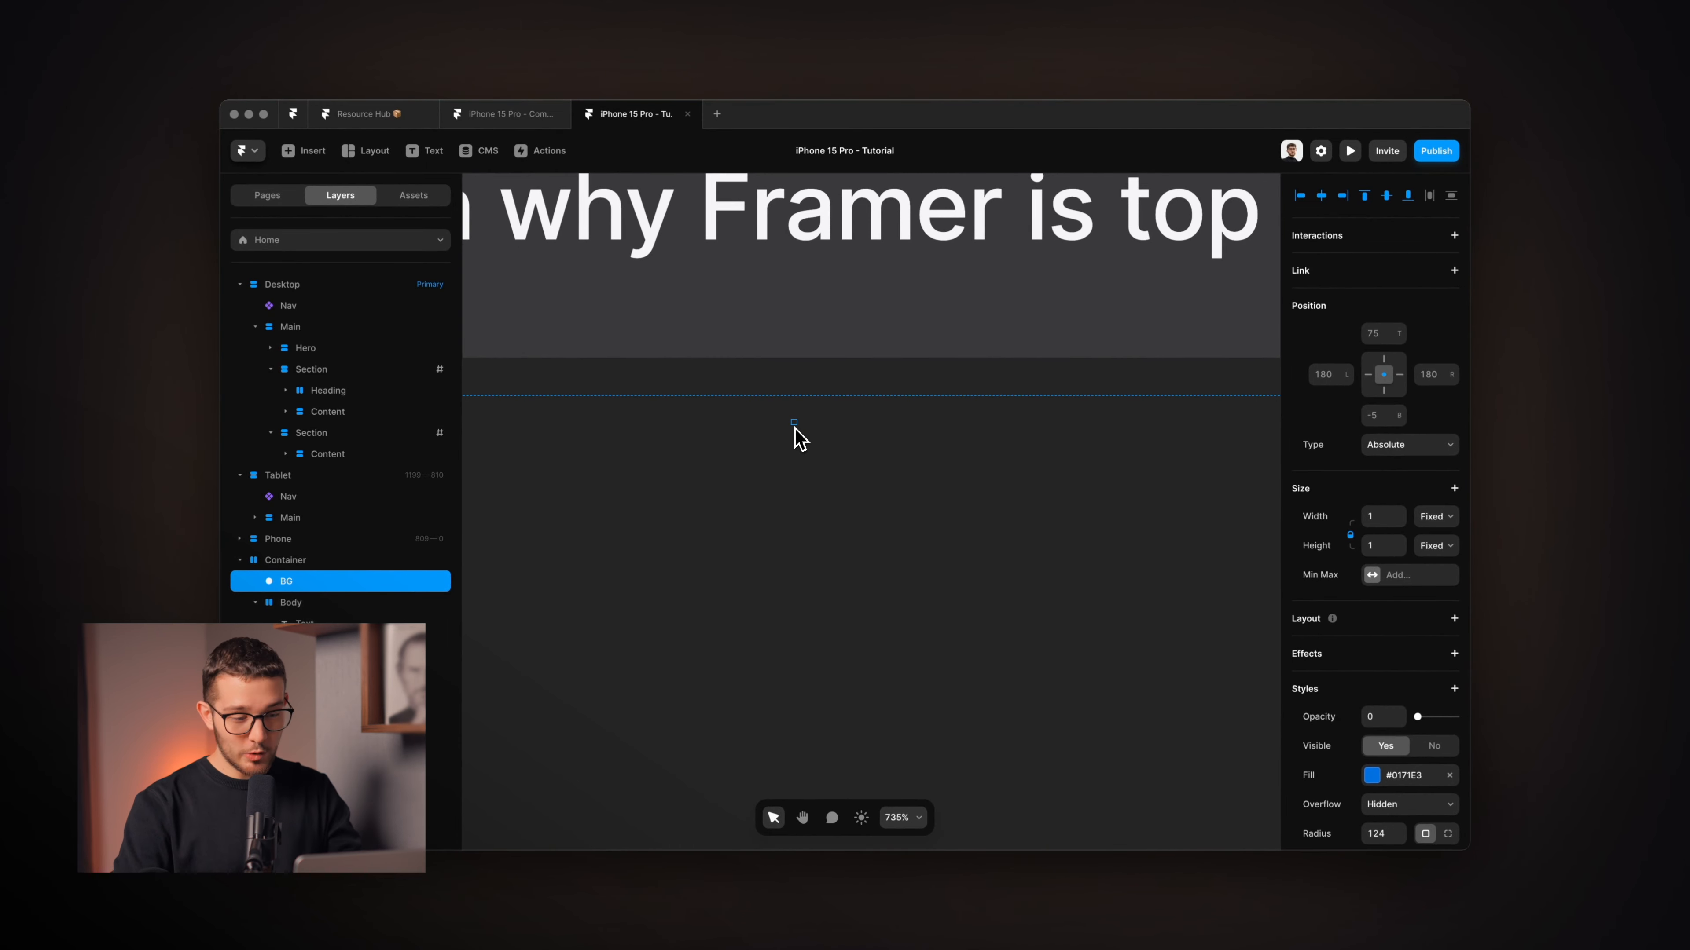
scroll(867, 578, "down", 3)
key("super+Tab")
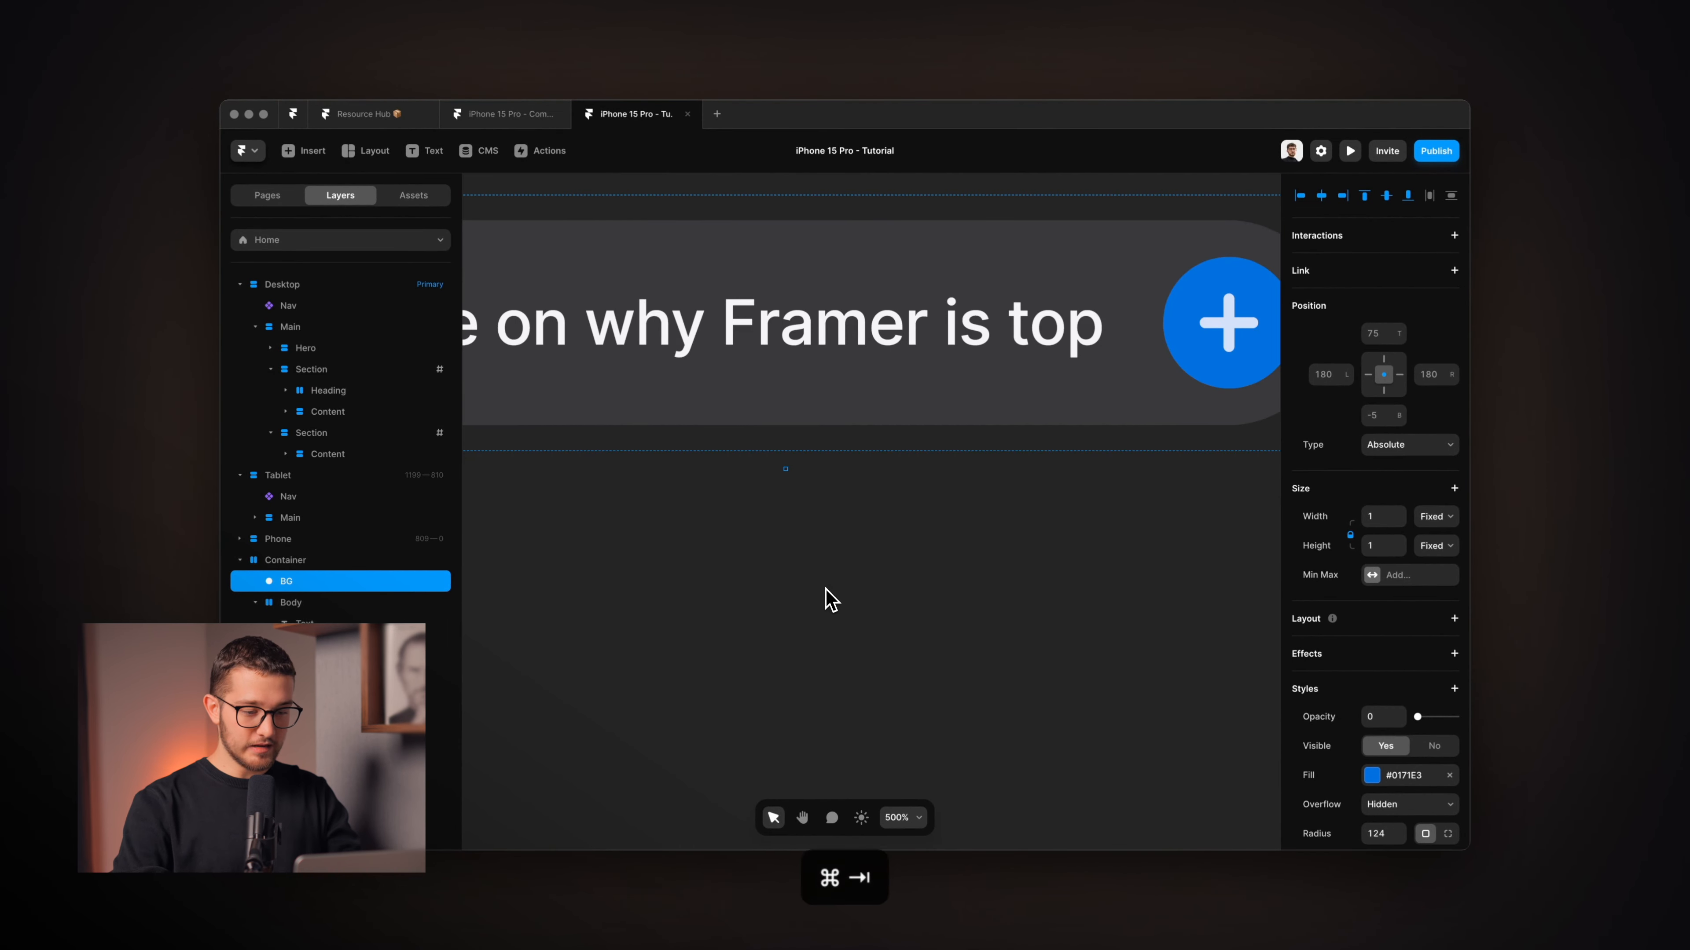
left_click_drag(786, 657, 762, 657)
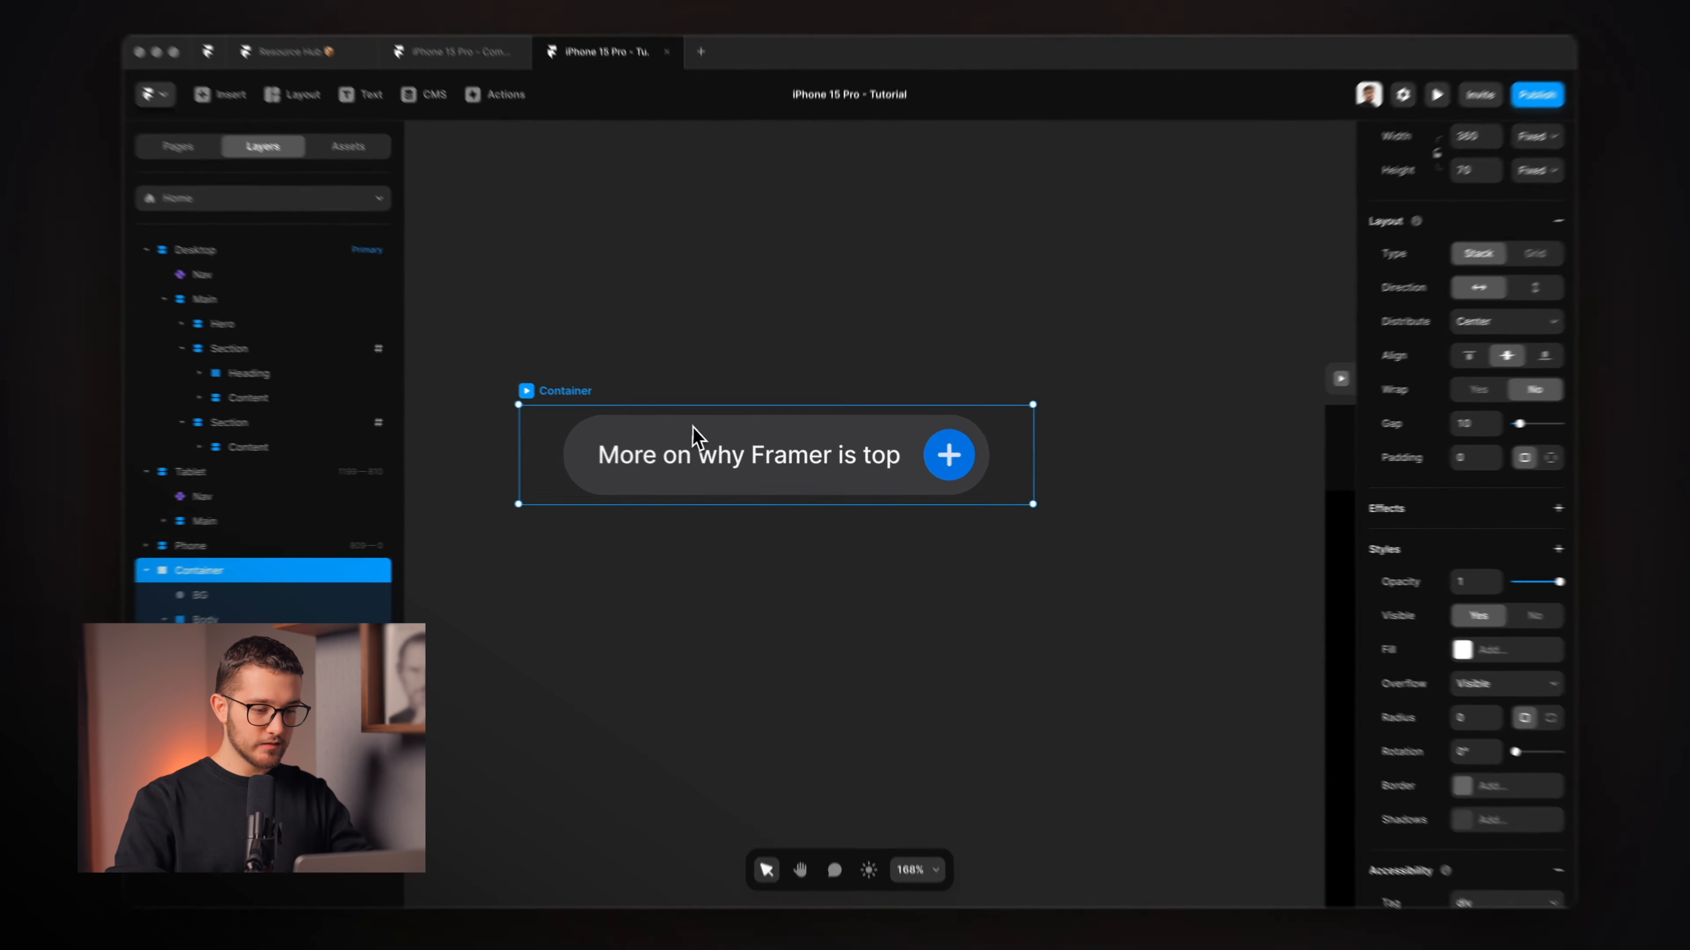
Create a component from the Container and name its first variant Idle.
right_click(716, 444)
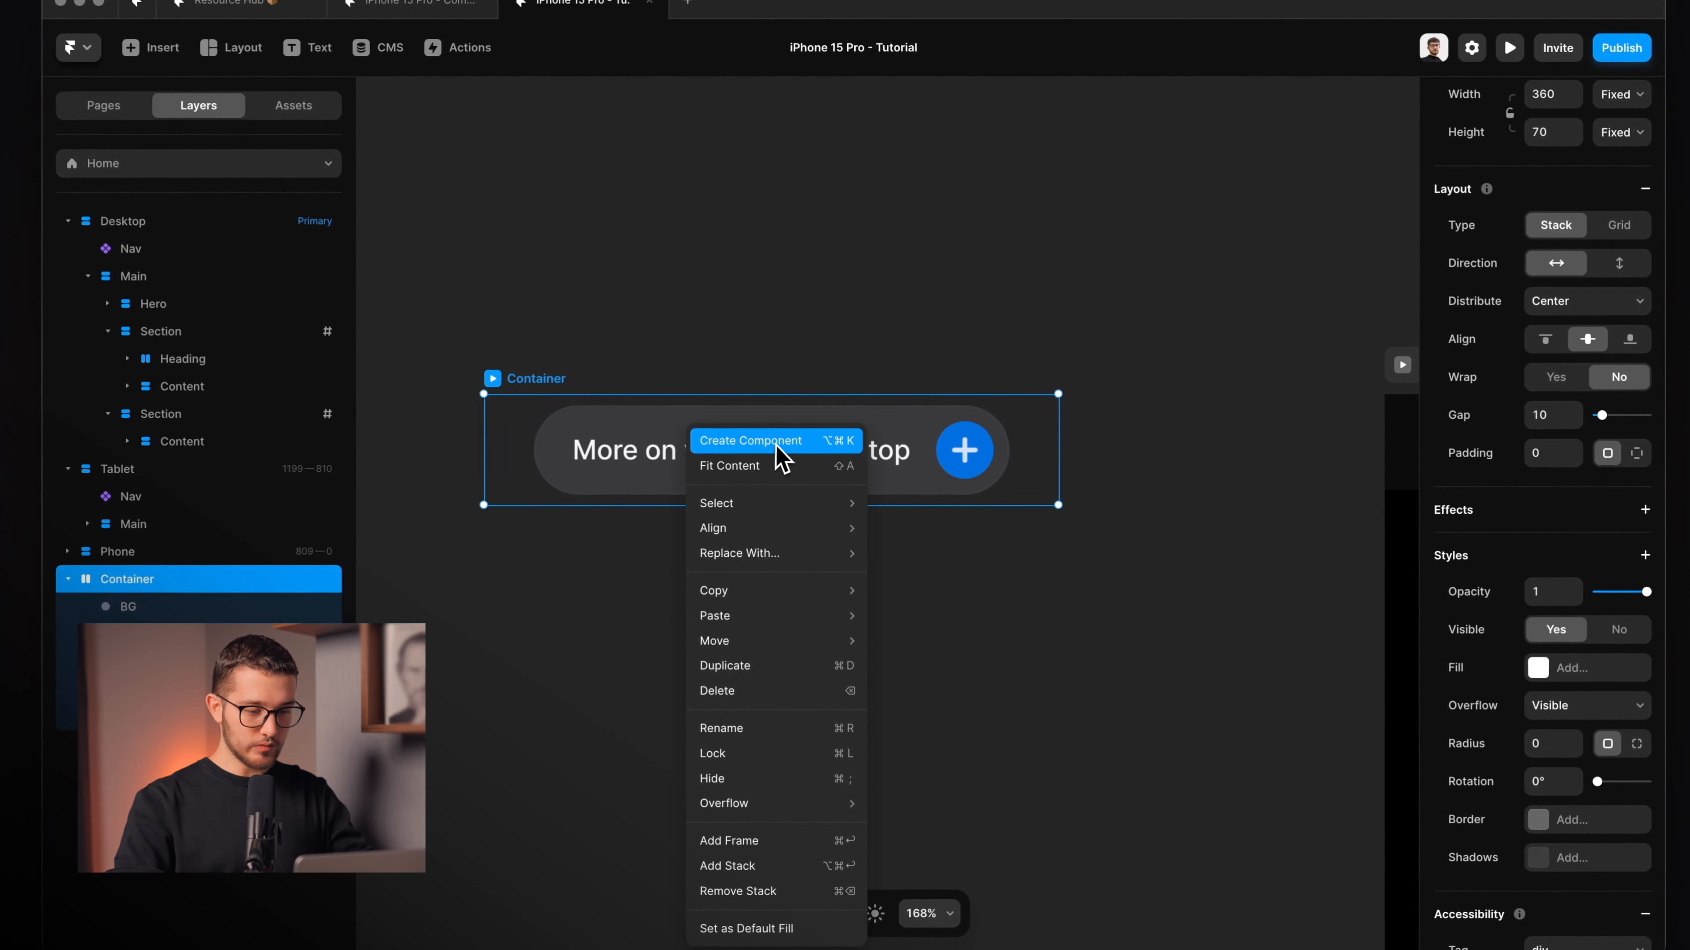
left_click(787, 455)
left_click(897, 554)
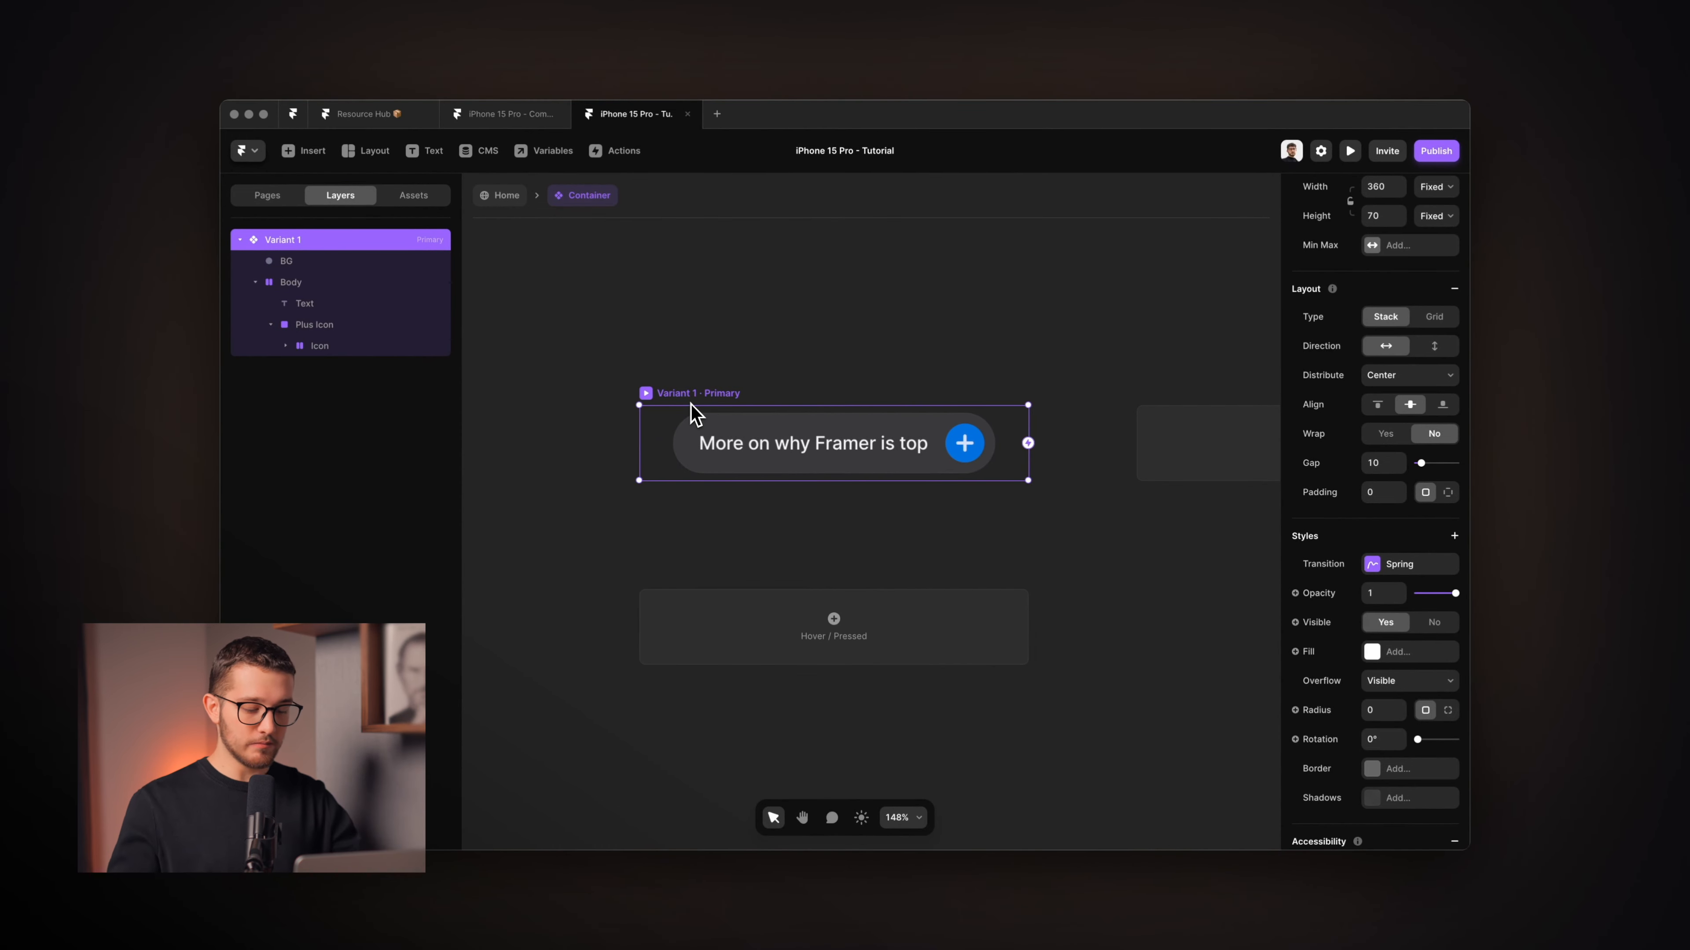
key("super+r")
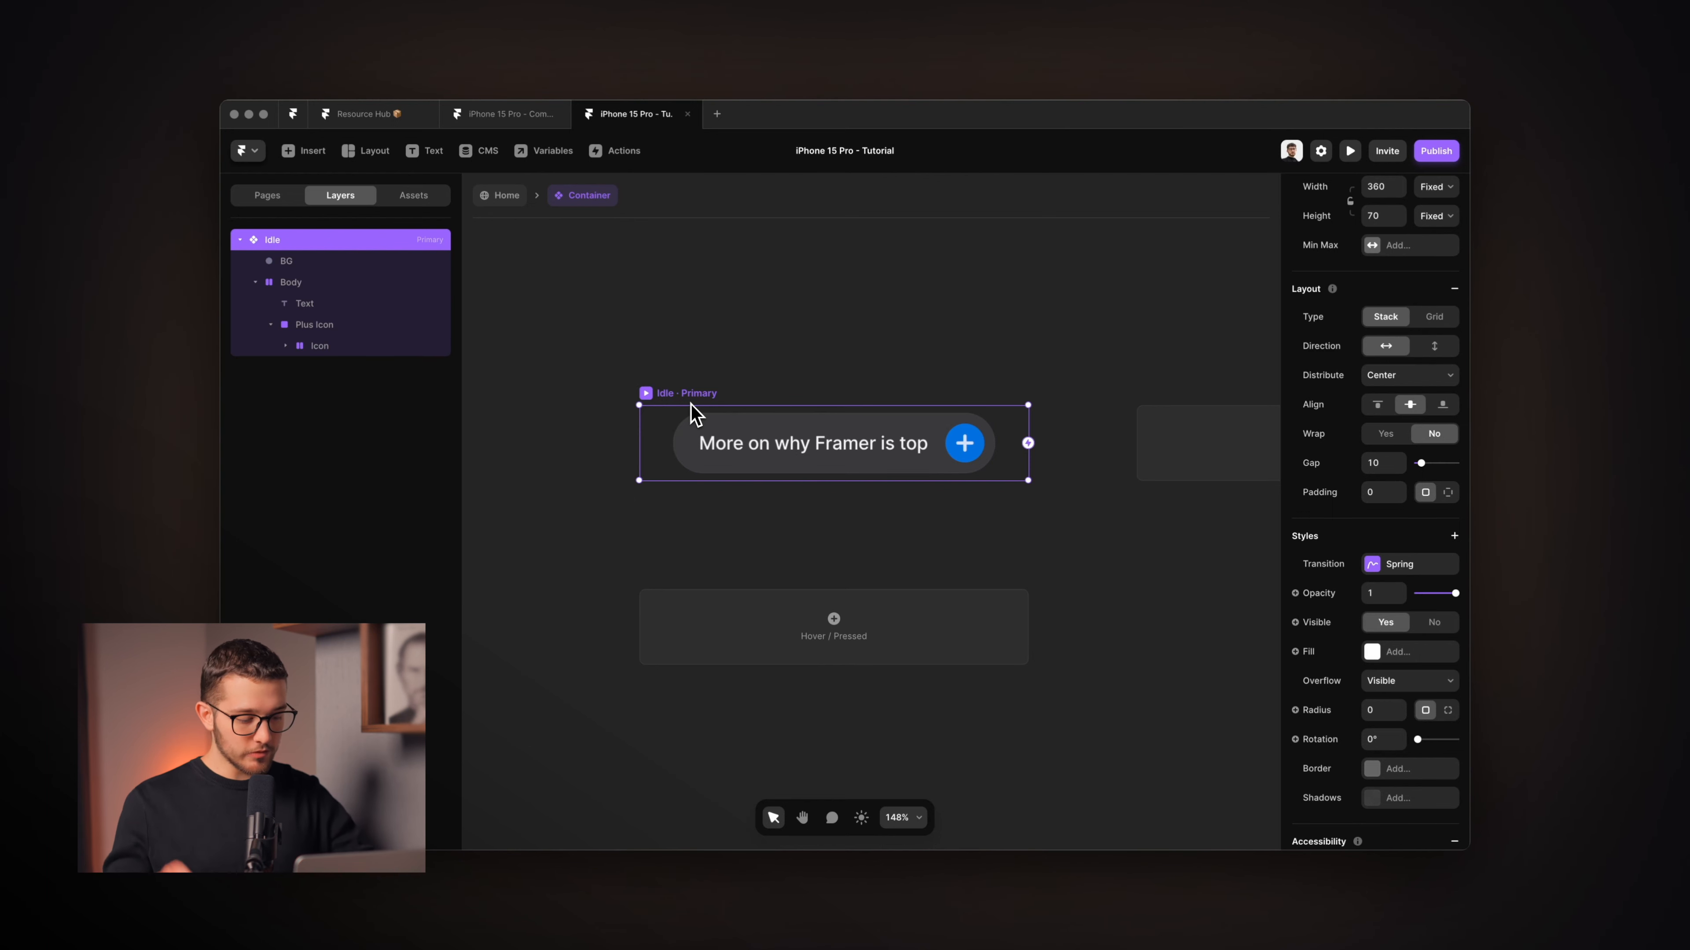
Scrub the QuickTime reference animation, then return to Framer.
key("super+Tab")
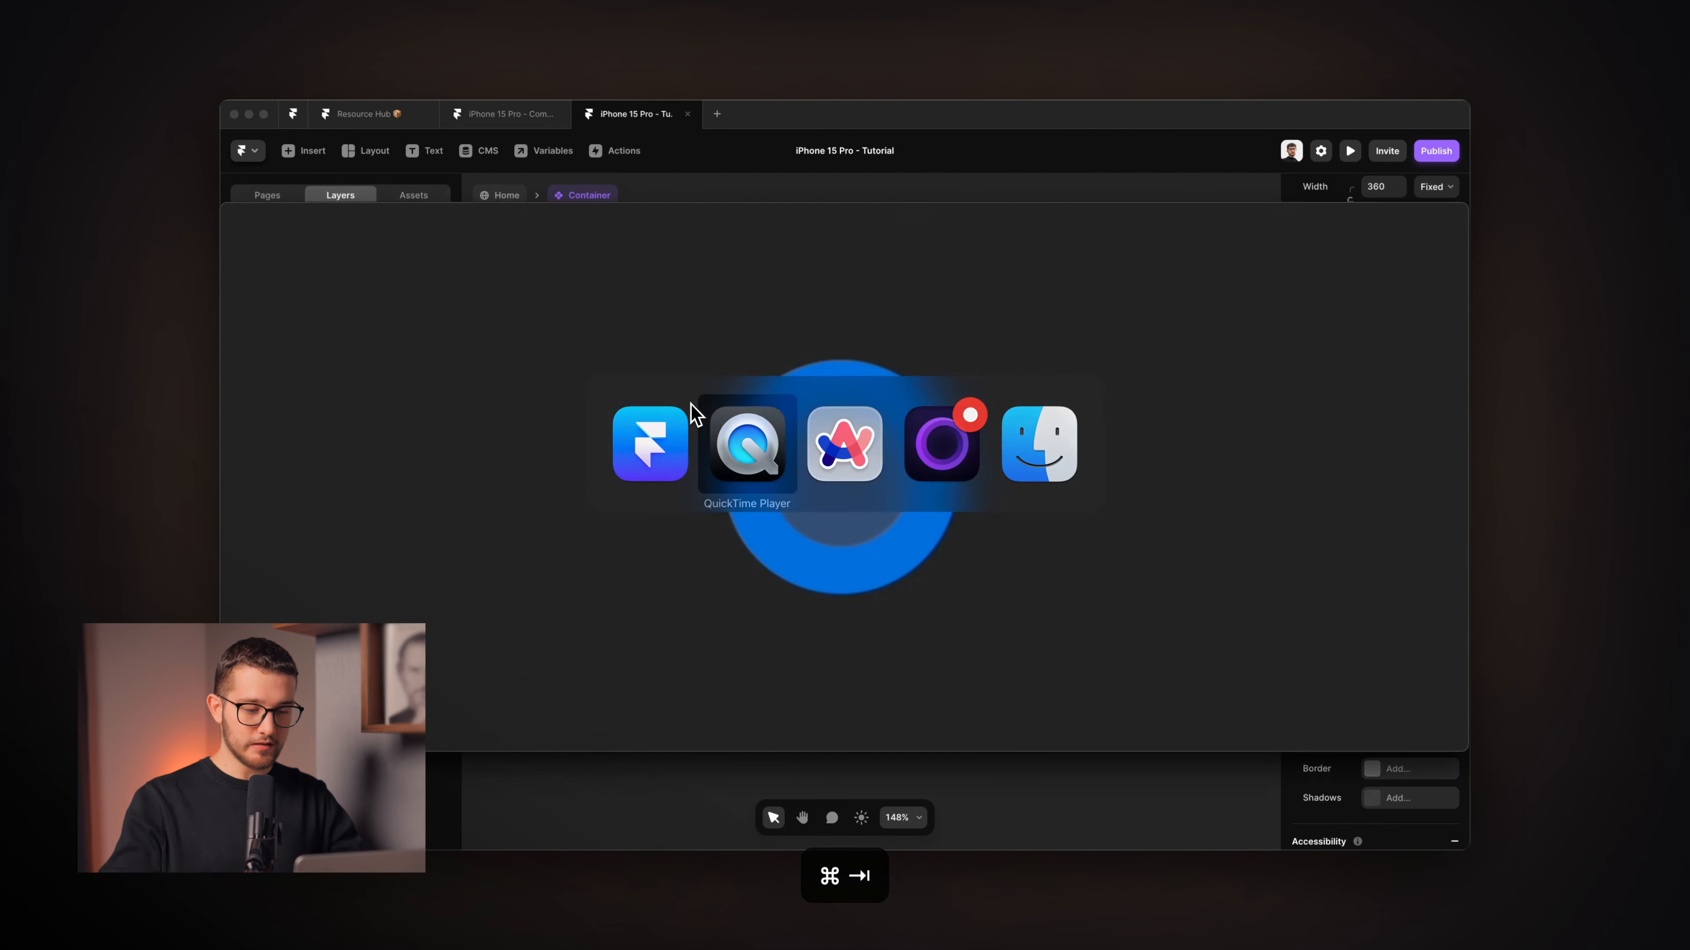
left_click_drag(780, 654, 724, 699)
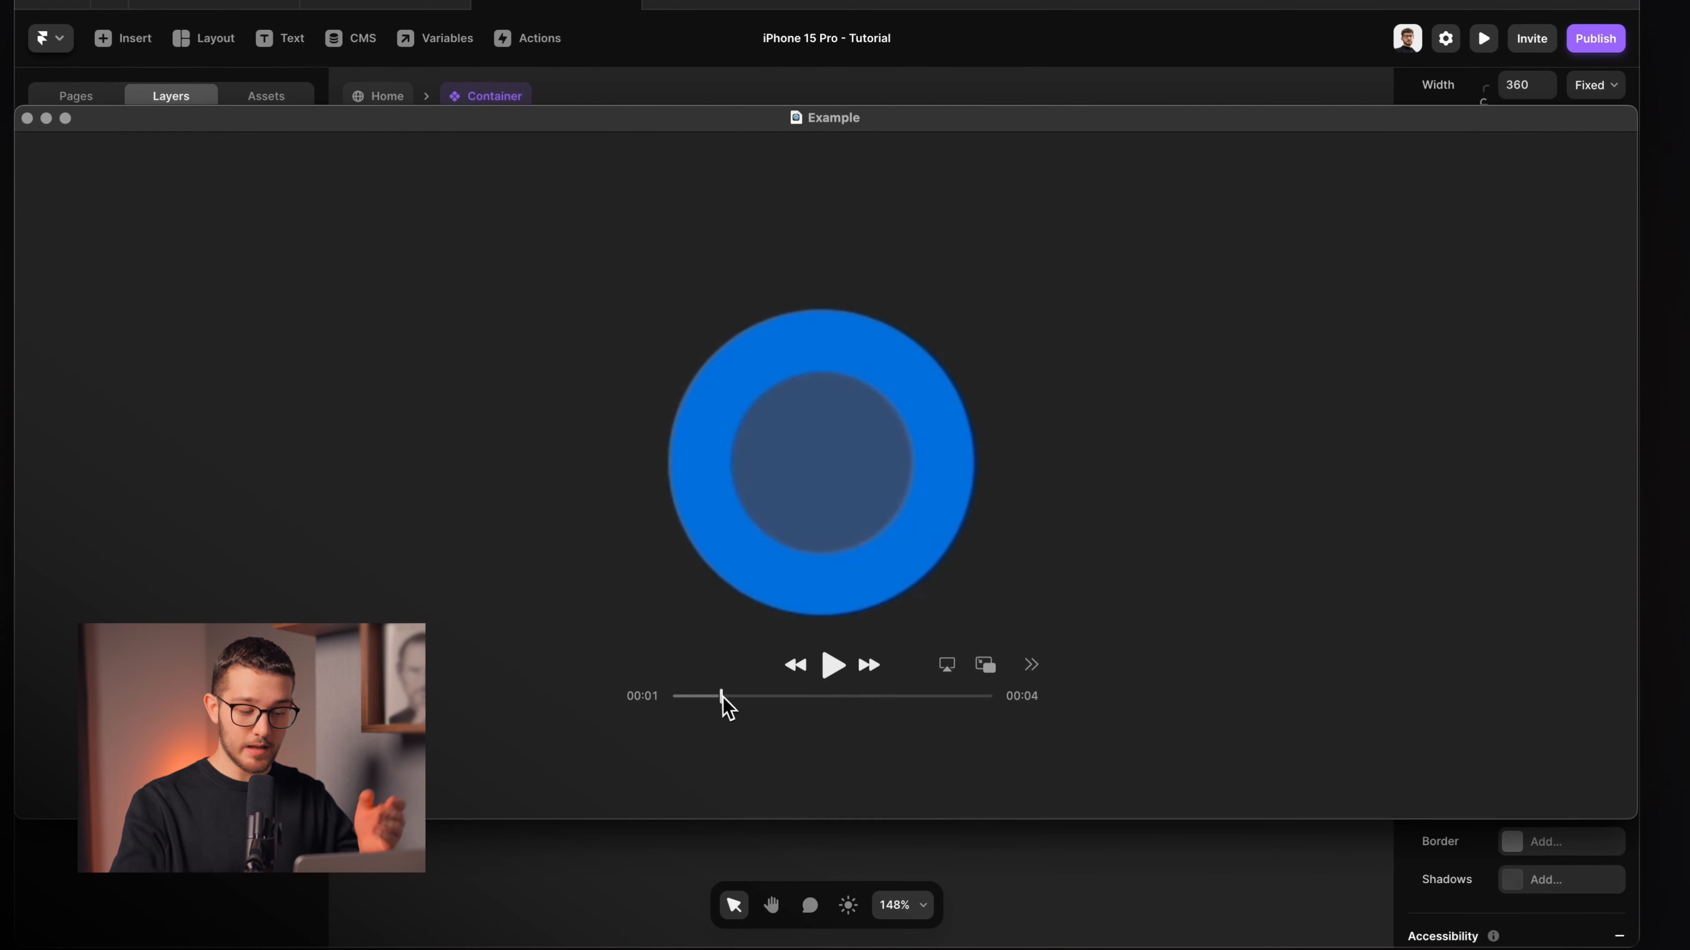
key("super+Tab")
Add a Variant 2 to the component, then delete it again.
left_click(865, 328)
scroll(874, 303, "down", 5)
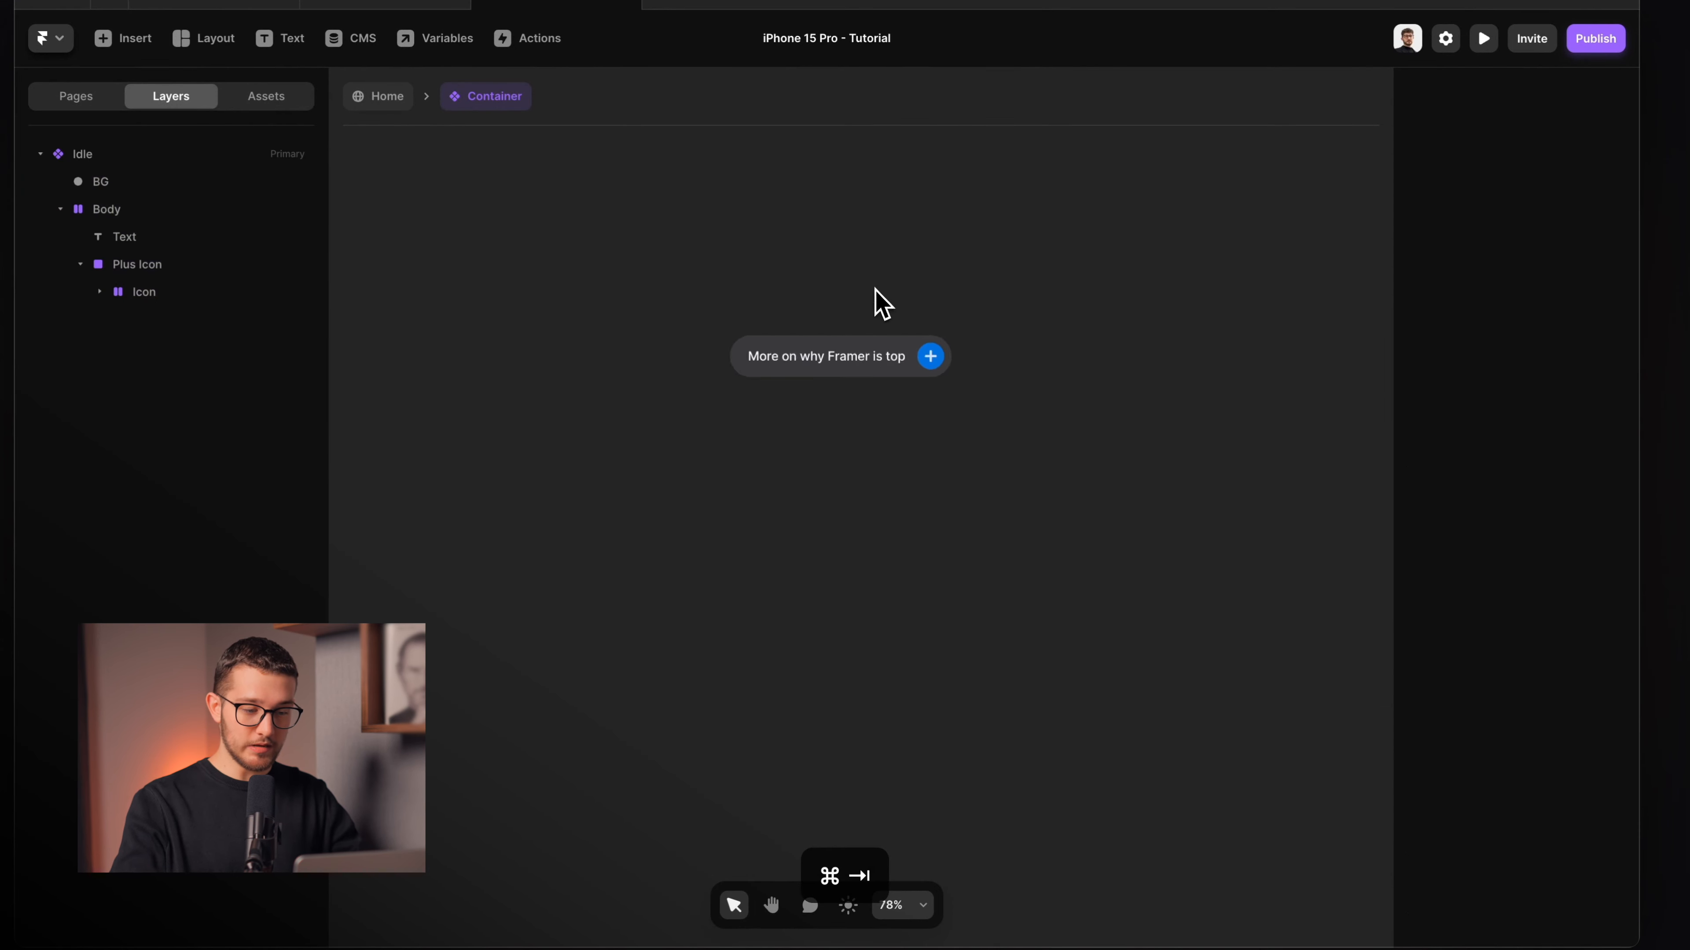
left_click(765, 331)
left_click(1129, 343)
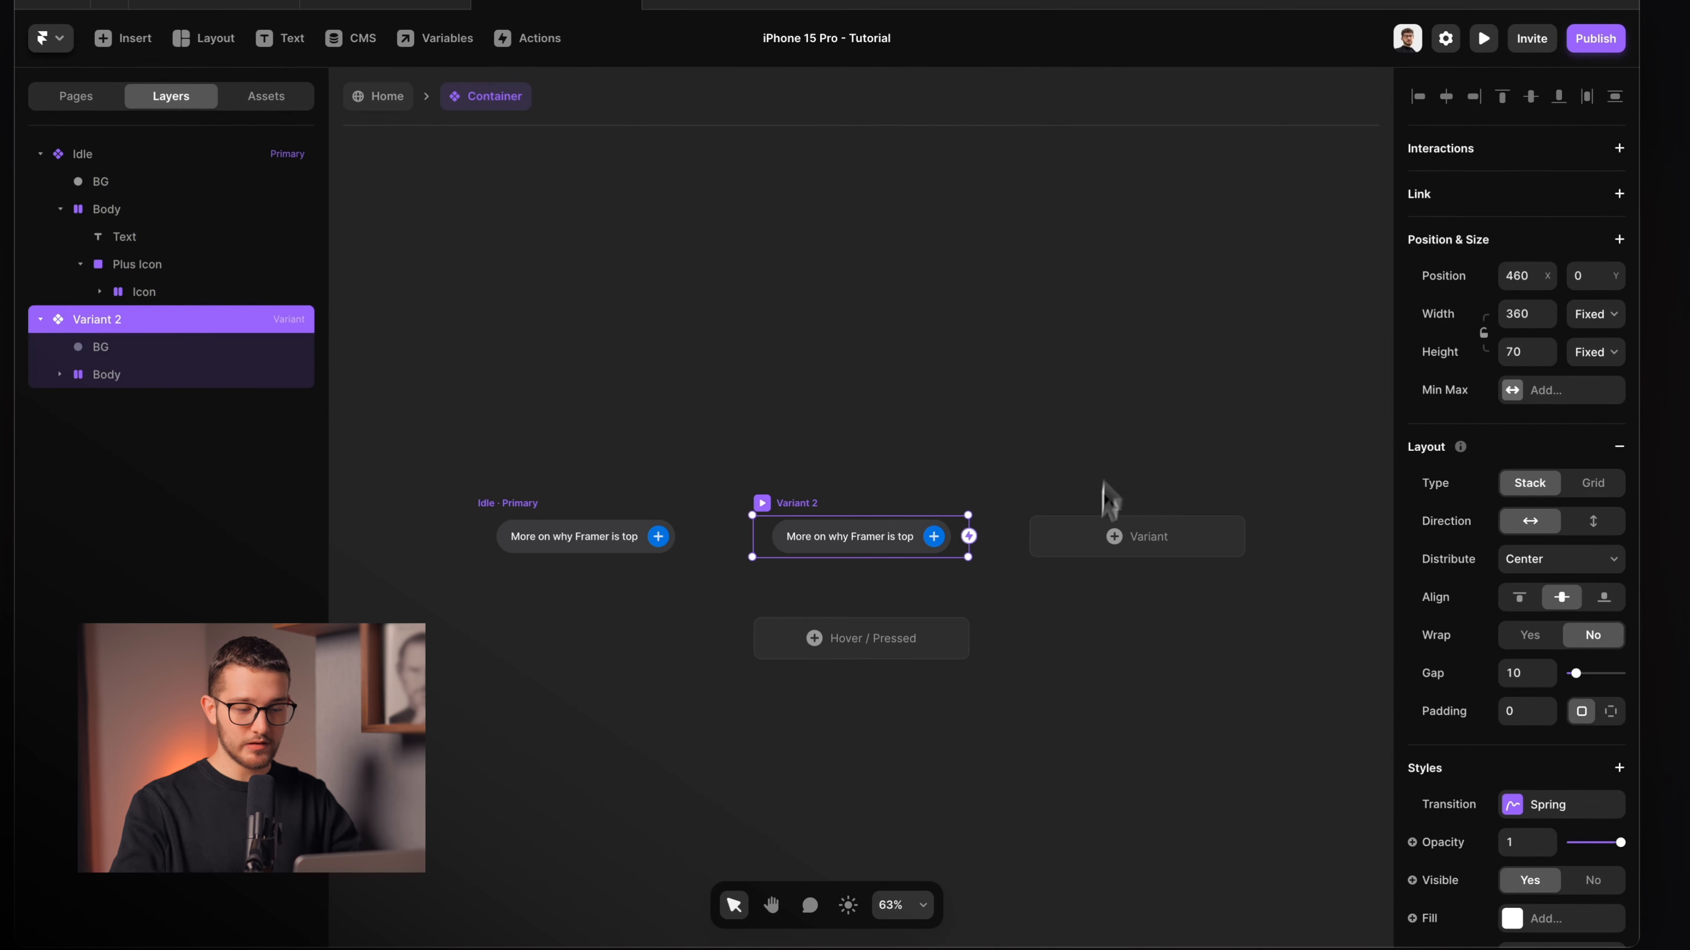
left_click(1103, 485)
scroll(891, 540, "left", 2)
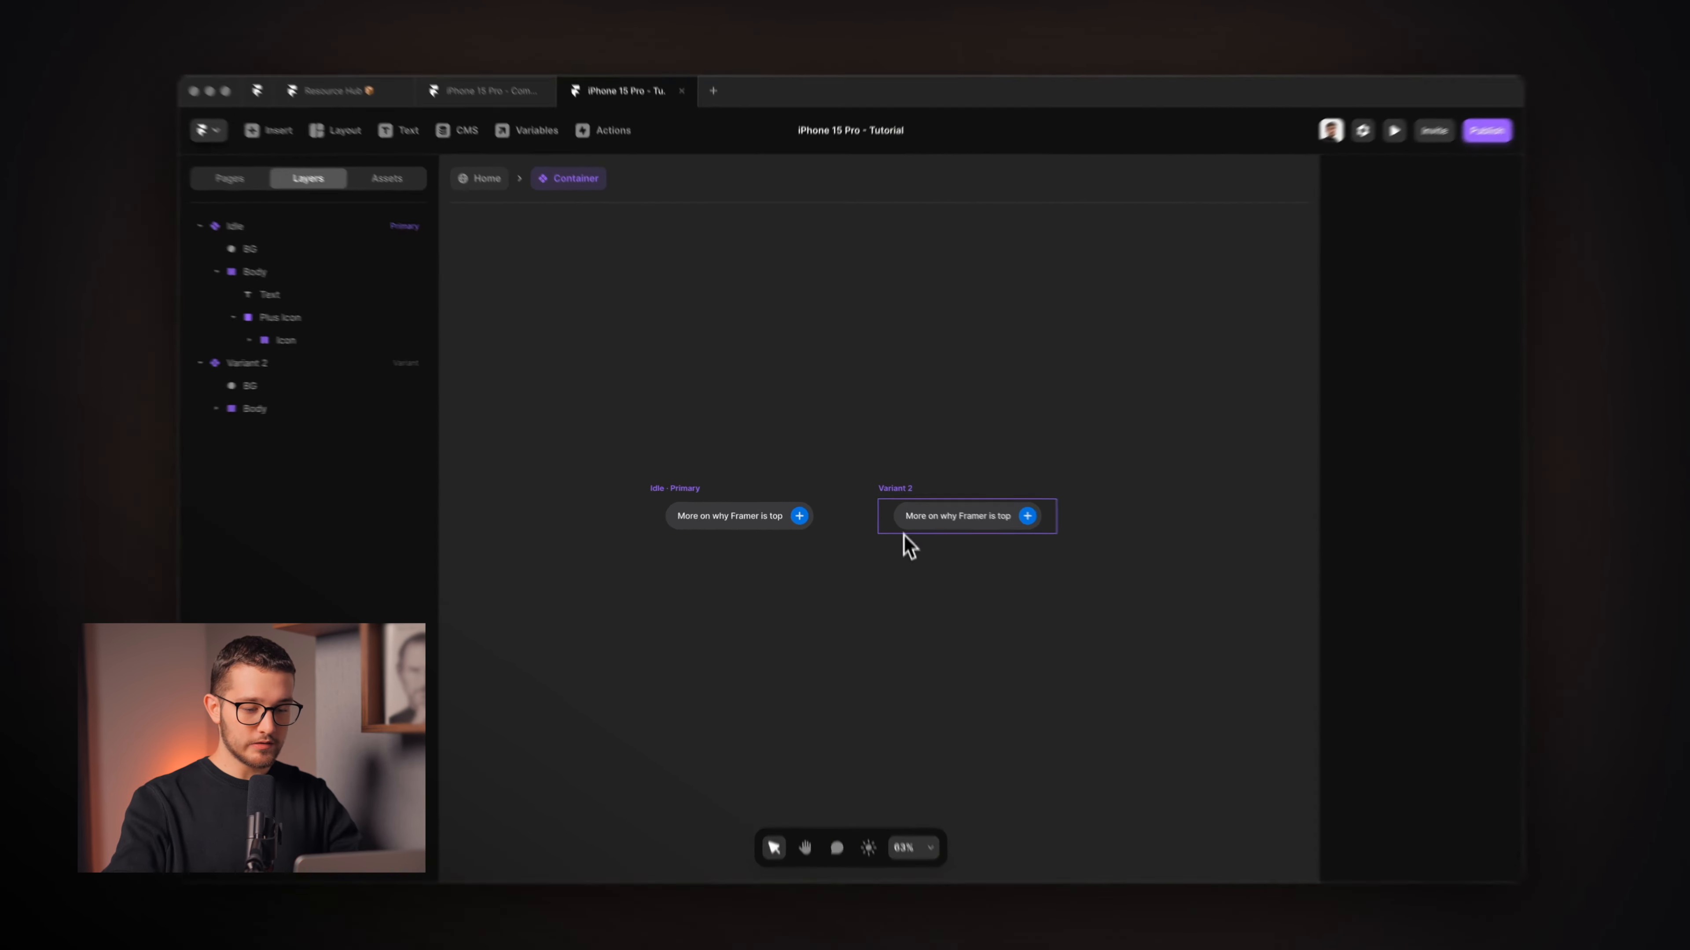
left_click(895, 508)
key("Delete")
scroll(785, 561, "up", 5)
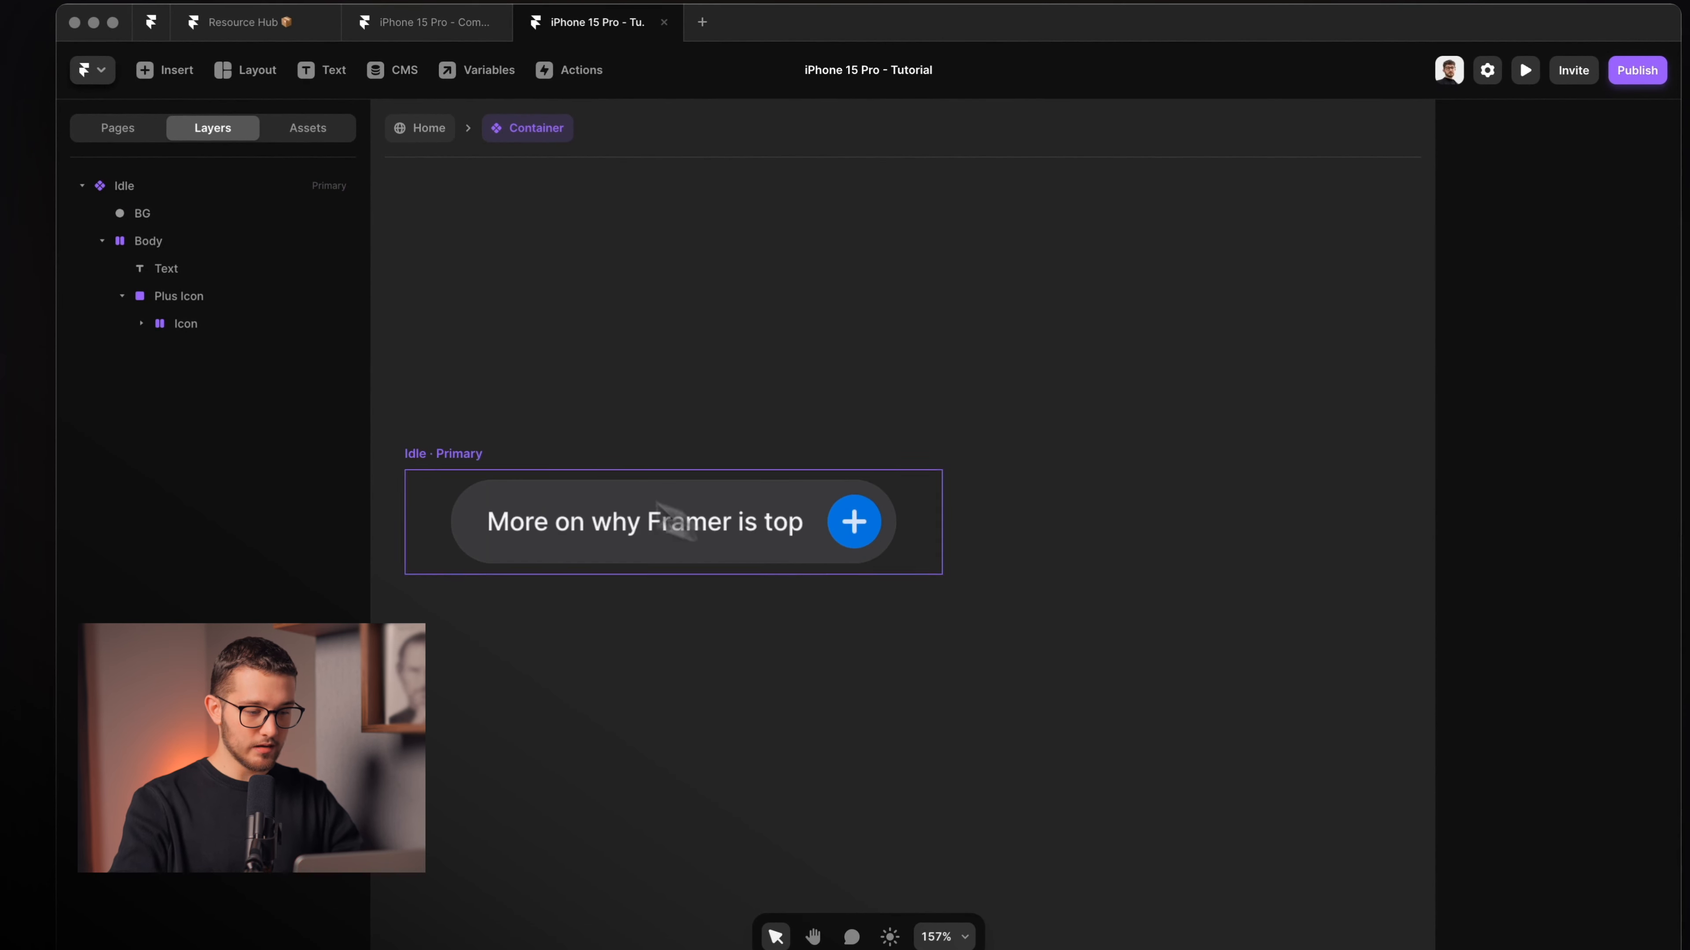
Set the Idle variant's button text layer to opacity 0.
left_click(468, 454)
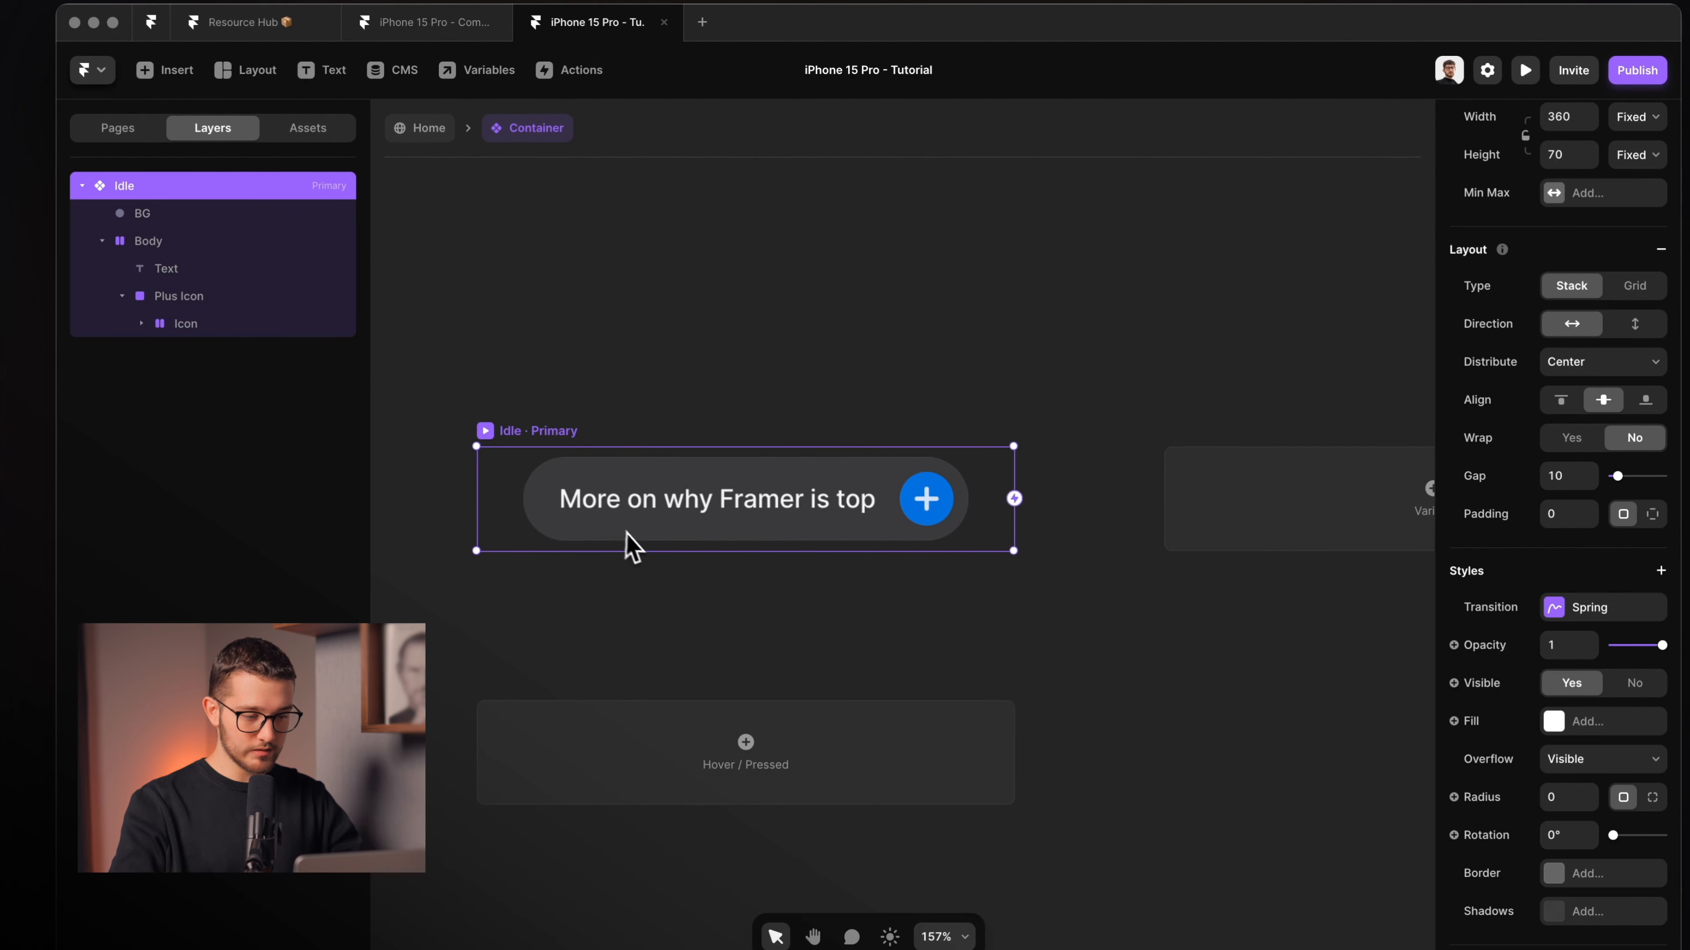
left_click(627, 531)
scroll(879, 419, "up", 2)
scroll(879, 416, "down", 3)
scroll(879, 413, "left", 1)
scroll(879, 405, "up", 4)
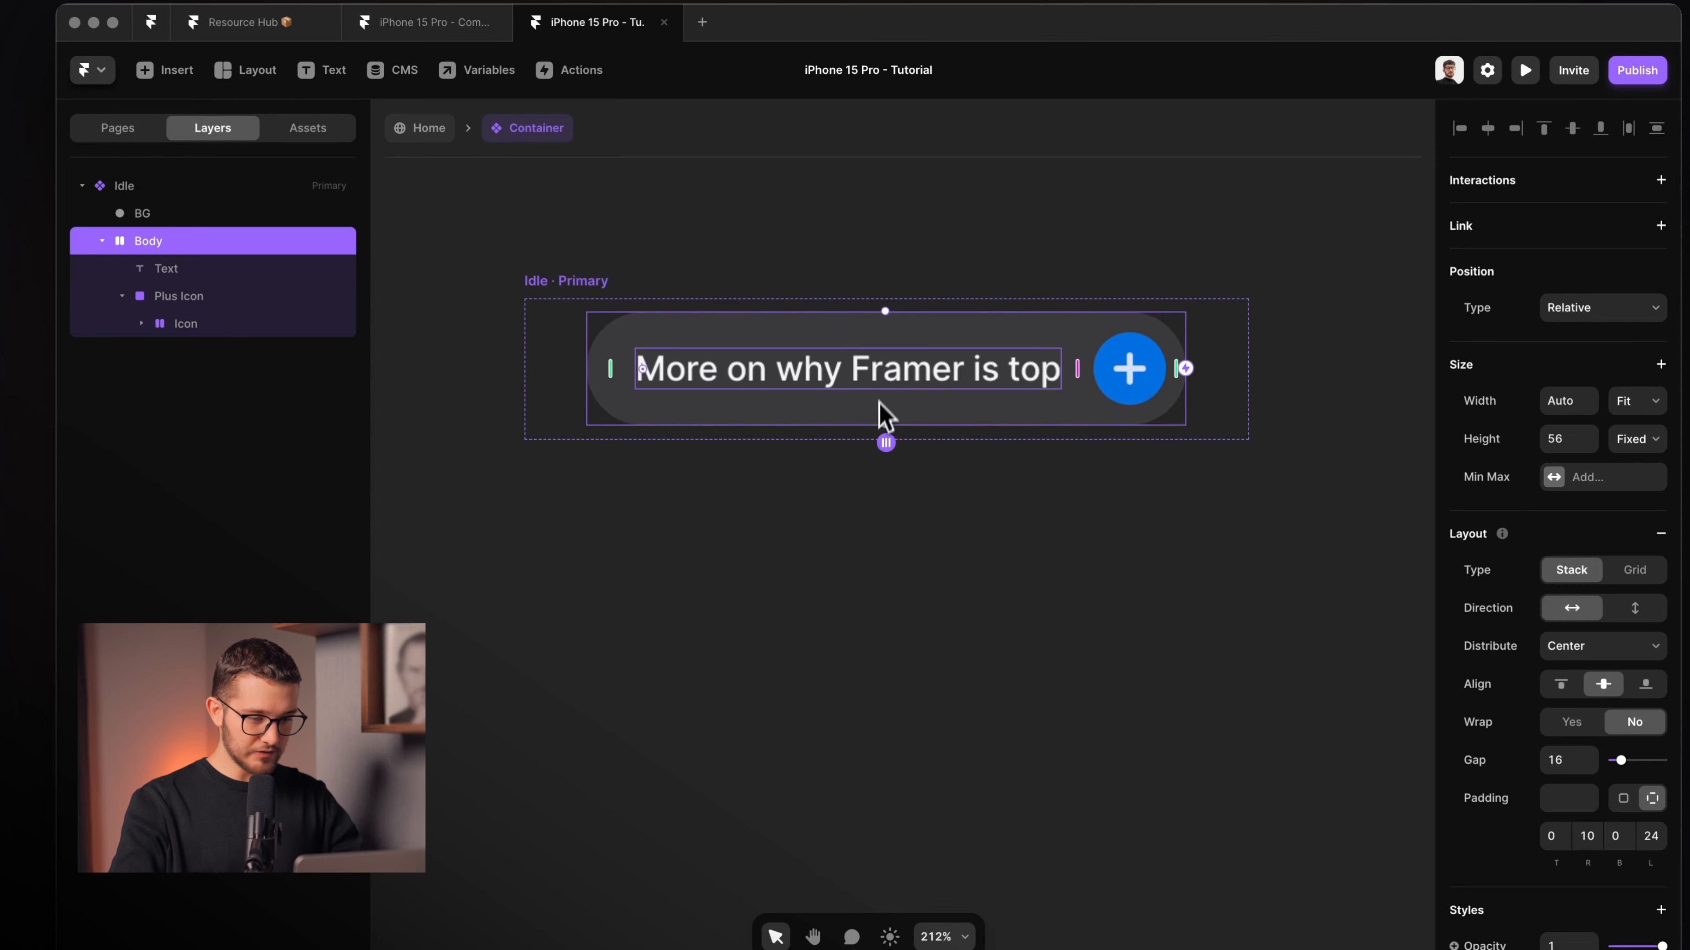
left_click(884, 381)
scroll(888, 392, "up", 3)
scroll(886, 389, "up", 2)
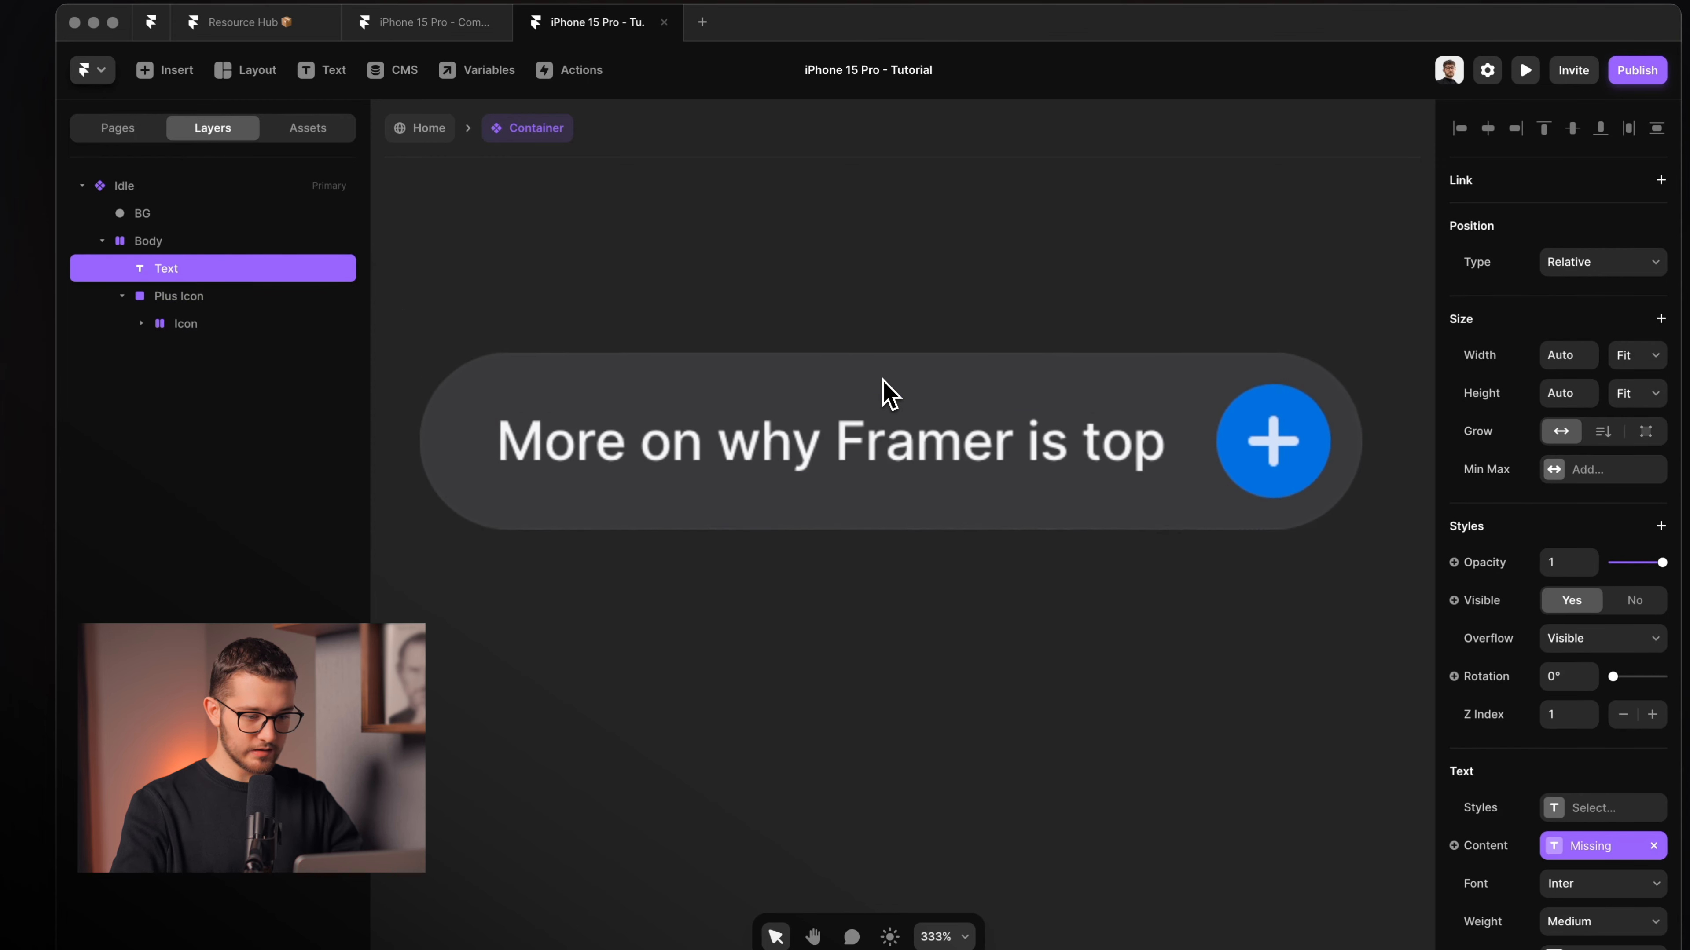
left_click_drag(1570, 556, 1513, 558)
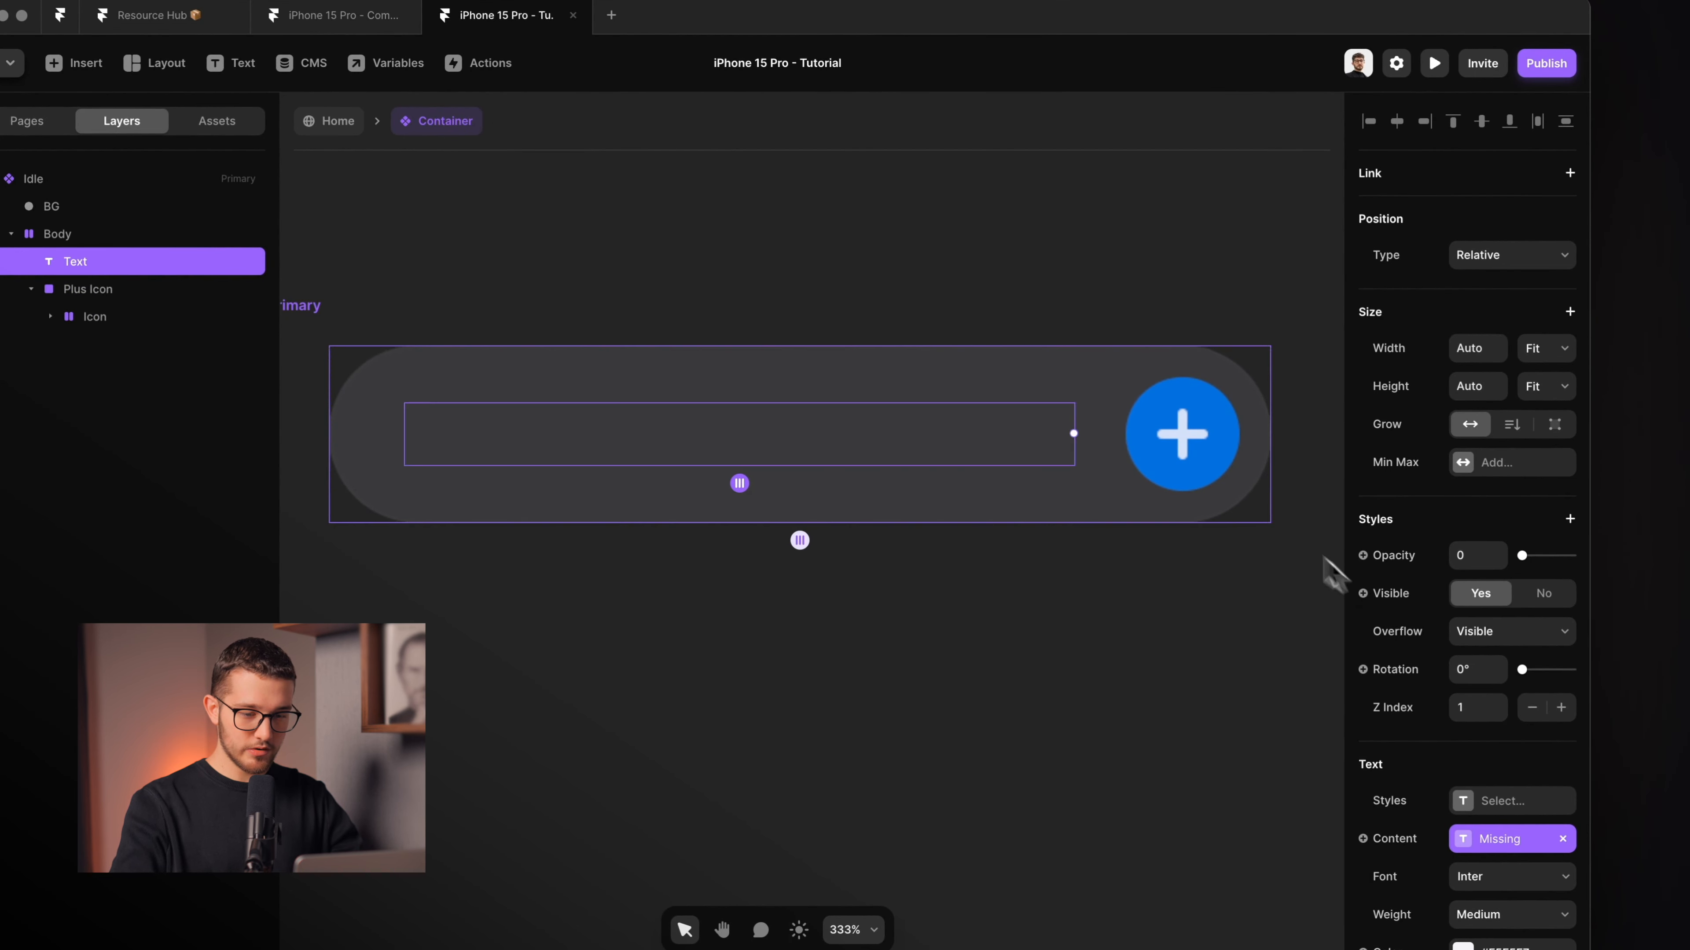
Drop the plus icon's opacity to 0, then restore it to 1.
left_click(1188, 466)
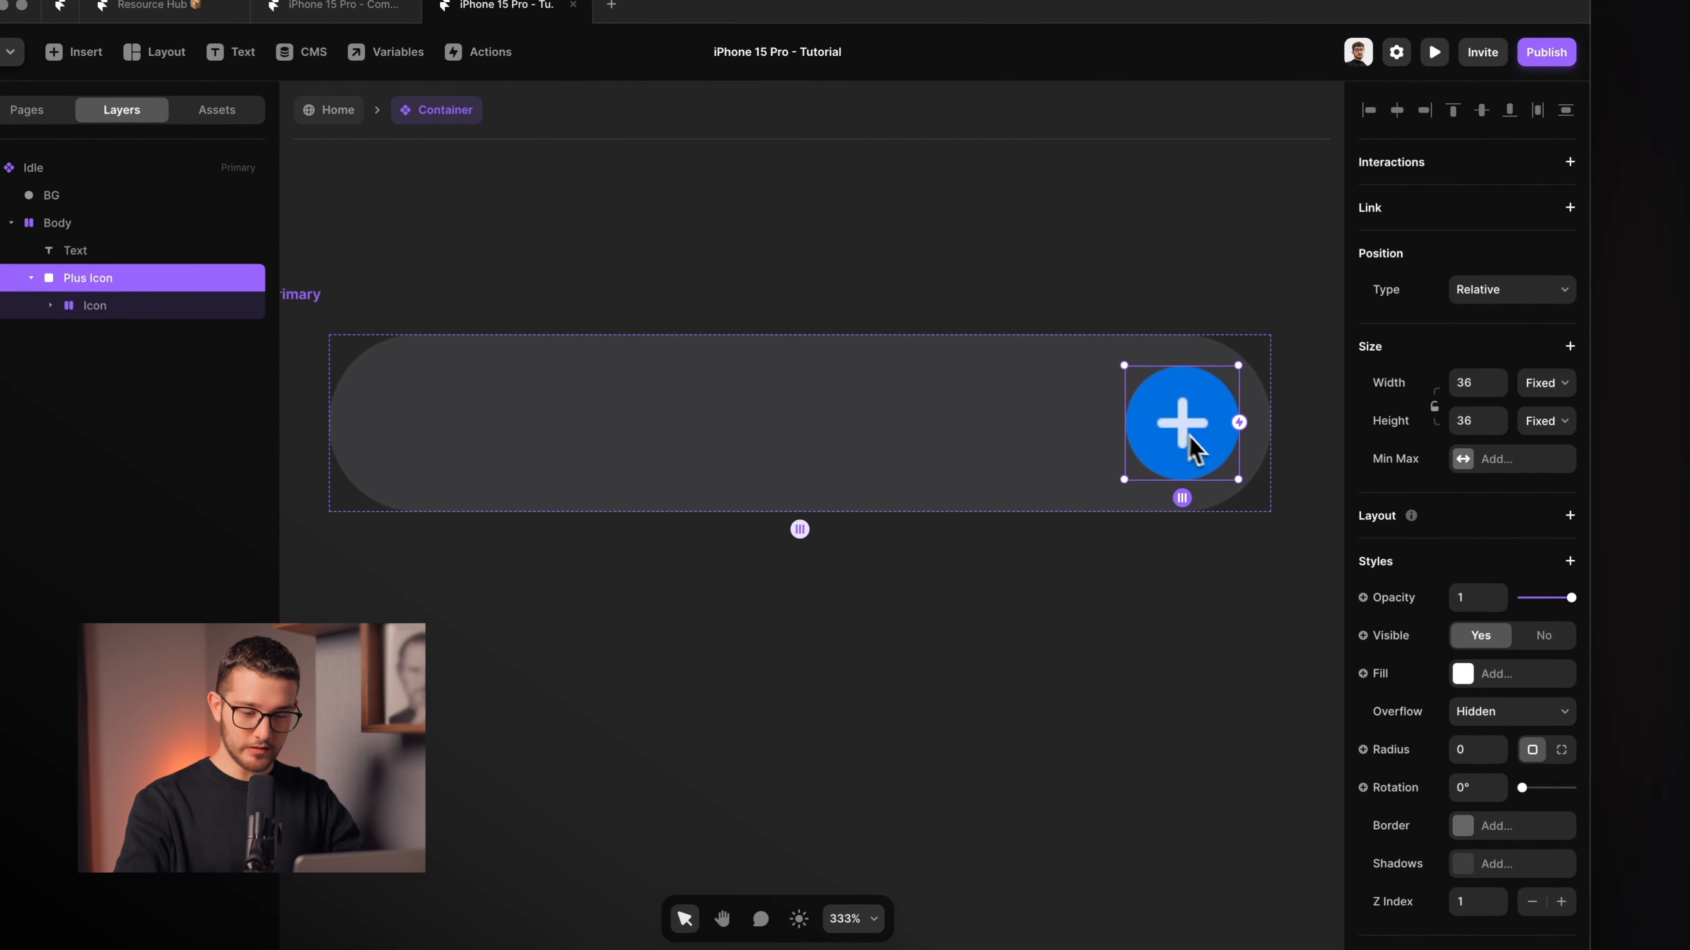
left_click_drag(1569, 598, 1522, 597)
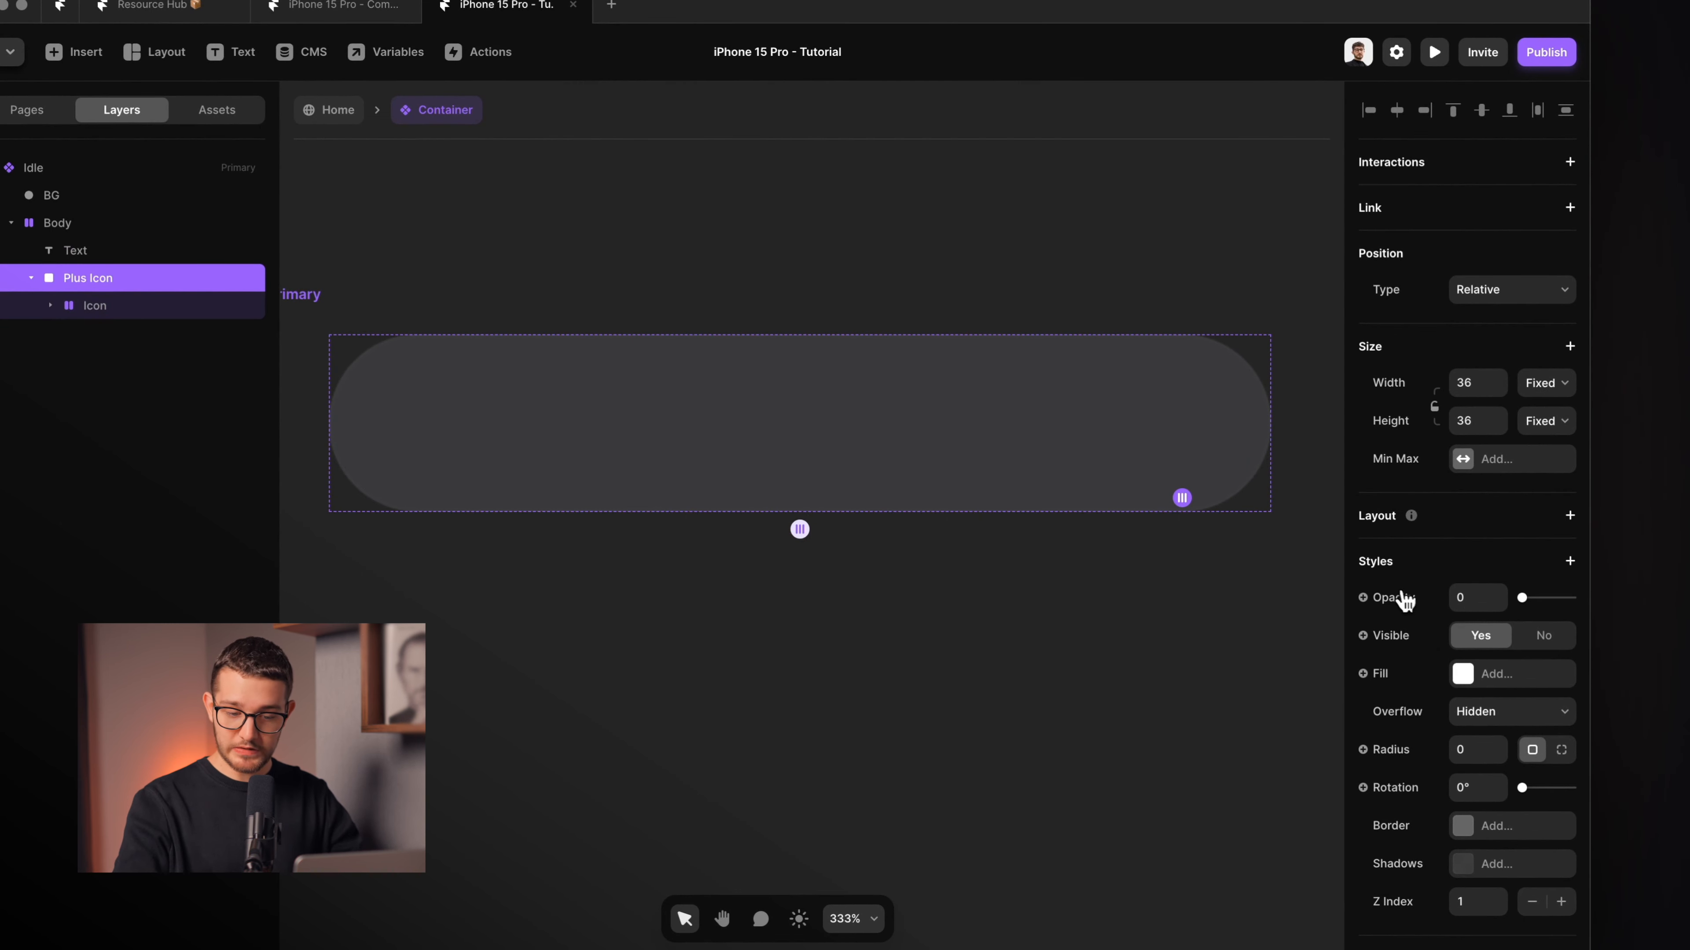
left_click(1571, 598)
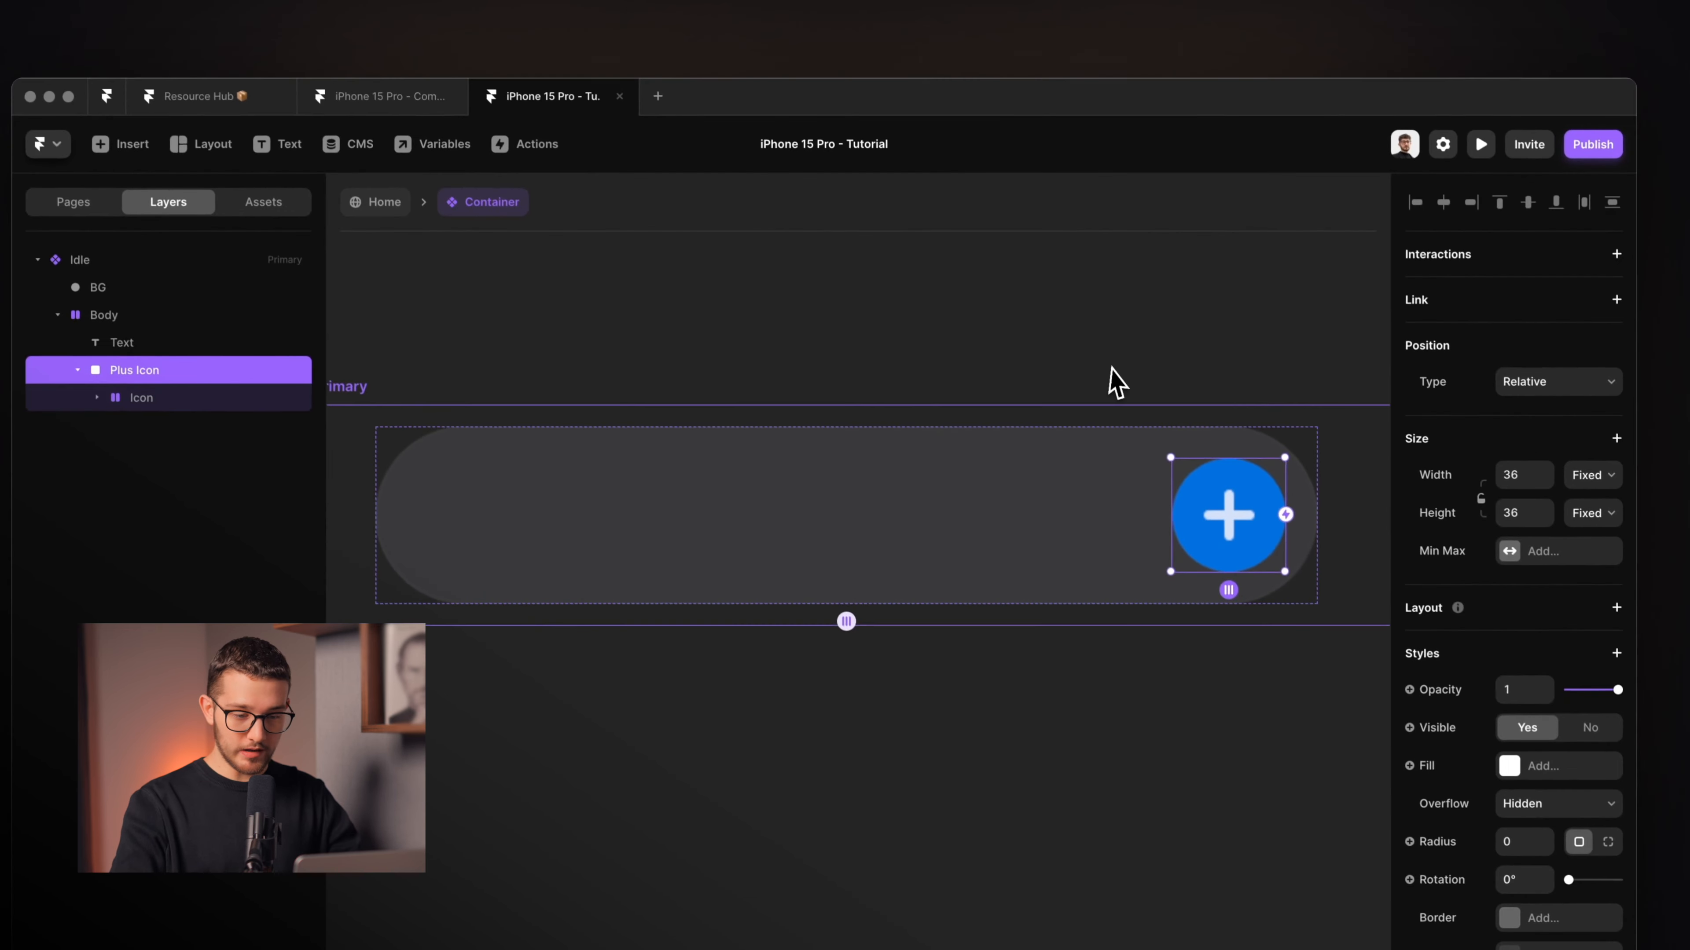
scroll(1068, 292, "right", 1)
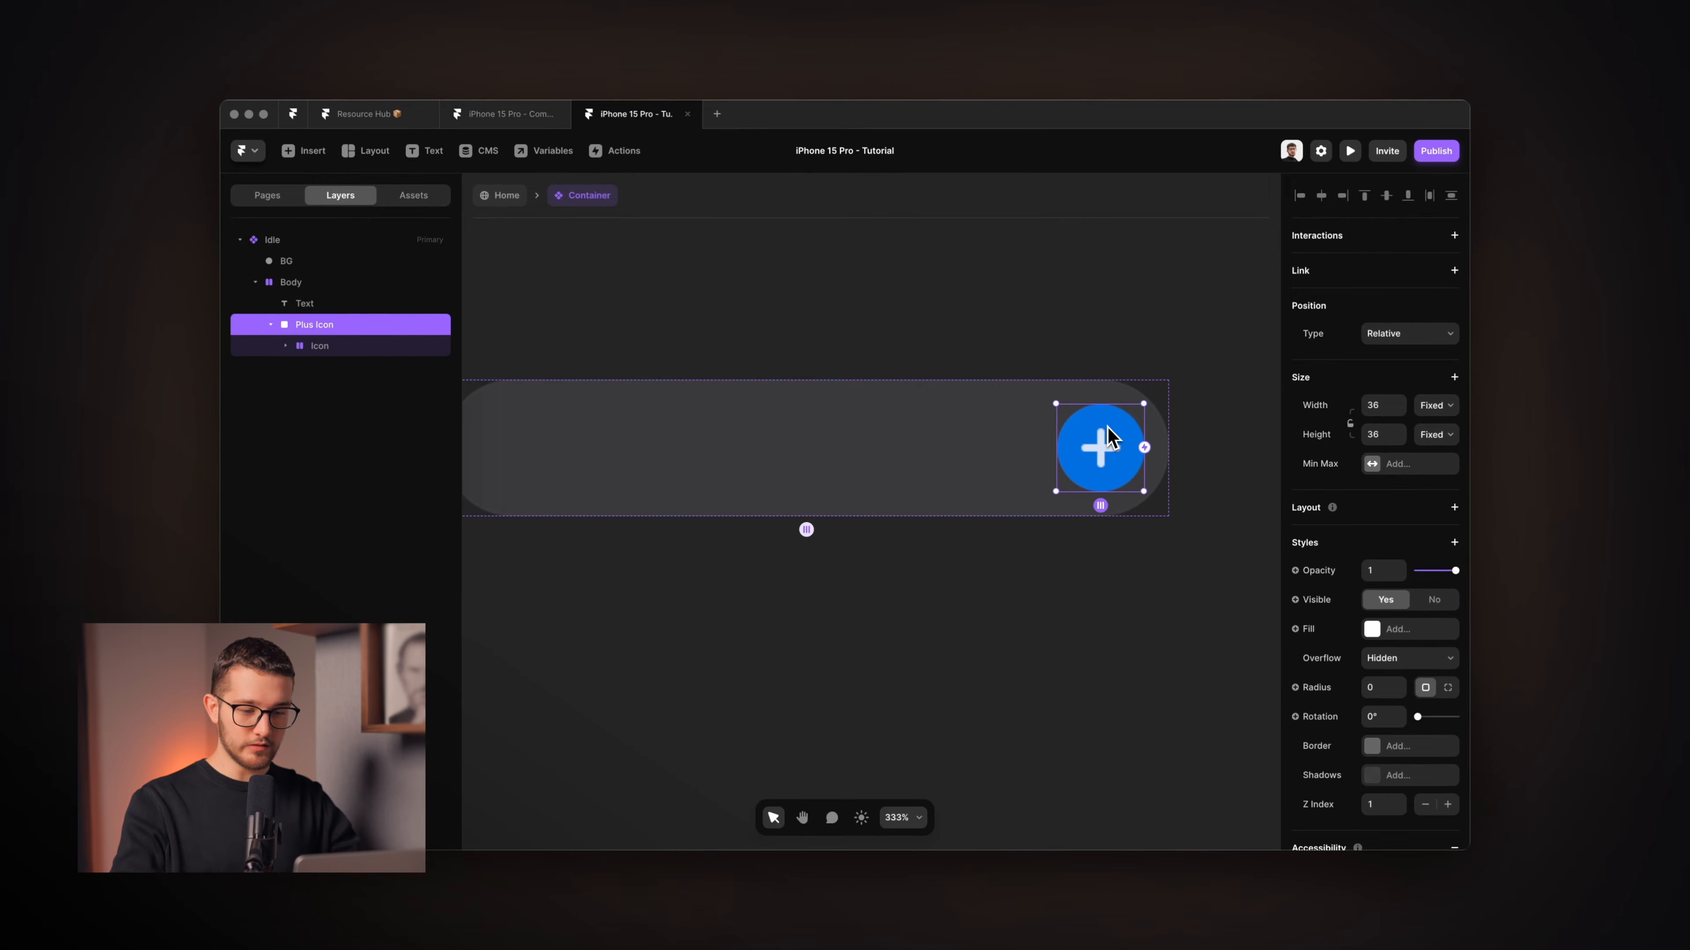
Create a Plus Icon component from the plus icon.
right_click(1107, 439)
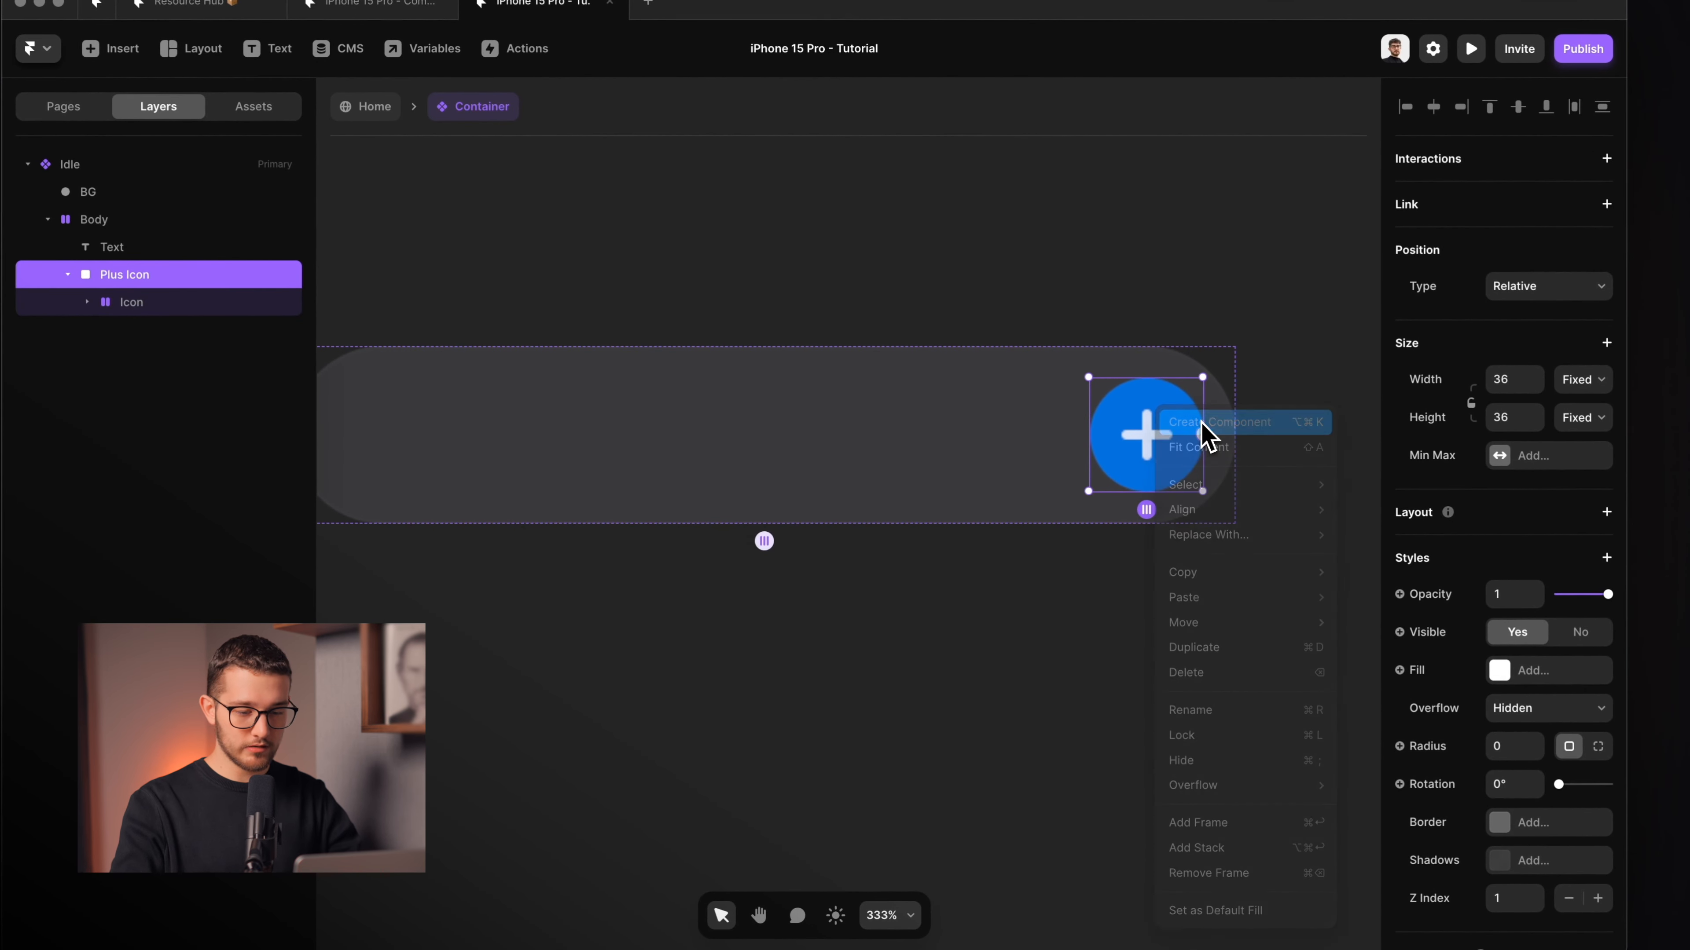
left_click(1202, 423)
left_click(865, 563)
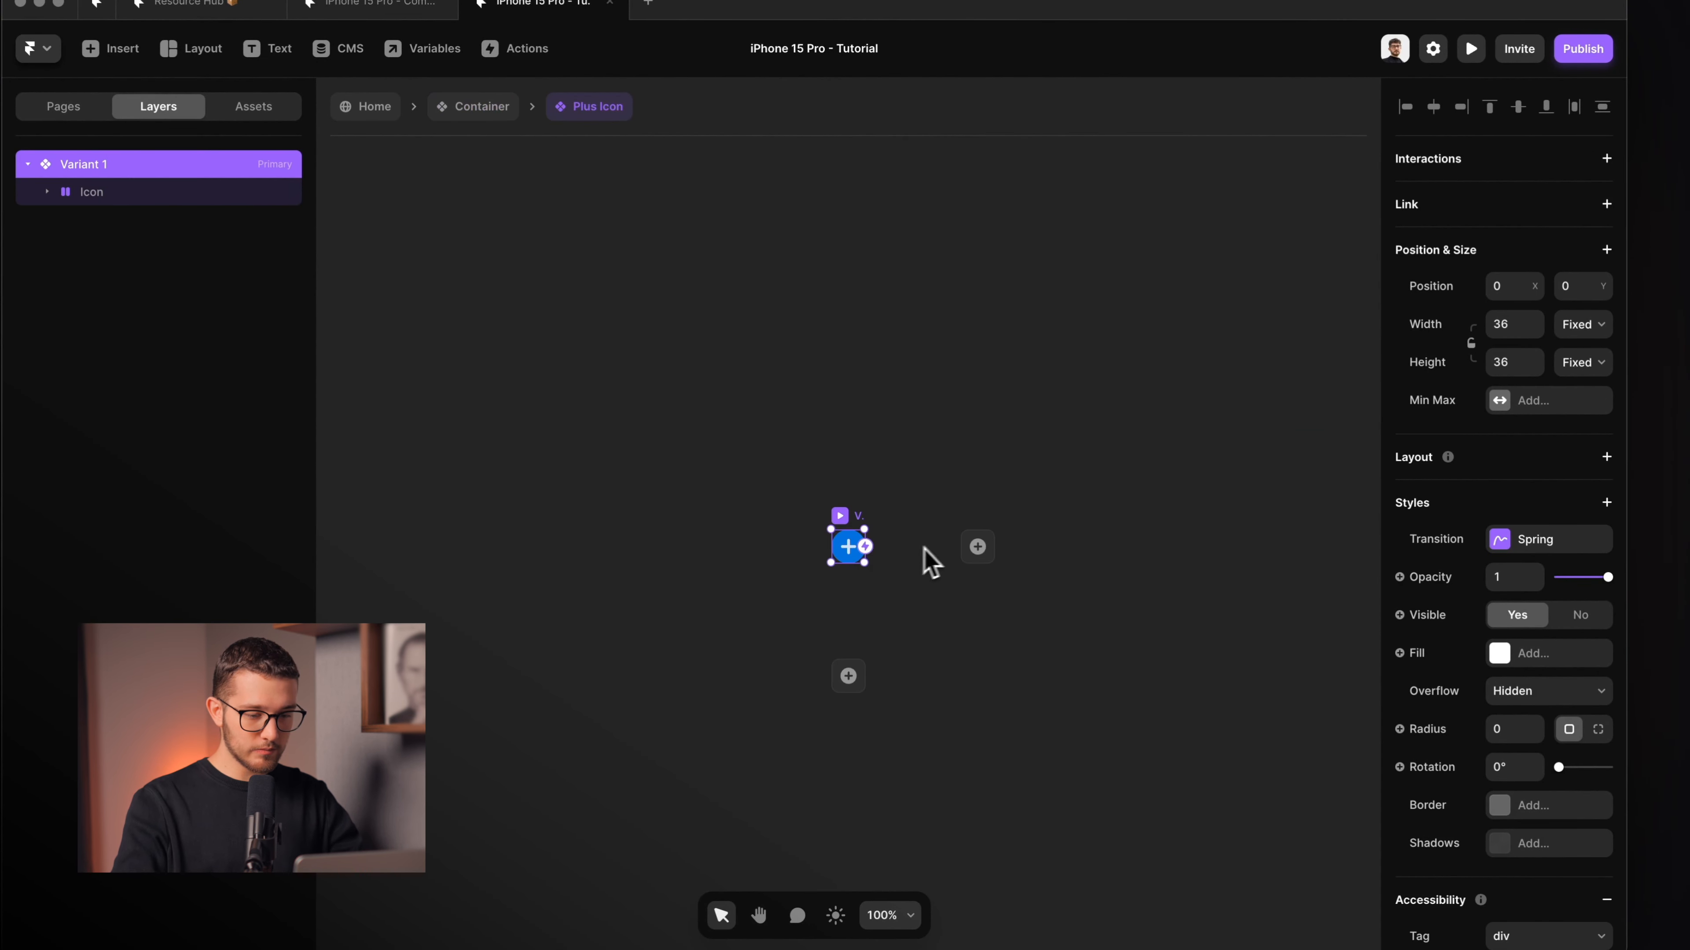
scroll(906, 566, "up", 5)
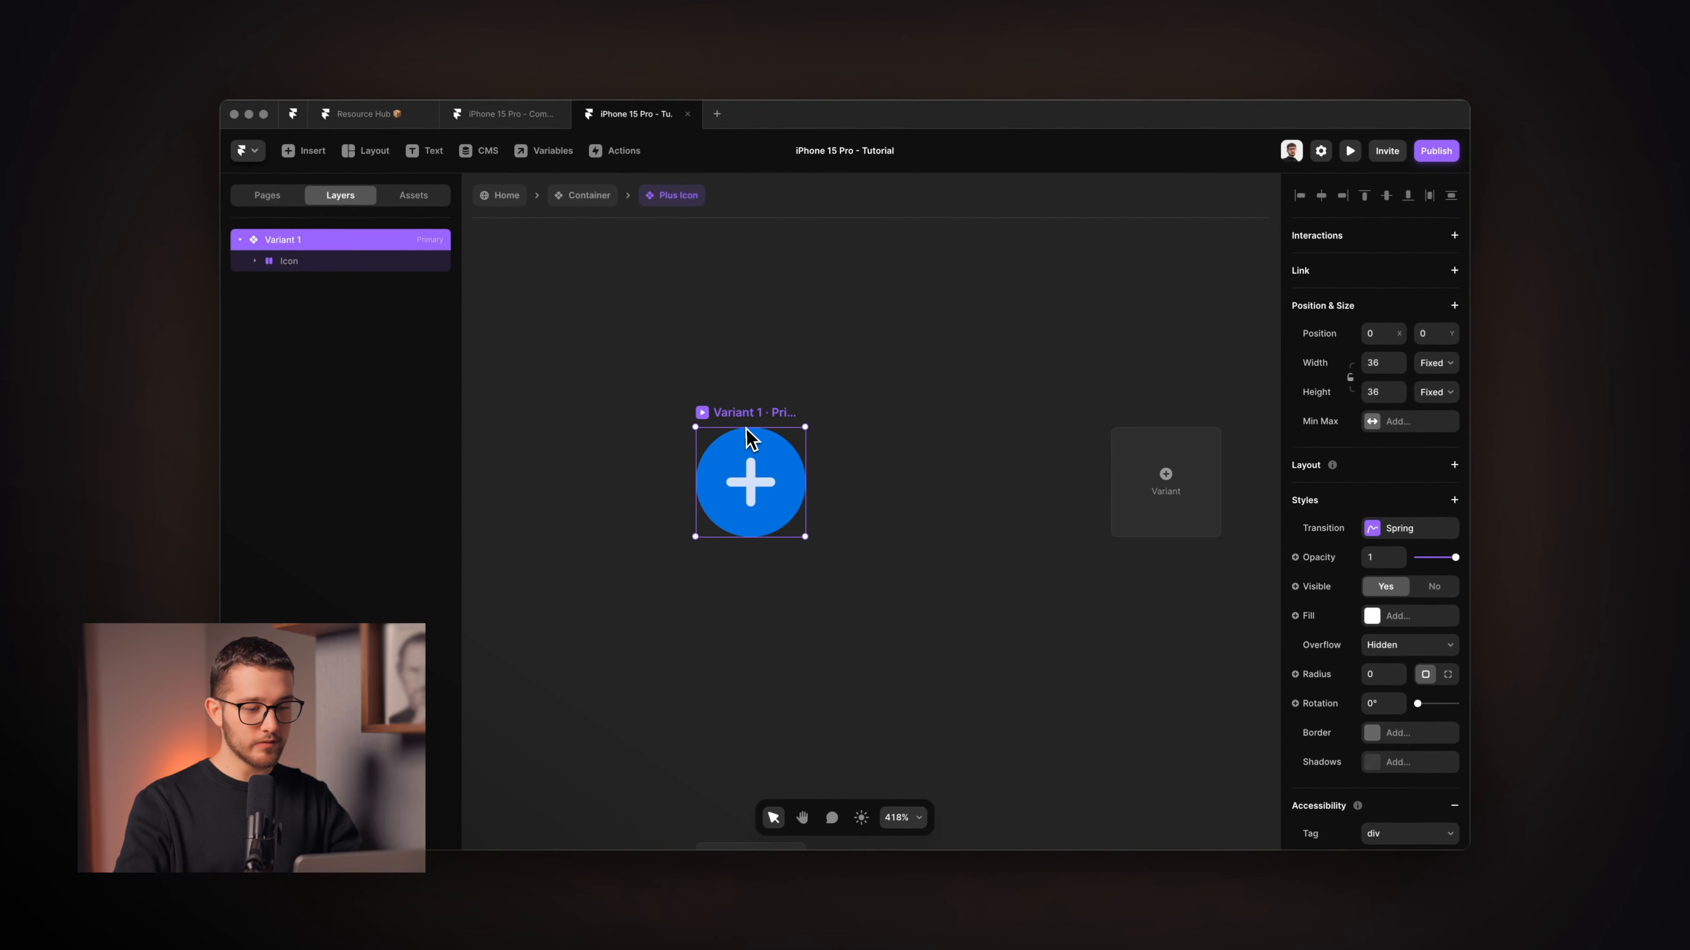
Name the variants Small, Big and Hover, adding two new variants.
key("super+r")
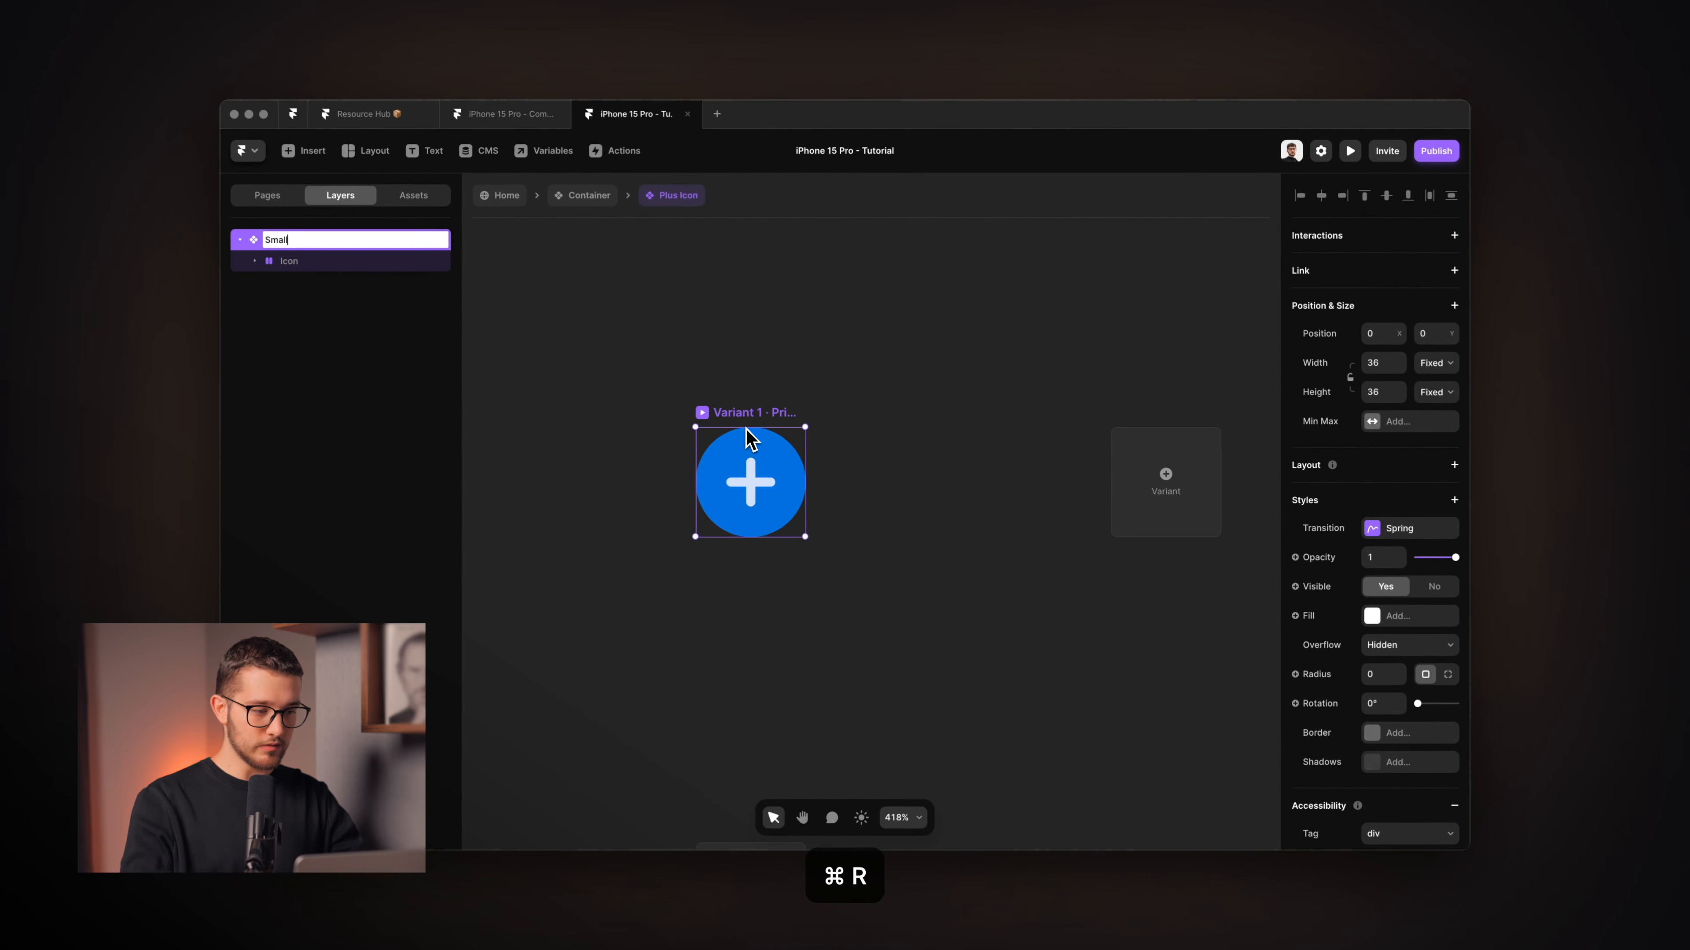
key("Return")
left_click(1118, 506)
key("super+r")
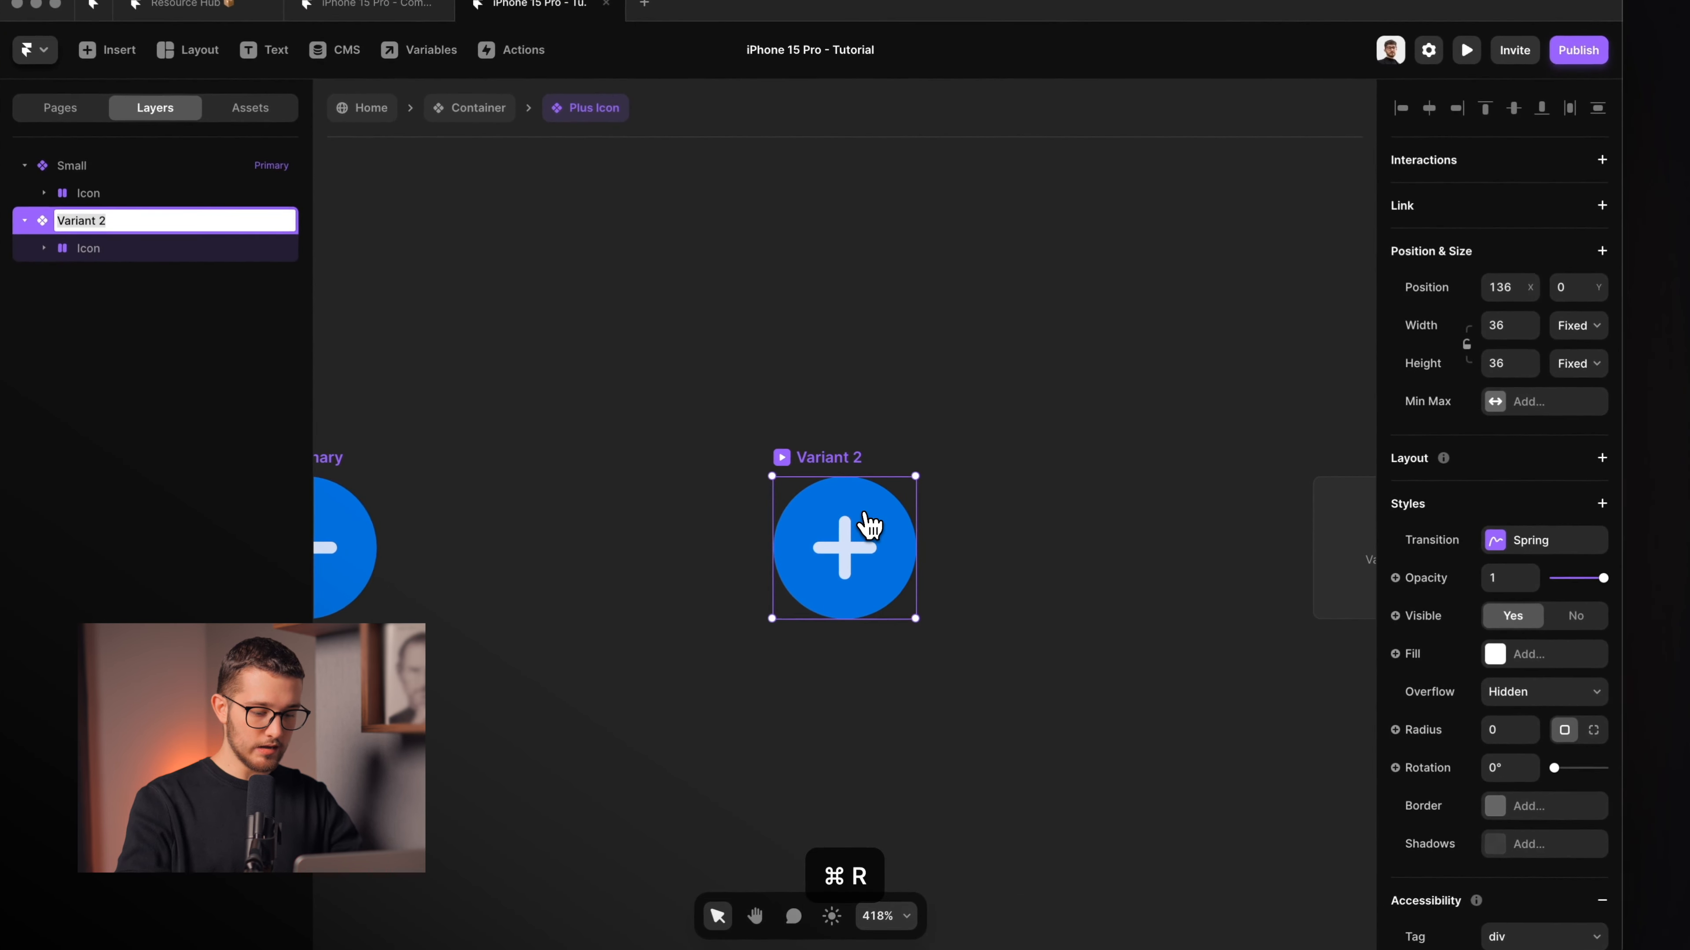
key("Return")
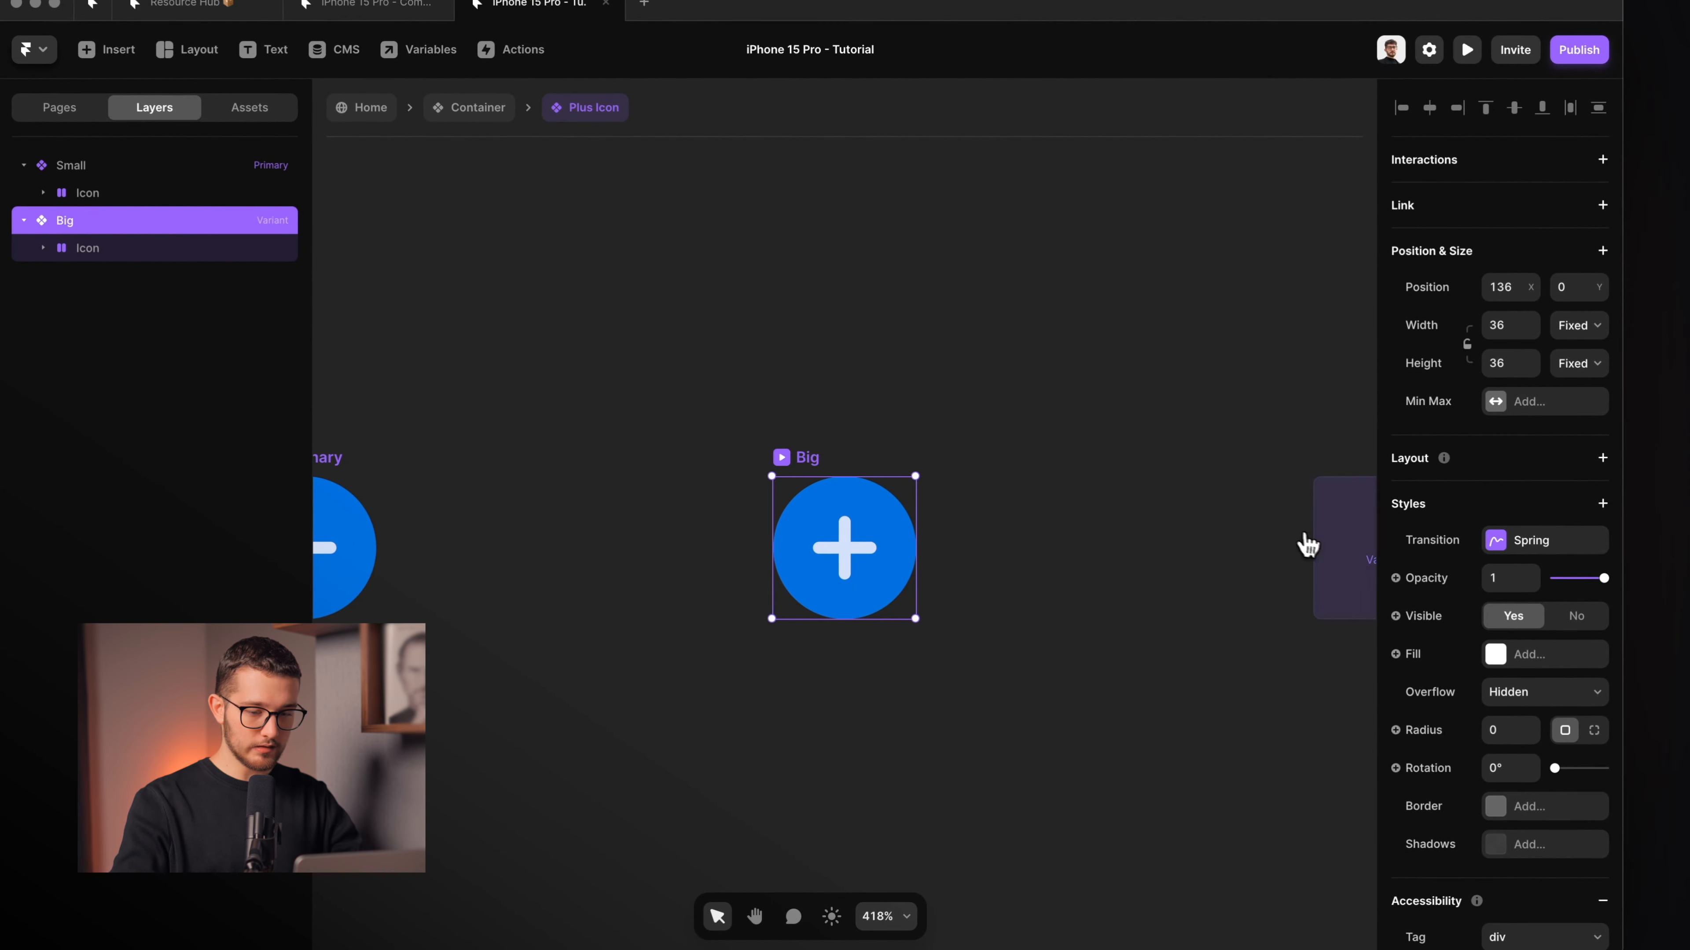
left_click(1307, 544)
key("super+r")
type("Hover")
key("Return")
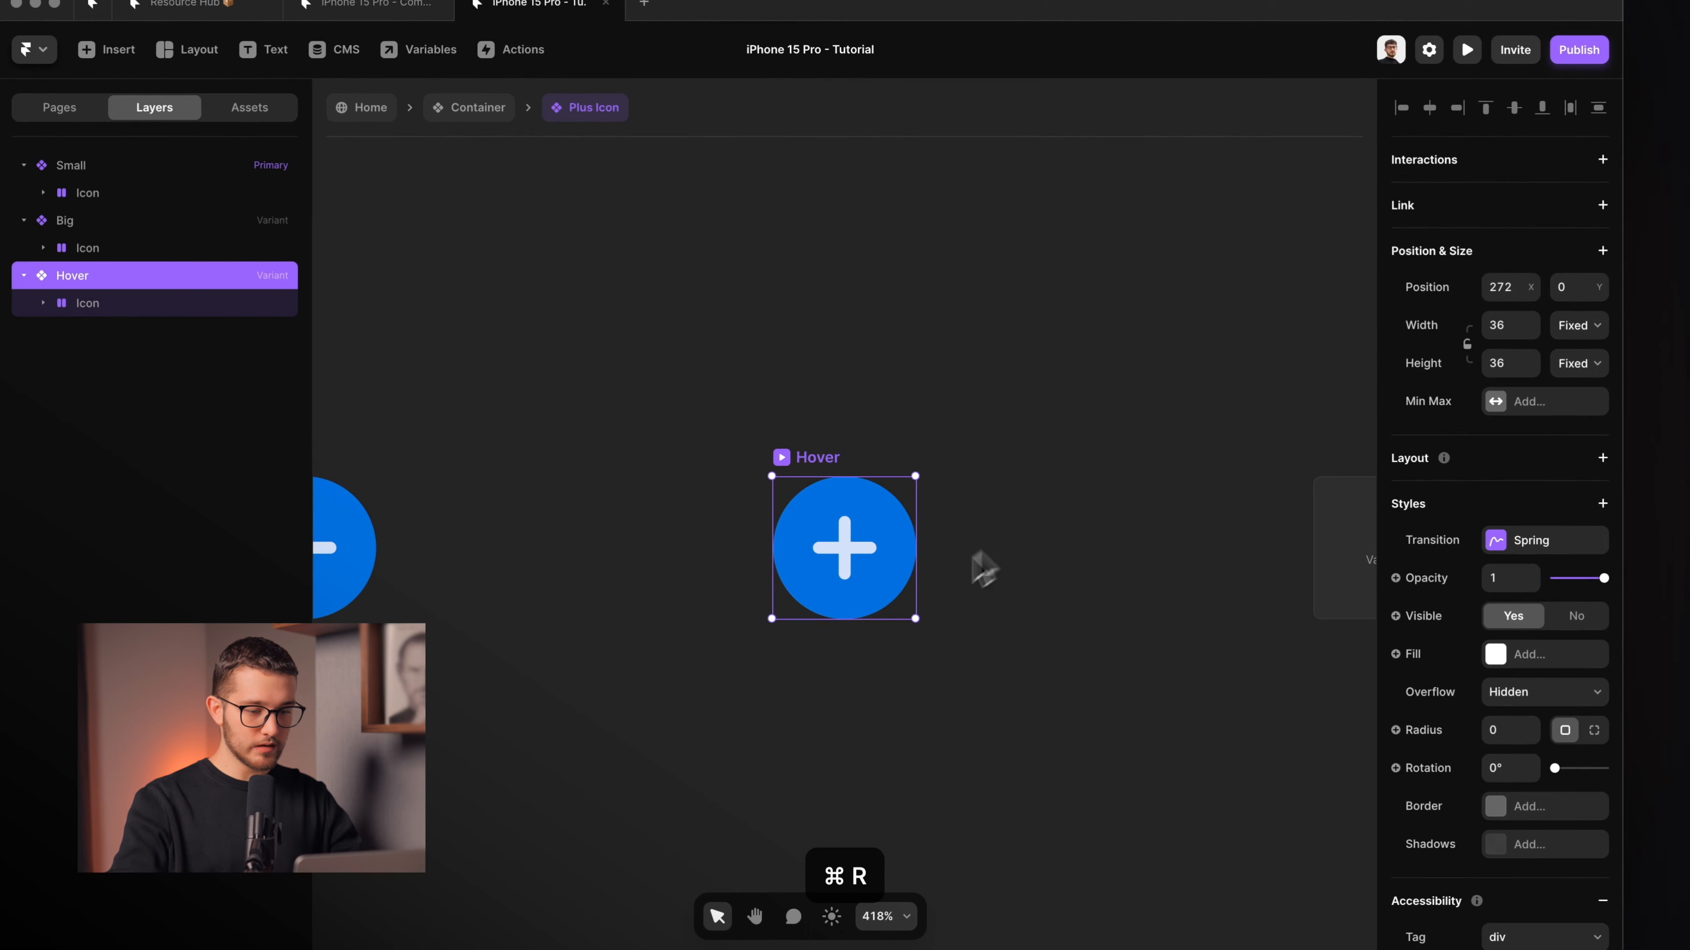
Delete the Big and Hover variants, leaving only Small.
scroll(876, 584, "left", 8)
scroll(882, 418, "down", 5)
left_click(885, 421)
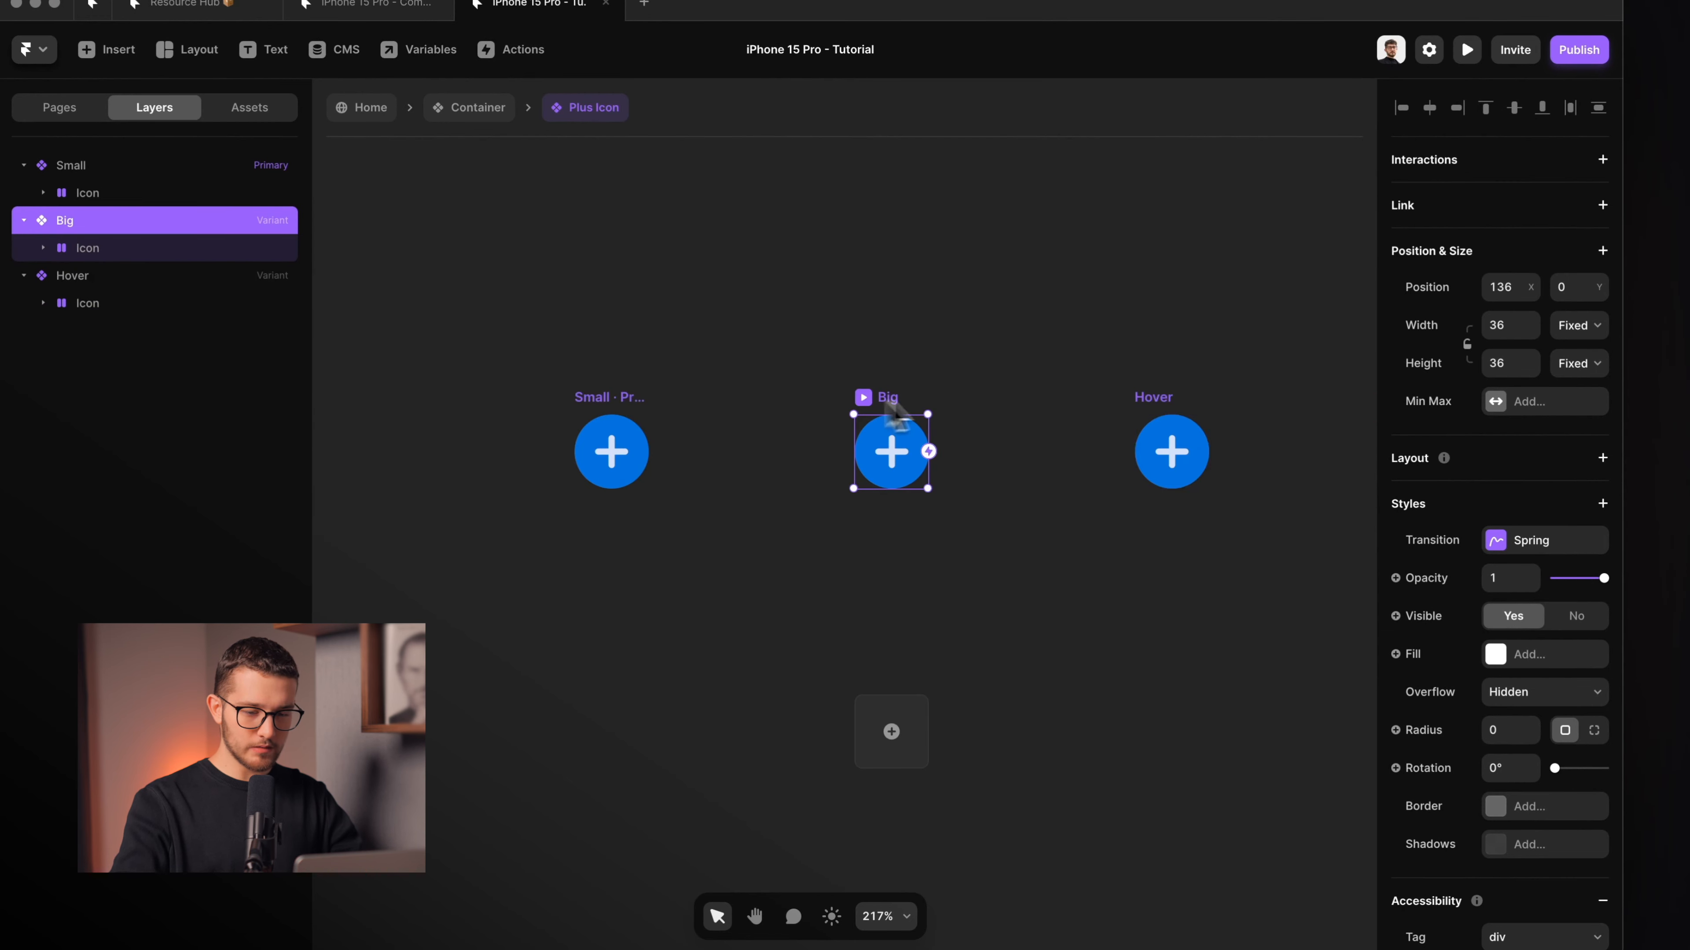
left_click(1172, 403, "shift")
key("Delete")
scroll(768, 445, "up", 5)
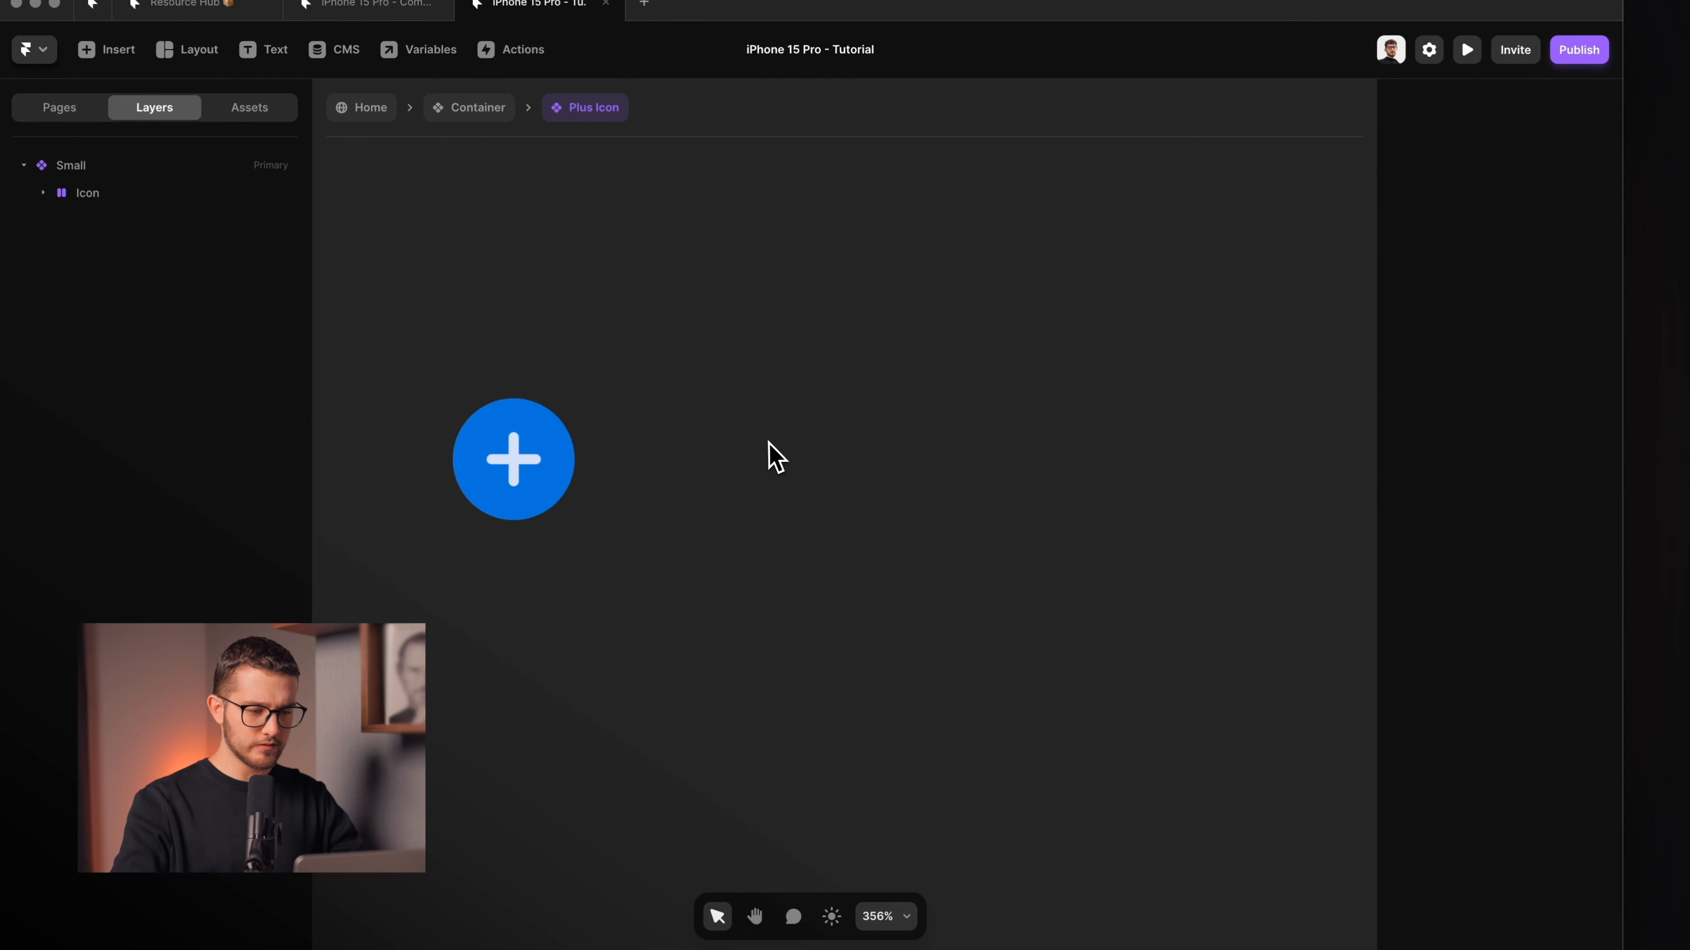
Set the Small variant's vertical Pl bar to width 1 and height 1.
scroll(768, 444, "left", 3)
left_click(681, 293)
scroll(739, 398, "up", 5)
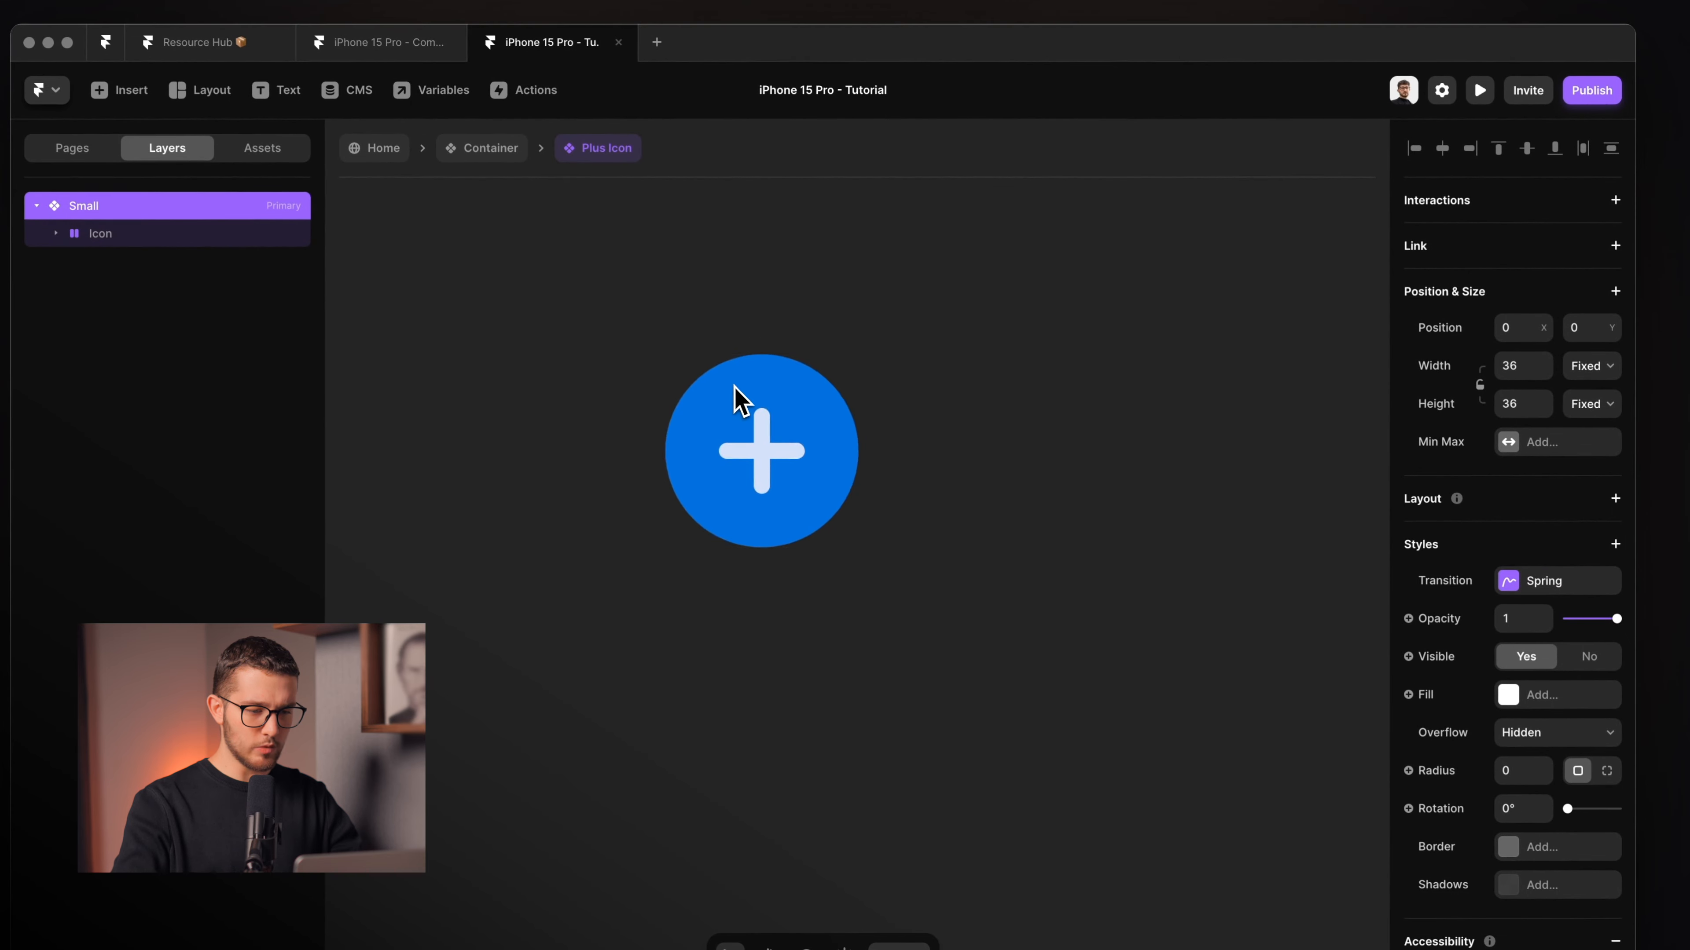
left_click(798, 486)
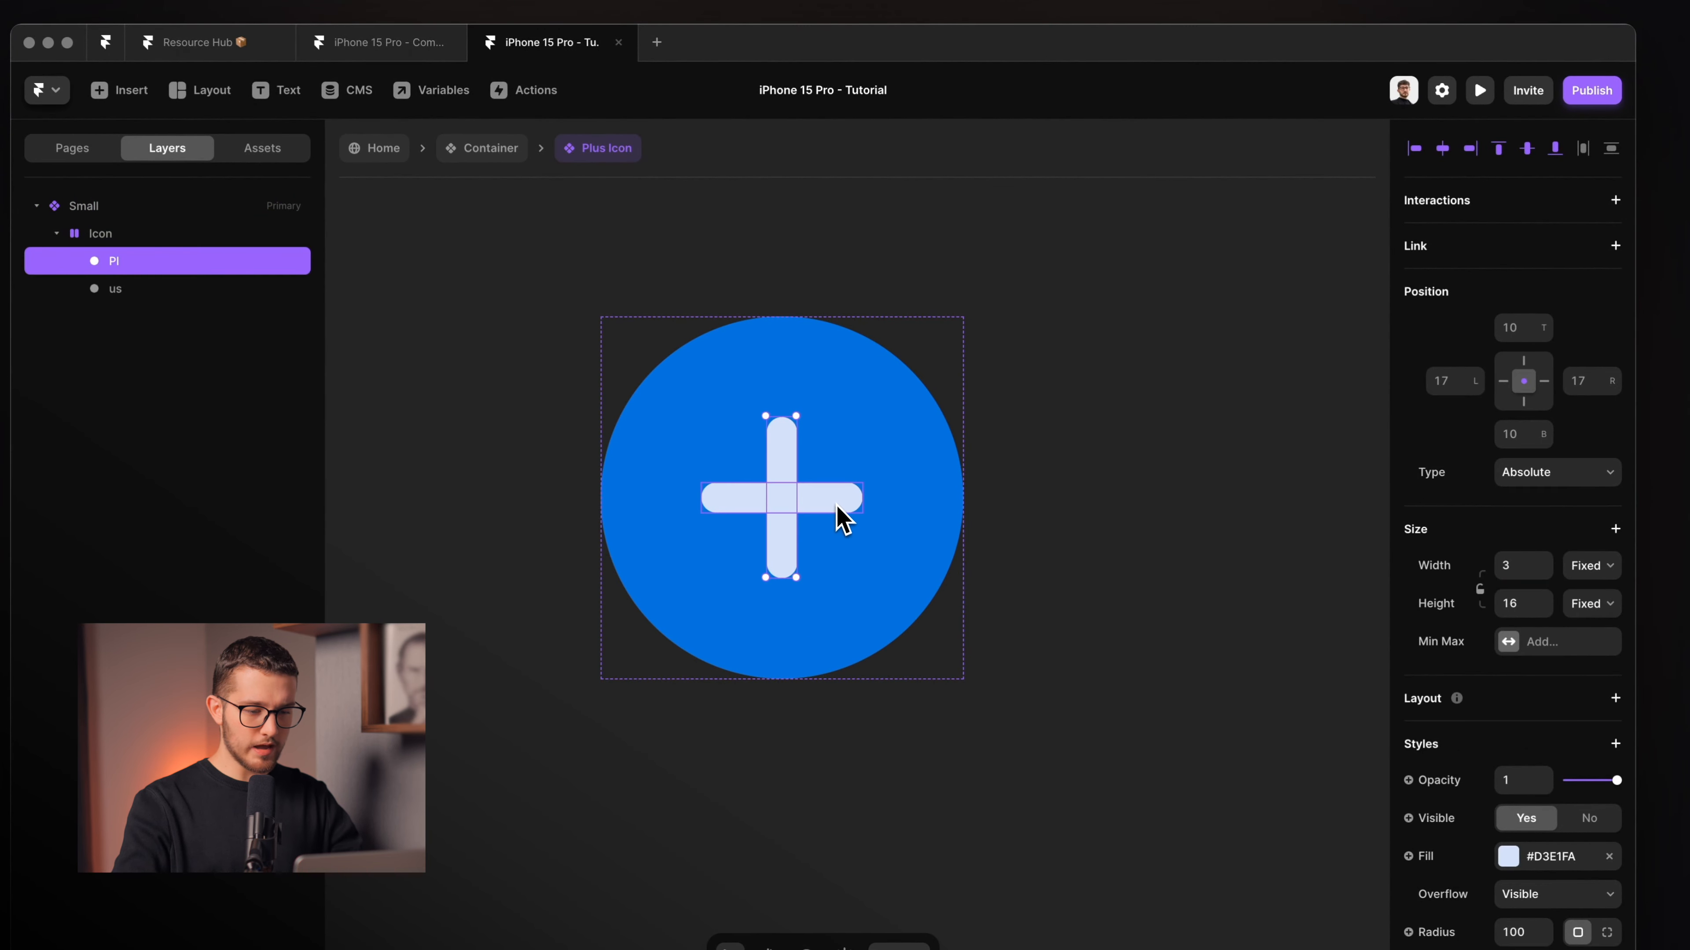
left_click(840, 517, "shift")
left_click(937, 414)
left_click(782, 478)
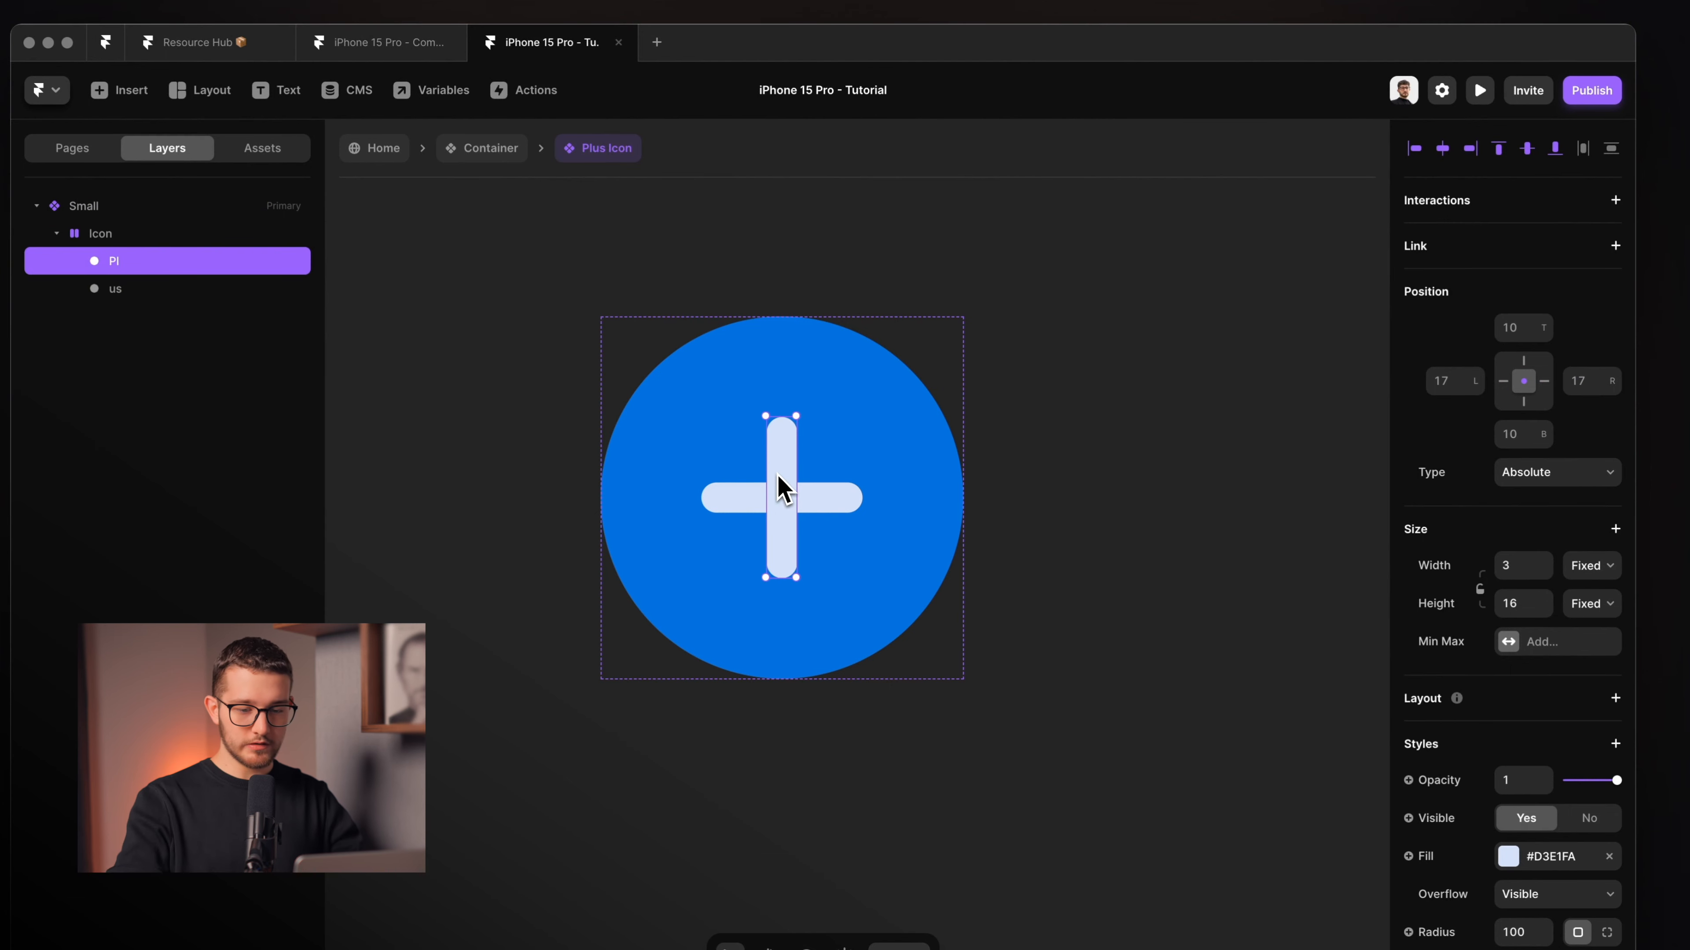
left_click(1523, 565)
type("1")
left_click(1510, 604)
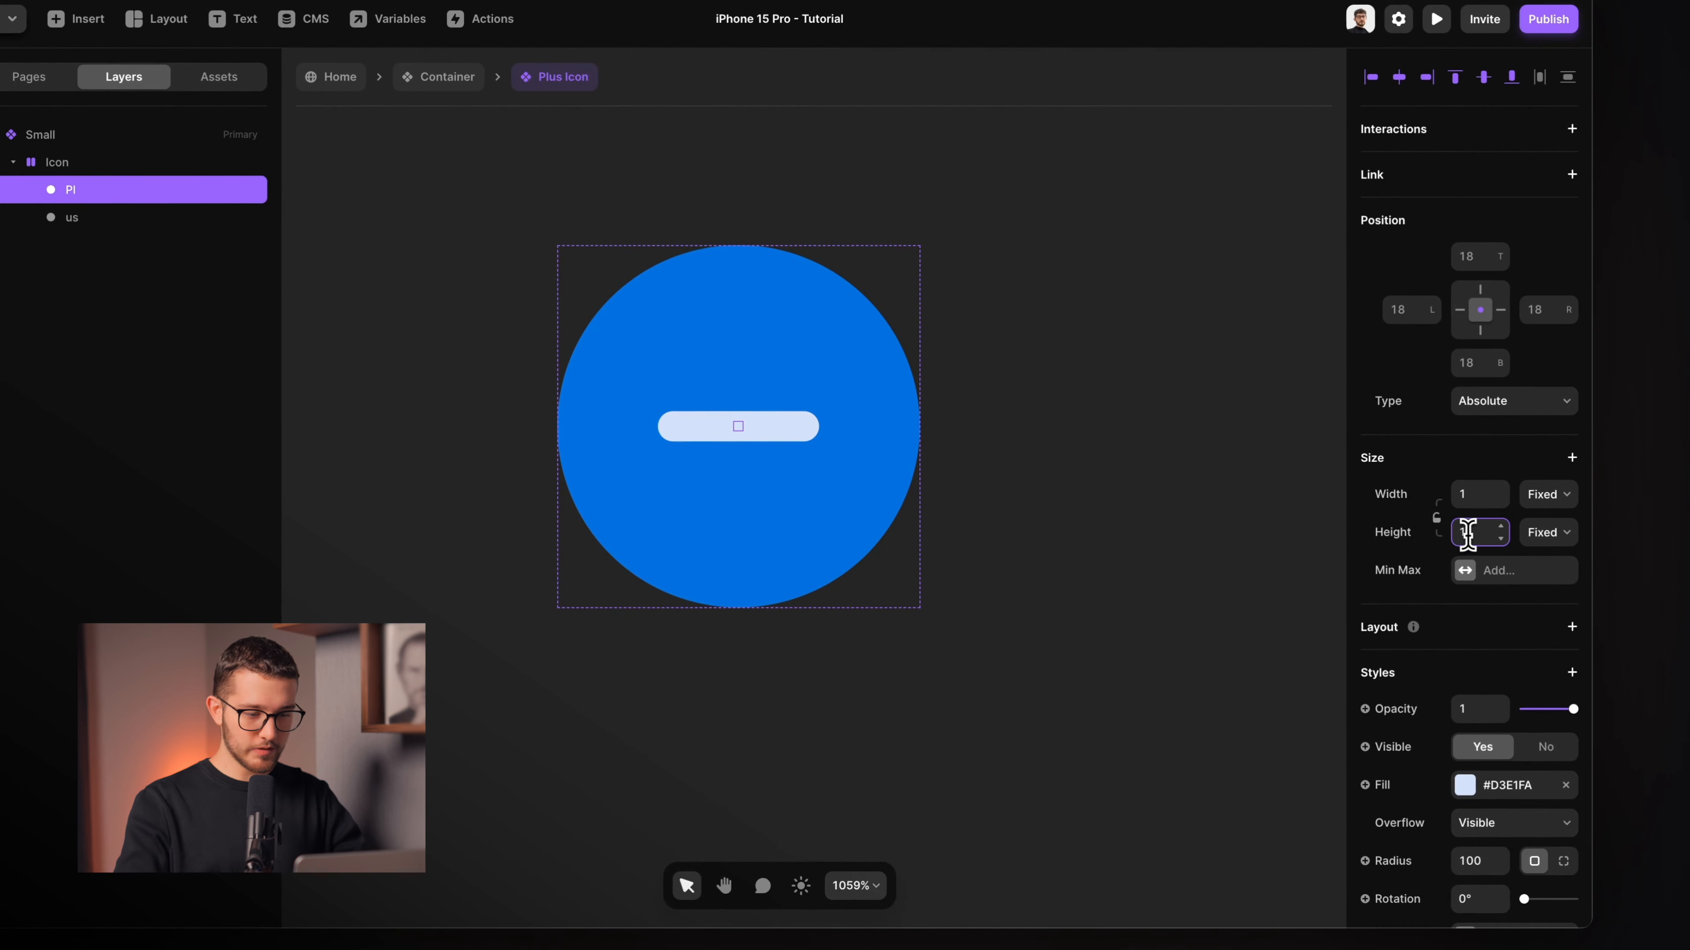
Set the horizontal us bar to 1×1 as well.
left_click(806, 434)
left_click(1484, 499)
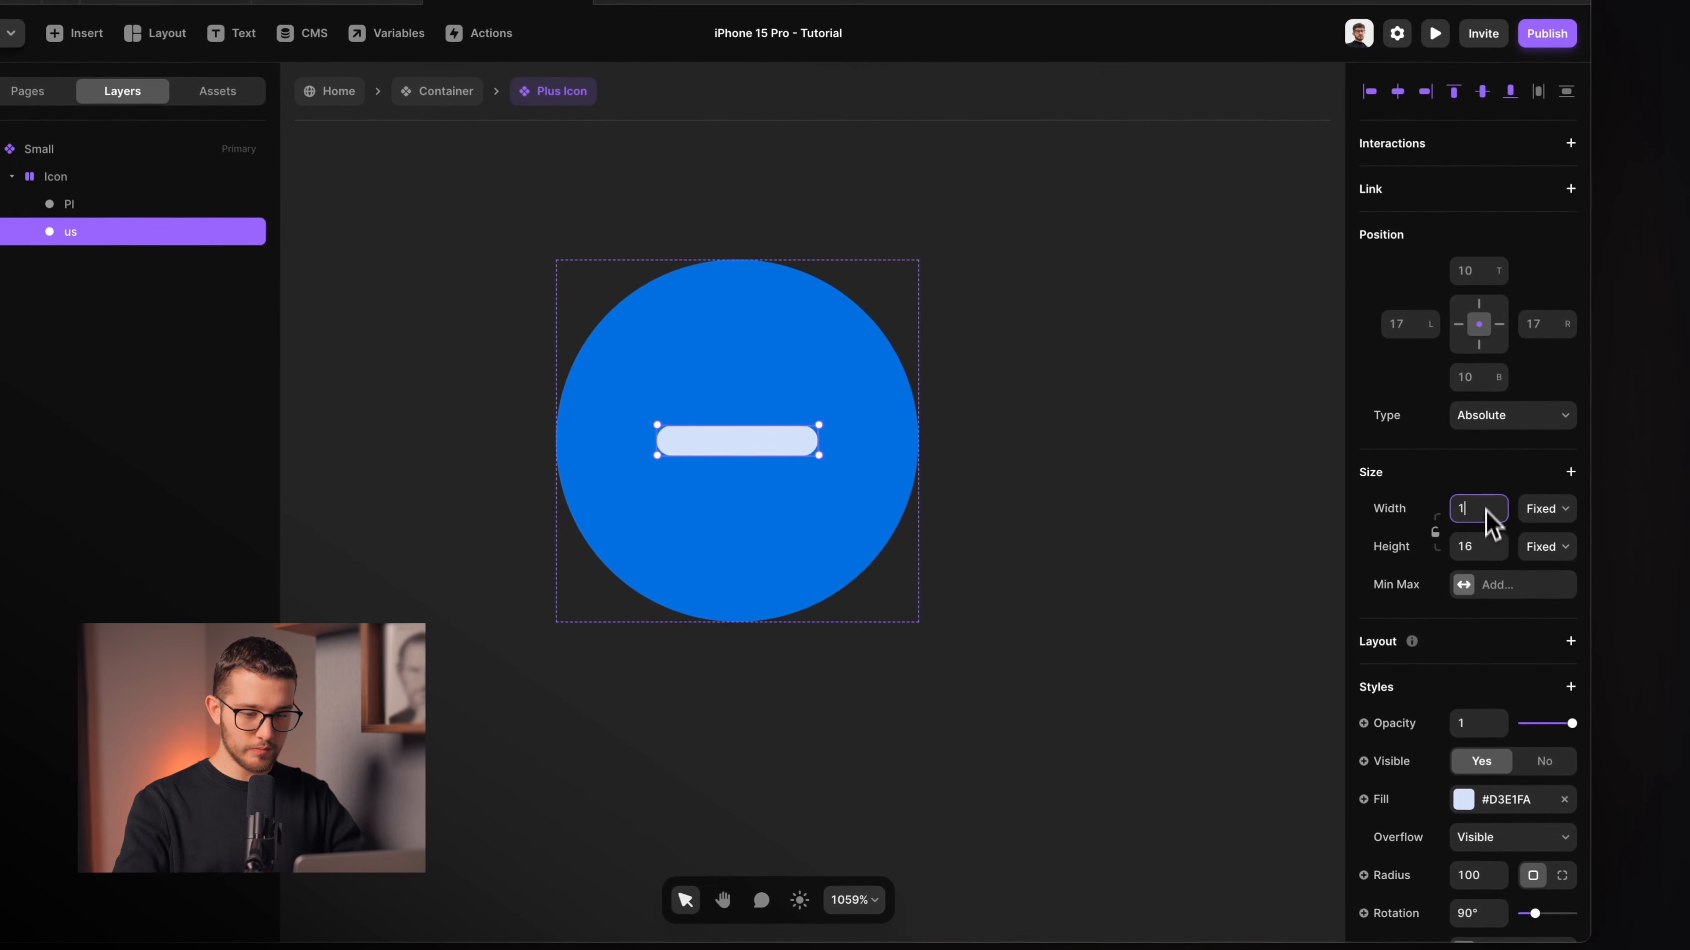
type("1")
left_click(1480, 552)
key("1")
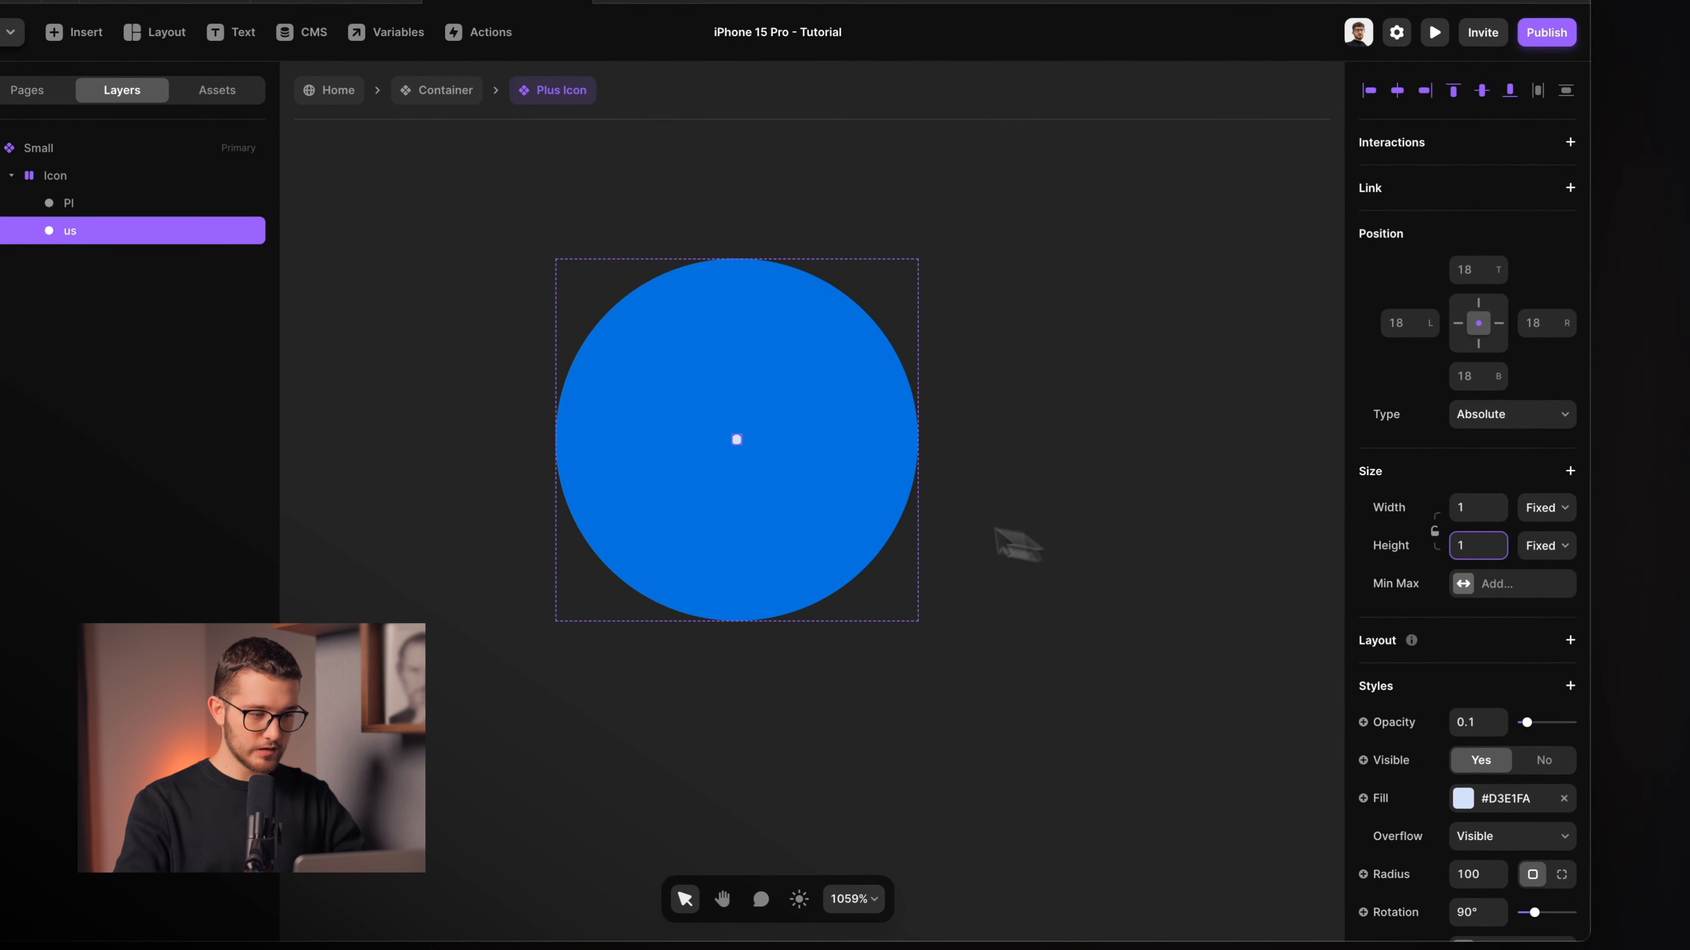
Resize the Icon container to 1×1 and centre it in the frame with ⌥V.
left_click(106, 177)
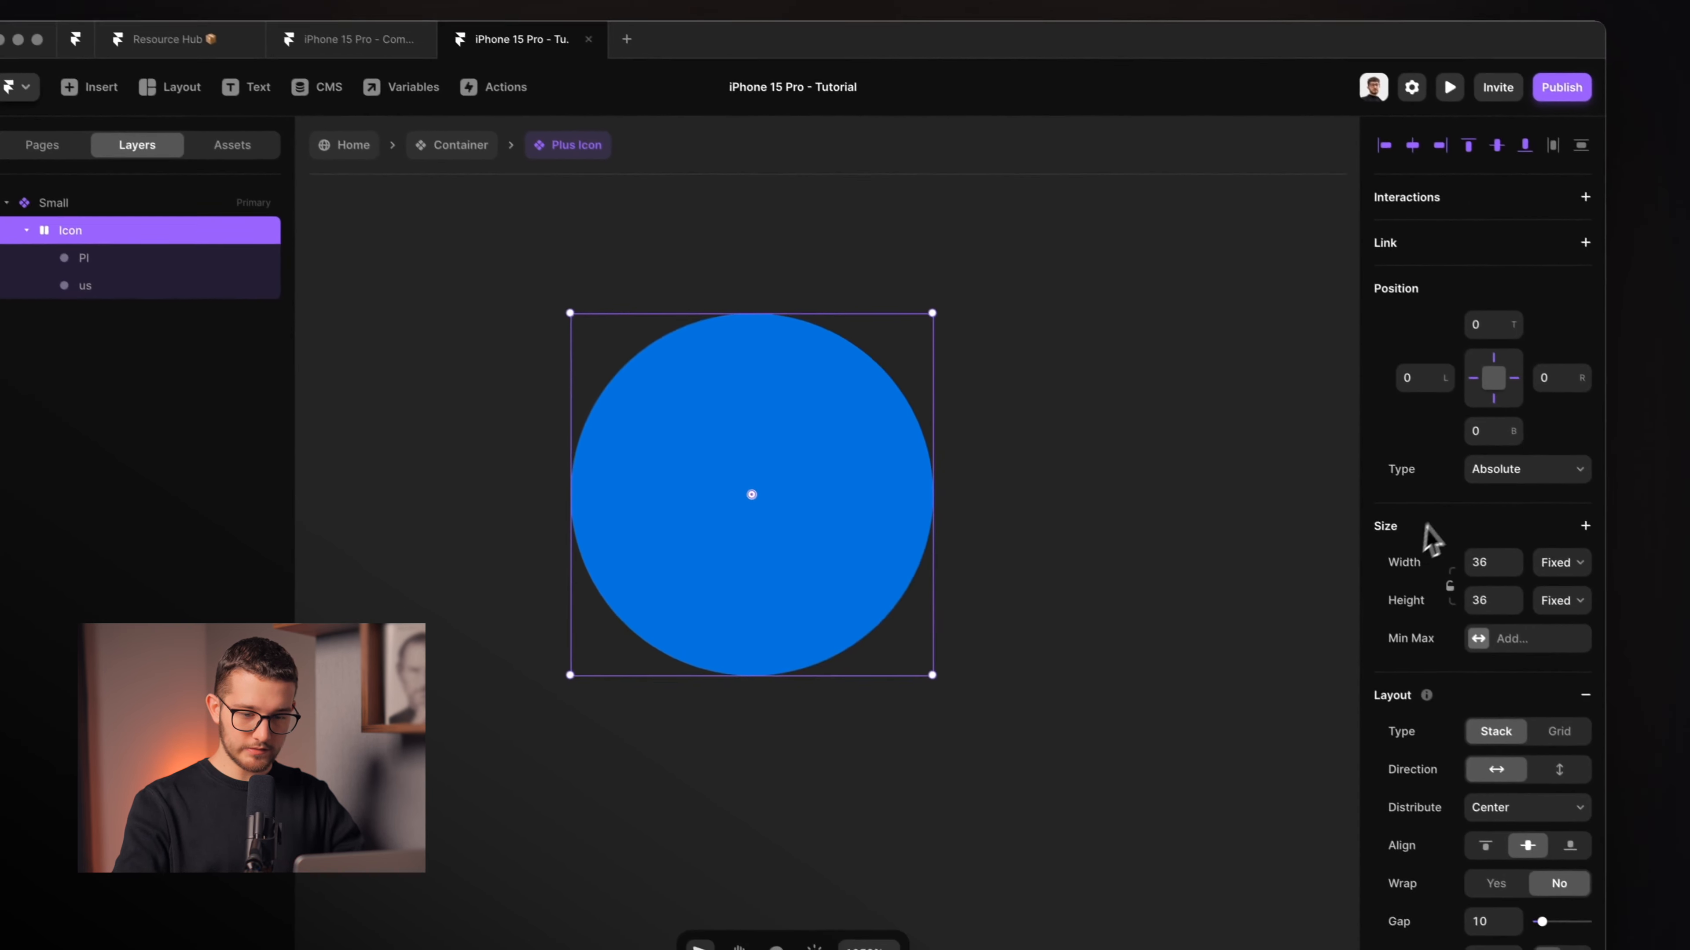
left_click(1485, 563)
type("1")
left_click(1490, 598)
type("1")
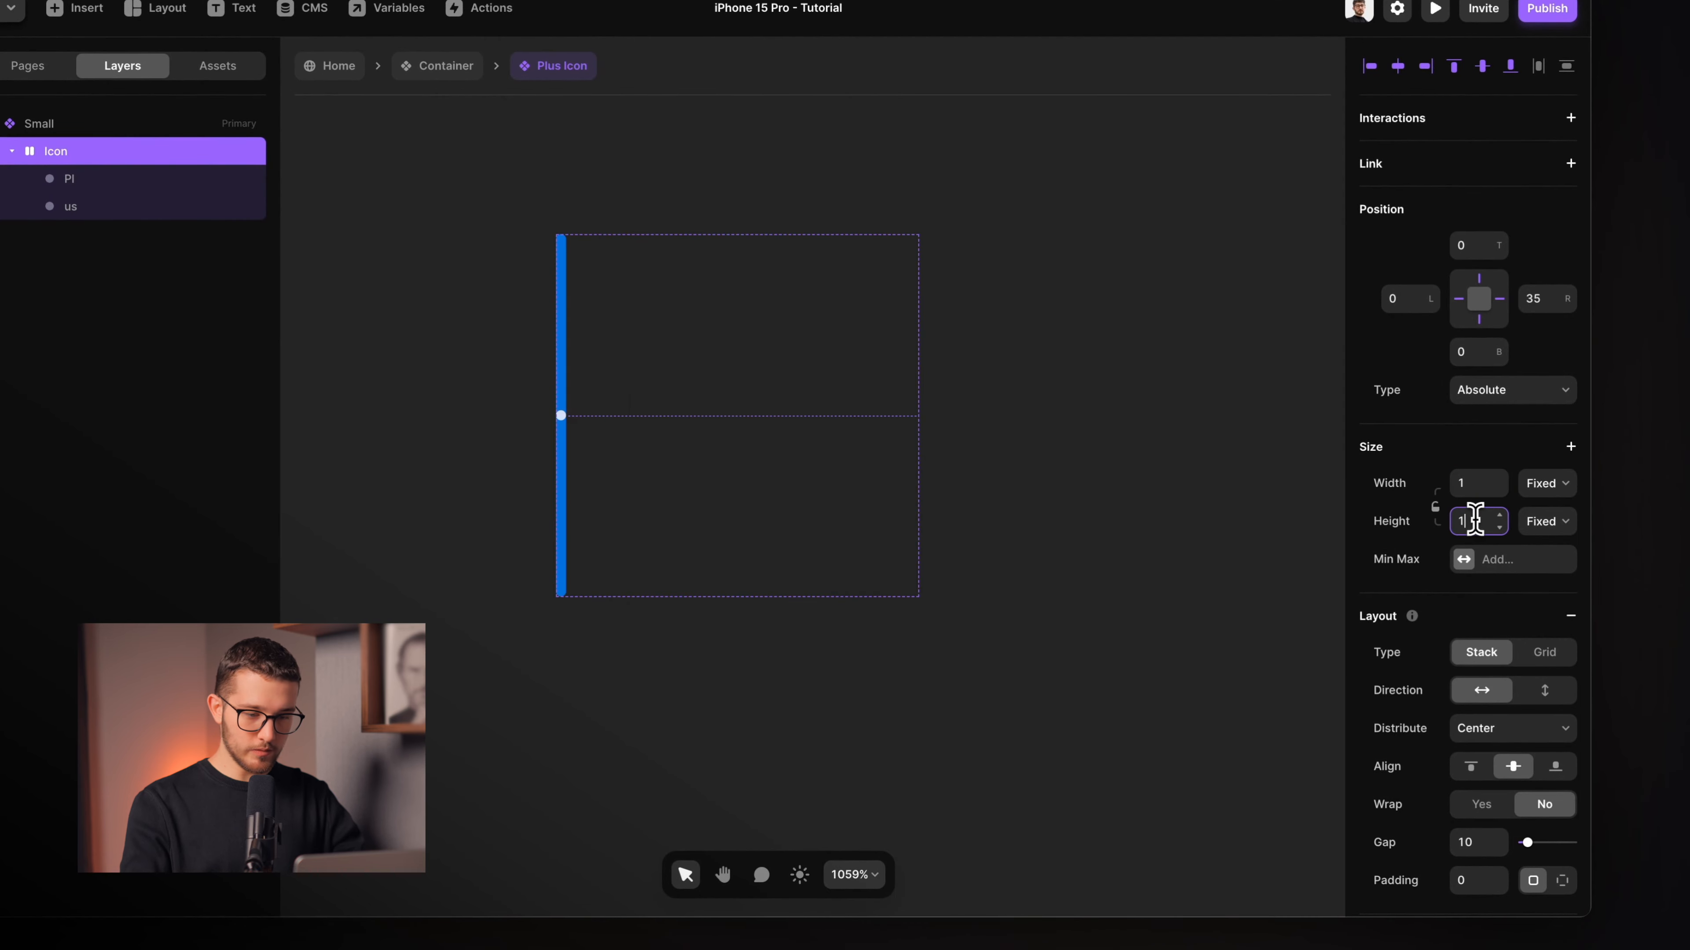
key("Return")
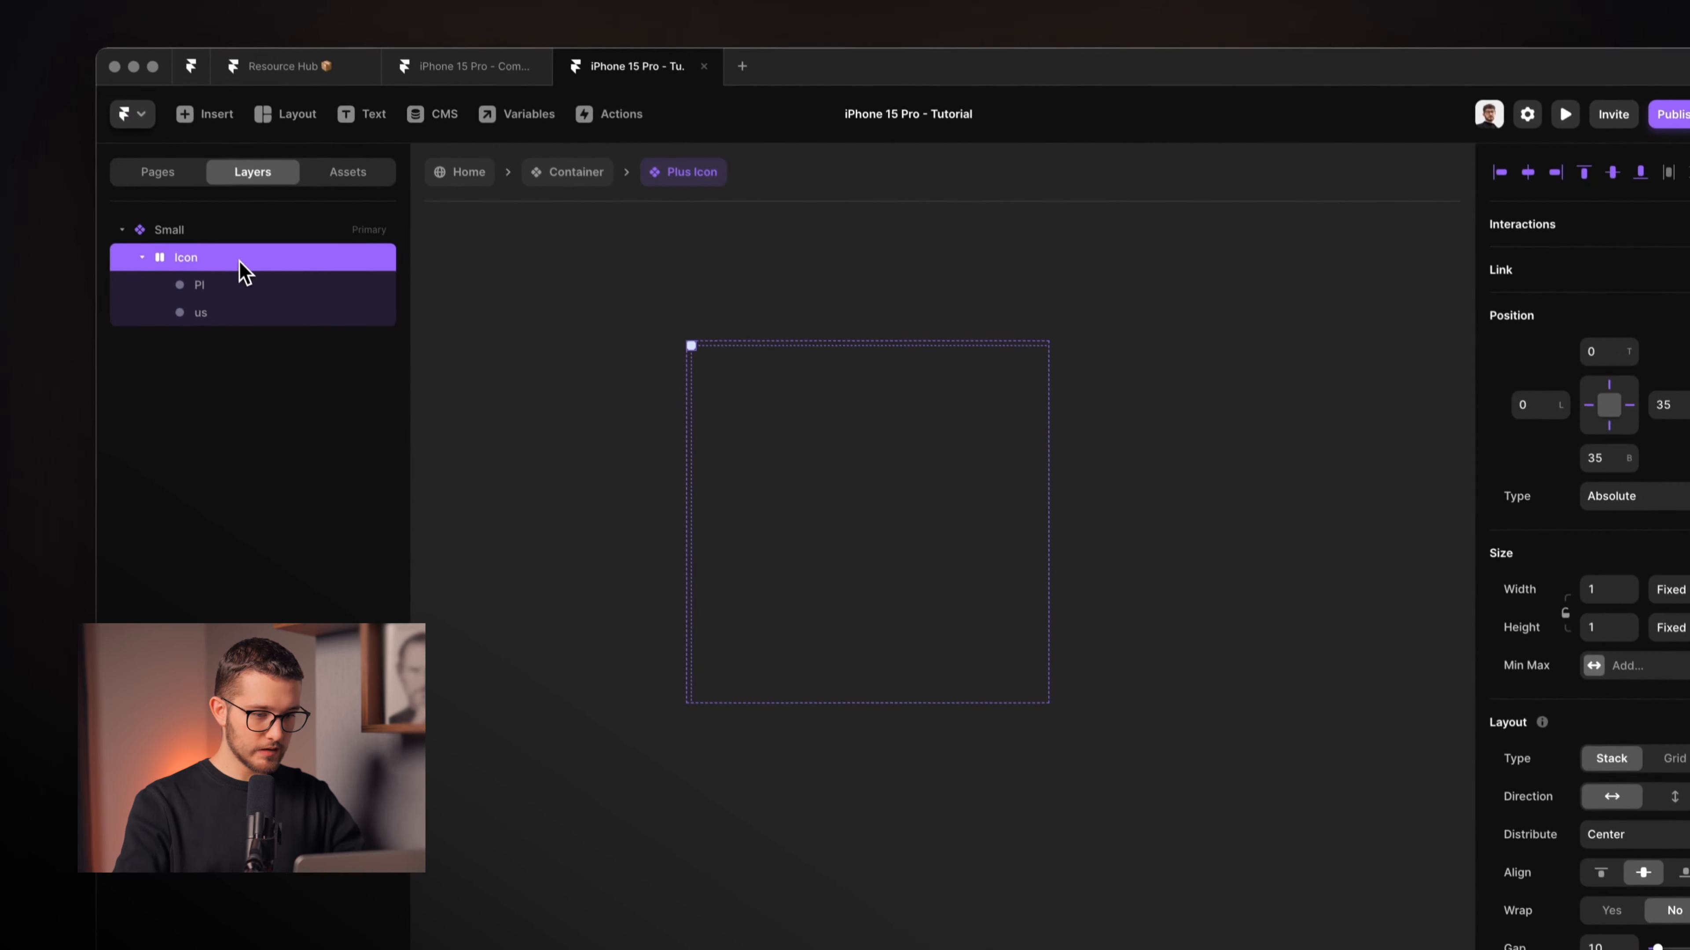
key("alt+v")
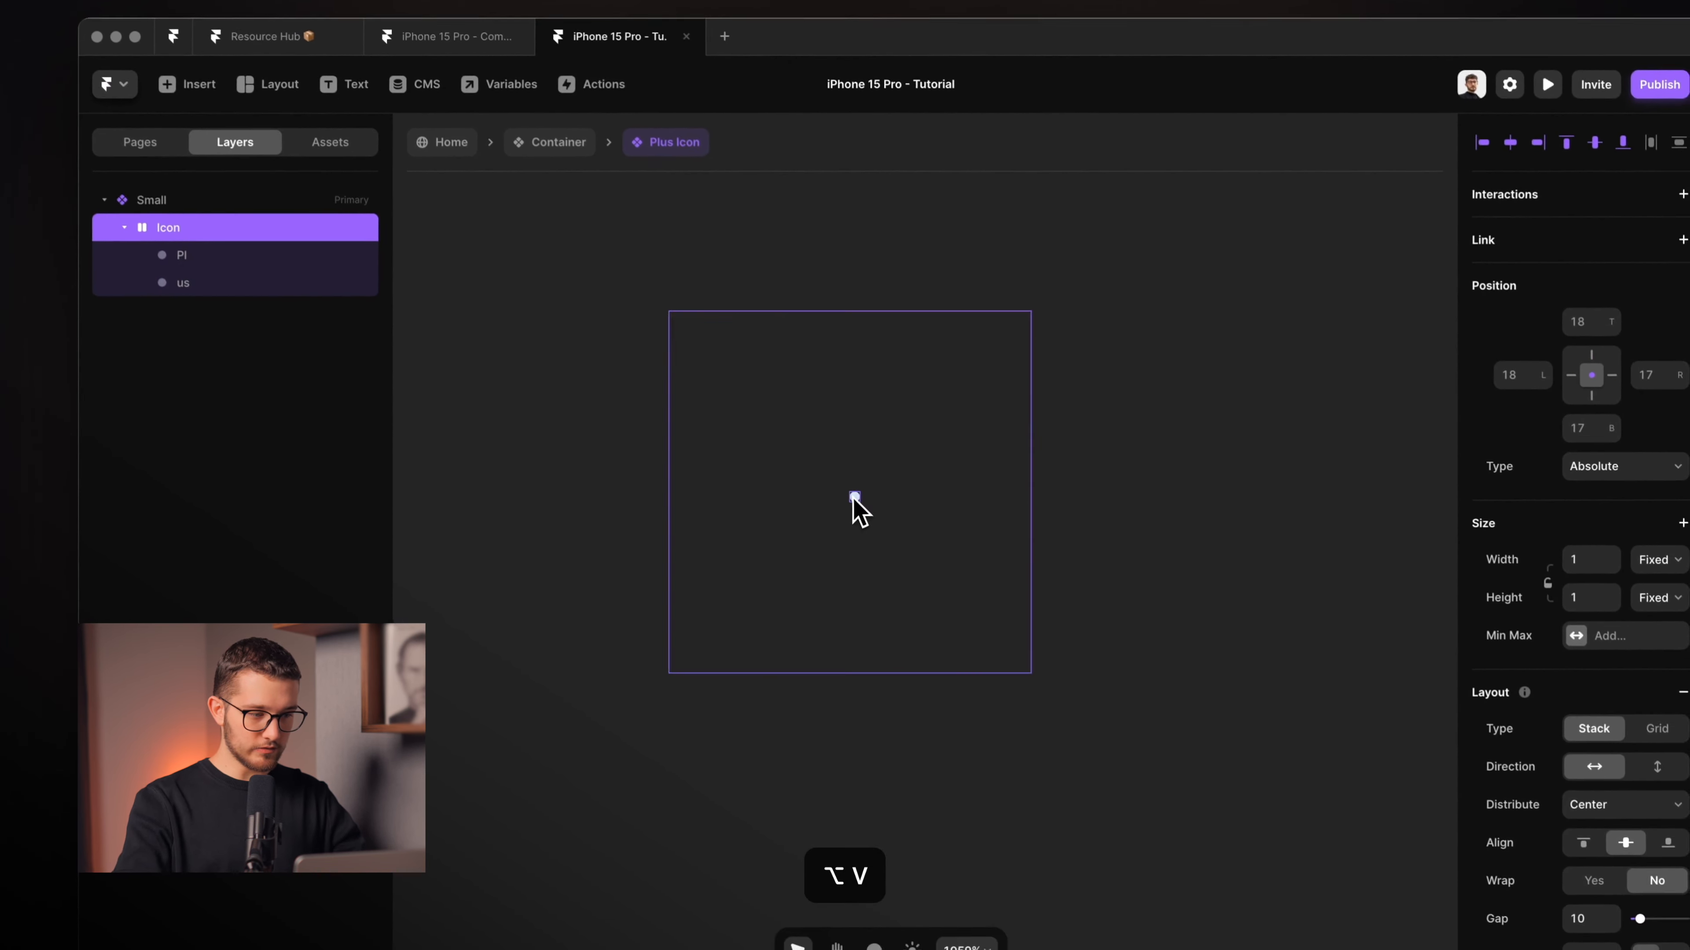
left_click(201, 258)
left_click(201, 286)
left_click(876, 499)
scroll(875, 498, "down", 3)
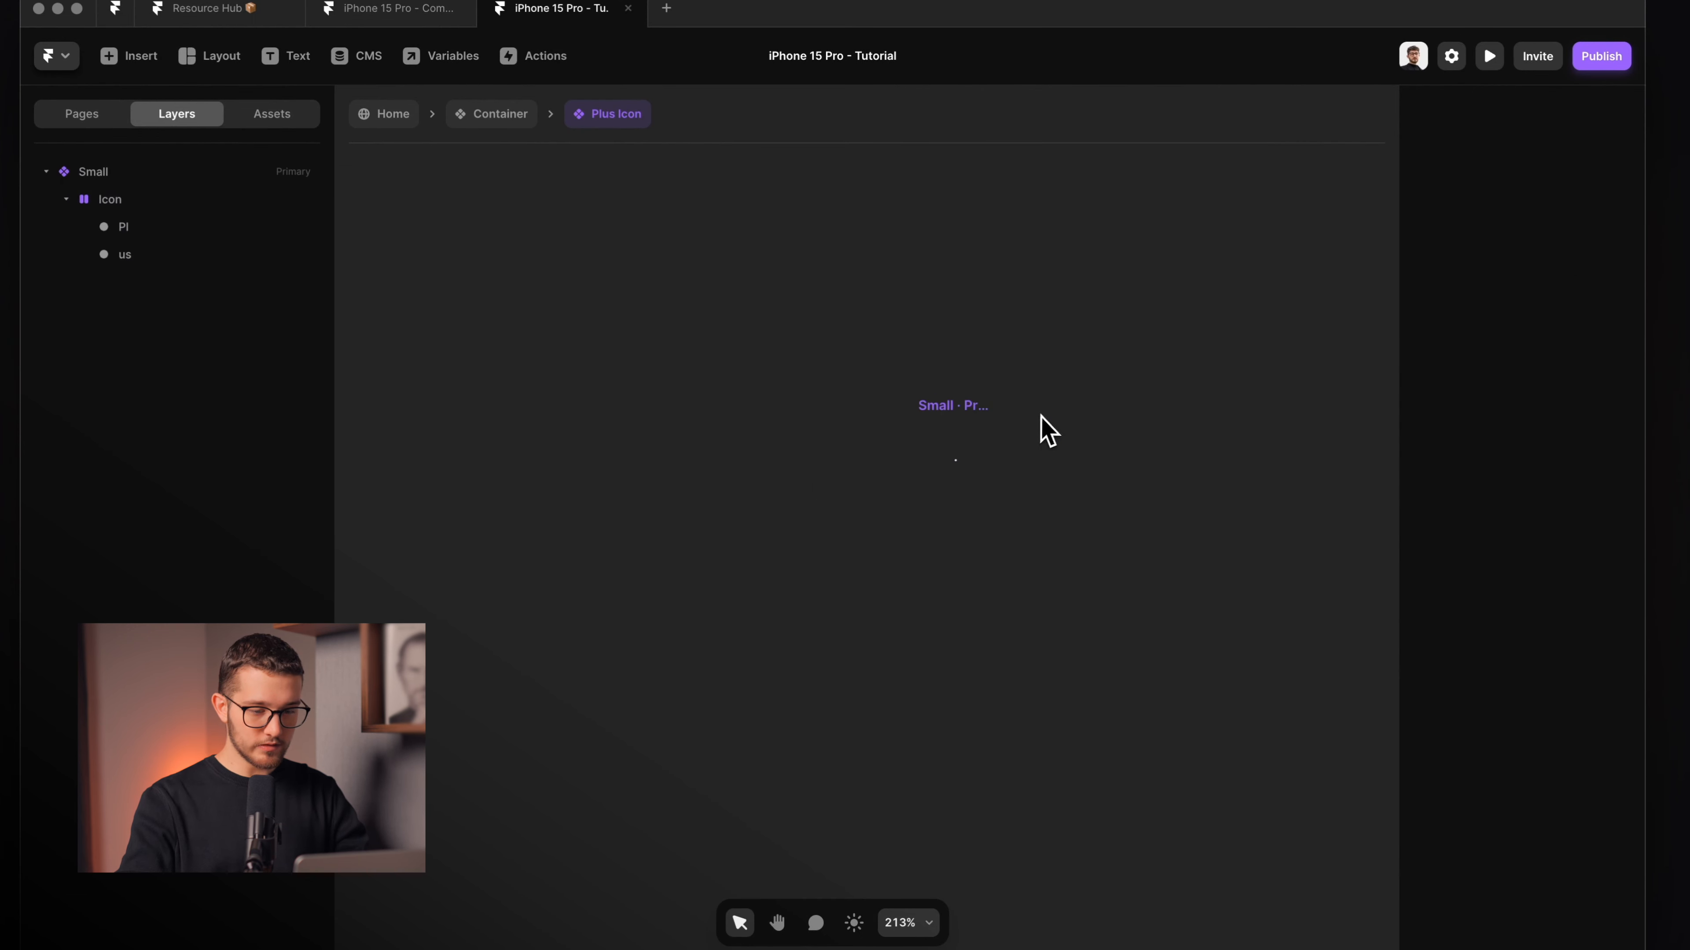
Add Variant 2 and restore its Icon container to 36×36.
left_click(1218, 442)
scroll(1007, 523, "up", 4)
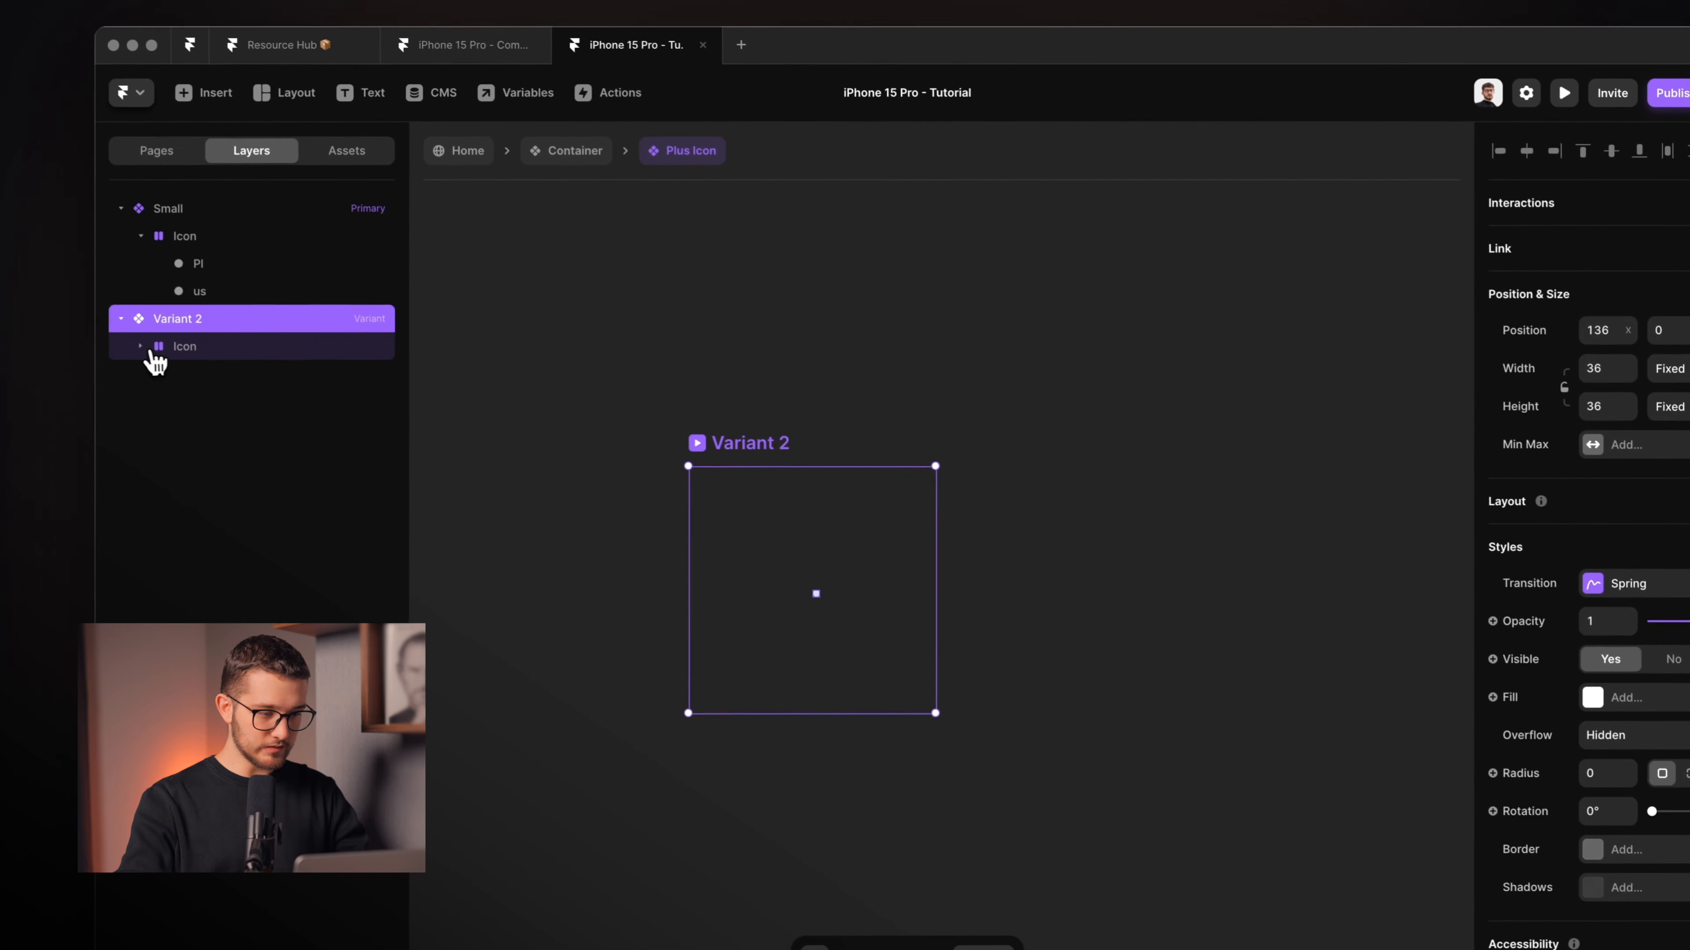
left_click(66, 309)
left_click(188, 349)
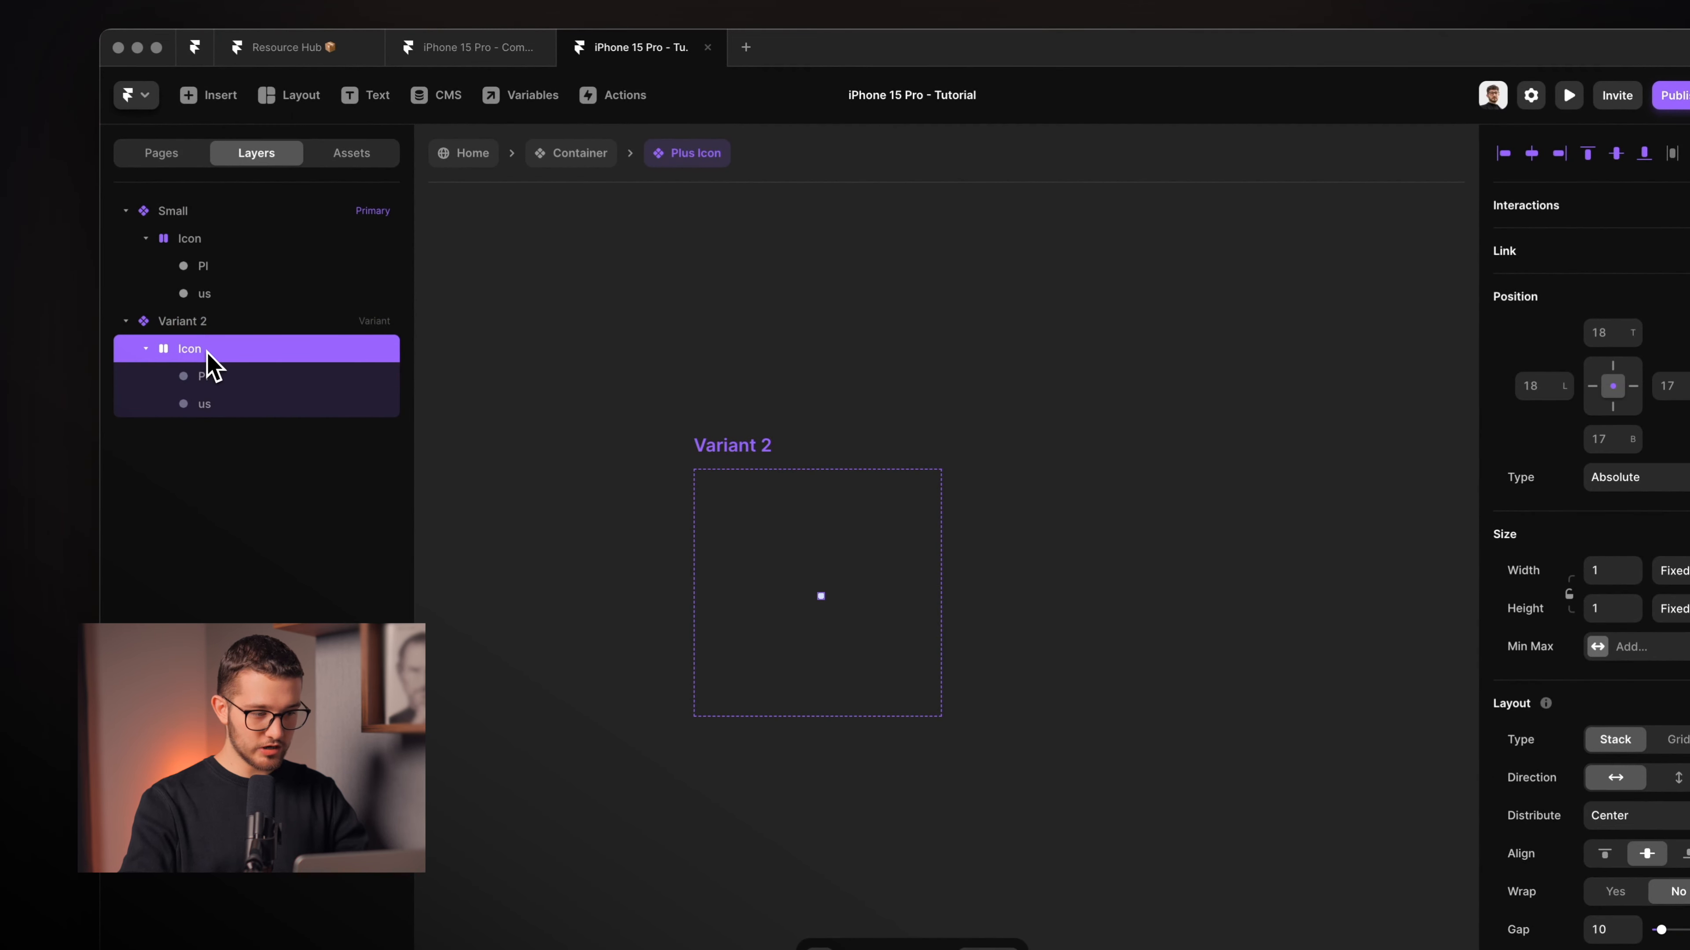
right_click(211, 363)
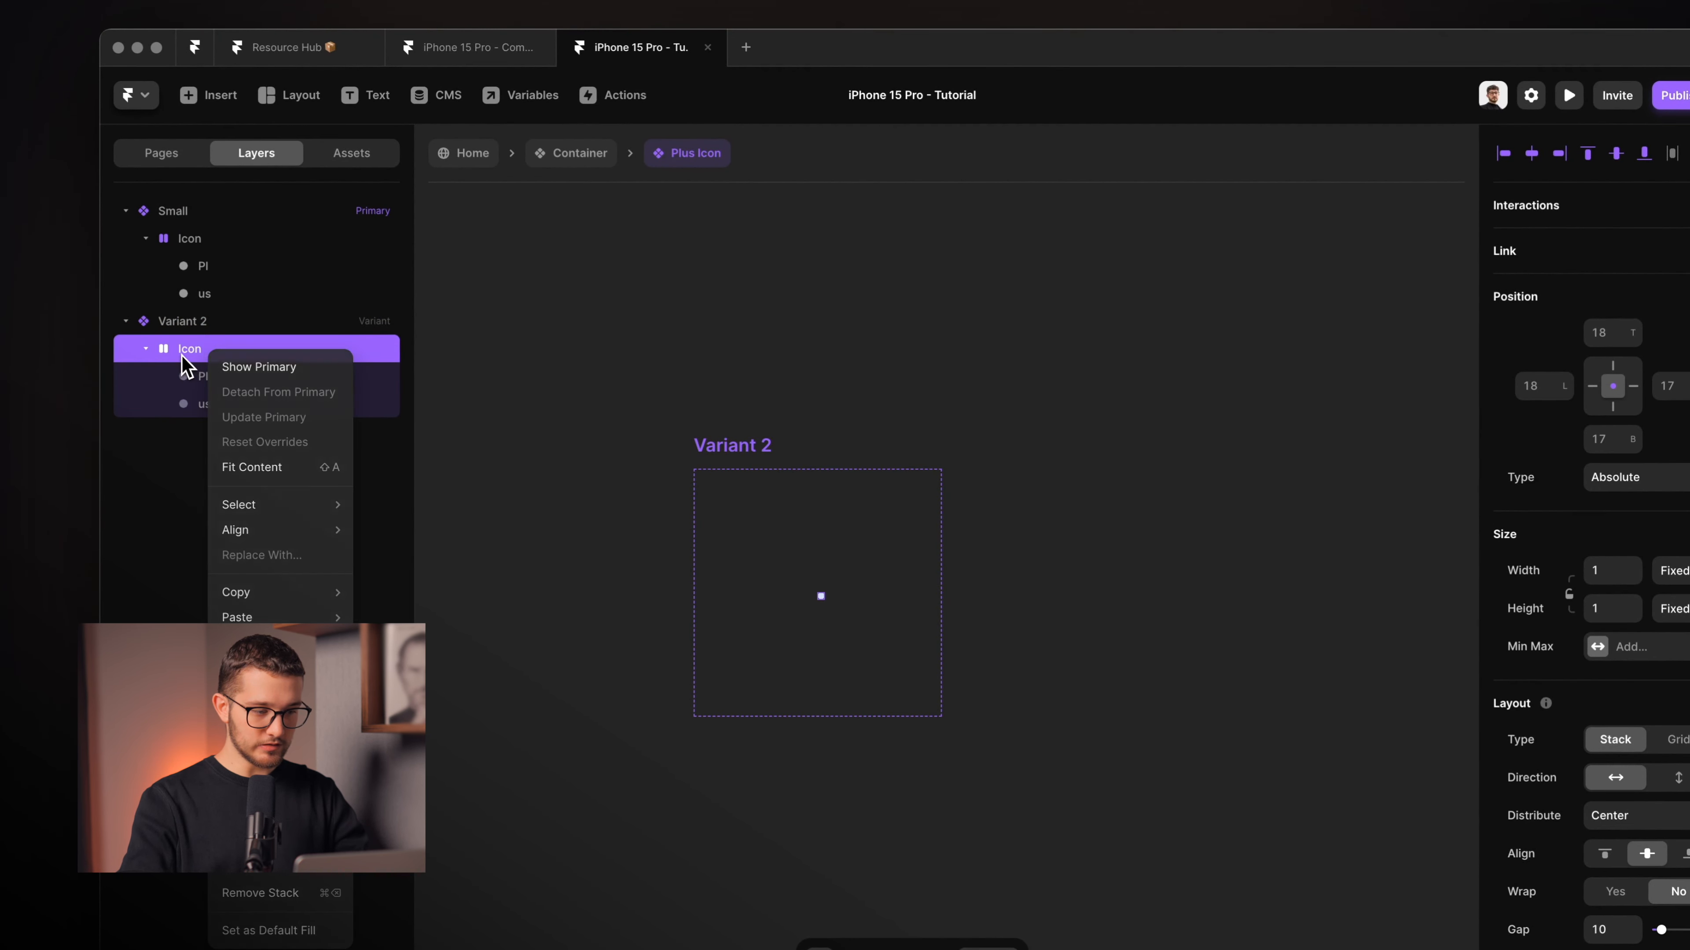
left_click(182, 354)
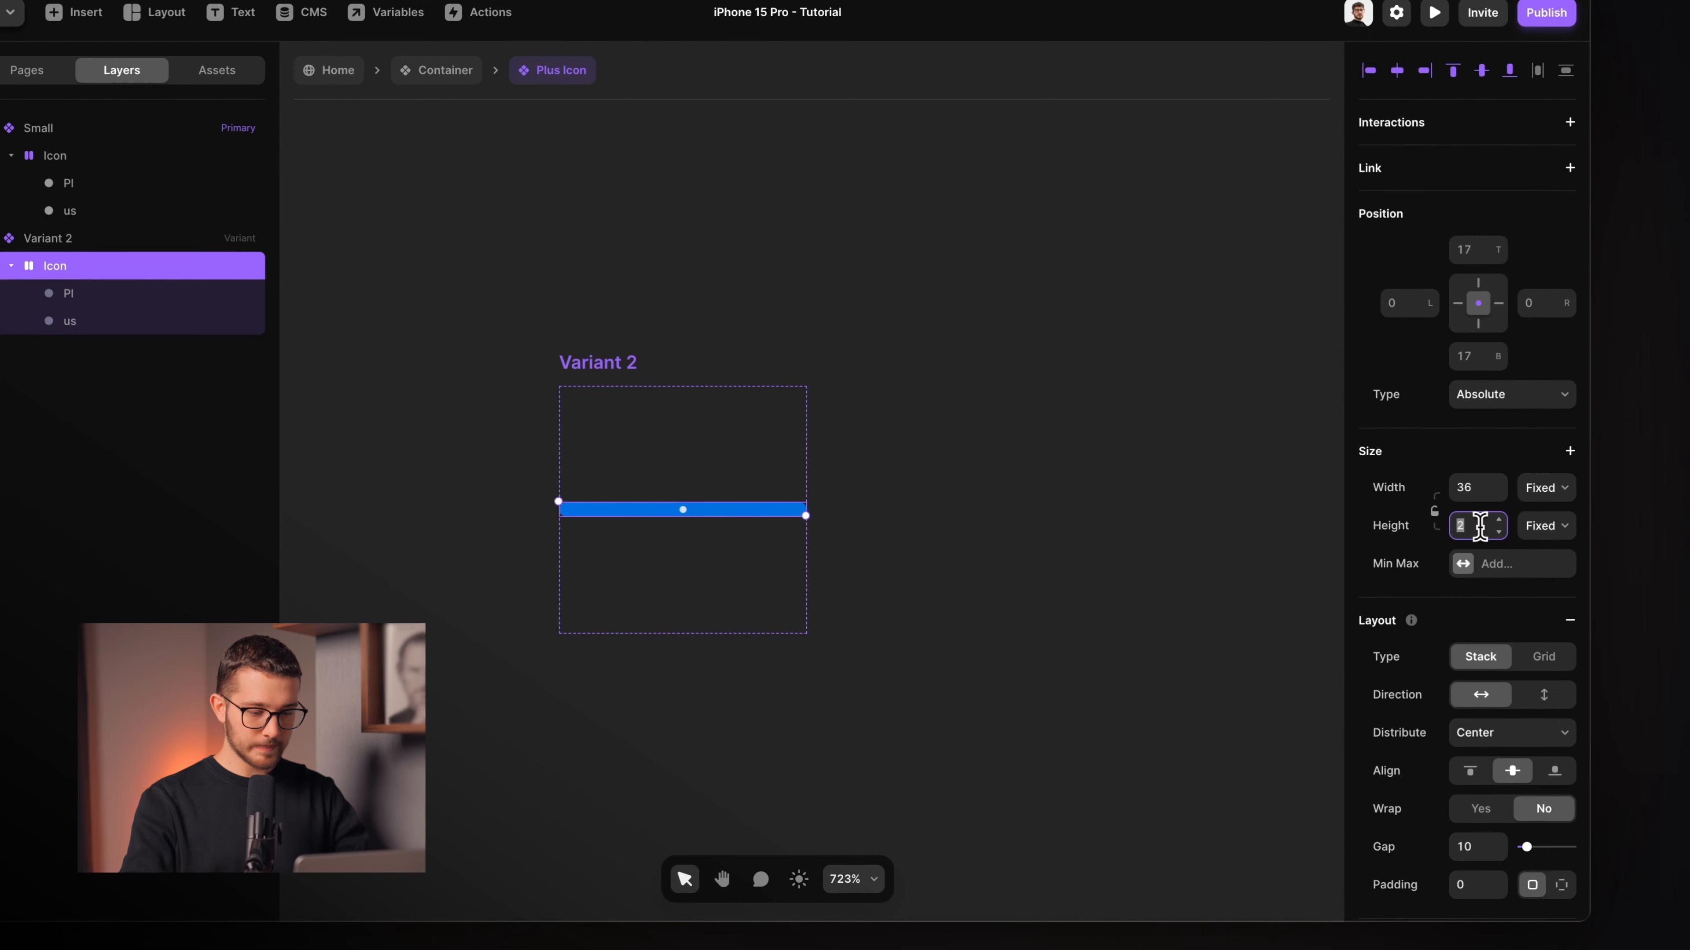
type("6")
key("Return")
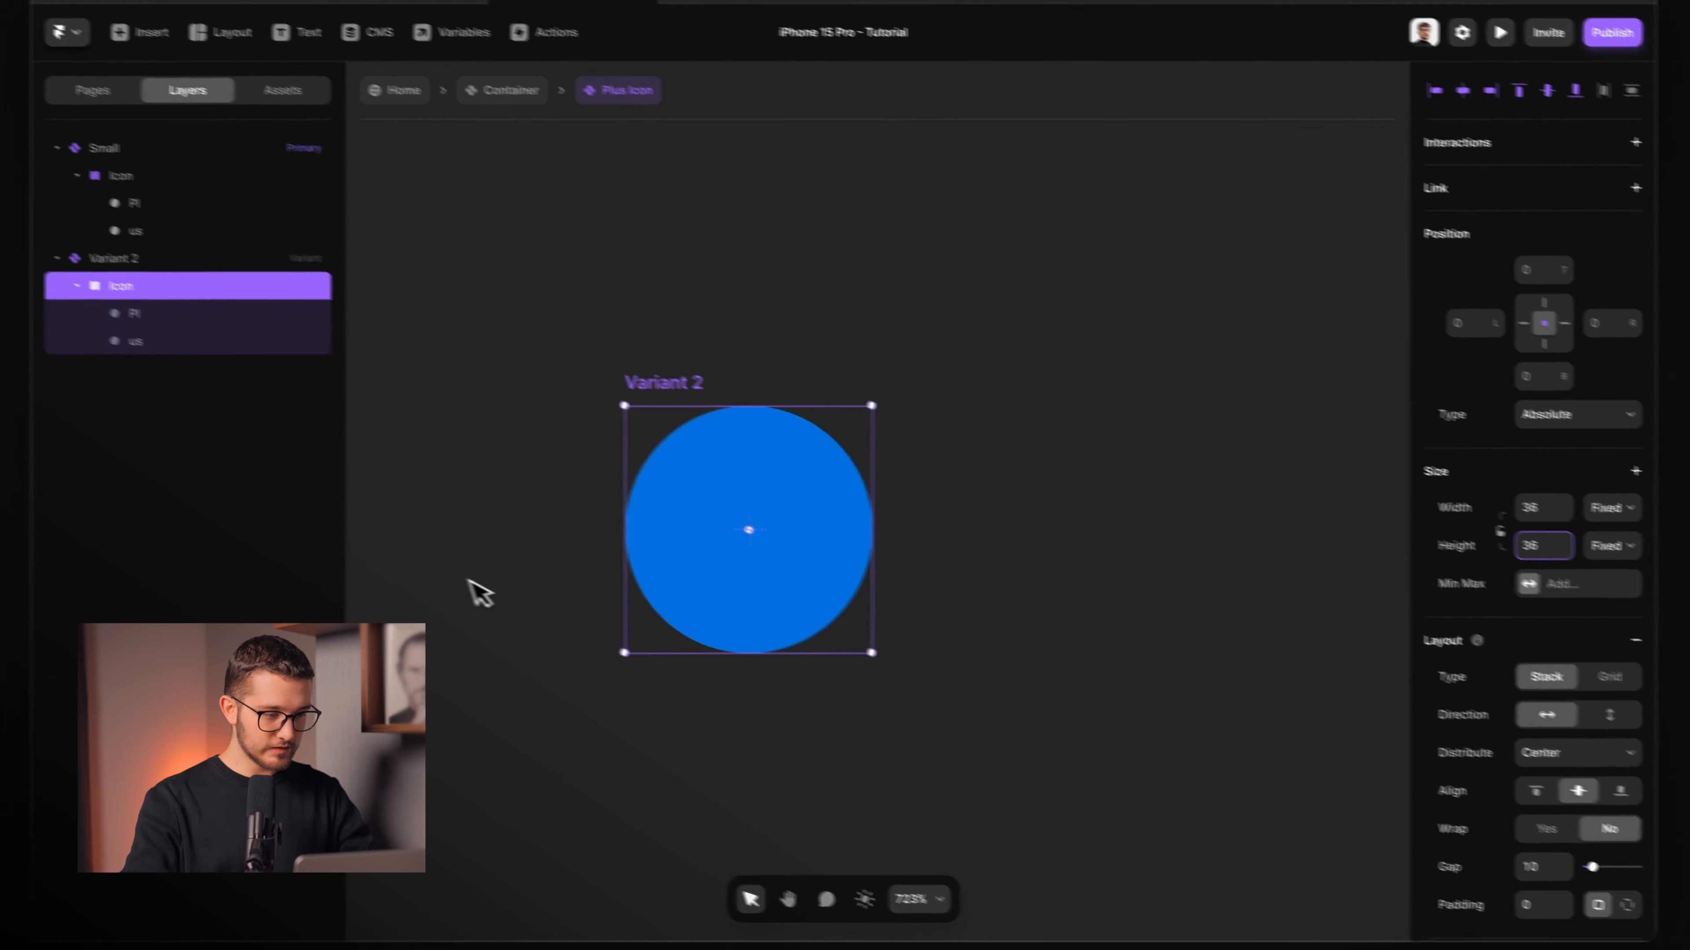
Size the Pl and us bars to 3×16 and set the us bar's opacity to 1.
left_click(153, 296)
scroll(958, 594, "up", 3)
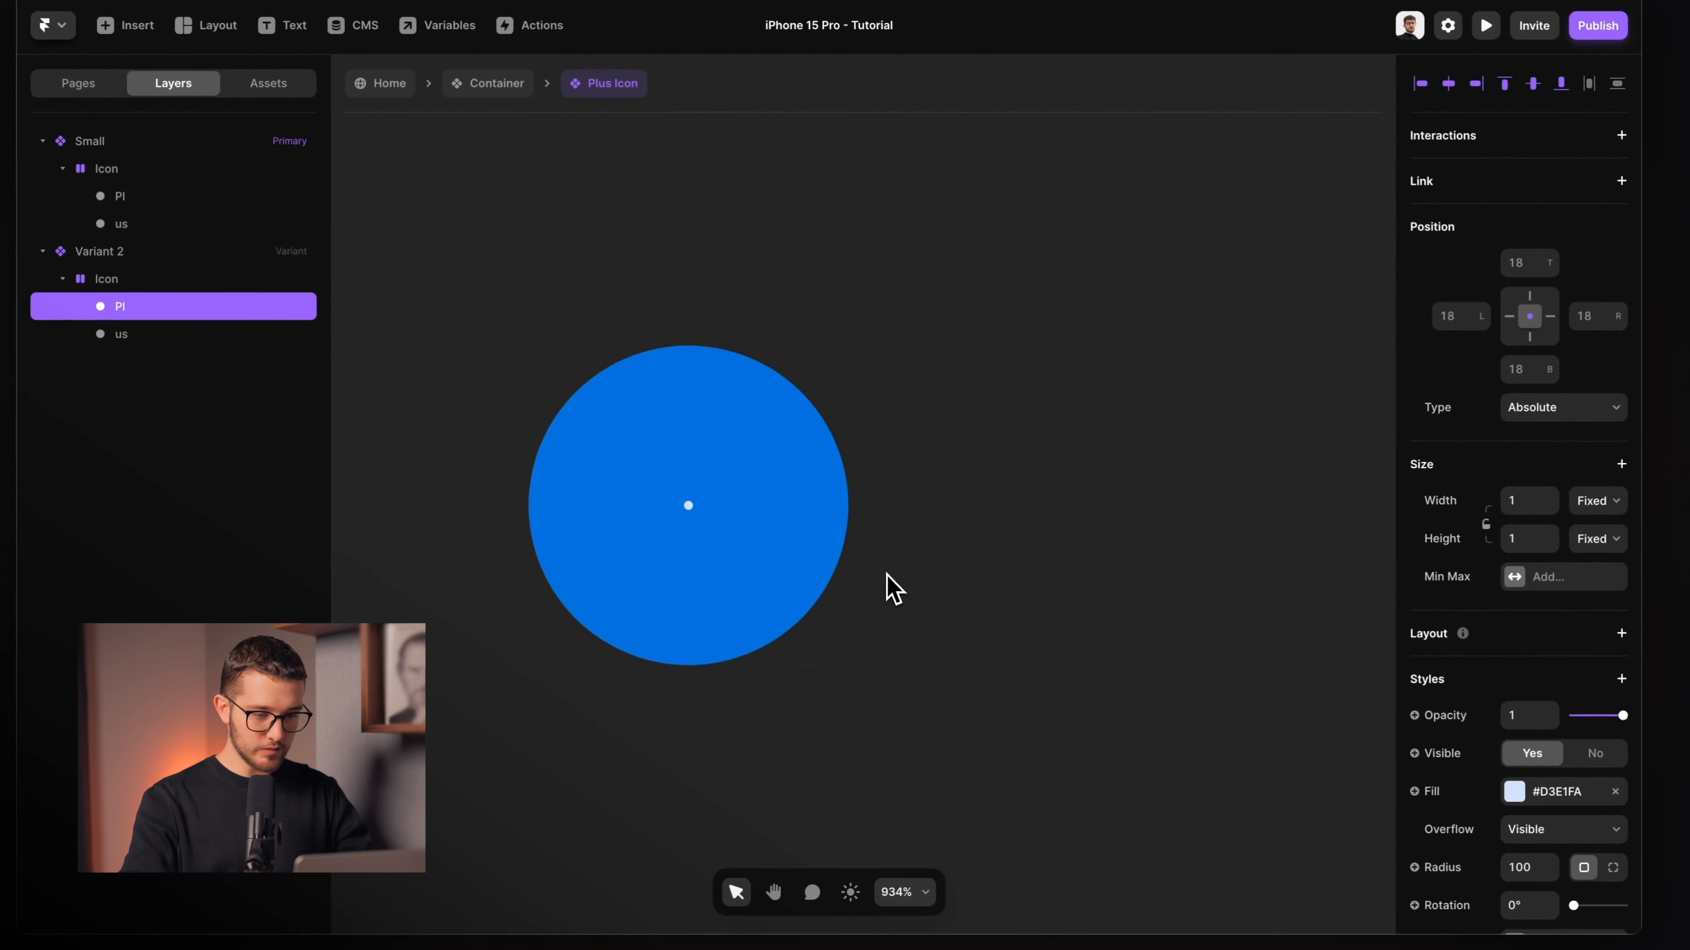
scroll(964, 598, "left", 2)
left_click(1493, 500)
type("3")
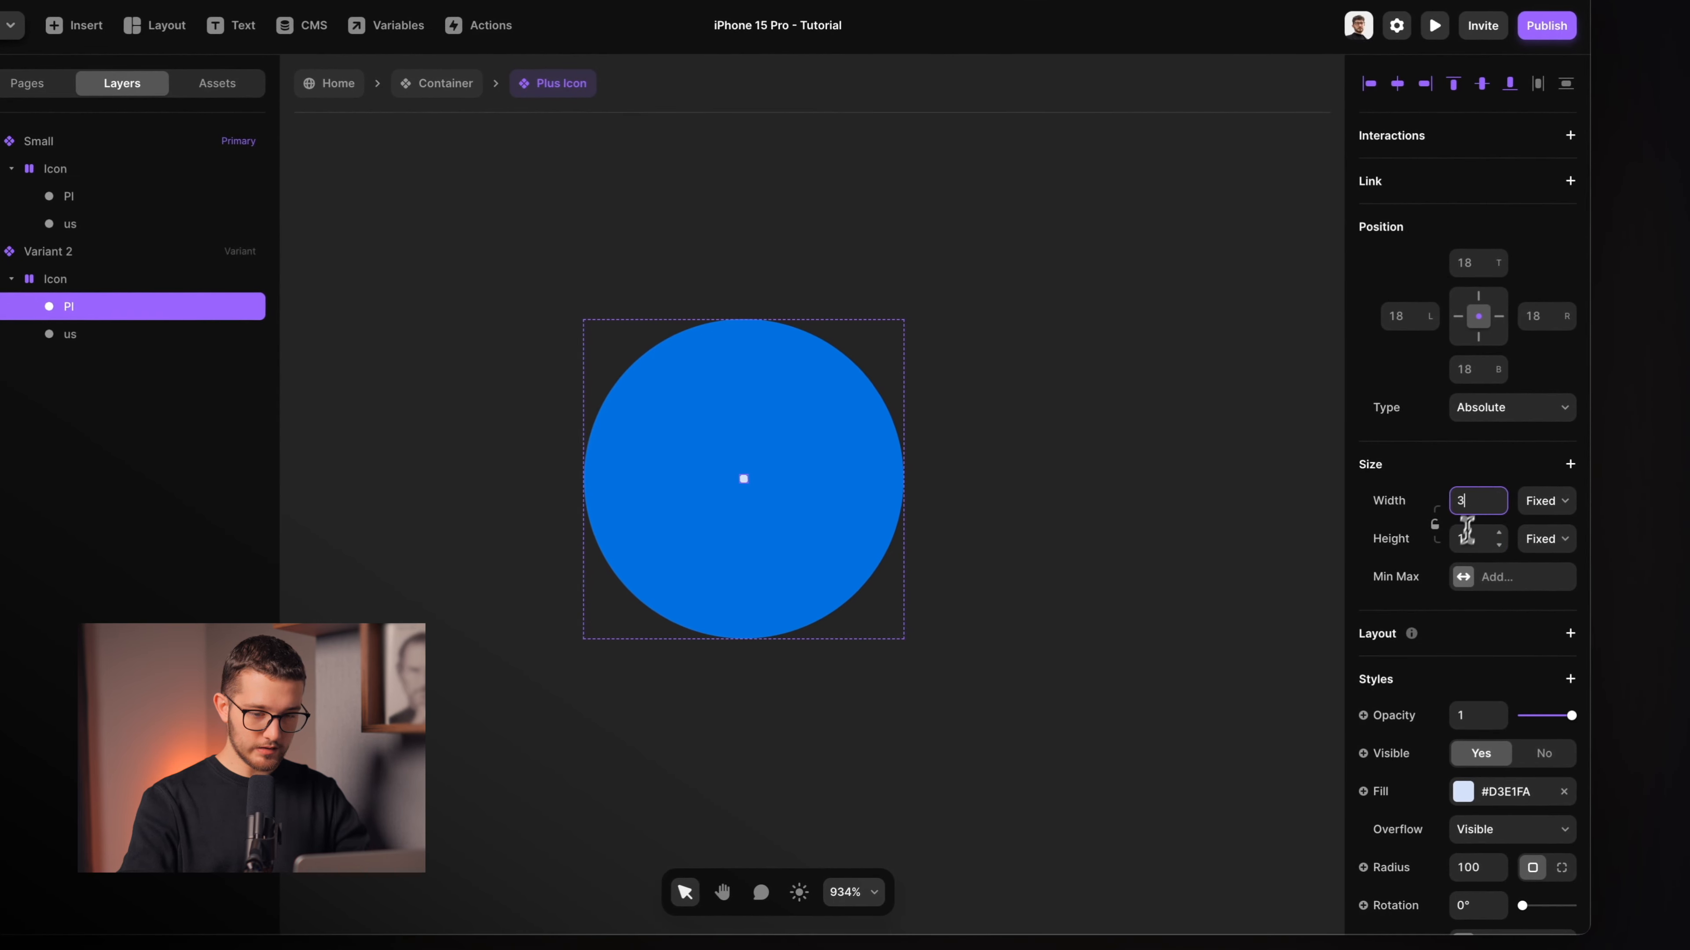
type("16")
left_click(120, 334)
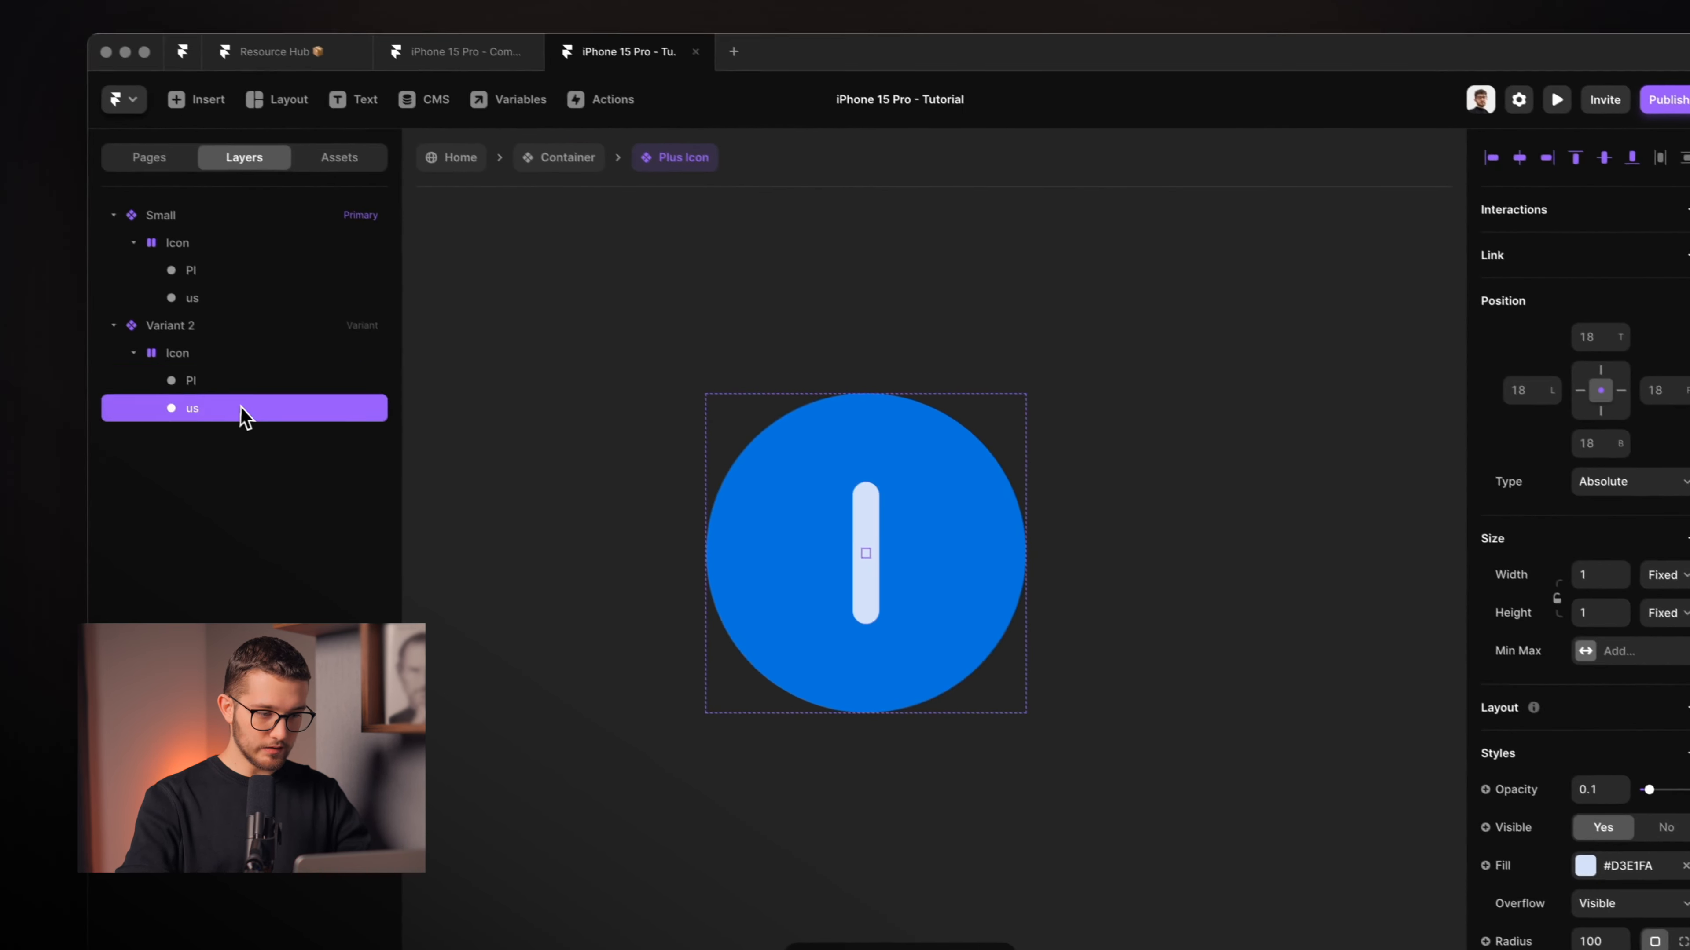
left_click(1553, 559)
type("3")
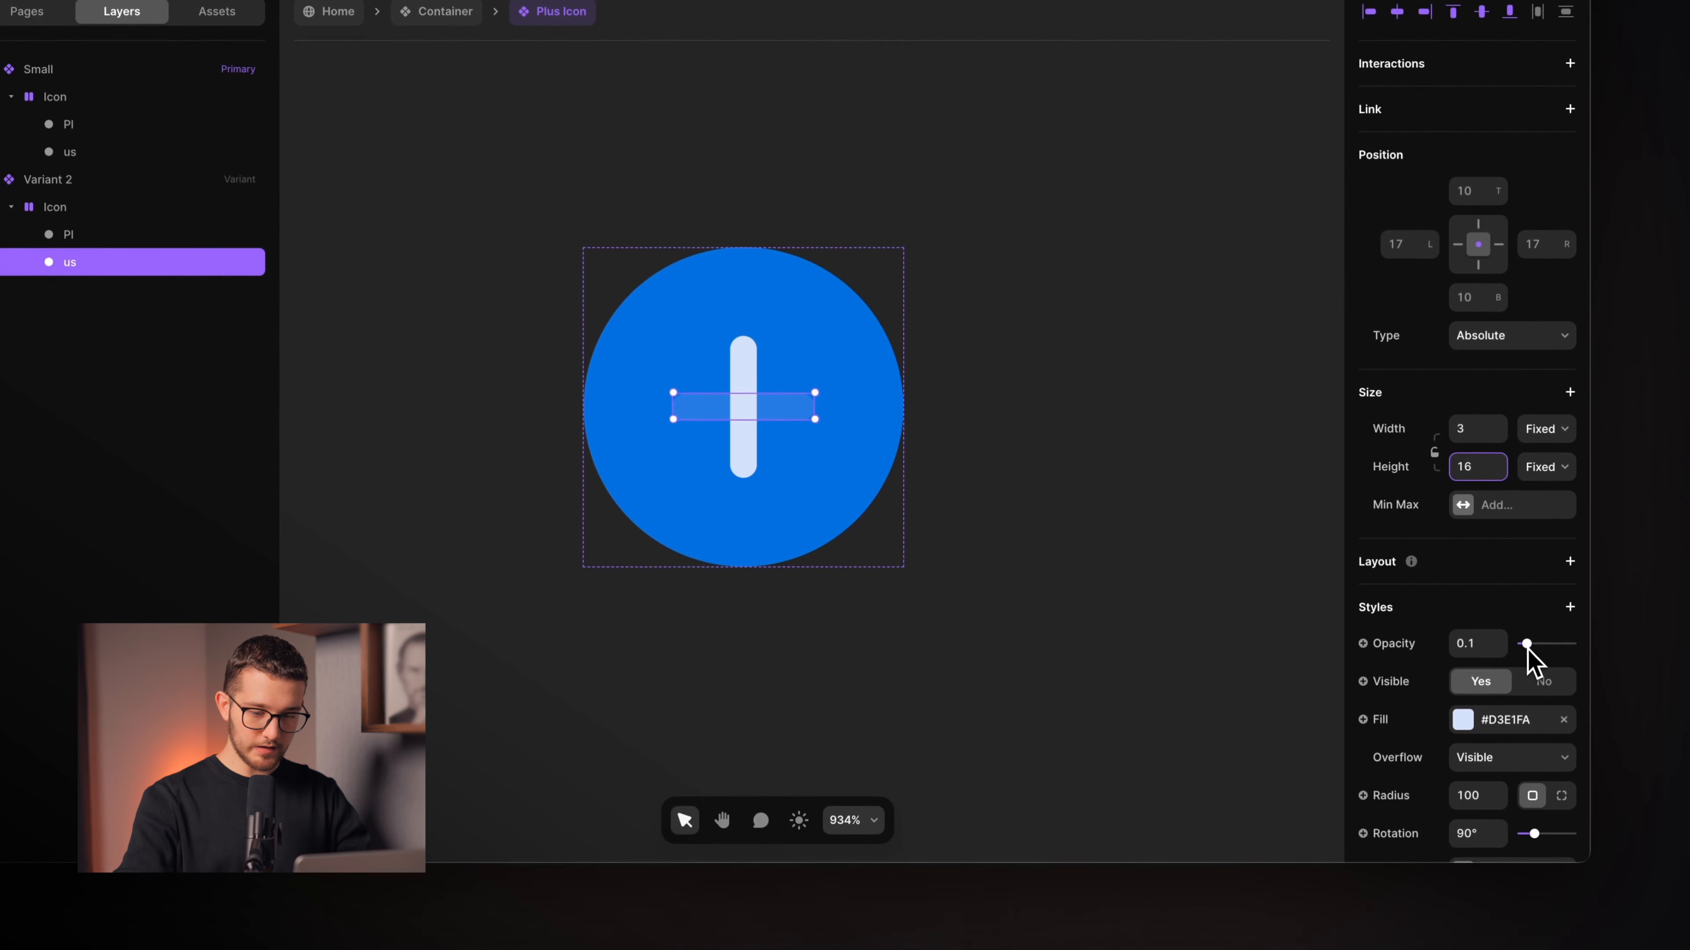
left_click_drag(1527, 649, 1576, 651)
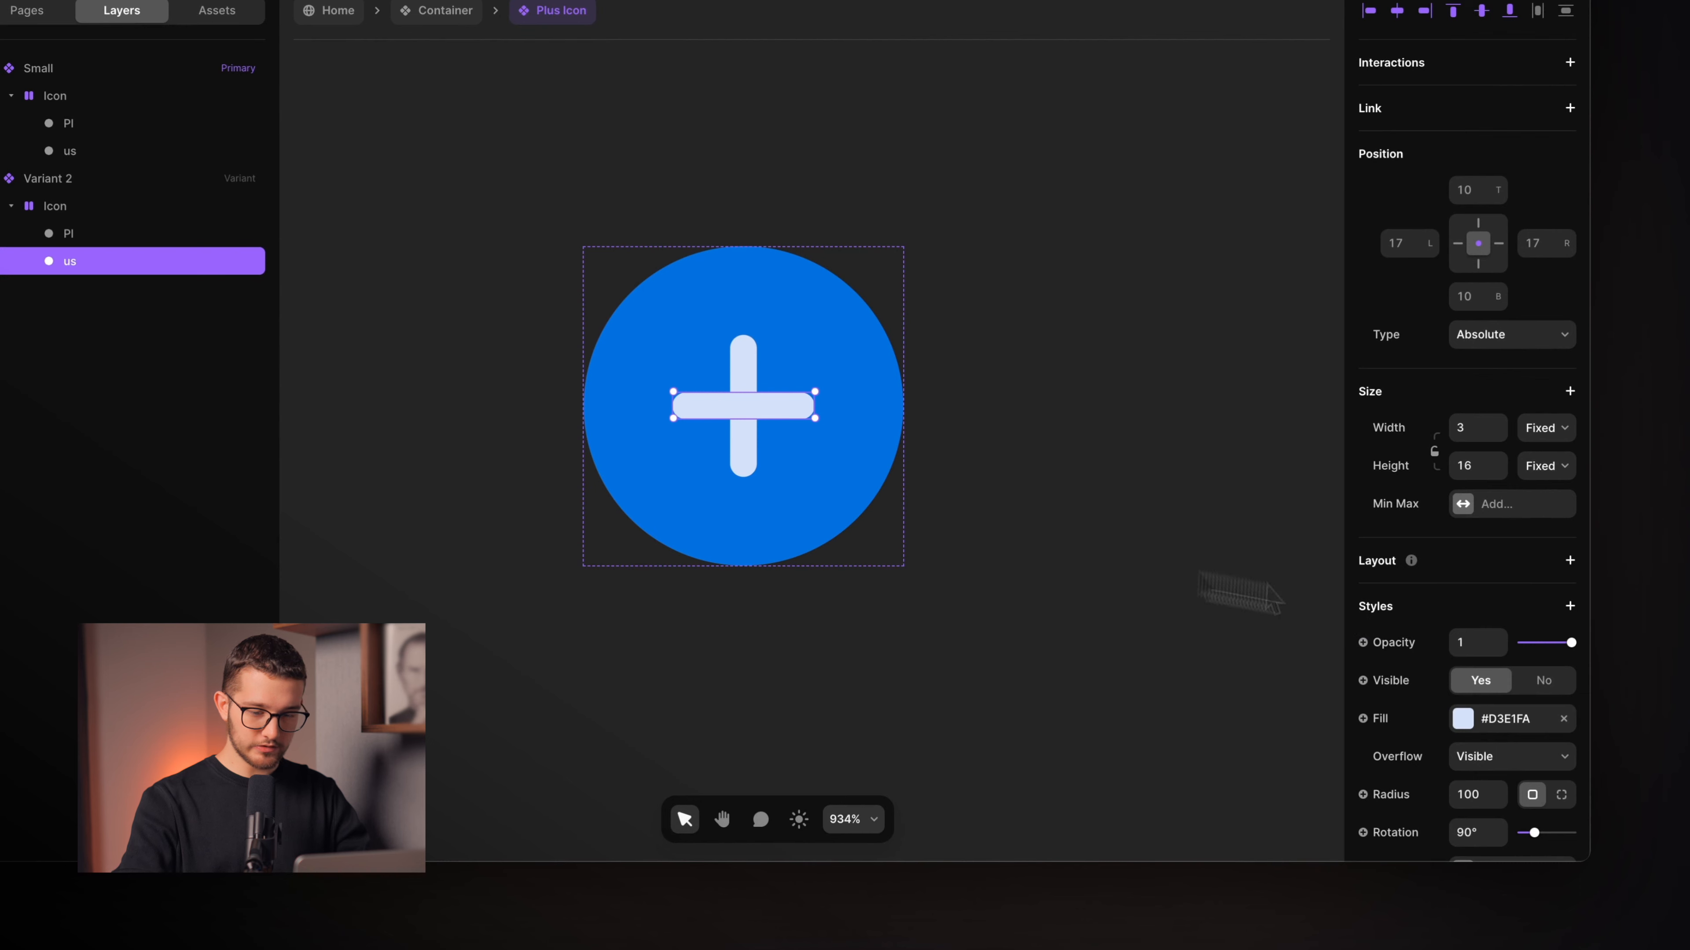
Zoom out to view both variants and reselect the Small variant.
left_click(1206, 596)
key("super+minus")
scroll(1093, 536, "left", 4)
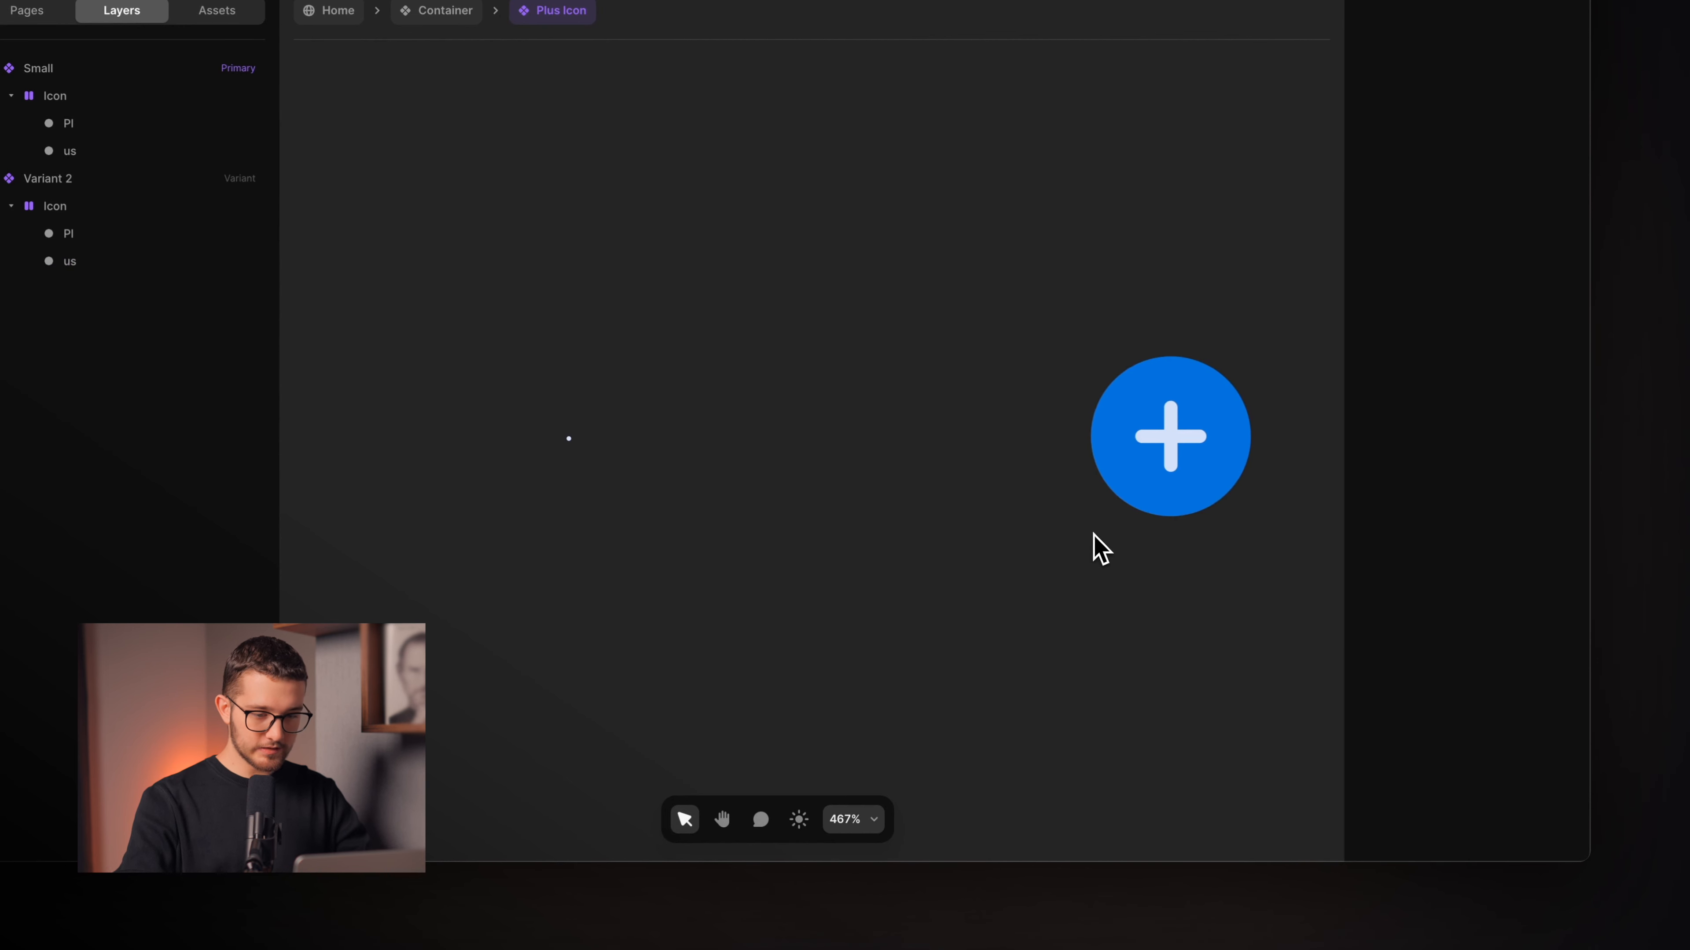
left_click(552, 380)
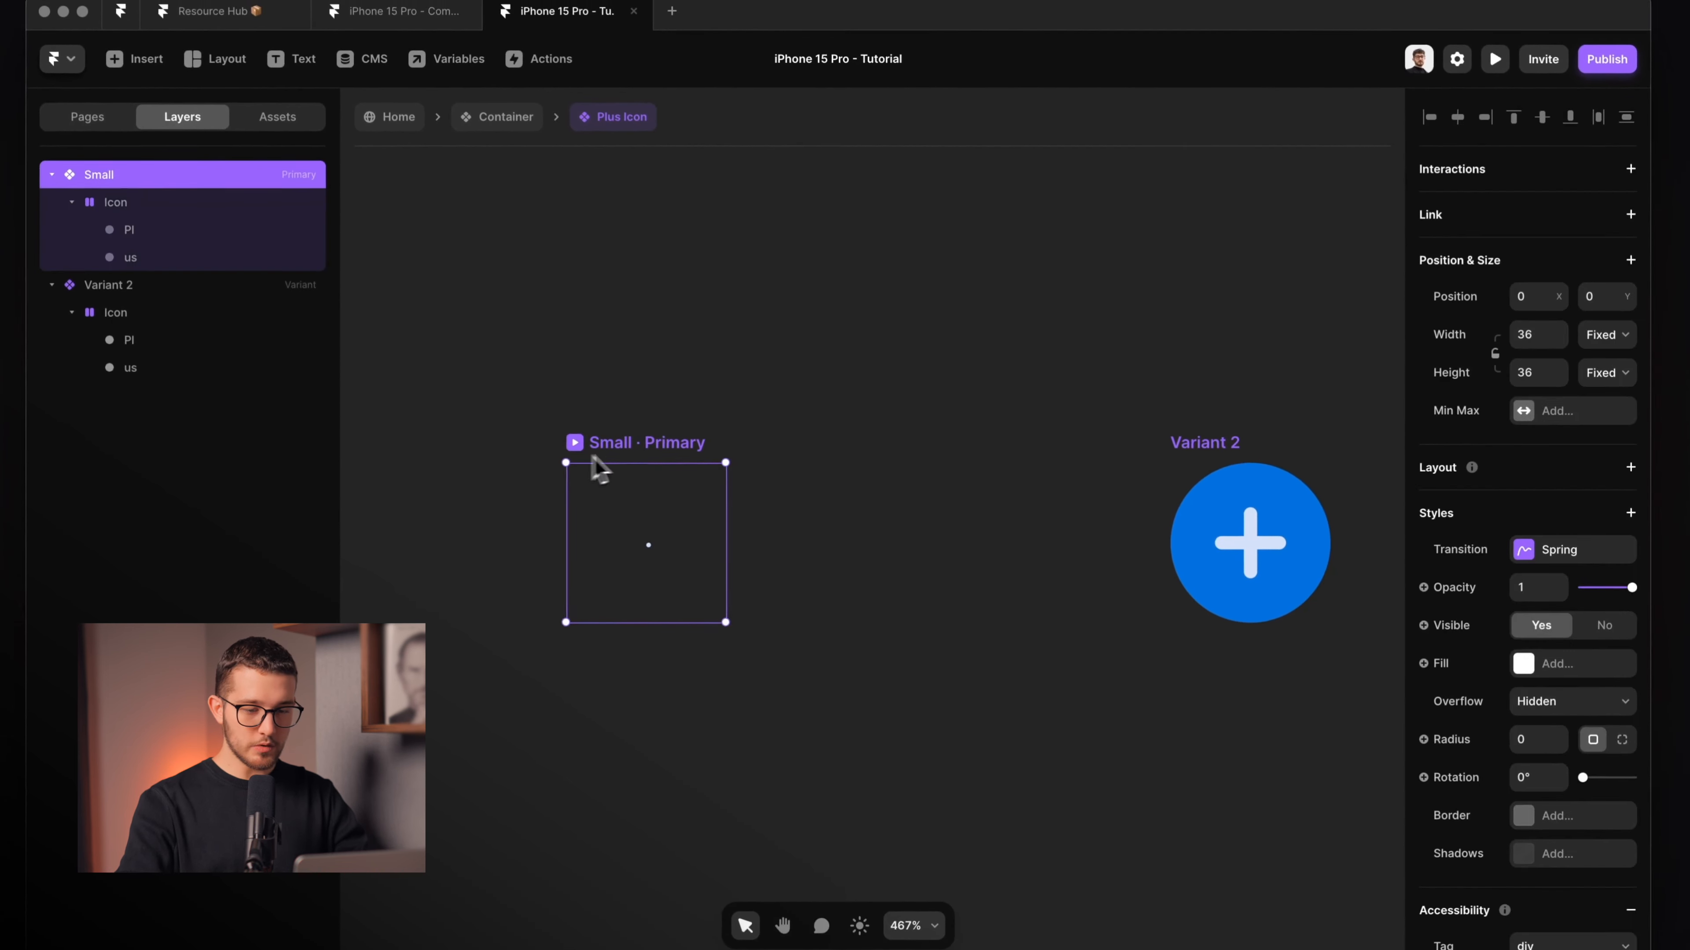
Rename Variant 2 to Big.
left_click(1164, 373)
key("super+r")
type("Big")
key("Return")
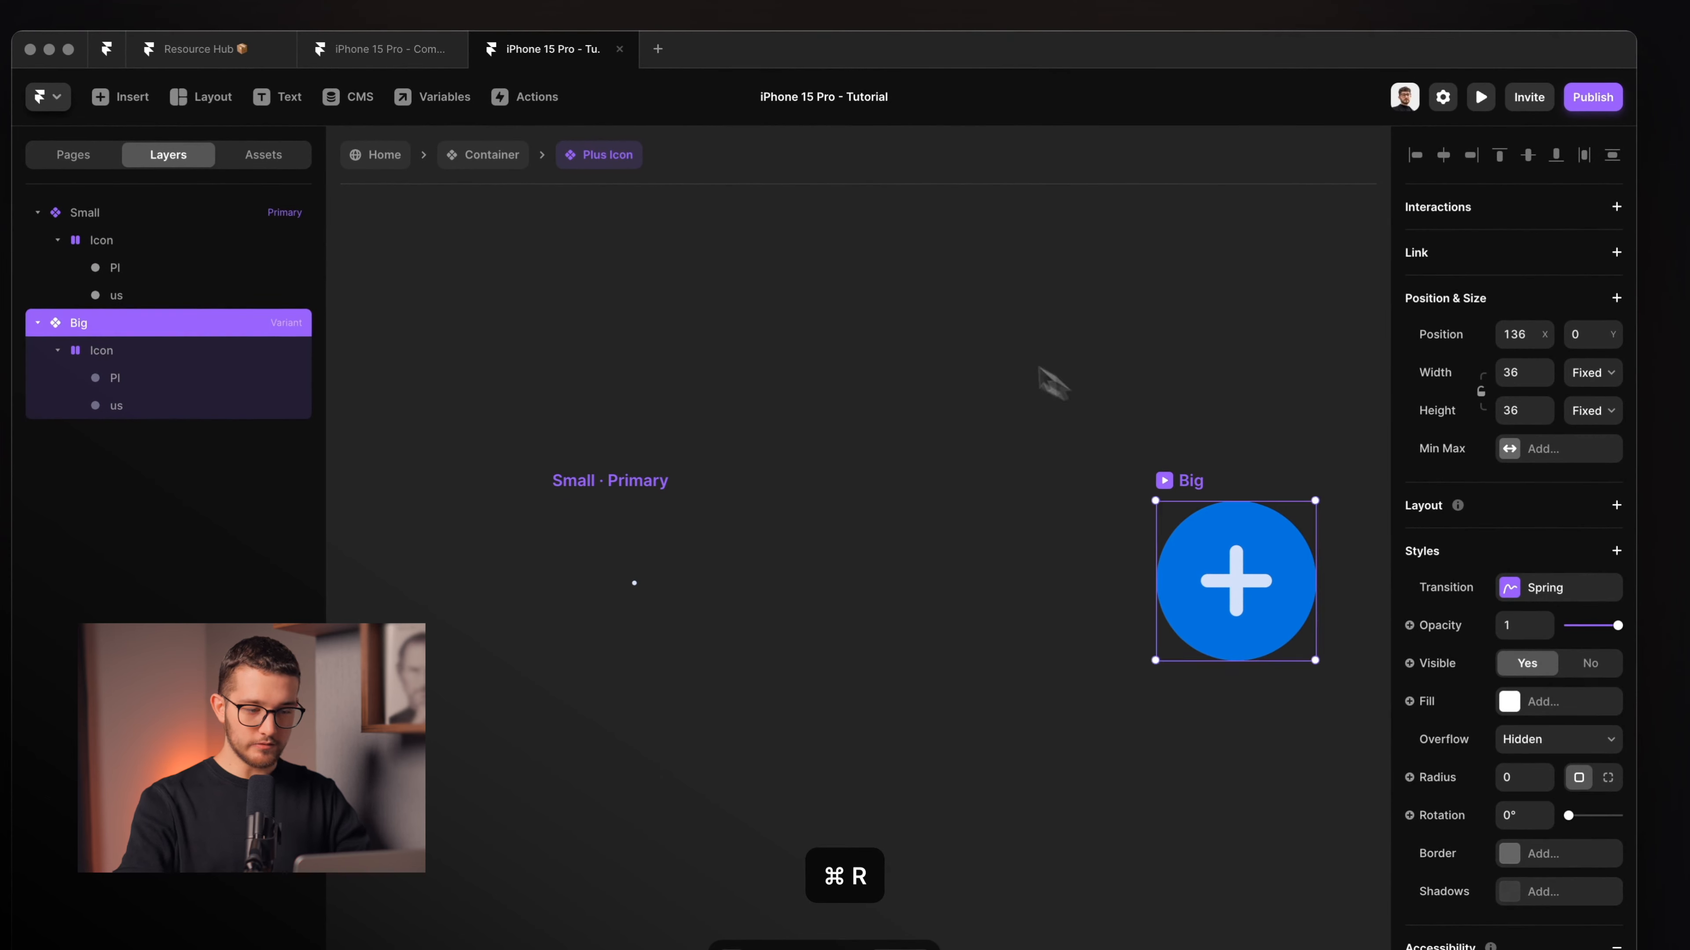
left_click(1000, 361)
Link Small to Big with an Appear interaction and review its Set Variant settings.
left_click(690, 518)
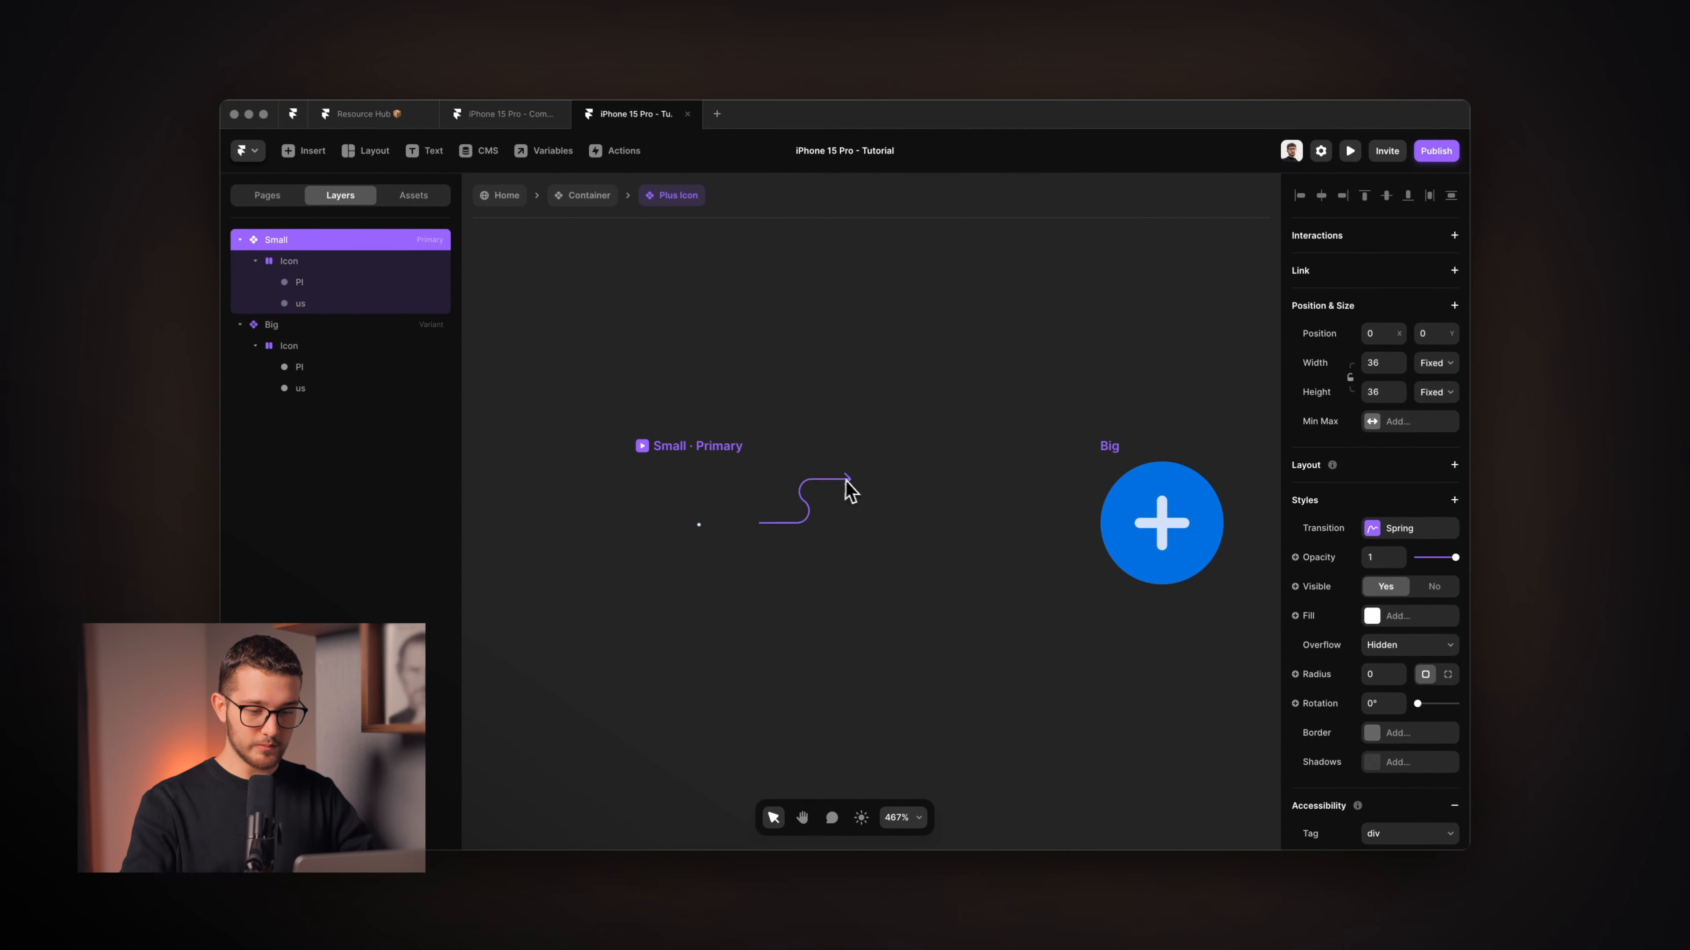
left_click_drag(850, 491, 1124, 525)
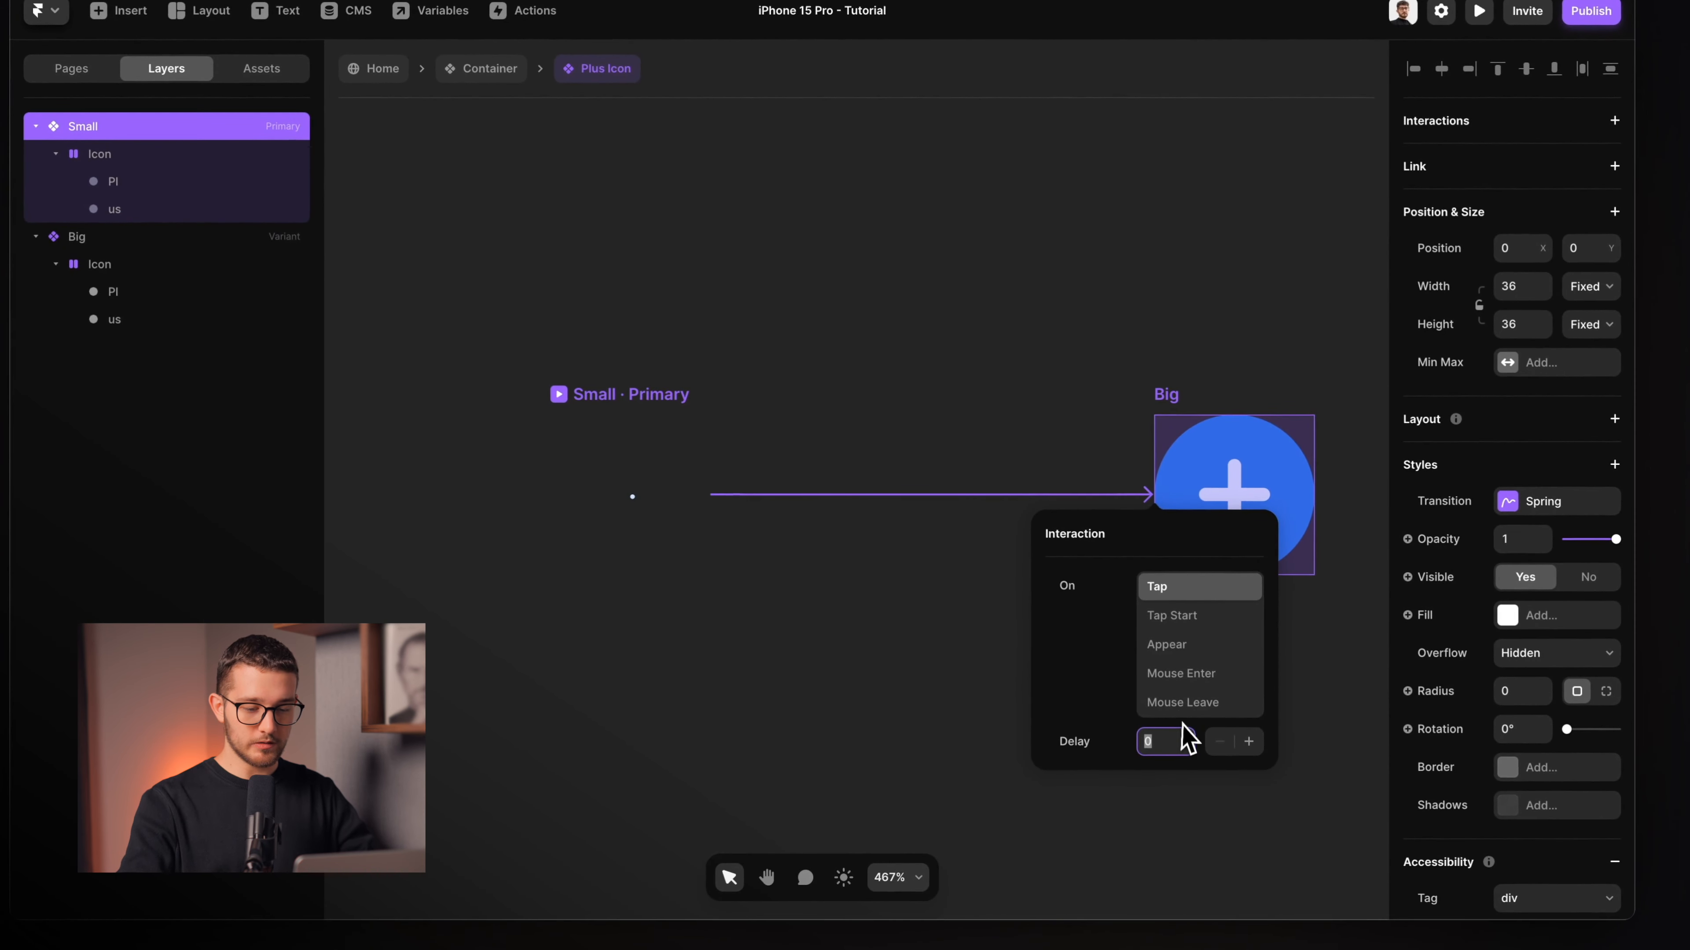
left_click(1191, 646)
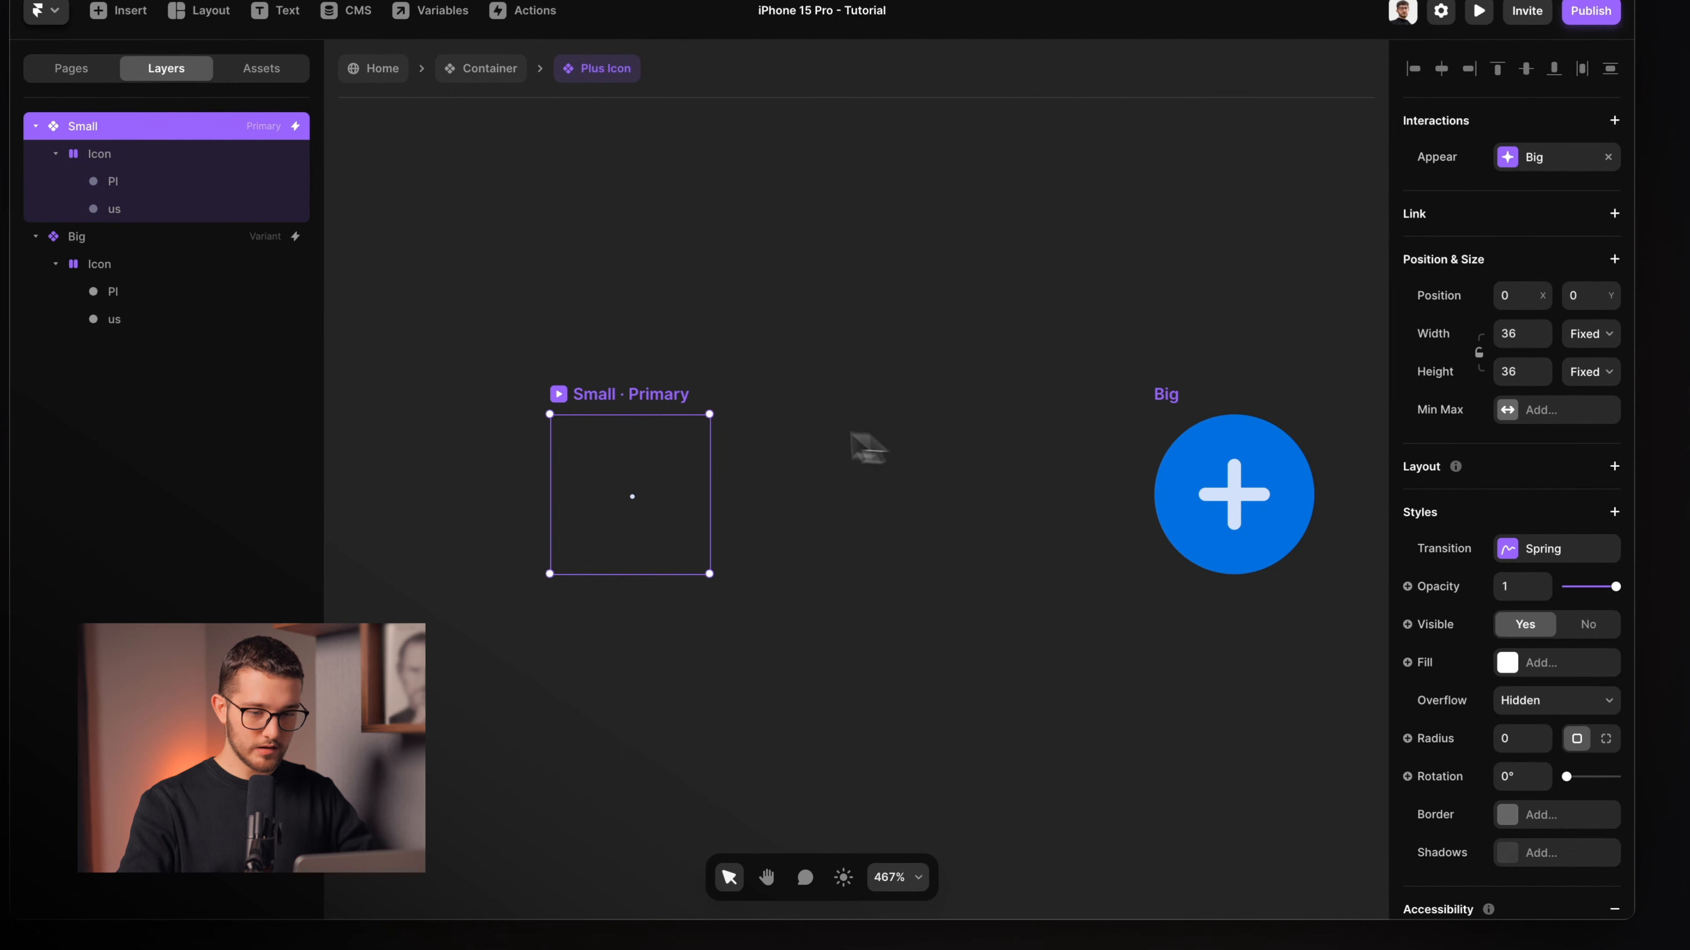
left_click(1536, 156)
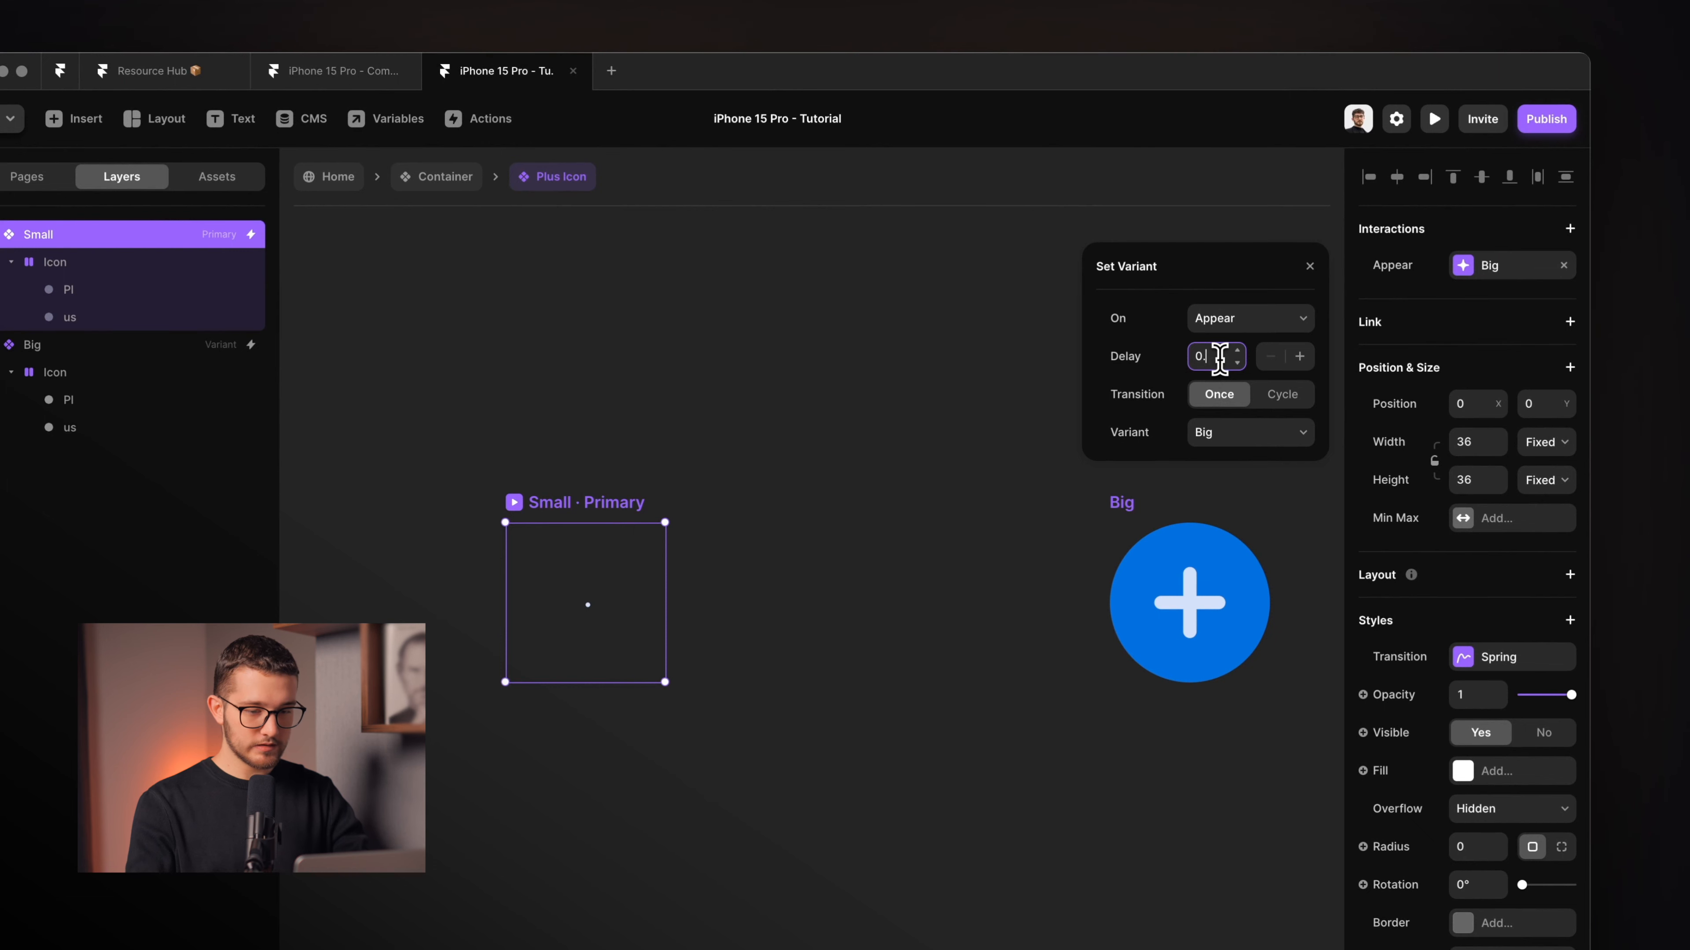
left_click(585, 421)
left_click(540, 500)
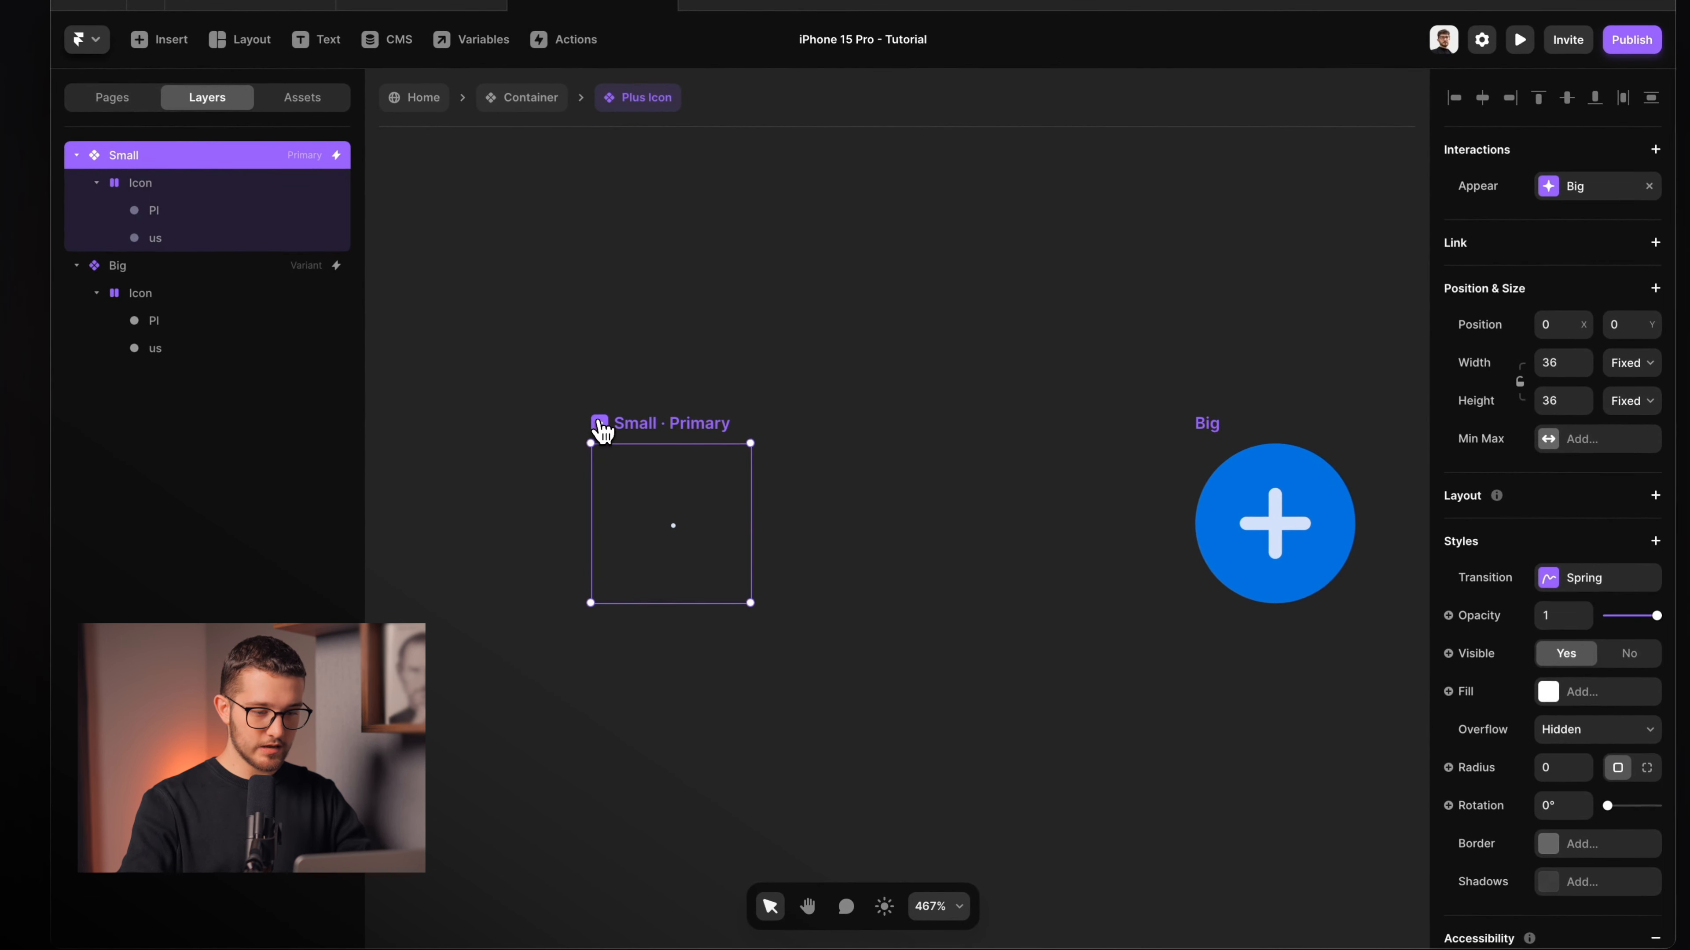
Preview and replay the dot-to-plus animation, then delete the Appear → Big interaction.
key("super+p")
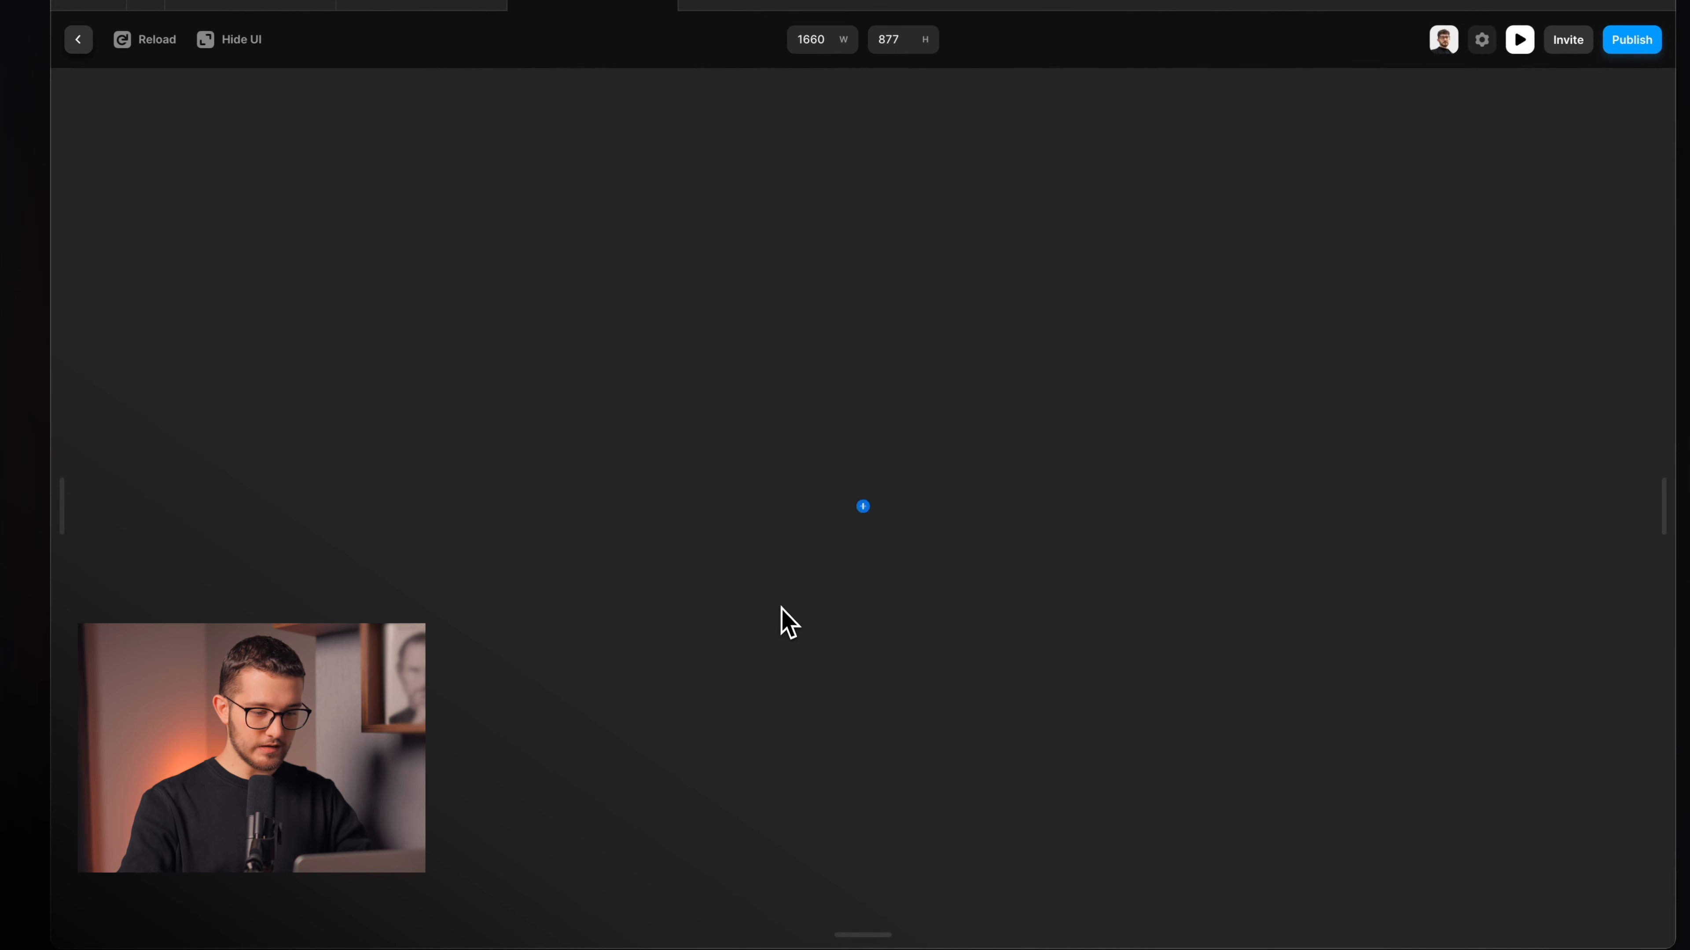
key("super+r")
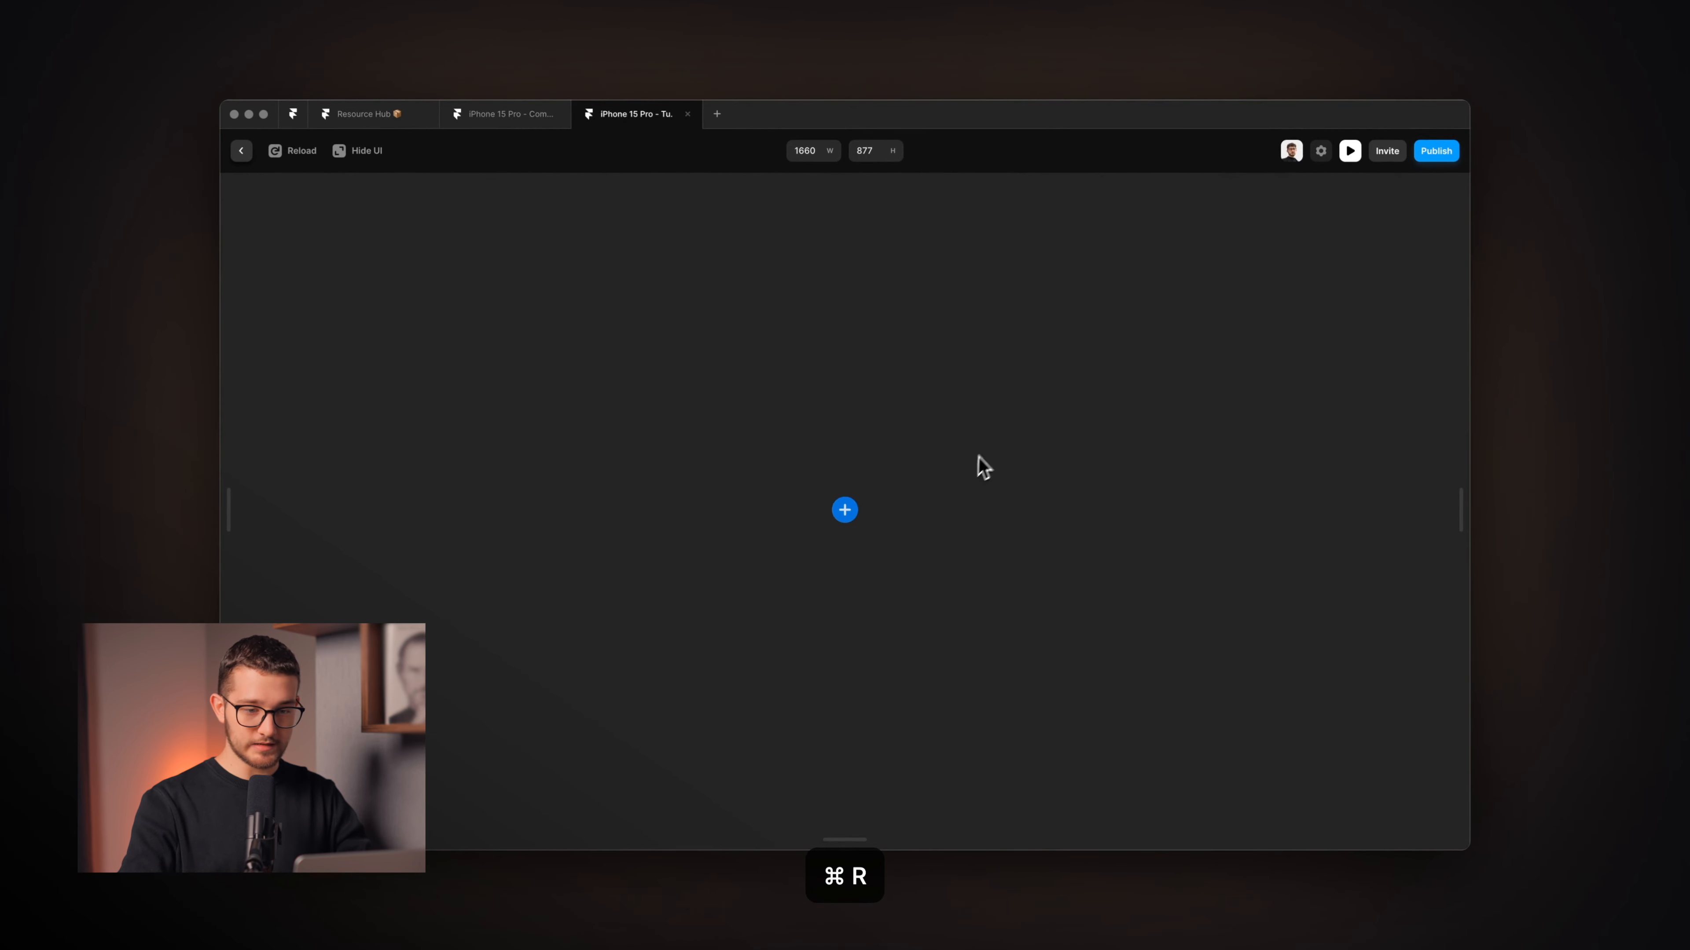
key("Escape")
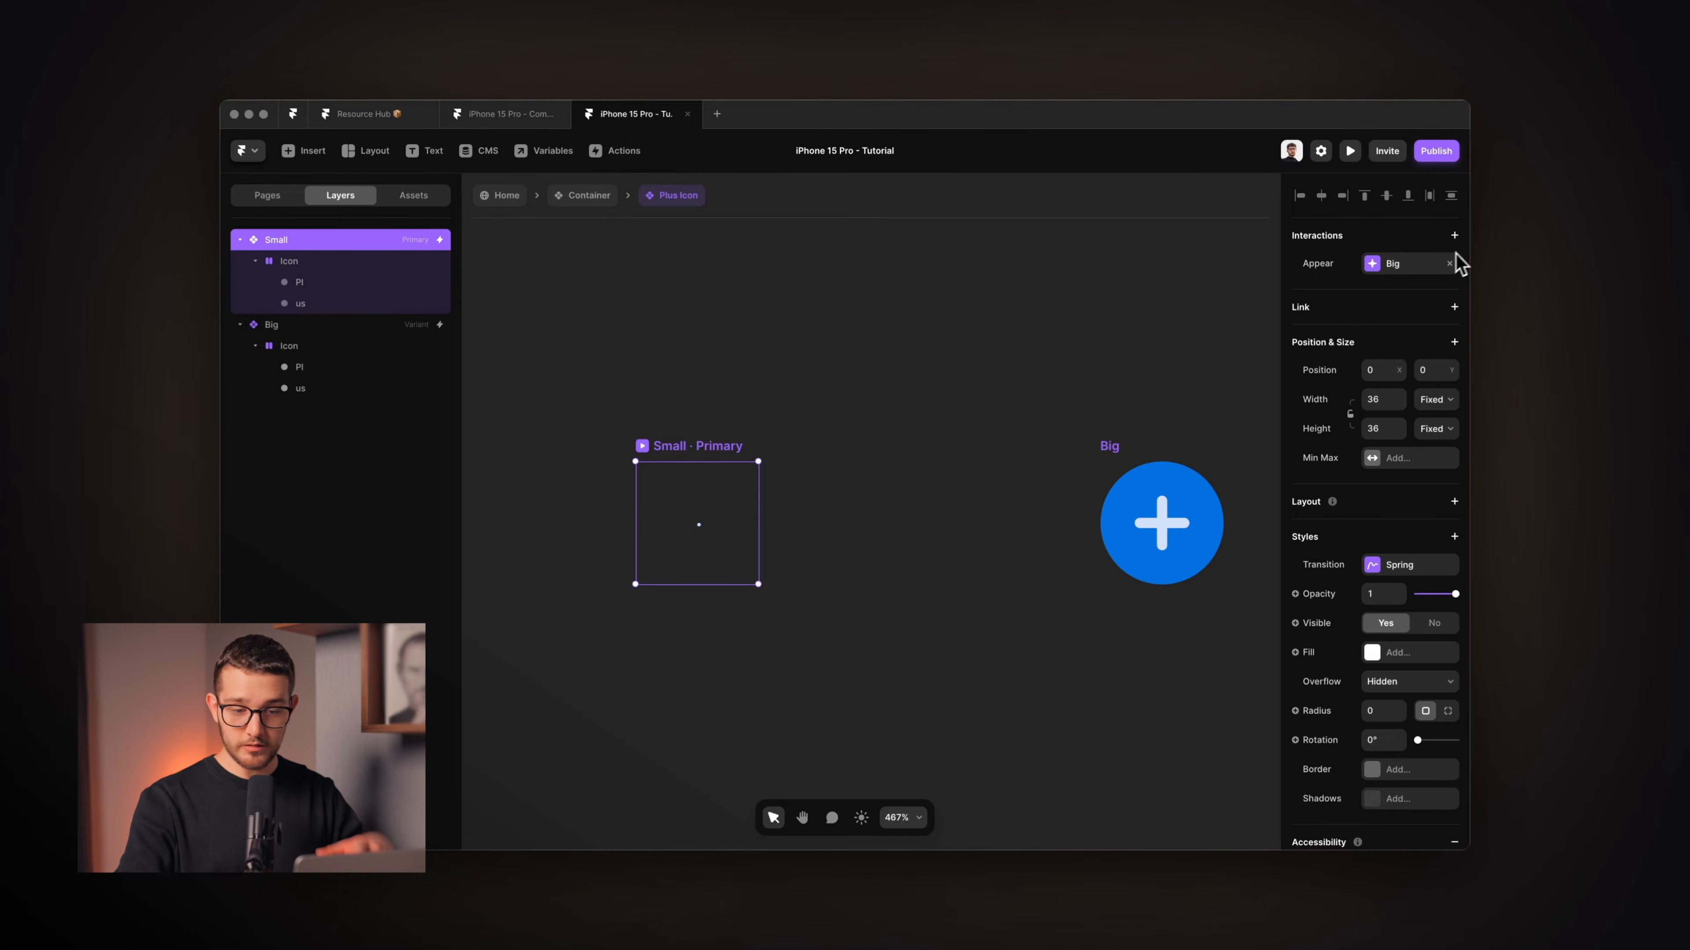
left_click(1449, 263)
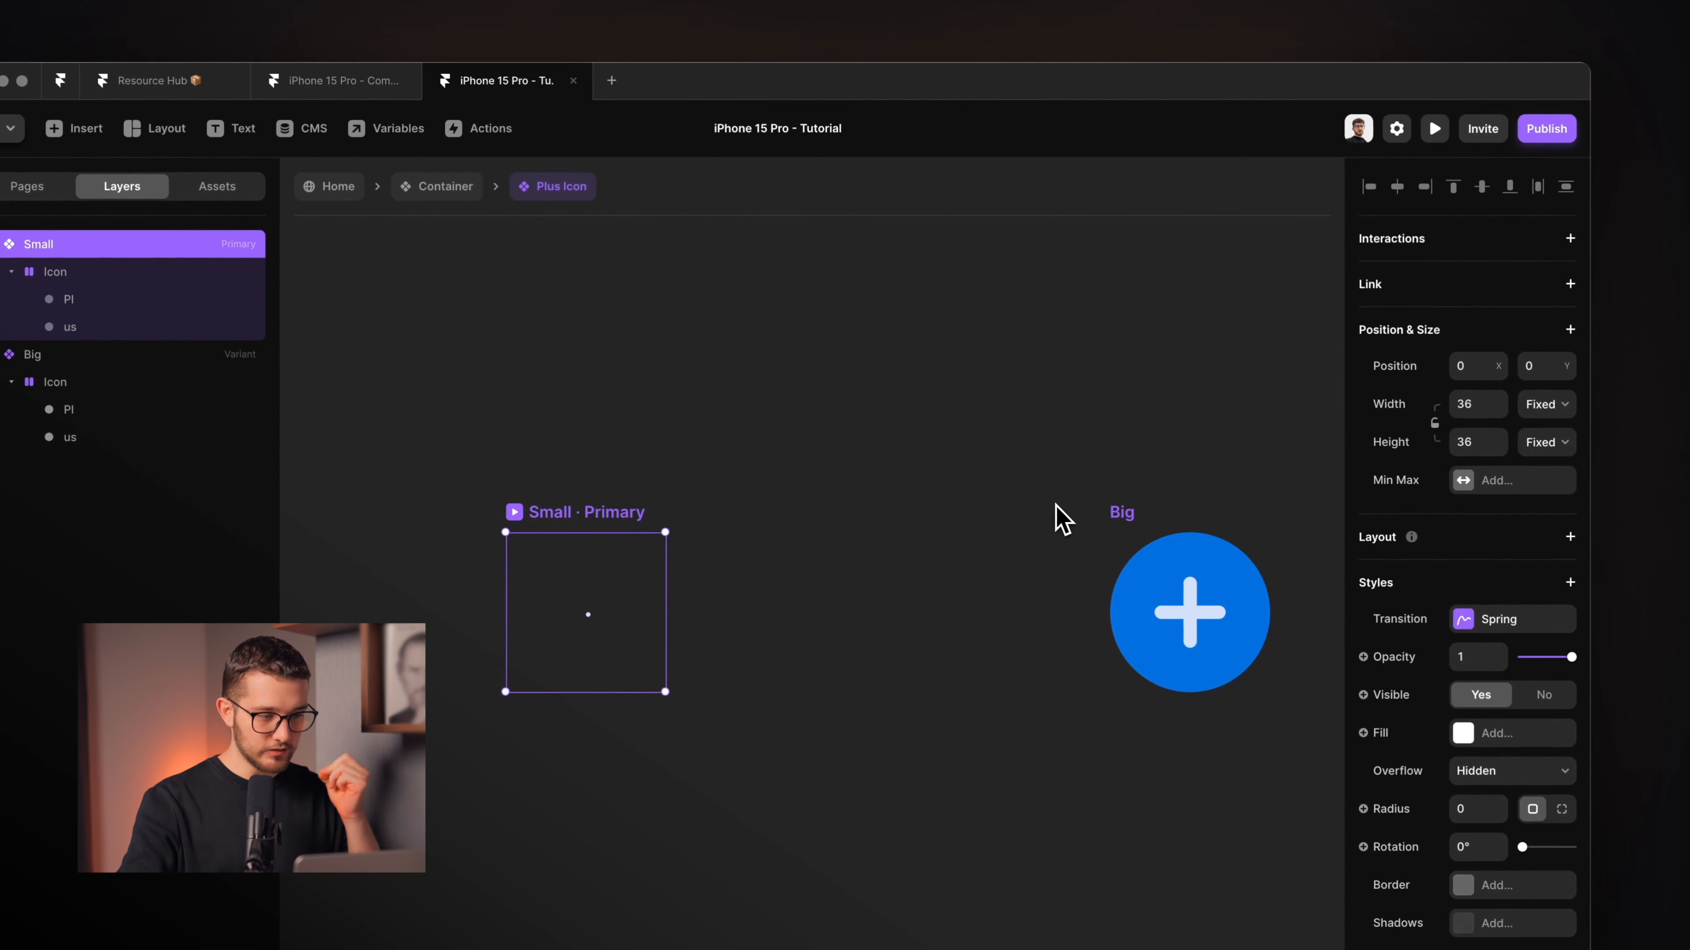
left_click(660, 469)
Add a new Plus Icon variant based on Big and name it Hover.
scroll(660, 468, "down", 5)
scroll(660, 469, "right", 3)
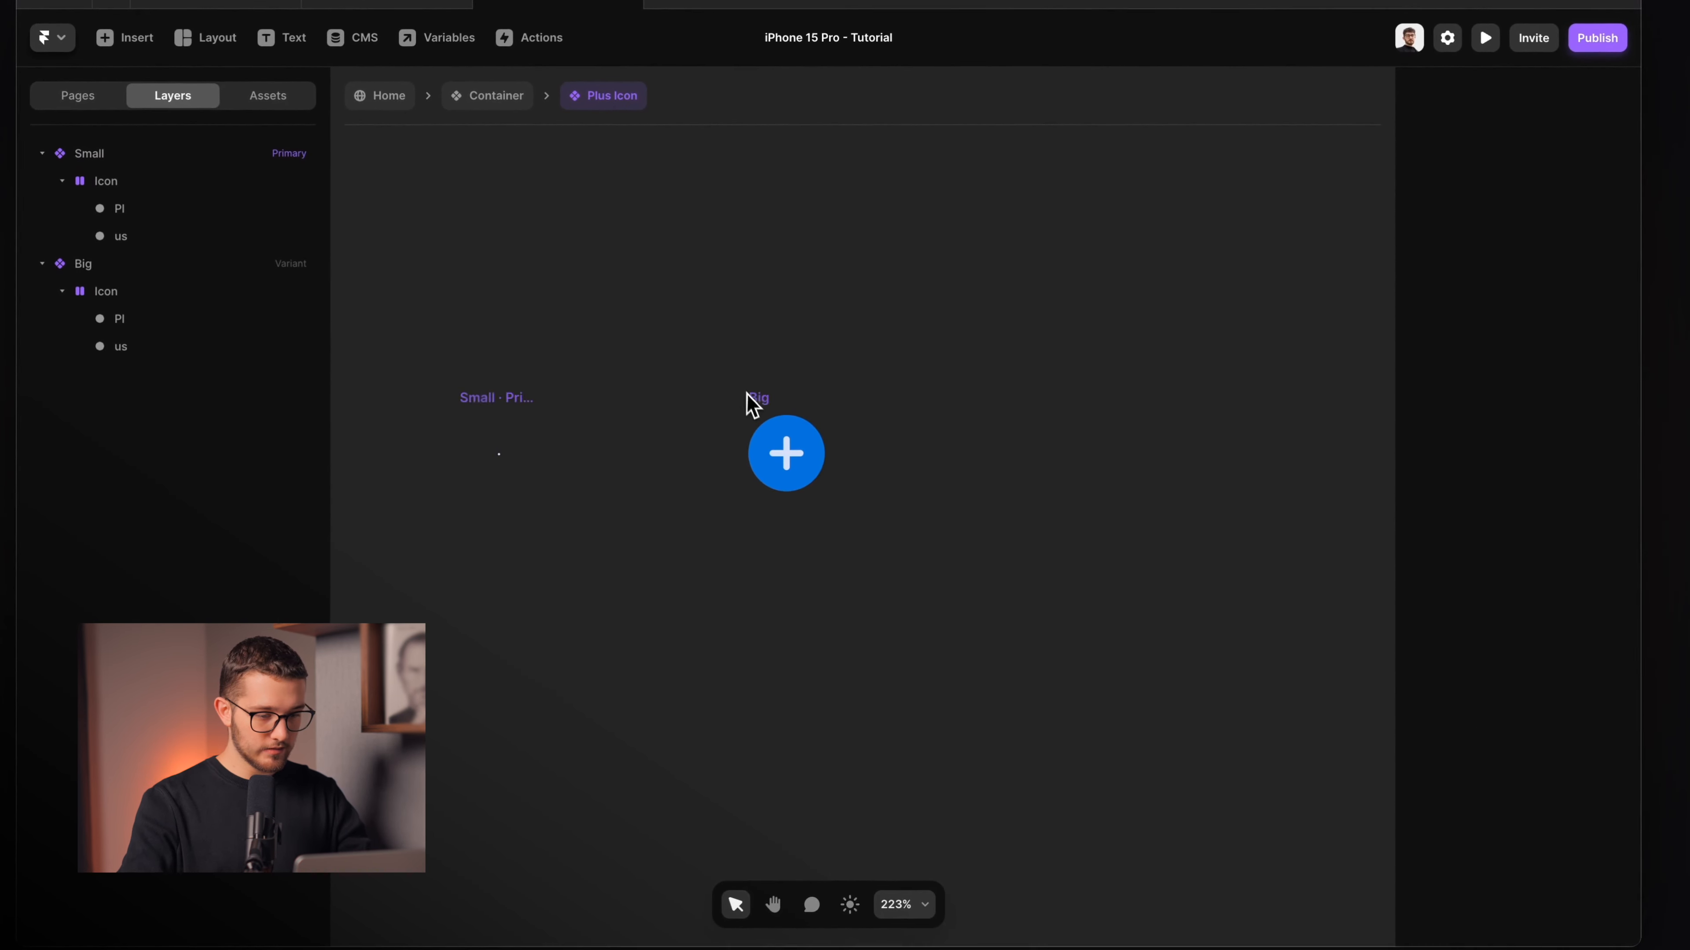
left_click(760, 407)
left_click(1073, 482)
key("super+r")
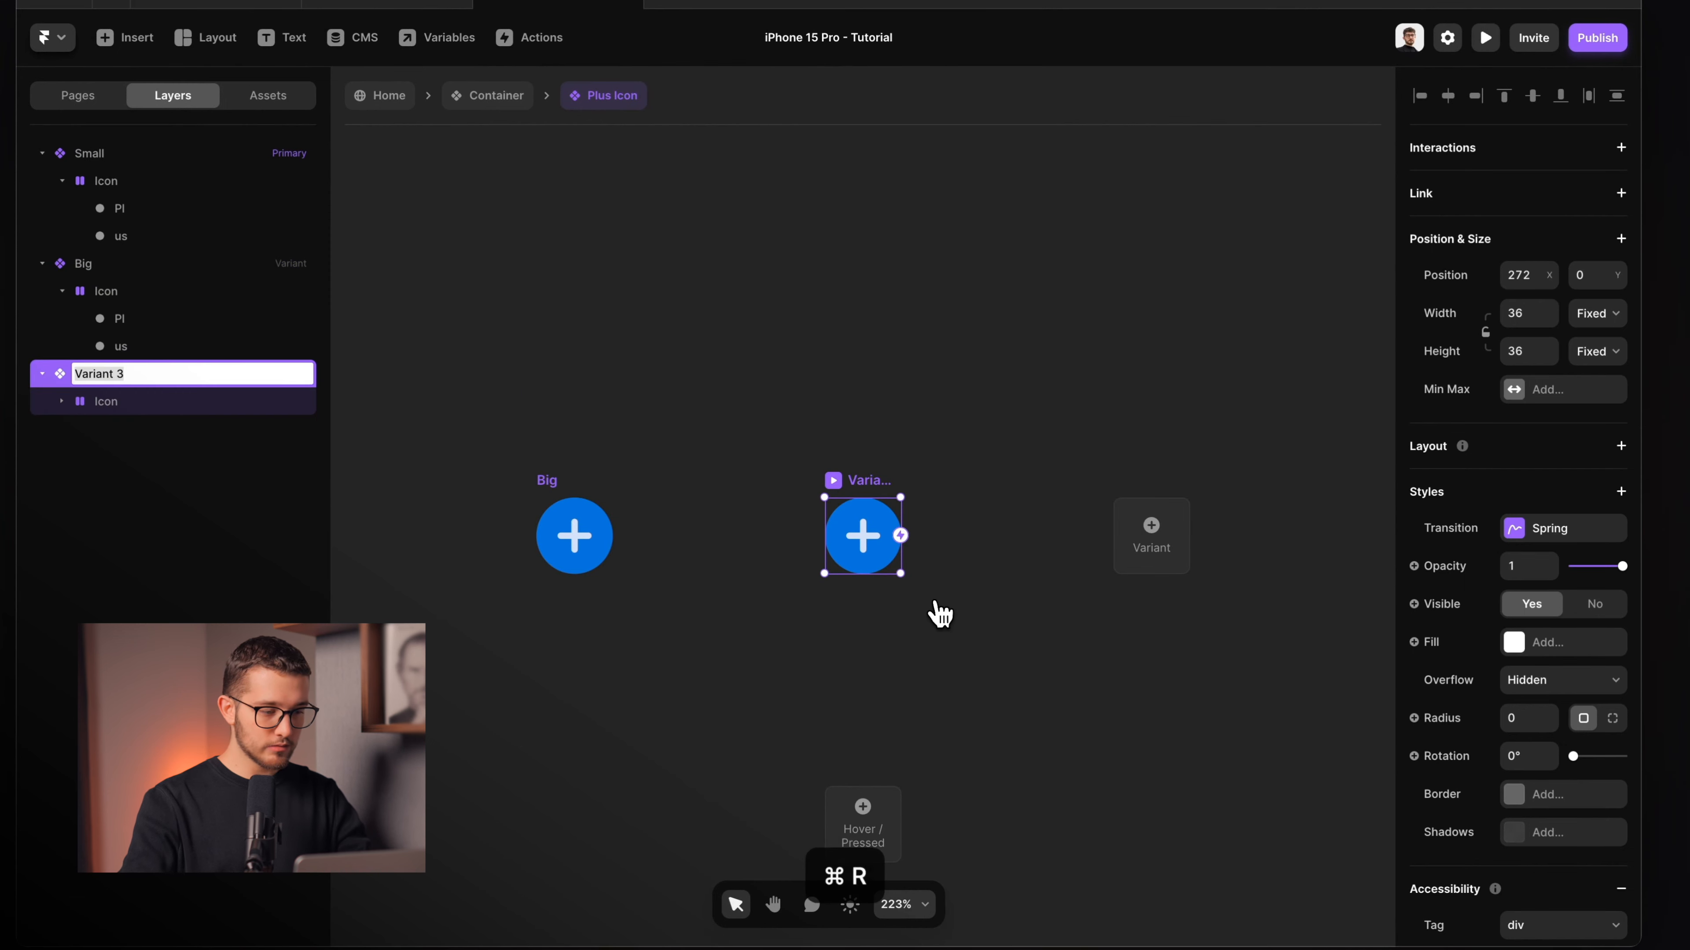
type("Hover")
key("Return")
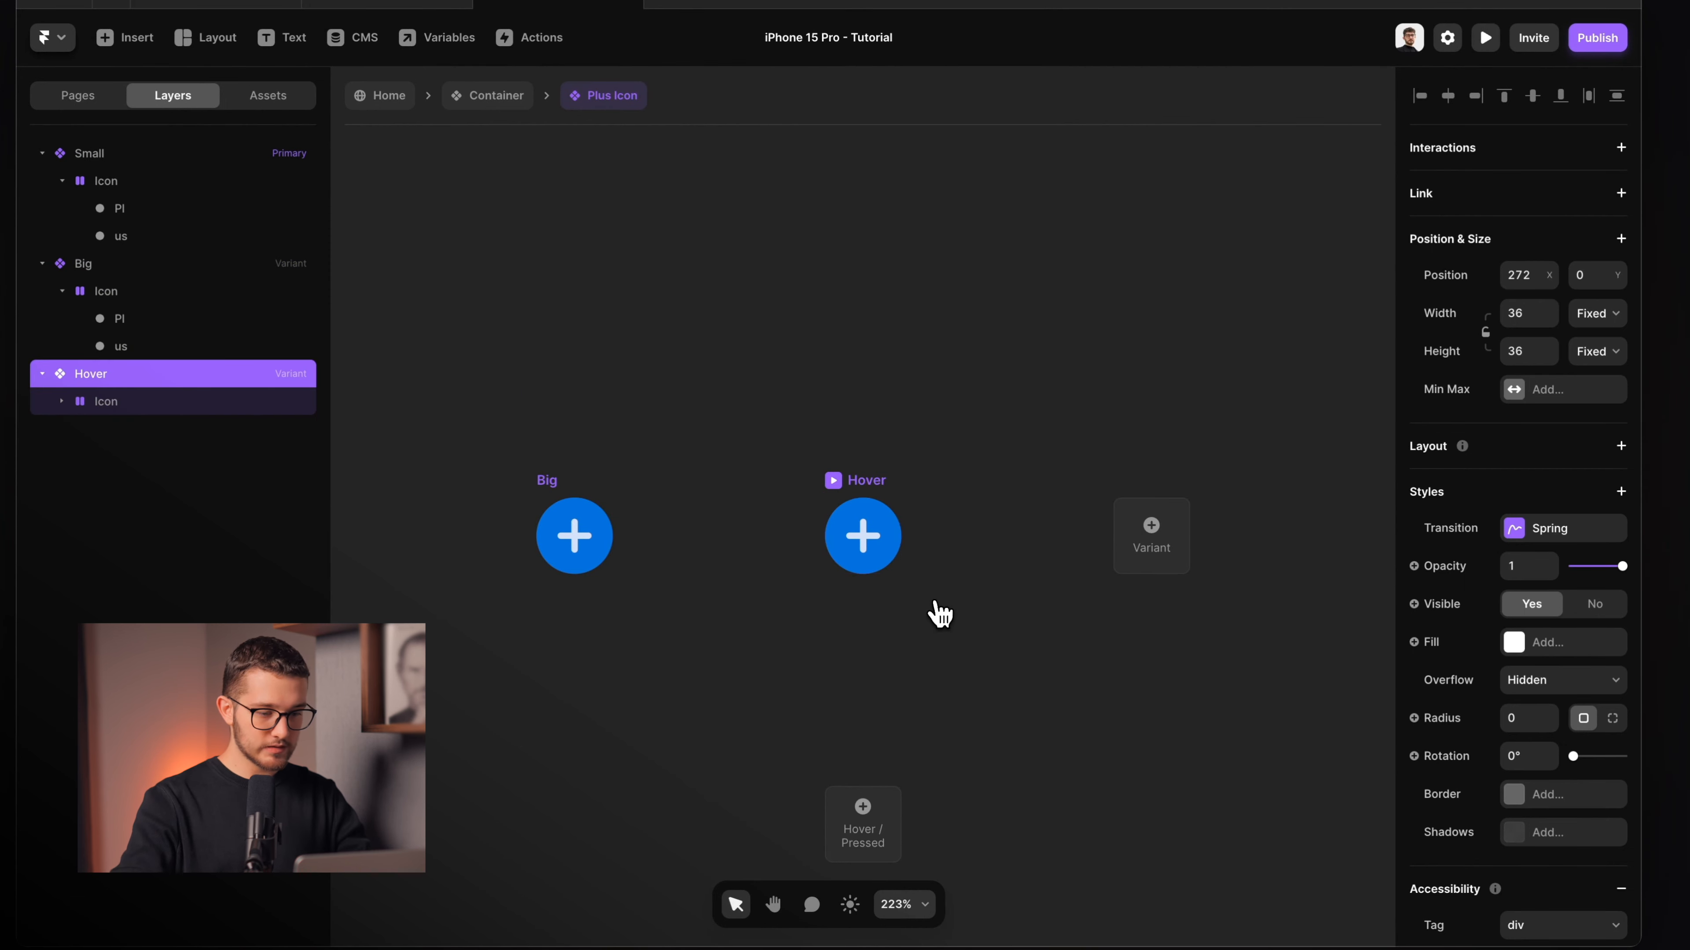
Make both plus bars in the Hover variant white (#FFFFFF).
scroll(858, 651, "up", 5)
left_click(882, 399, "super")
scroll(882, 399, "up", 4)
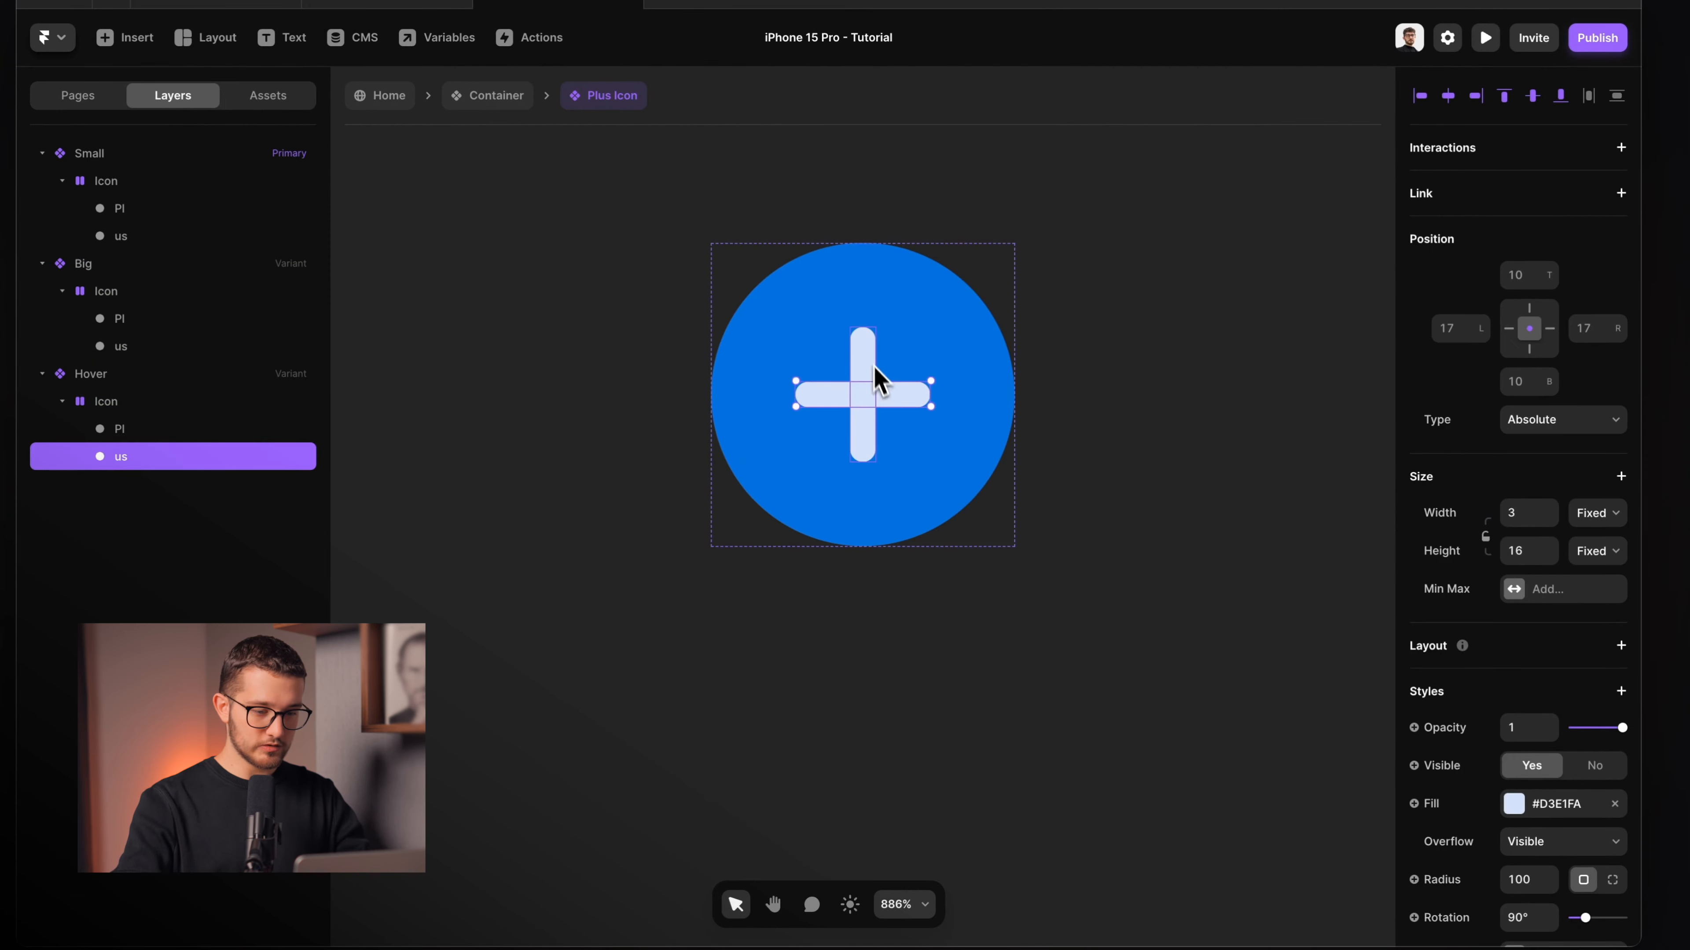
left_click(870, 346, "shift")
left_click(1516, 758)
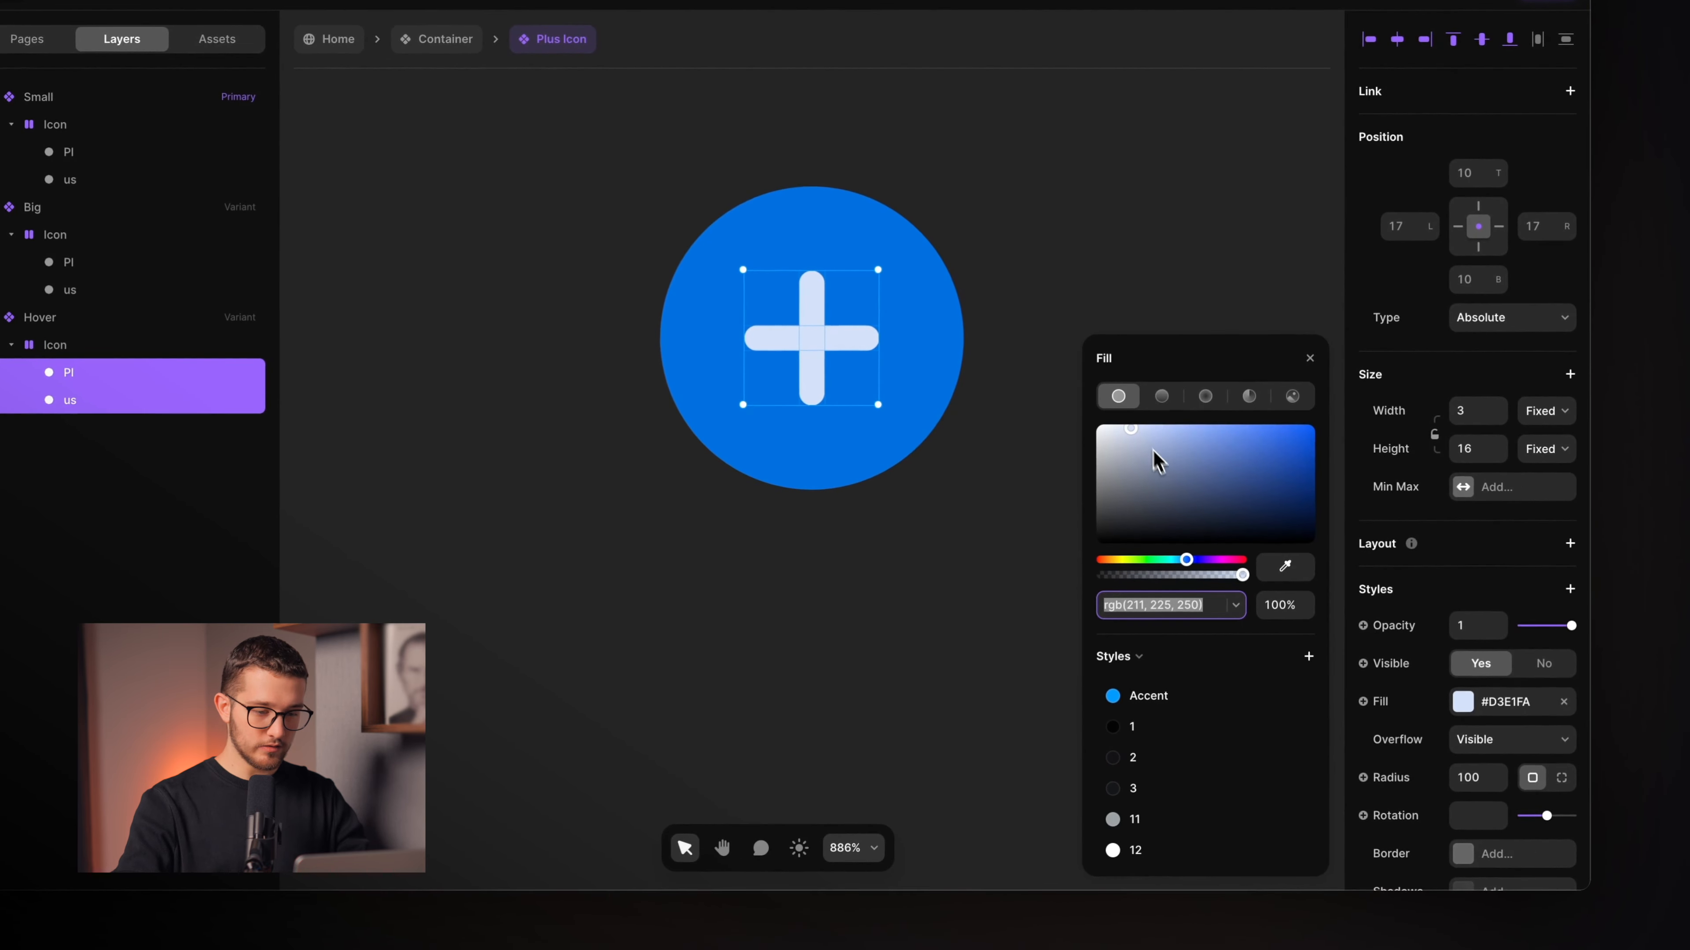
left_click_drag(1208, 511, 956, 370)
left_click(1114, 275)
scroll(1112, 275, "down", 5)
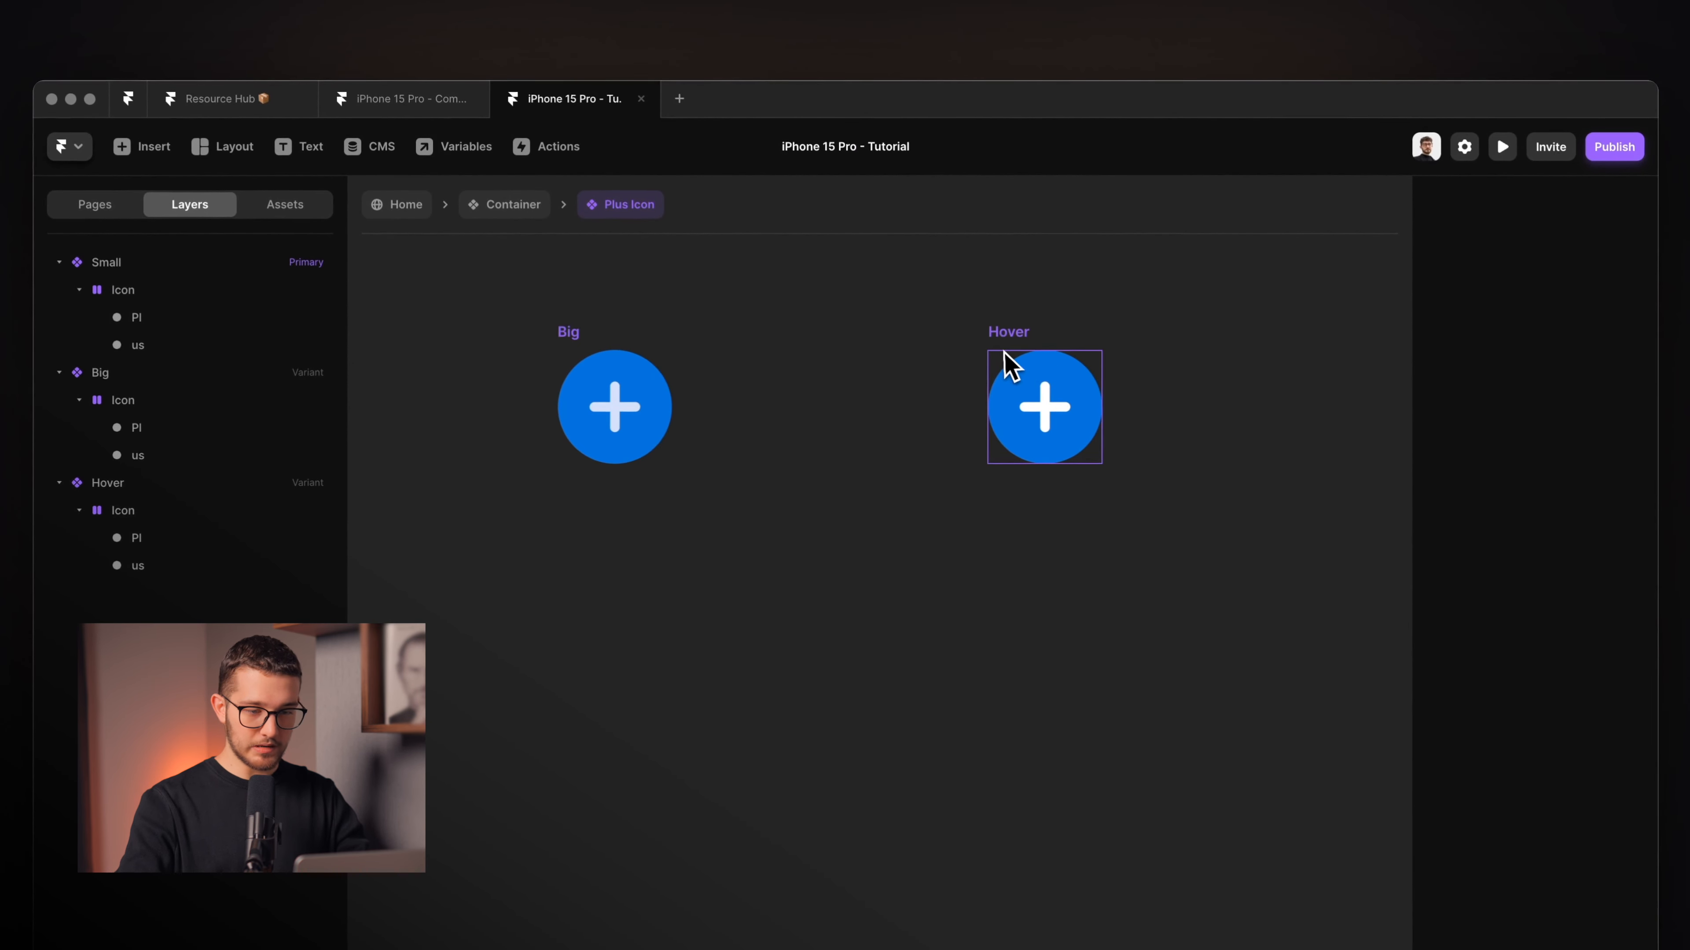
left_click(983, 259)
scroll(1016, 340, "left", 4)
scroll(1016, 339, "down", 3)
scroll(1016, 339, "up", 2)
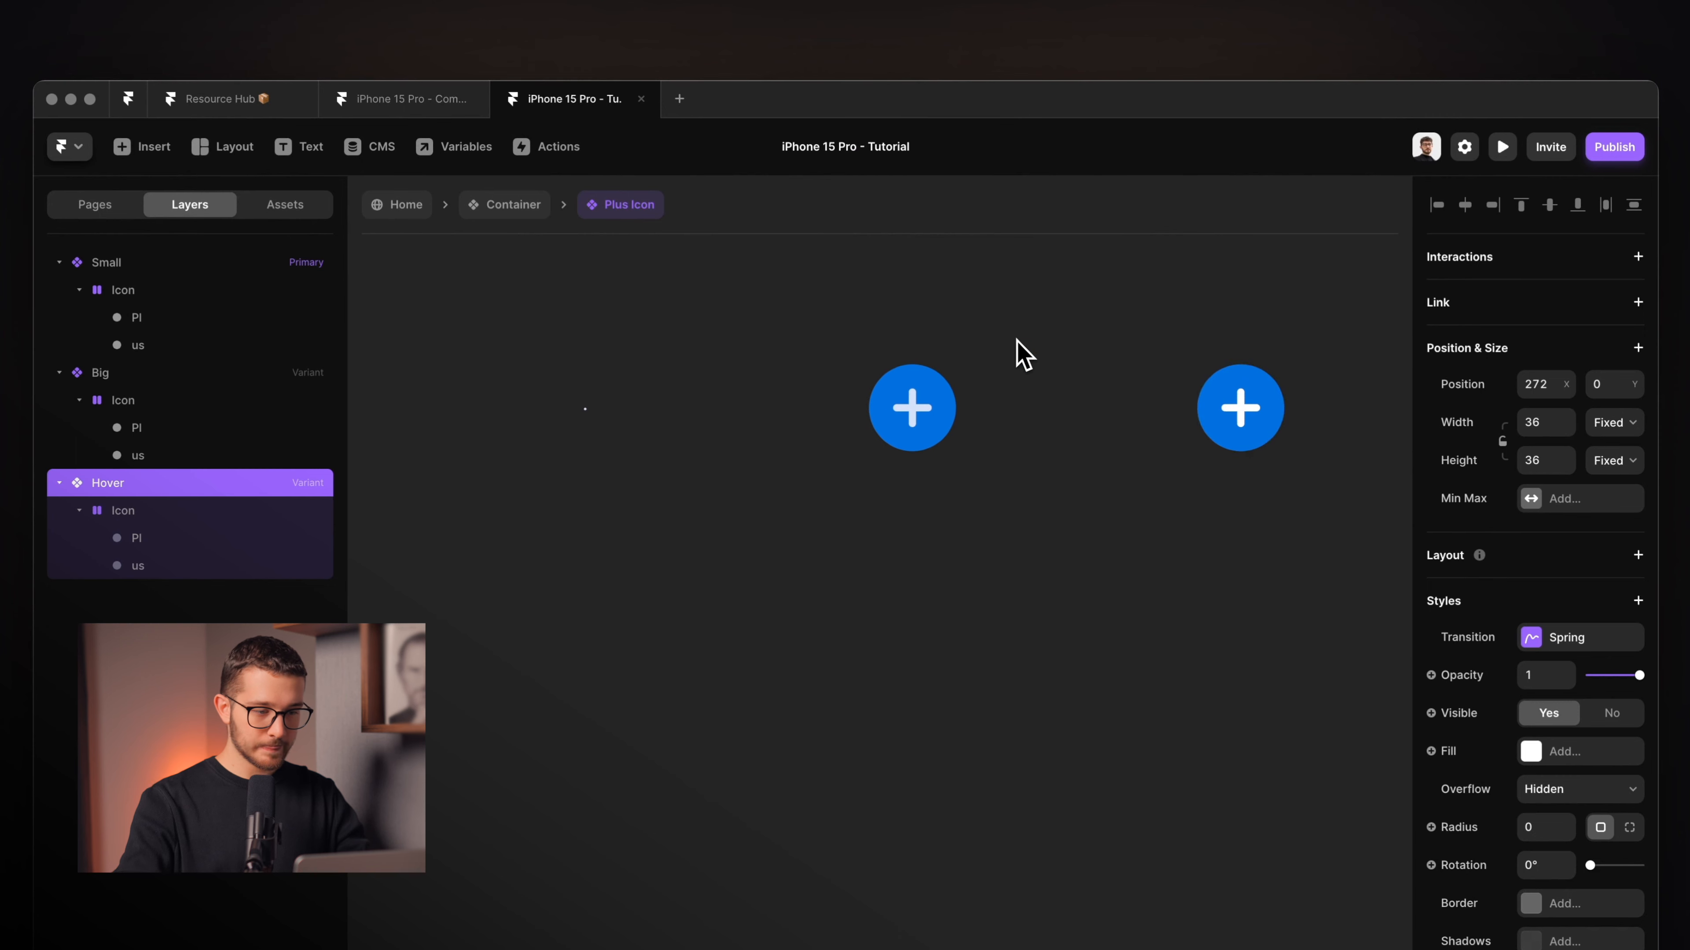
Back in the Container, preview the Plus Icon as Big, then return it to Small.
left_click(532, 228)
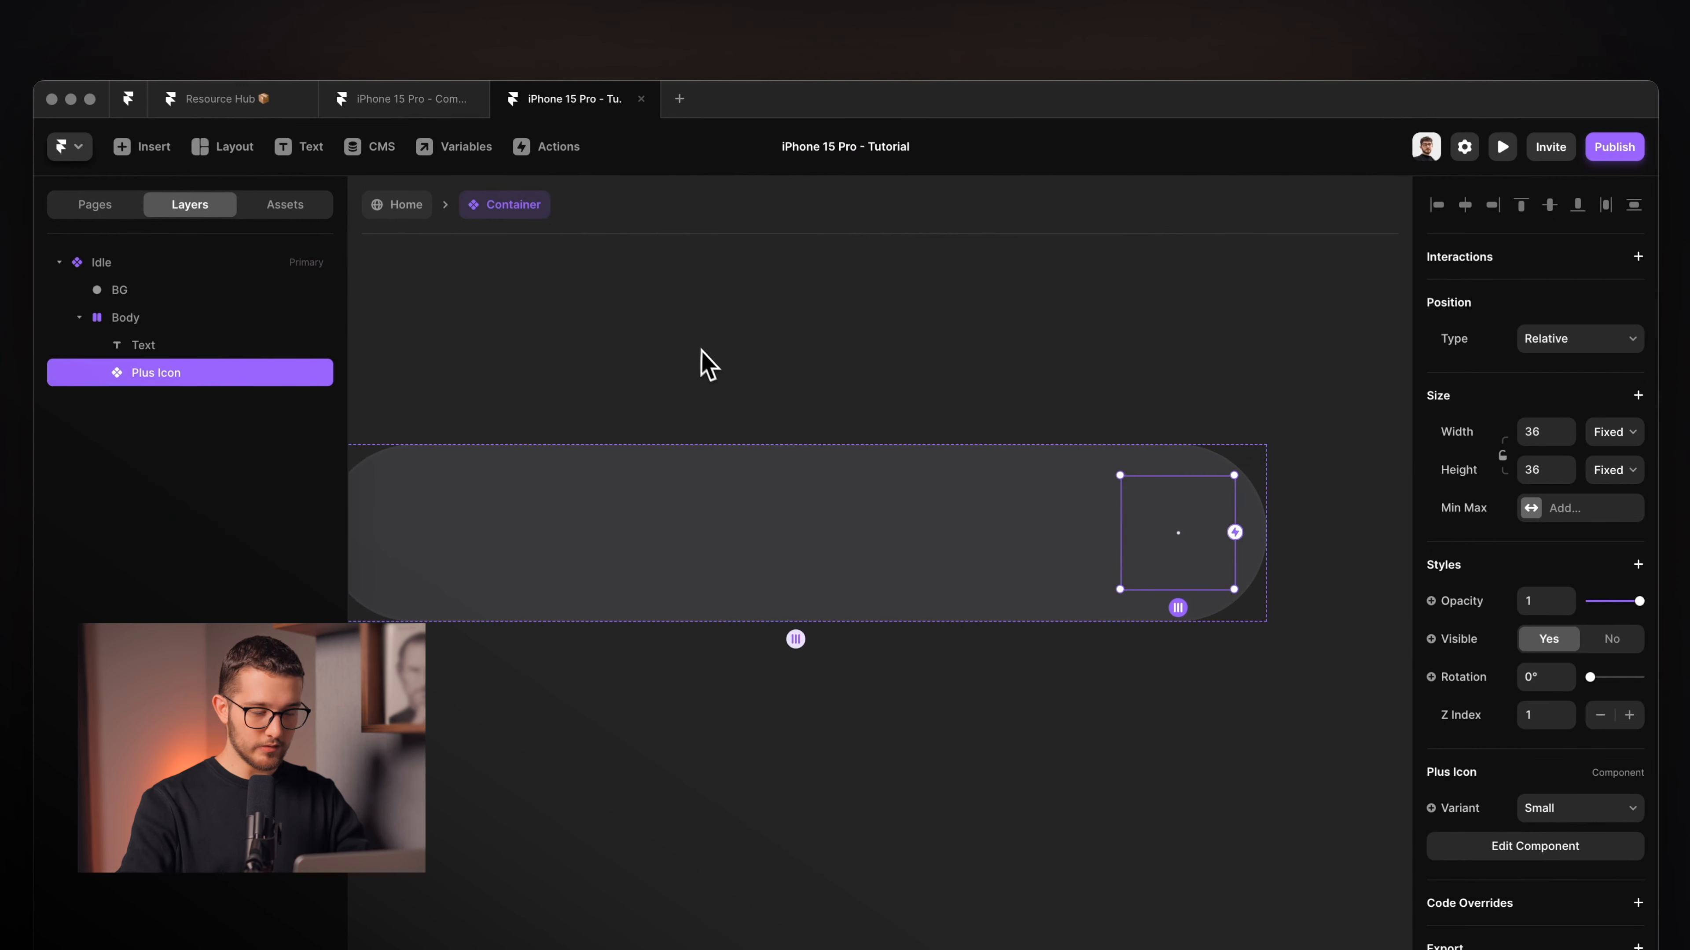
scroll(702, 365, "down", 3)
scroll(716, 366, "up", 3)
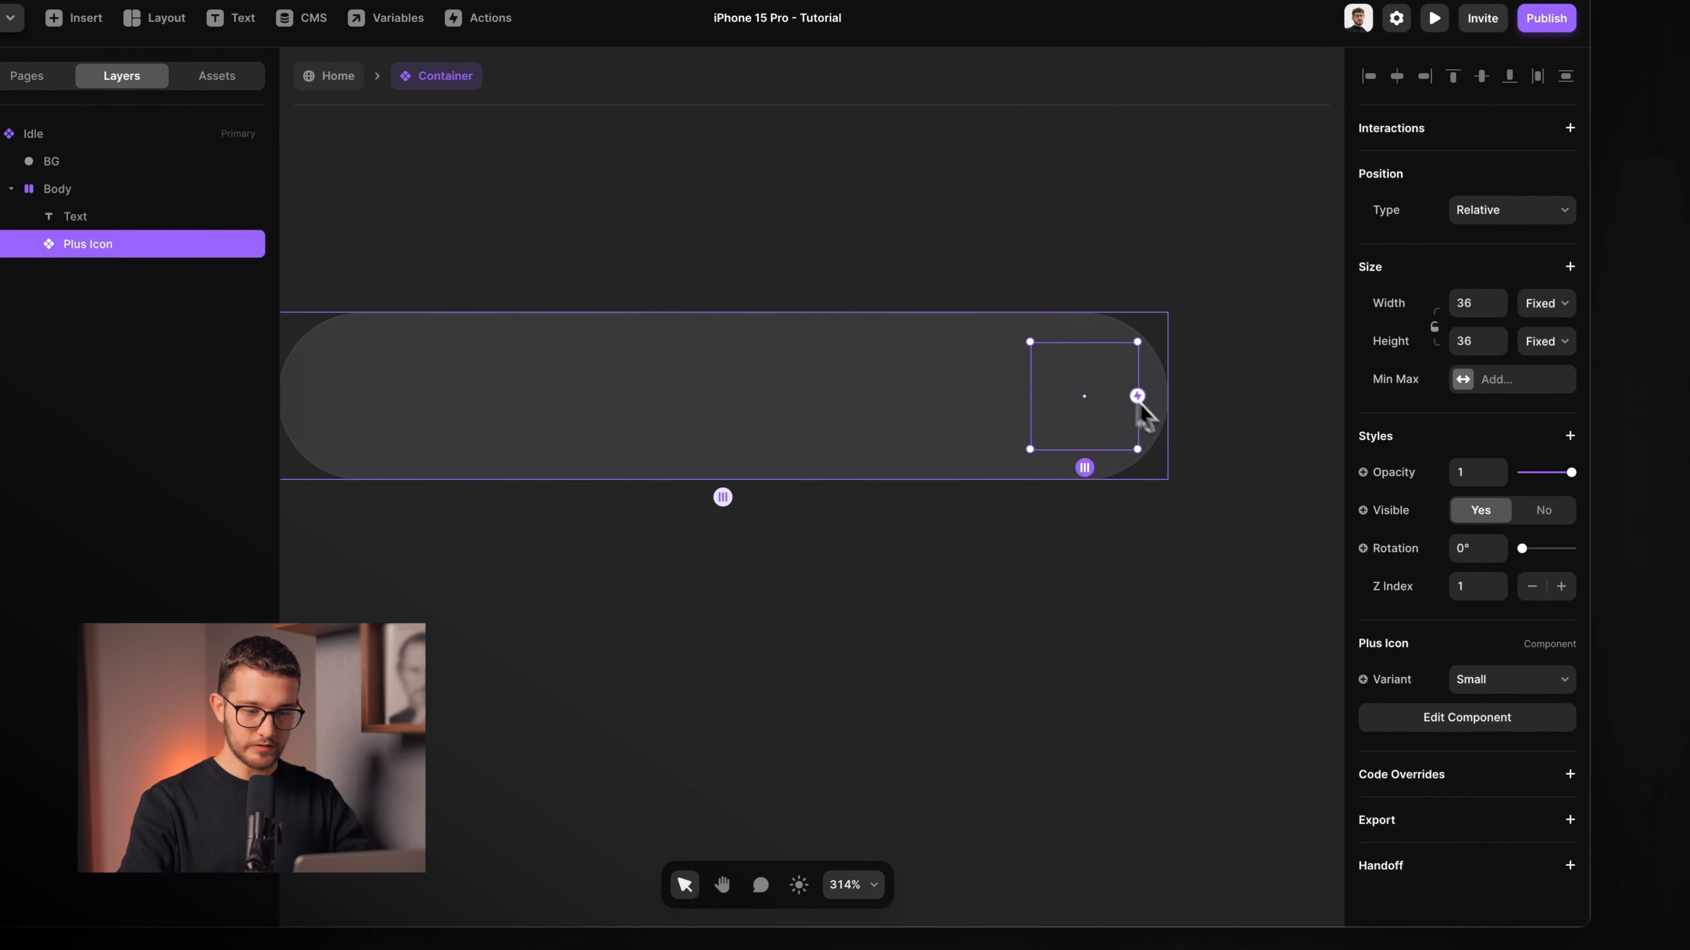
left_click(1464, 680)
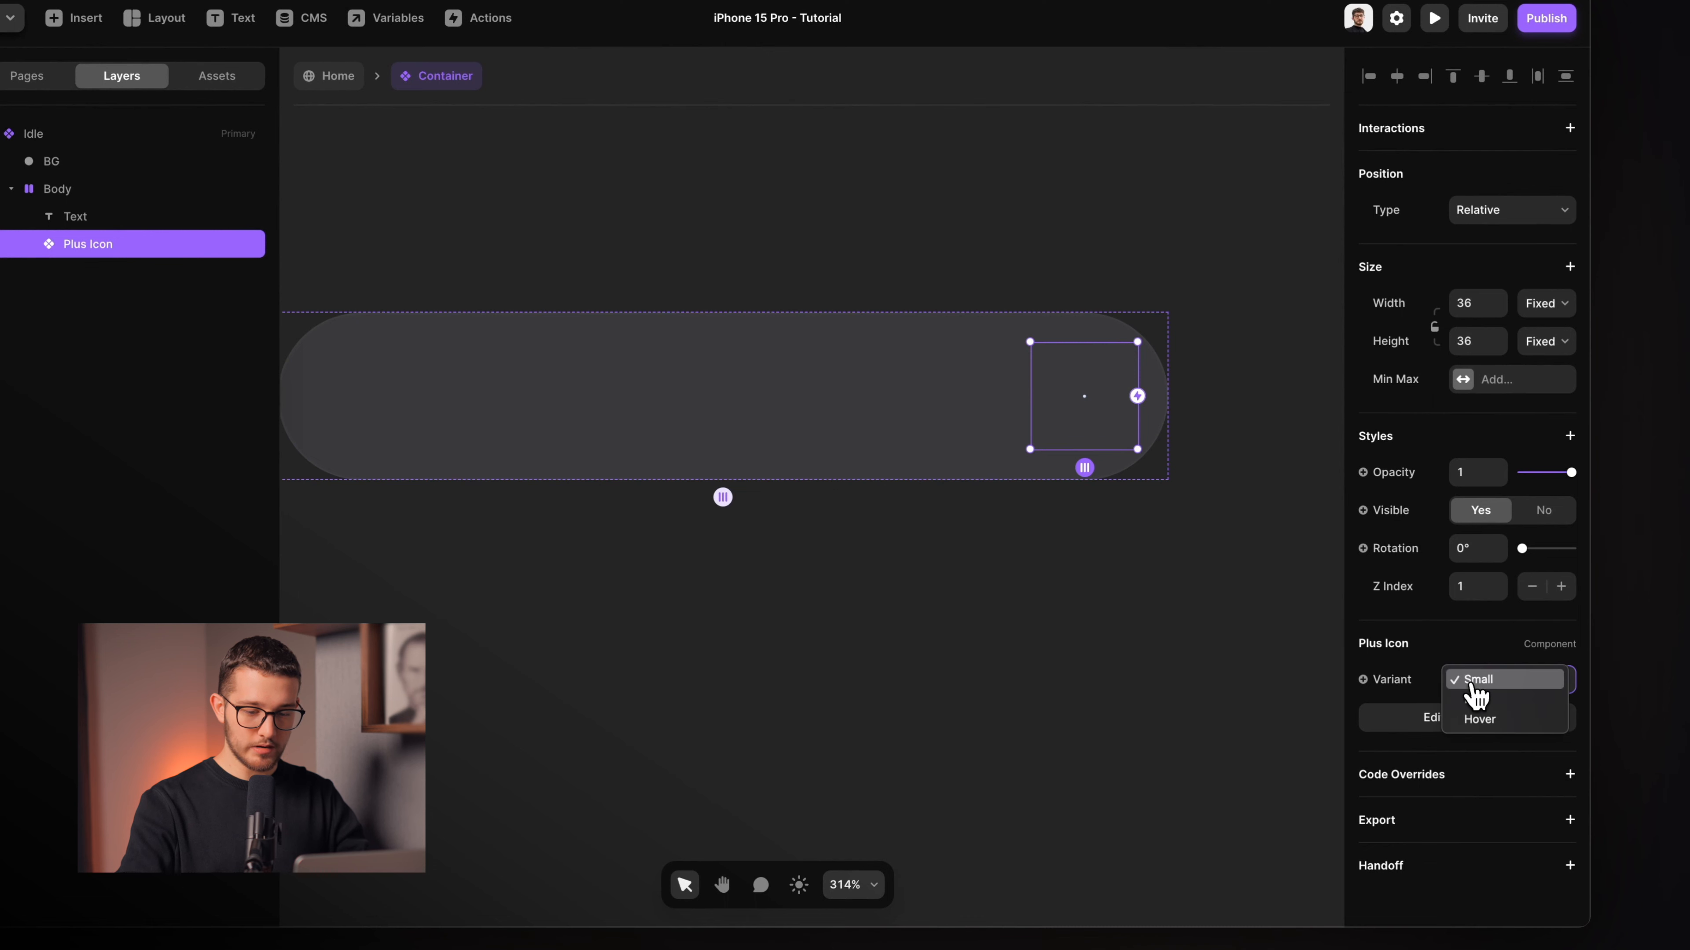
left_click(1480, 702)
left_click(1500, 685)
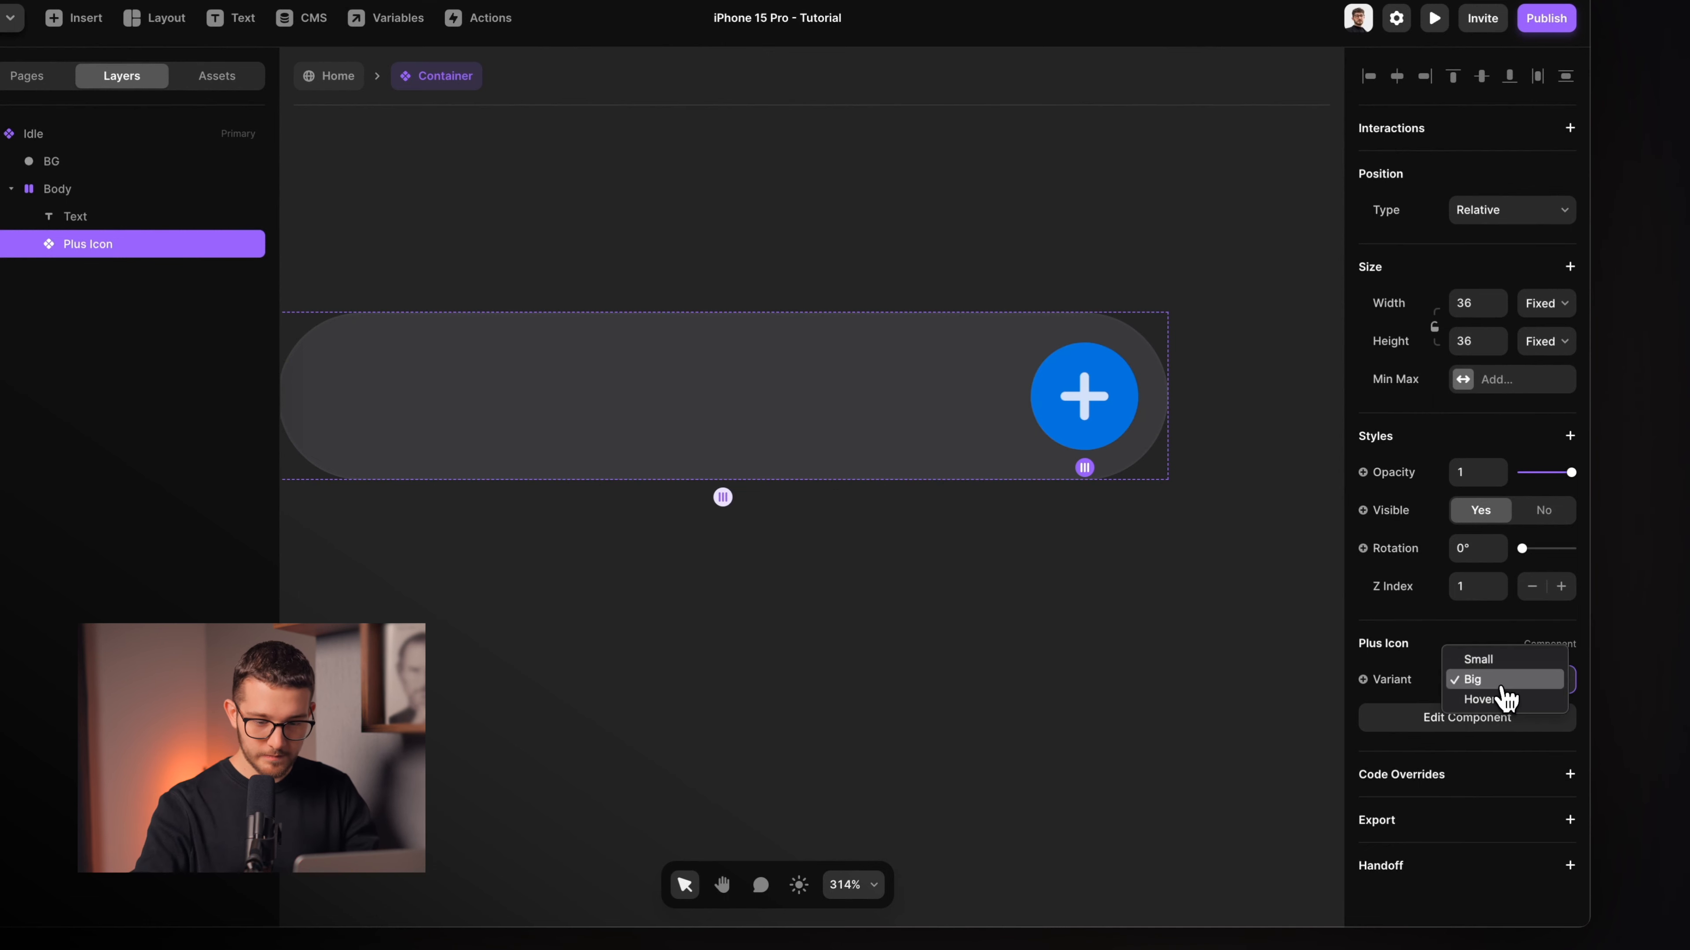
left_click(1505, 658)
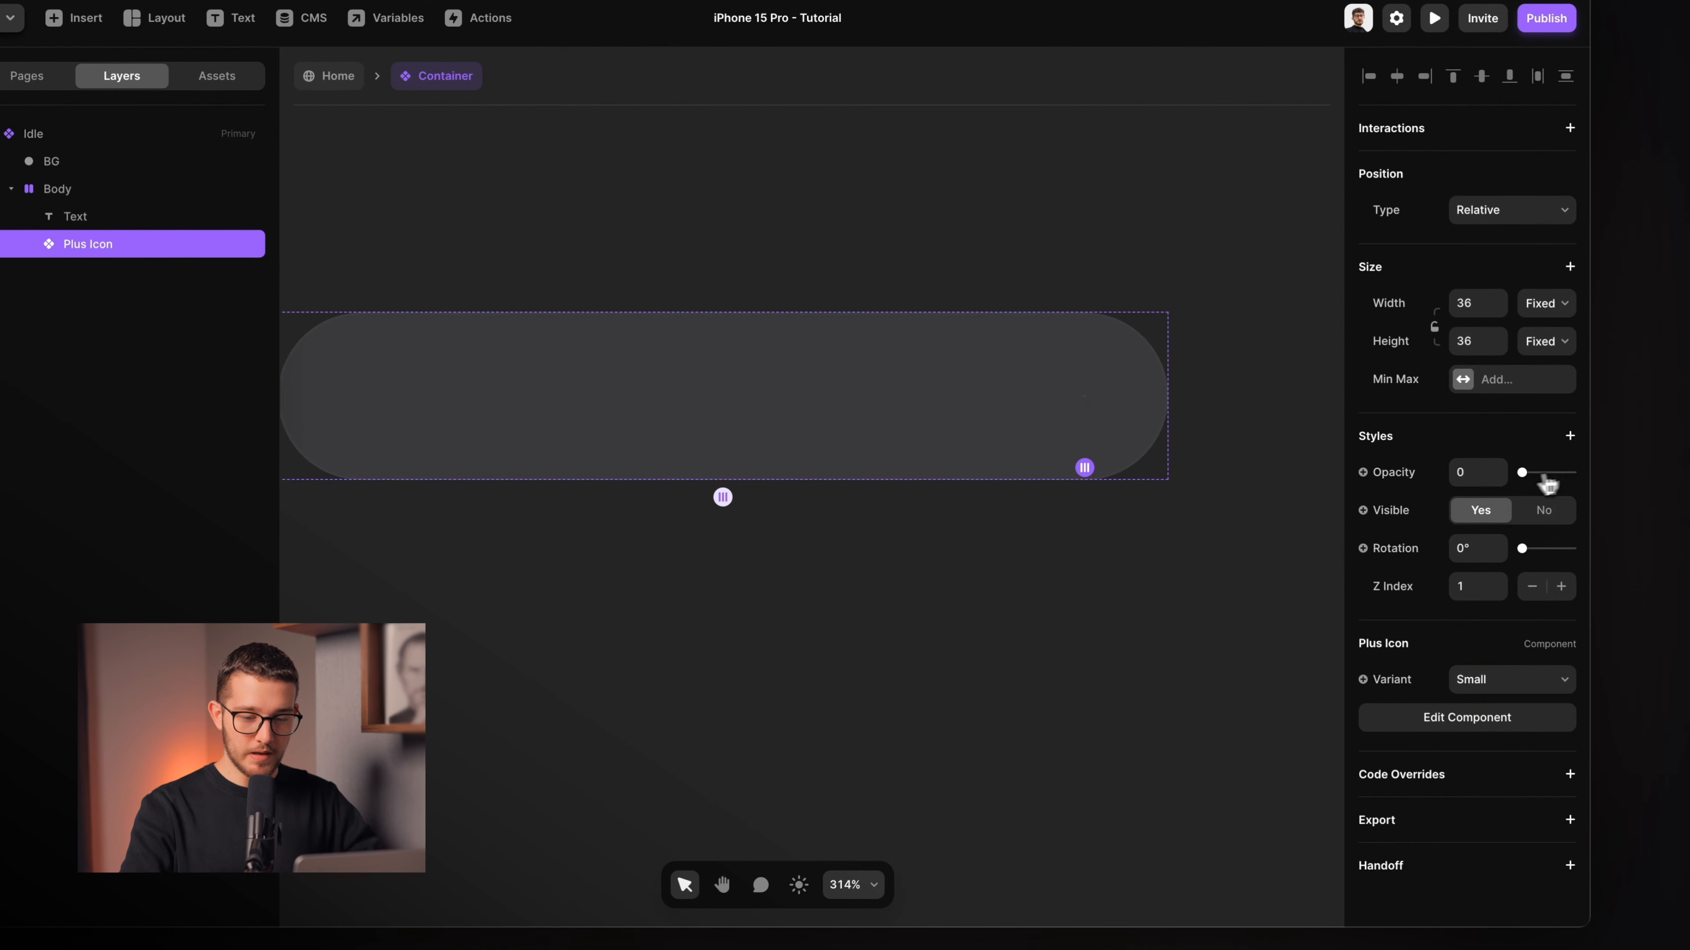
Give the Body stack a fixed width of 56.
left_click(964, 409)
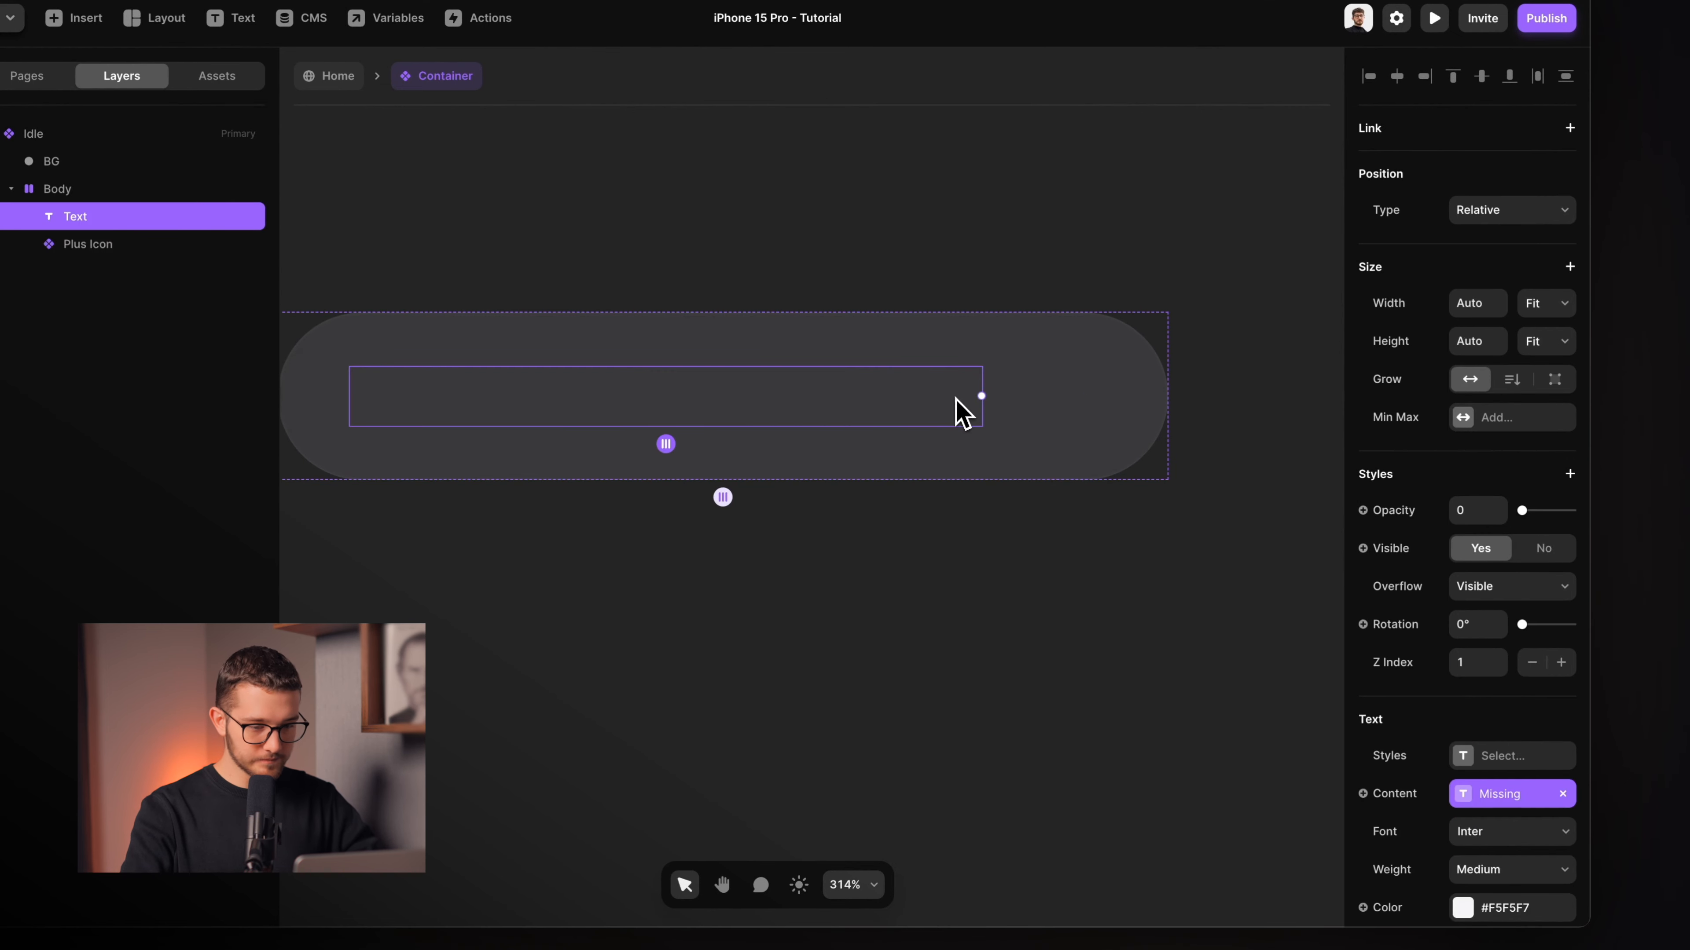
left_click(1018, 366)
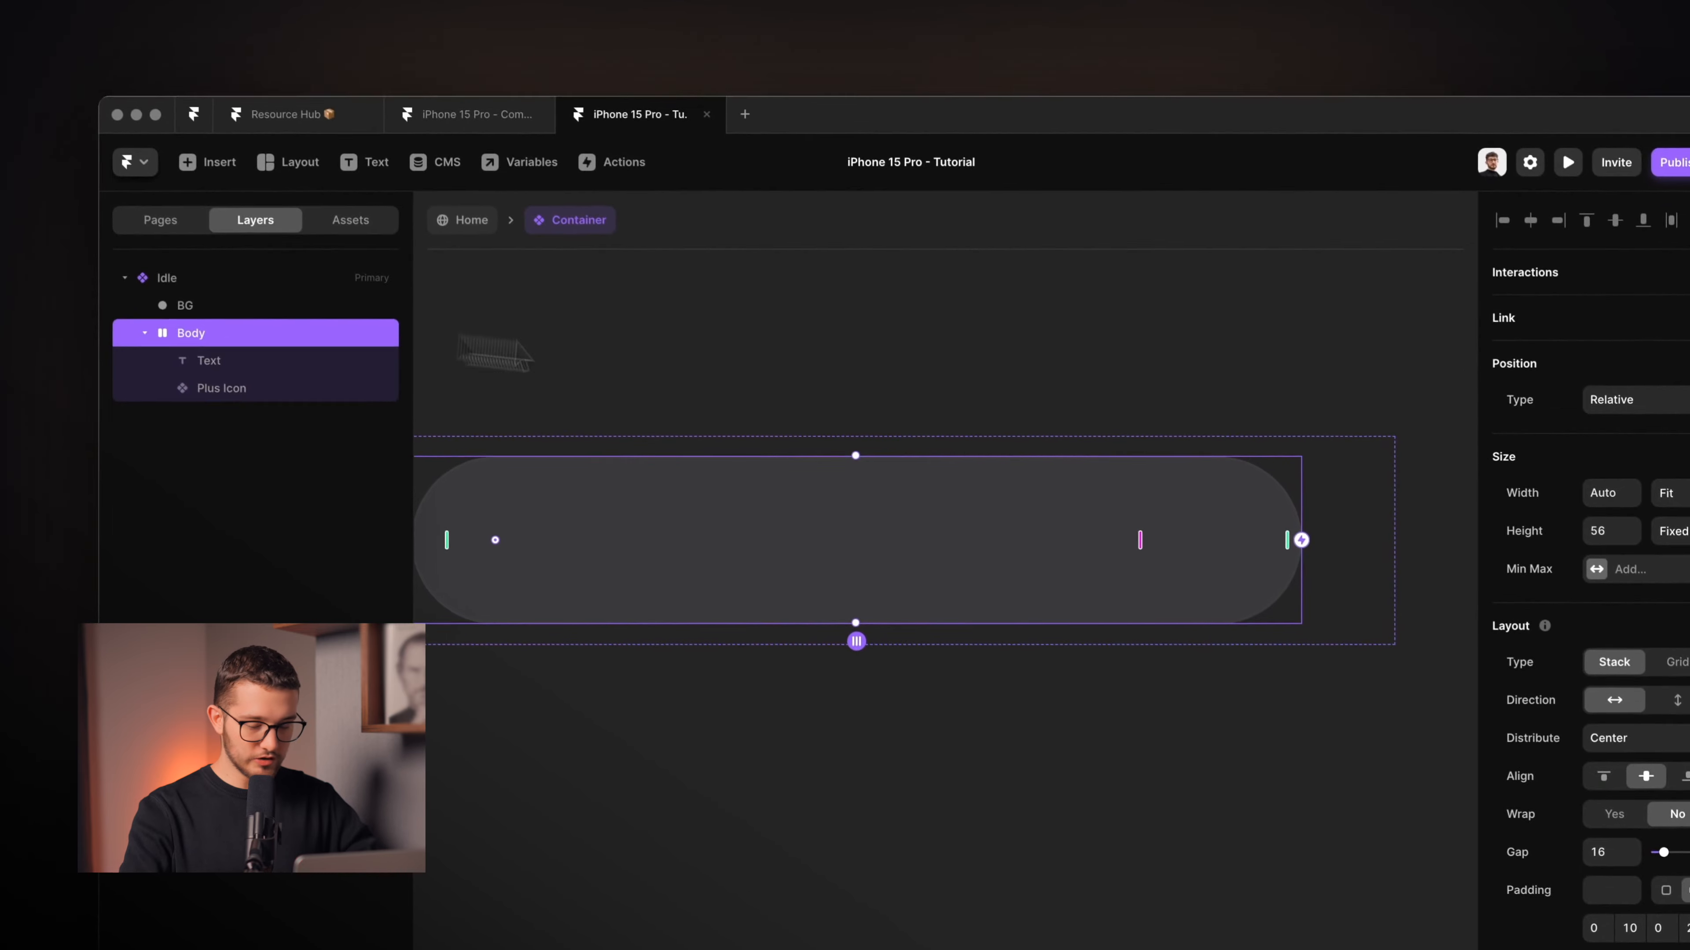
left_click(1677, 482)
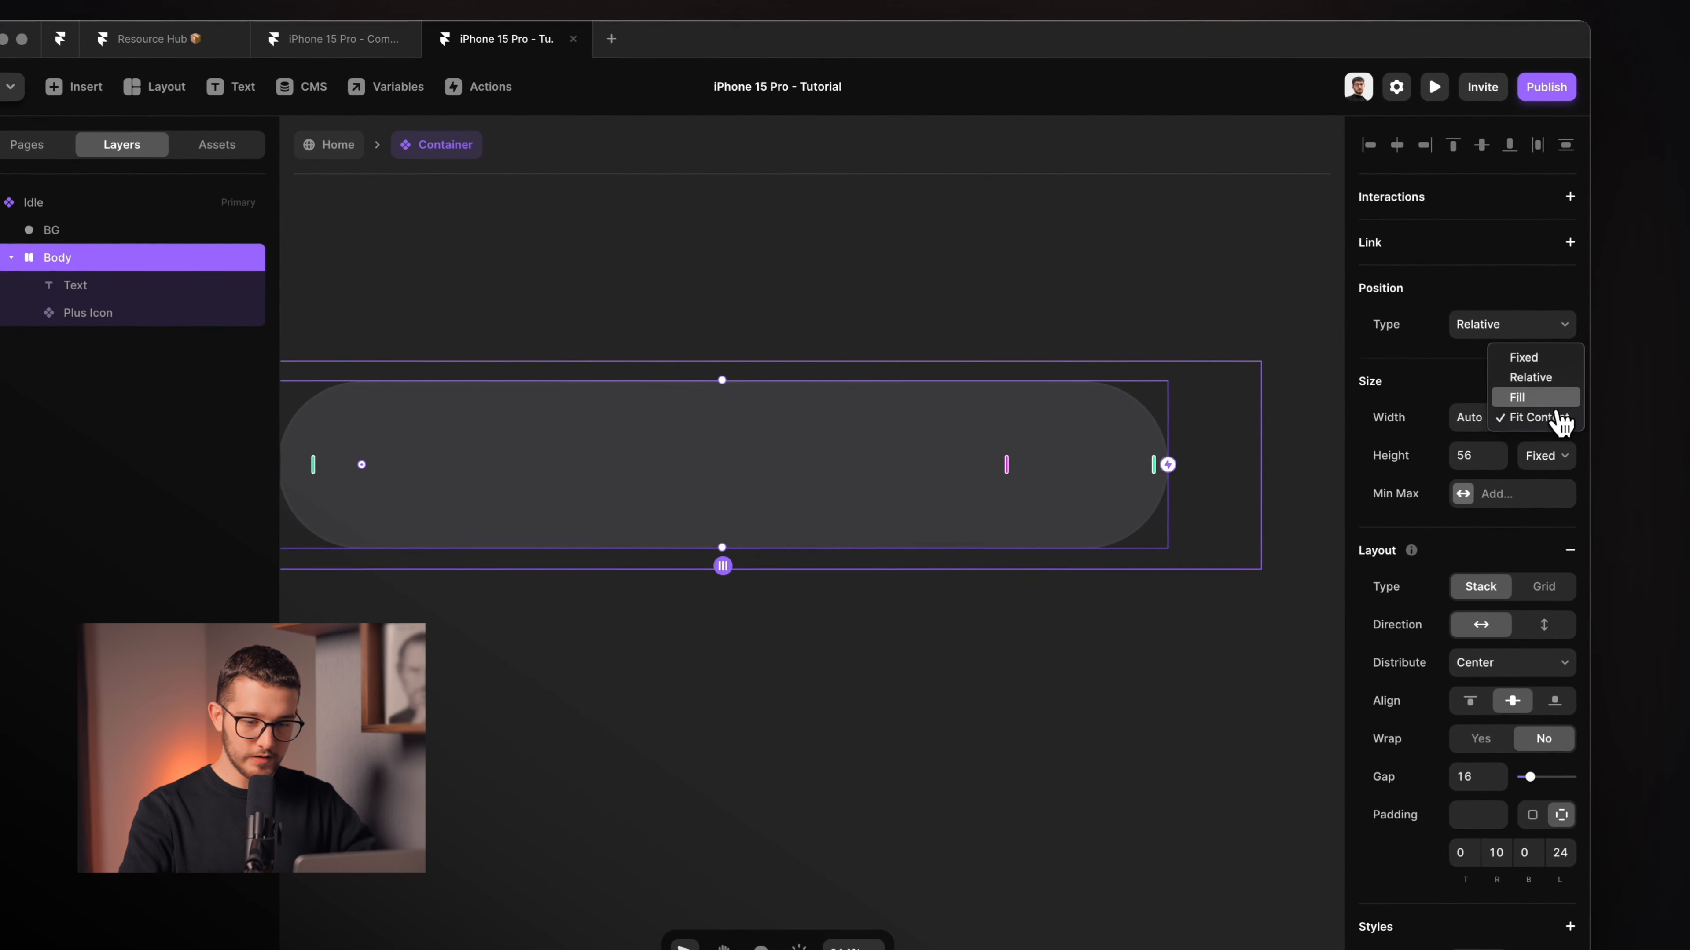
left_click(1544, 363)
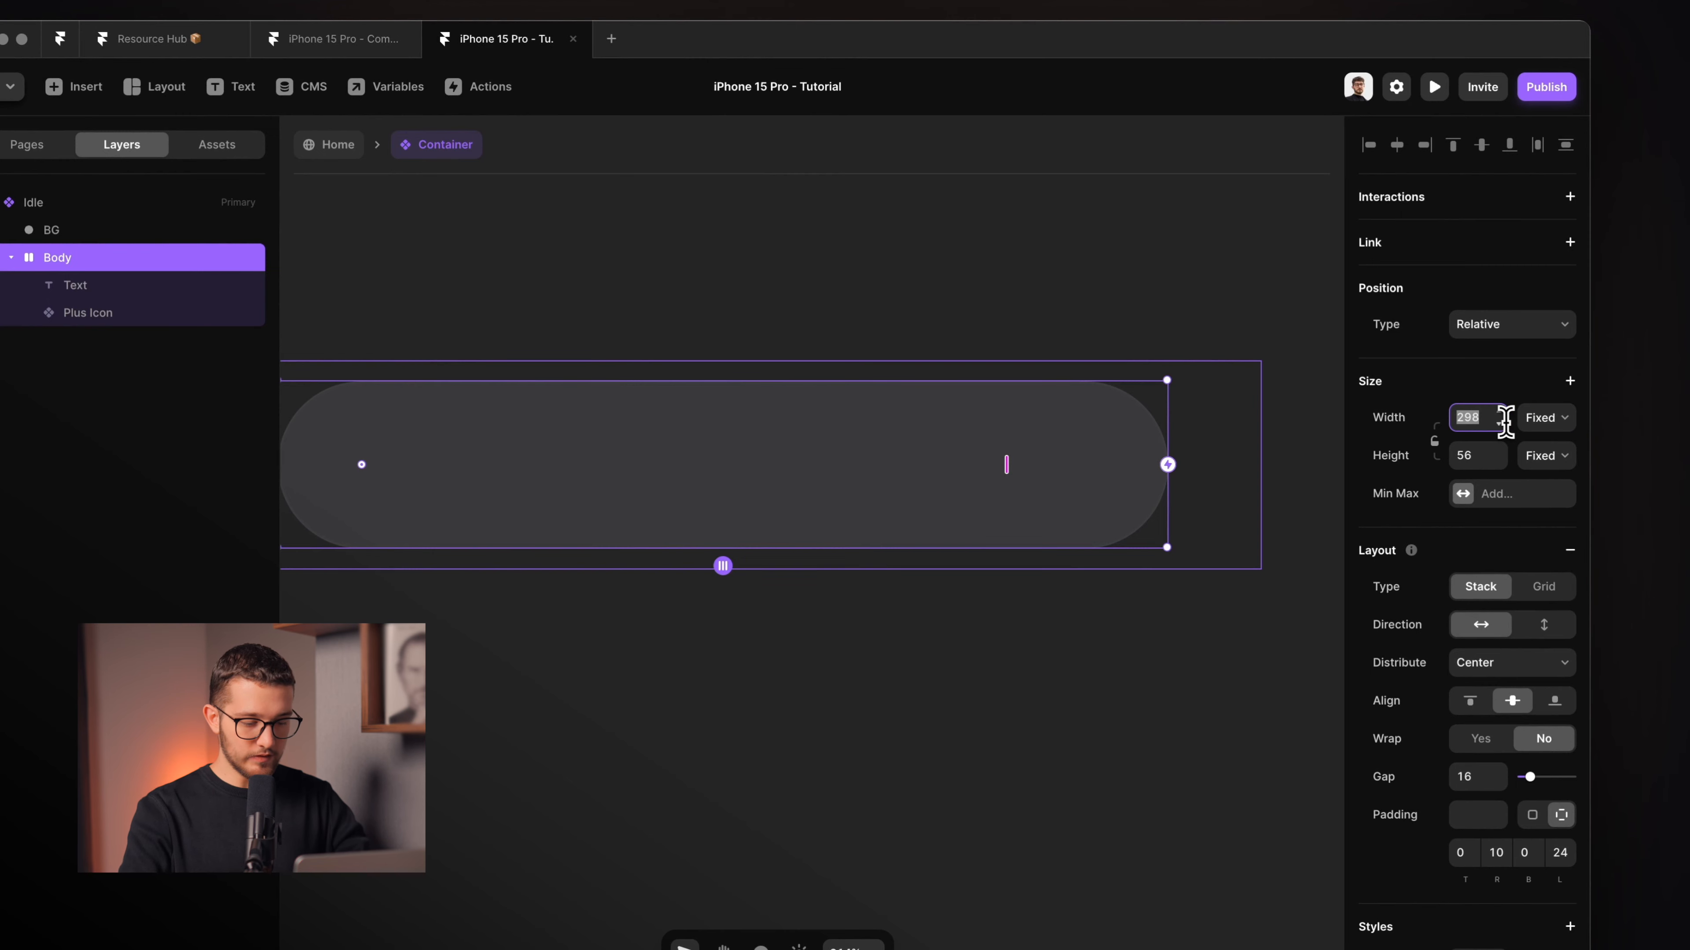
type("56")
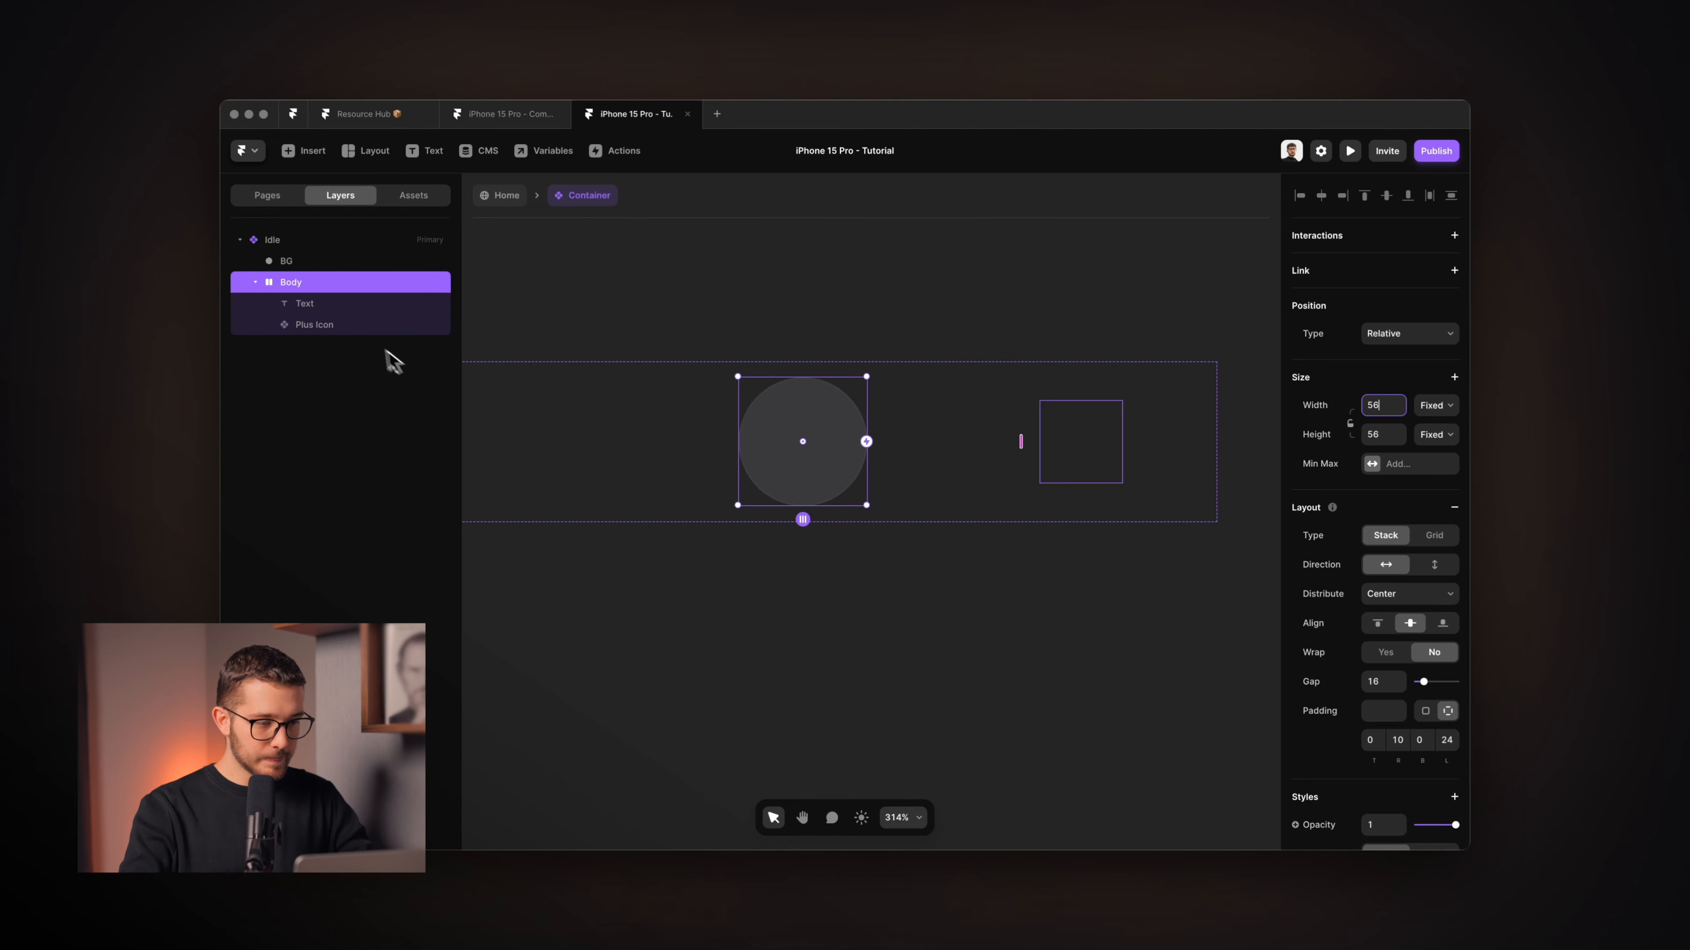
Make the Body absolutely positioned and centre it vertically in the pill.
left_click(320, 261)
scroll(795, 496, "up", 3)
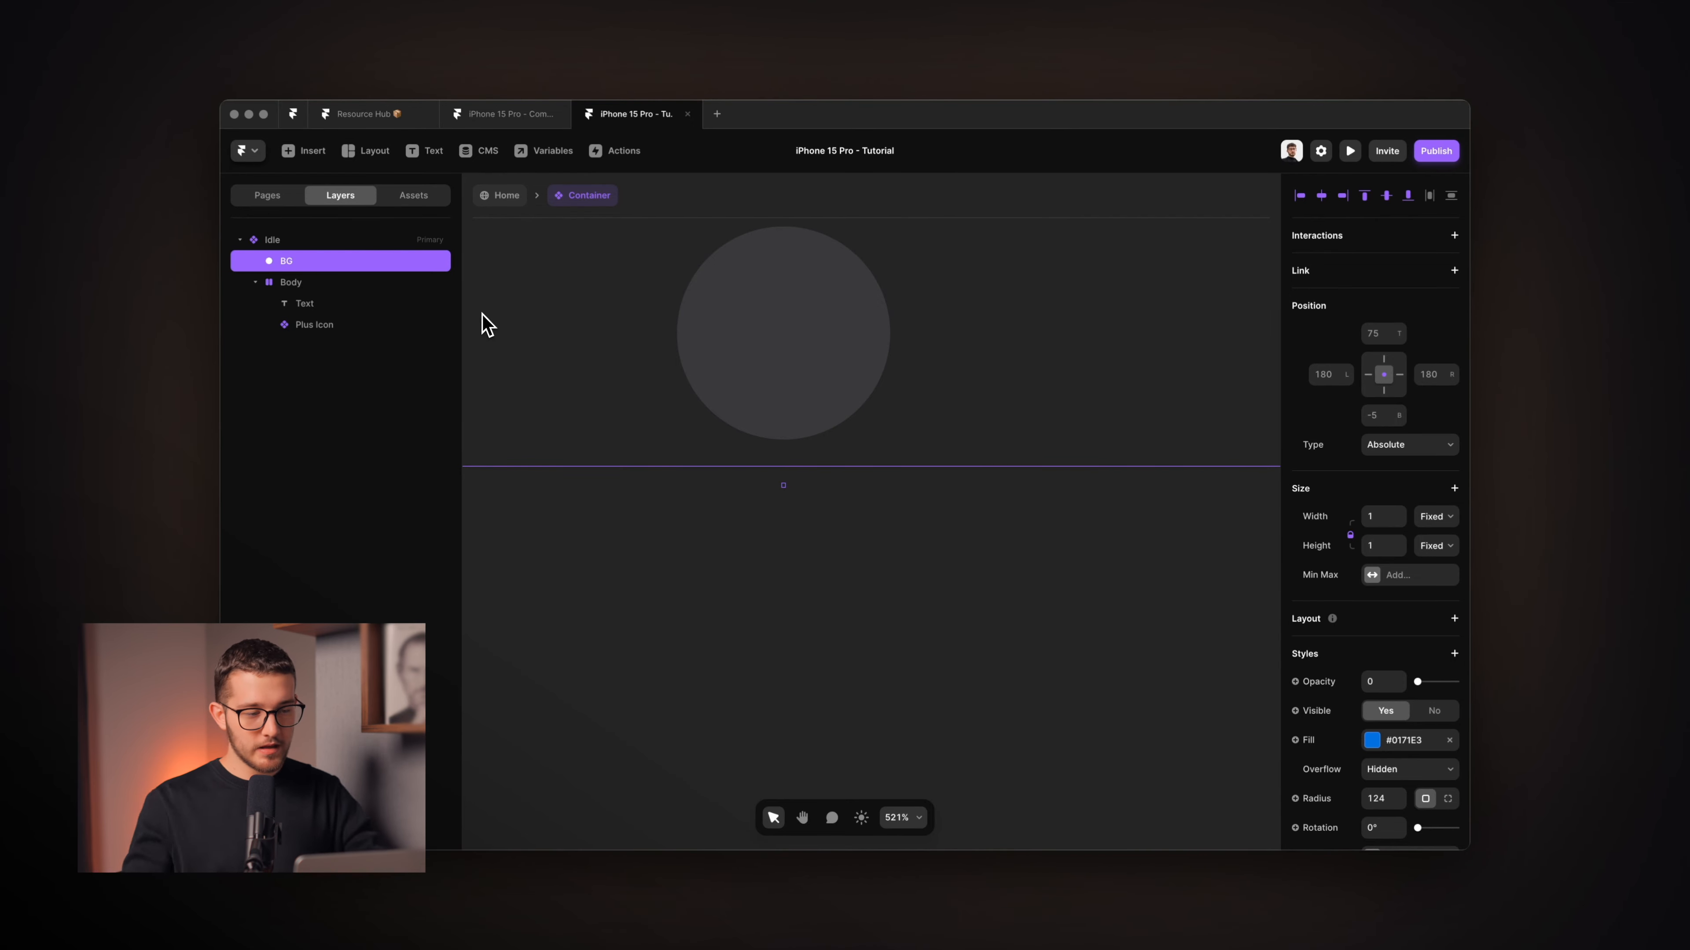
left_click(292, 282)
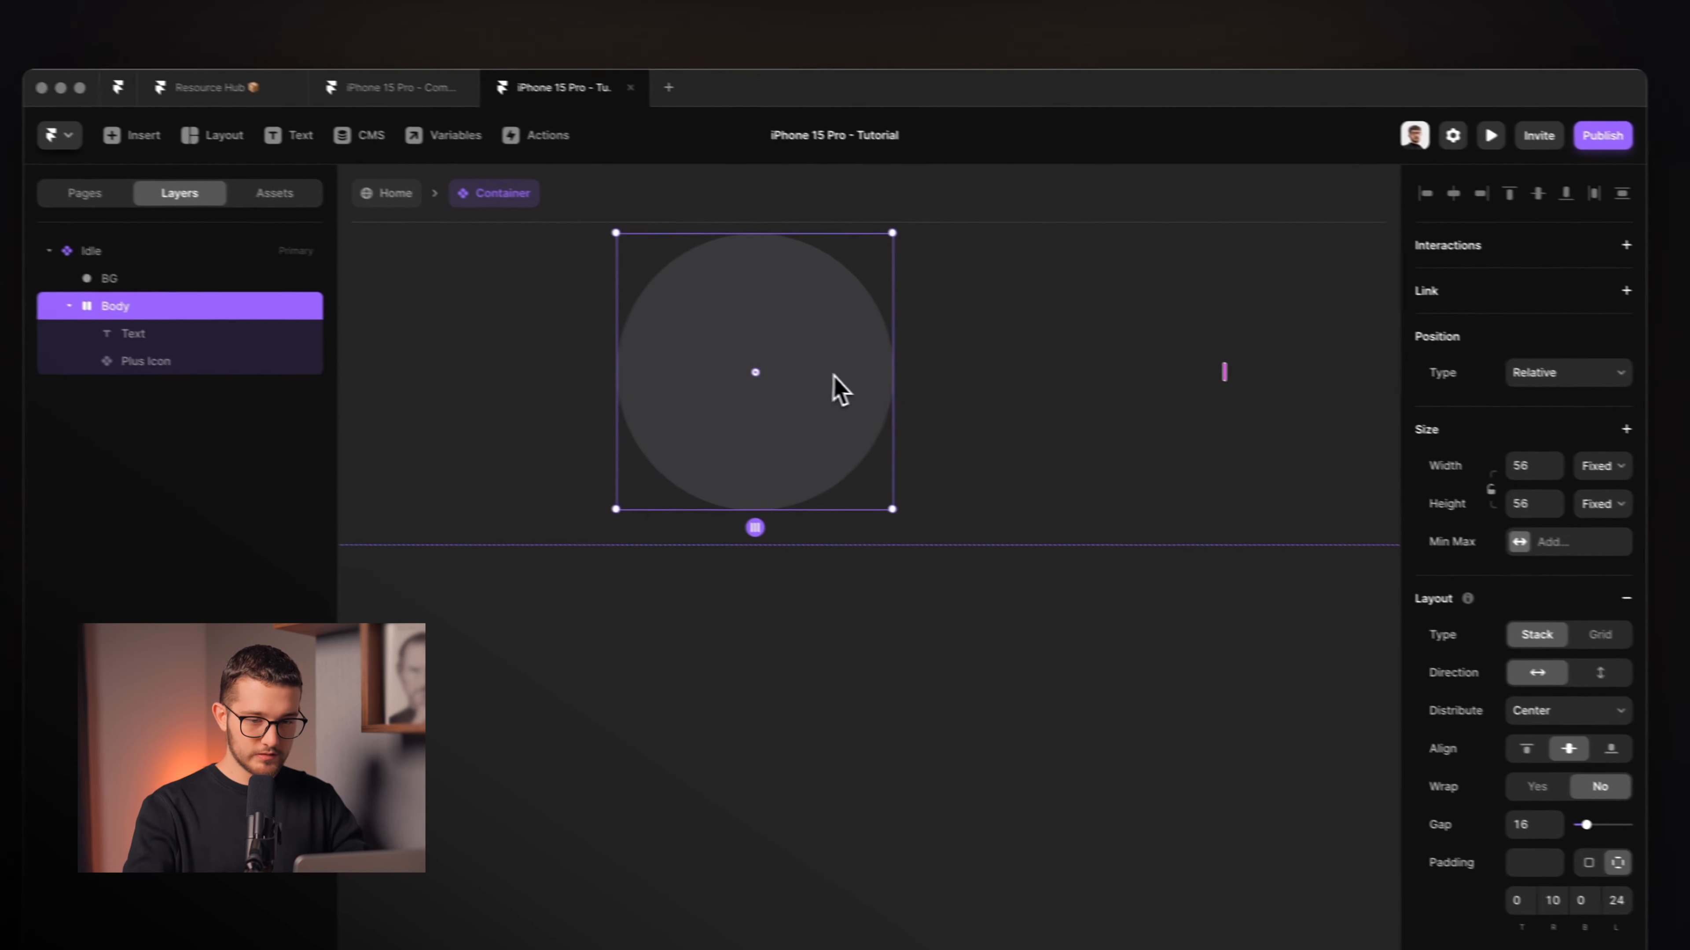
left_click(1524, 368)
left_click(1535, 351)
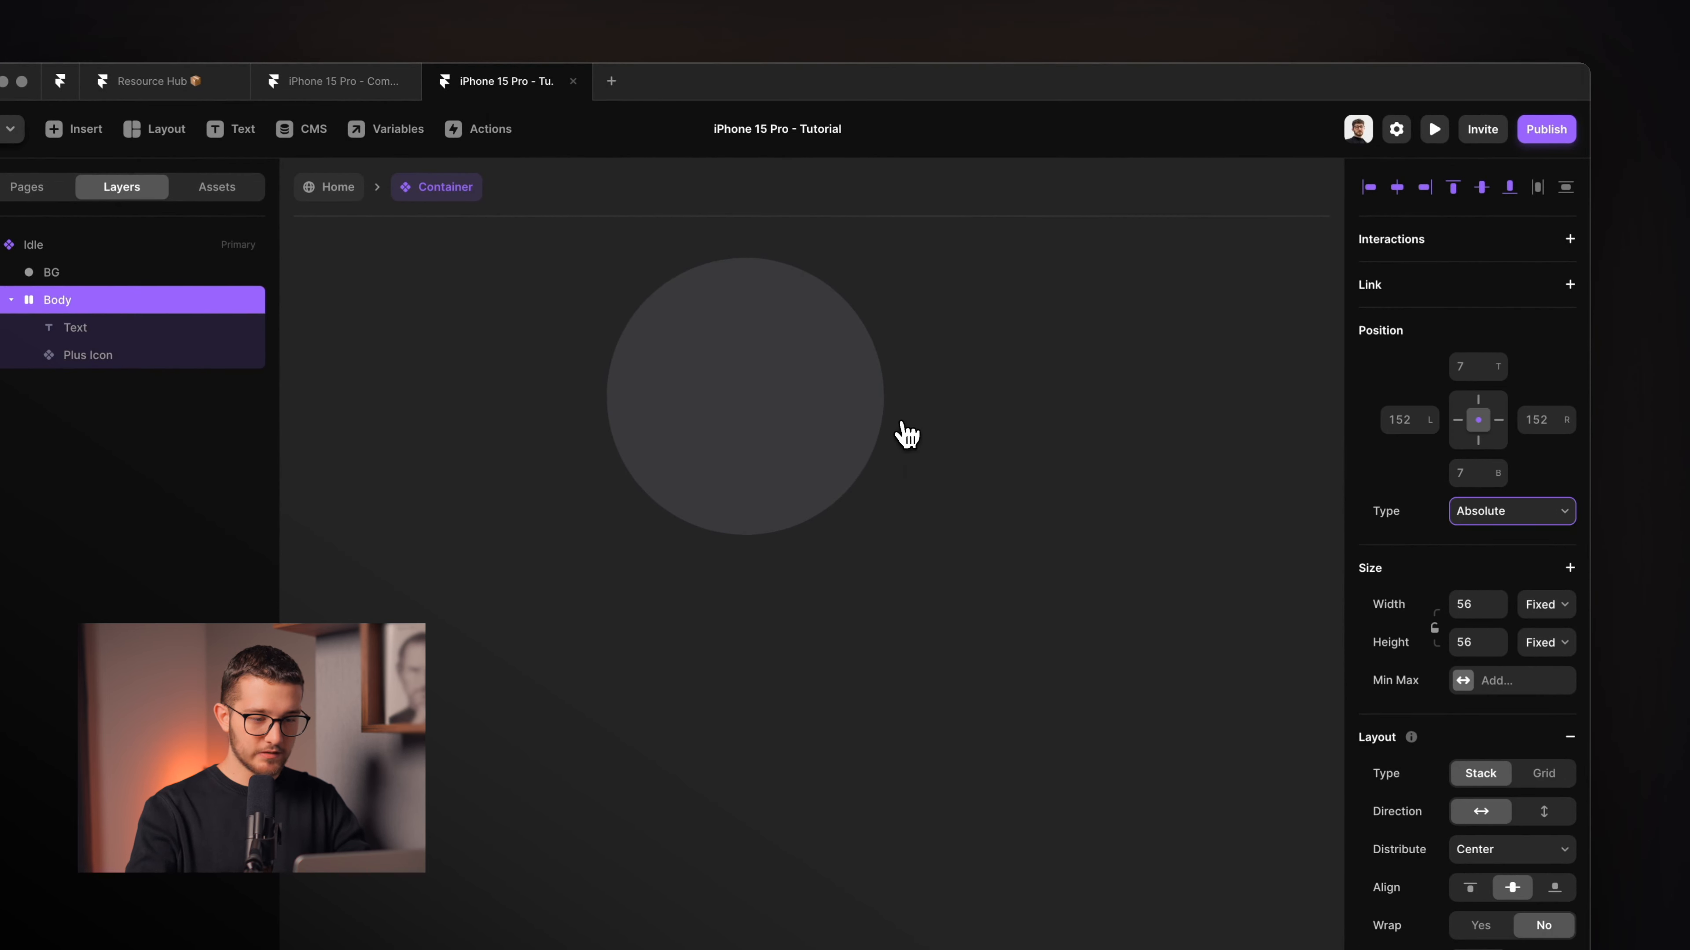
scroll(827, 472, "down", 3)
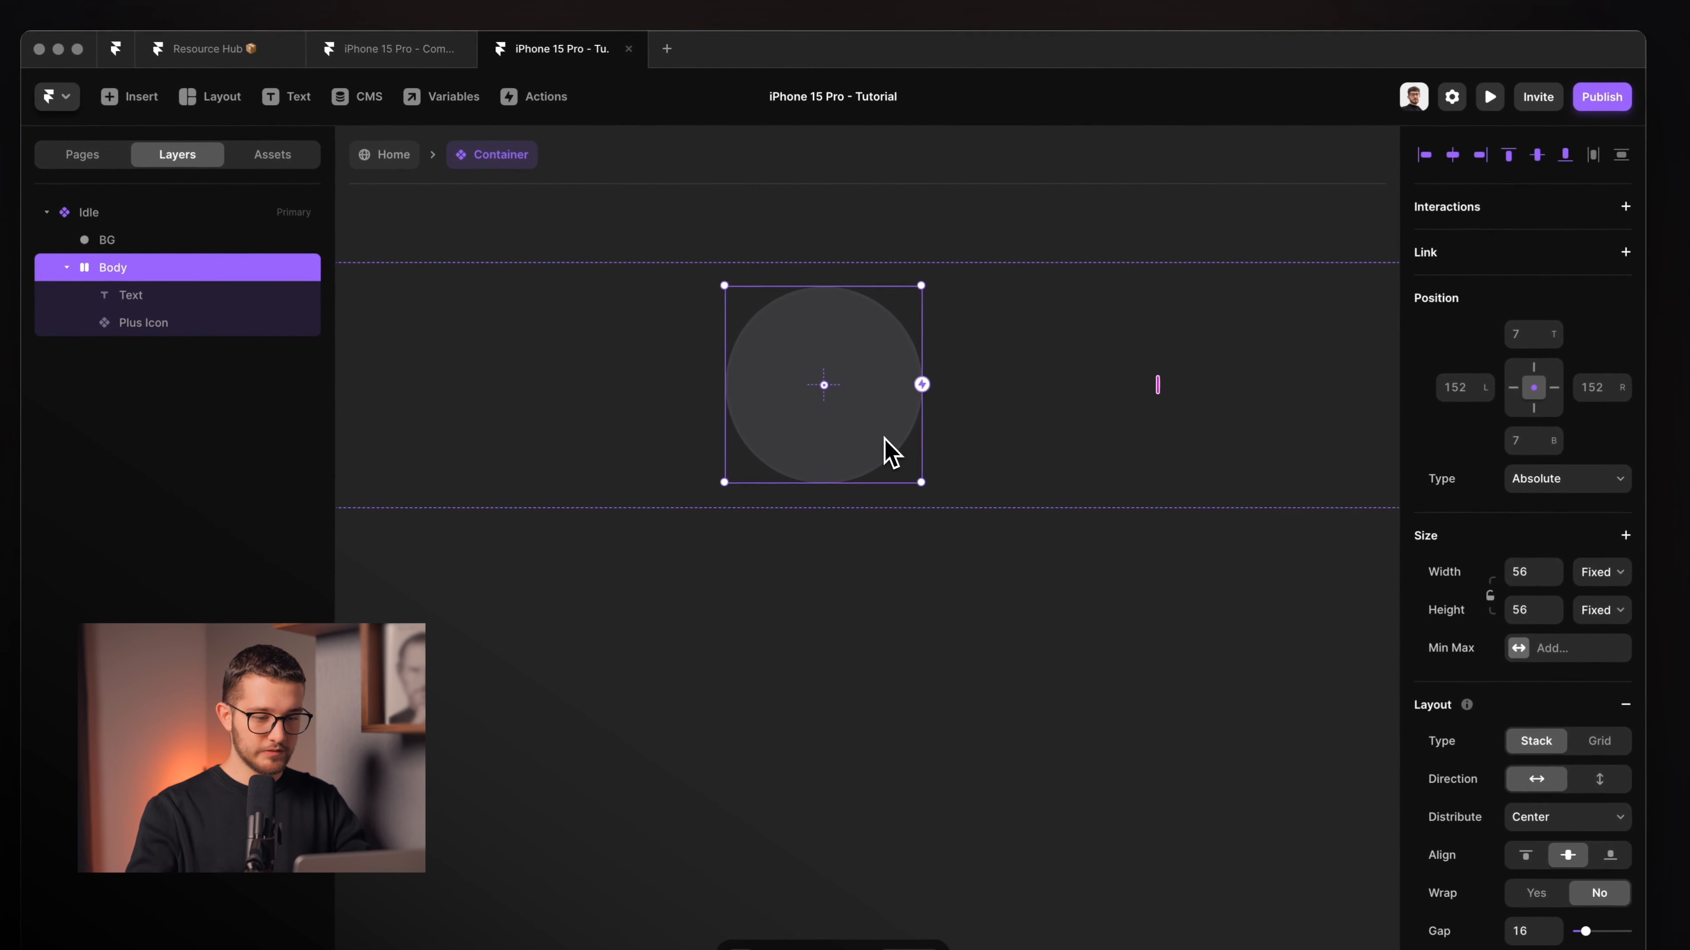
key("shift+Down")
key("shift+Down")
key("shift+Up")
key("shift+Up")
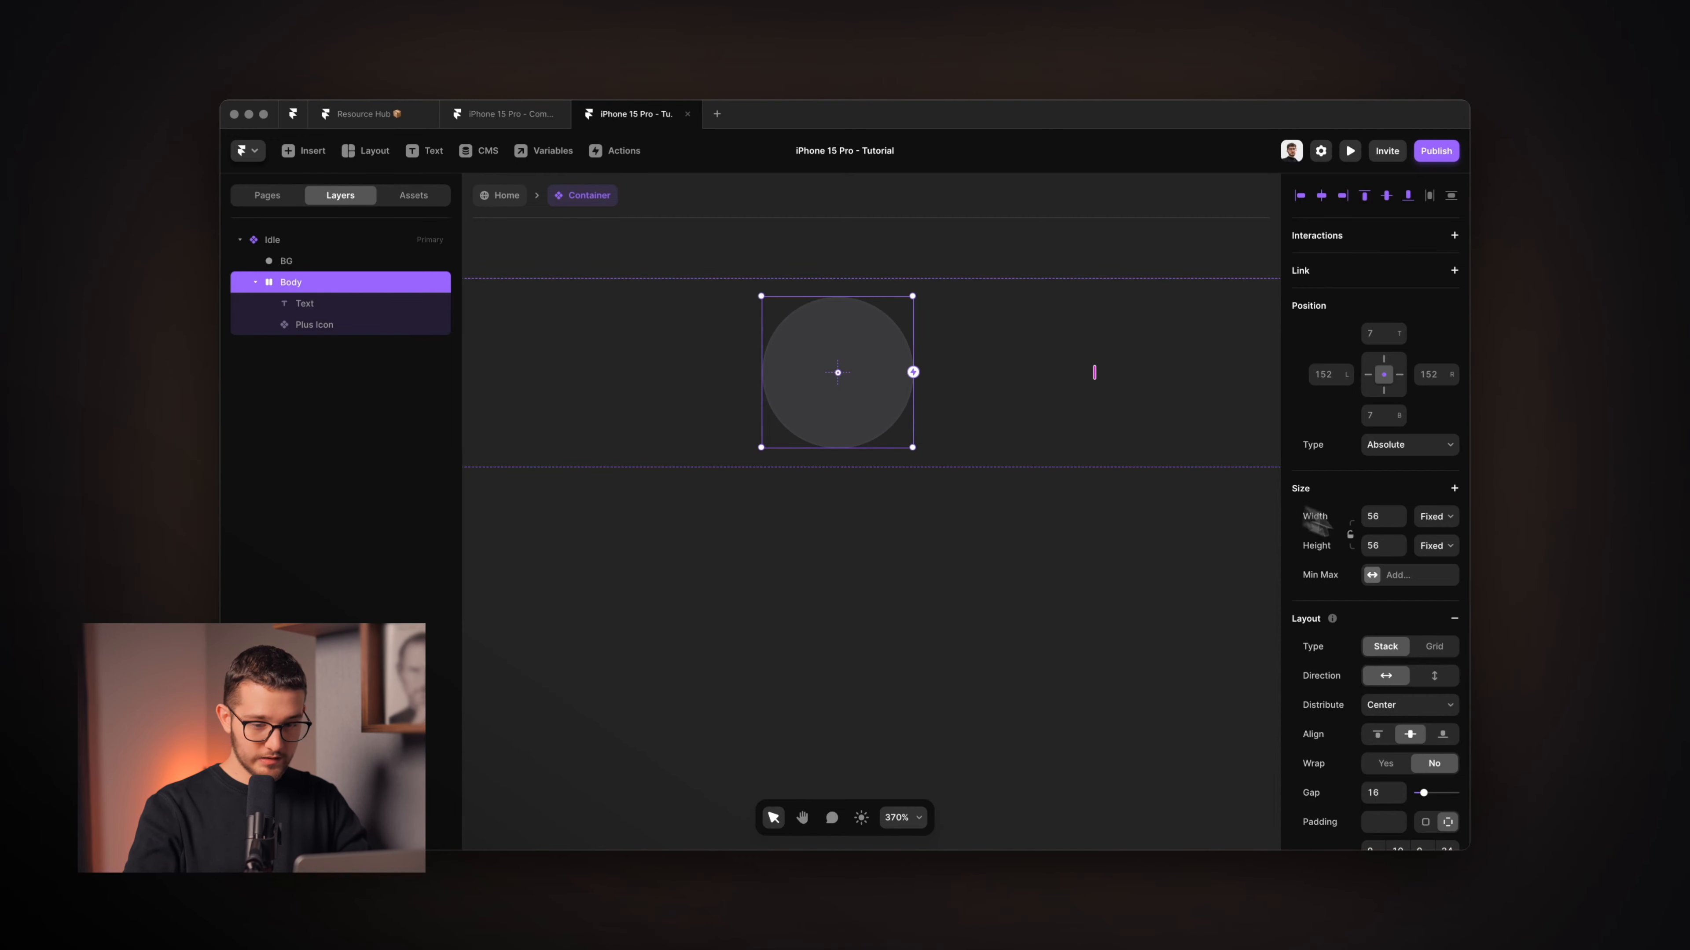
Resize the Body to width 34 and height 1, then width 1.
left_click(1377, 517)
type("34")
left_click(1378, 545)
type("1")
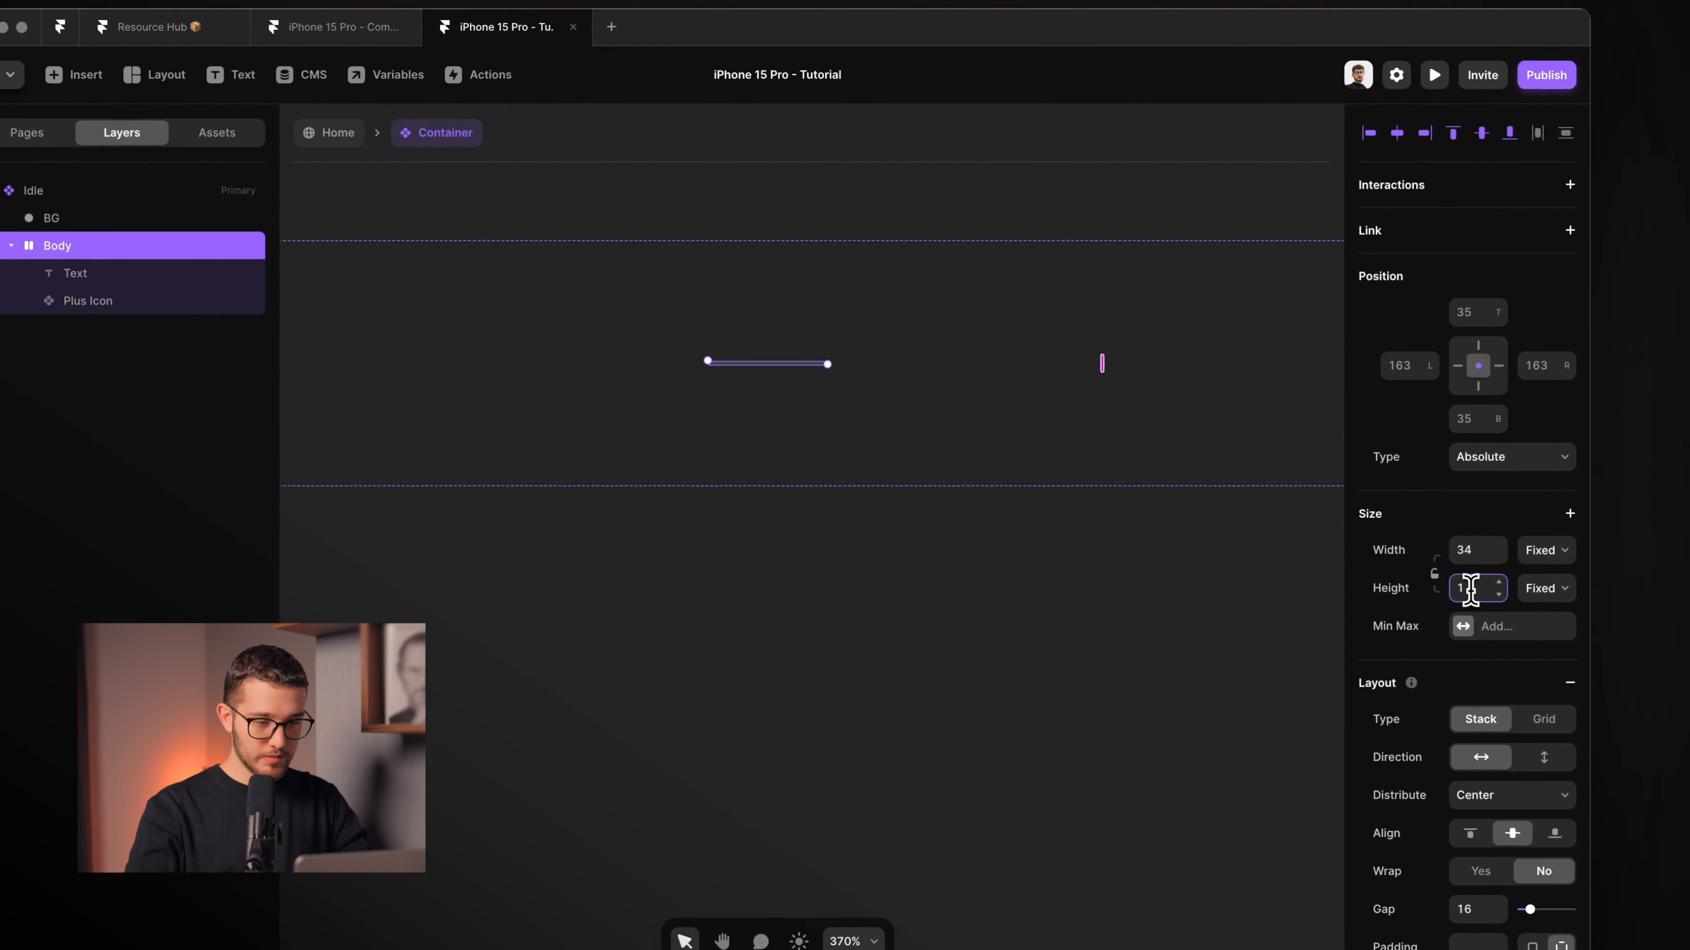
scroll(1101, 486, "up", 5)
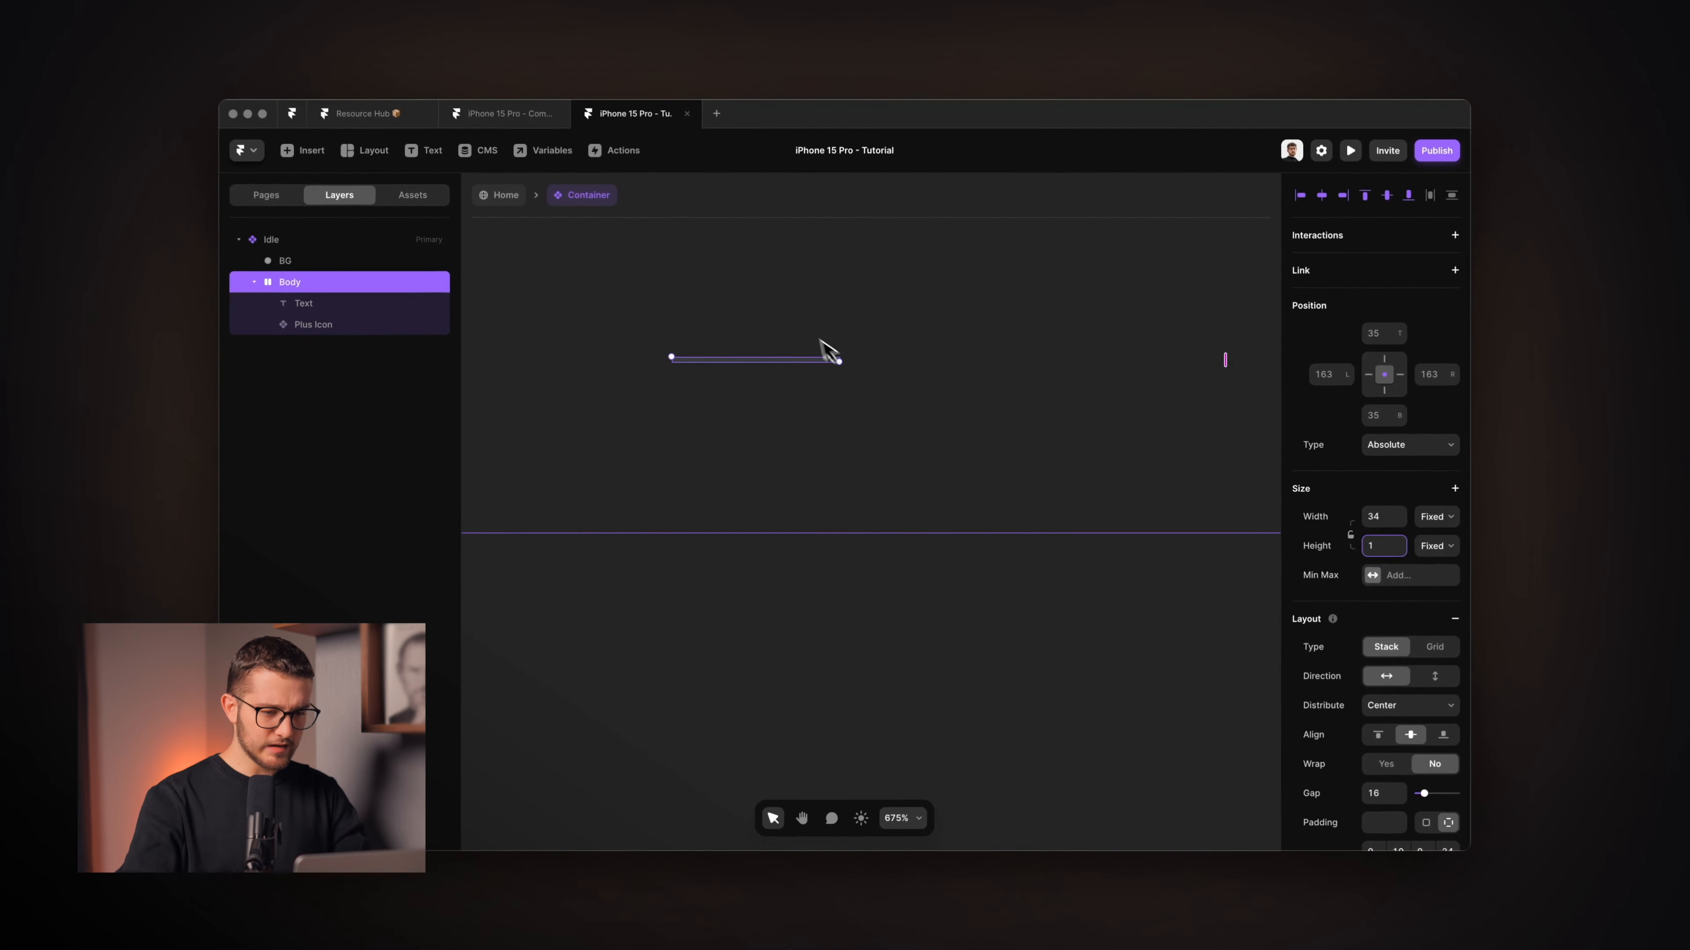
left_click(1375, 516)
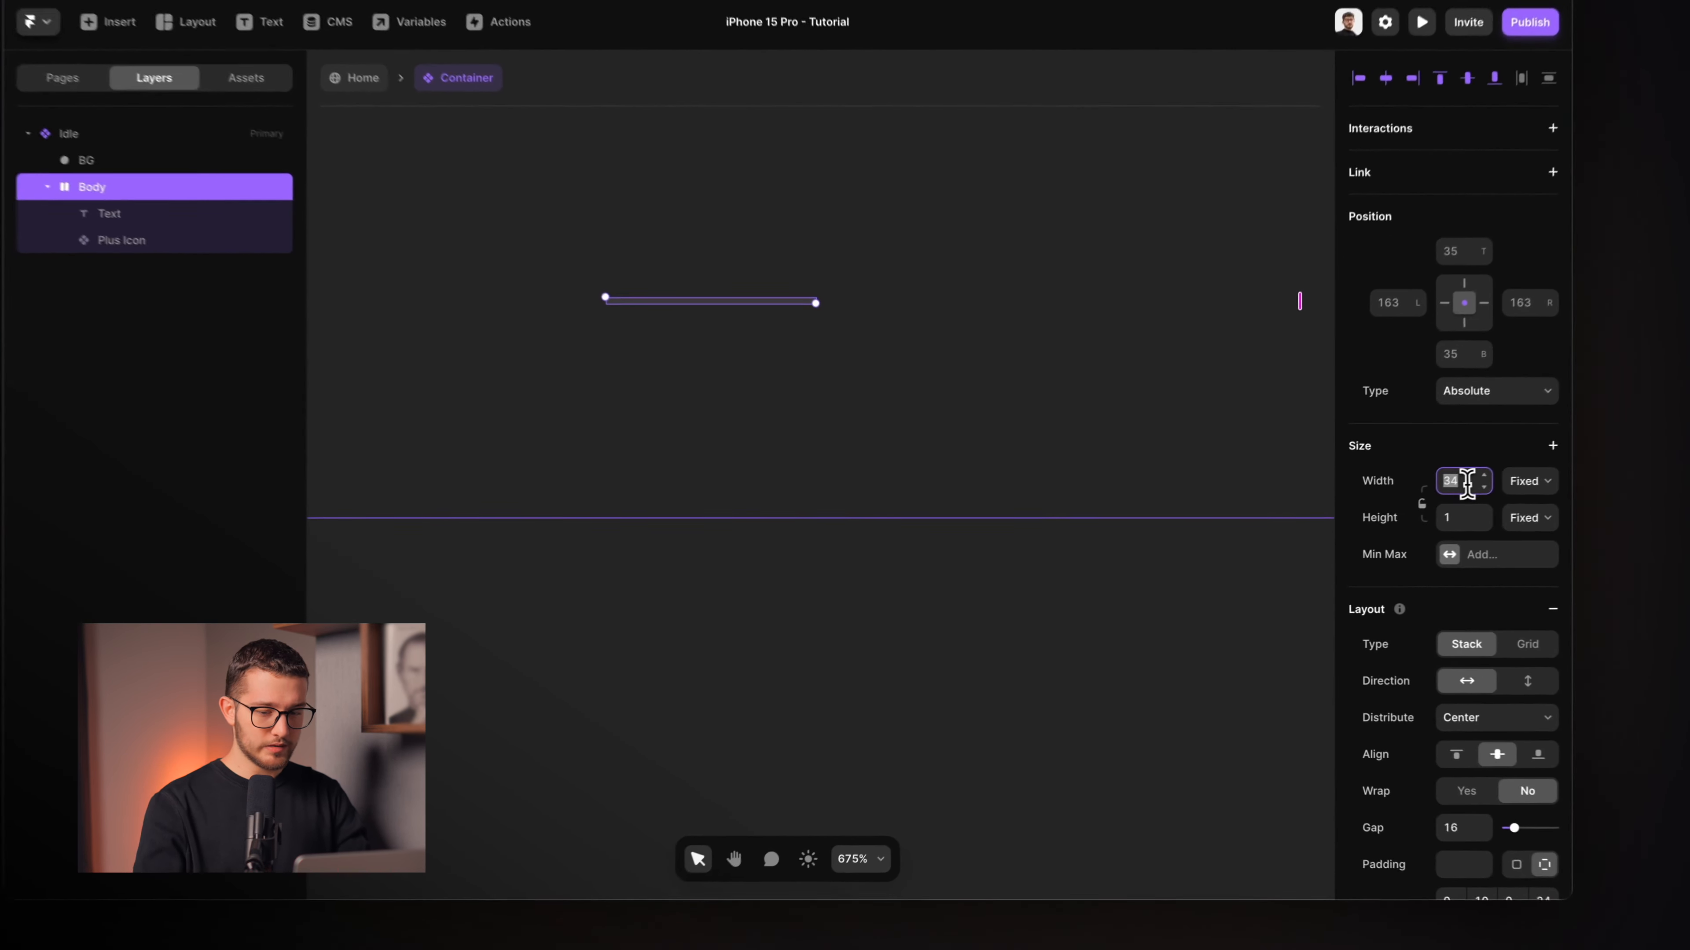
type("1")
Nudge the Body up 10 so its position matches the BG dot.
left_click(306, 320)
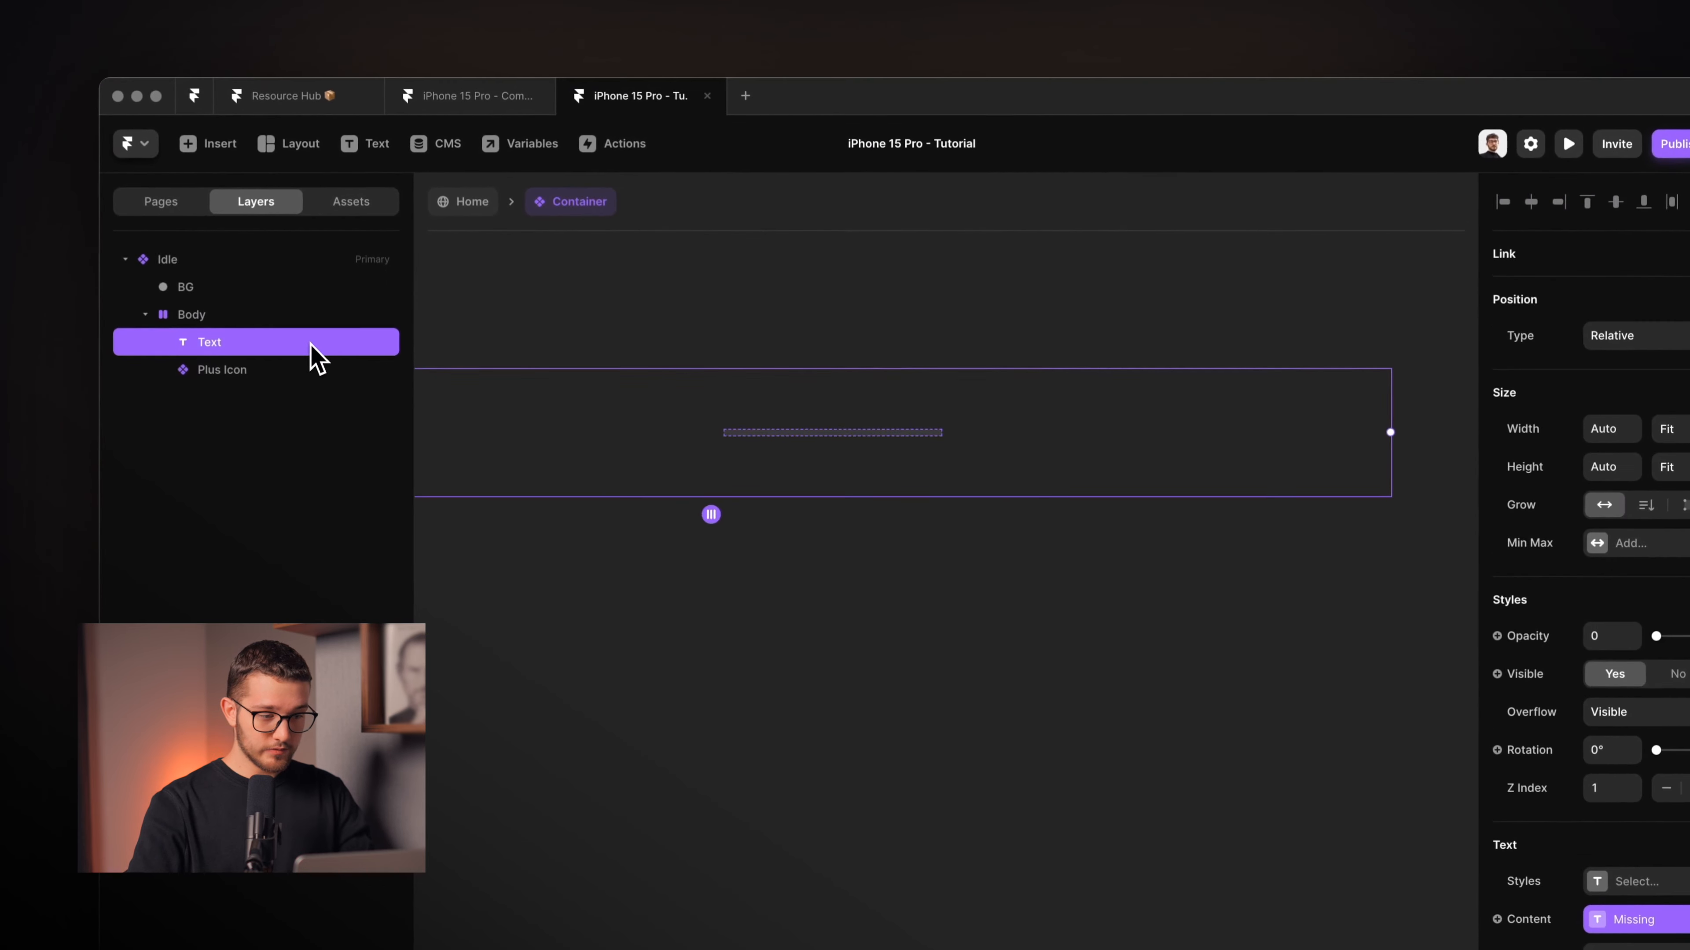
left_click(295, 297)
scroll(1677, 874, "down", 1)
scroll(1576, 722, "down", 3)
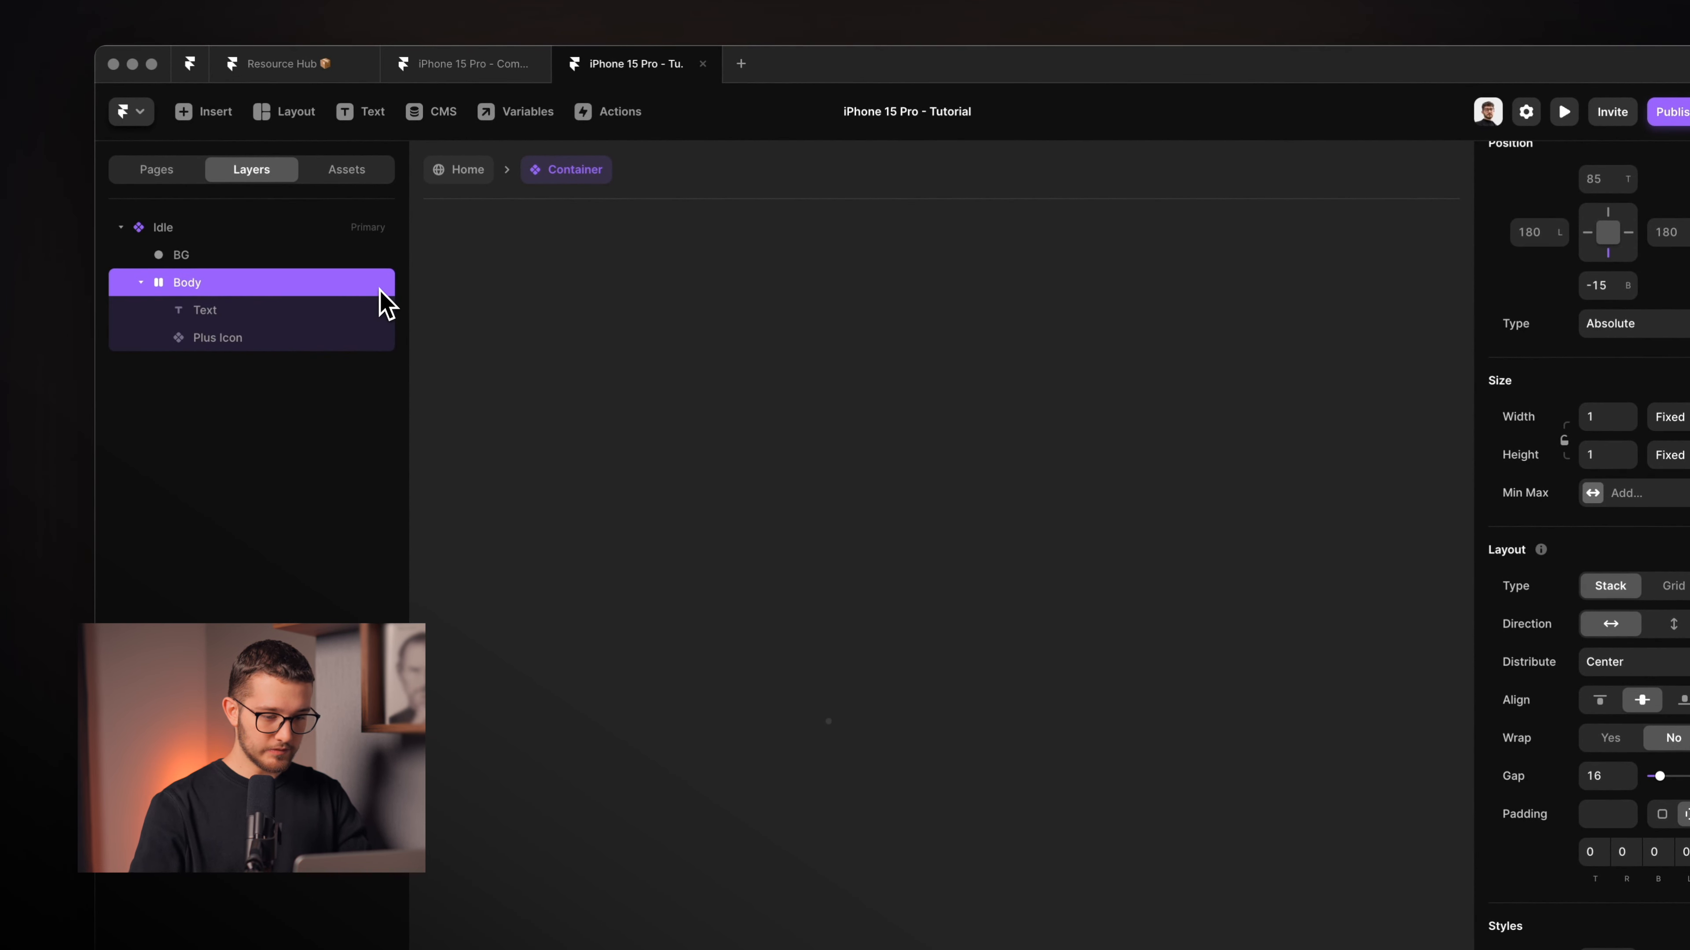
key("shift+Up")
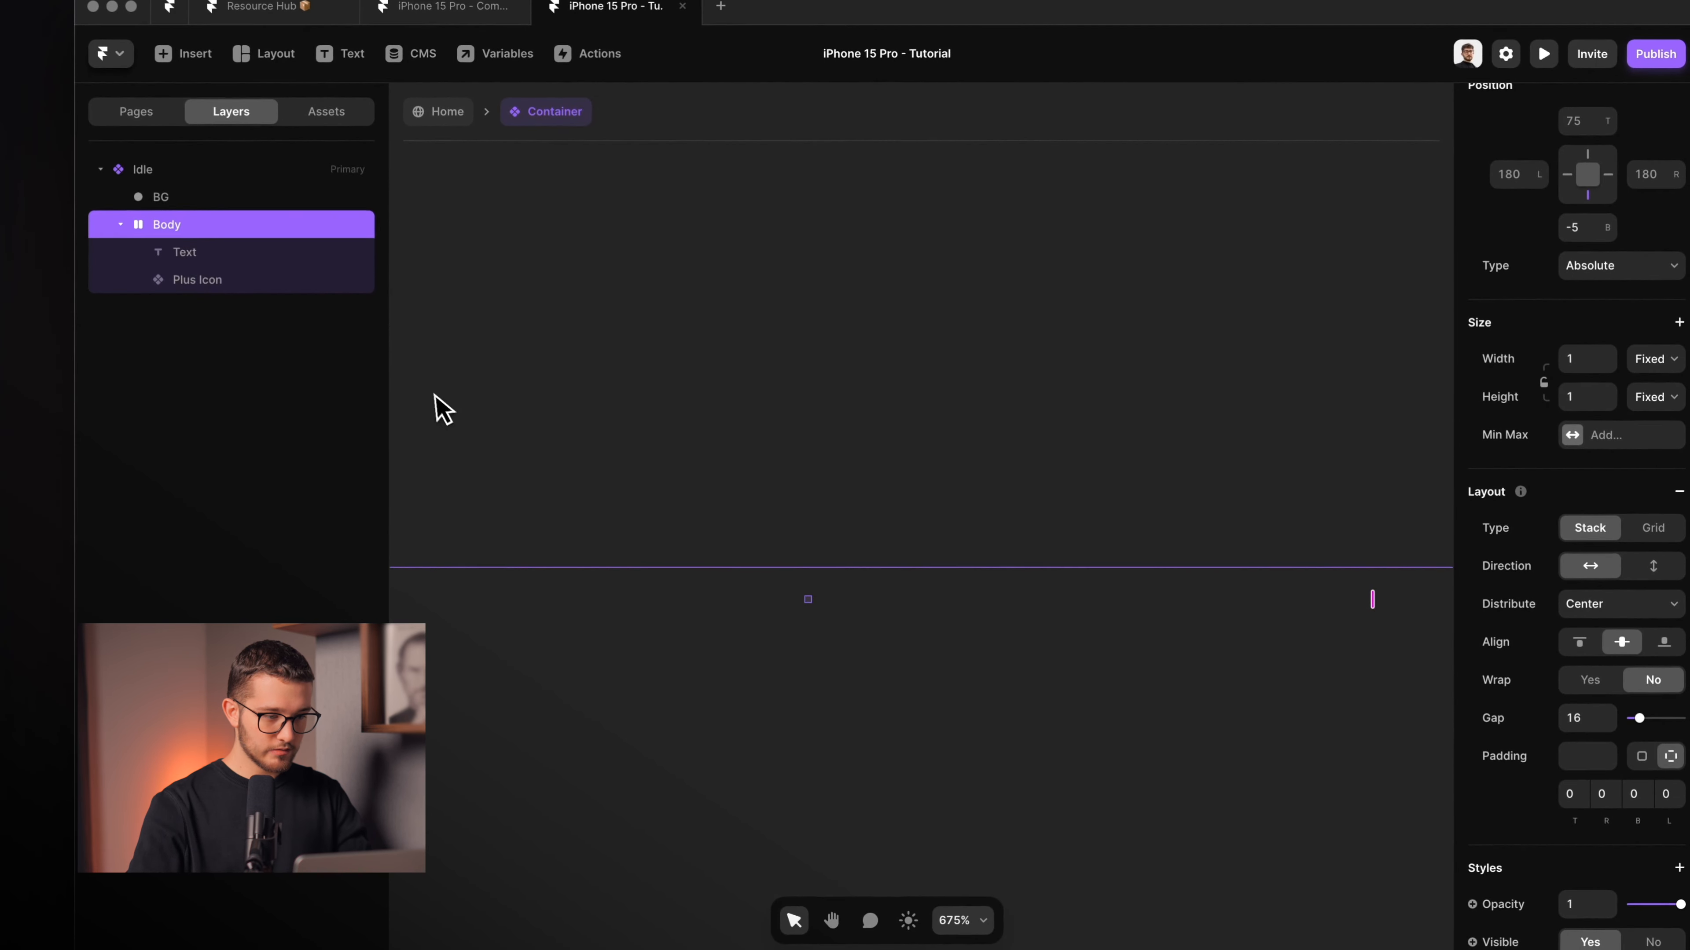
left_click(273, 197)
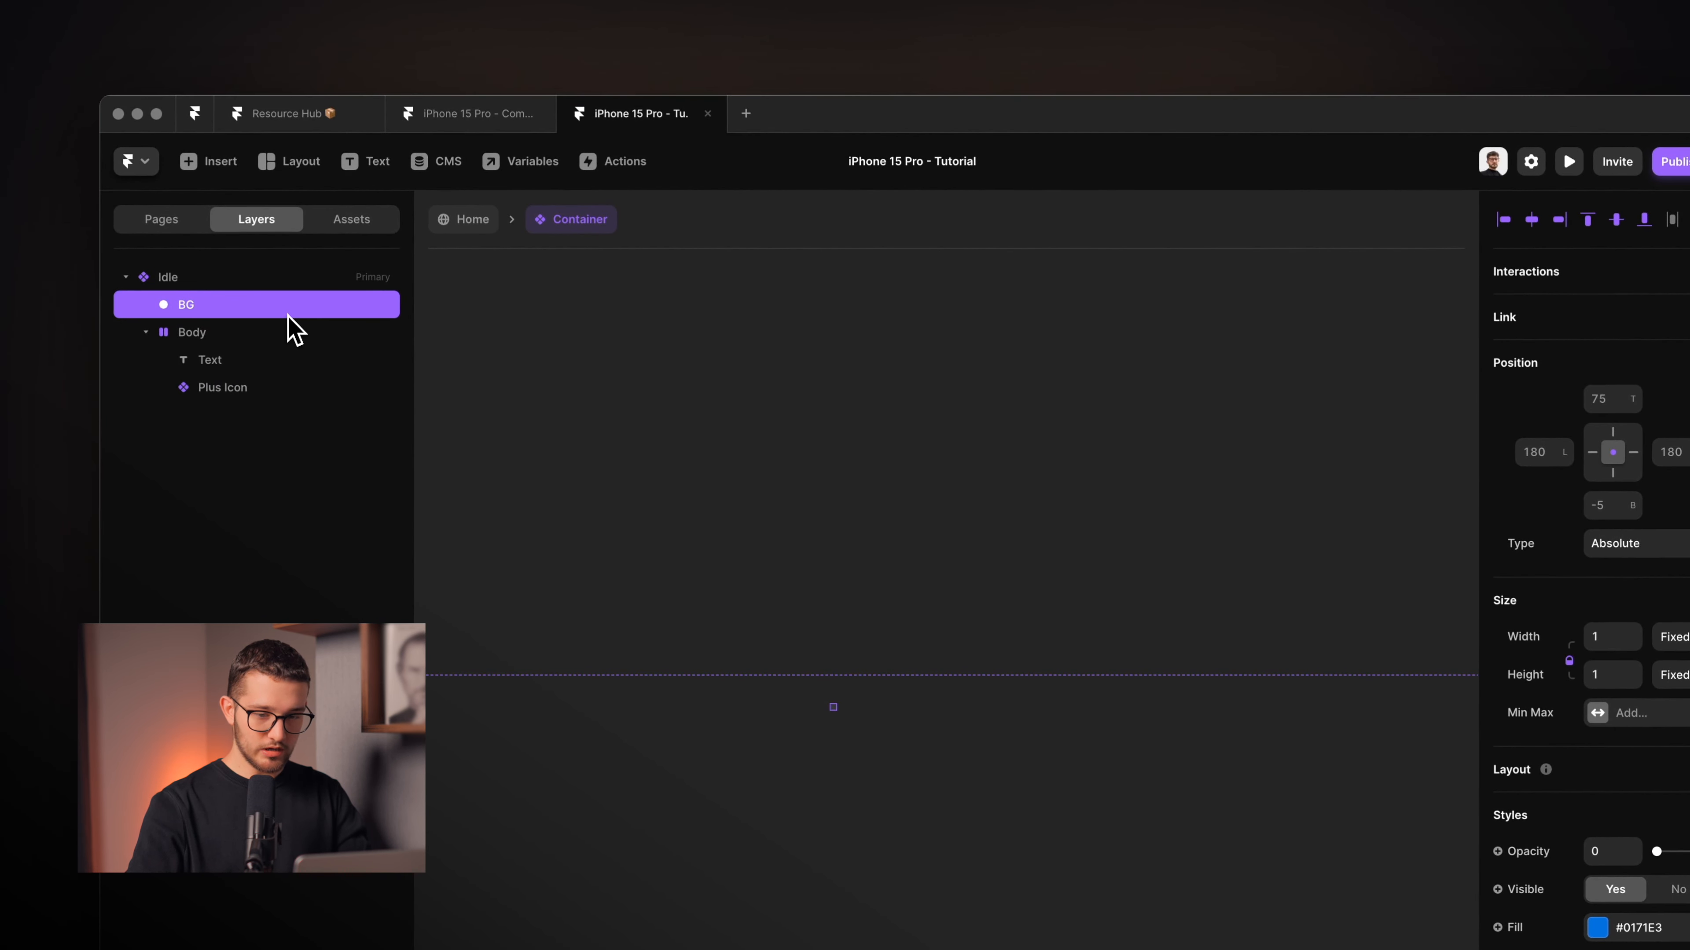
left_click(288, 330)
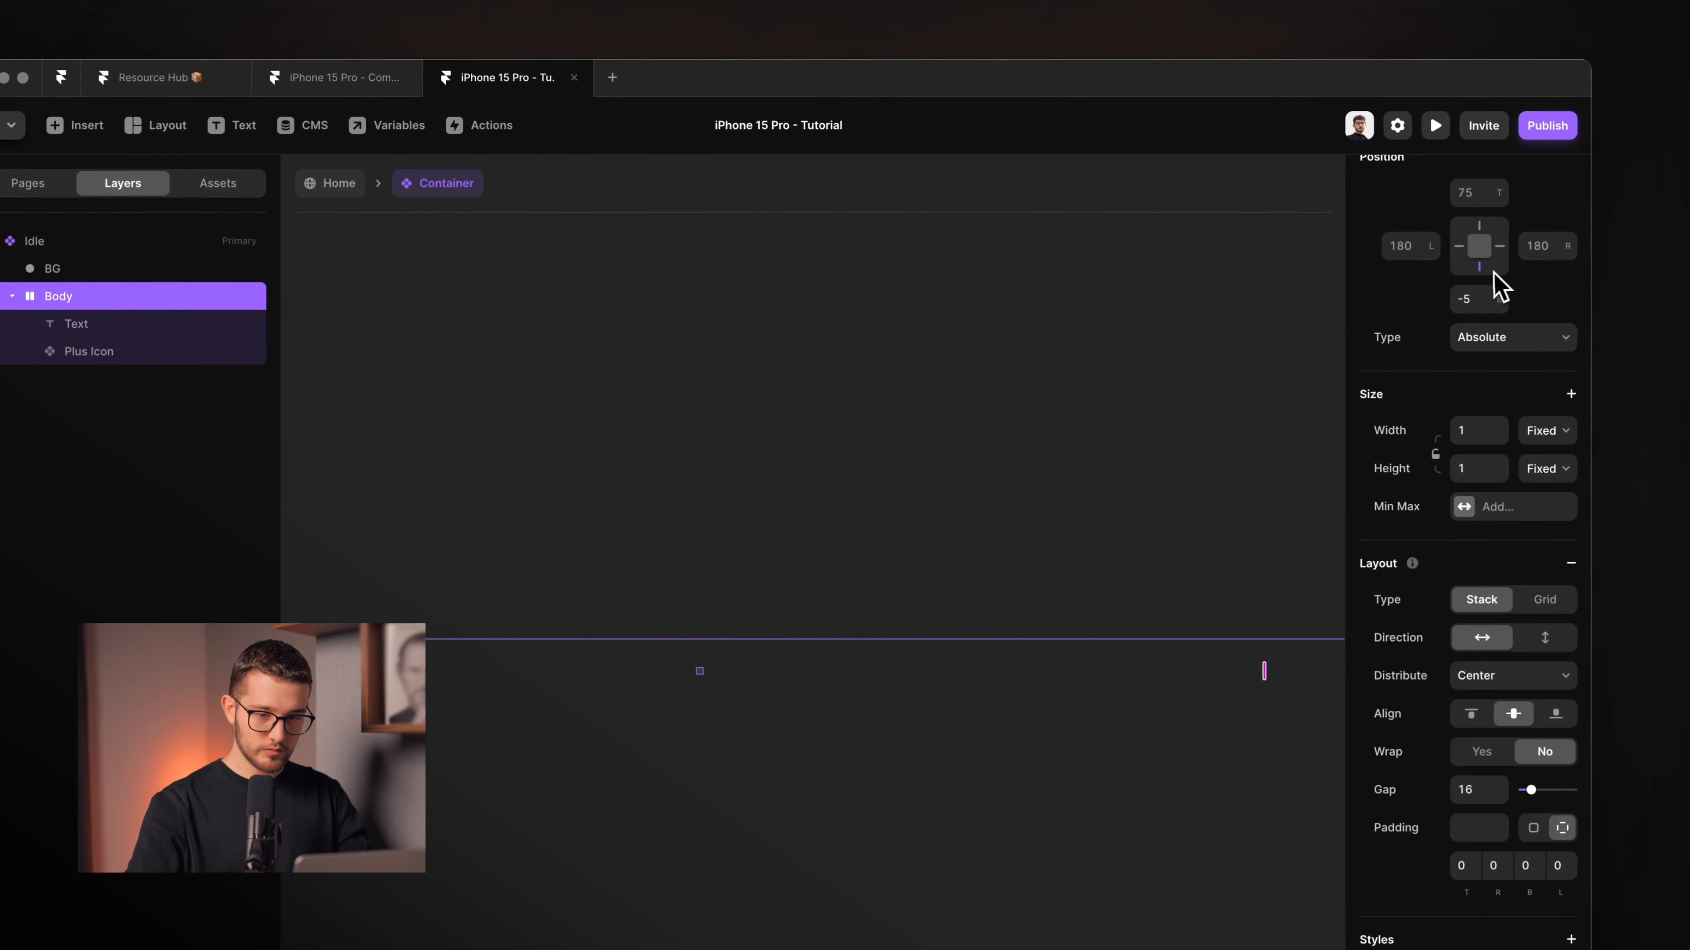
mouse_move(1619, 480)
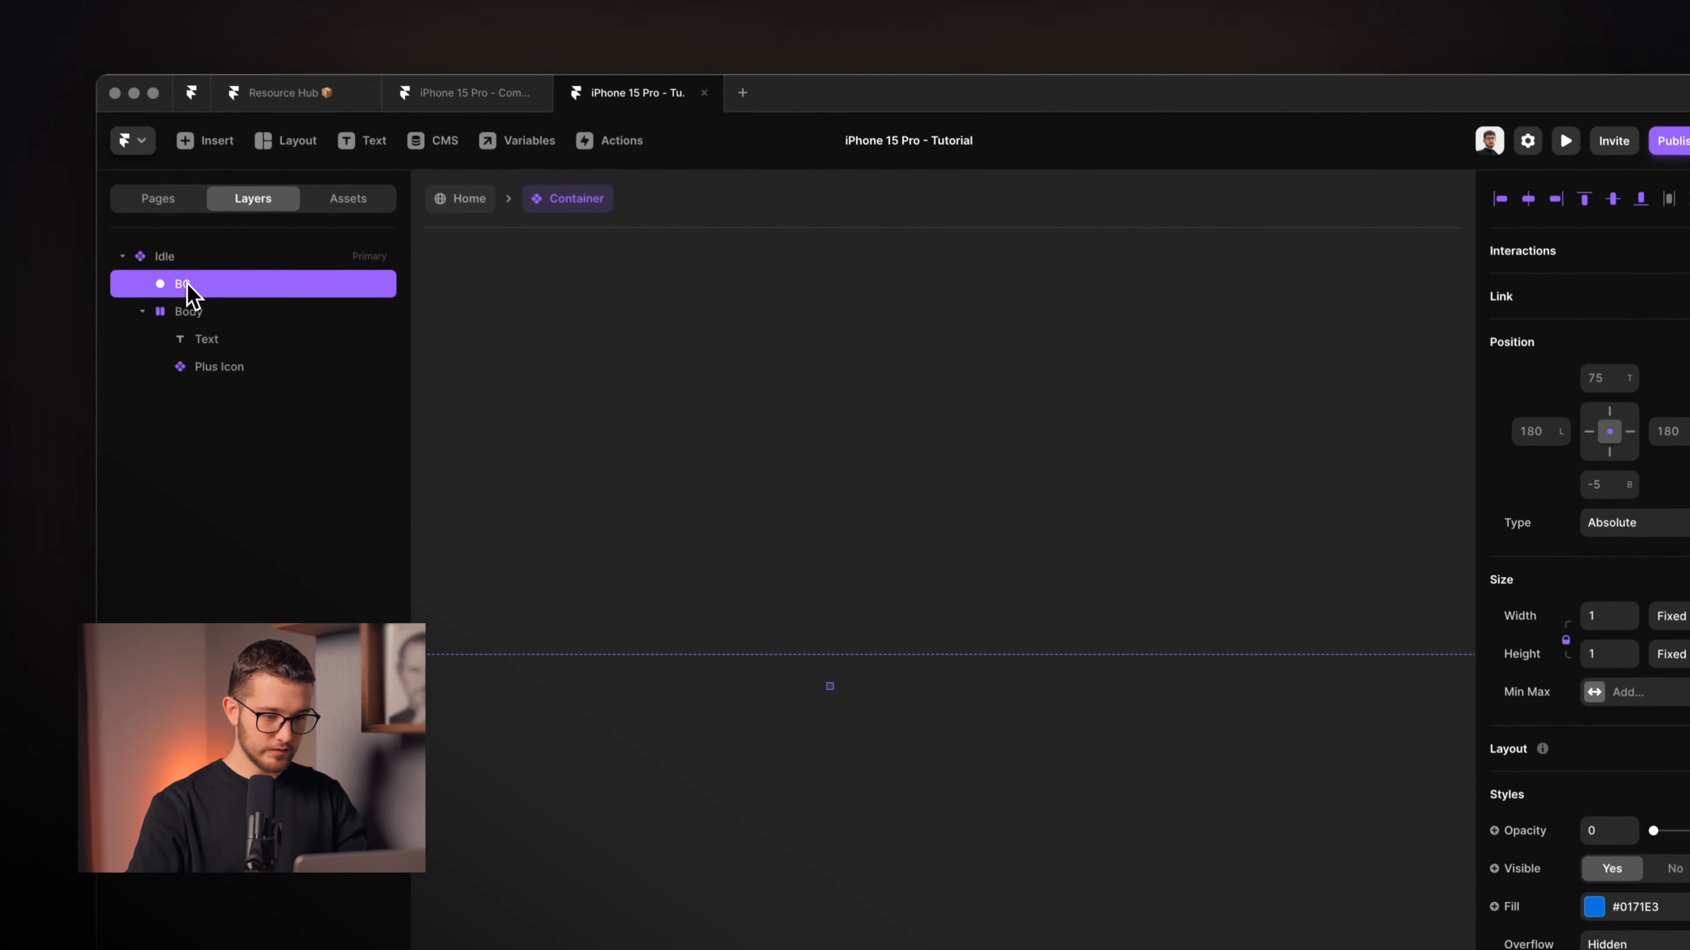
left_click(218, 299)
left_click(219, 319)
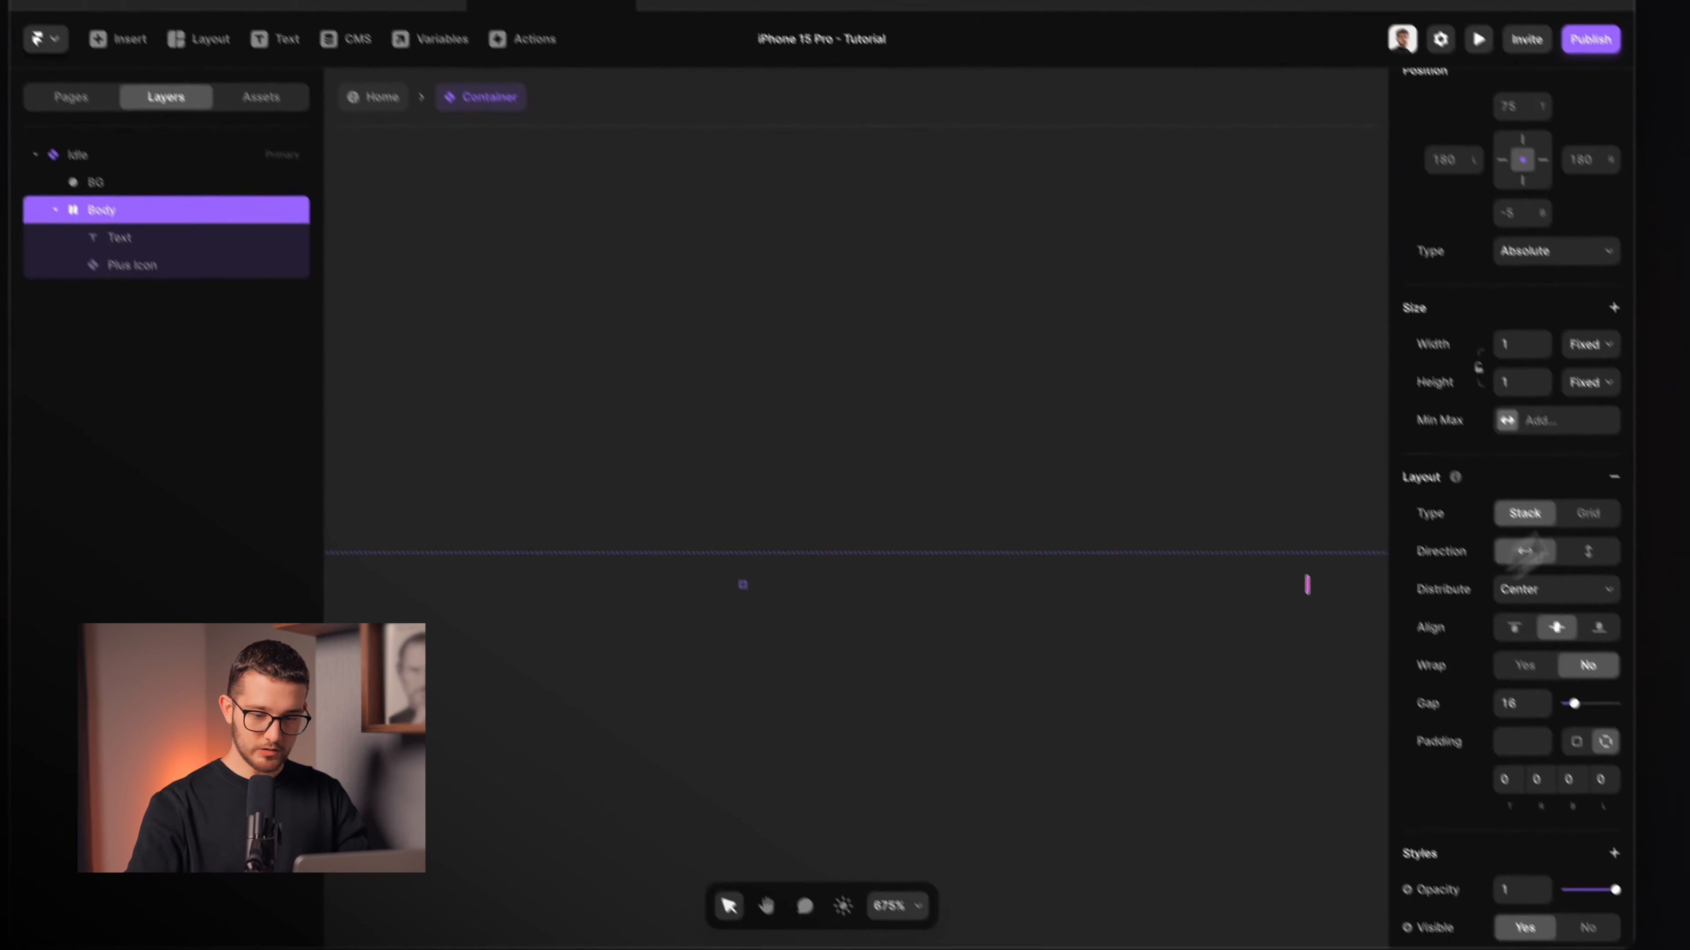
Deselect the Body and select the whole Idle variant.
scroll(1544, 465, "down", 5)
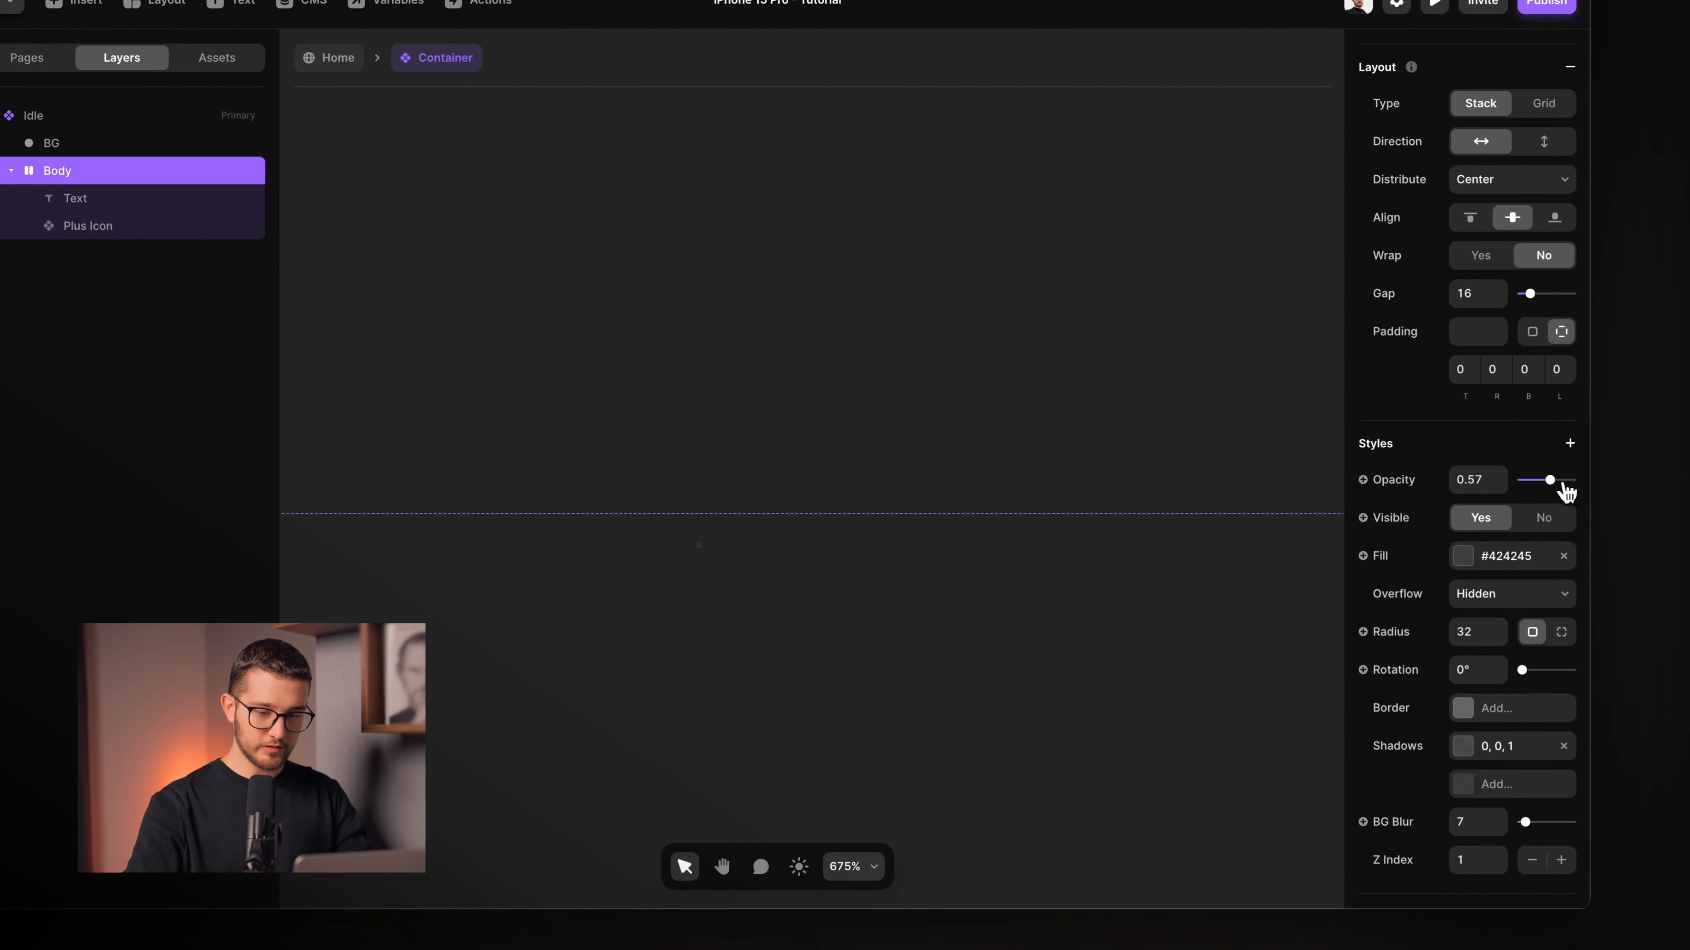
left_click(1081, 620)
scroll(1081, 621, "down", 3)
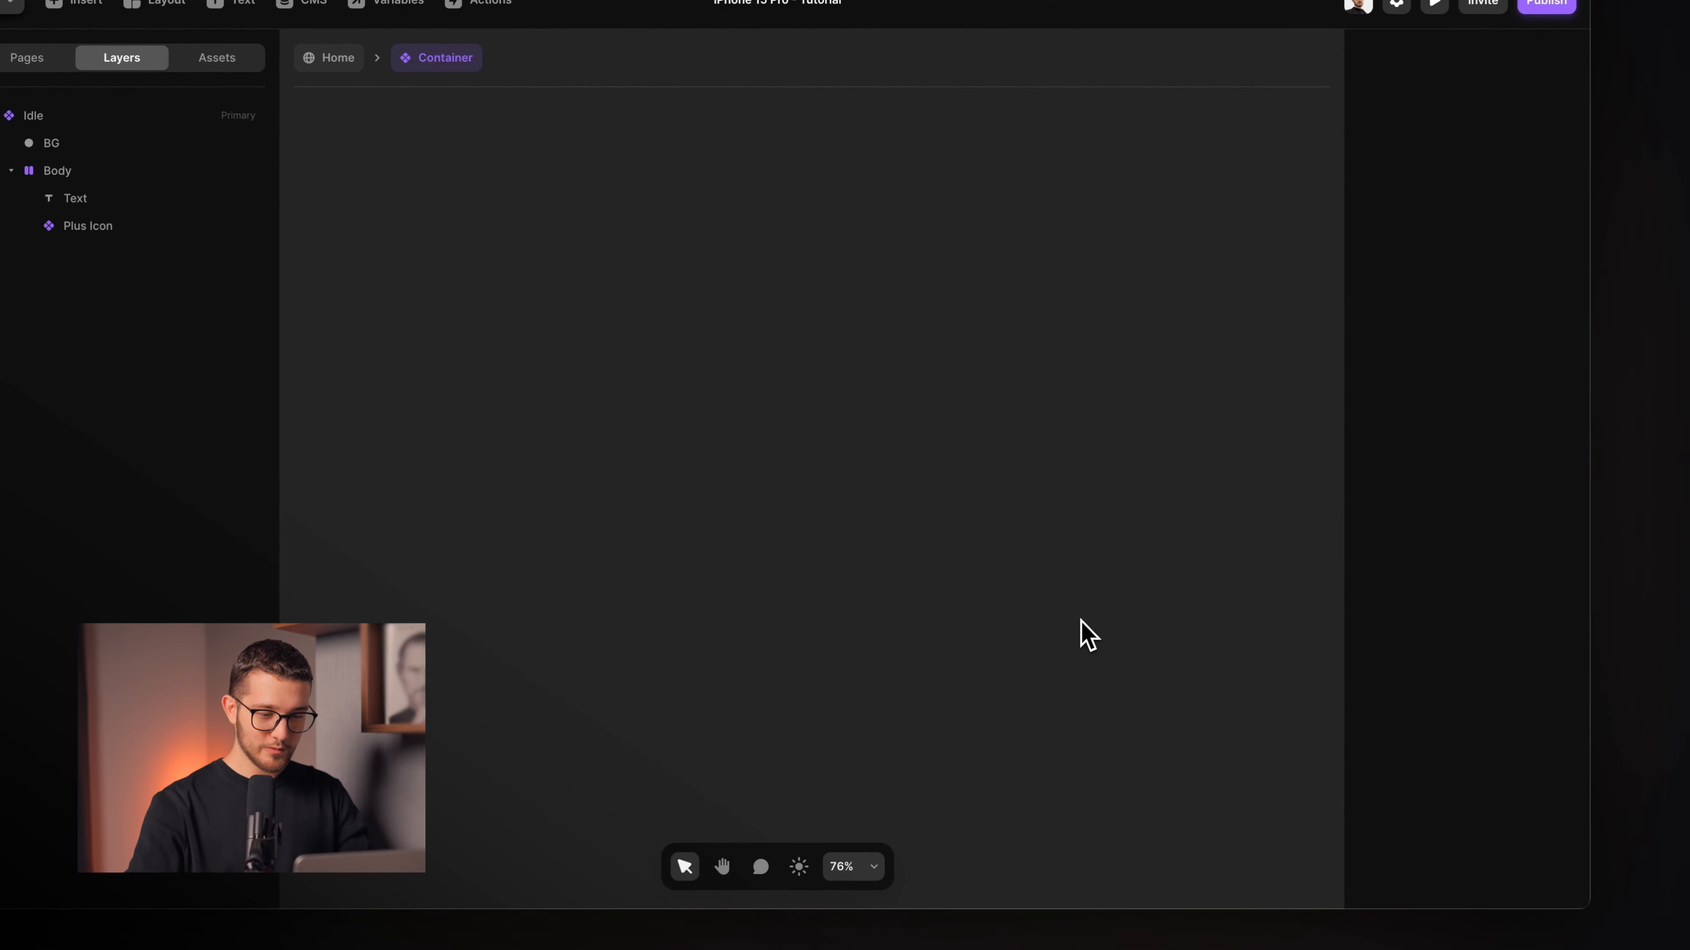
scroll(1082, 620, "up", 2)
left_click(669, 501)
scroll(804, 499, "up", 2)
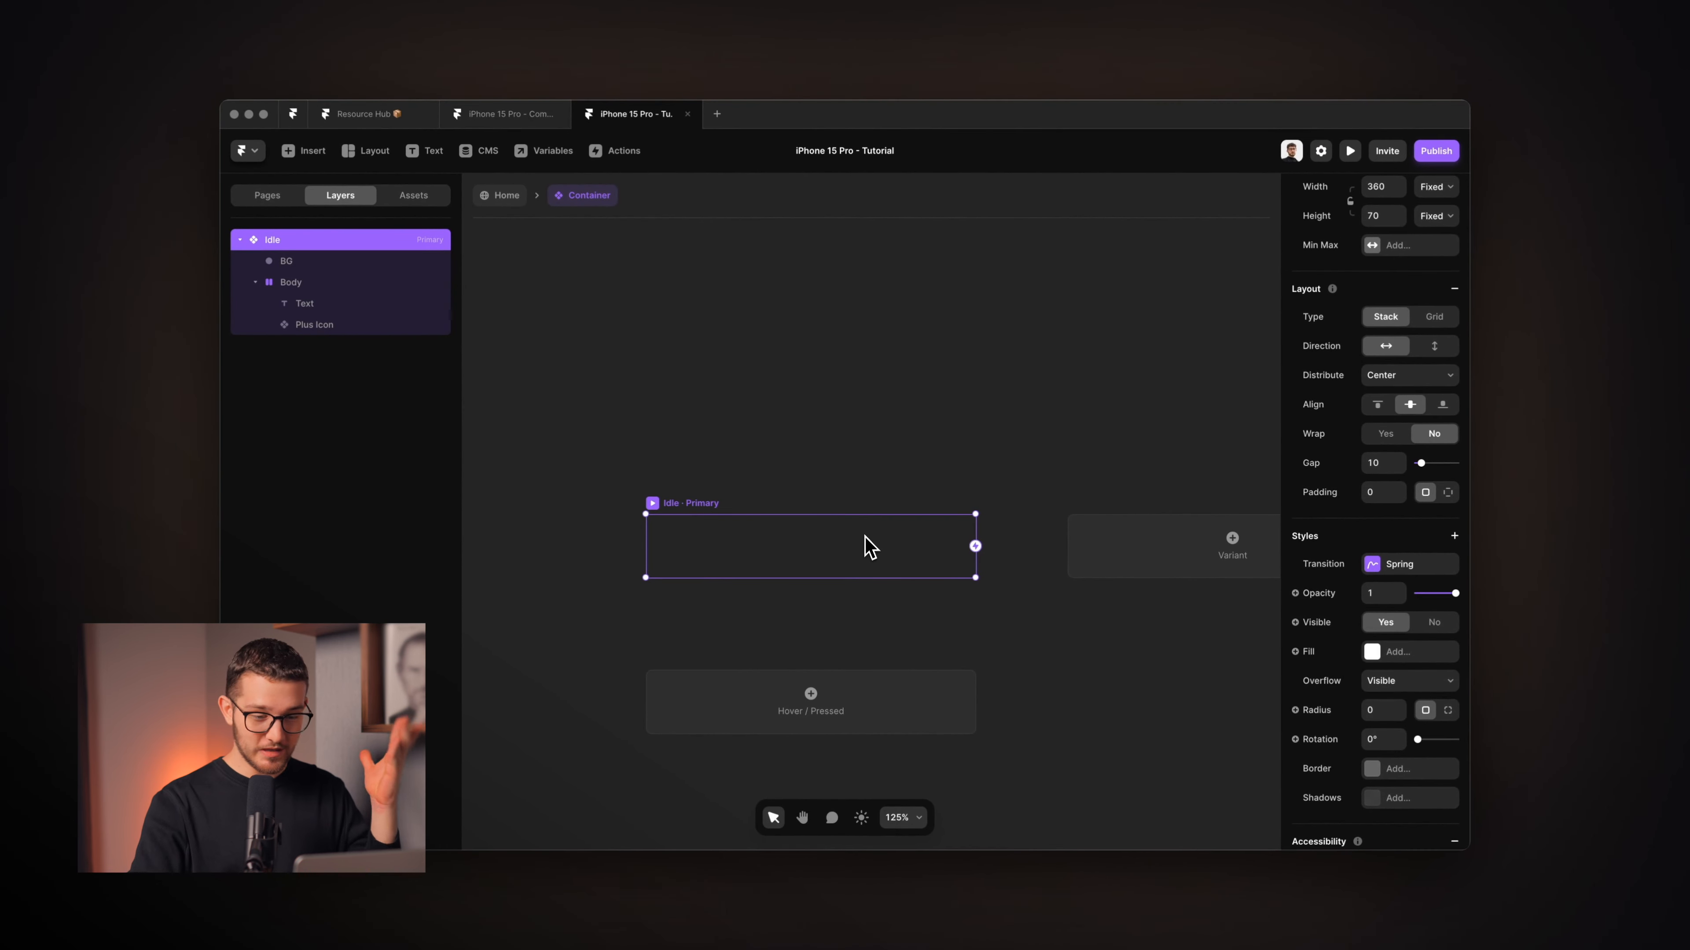
Add a new button variant and name it Appear 1.
scroll(918, 544, "down", 1)
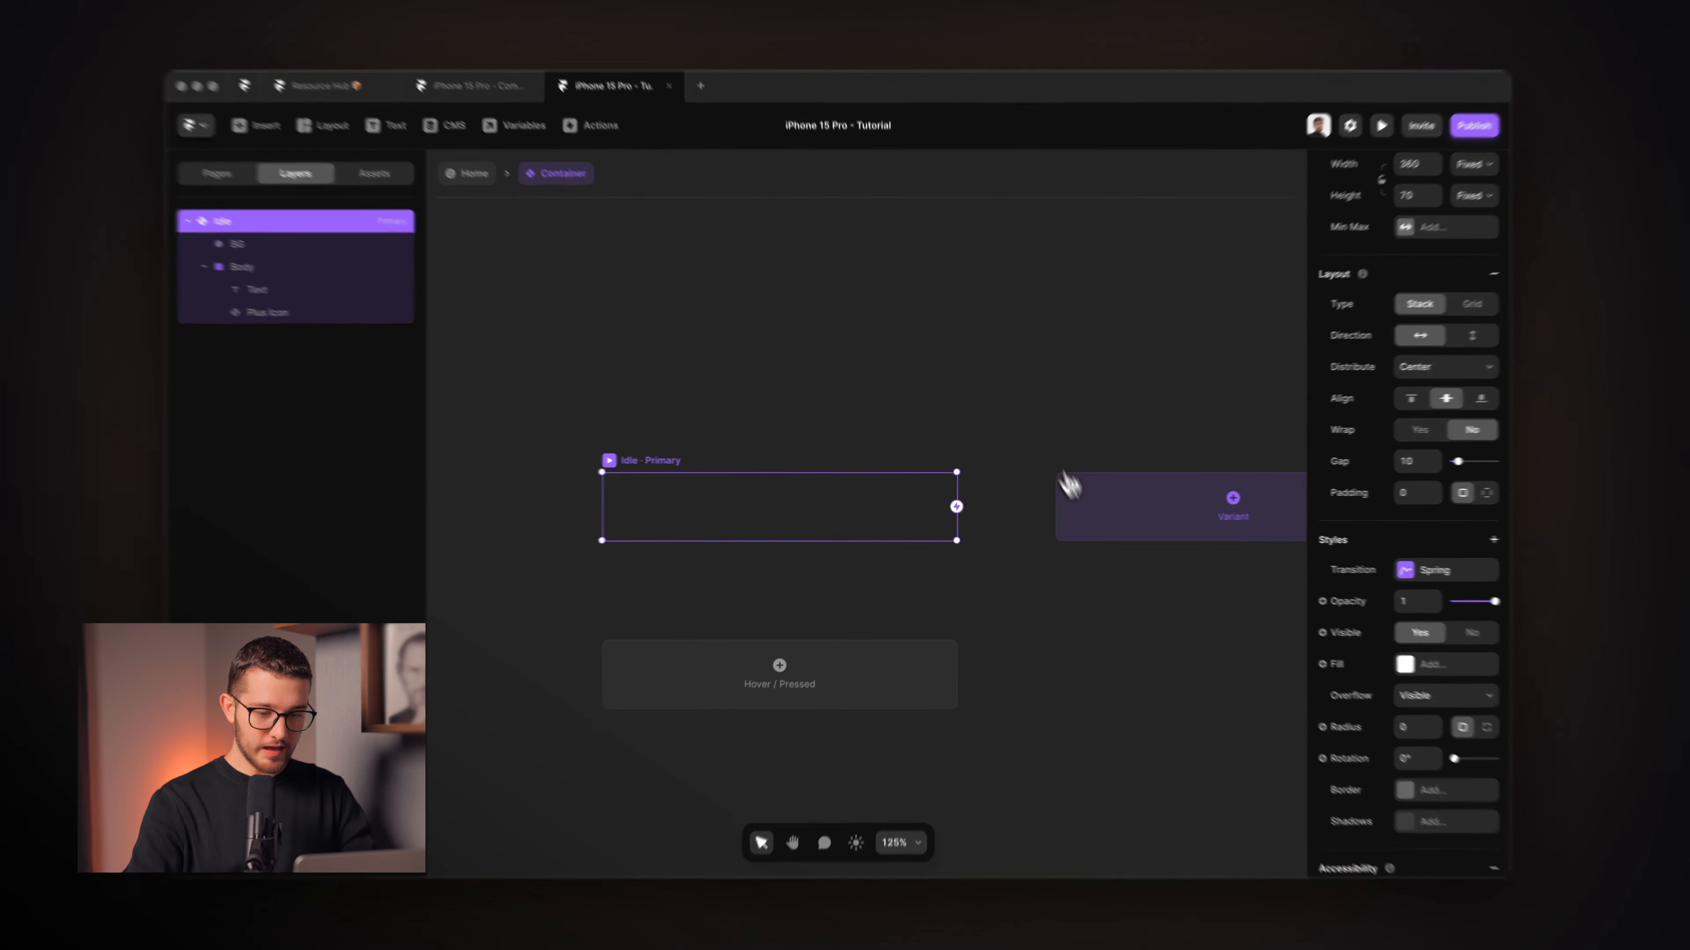
left_click(1064, 485)
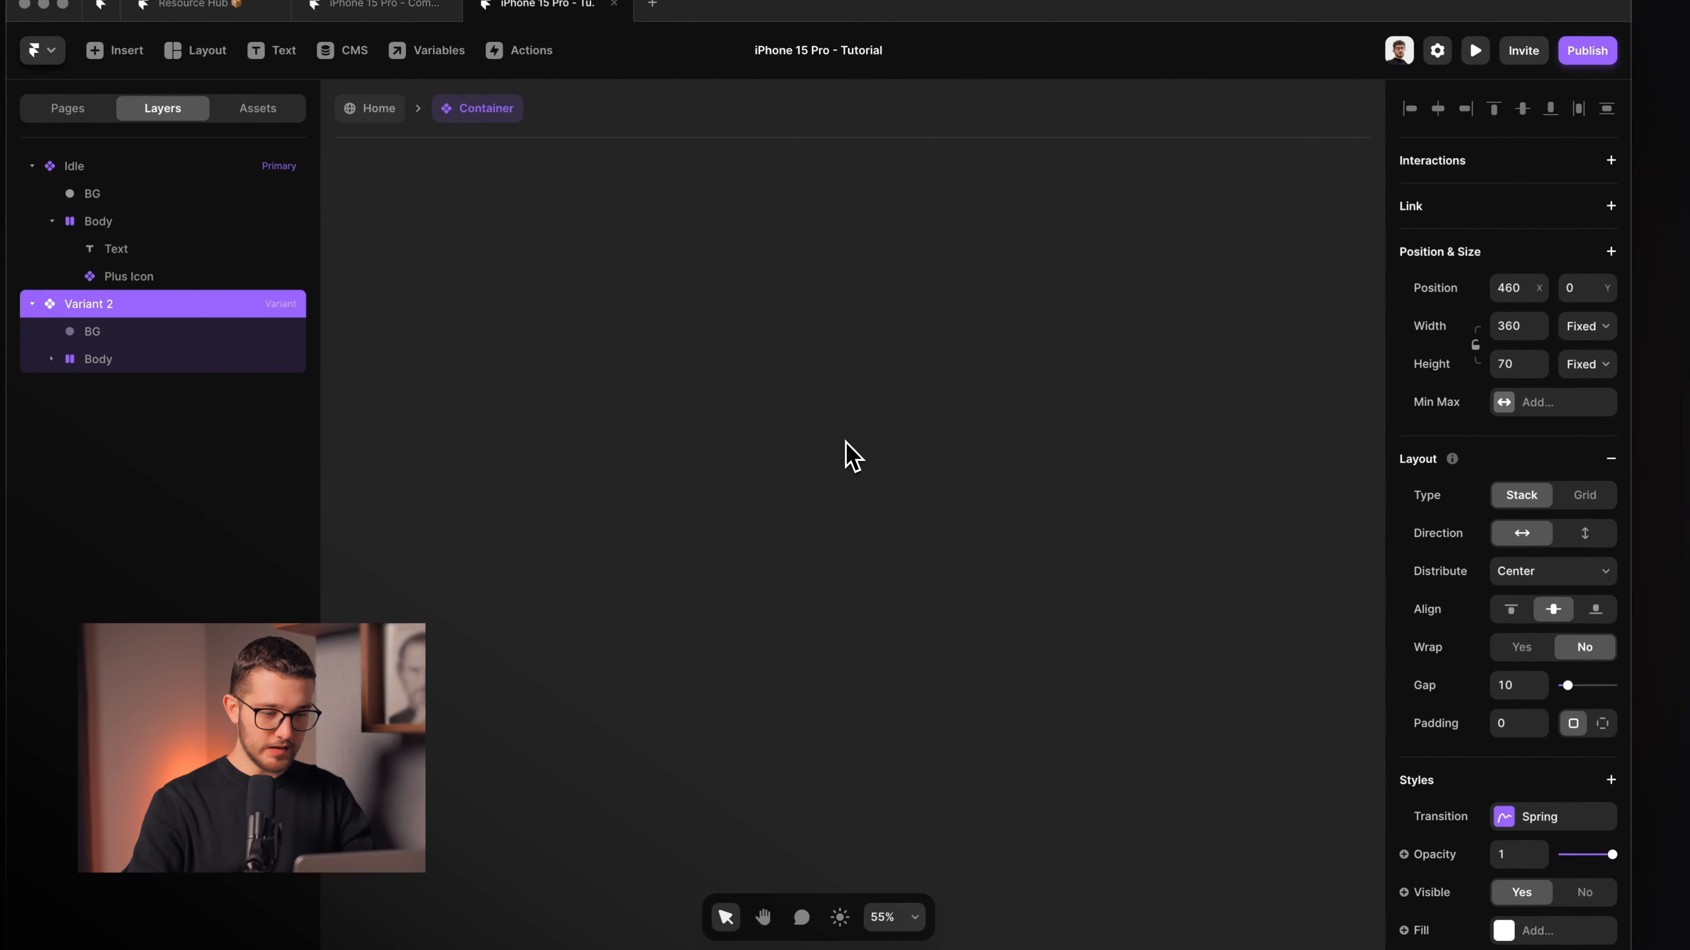
key("super+r")
type("Appear 1")
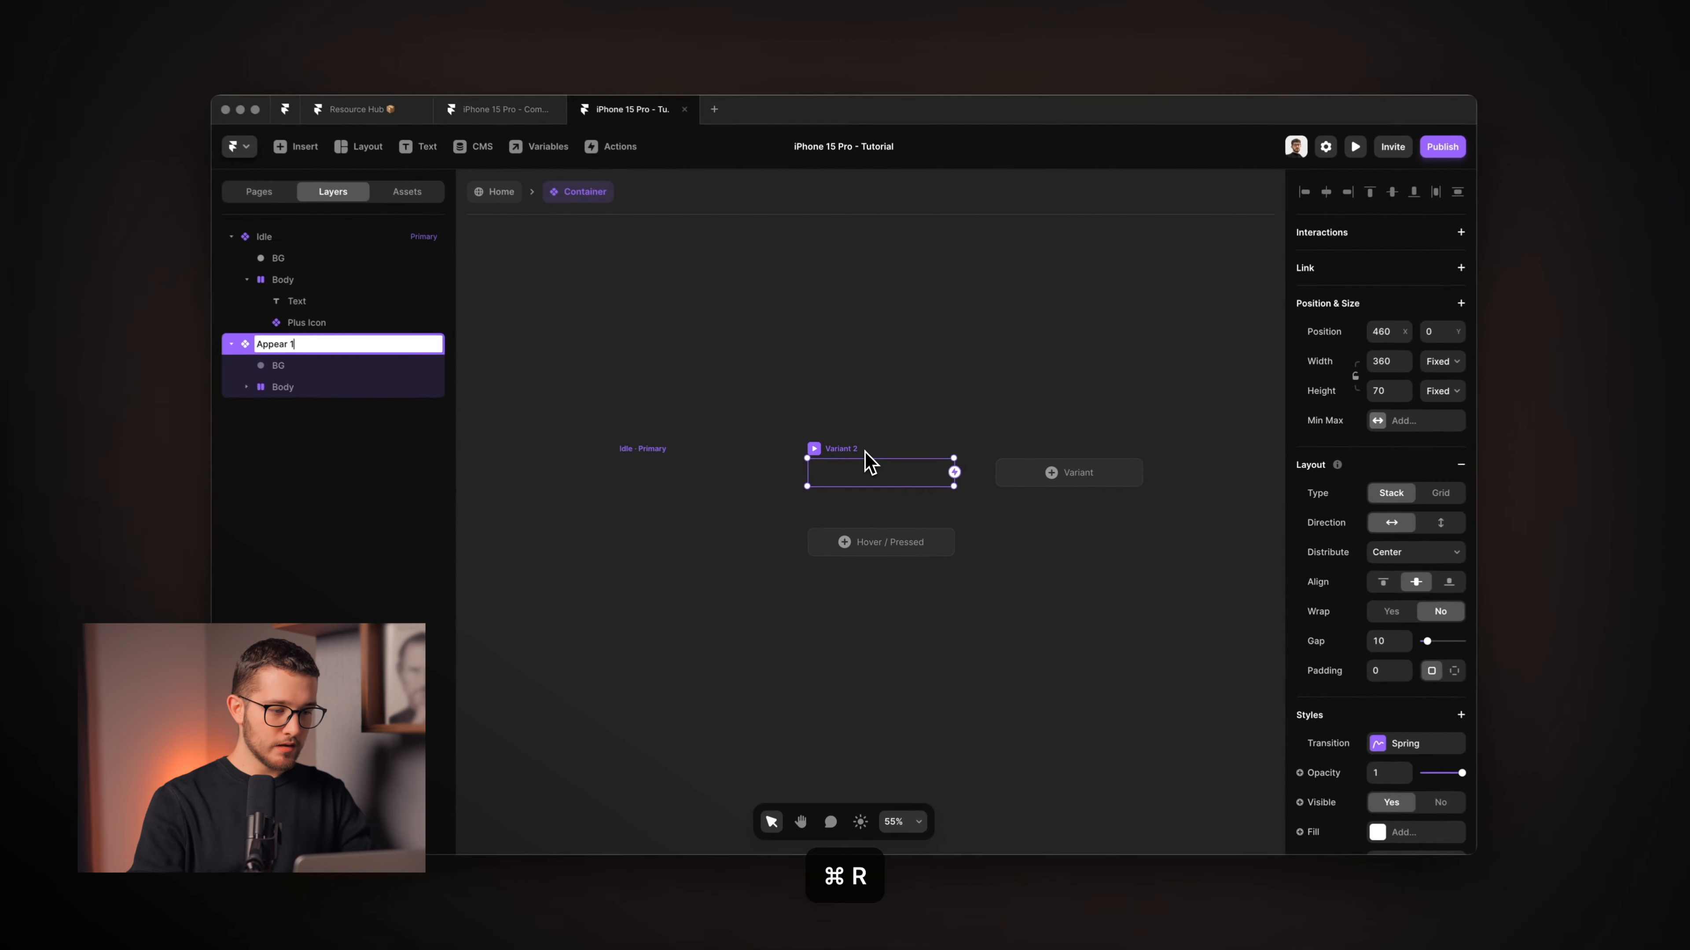
key("Return")
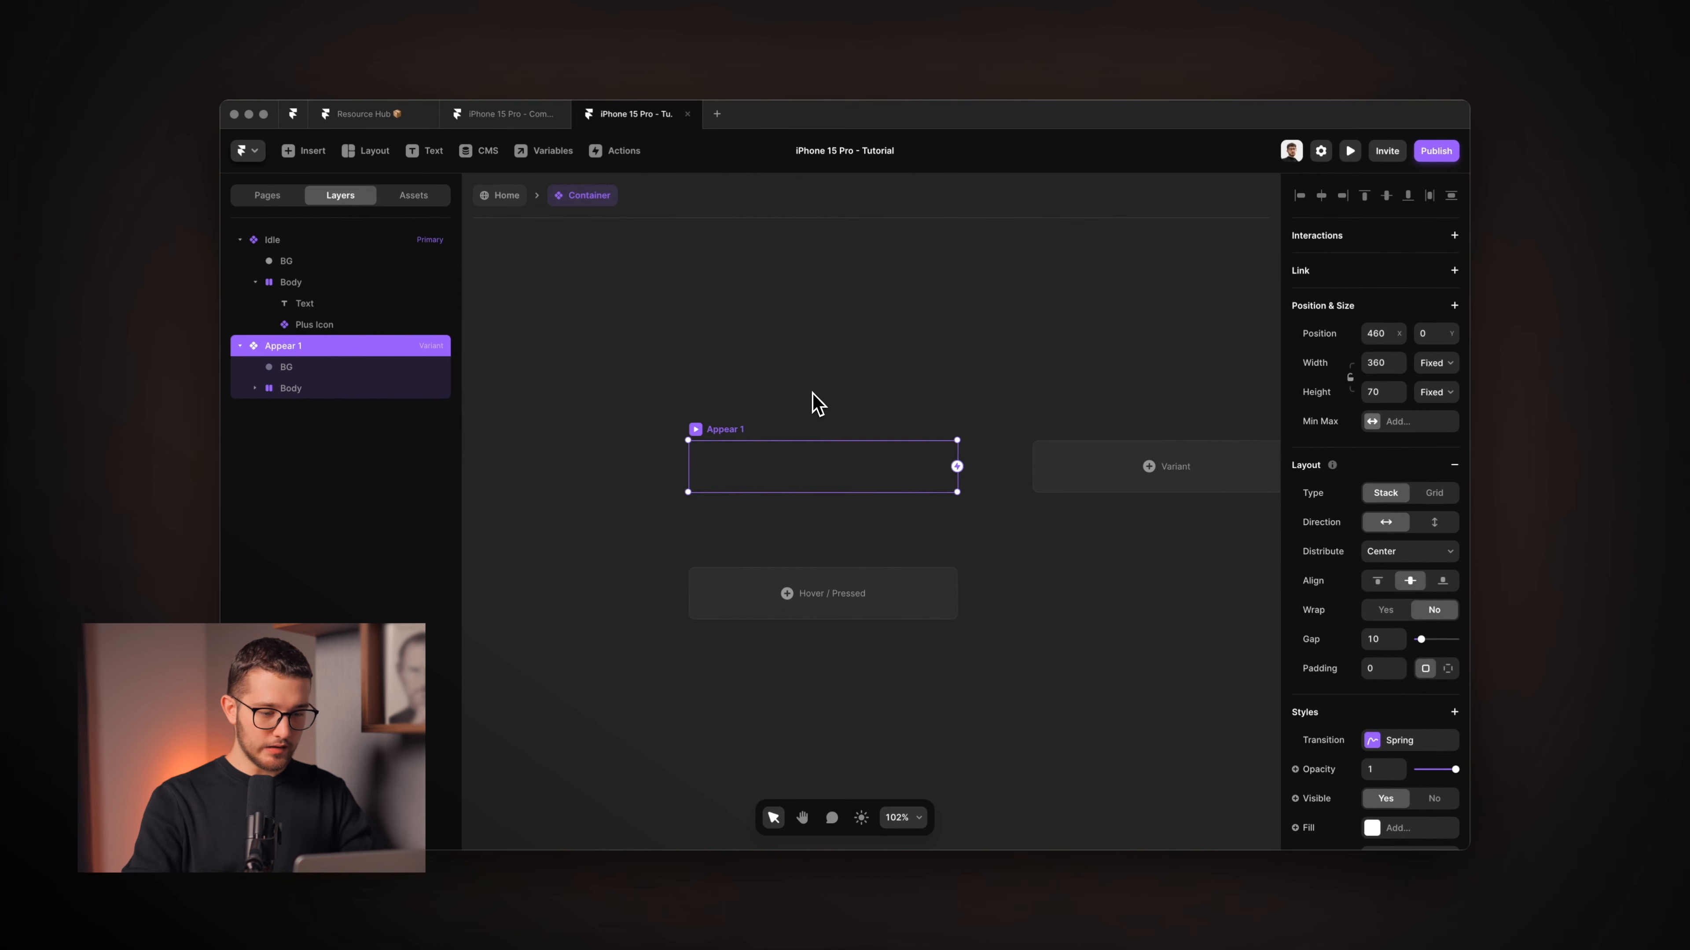
Replay the start of the example animation in the reference video, then select Appear 1's BG.
key("super+Tab")
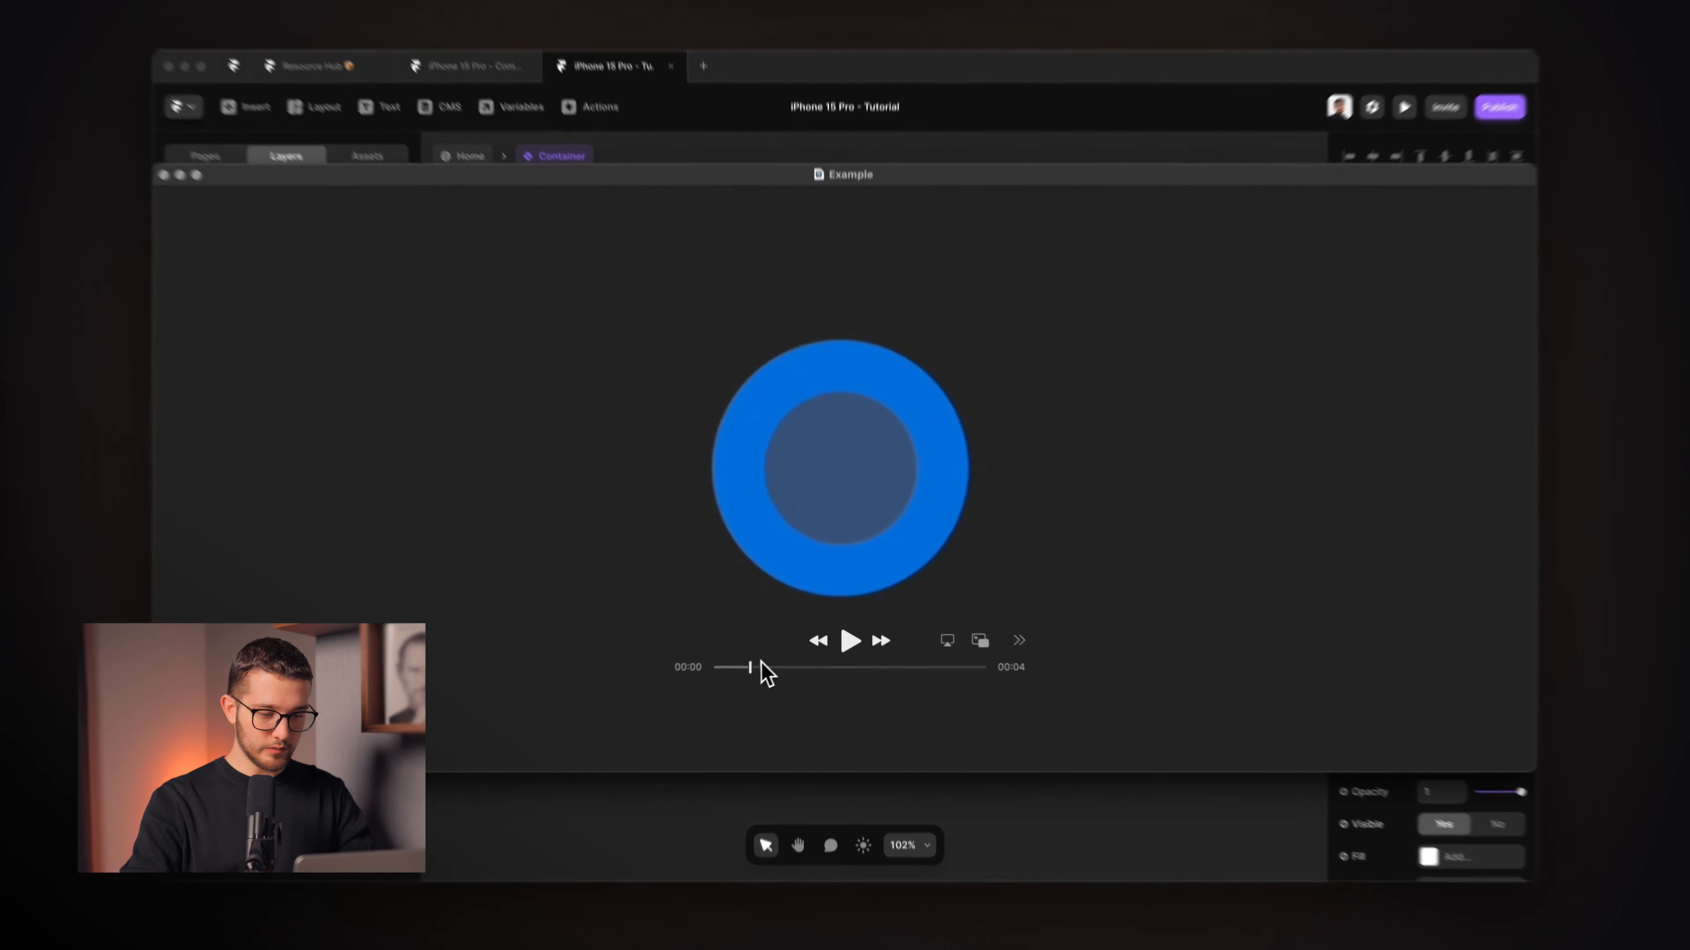
left_click_drag(762, 662, 735, 686)
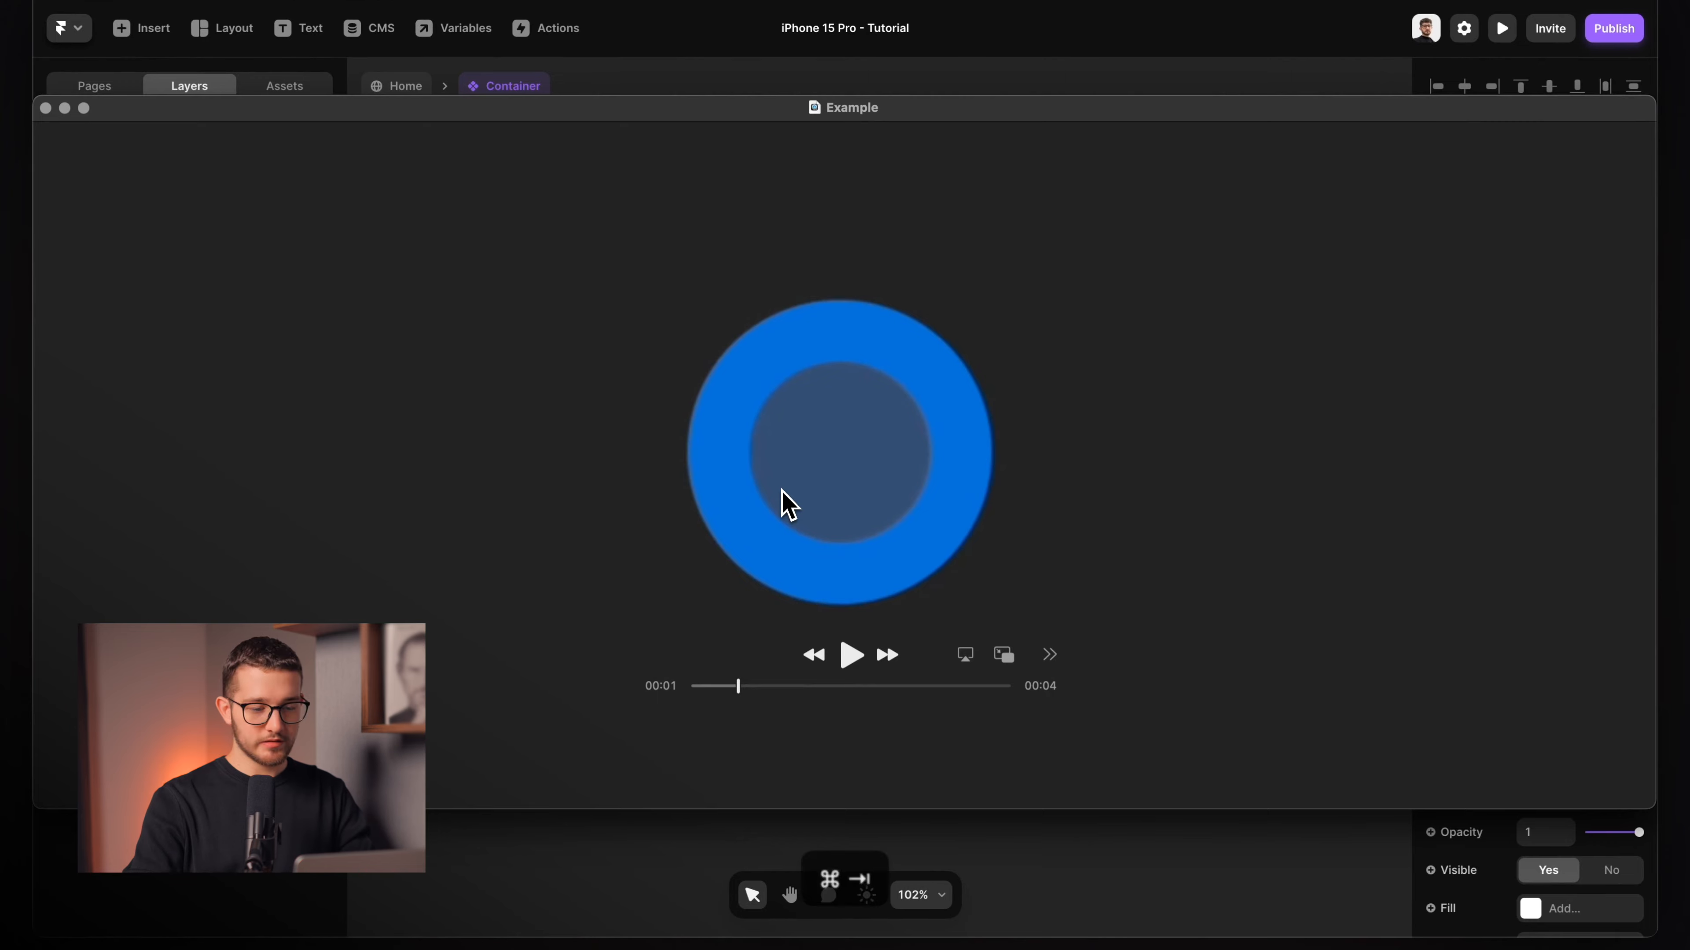
key("super+Tab")
left_click(157, 315)
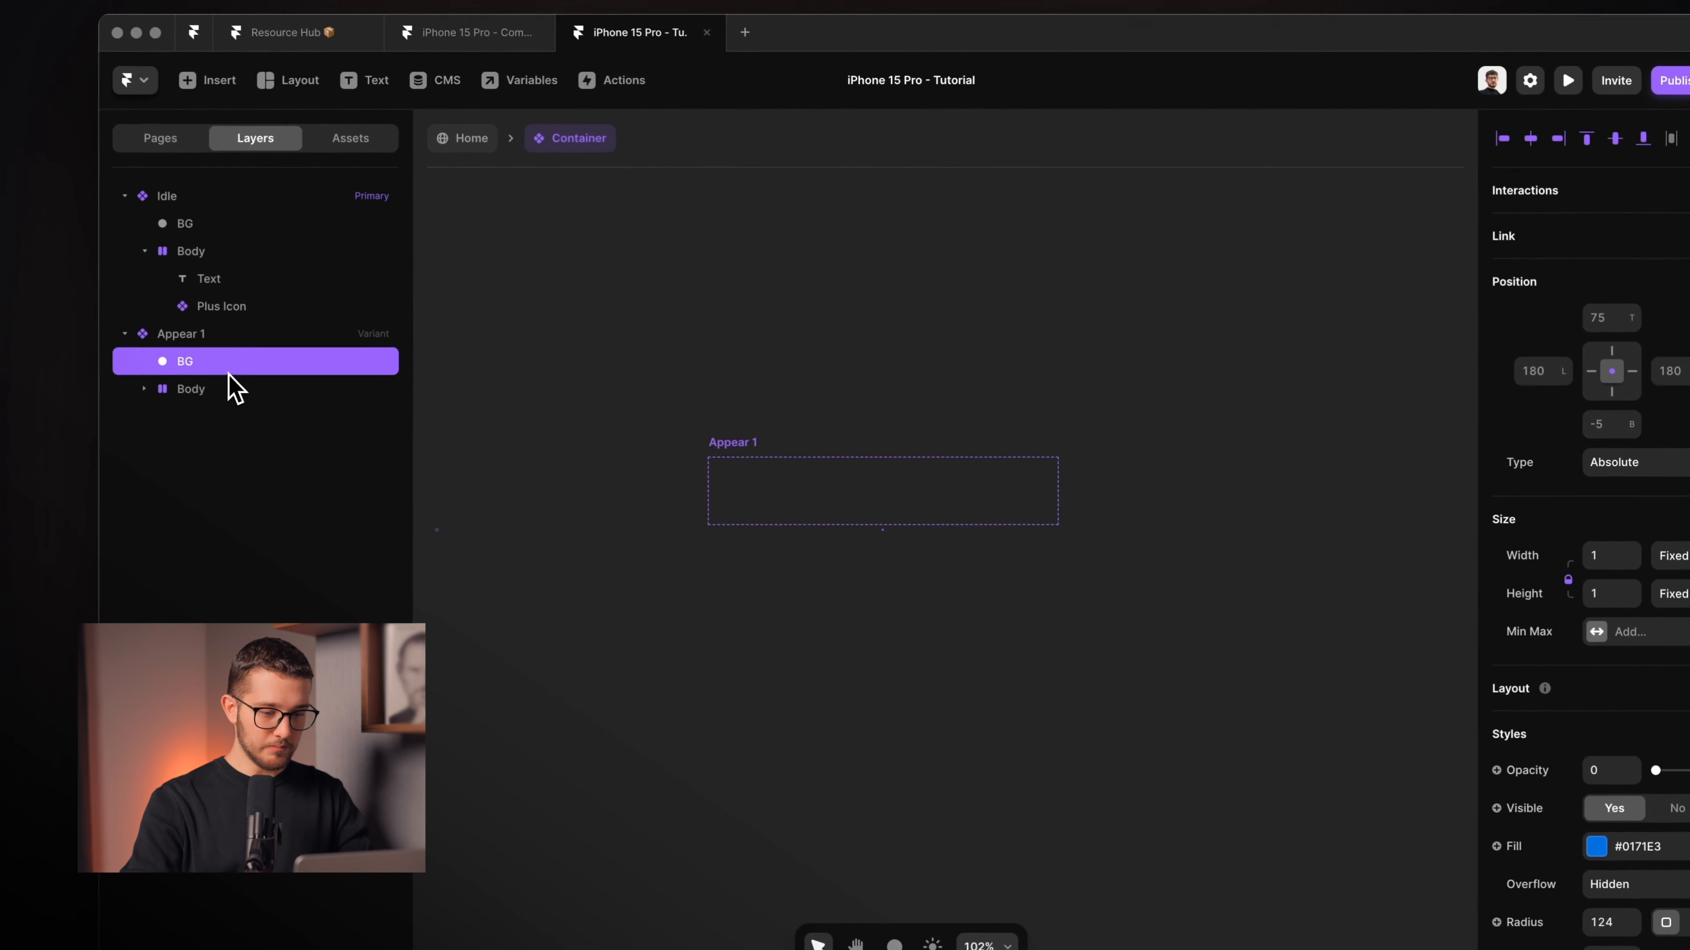
Centre Appear 1's BG as a fully opaque 100×100 blue circle, then centre the Body horizontally.
scroll(700, 560, "up", 5)
scroll(903, 453, "up", 3)
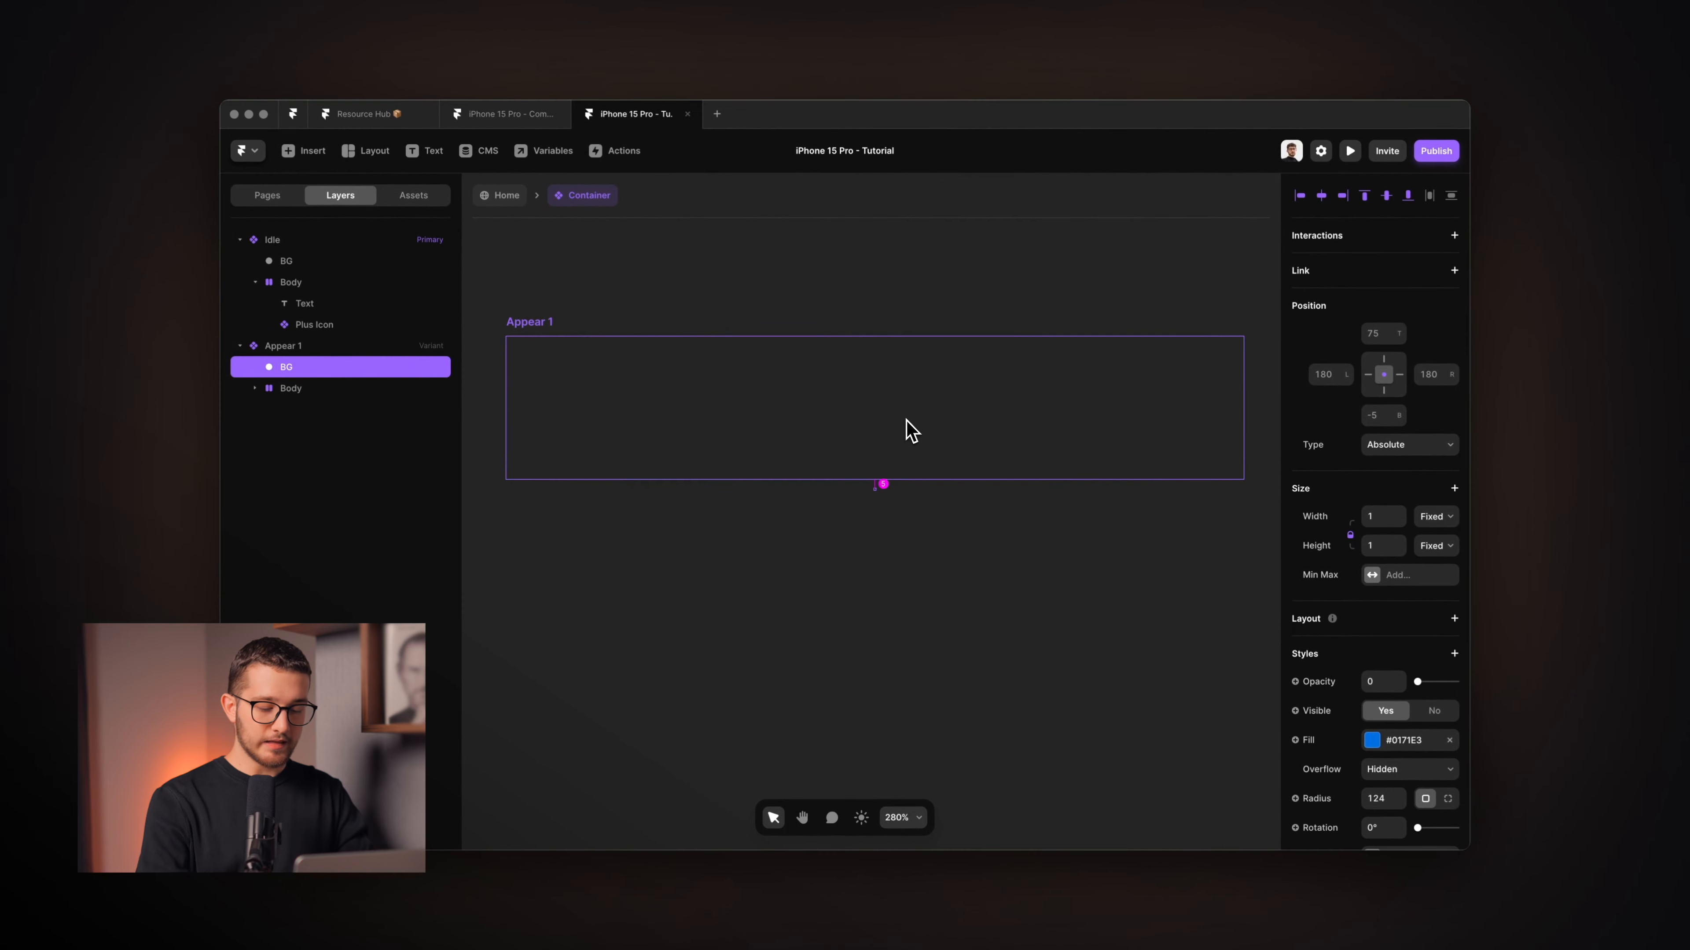
key("alt+h")
key("alt+v")
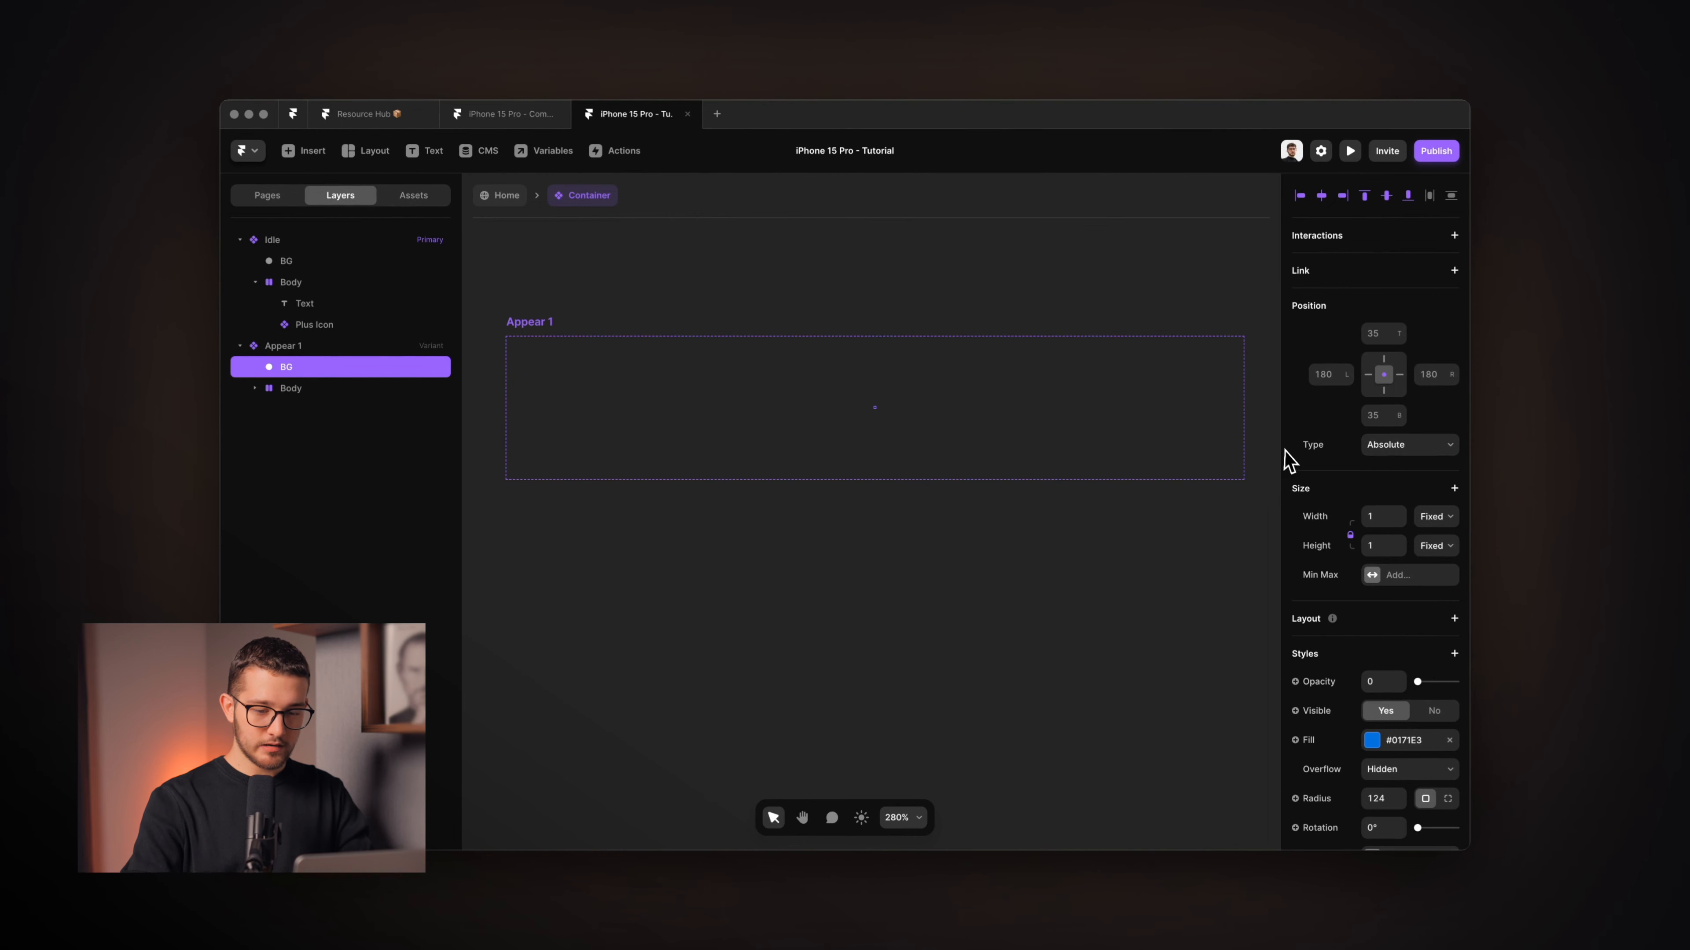
left_click_drag(1386, 519, 1406, 483)
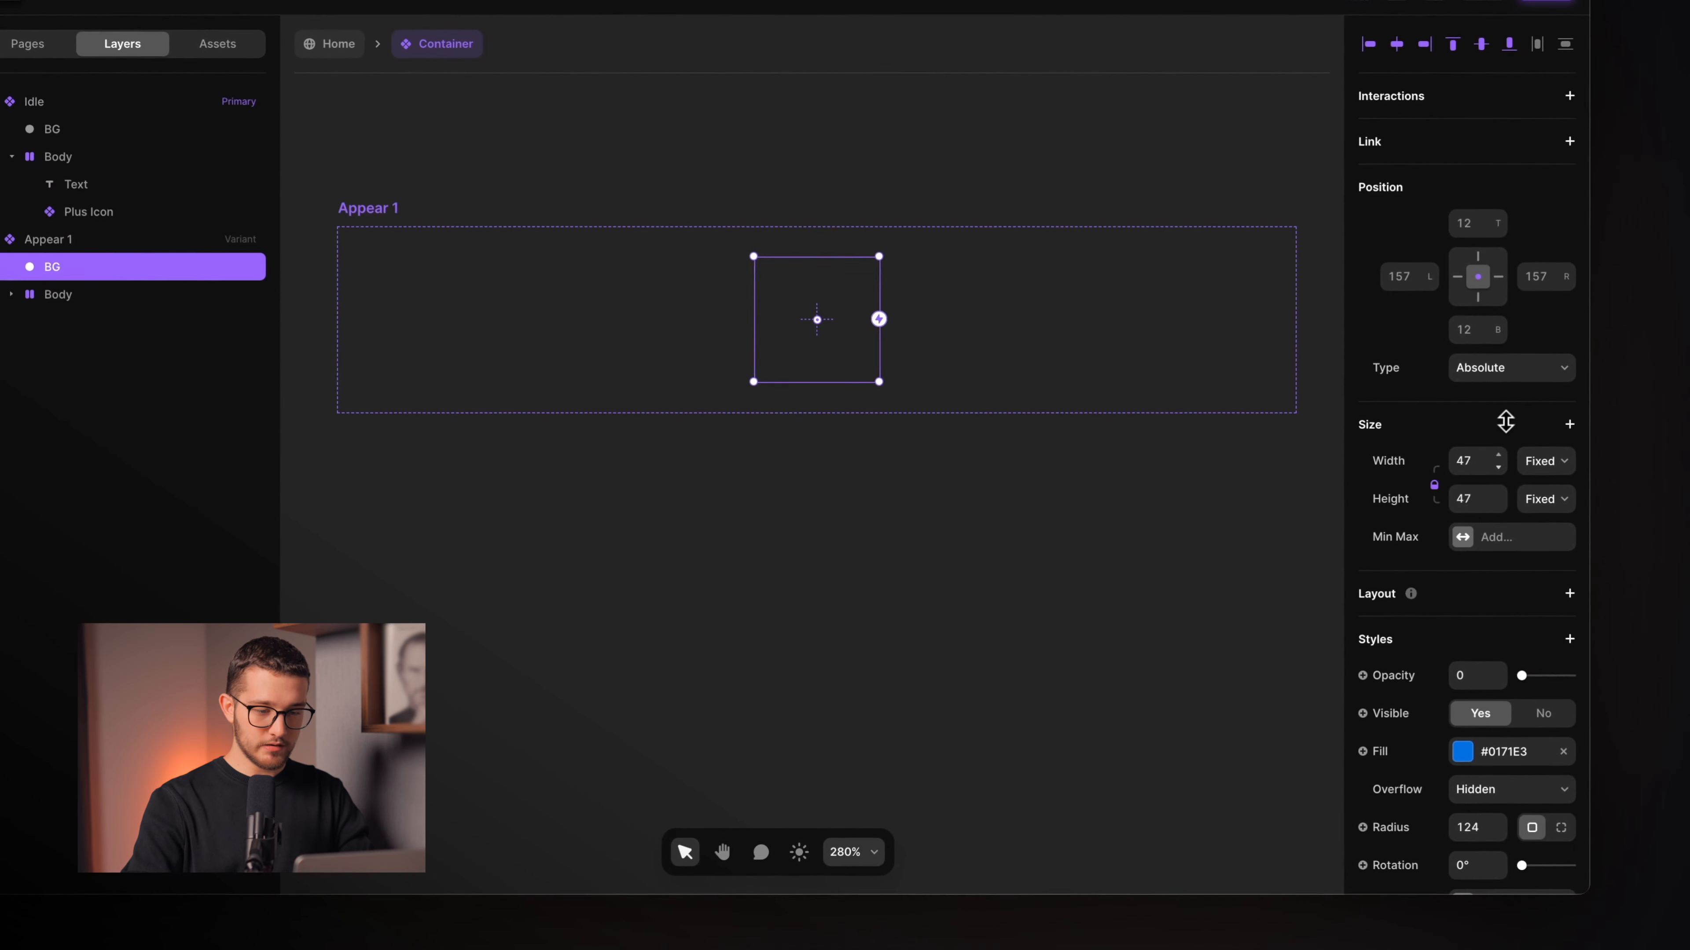
left_click_drag(1532, 680, 1595, 684)
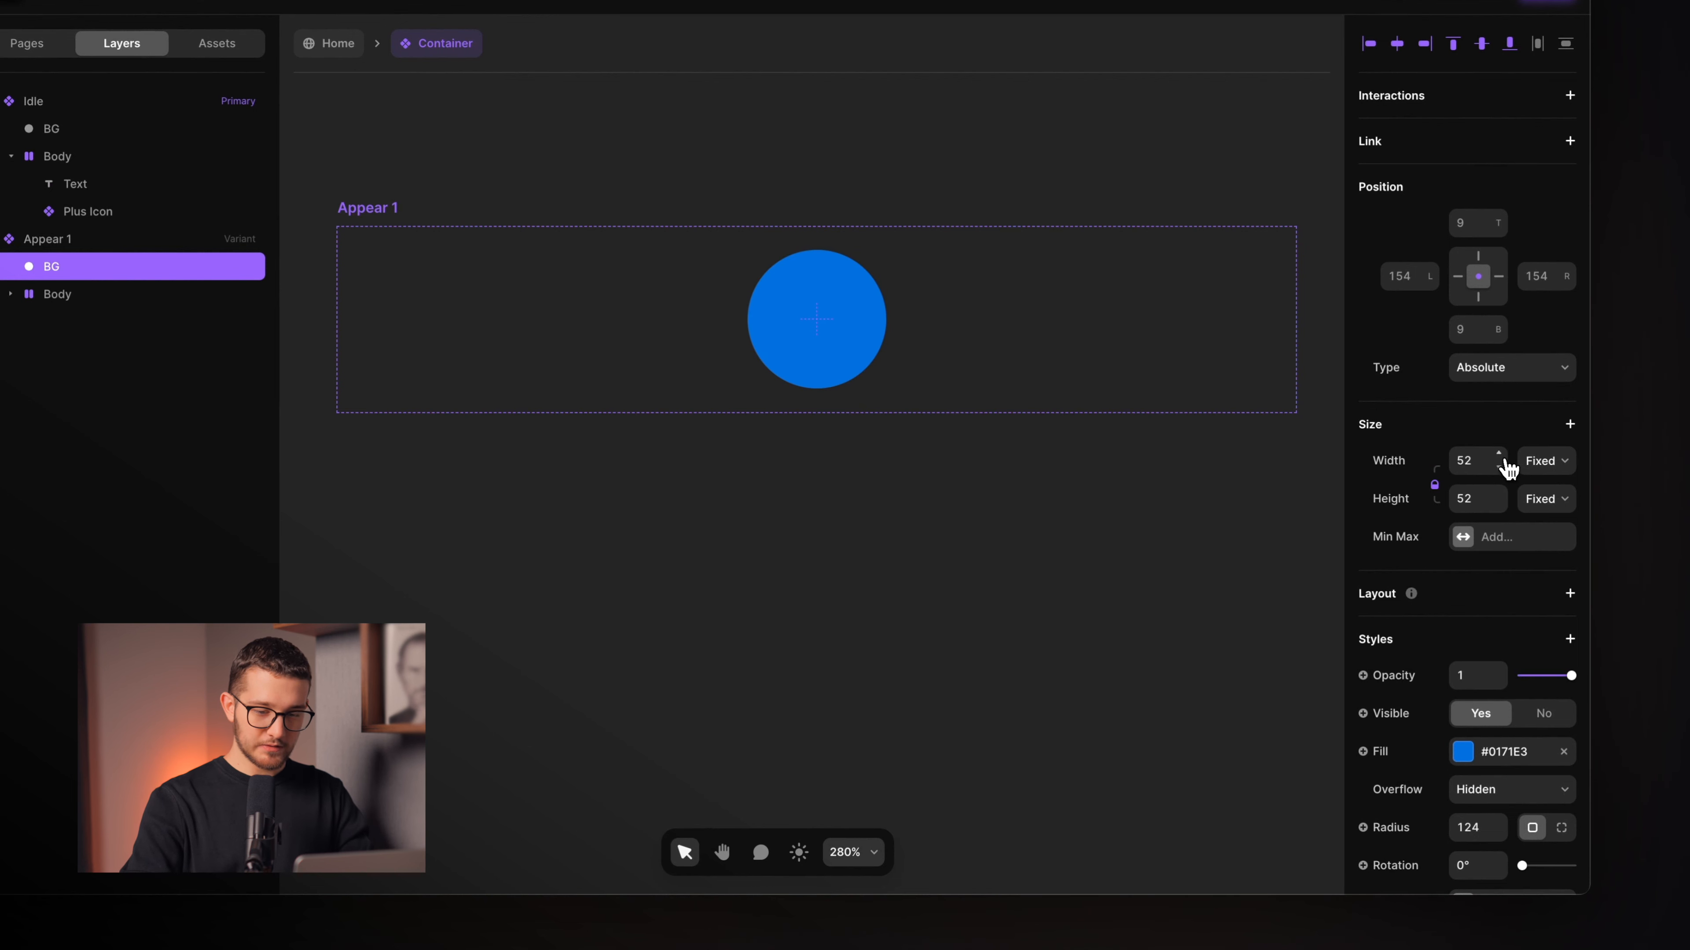
left_click_drag(1506, 466, 1502, 431)
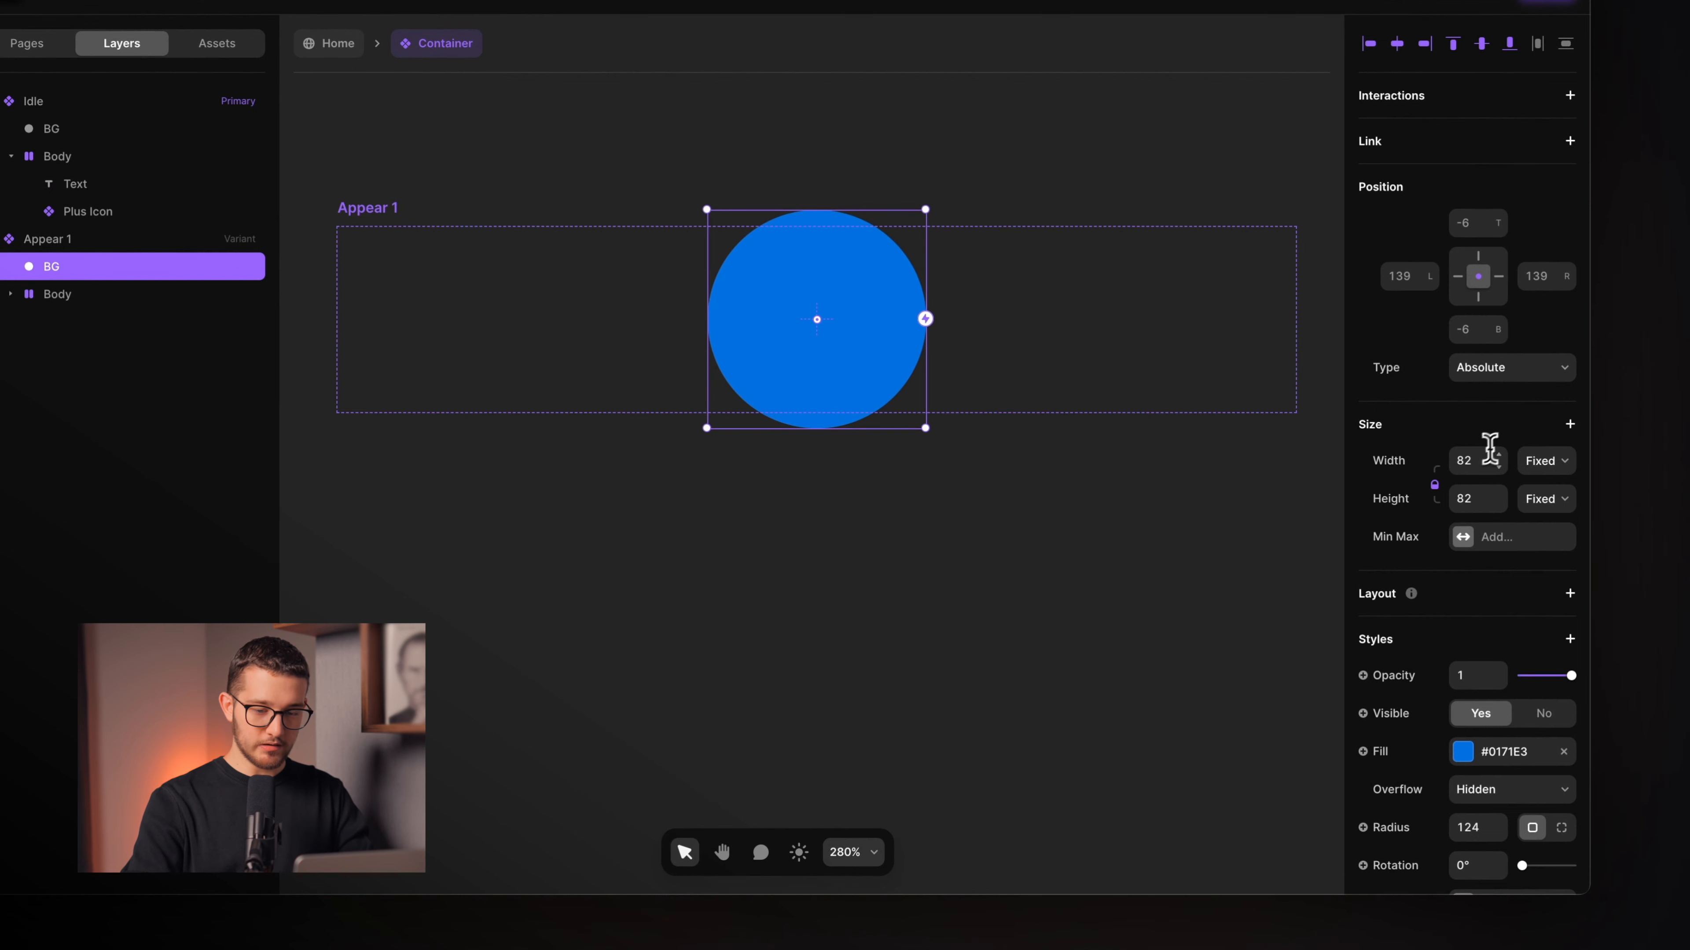
key("Return")
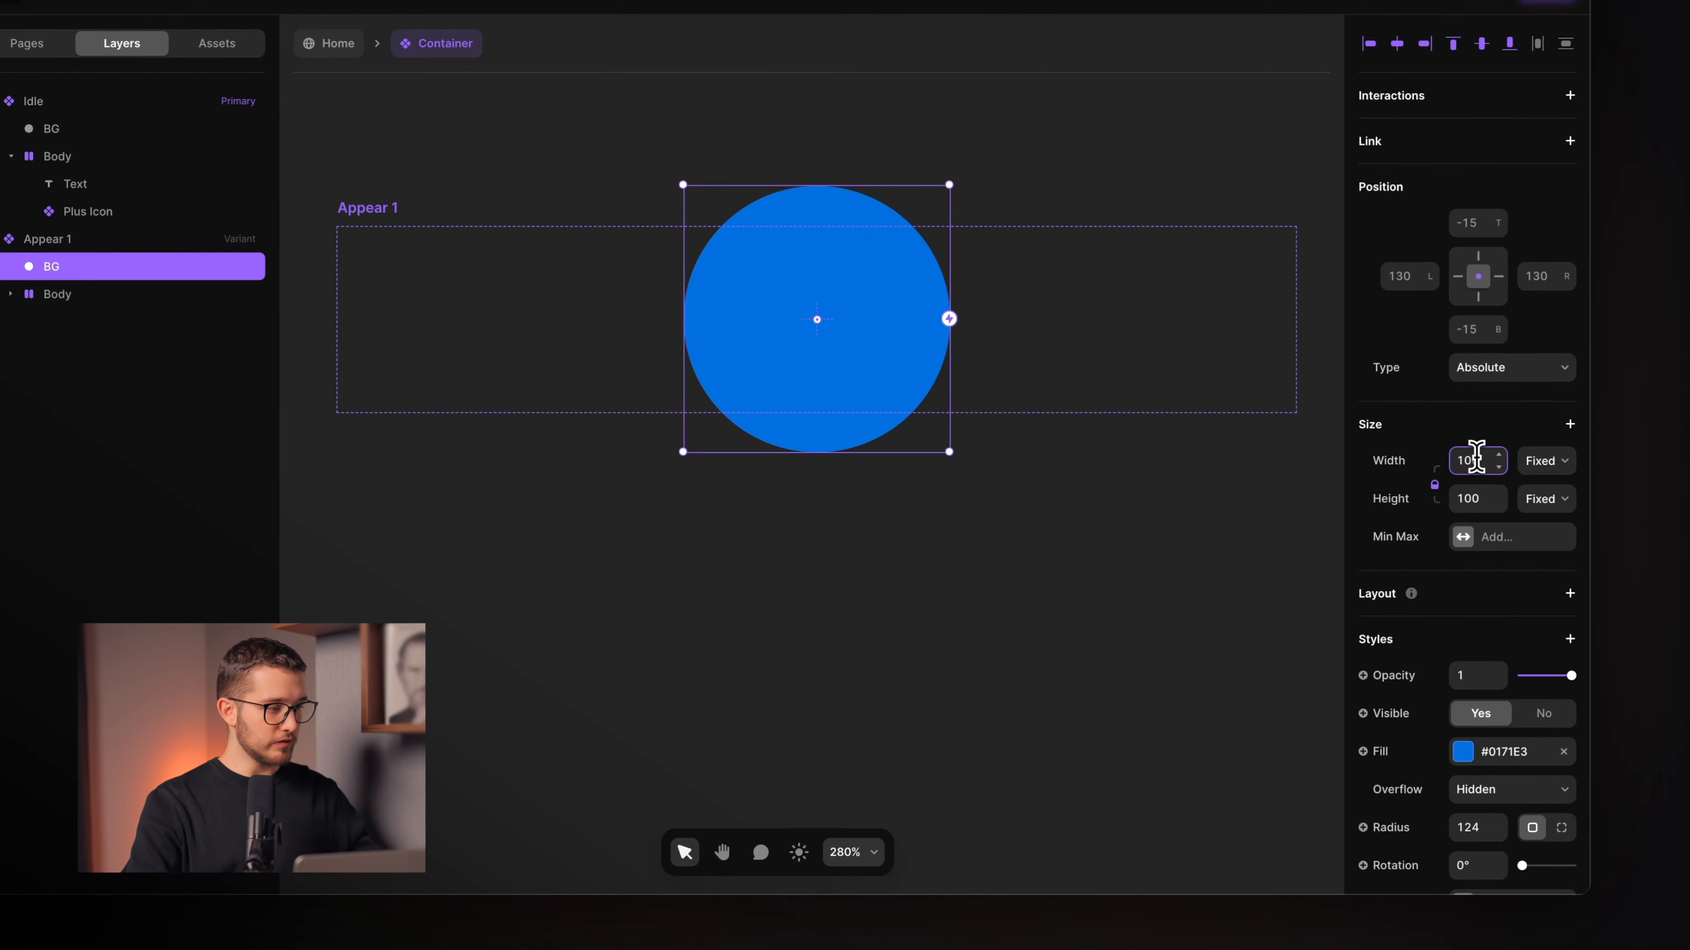
left_click(195, 299)
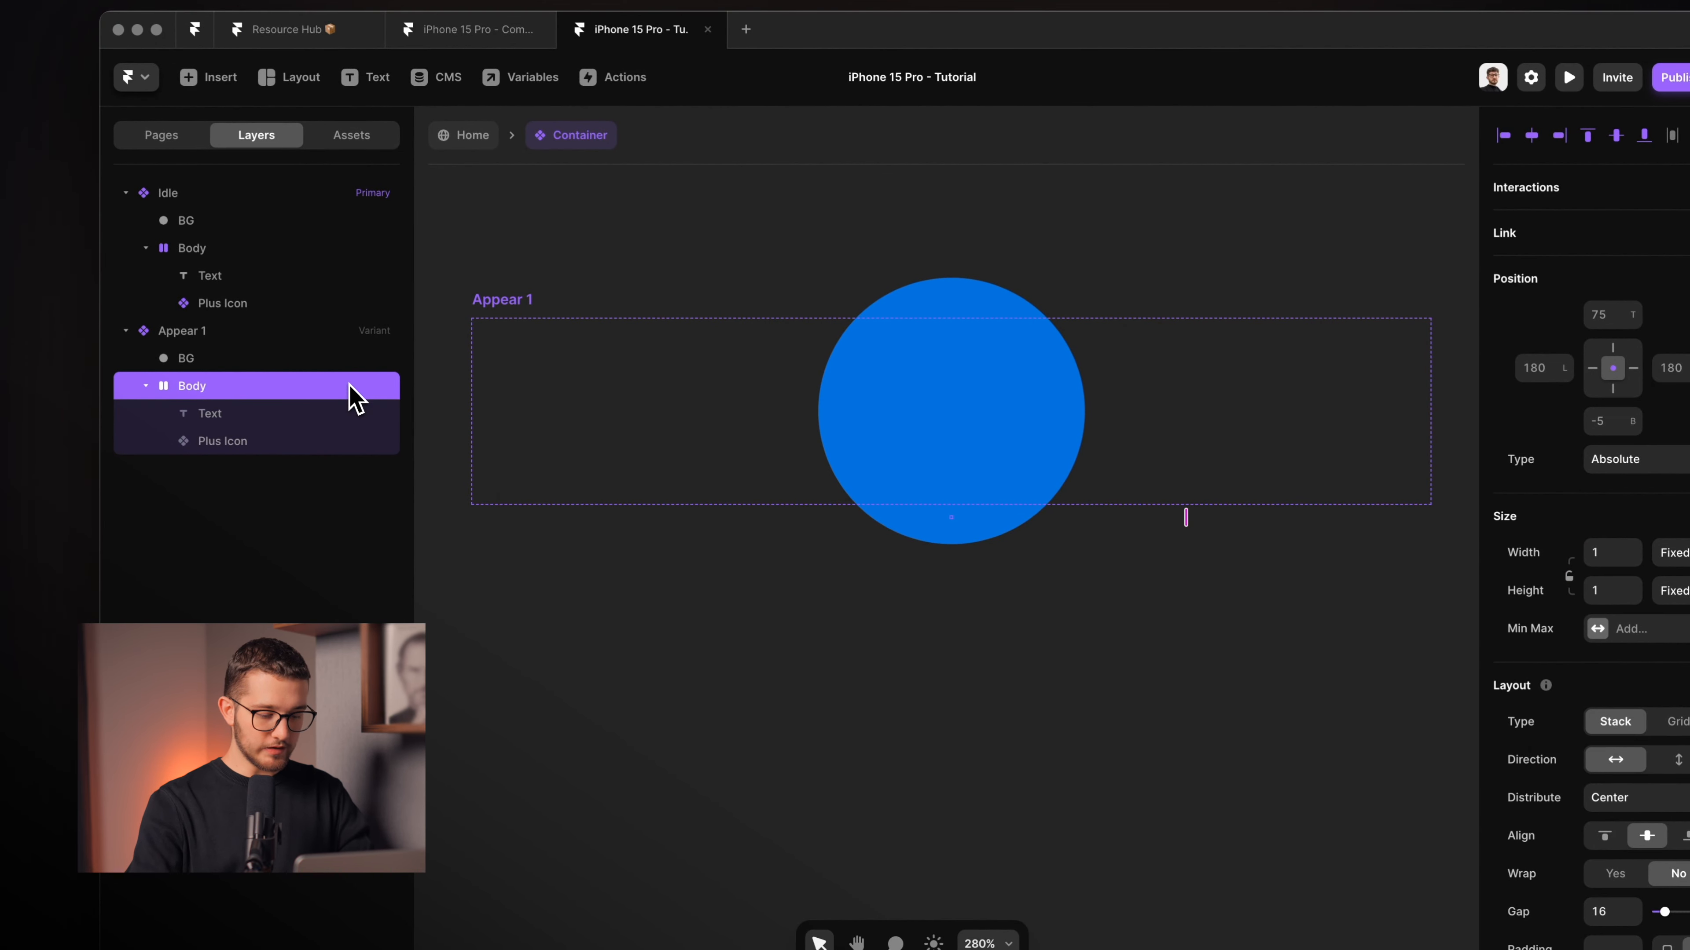
key("alt+h")
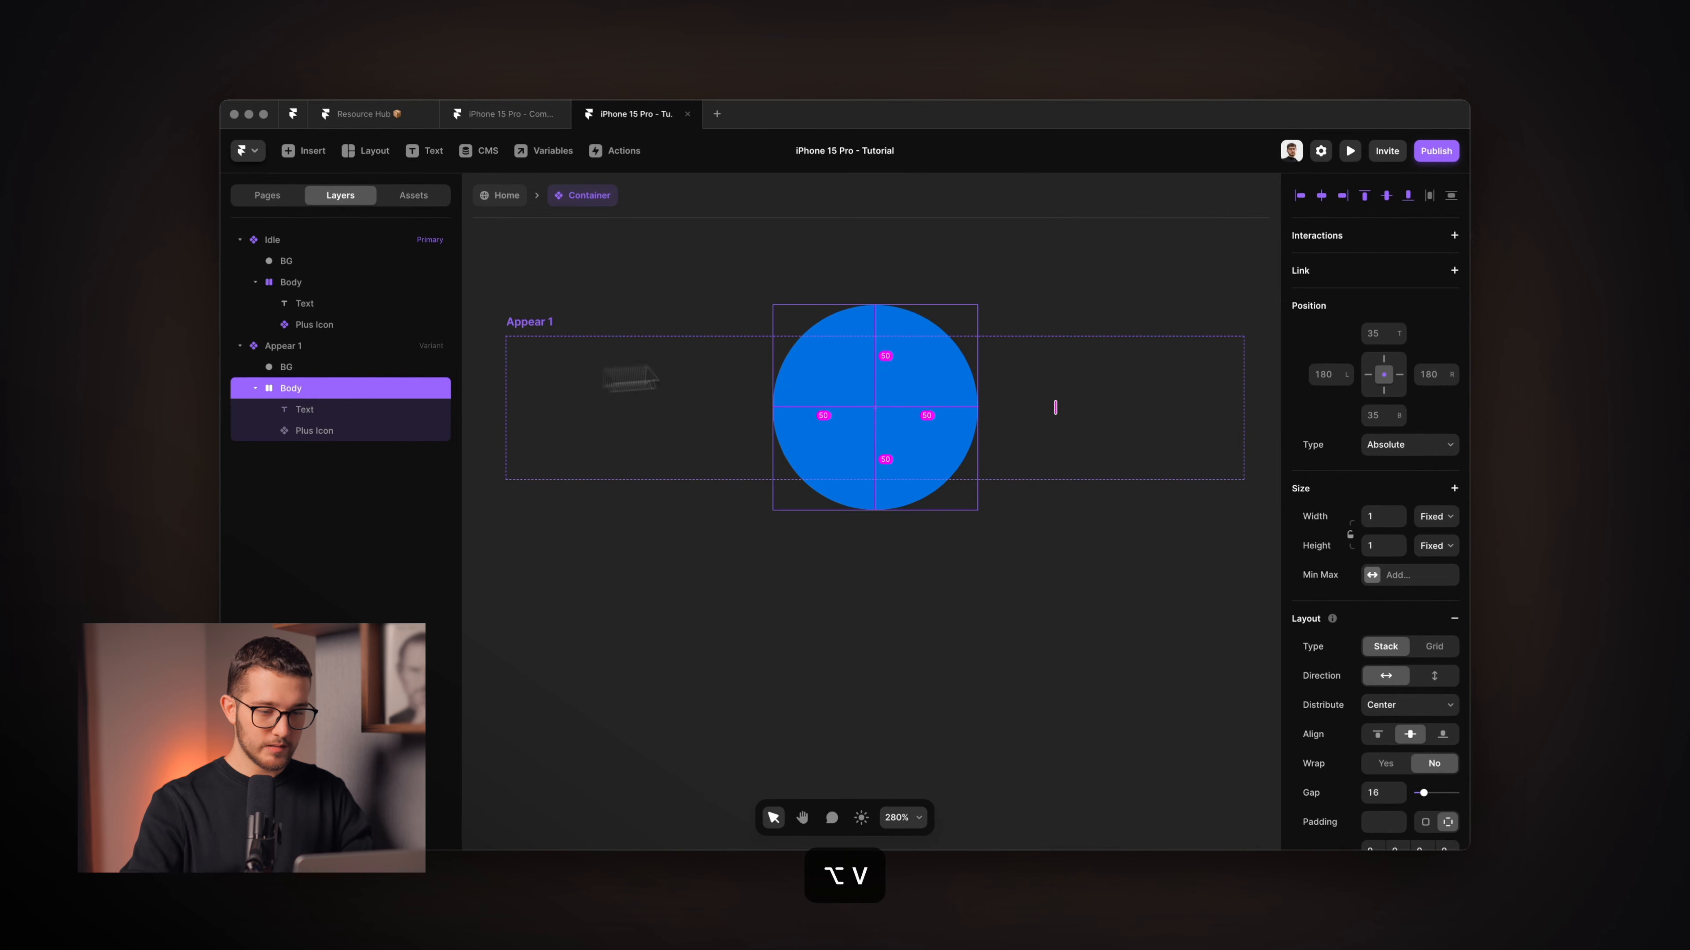
Set Appear 1's Body to 56×56 with opacity 1.
left_click(1384, 522)
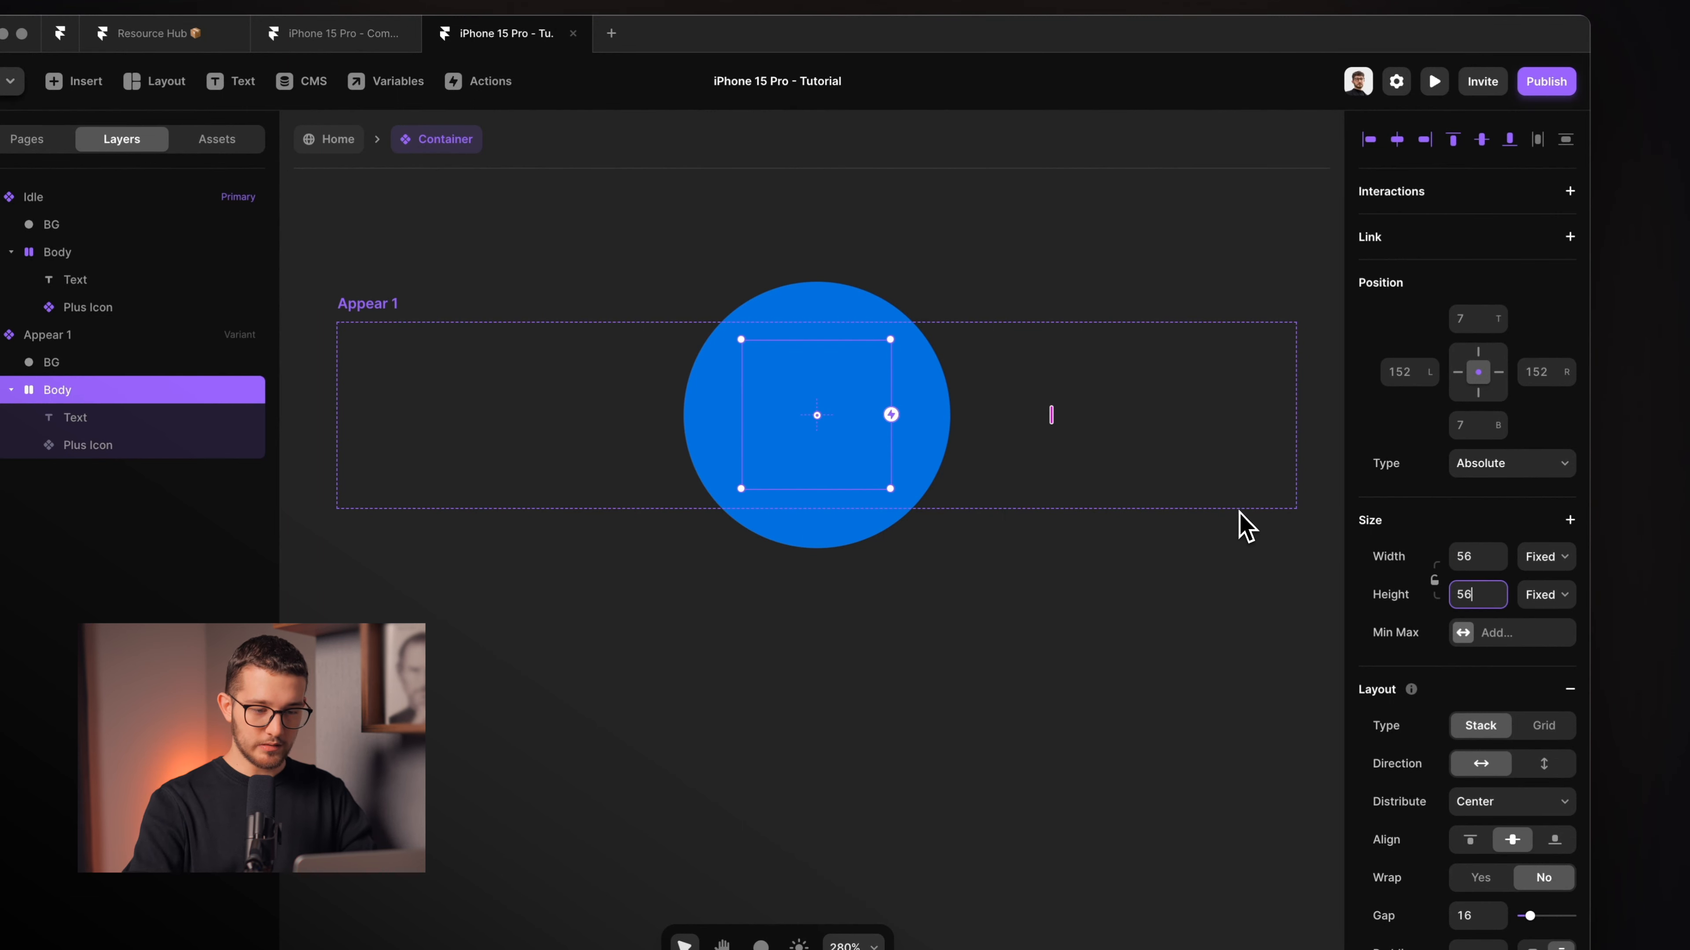
scroll(1539, 603, "down", 3)
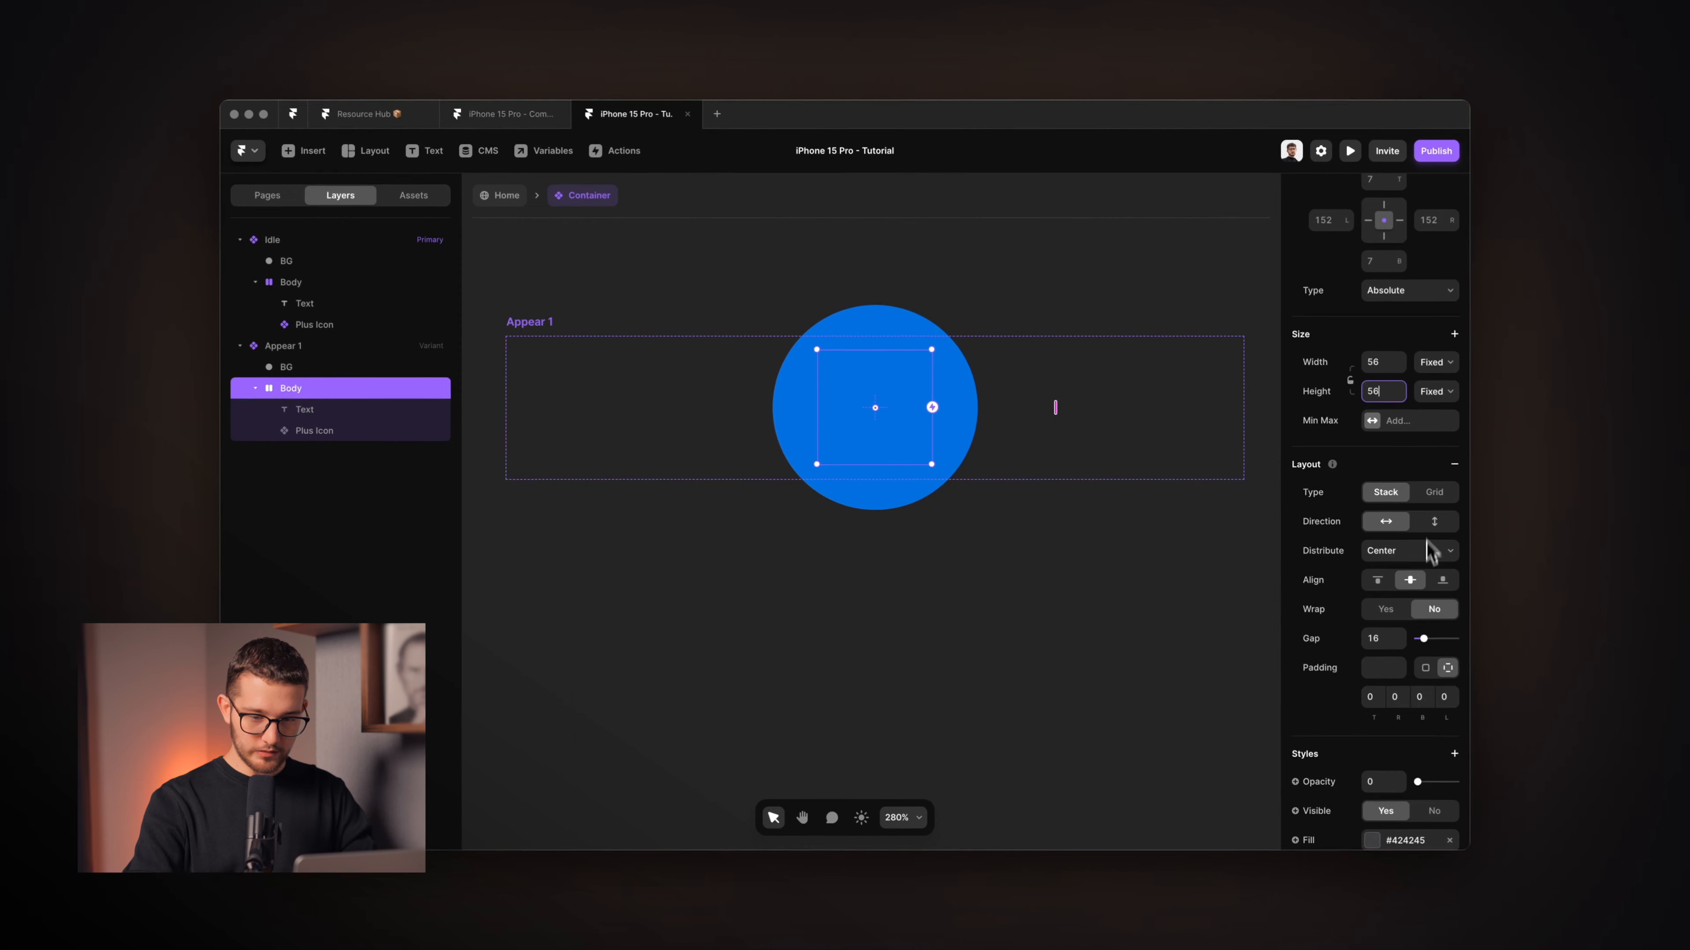
scroll(1427, 559, "down", 3)
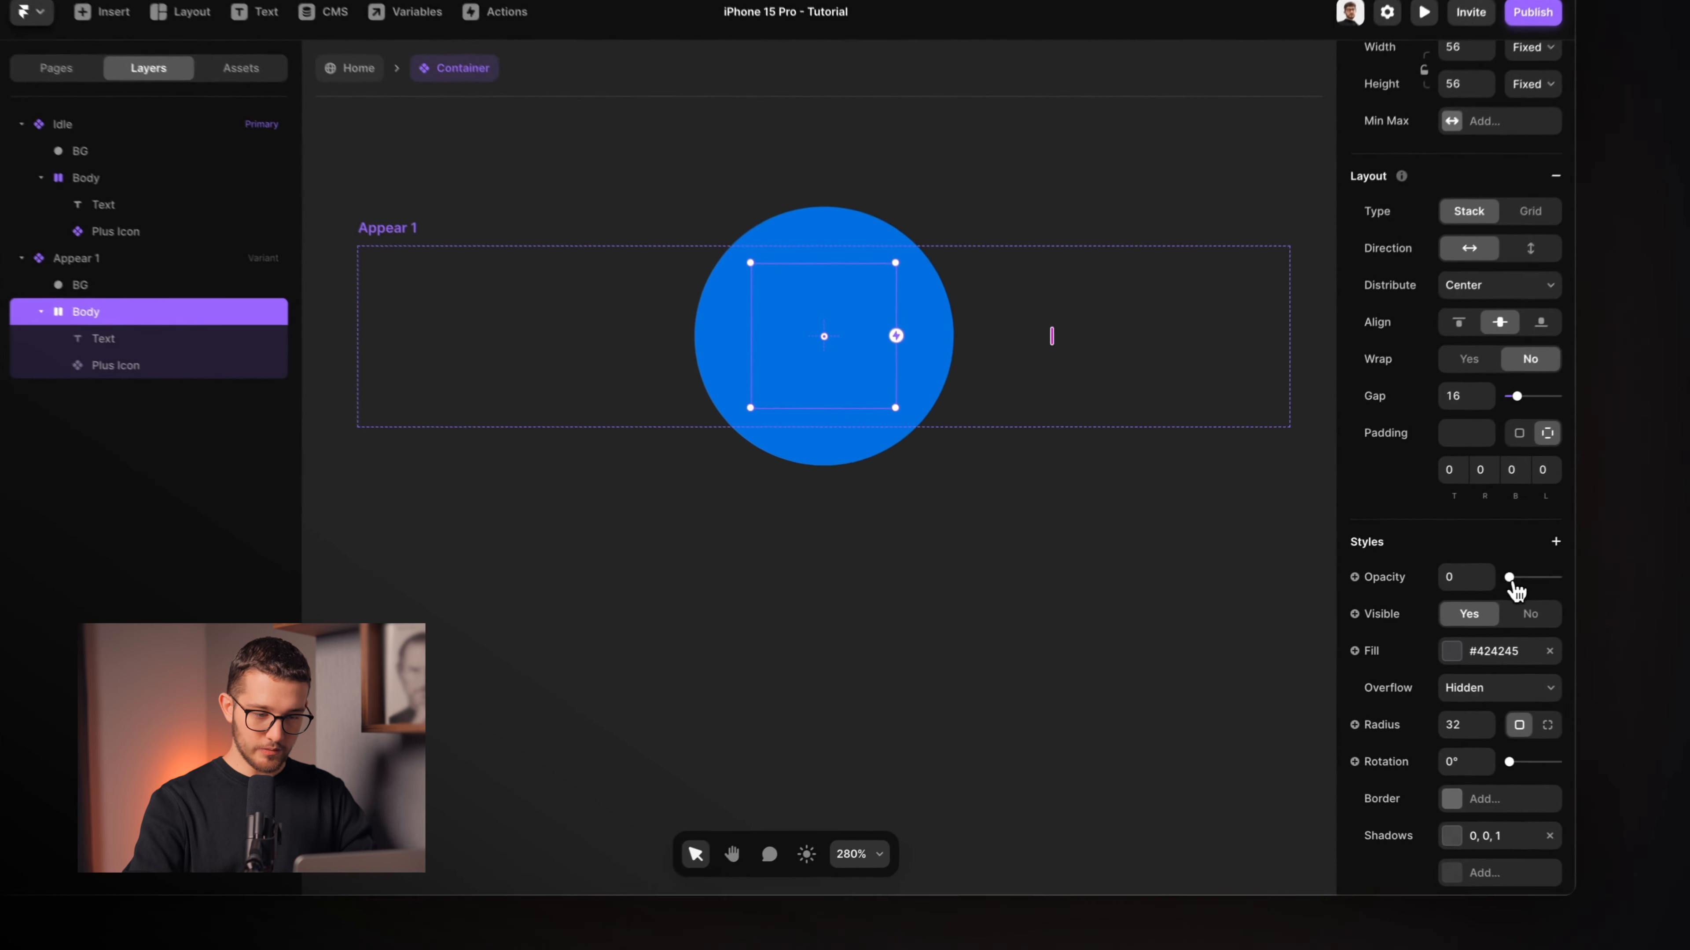
left_click_drag(1510, 579, 1581, 582)
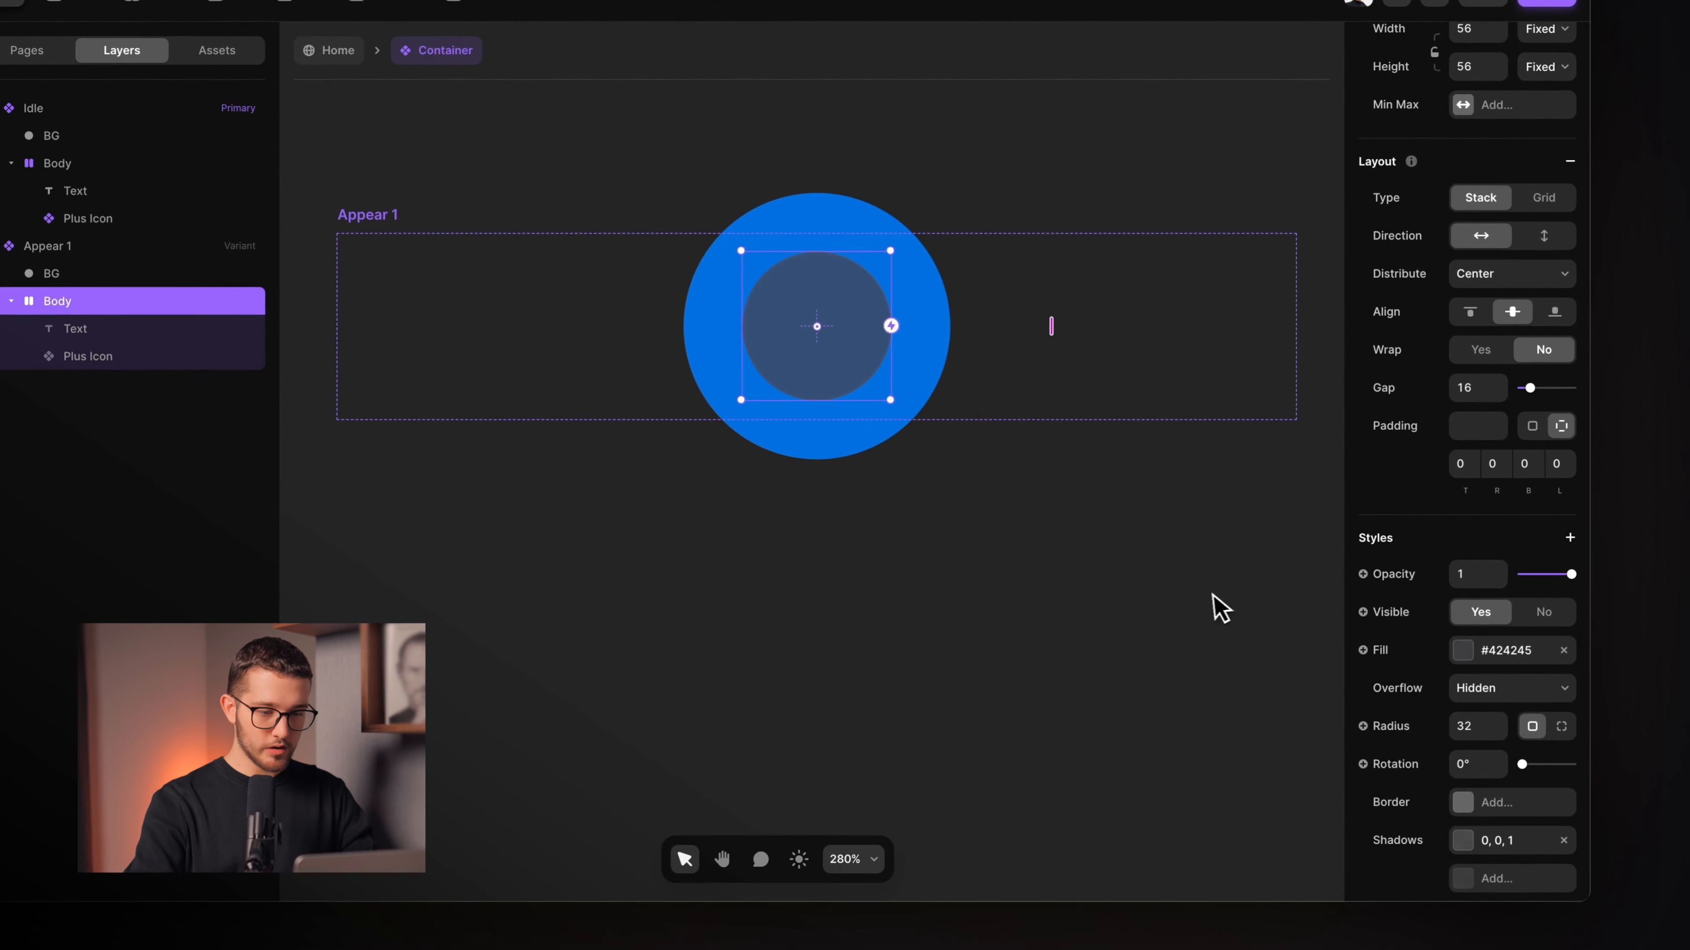
Deselect and inspect the grey circle nested inside the blue one.
left_click(1221, 607)
scroll(1004, 540, "down", 5)
scroll(1003, 540, "up", 3)
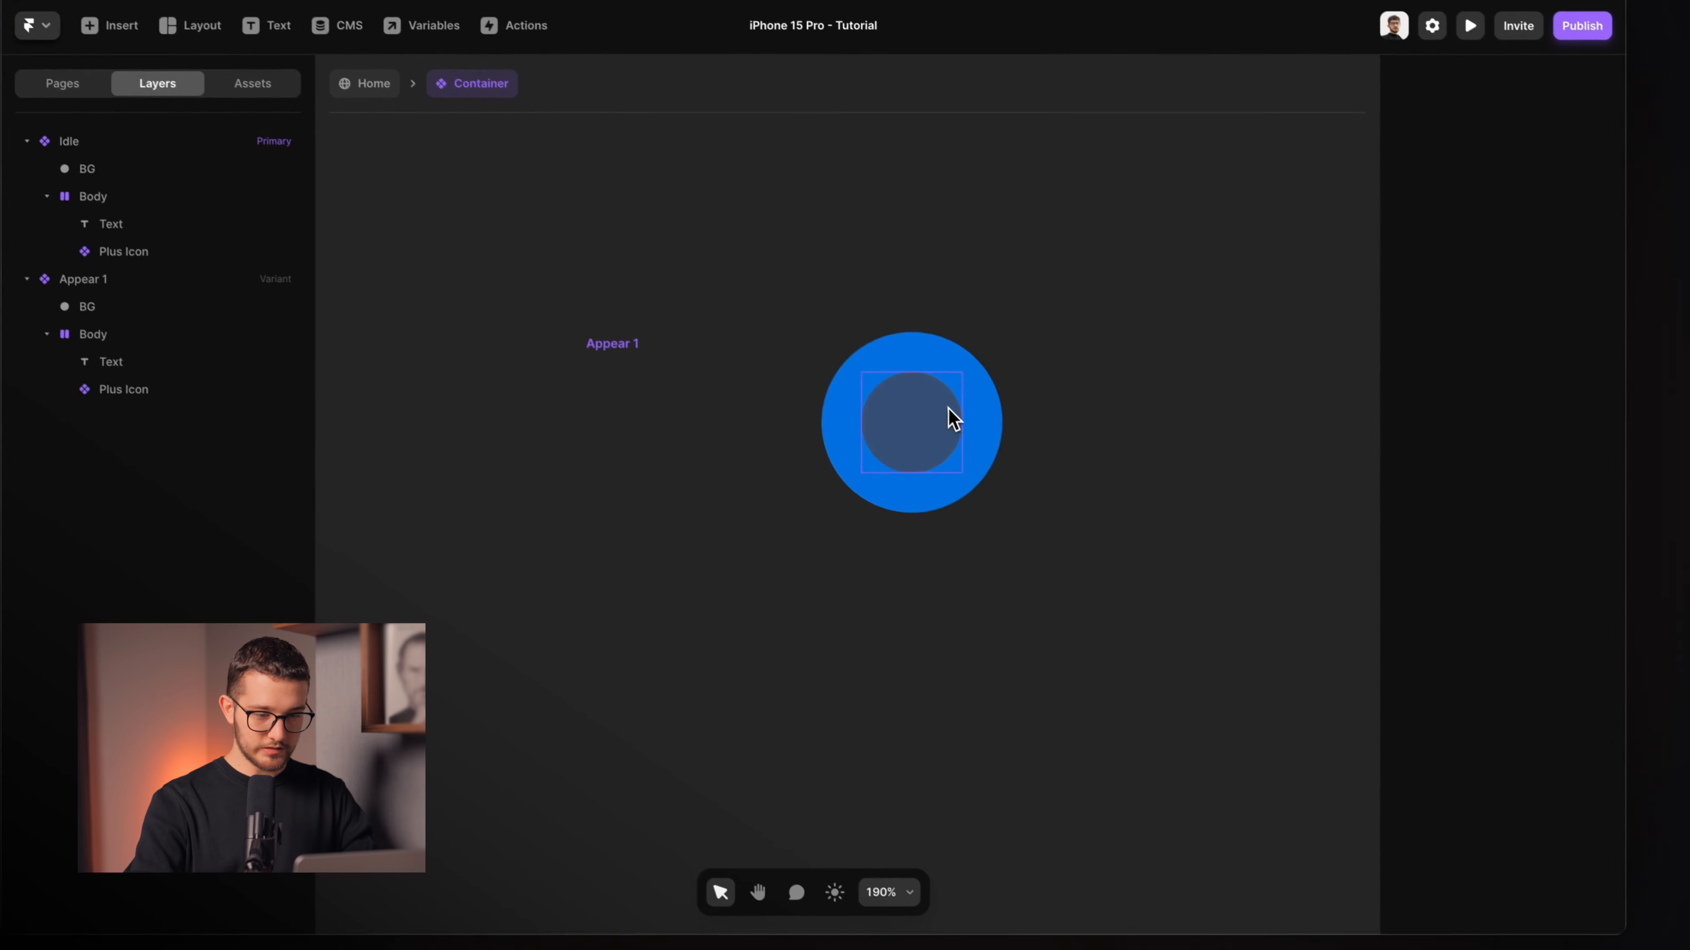
left_click(949, 408)
scroll(957, 414, "up", 5)
key("Escape")
scroll(867, 462, "down", 5)
scroll(858, 469, "up", 3)
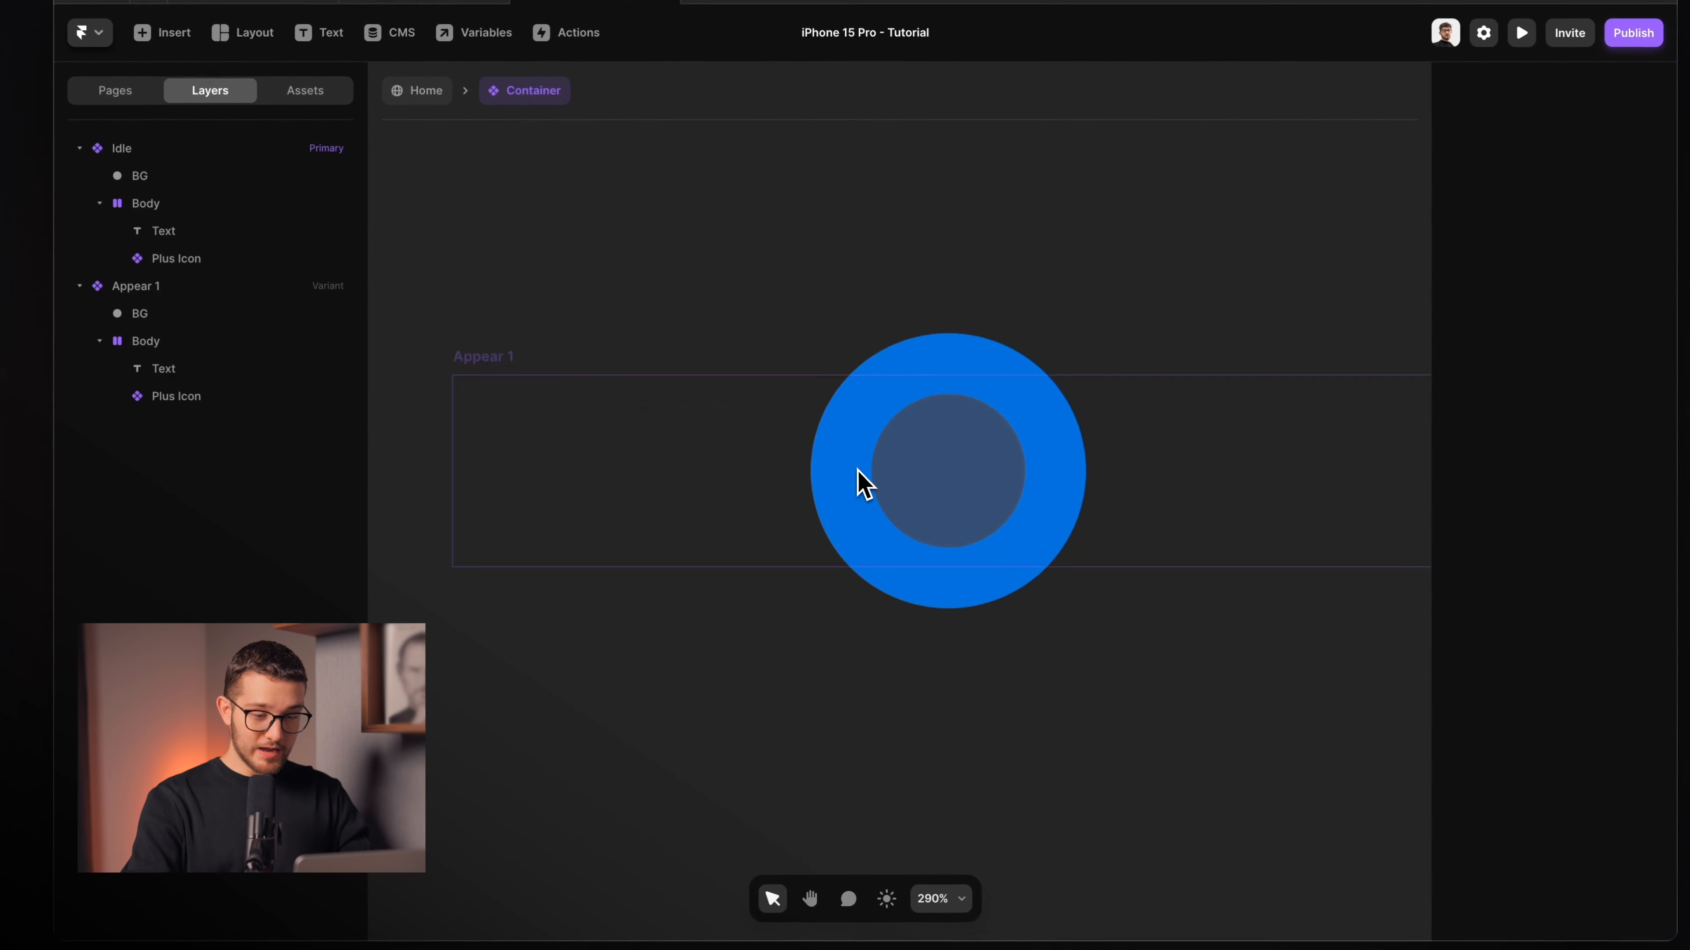
scroll(857, 468, "right", 3)
scroll(548, 443, "down", 3)
scroll(549, 430, "left", 1)
key("super+Tab")
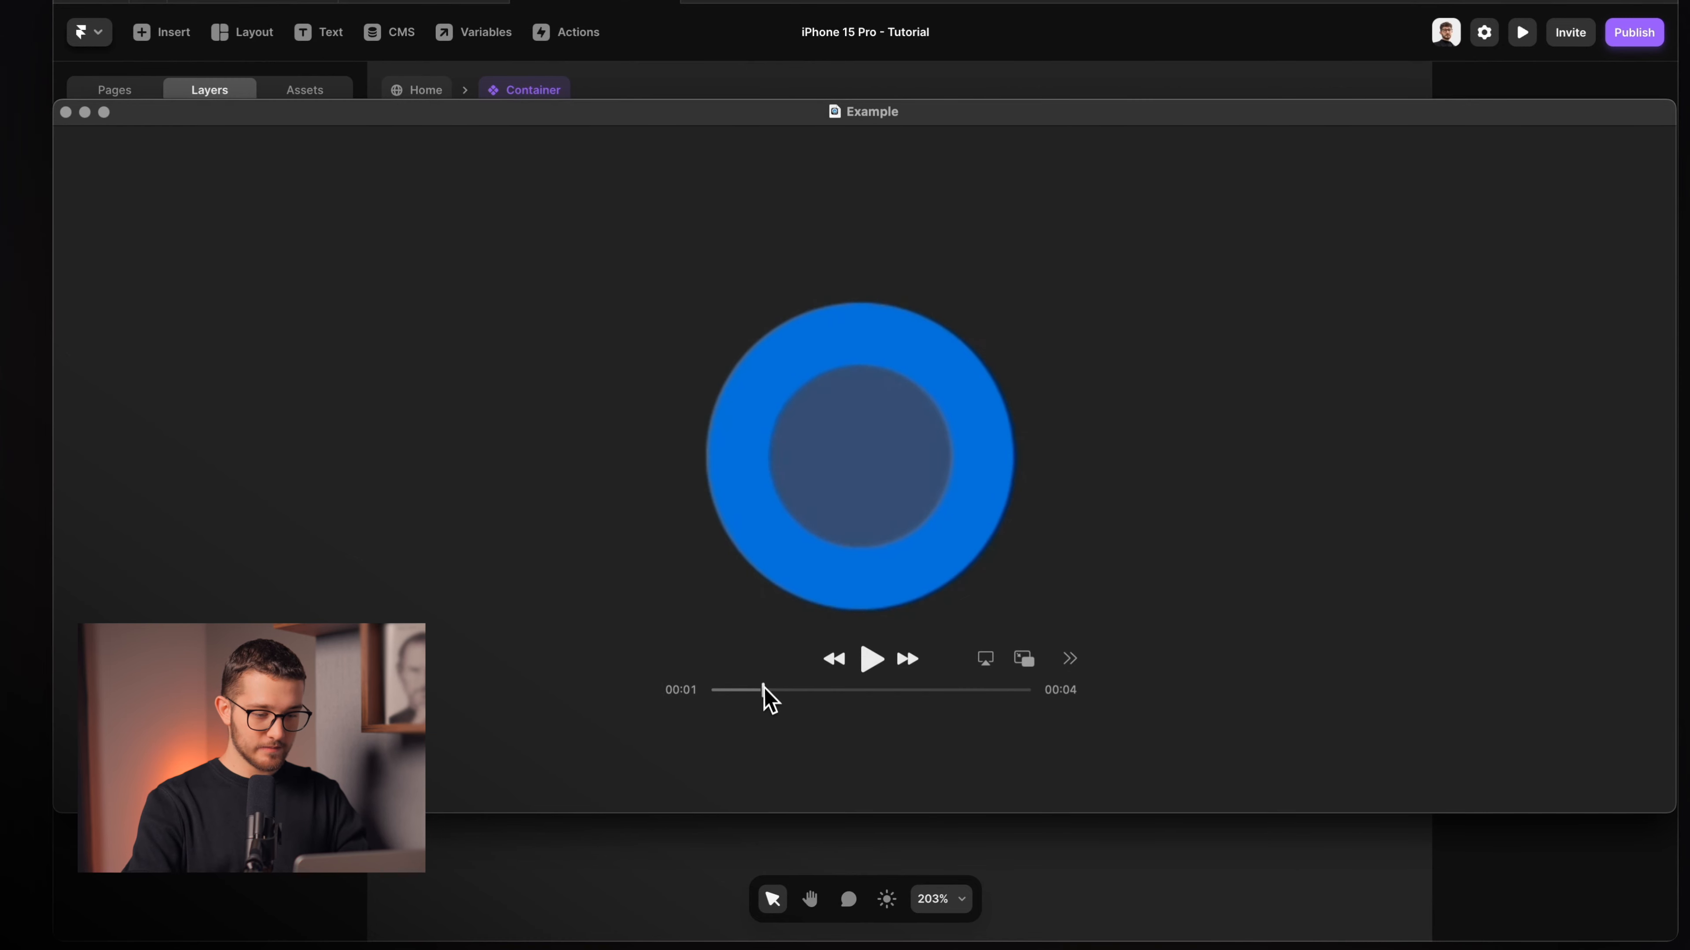
Scrub the Example clip to where the blue ring turns into the plus button.
left_click_drag(764, 689, 784, 690)
left_click_drag(792, 702, 777, 659)
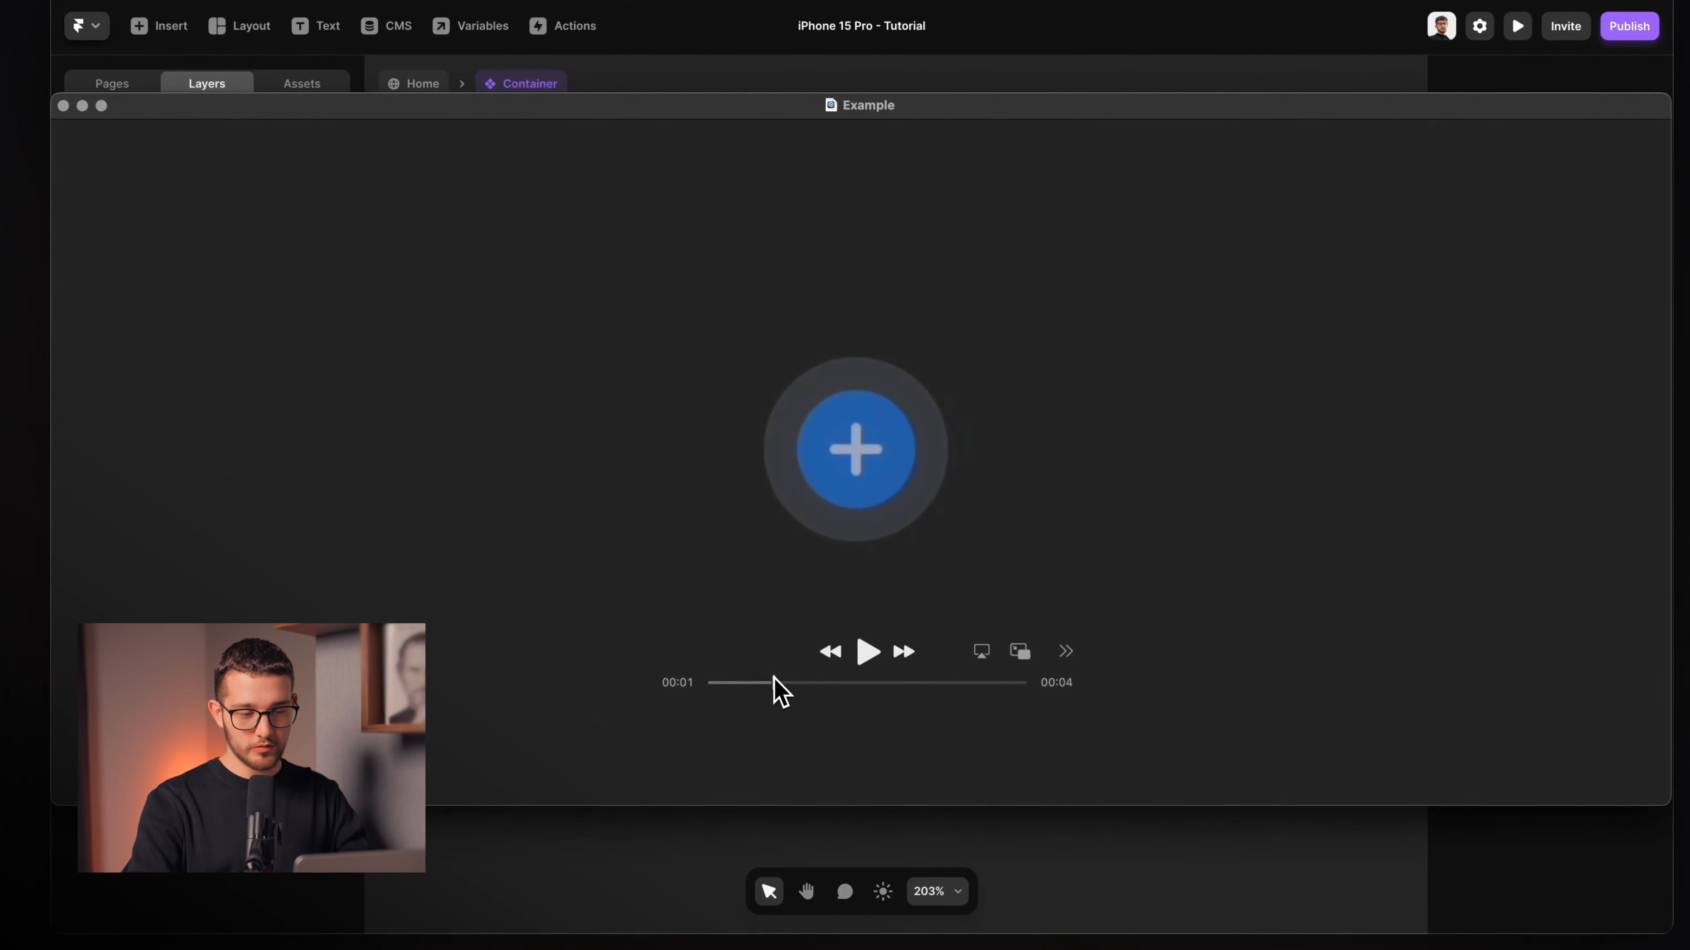
key("super+Tab")
Duplicate Appear 1 into a new variant named Appear 2.
left_click(457, 346)
scroll(456, 346, "down", 5)
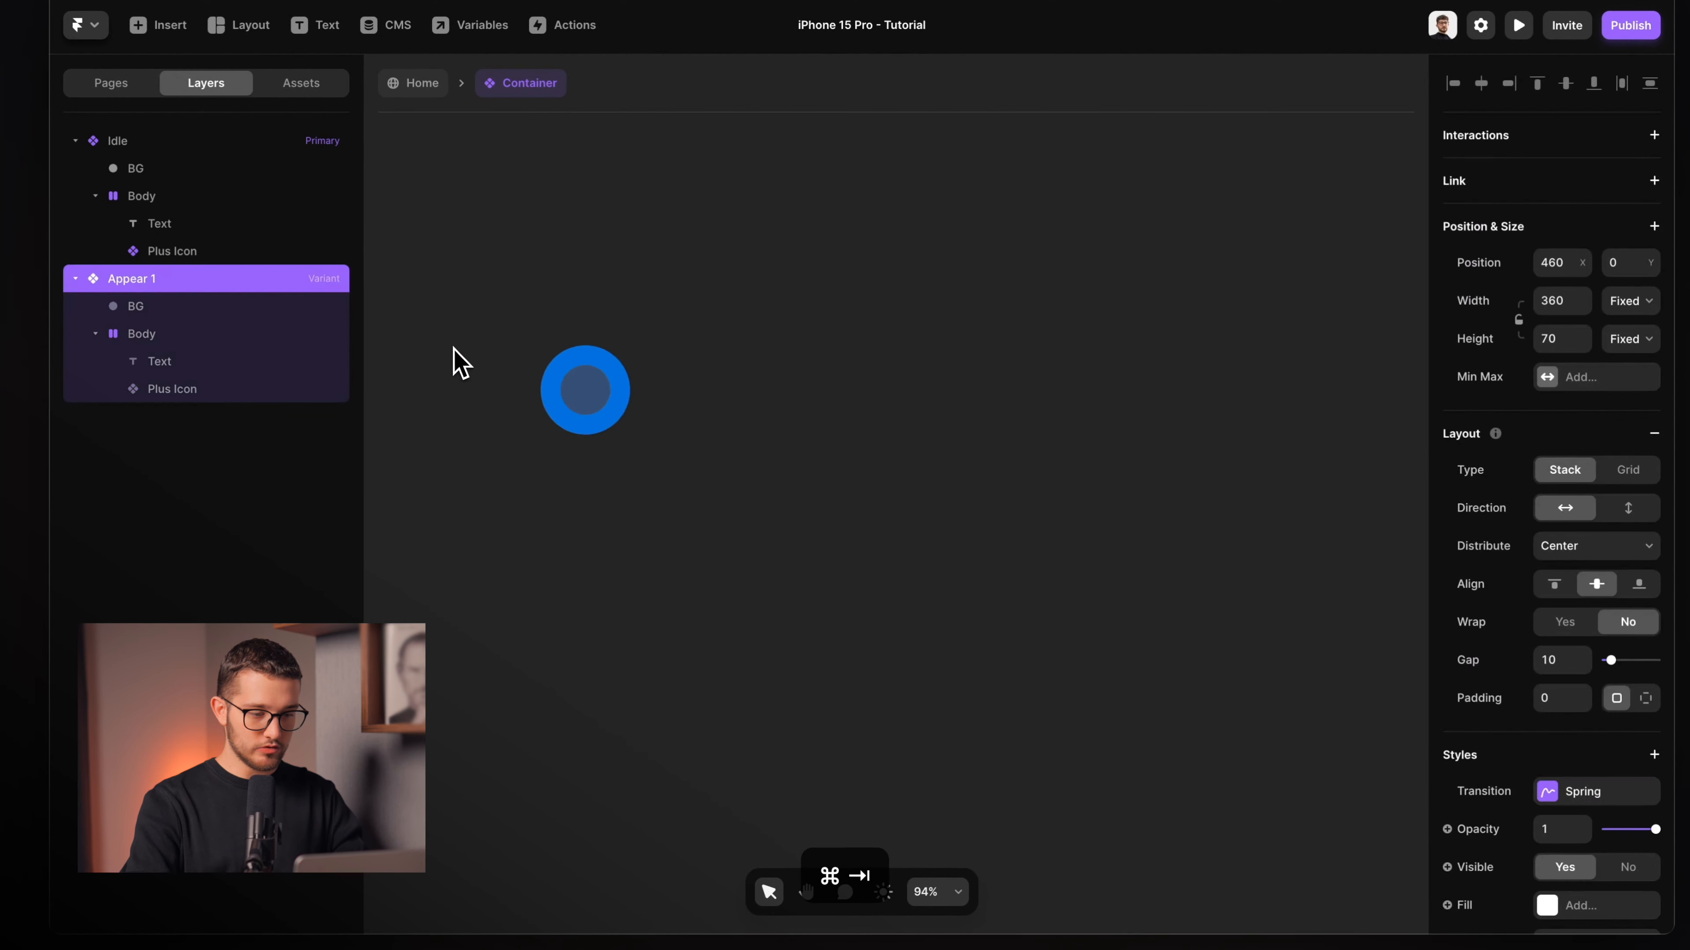
scroll(457, 347, "left", 5)
scroll(823, 356, "down", 4)
scroll(830, 371, "up", 5)
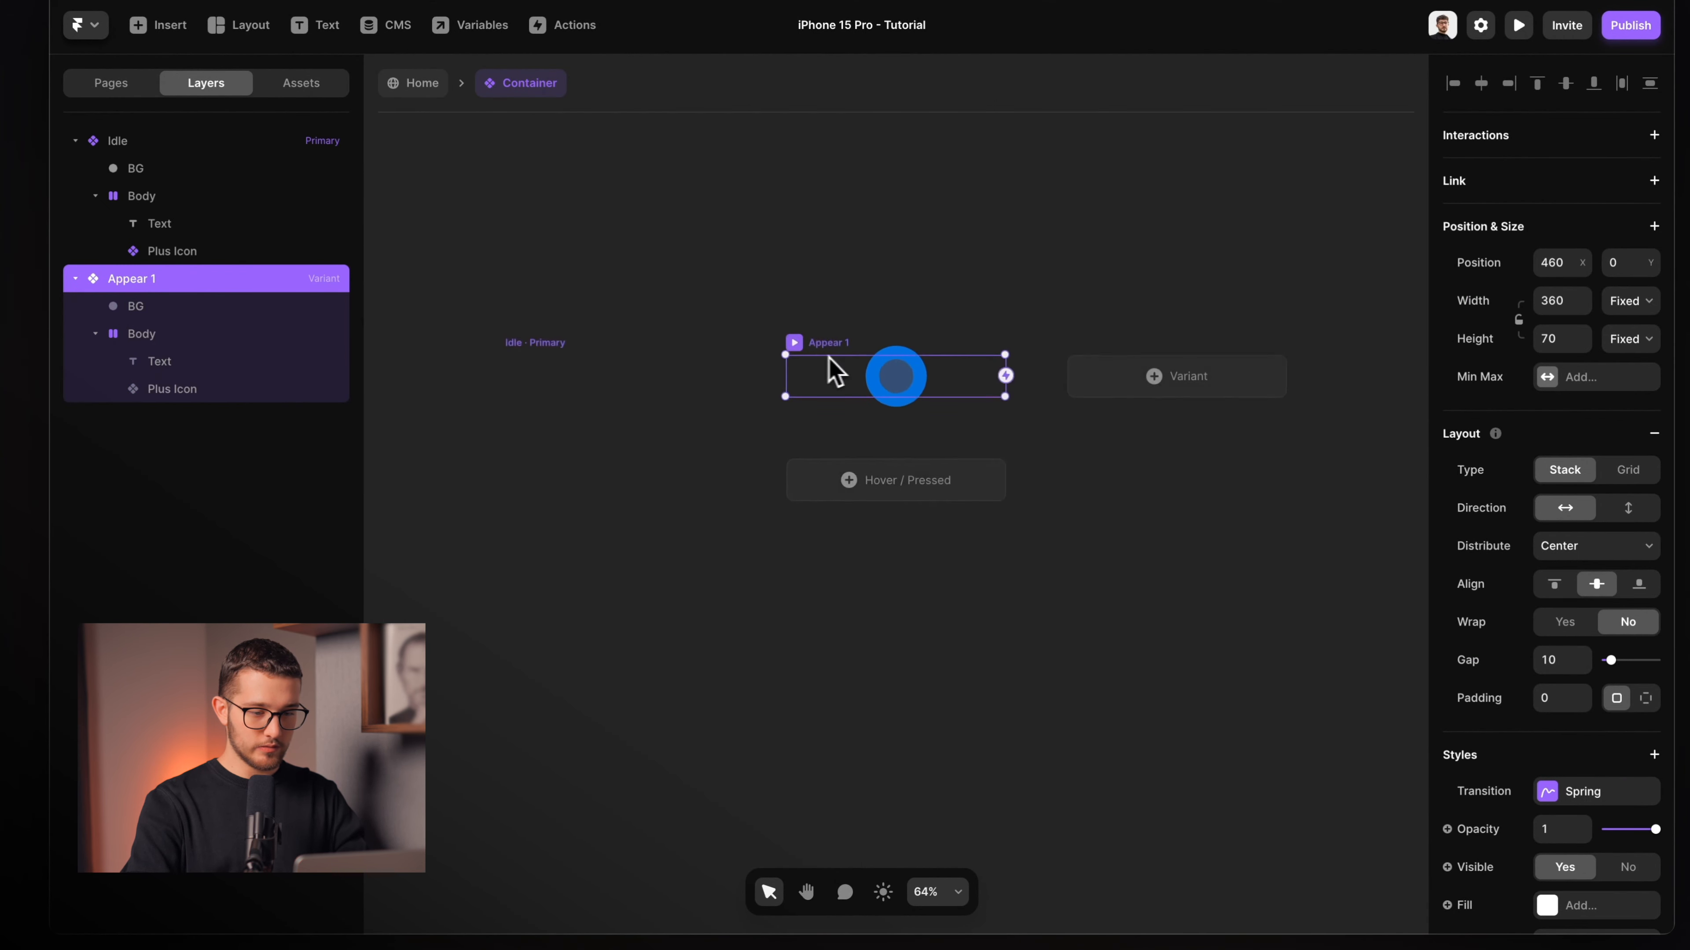
left_click(1197, 360)
scroll(908, 471, "up", 4)
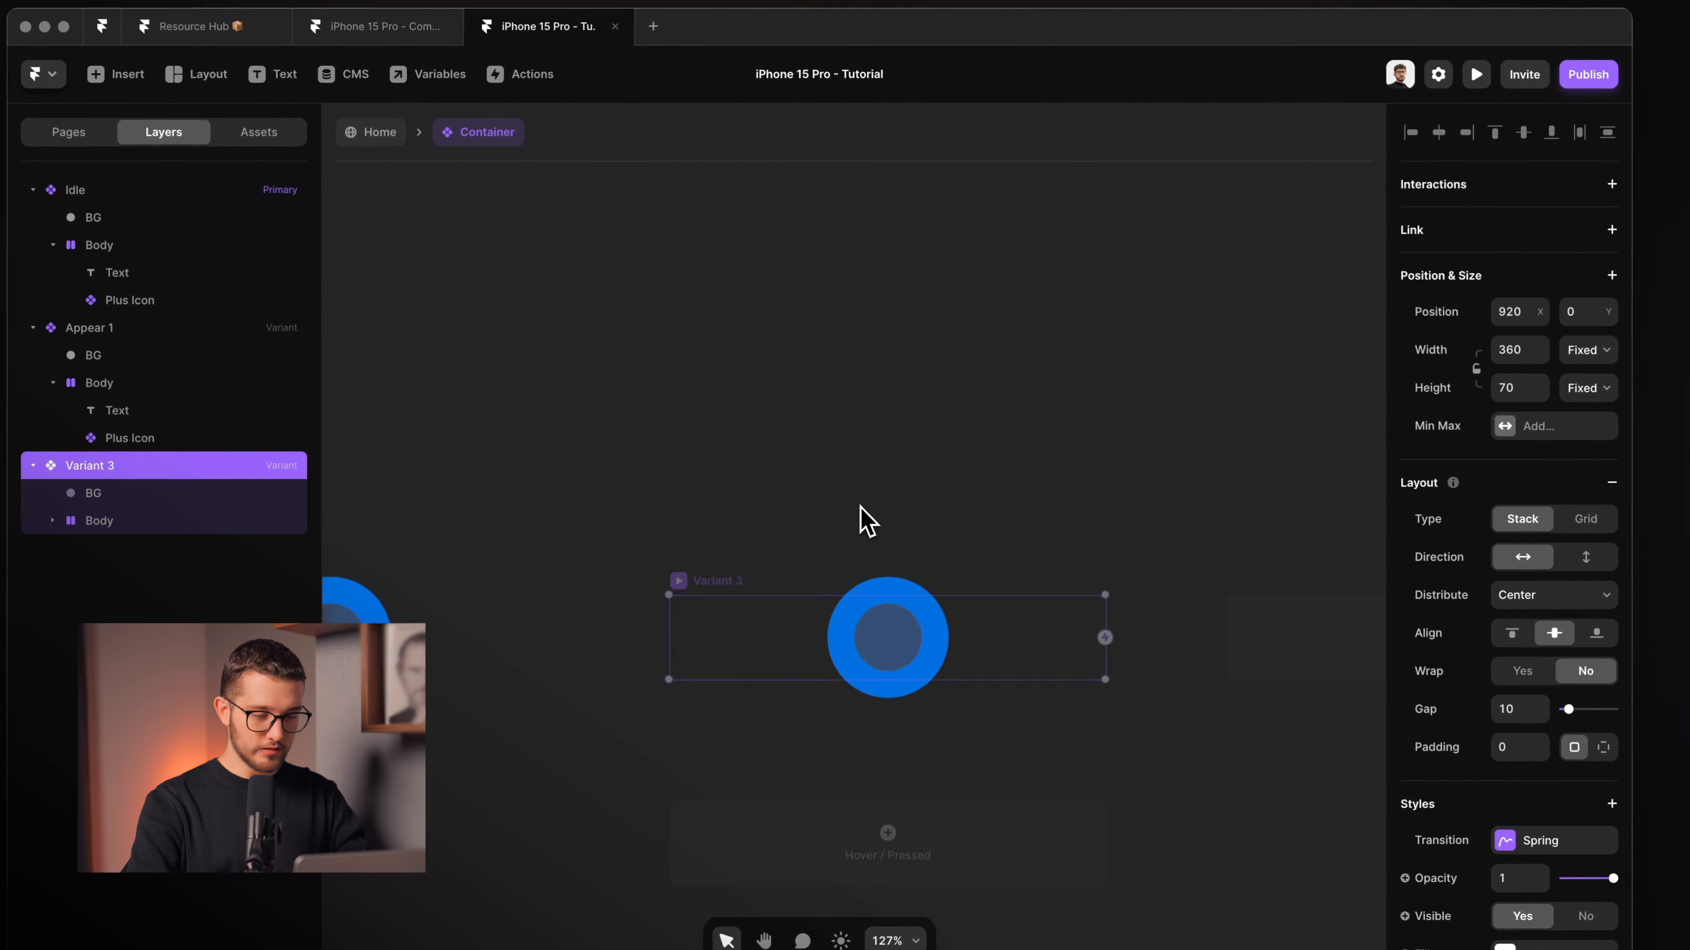
scroll(862, 519, "down", 3)
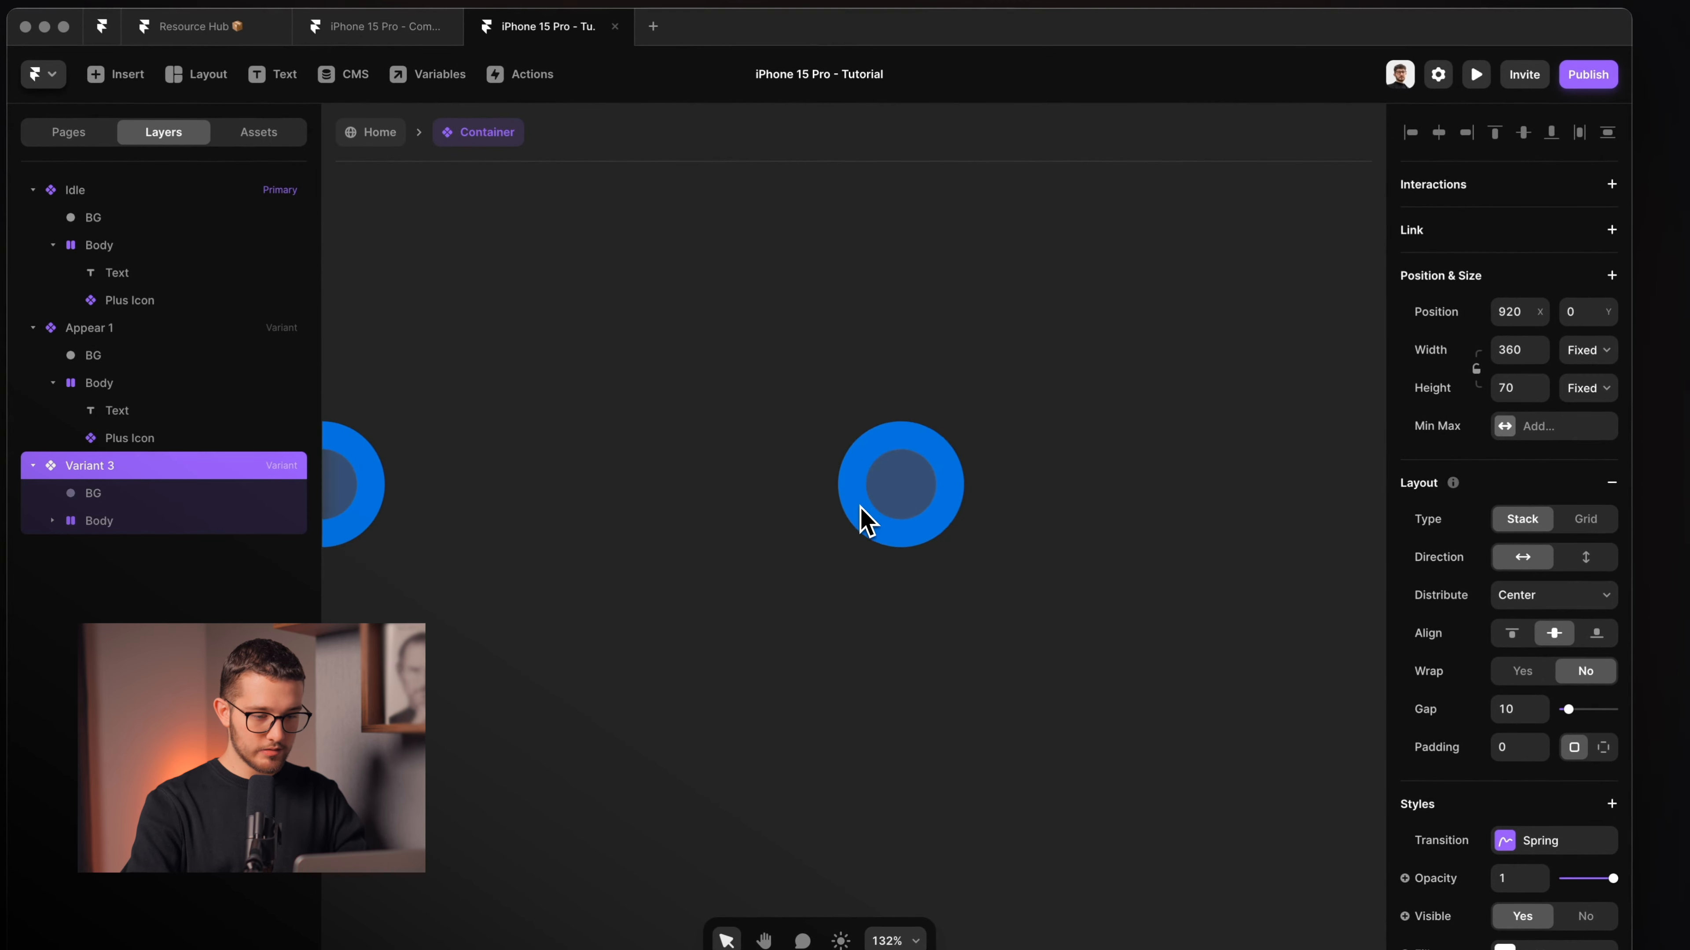
key("super+r")
key("super+BackSpace")
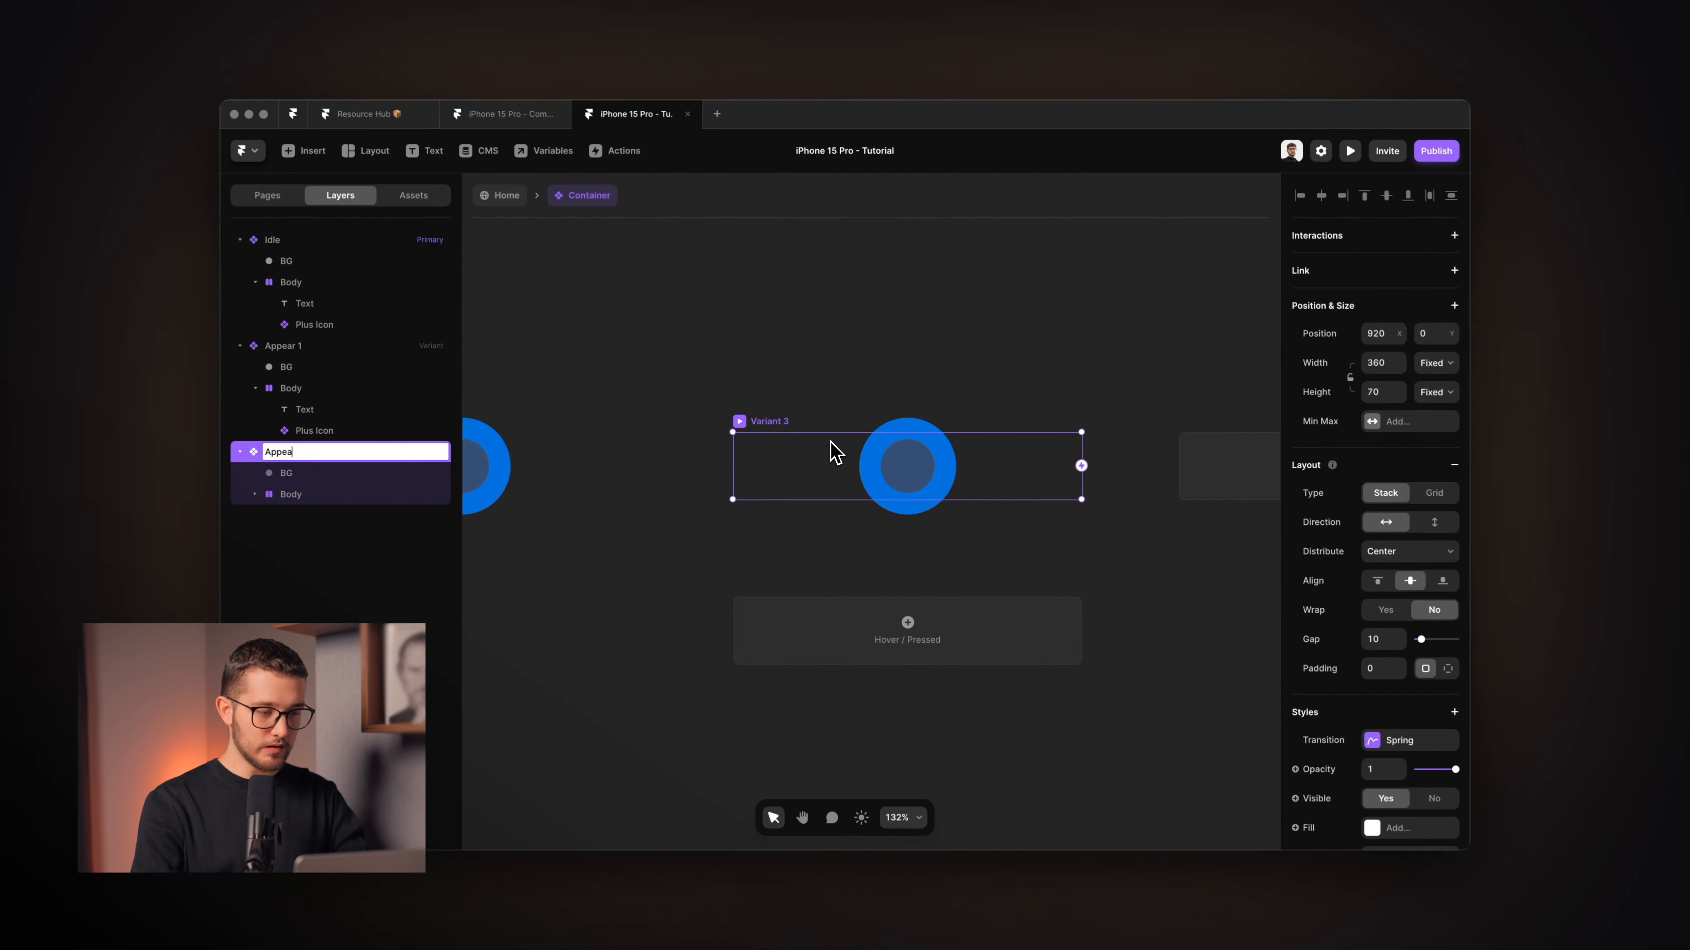
key("Return")
Select Appear 2's Text layer, then its Plus Icon layer.
scroll(936, 470, "up", 4)
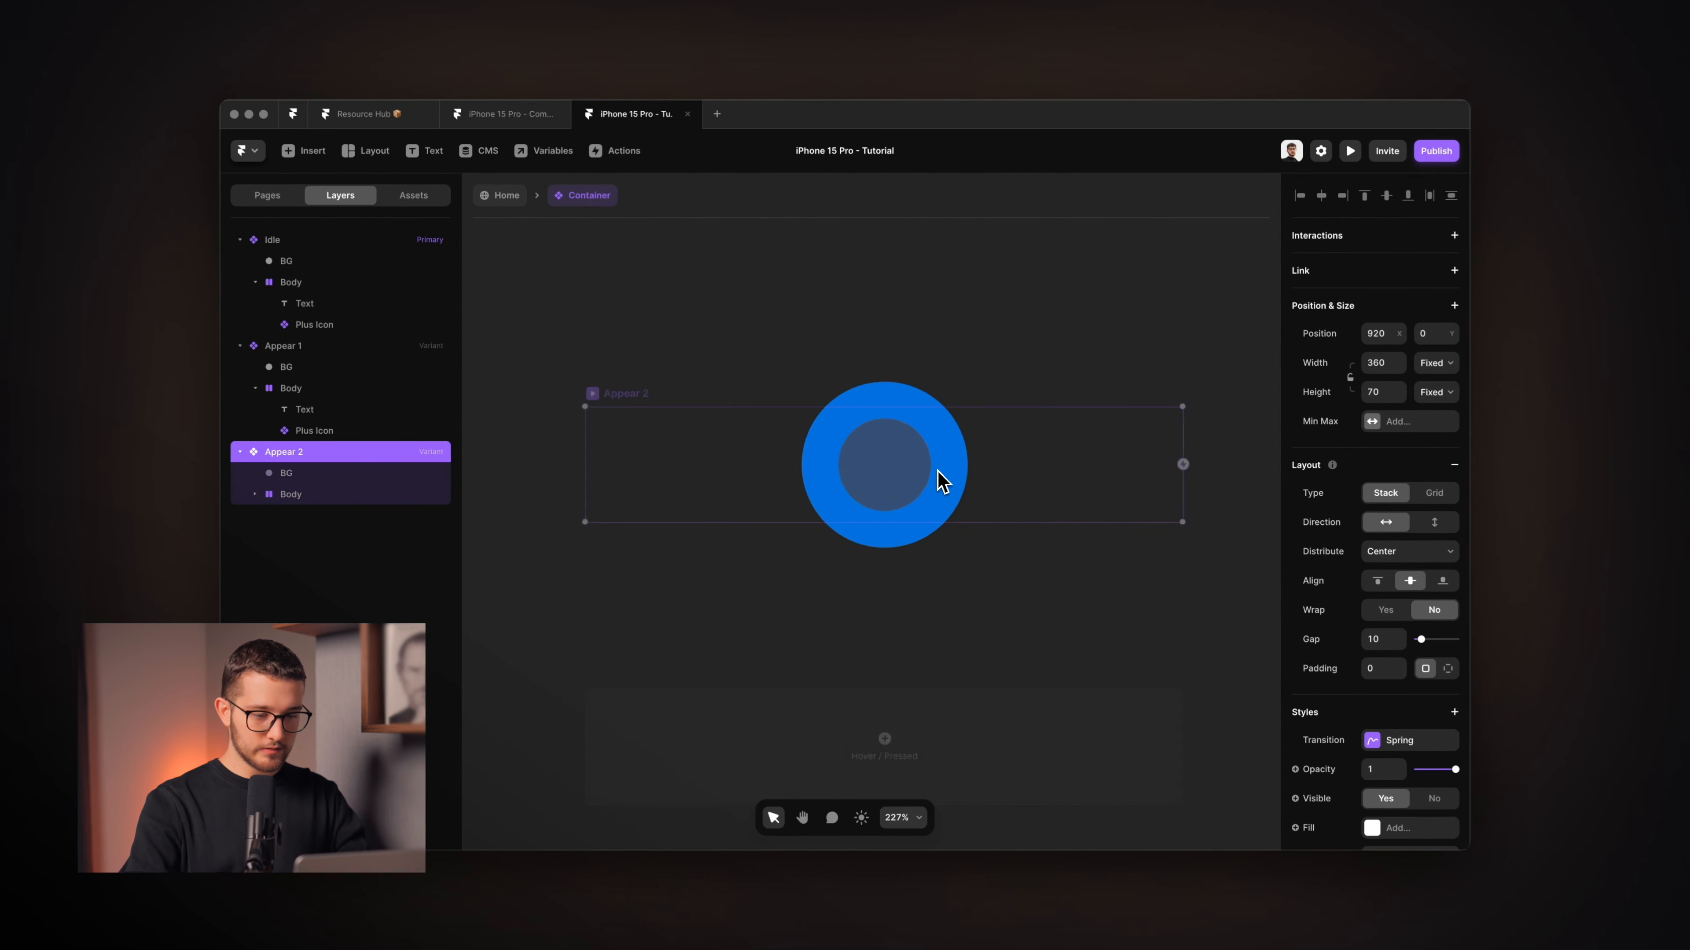
left_click(907, 467, "super")
scroll(907, 467, "up", 5)
key("Escape")
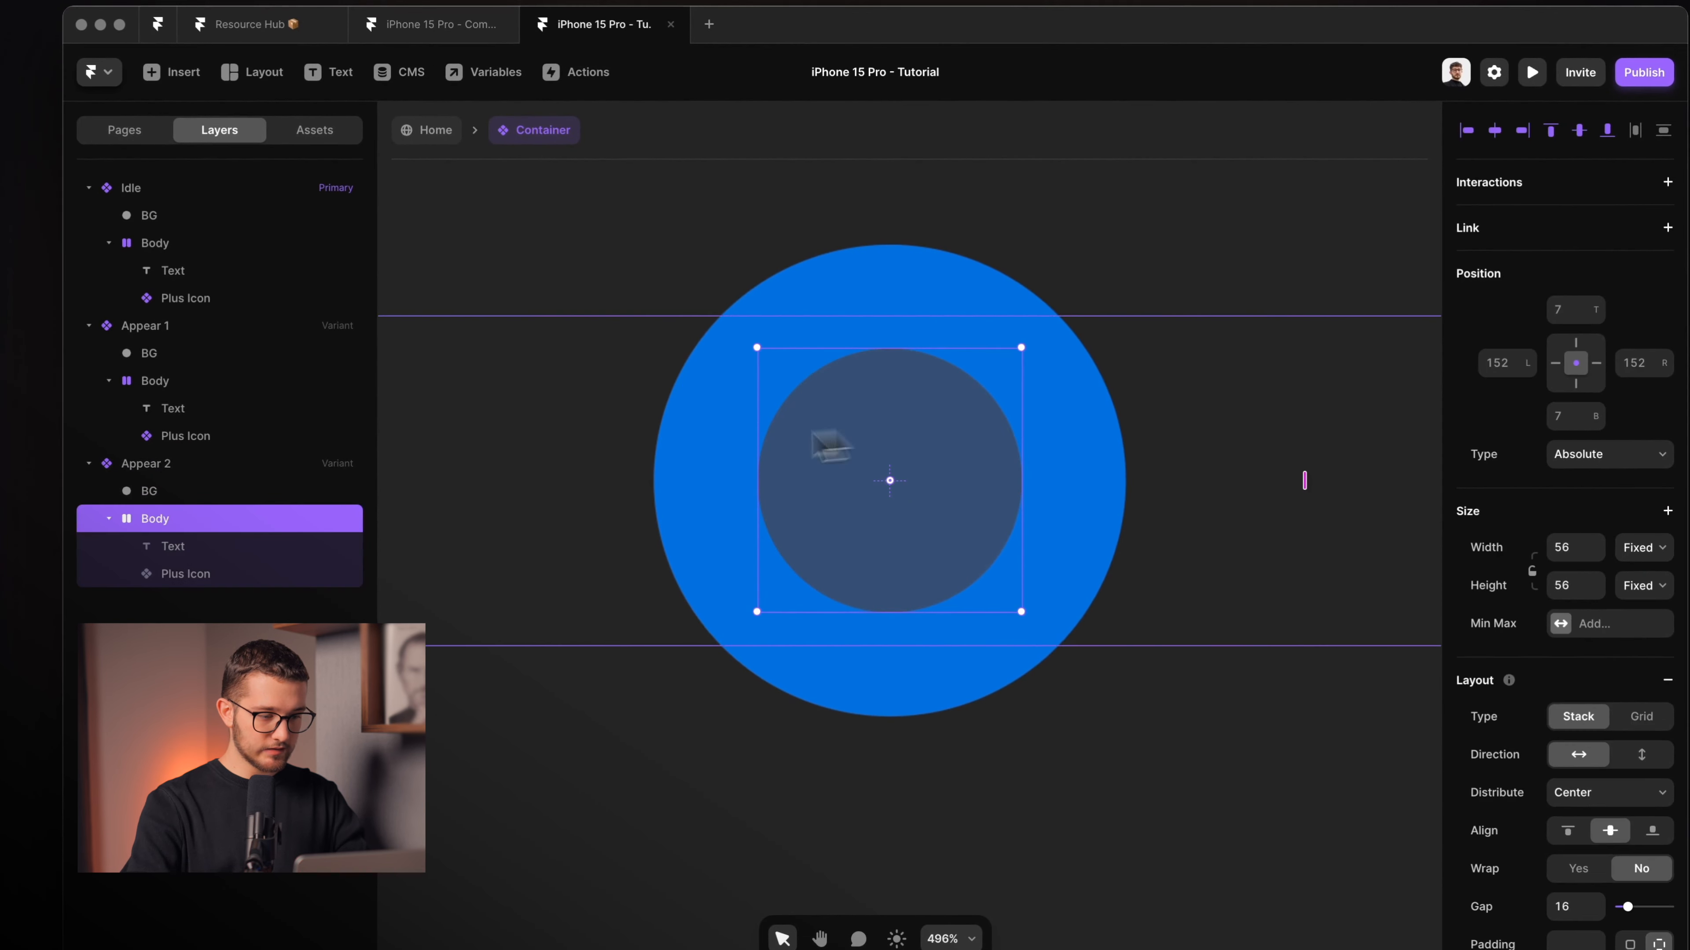
left_click(187, 576)
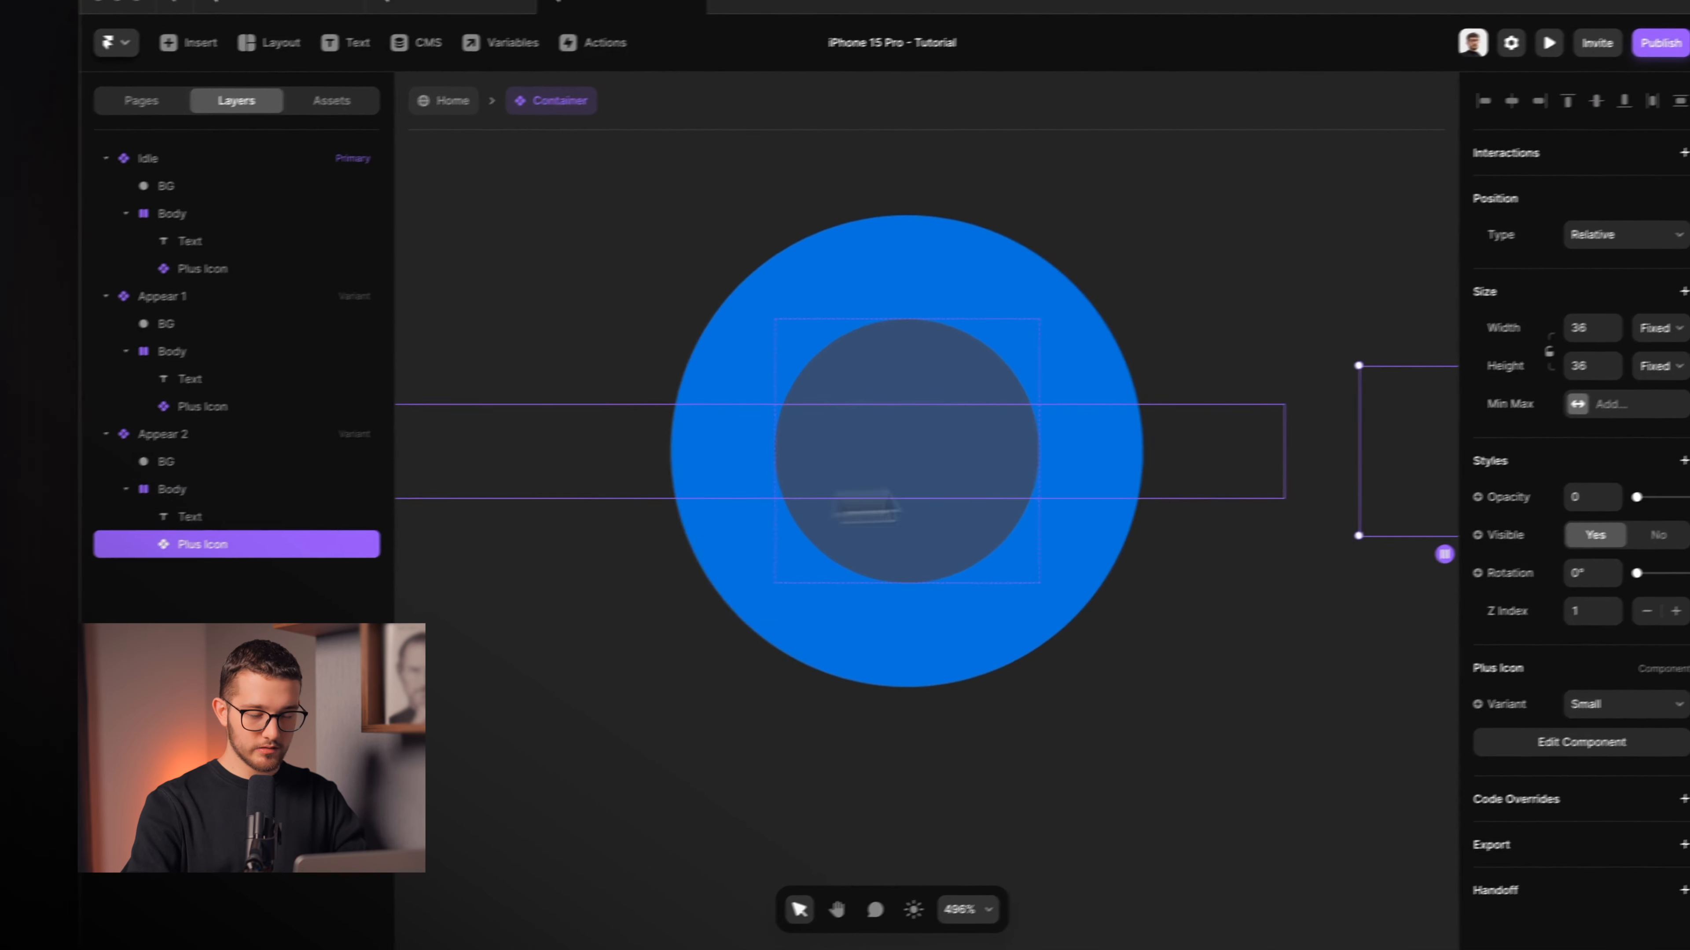
scroll(907, 451, "down", 5)
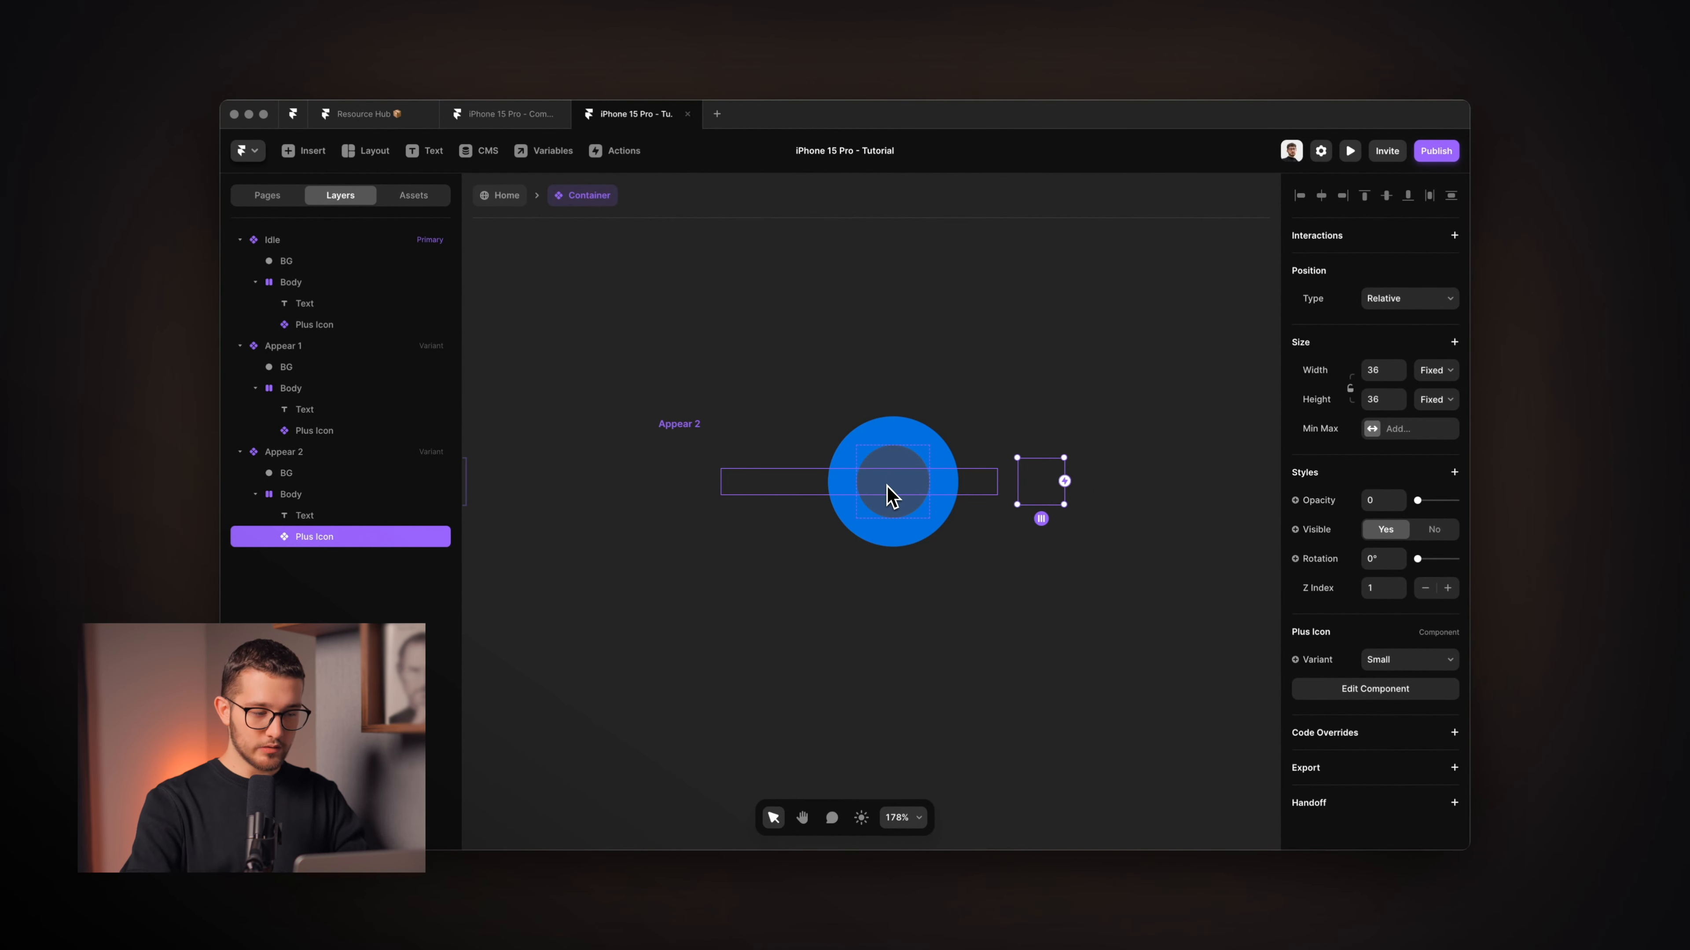
scroll(974, 472, "up", 3)
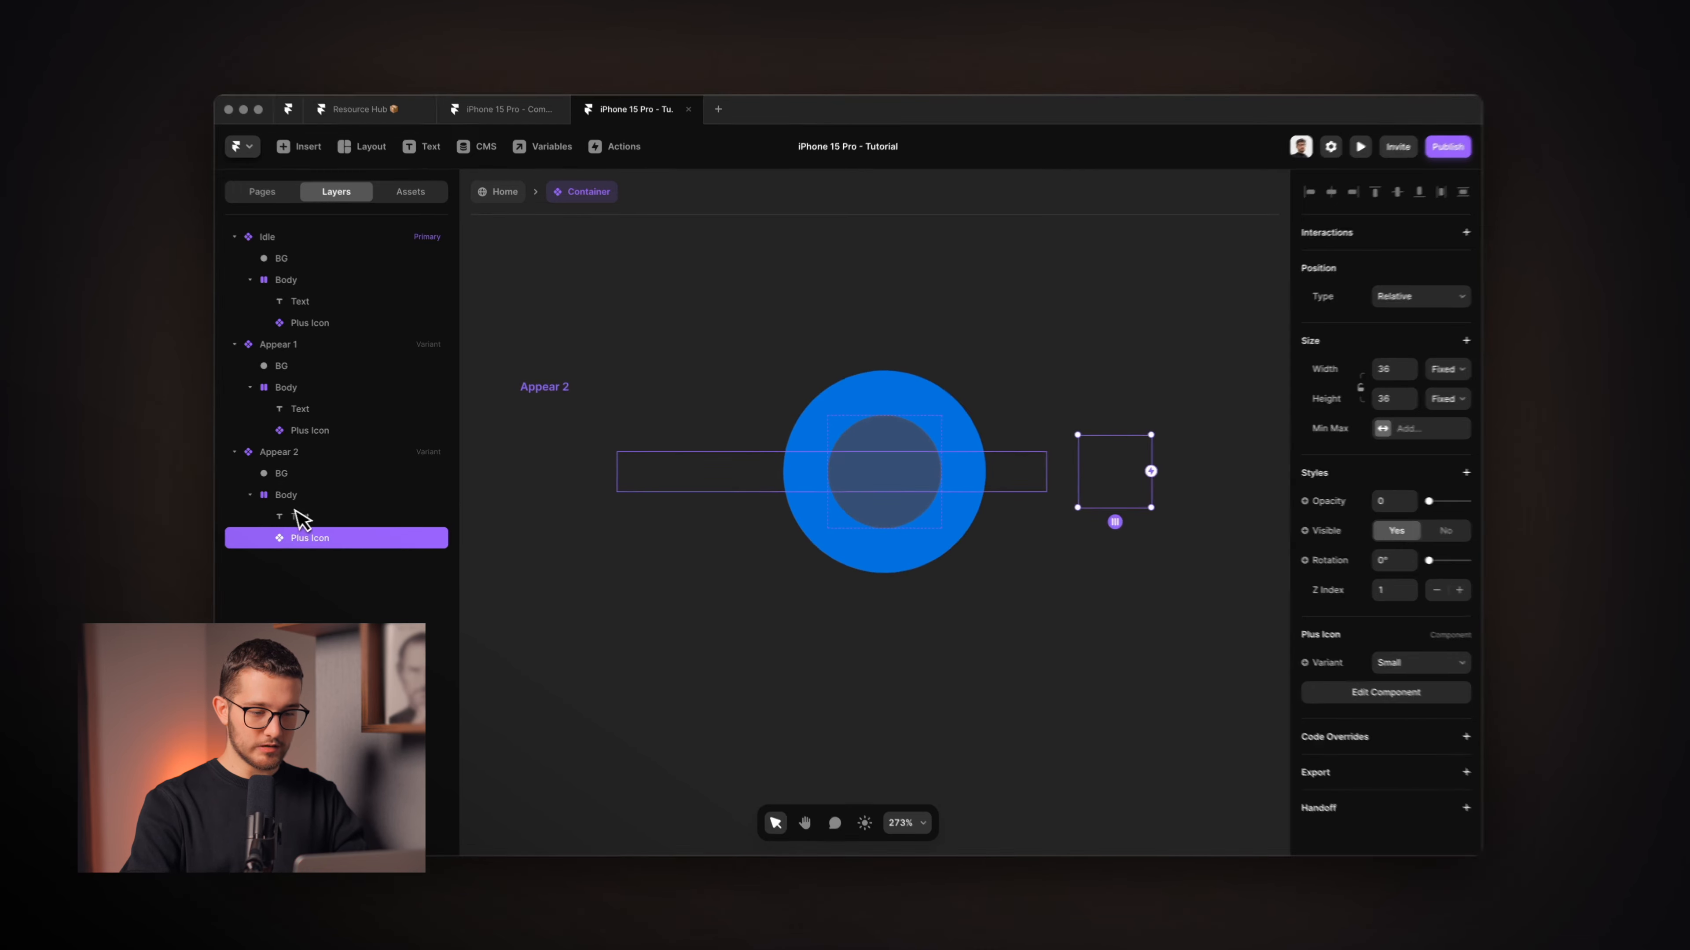
Make Appear 2's Text layer absolutely positioned.
left_click(309, 515)
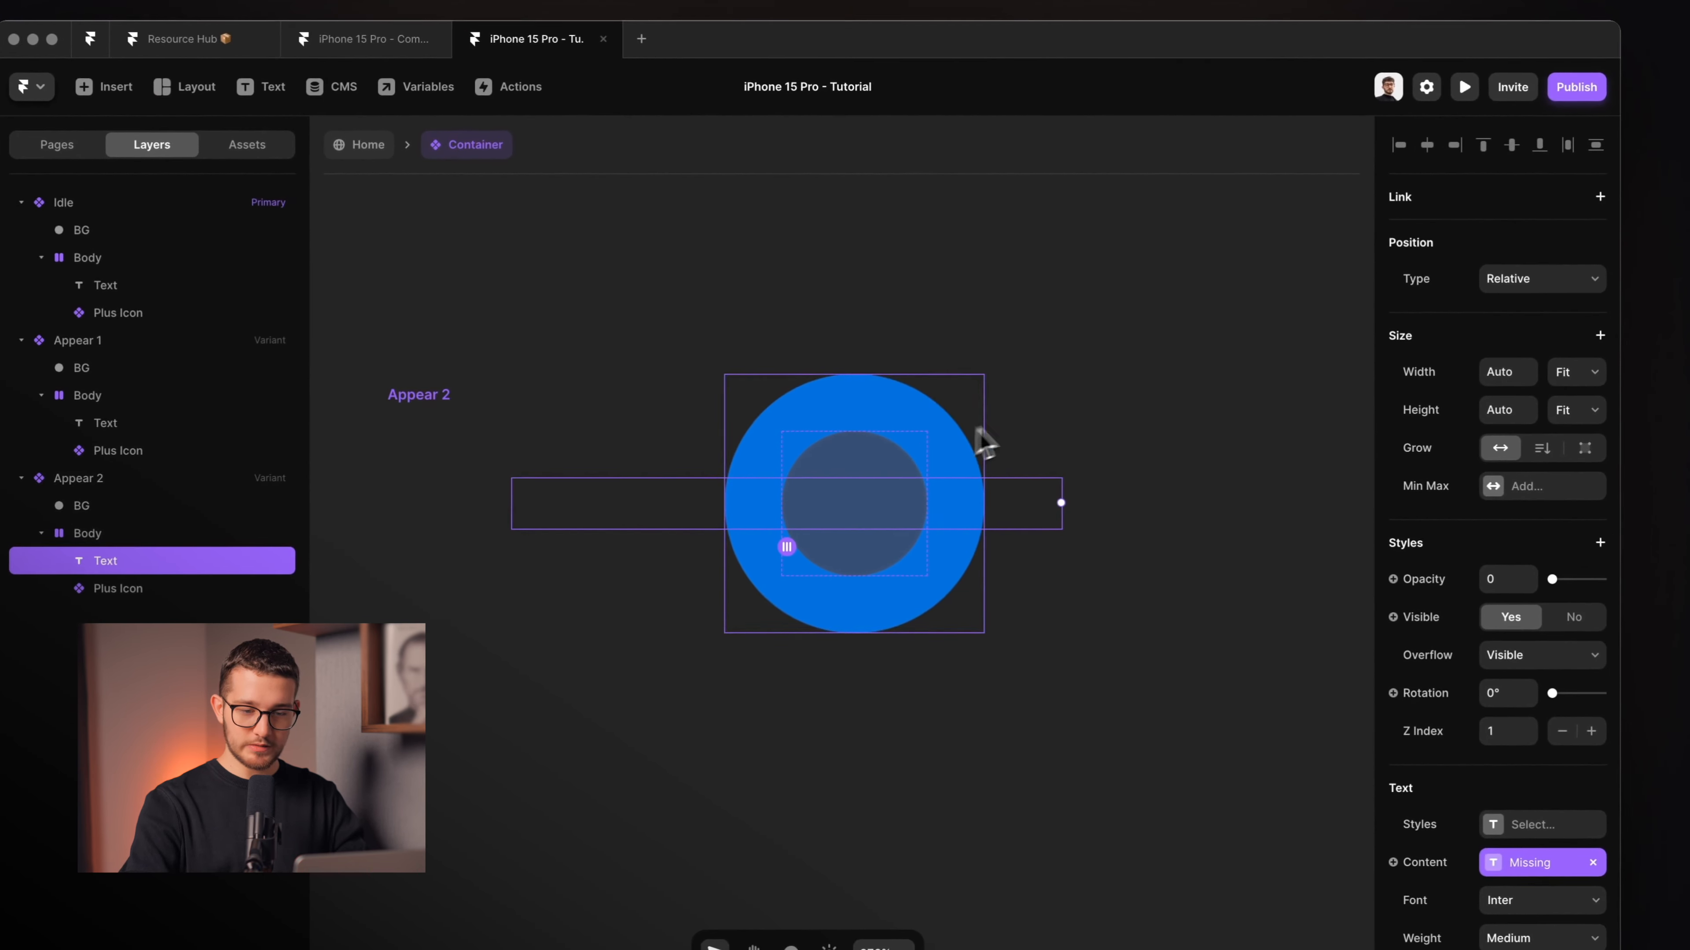
left_click(1520, 281)
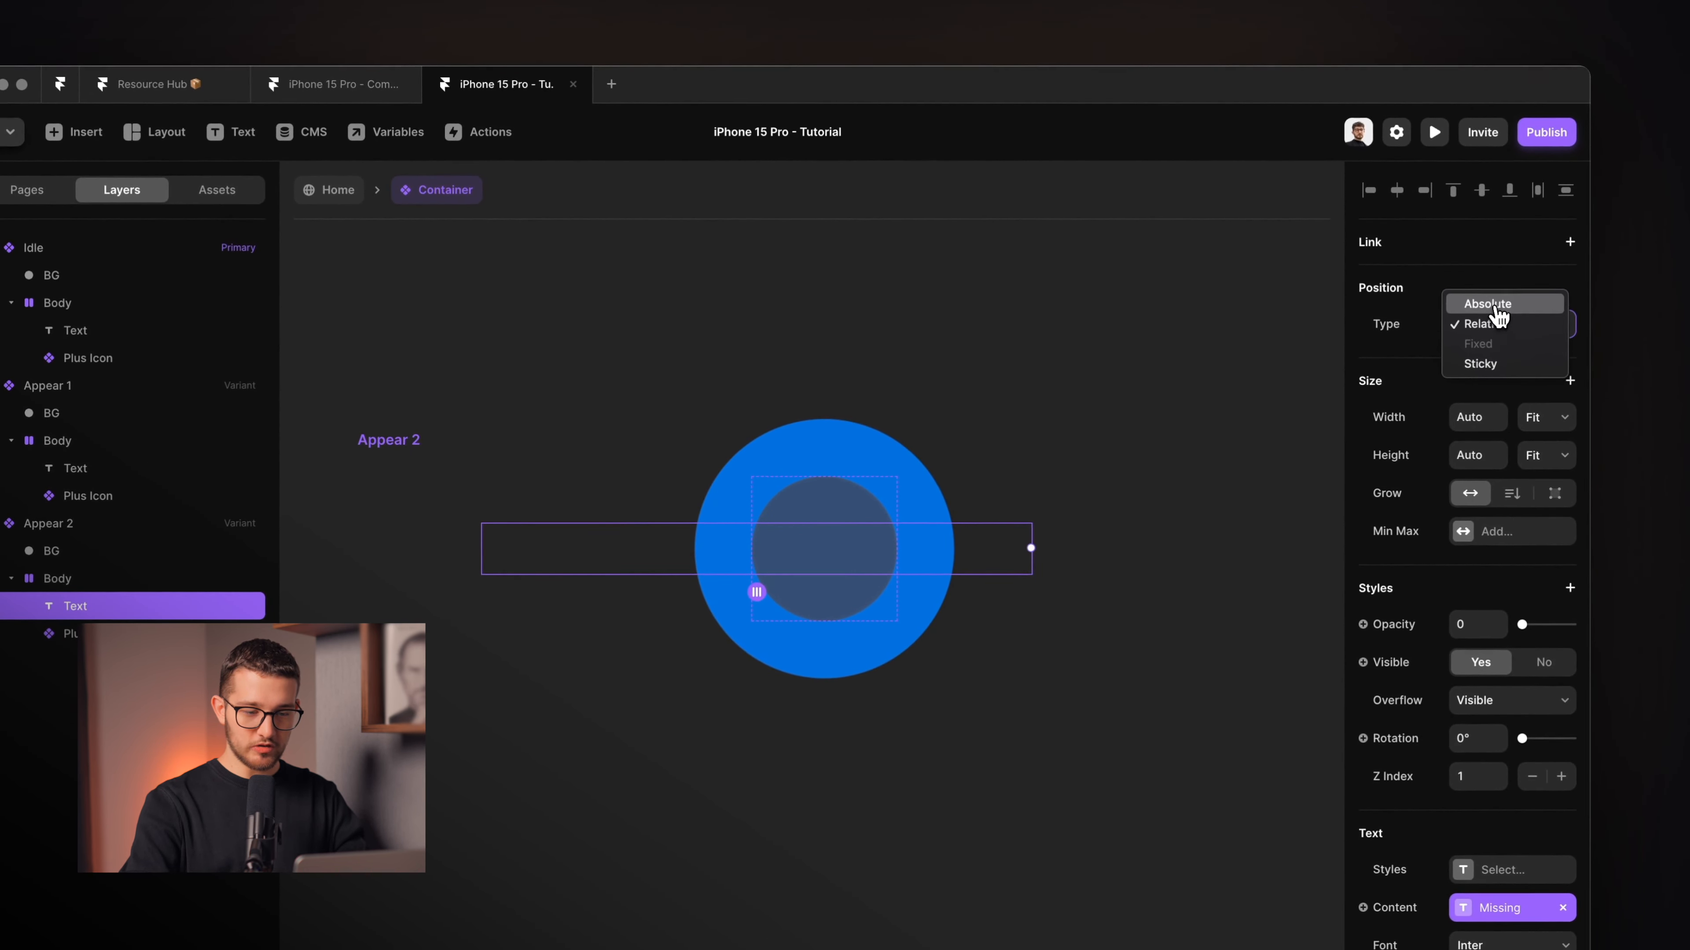
left_click(1524, 273)
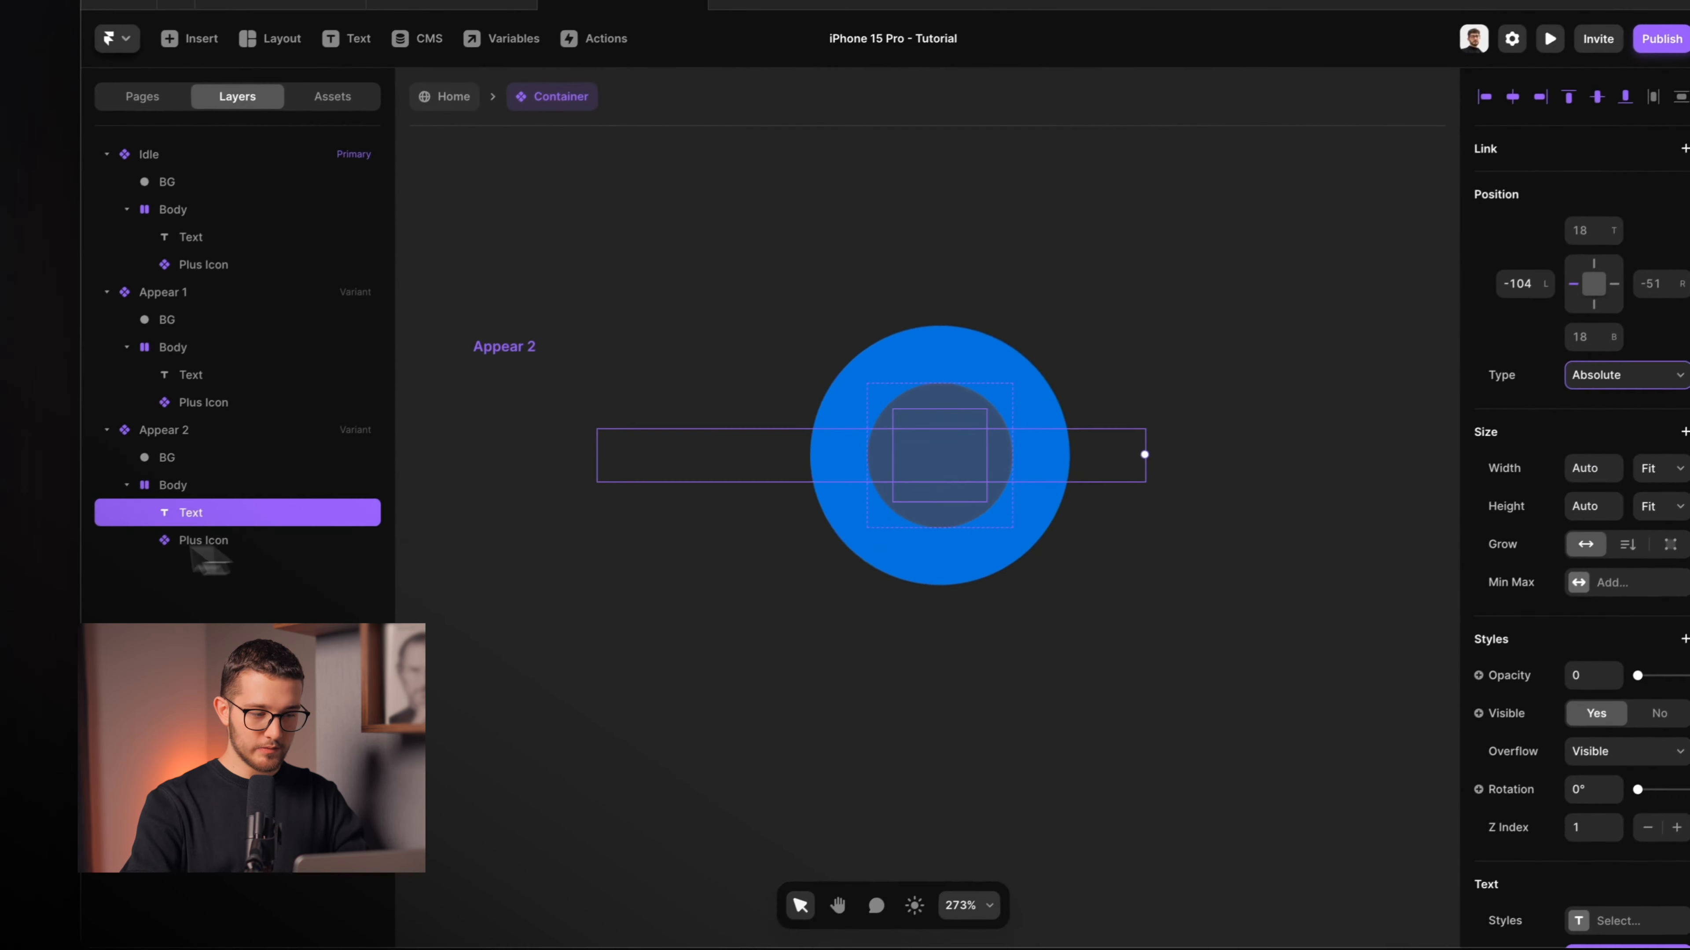
Set Appear 2's Plus Icon to the Big variant with opacity 1.
left_click(212, 536)
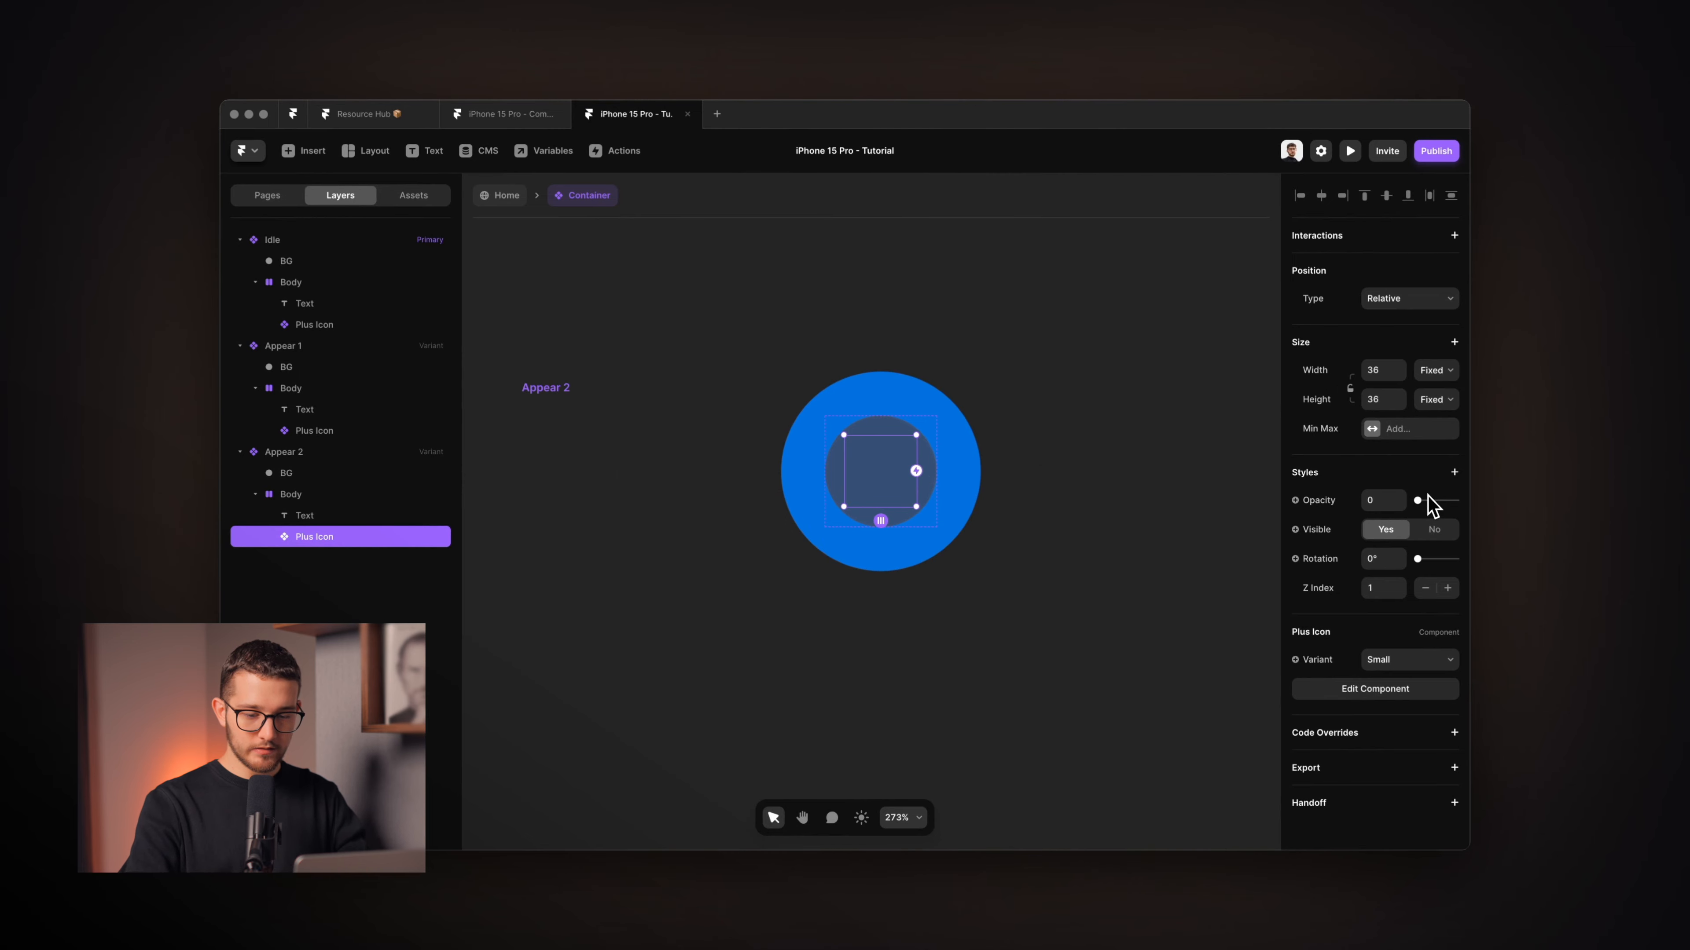
left_click(1437, 659)
left_click(1413, 677)
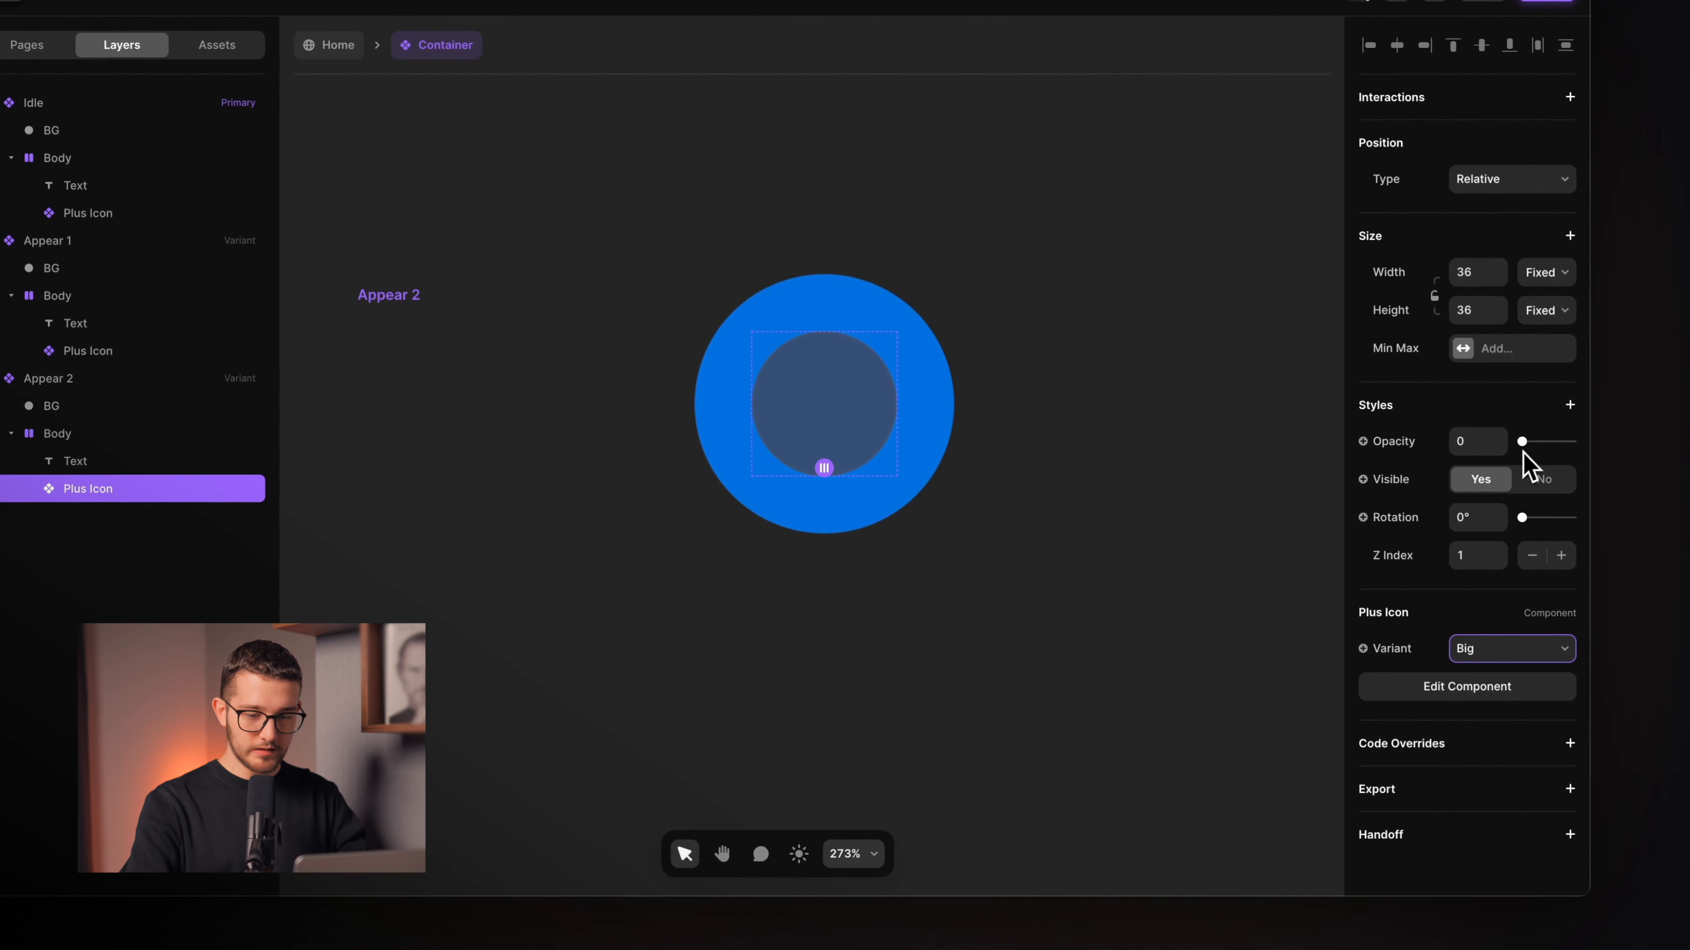
left_click_drag(1523, 445, 1597, 454)
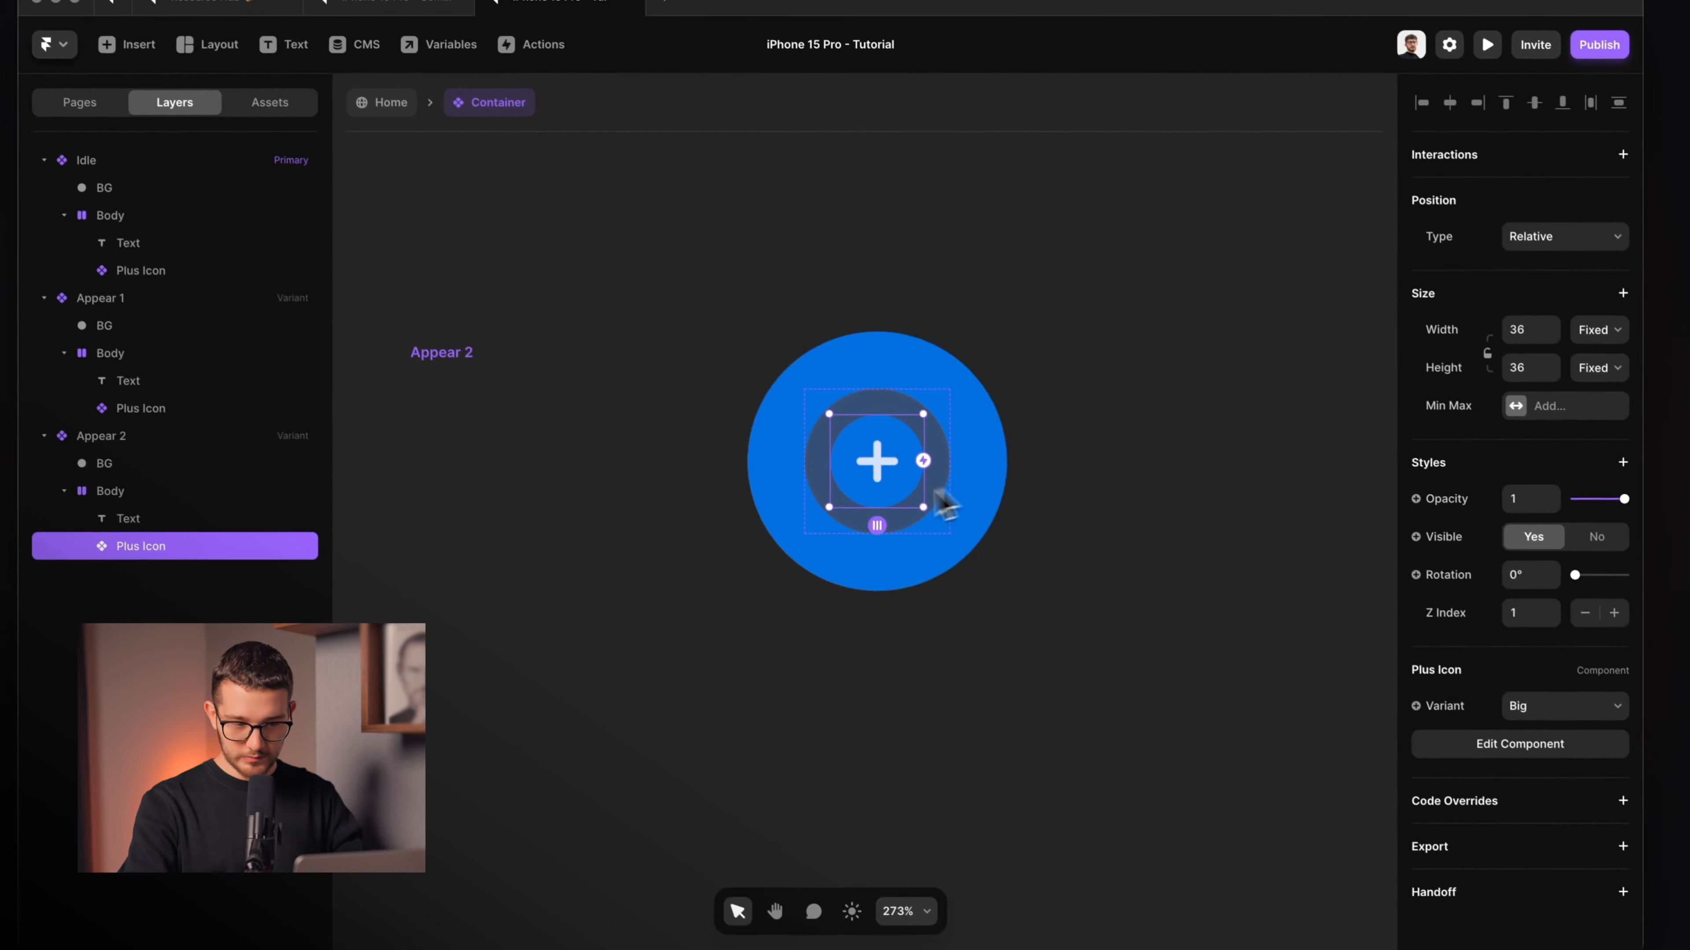
scroll(773, 311, "down", 1)
scroll(832, 374, "down", 5)
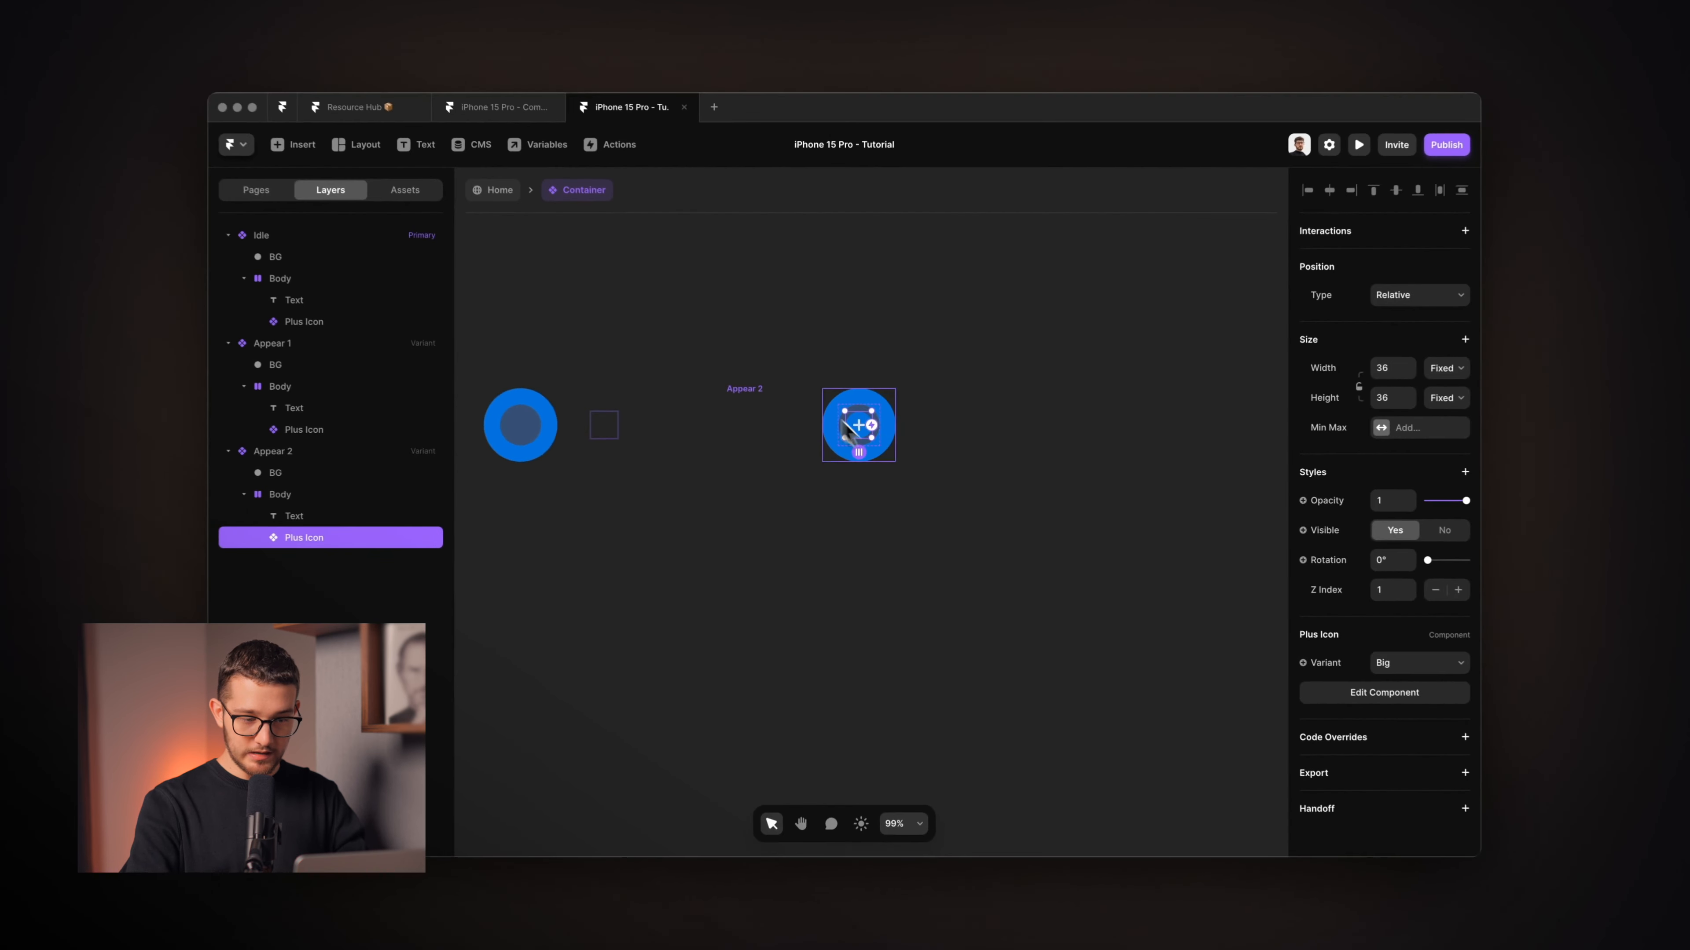
scroll(821, 382, "up", 6)
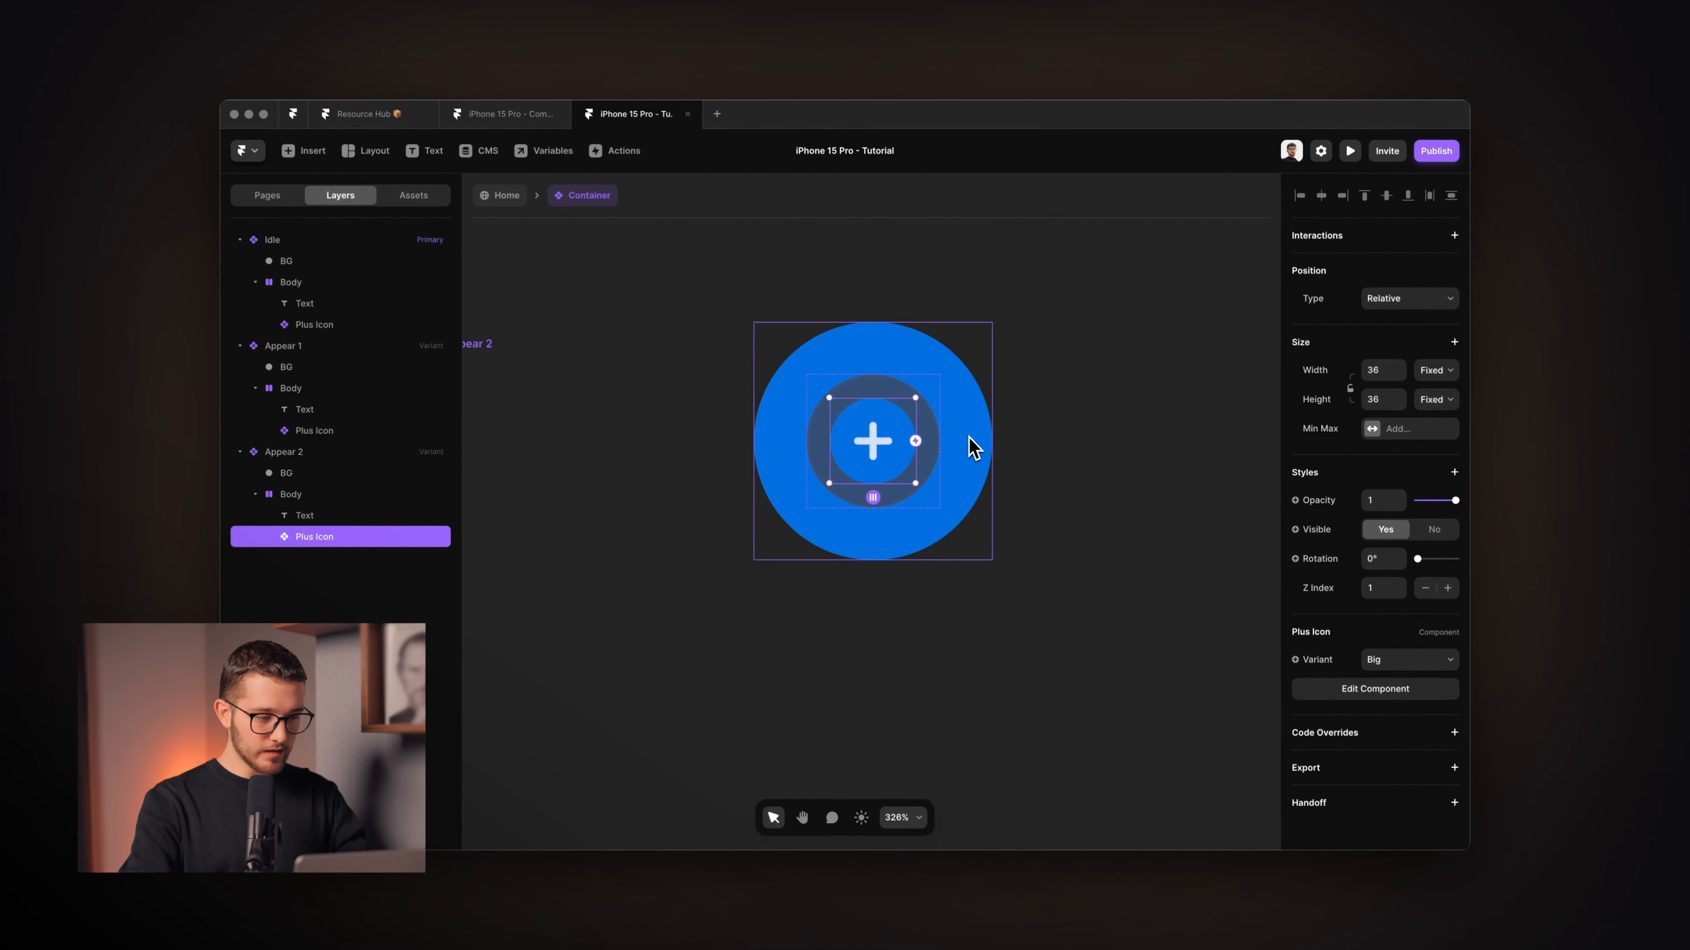
Set Appear 2's BG width and height to 1 and its opacity to 0.
left_click(325, 474)
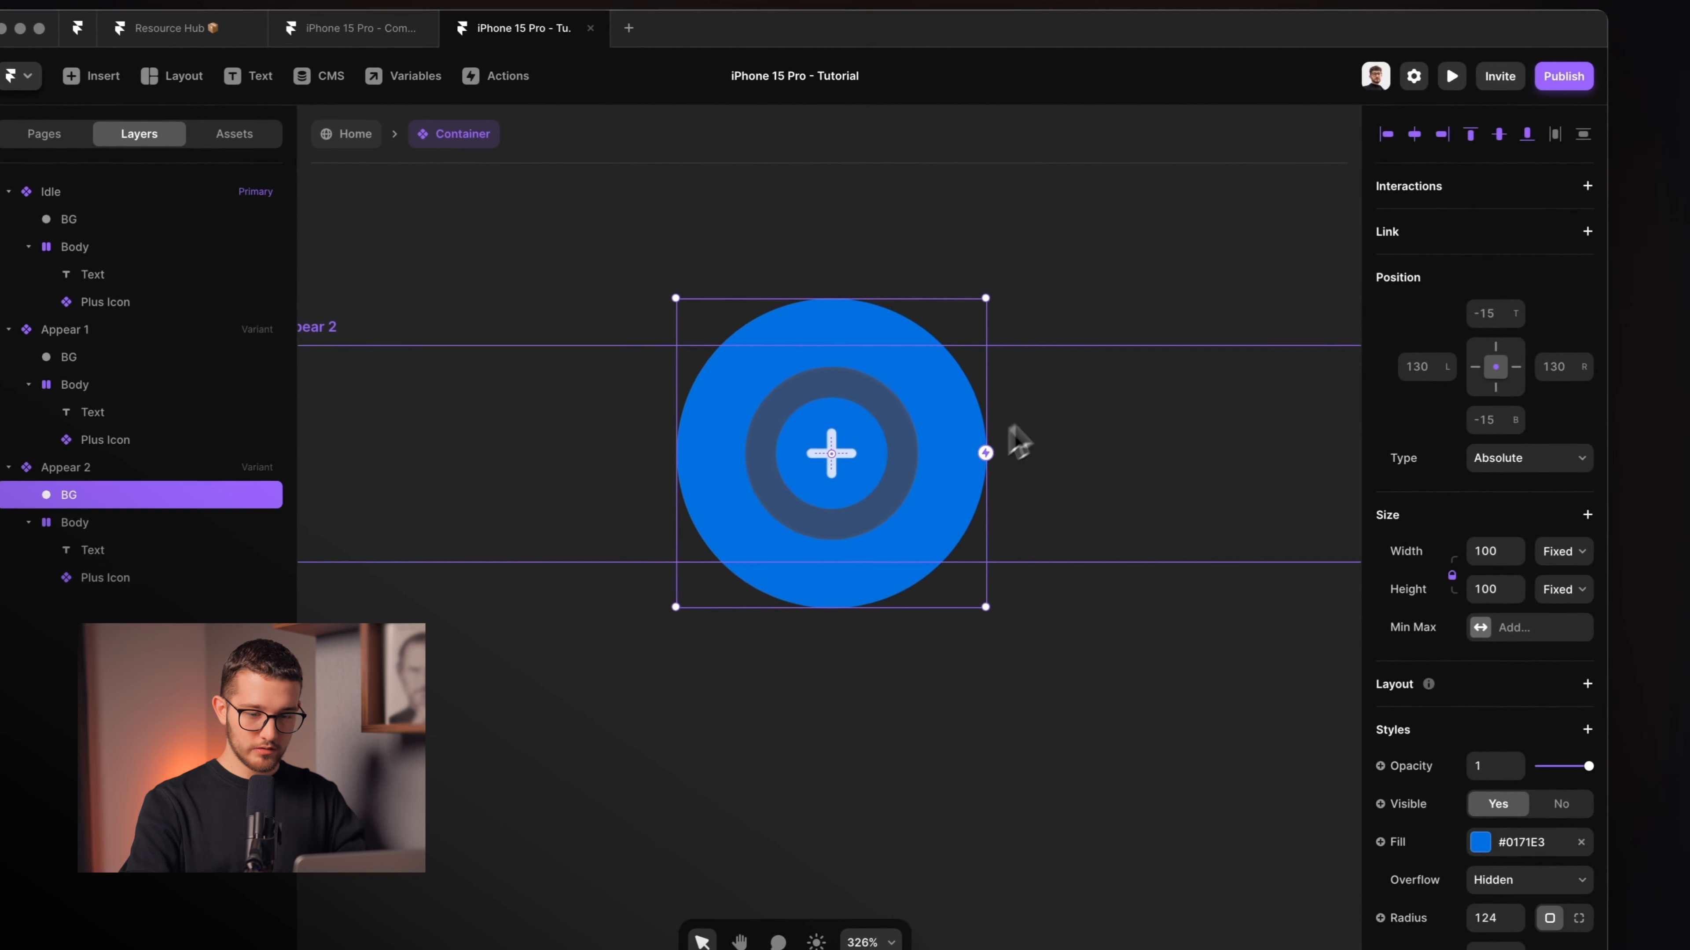
left_click(1499, 551)
type("1")
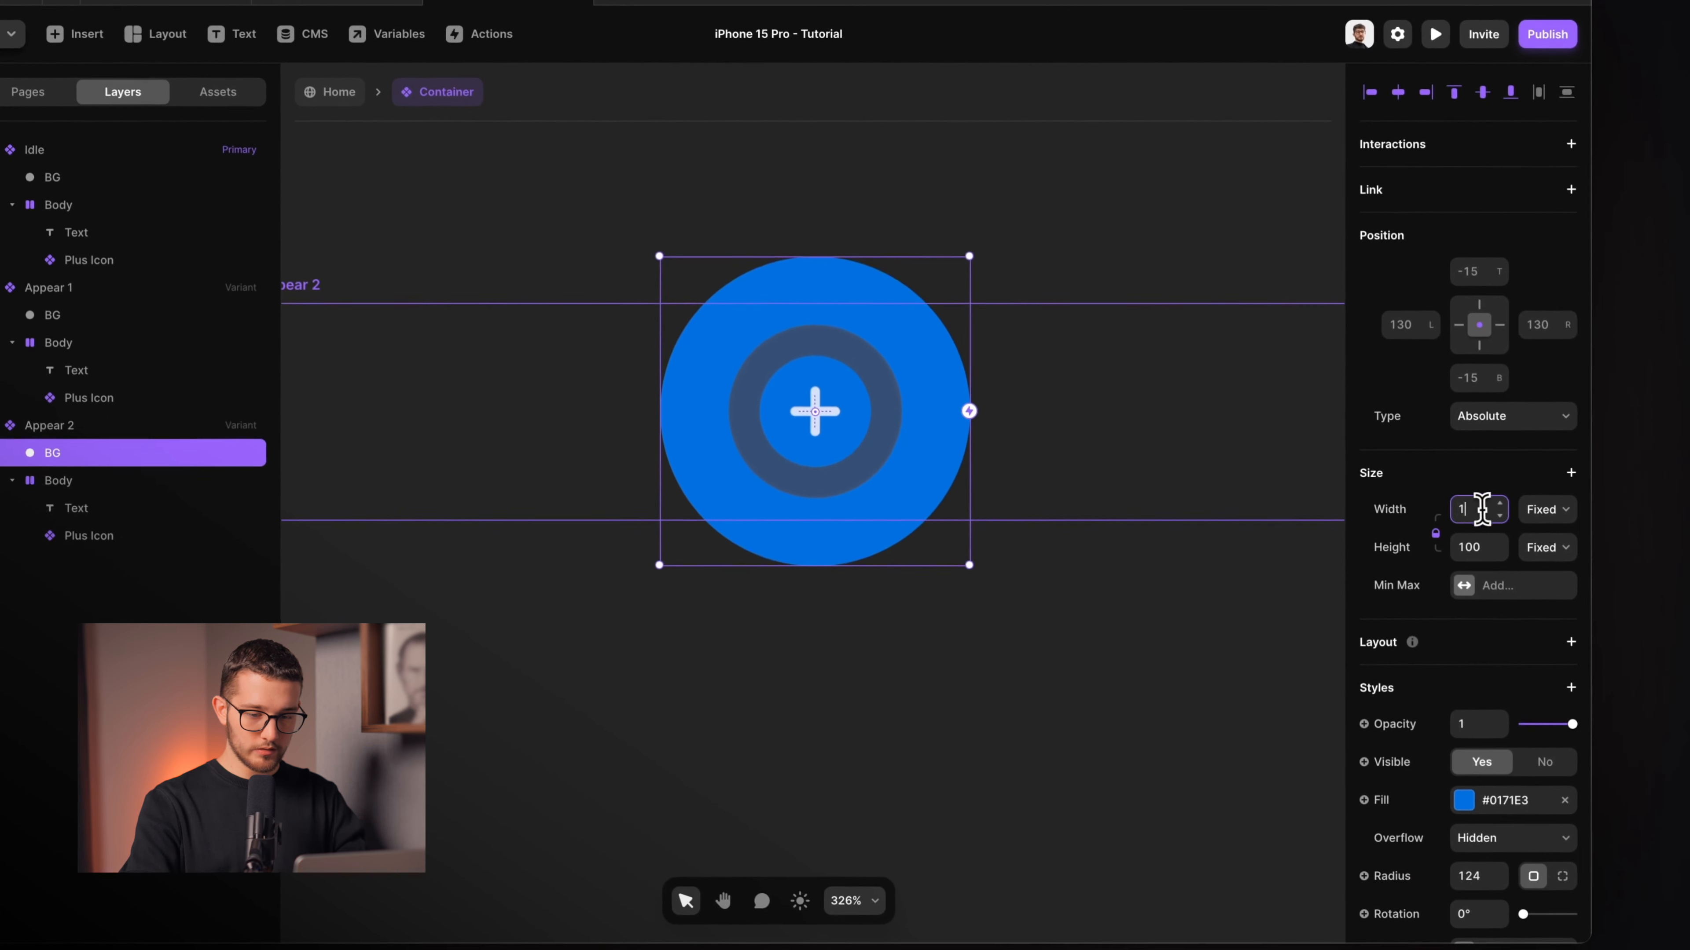
left_click(1497, 587)
type("1")
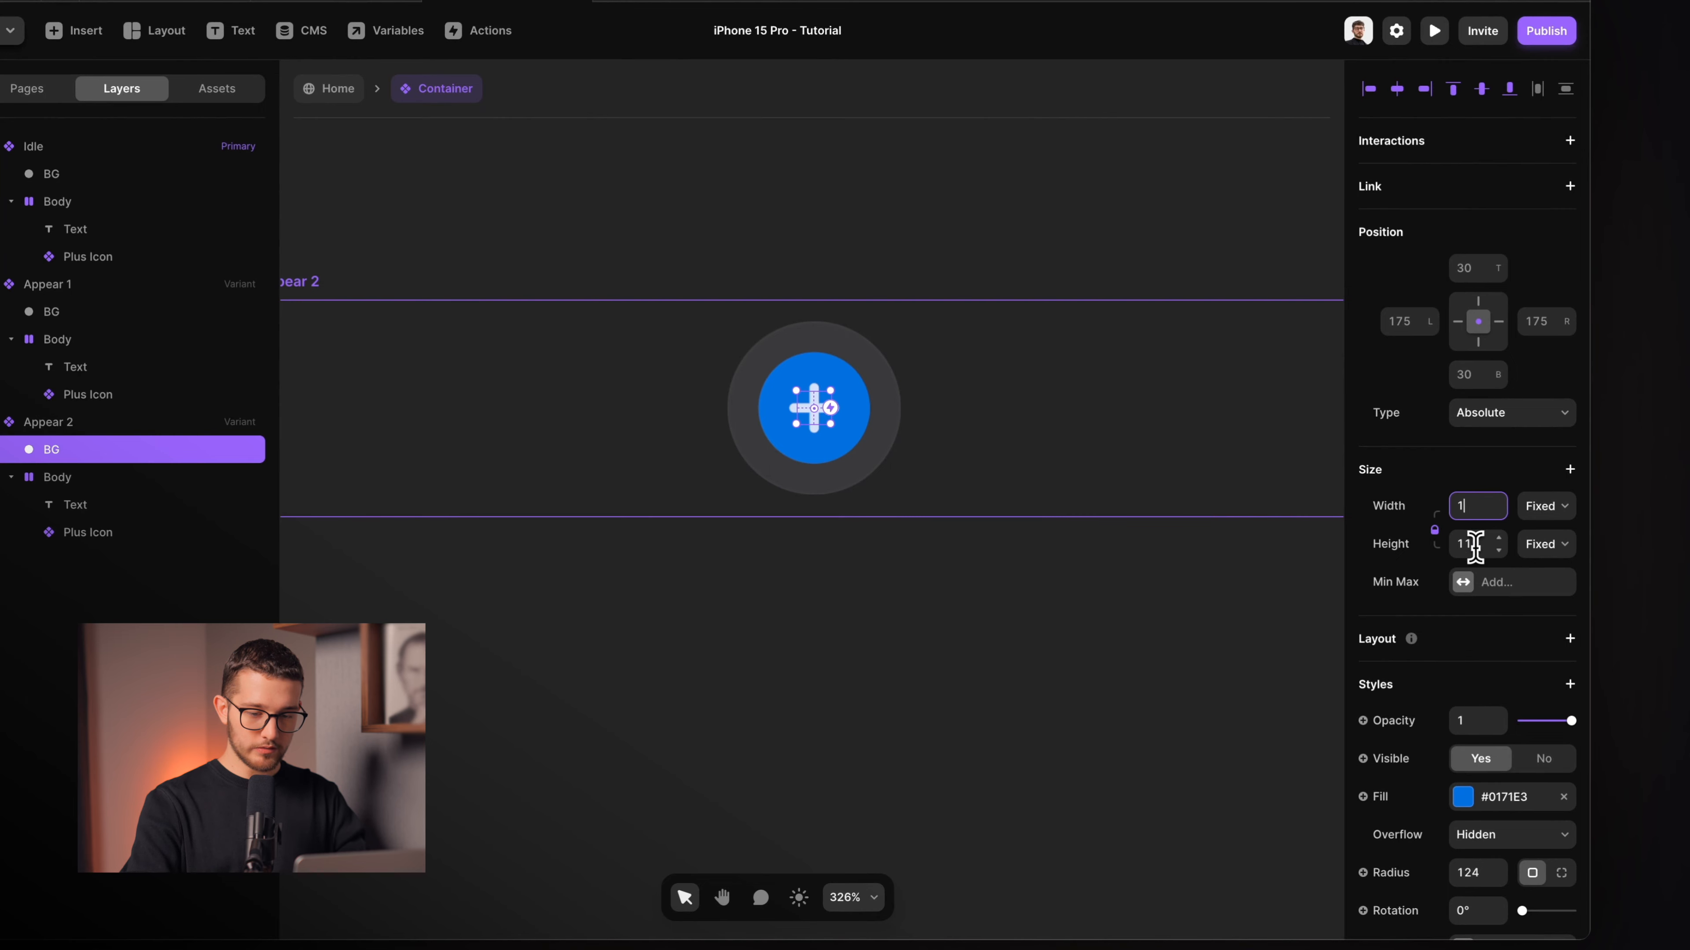
key("Return")
scroll(848, 456, "up", 5)
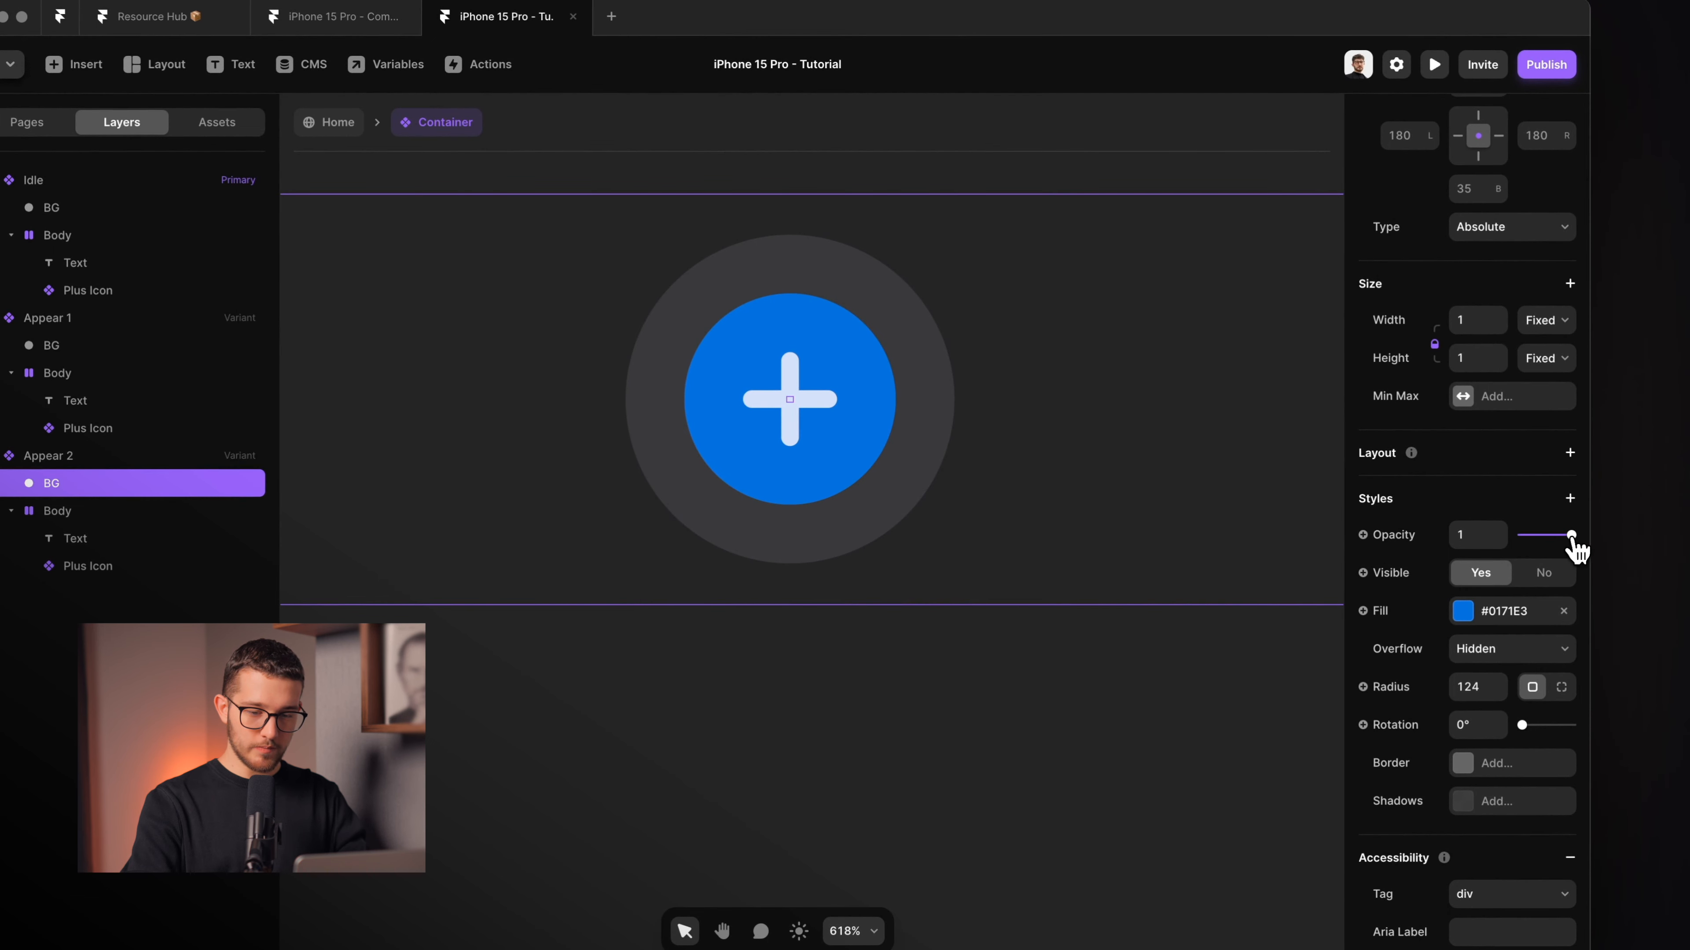
left_click_drag(1571, 538, 1462, 554)
left_click(802, 669)
scroll(803, 669, "down", 6)
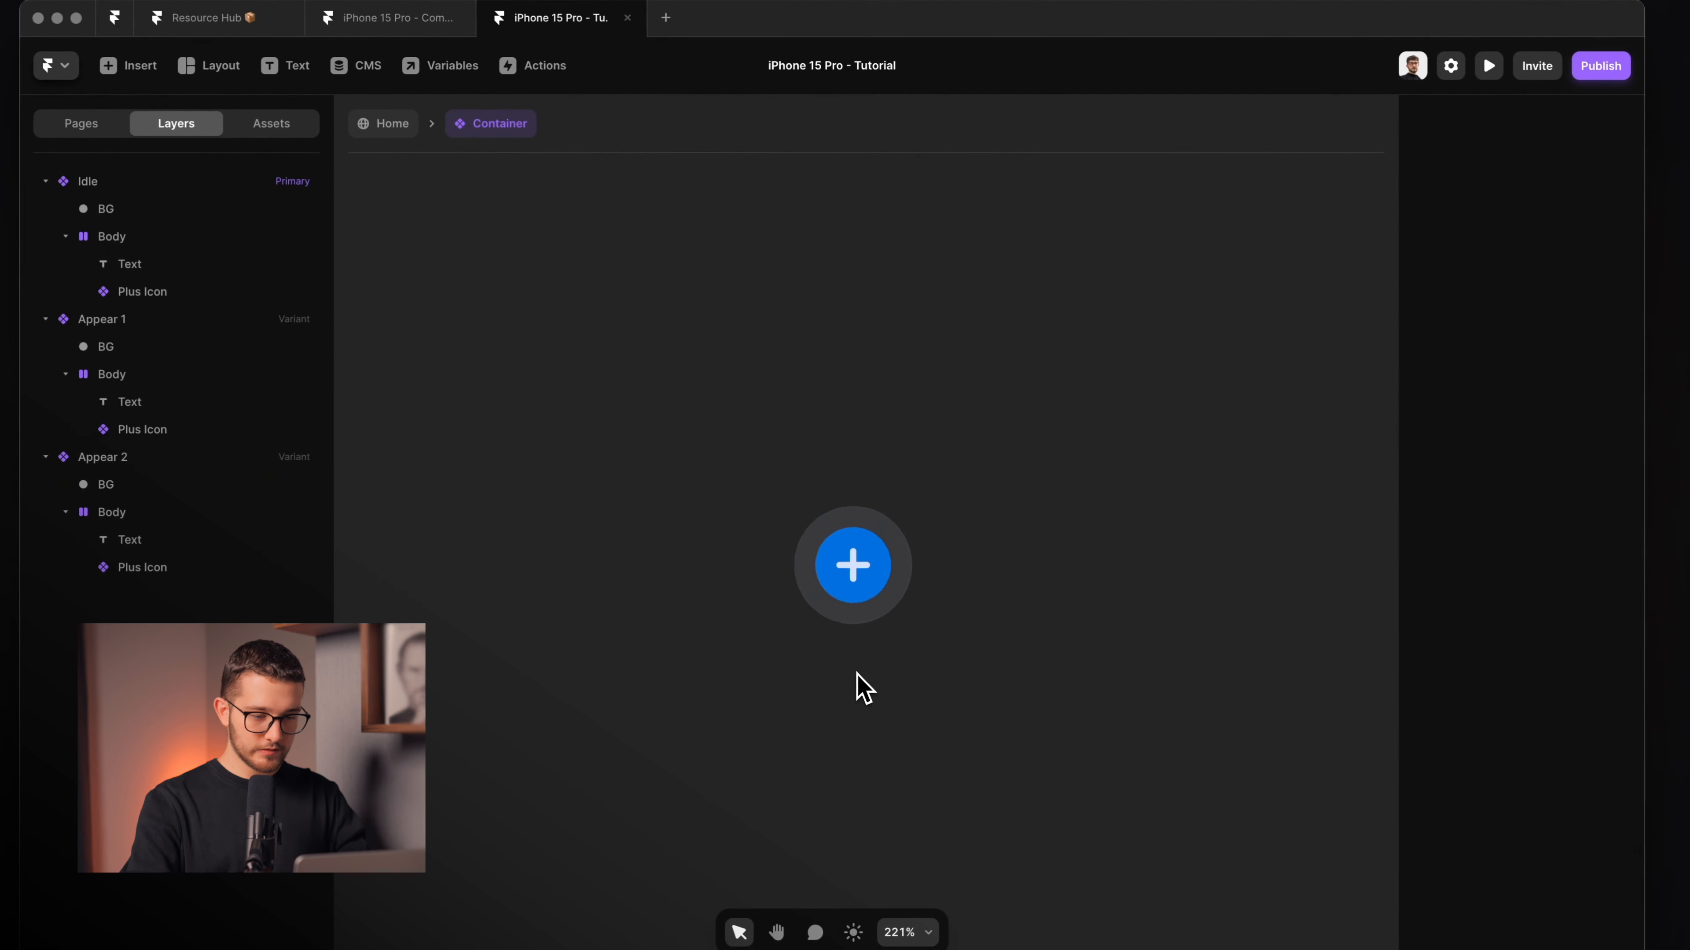
scroll(803, 670, "up", 2)
key("super+Tab")
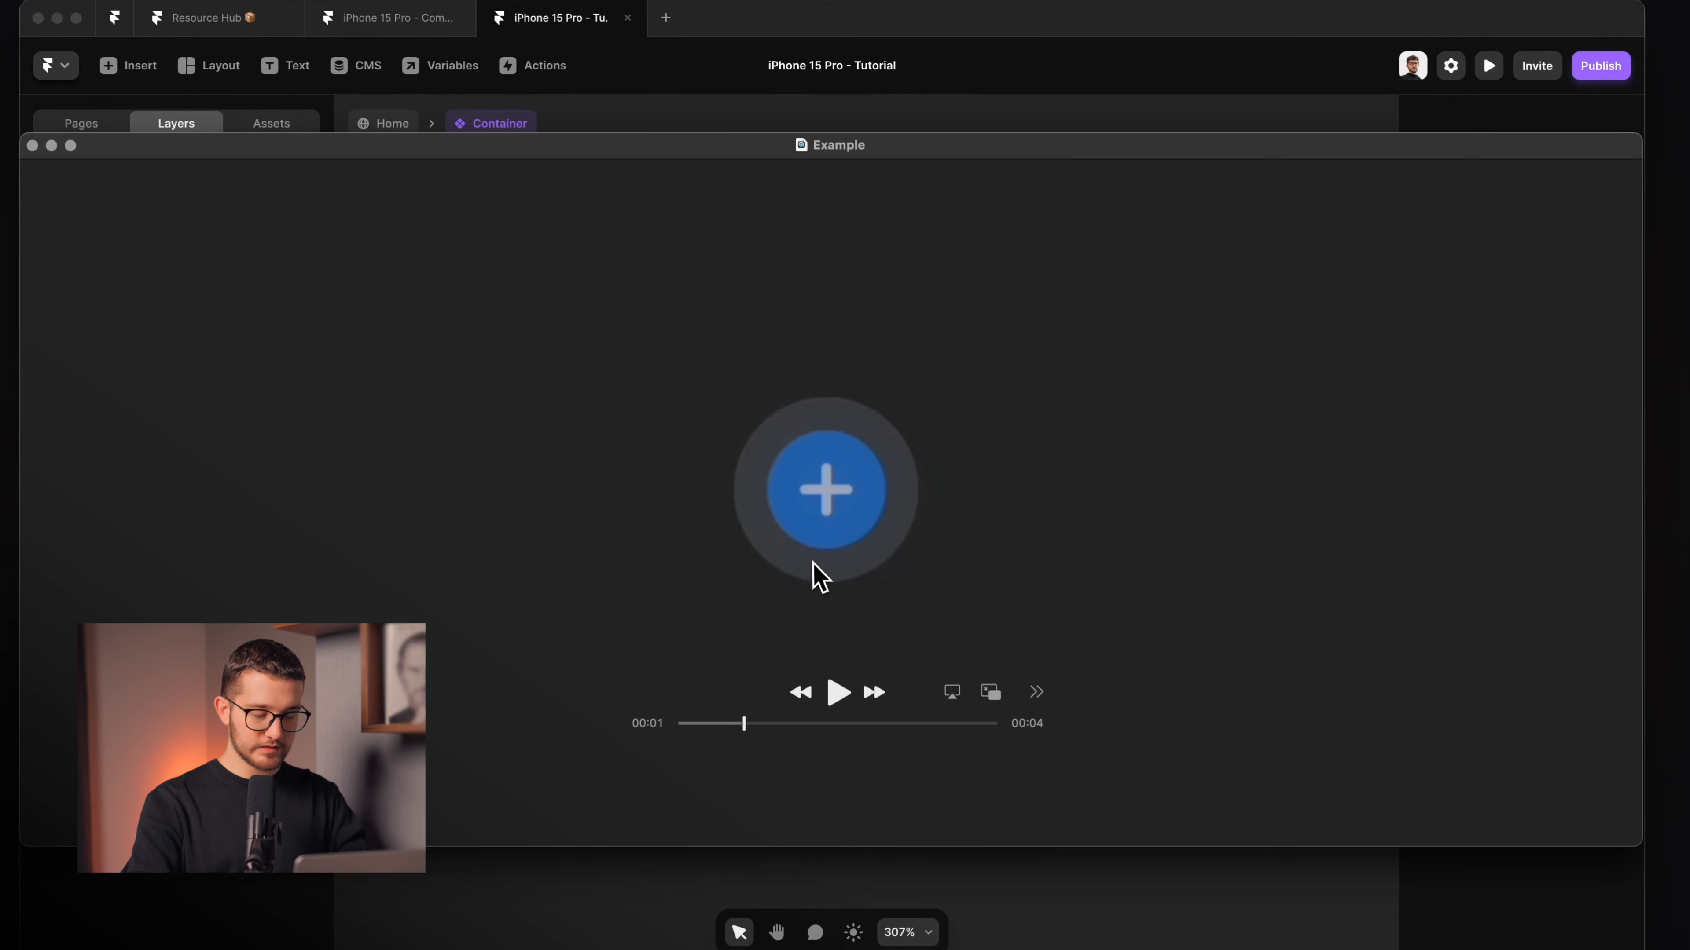
Link the Idle variant to Appear 1 with an Appear interaction delayed 0.25 s.
key("super+Tab")
scroll(815, 569, "down", 6)
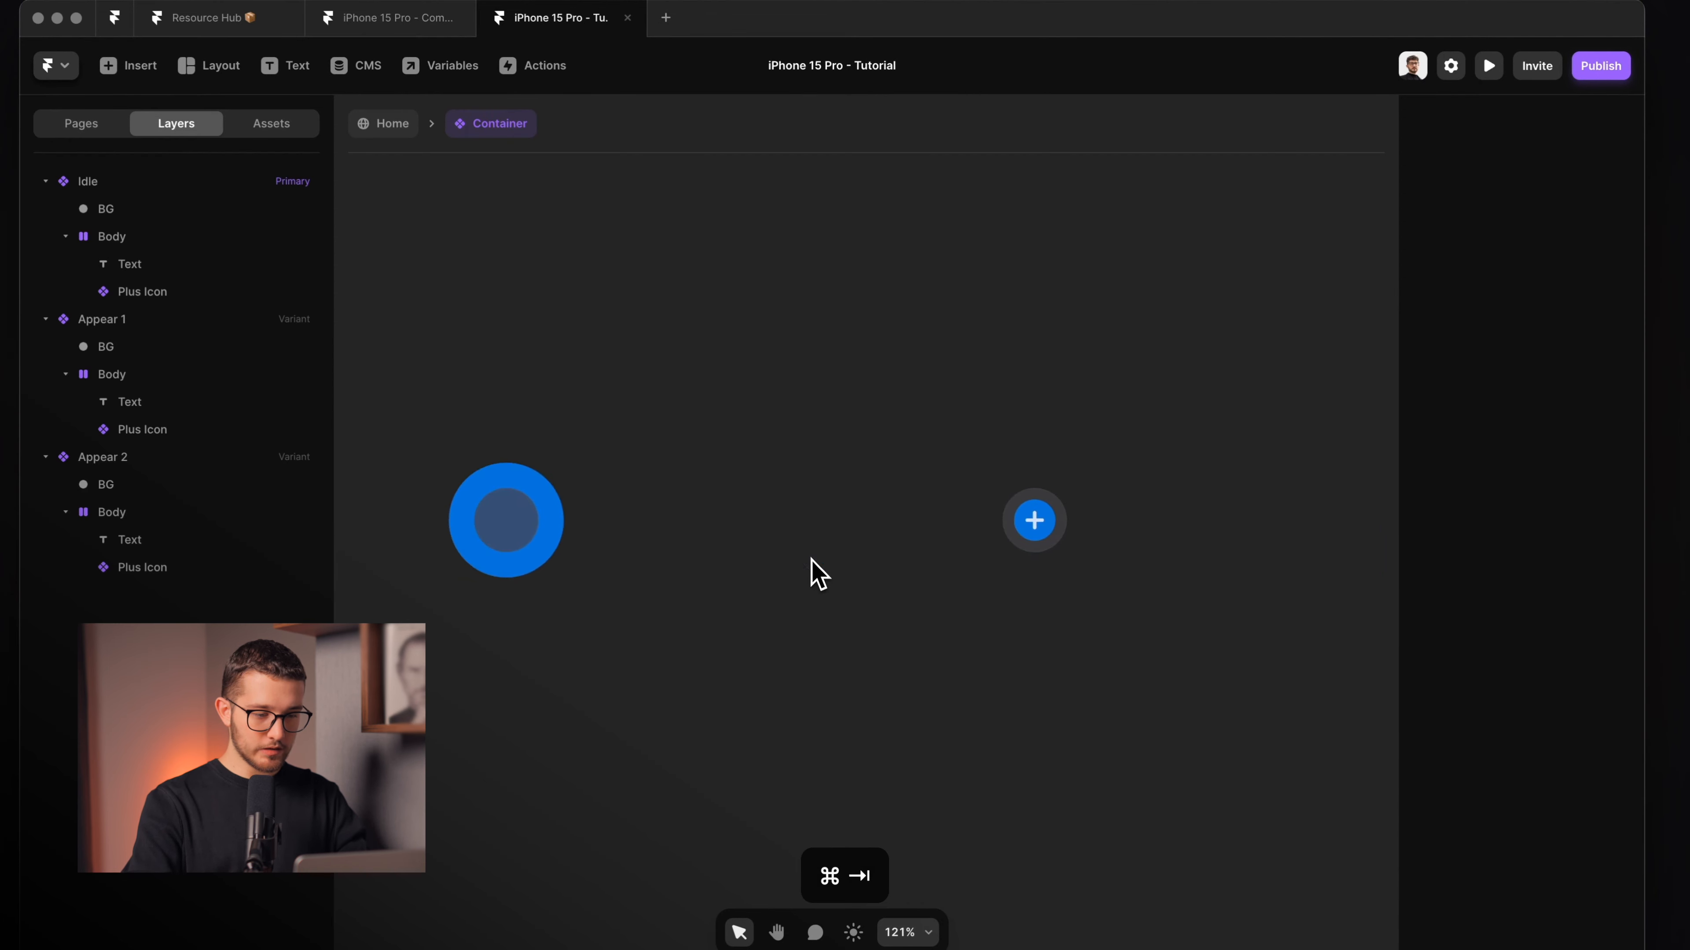
scroll(635, 392, "down", 5)
scroll(634, 391, "left", 1)
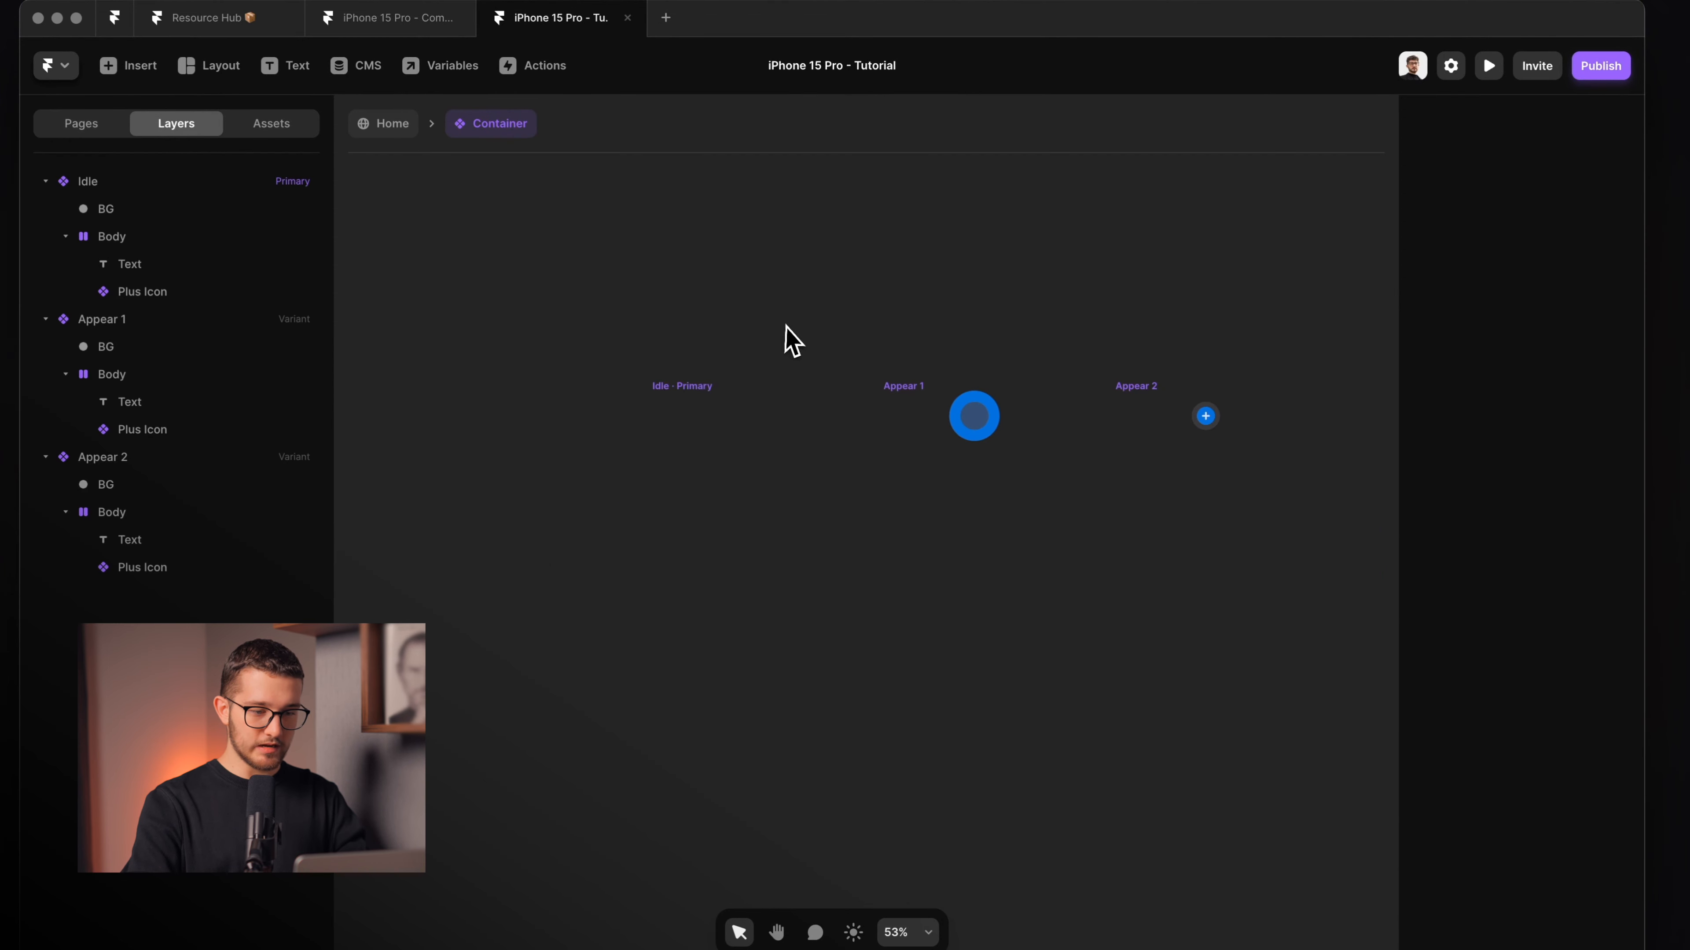
left_click(684, 395)
scroll(884, 396, "up", 2)
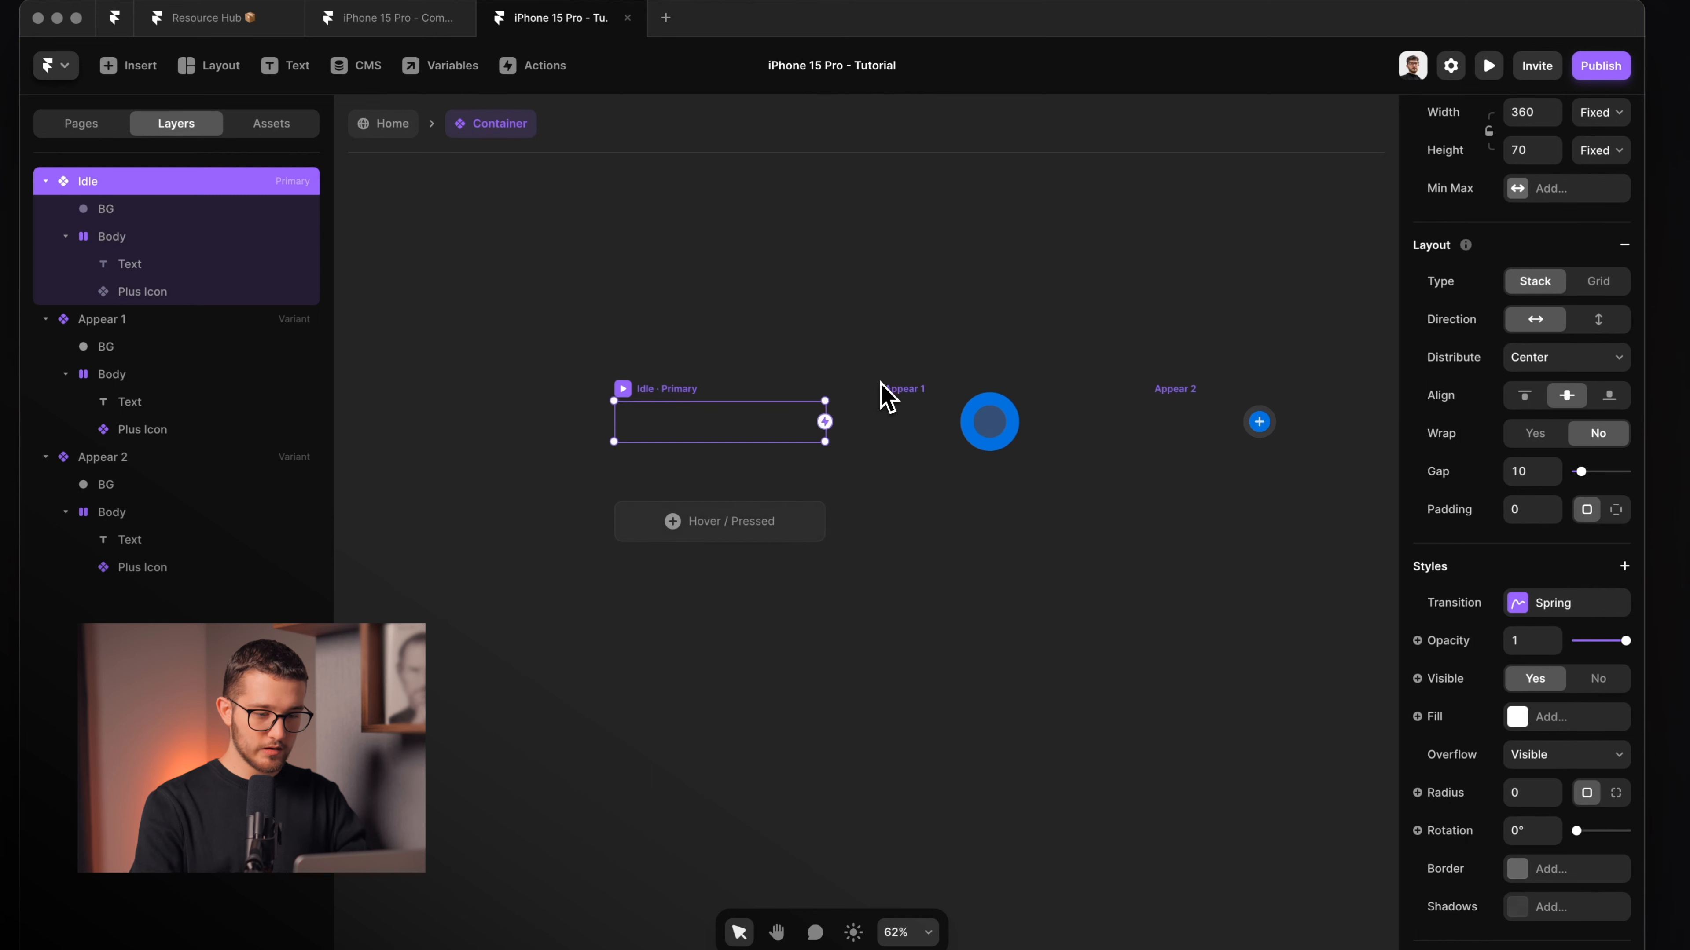
left_click_drag(948, 458, 953, 434)
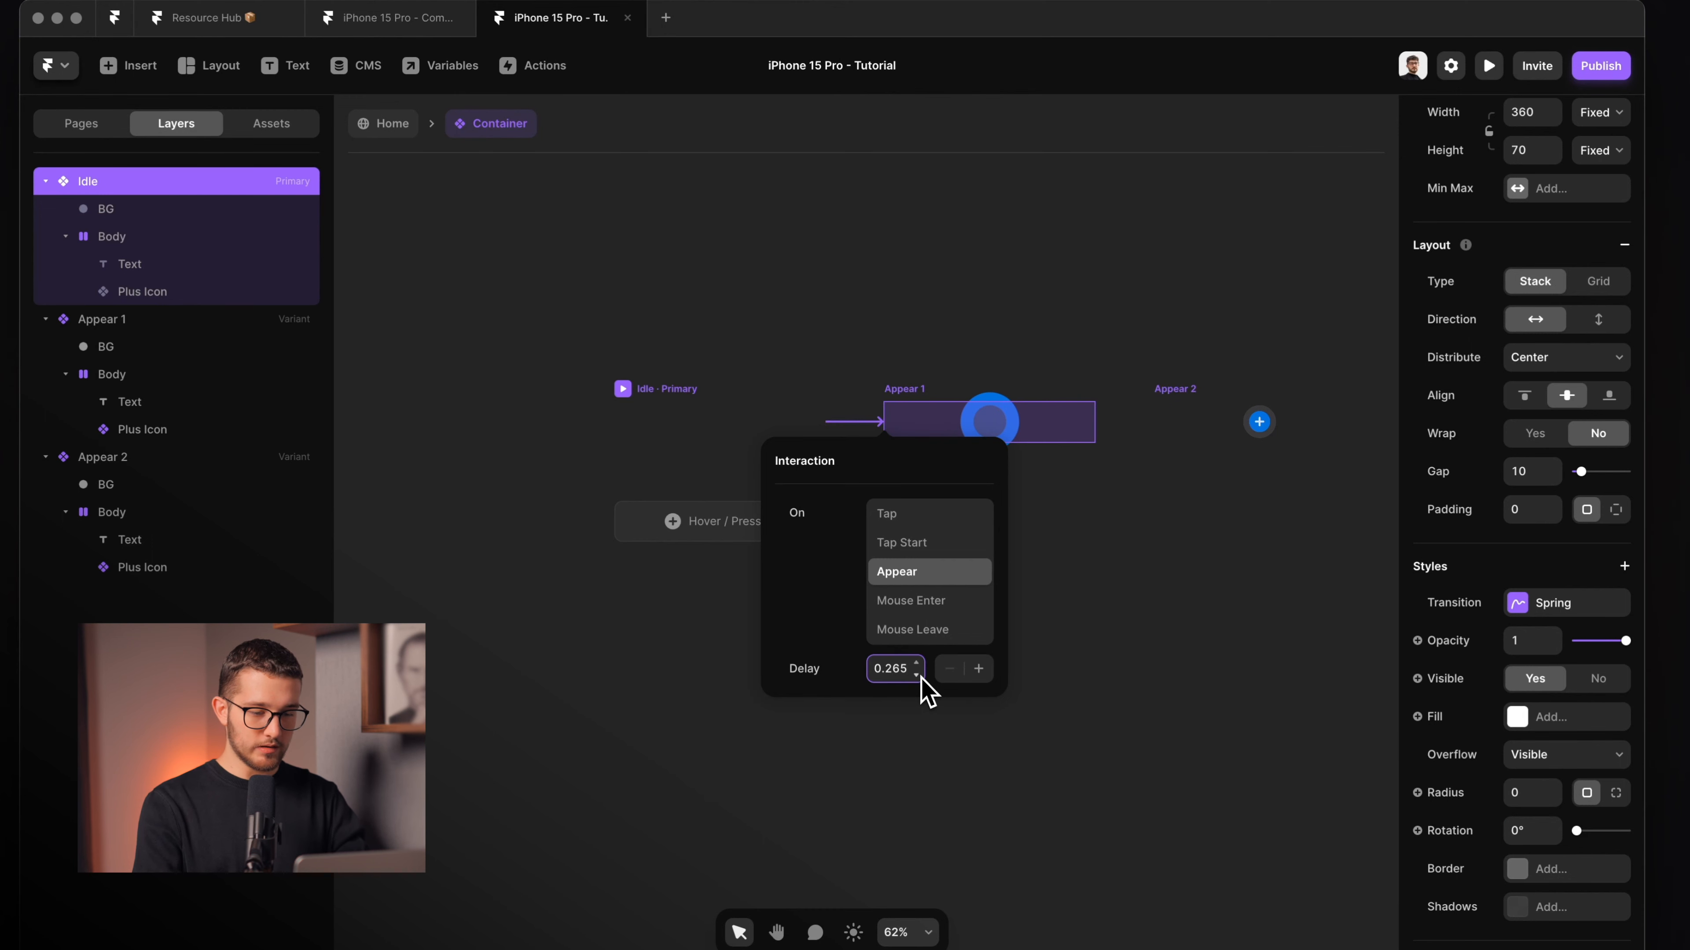
left_click(1006, 394)
Chain Appear 1 to Appear 2 on Appear with a 0.25 s delay, then preview from Idle.
left_click(938, 388)
left_click_drag(1093, 422, 1163, 432)
left_click(1197, 572)
left_click(1161, 662)
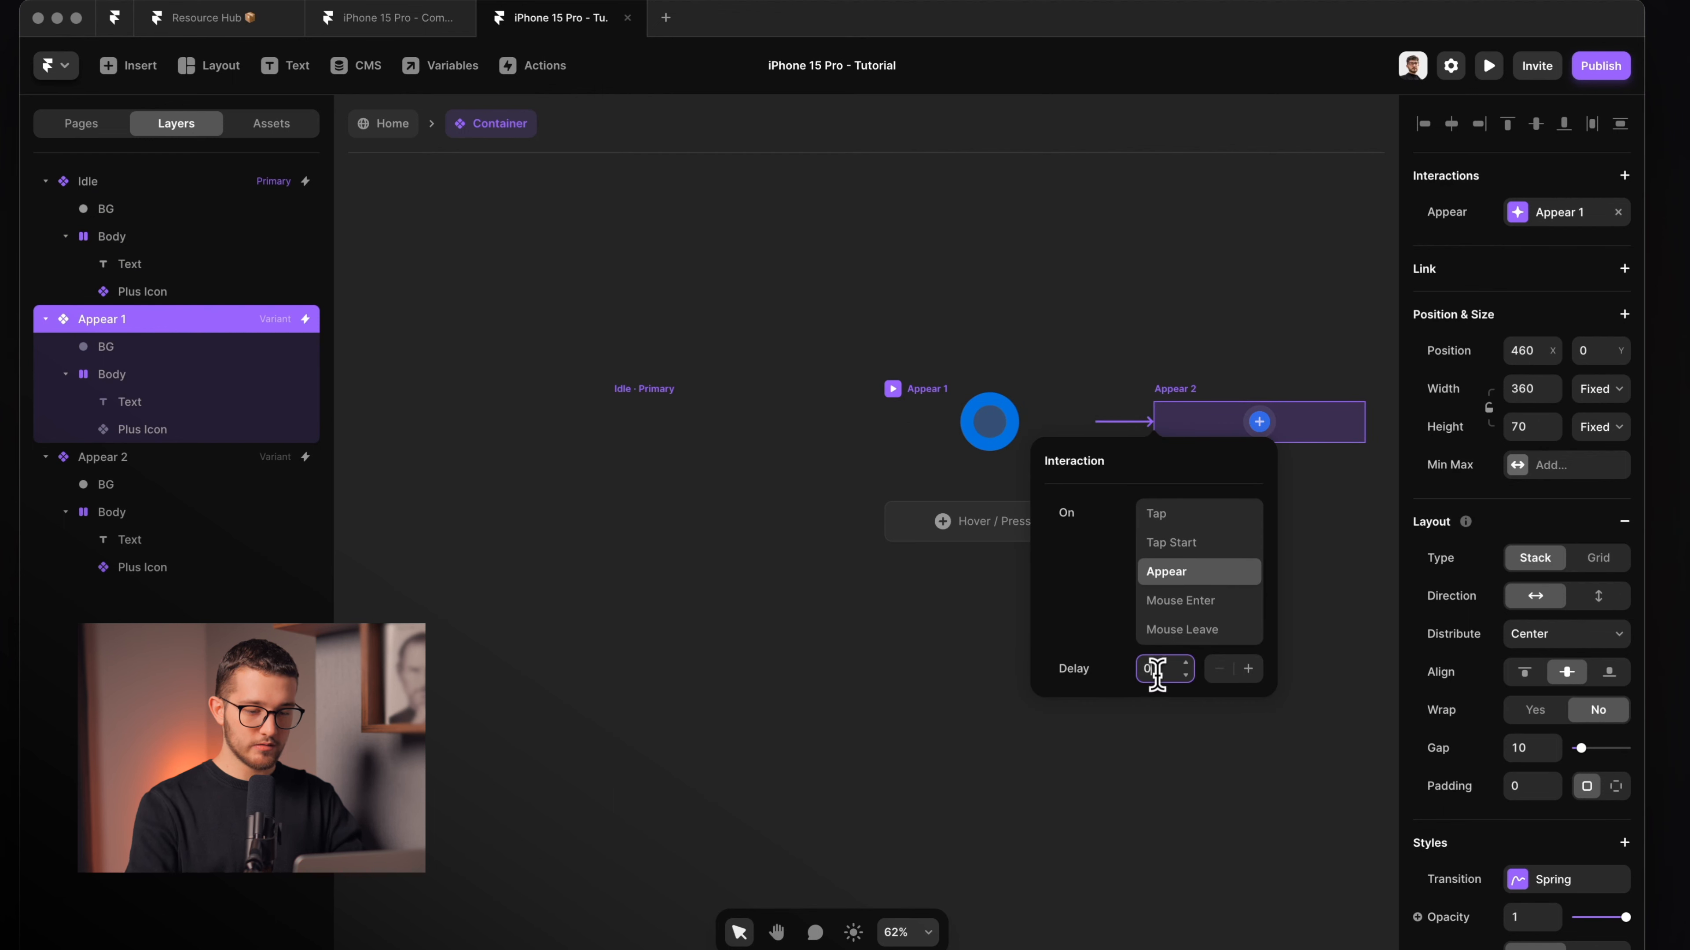
left_click(1128, 293)
left_click(640, 393)
key("super+p")
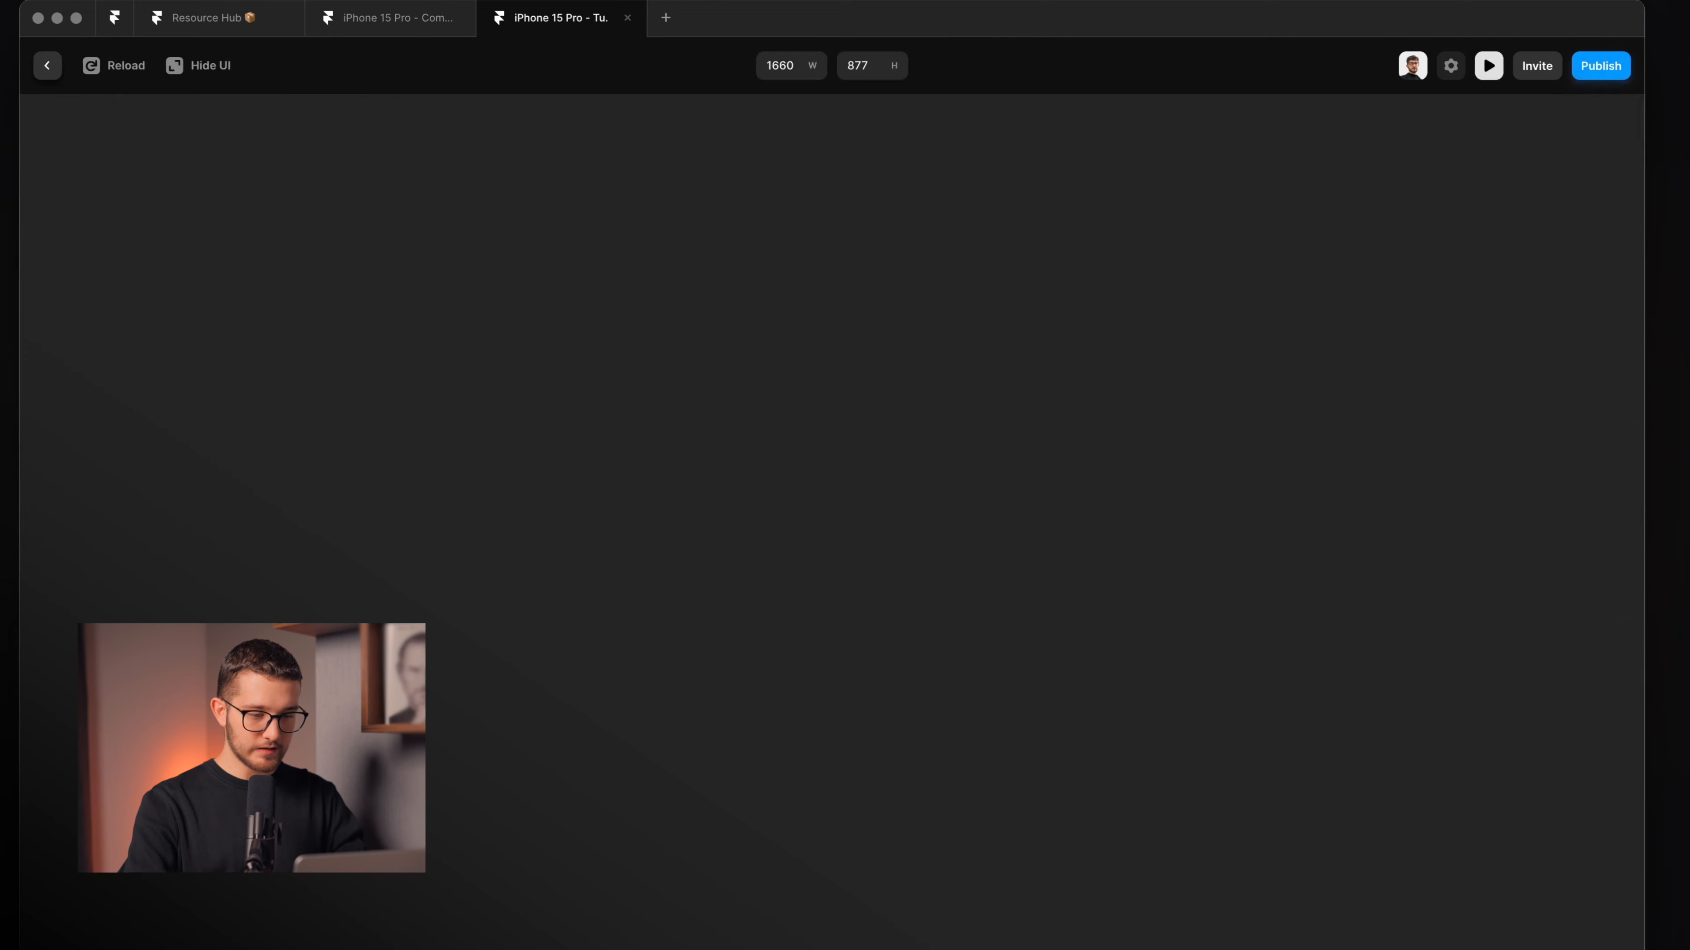
Replay the growing-button animation in the preview with ⌘R, then return to the editor.
key("super+r")
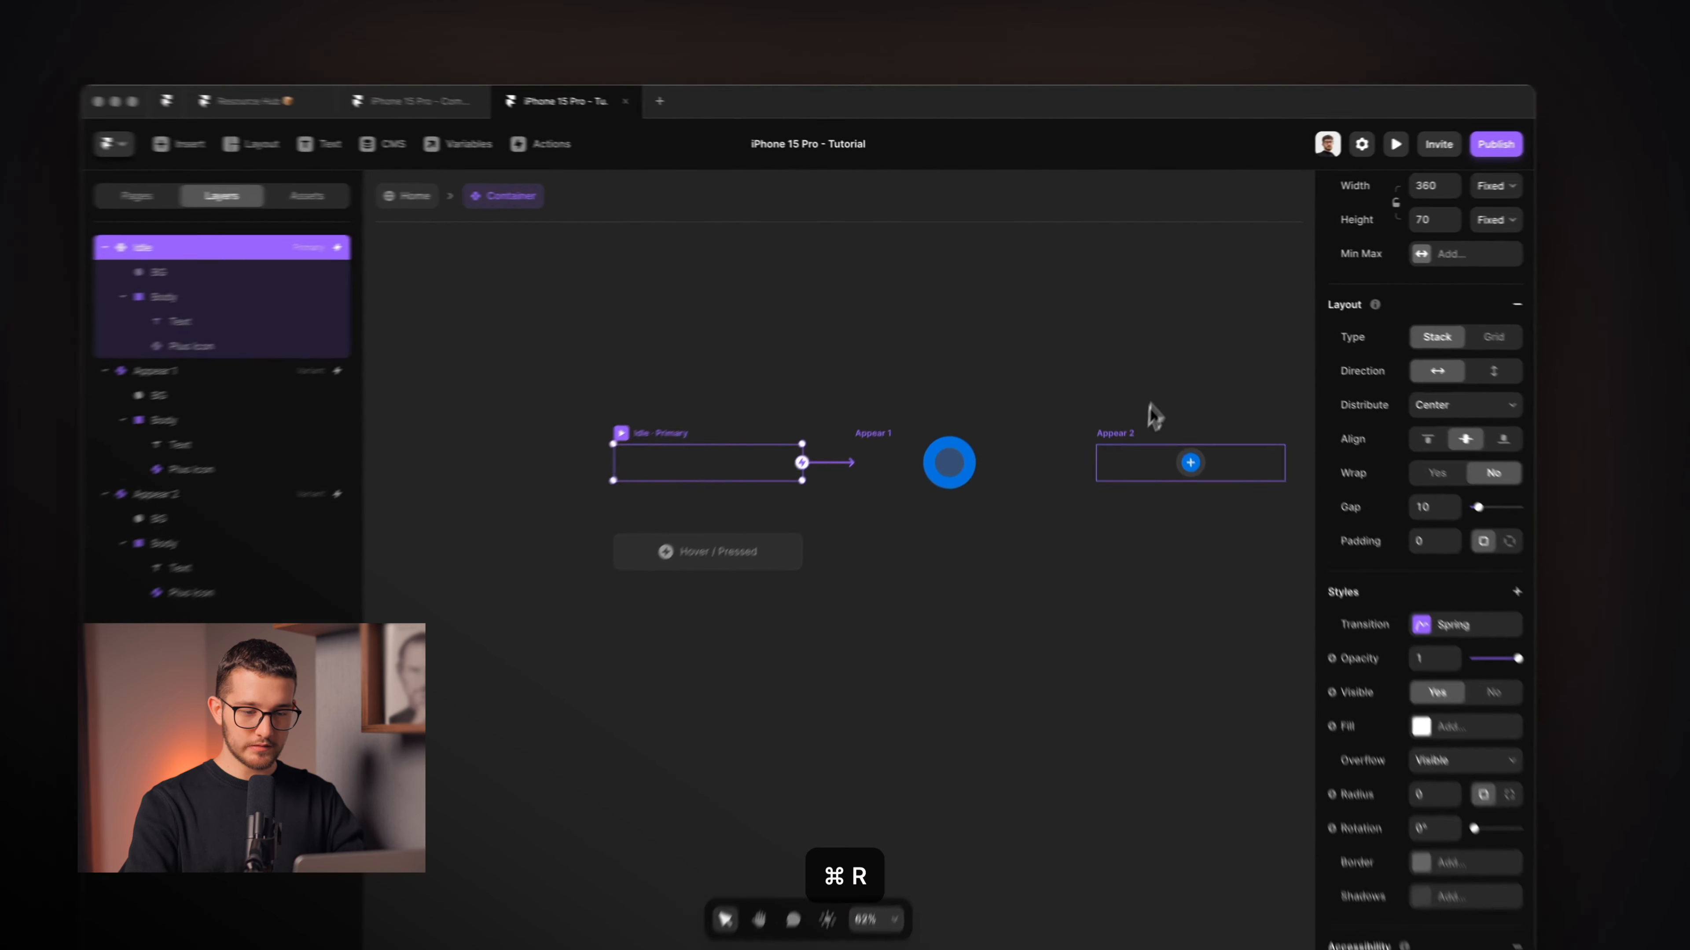
left_click(1169, 424)
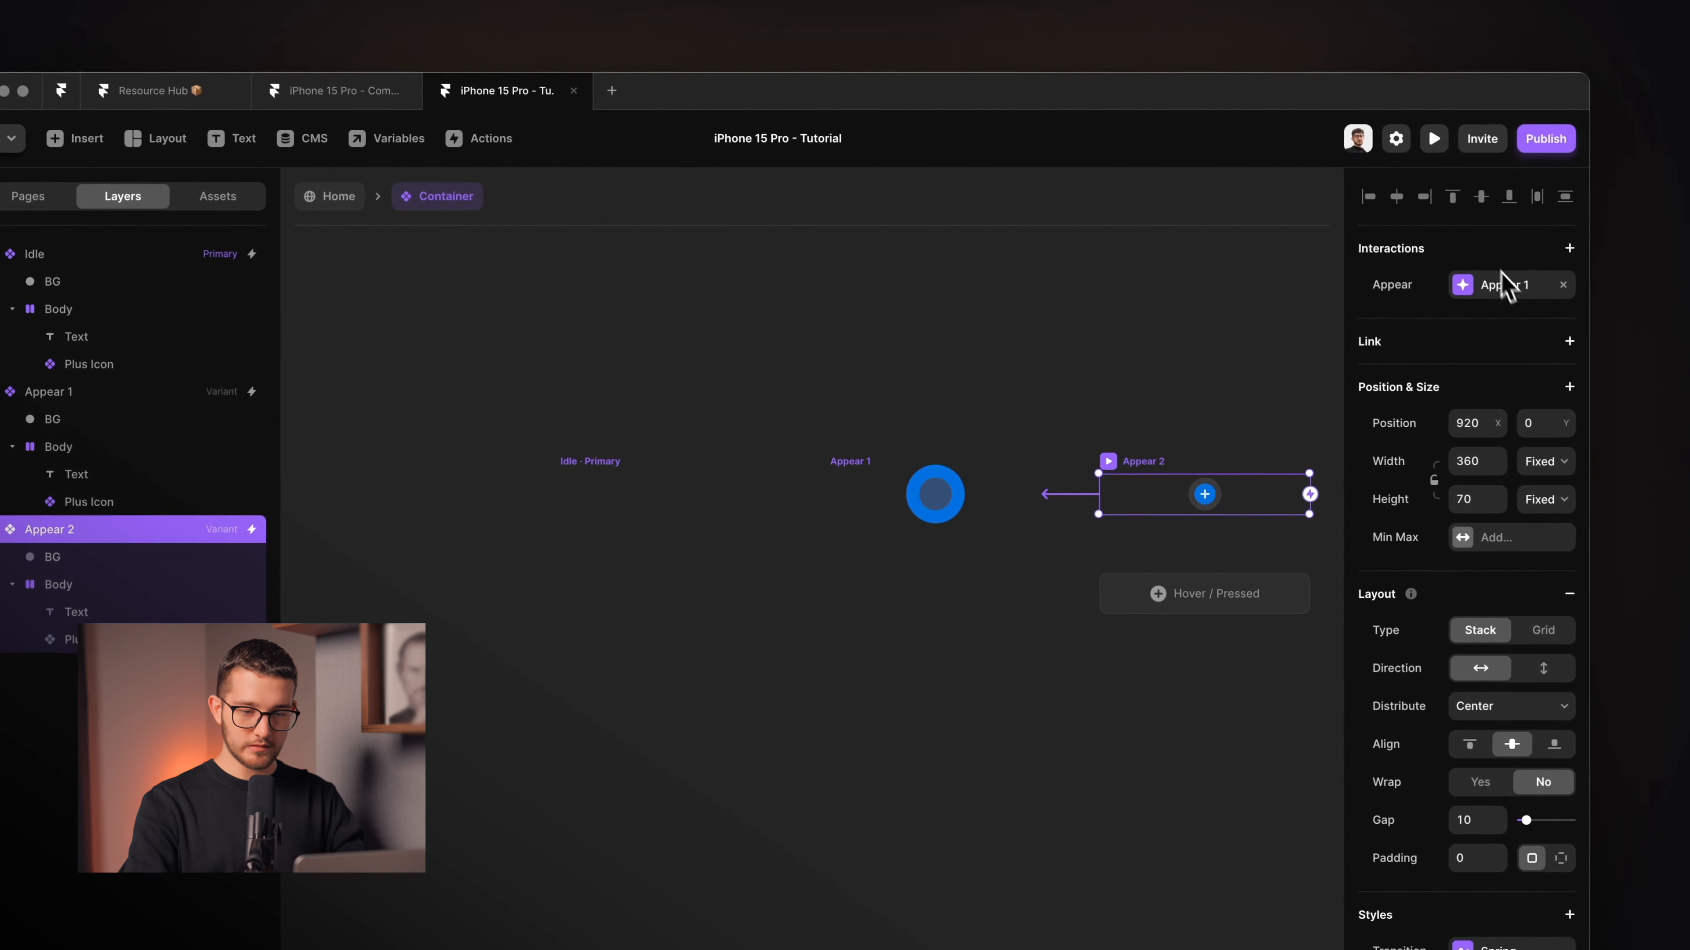
scroll(1169, 491, "right", 3)
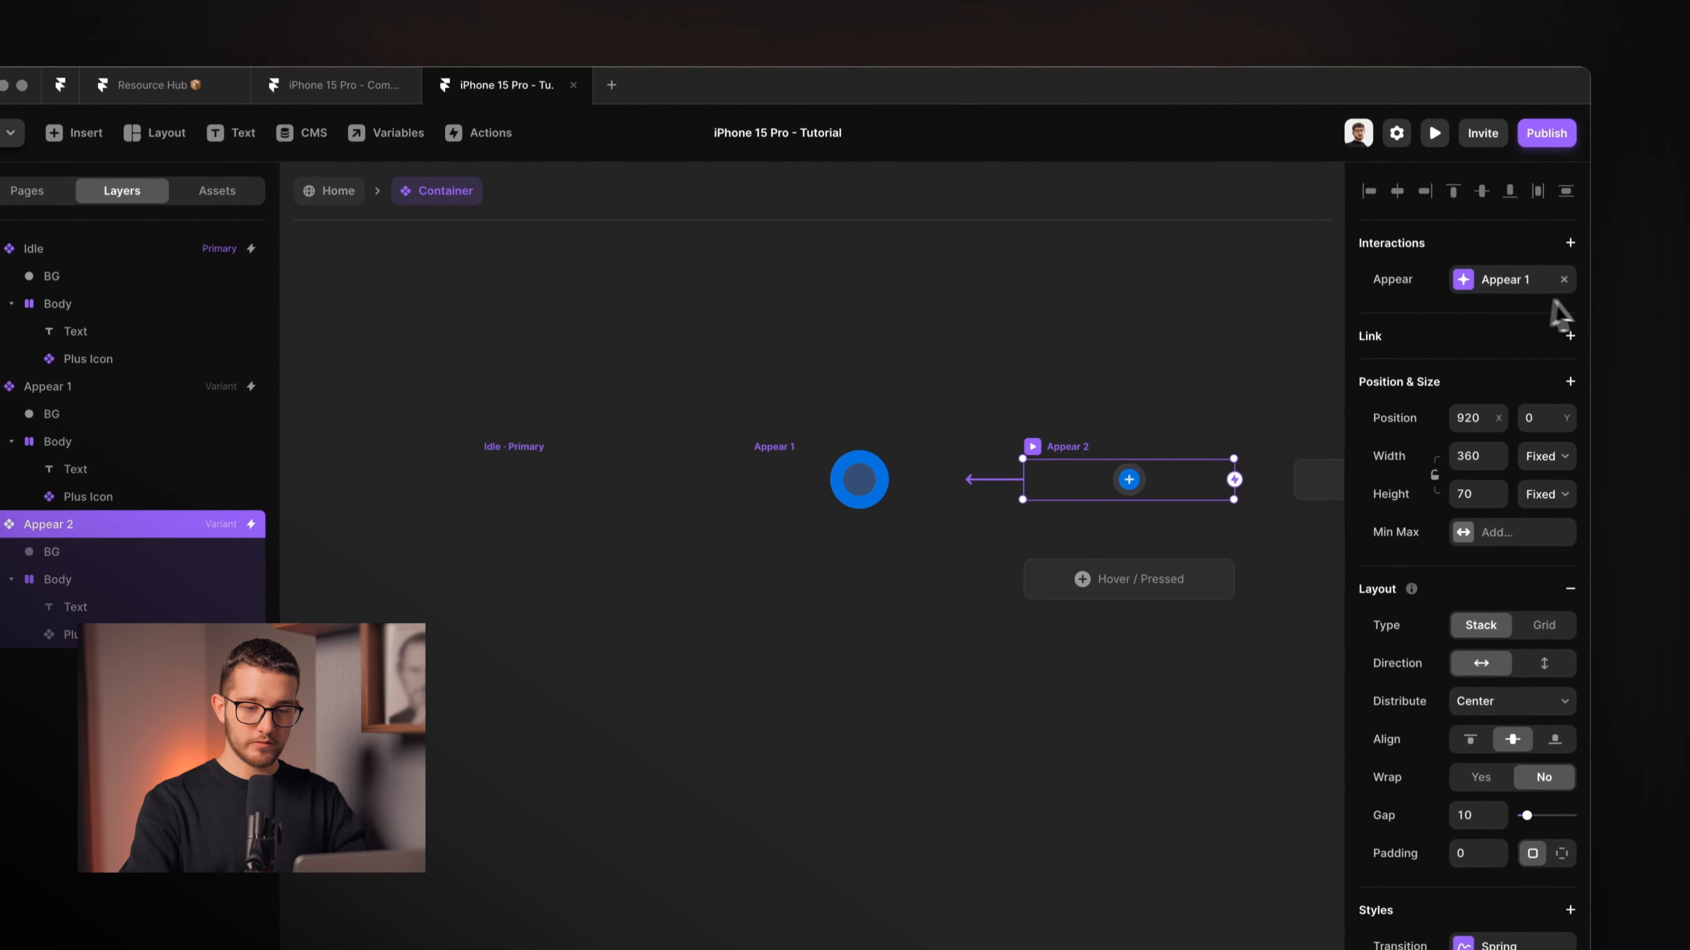
left_click(946, 413)
Preview the Idle variant again, replay it, and exit the preview.
left_click(496, 458)
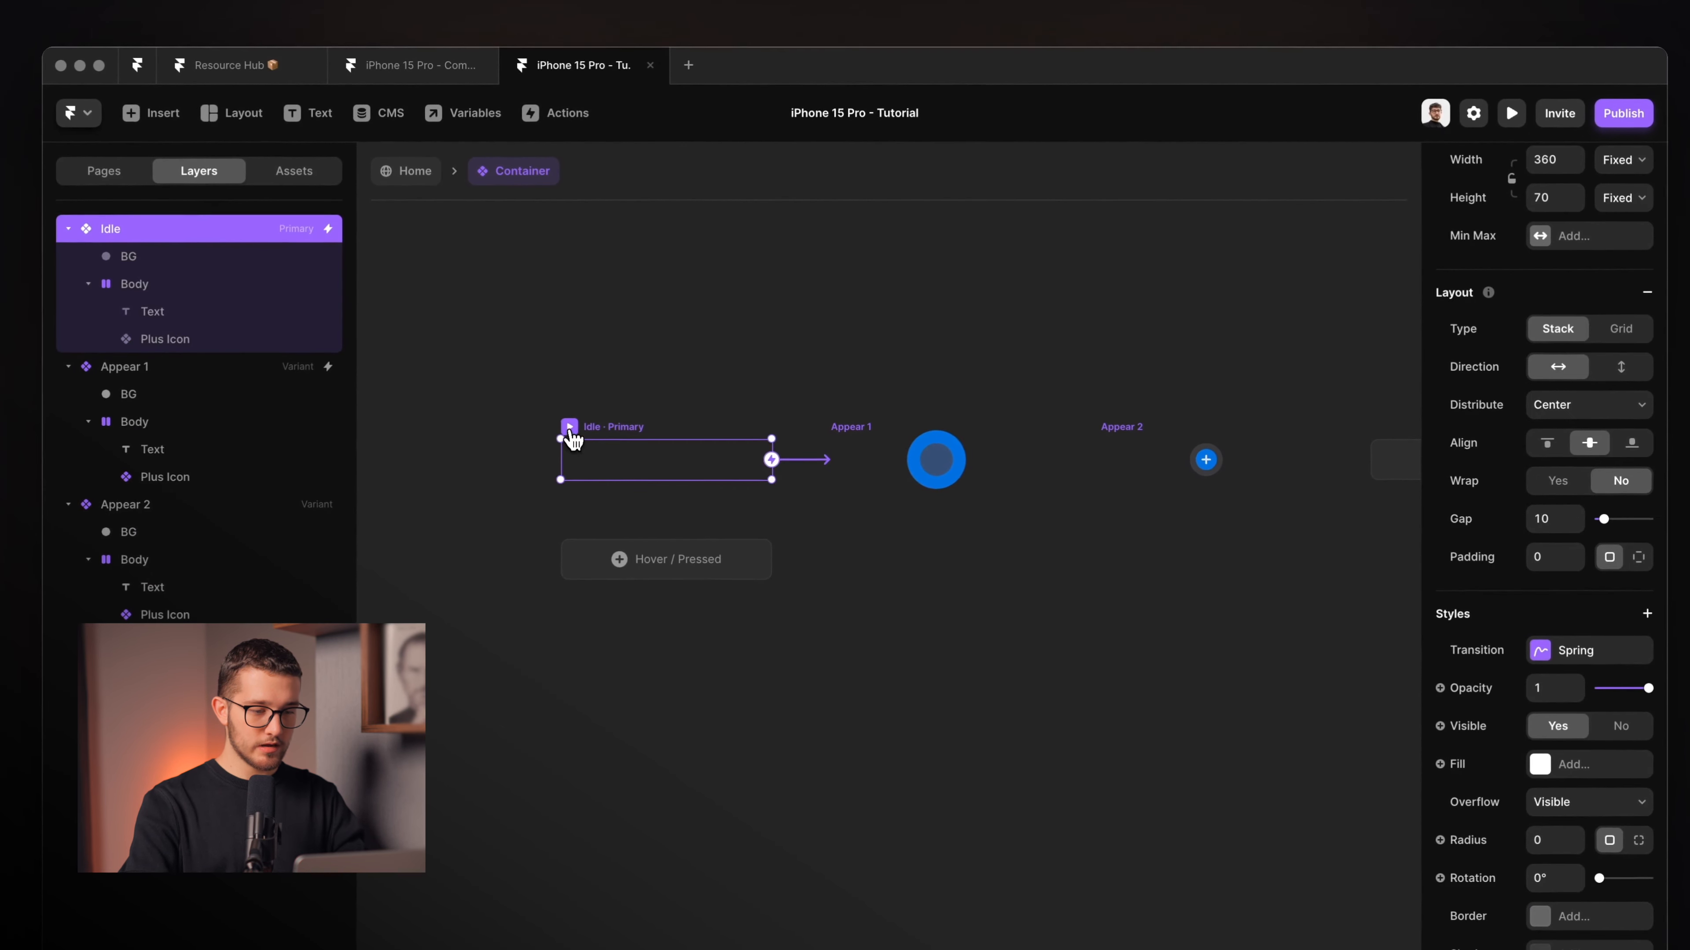
left_click(569, 428)
key("super+r")
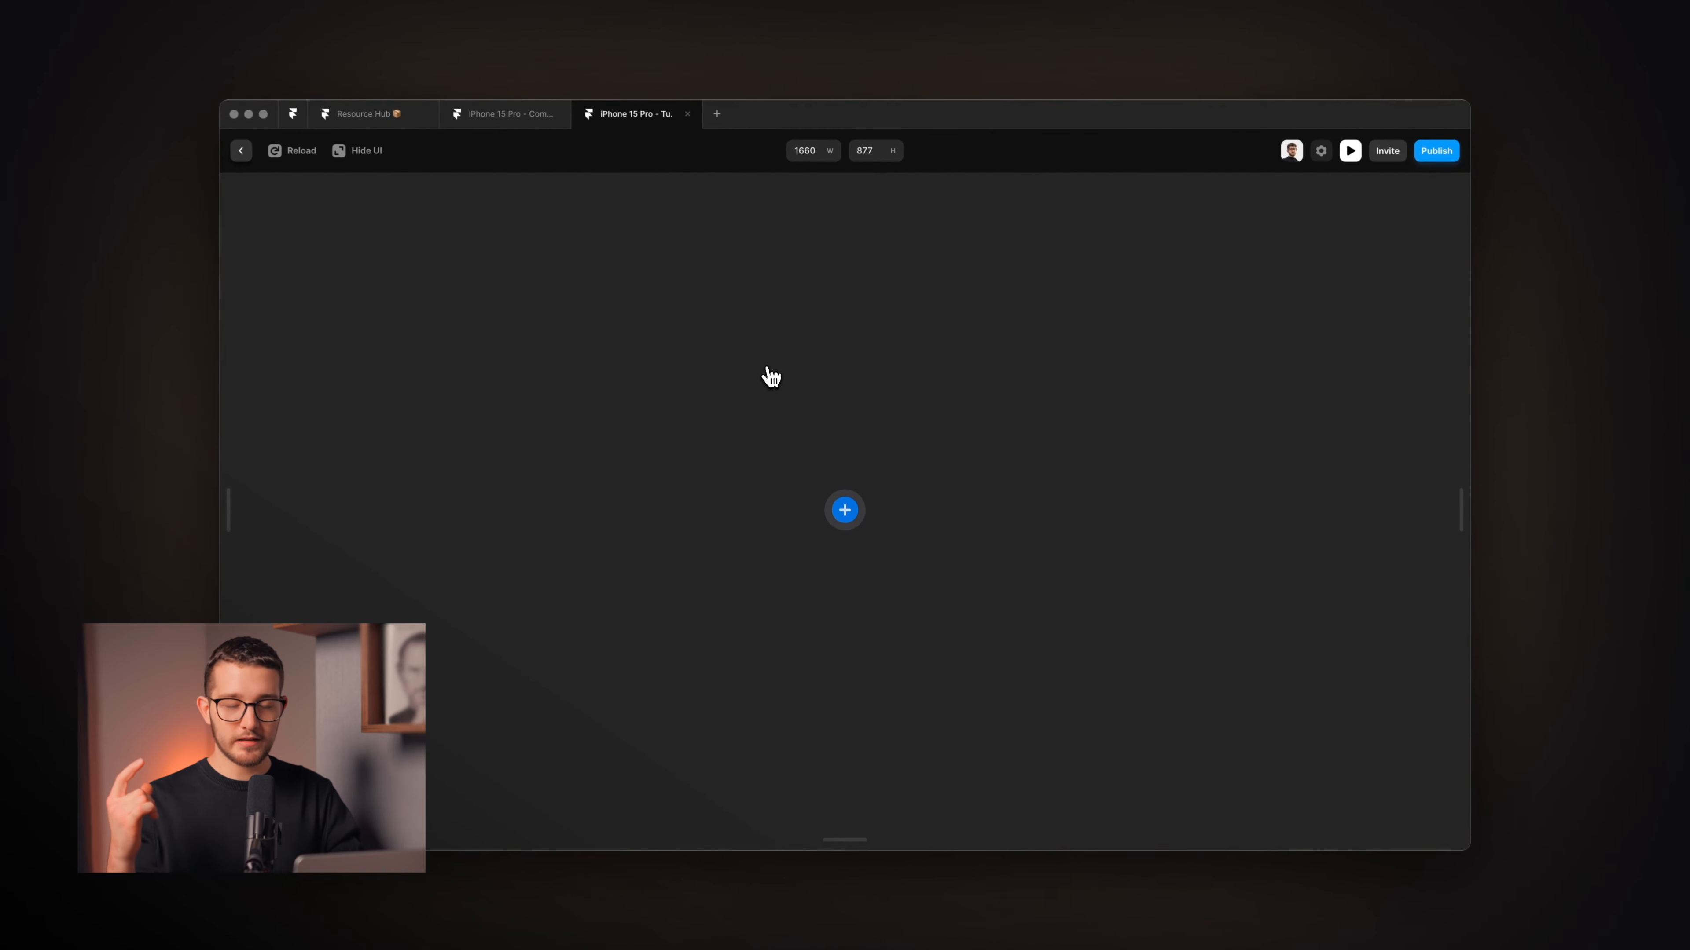
key("Escape")
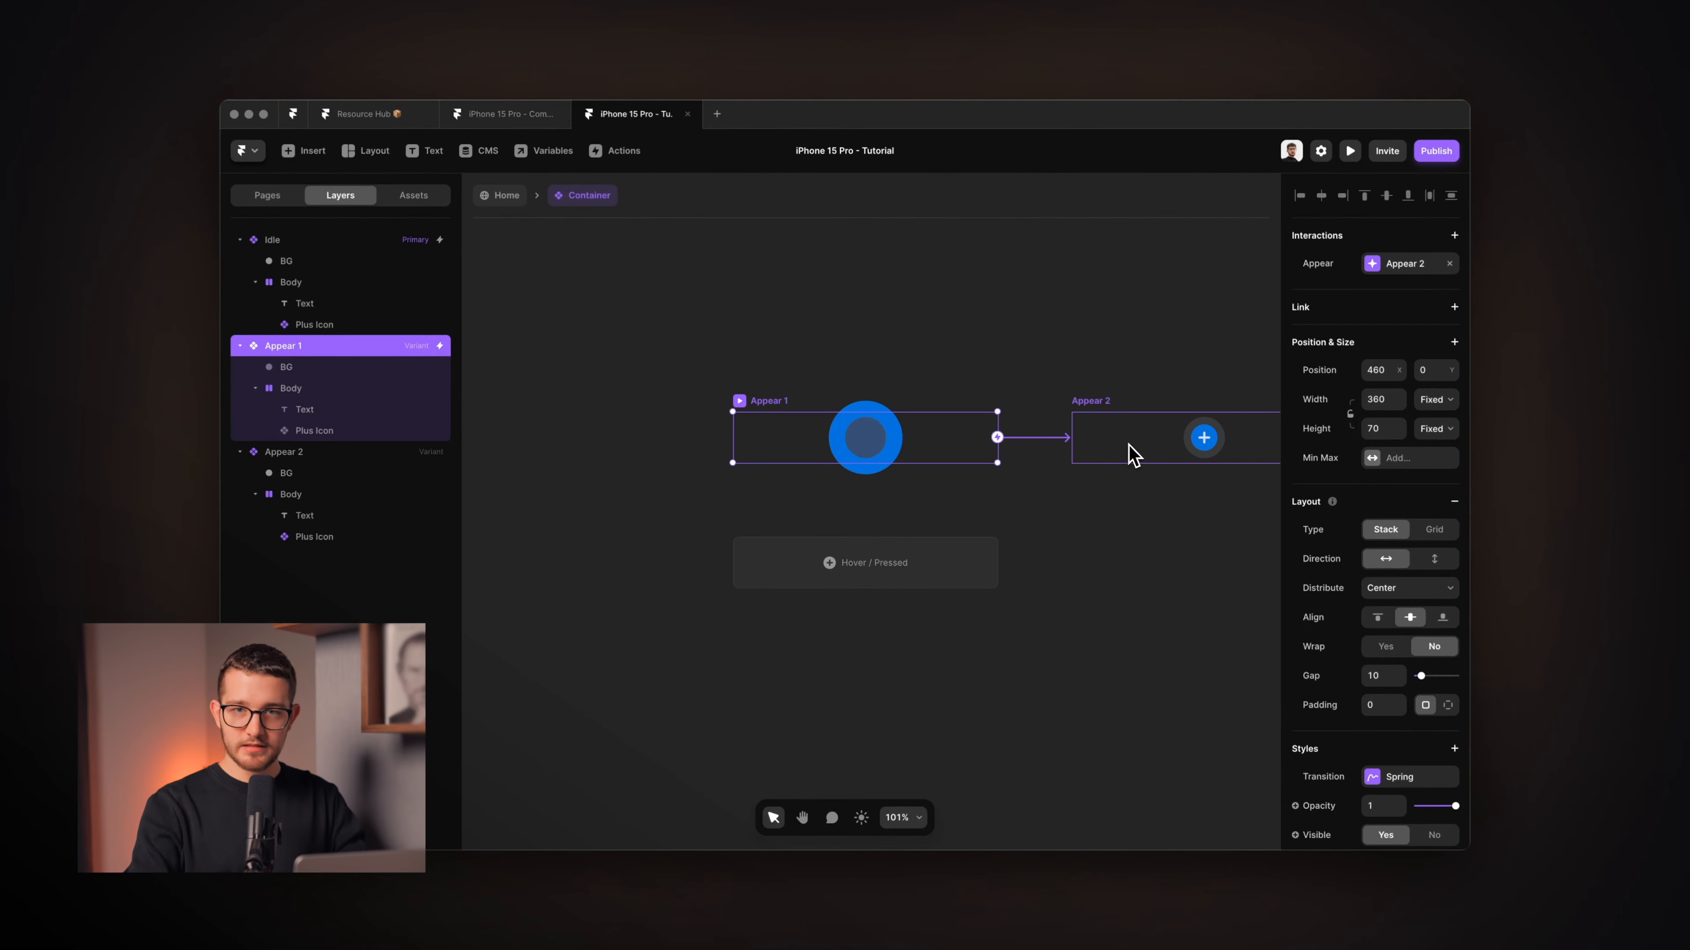
Make the Appear 1 Text layer absolutely positioned.
scroll(1192, 443, "up", 5)
scroll(1193, 443, "right", 3)
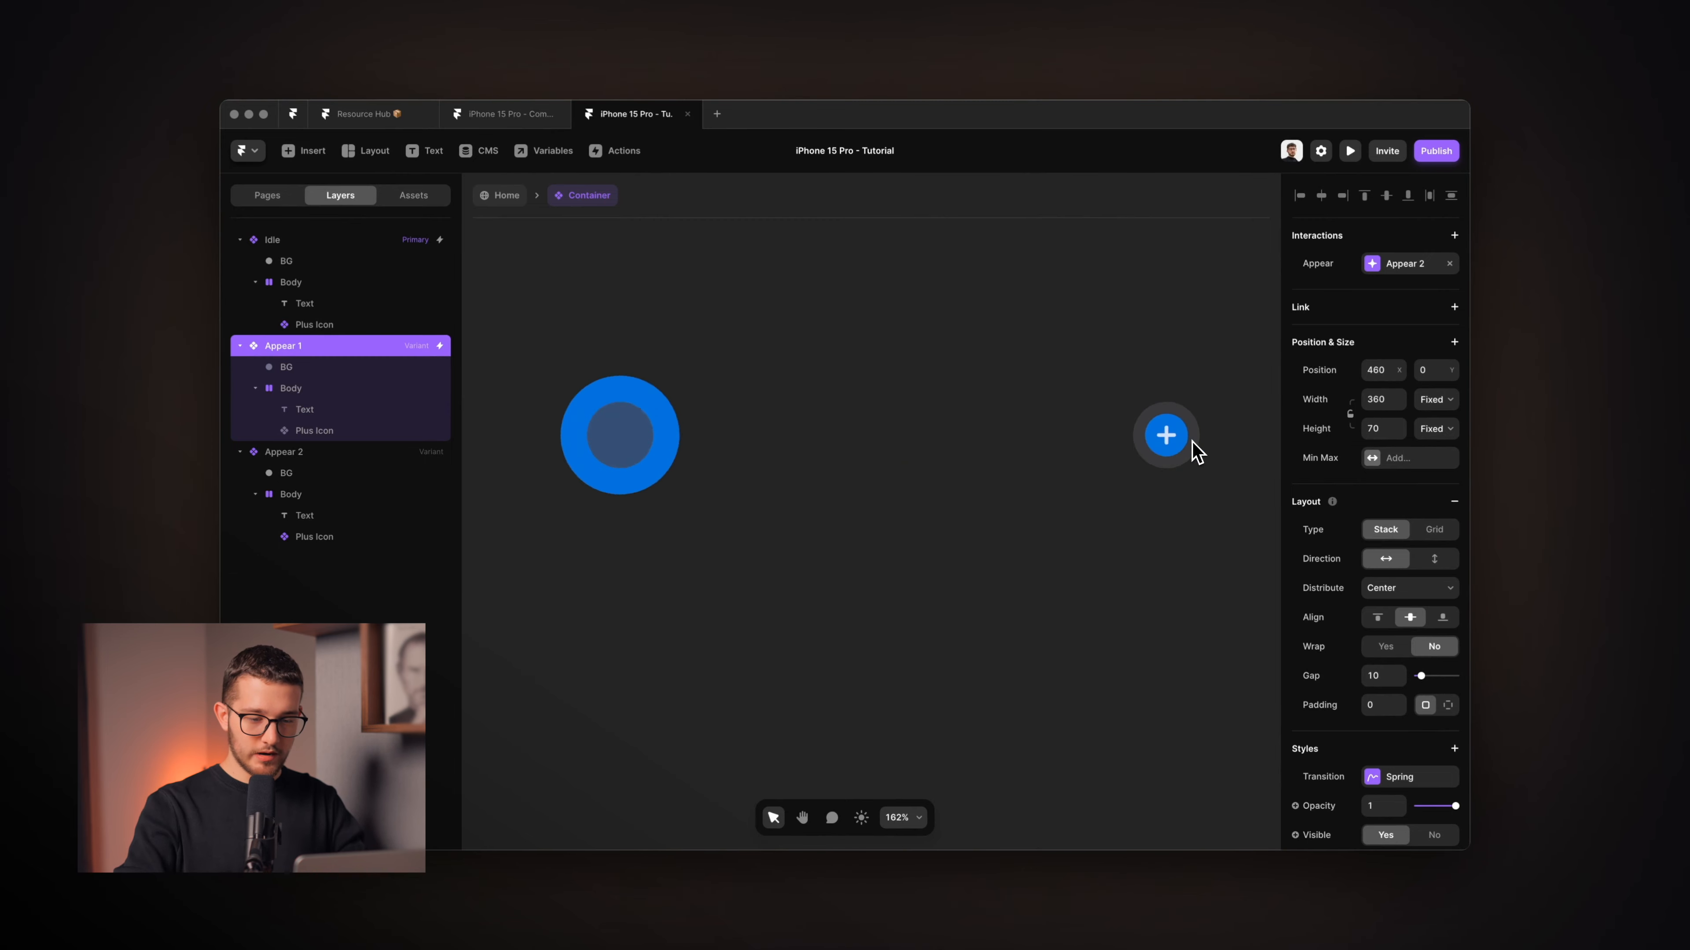
left_click(999, 409)
left_click(835, 341)
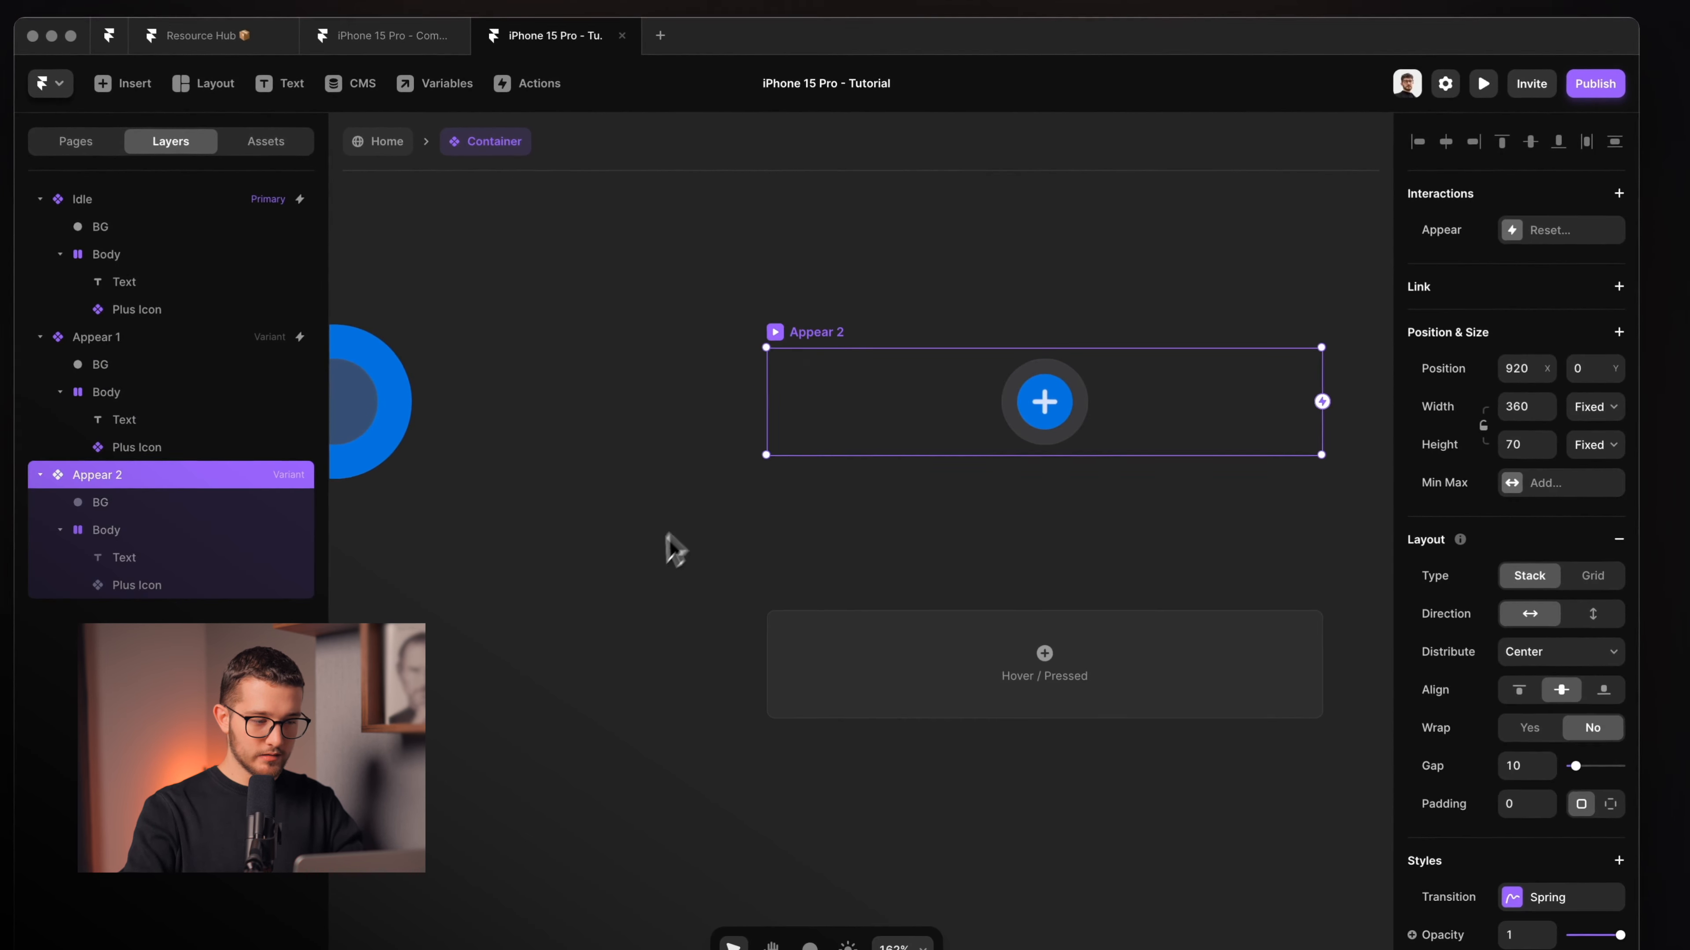
left_click(220, 527)
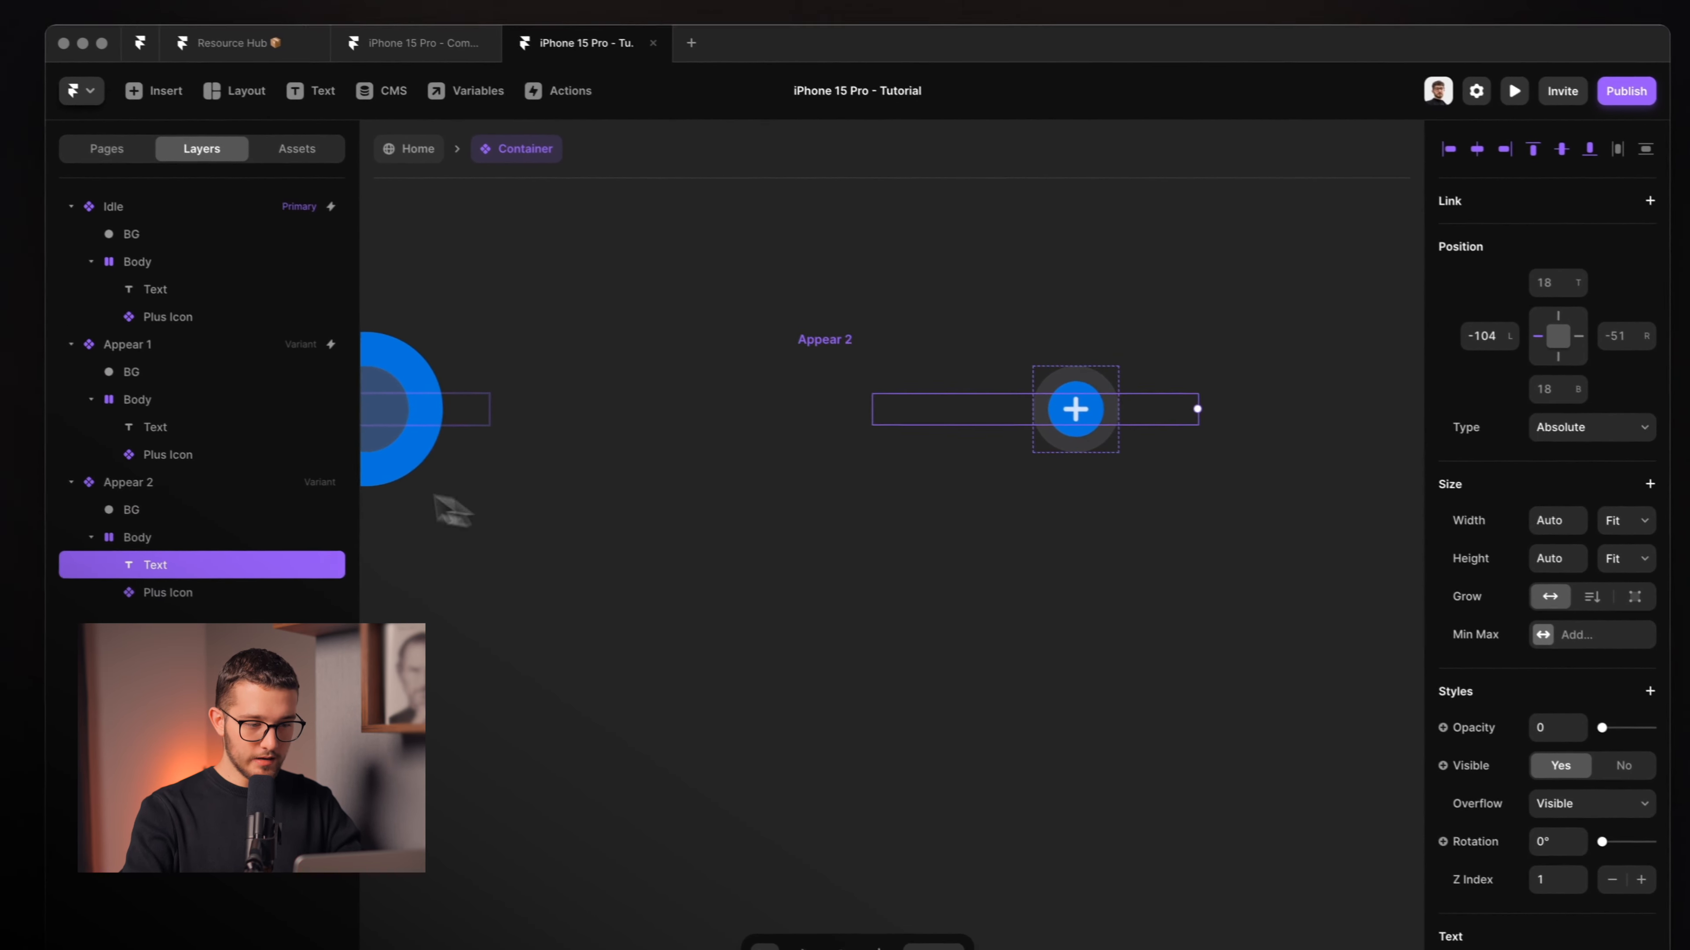
scroll(406, 491, "left", 5)
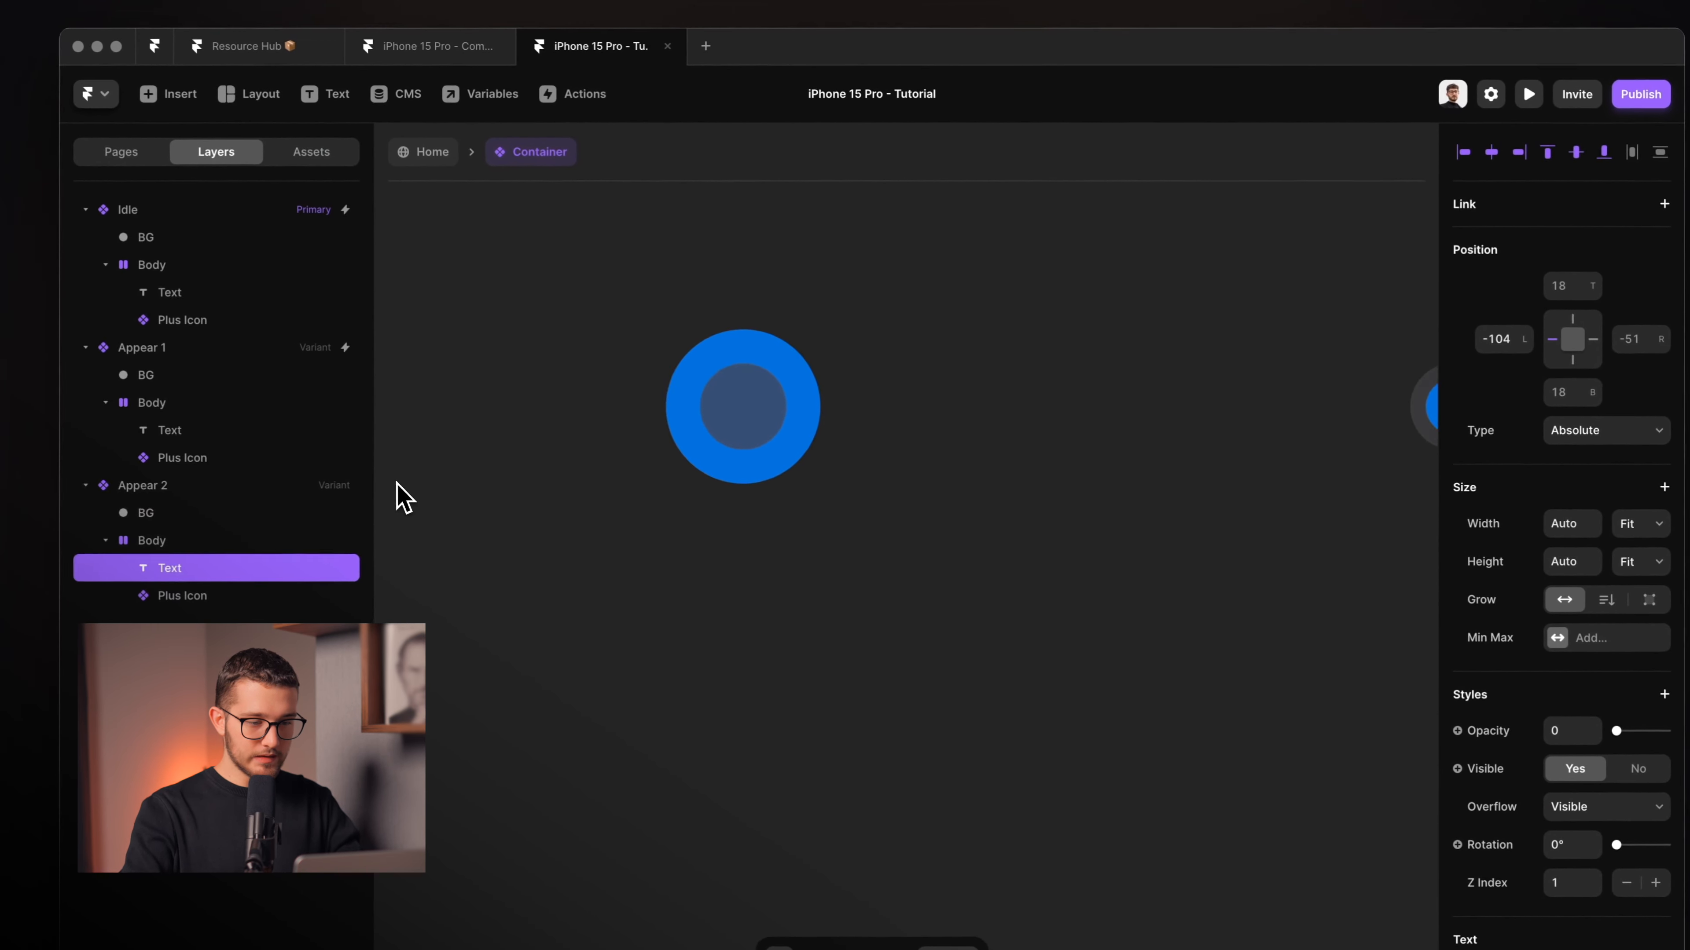
left_click(727, 405, "super")
scroll(718, 405, "left", 1)
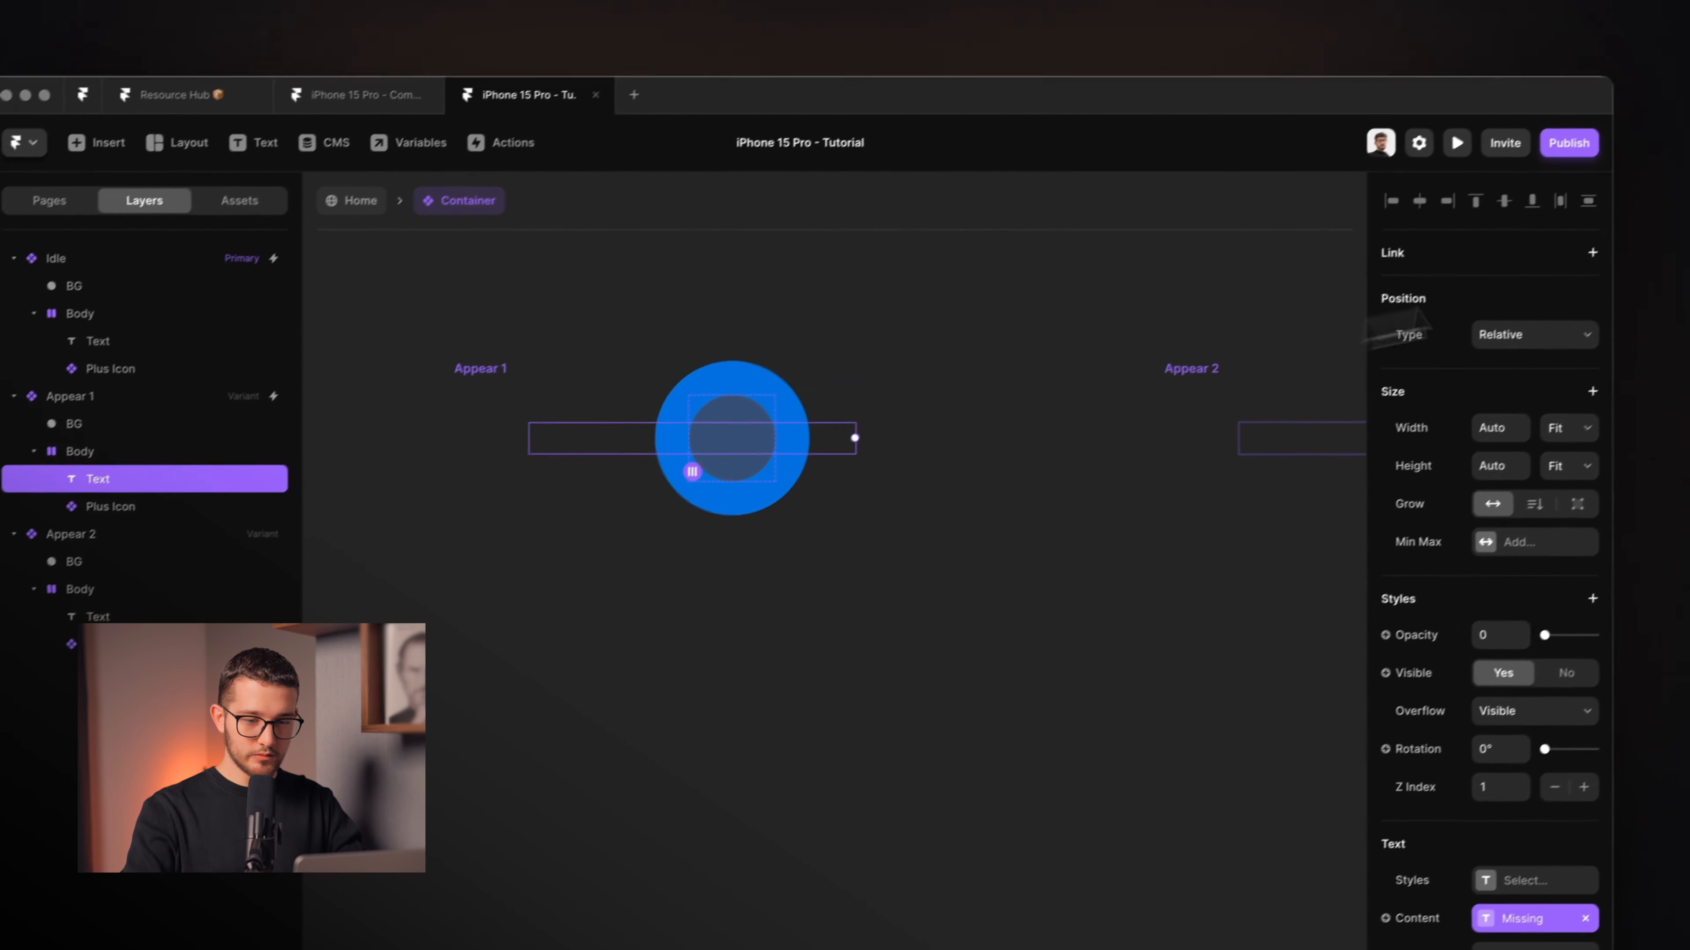
left_click(1488, 353)
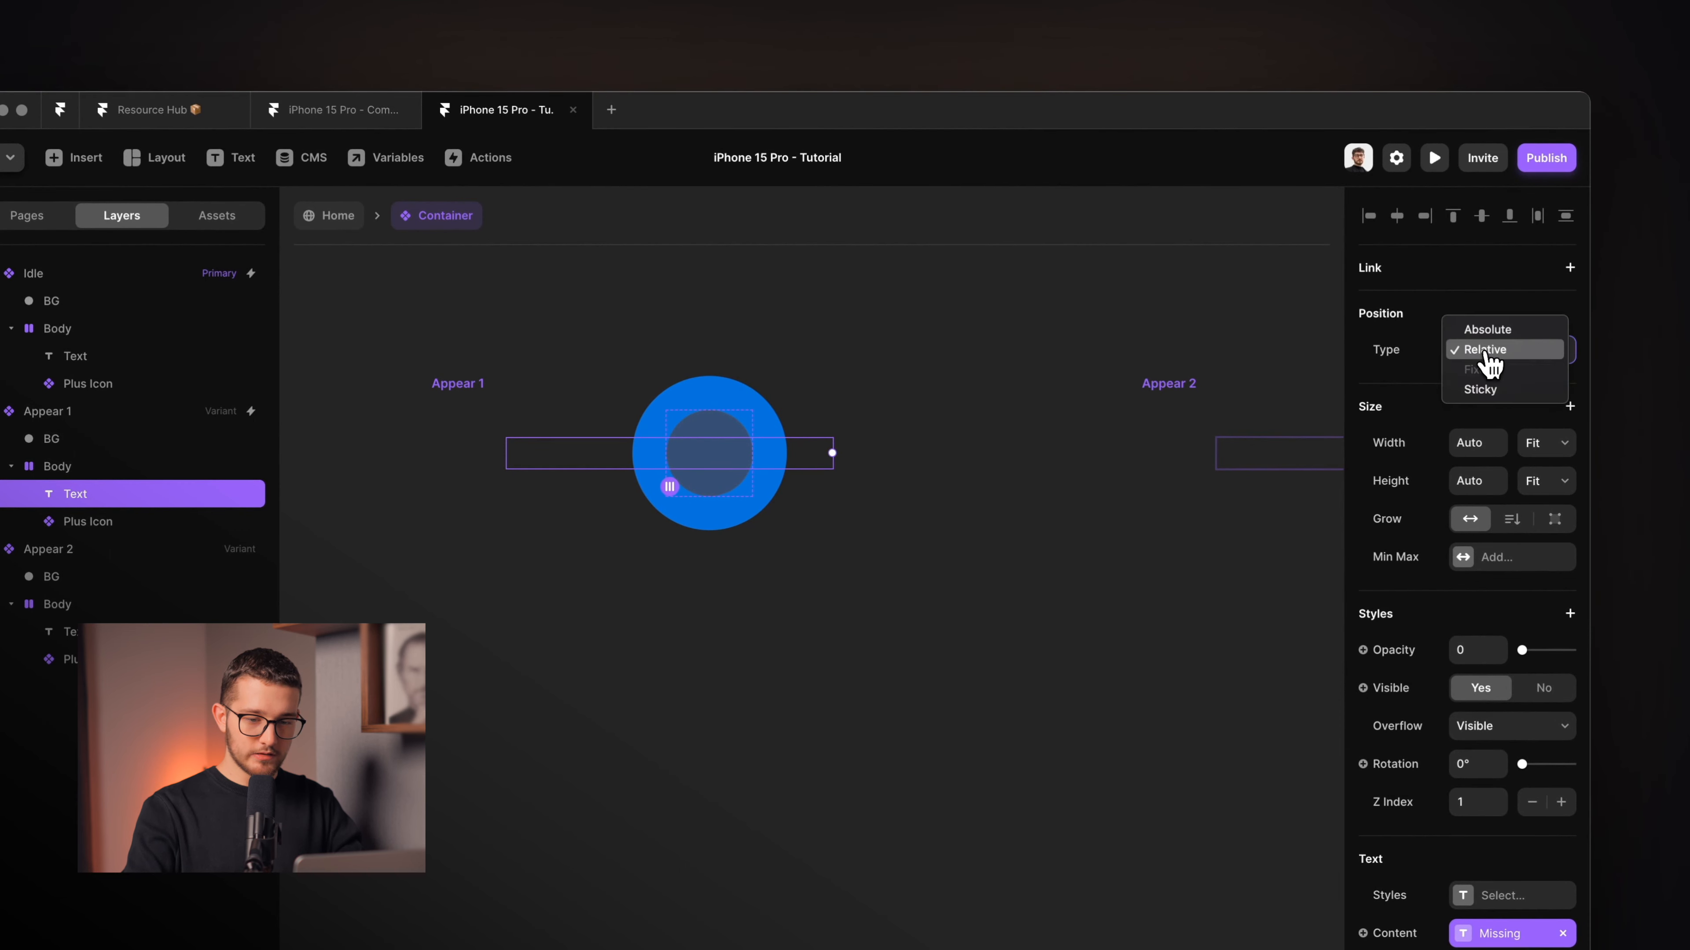
left_click(1490, 330)
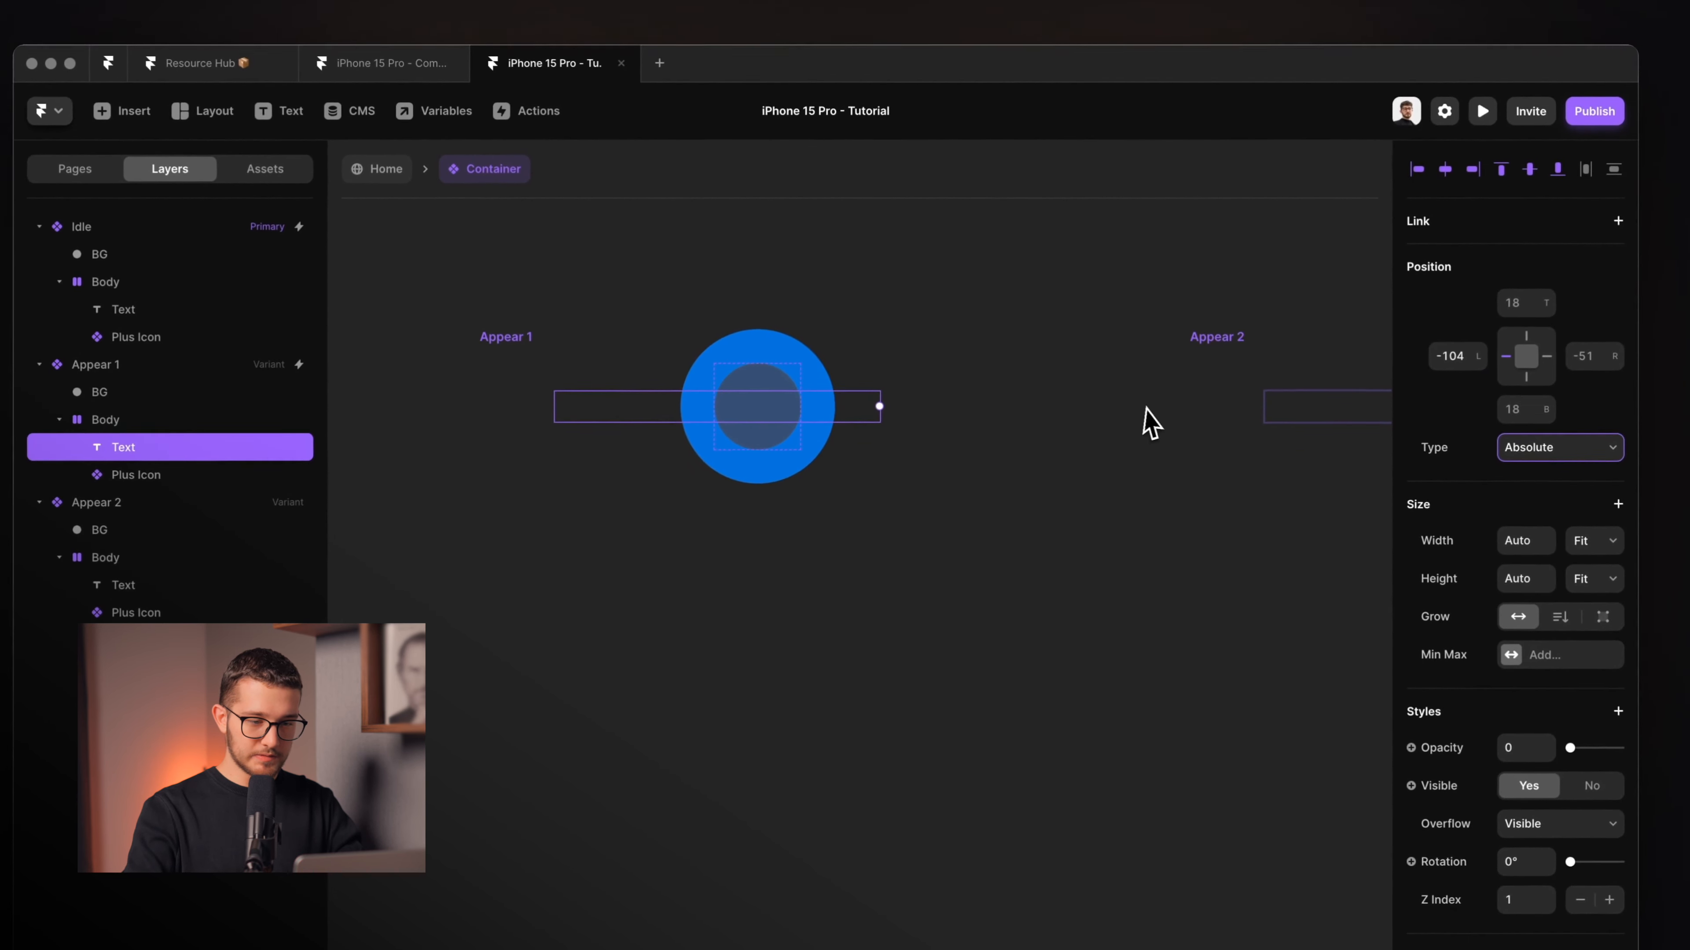
Select Appear 1's Plus Icon and undo the last edit.
scroll(748, 402, "down", 2)
left_click(740, 400)
scroll(734, 398, "up", 5)
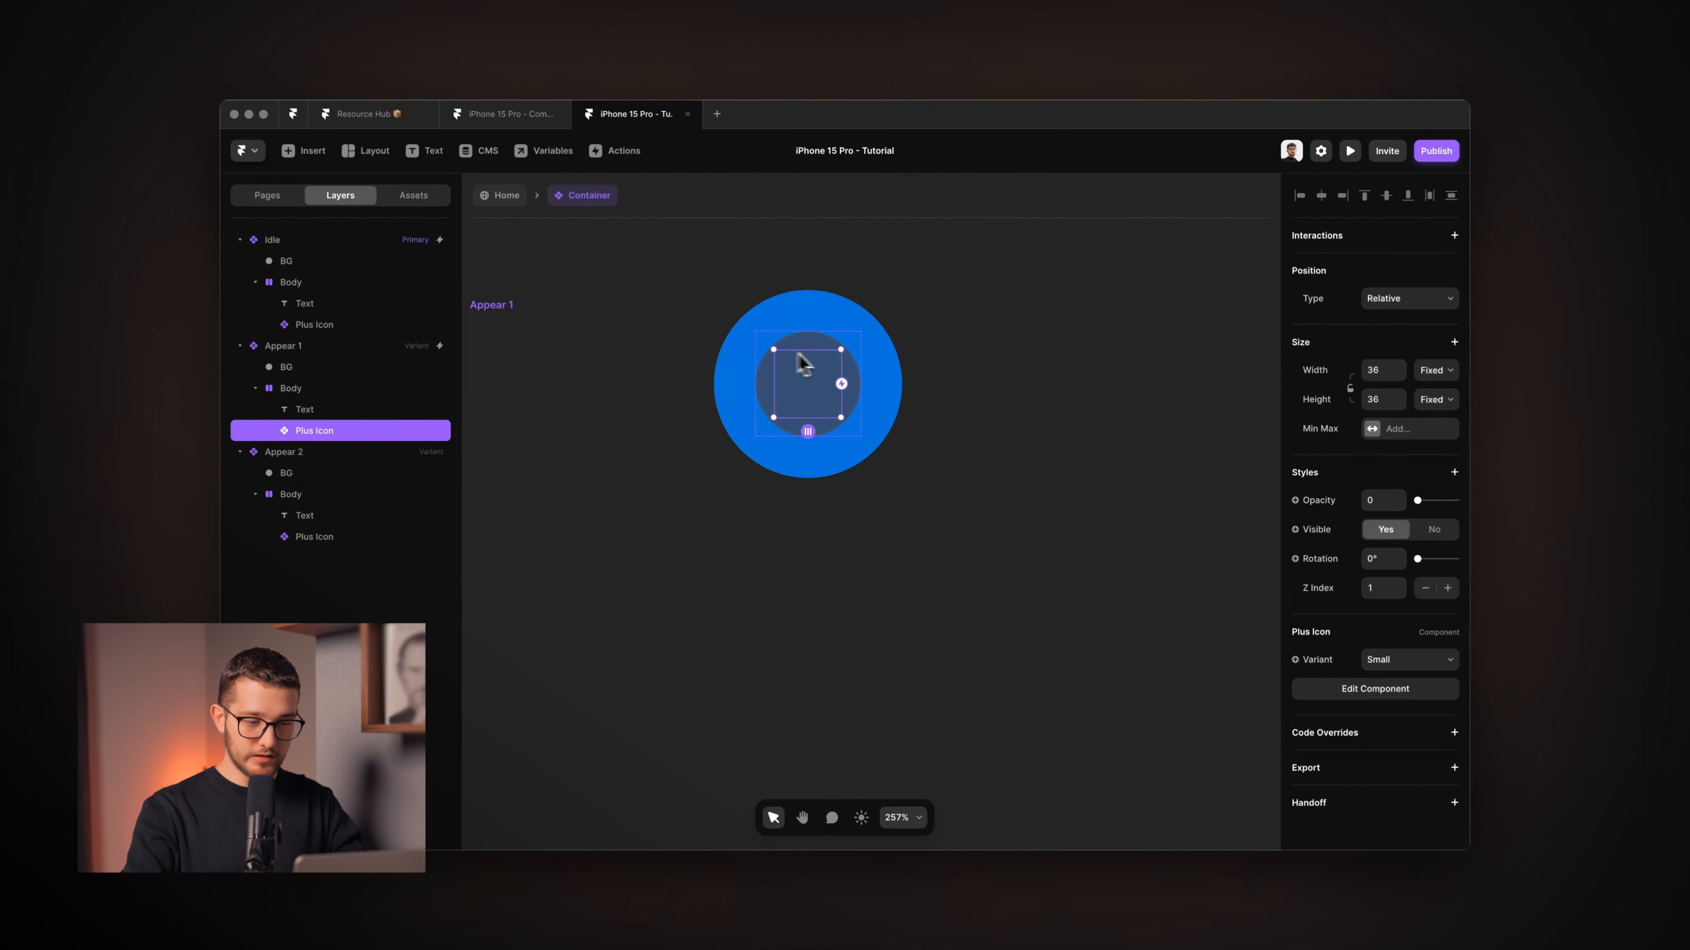
scroll(785, 385, "down", 3)
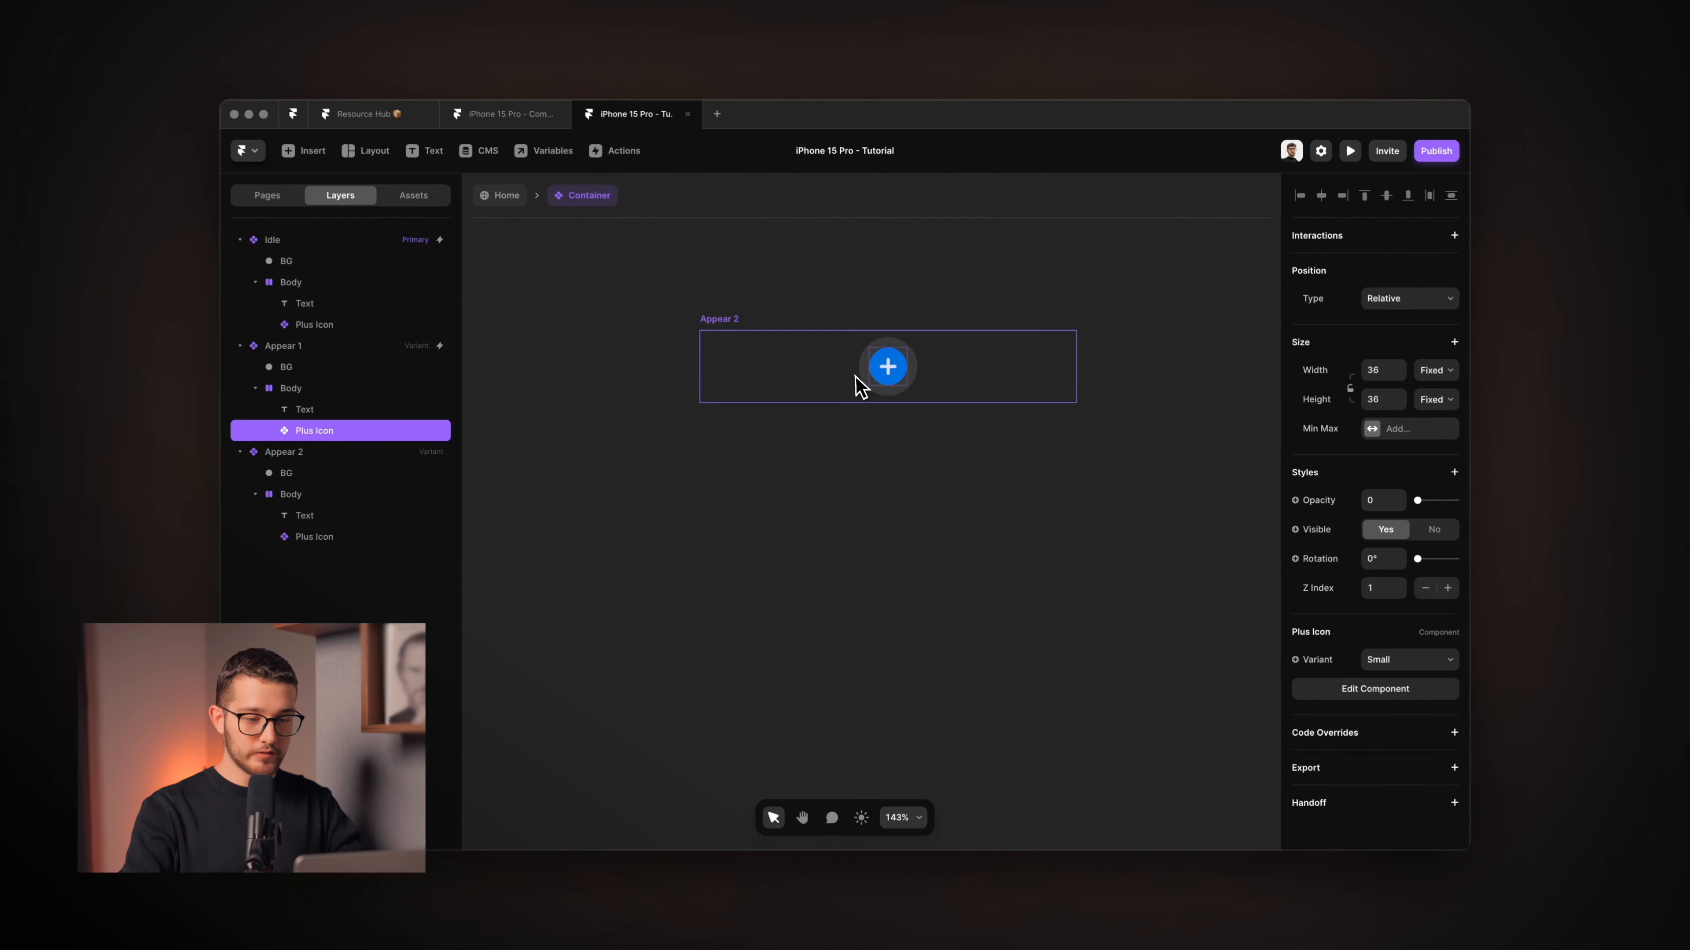
scroll(860, 385, "left", 6)
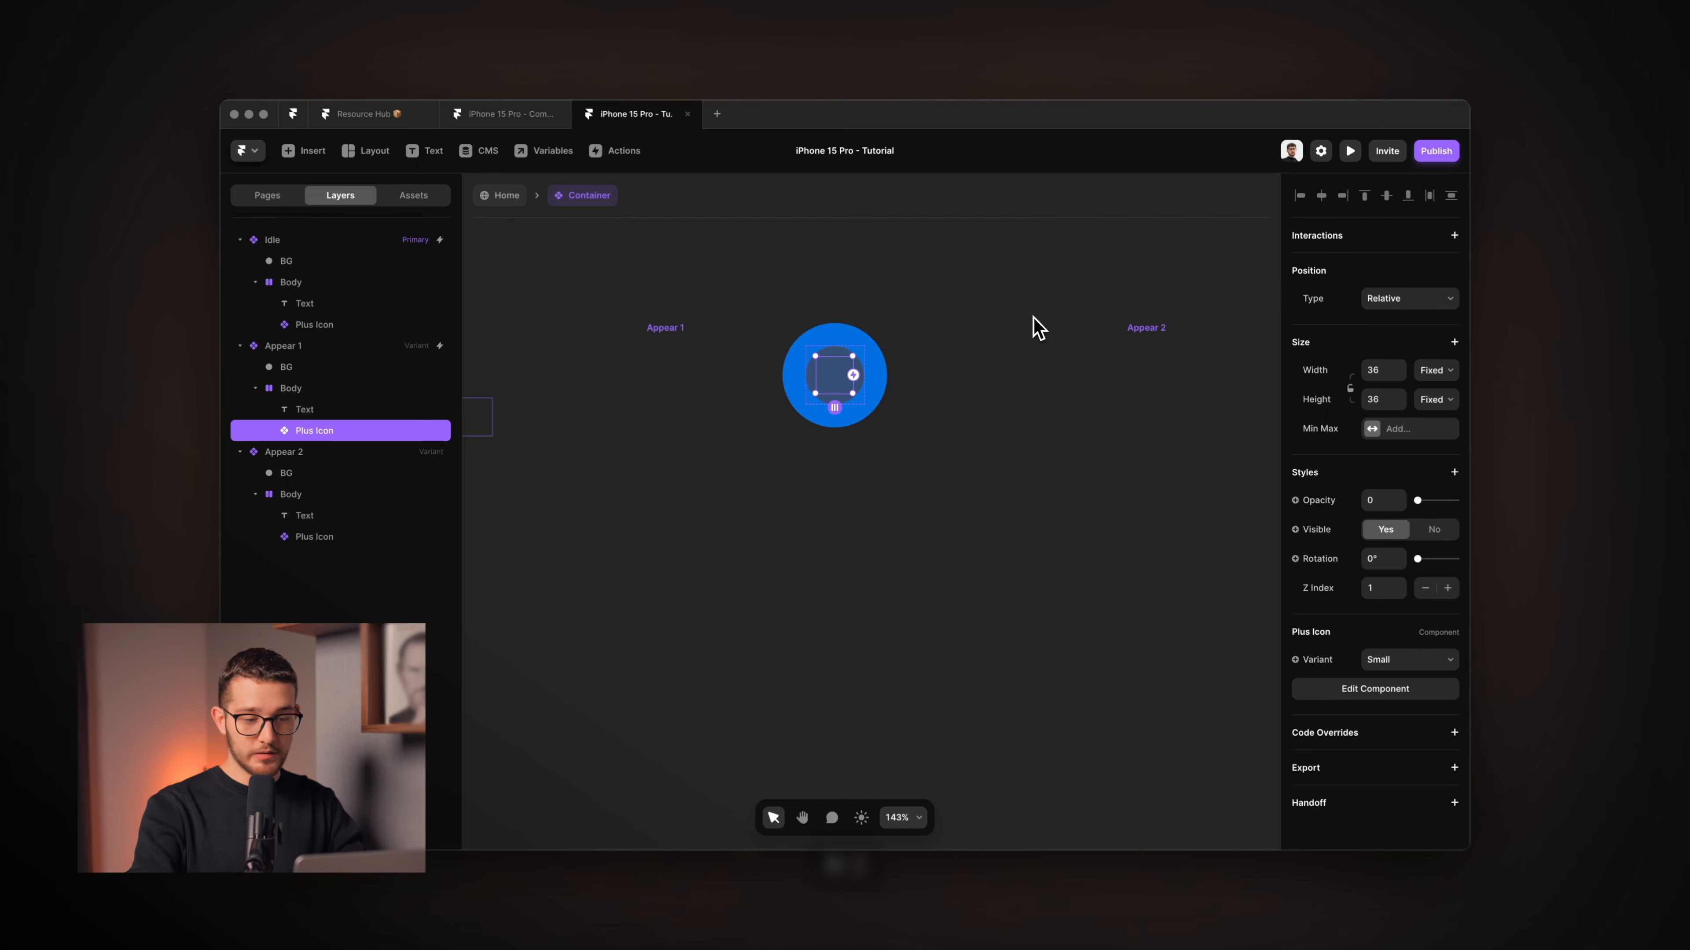
key("super+z")
Inspect Appear 1's Plus Icon and redo the undone change.
scroll(832, 393, "up", 5)
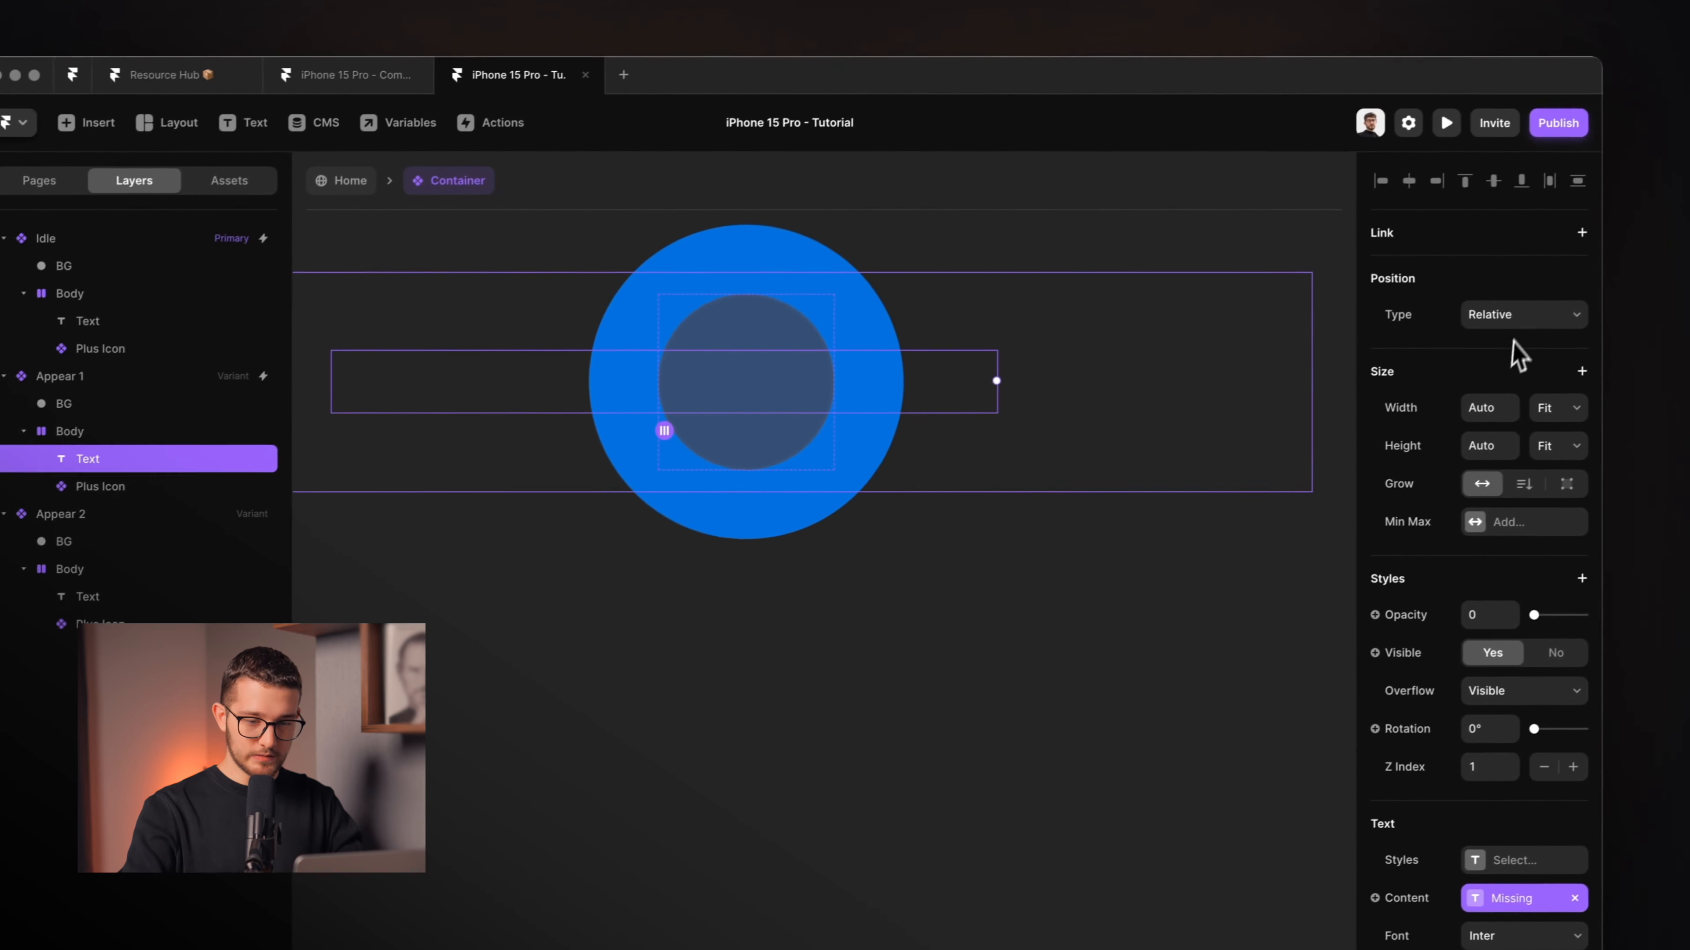
left_click(221, 467)
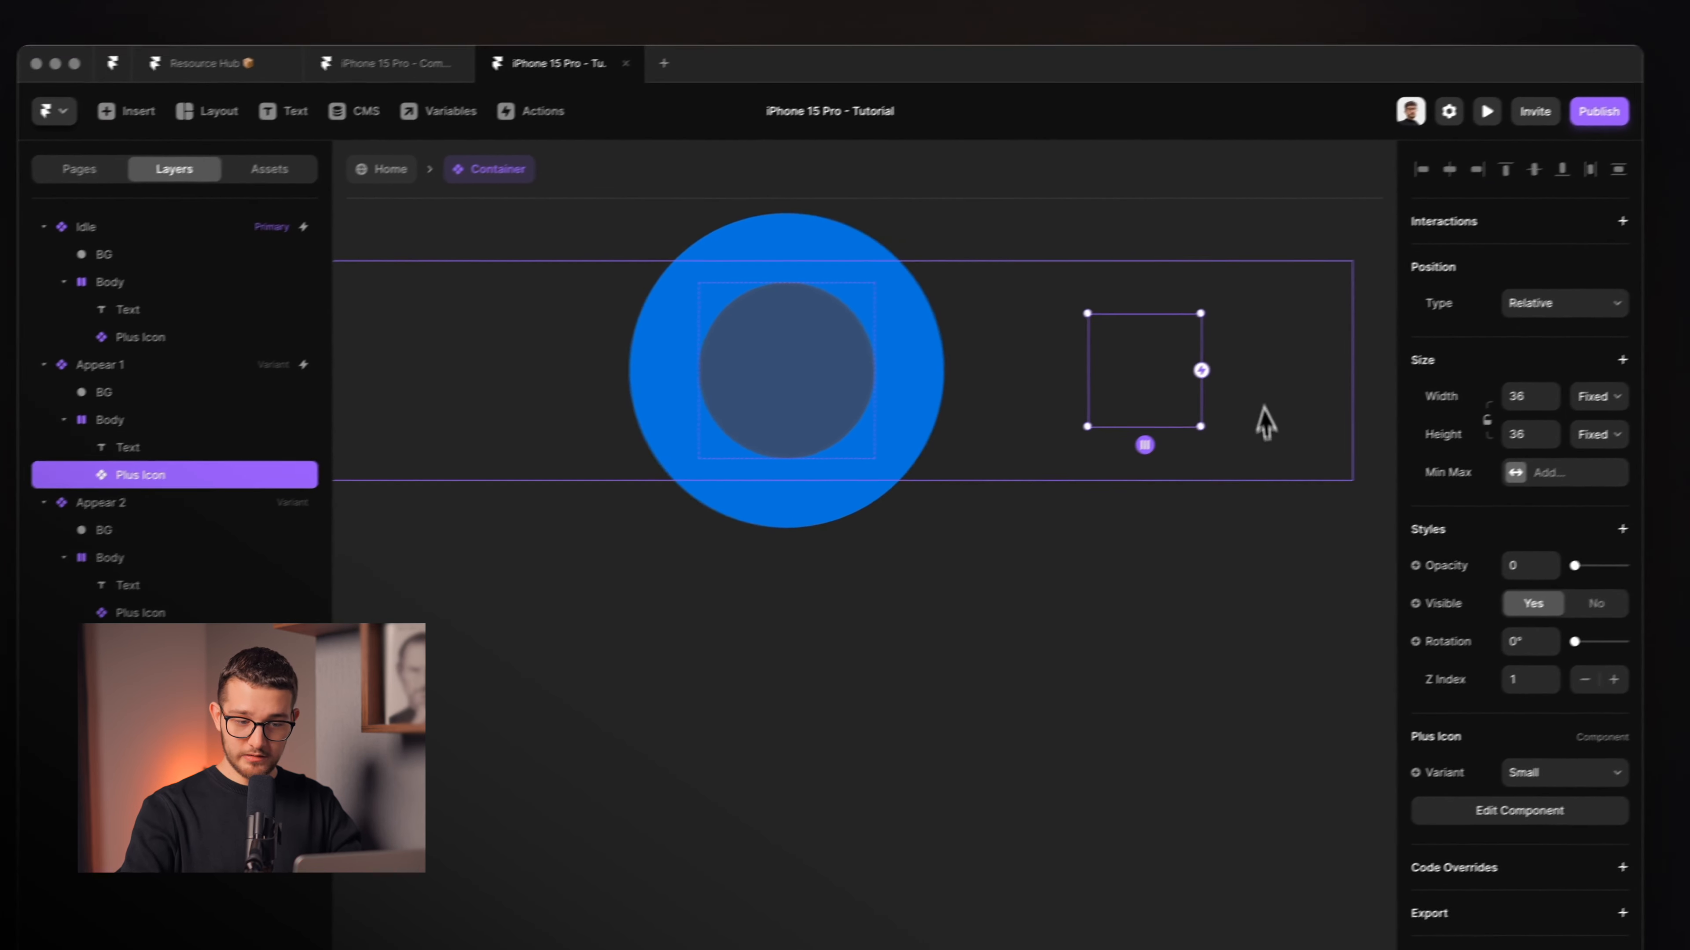
scroll(1184, 382, "down", 3)
scroll(1109, 365, "down", 3)
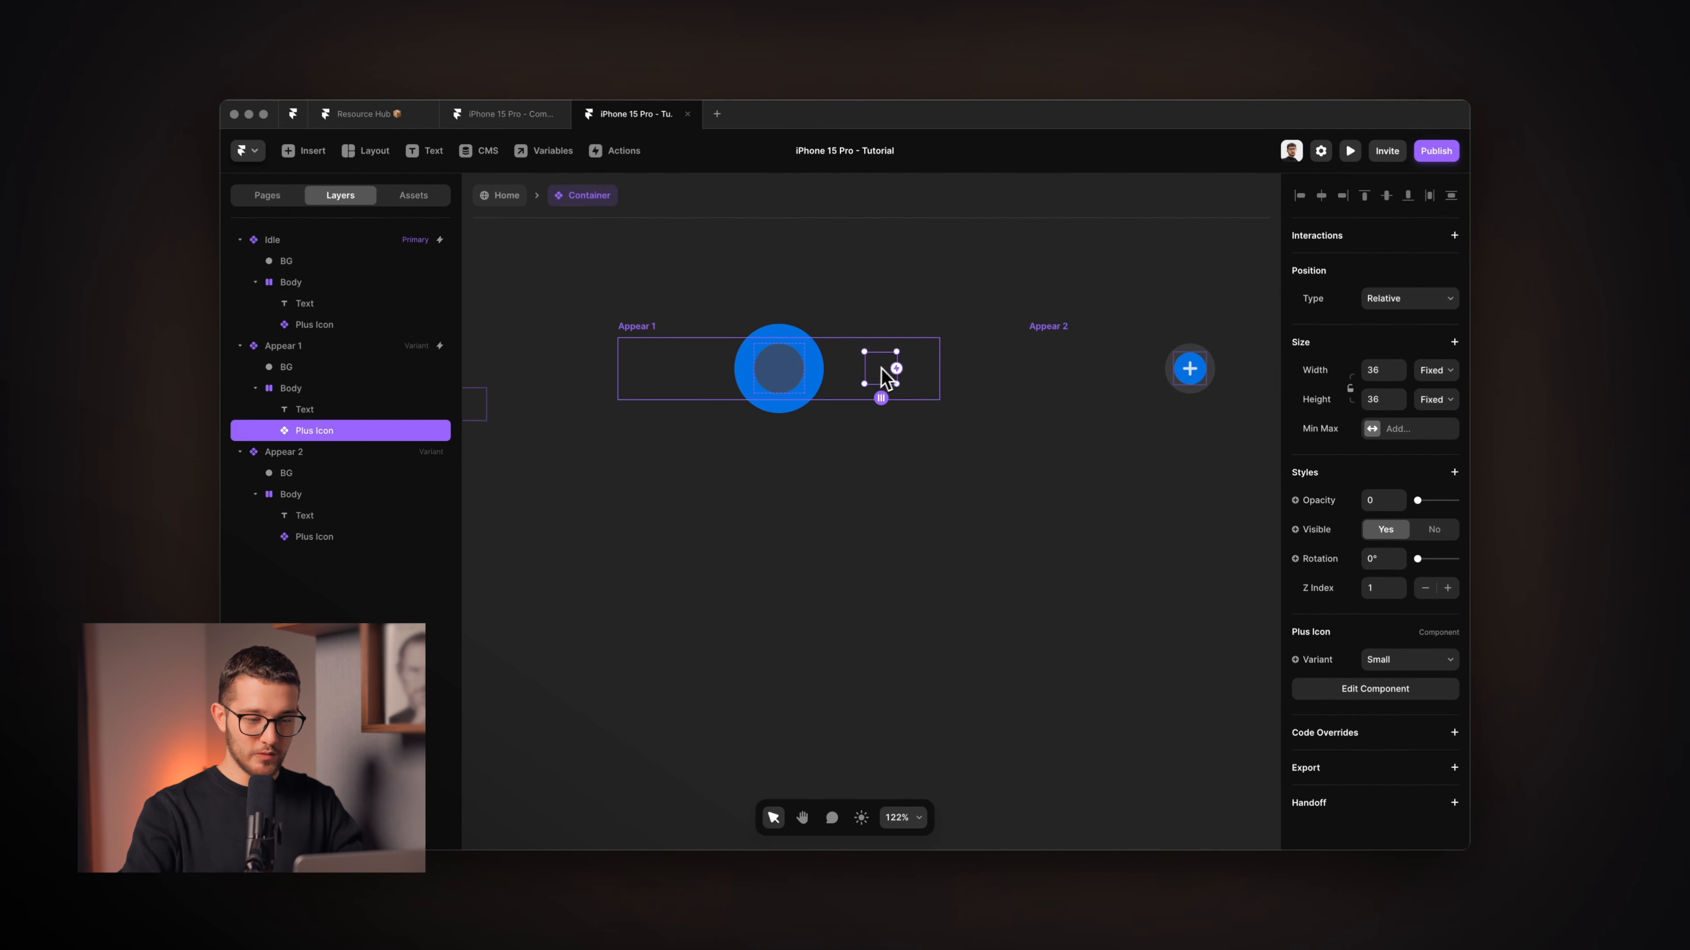
key("super+shift+z")
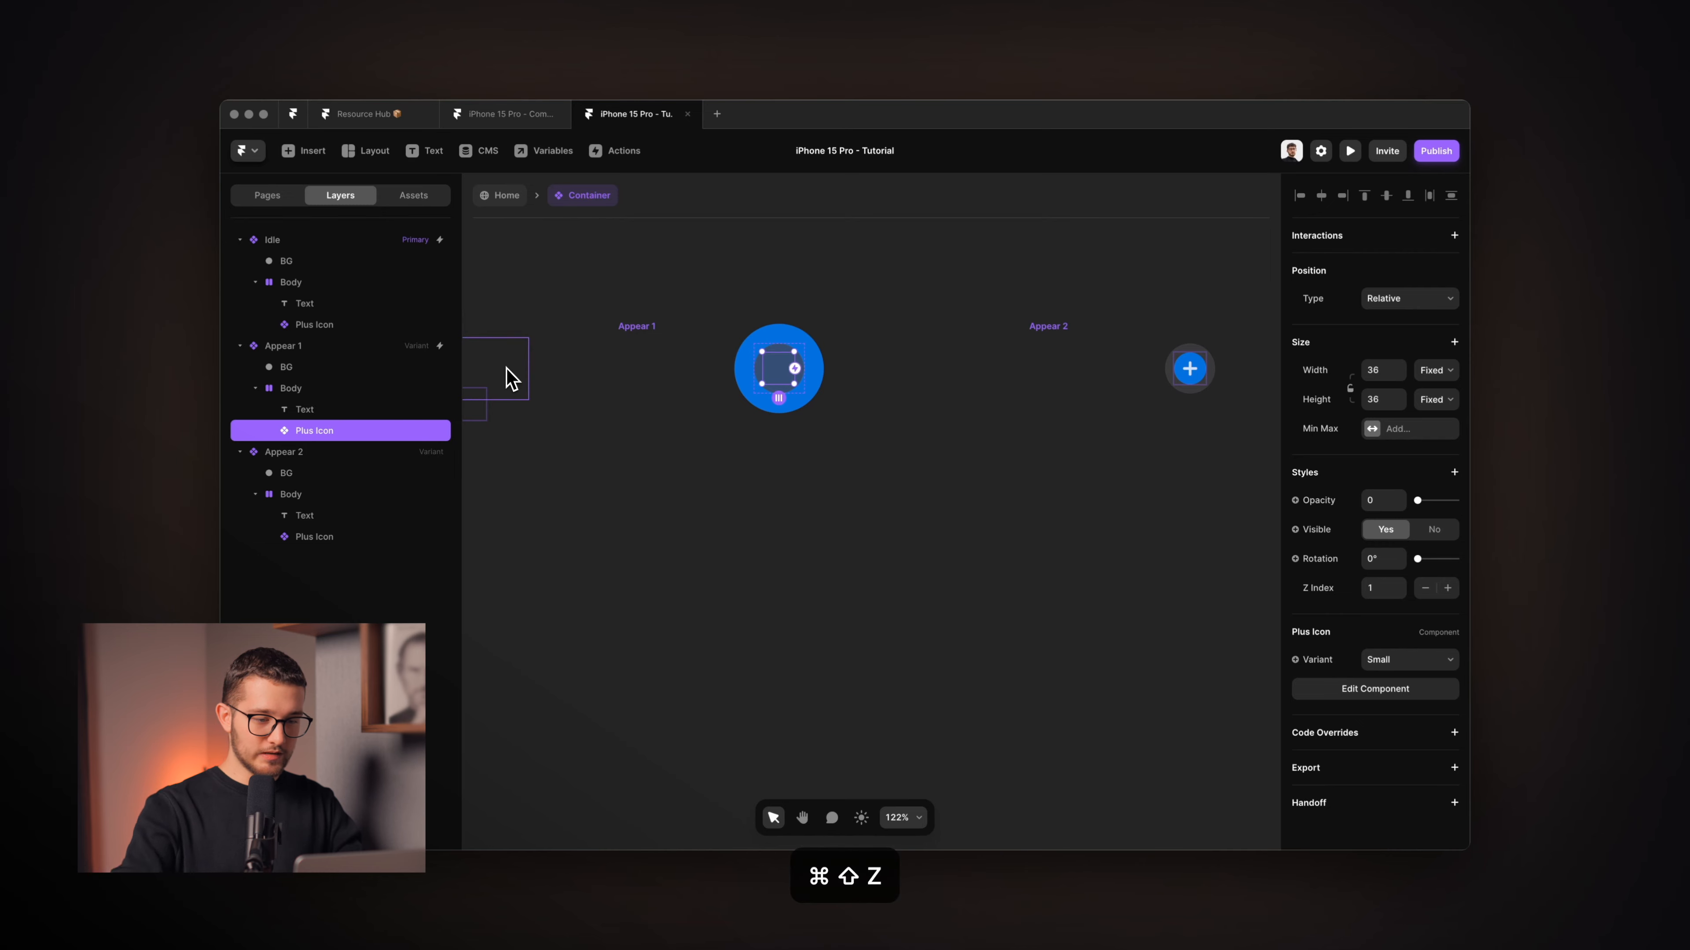
Check Appear 1's Text layer, then select the Idle variant.
scroll(796, 388, "up", 5)
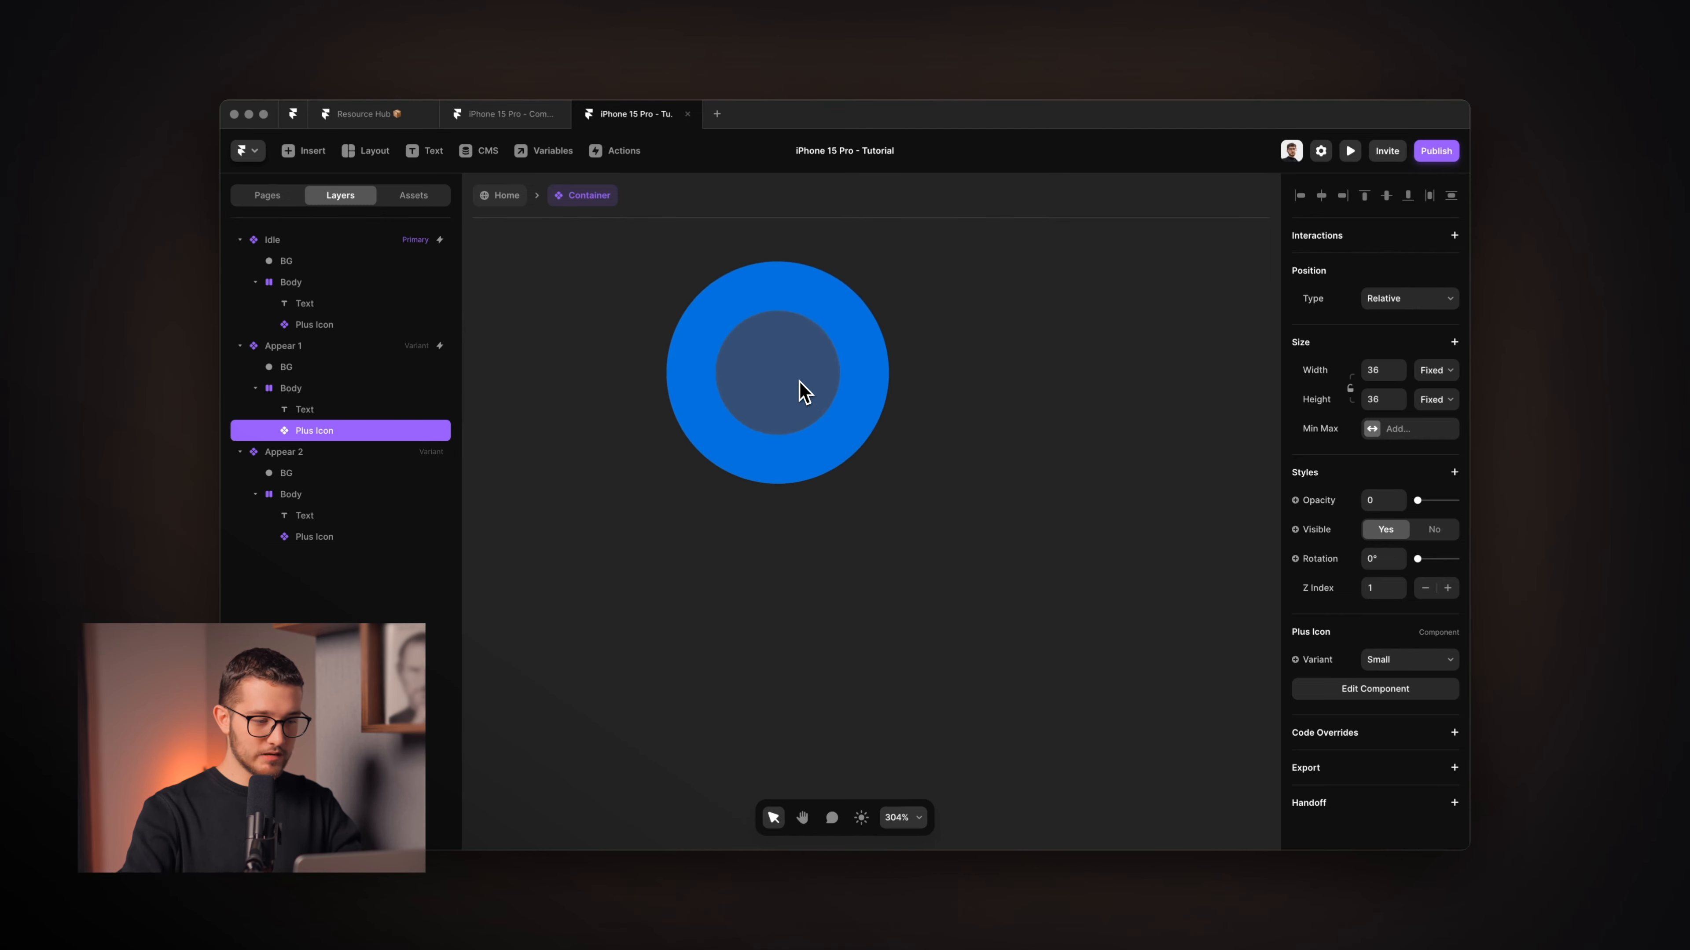
left_click(303, 413)
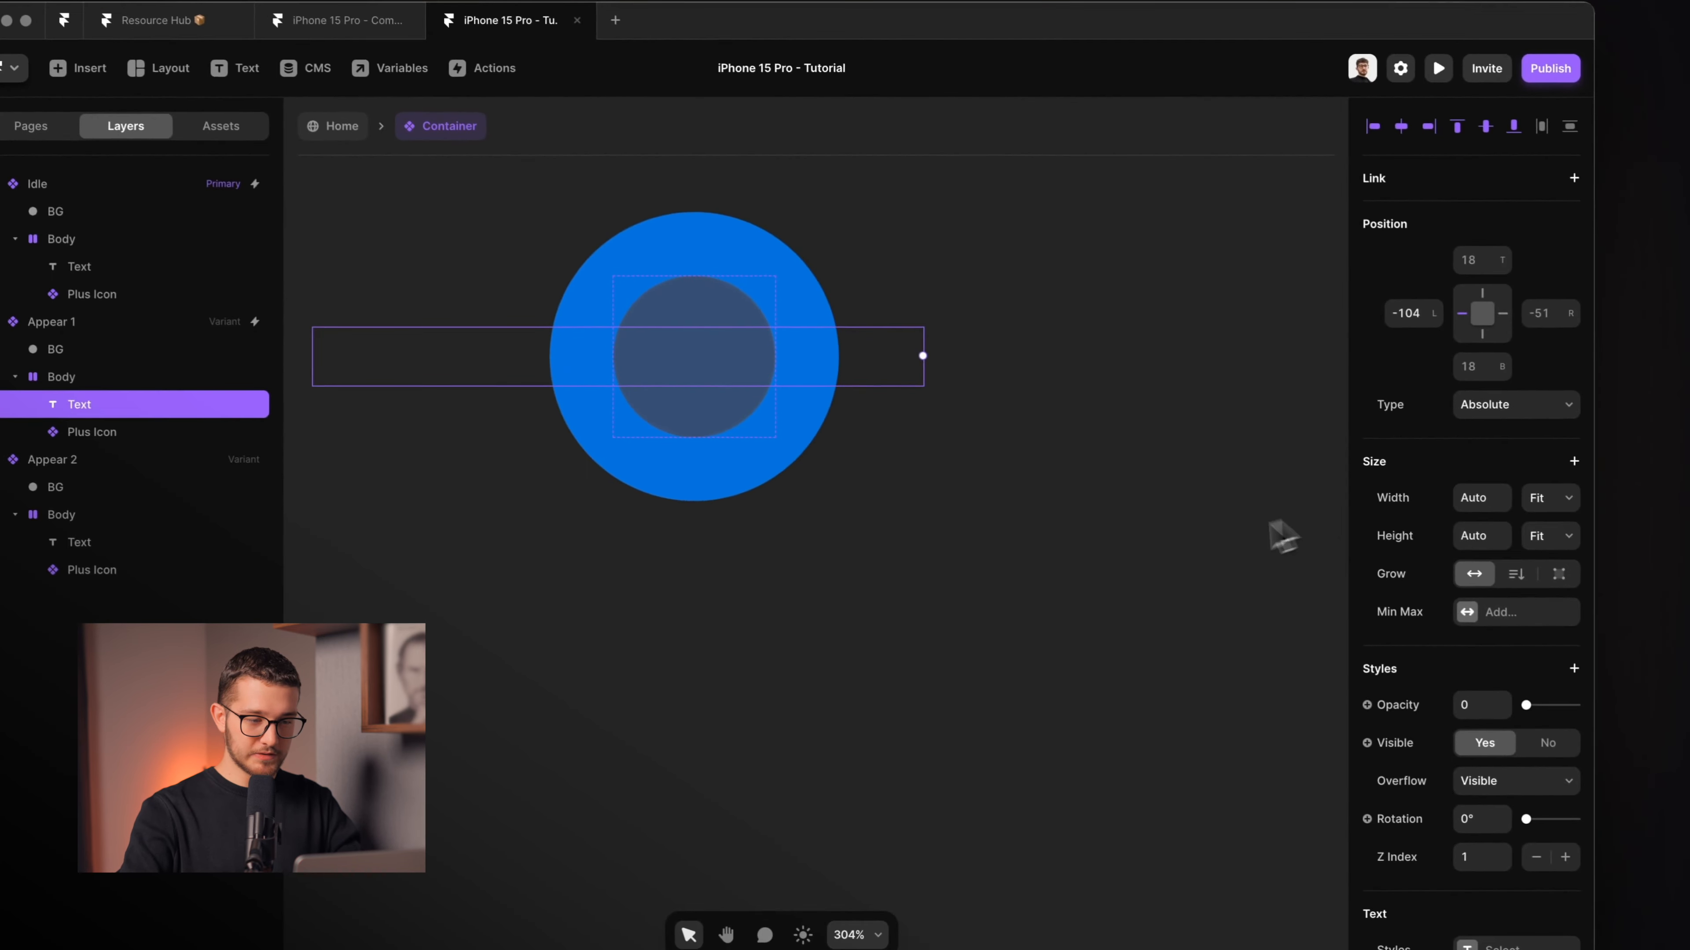
left_click(926, 594)
scroll(922, 590, "down", 5)
scroll(526, 352, "down", 4)
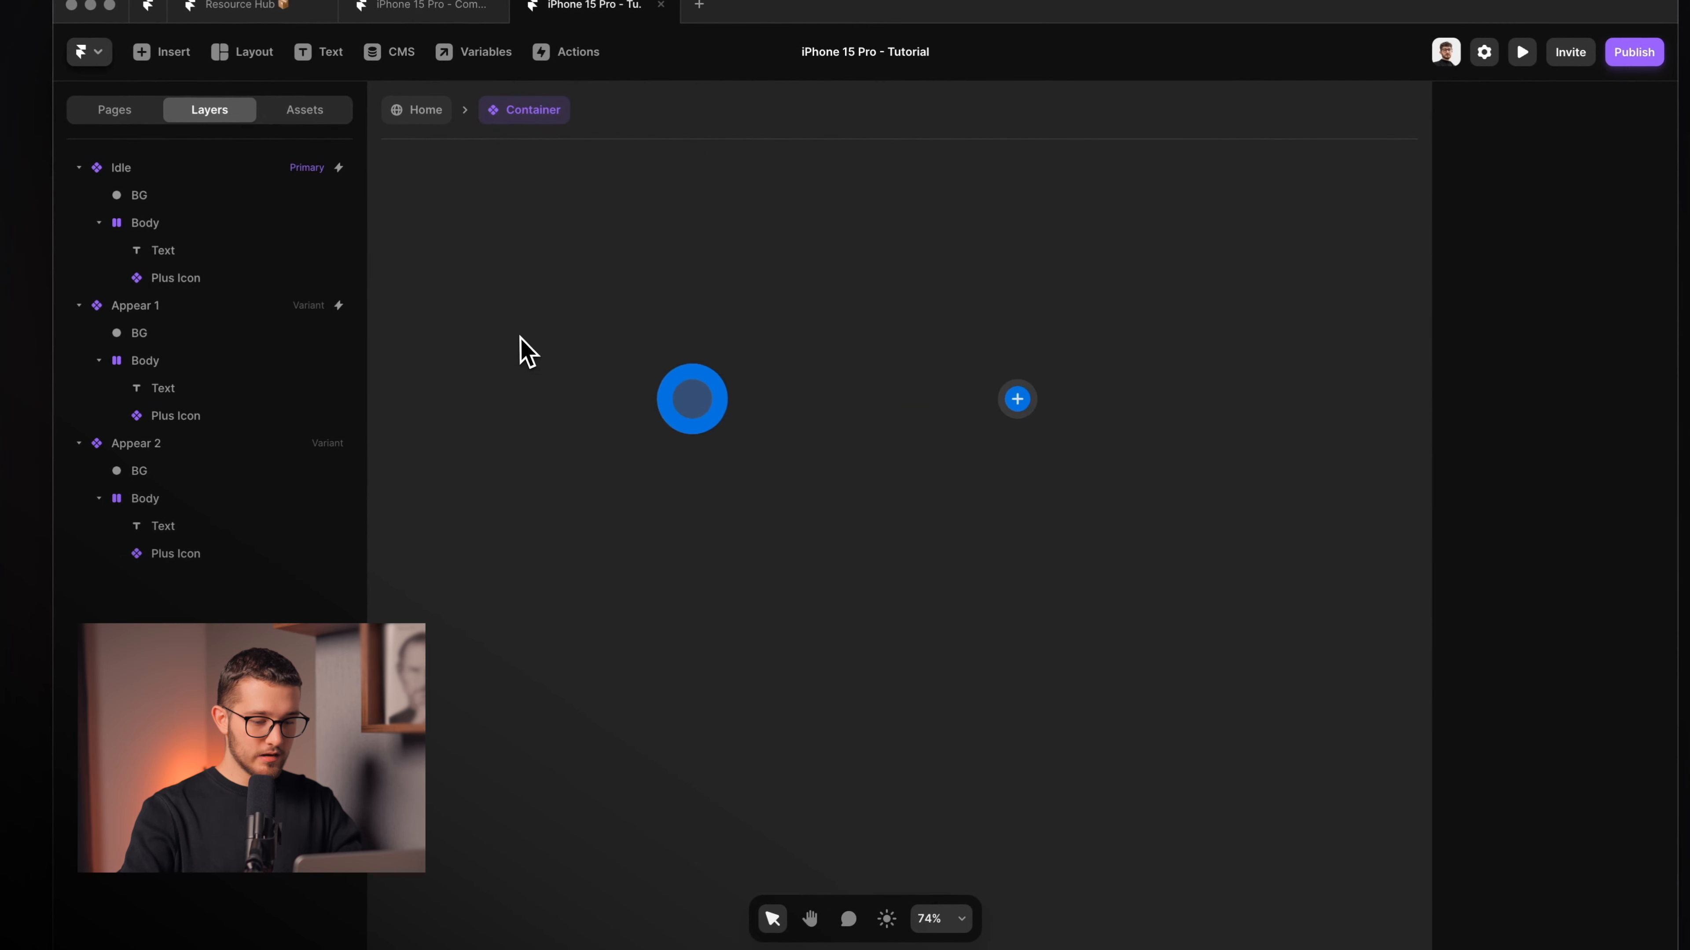
scroll(525, 352, "left", 4)
scroll(525, 352, "left", 2)
left_click(692, 379)
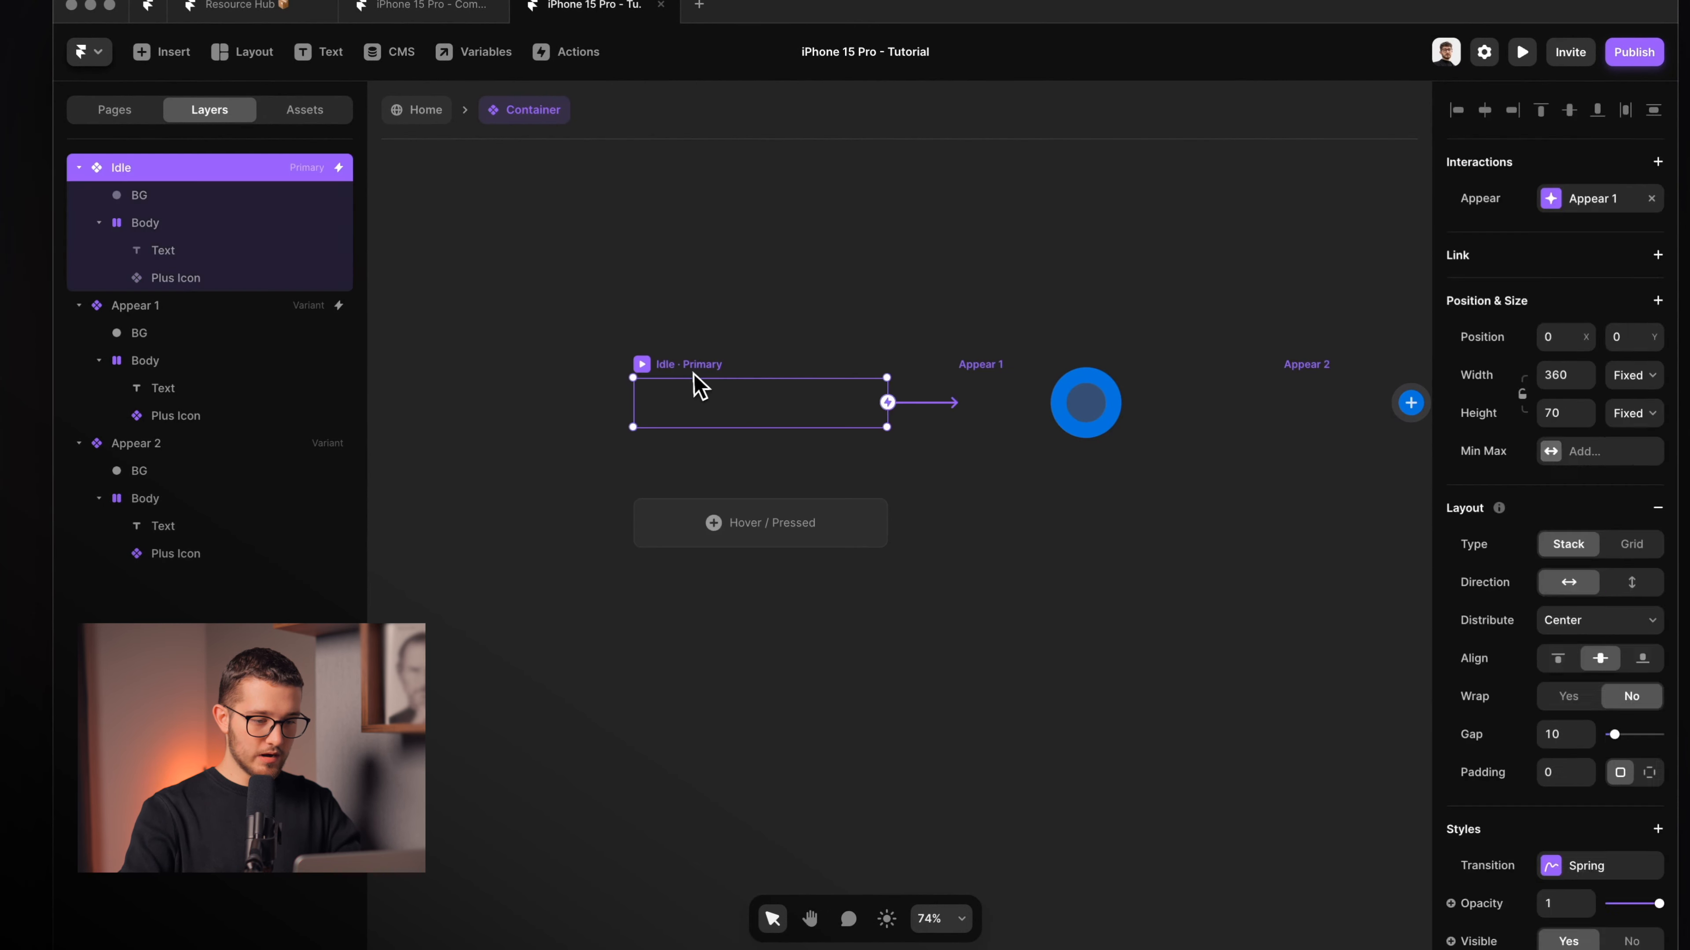
Preview the Idle variant and replay the appear animation with ⌘R.
left_click(642, 365)
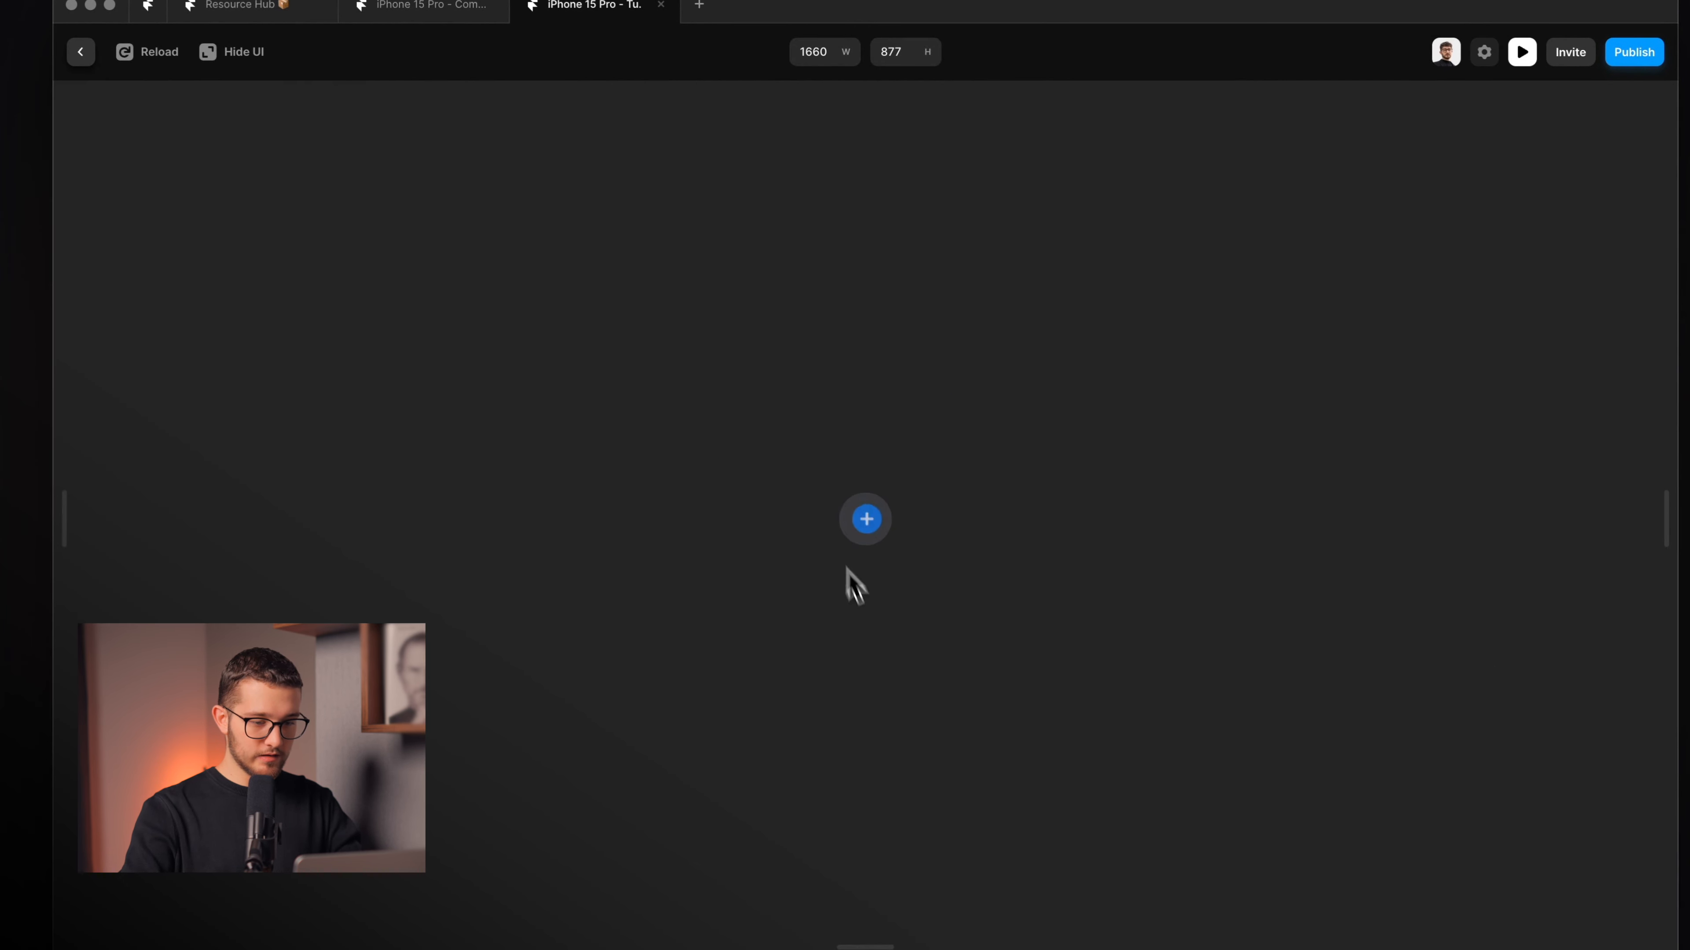
key("super+r")
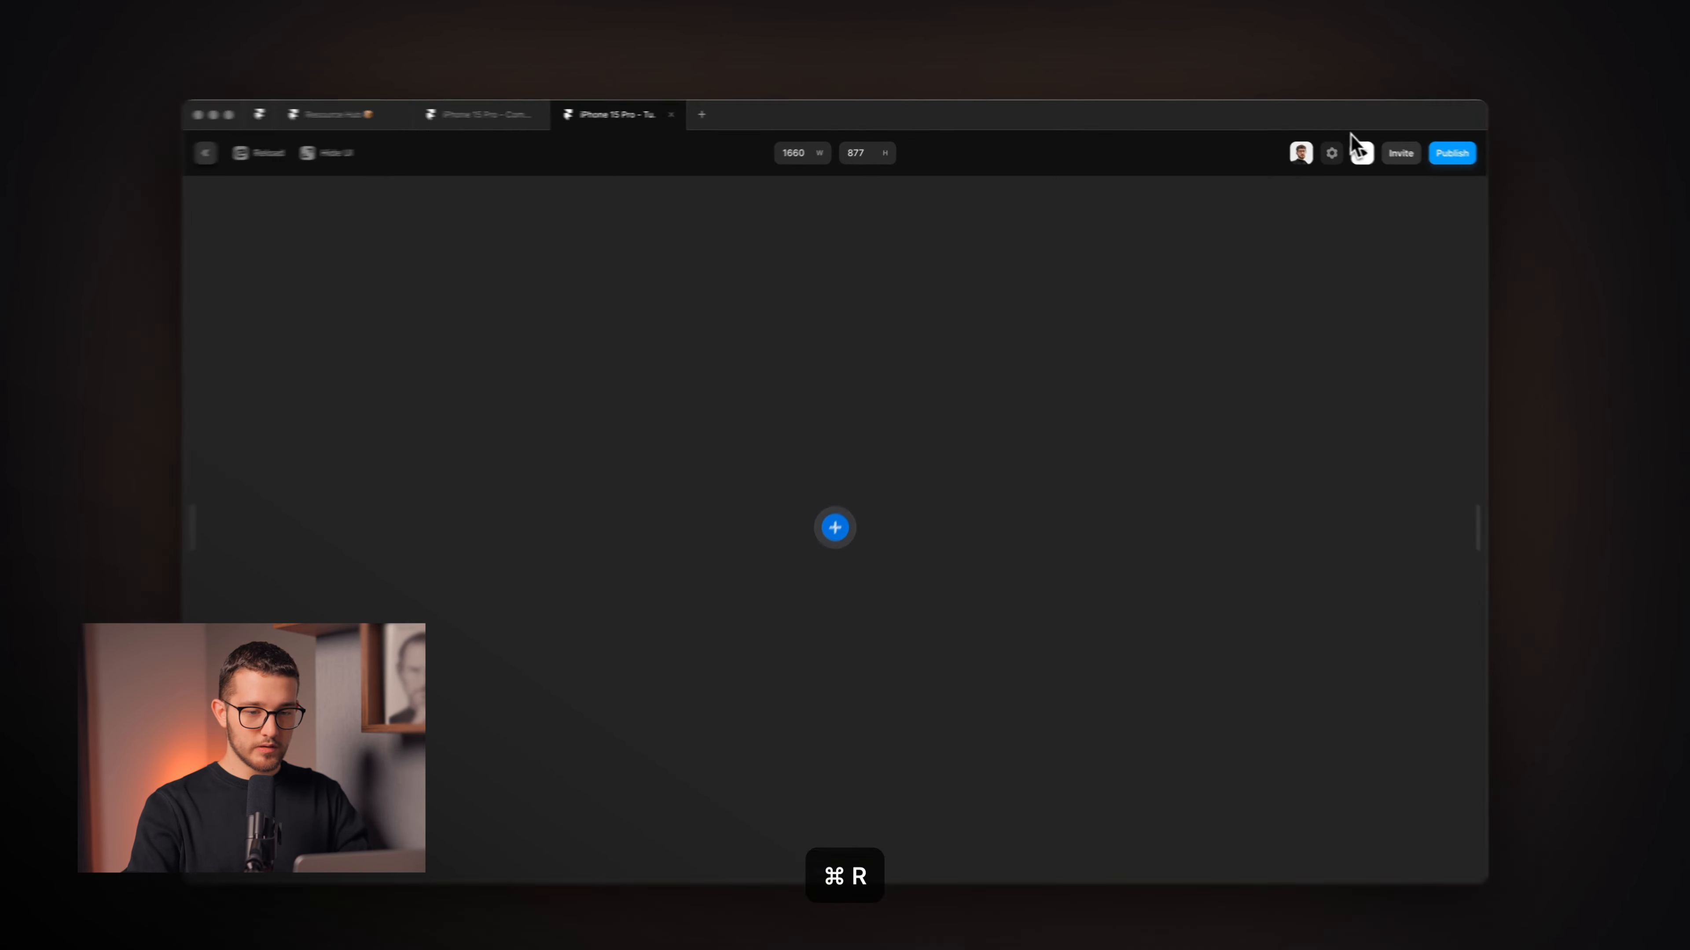
left_click(1350, 151)
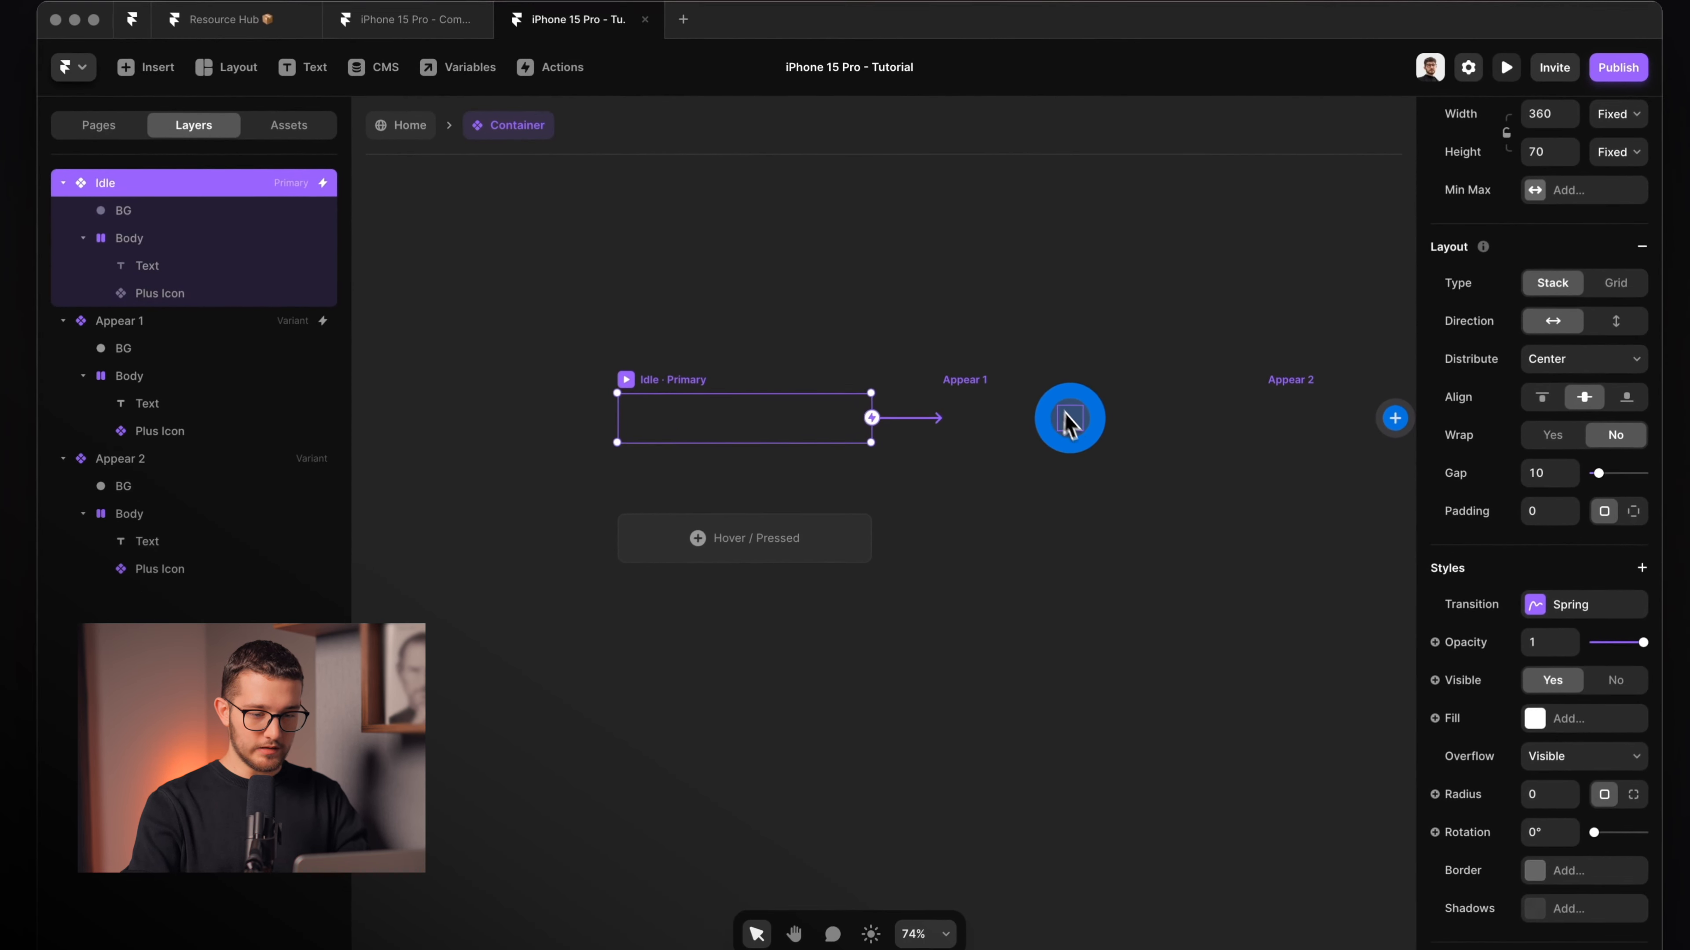
Change the position type of the Idle variant's Text layer.
left_click(1064, 419)
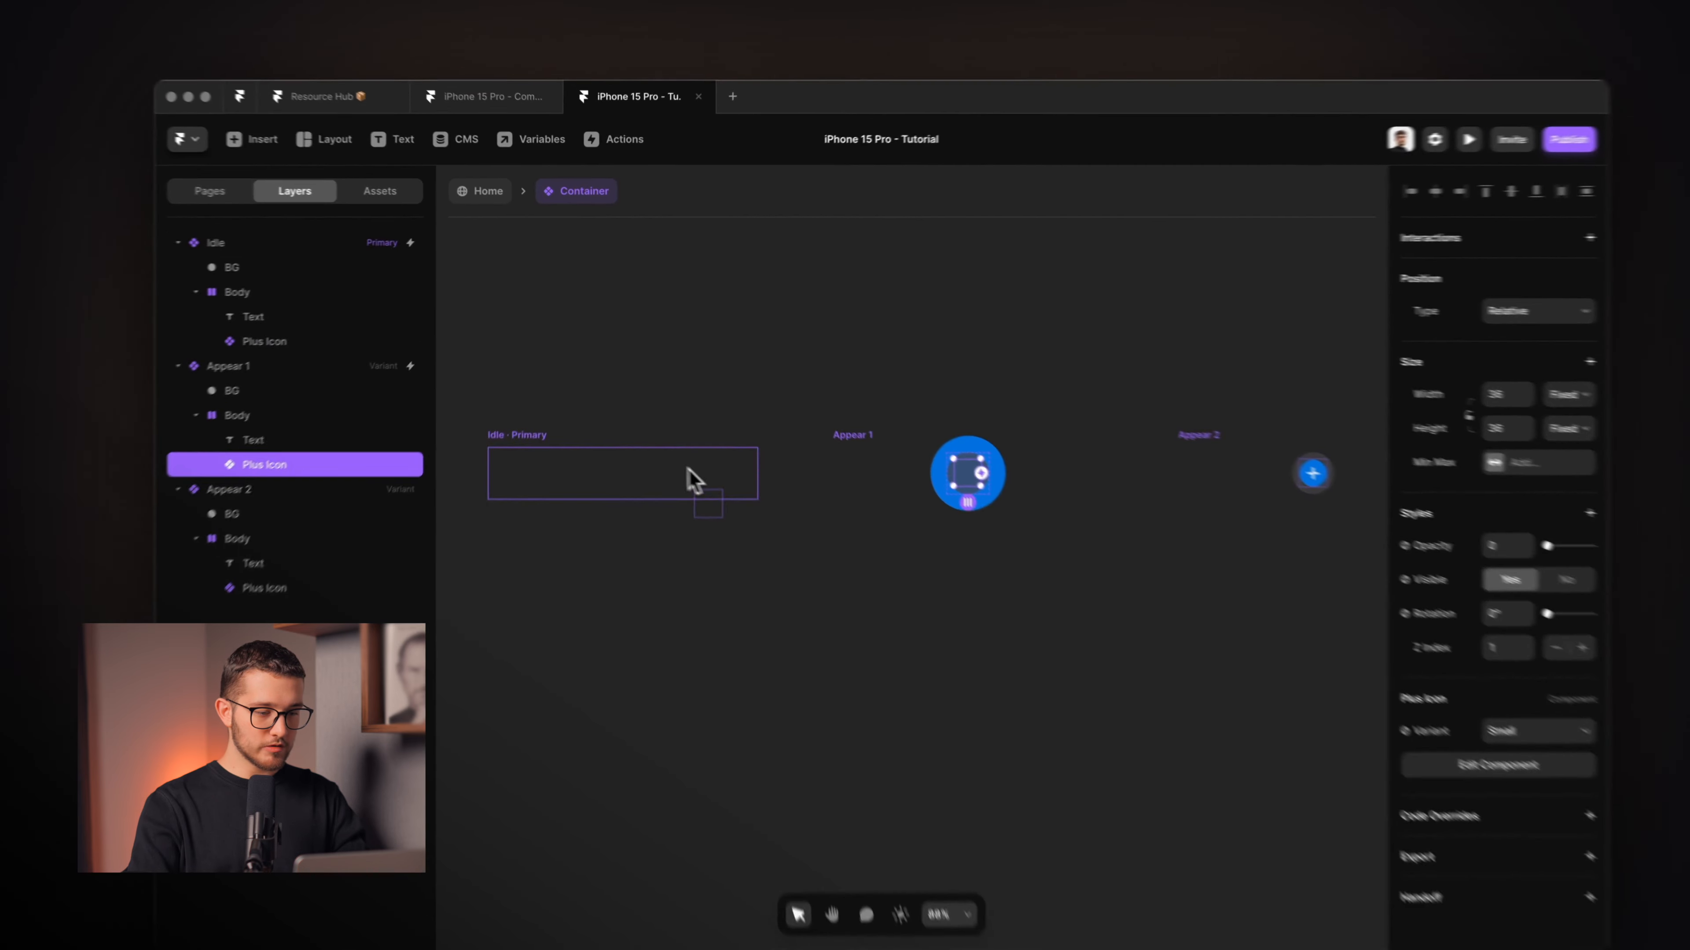
left_click(692, 478)
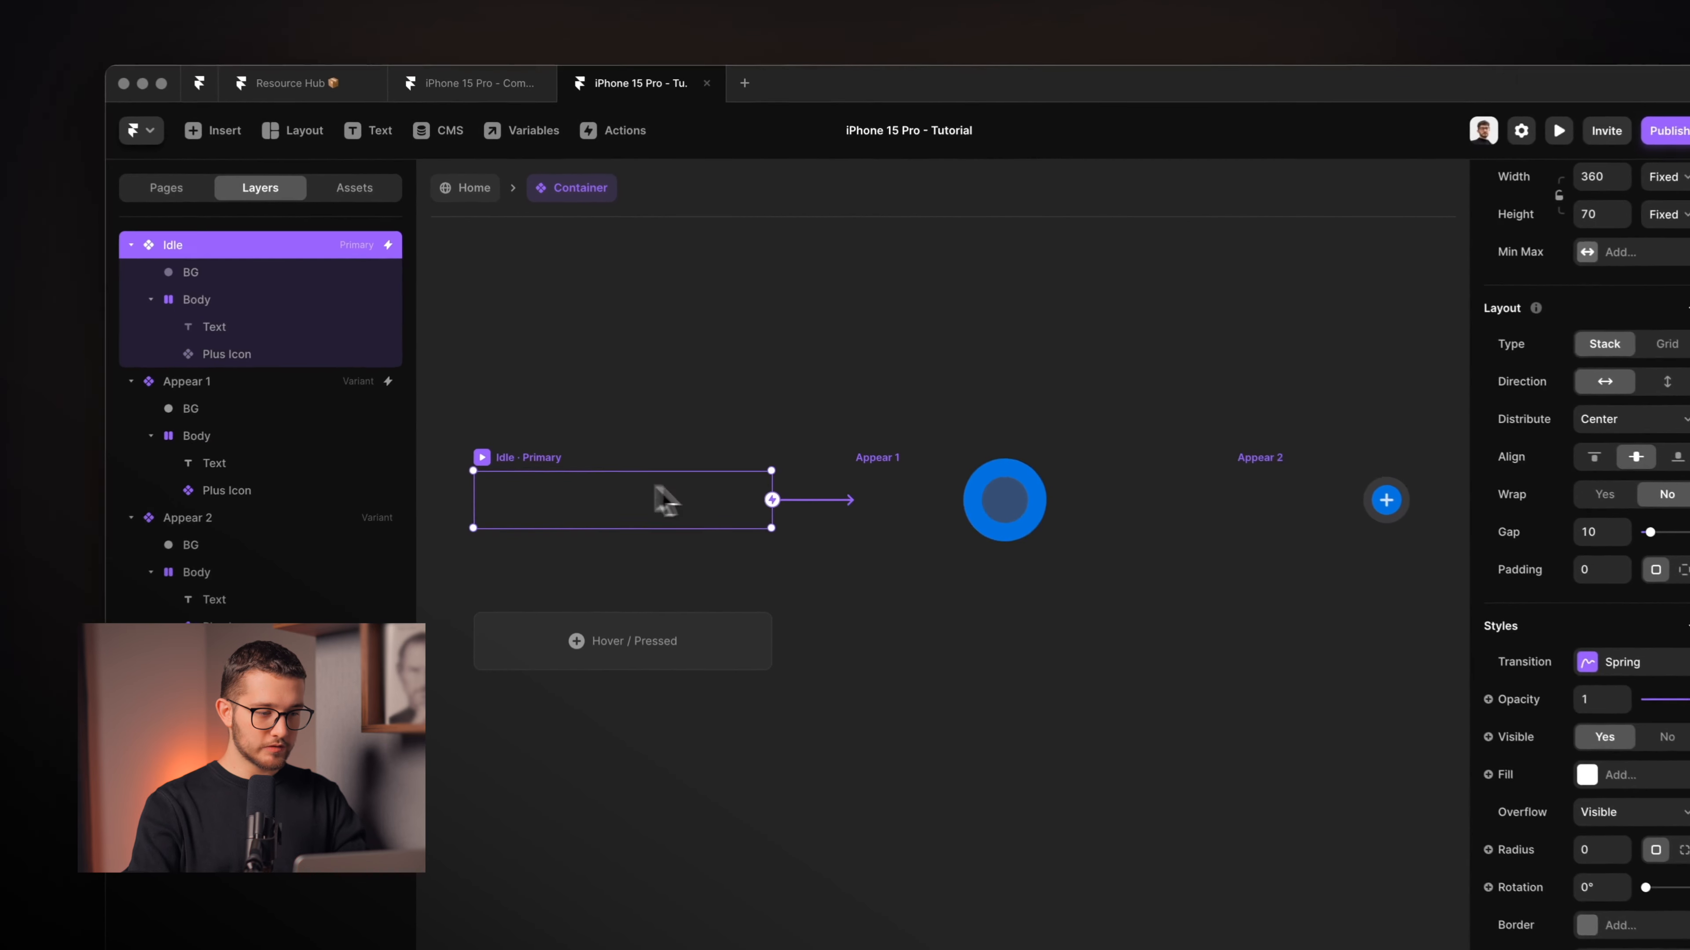
left_click(270, 342)
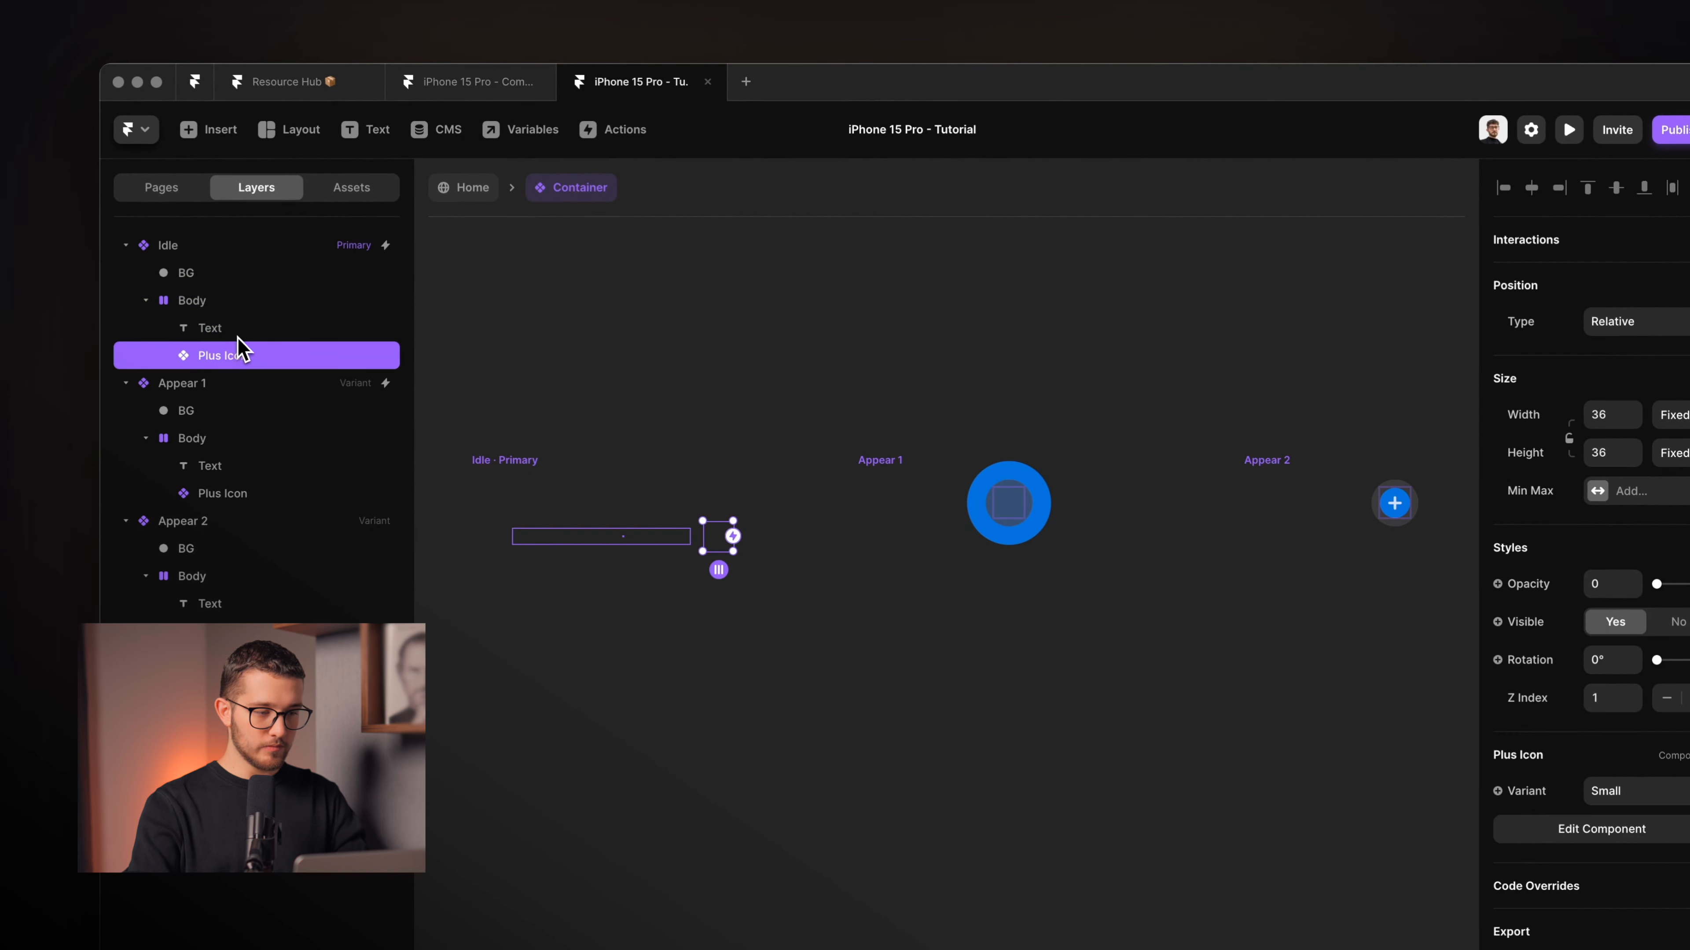
left_click(237, 331)
left_click(1628, 321)
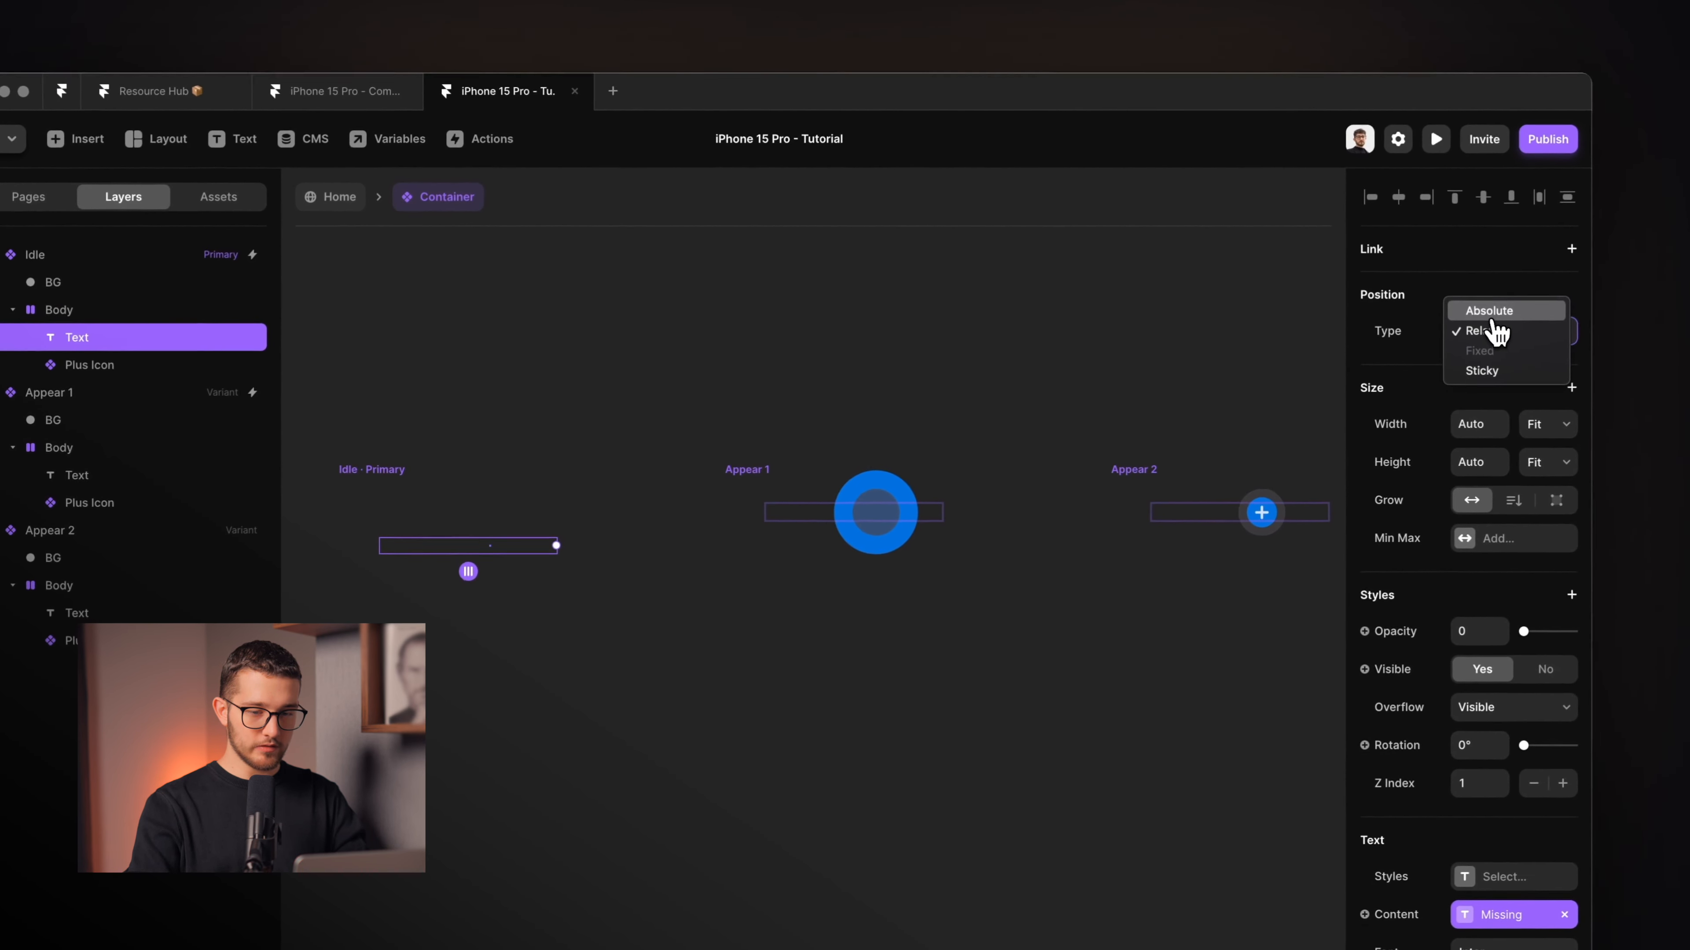
left_click(1489, 313)
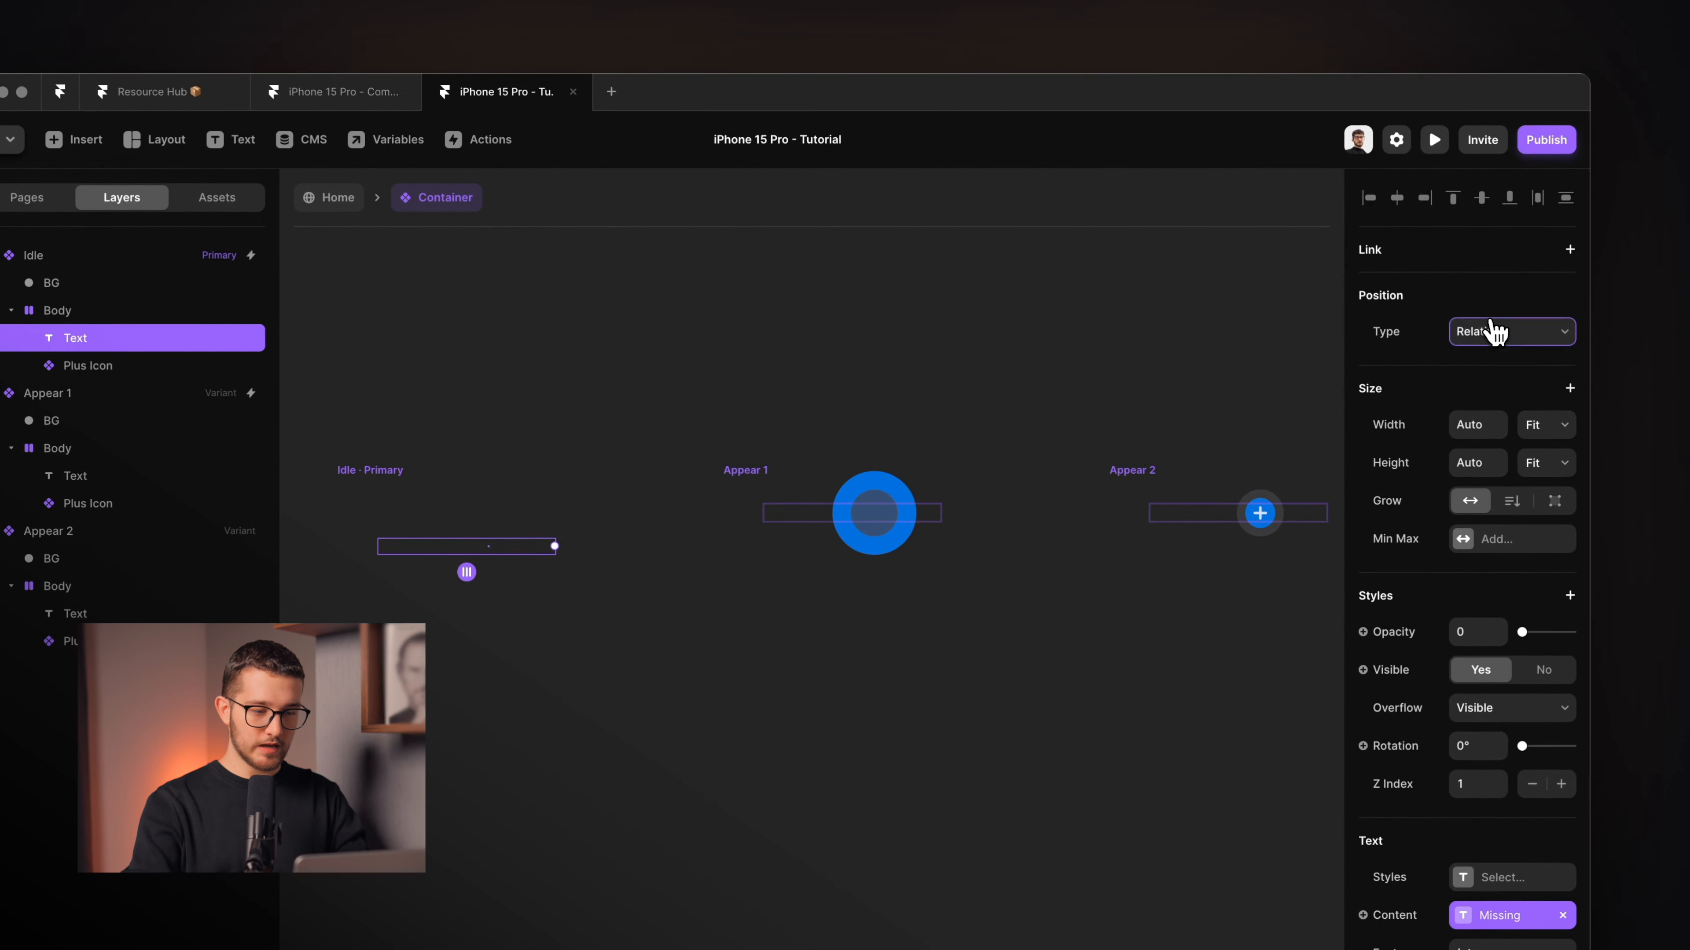
left_click(435, 400)
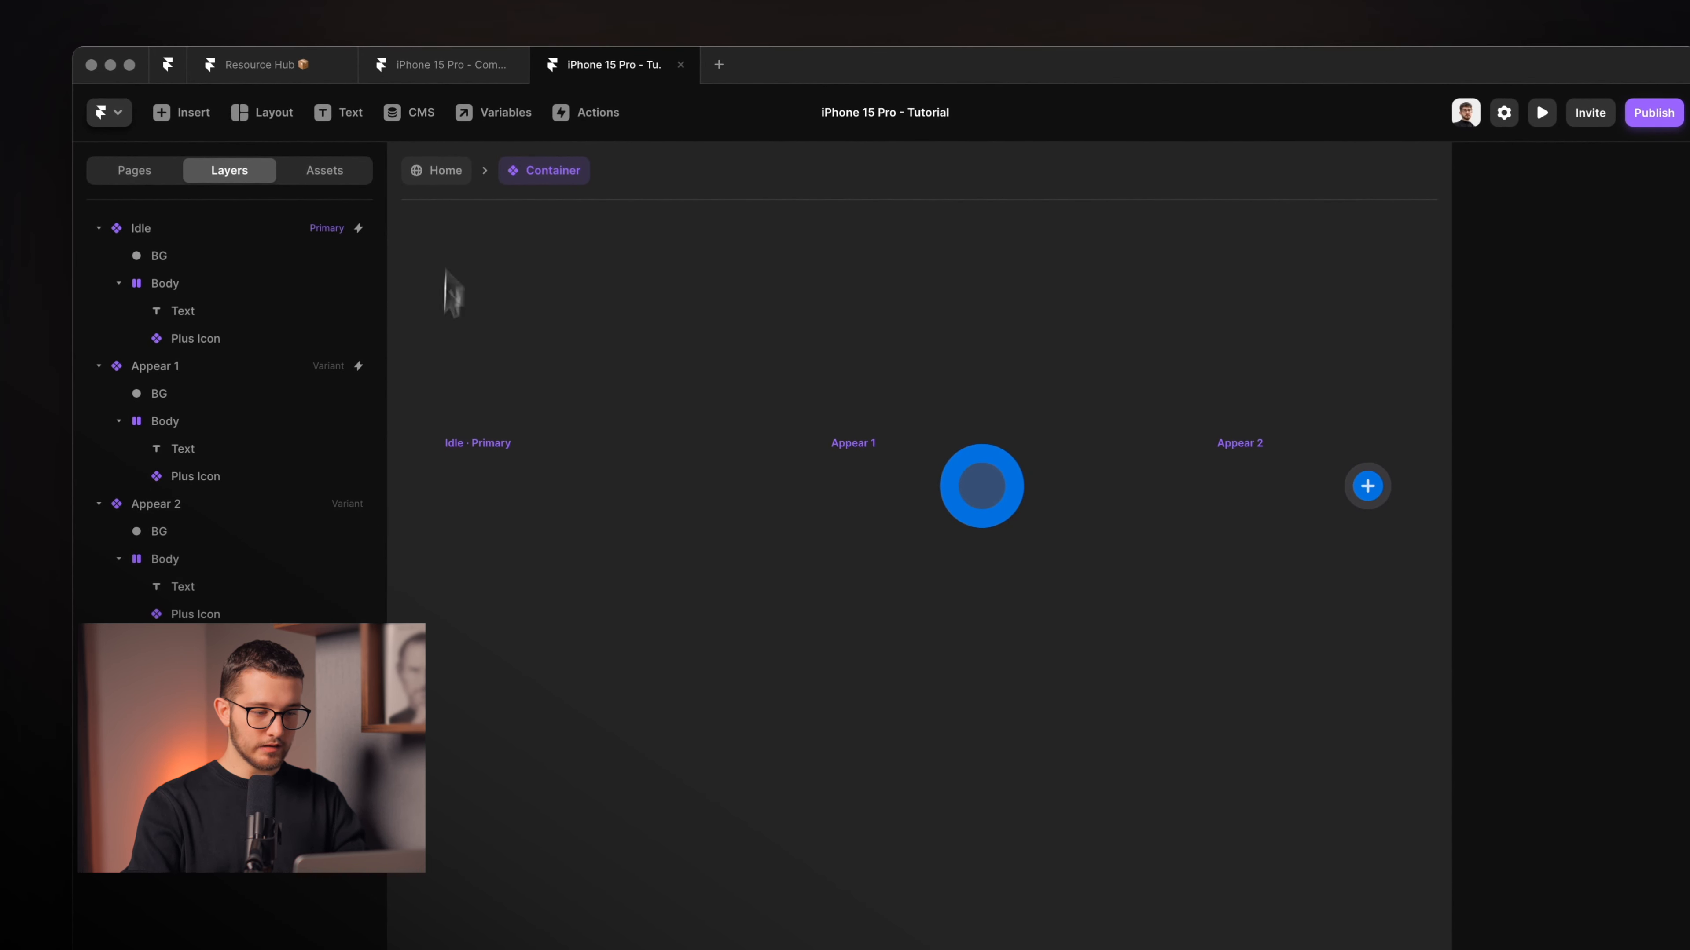
Preview the Idle variant again, replay it, then switch to QuickTime Player.
left_click(453, 461)
left_click(454, 443)
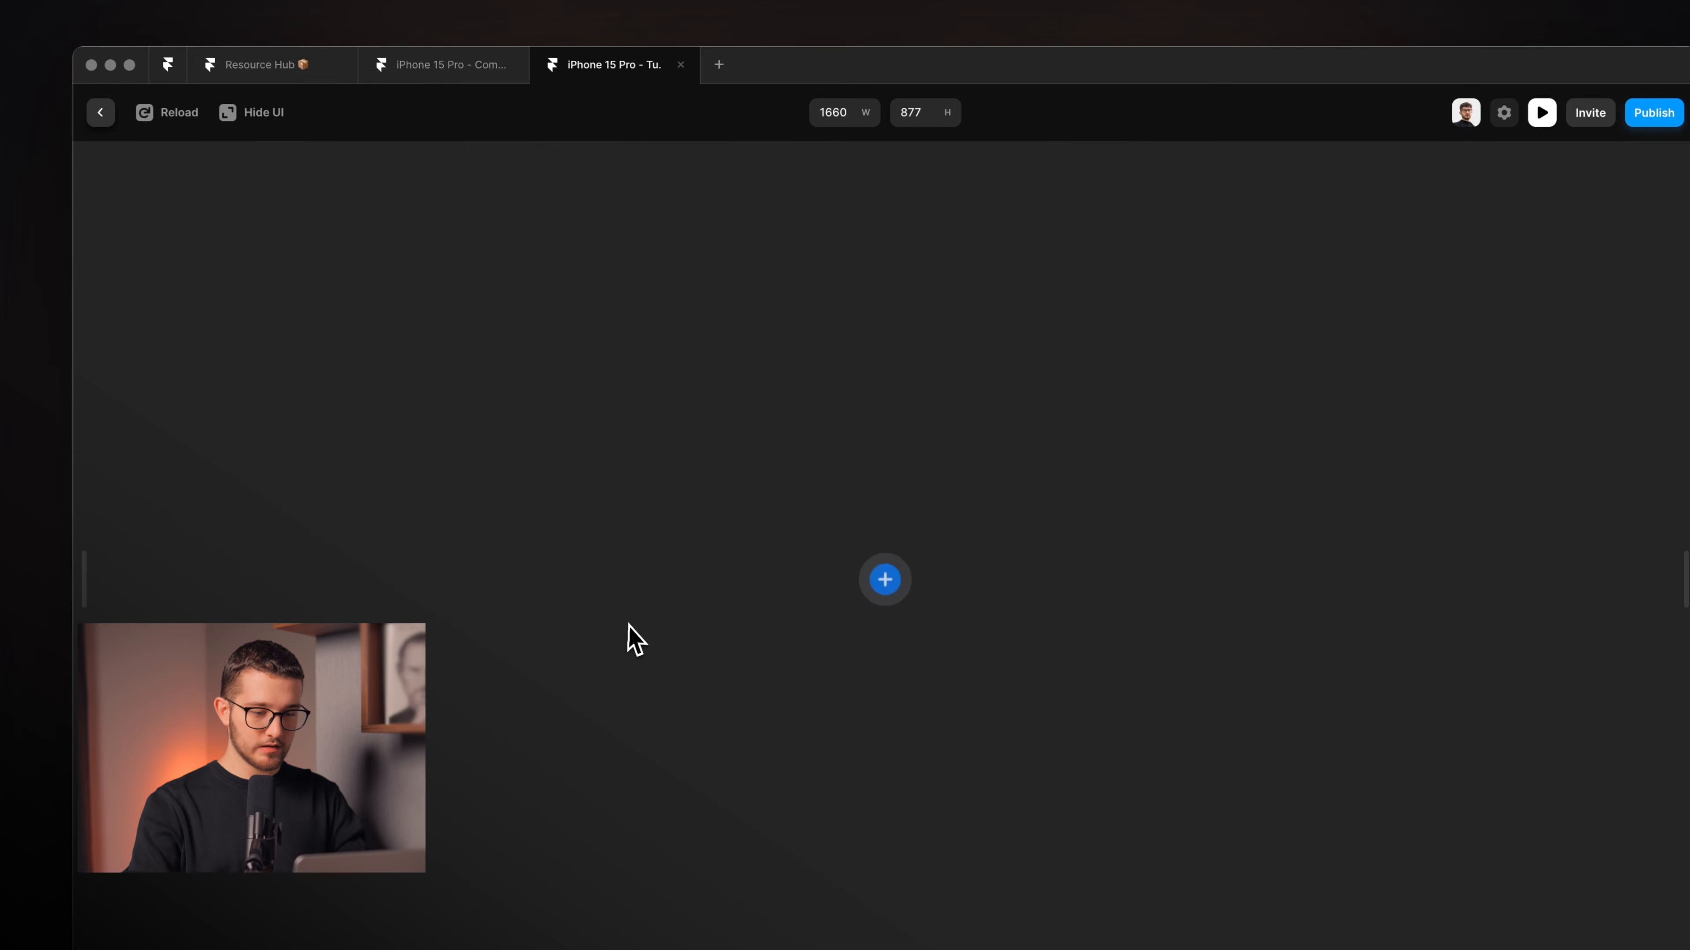
key("super+r")
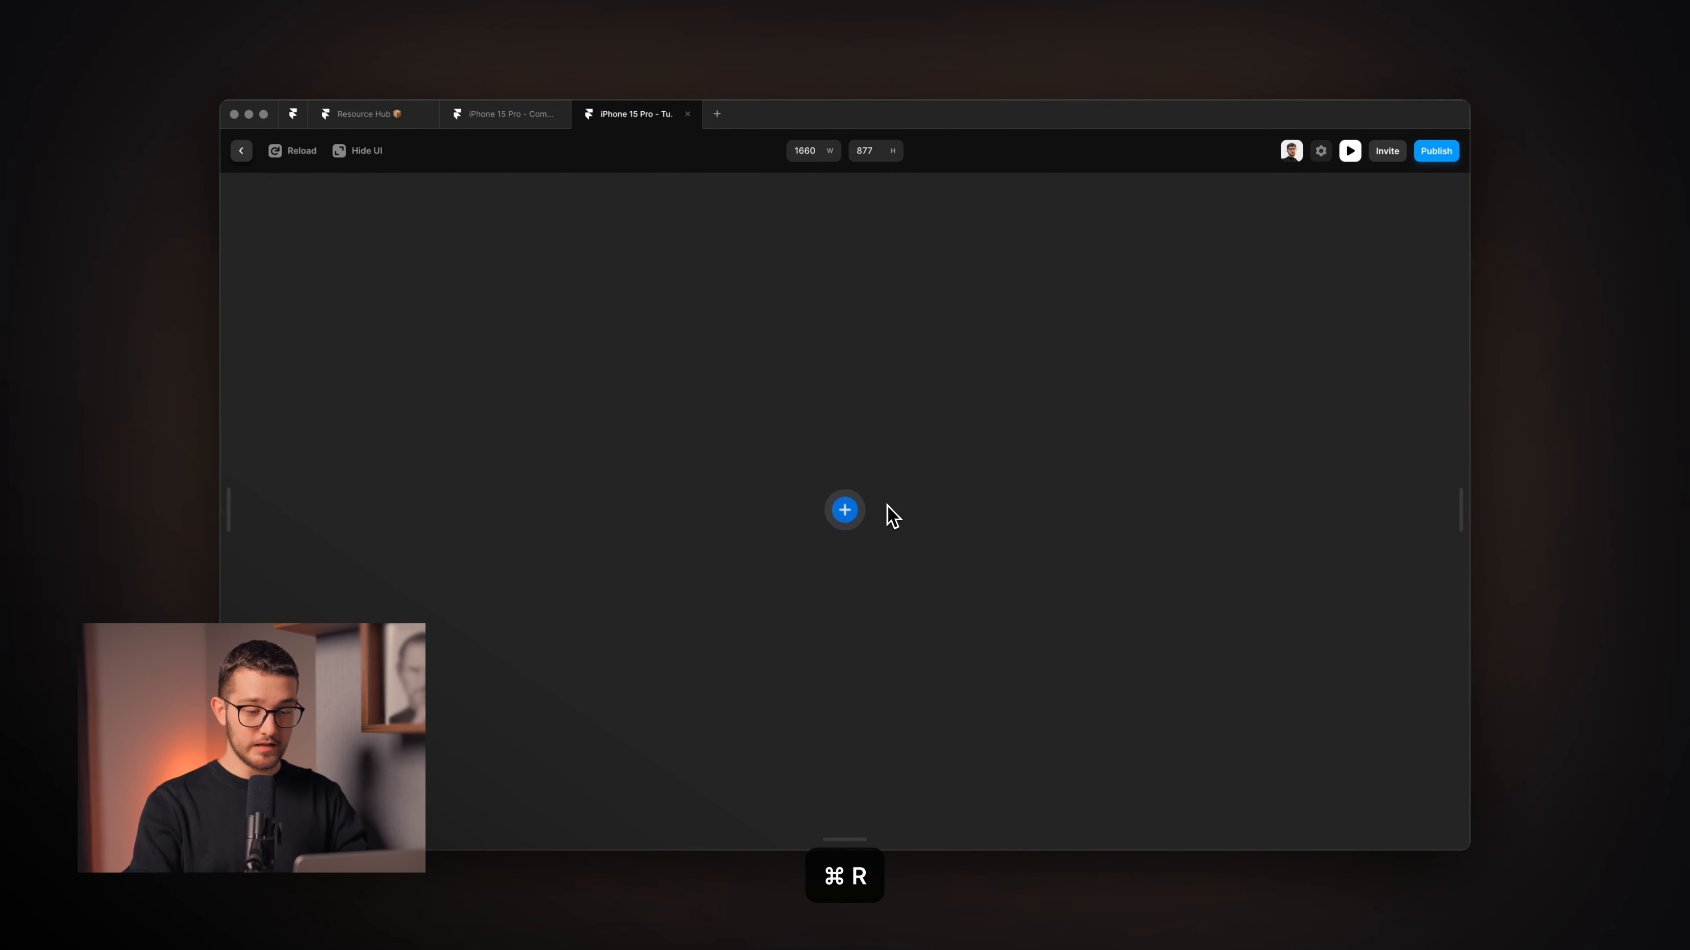
key("Escape")
key("super+Tab")
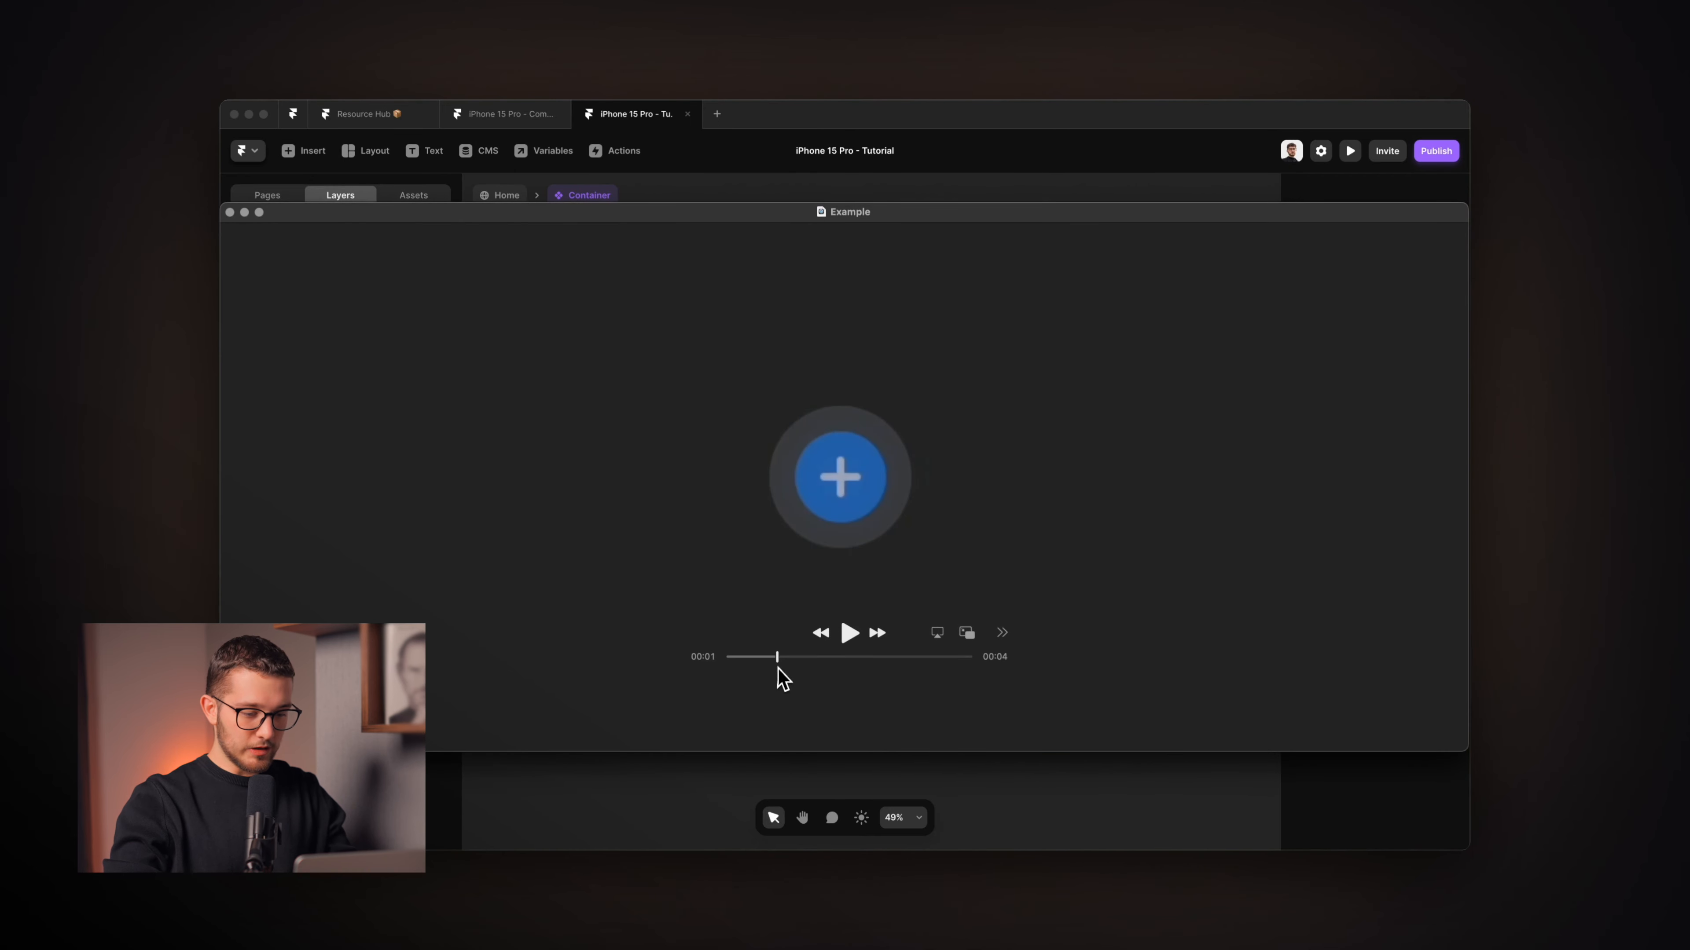
Scrub the Example clip to watch the plus circle widen into a grey pill, then return to Framer.
left_click_drag(776, 657, 805, 692)
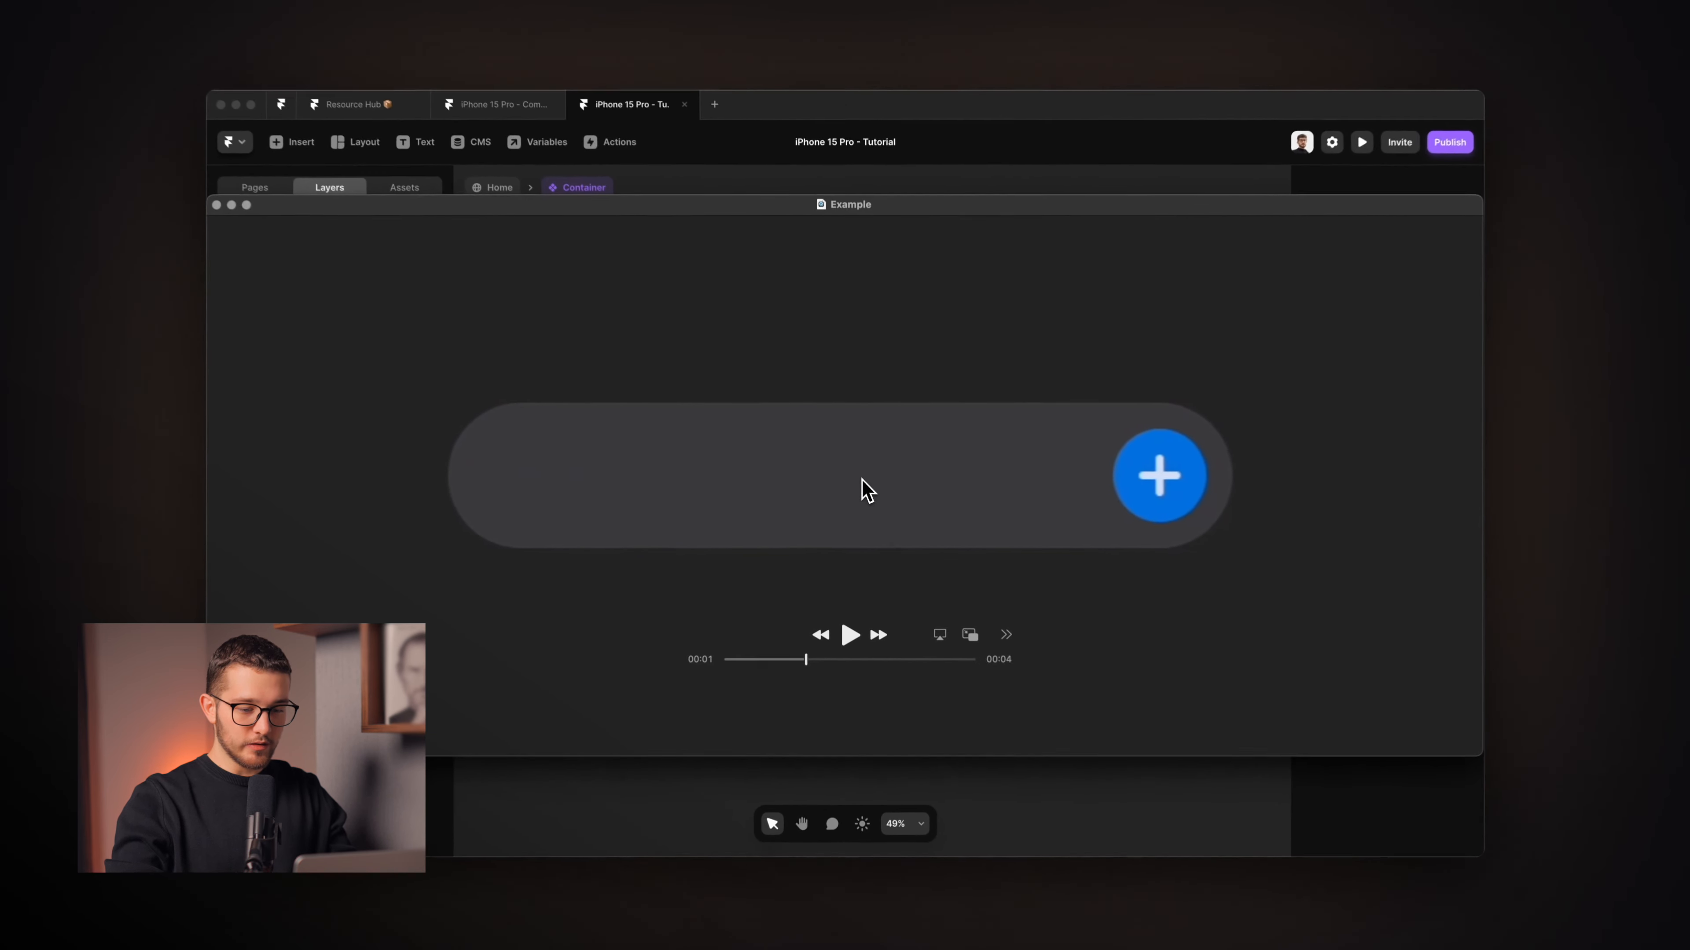
key("super+Tab")
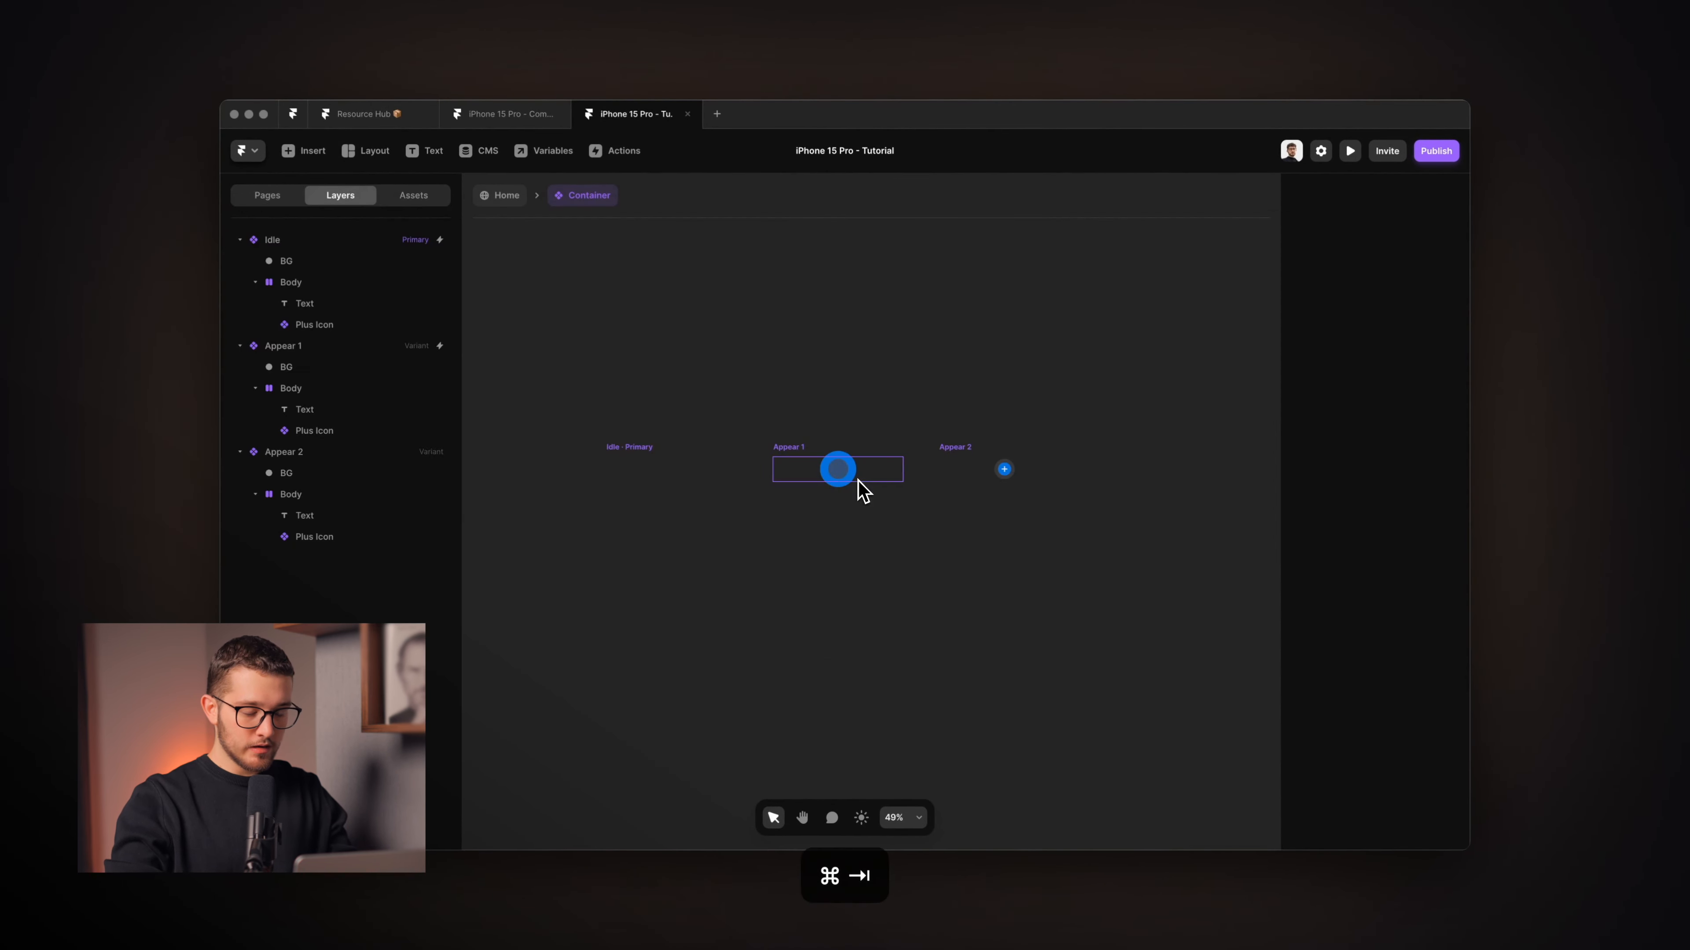
Add a new variant after Appear 2 and name it 'Appear 3'.
left_click(962, 487)
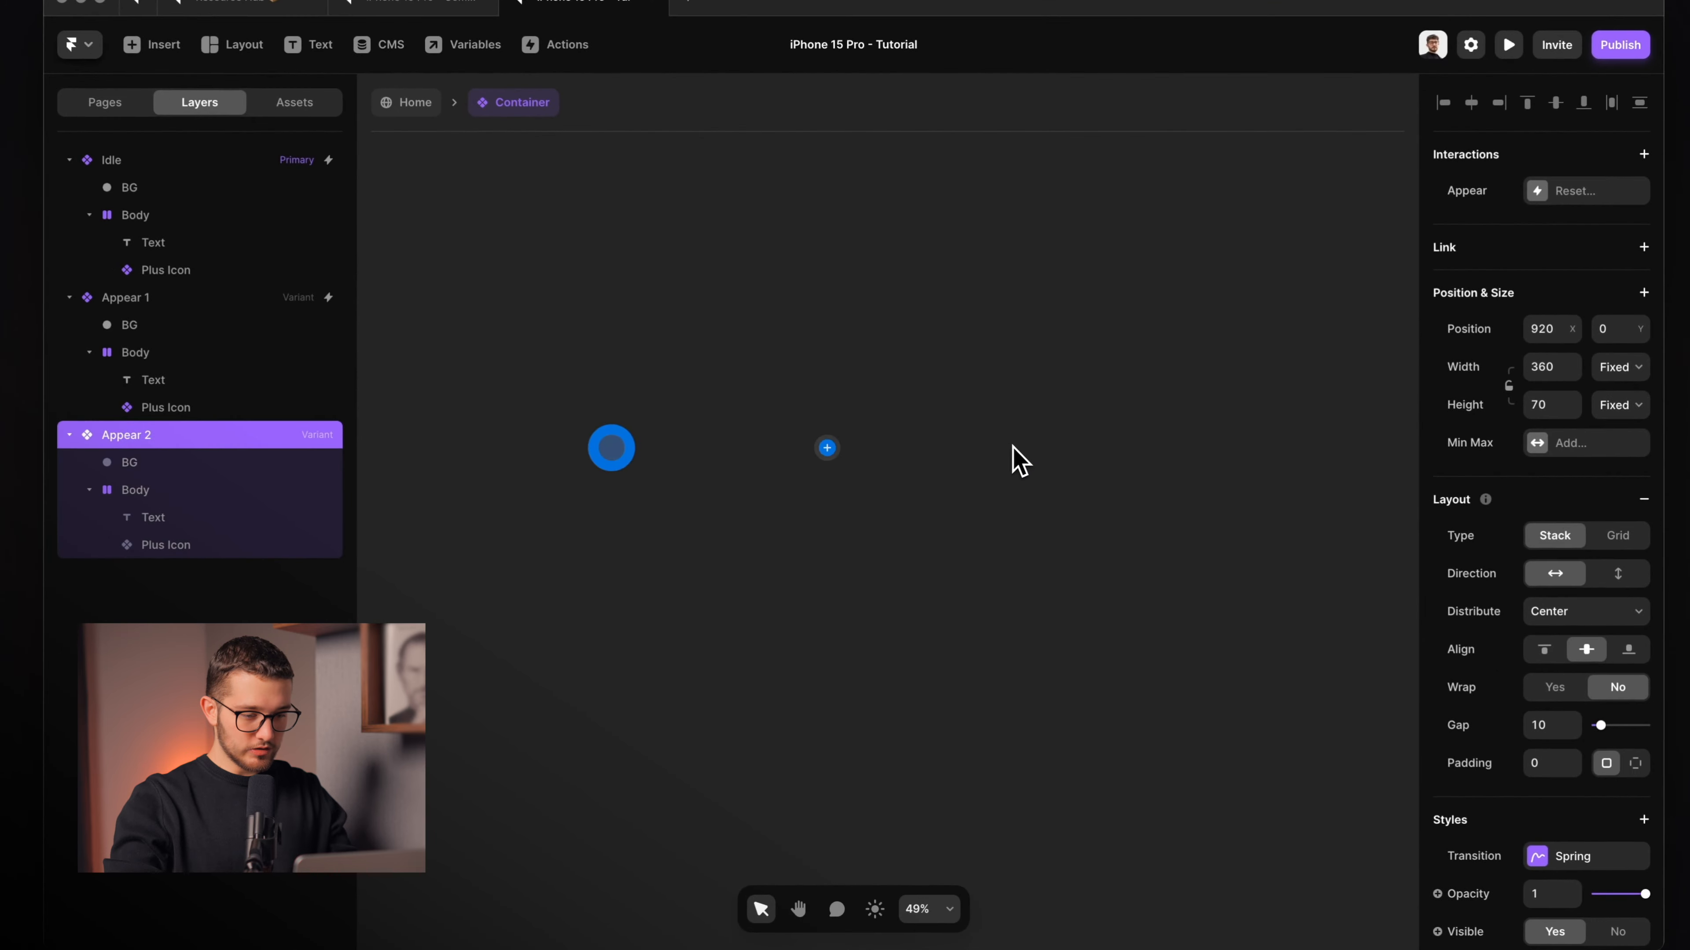
scroll(1020, 460, "up", 5)
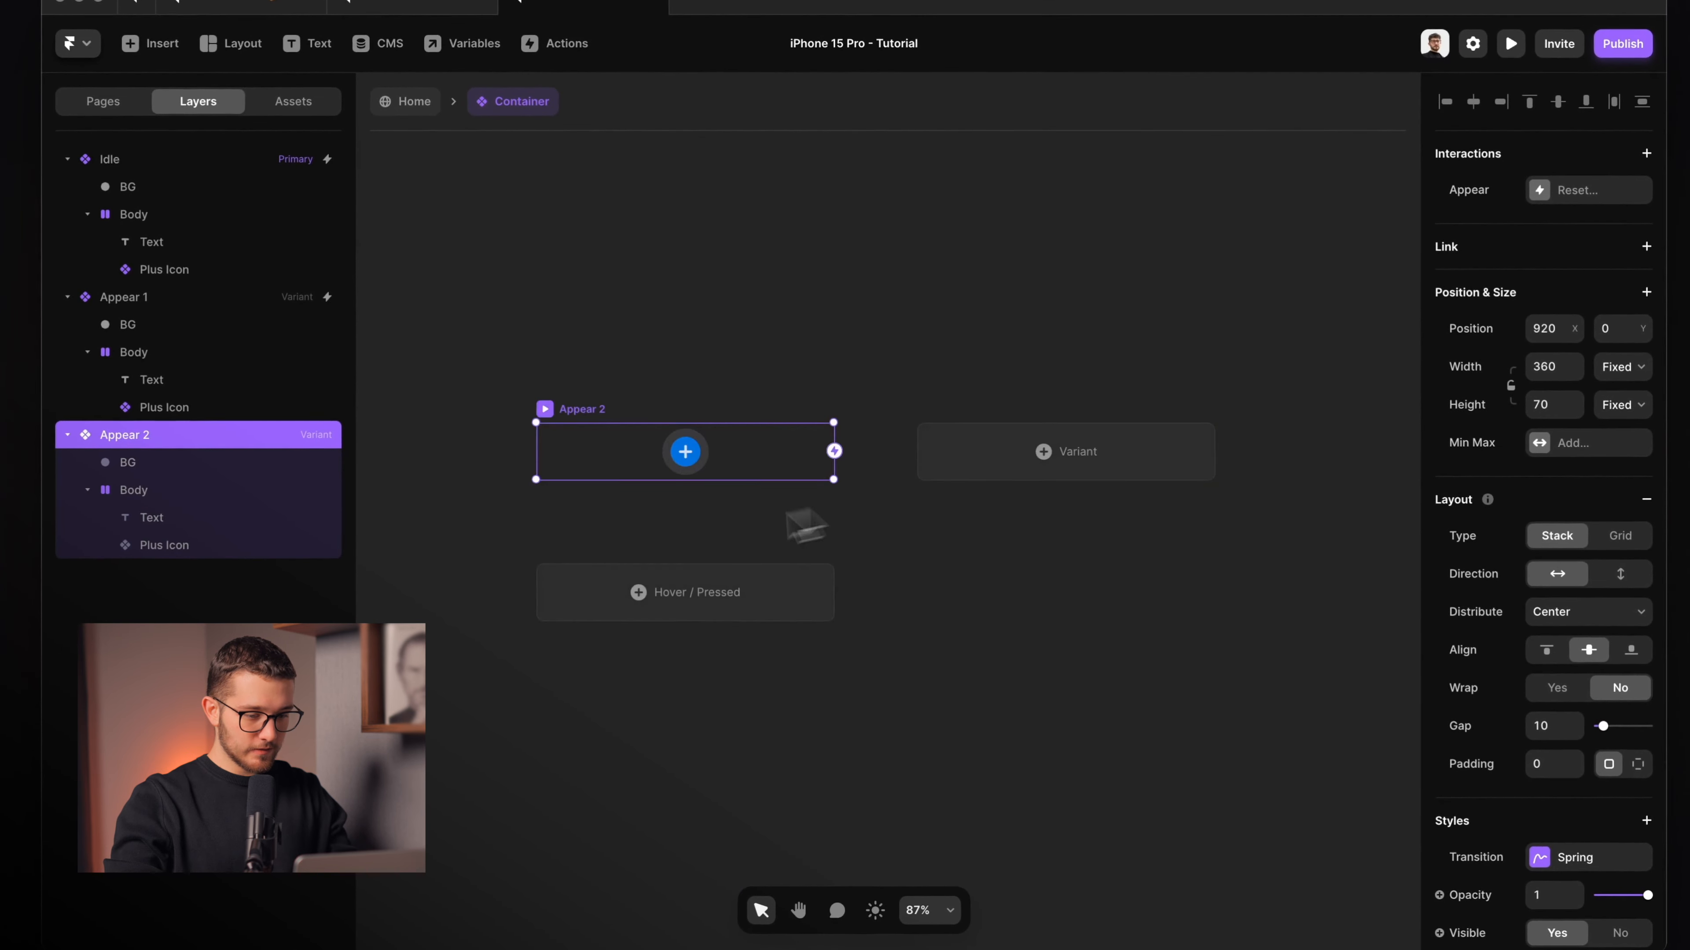
left_click(917, 503)
left_click(629, 455)
left_click(986, 456)
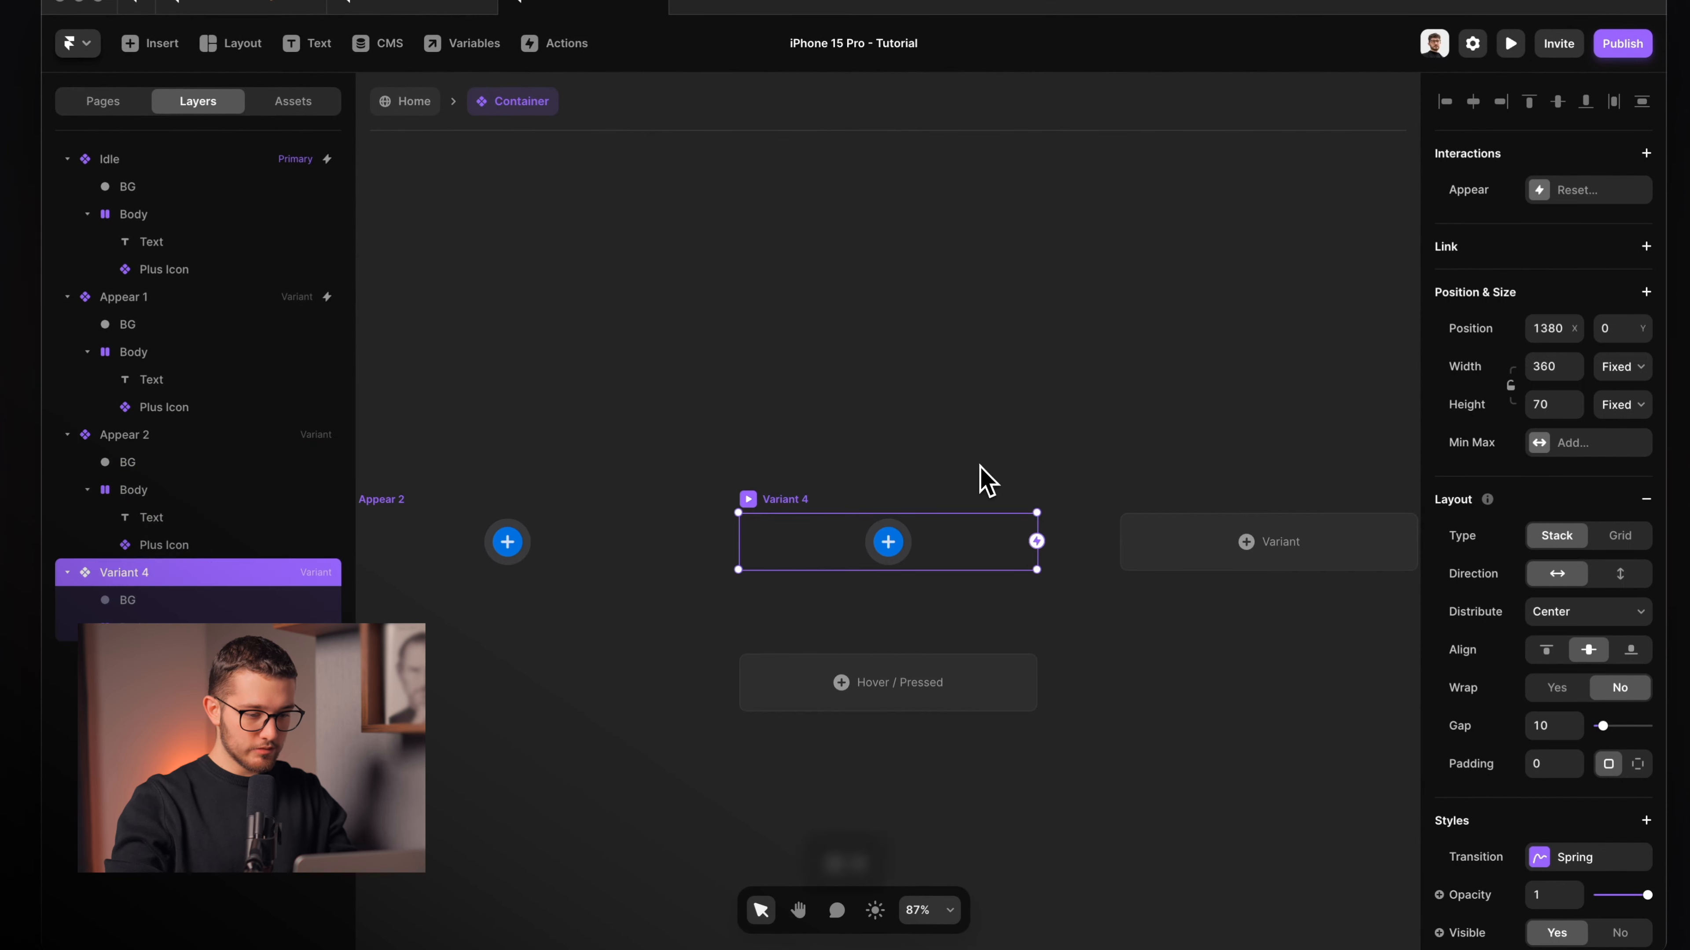
key("super+r")
type("Appear 3")
key("Return")
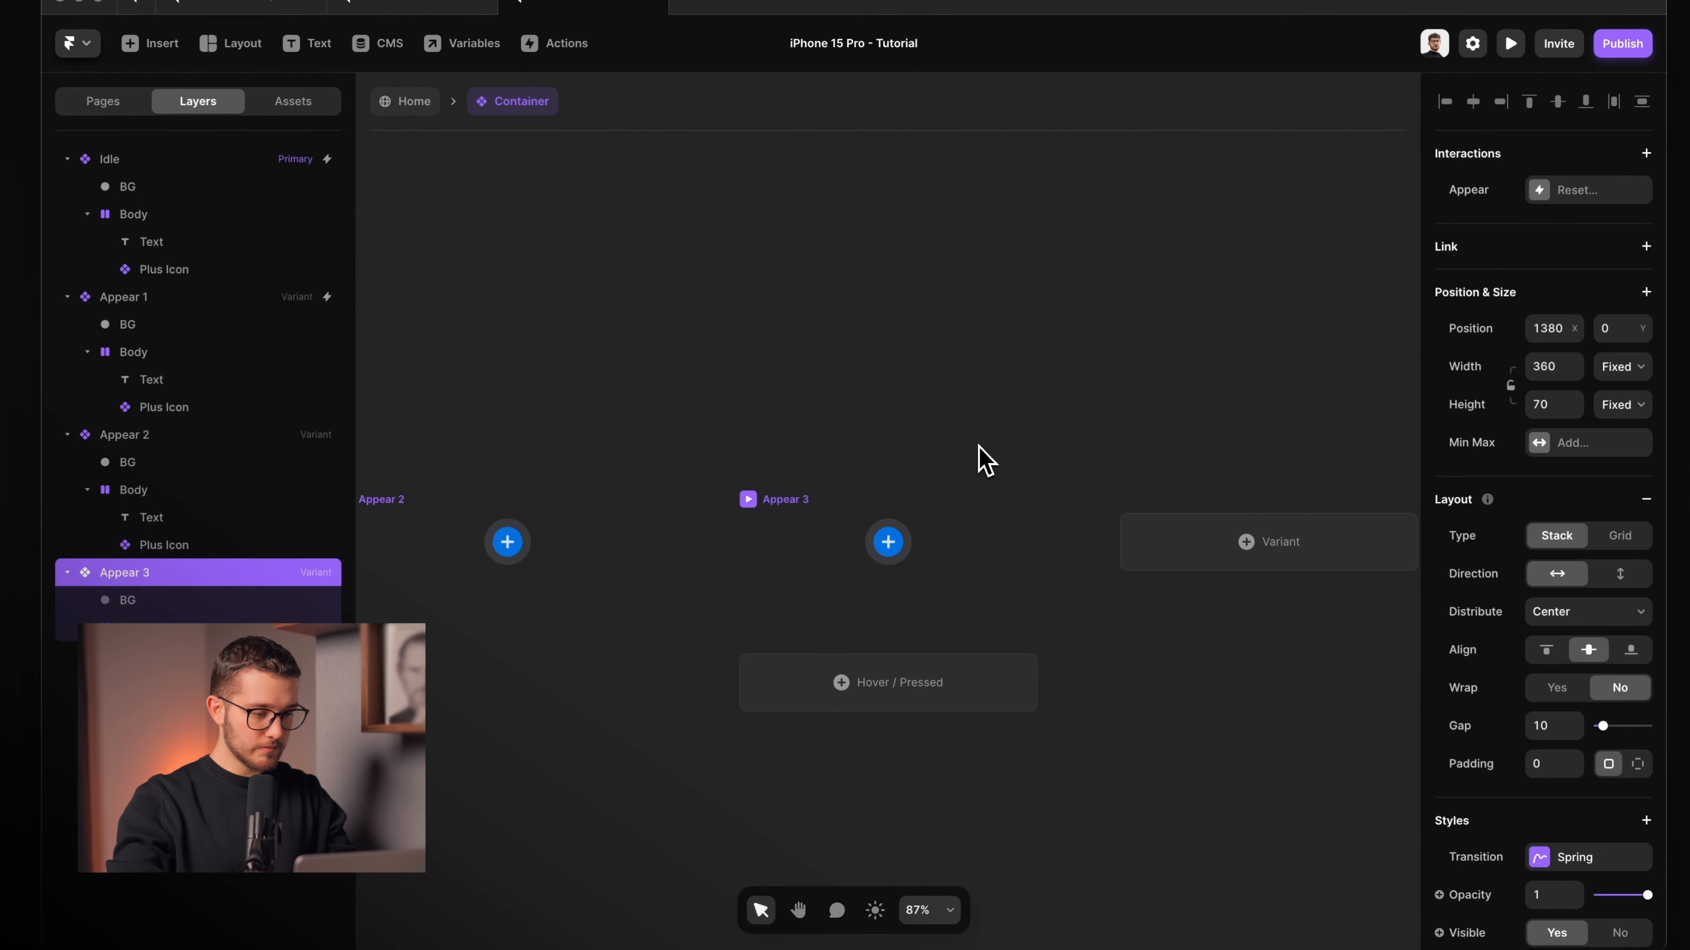
Set Appear 3's Body width to fit content and make its Text relatively positioned.
scroll(1065, 509, "up", 5)
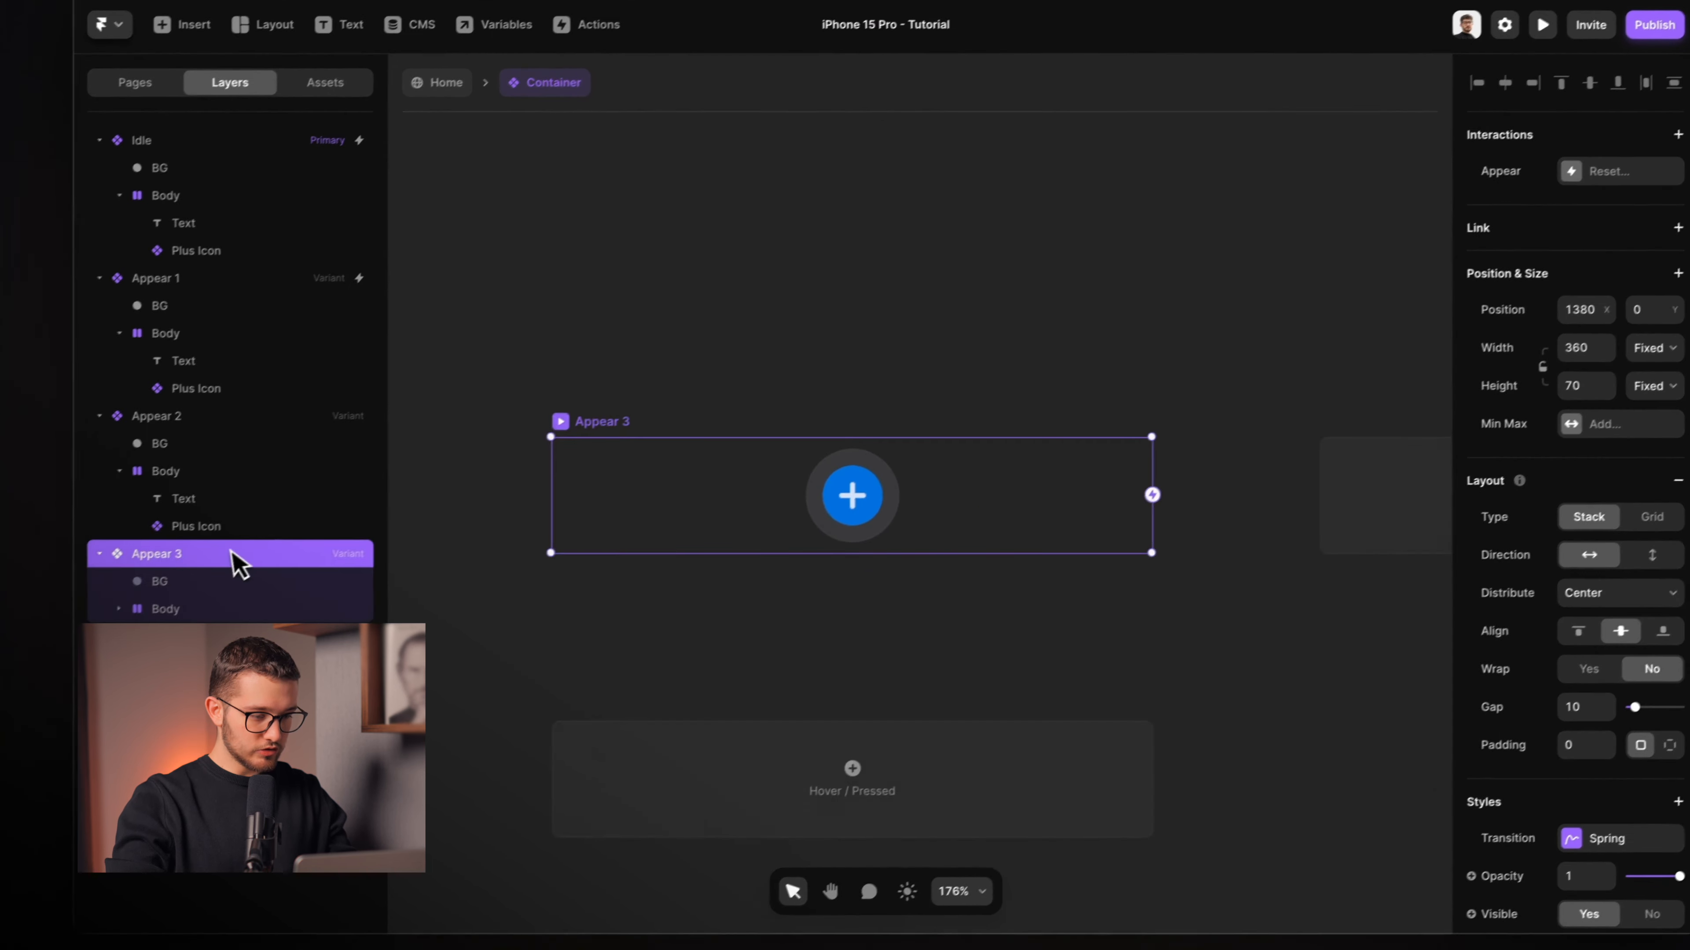
left_click(220, 602)
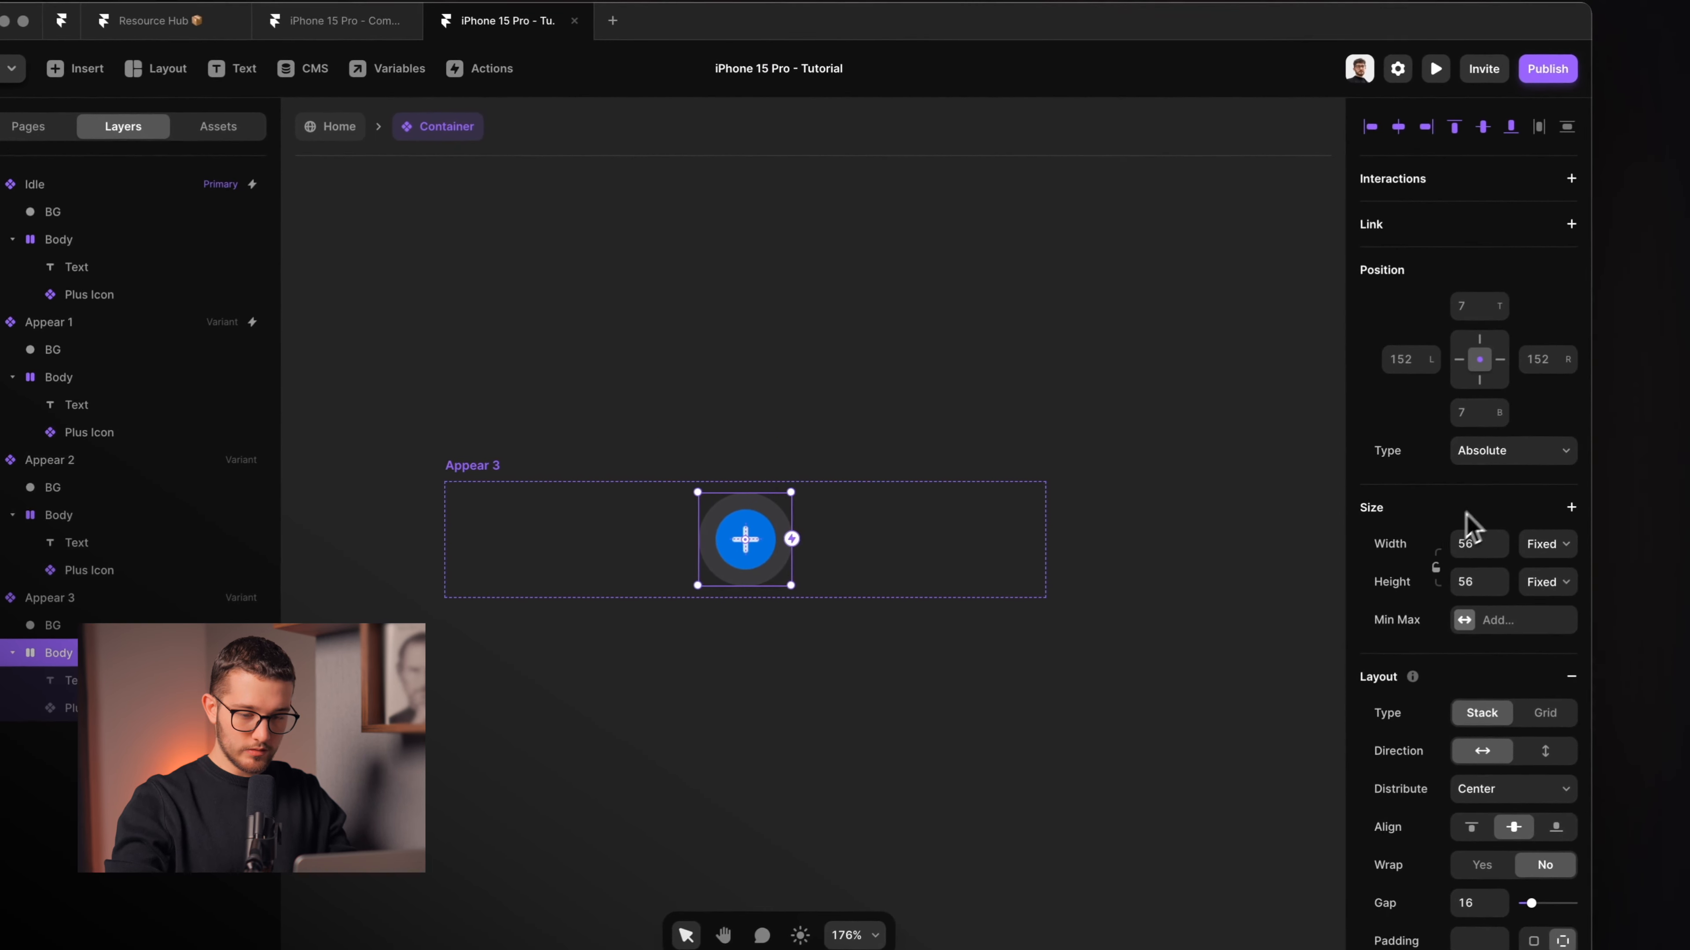
left_click(1529, 522)
left_click(1541, 582)
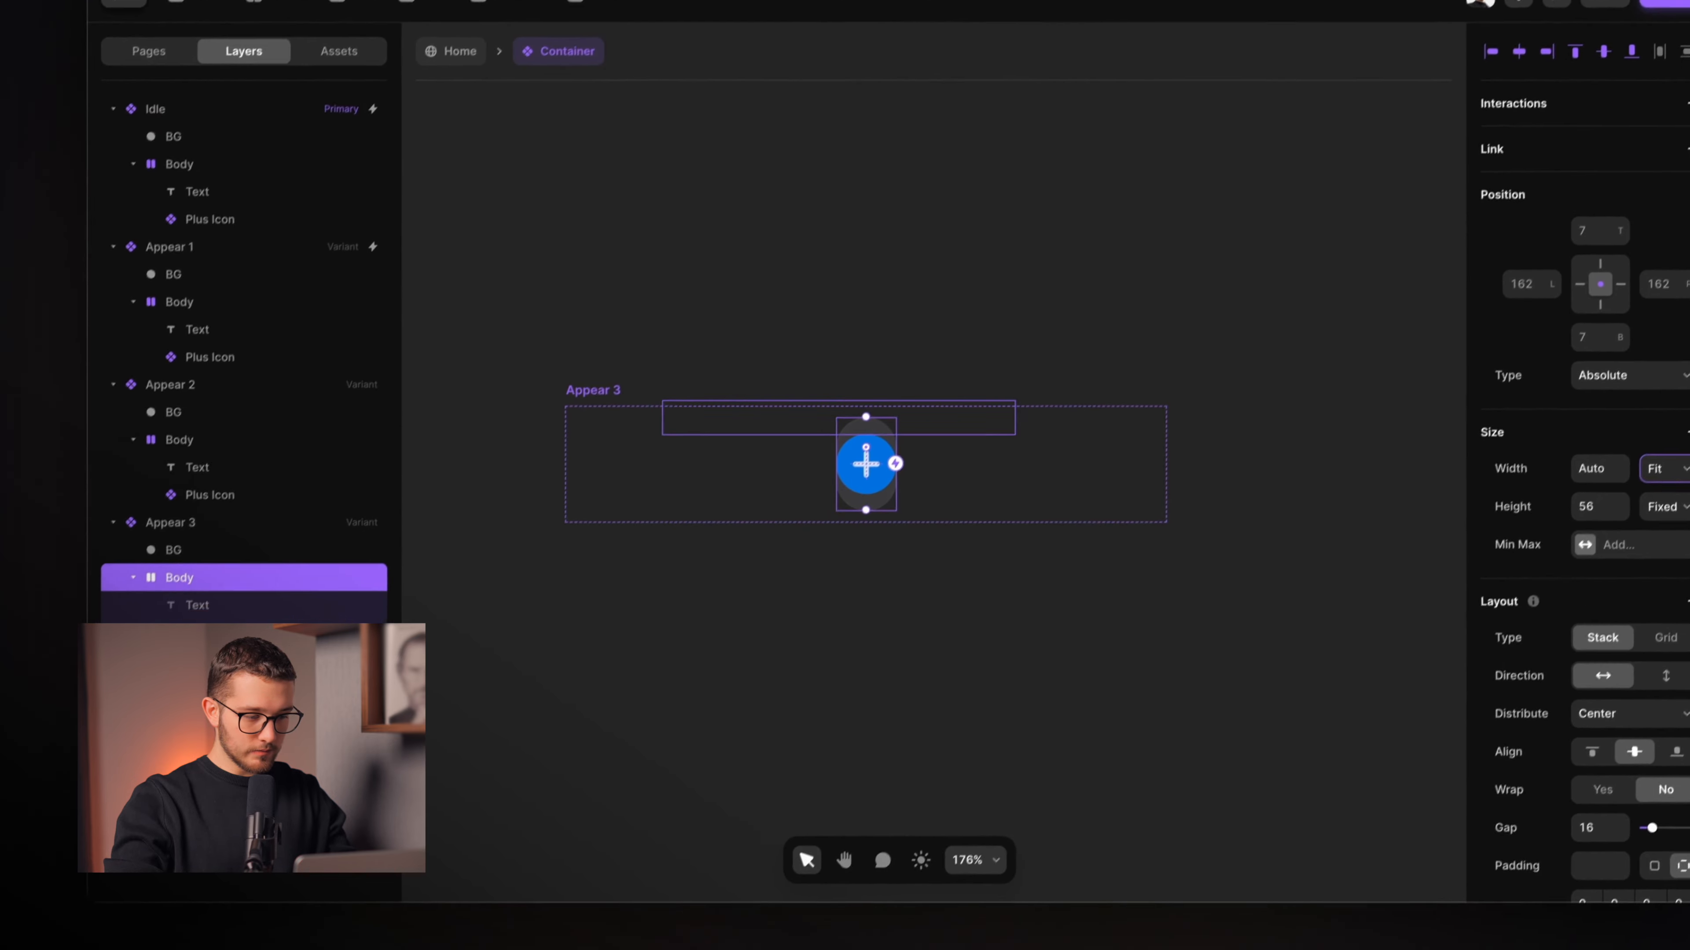
left_click(68, 660)
left_click(1616, 311)
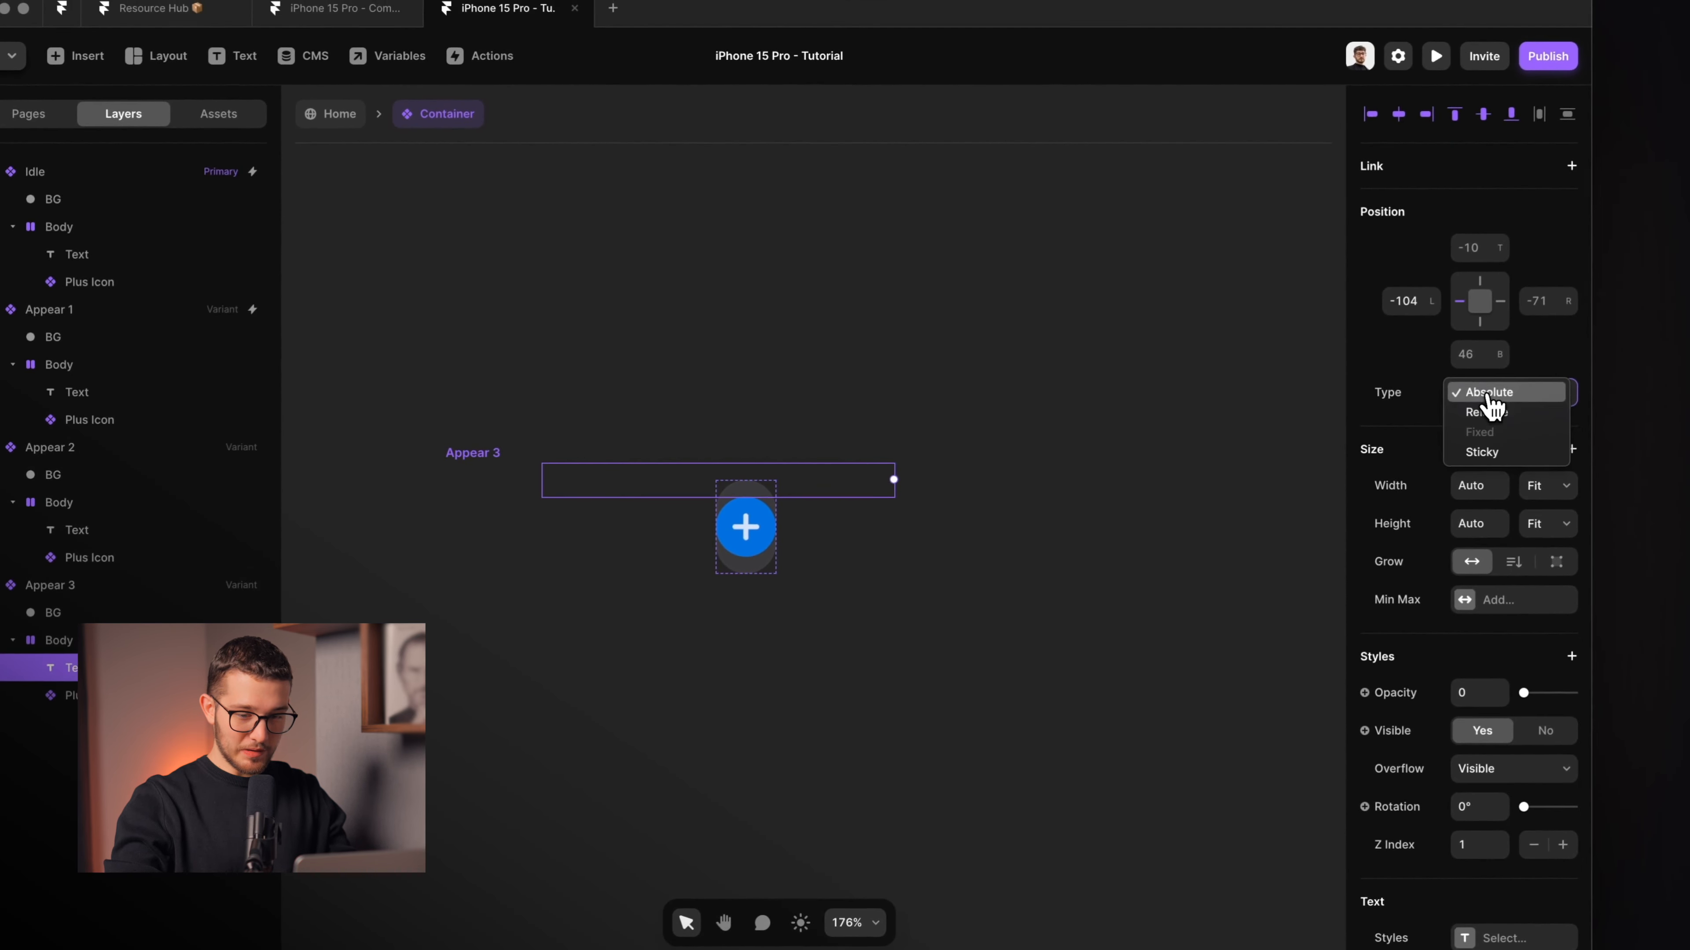
left_click(1487, 416)
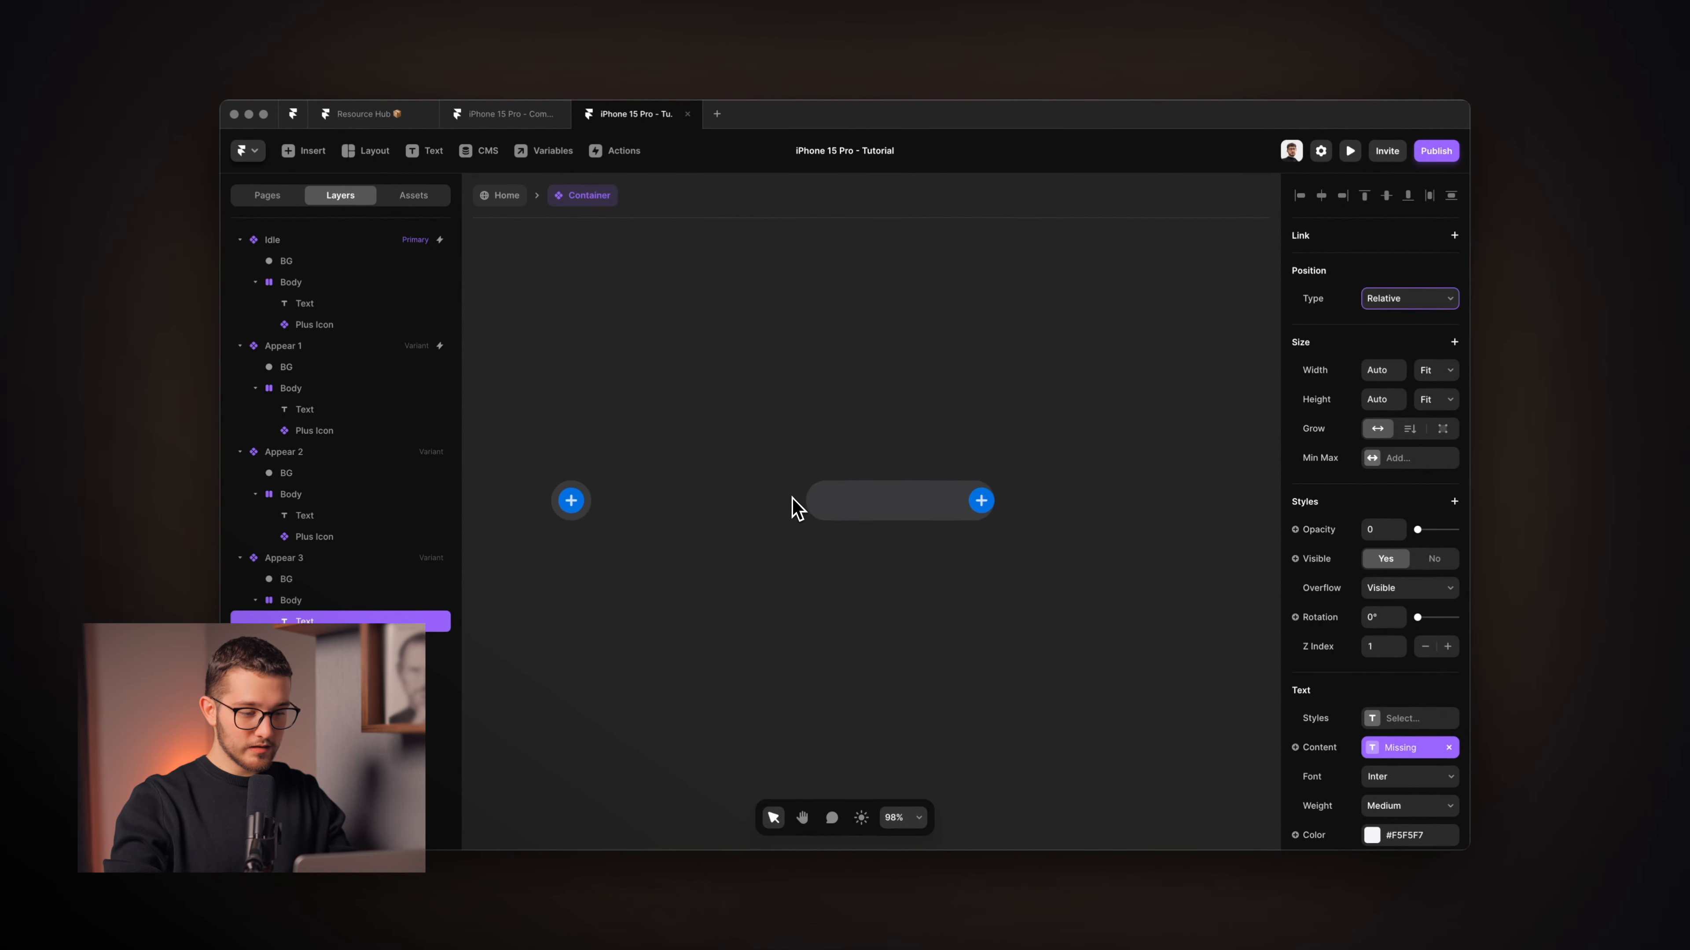
Give the Body individual padding of 10 on the right and 24 on the left.
left_click(908, 499)
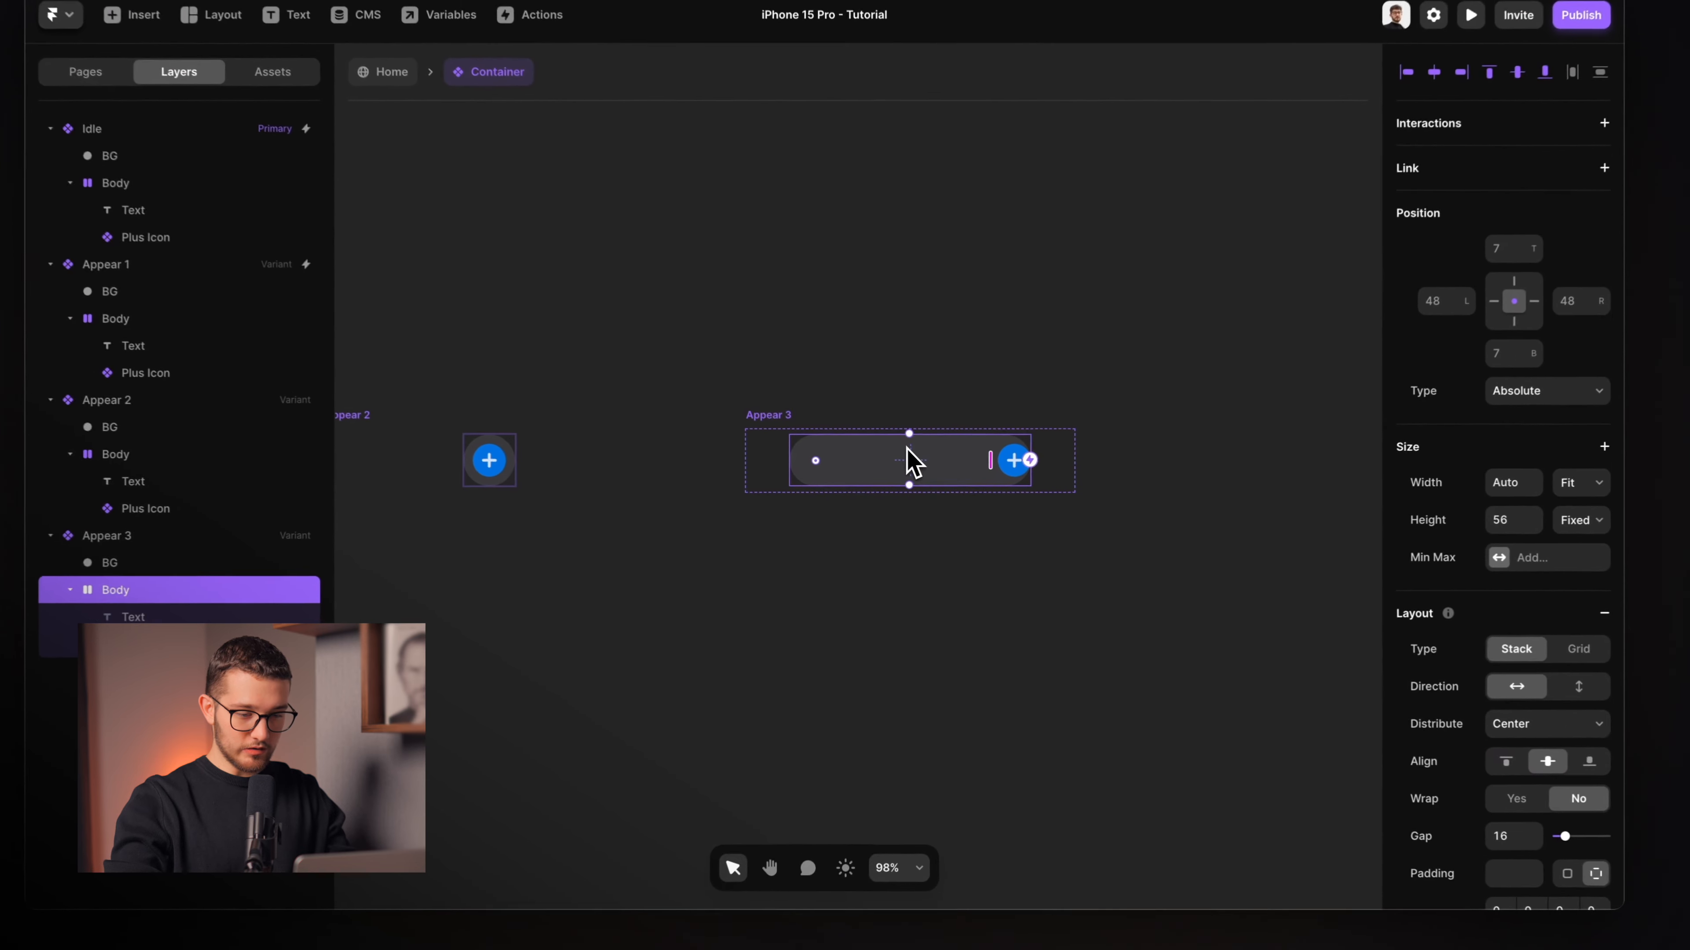
scroll(950, 480, "up", 6)
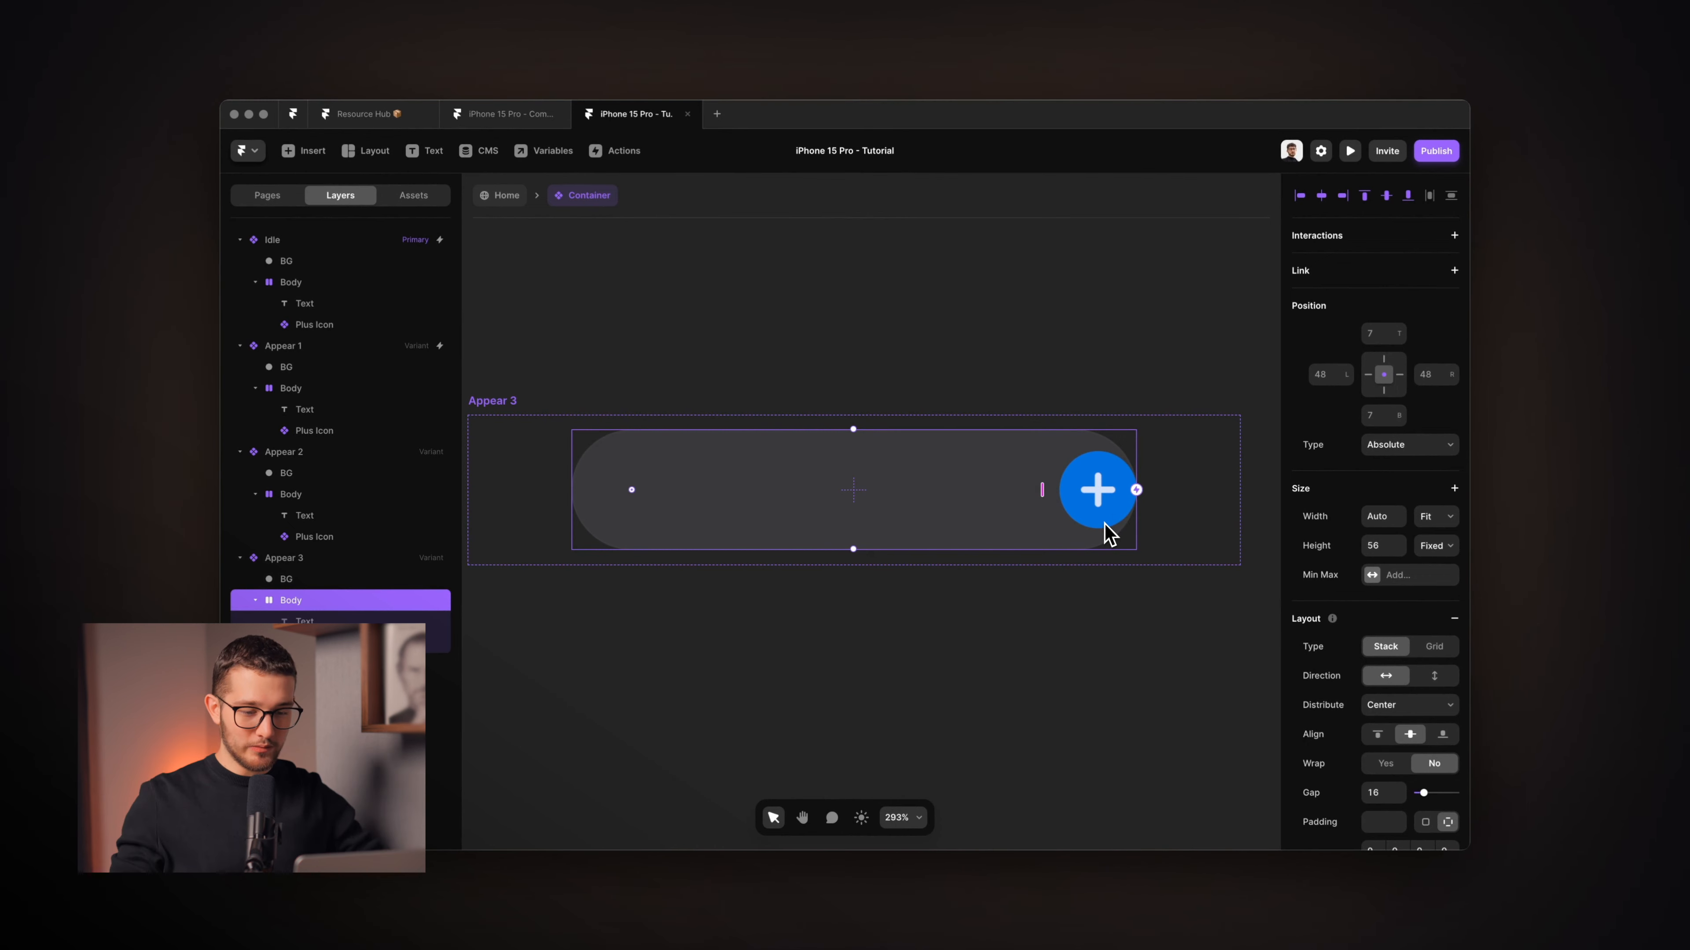
scroll(1346, 679, "down", 4)
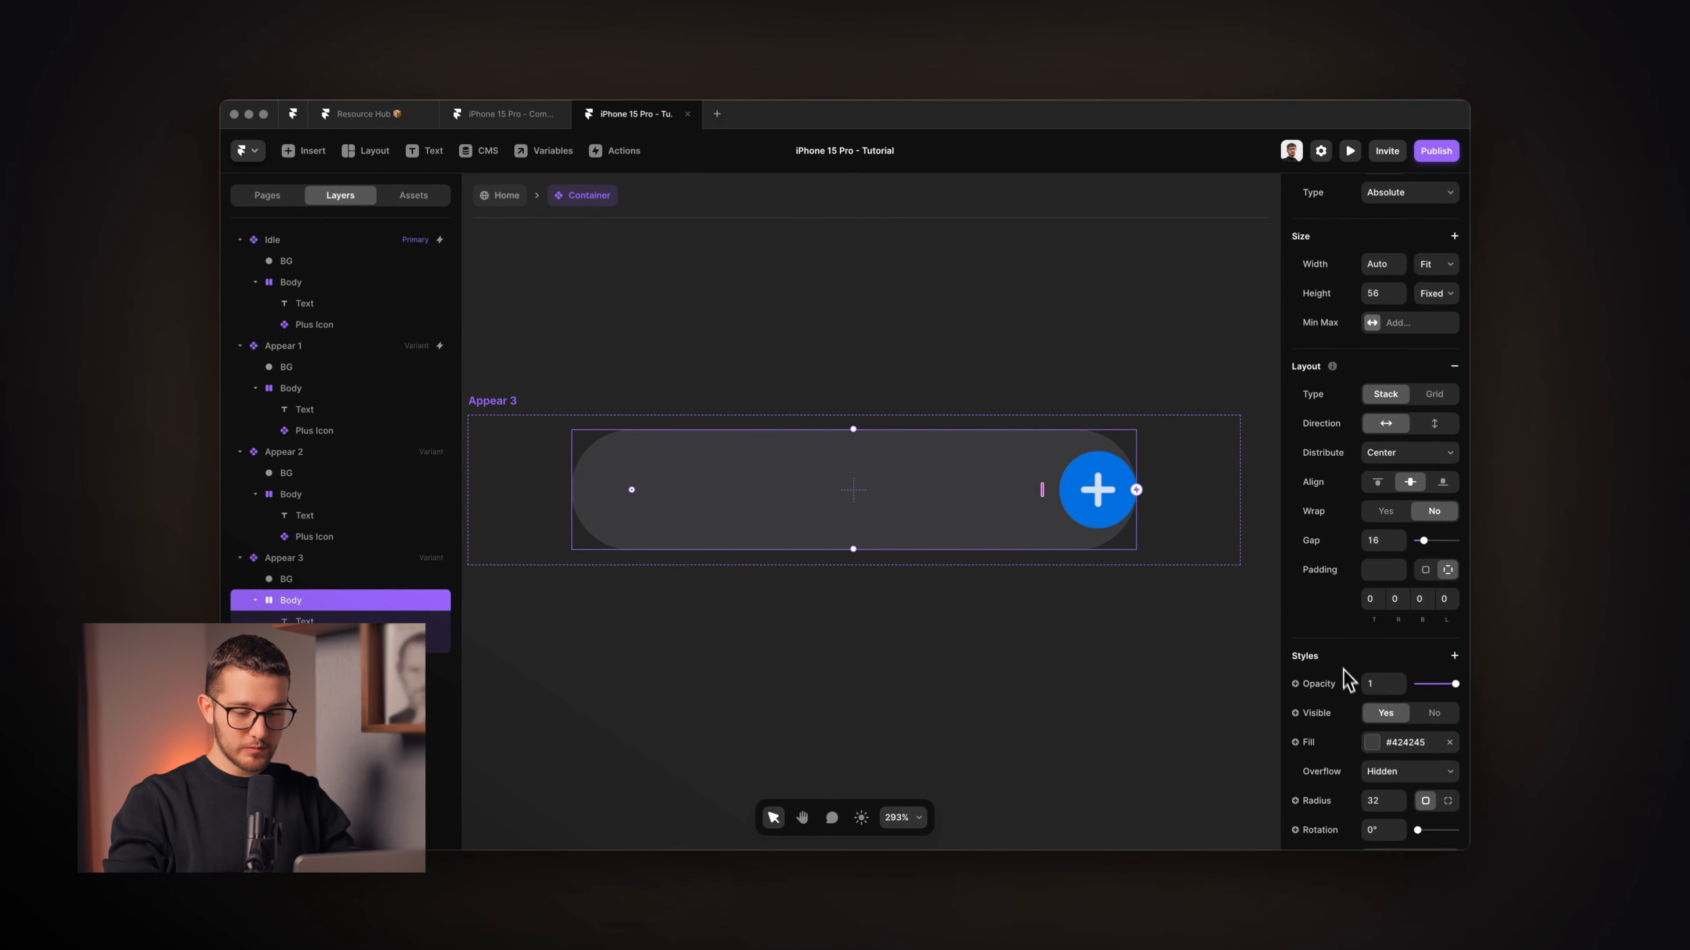
left_click(1397, 567)
type("10")
left_click(1448, 566)
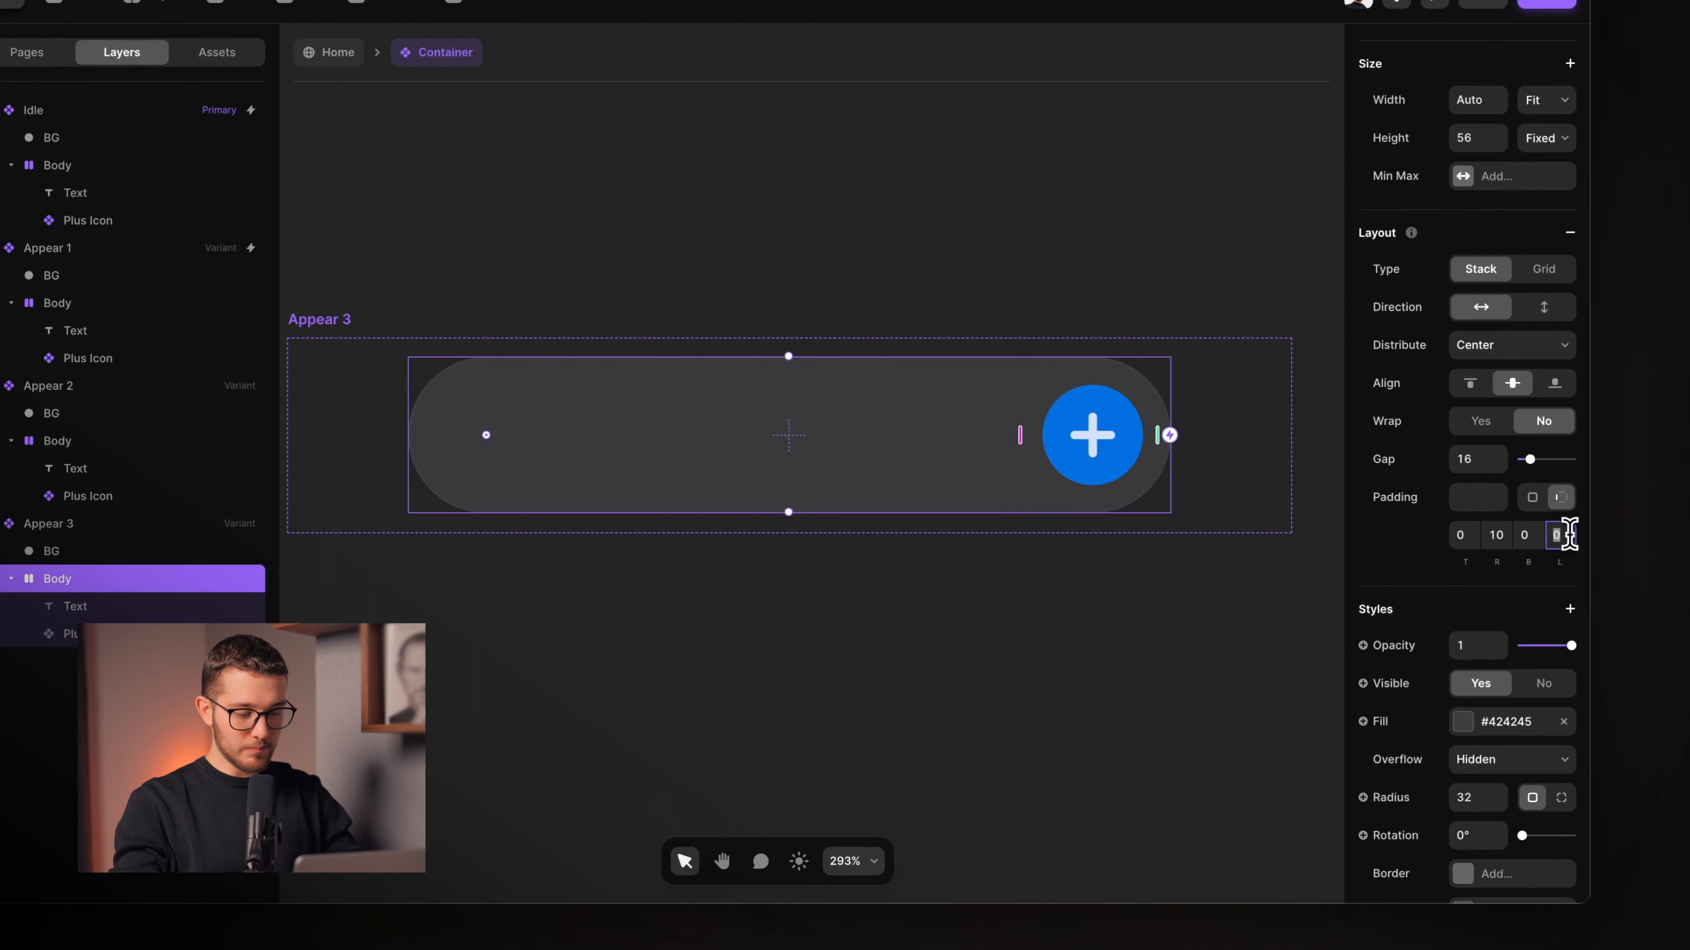
type("24")
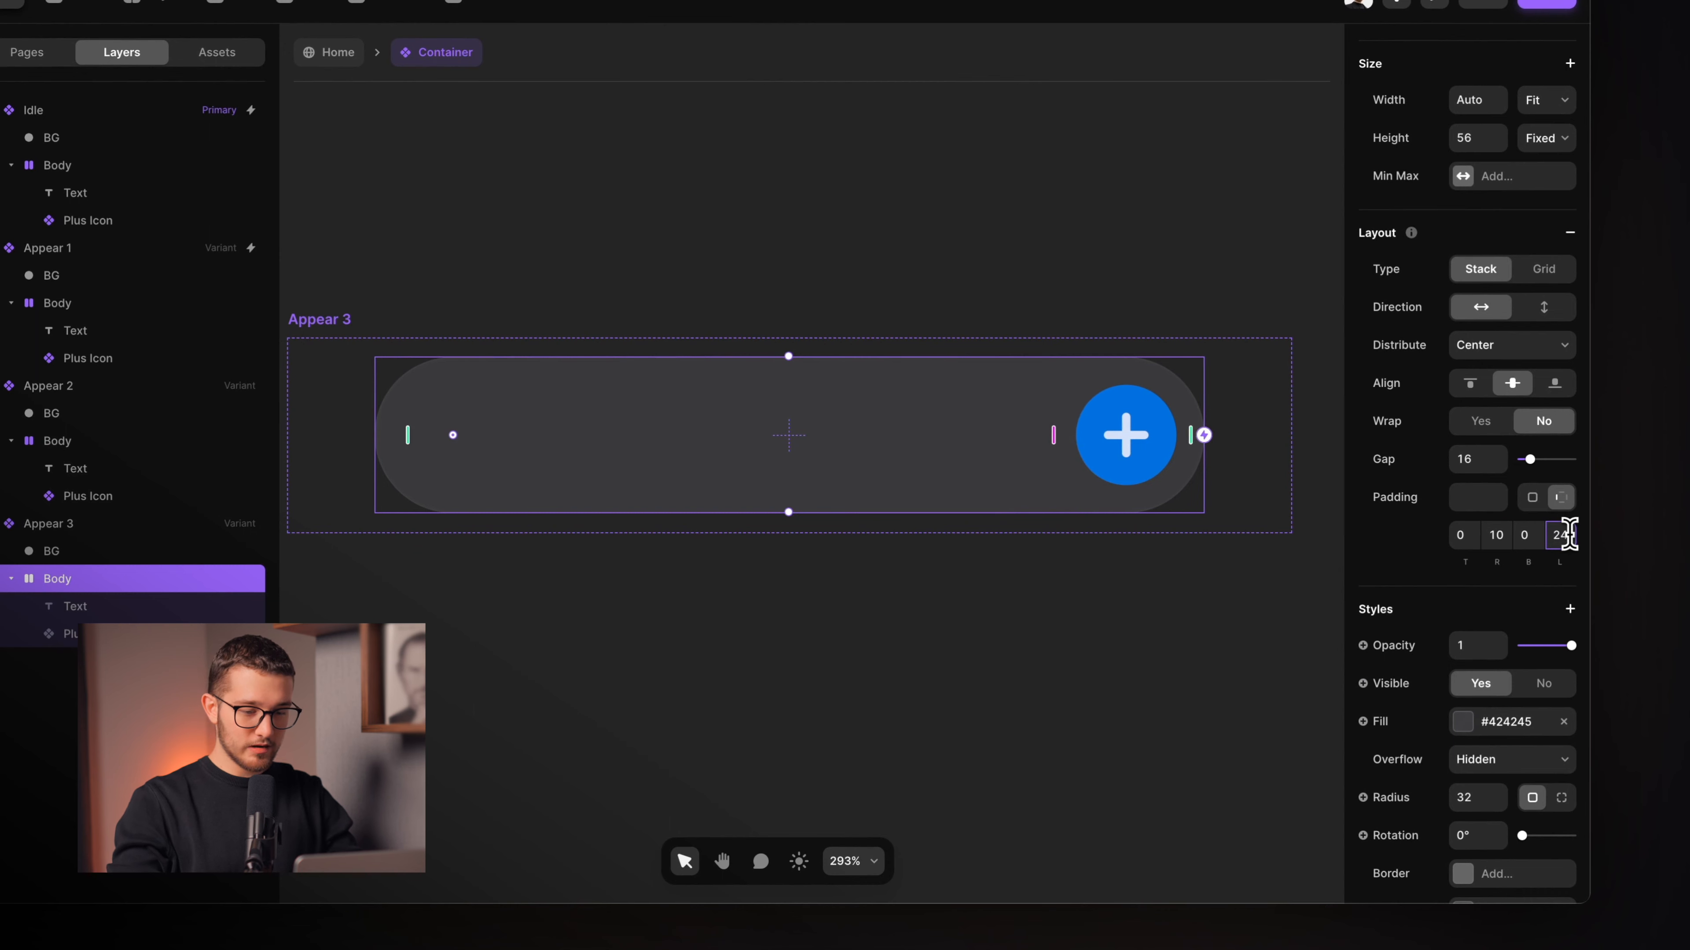
left_click(951, 608)
left_click(763, 595)
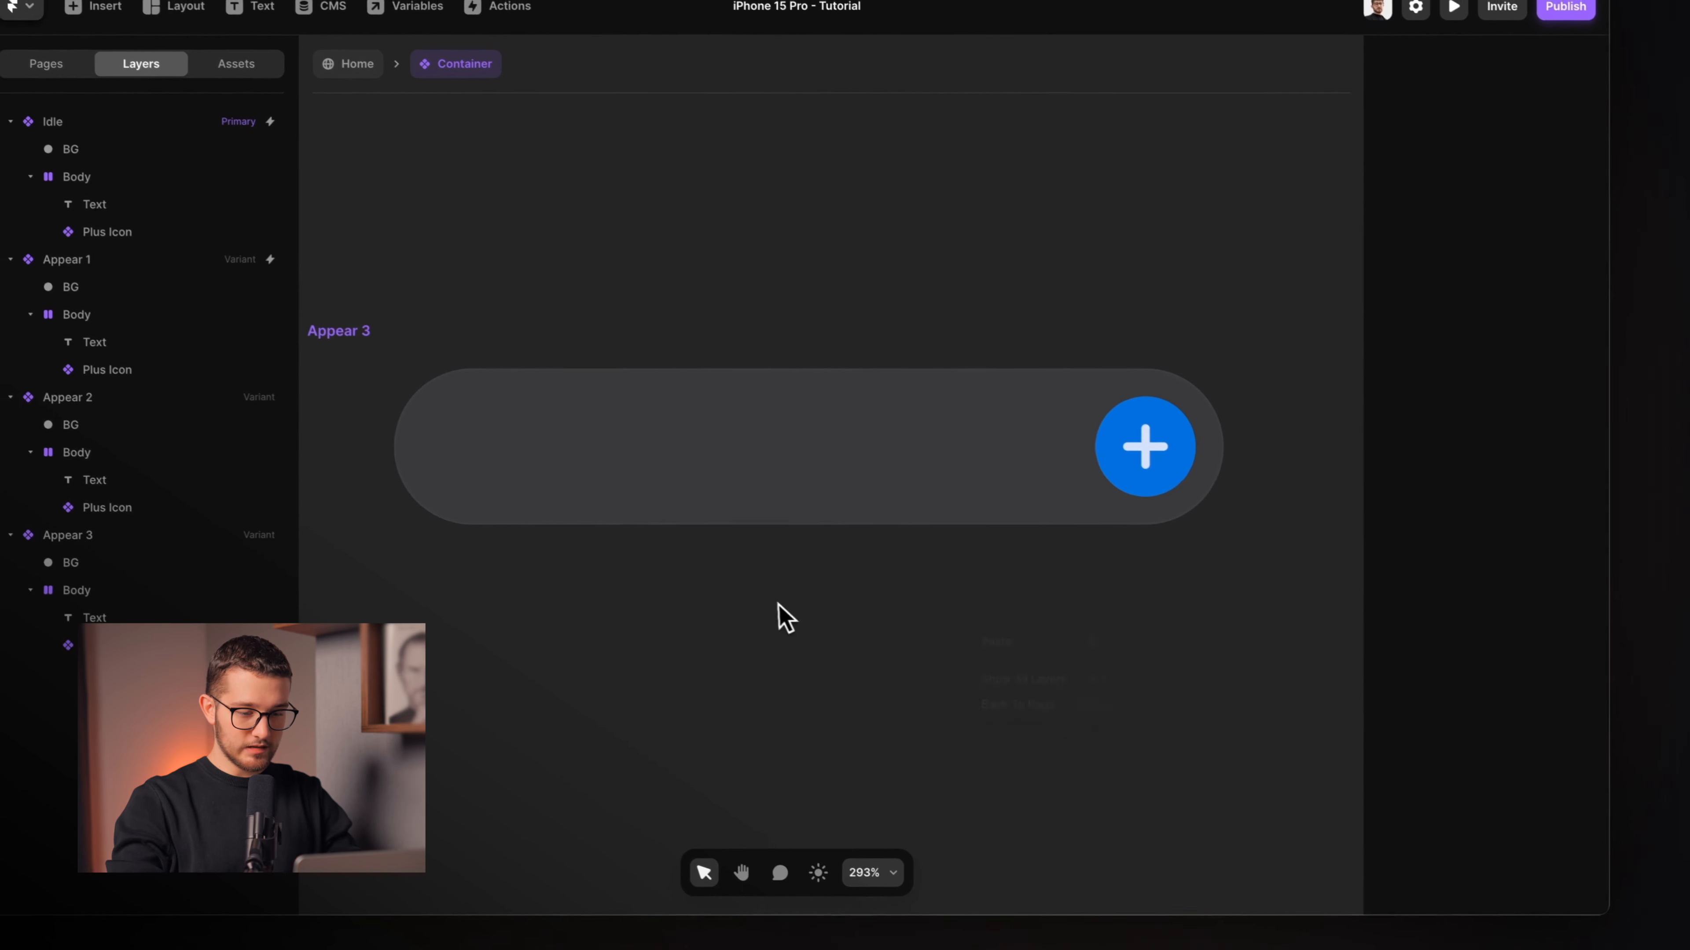
scroll(758, 594, "down", 10)
left_click(725, 446)
left_click(729, 424)
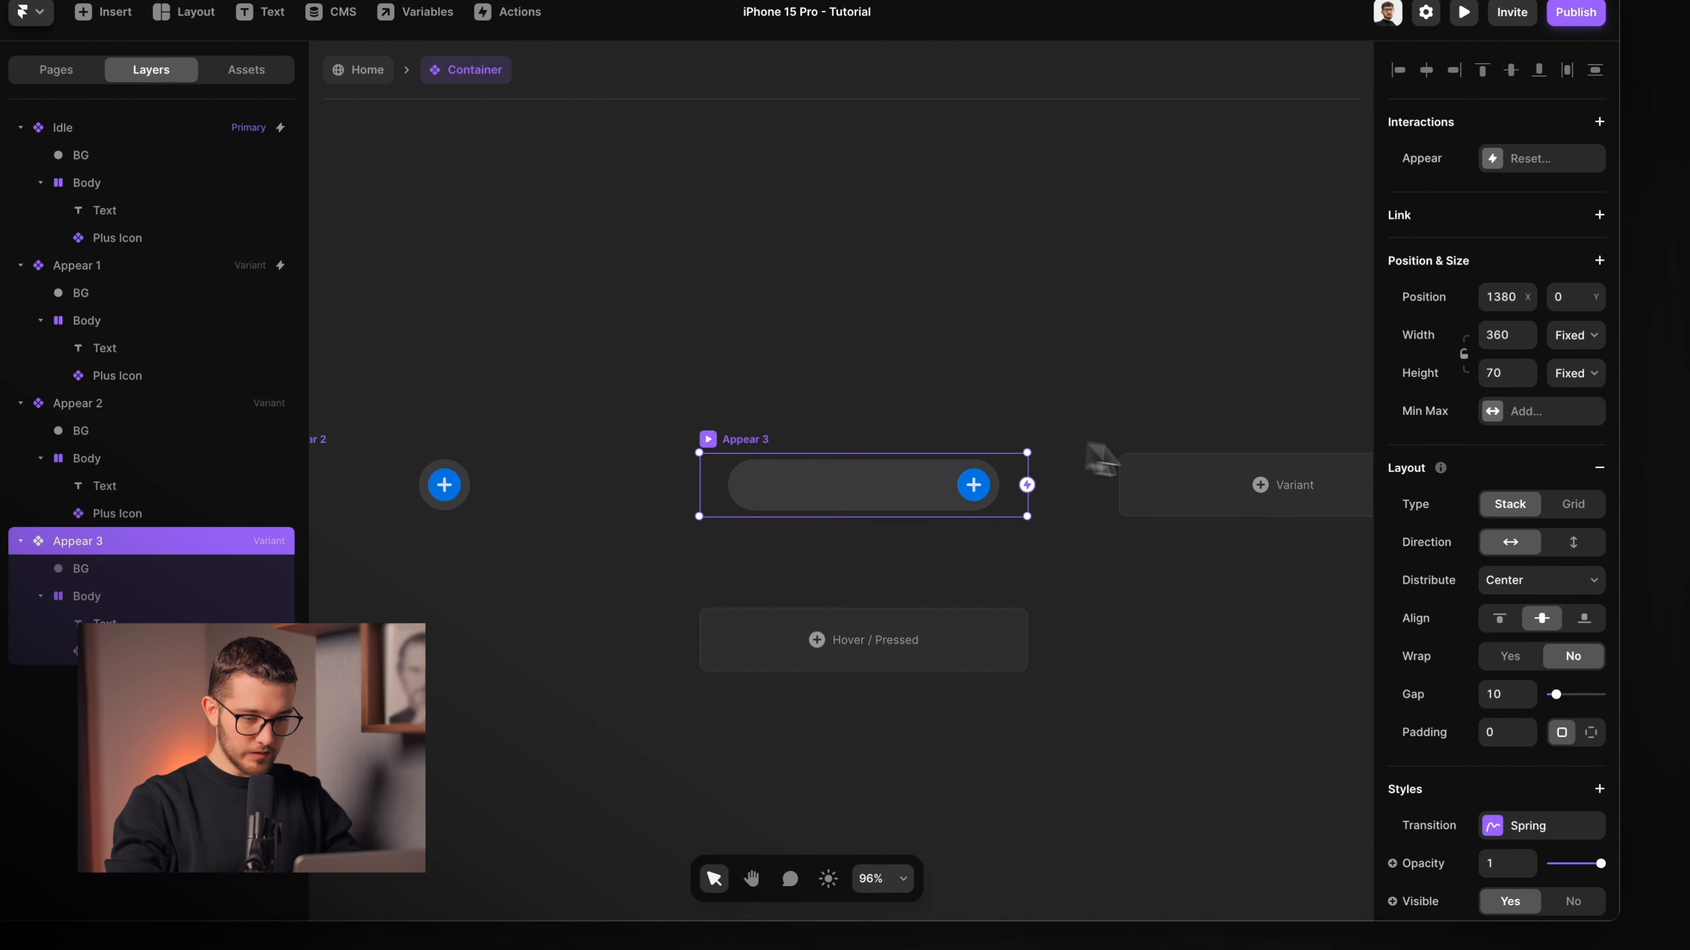
Create variant 'Appear 4' and raise its Text opacity to reveal 'More on why Framer is top'.
left_click(1142, 474)
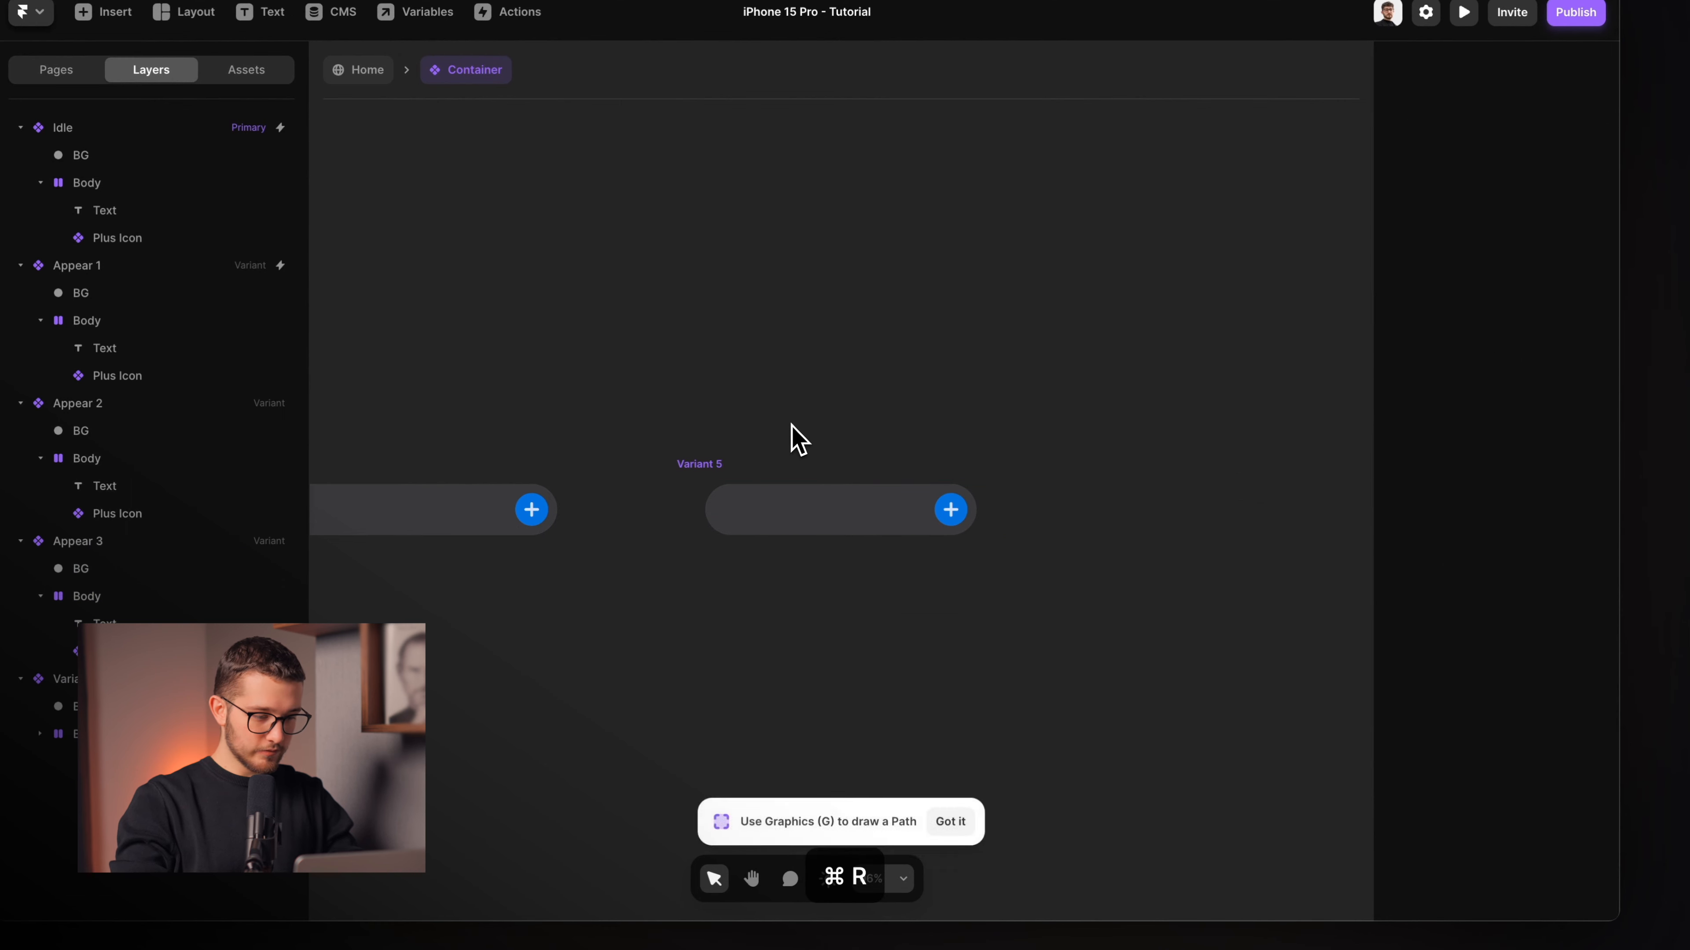
left_click(738, 461)
key("super+r")
type("Appear 4")
key("Return")
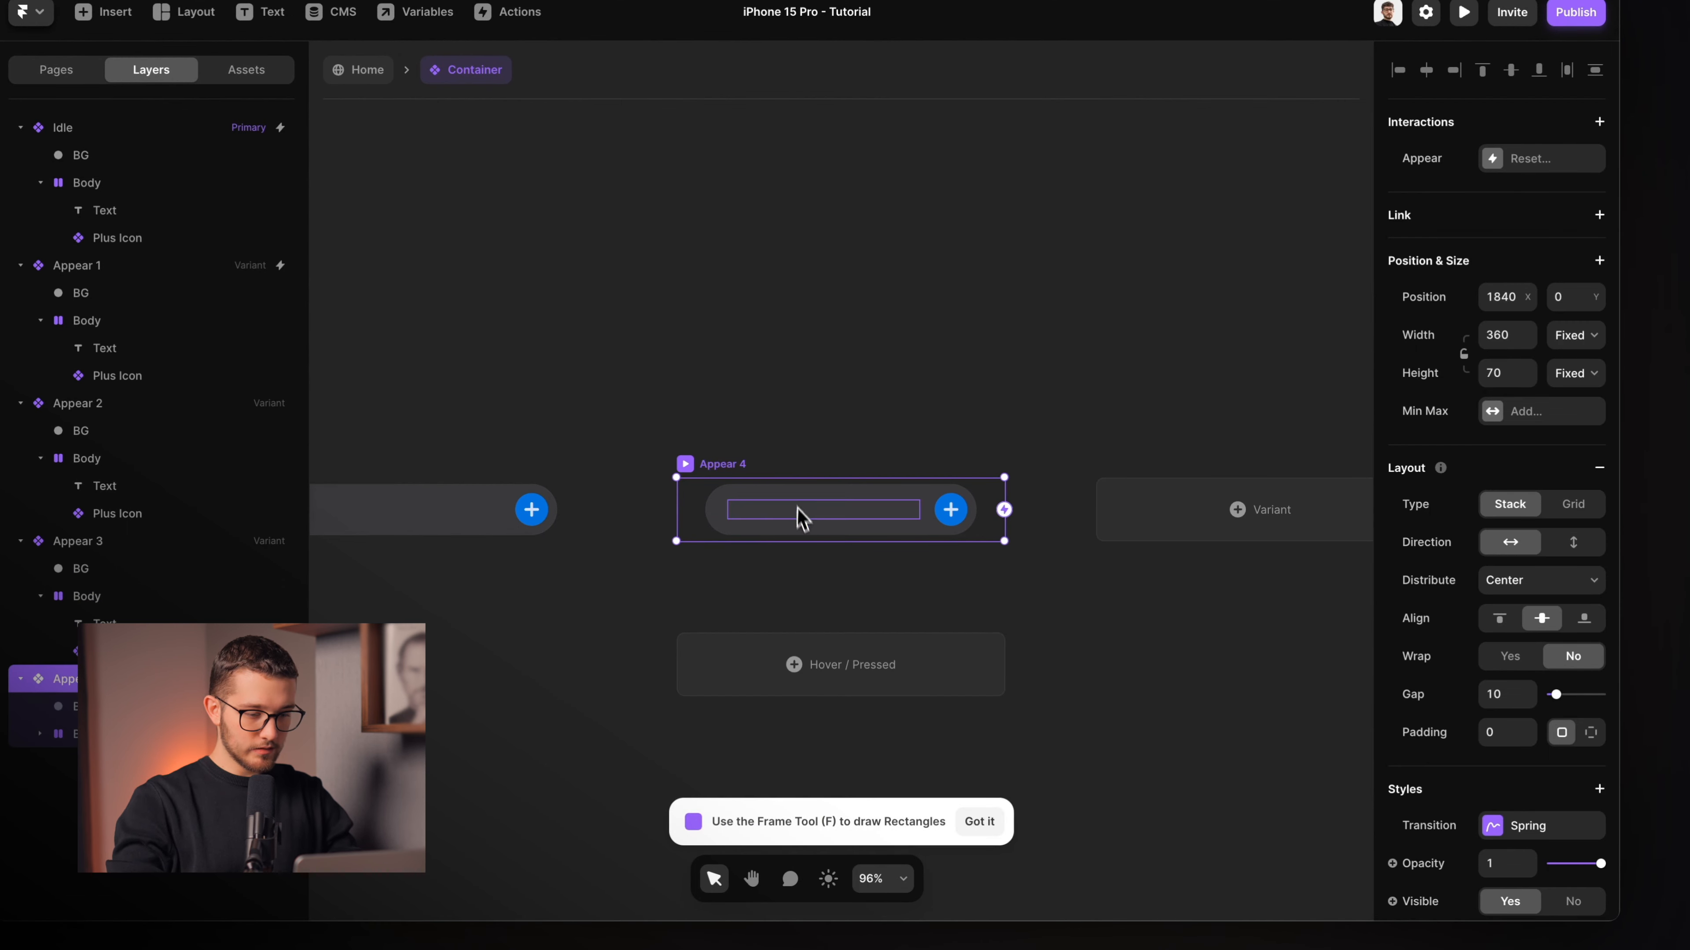
left_click(798, 514, "super")
left_click_drag(1551, 503, 1566, 504)
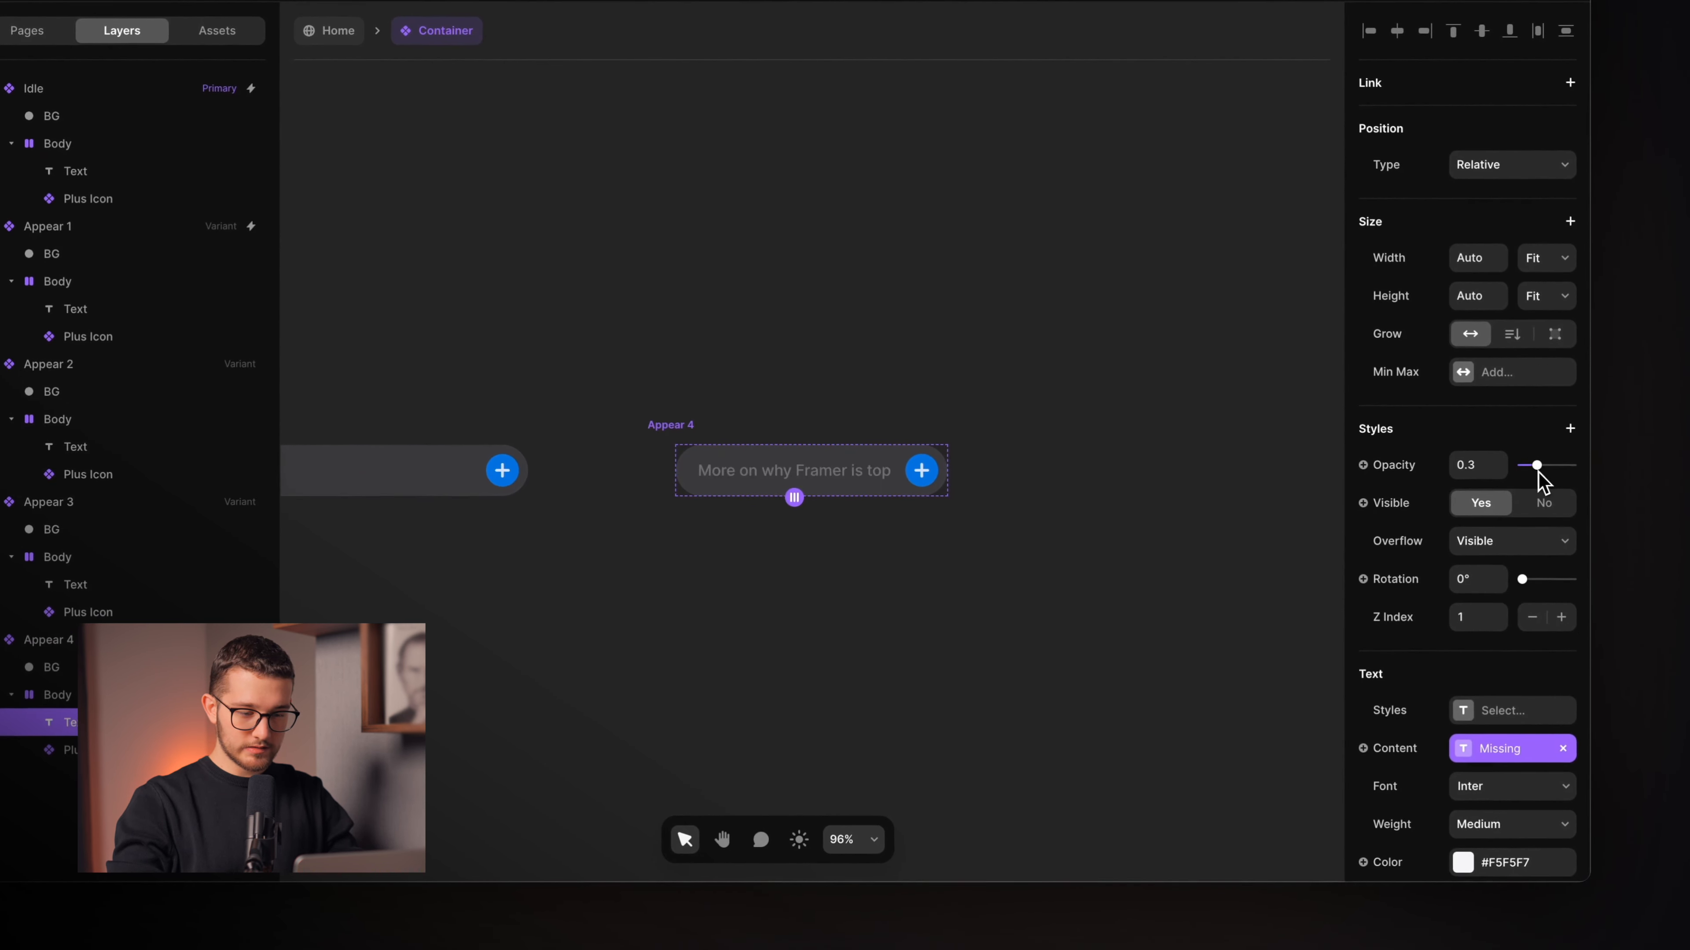
left_click(821, 383)
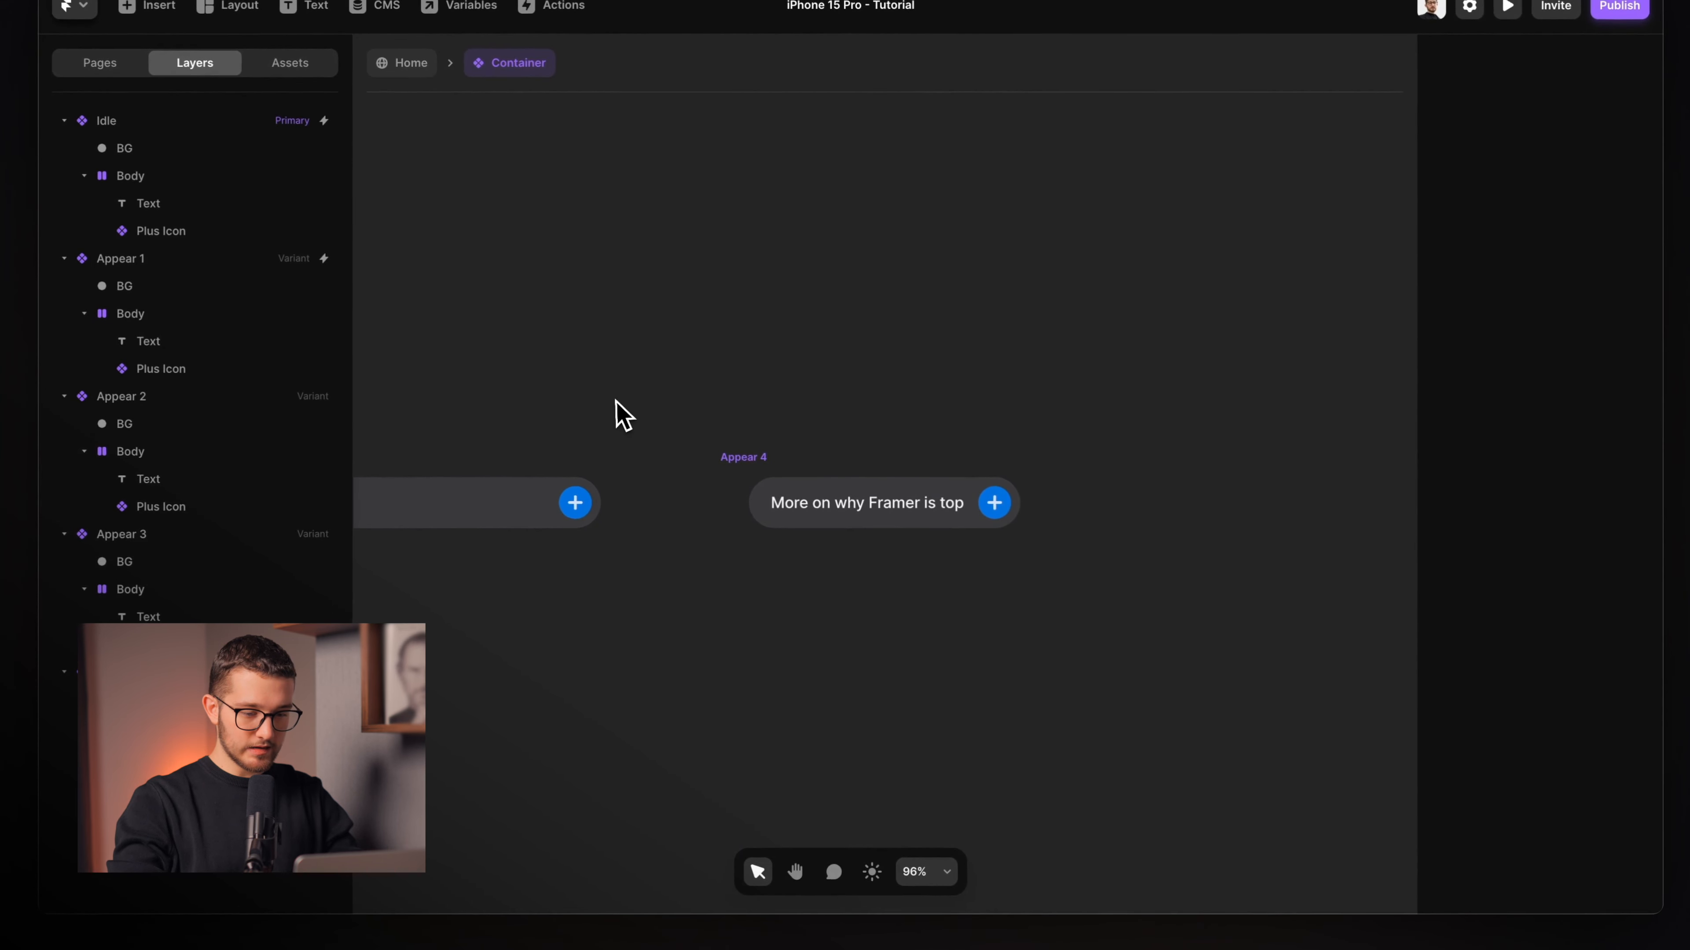
scroll(542, 368, "left", 4)
scroll(615, 400, "down", 3)
left_click(825, 441)
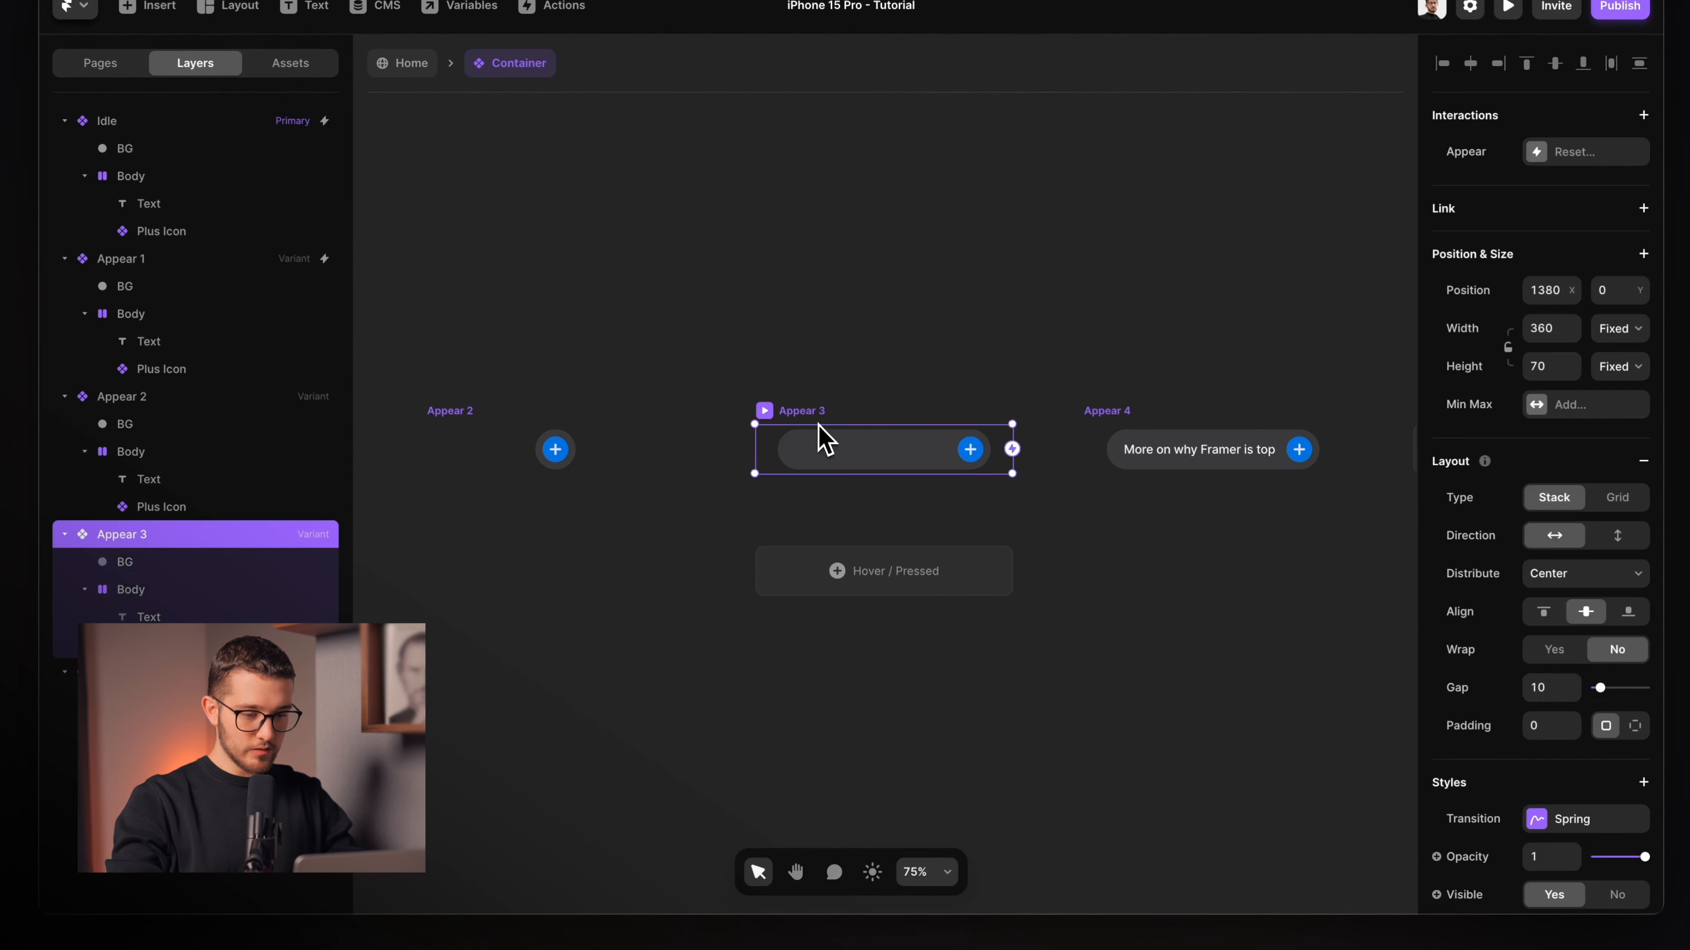
Link Appear 2 to Appear 3 on Appear with a 0.25 delay.
scroll(798, 426, "down", 3)
scroll(728, 418, "left", 2)
left_click(857, 406)
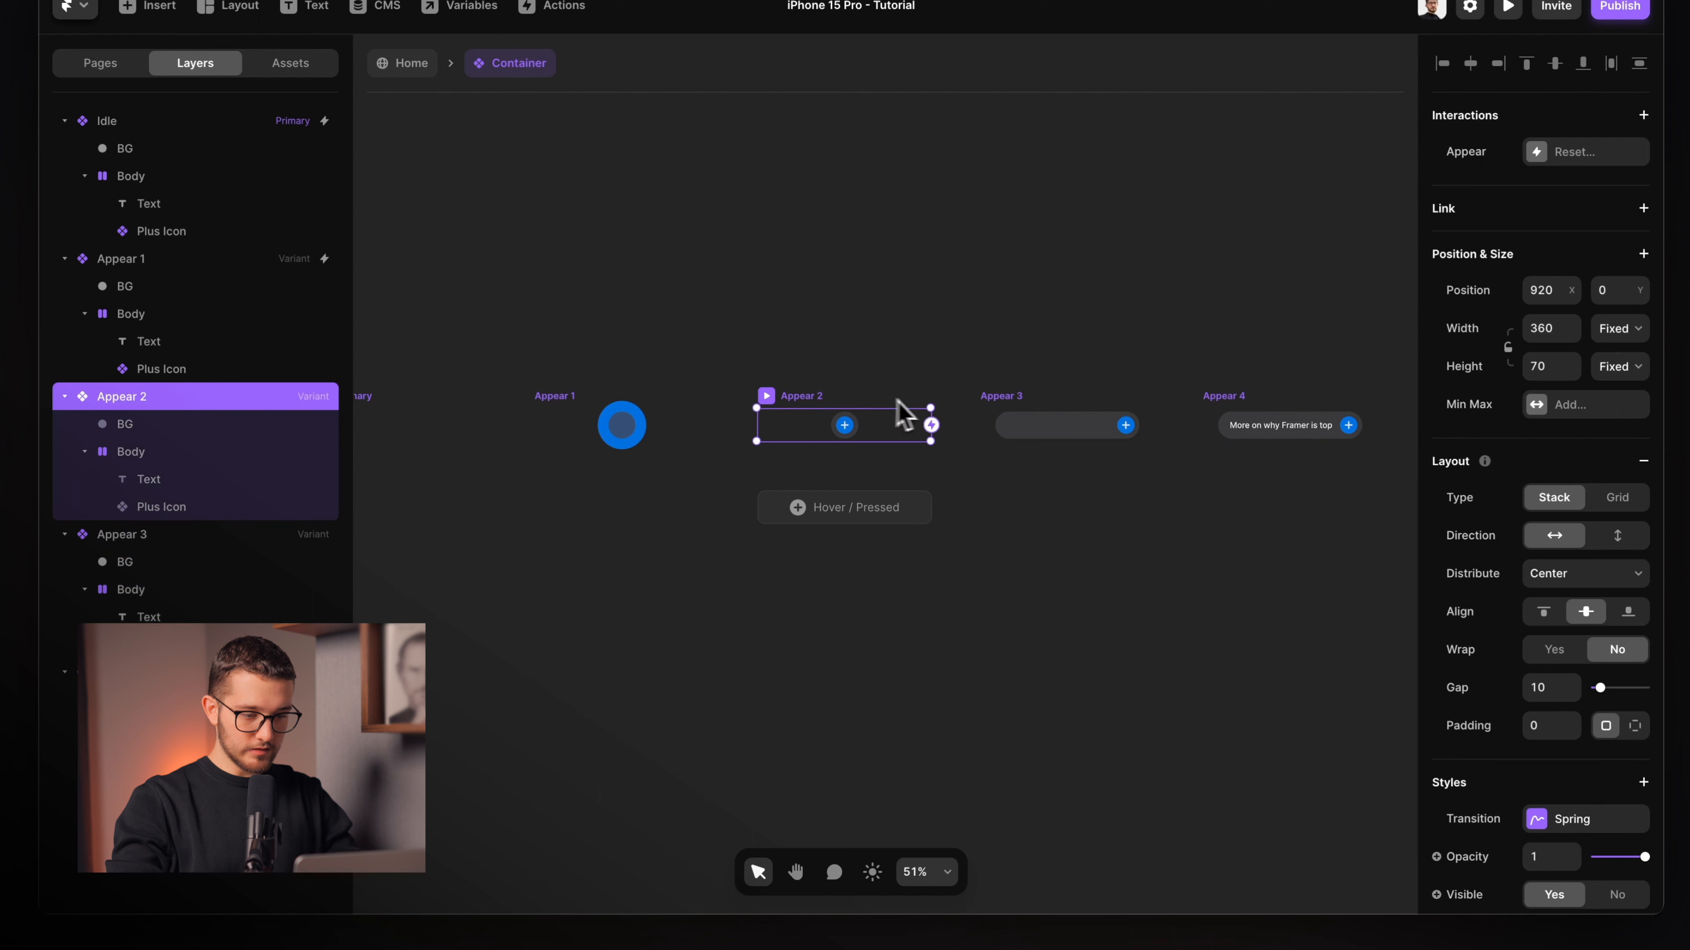
left_click(621, 425)
left_click(760, 397)
left_click_drag(935, 440, 1031, 445)
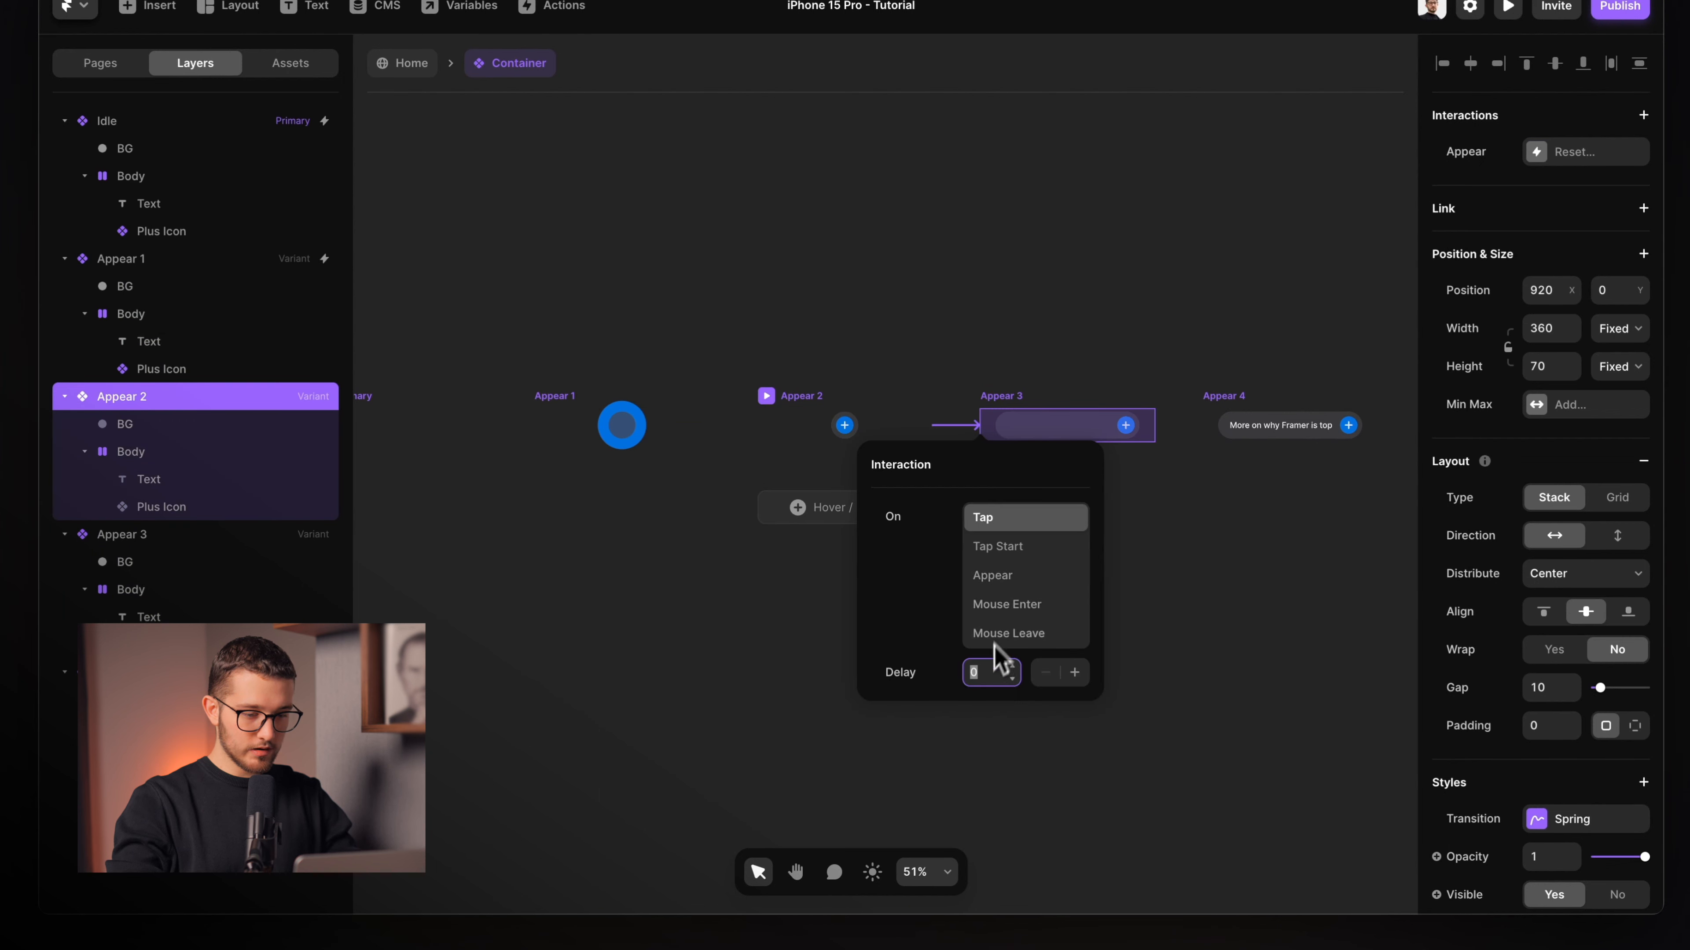
left_click(1021, 578)
left_click(984, 673)
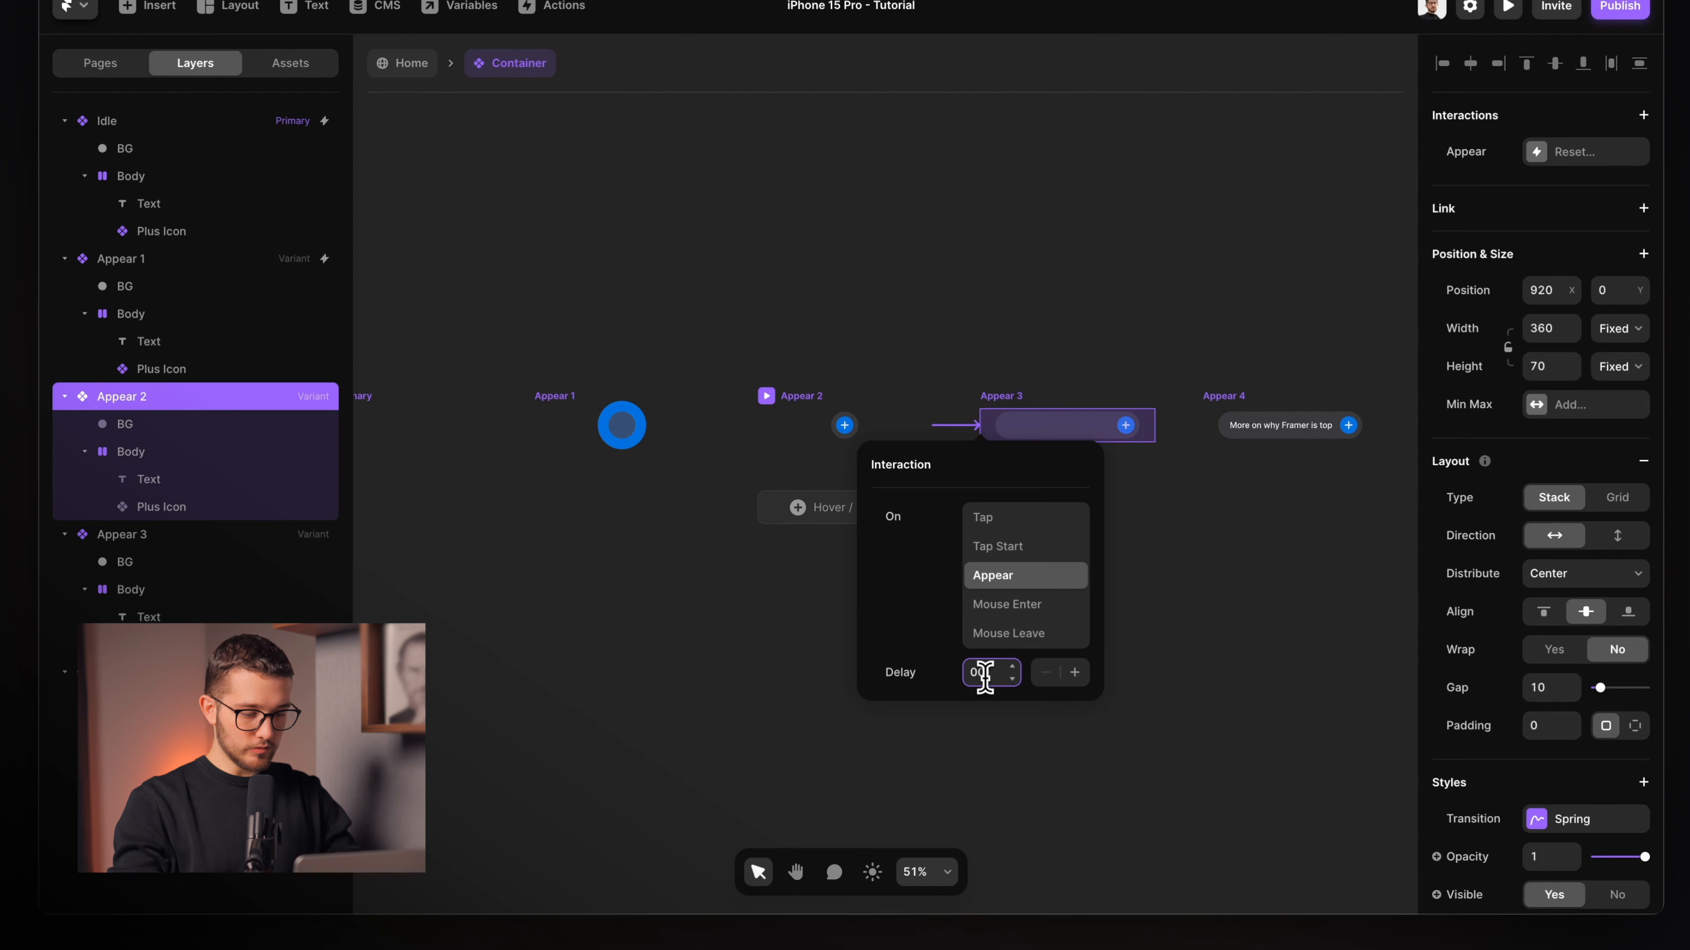
type("0.25")
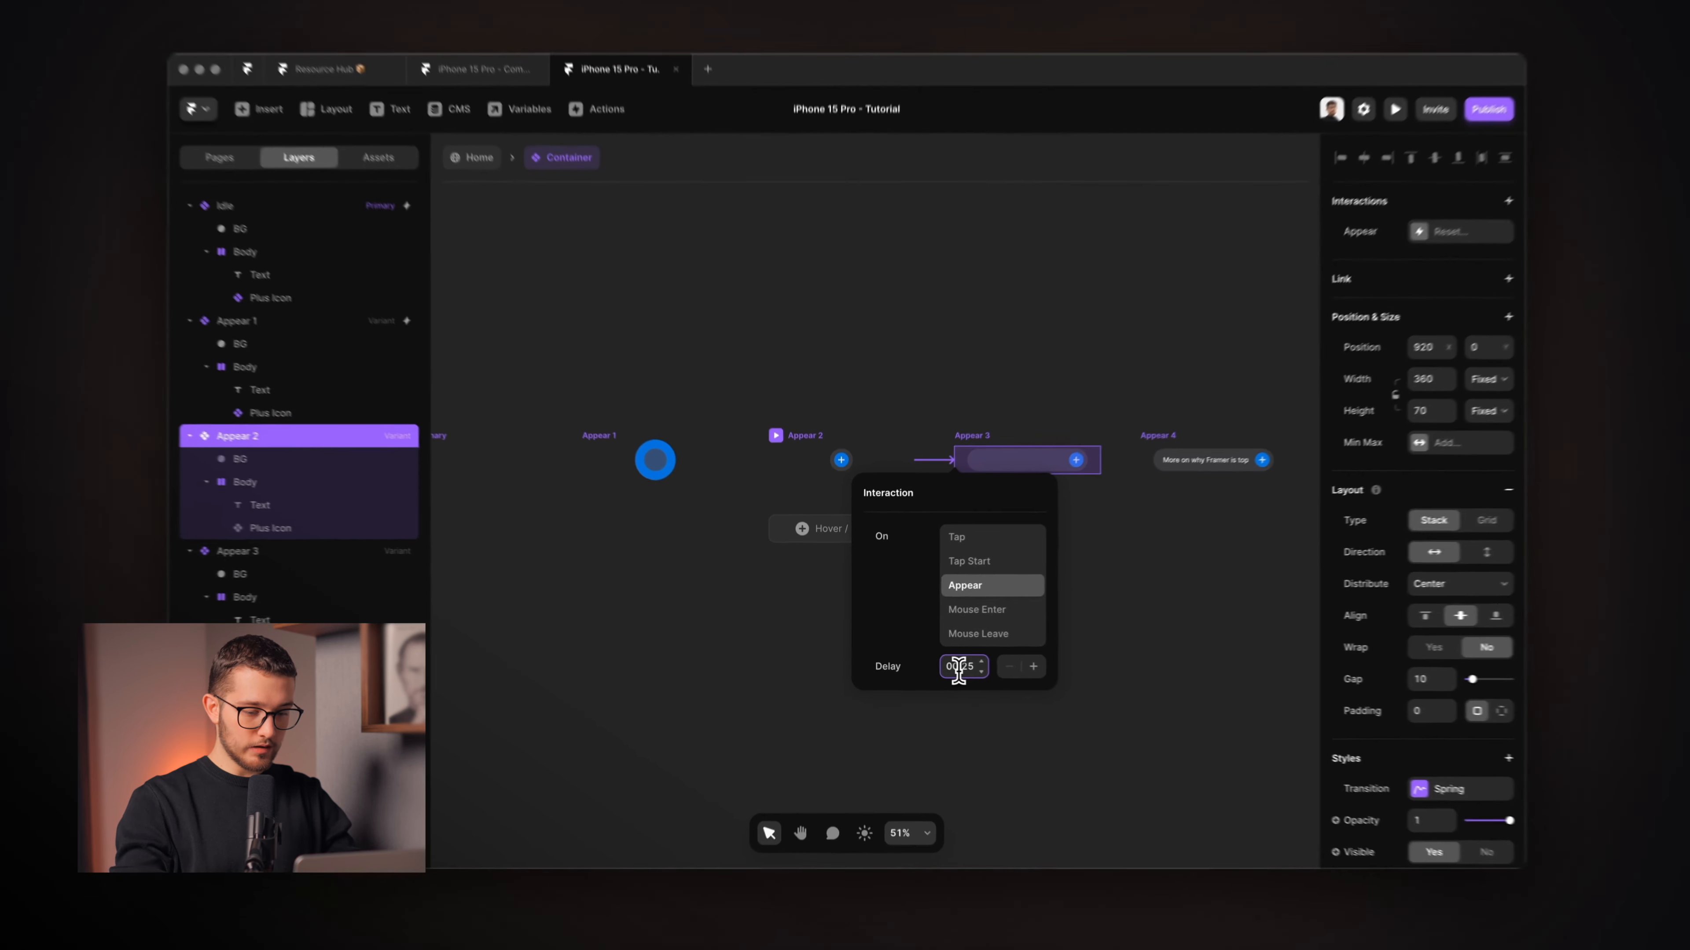
key("super+a")
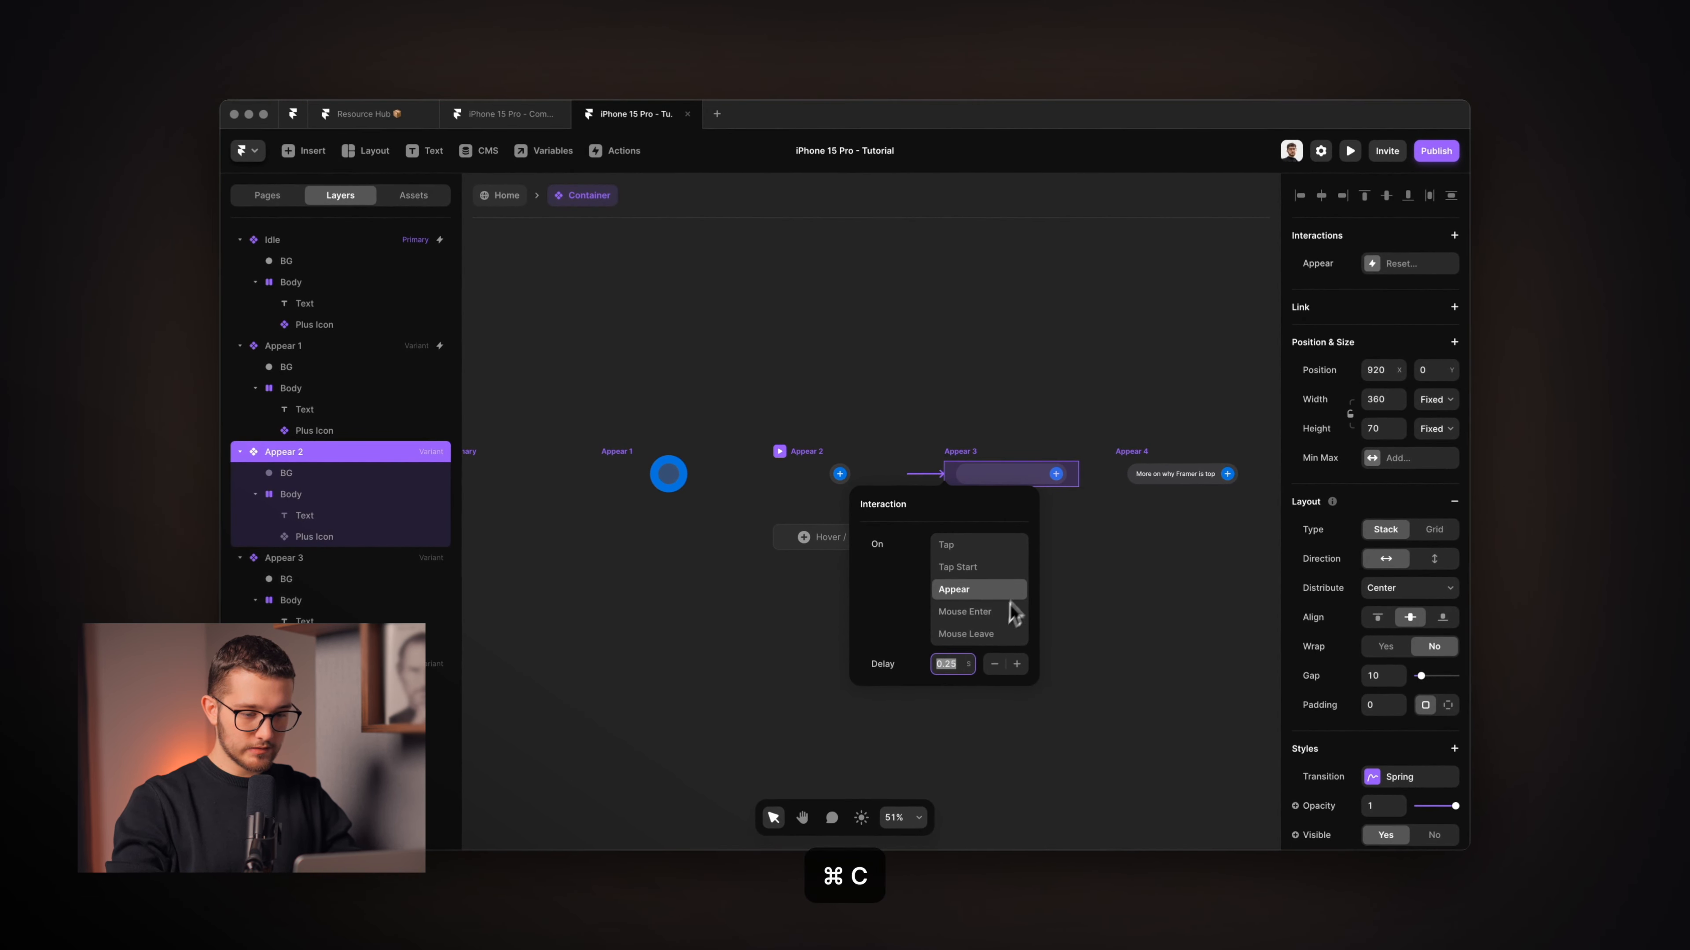
left_click(968, 455)
Link Appear 3 to Appear 4 with the same delayed Appear interaction.
left_click(967, 453)
left_click_drag(1079, 474, 1189, 447)
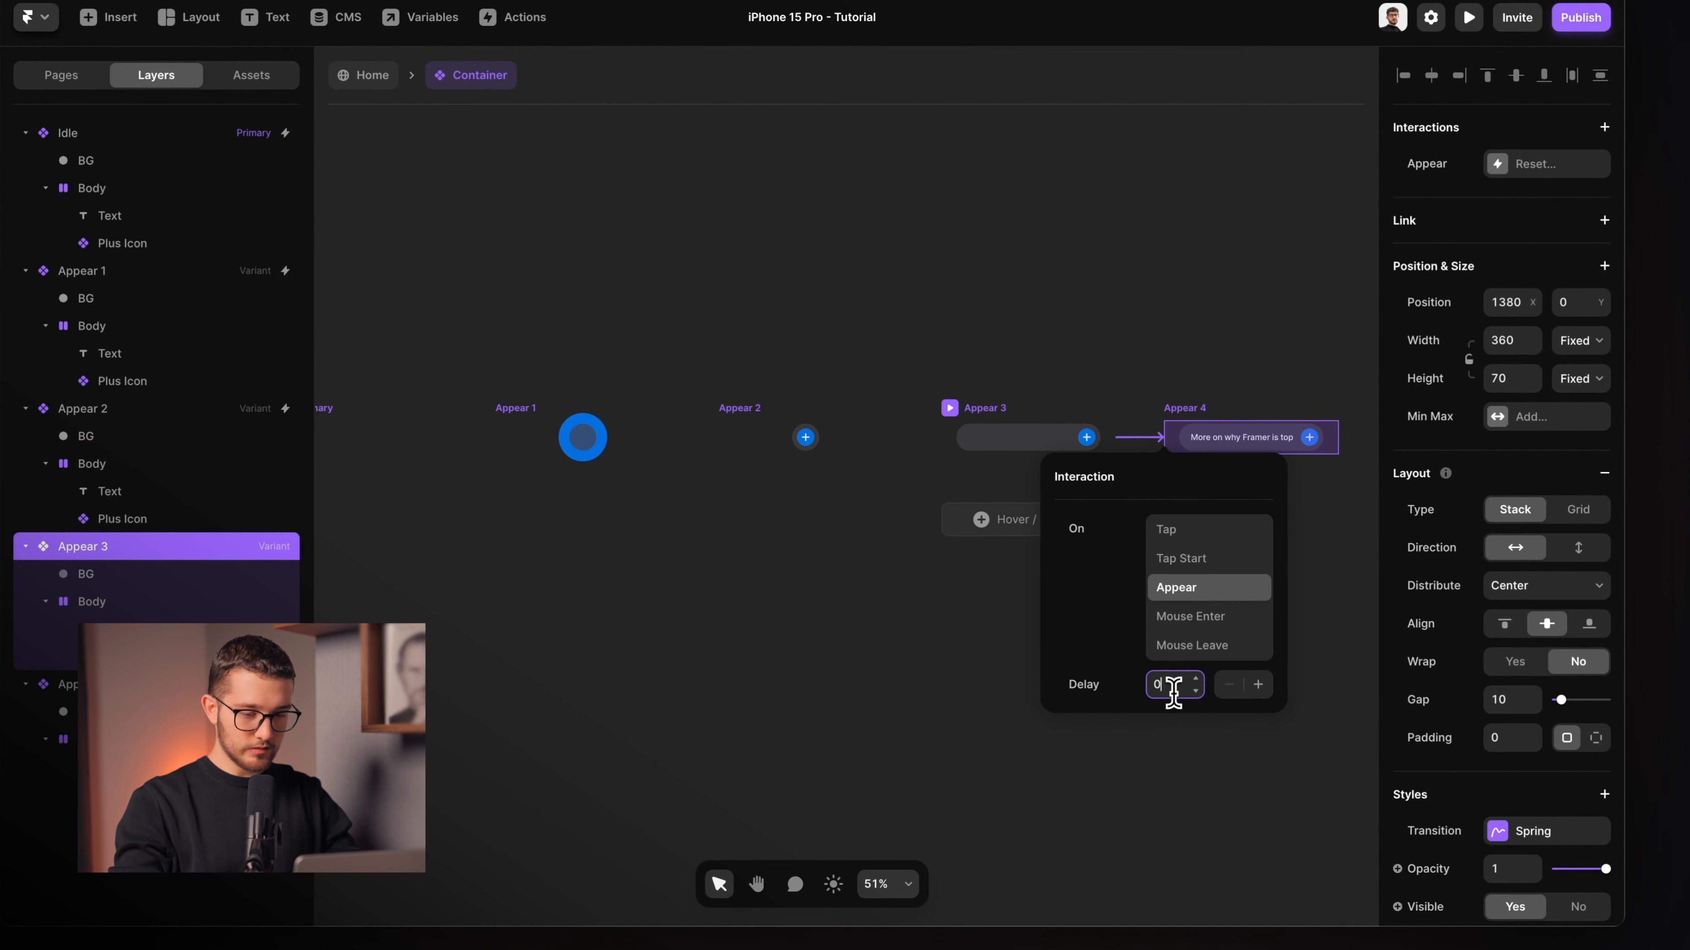
left_click(1058, 345)
scroll(1058, 346, "left", 8)
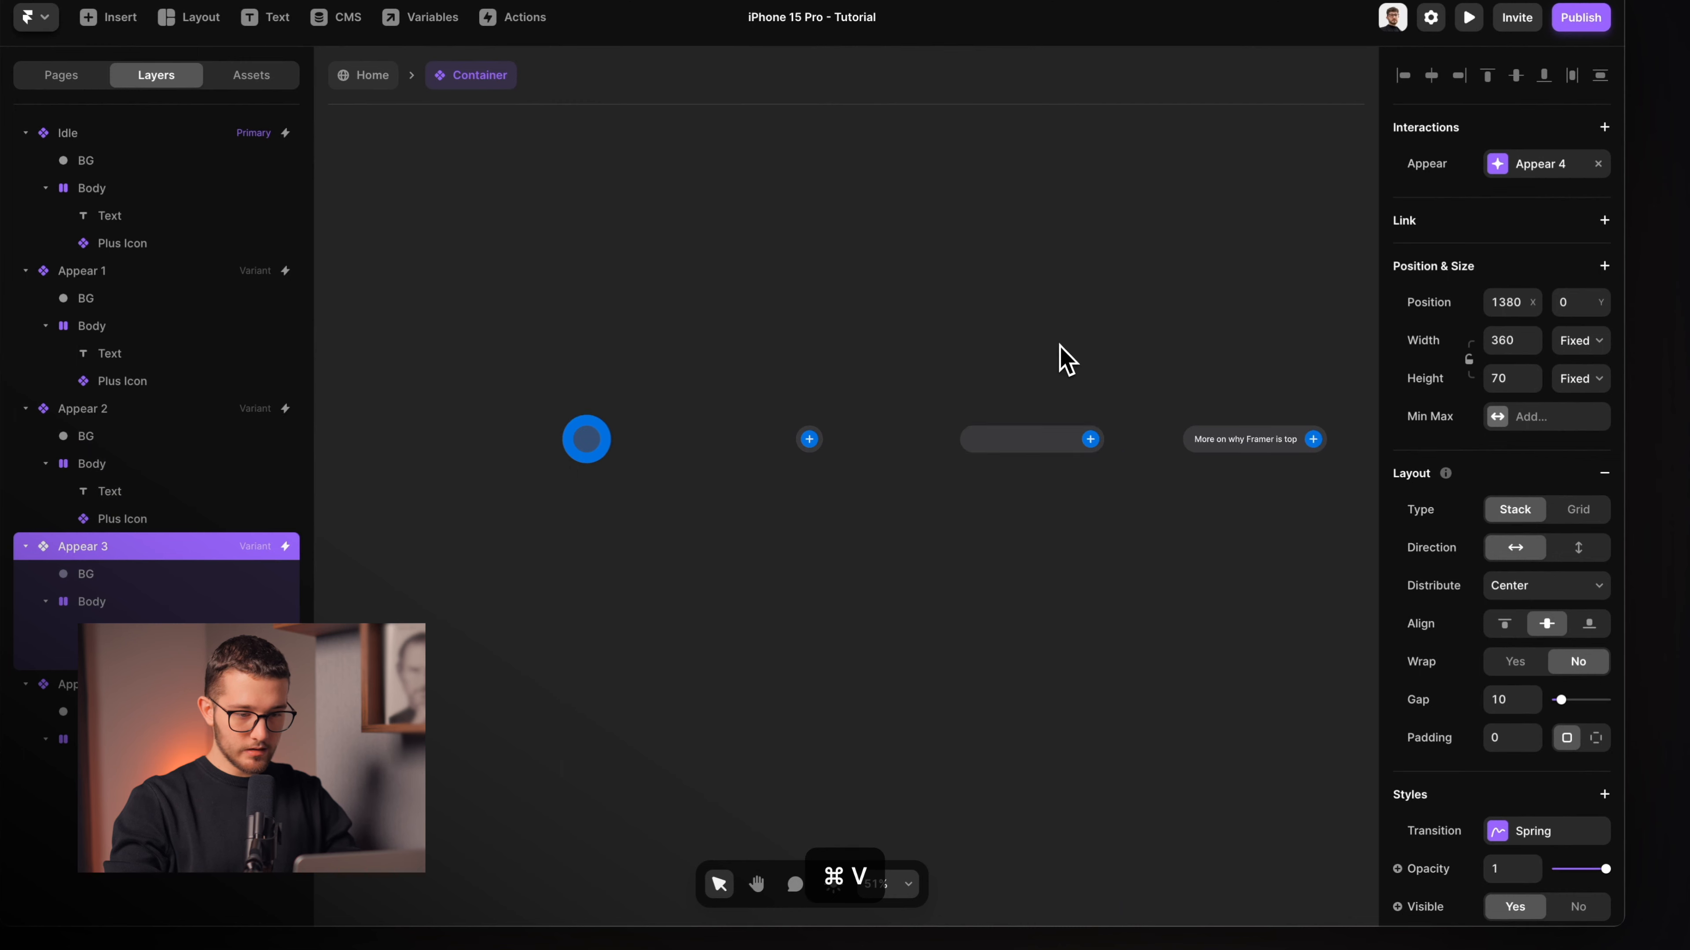
left_click(903, 439)
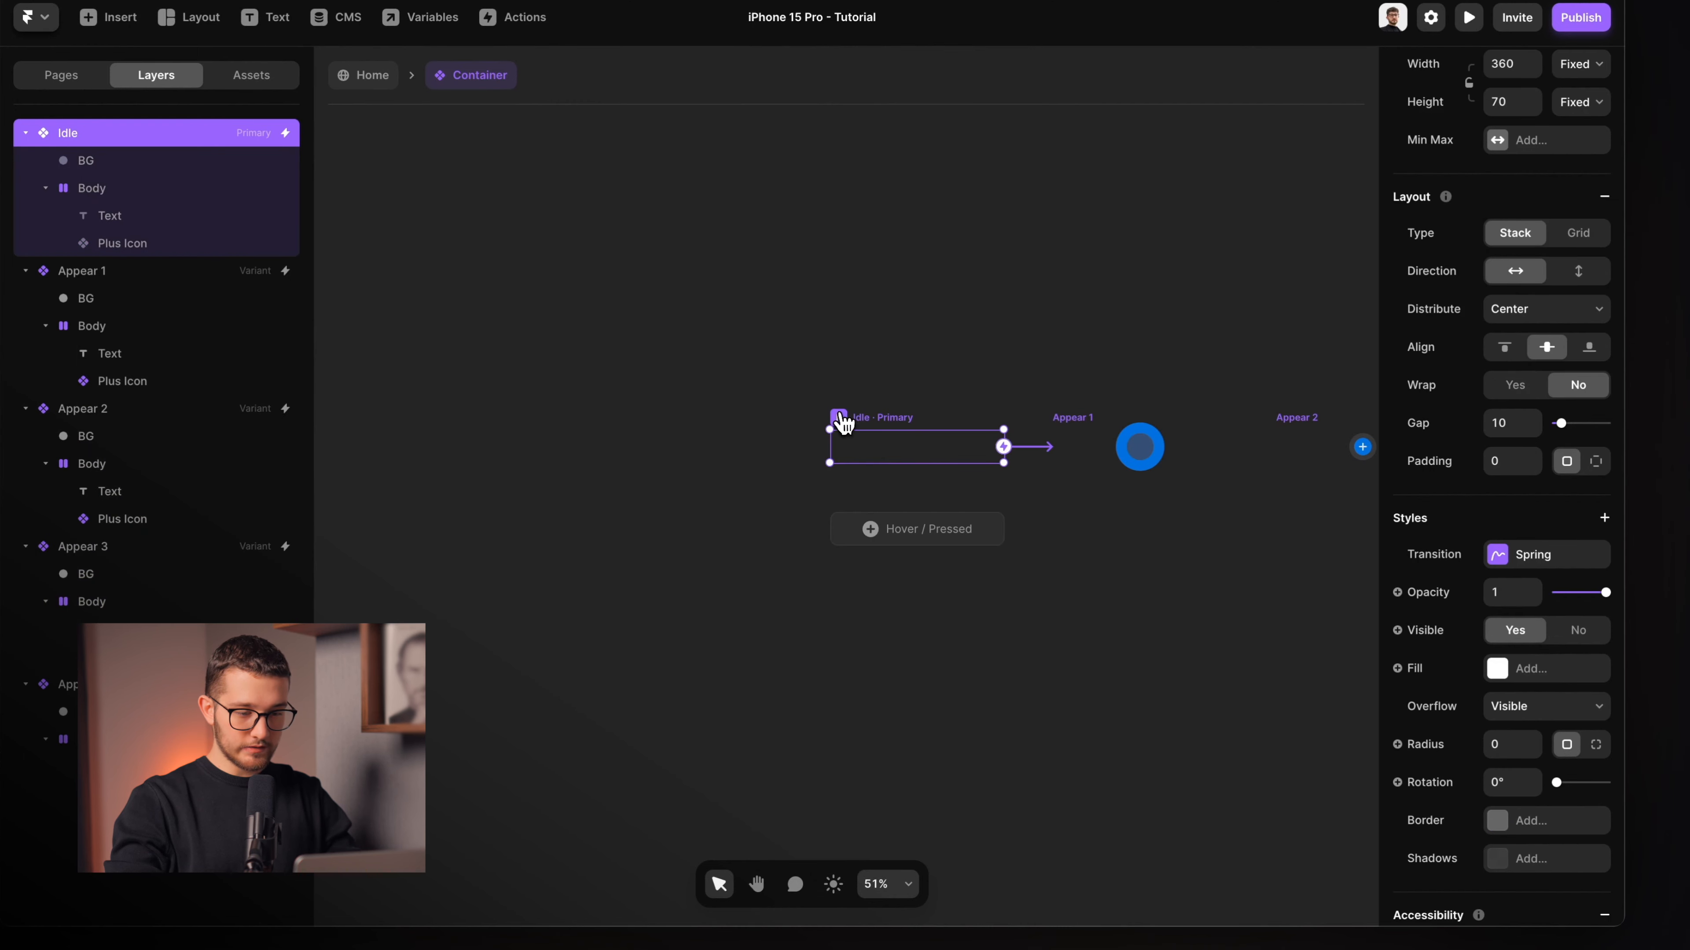
Preview the component, replay the dot-to-pill animation six times with ⌘R, then close the preview.
key("super+p")
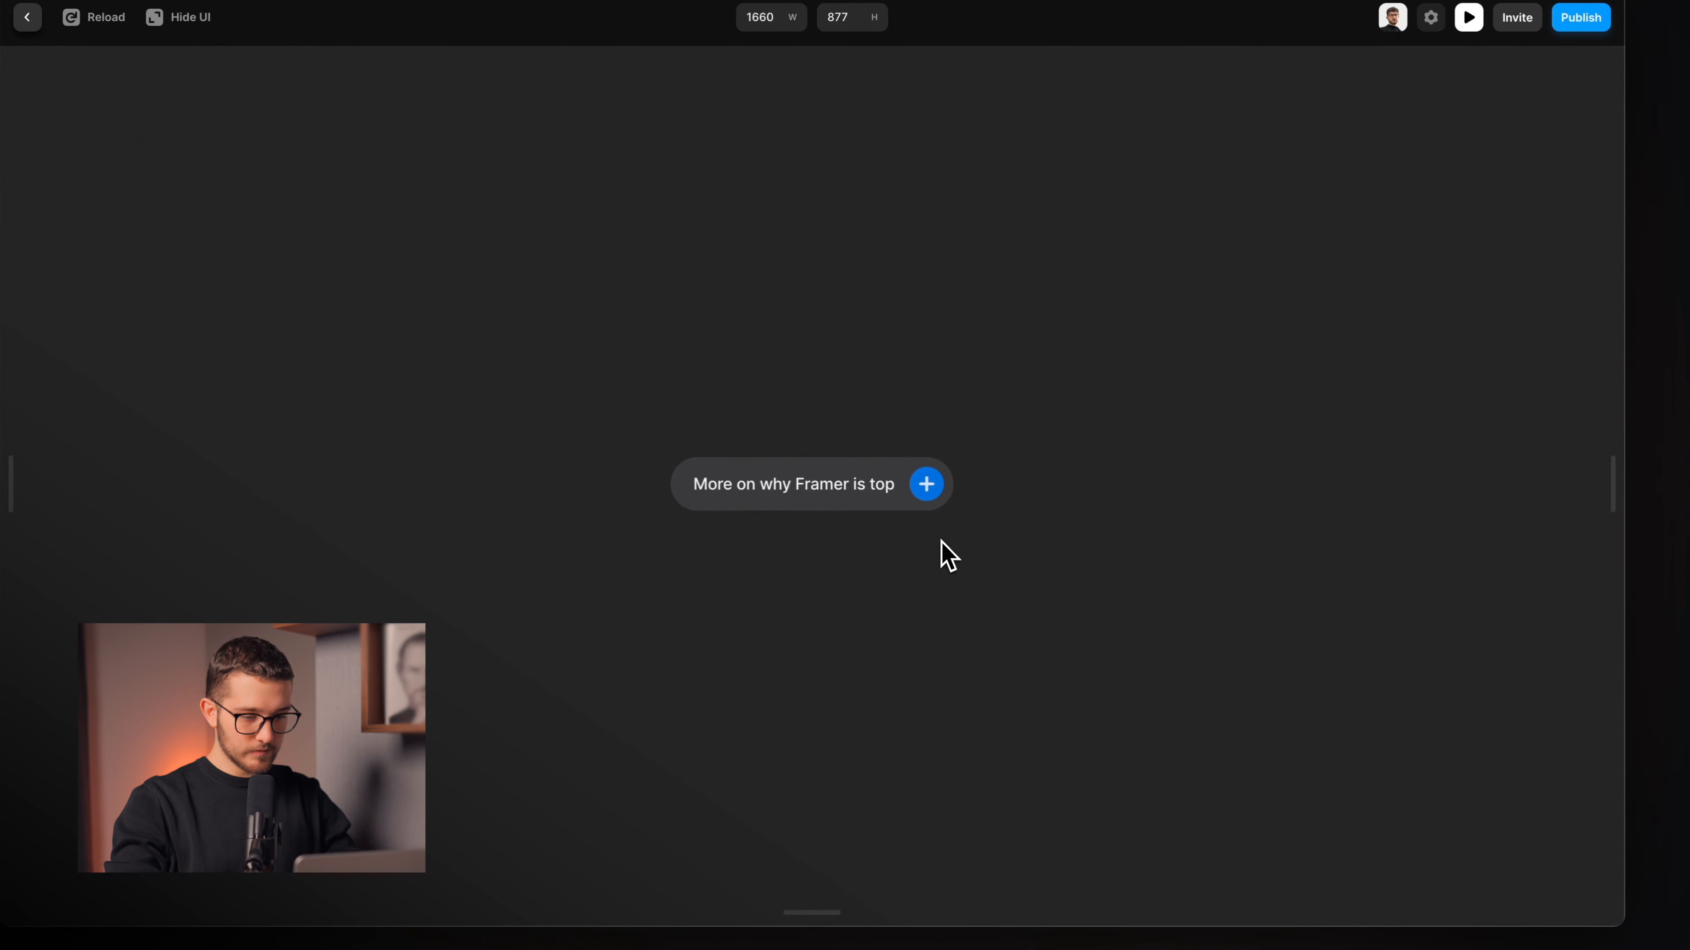
key("super+r")
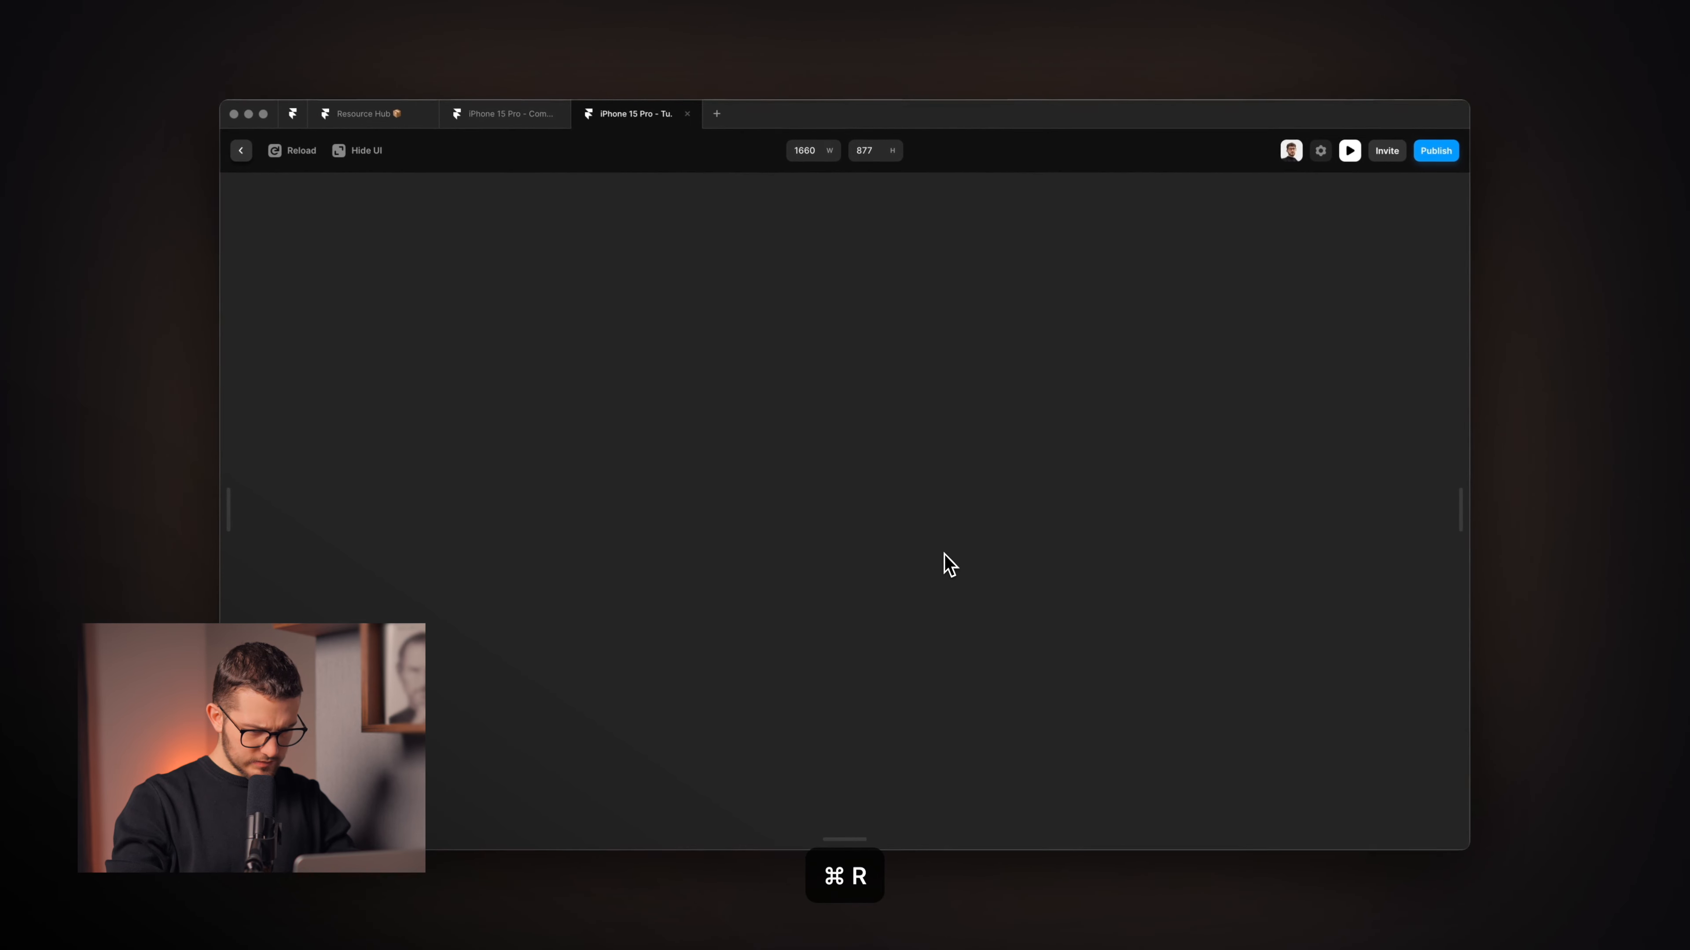
key("super+r")
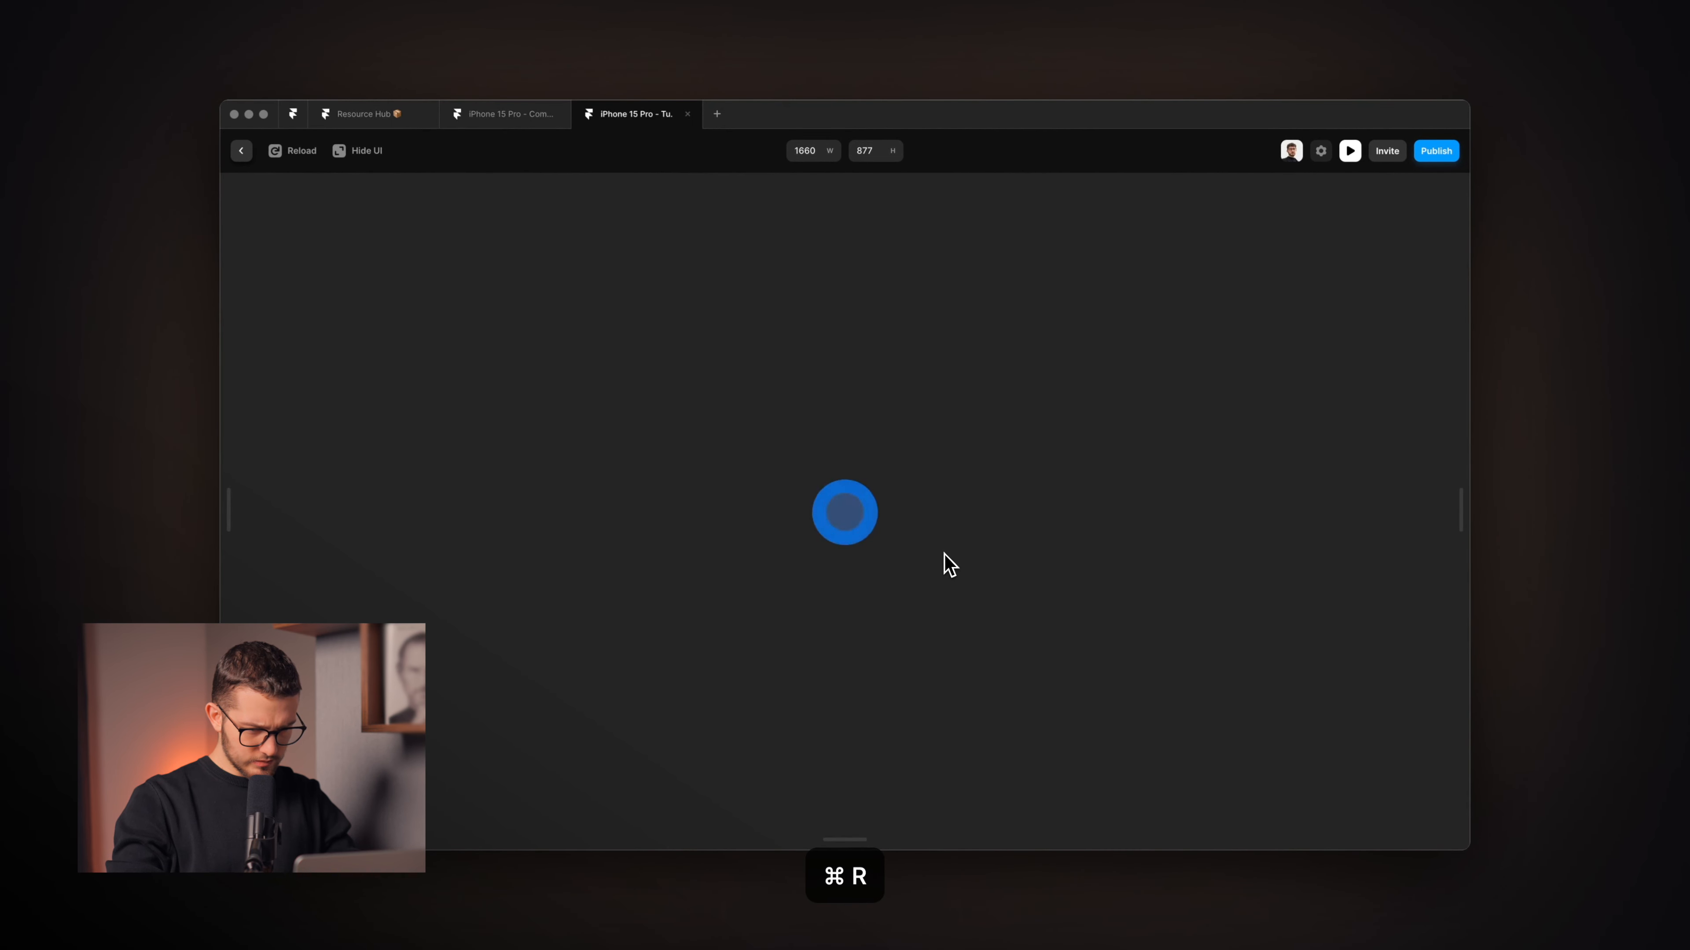
key("super+r")
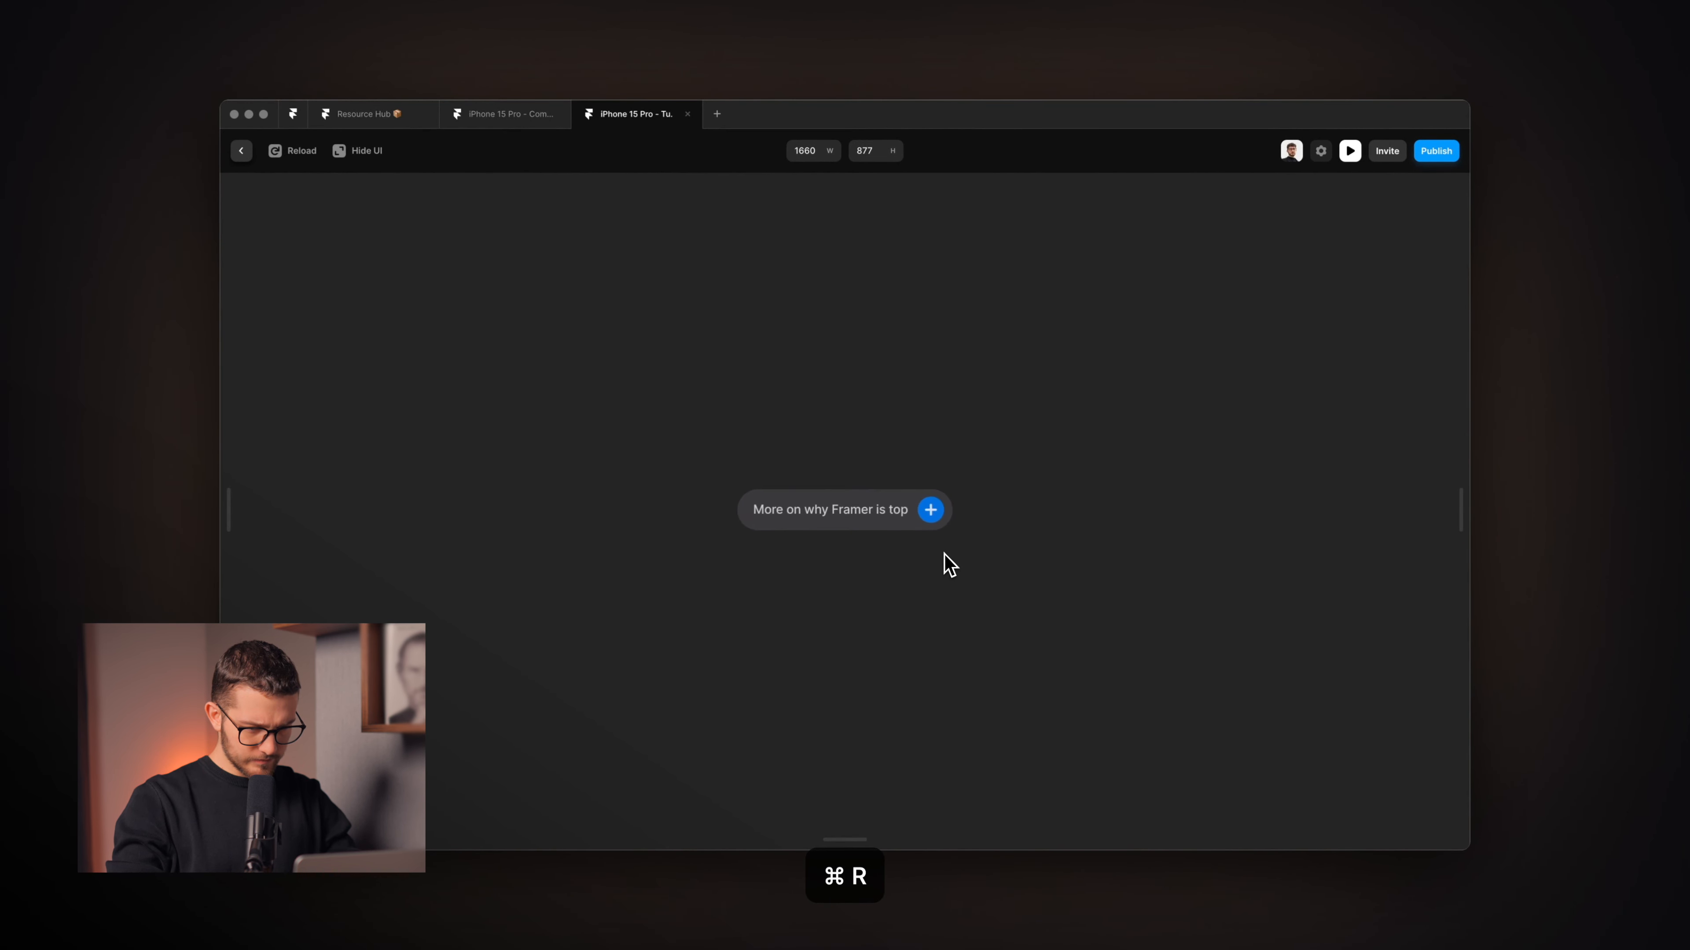
key("super+r")
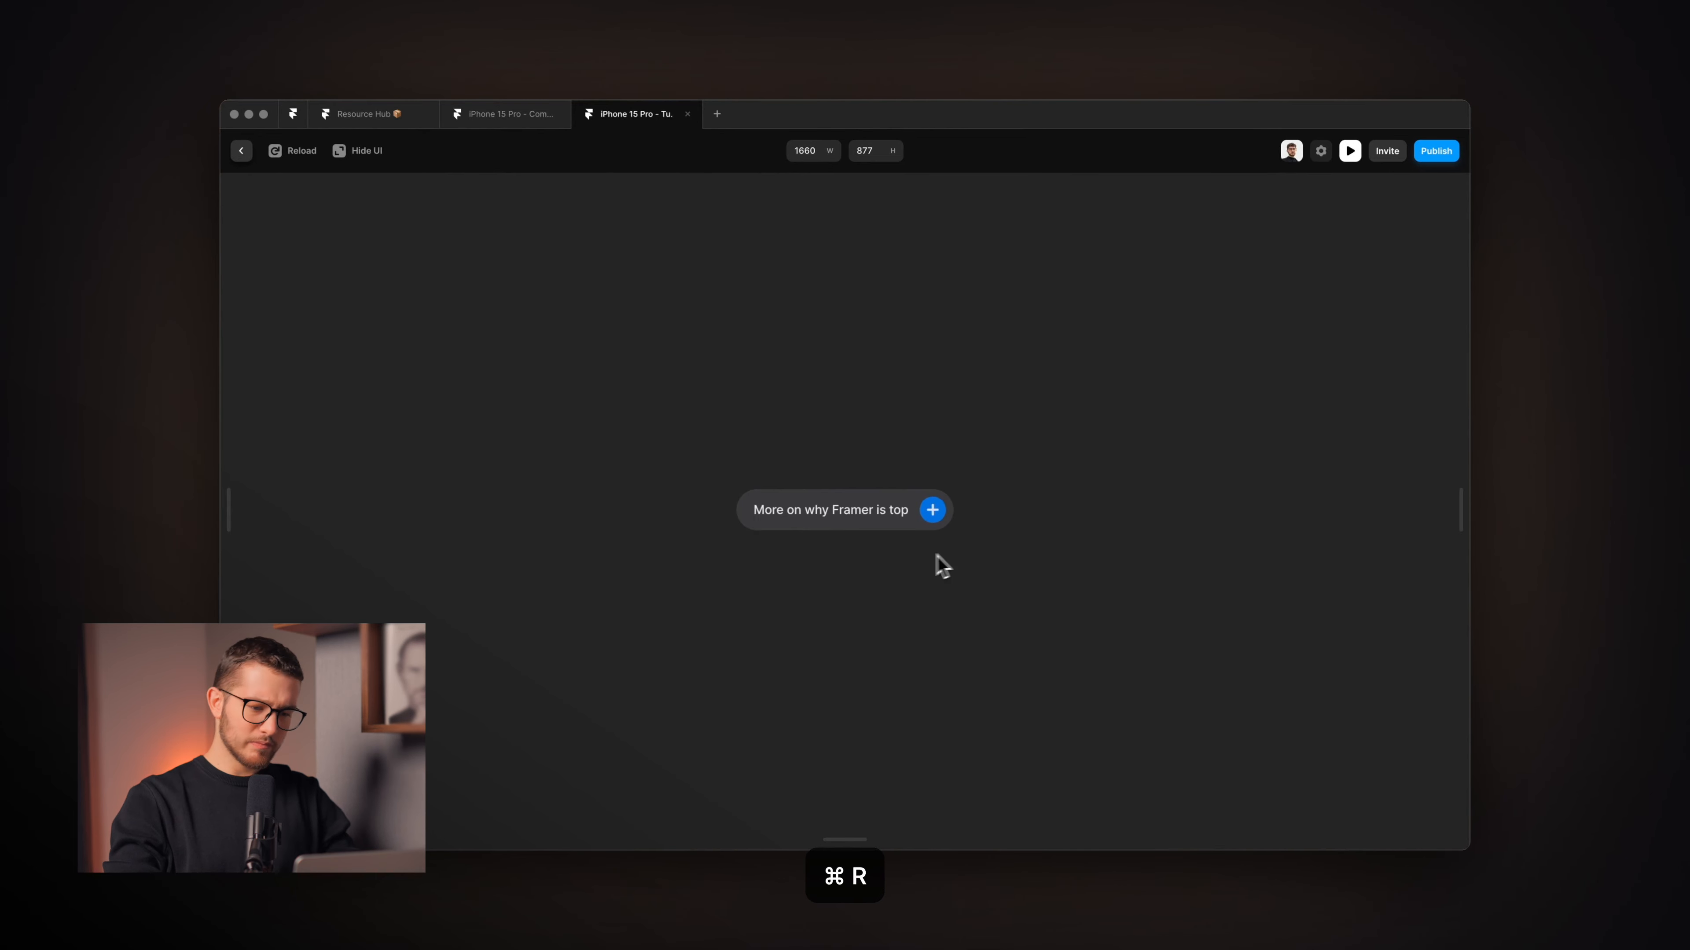
key("super+r")
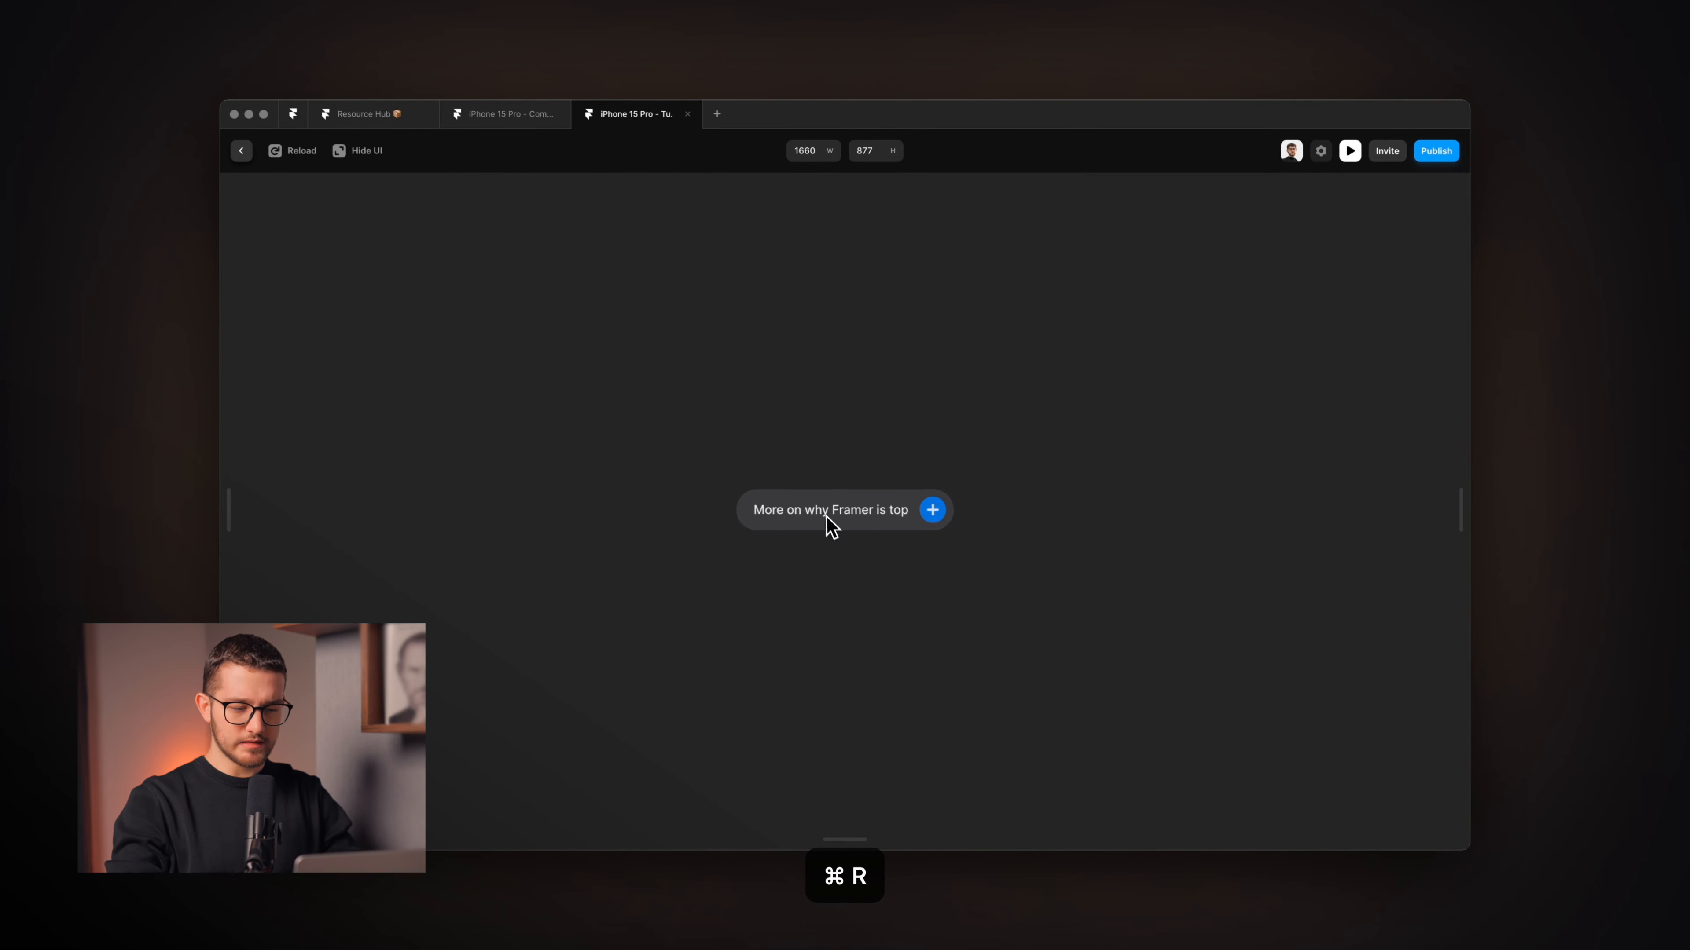
key("super+r")
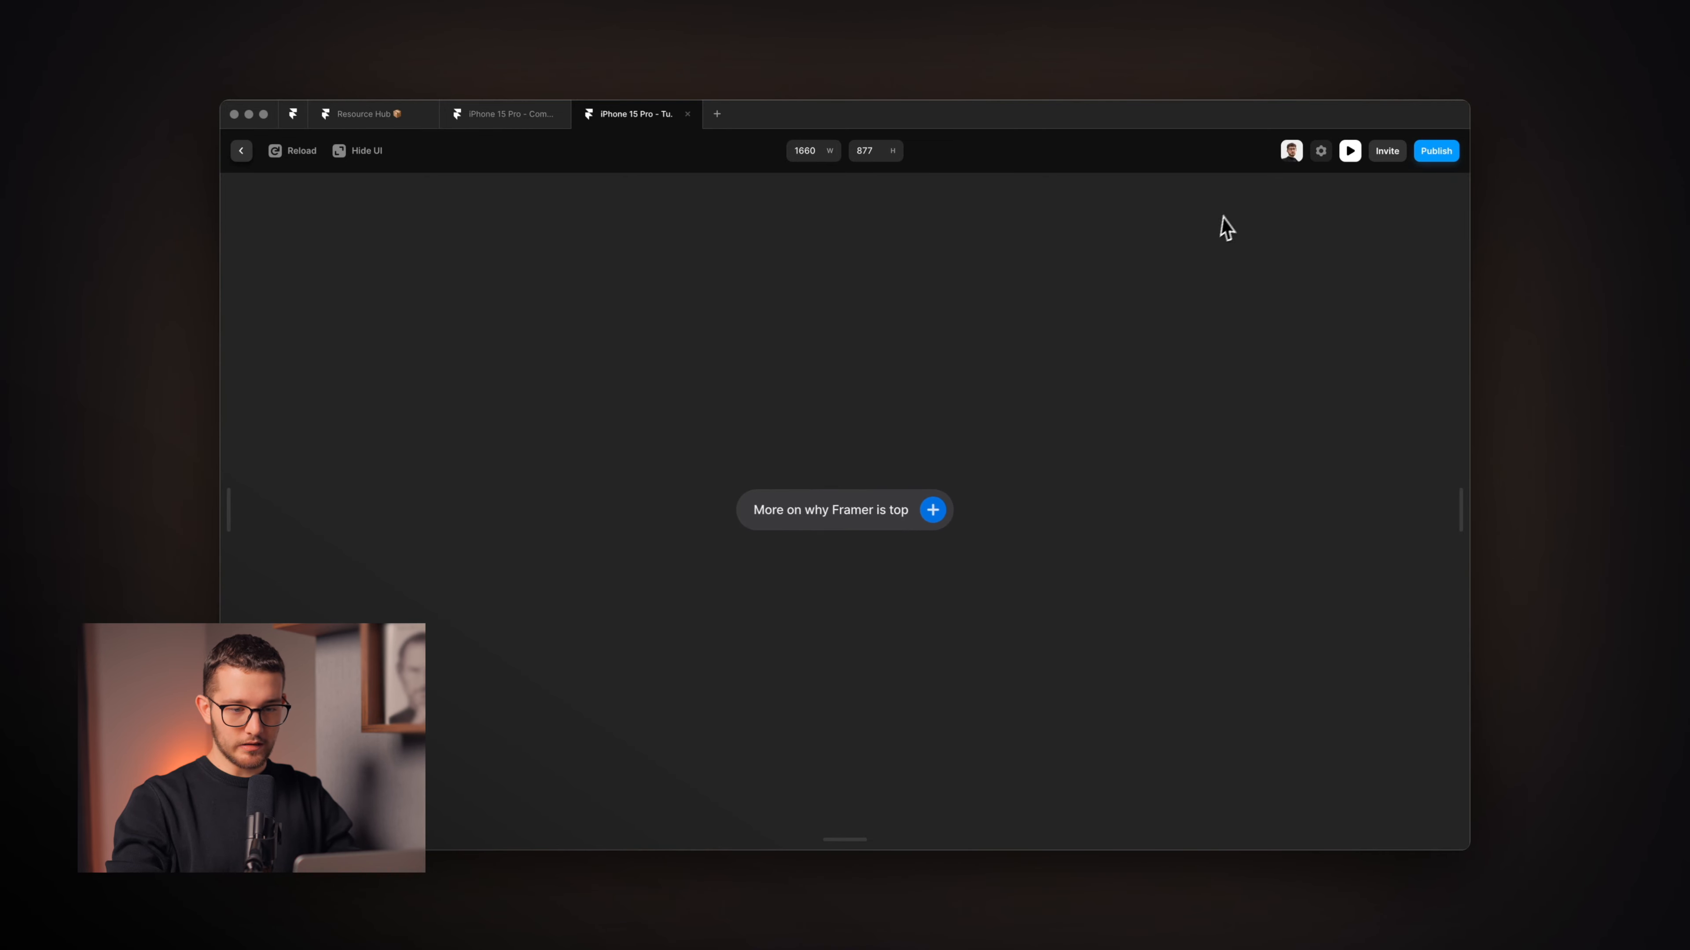
left_click(1349, 151)
Select Appear 2's Text layer and set its position to relative.
scroll(1068, 466, "up", 3)
scroll(1068, 466, "right", 6)
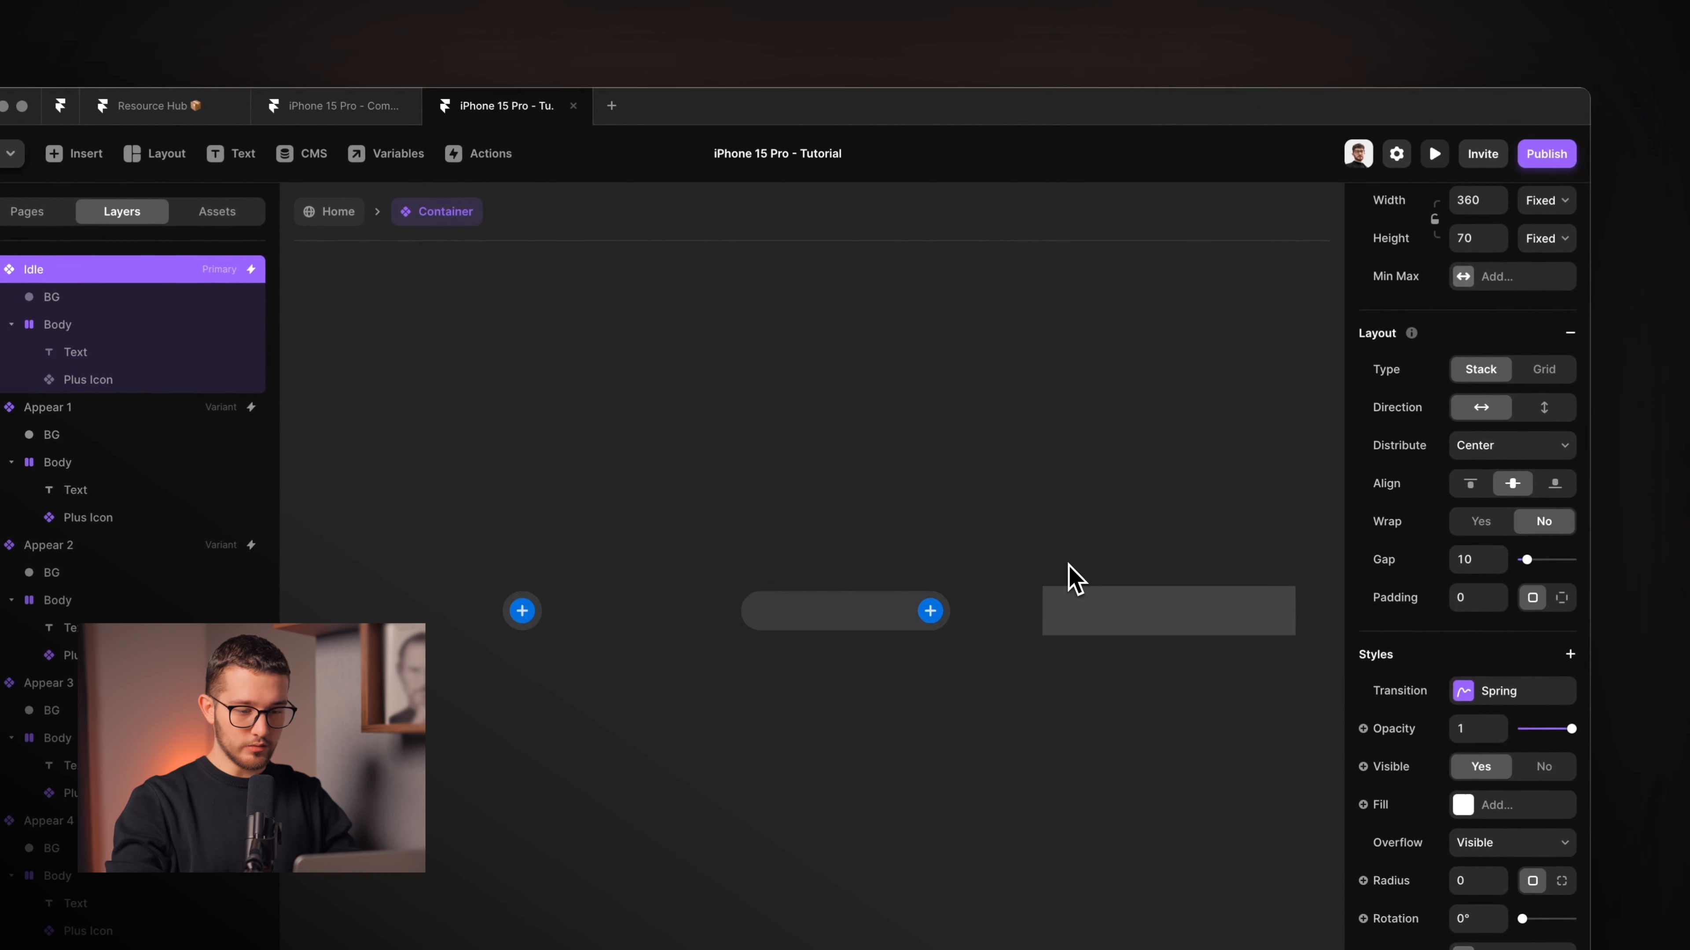
scroll(1038, 617, "up", 3)
left_click(1145, 609, "super")
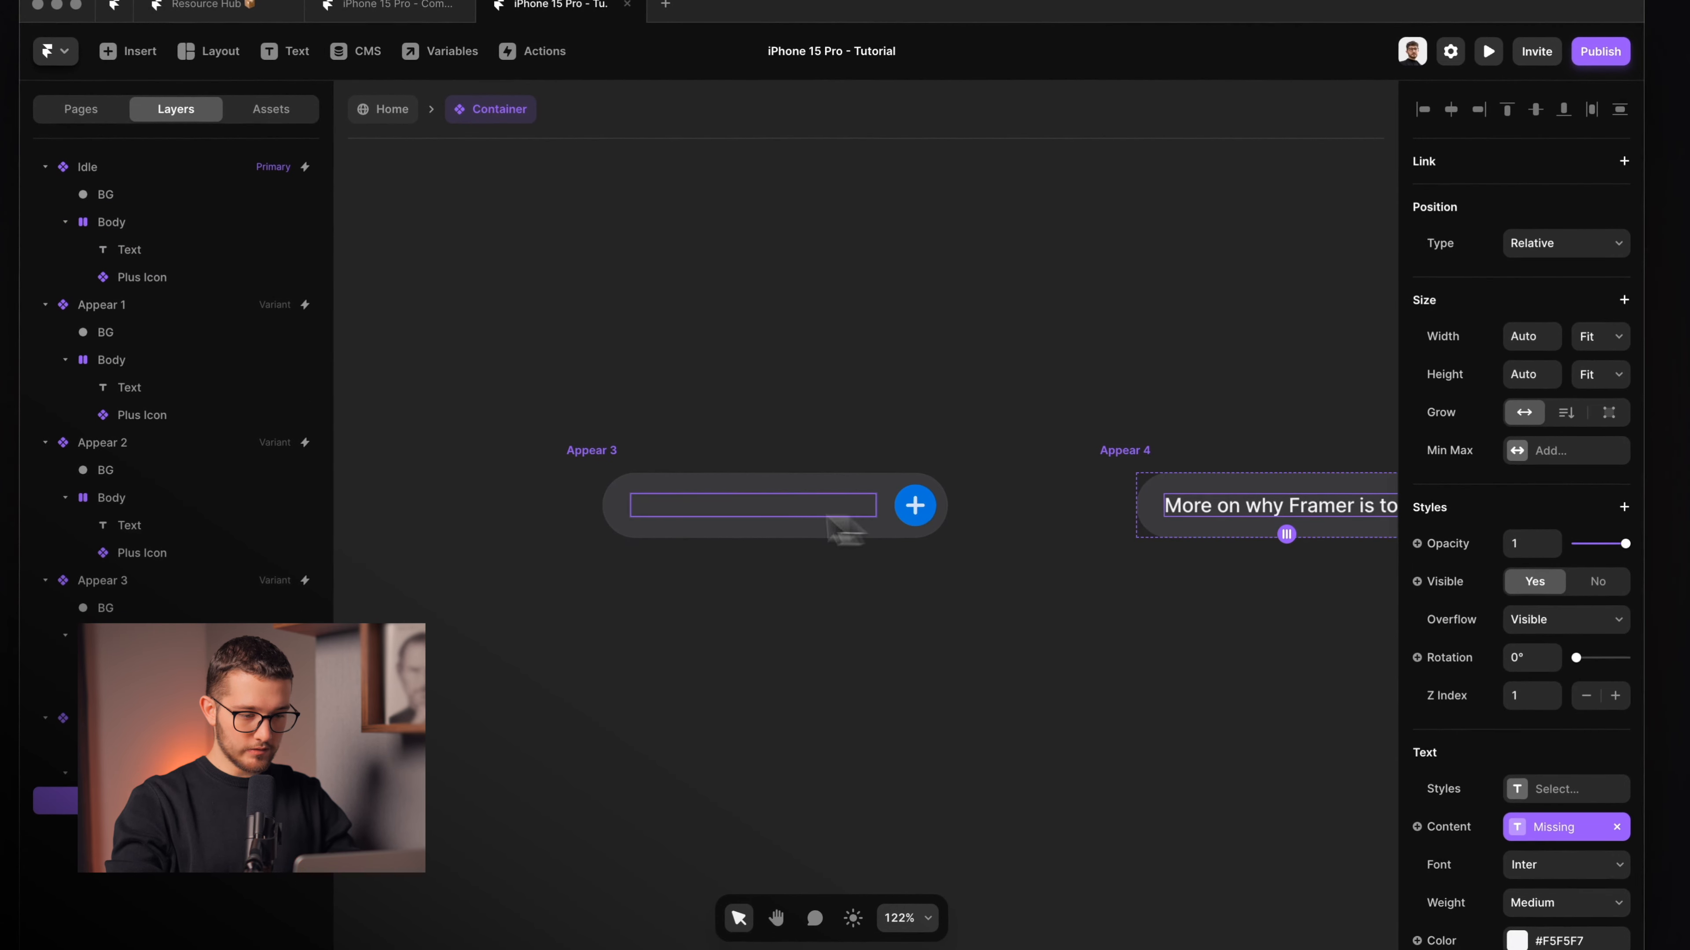
left_click(772, 512, "super")
scroll(998, 492, "left", 10)
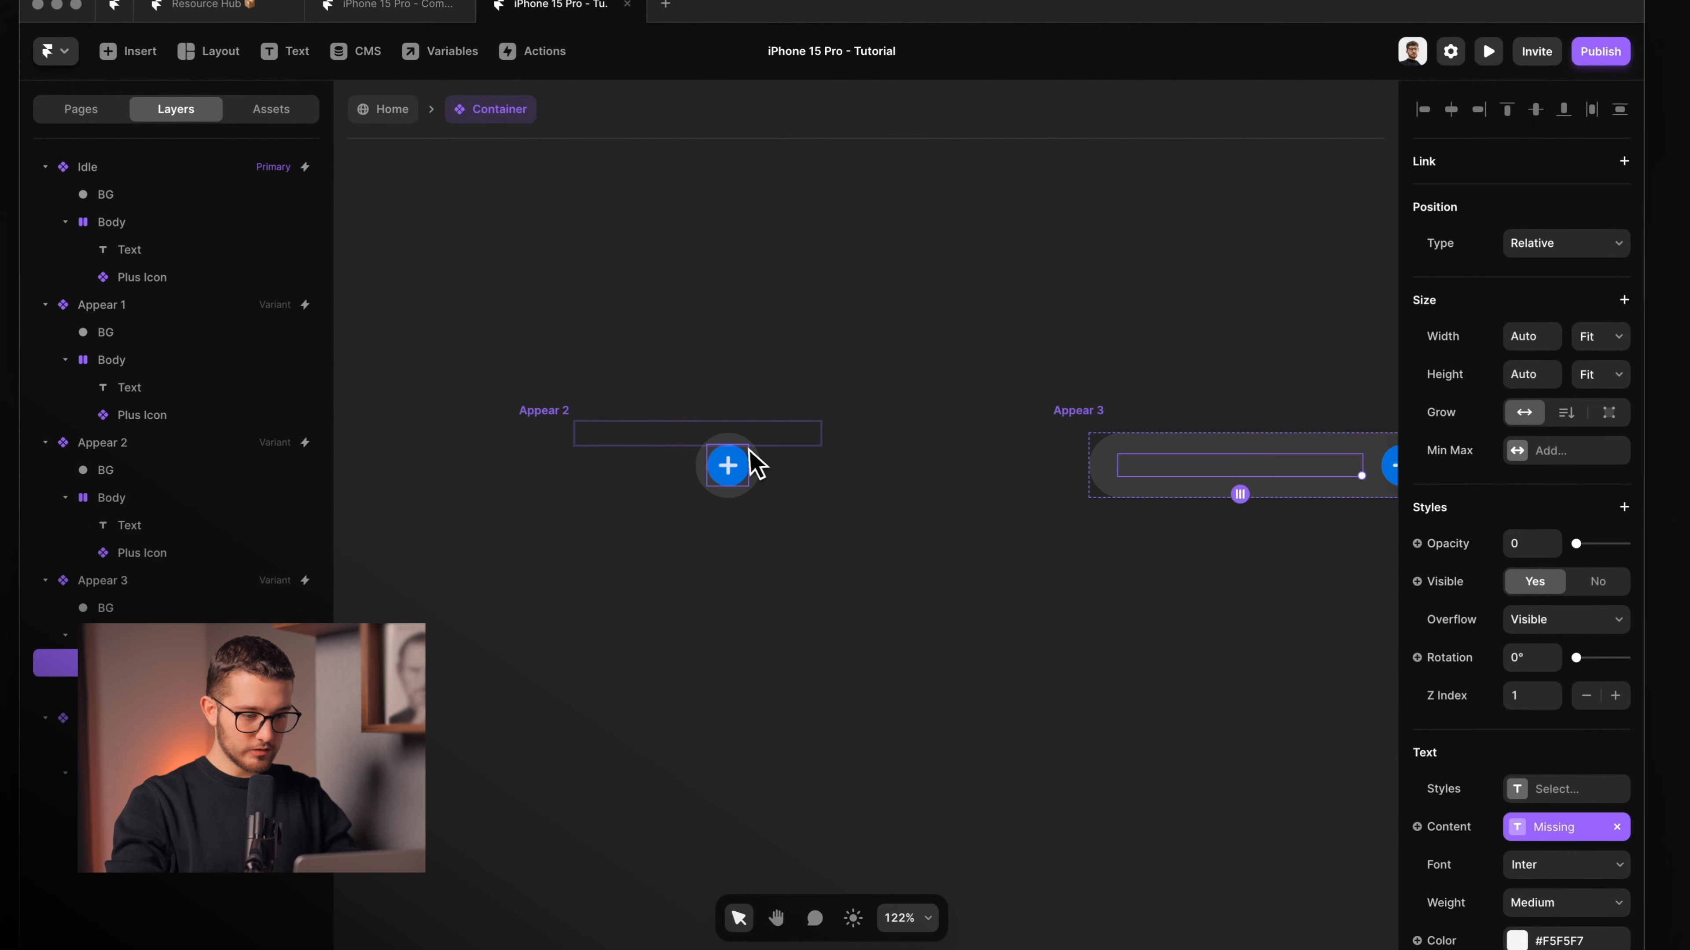
left_click(660, 453)
left_click(159, 525)
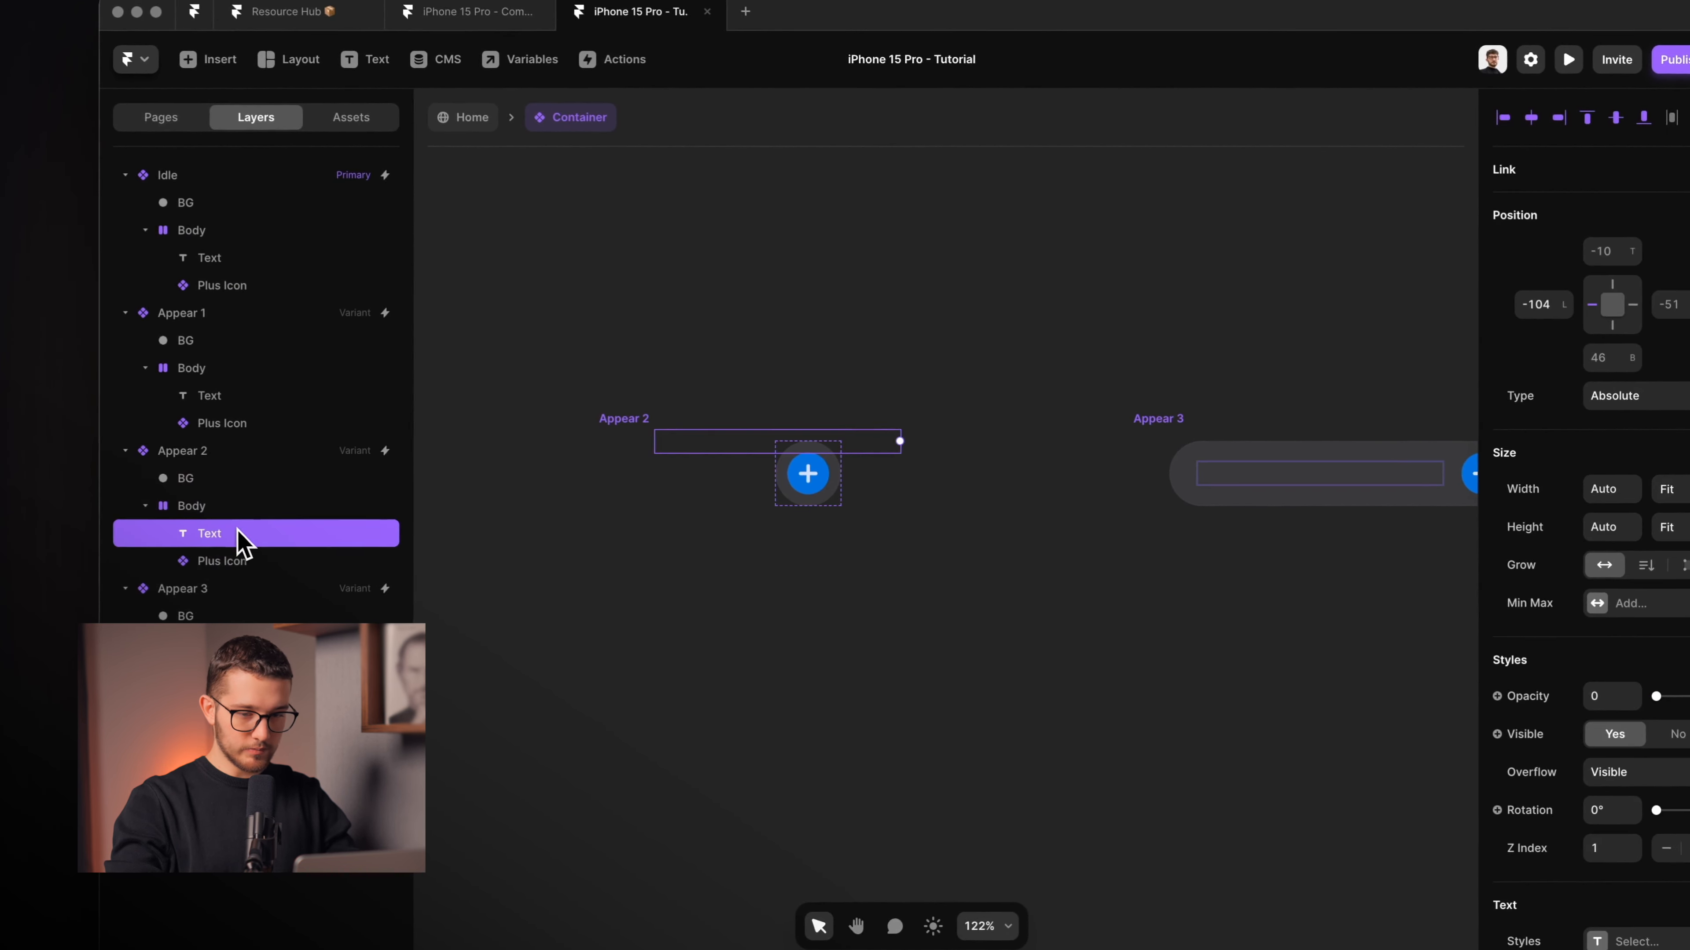
left_click(1623, 395)
left_click(1631, 416)
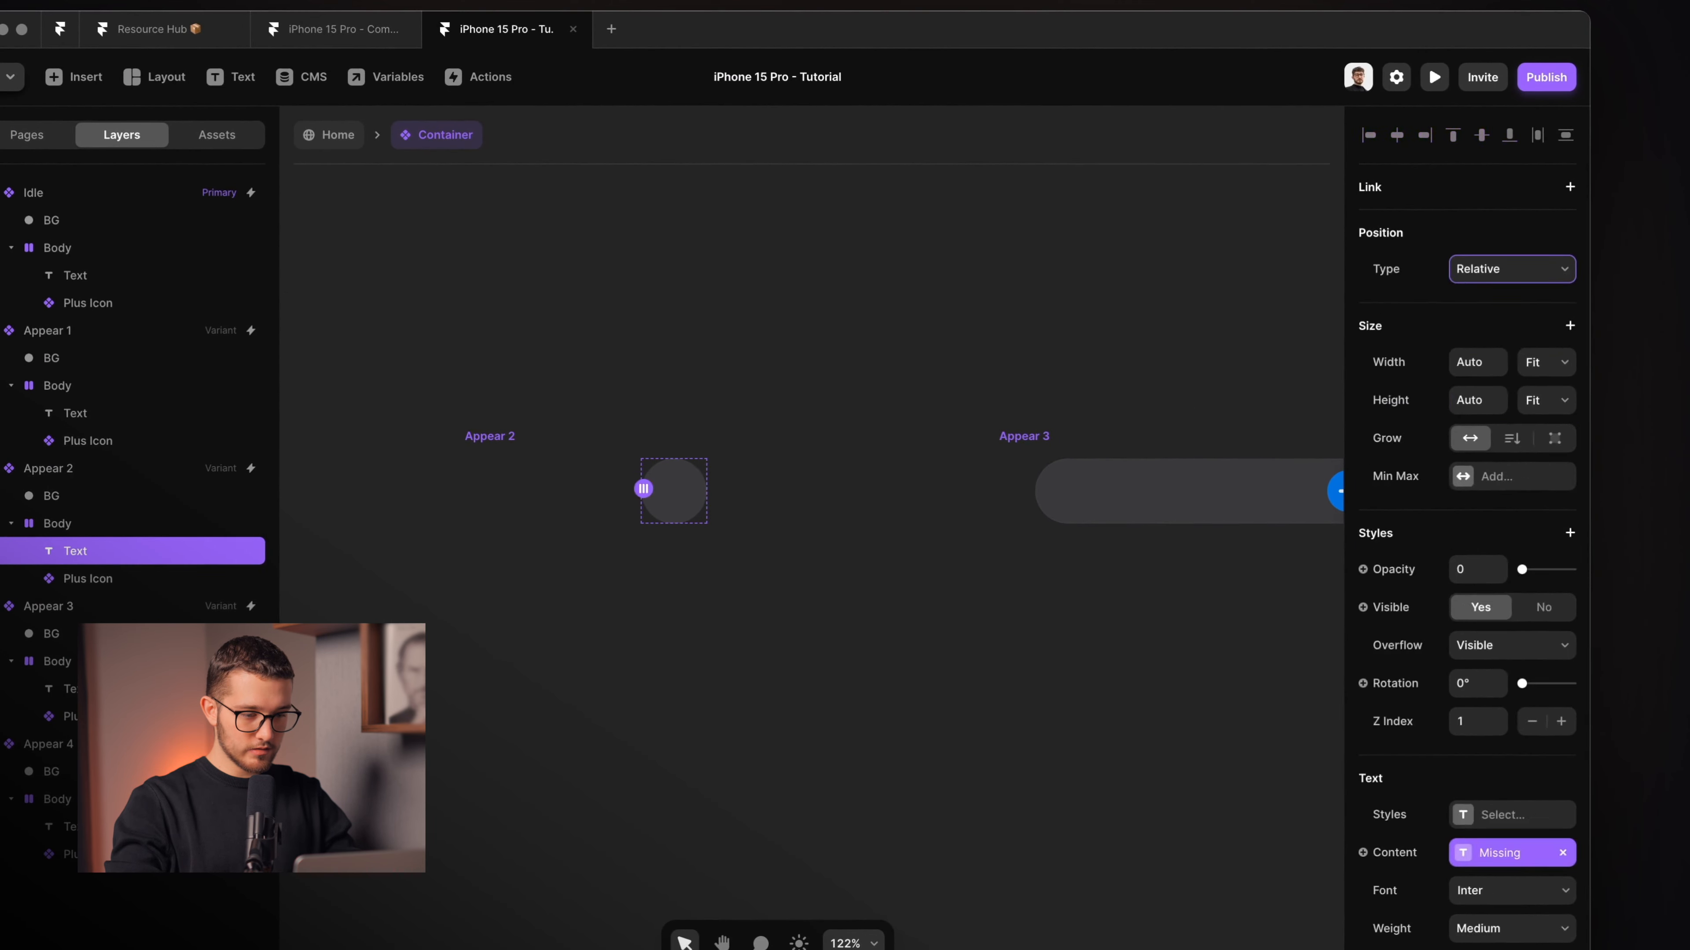
Switch Appear 2's Text layer to absolute positioning.
scroll(636, 441, "left", 3)
scroll(635, 443, "up", 5)
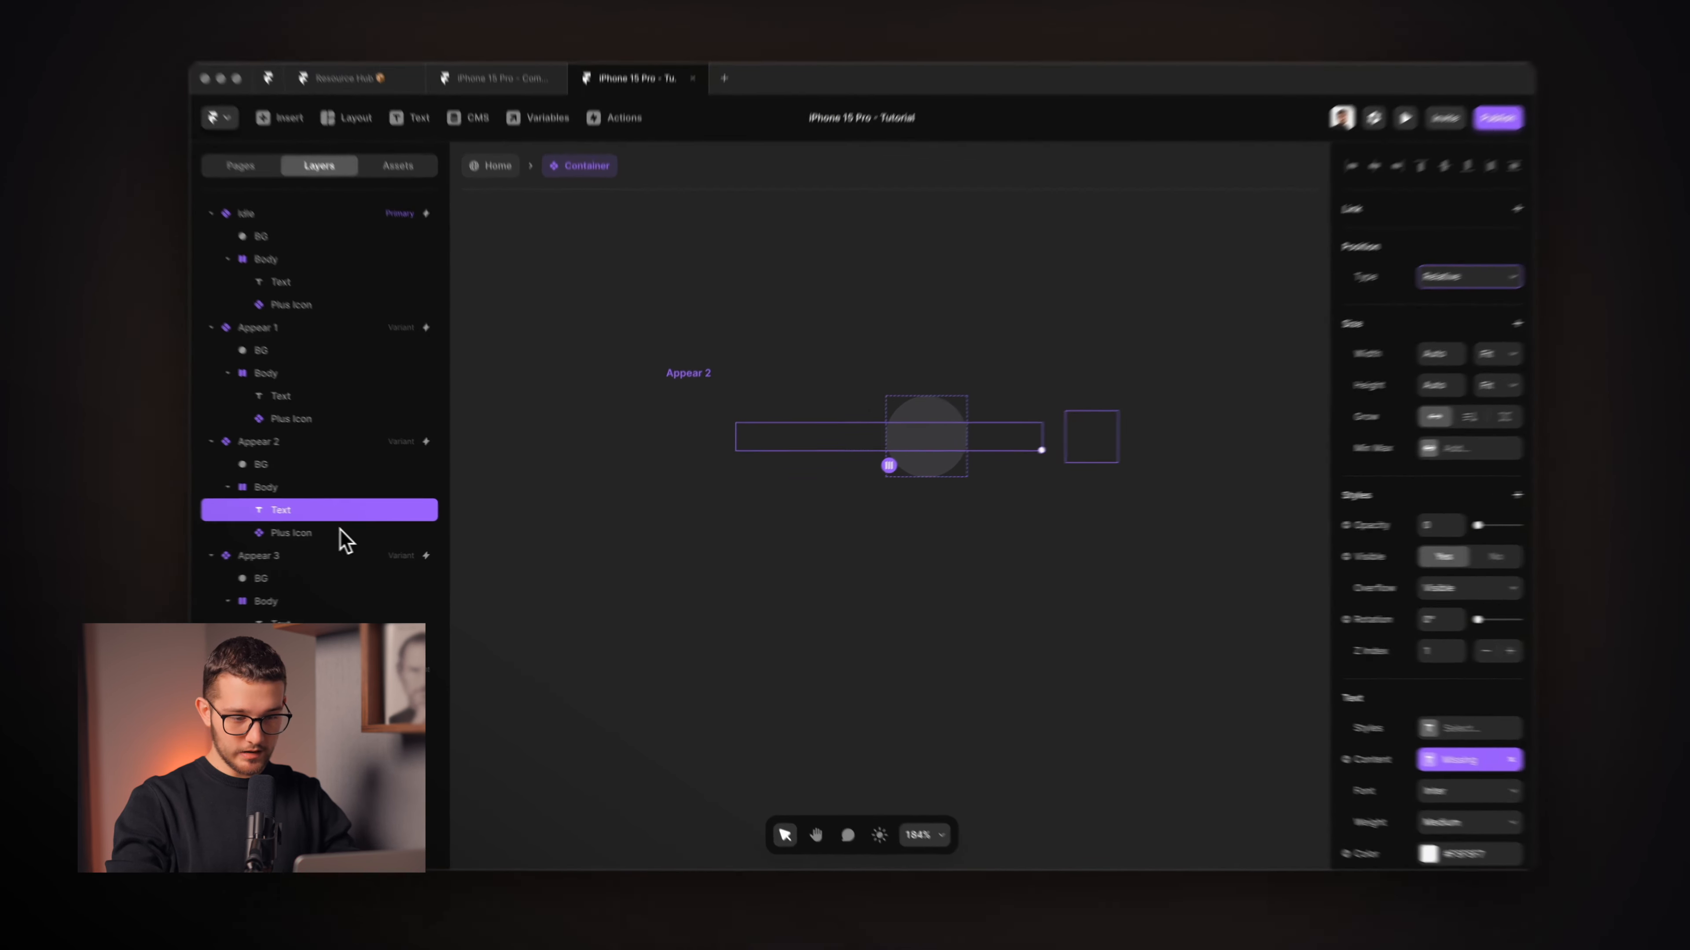
left_click(358, 534)
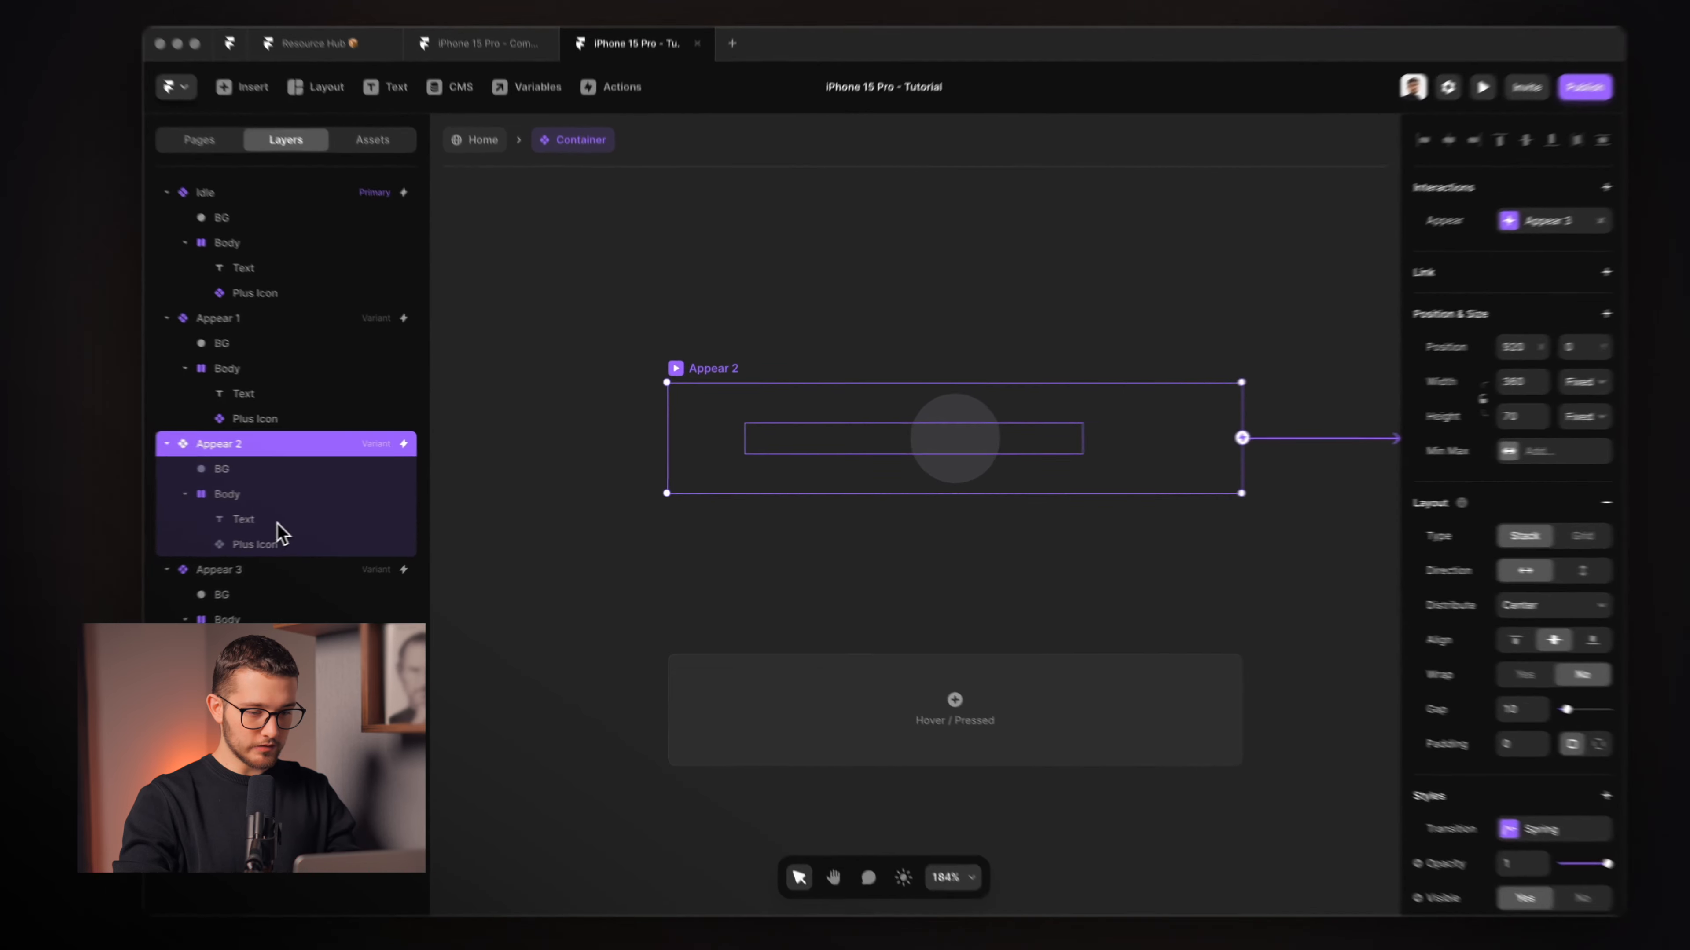
left_click(329, 516)
left_click(1378, 299)
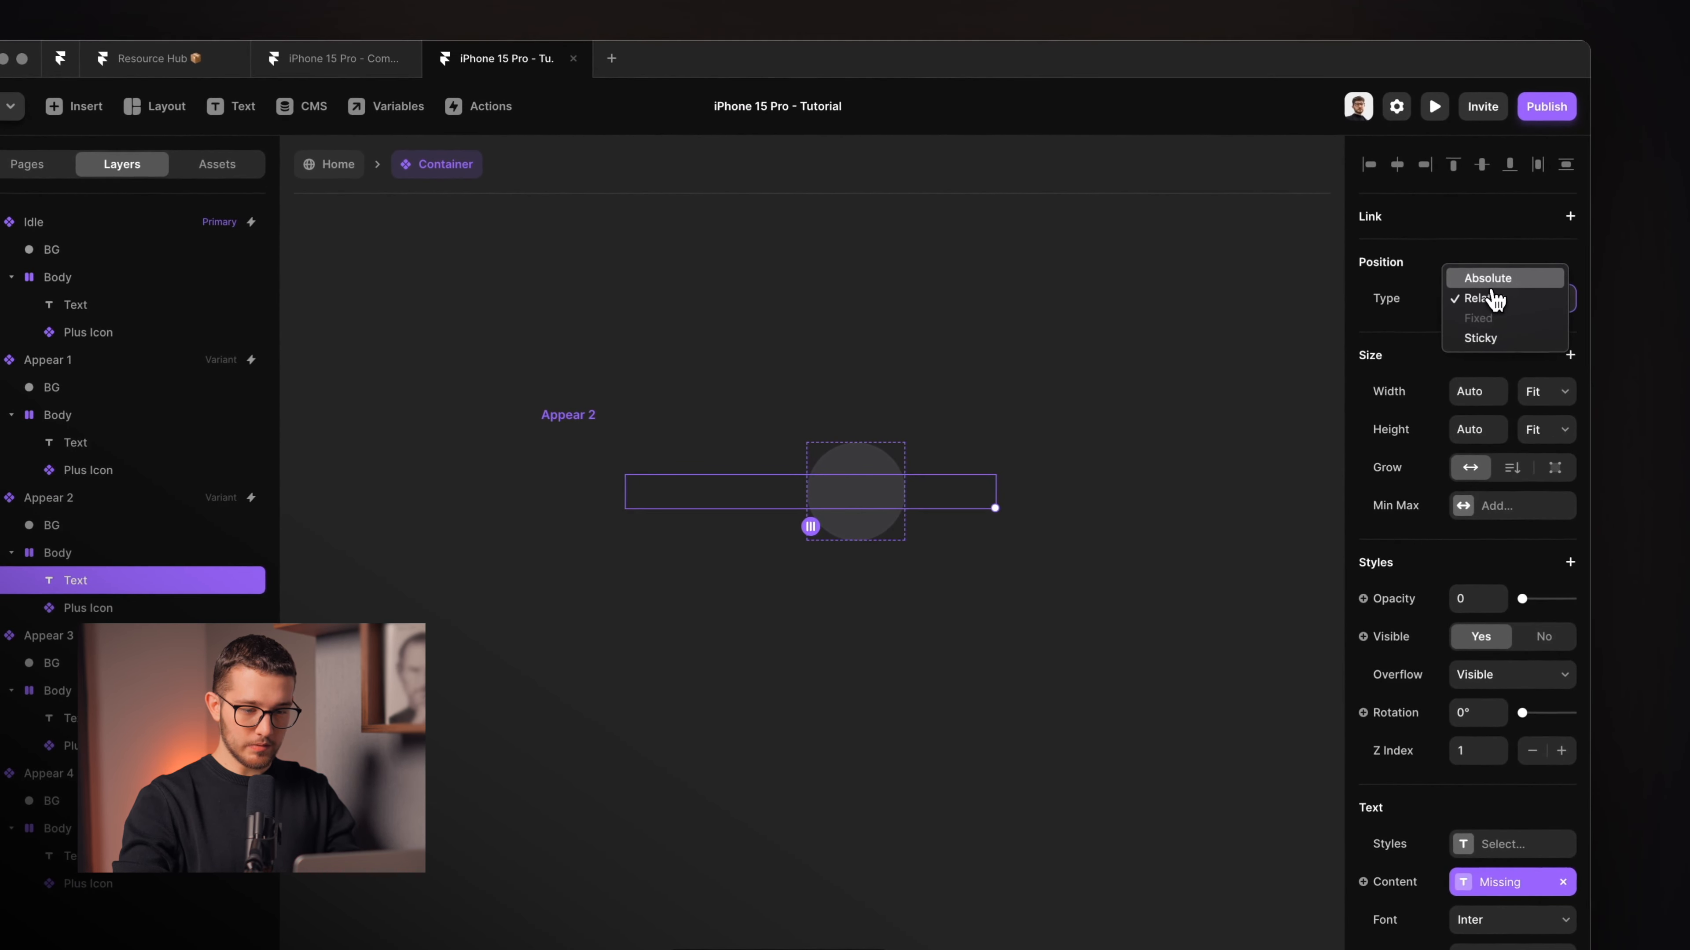
left_click(1489, 278)
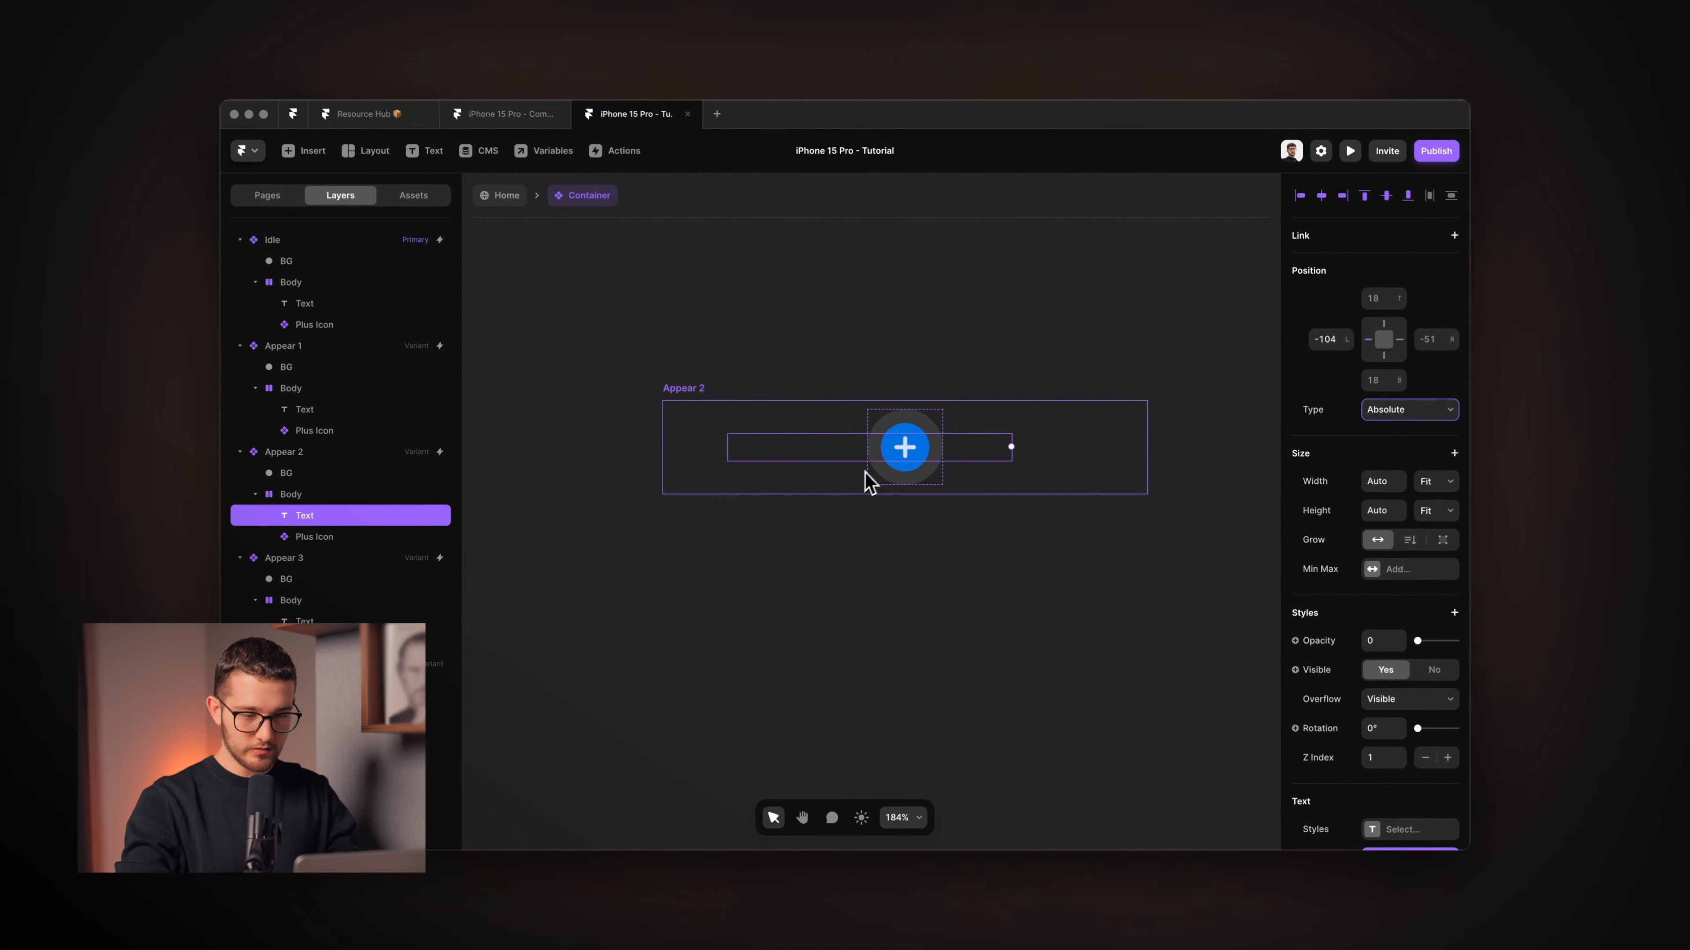
Nudge the text up and centre it vertically in Appear 2's body with ⌥V.
key("space")
key("Escape")
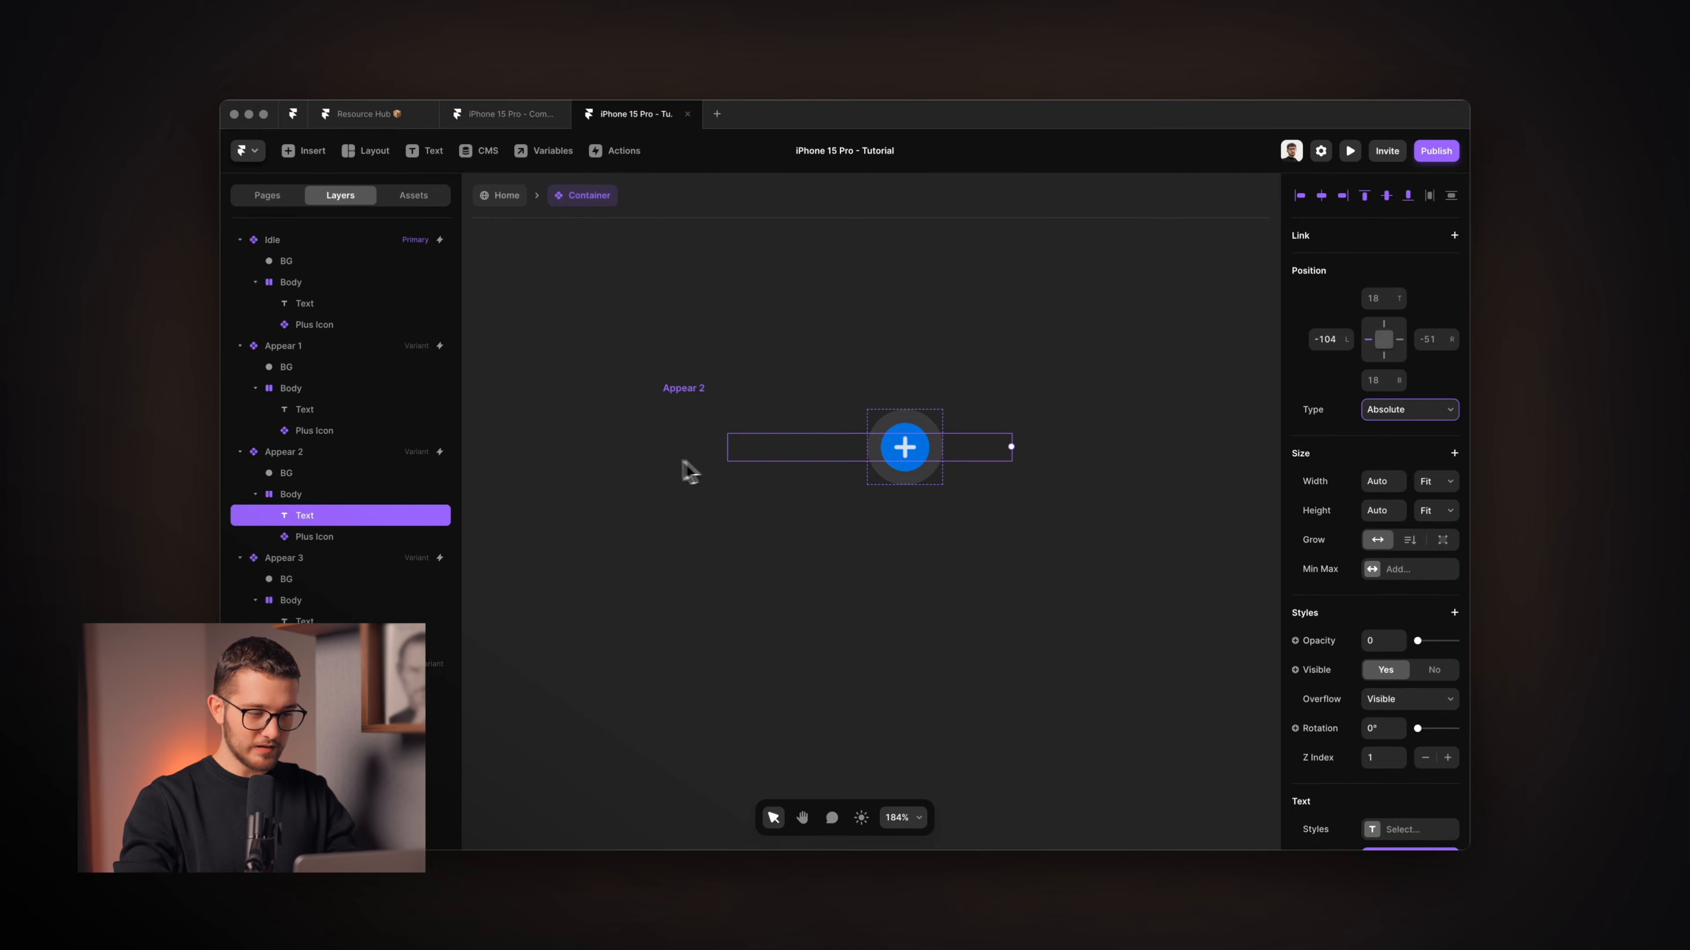
left_click(373, 516)
key("shift+Up")
key("shift+Up")
key("shift+Up")
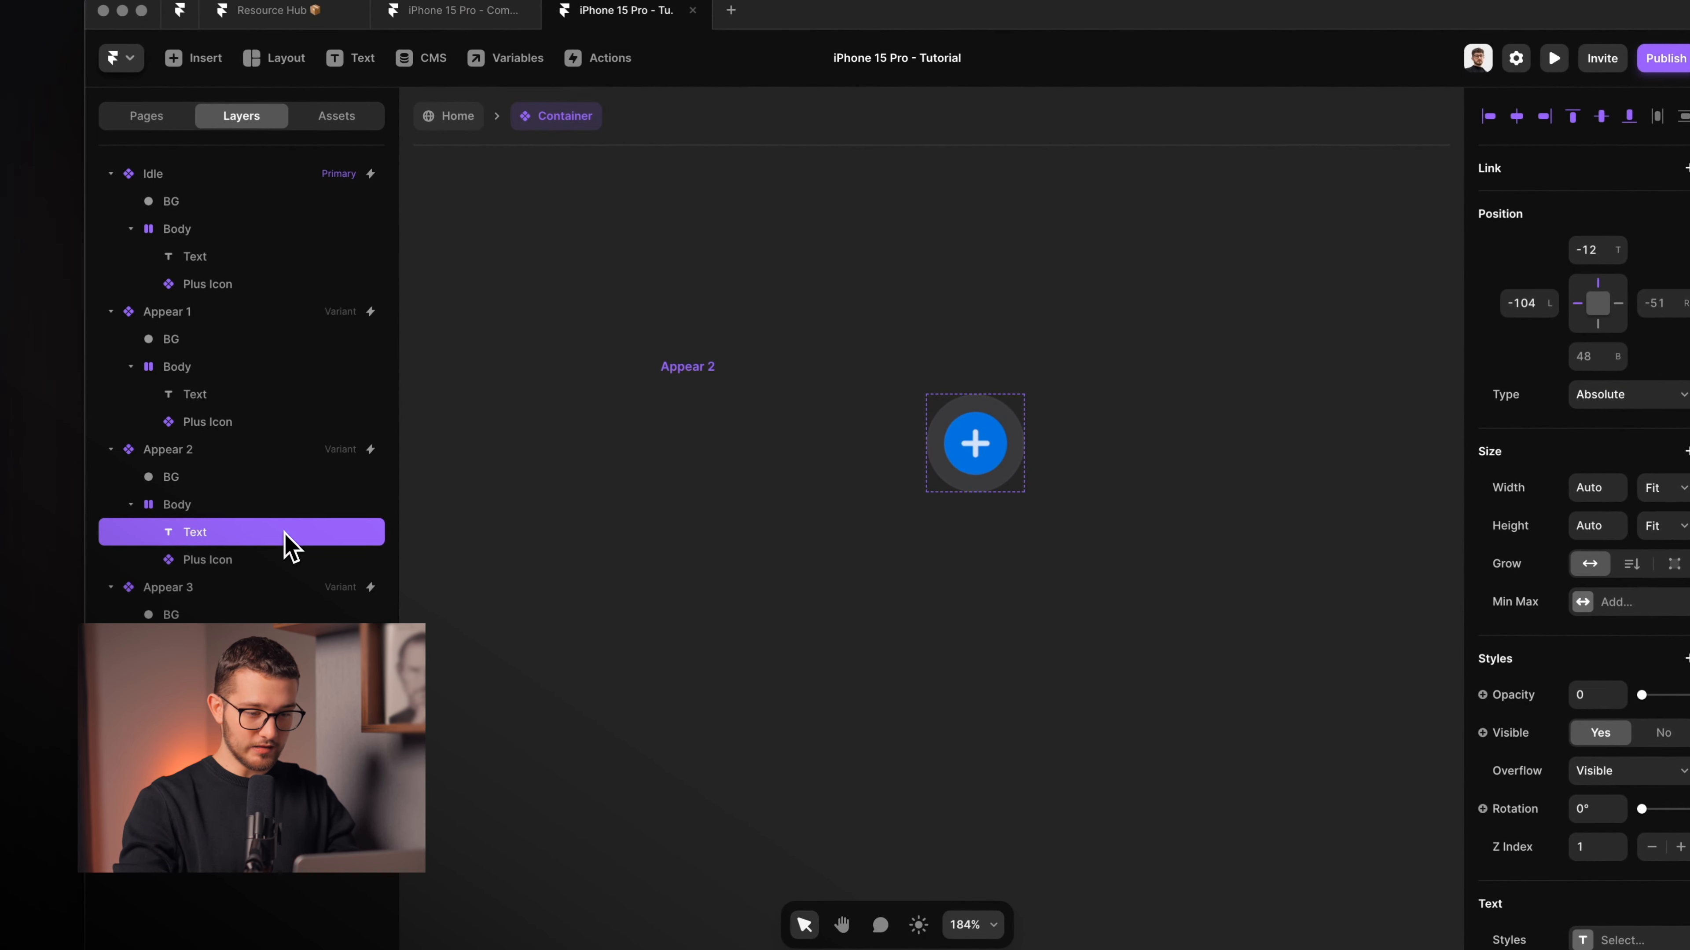
key("alt+v")
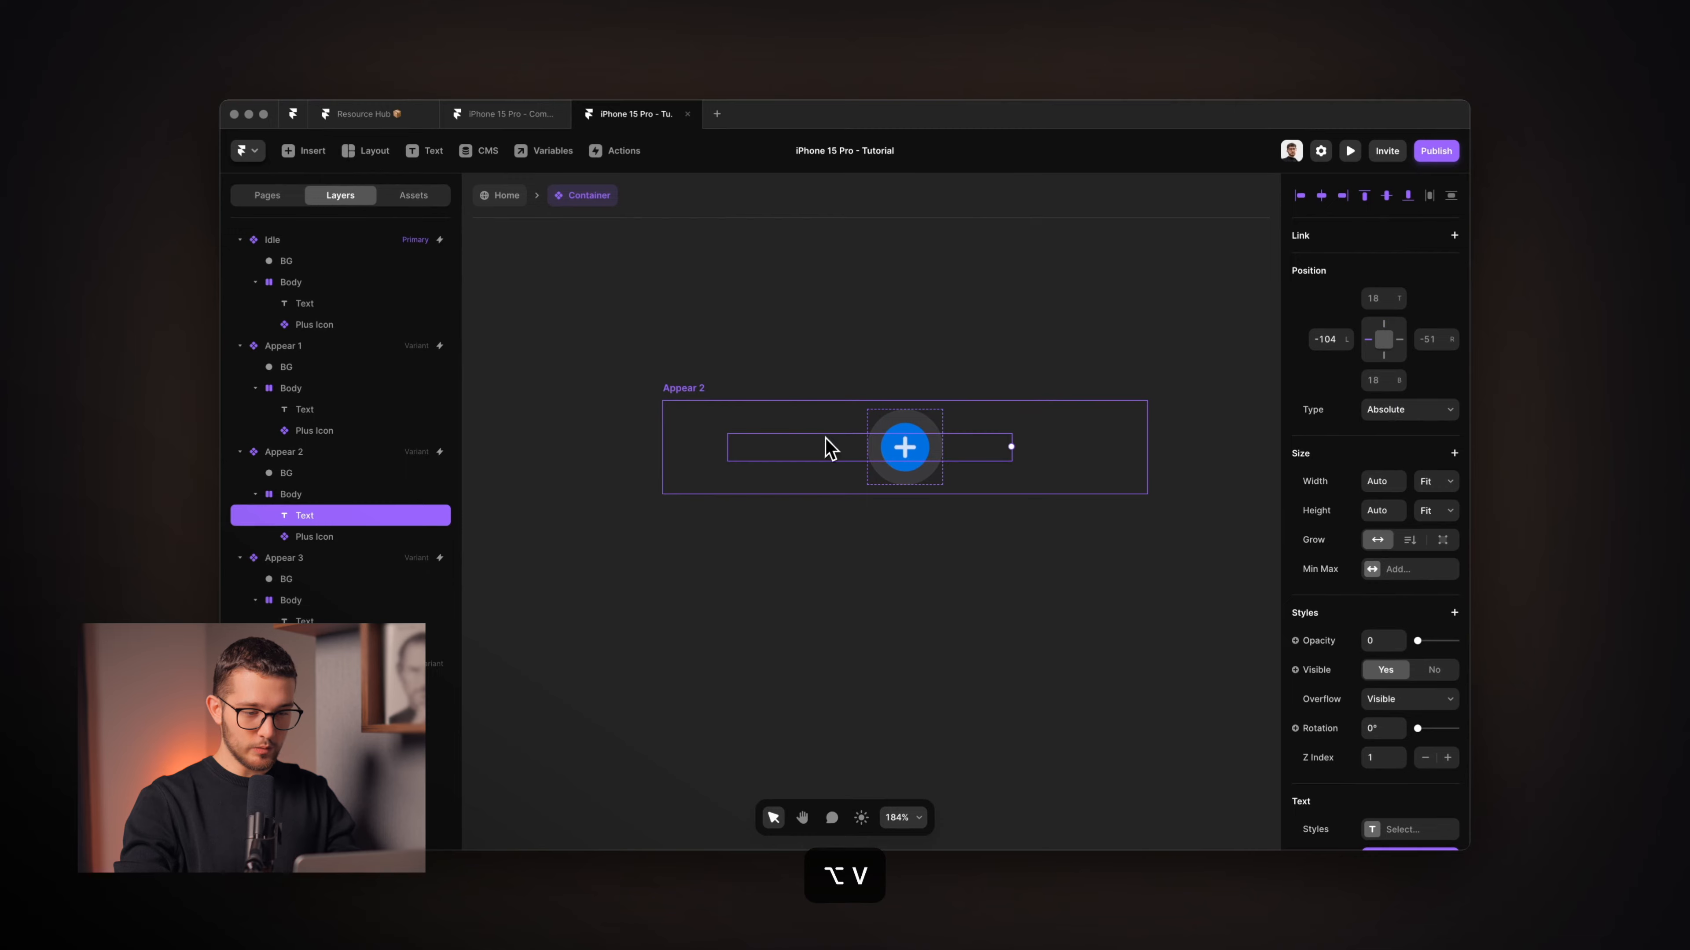
scroll(836, 456, "down", 5)
left_click(827, 522)
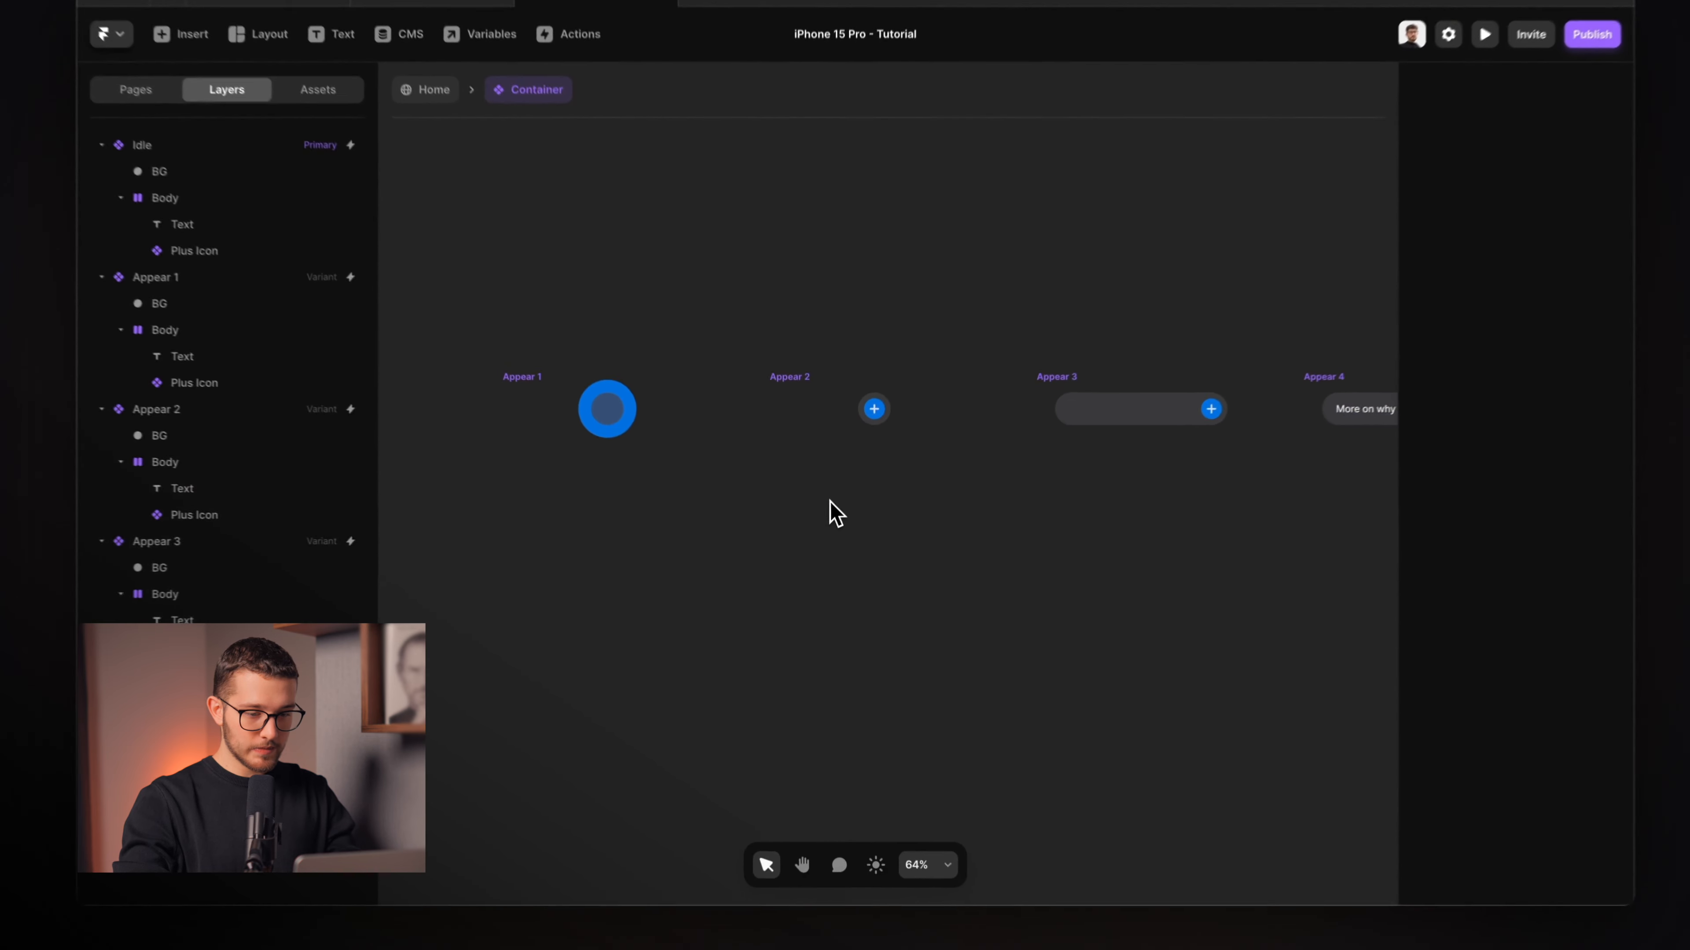
Preview the button from the Idle variant and replay its animation four times.
scroll(825, 523, "left", 5)
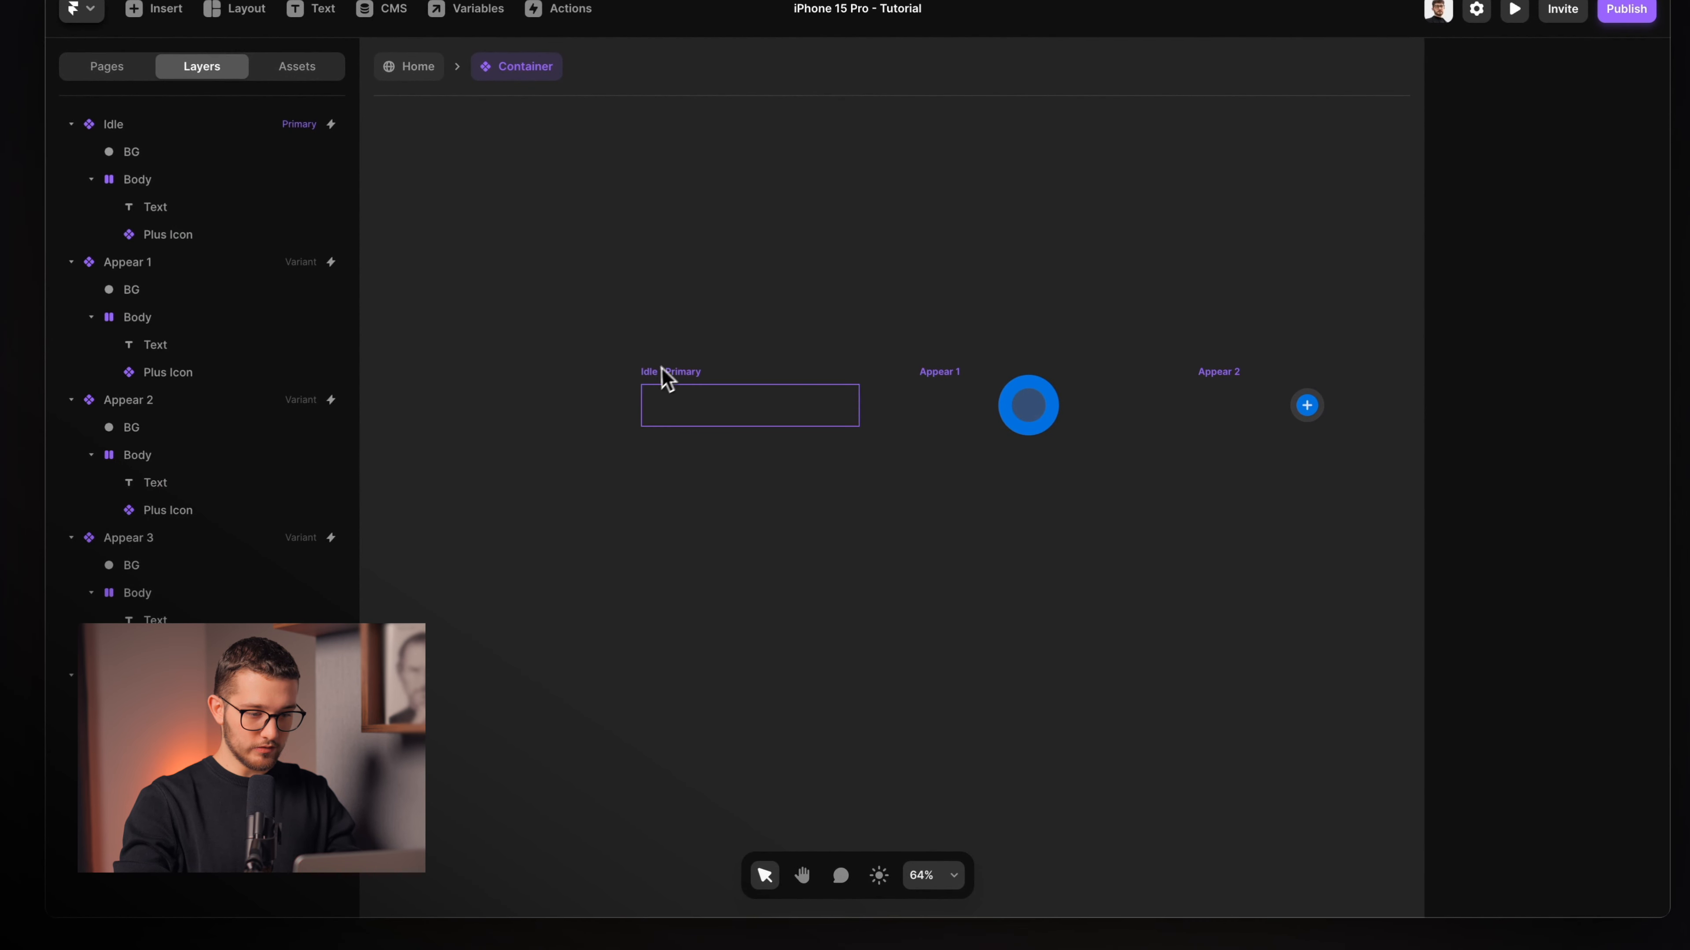
left_click(666, 380)
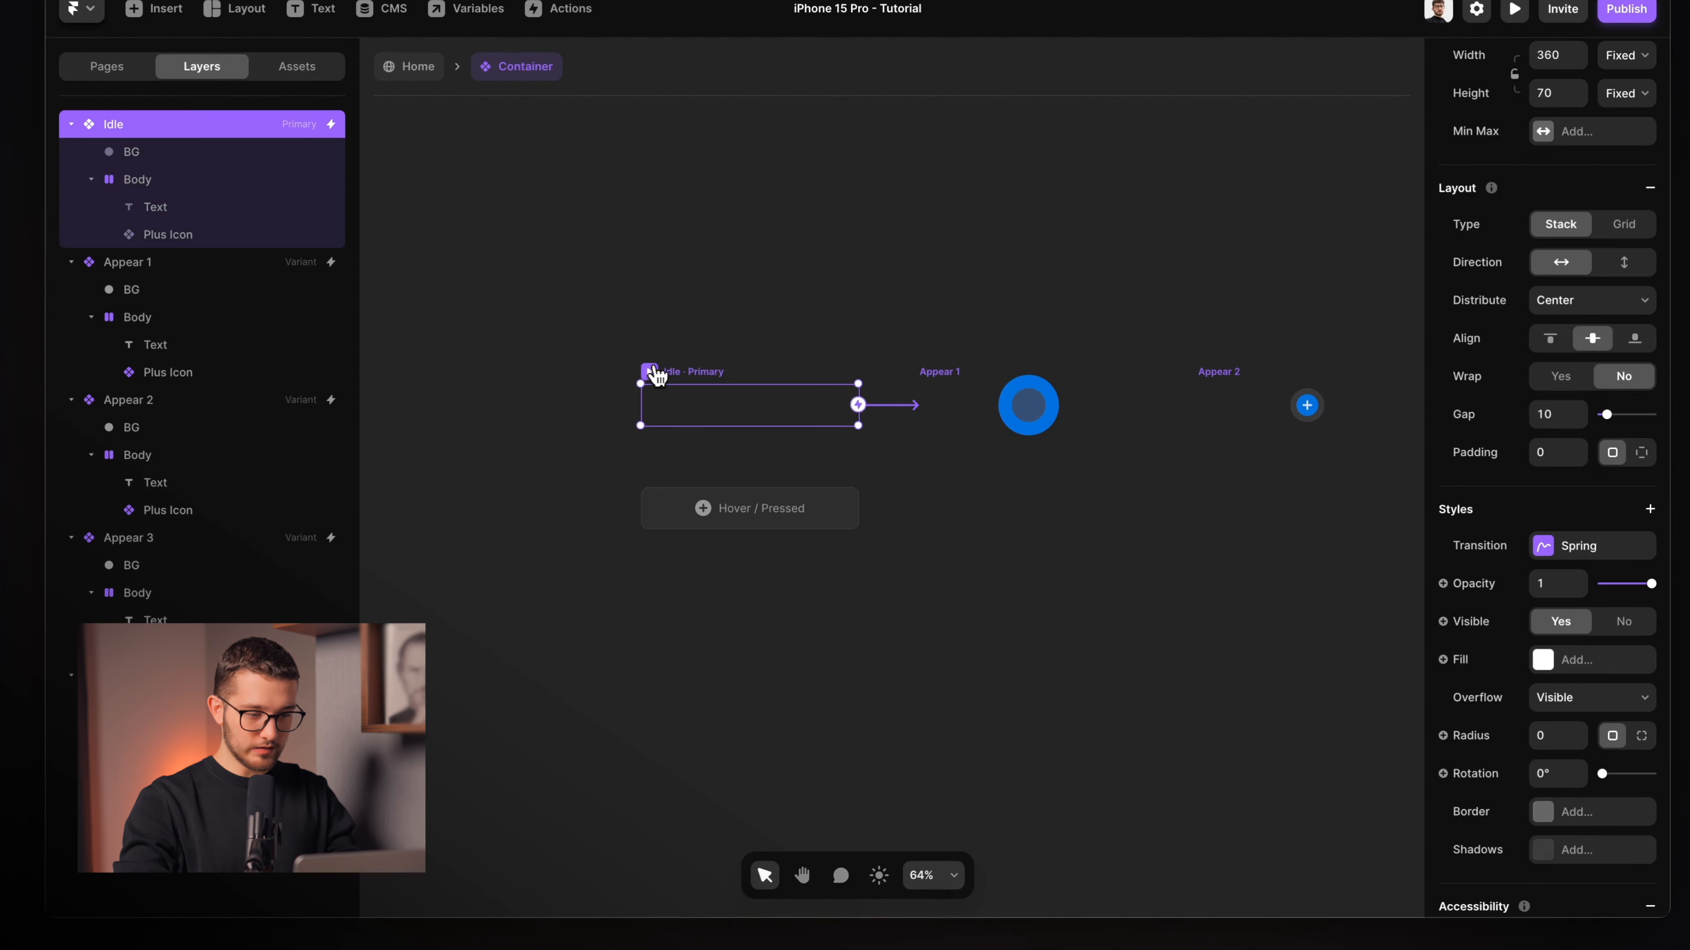
key("super+p")
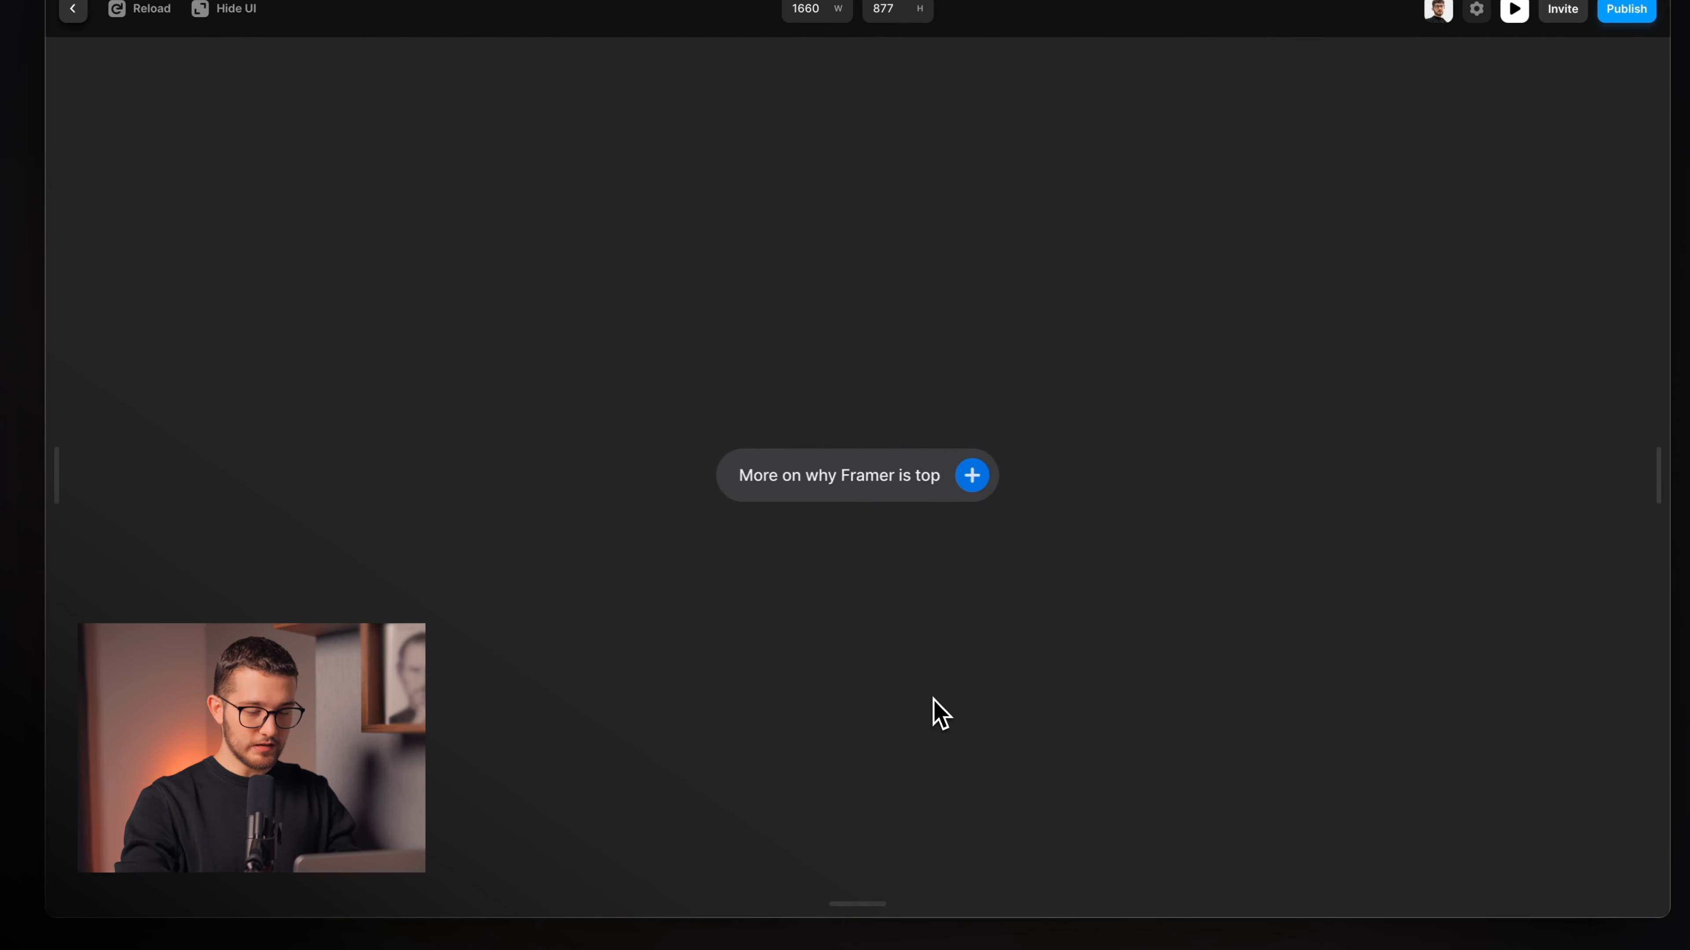
key("super+r")
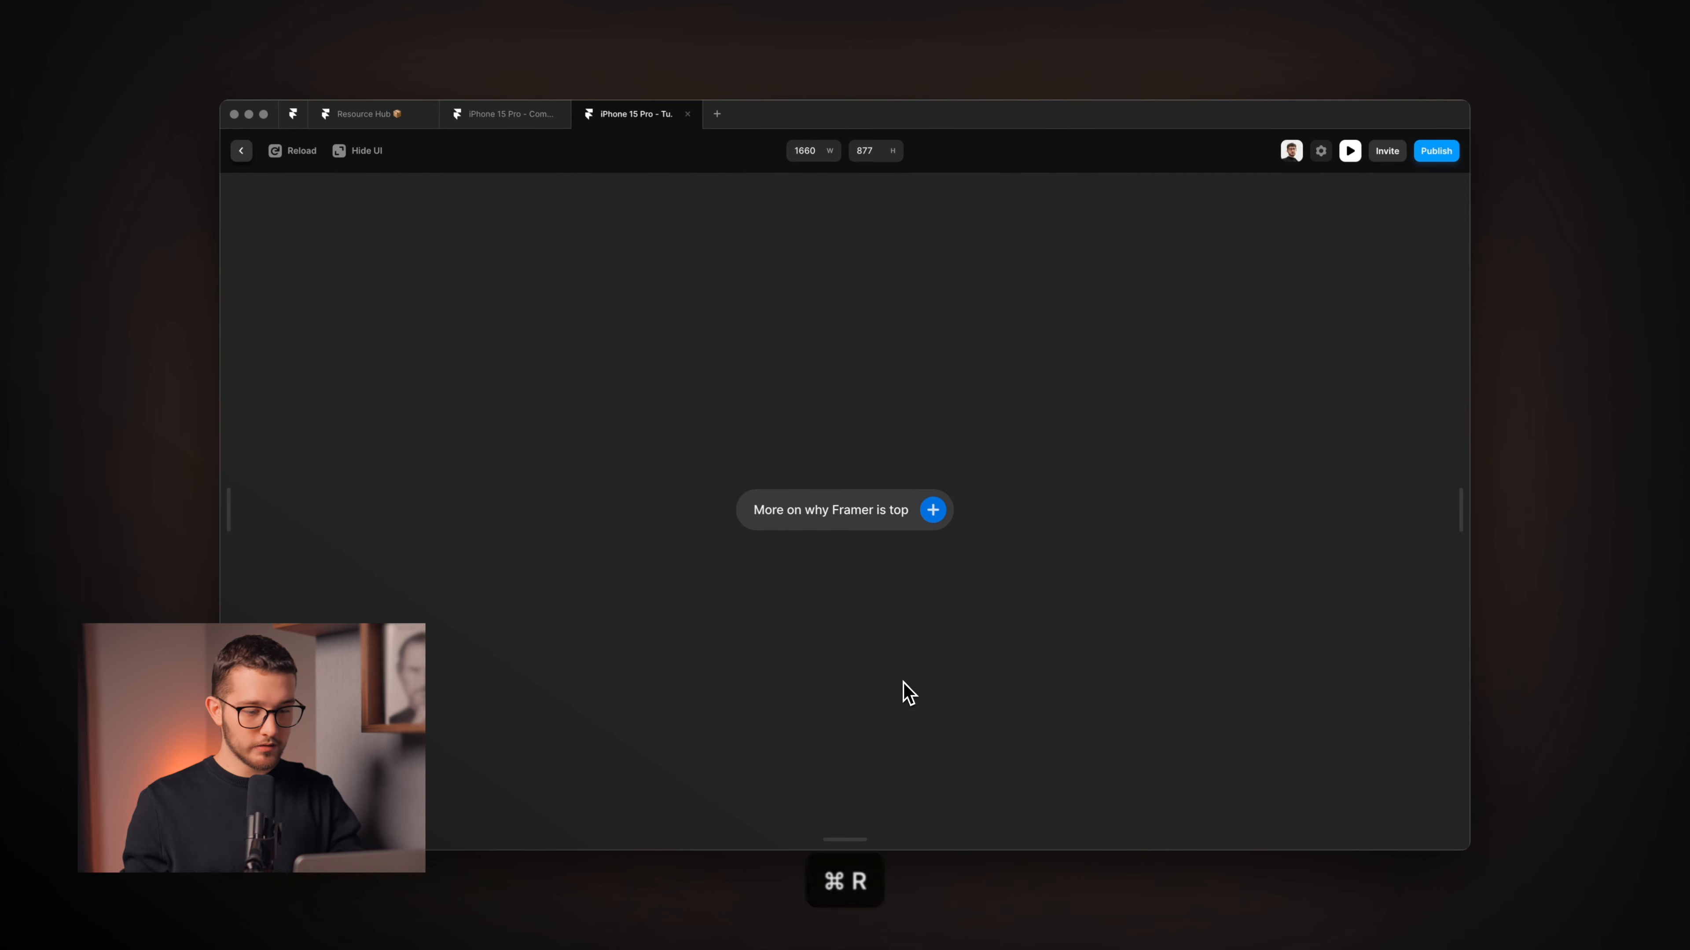
key("super+r")
key("super+r")
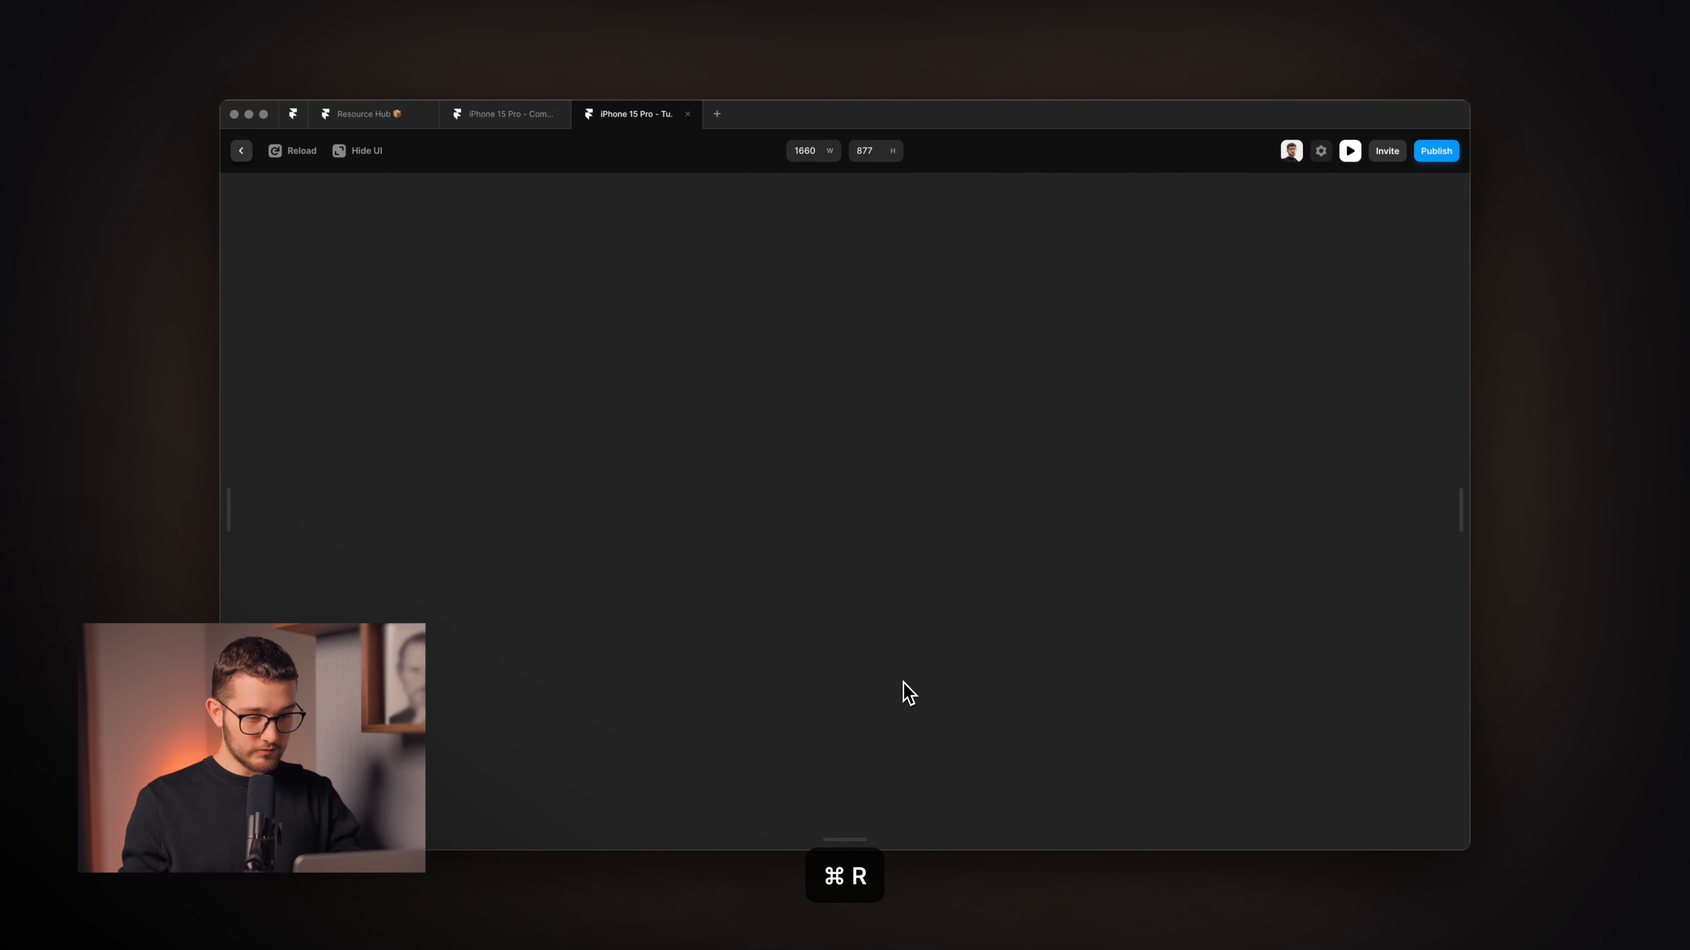
key("super+r")
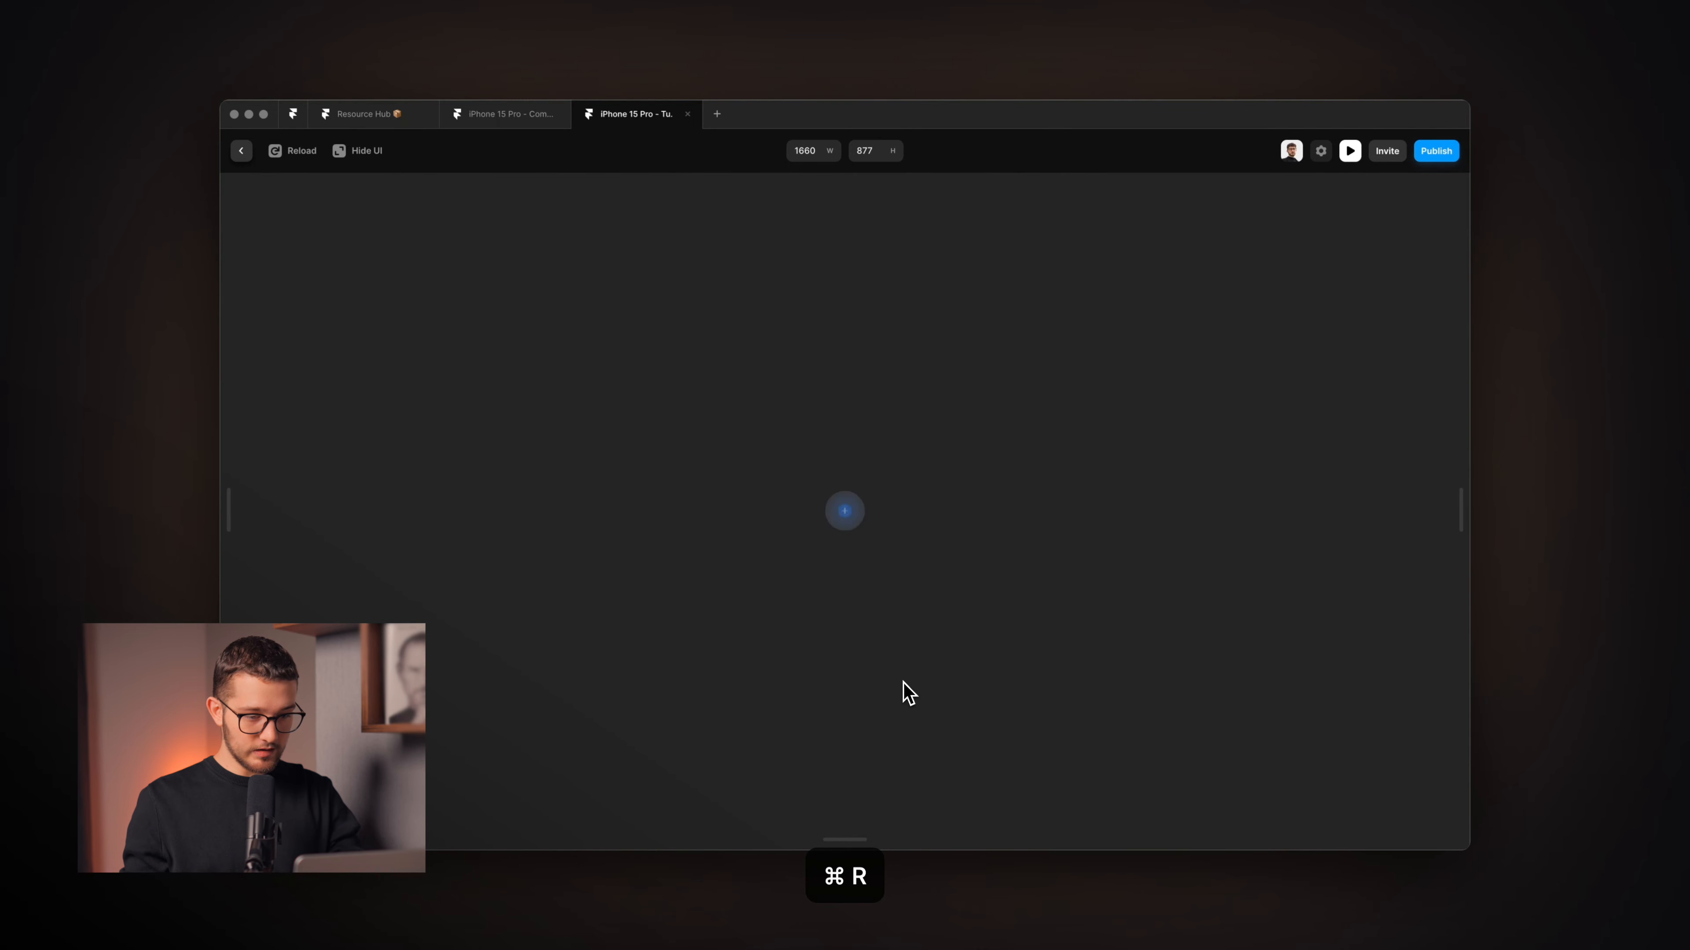
key("super+r")
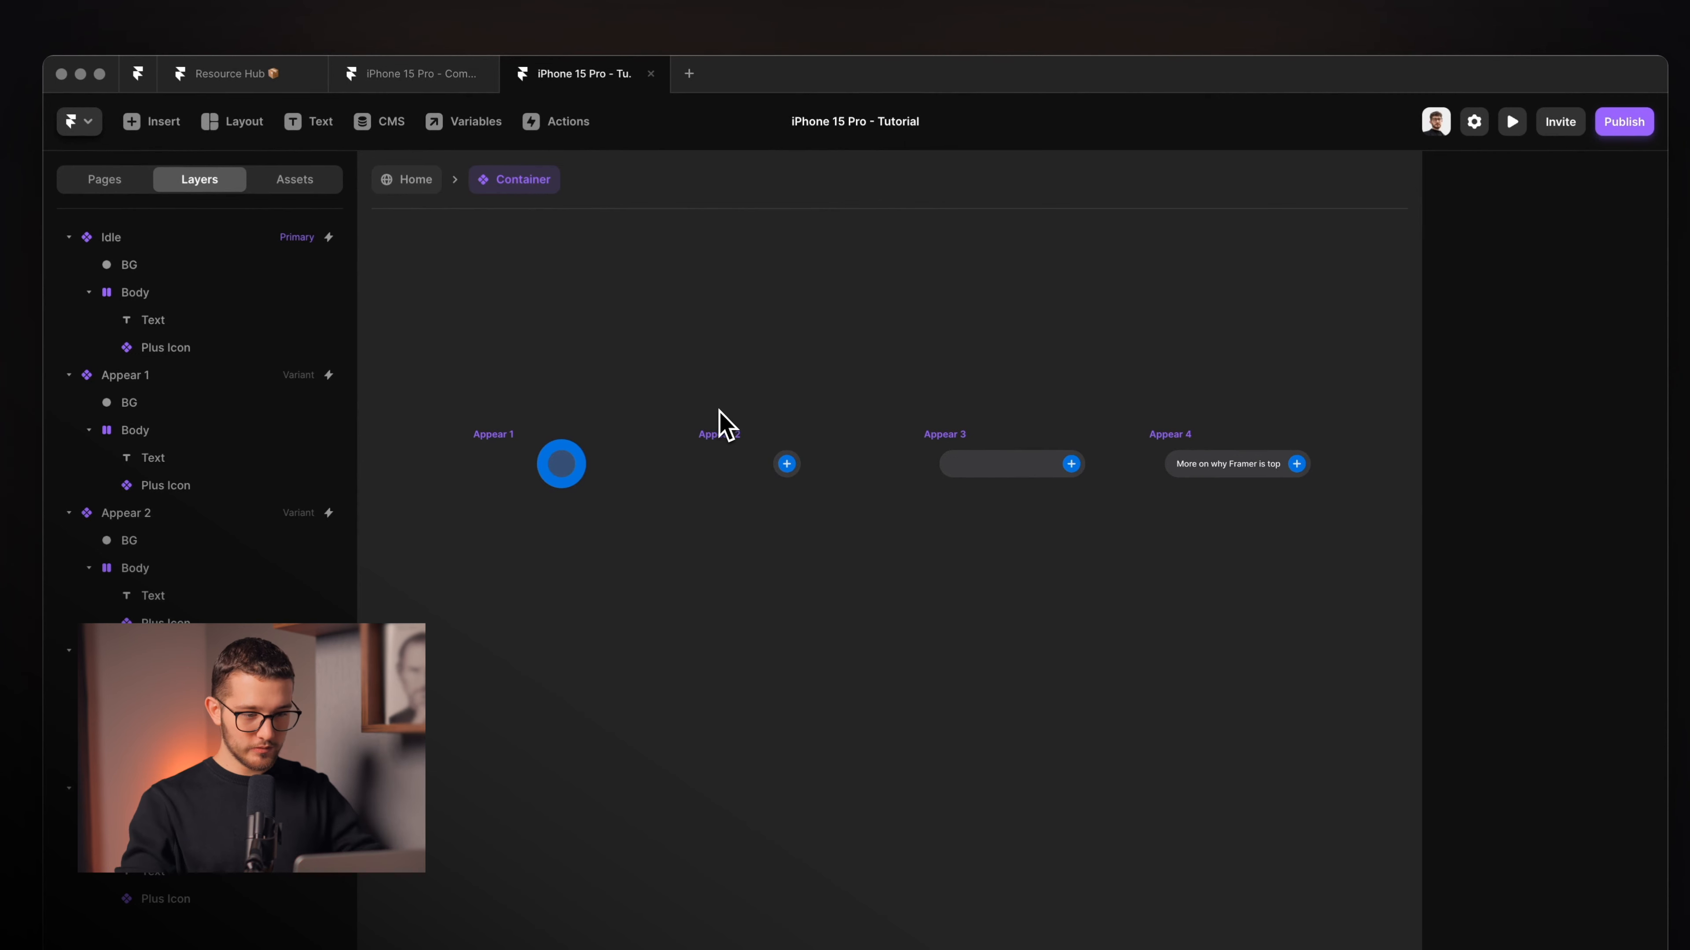
Step through the Idle, Appear 1, Appear 2, Appear 3 and Appear 4 variants.
left_click(485, 430)
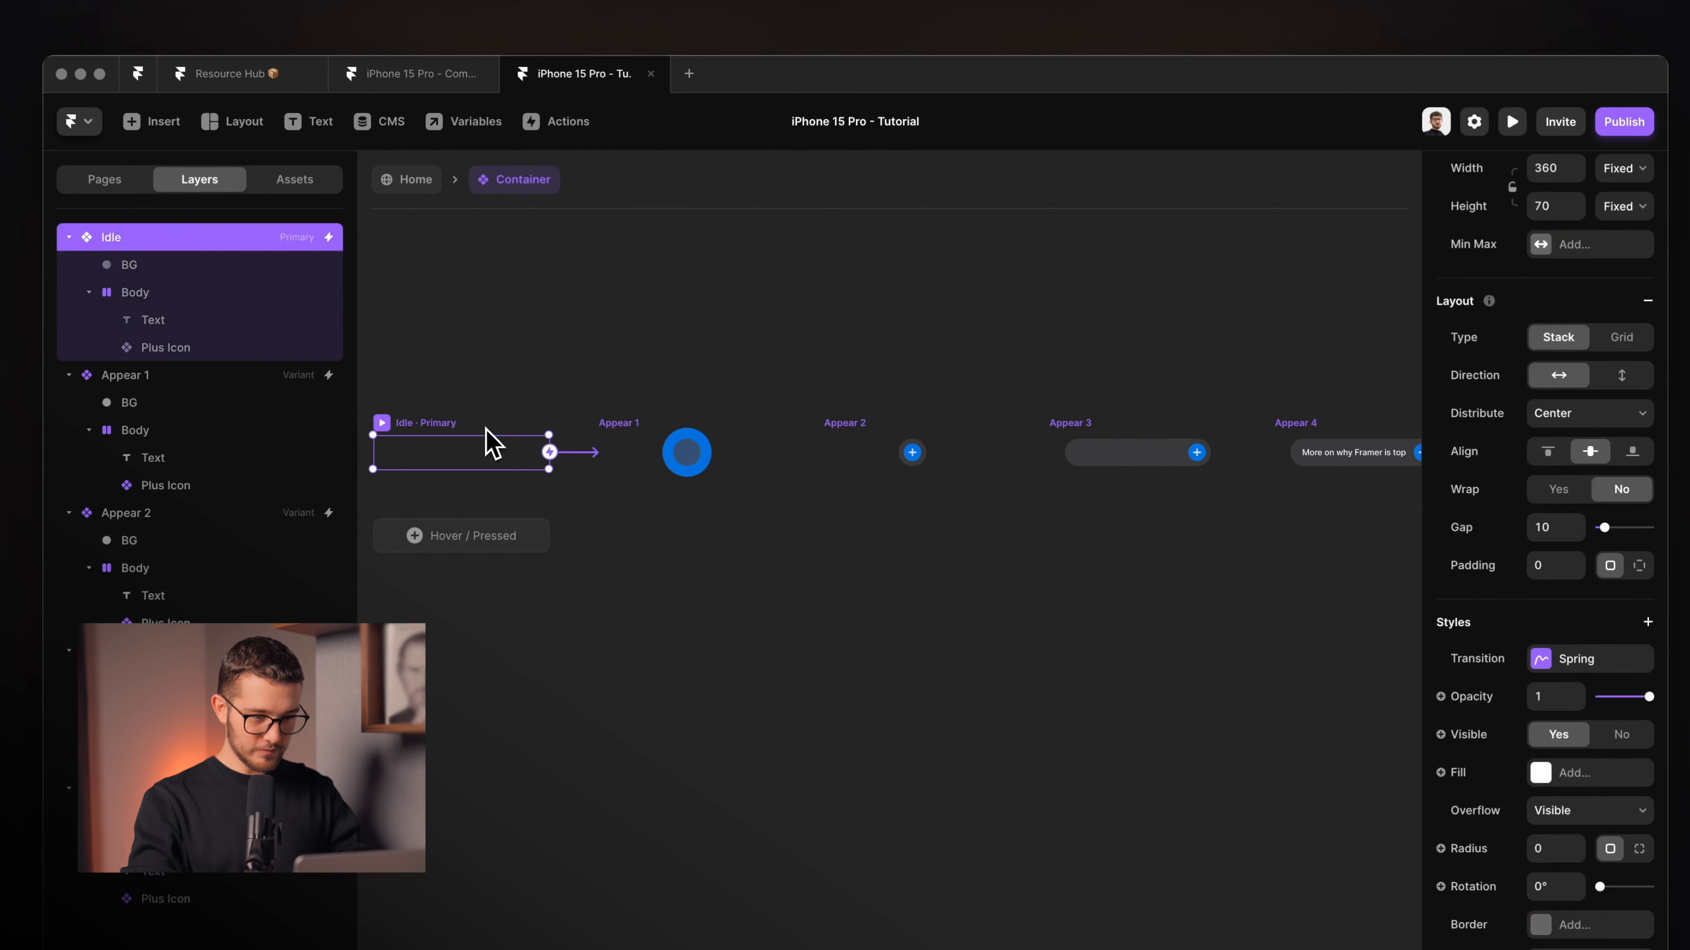
left_click(634, 424)
left_click(830, 424)
left_click(1067, 424)
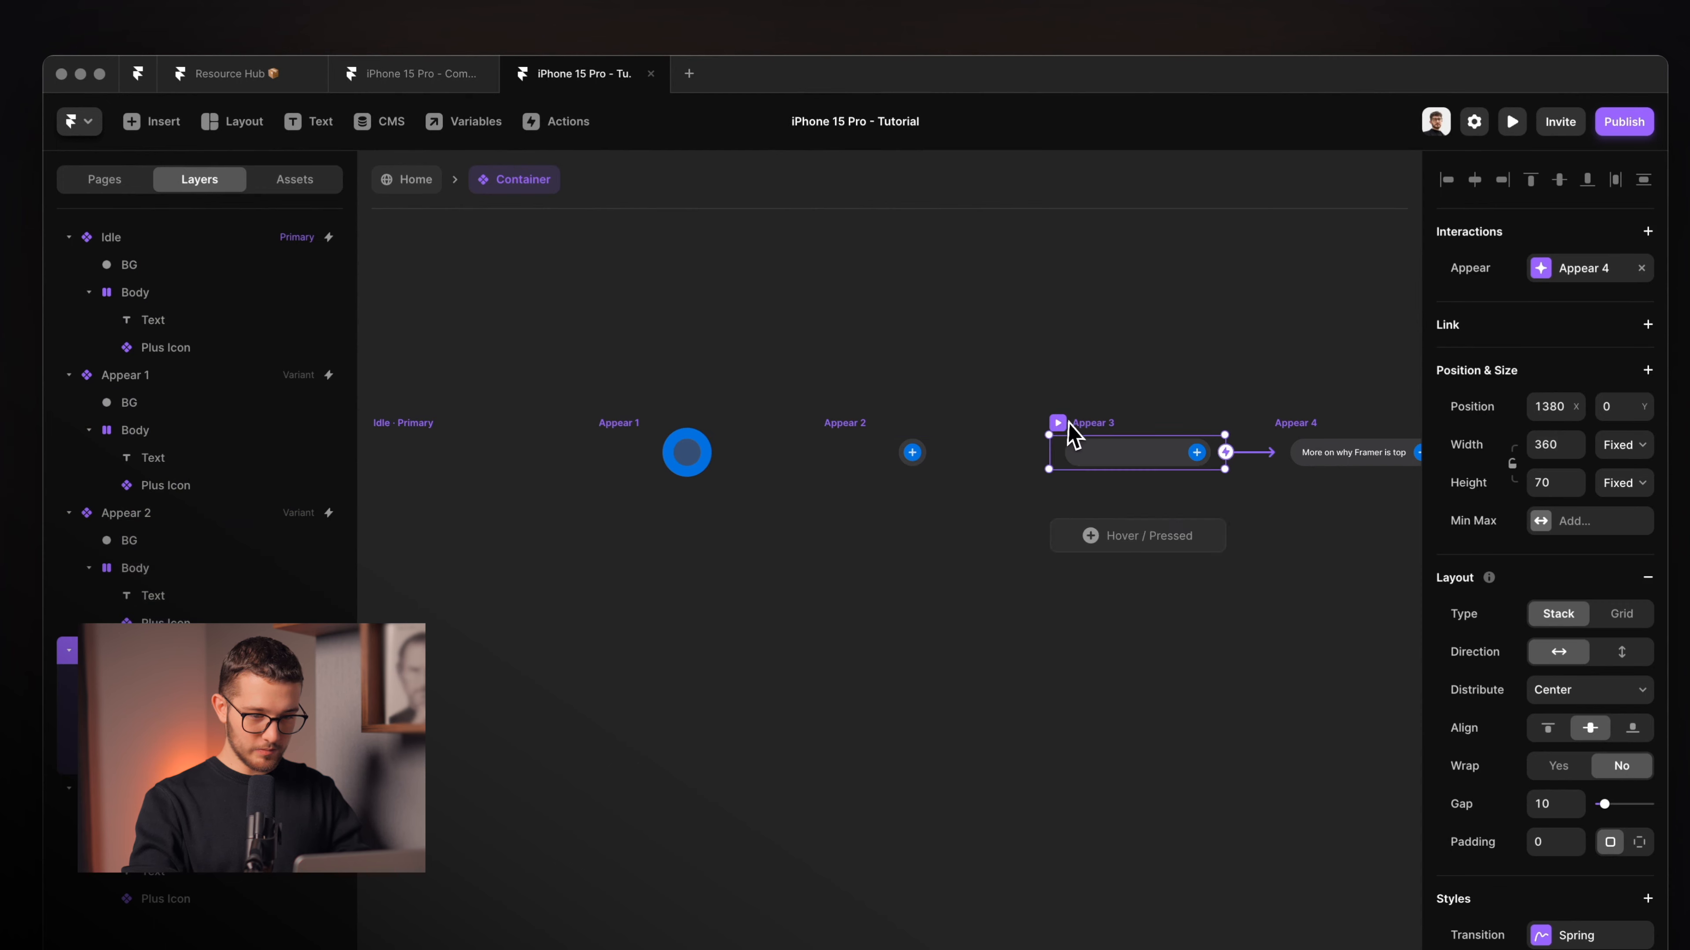
left_click(1064, 444)
left_click(1157, 409)
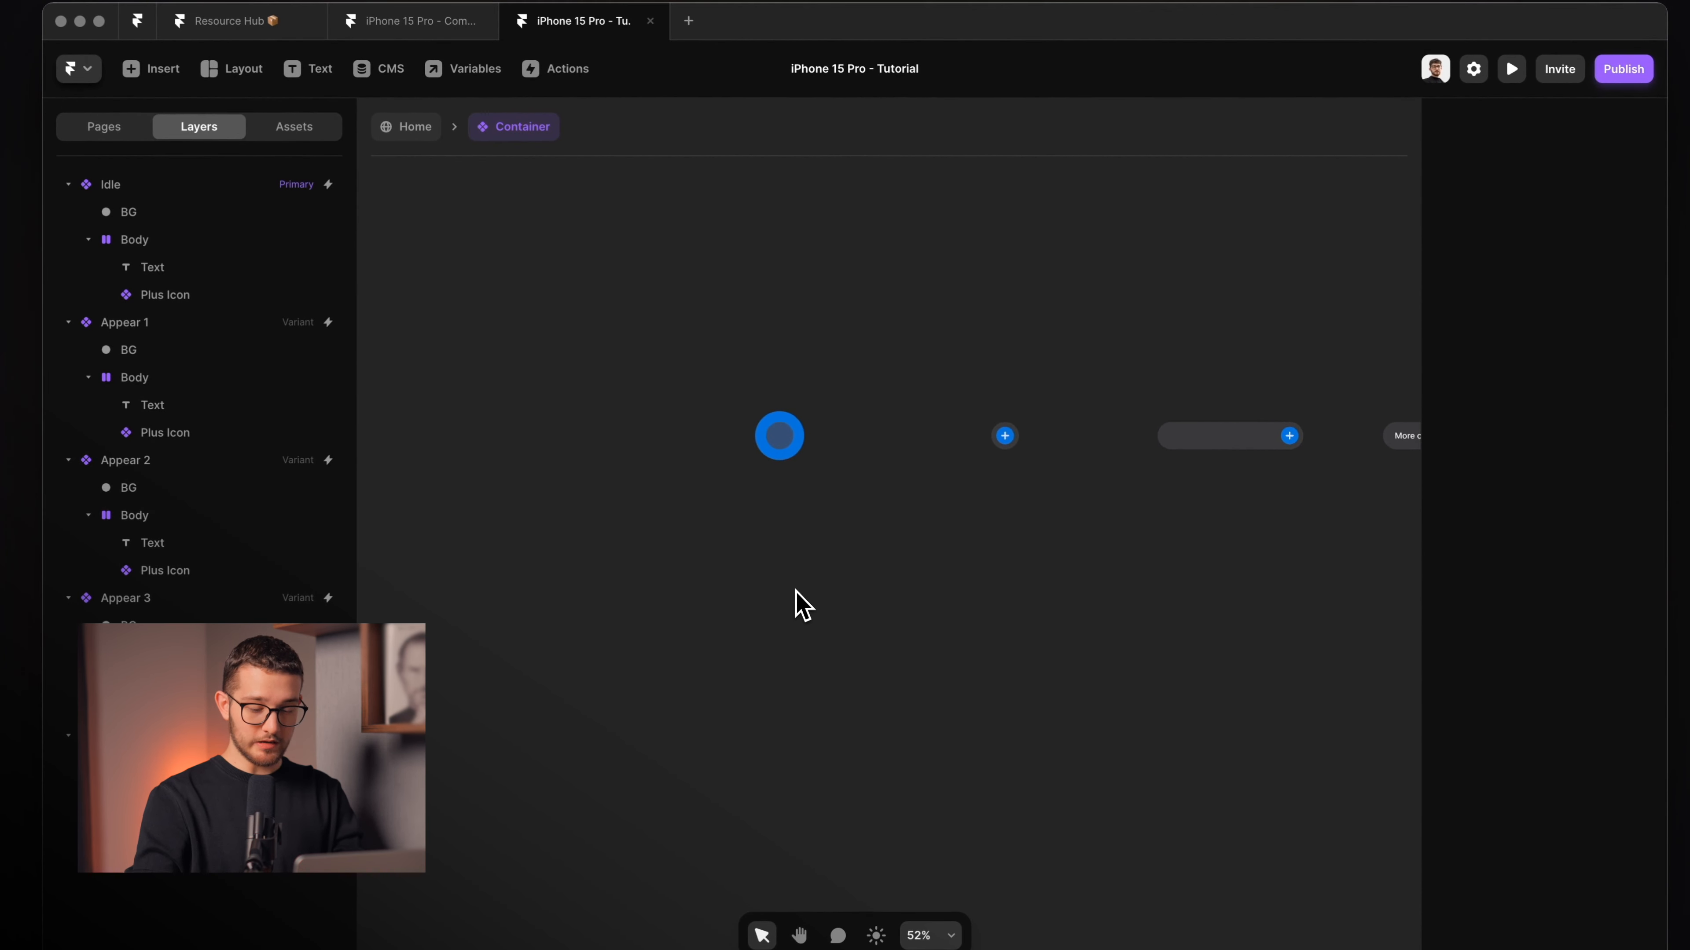
Reopen the preview, replay the animation twice, then switch to the Example video.
key("super+p")
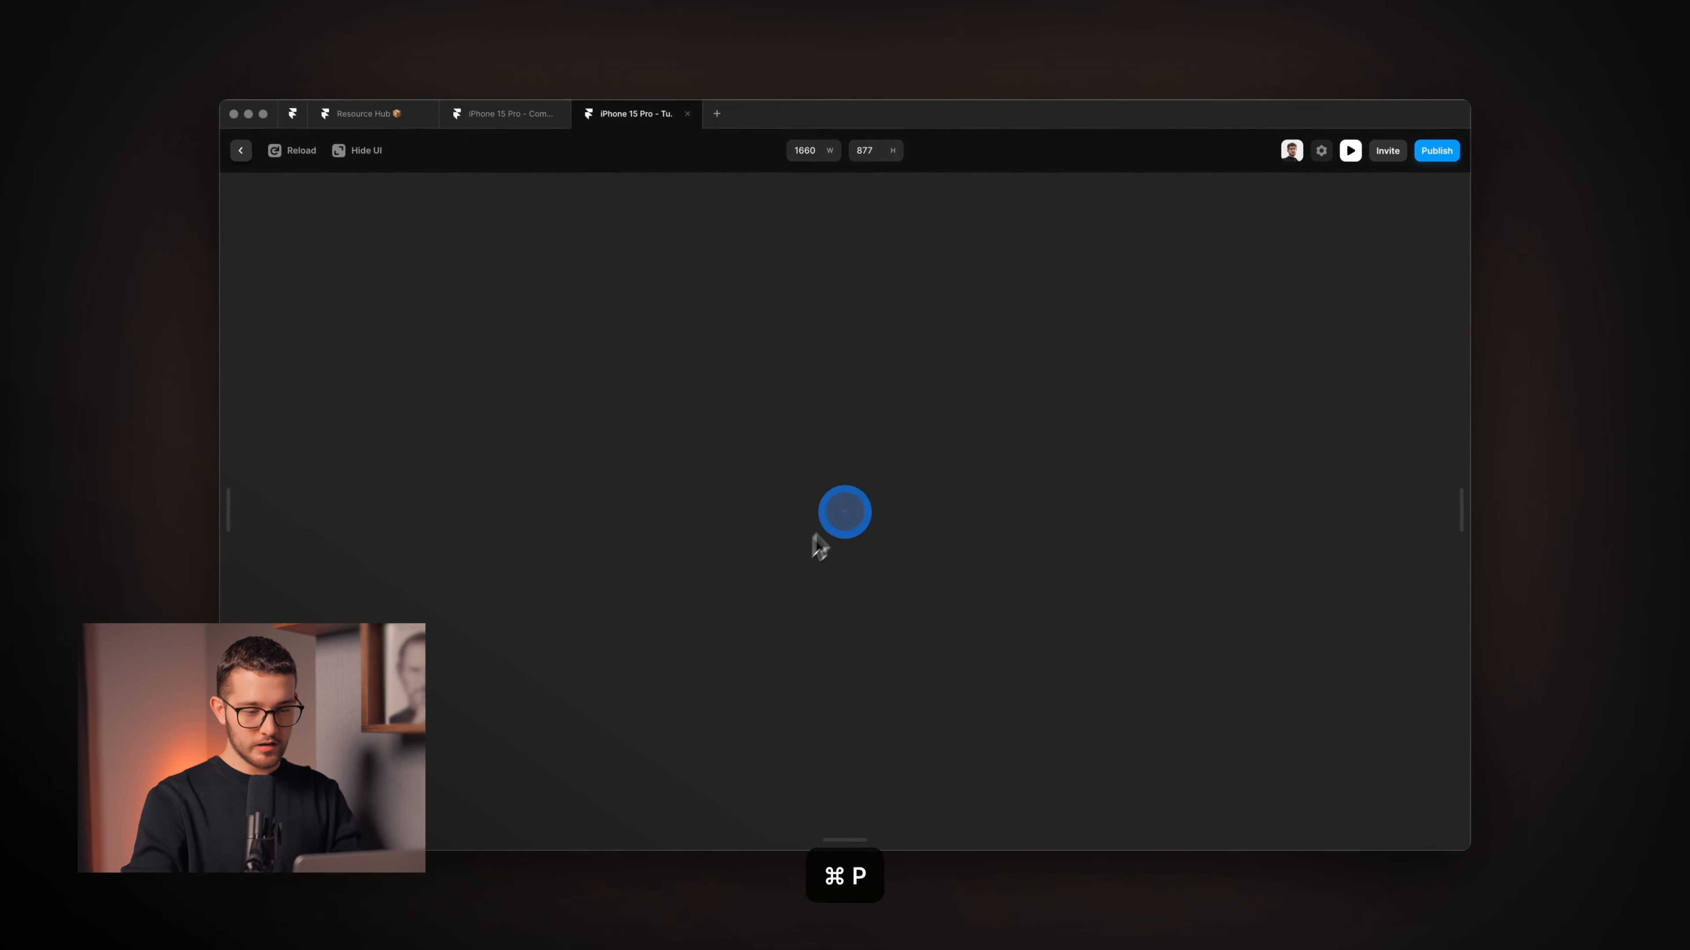
key("super+r")
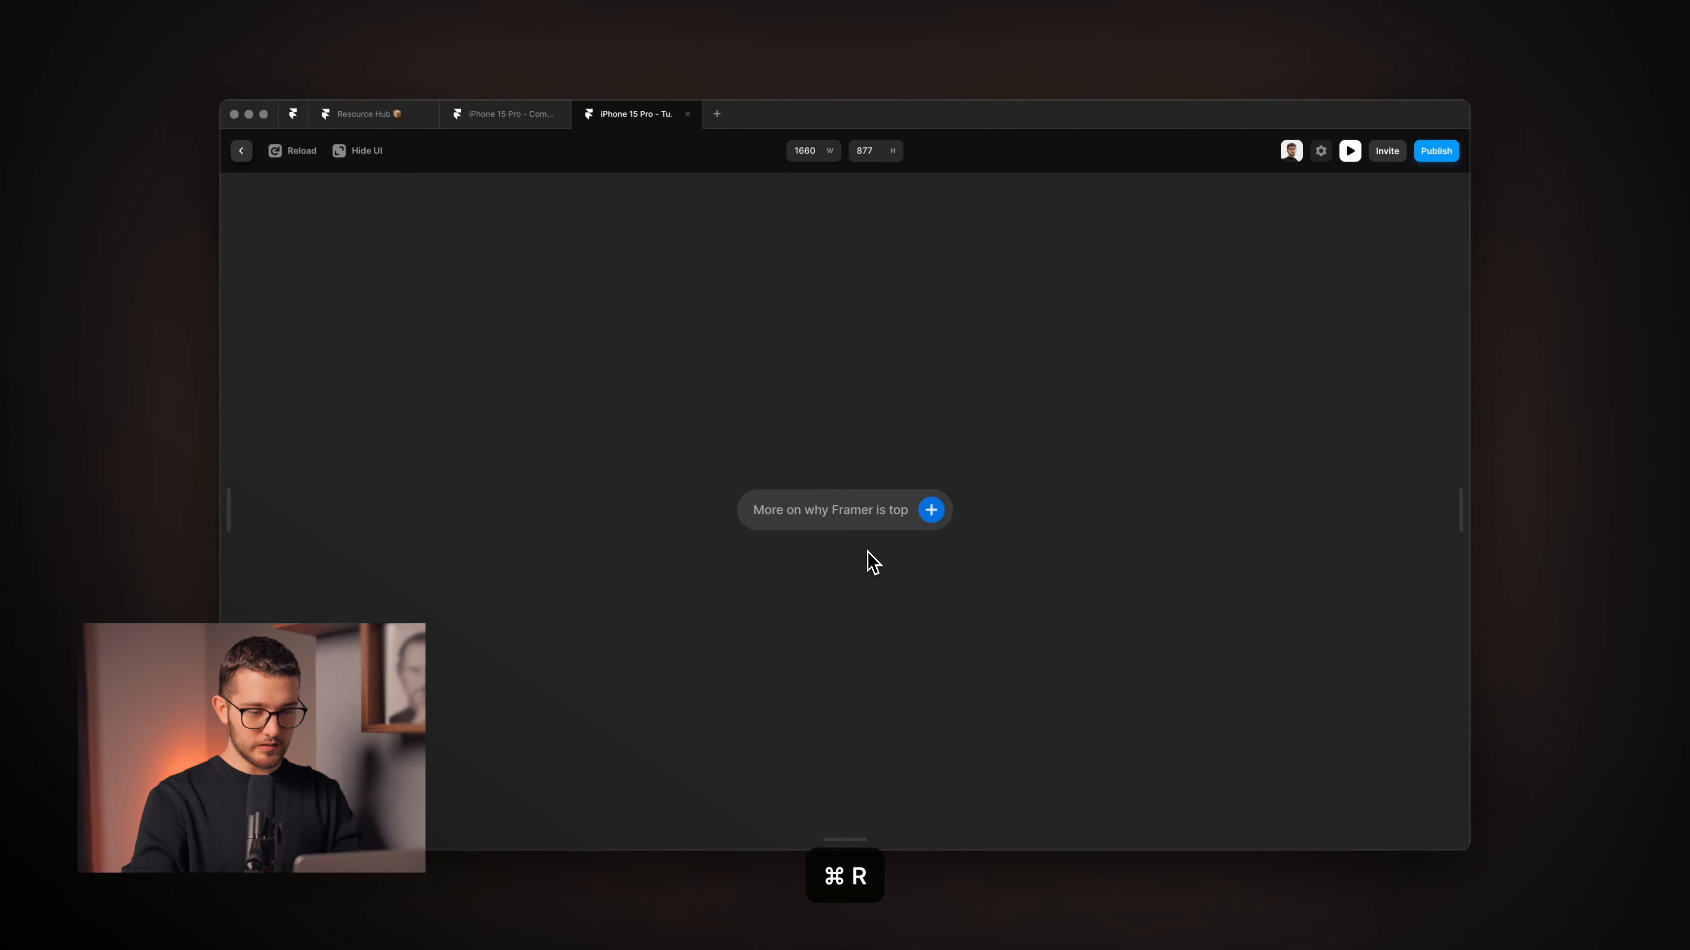
key("super+r")
key("super+r")
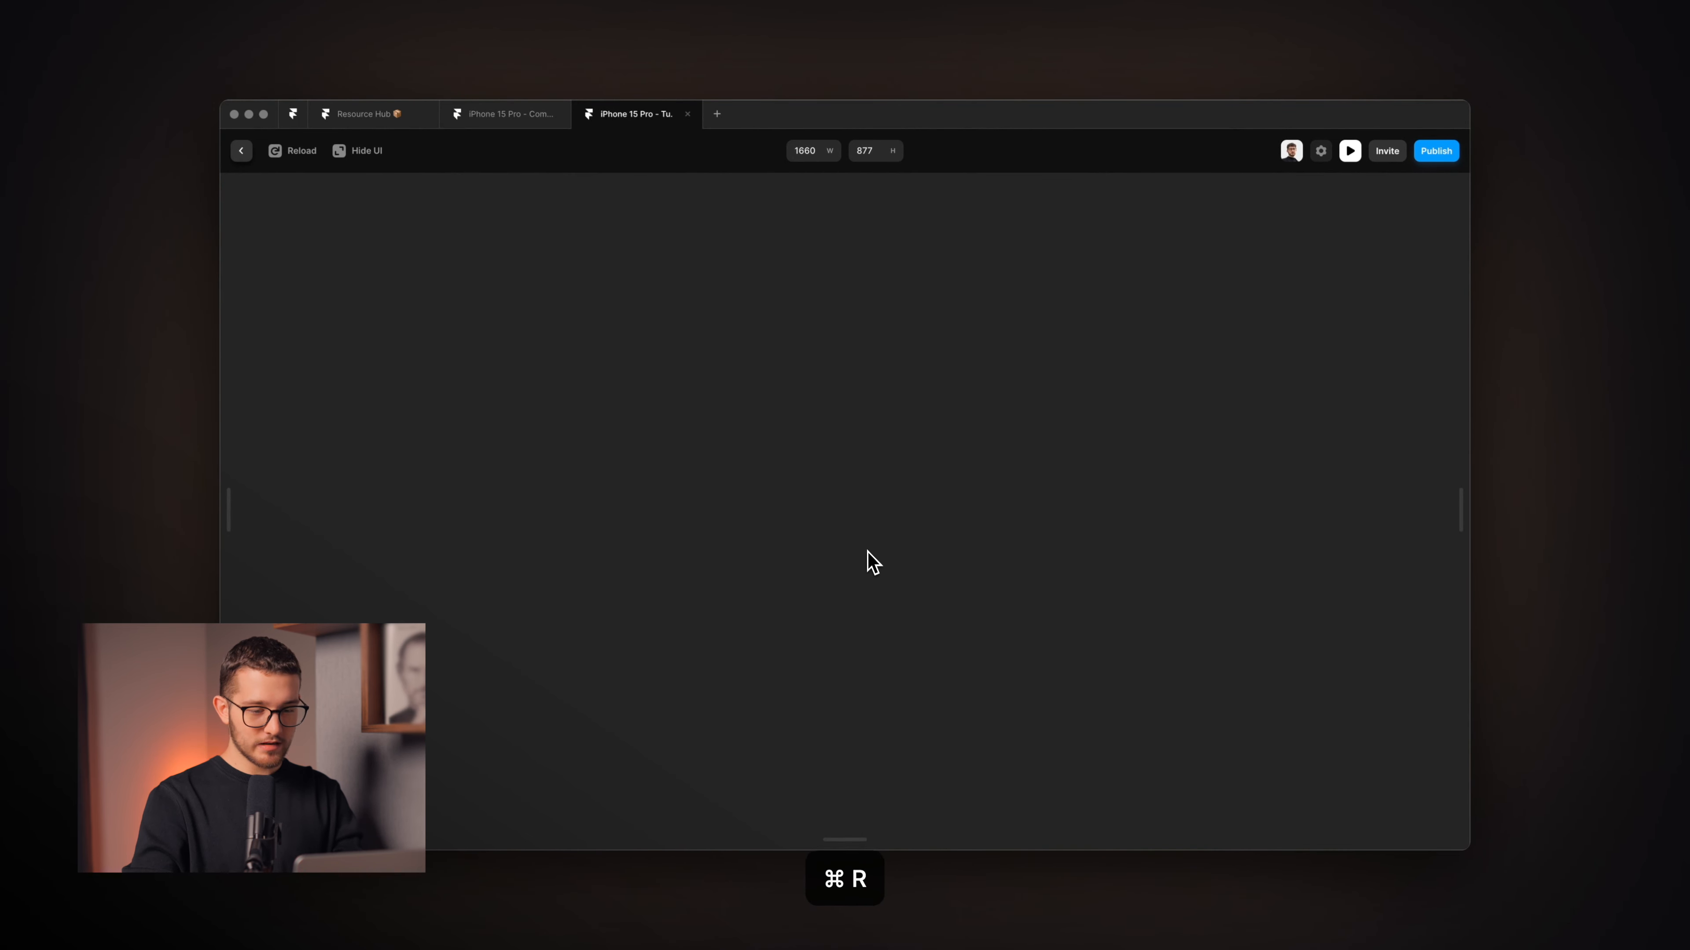
key("super+Tab")
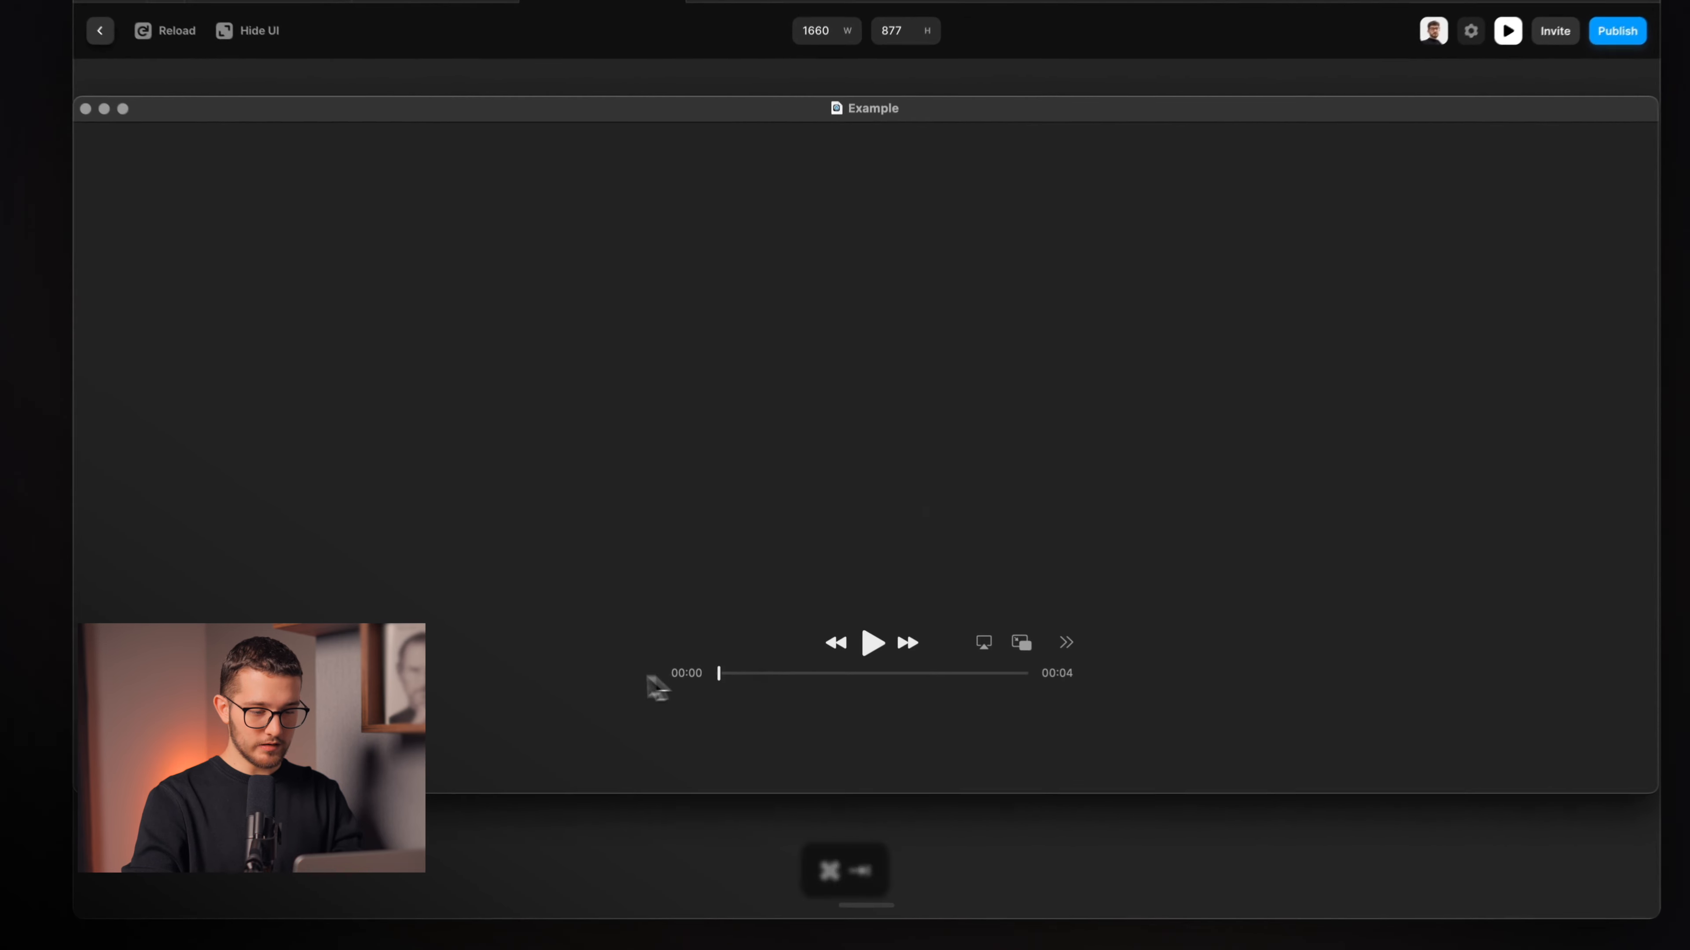
Play and pause the Example reference clip, then close Framer's preview.
left_click(875, 643)
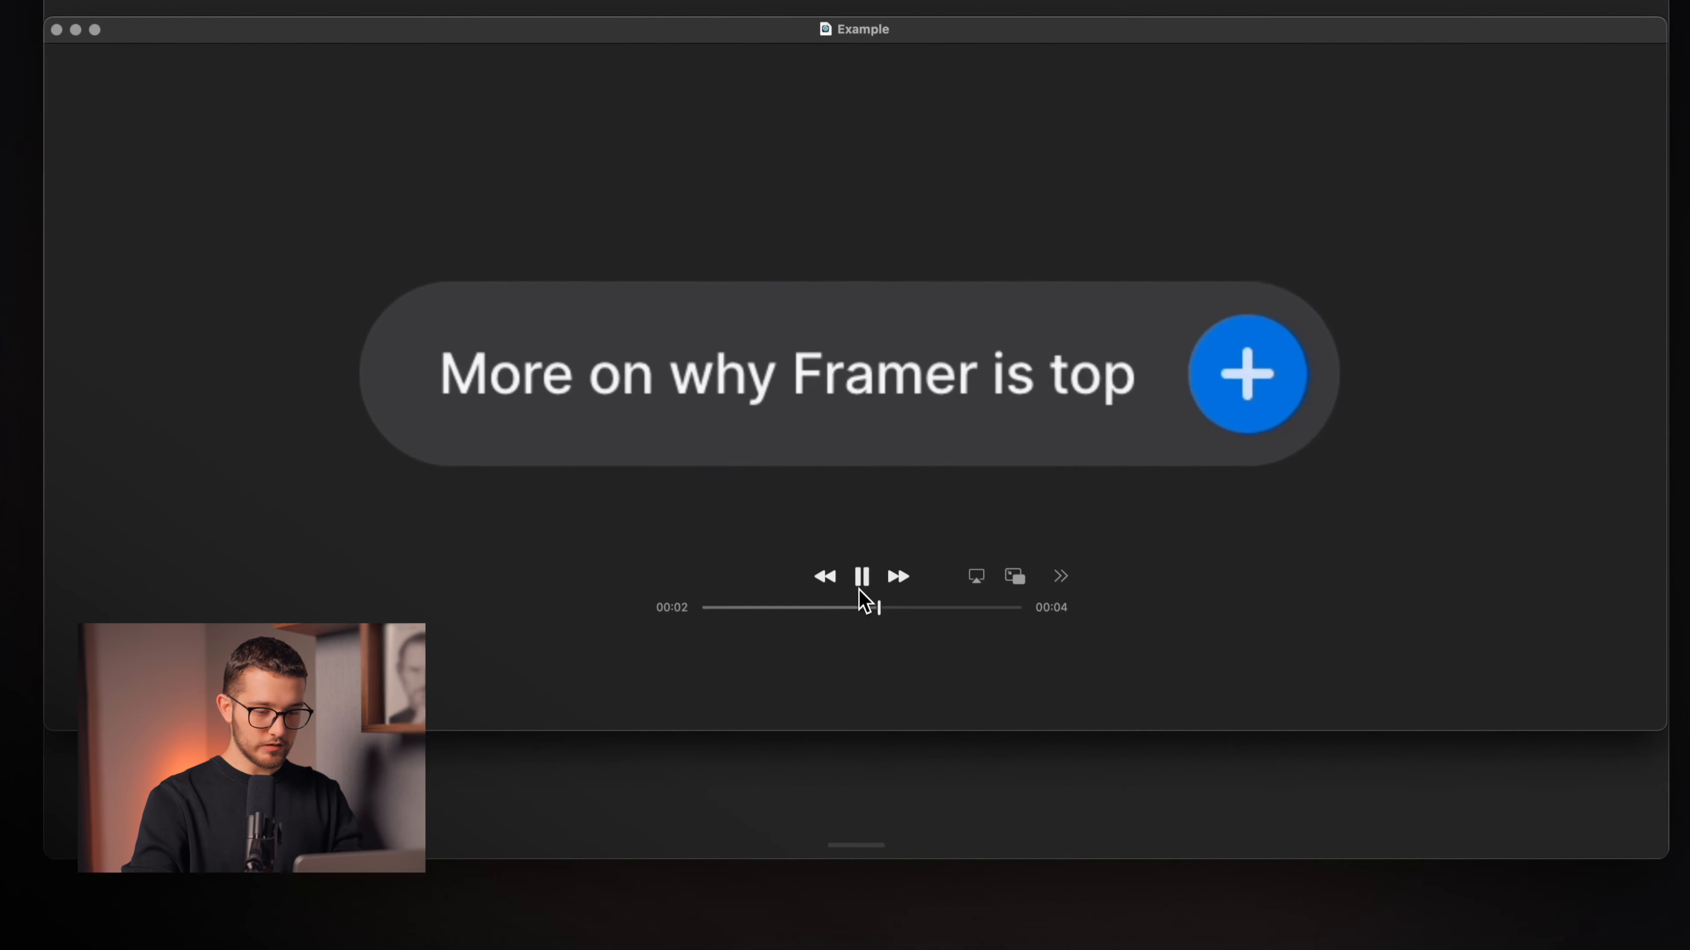
left_click(874, 642)
left_click(725, 817)
key("super+p")
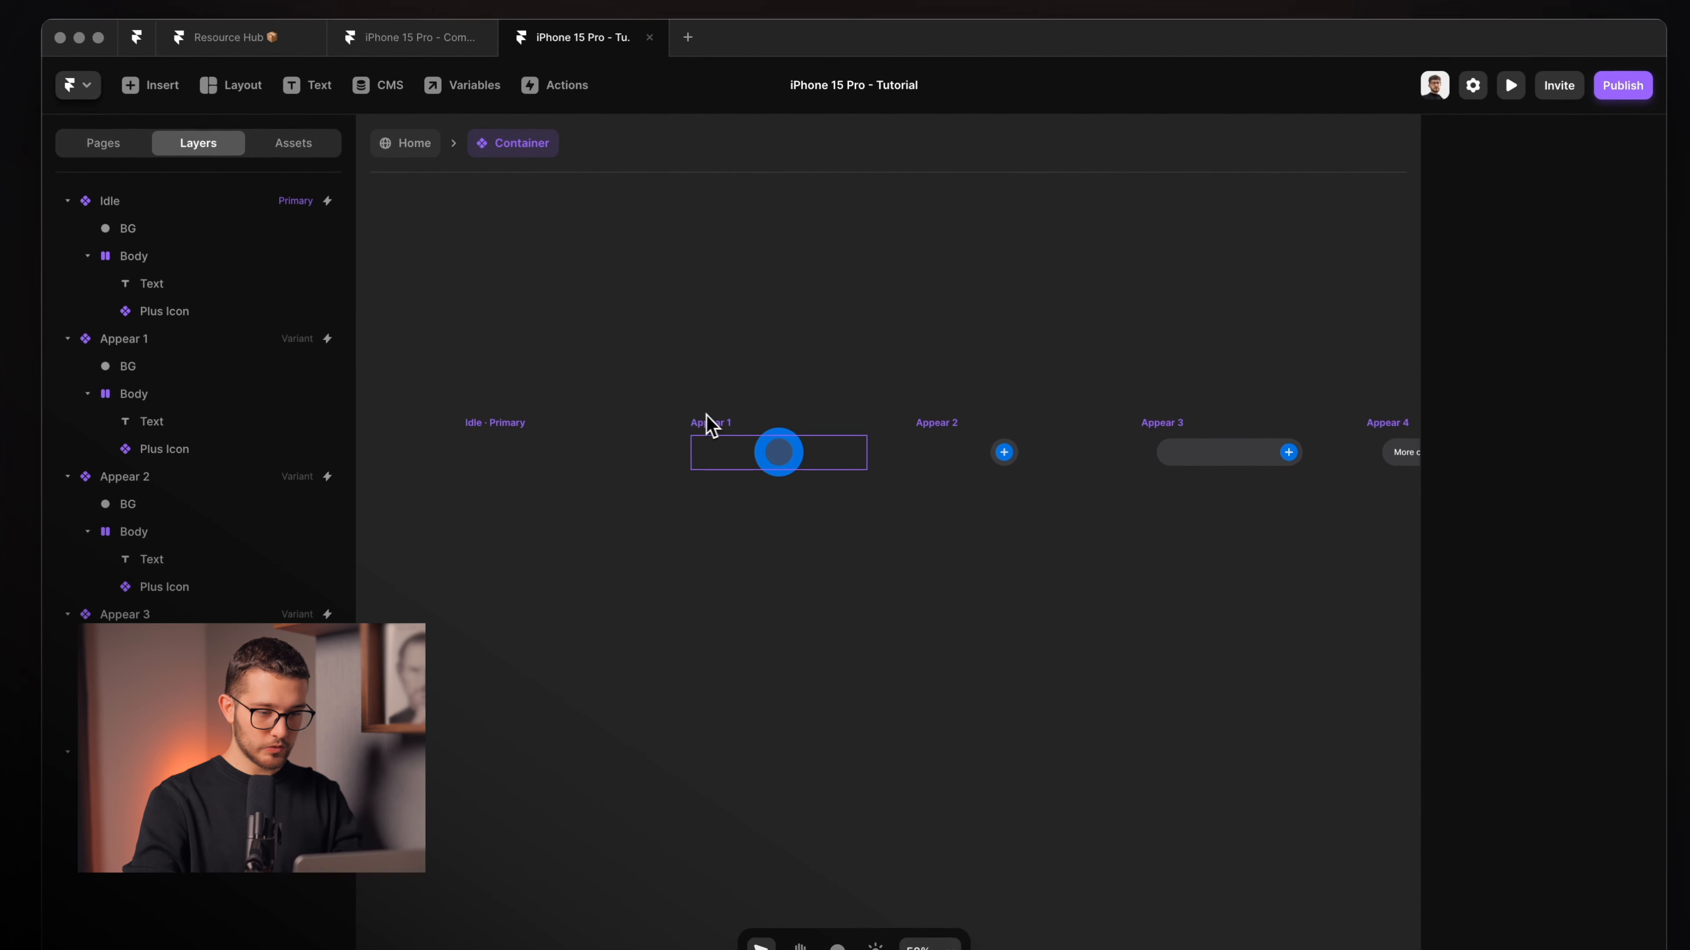
Set the delay on Appear 1's Appear interaction to 0.5 seconds, replacing 0.25.
left_click(710, 425)
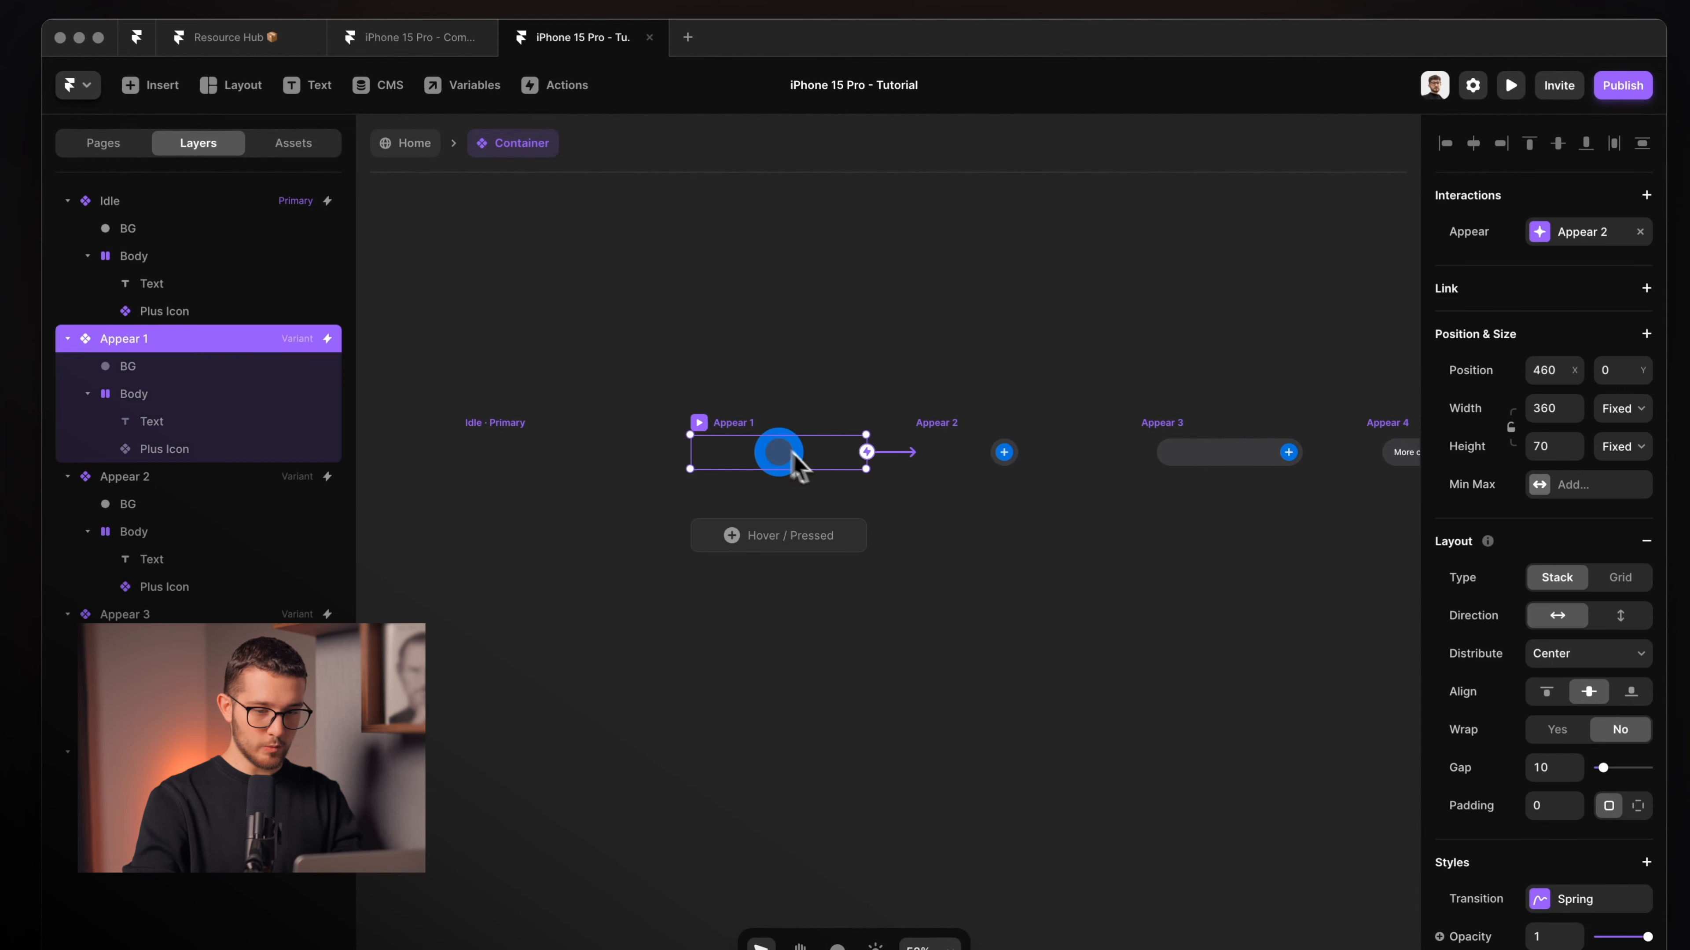
scroll(792, 463, "up", 3)
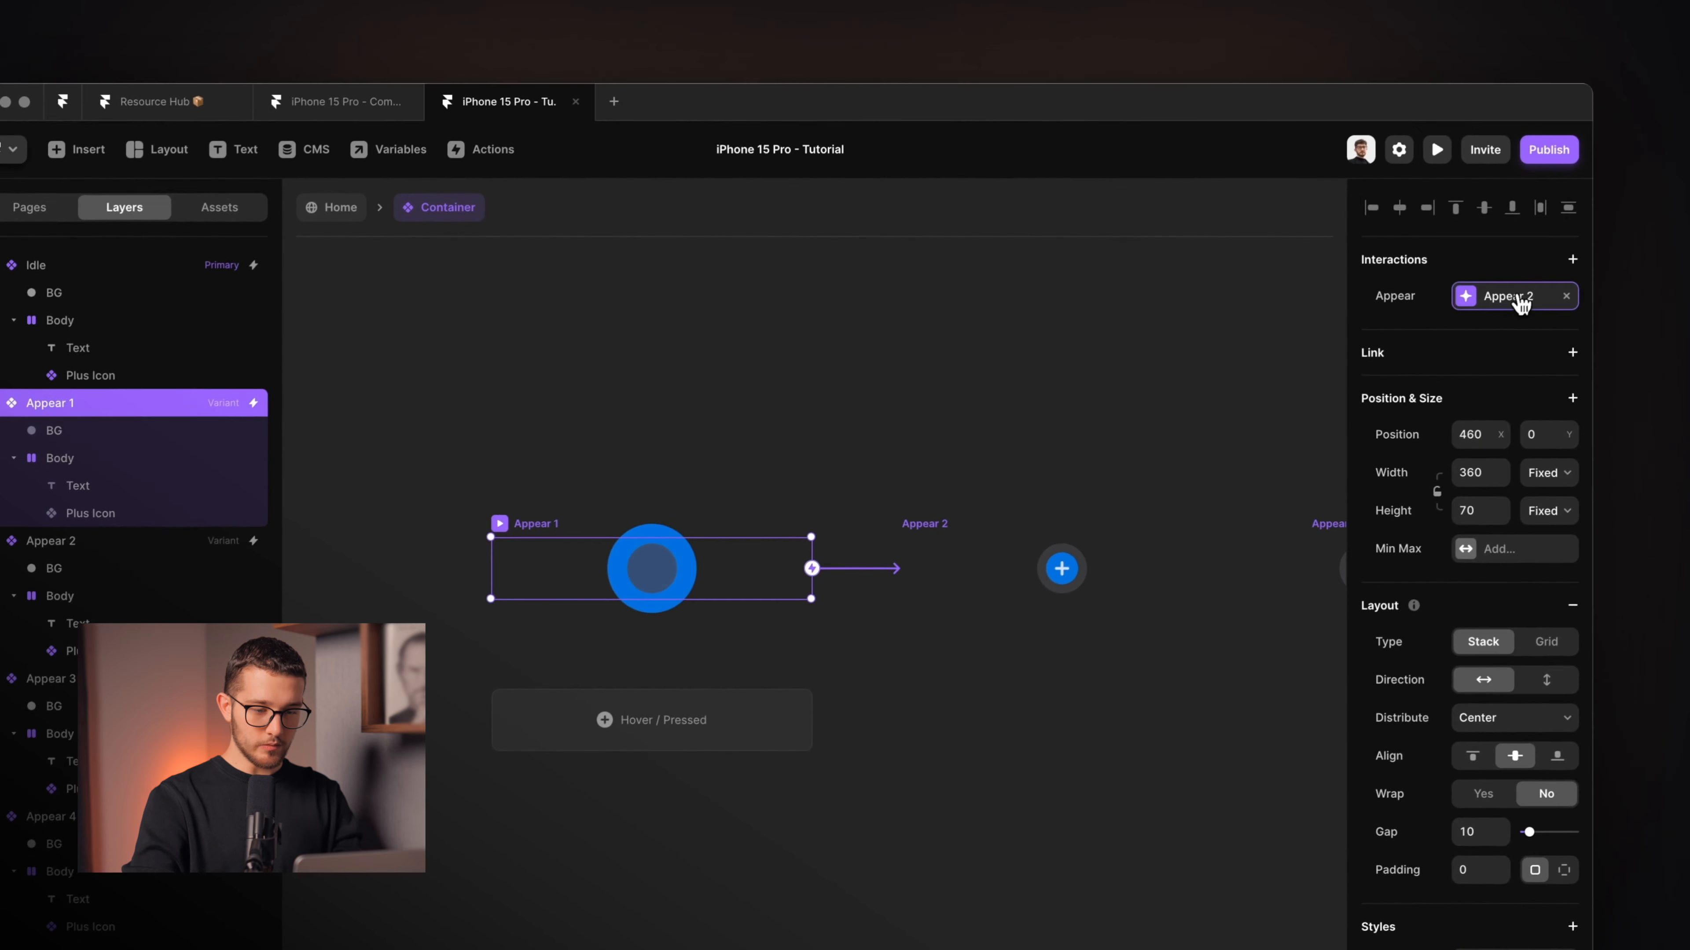
left_click(1530, 275)
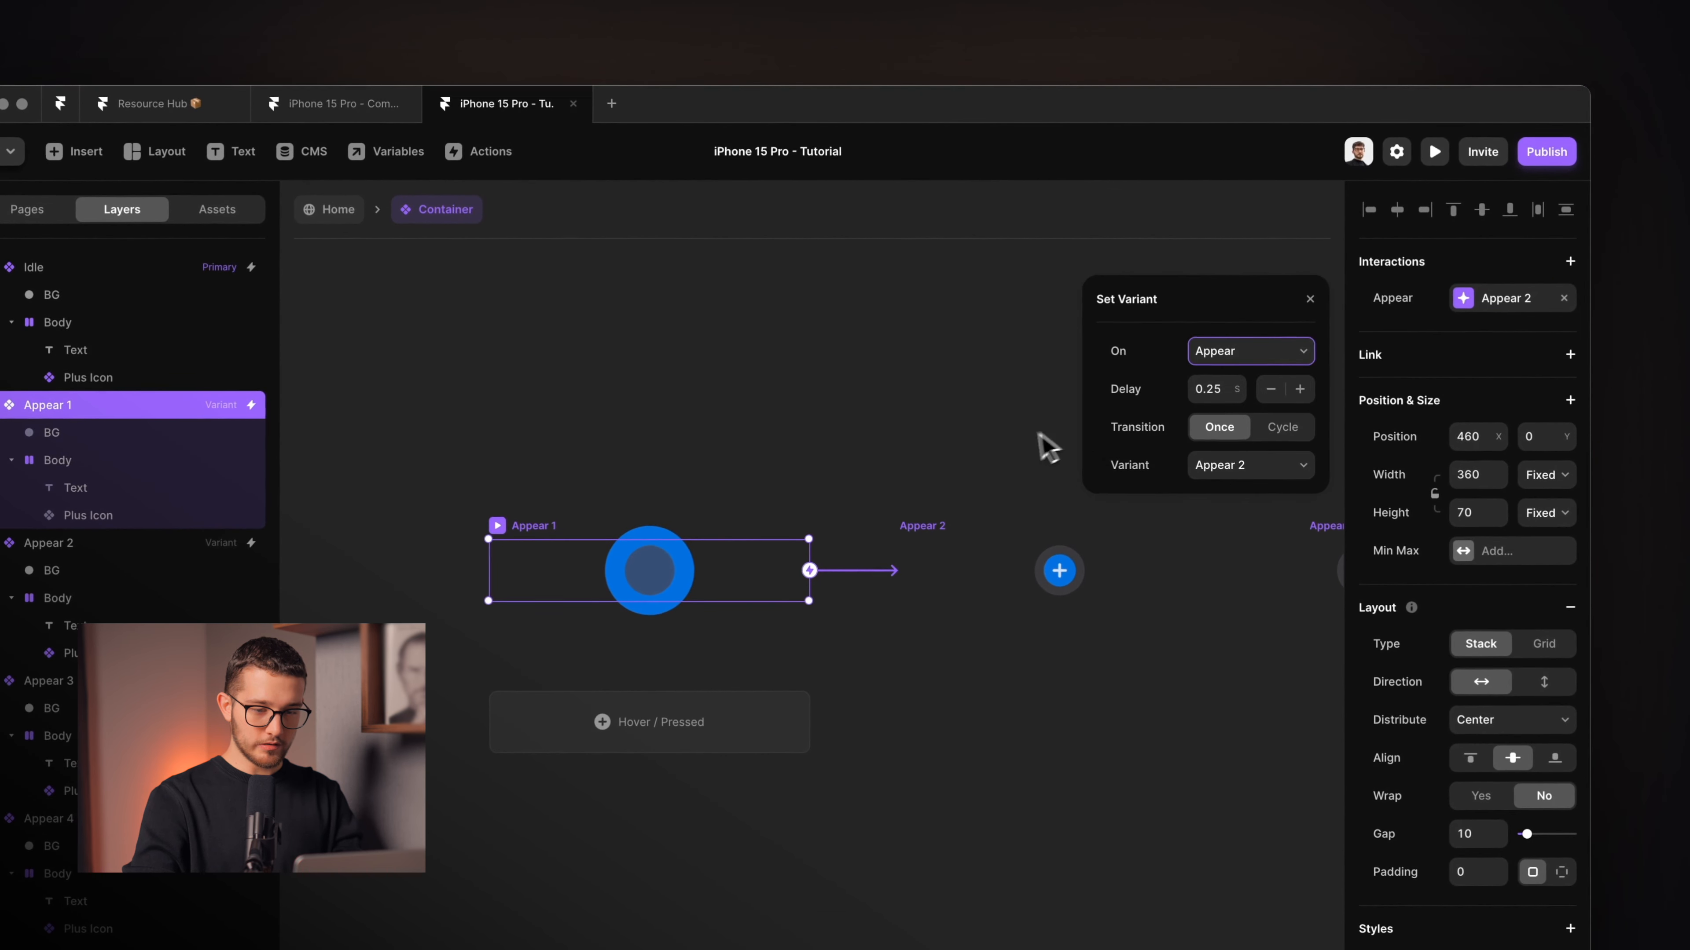
left_click(1241, 378)
type("0.")
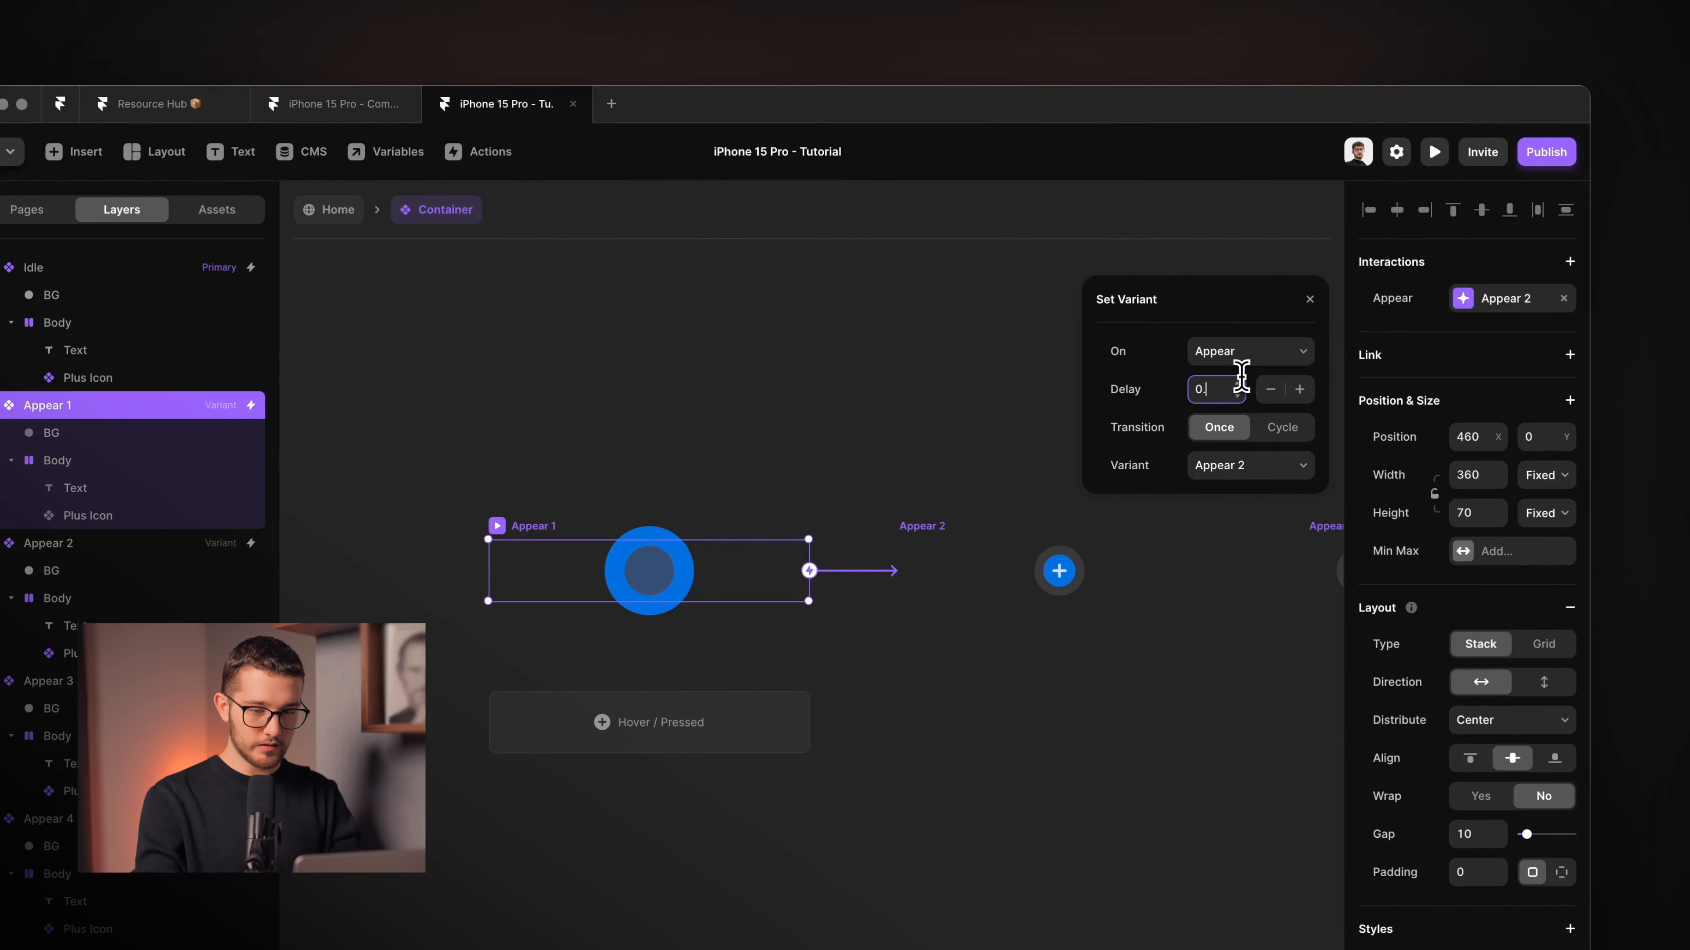
type("5")
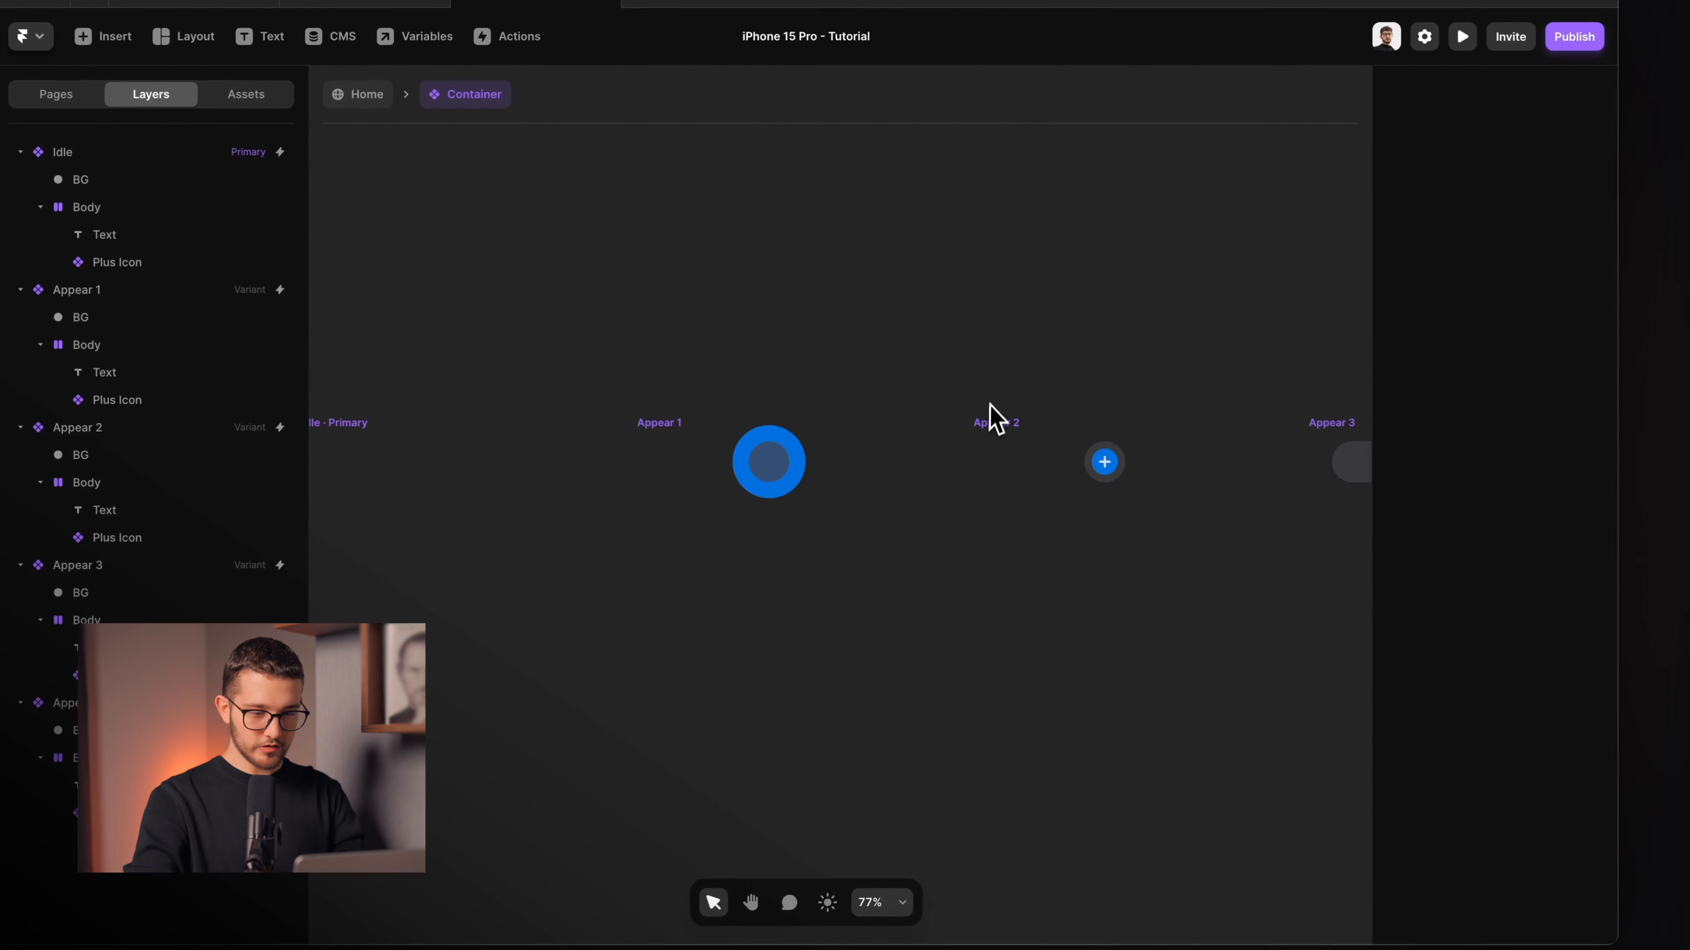
left_click(988, 444)
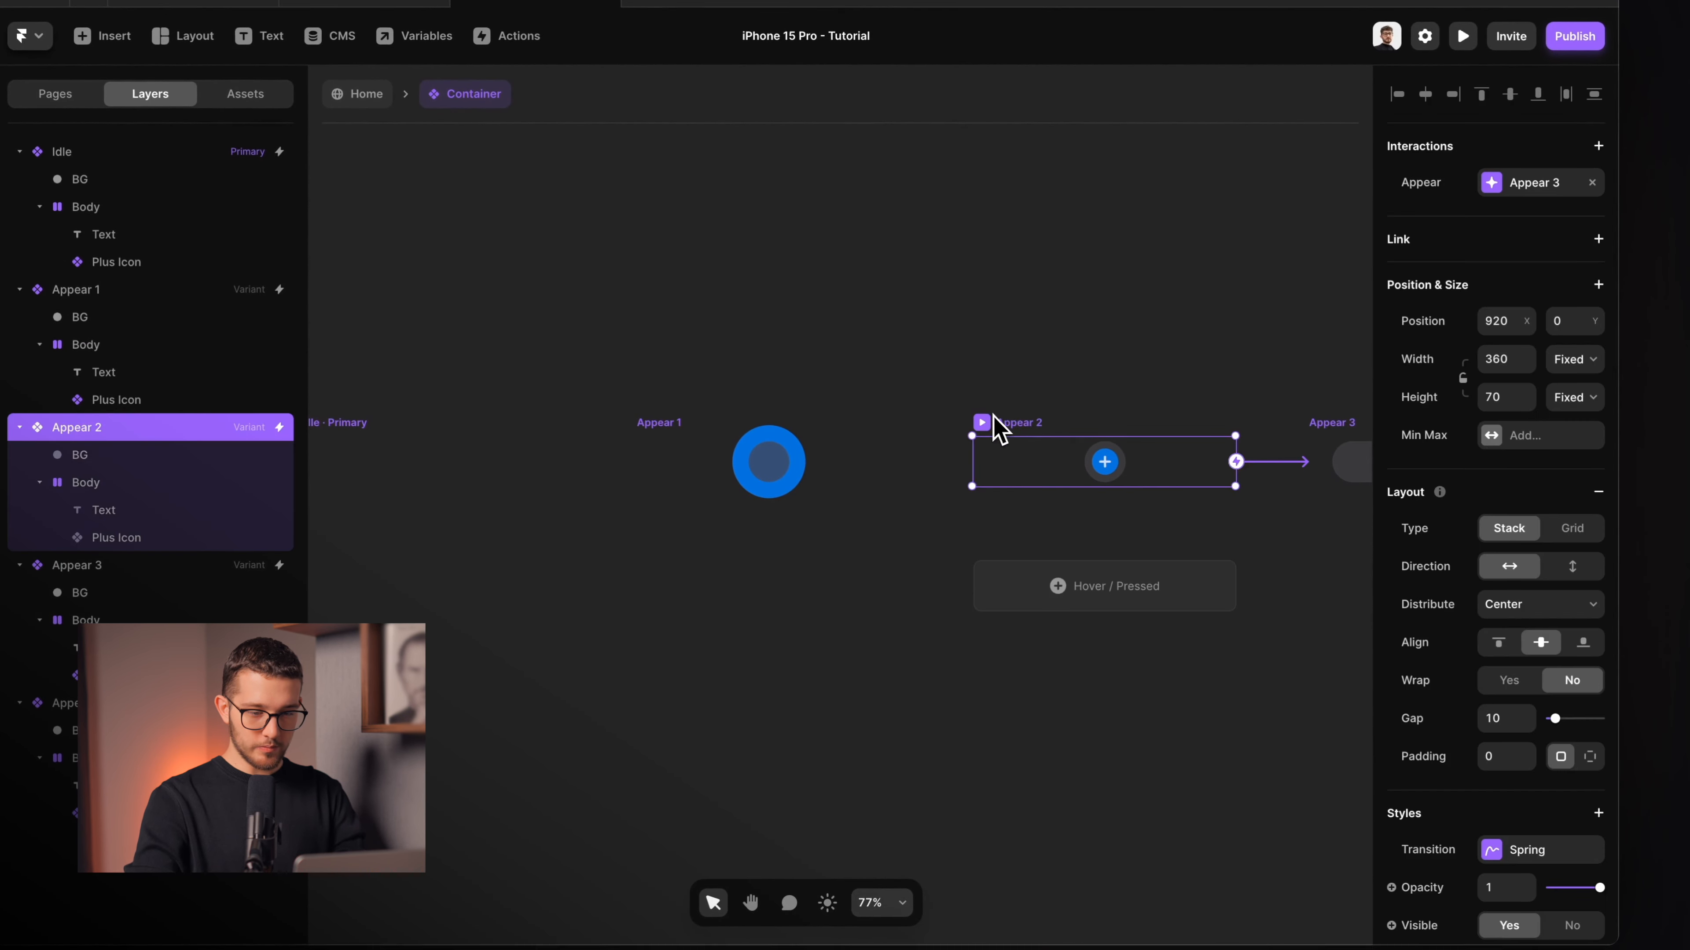
scroll(1206, 759, "right", 2)
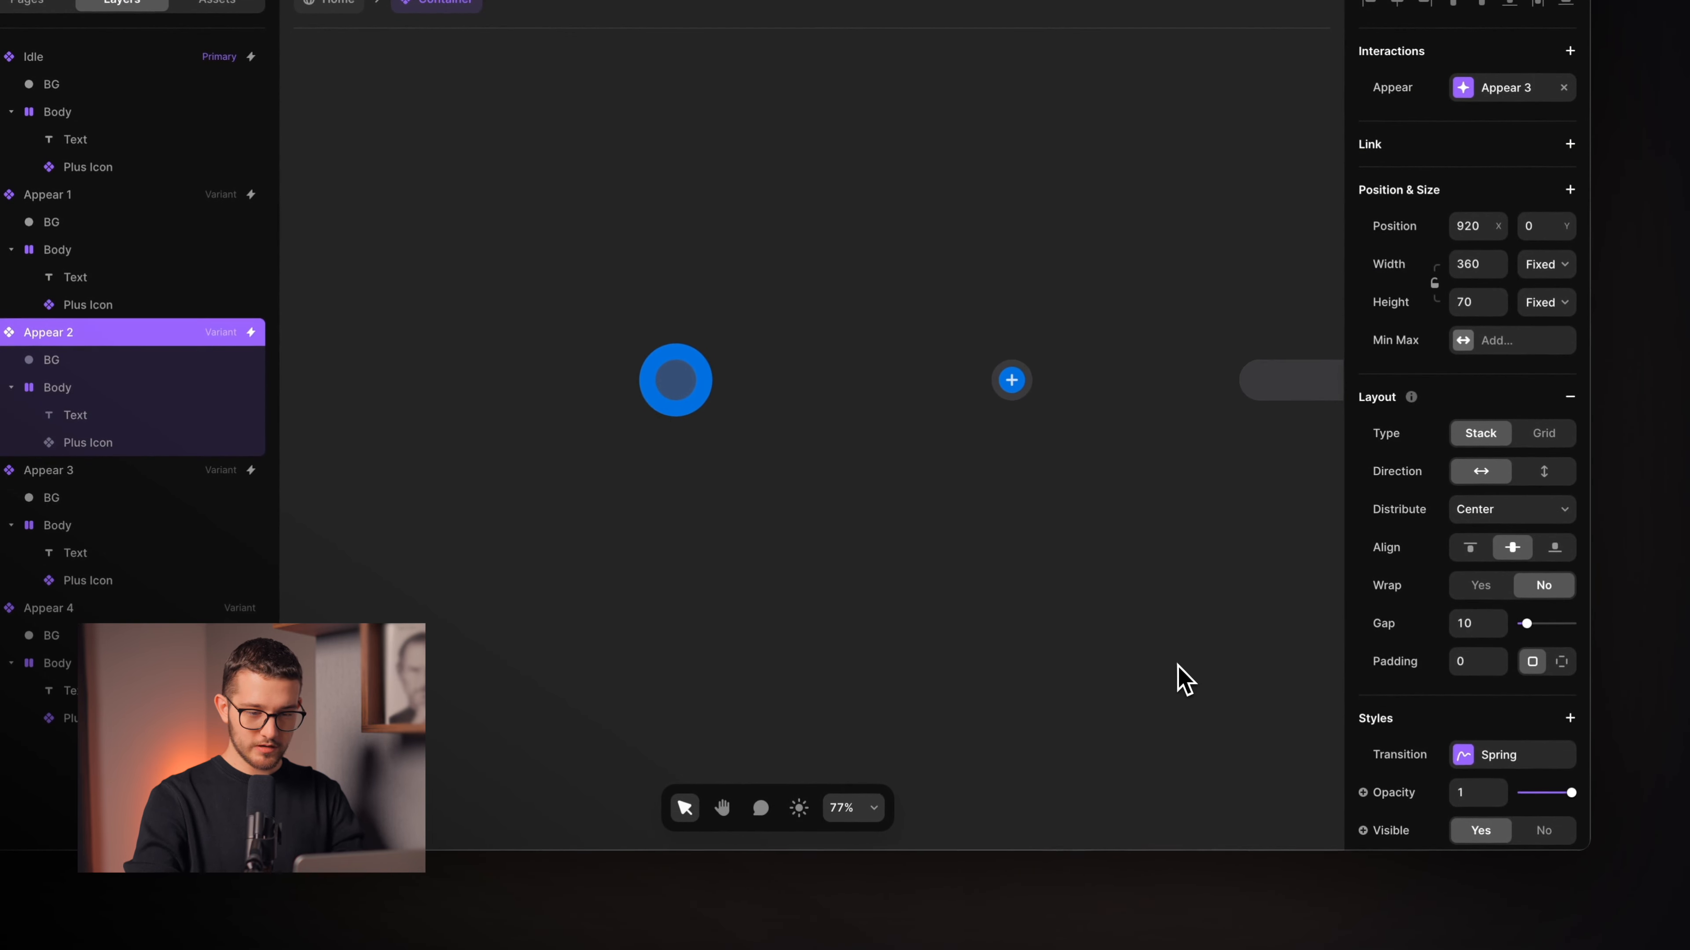
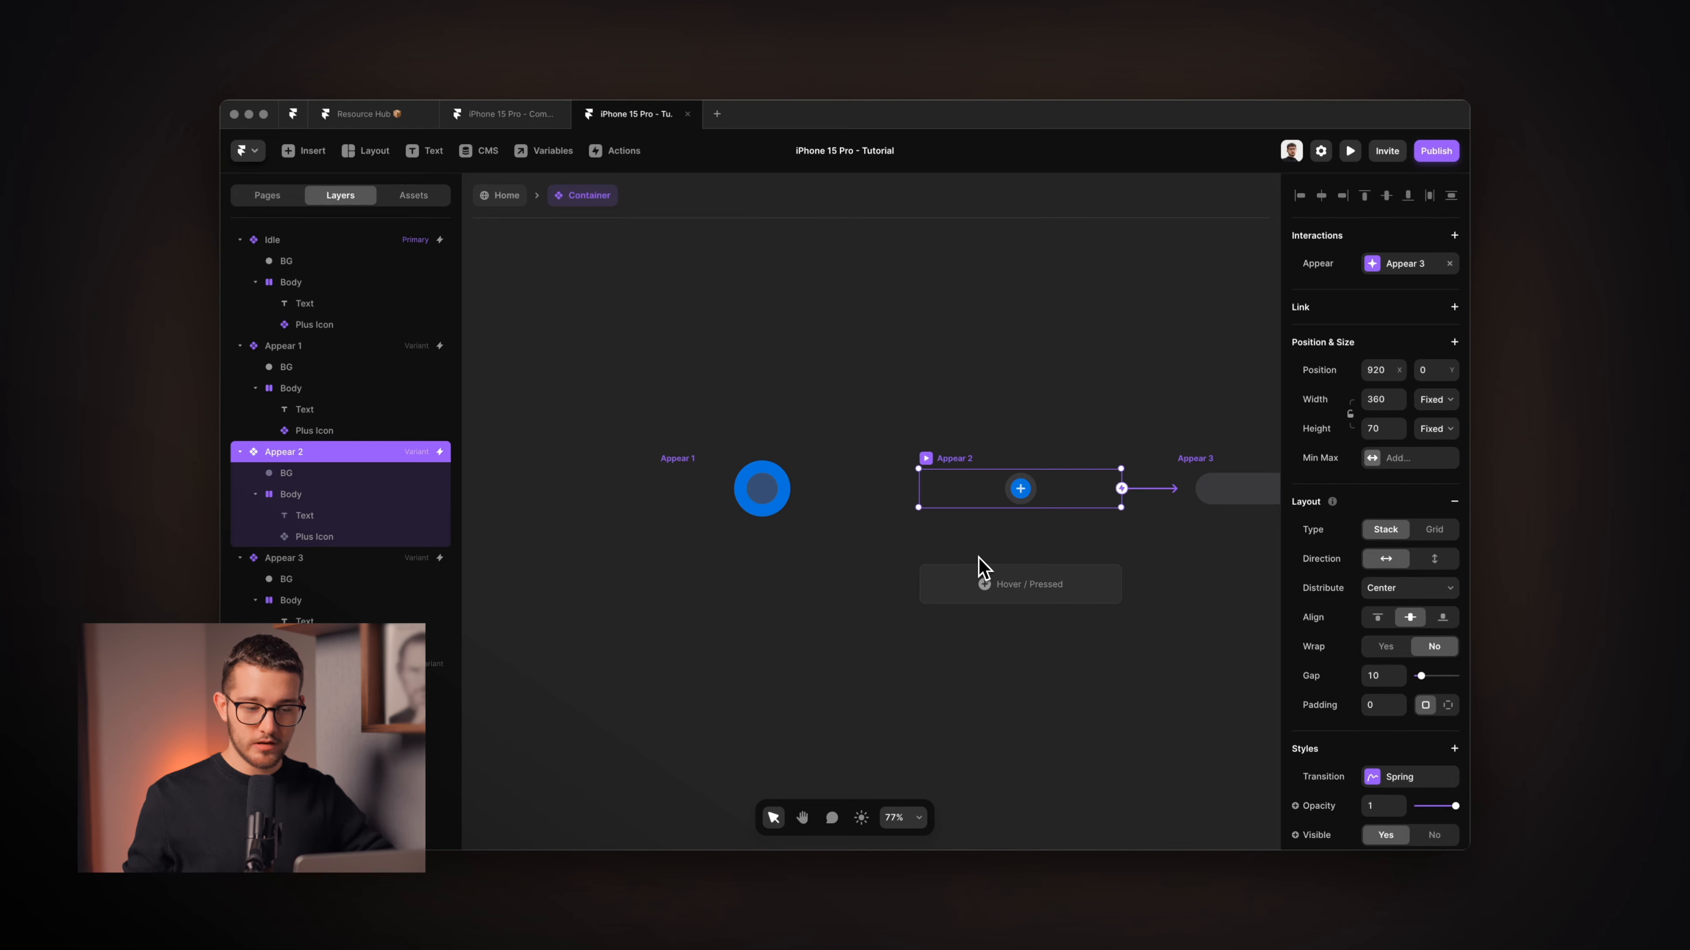
Set Appear 2's spring transition stiffness to 300.
left_click(1397, 779)
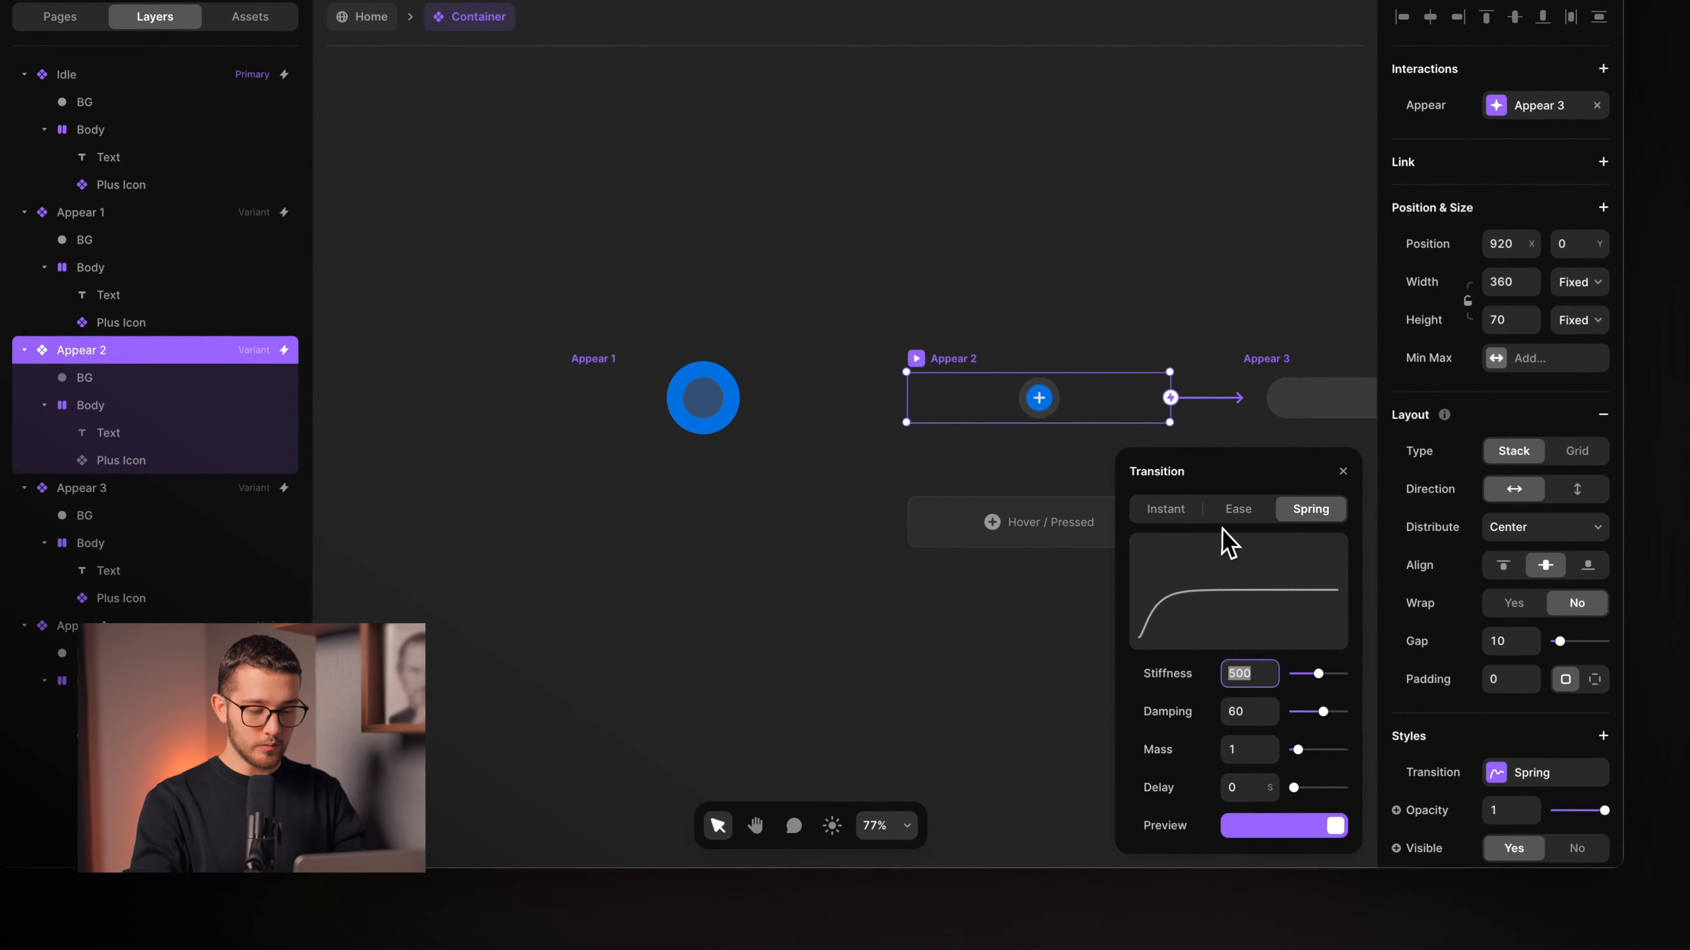
type("30")
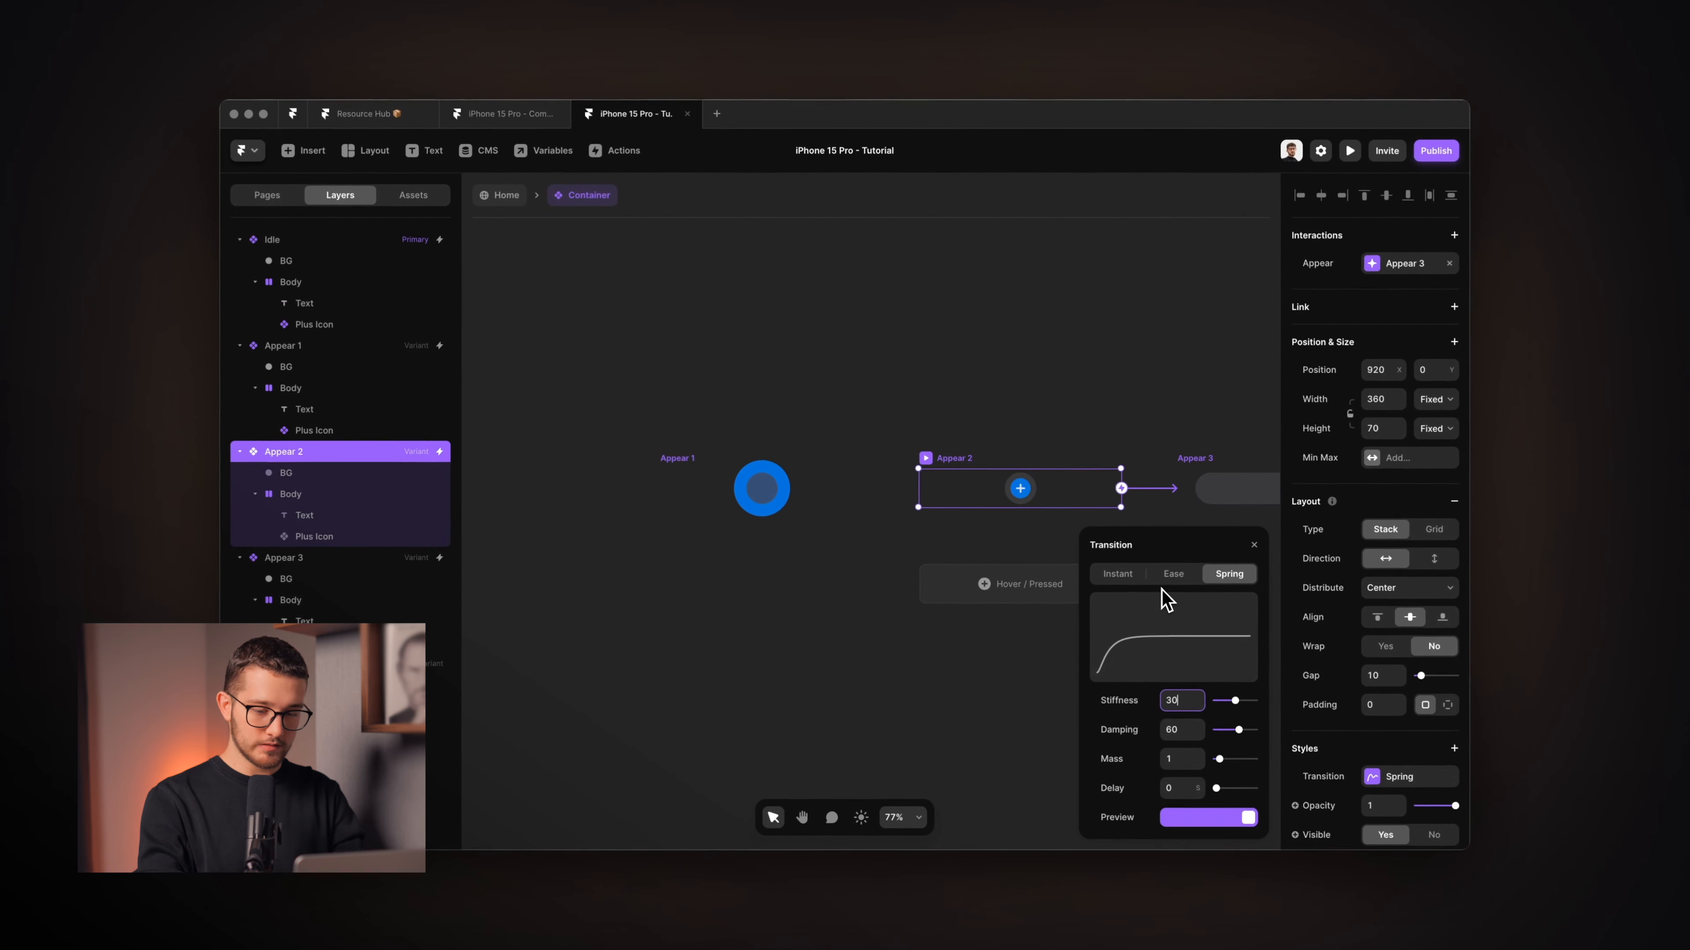
type("0")
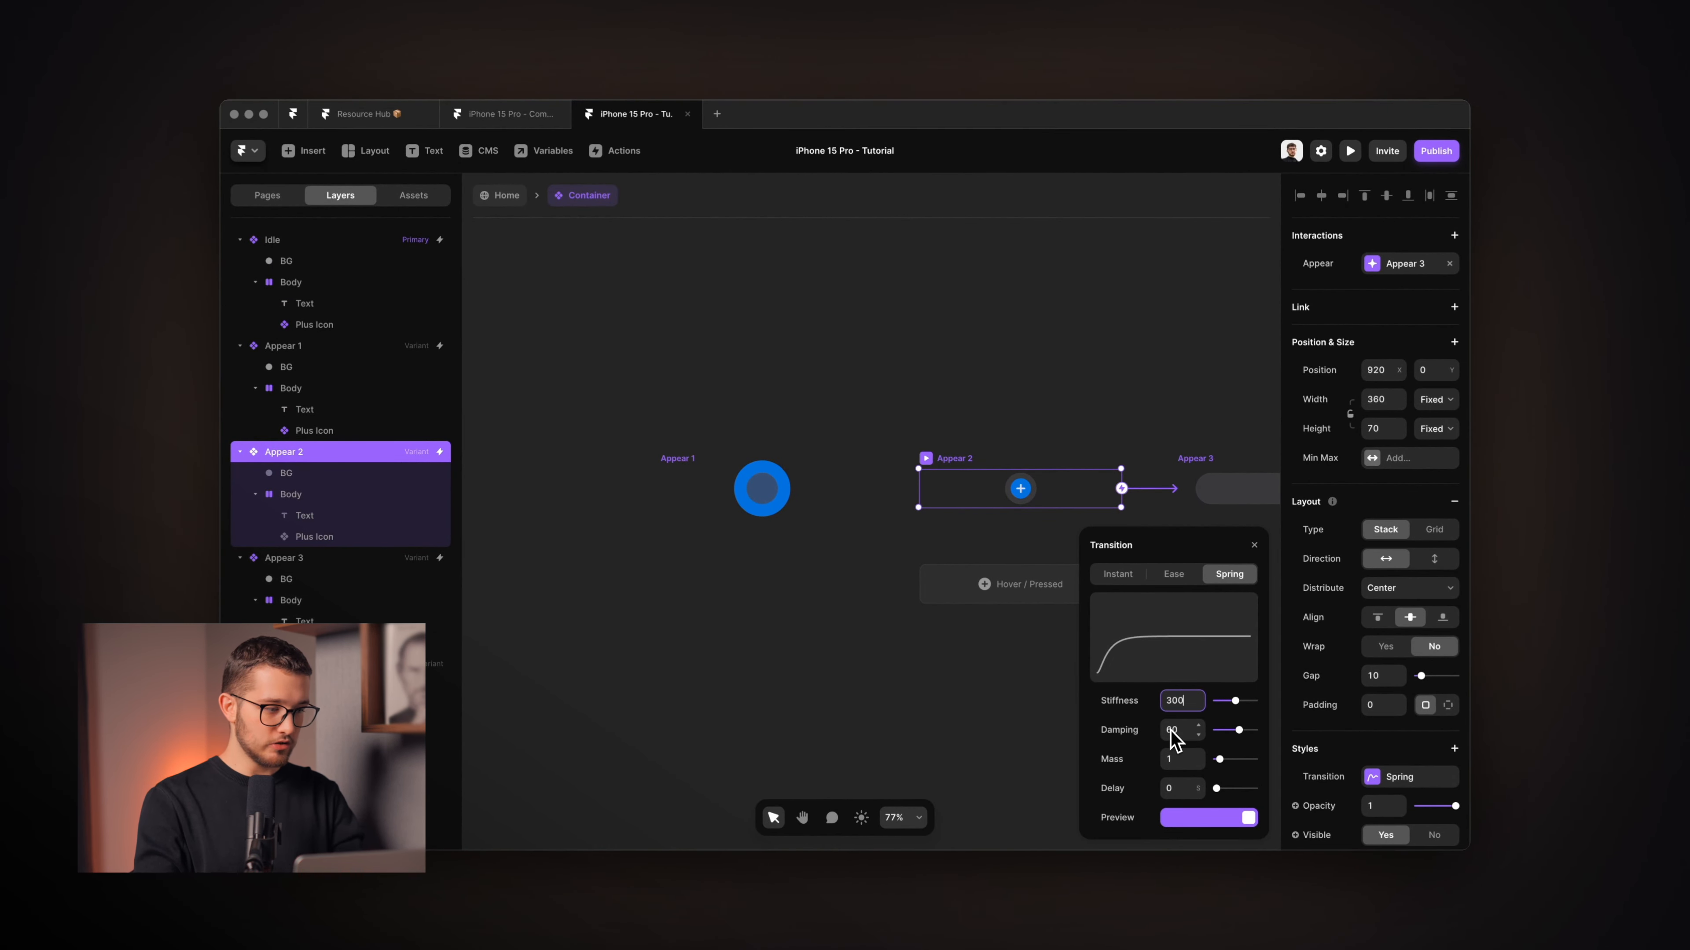
key("Return")
Play the softer spring in the transition popover, then preview the component.
left_click(1208, 819)
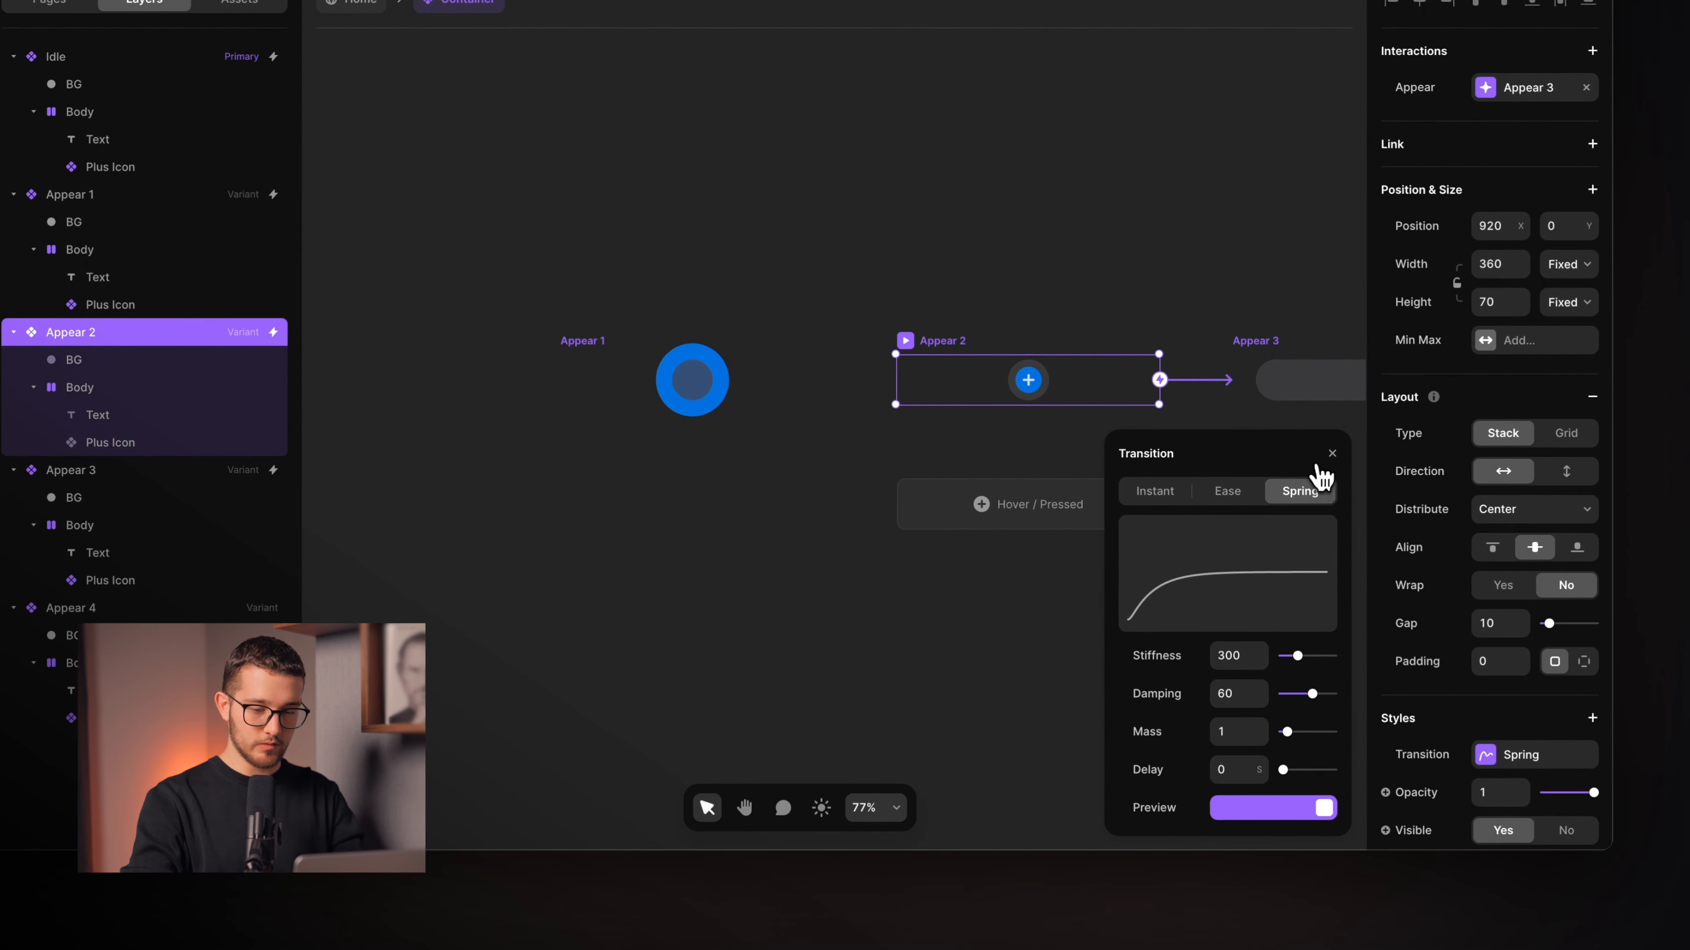
left_click(1330, 456)
key("super+p")
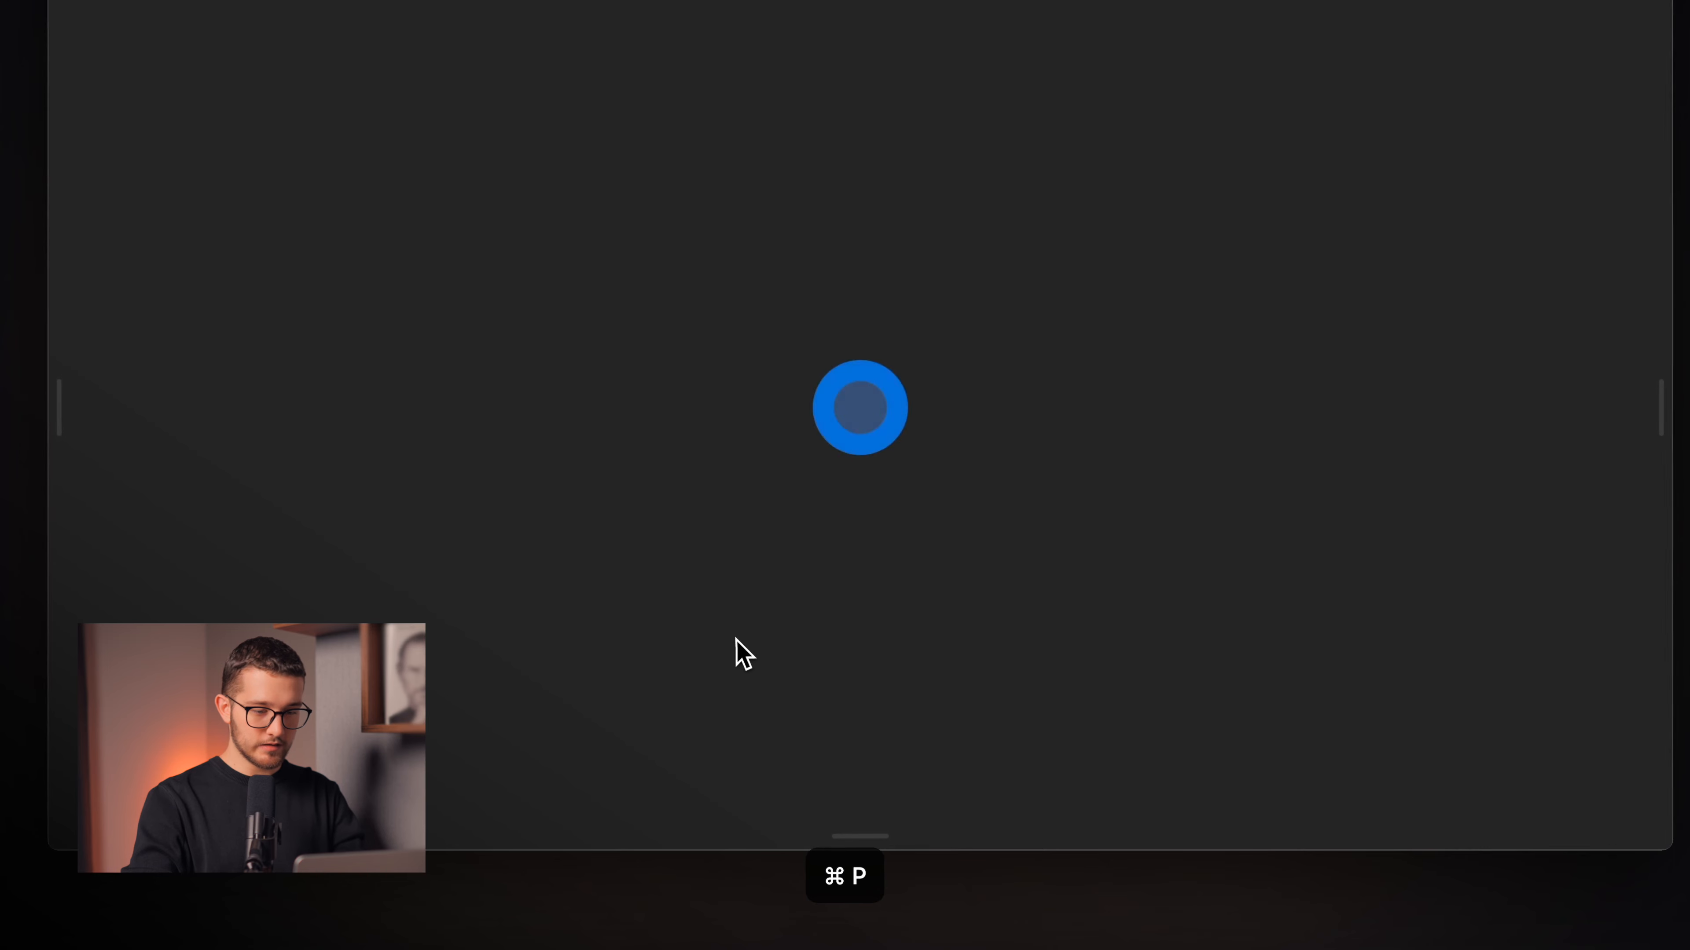
Replay the preview six times to watch the circle expand into the 'More on why Framer is top' pill.
key("super+r")
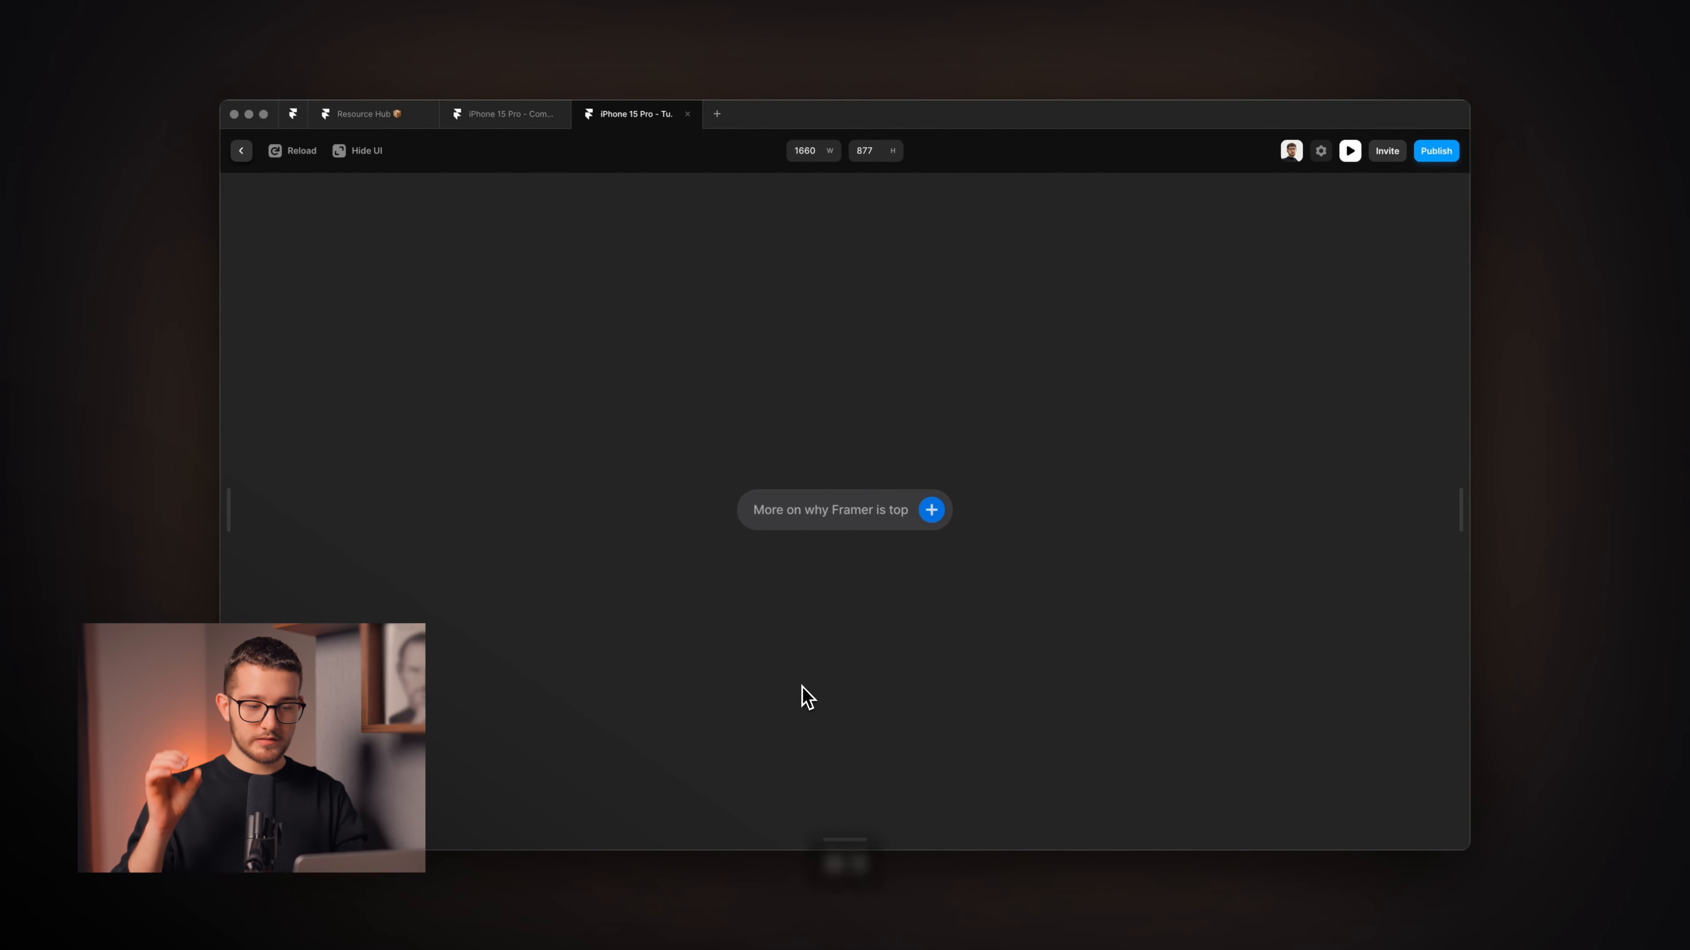
key("super+r")
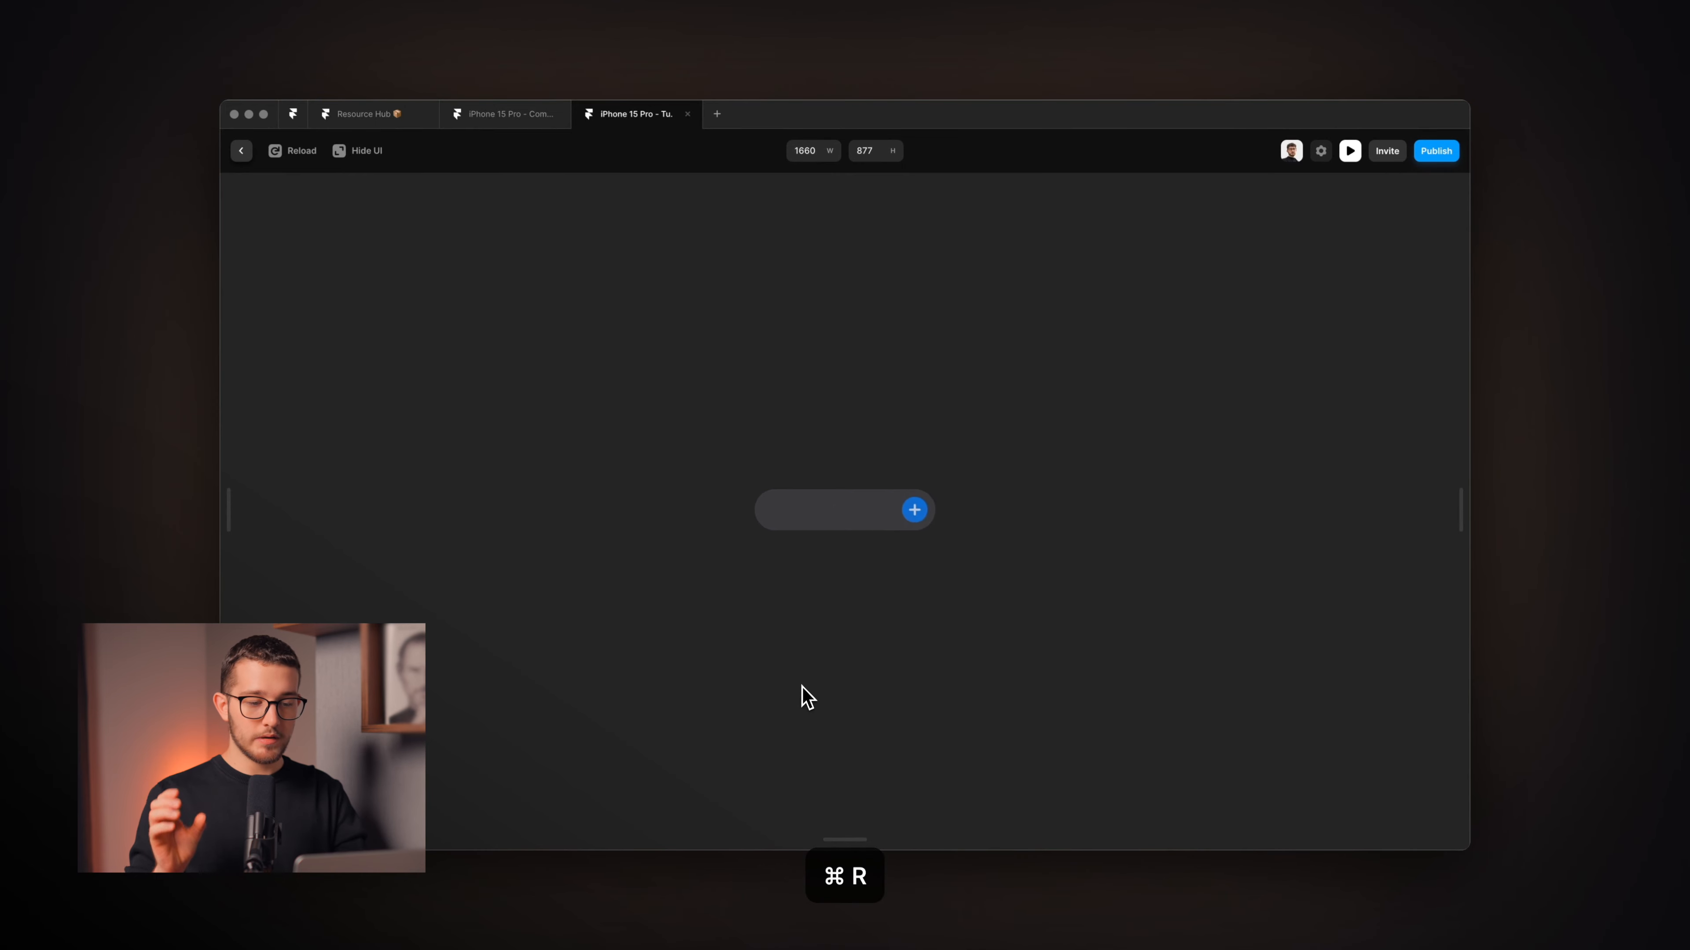
key("super+r")
key("super+r")
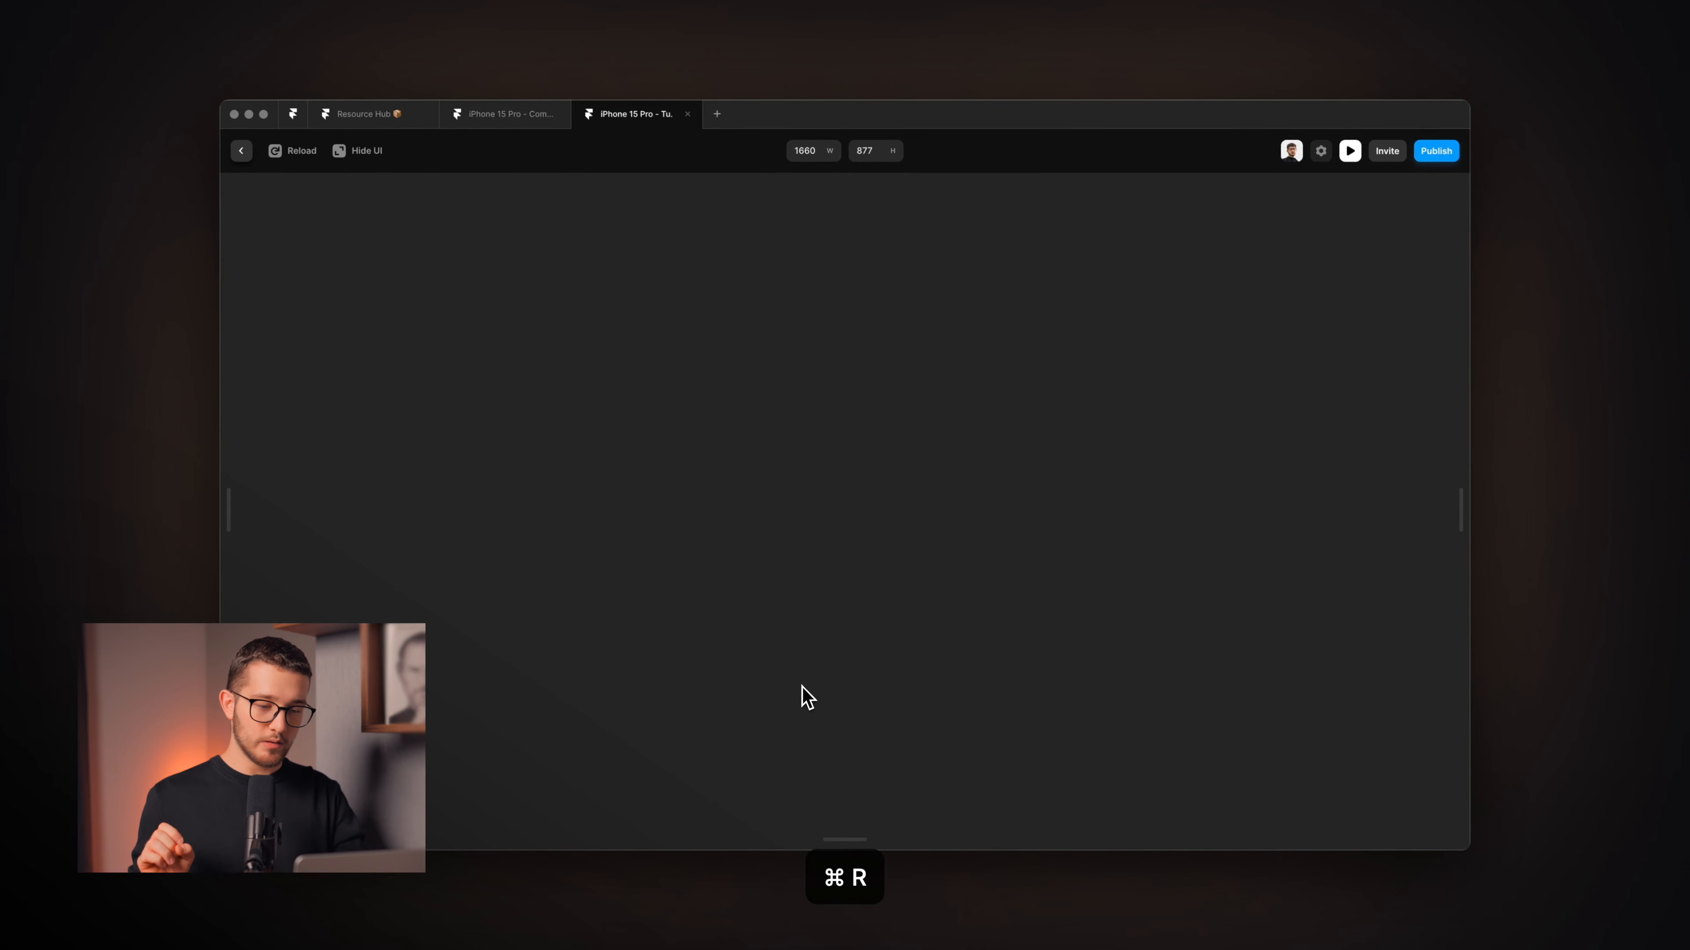
key("super+r")
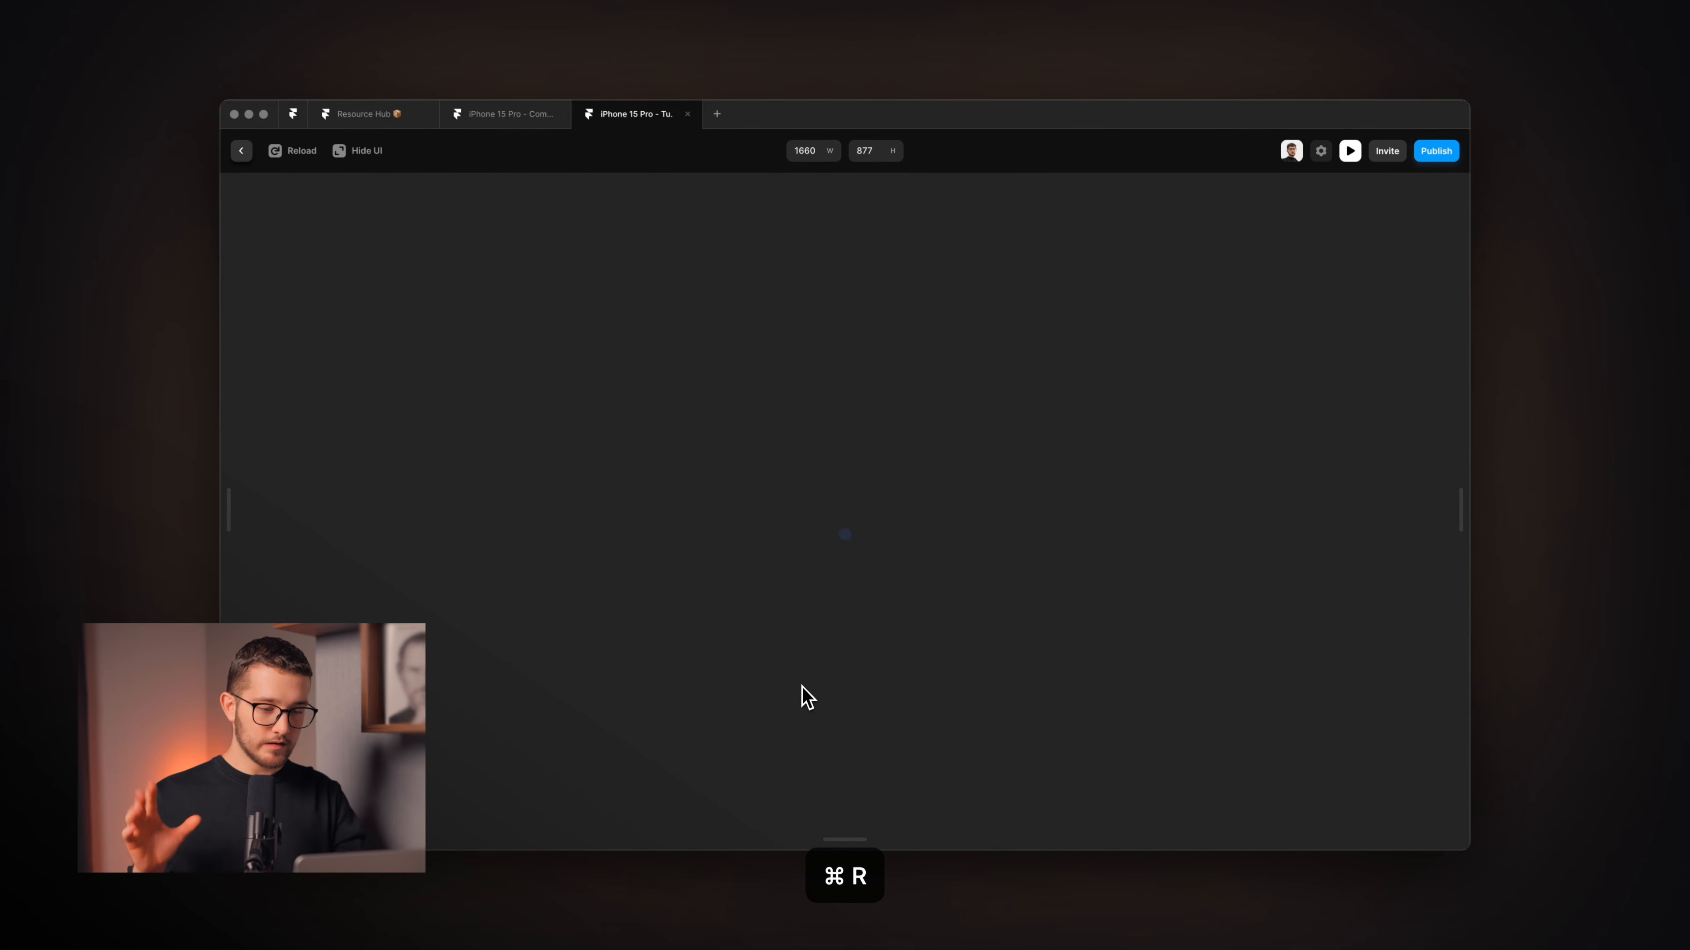
key("super+r")
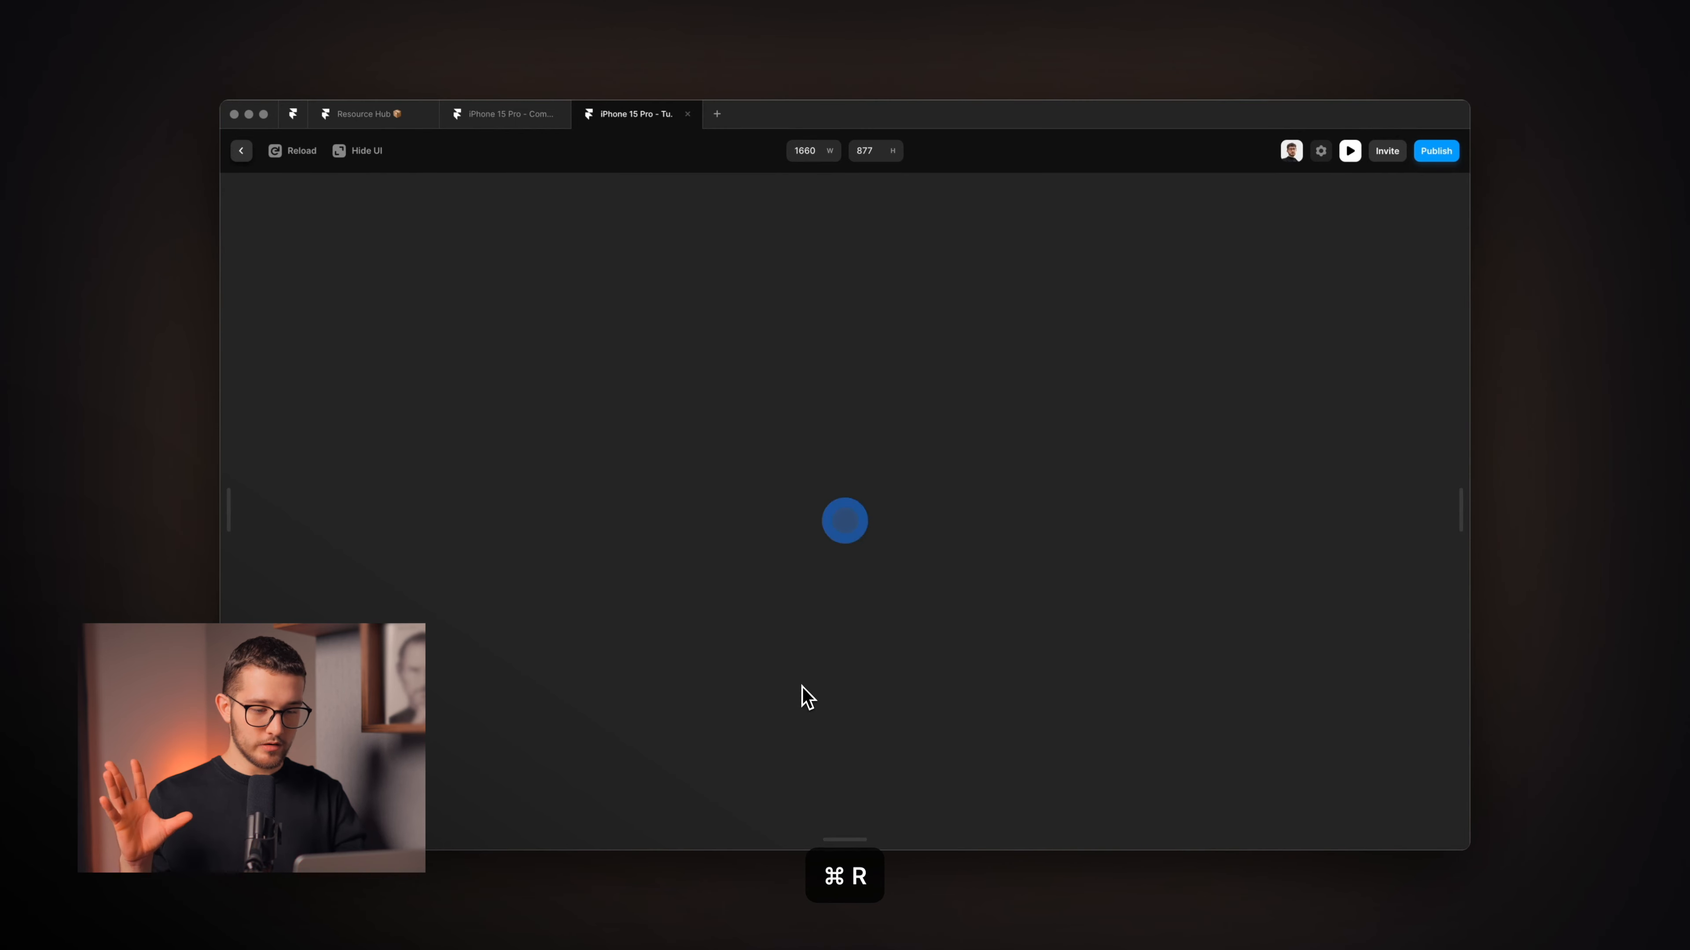
key("super+r")
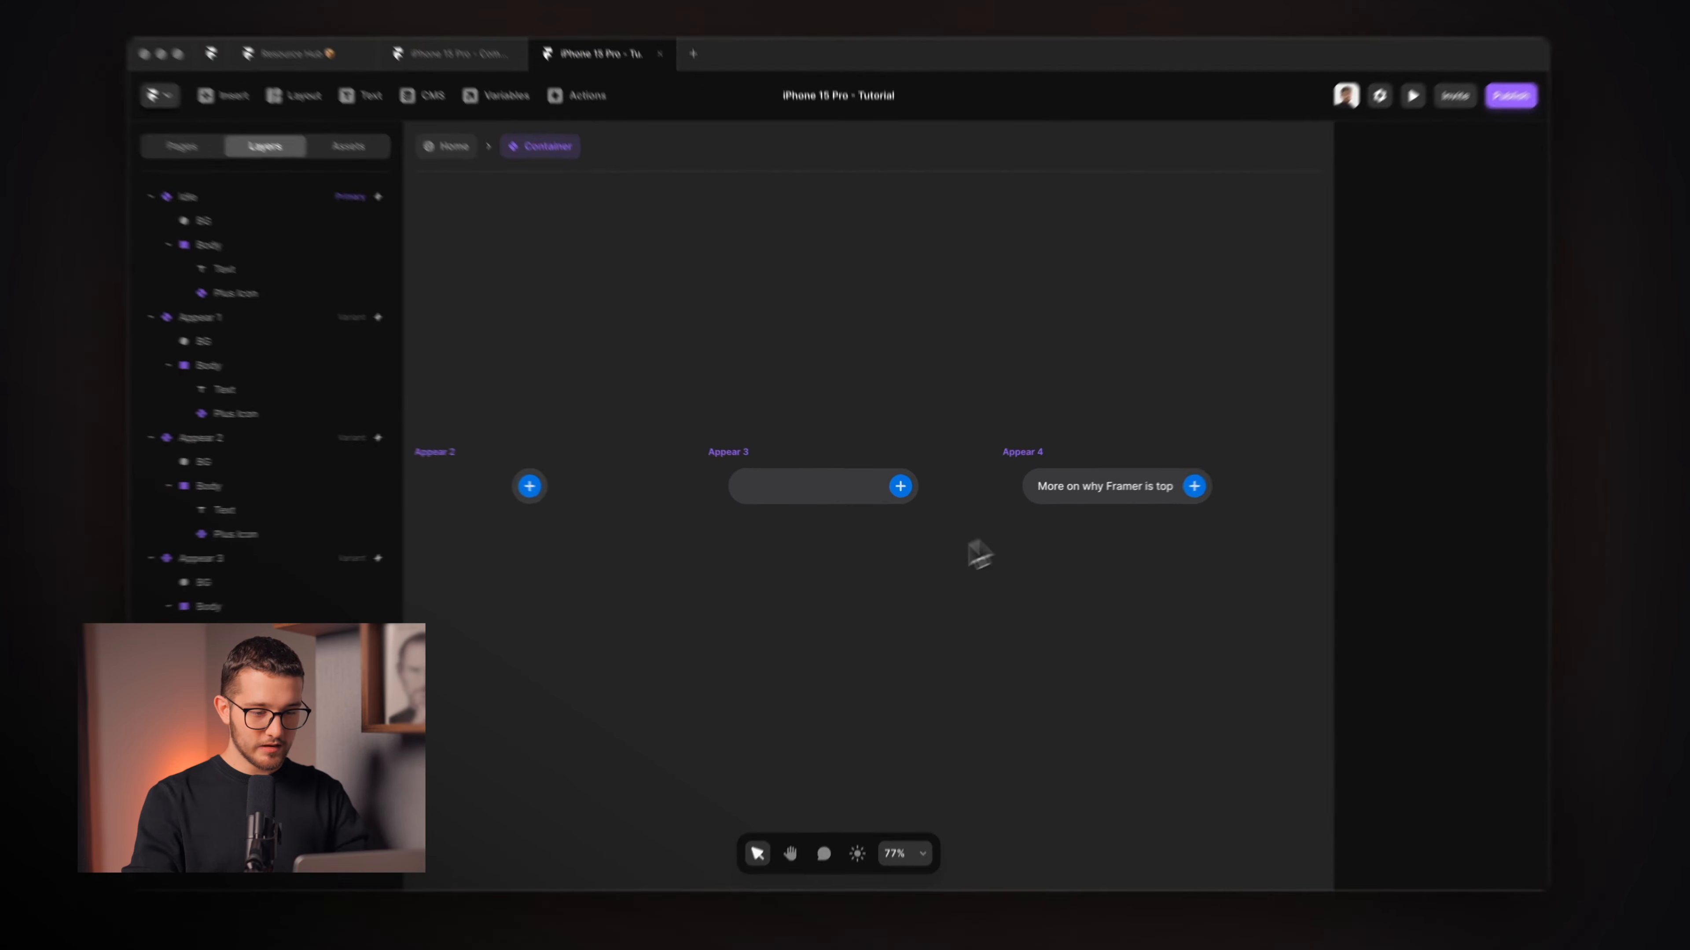
Add a Hover state to the Appear 4 variant.
scroll(842, 623, "down", 5)
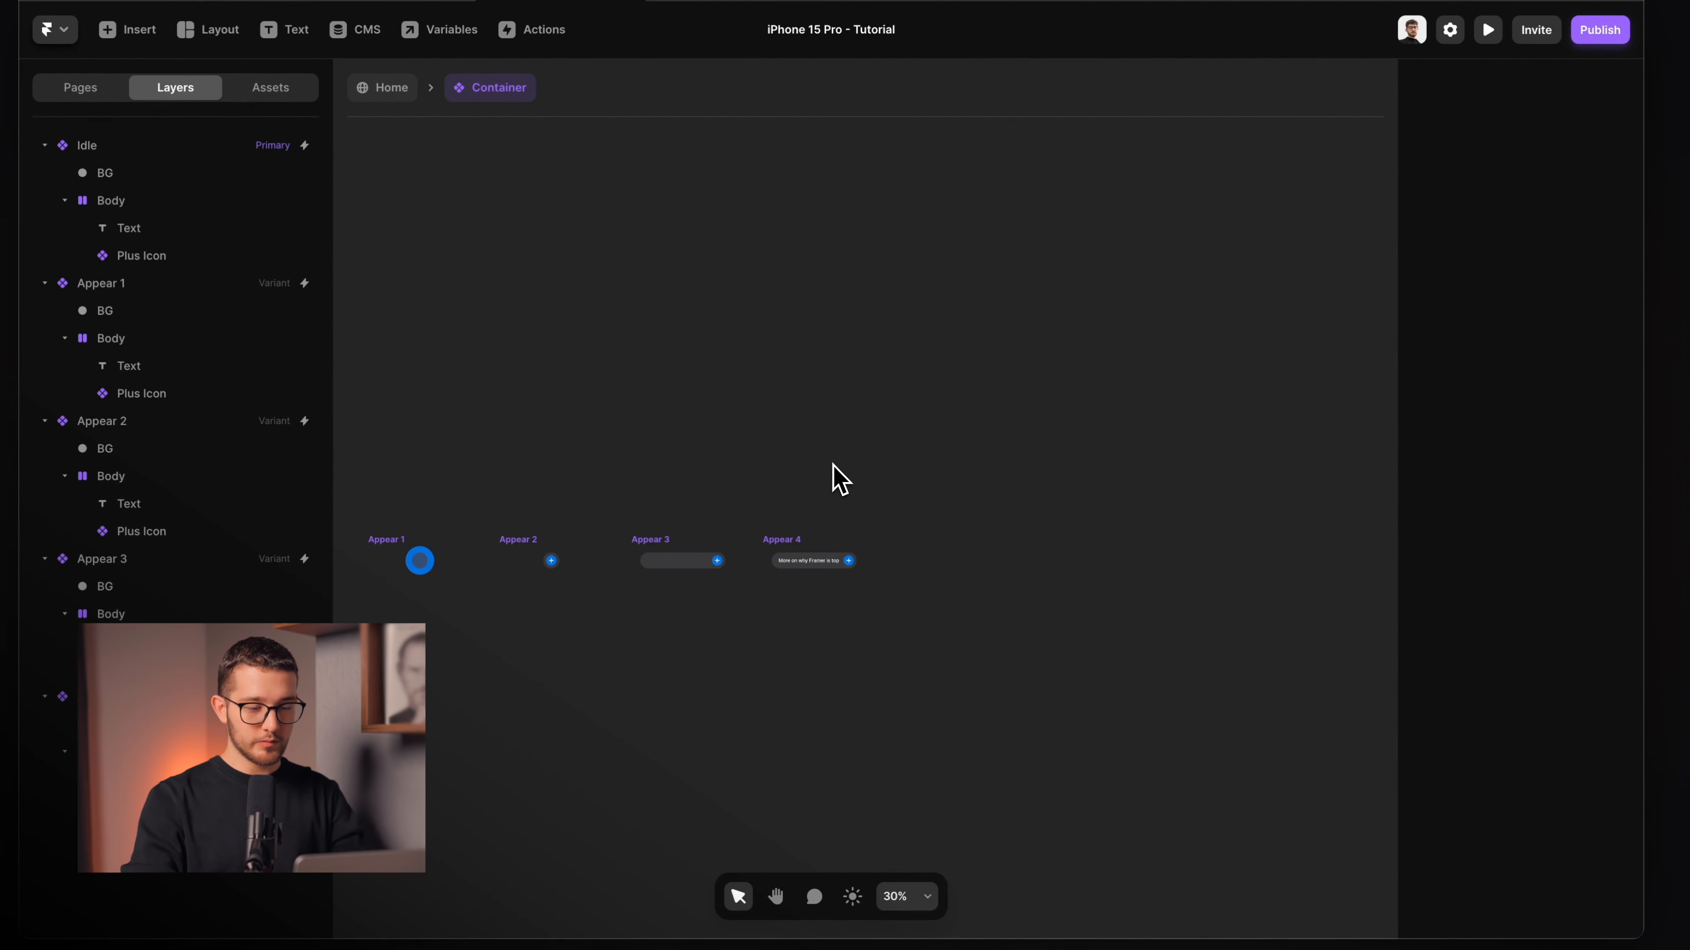
scroll(822, 526, "up", 8)
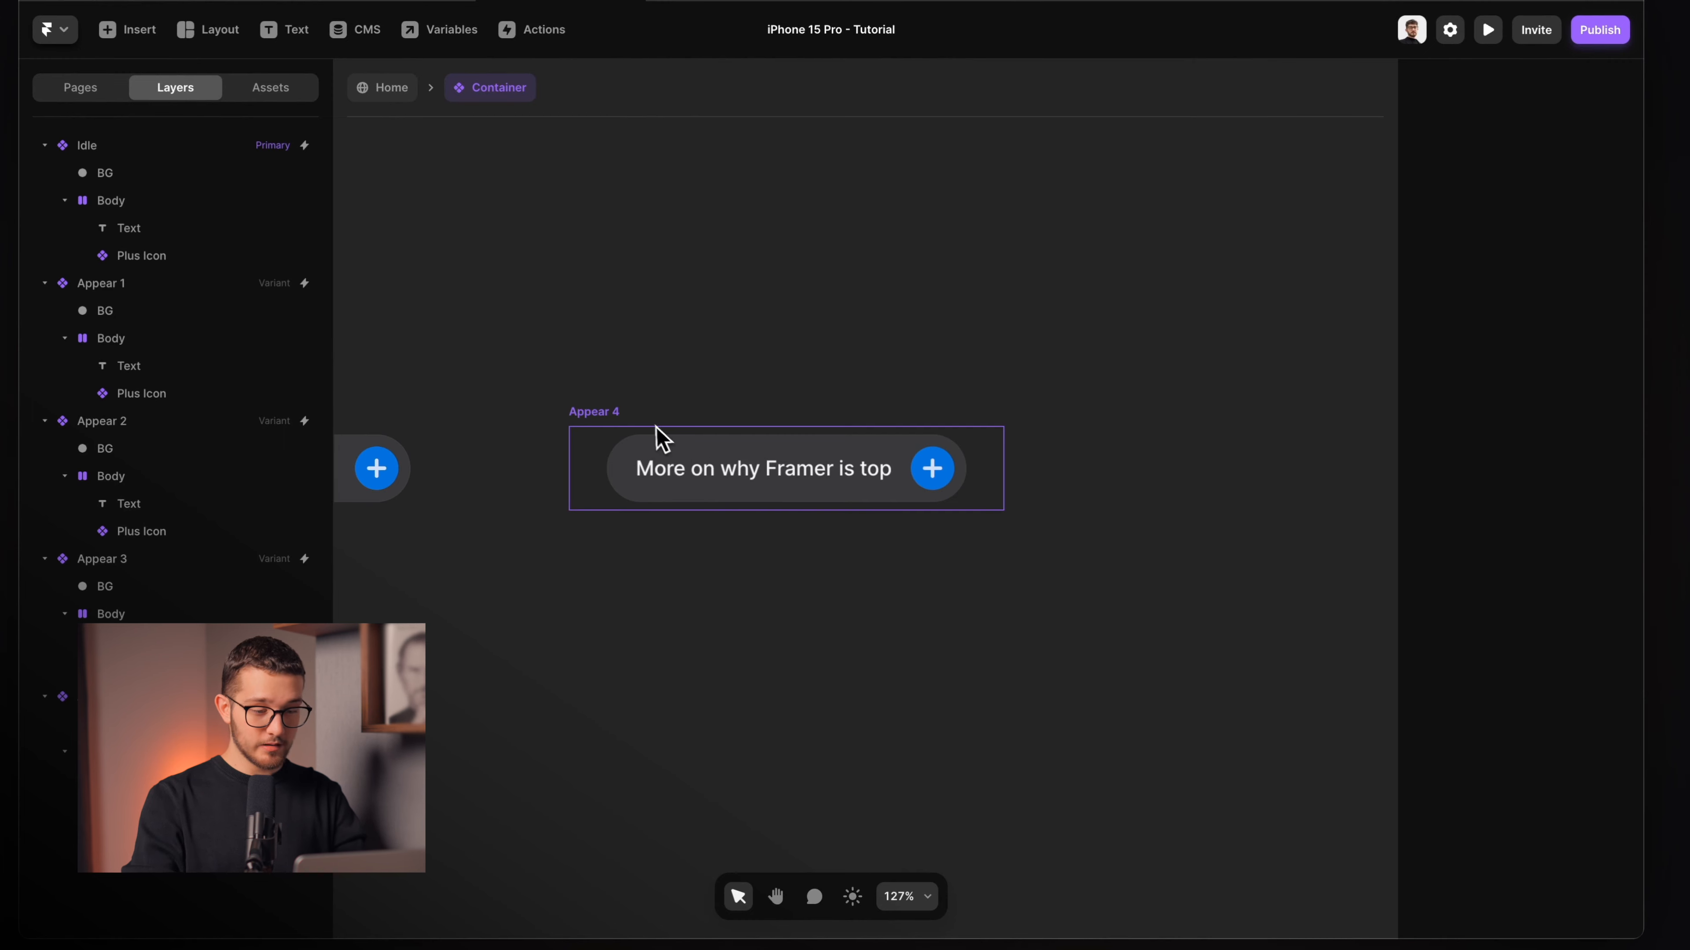
left_click(658, 428)
left_click(801, 649)
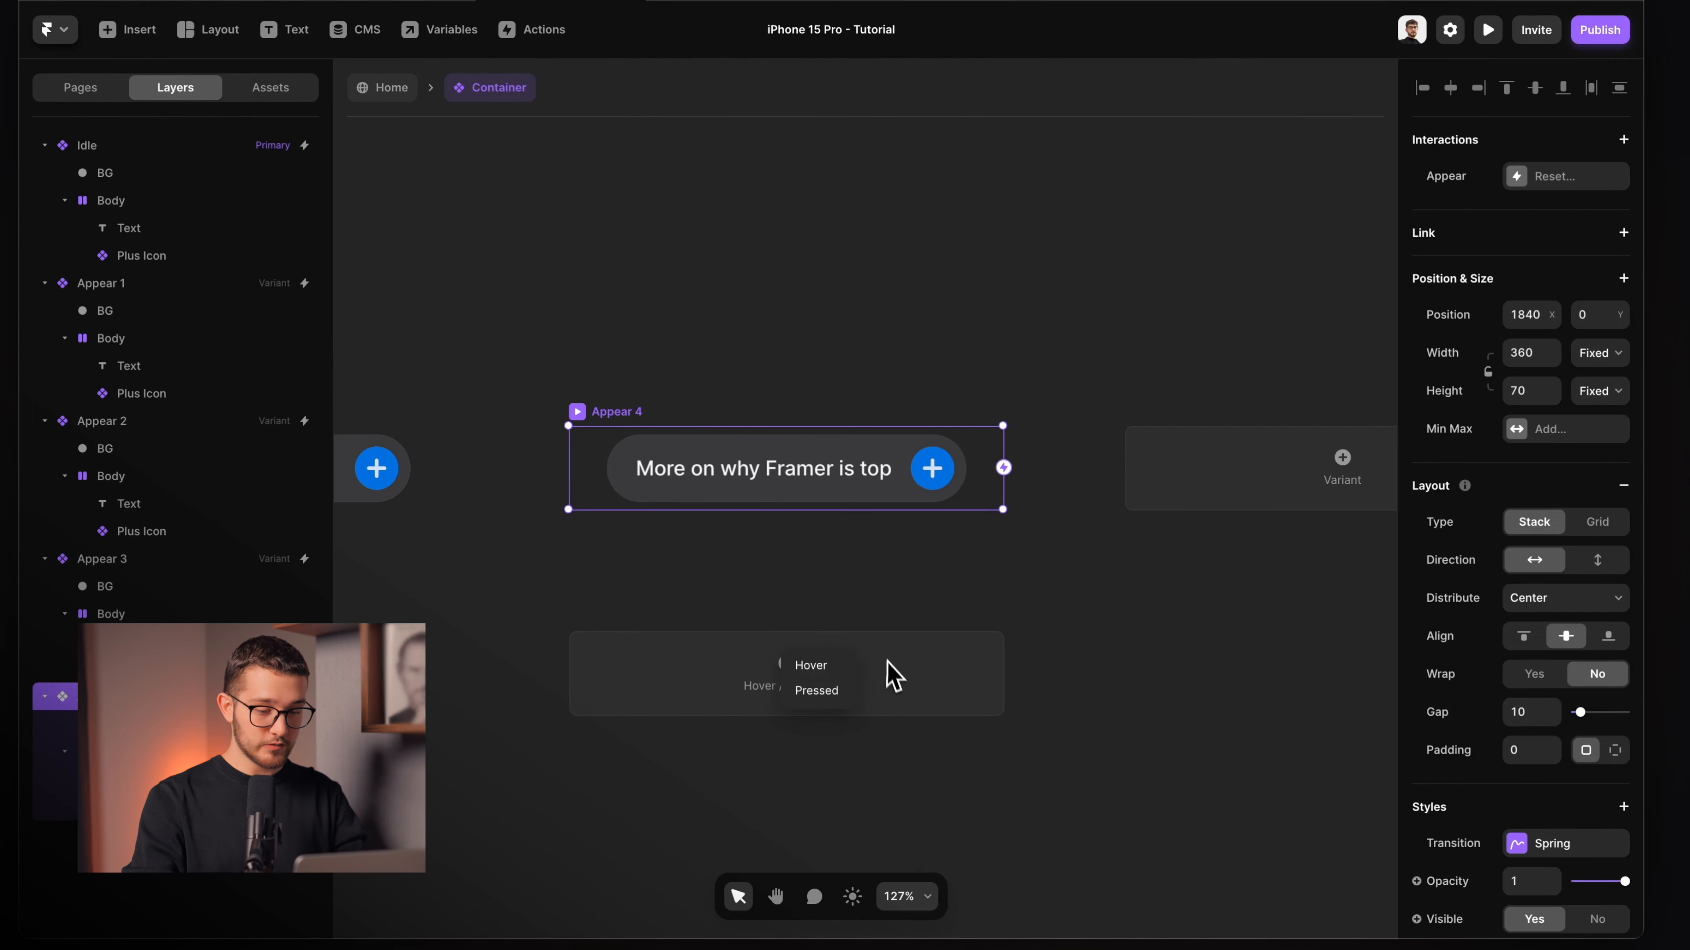
left_click(812, 665)
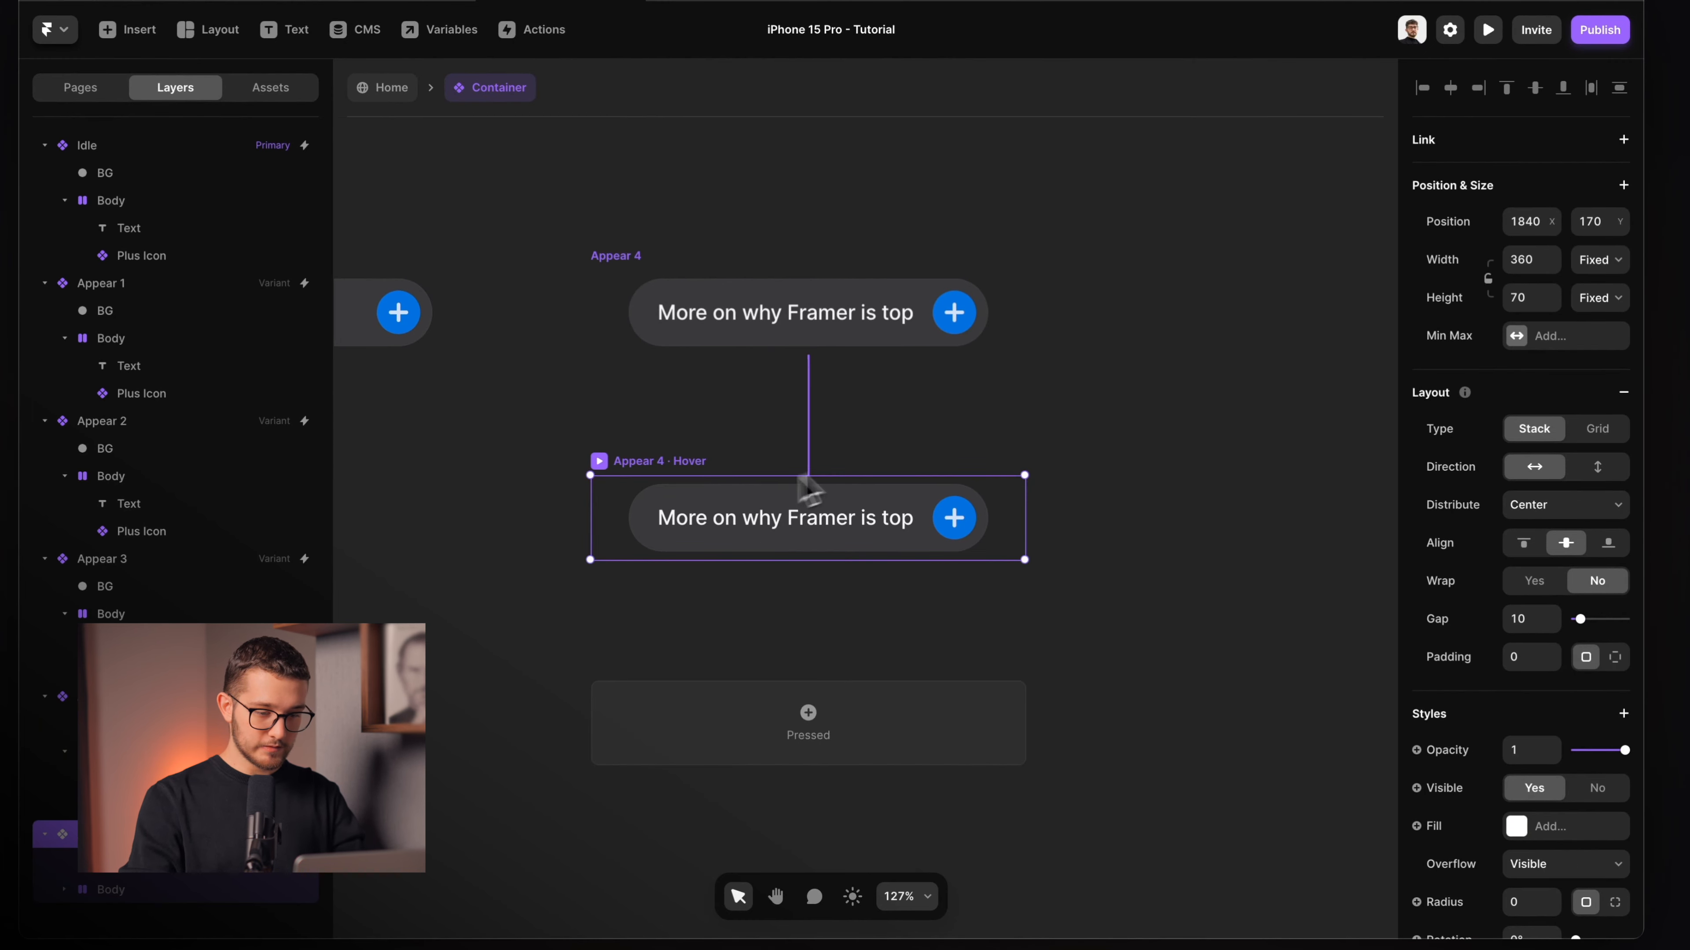
Lower the hover pill Body's fill opacity to 60%, after first trying 80%.
left_click(840, 493)
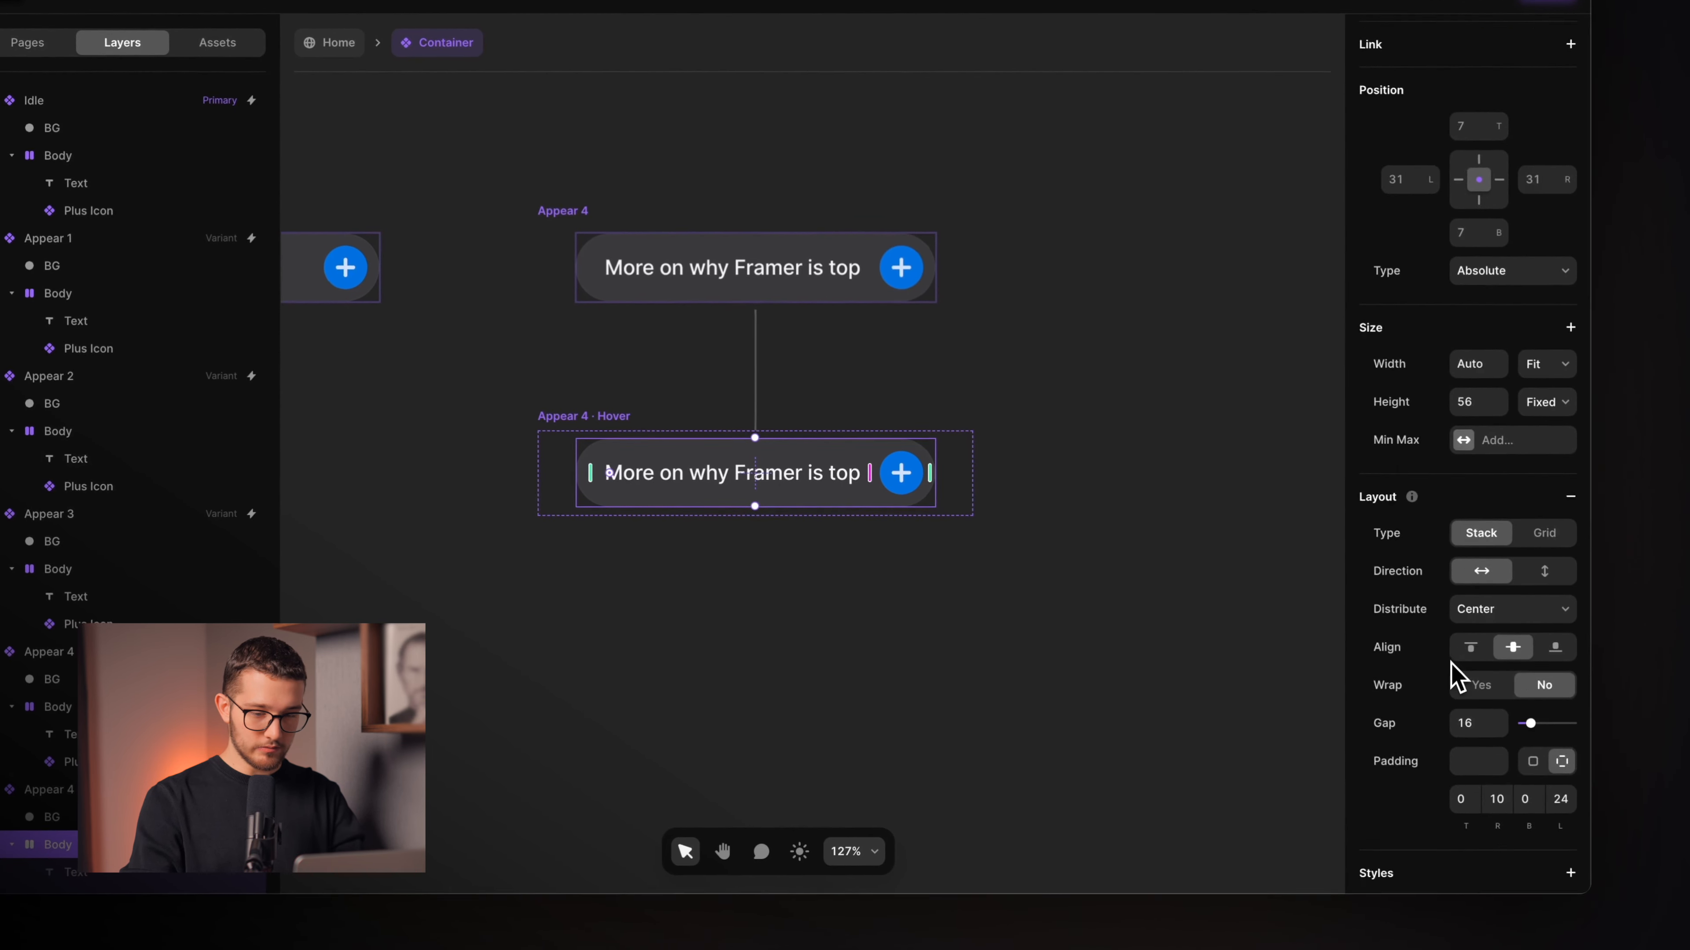
scroll(1453, 676, "down", 7)
left_click(1505, 507)
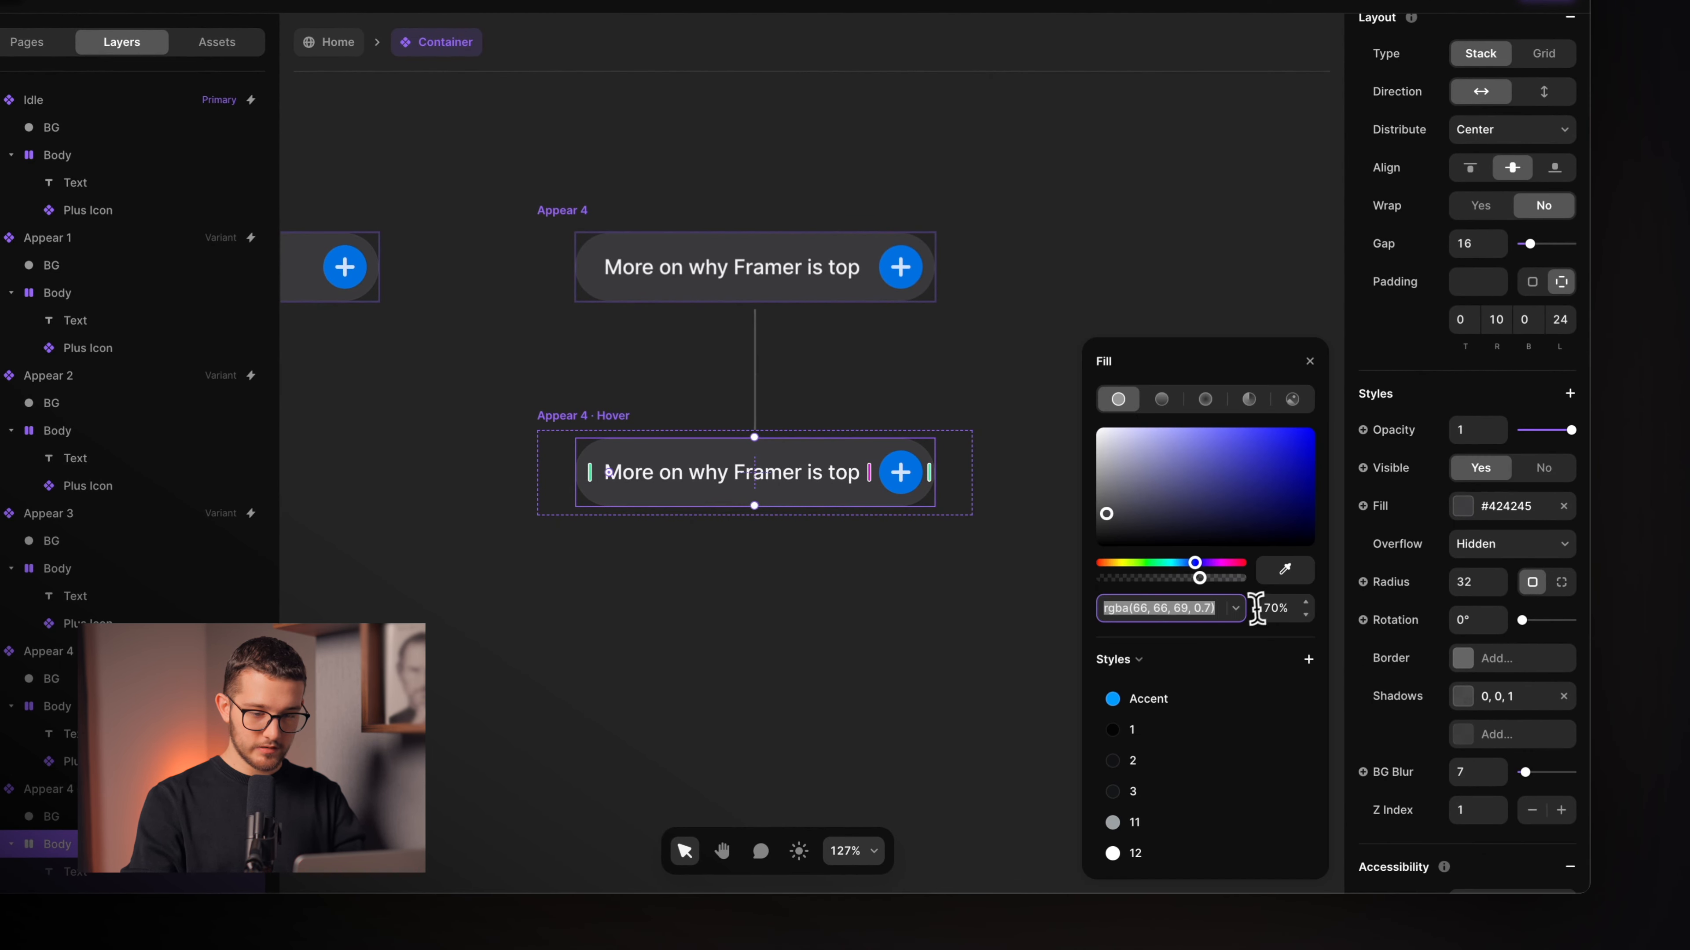
left_click(1289, 607)
type("80")
key("Return")
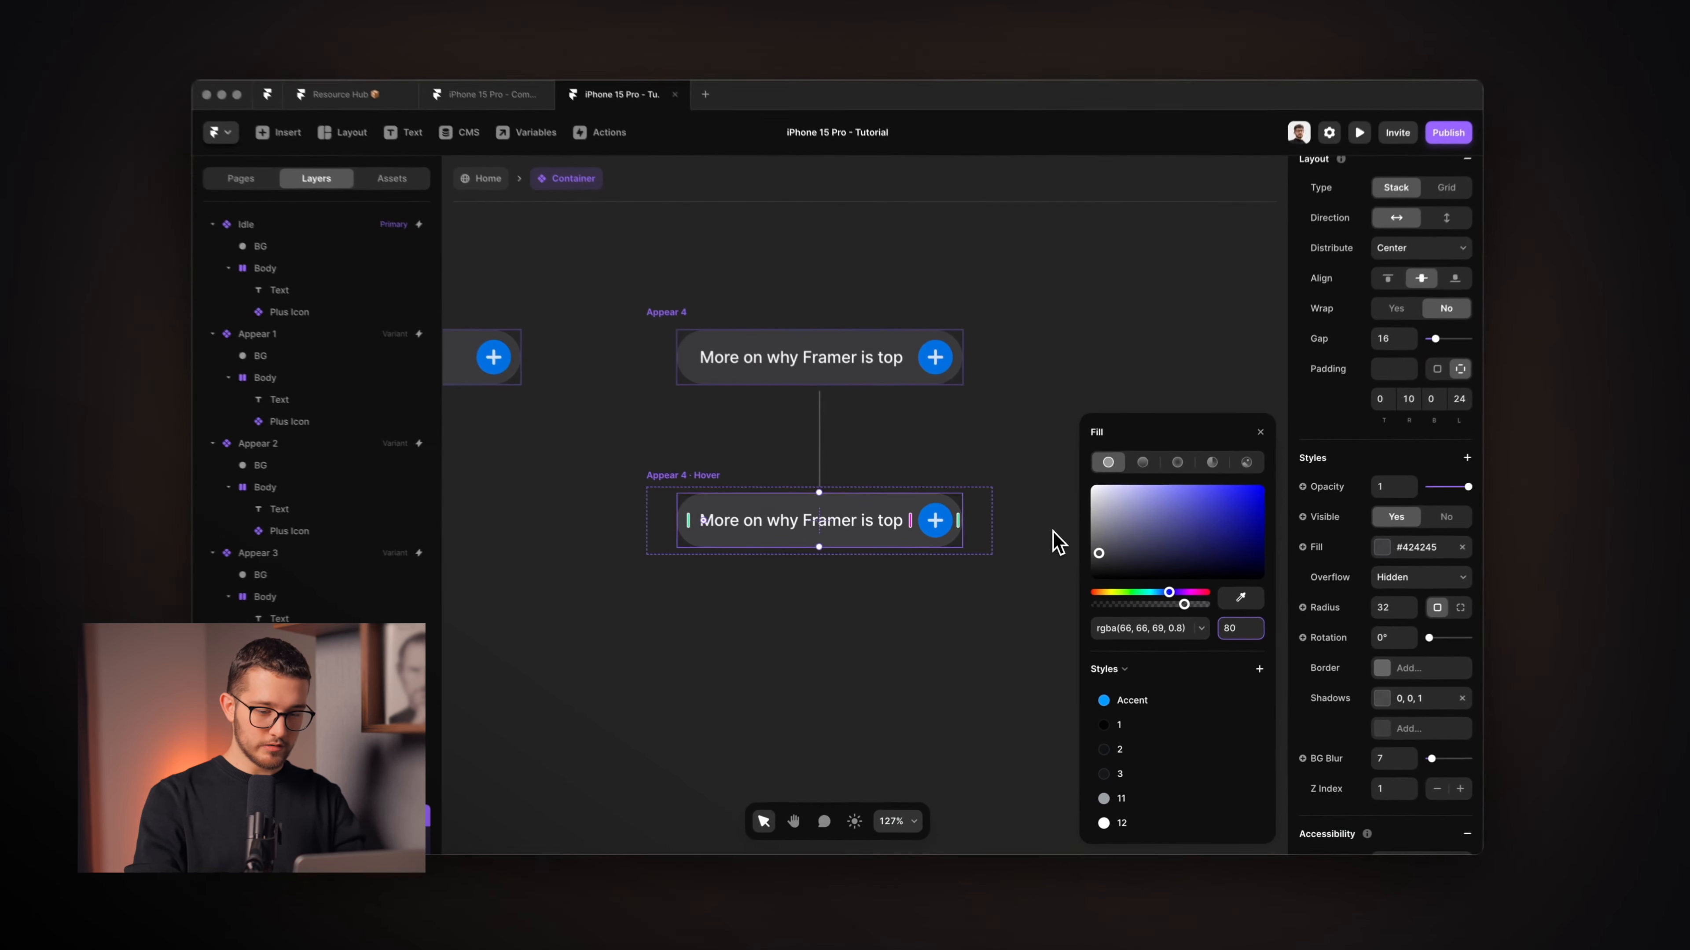
type("60")
key("Return")
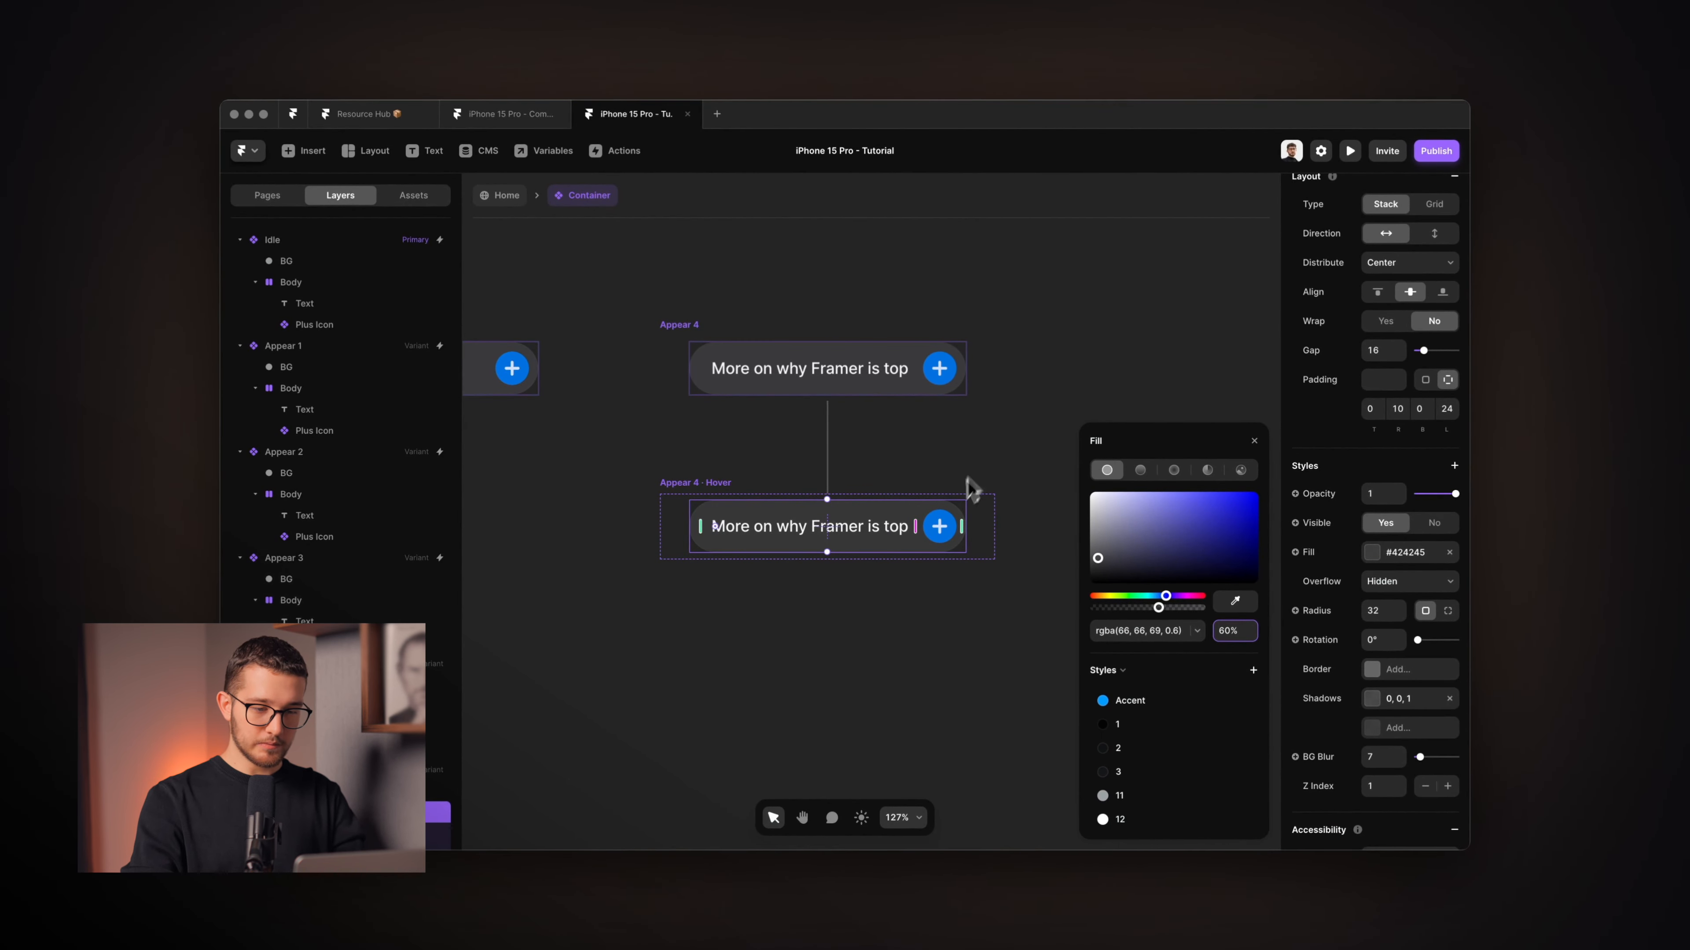
scroll(951, 519, "up", 3)
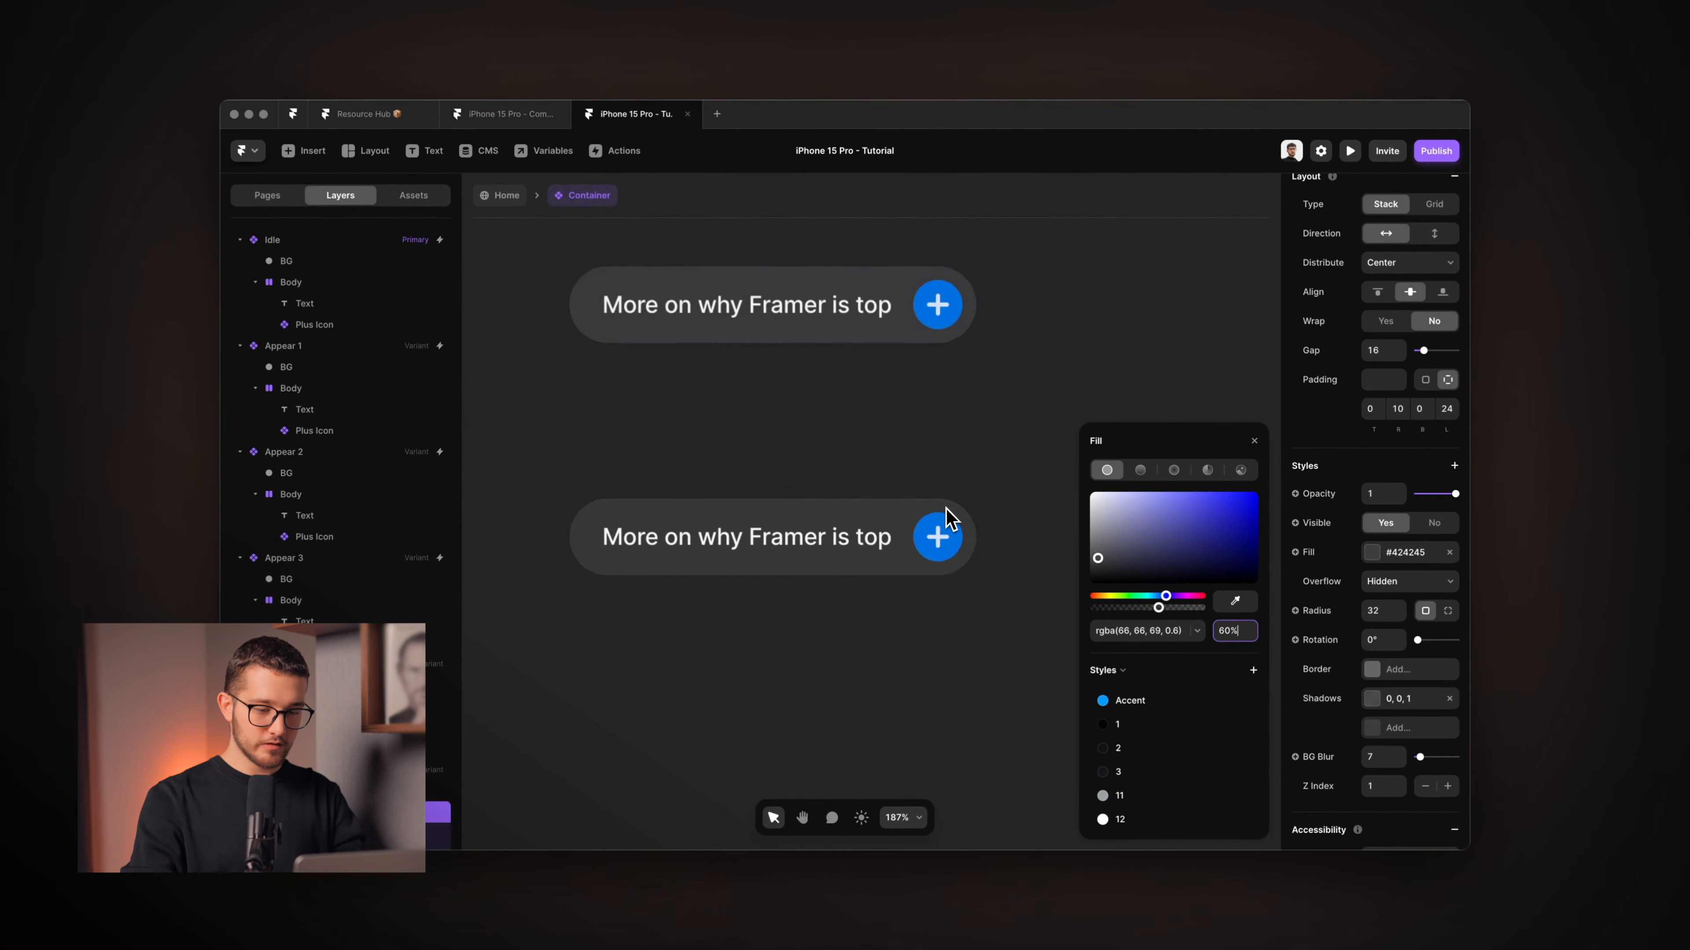
Switch the hover state's Plus Icon to its Hover variant, then reselect Appear 4.
left_click(939, 526)
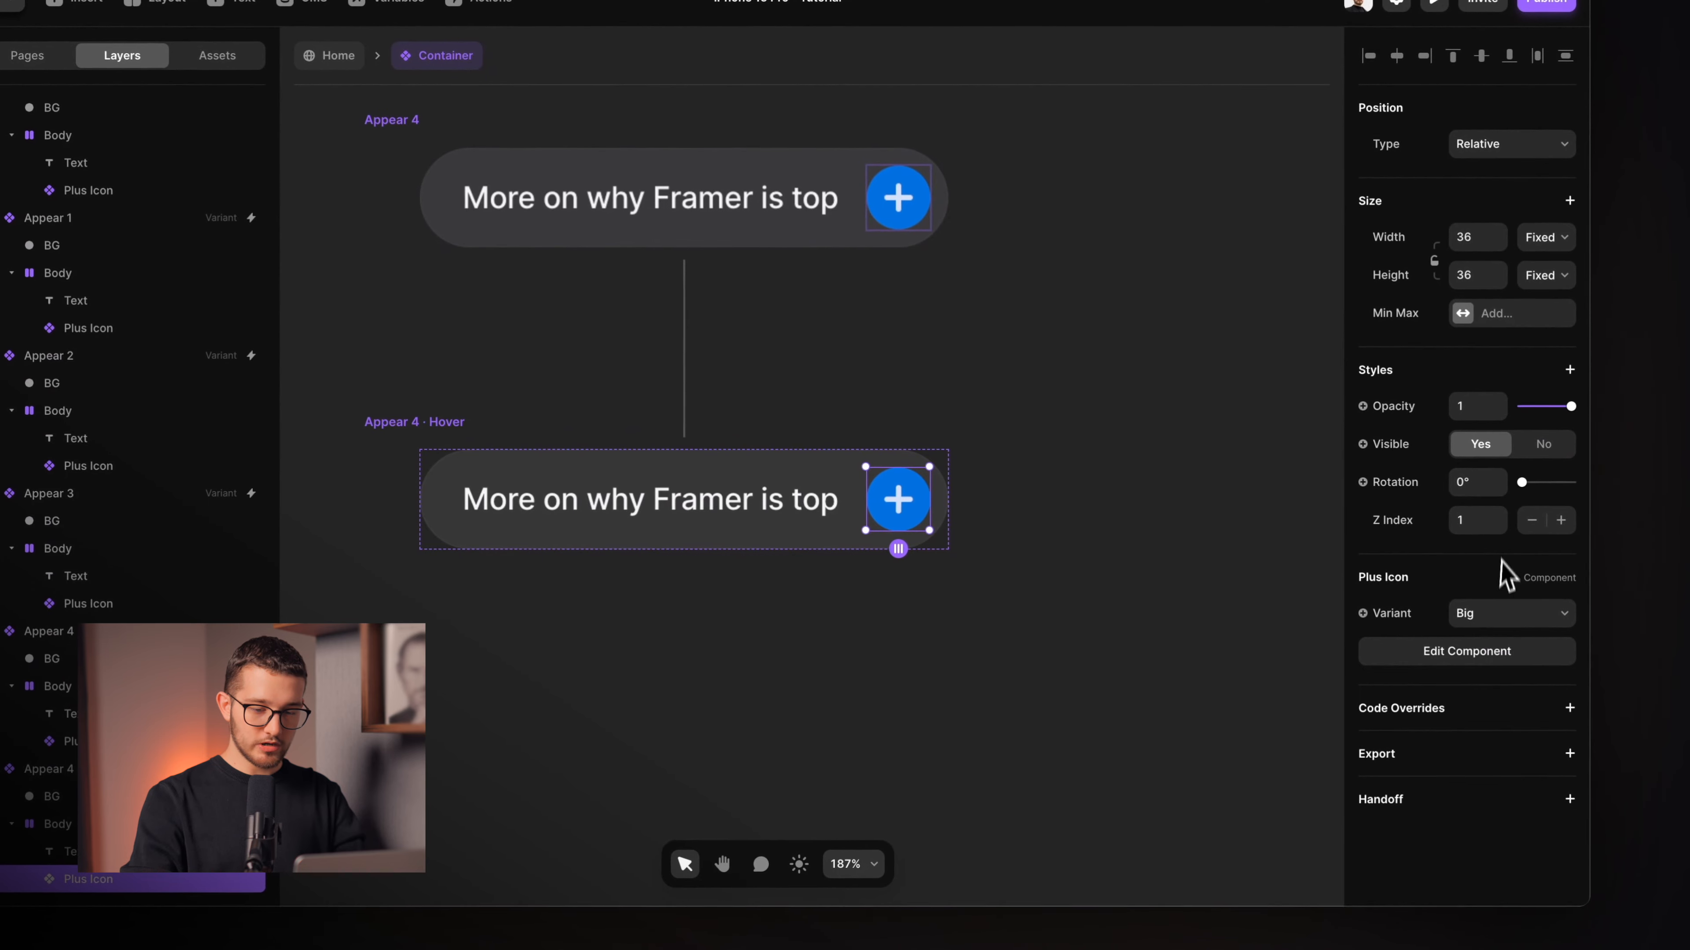
left_click(1502, 613)
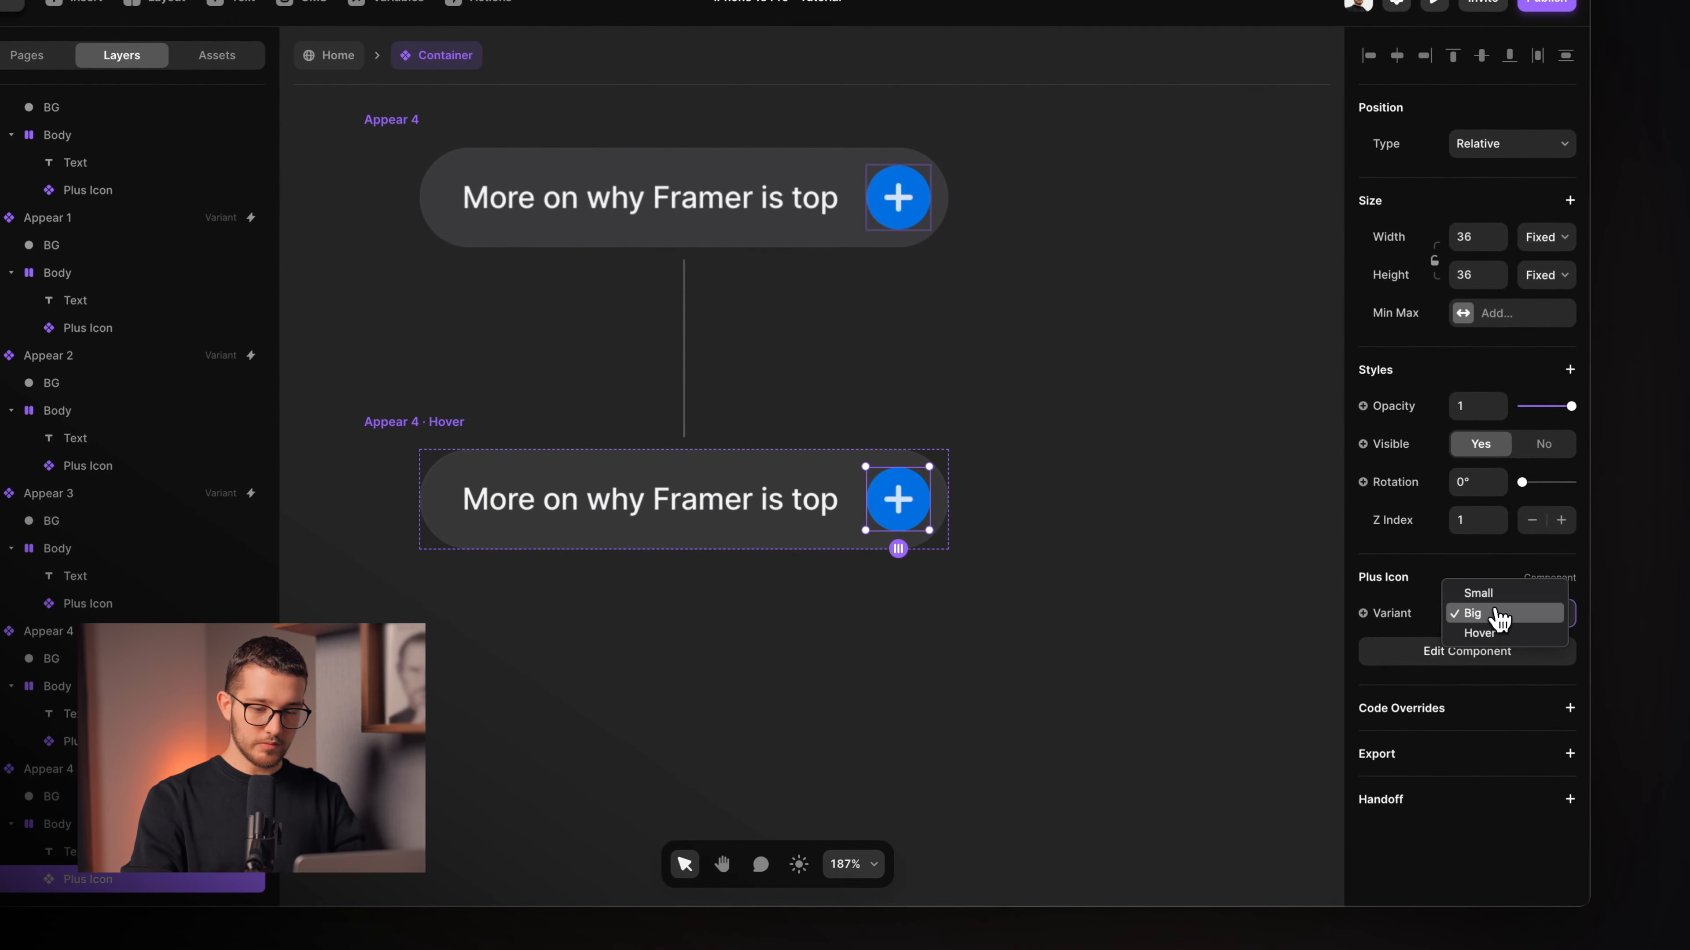
left_click(1504, 632)
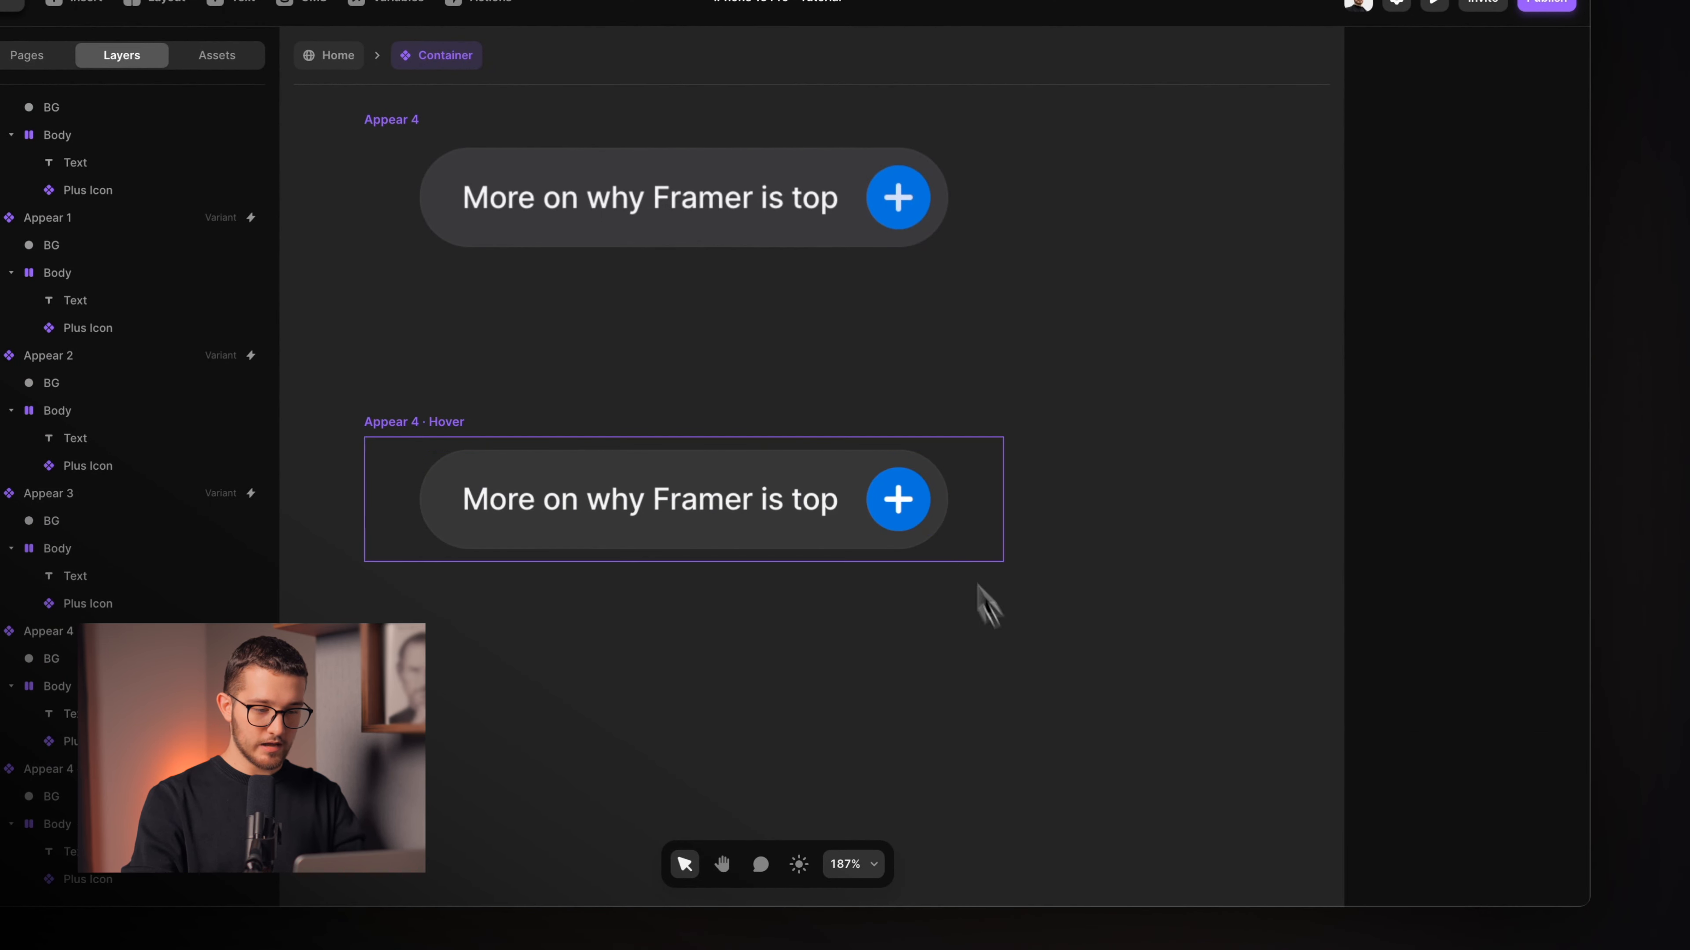
scroll(950, 520, "down", 3)
left_click(564, 238)
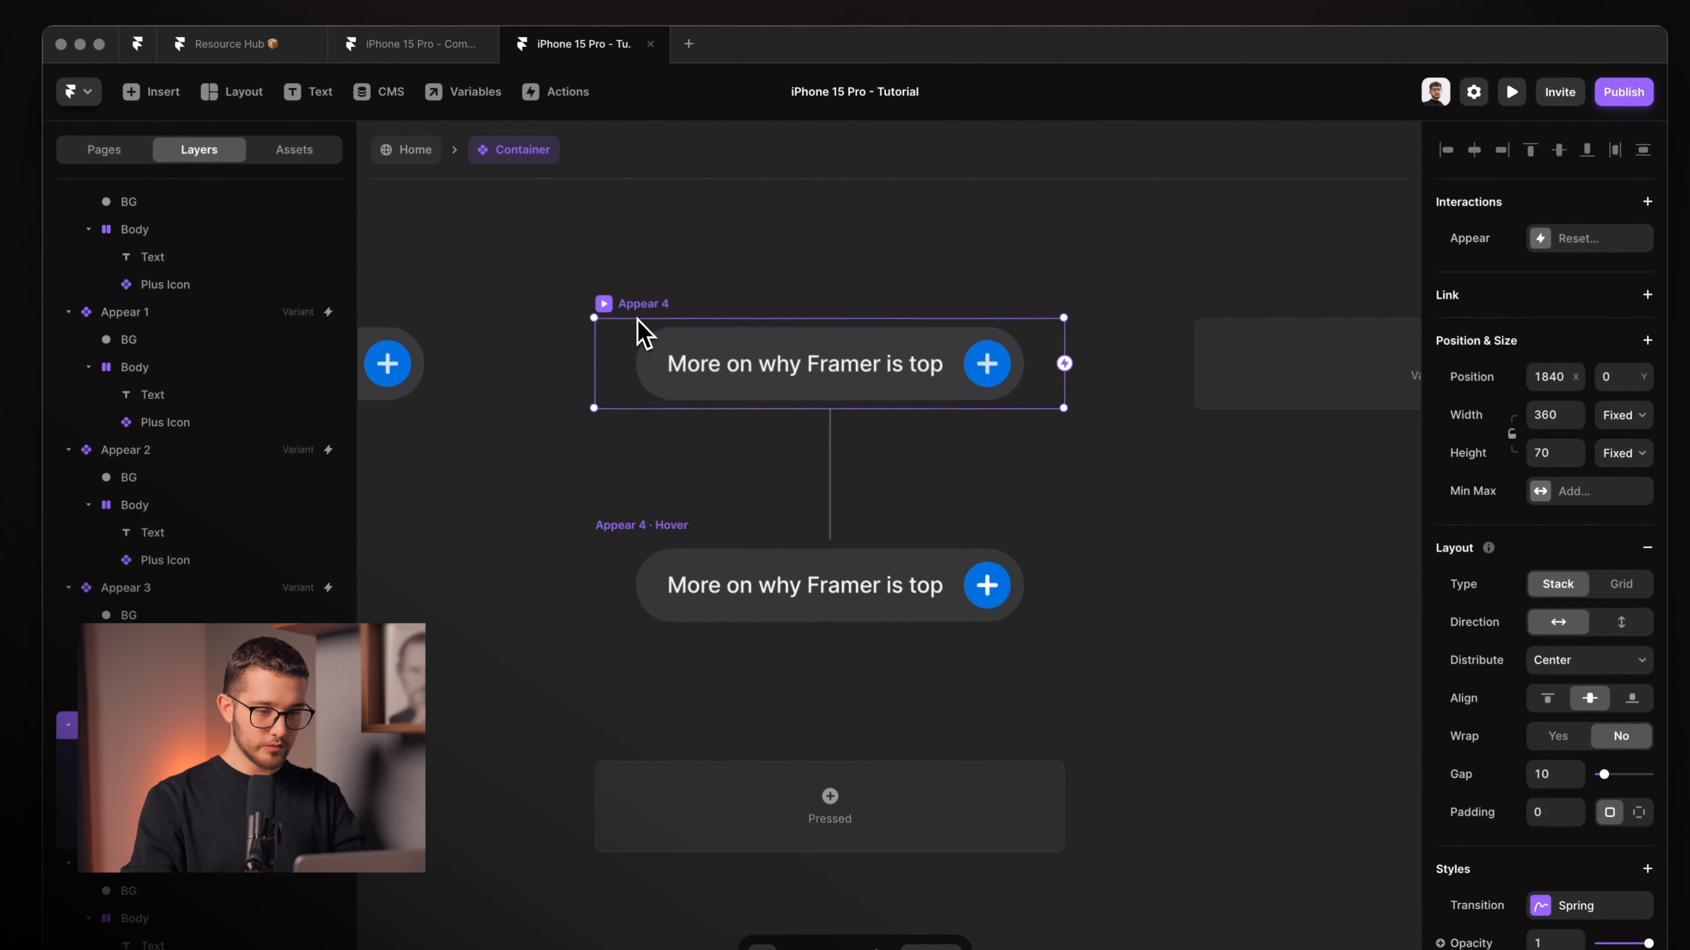
scroll(640, 333, "down", 3)
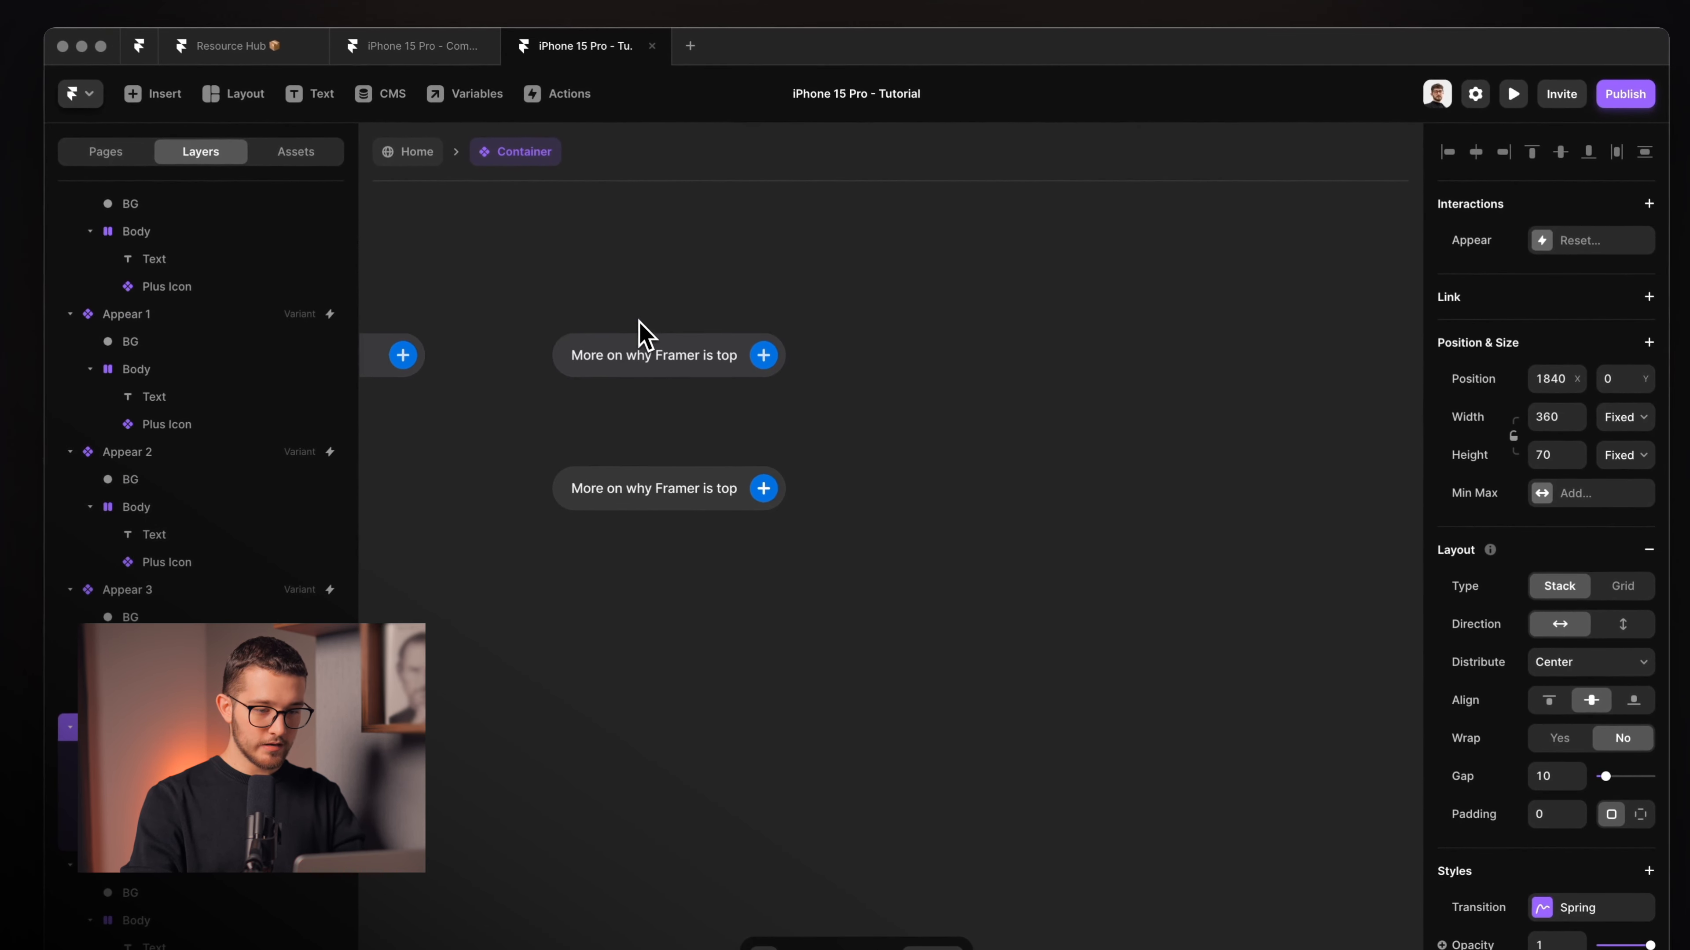
Add a new variant after Appear 4 and rename it Disappear 1.
left_click(899, 361)
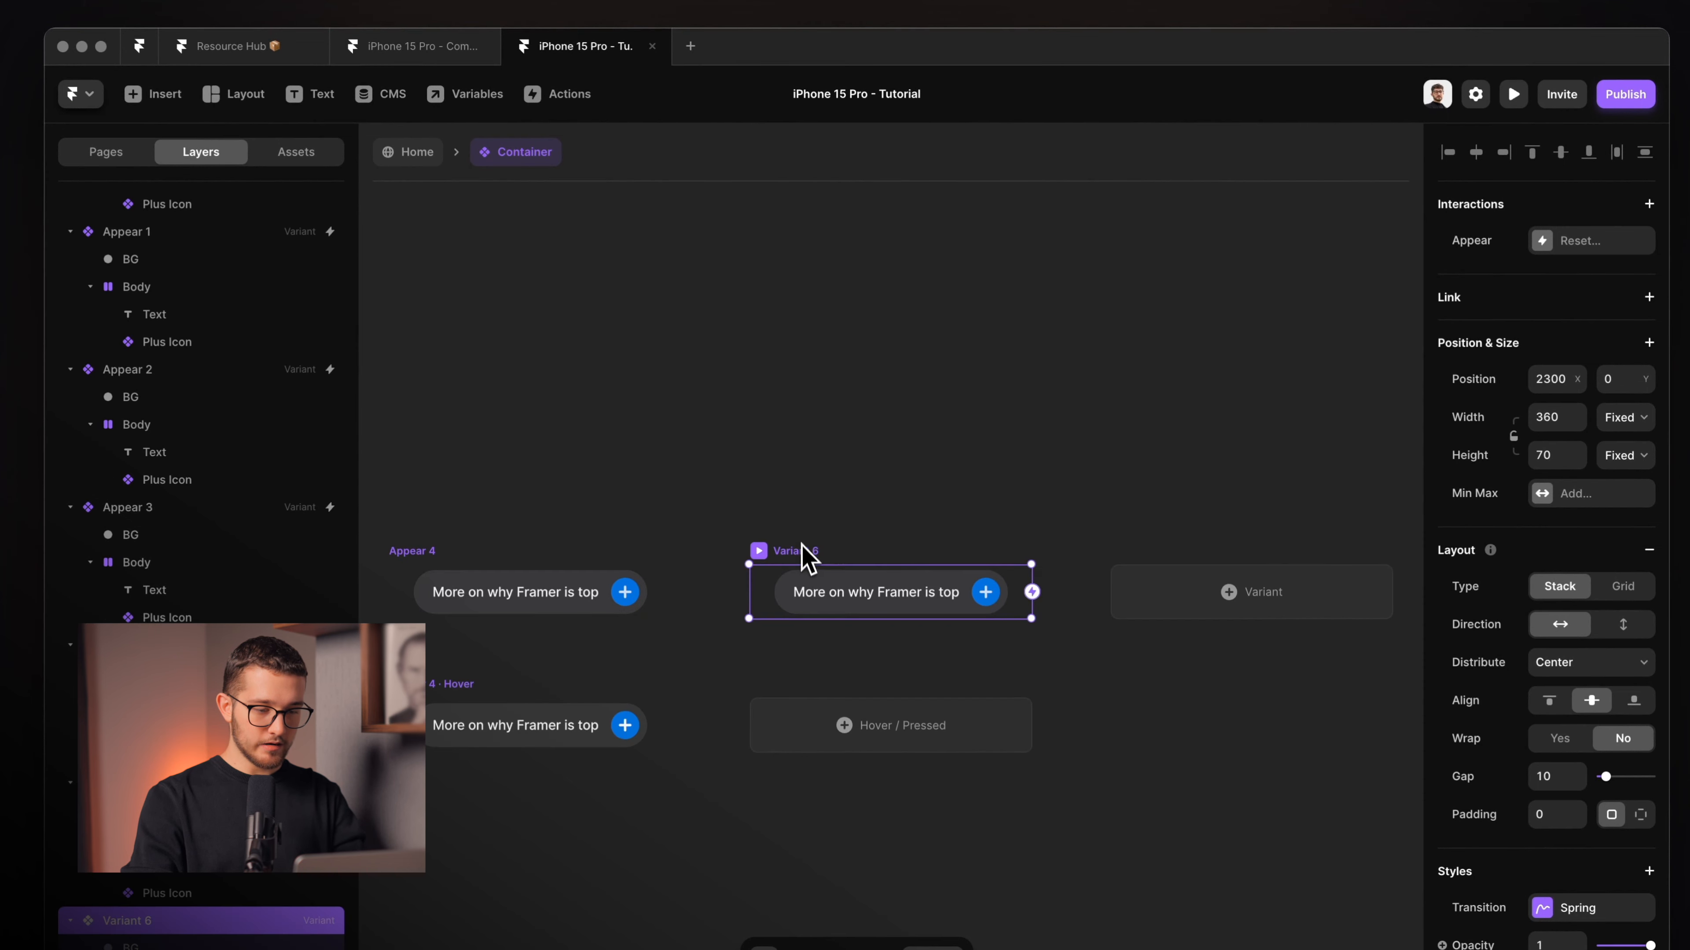
key("super+r")
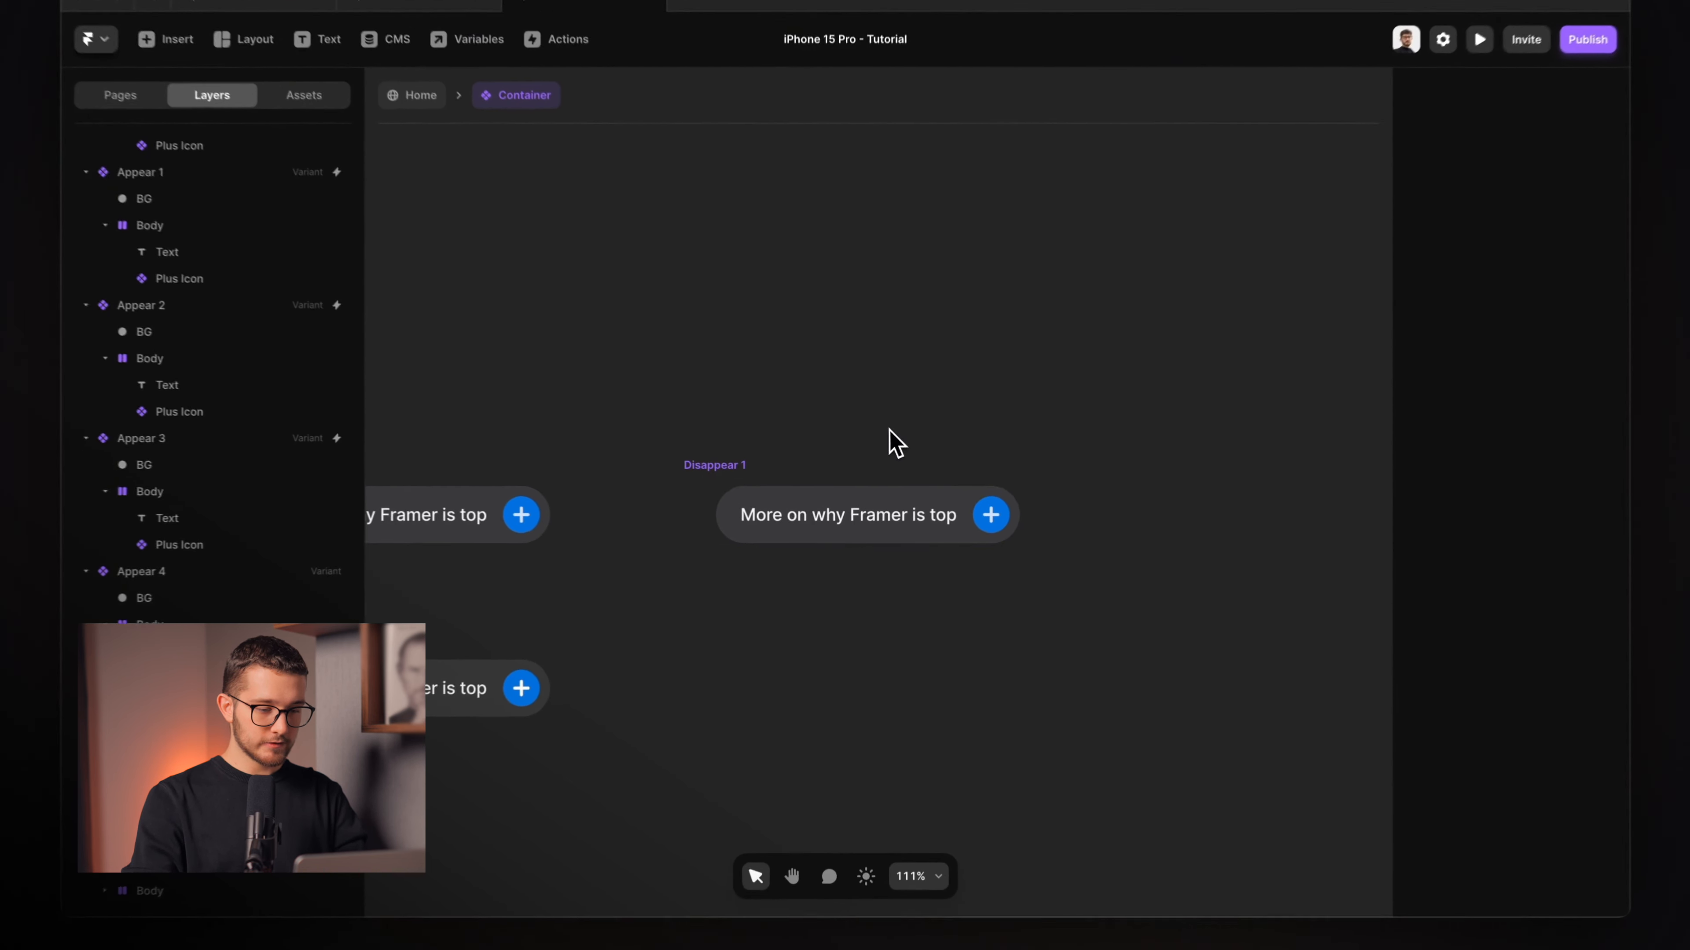
left_click(754, 462)
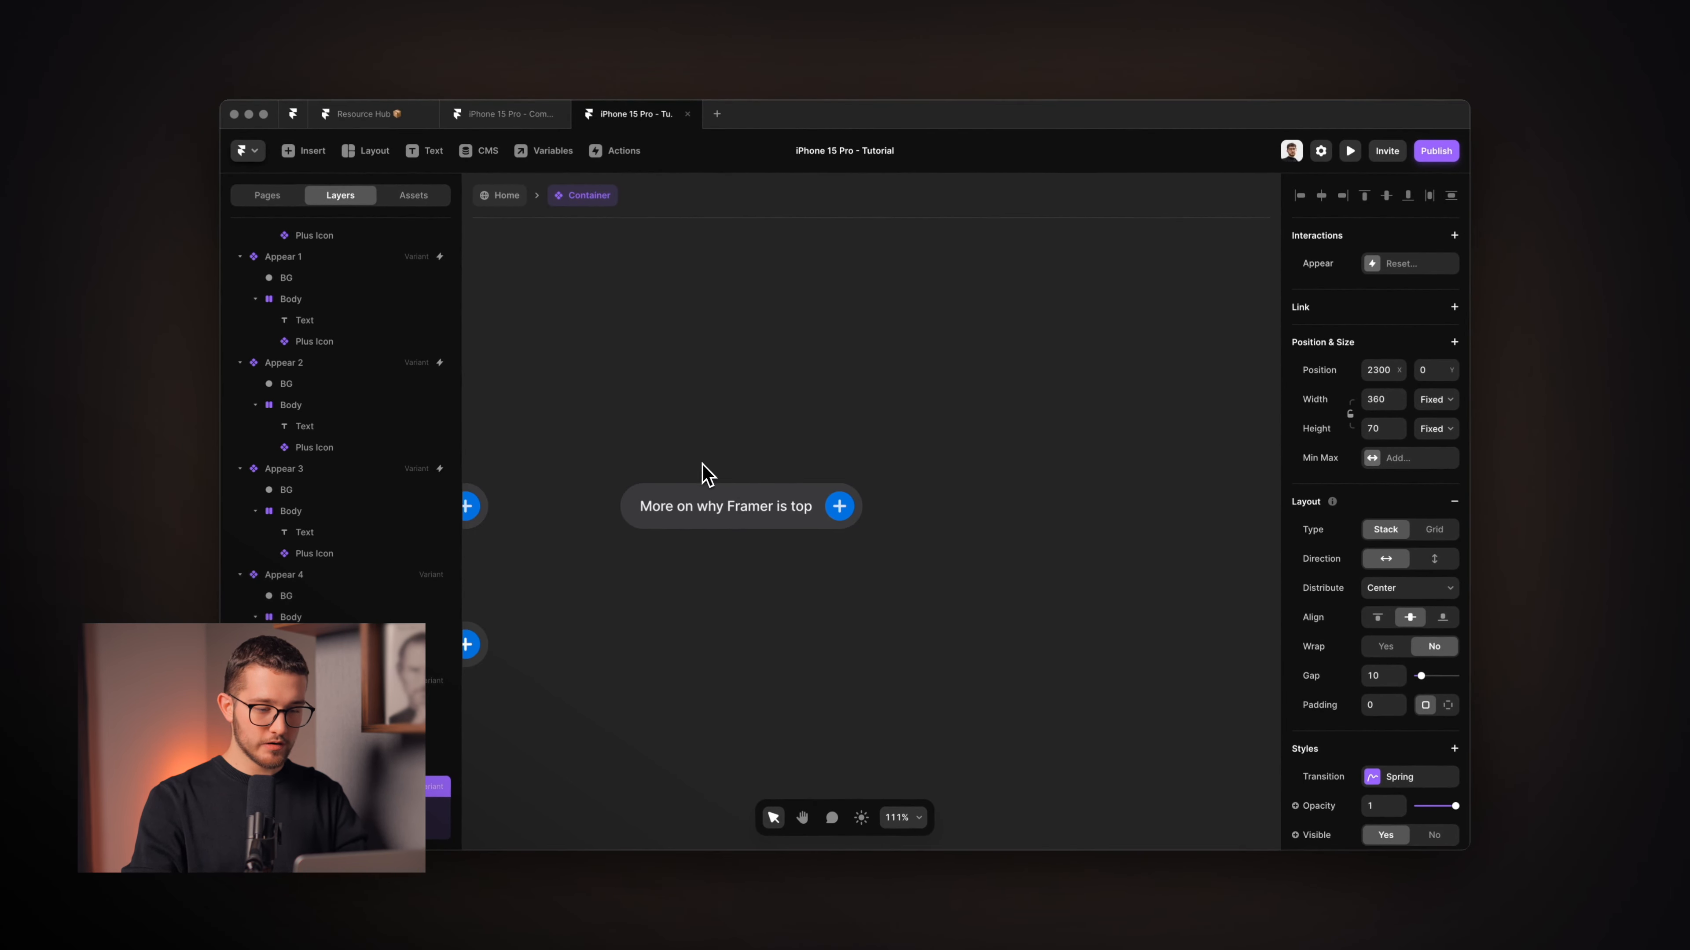
left_click(801, 483)
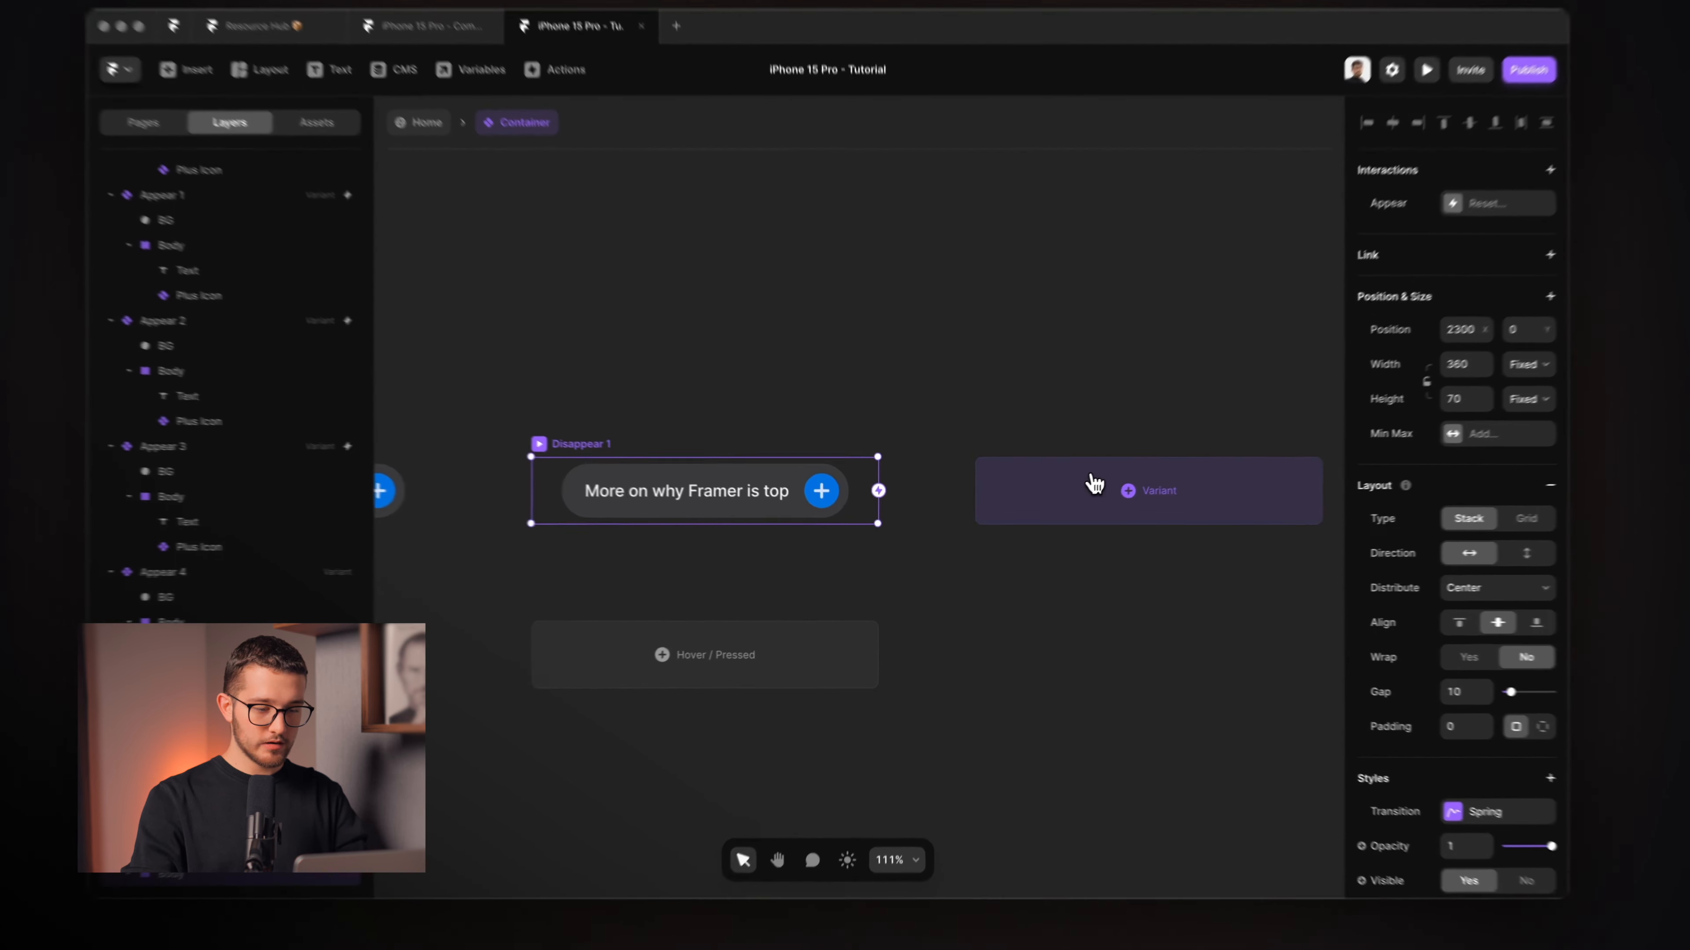
Add another variant after Disappear 1, then bring up the QuickTime reference clip.
left_click(1084, 496)
key("super+r")
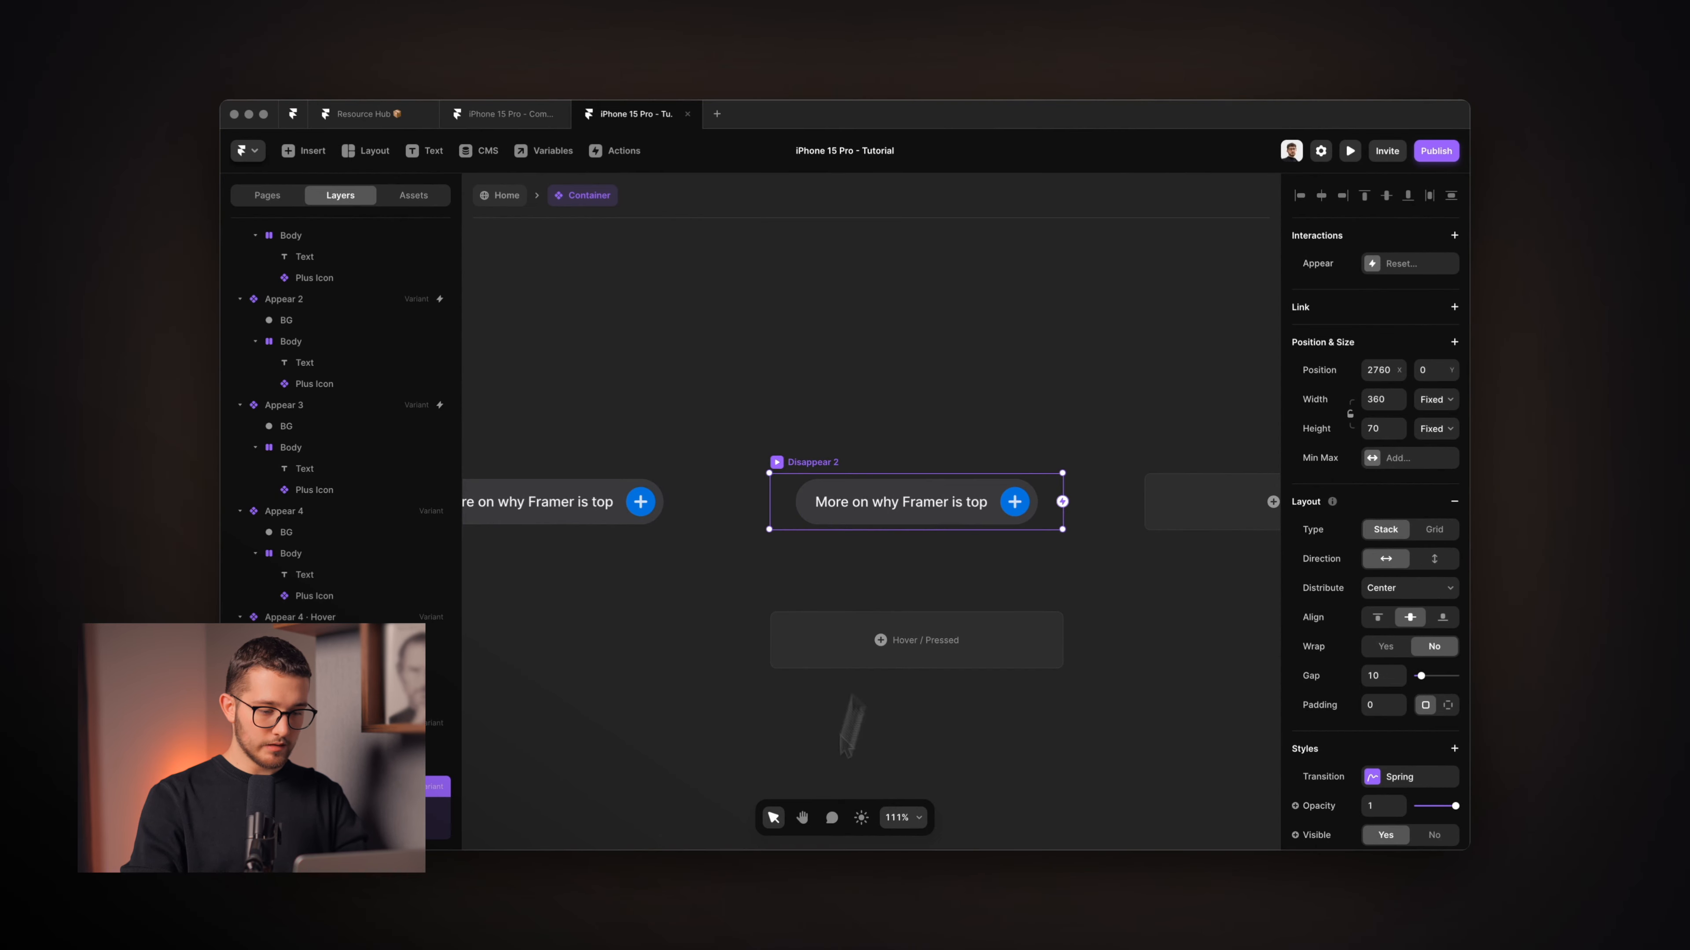
key("super+Tab")
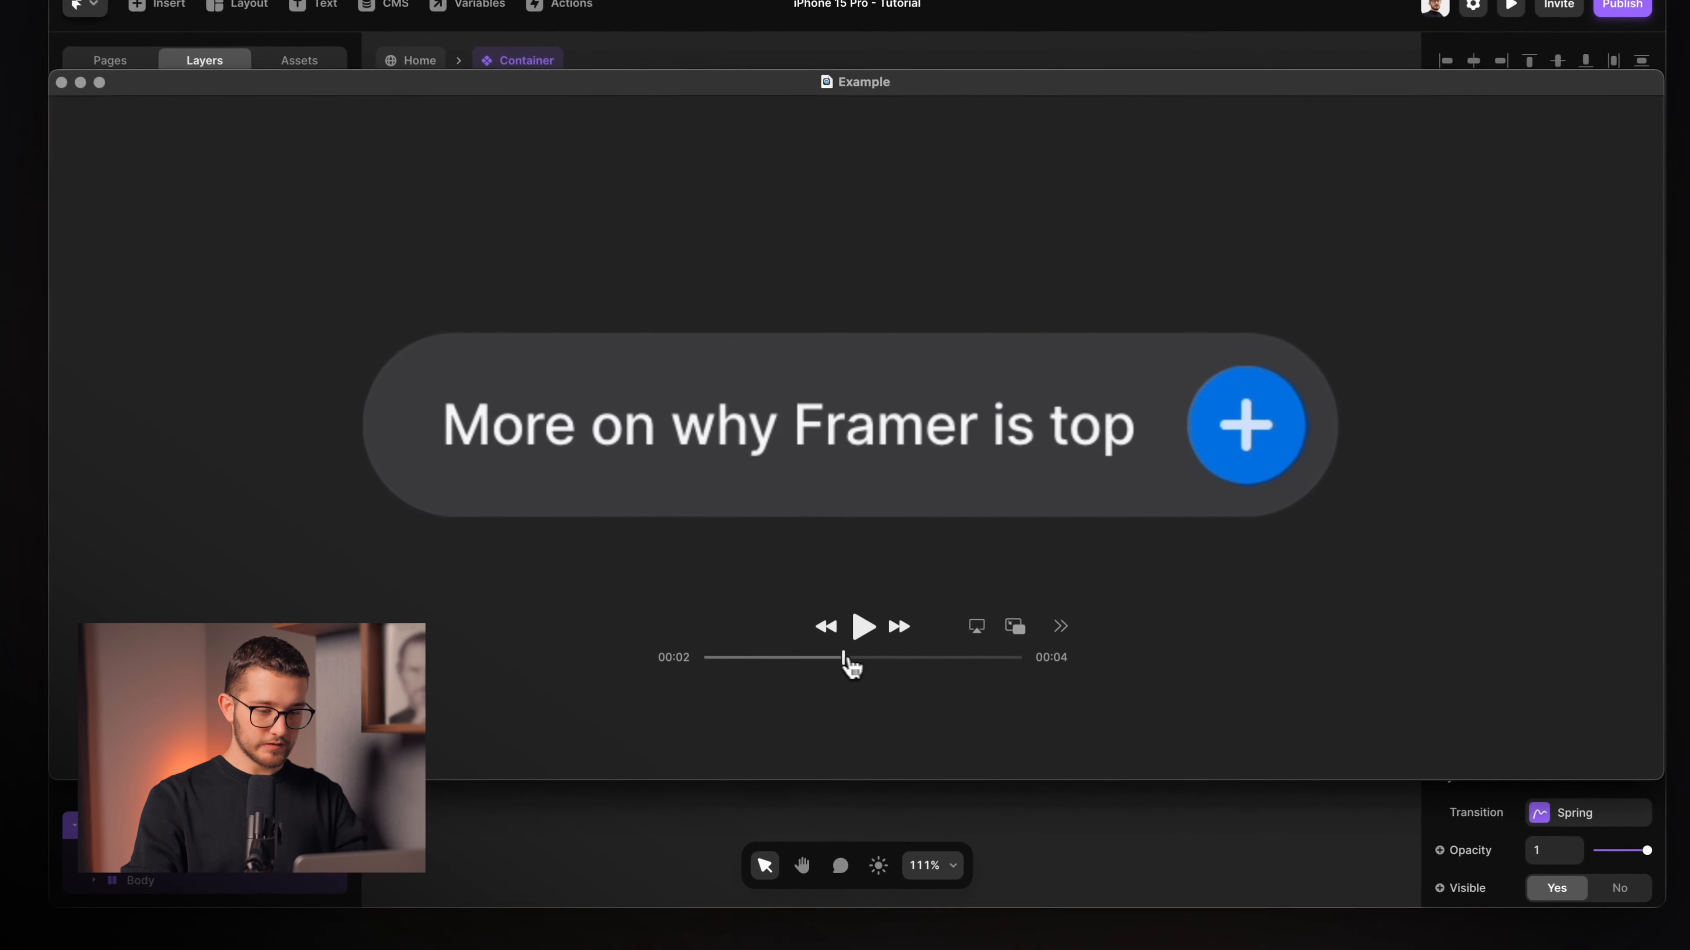
Scrub the Example clip to about 00:03, where the text fades and the plus icon is gone.
left_click_drag(844, 657, 944, 662)
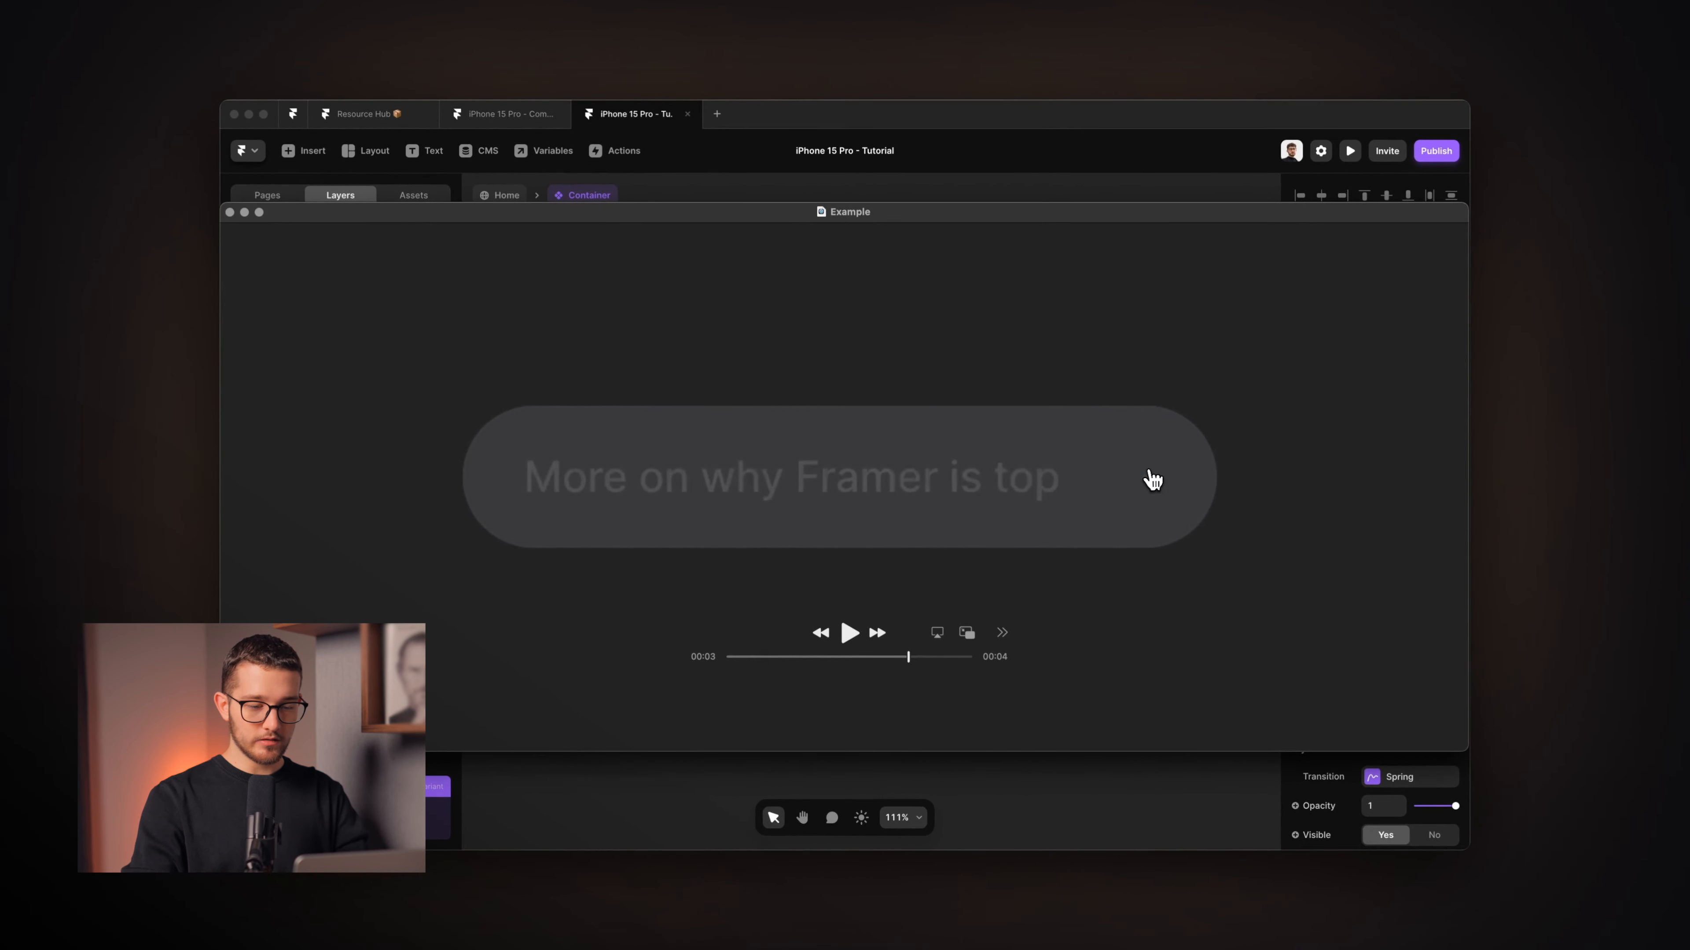
Set the pill text's opacity to 0 in Disappear 2.
key("super+Tab")
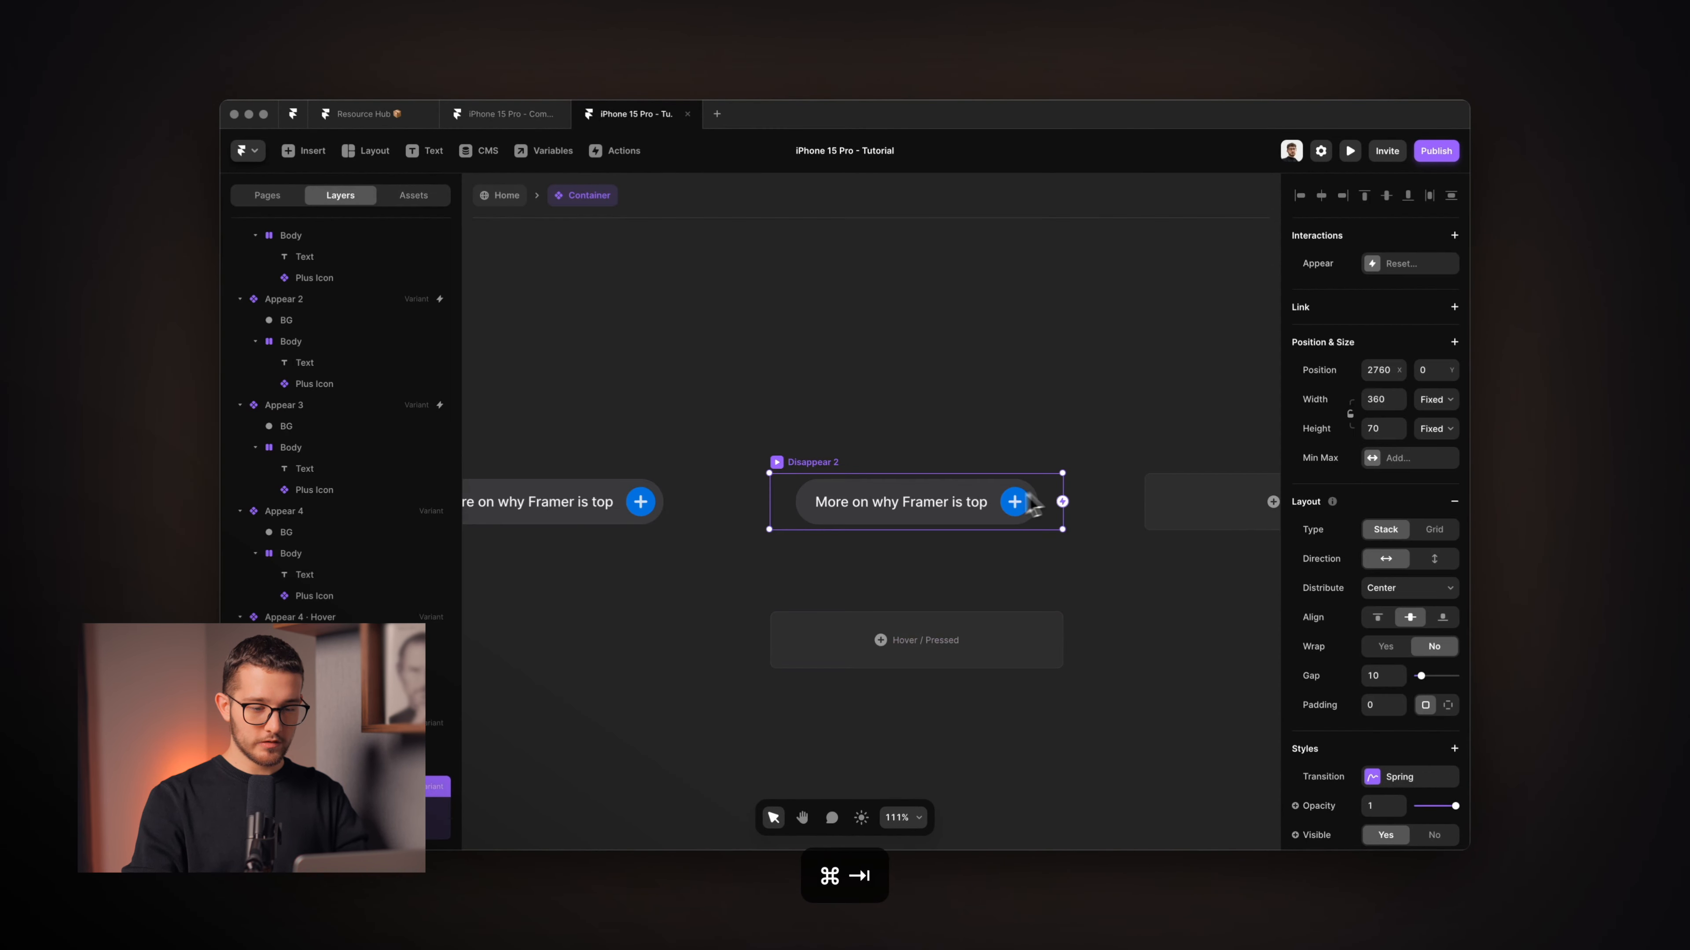
scroll(1012, 496, "up", 5)
left_click(939, 510, "super")
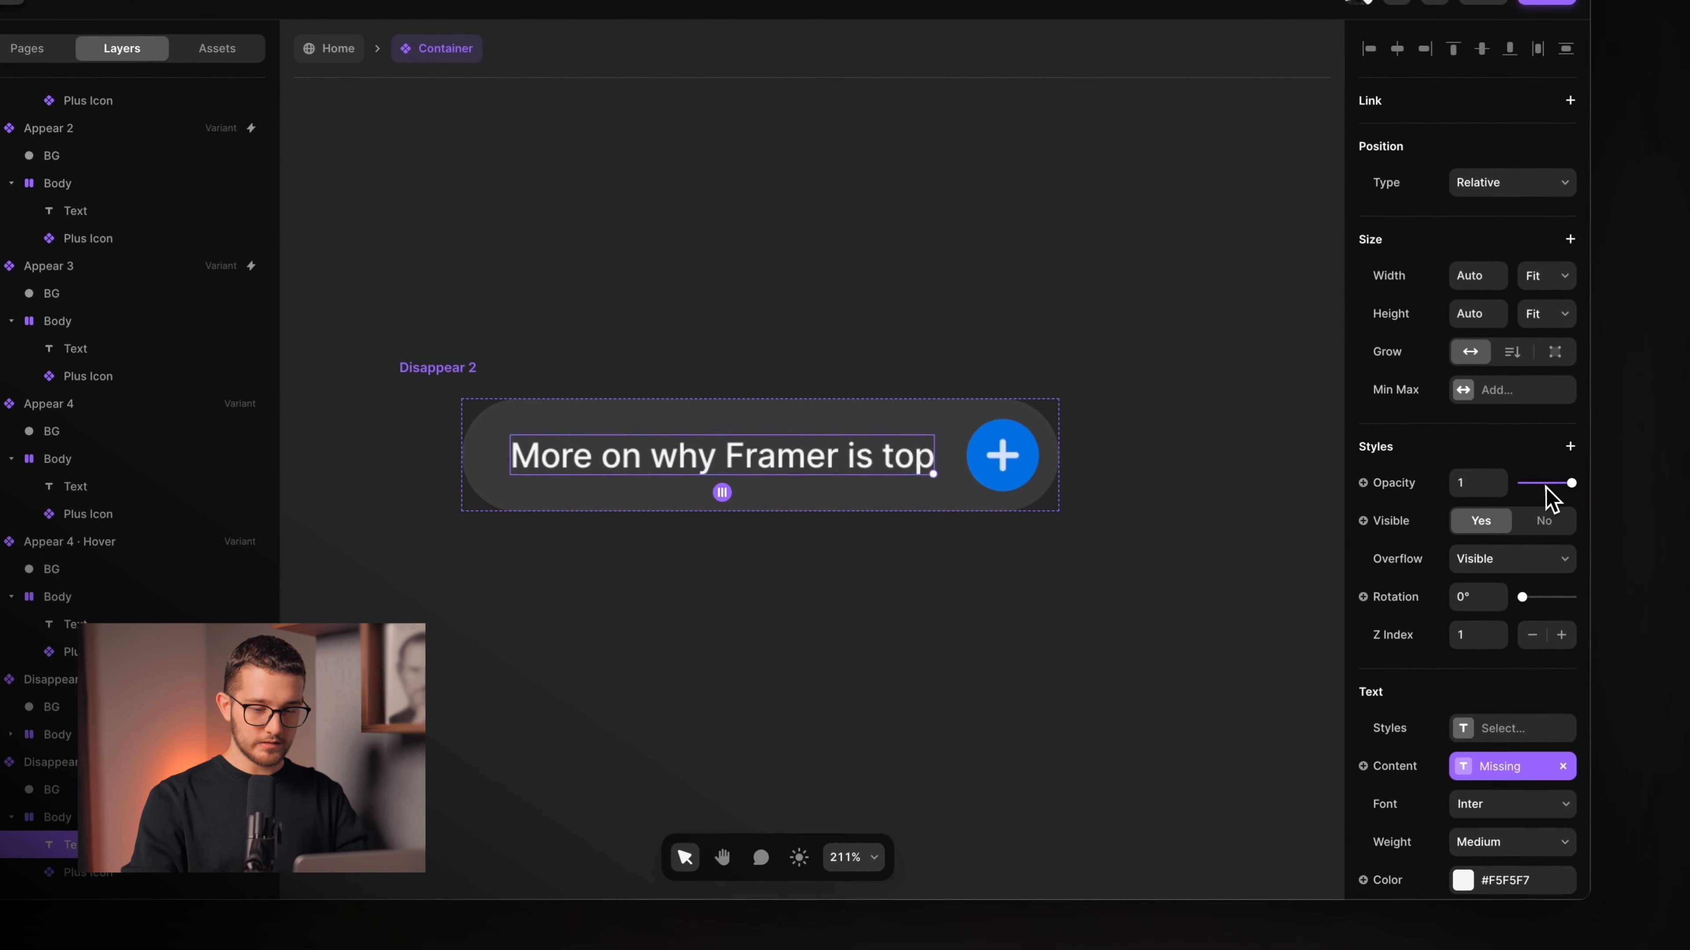
left_click(1543, 520)
Switch Disappear 2's Plus Icon to its Small variant.
left_click(1030, 458)
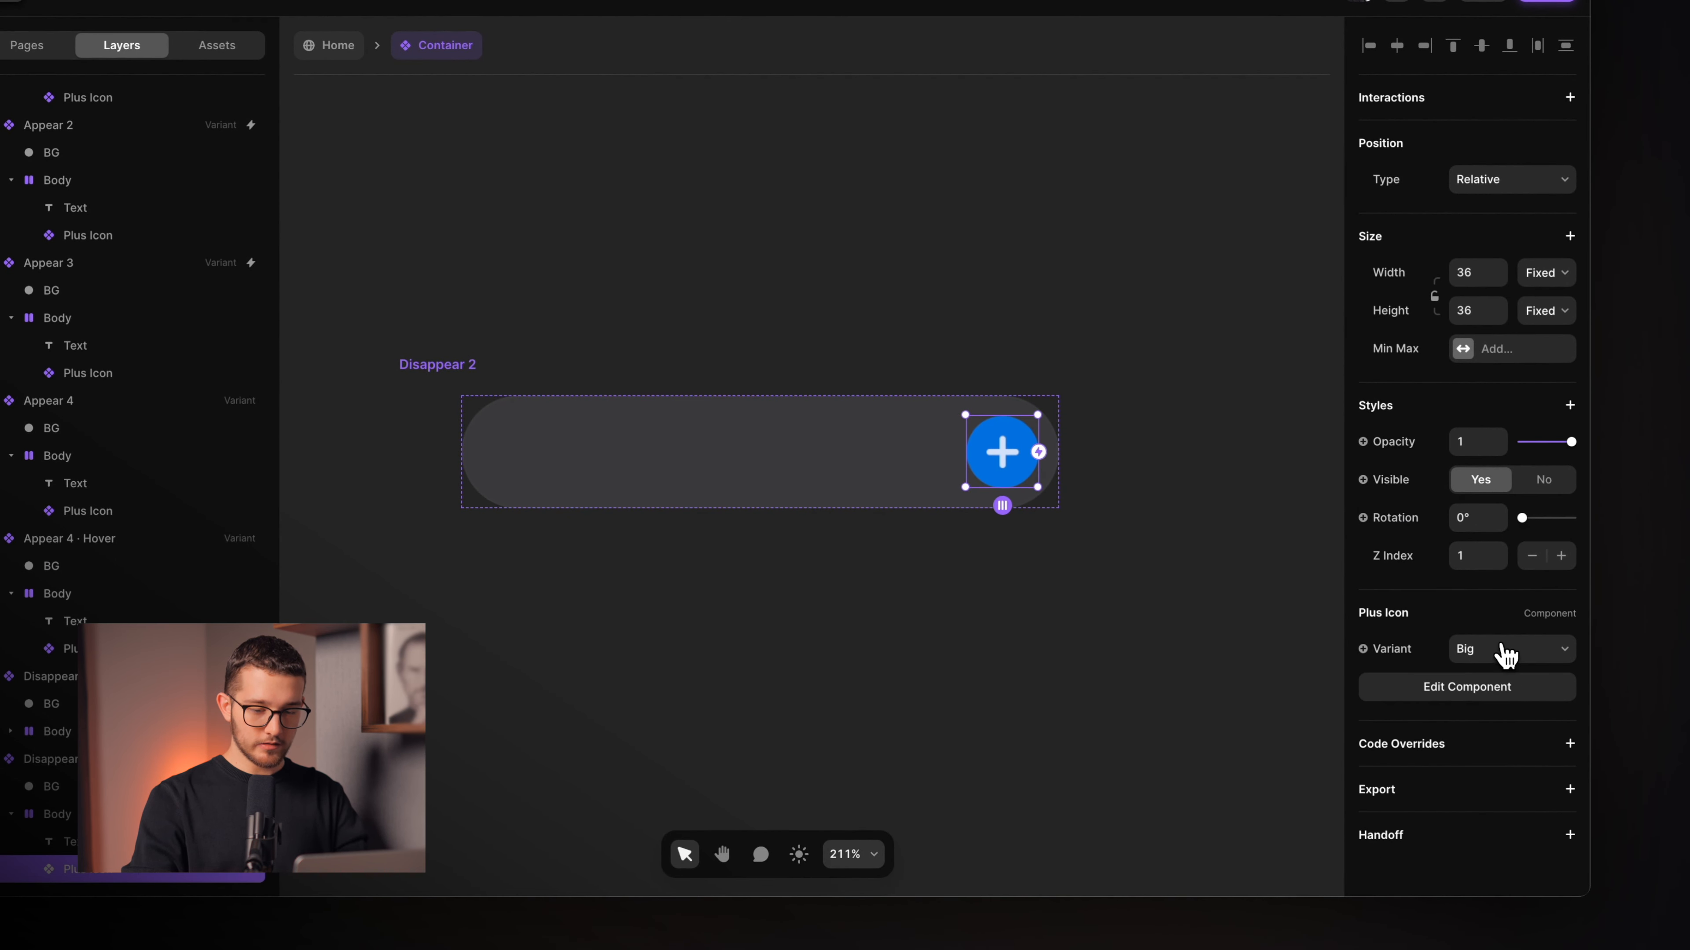
left_click(1505, 656)
left_click(1498, 633)
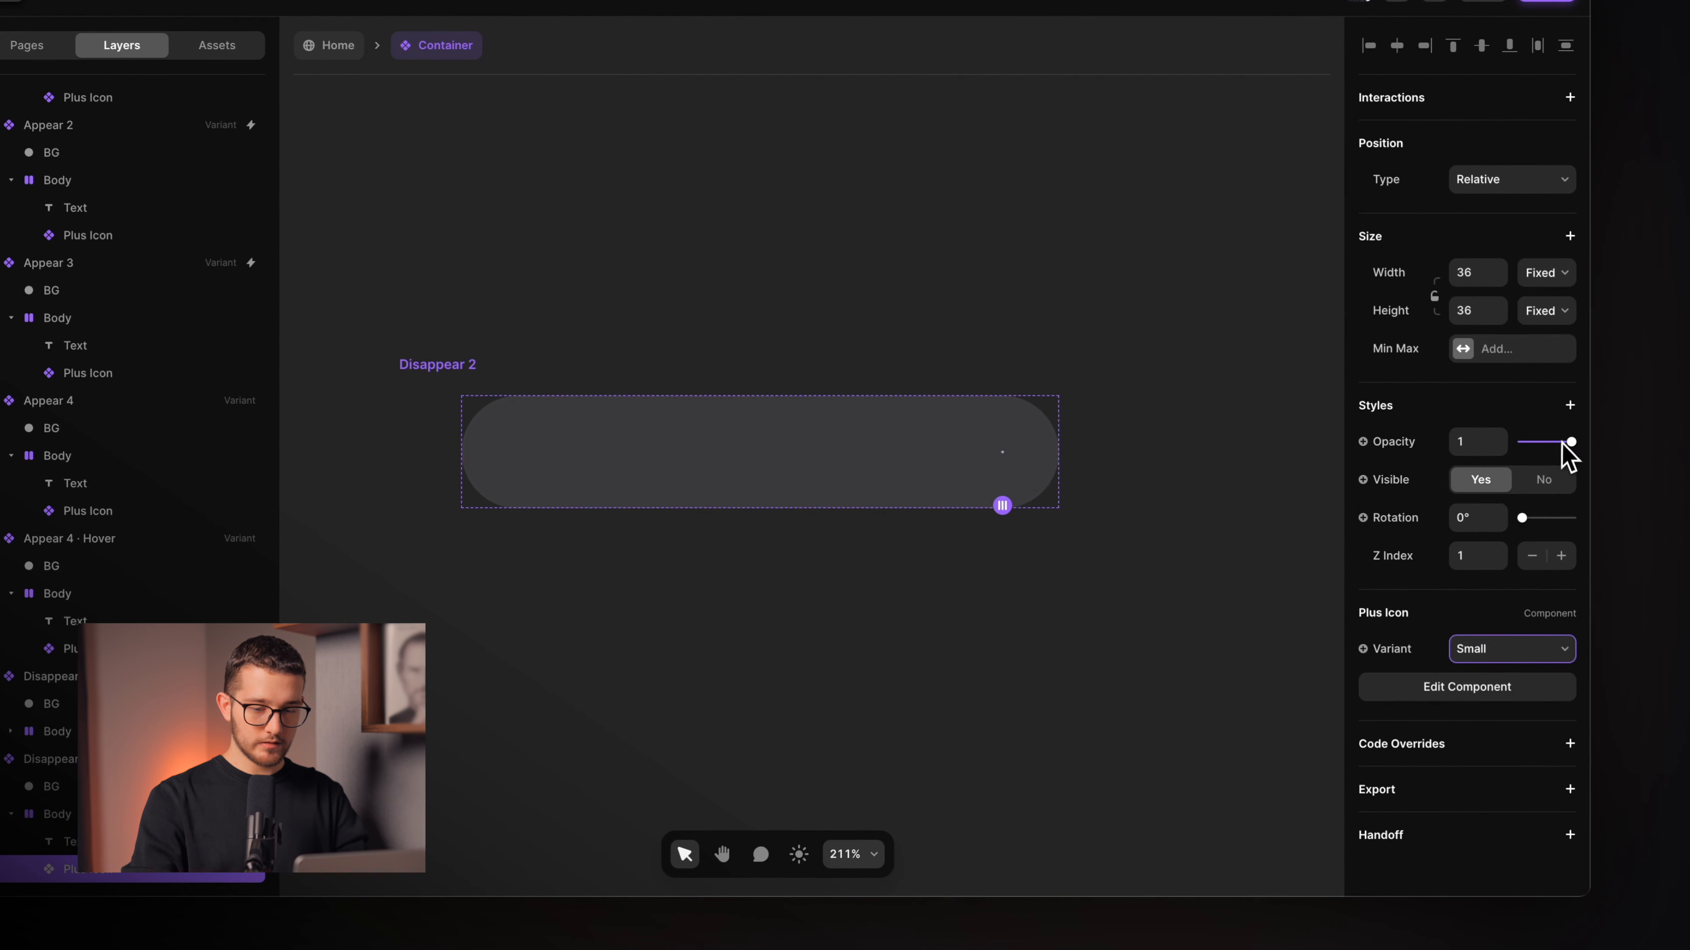
left_click(1208, 540)
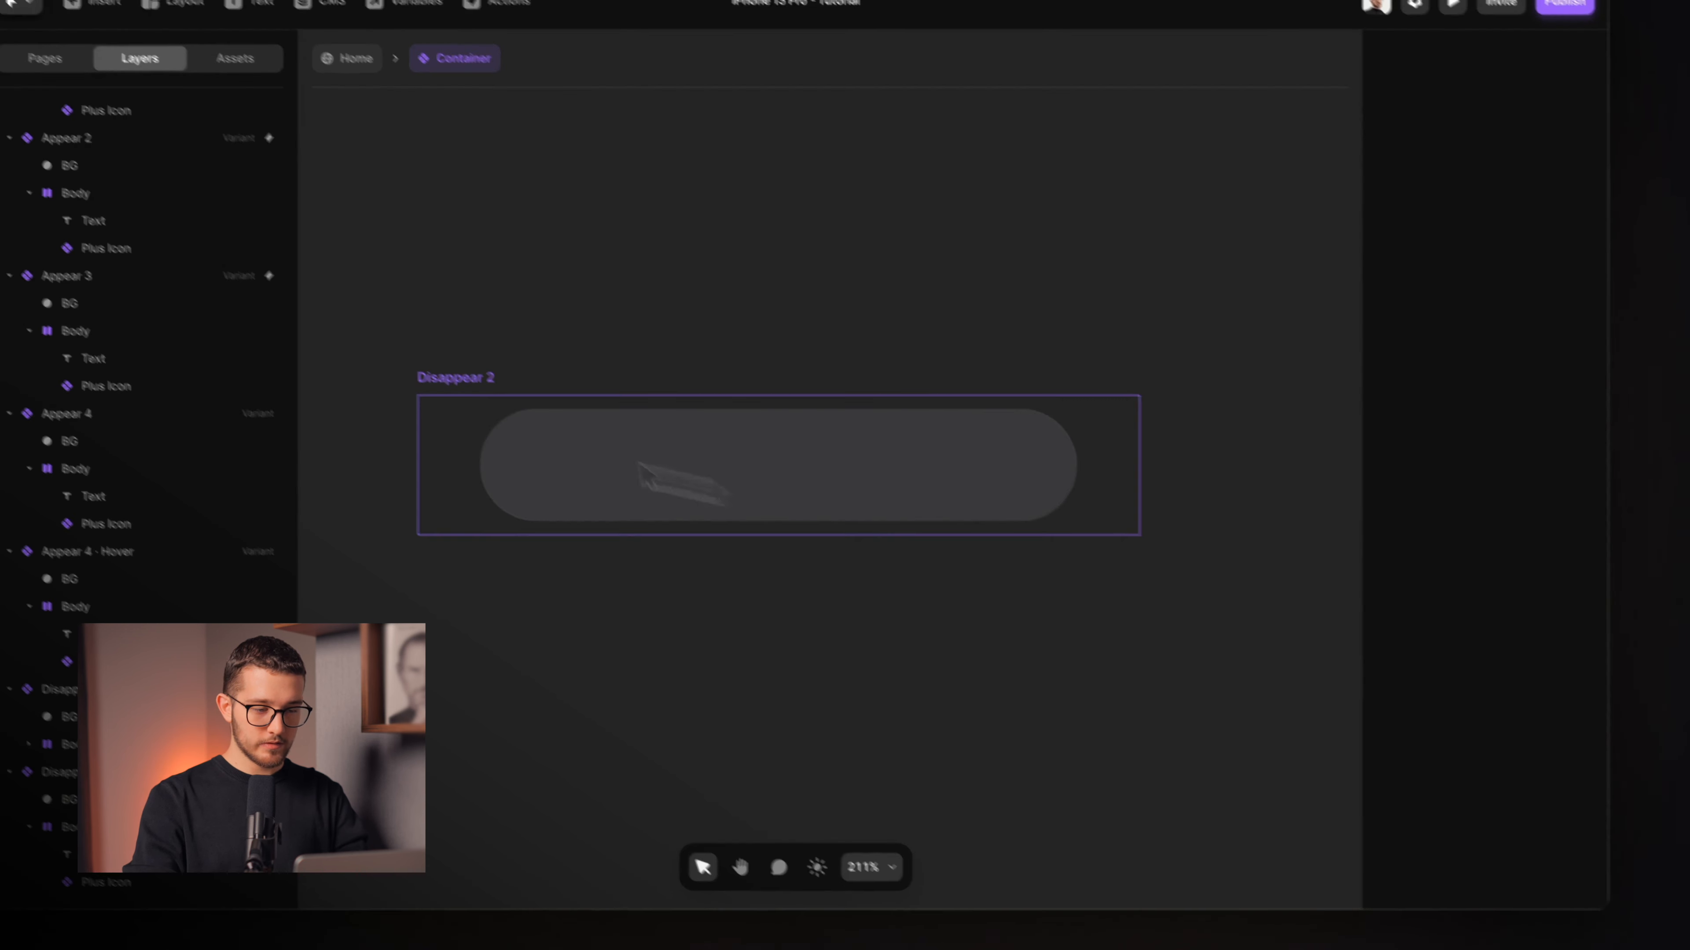
left_click(427, 385)
Add a Disappear 3 variant and scrub the reference clip to where the pill becomes a circle.
scroll(427, 384, "down", 5)
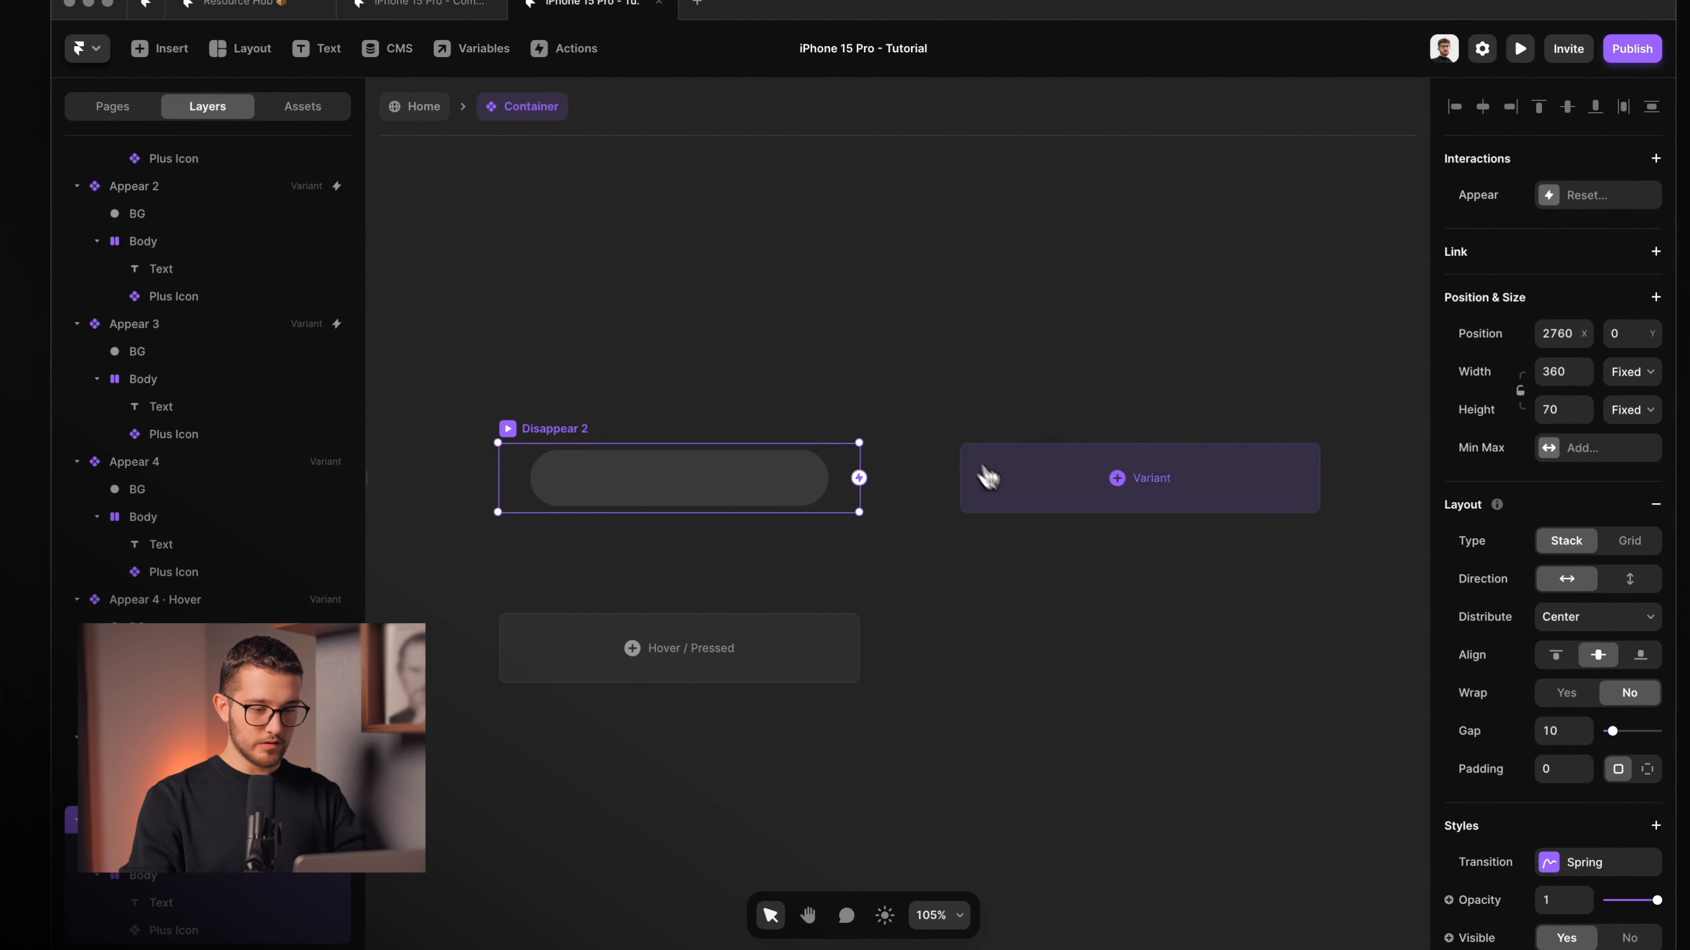
left_click(987, 476)
key("super+r")
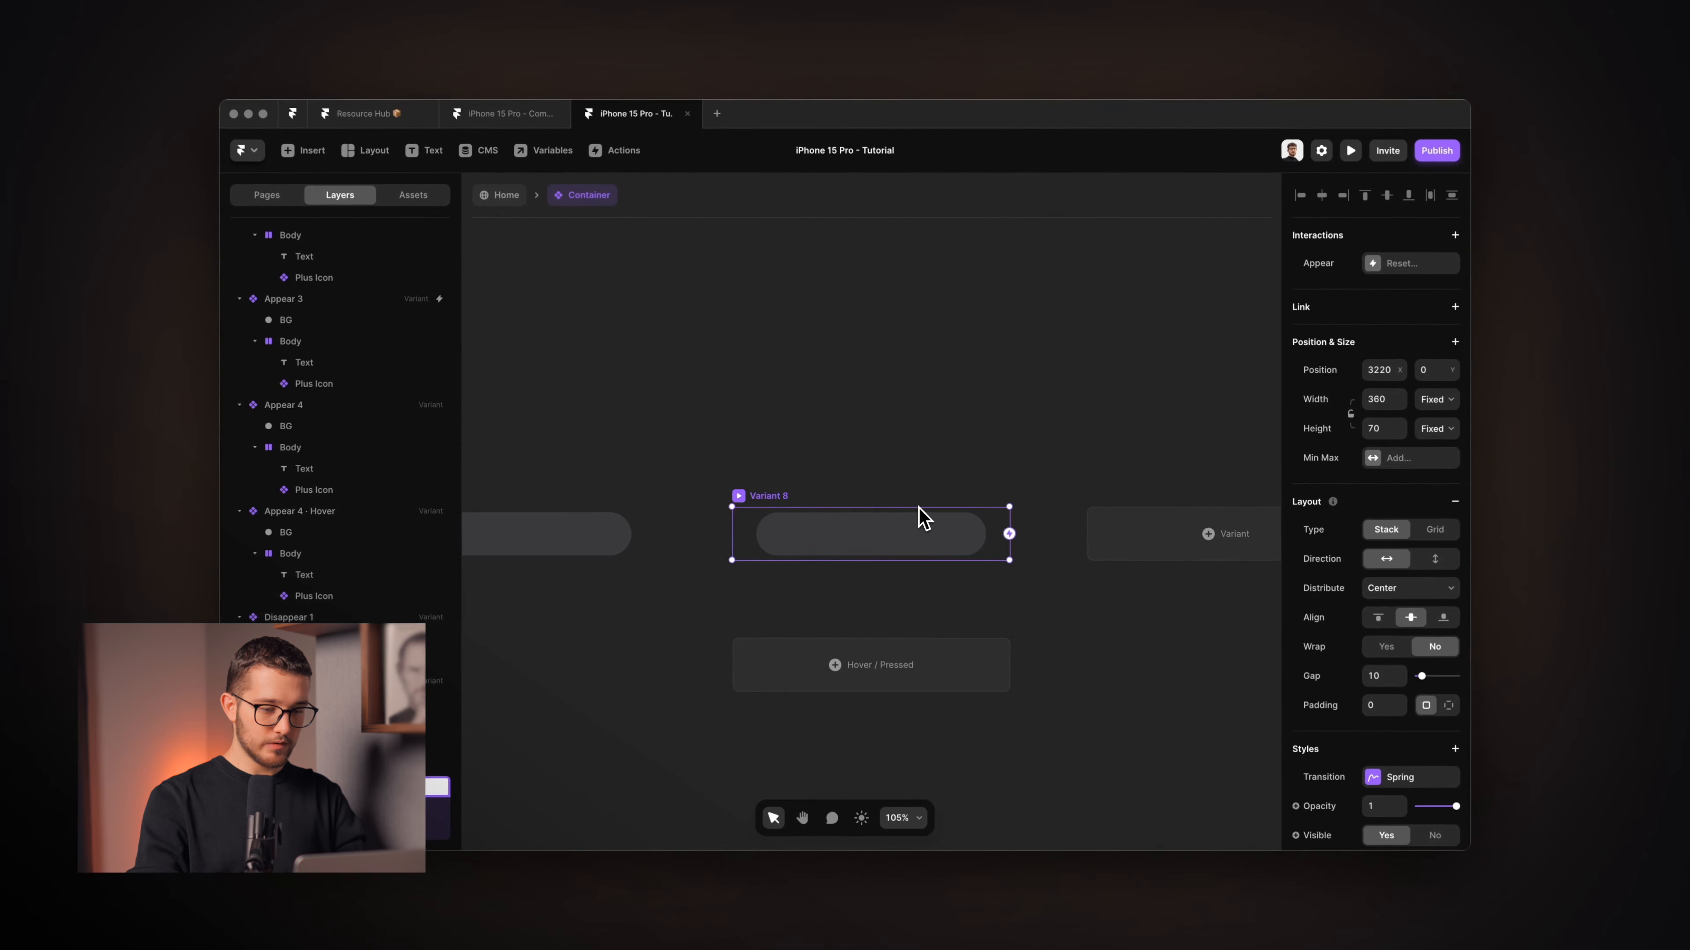
key("super+Tab")
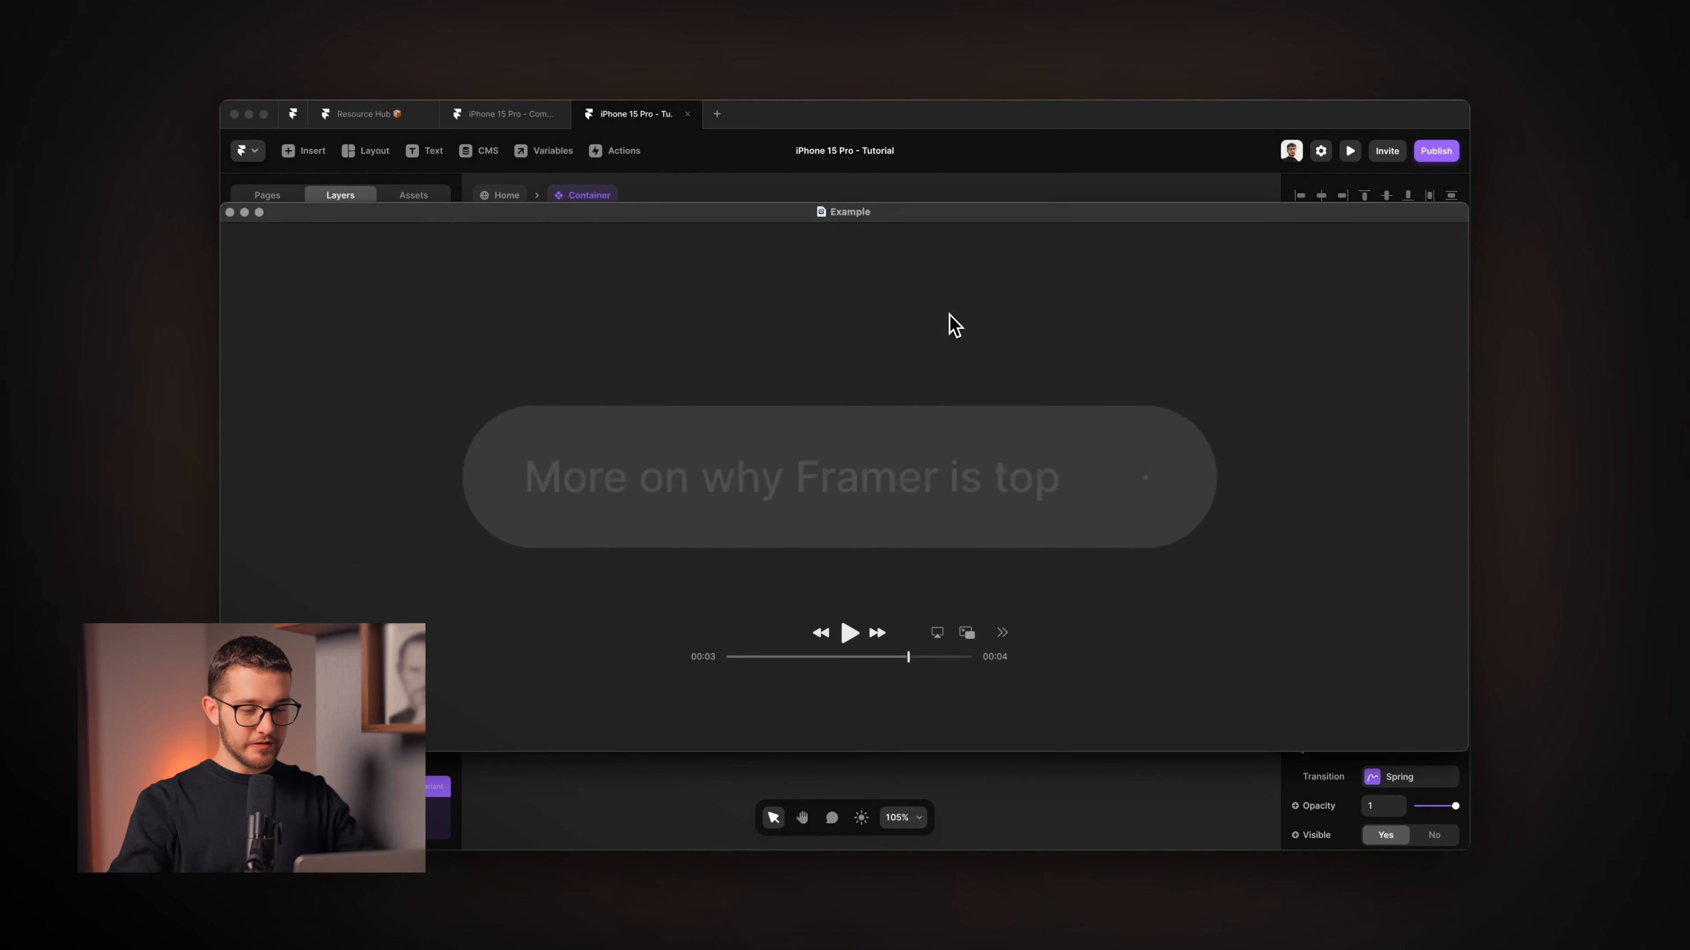
left_click_drag(902, 651, 937, 650)
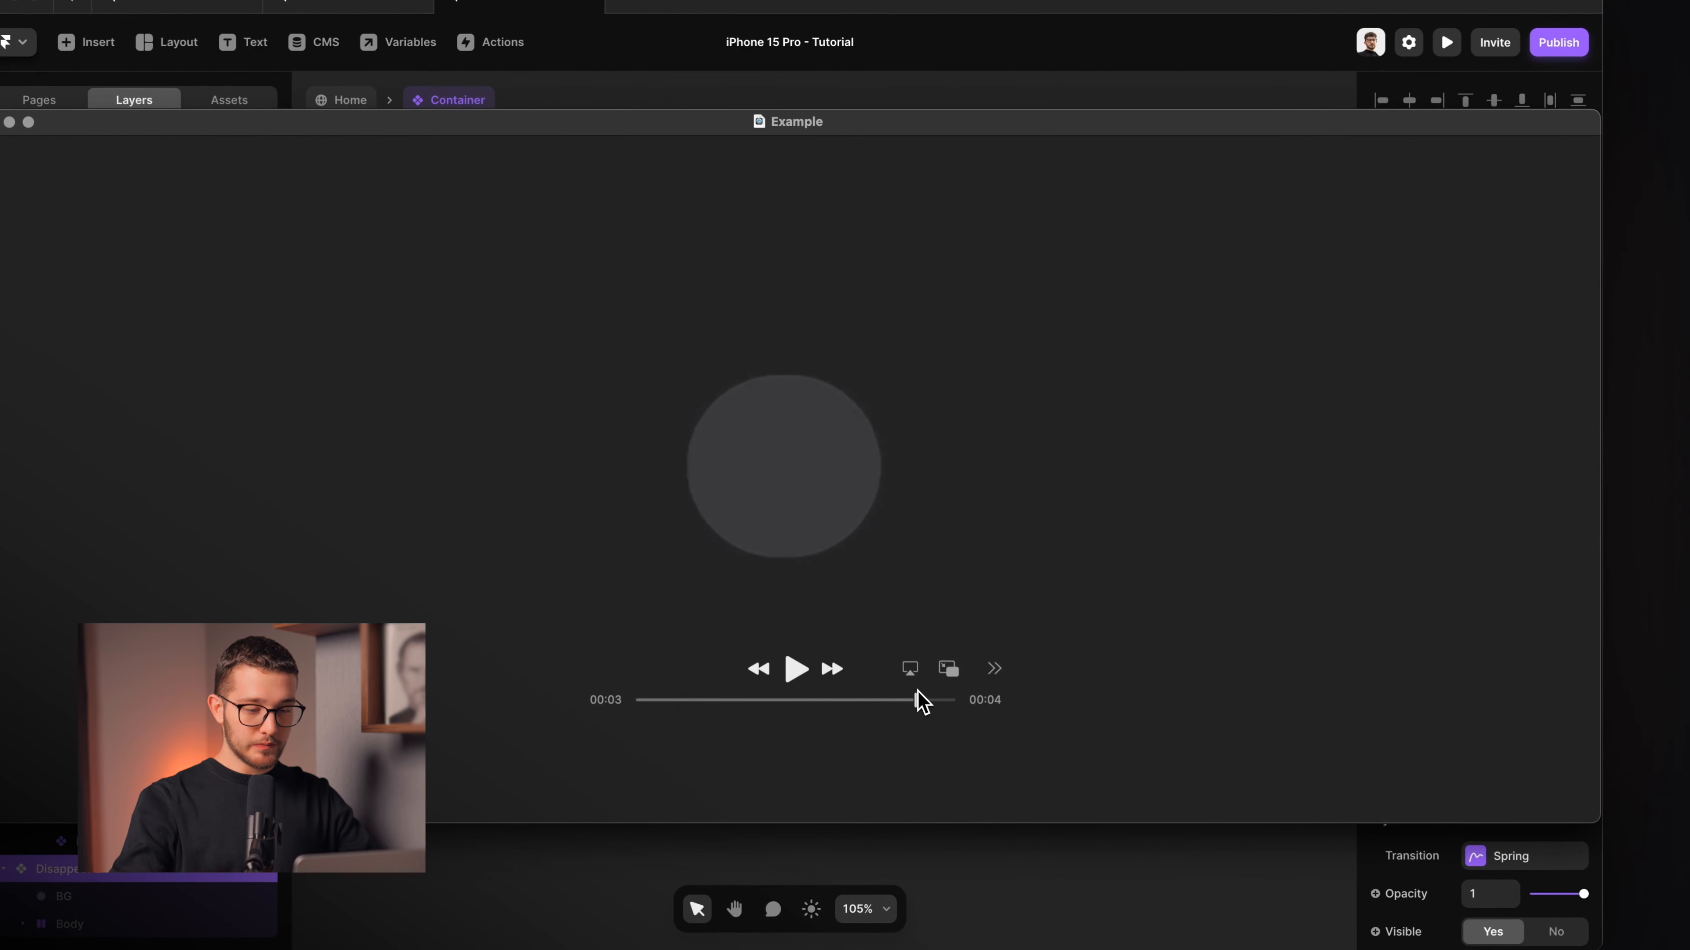
key("super+Tab")
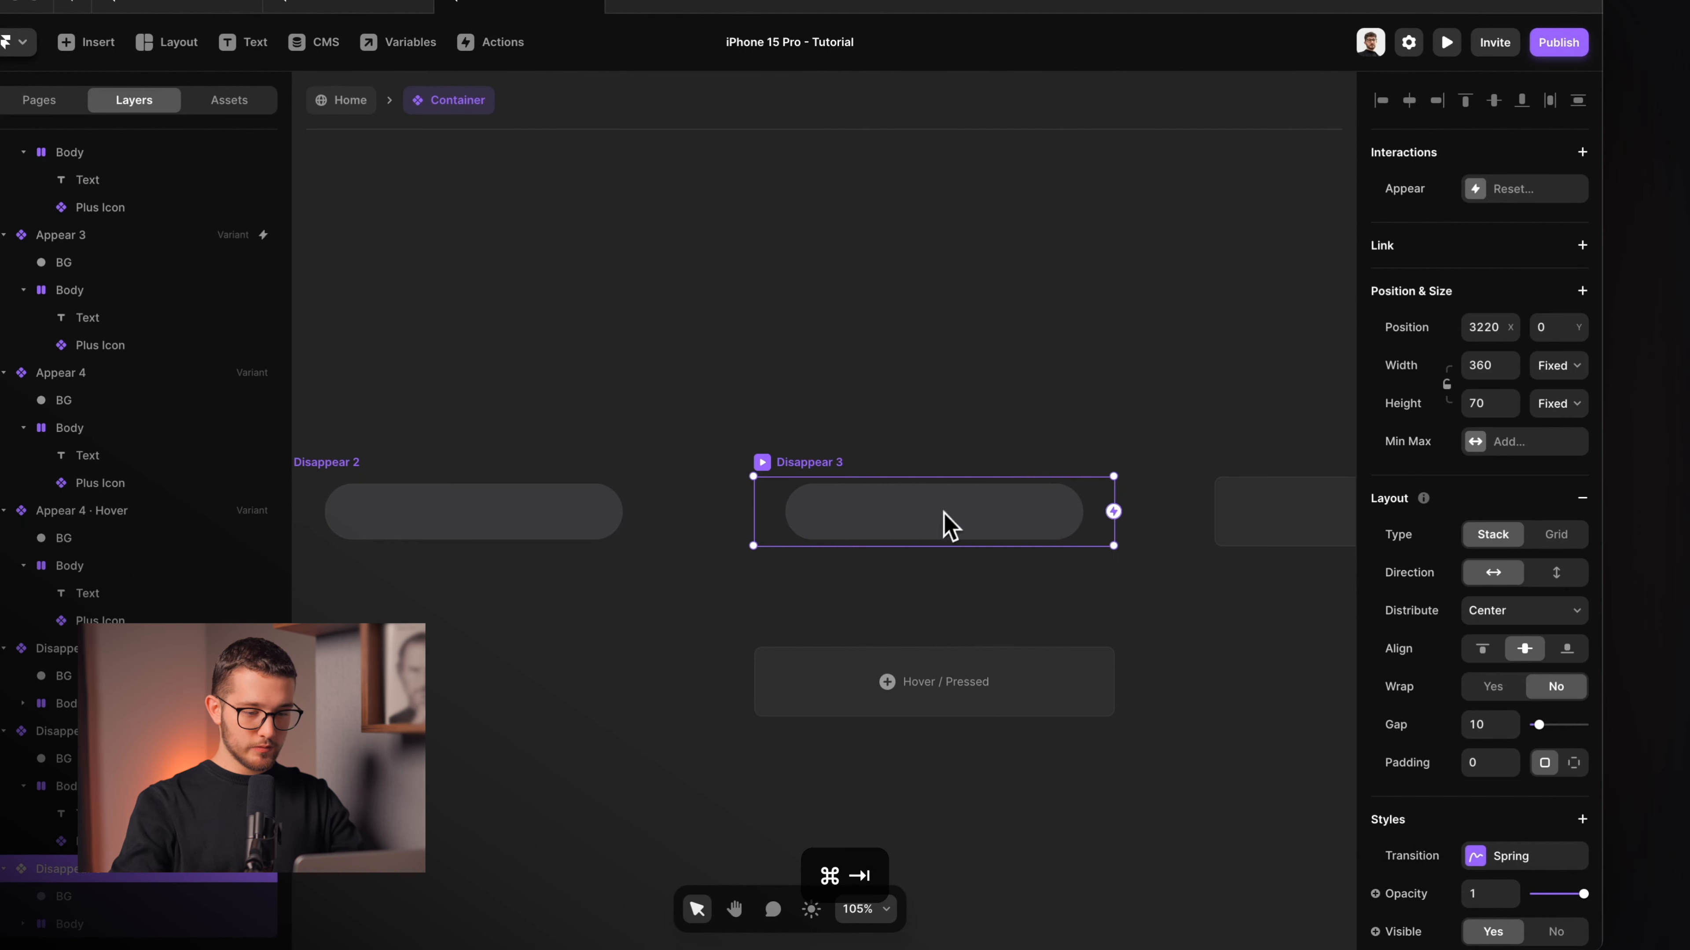
Set Disappear 3's Text and Plus Icon to Absolute position.
double_click(950, 525)
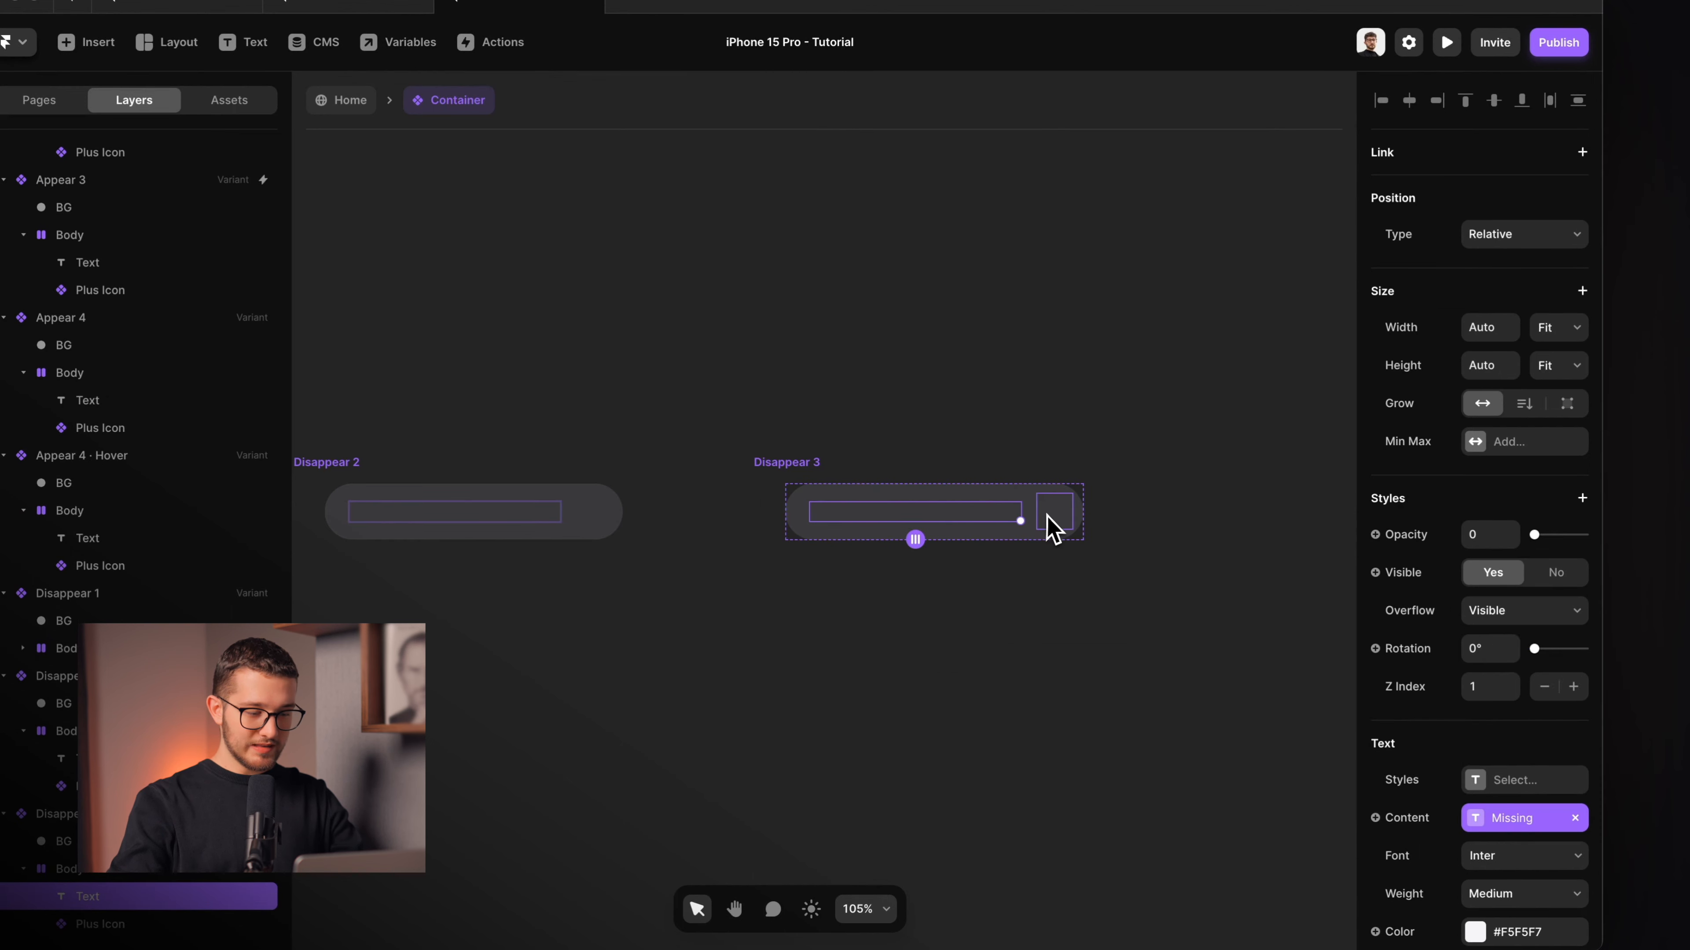
left_click(1053, 529, "shift")
scroll(1049, 526, "up", 5)
left_click(1494, 190)
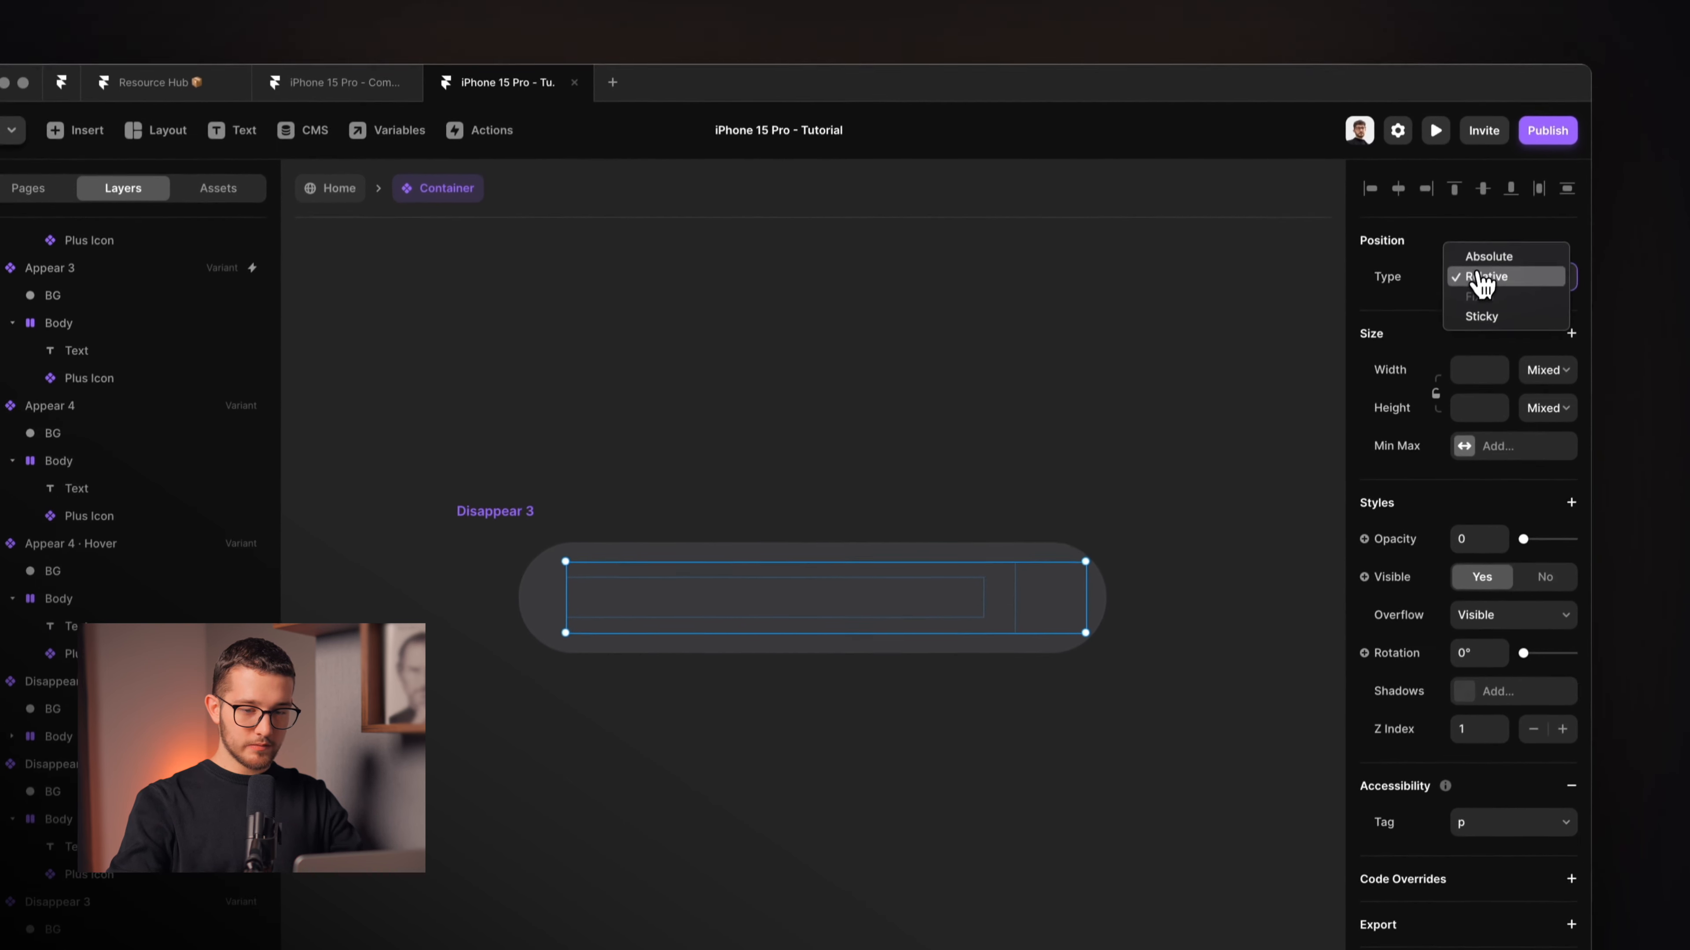
left_click(1487, 257)
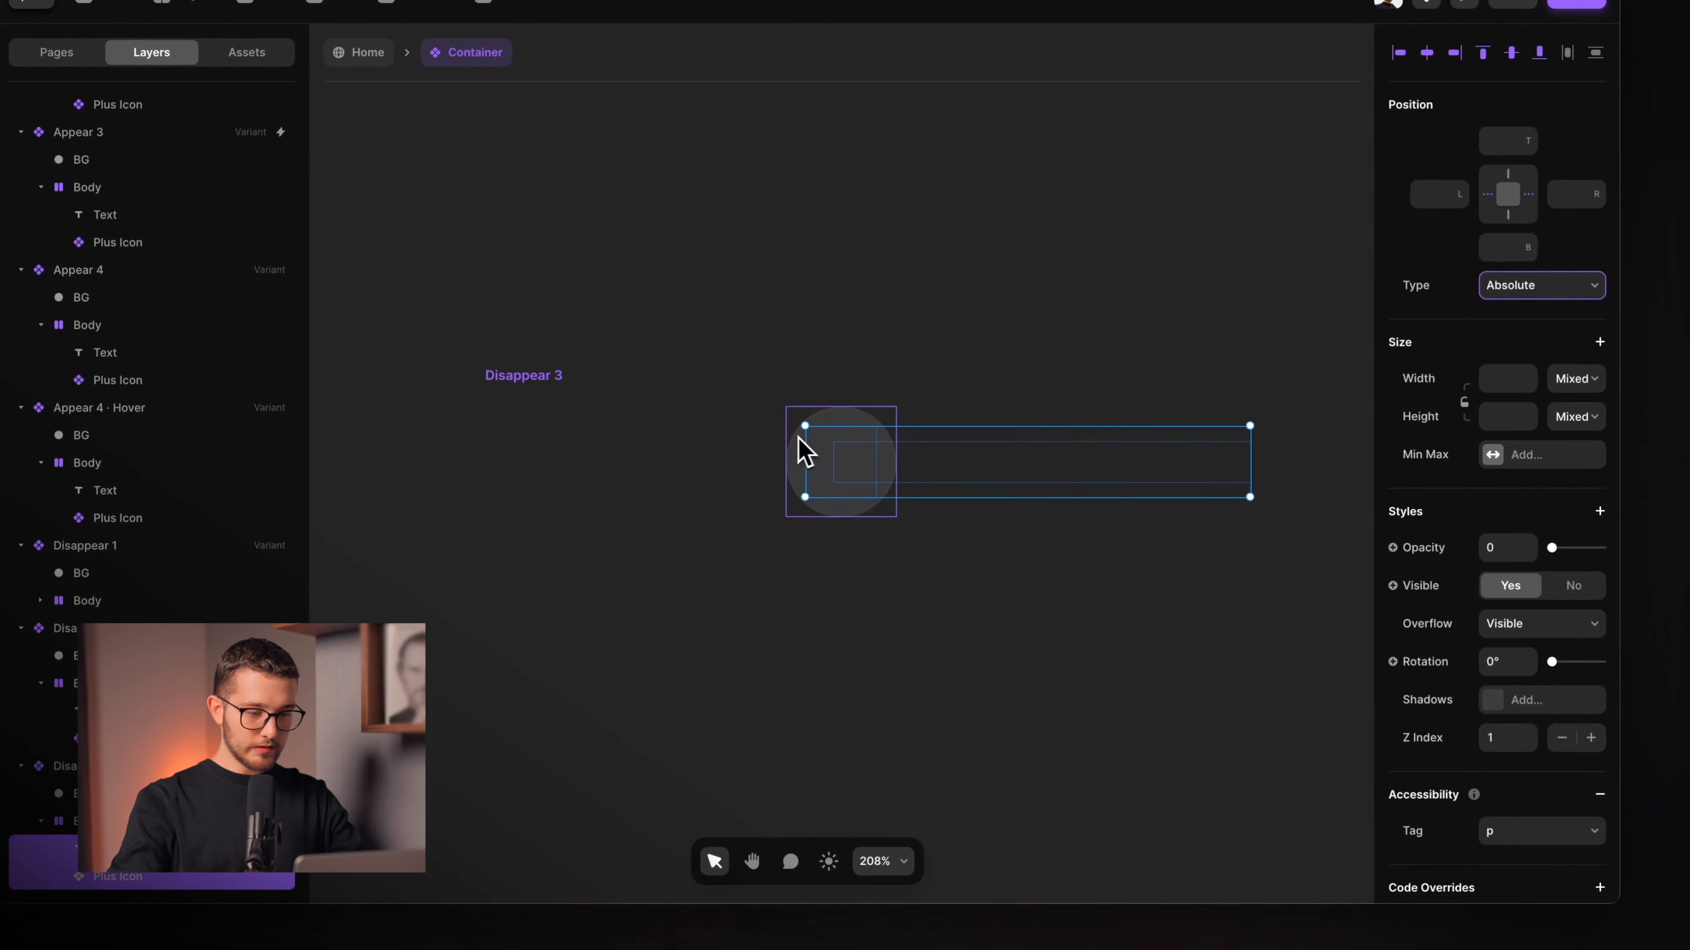
Change the Body's width from Fit to a Fixed 56 px, making a circle.
left_click(804, 453)
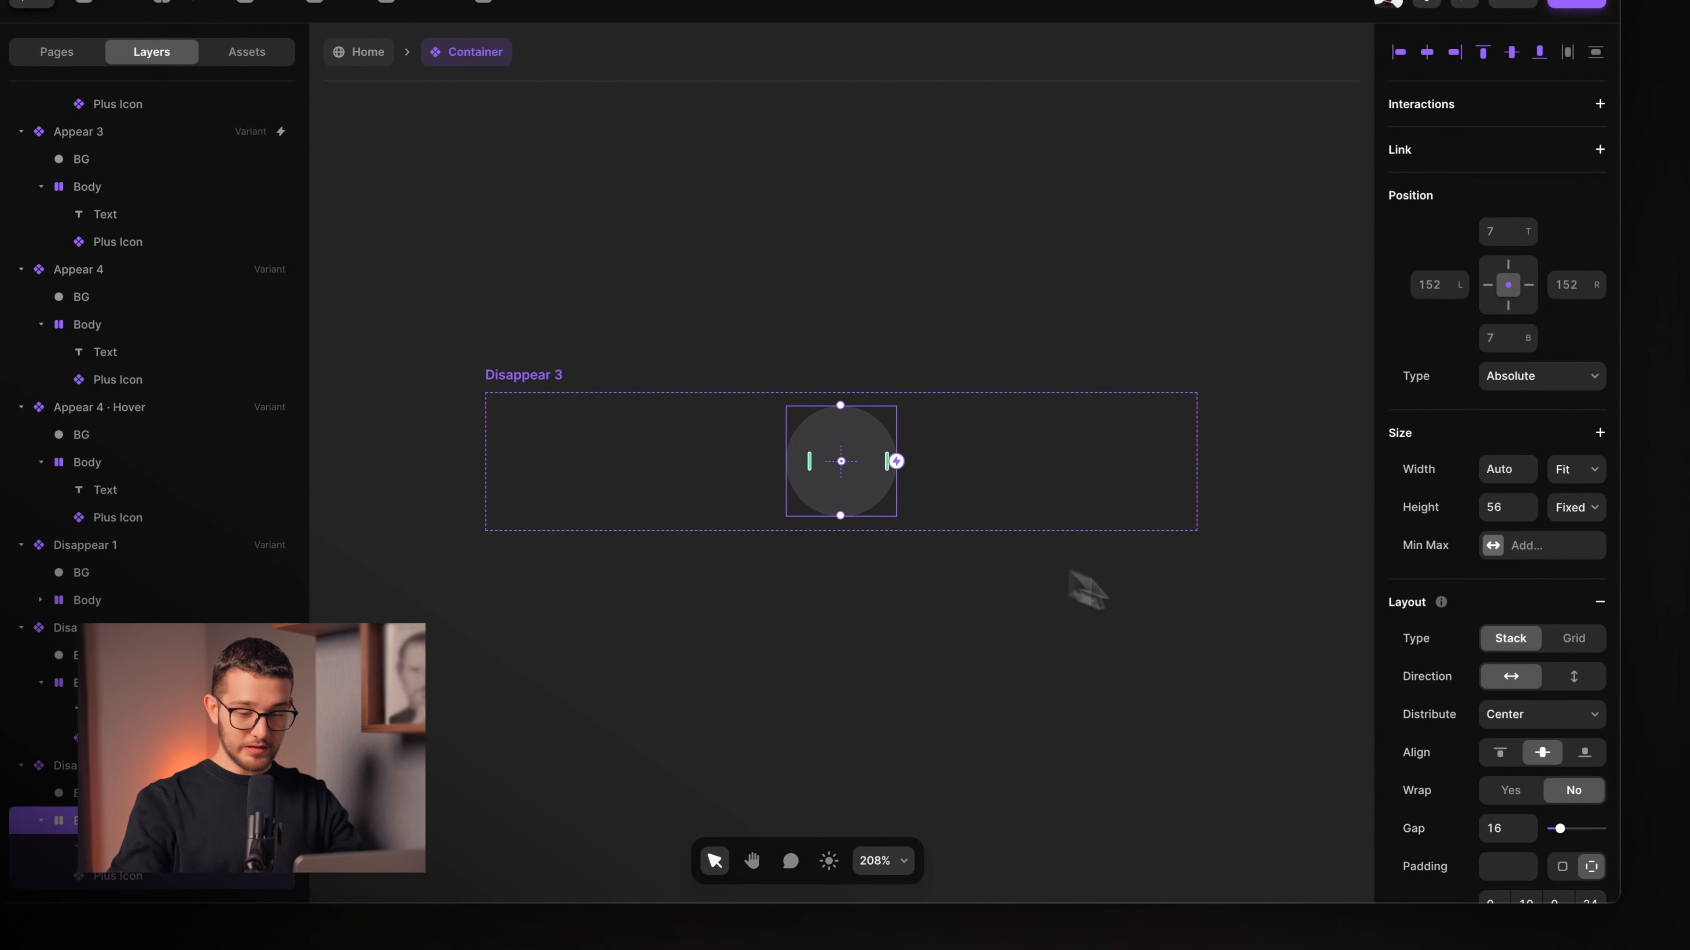
scroll(1474, 758, "down", 5)
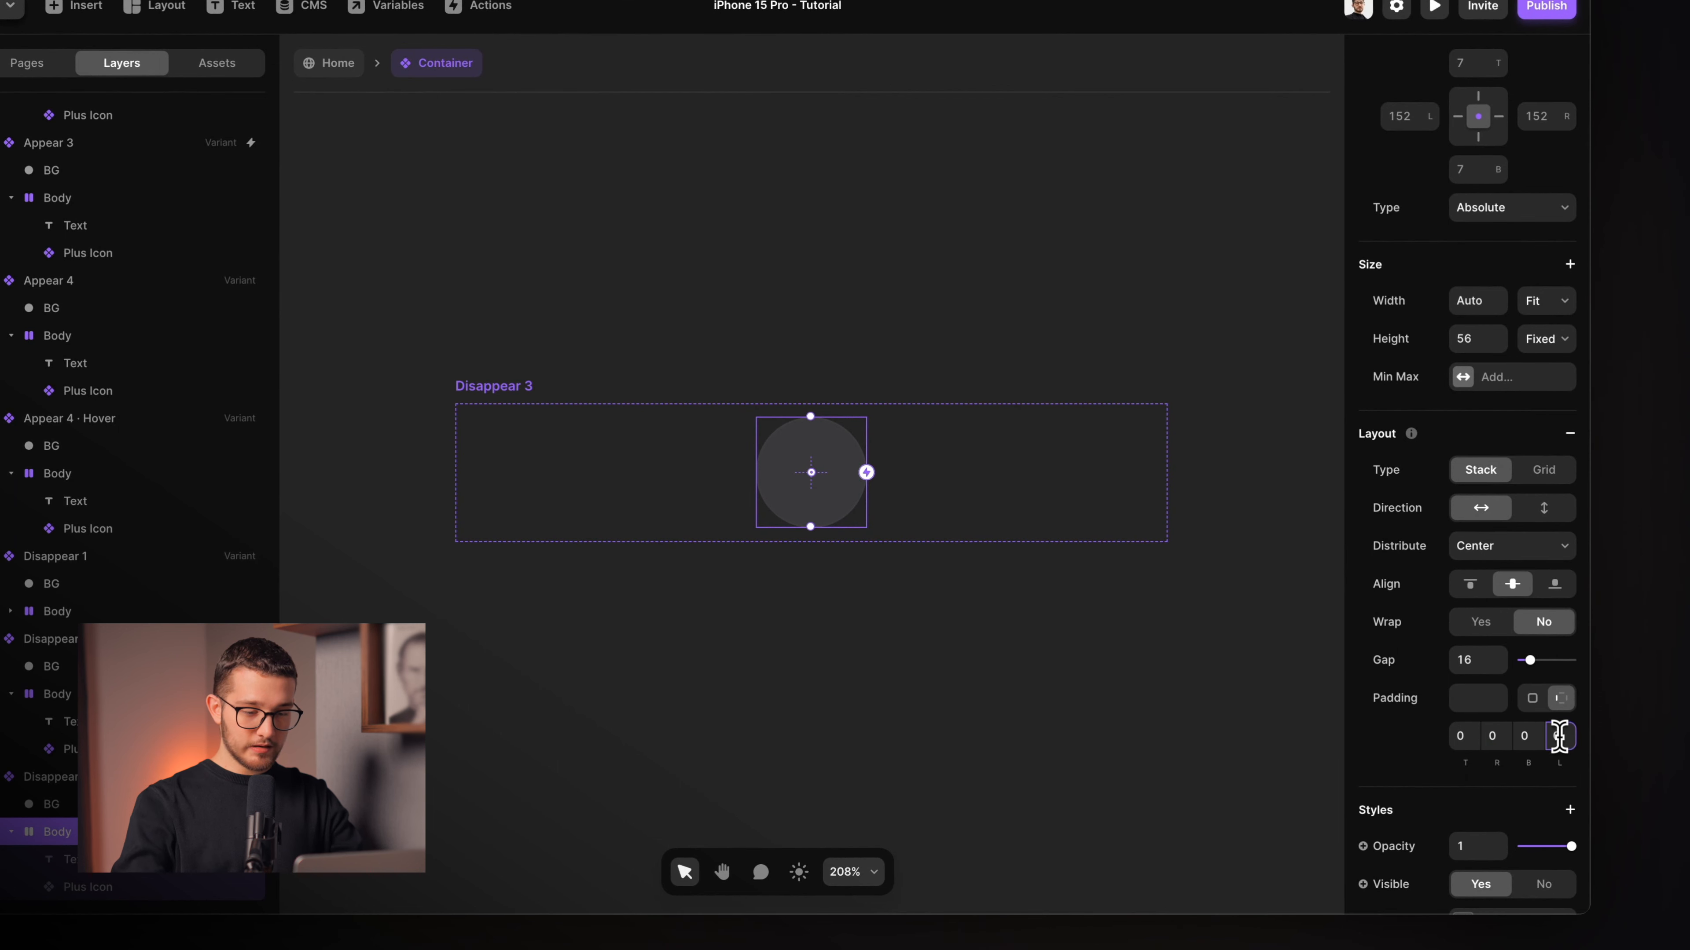
left_click(1536, 297)
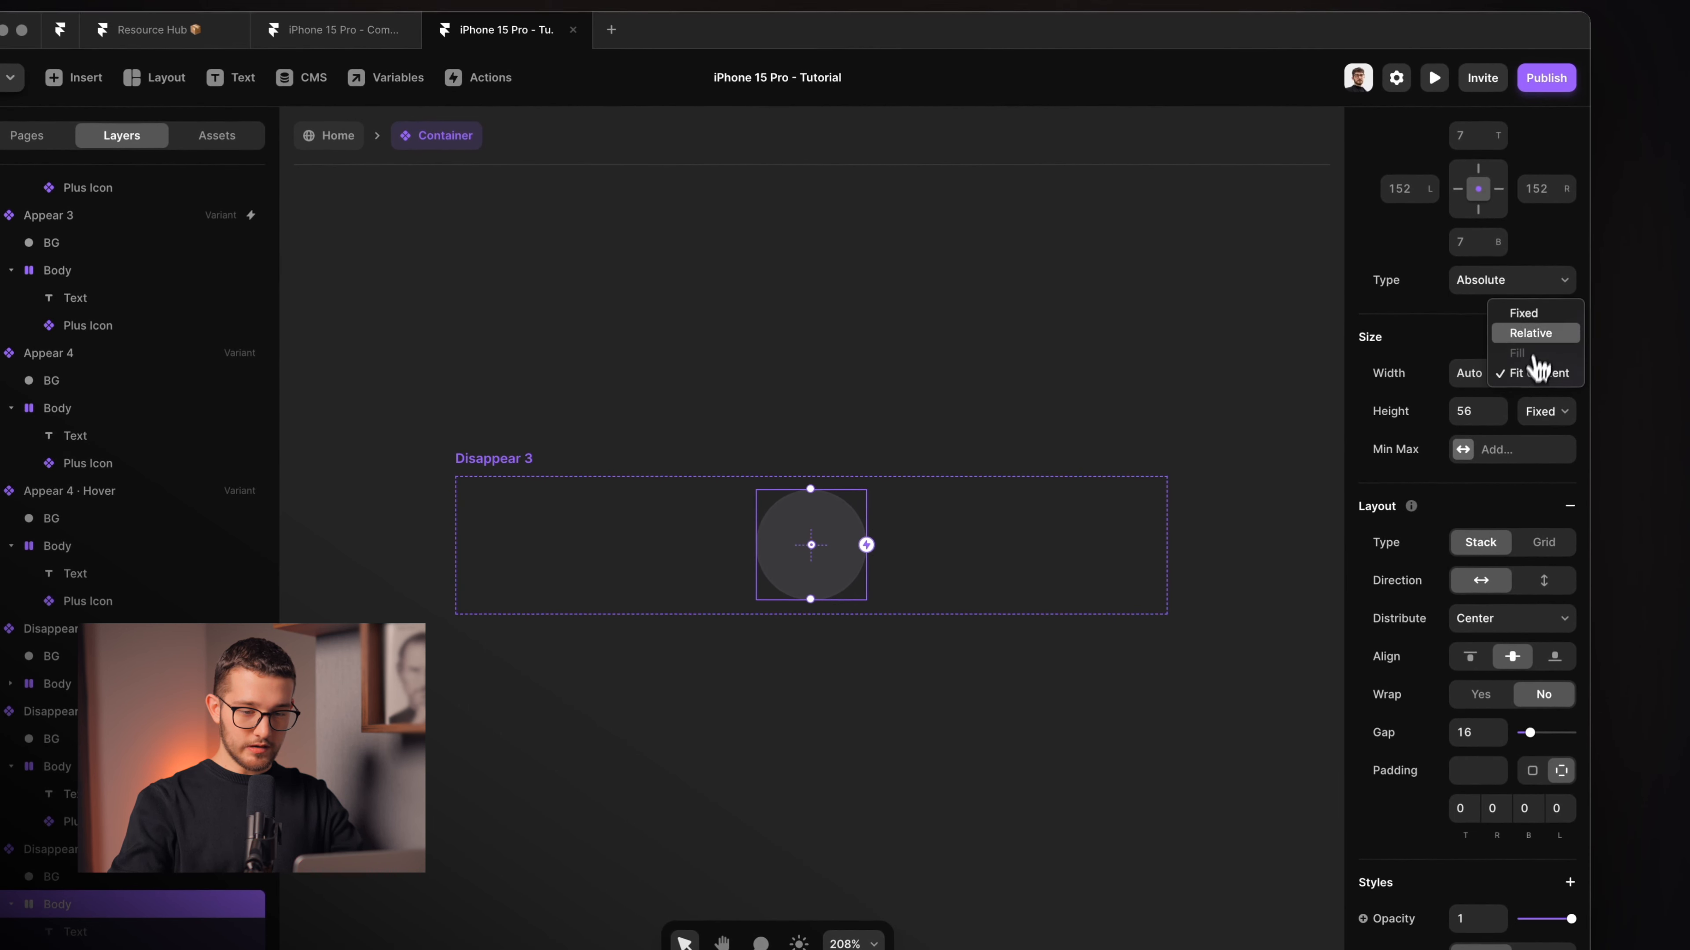
left_click(1529, 314)
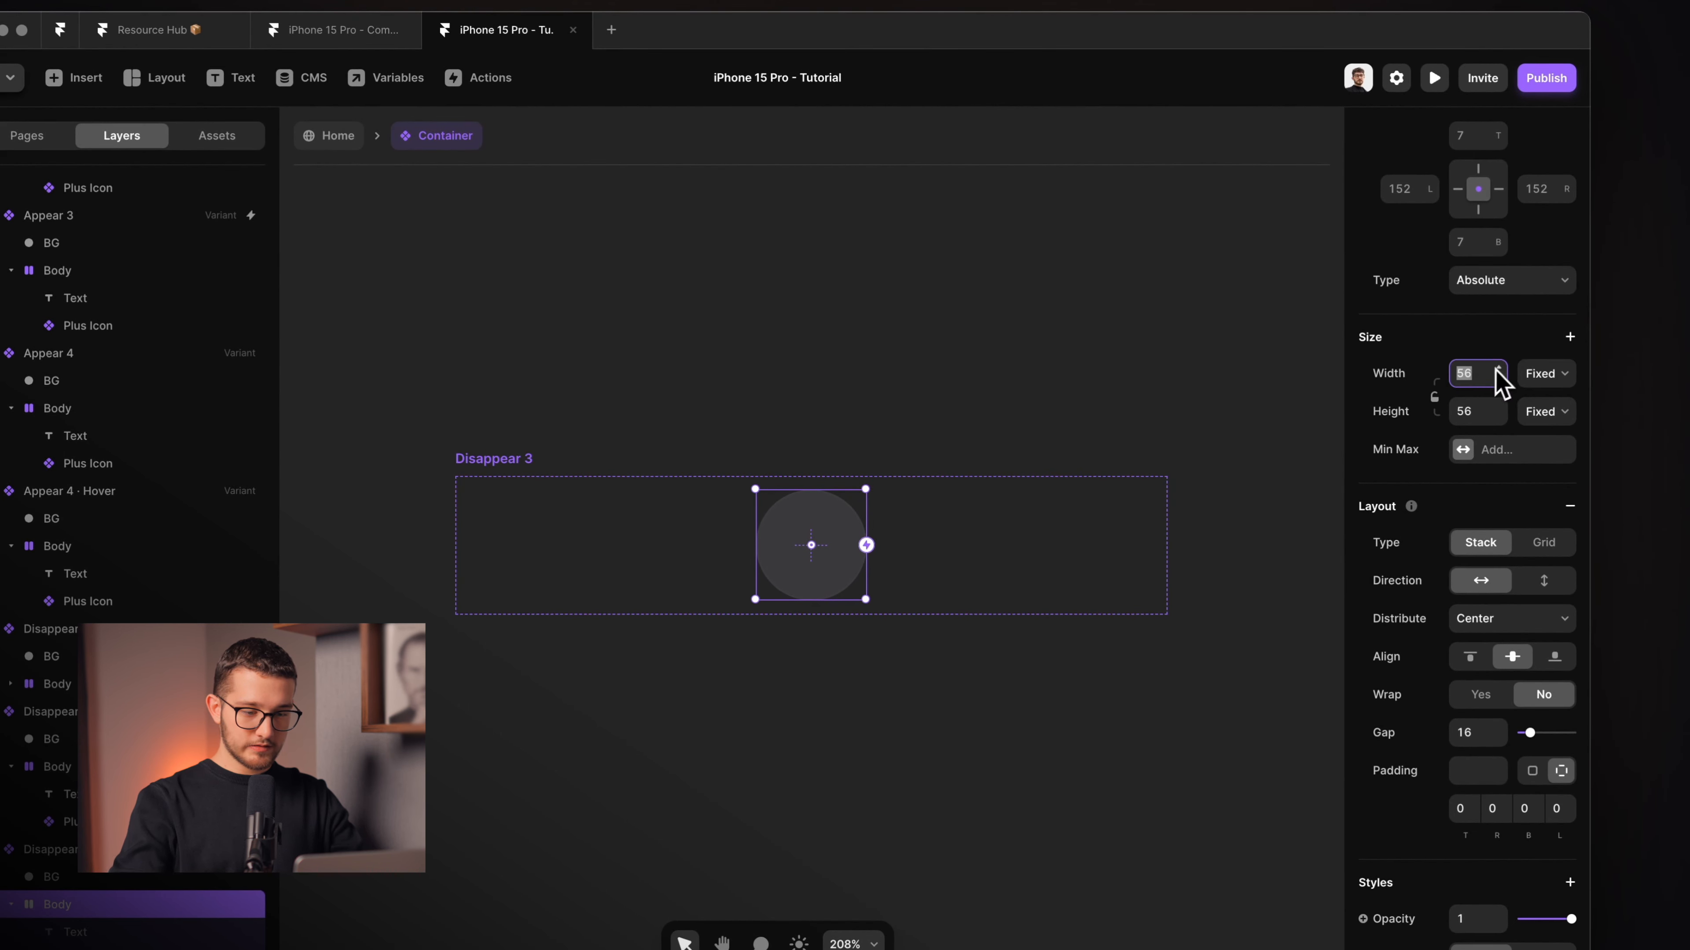
left_click(832, 696)
scroll(830, 695, "down", 5)
Add a new variant after Disappear 3 named 'Disappear 4'.
left_click(694, 559)
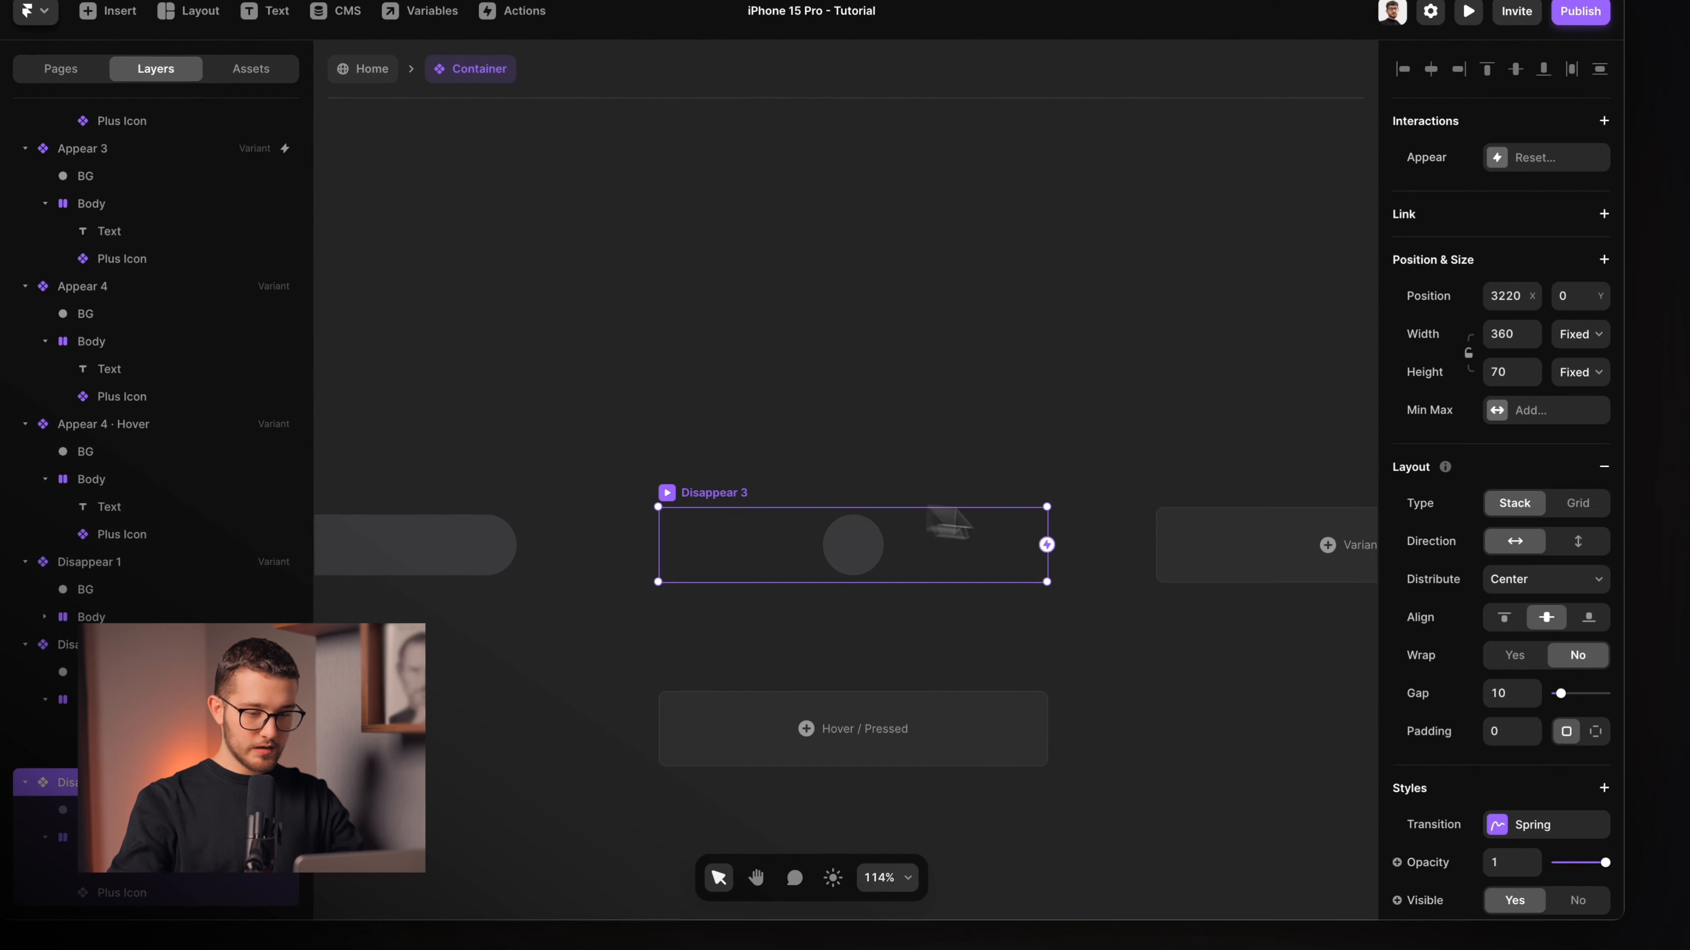
left_click(1190, 564)
key("super+r")
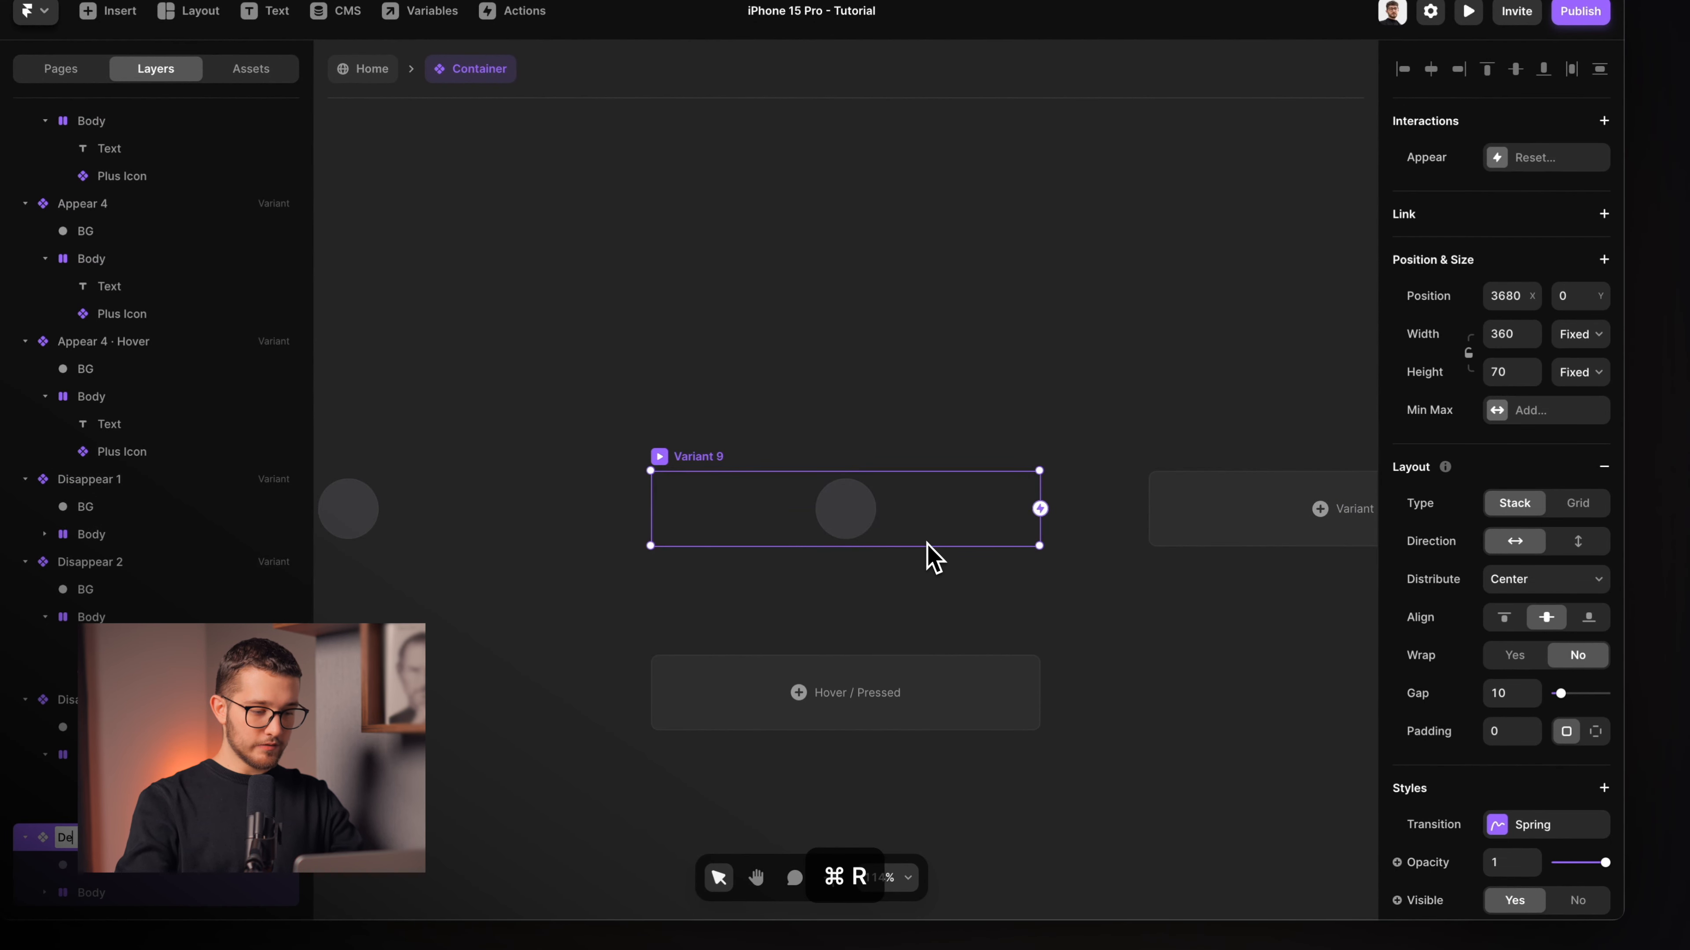
type("Disappear 4")
key("Return")
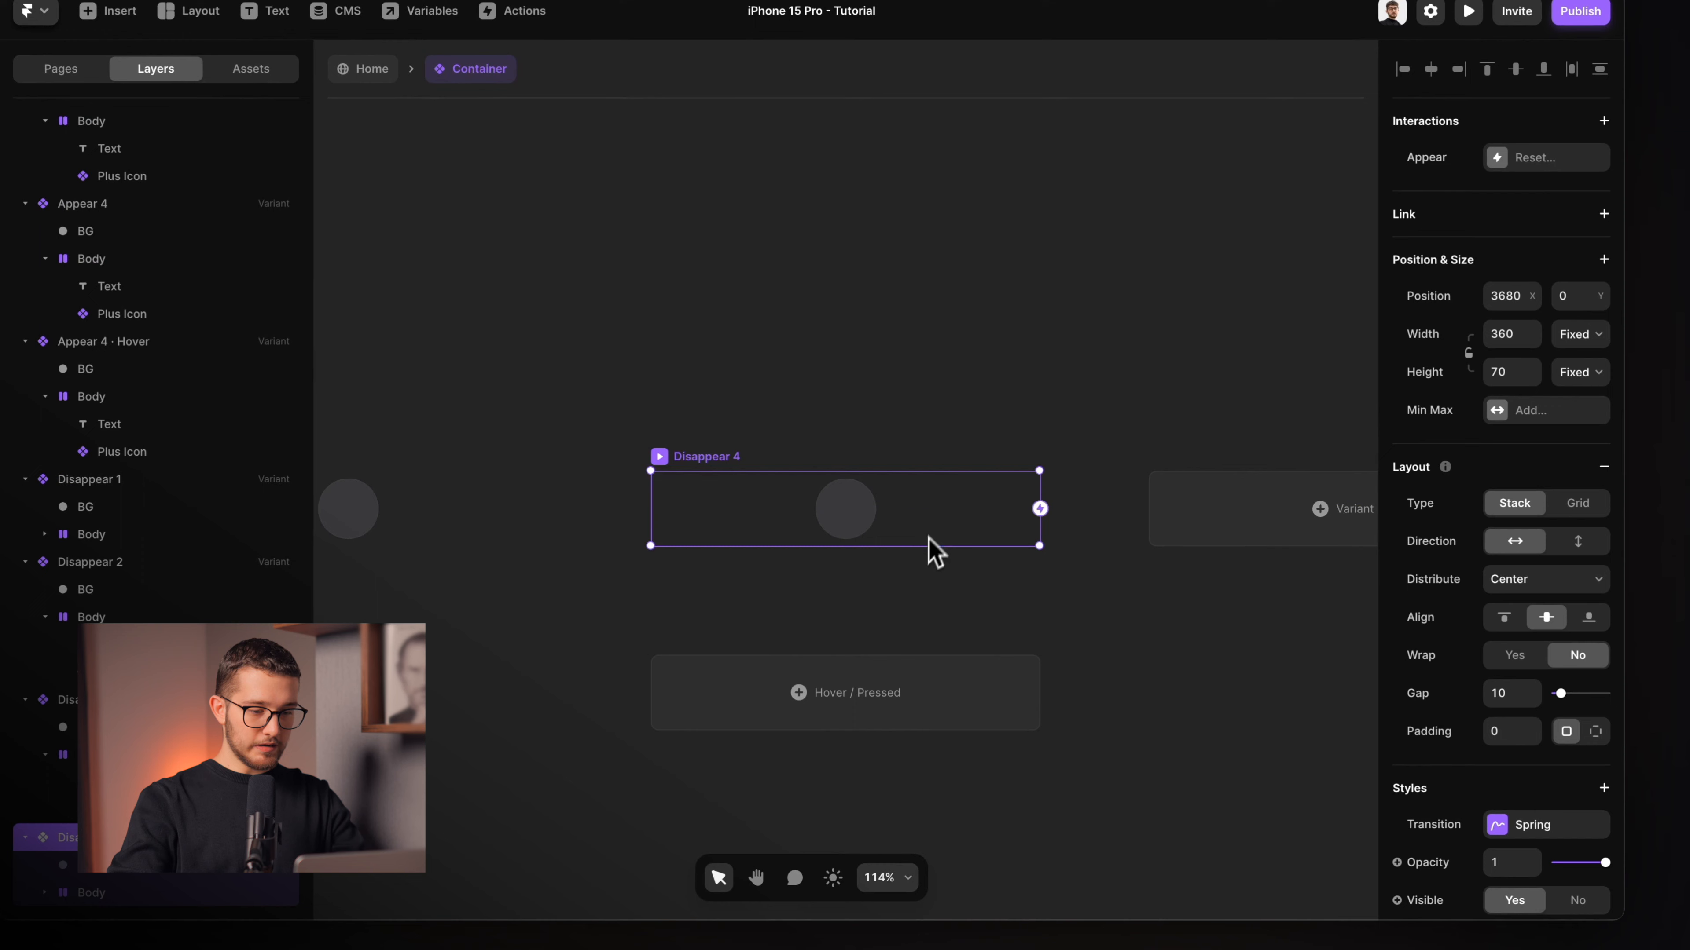
Shrink Disappear 4's Body to 1 × 1 px.
left_click(861, 512, "super")
scroll(856, 513, "up", 5)
left_click(833, 456)
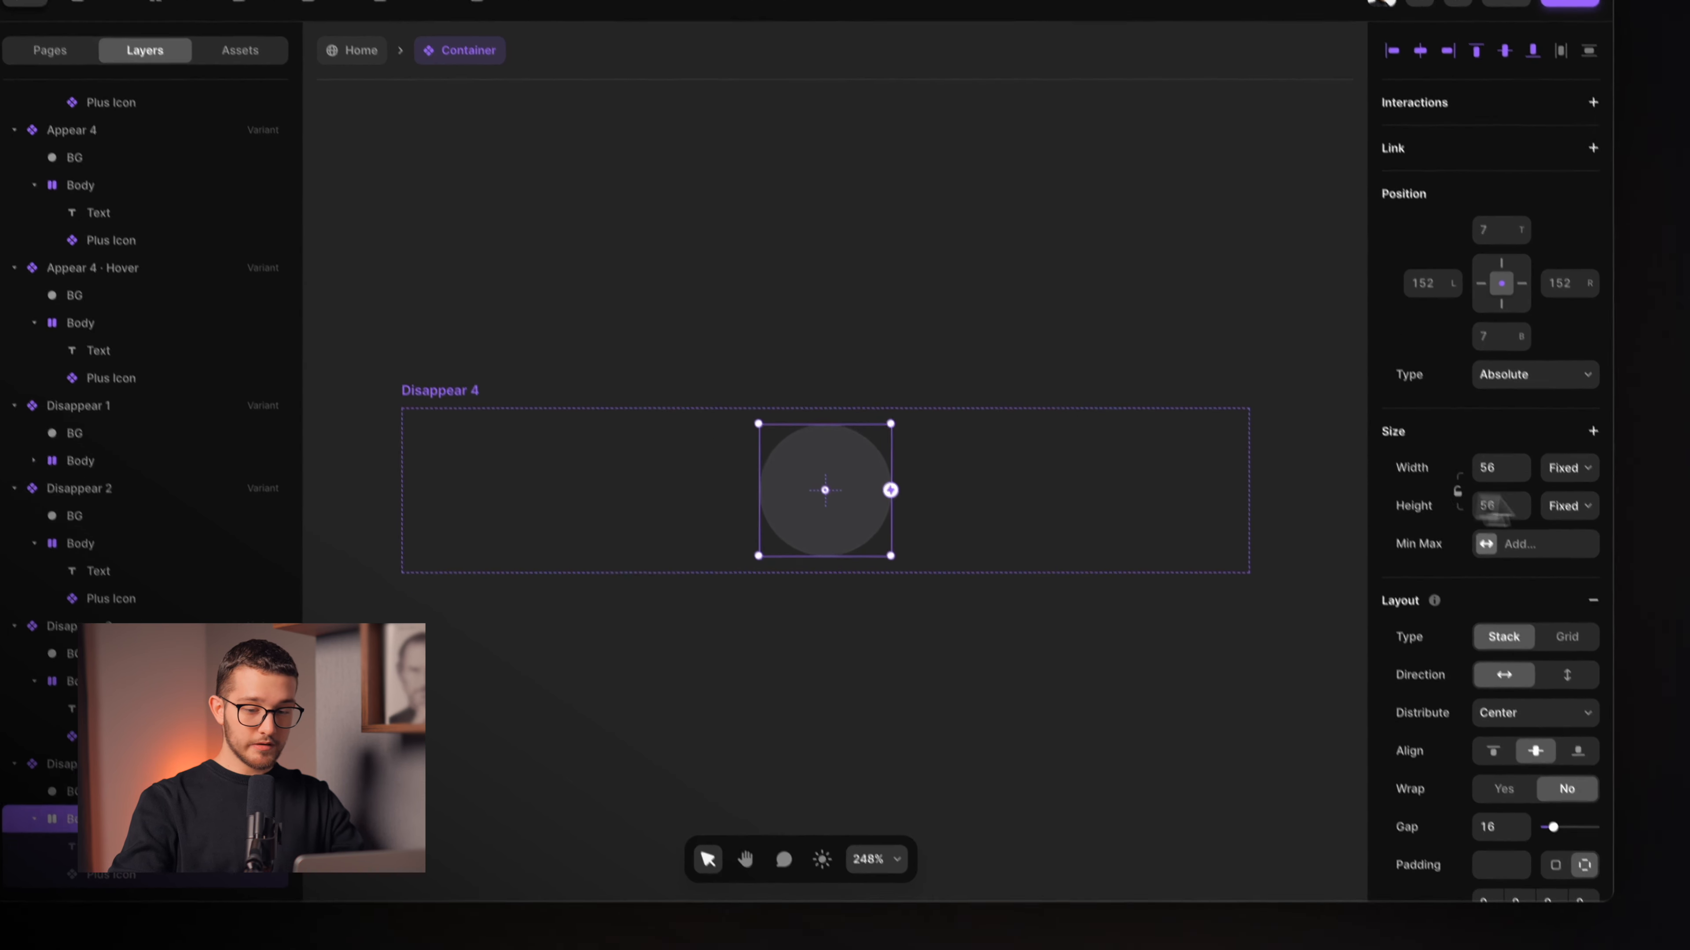
left_click(1493, 468)
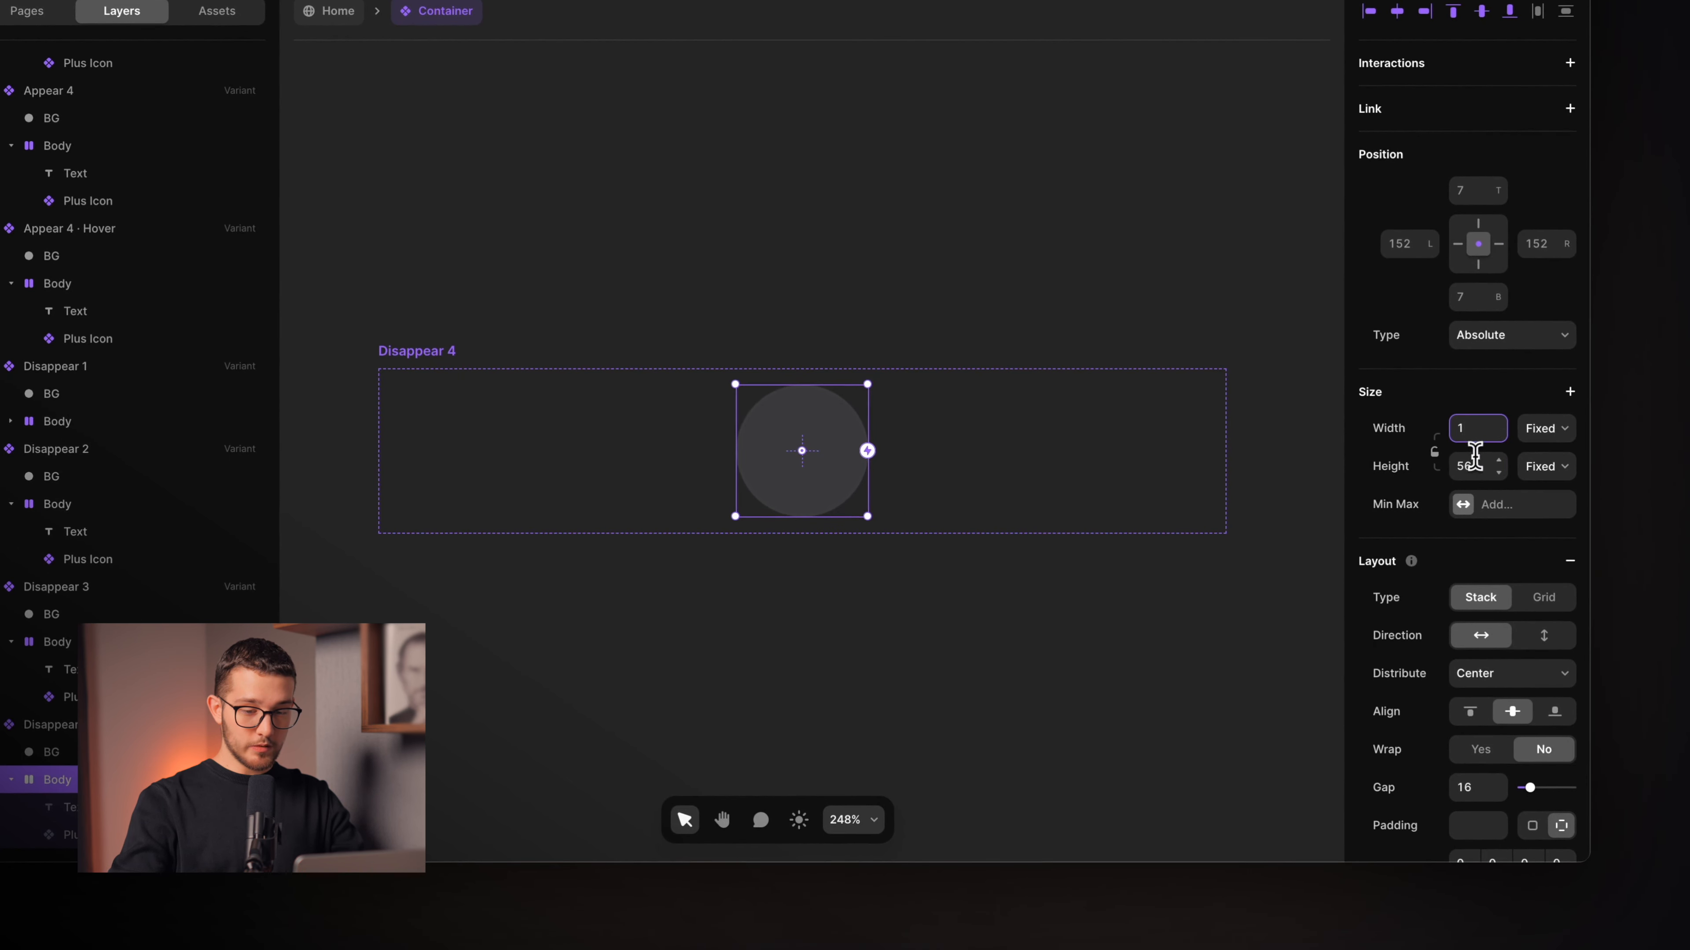
left_click(1472, 465)
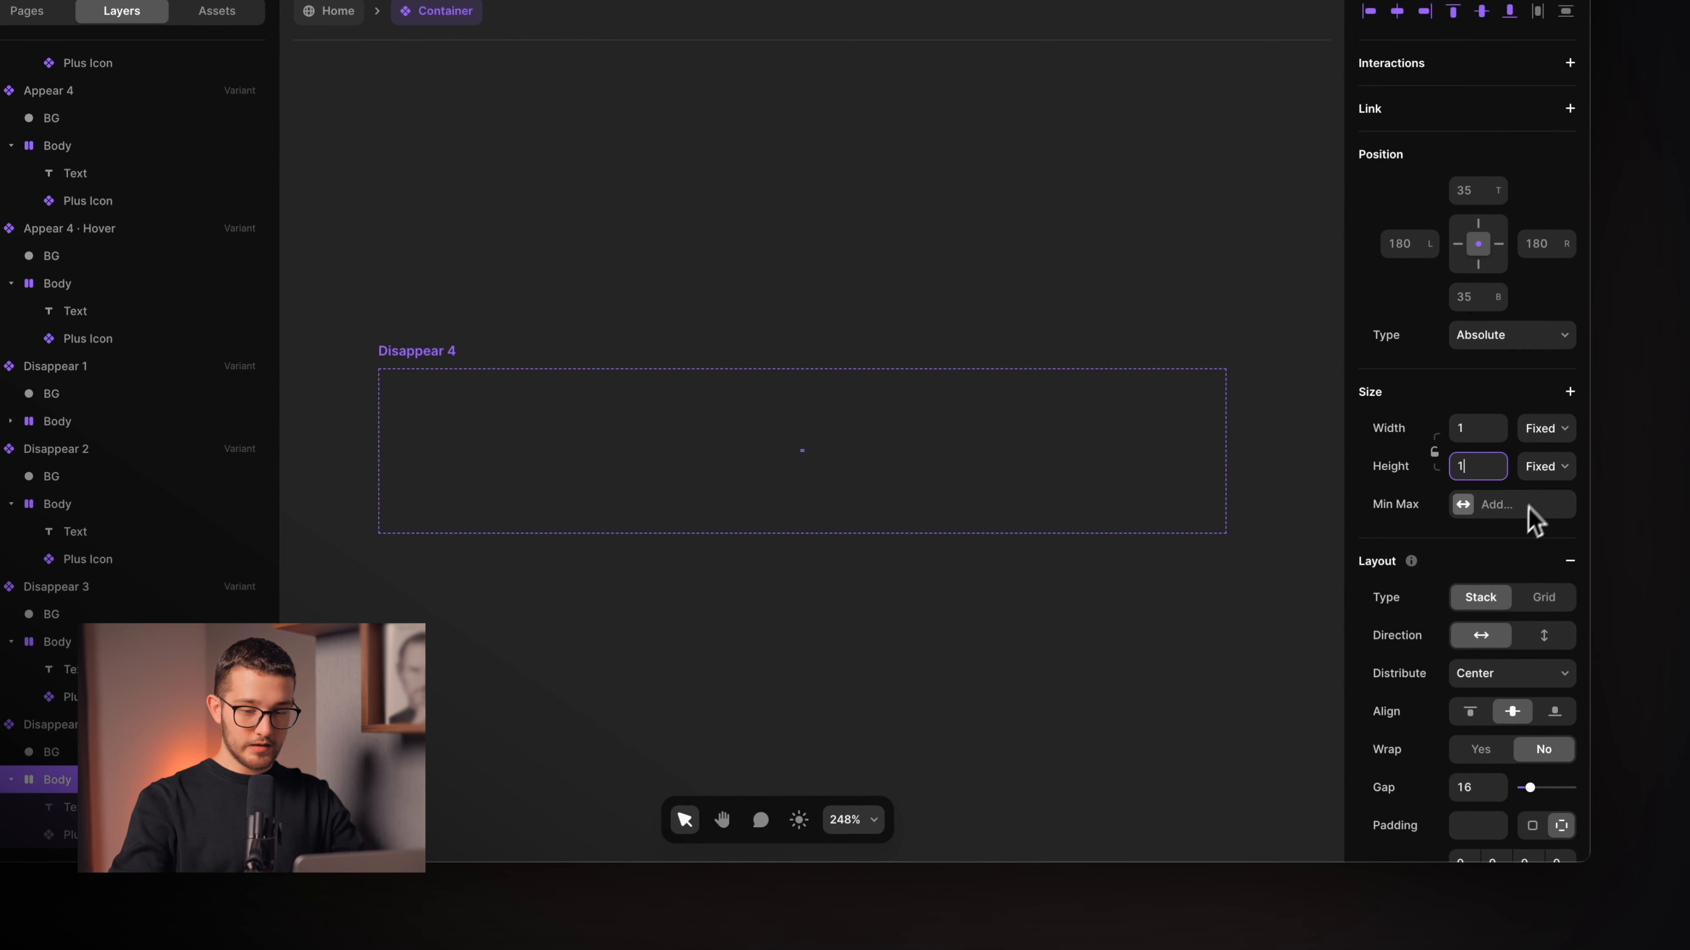
scroll(1528, 505, "down", 4)
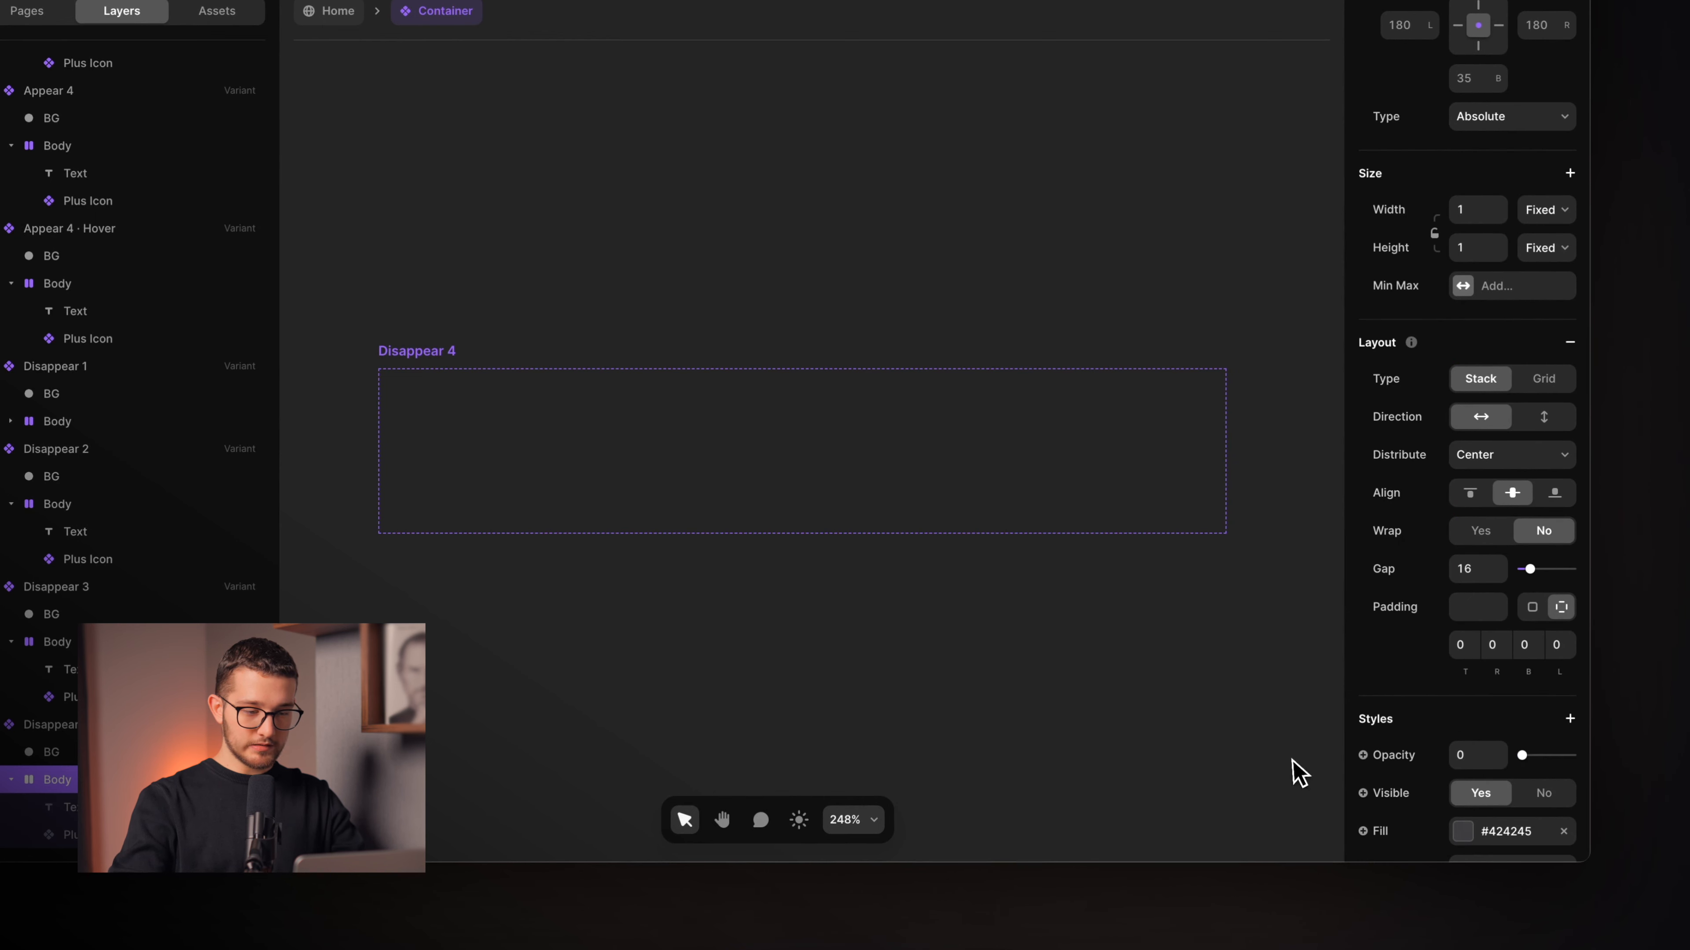
left_click(1154, 747)
scroll(1154, 747, "down", 6)
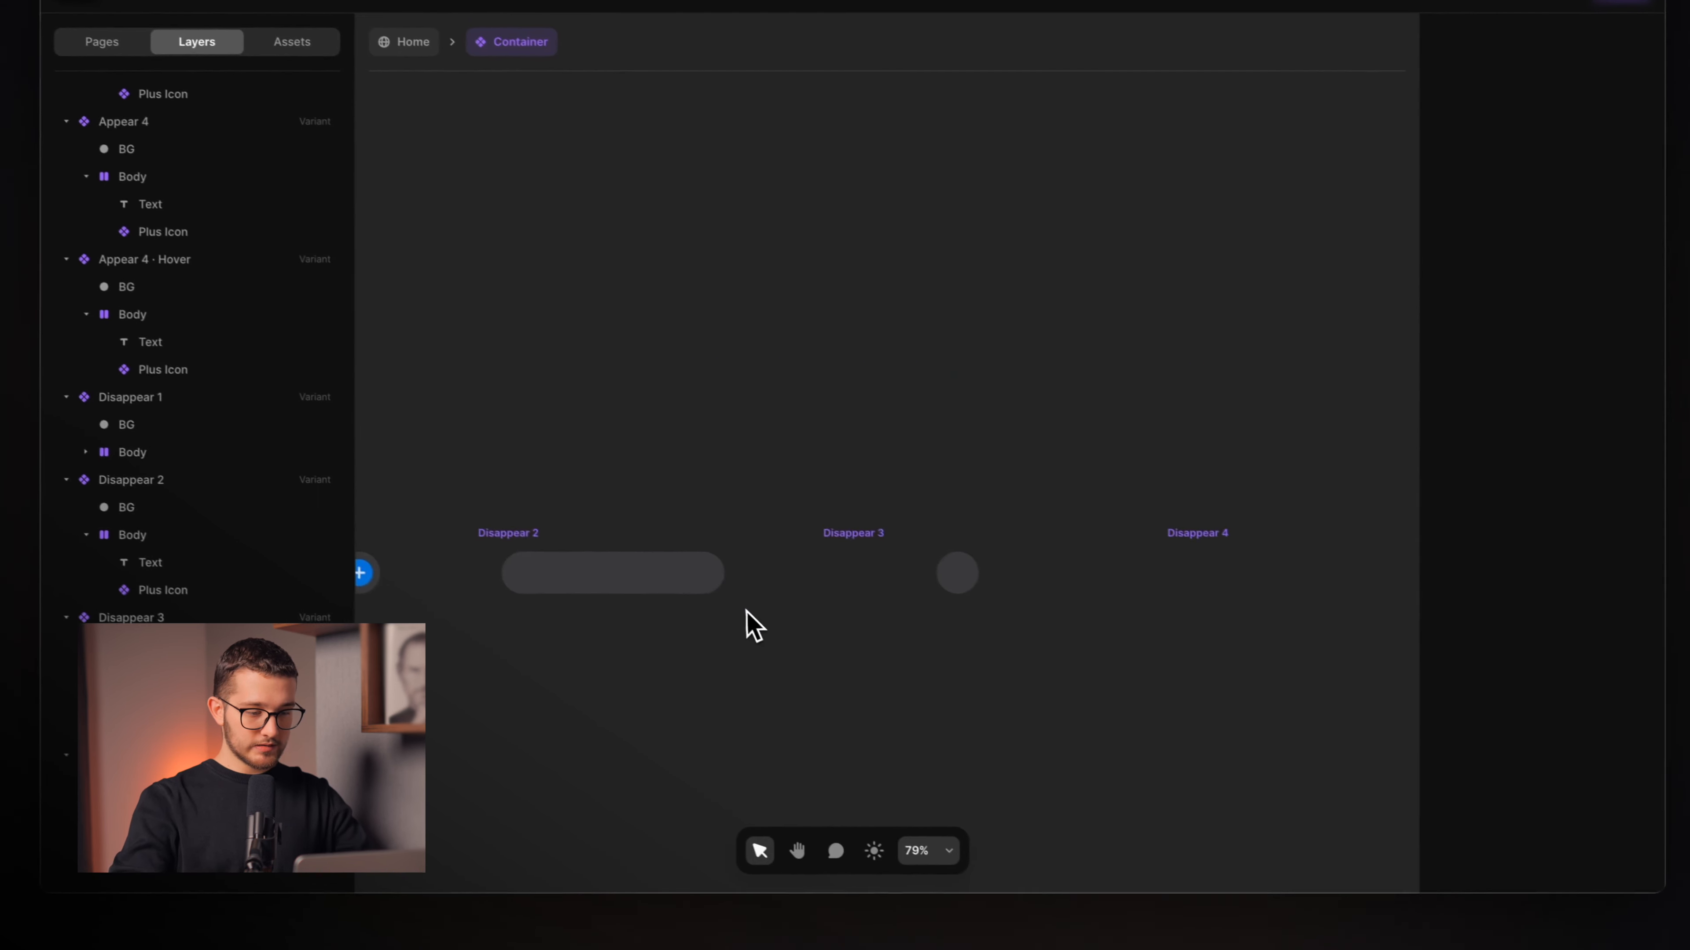
Connect Appear 4 to Disappear 1 with an Appear-triggered interaction.
scroll(747, 611, "down", 3)
scroll(746, 613, "left", 2)
scroll(679, 538, "up", 2)
scroll(679, 537, "down", 2)
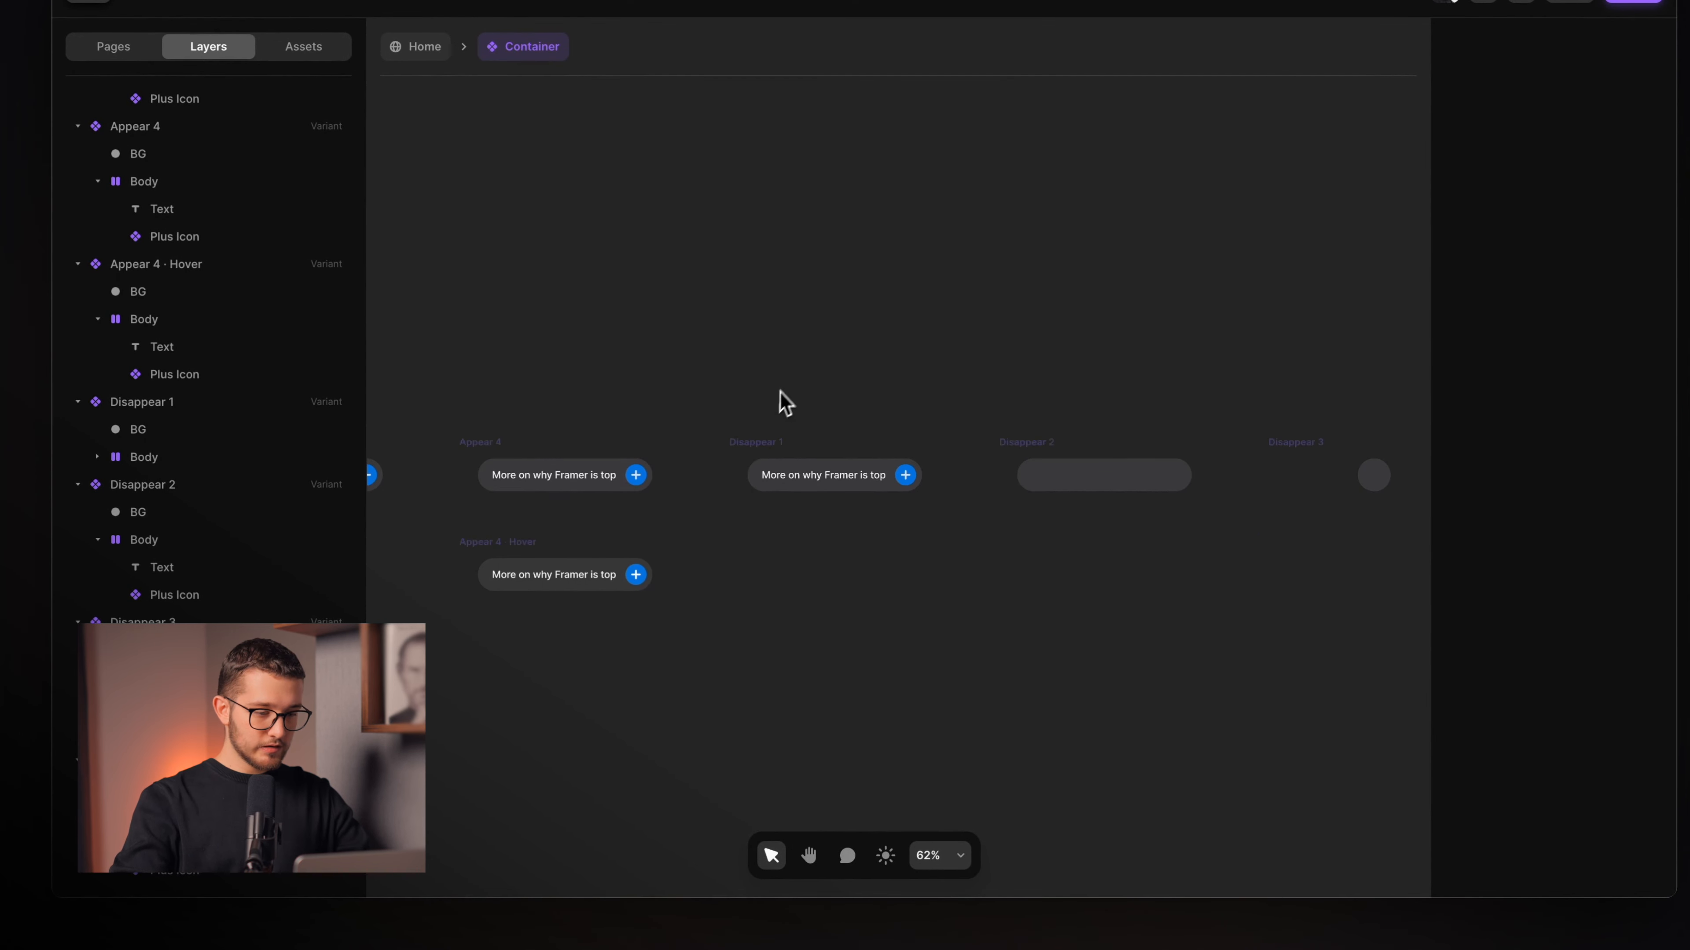
left_click(487, 453)
scroll(489, 453, "up", 3)
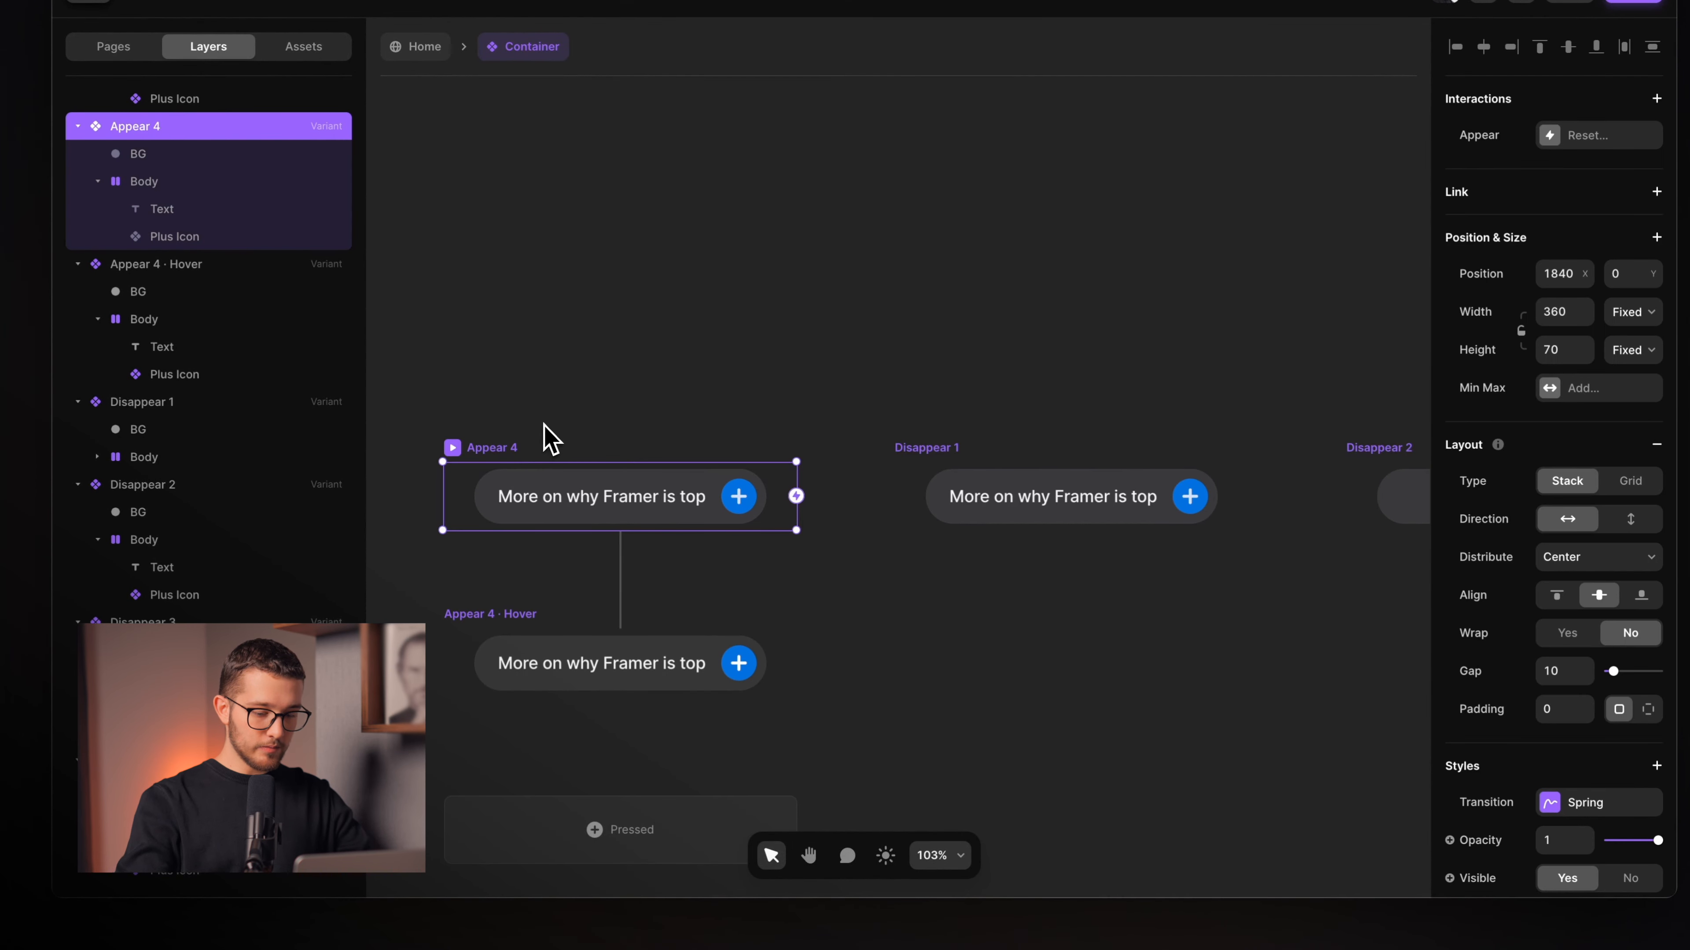
key("e")
left_click(943, 492)
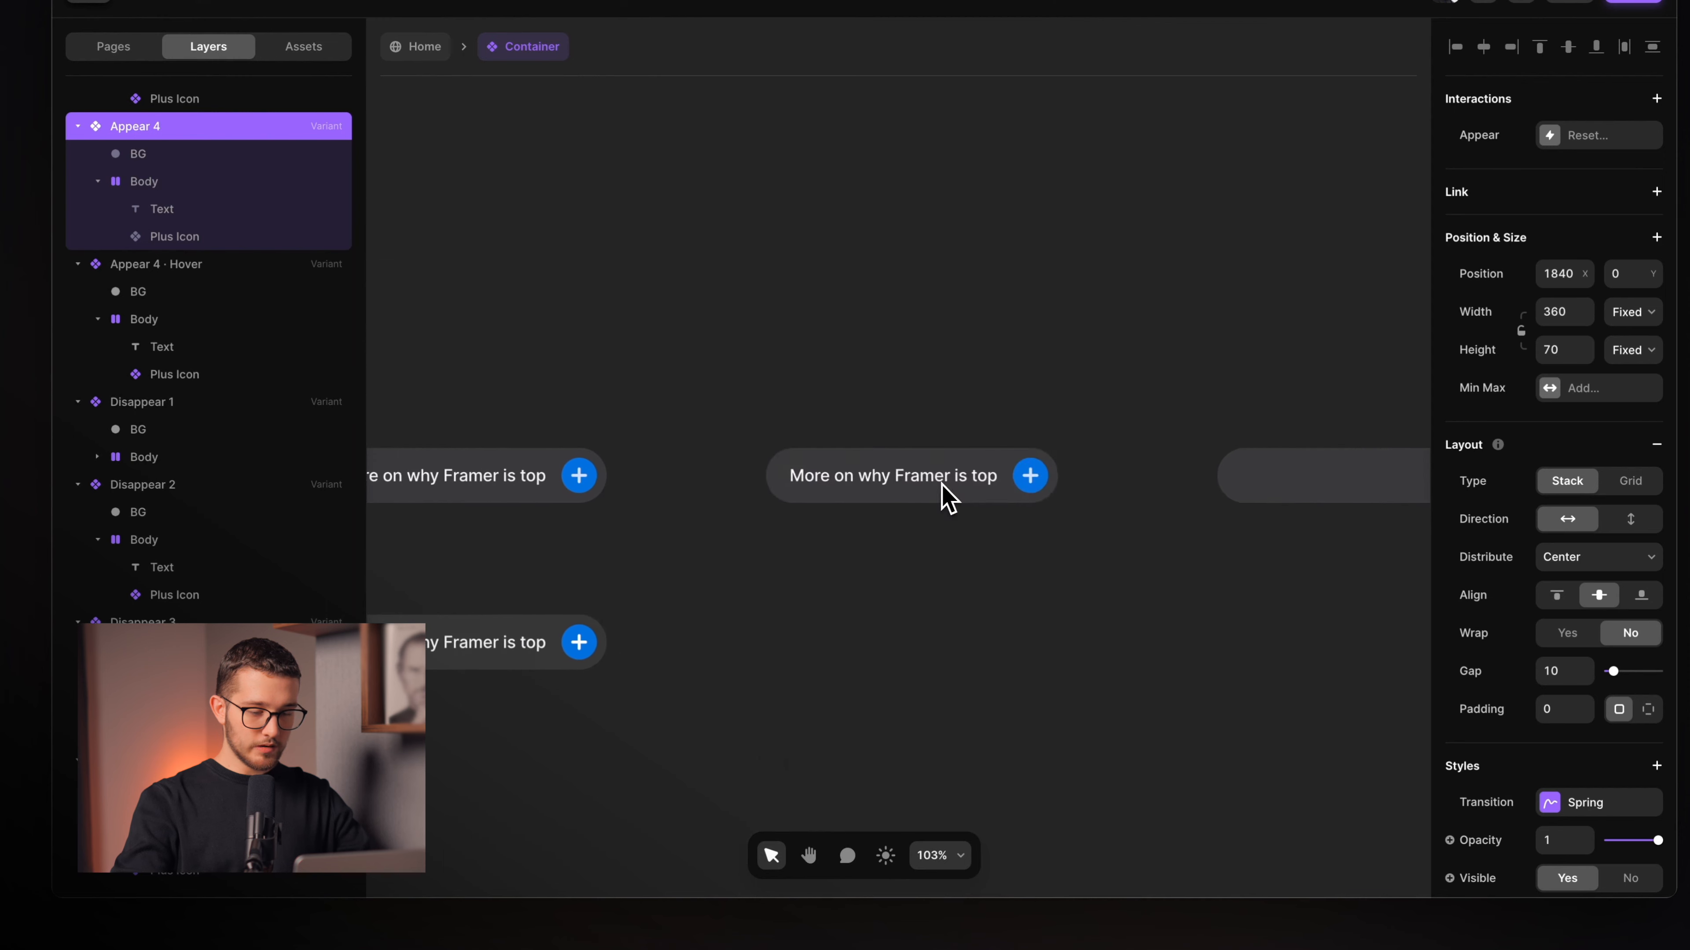
key("Down")
key("Down")
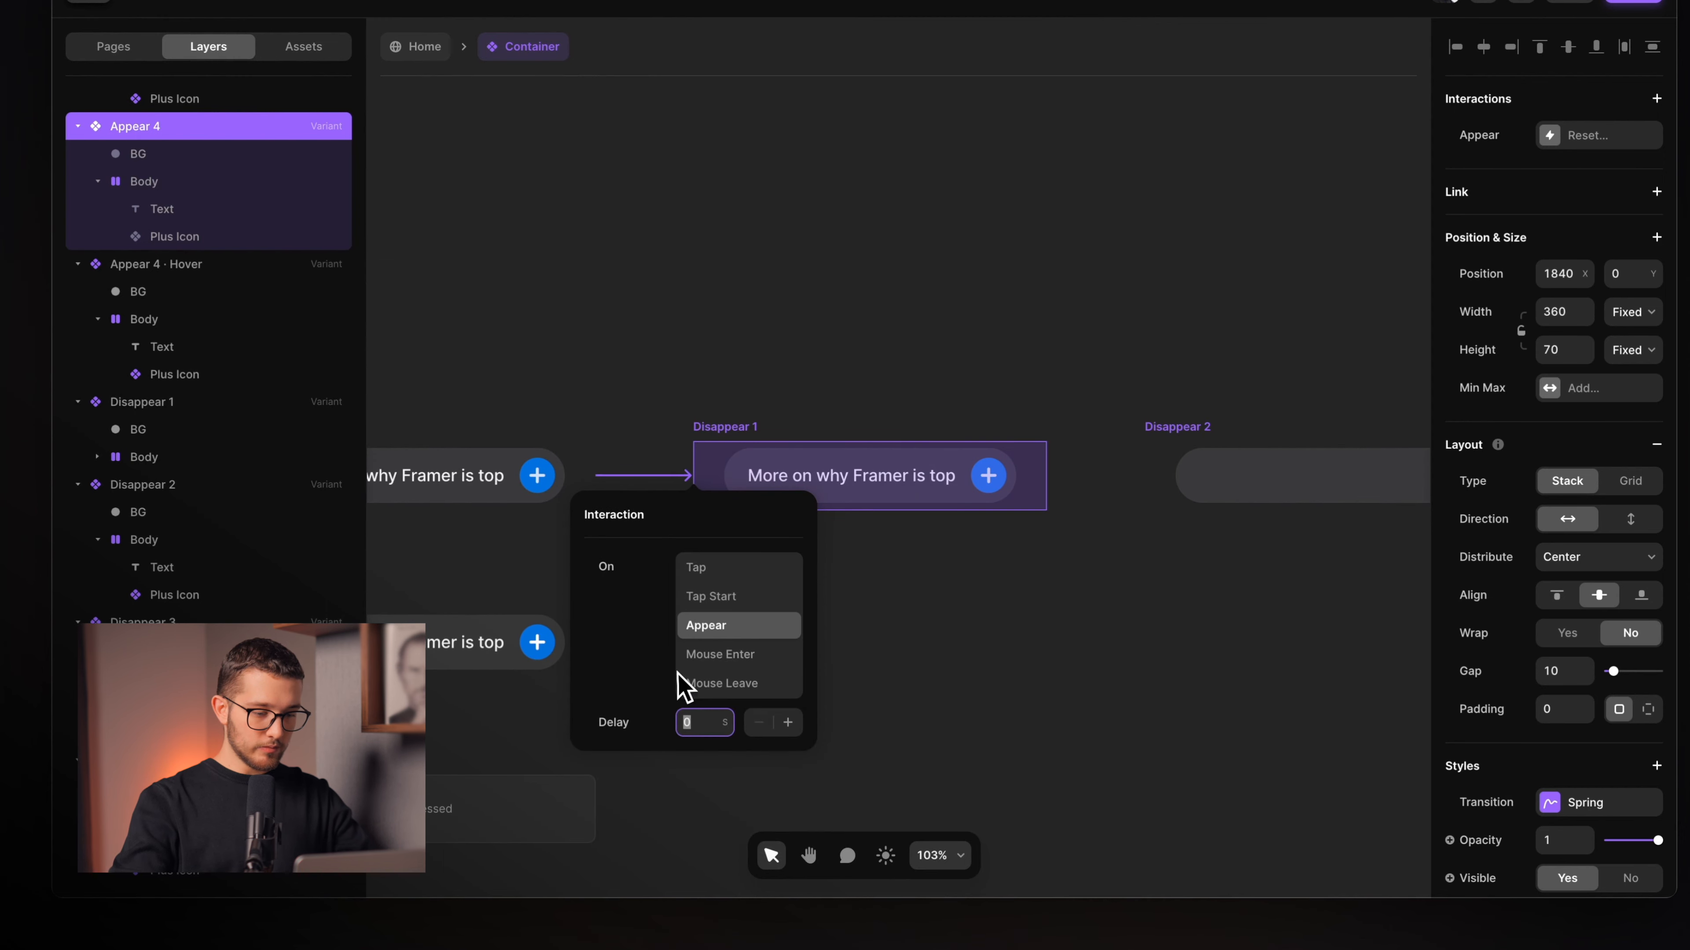
key("Return")
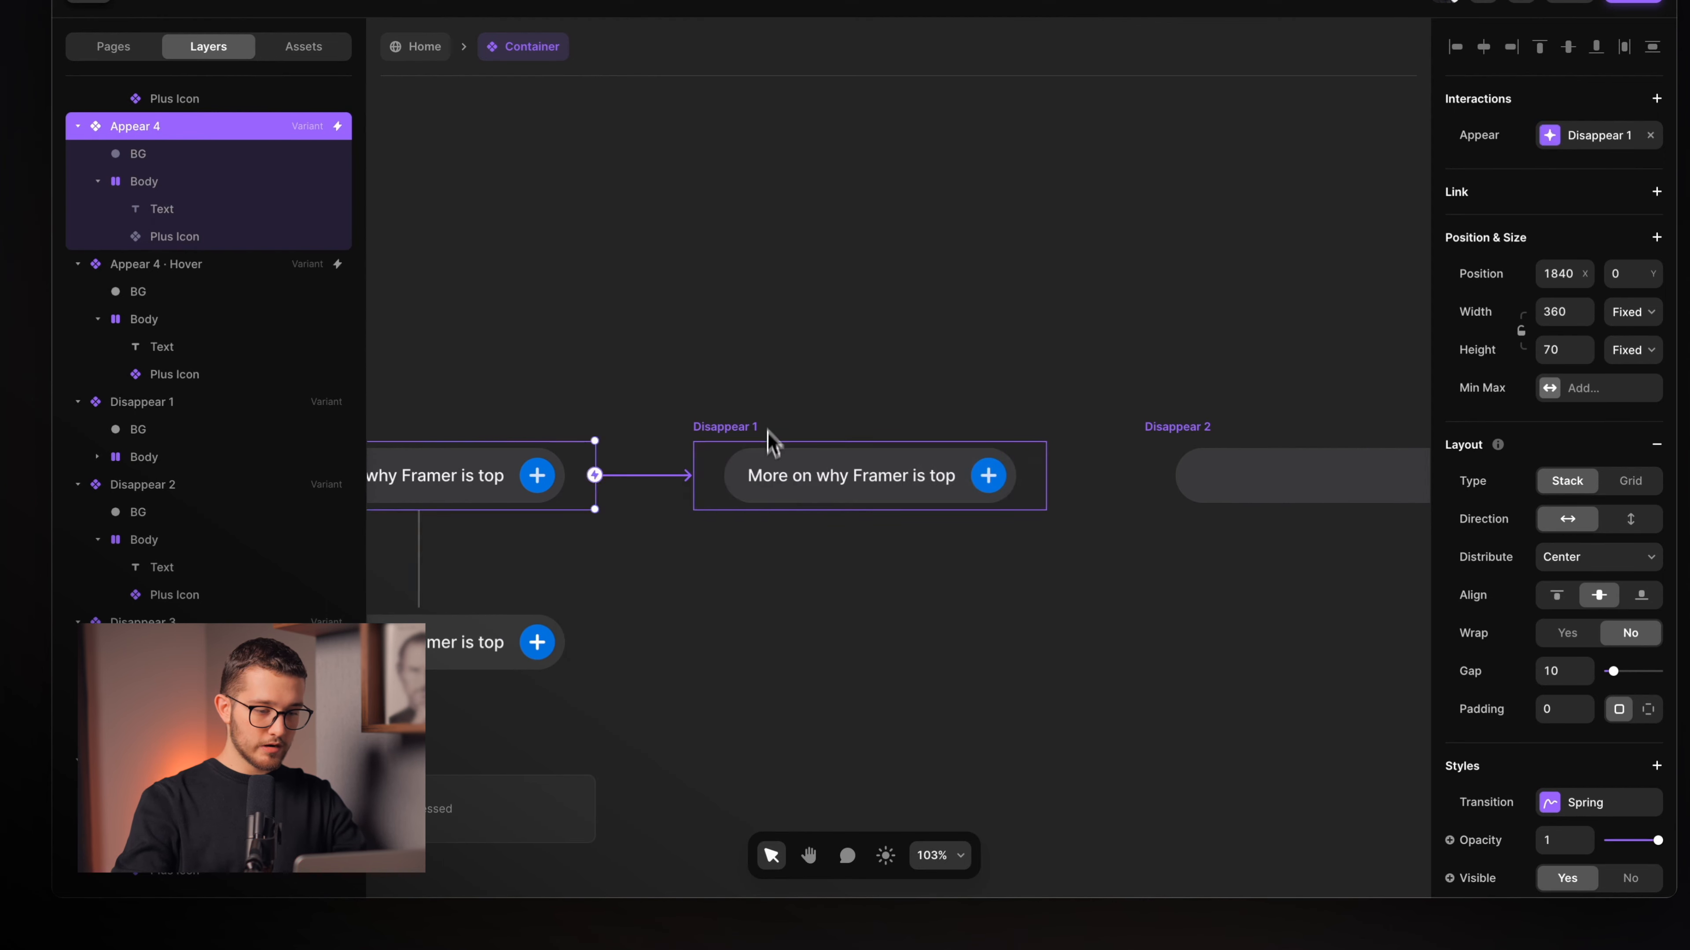
Link Disappear 1 to Disappear 2, and Disappear 2 to Disappear 3 on Appear.
left_click(752, 427)
left_click_drag(997, 464, 1130, 455)
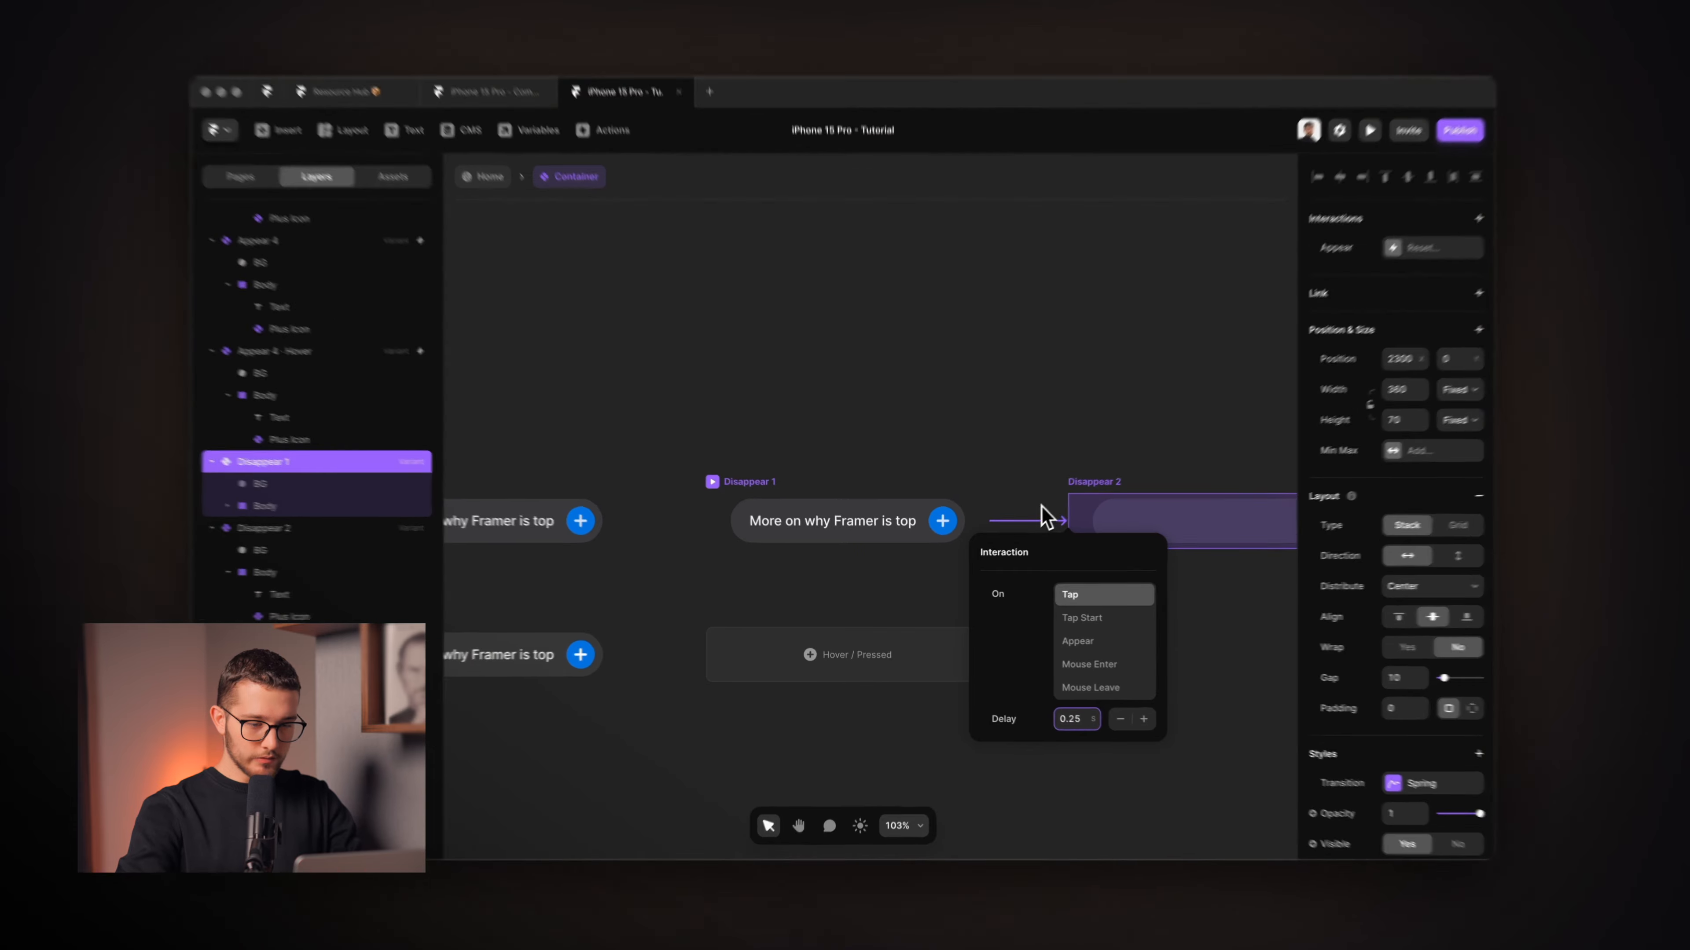
left_click(990, 310)
scroll(987, 307, "right", 8)
left_click(605, 388)
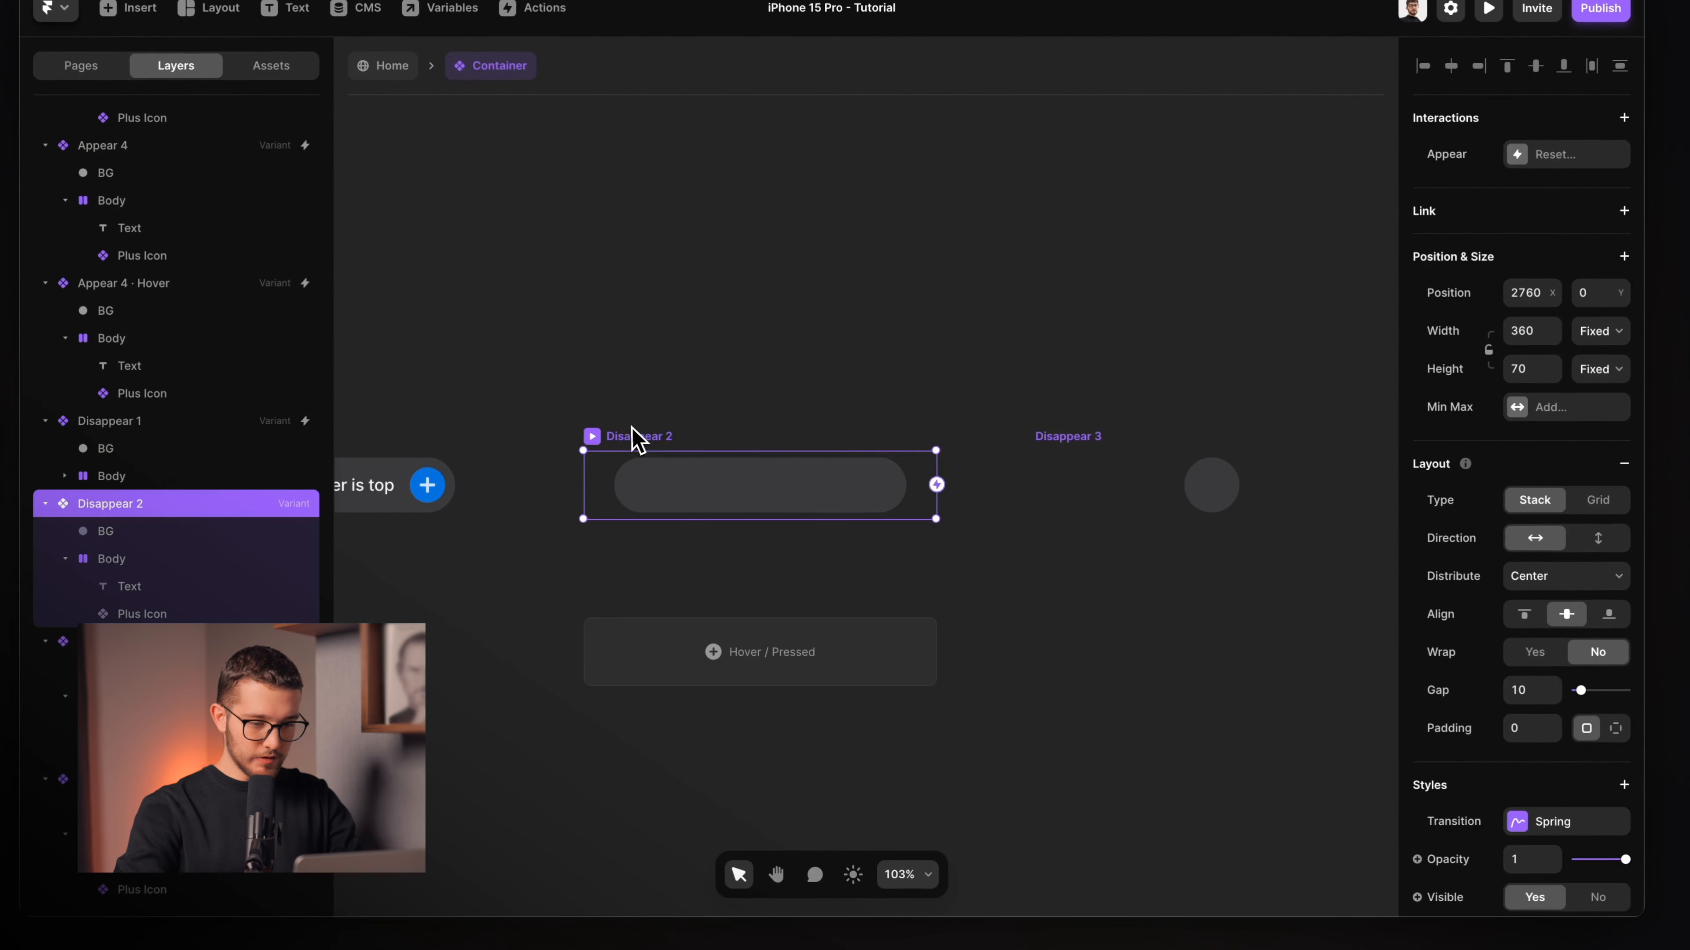
left_click_drag(938, 484, 1115, 494)
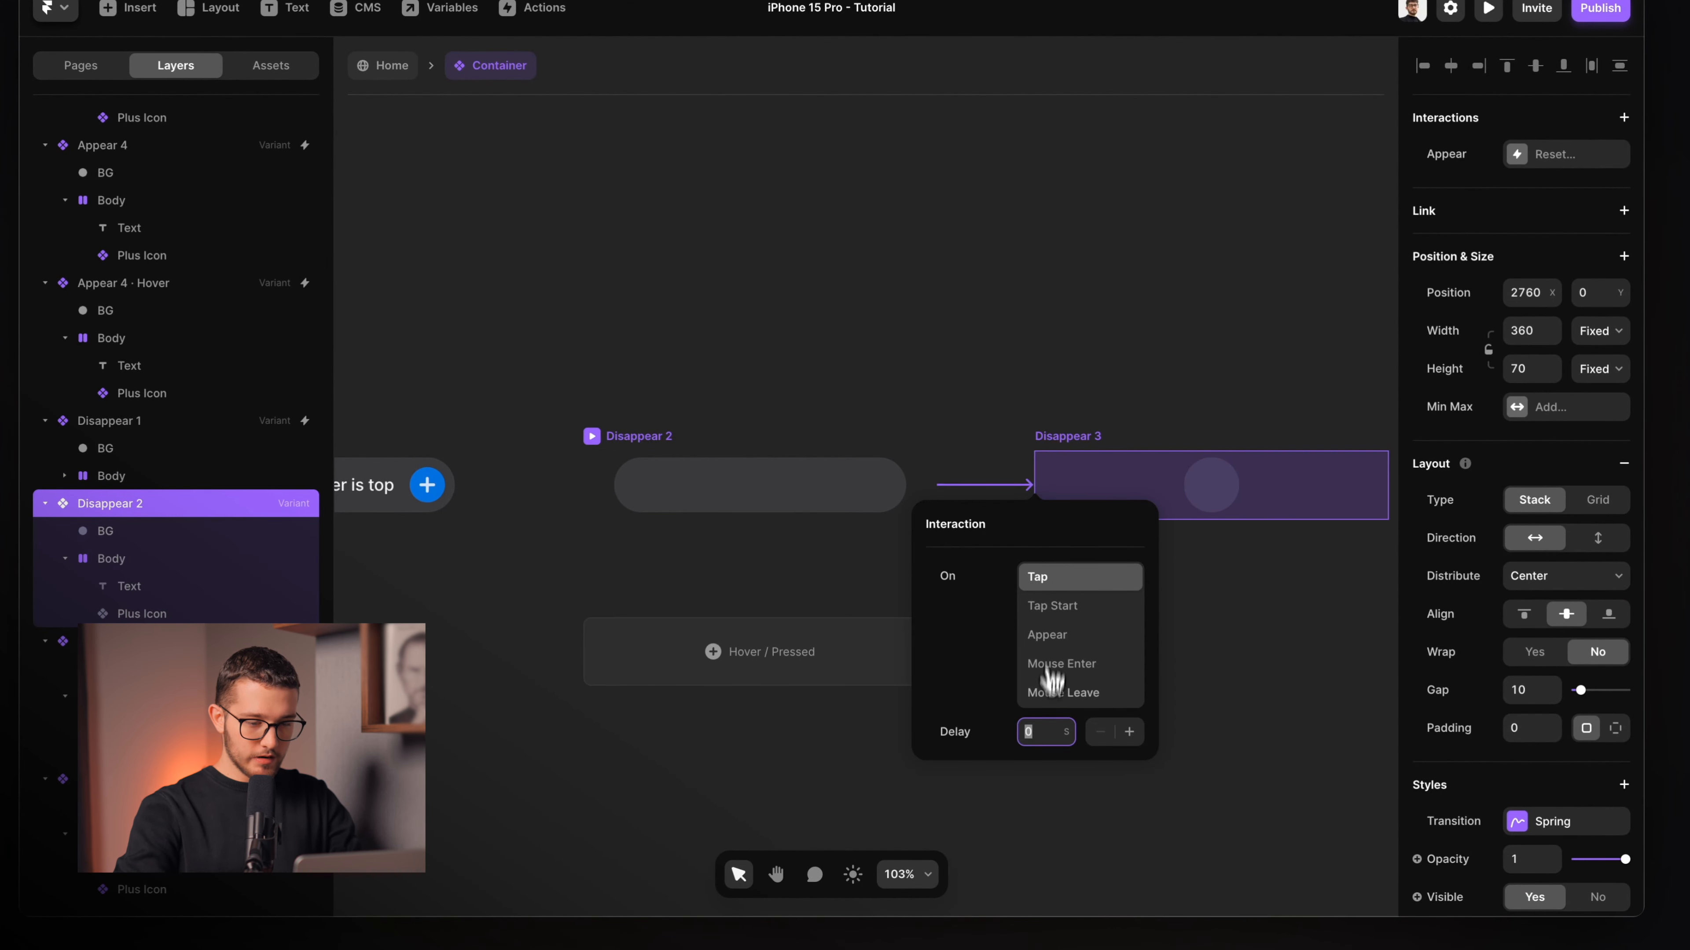
left_click(1079, 635)
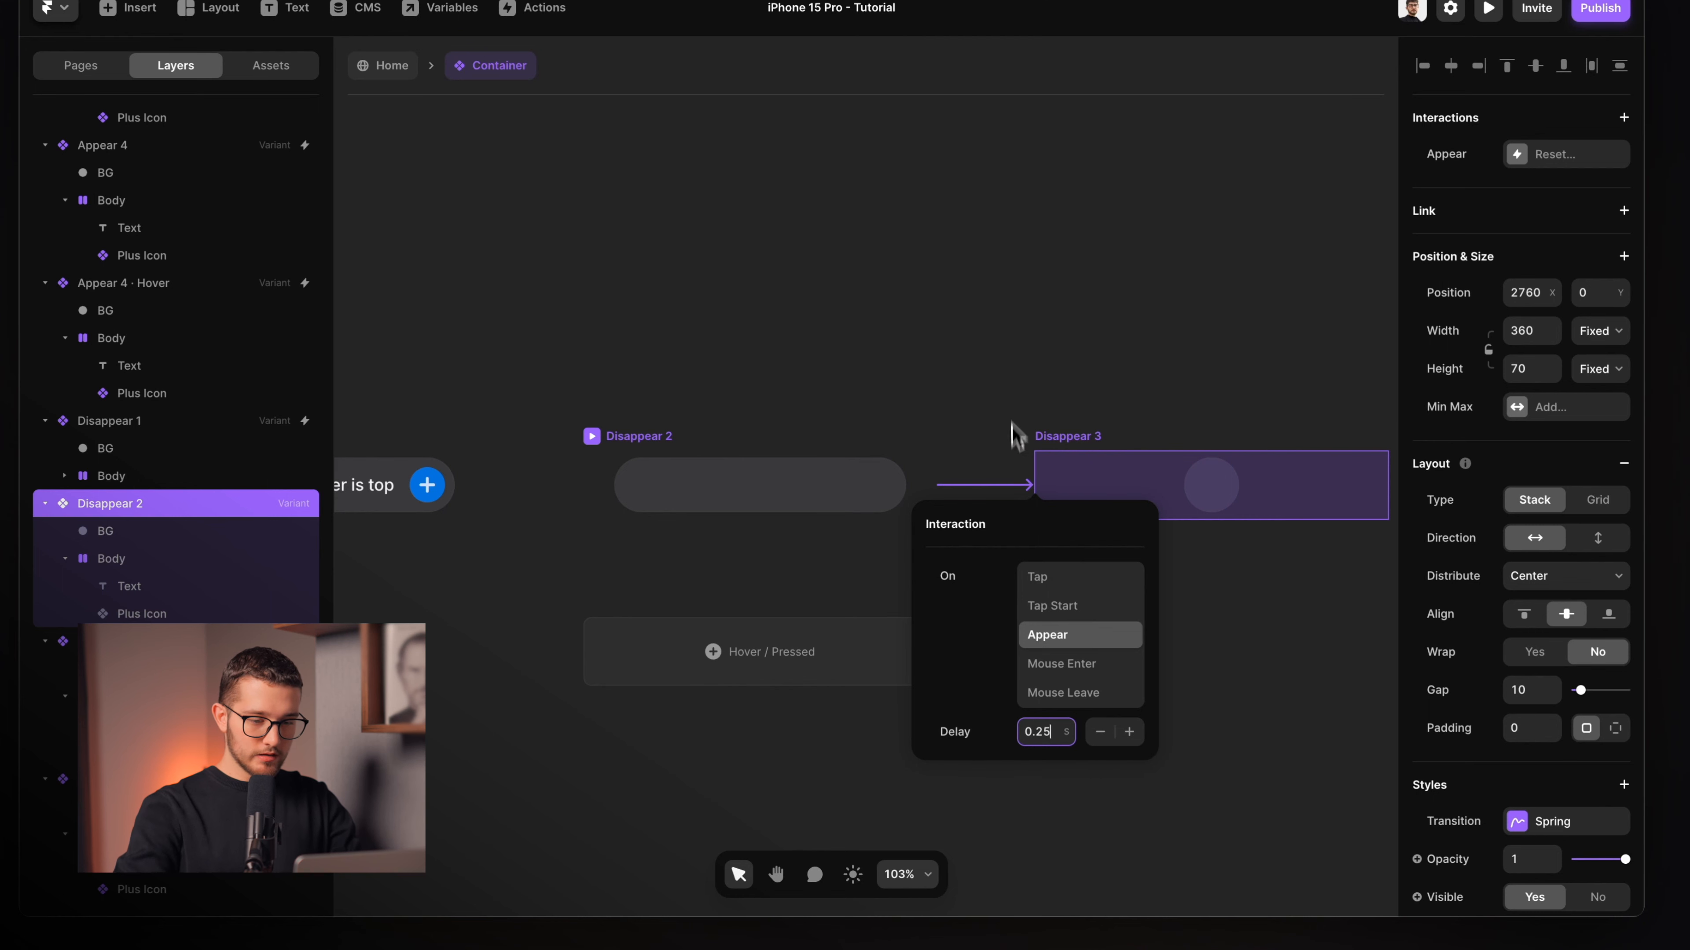
scroll(1012, 426, "right", 5)
Link Disappear 3 to Disappear 4 with an Appear trigger and adjust its delay.
left_click(788, 456)
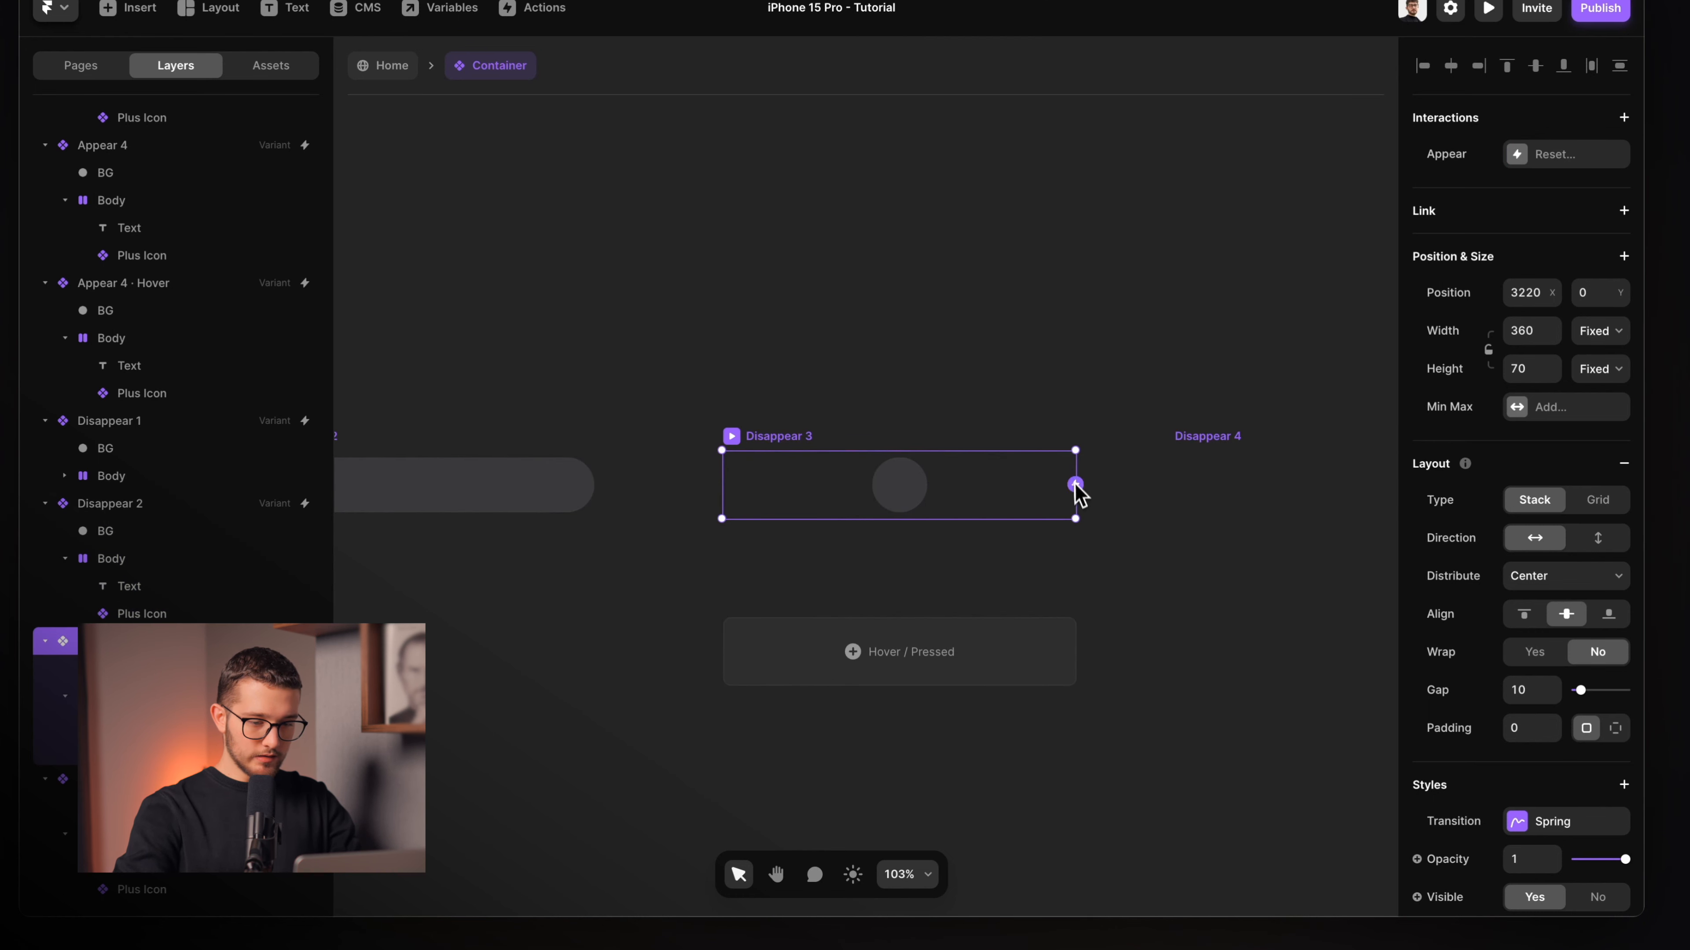
left_click_drag(1075, 486, 1174, 492)
left_click(1186, 638)
left_click(1178, 737)
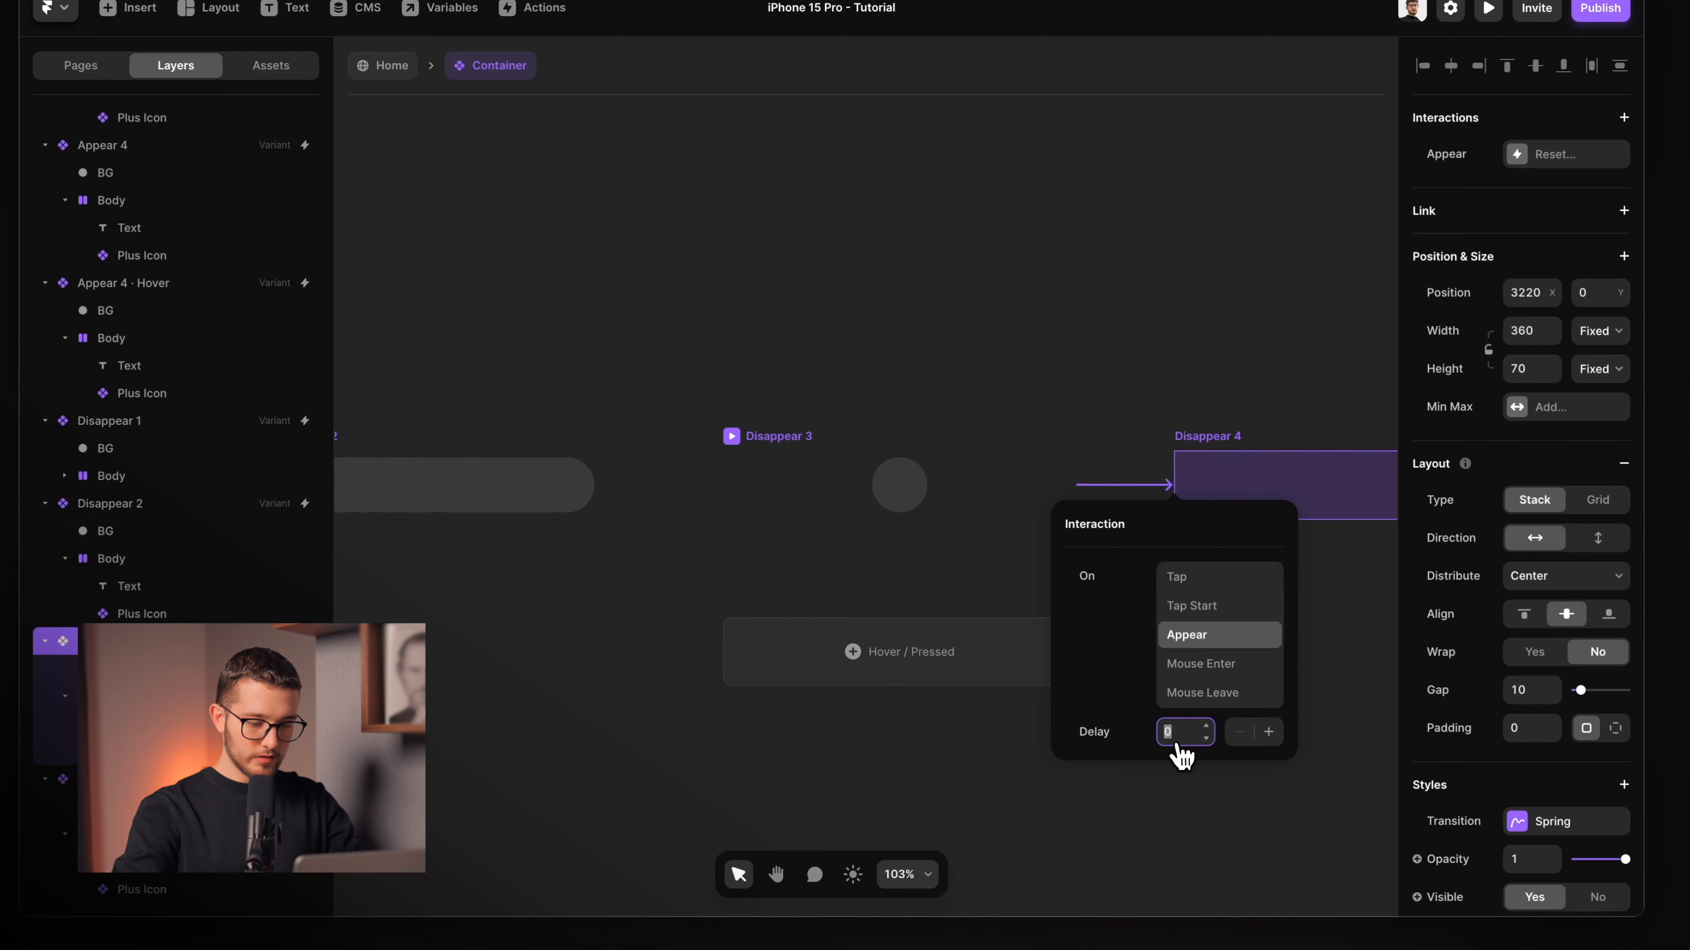
left_click(1056, 371)
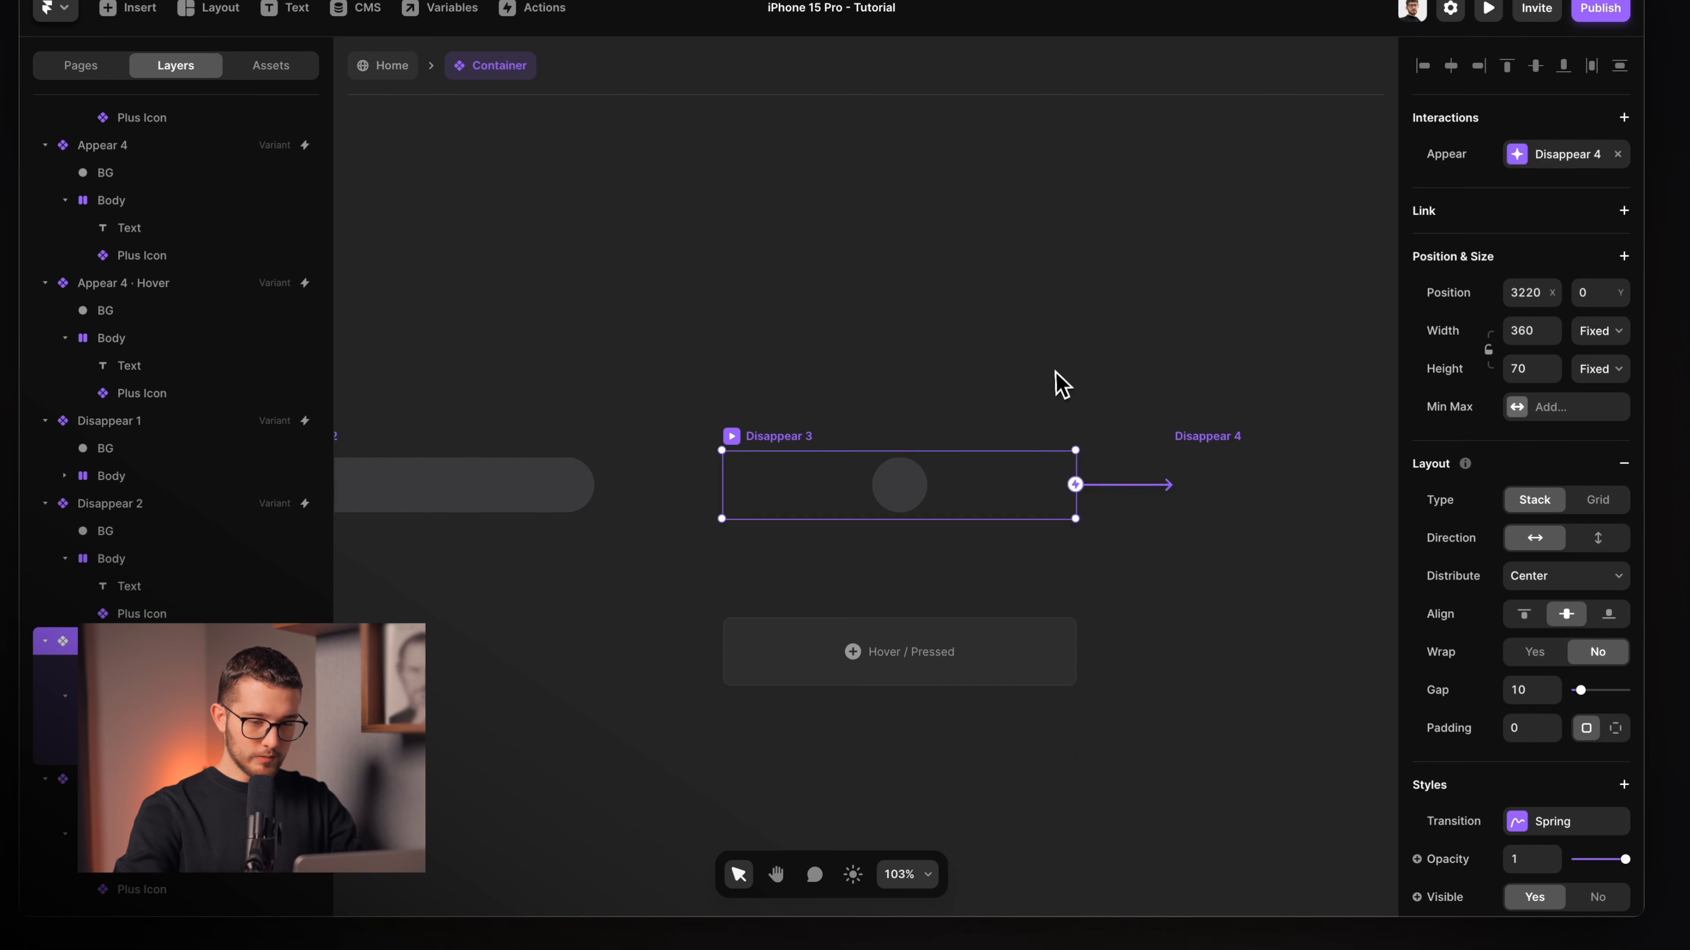
scroll(1056, 371, "down", 5)
left_click(1149, 398)
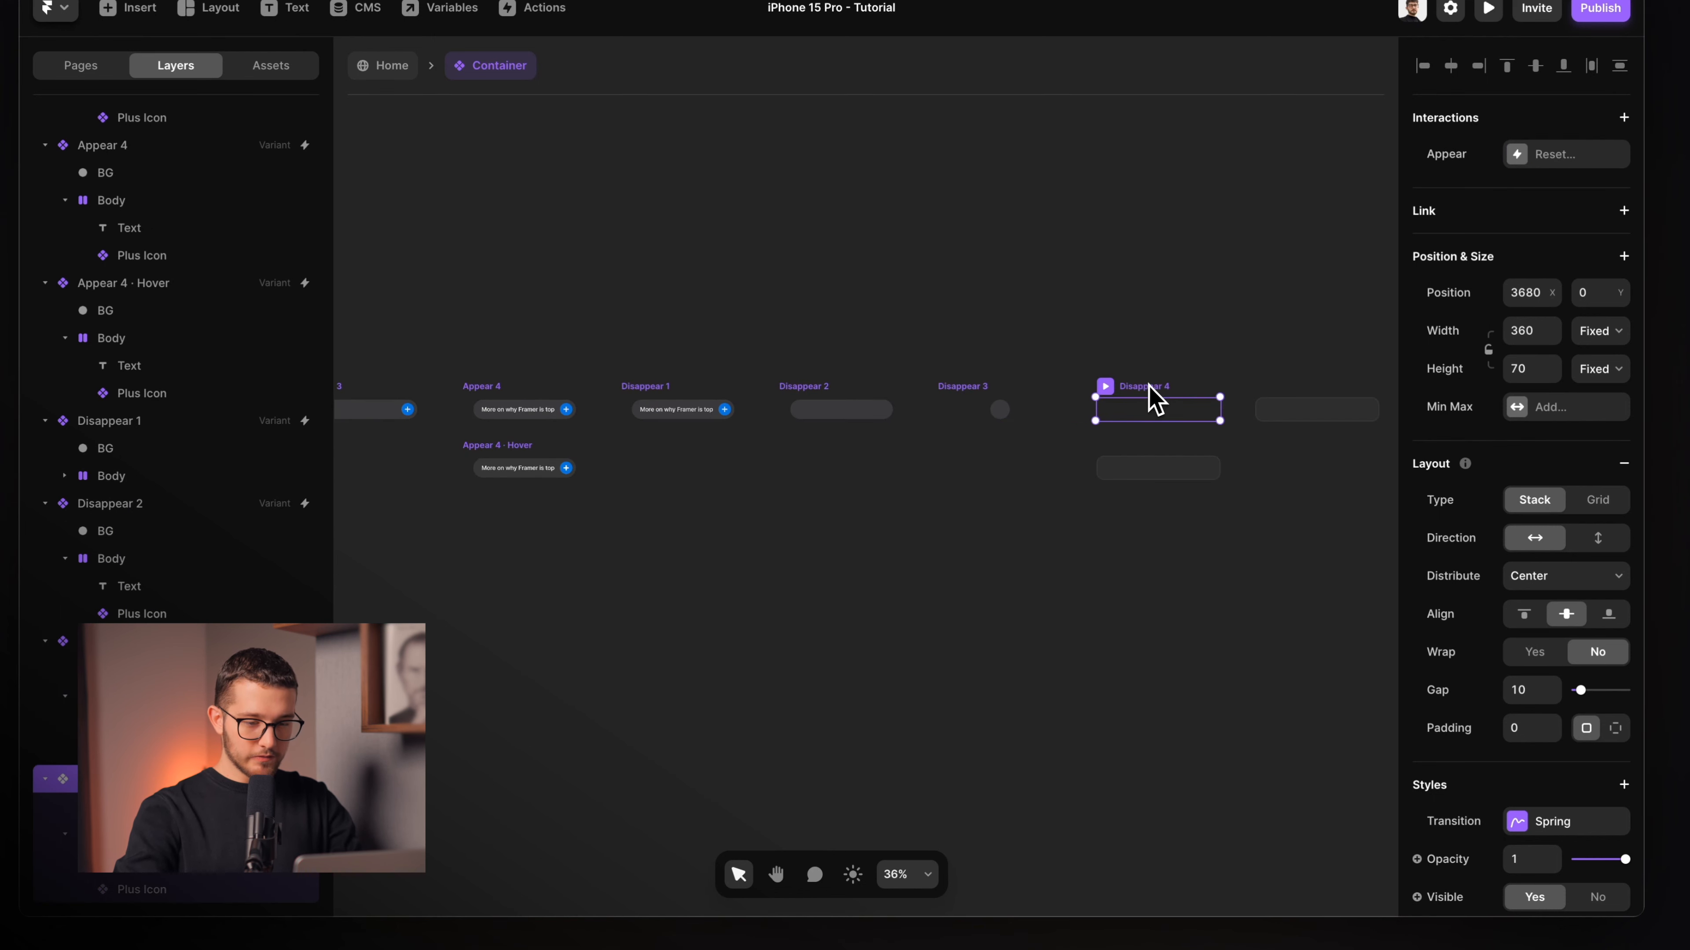
scroll(1154, 399, "left", 2)
left_click_drag(1149, 385, 718, 607)
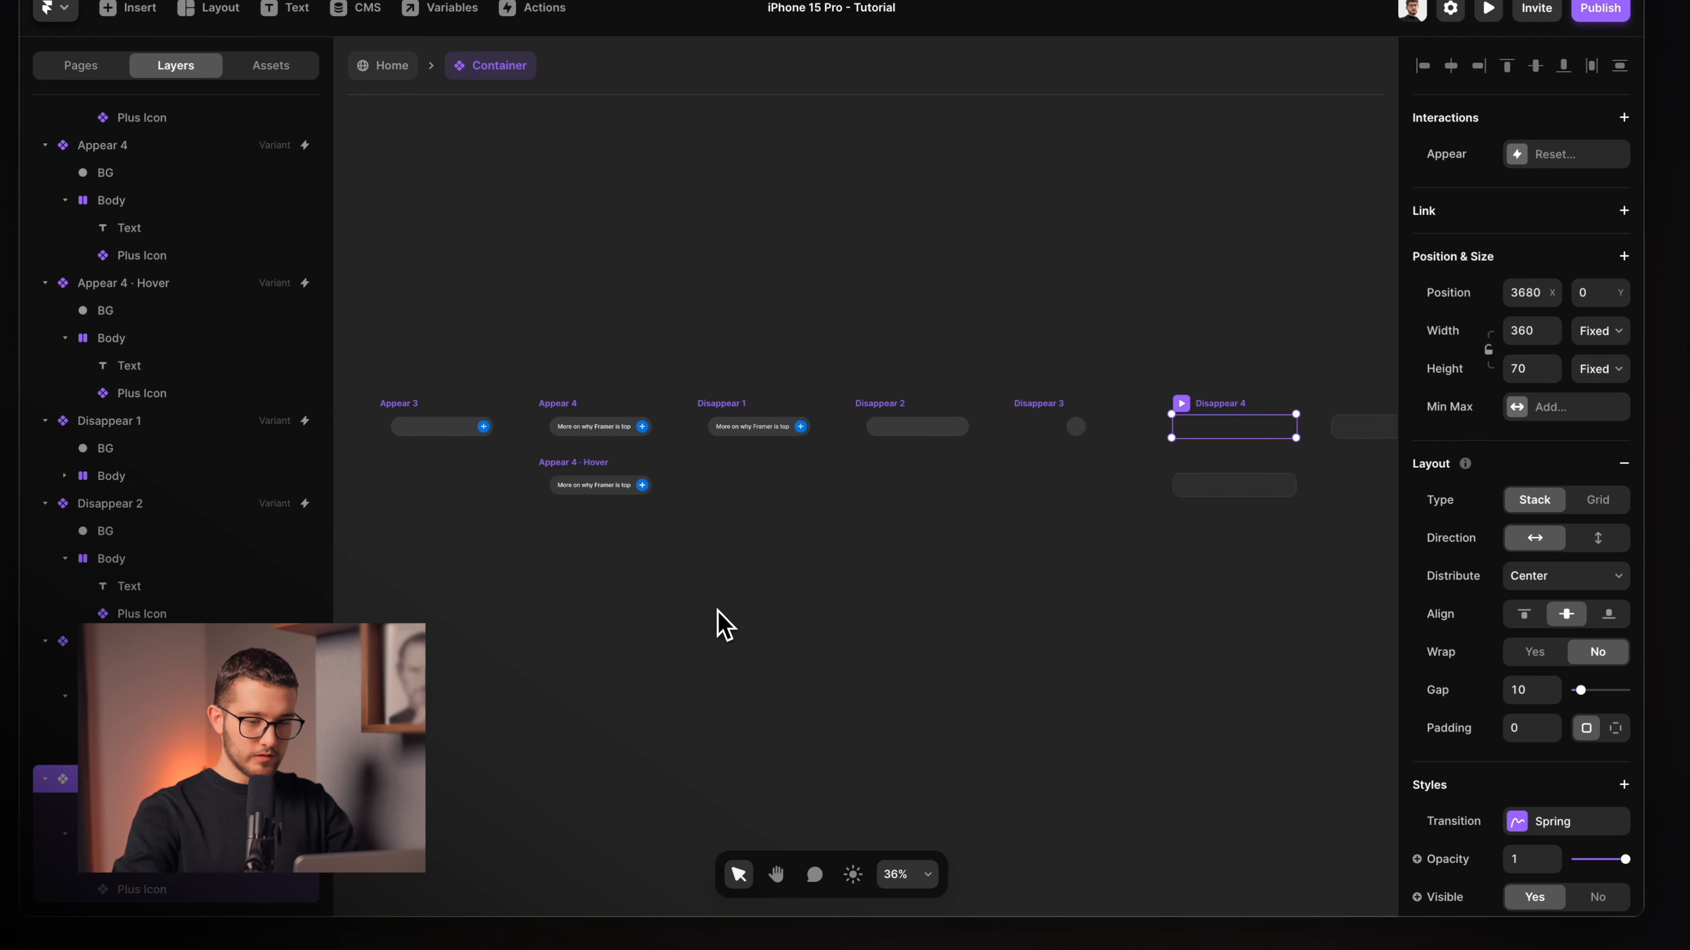
left_click(719, 607)
Preview and replay the button animation once, then return to the canvas.
key("super+p")
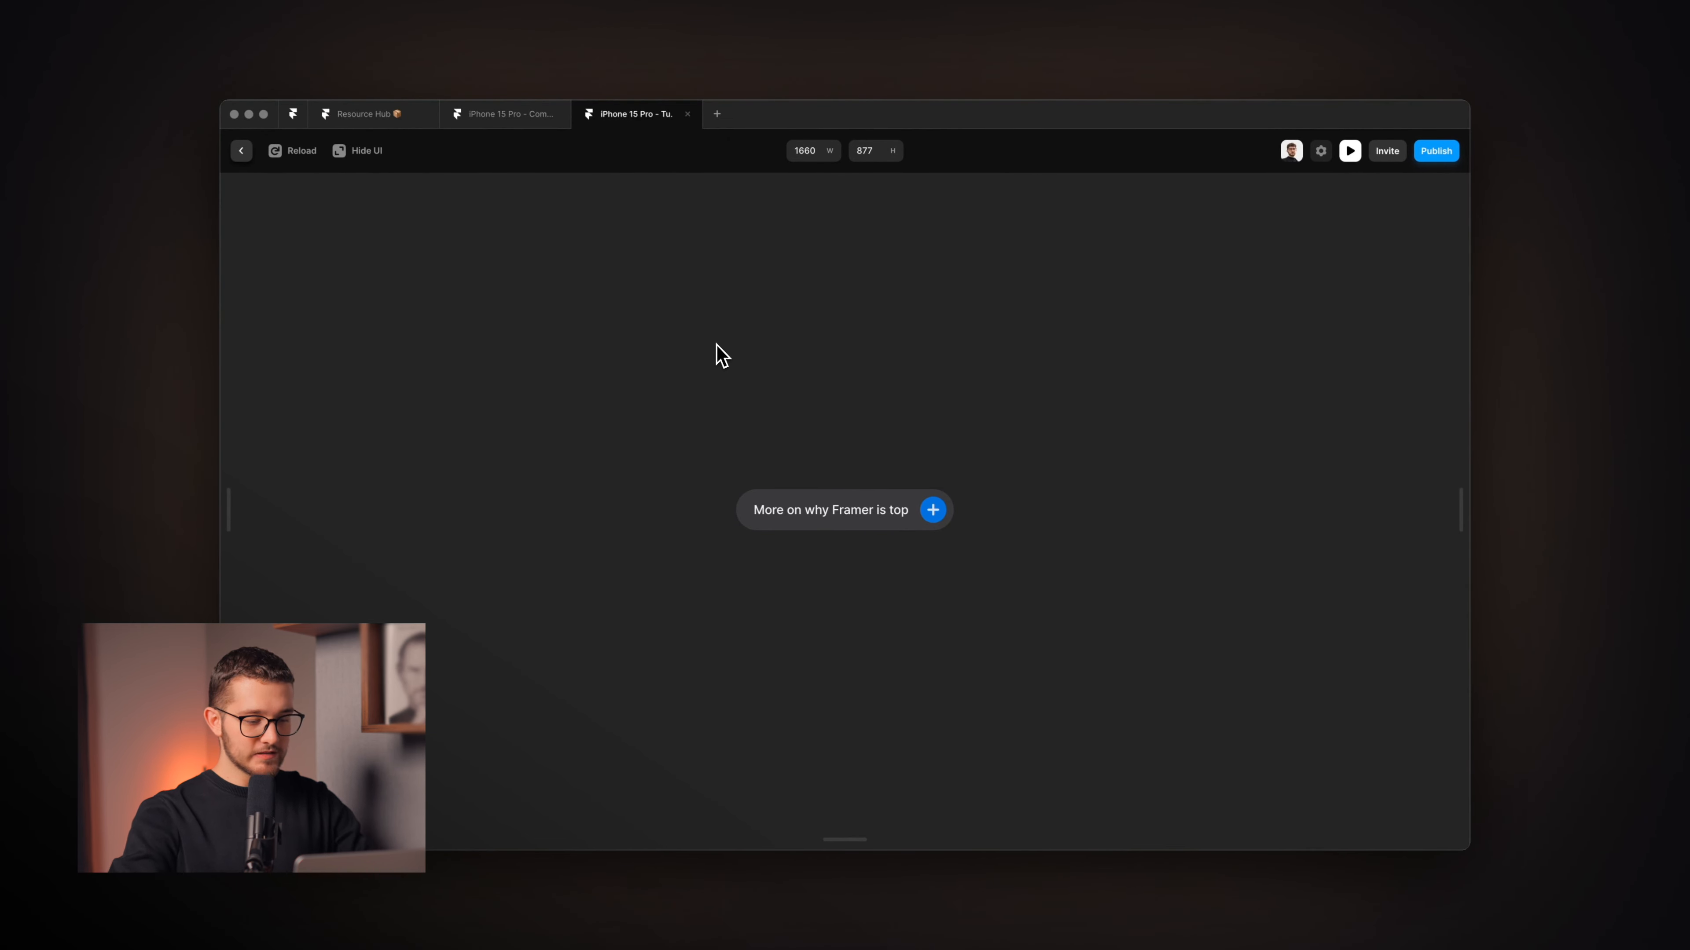
key("super+r")
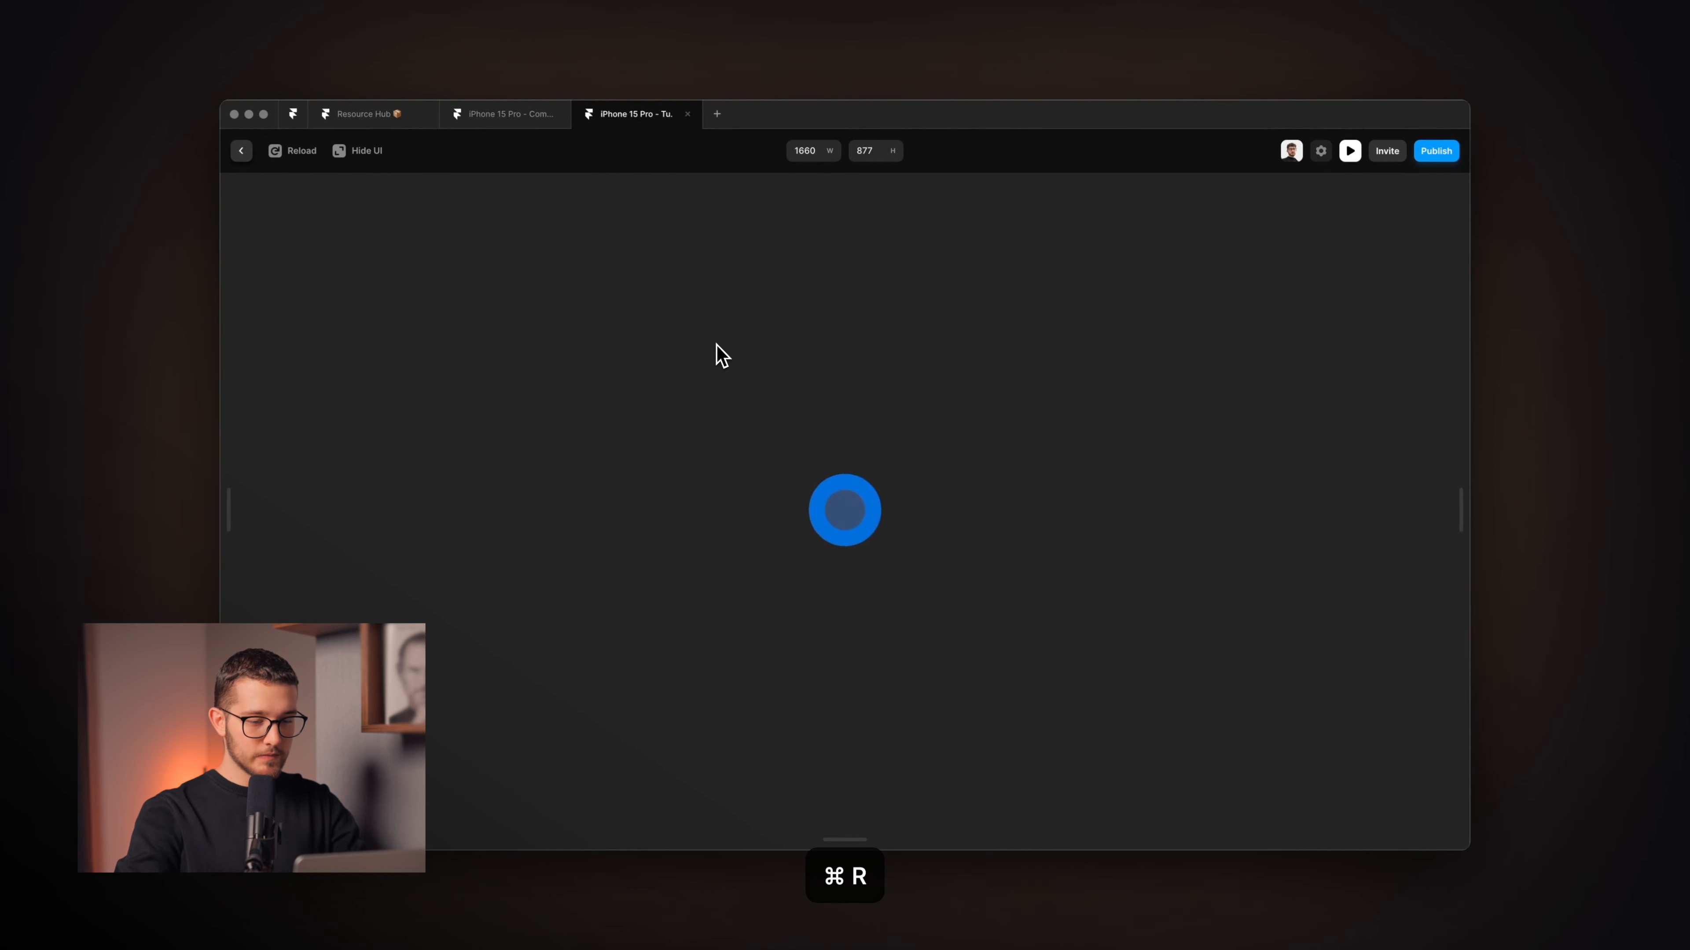
key("Escape")
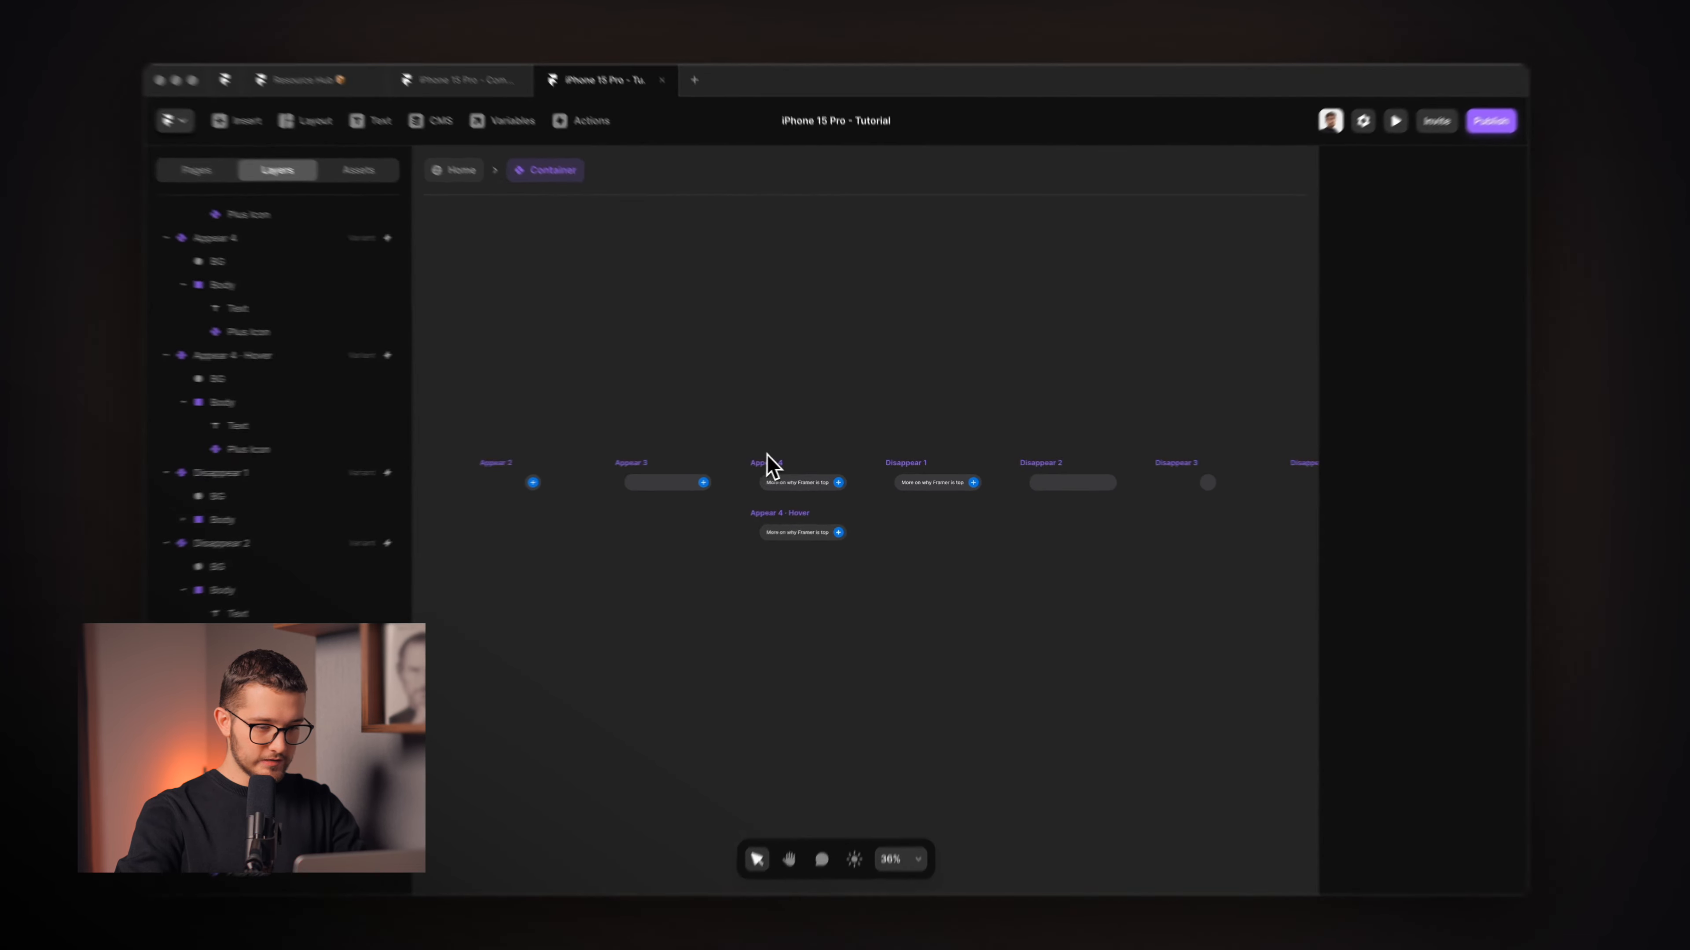
Change Disappear 1's interaction trigger from Tap to Appear.
left_click(766, 467)
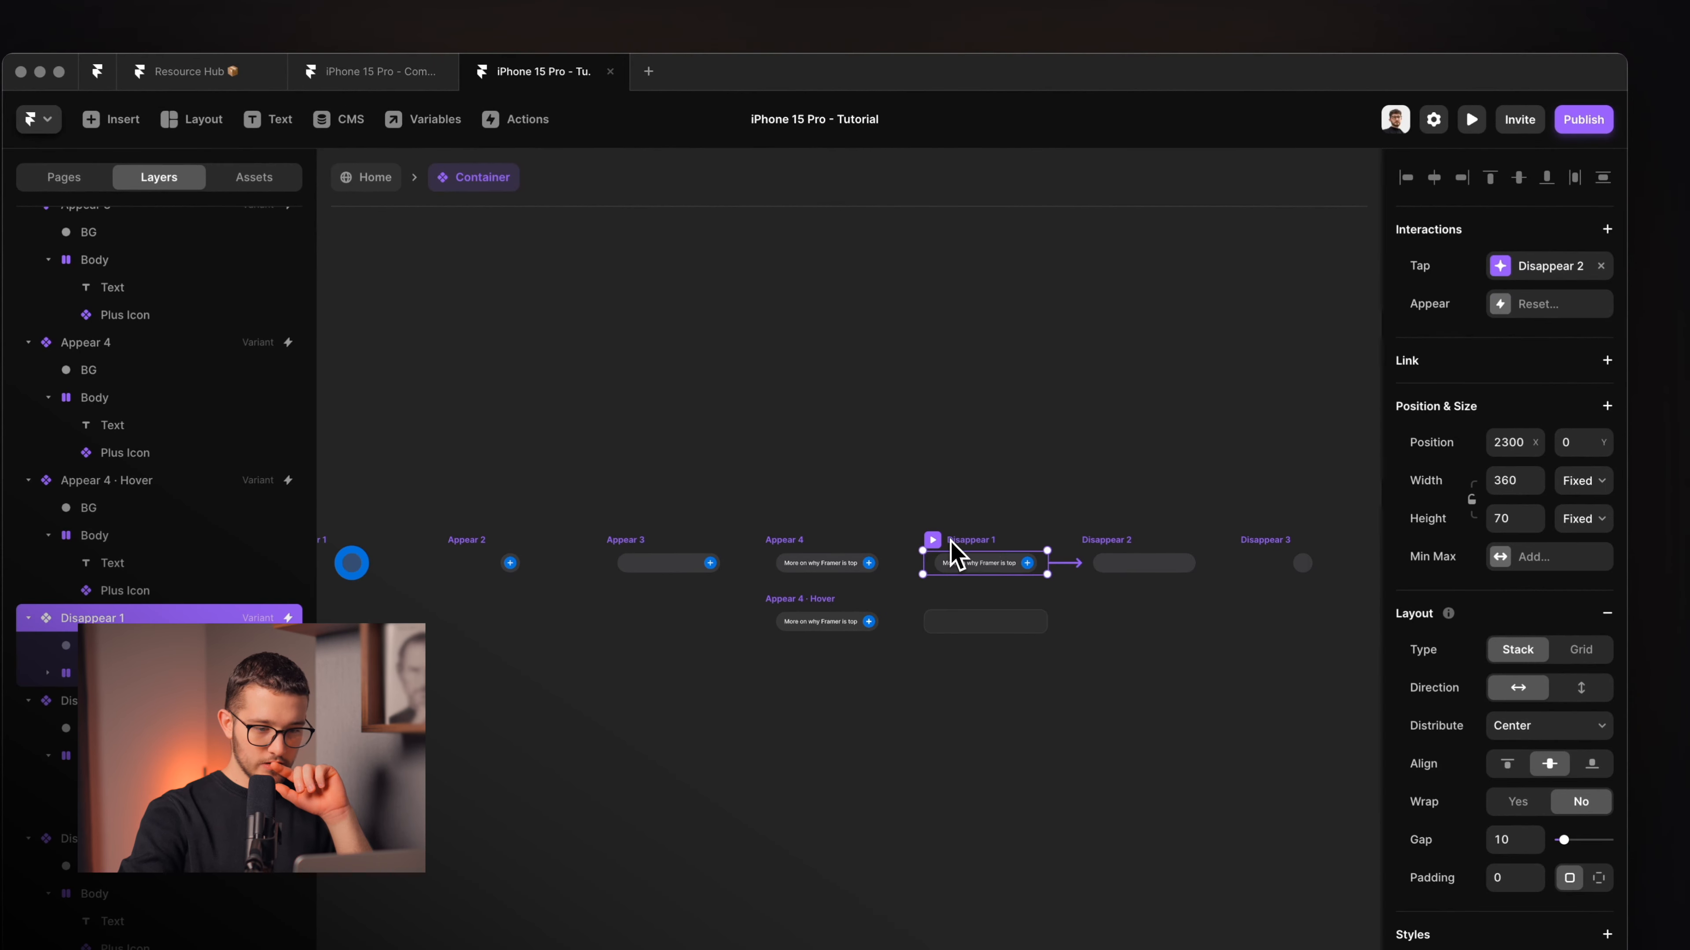
scroll(1026, 547, "right", 2)
scroll(1026, 547, "up", 5)
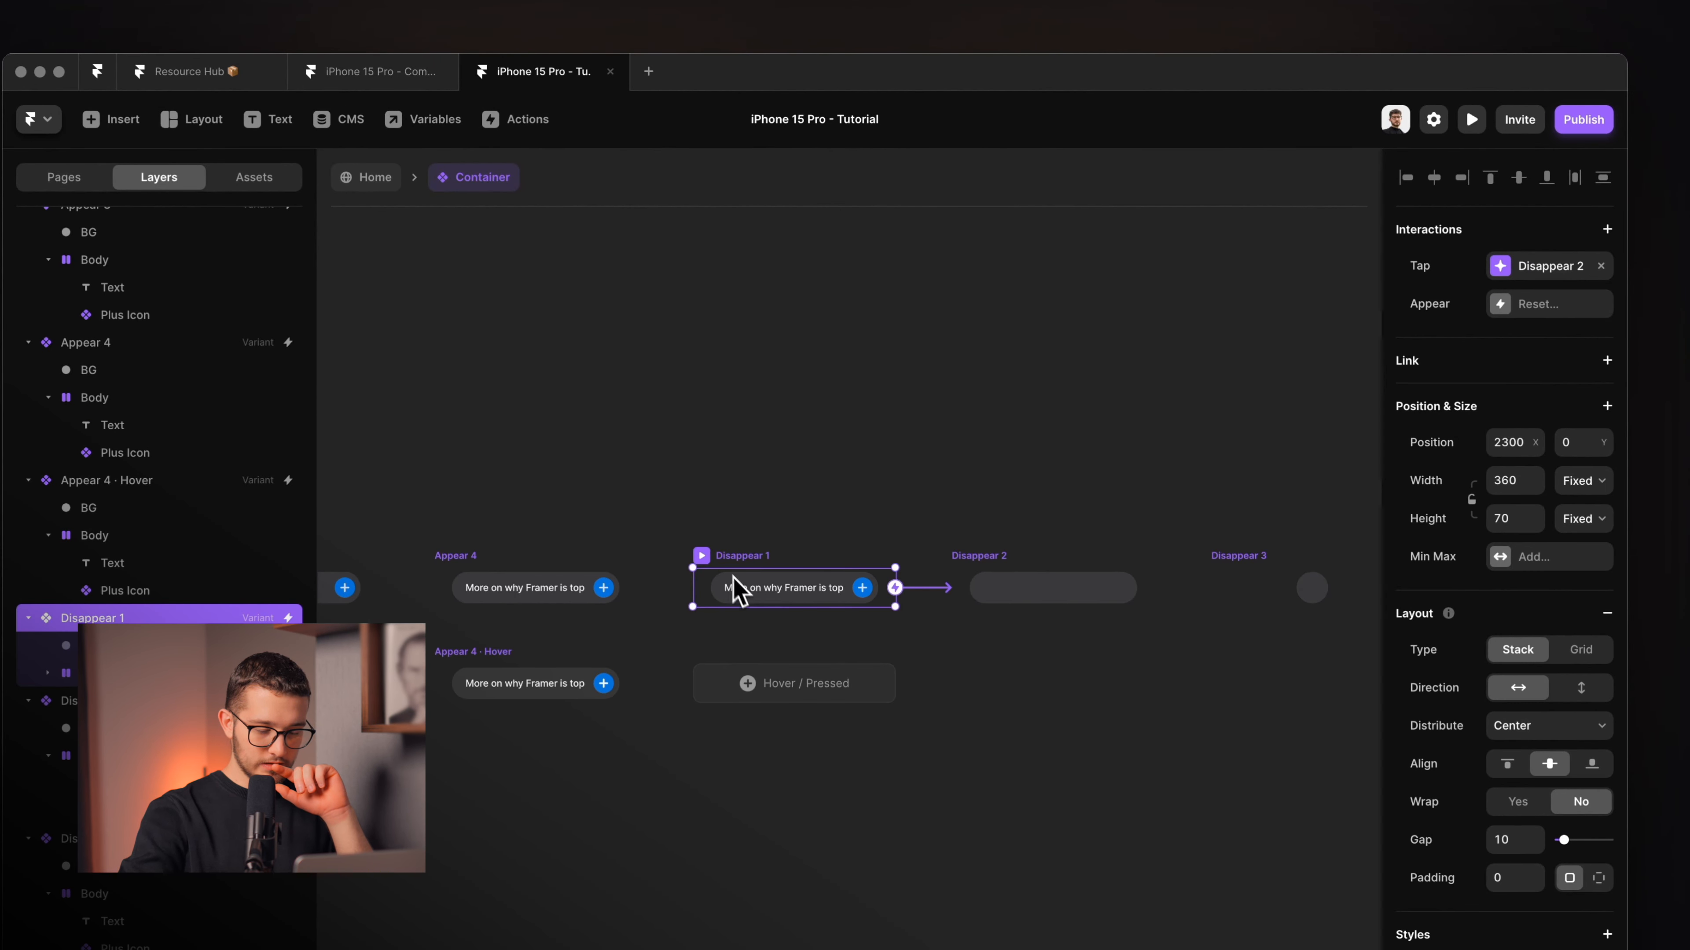
left_click(1530, 266)
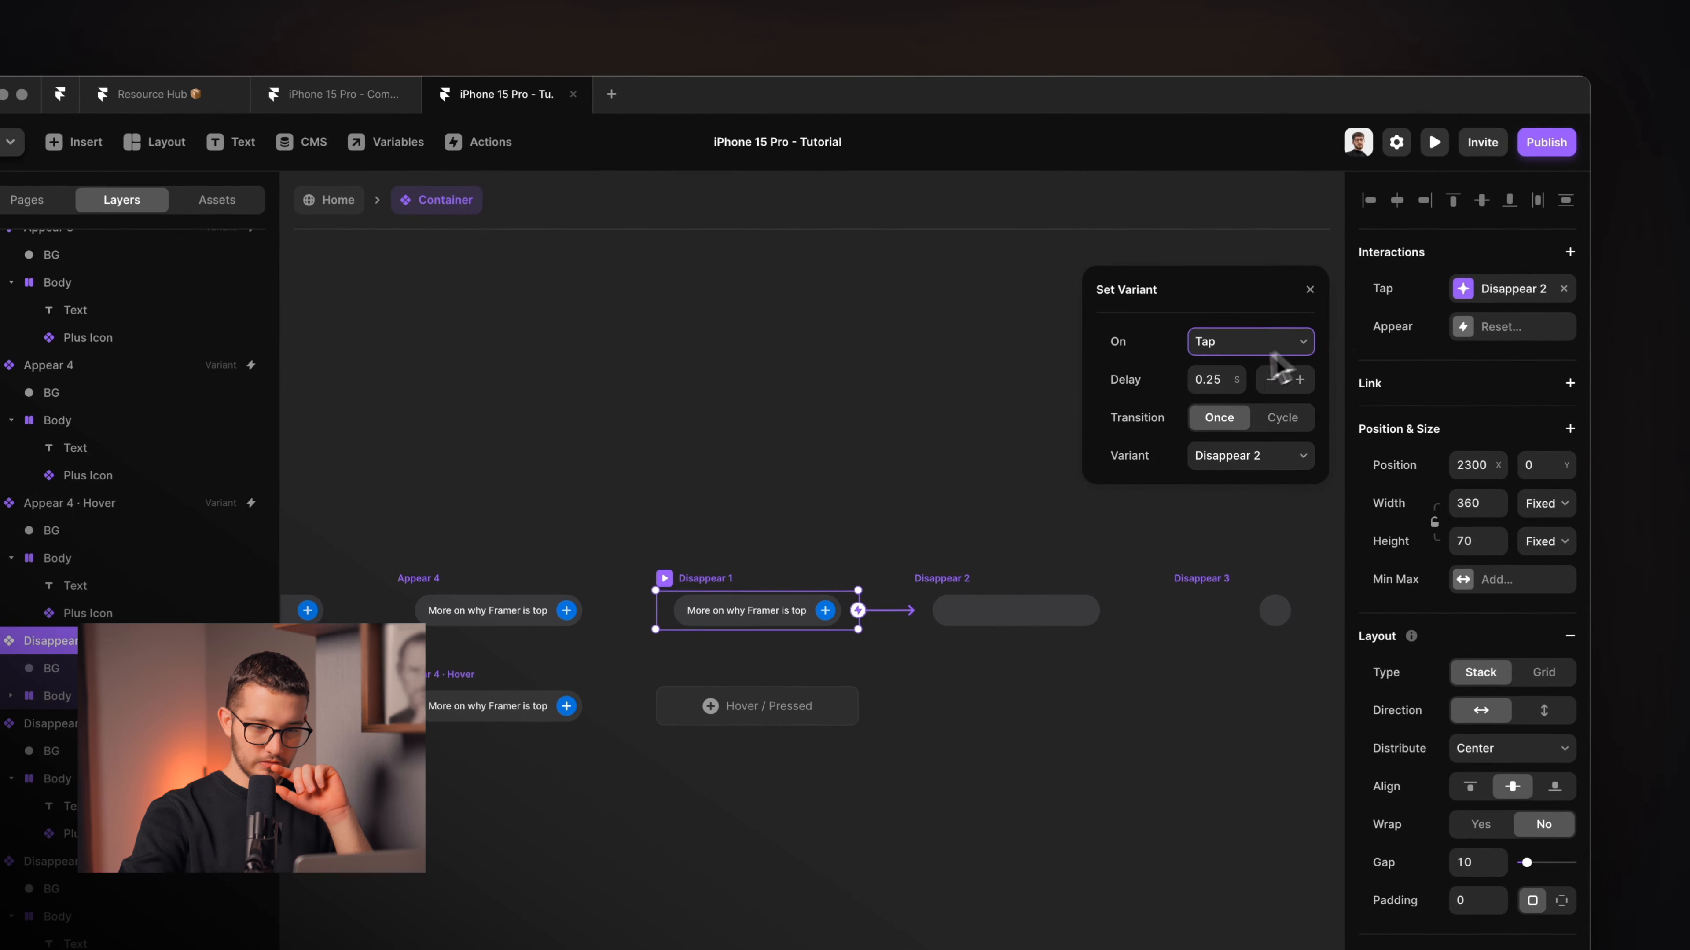
left_click(1272, 353)
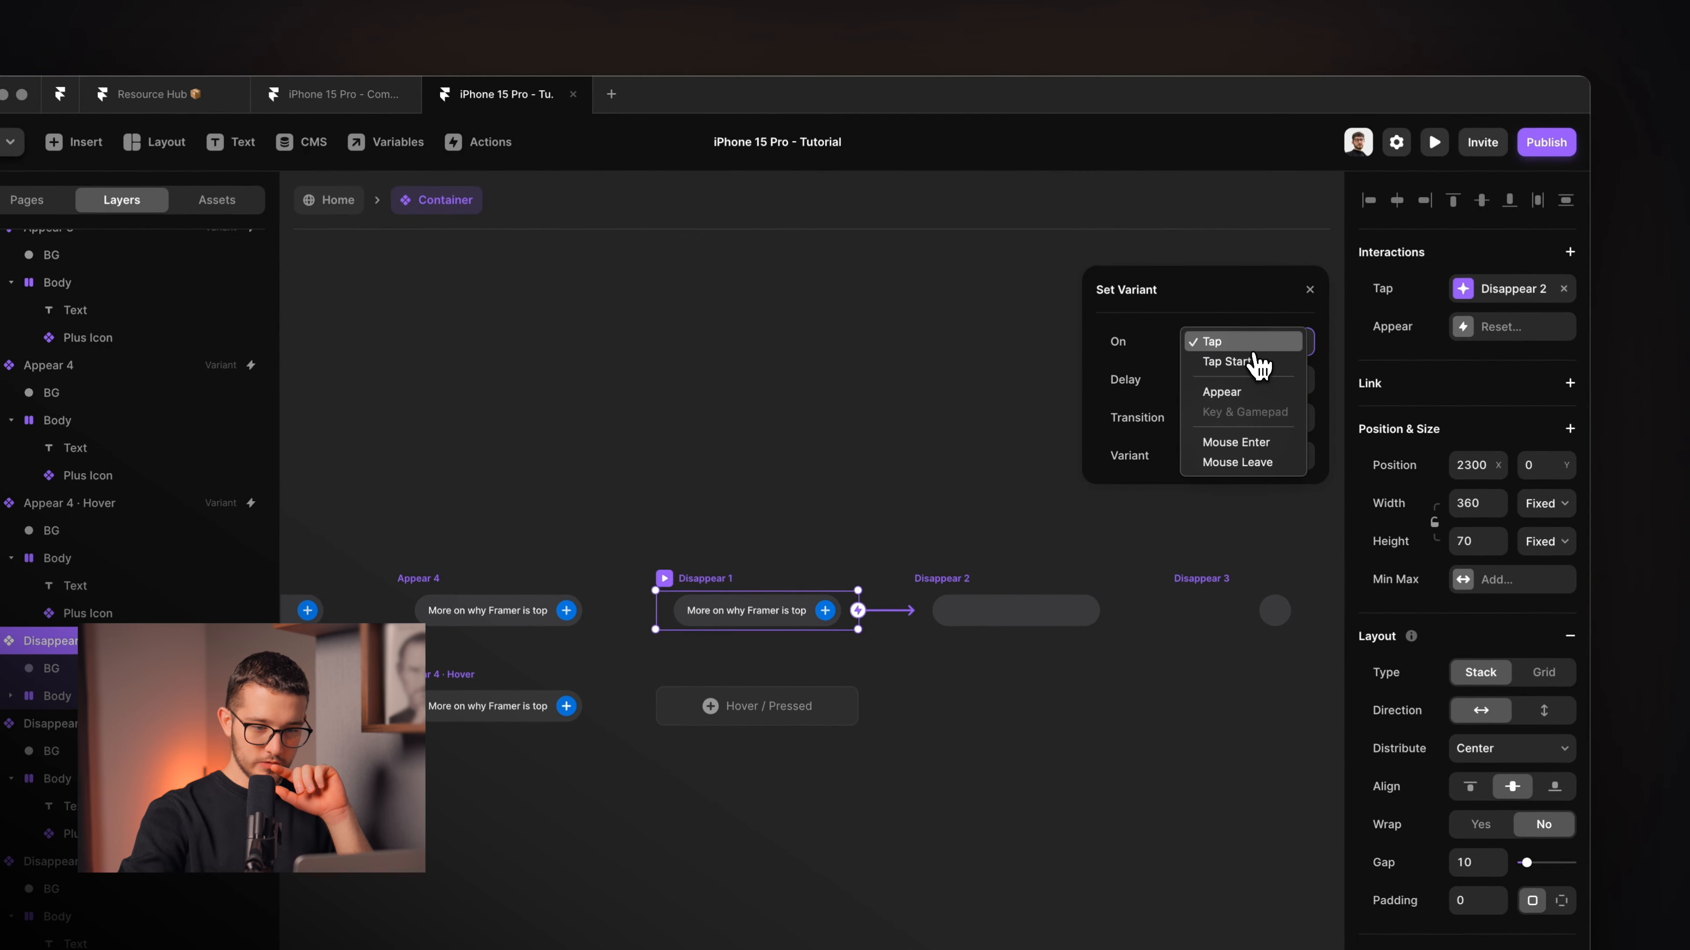
left_click(1239, 391)
left_click(981, 586)
left_click(1094, 531)
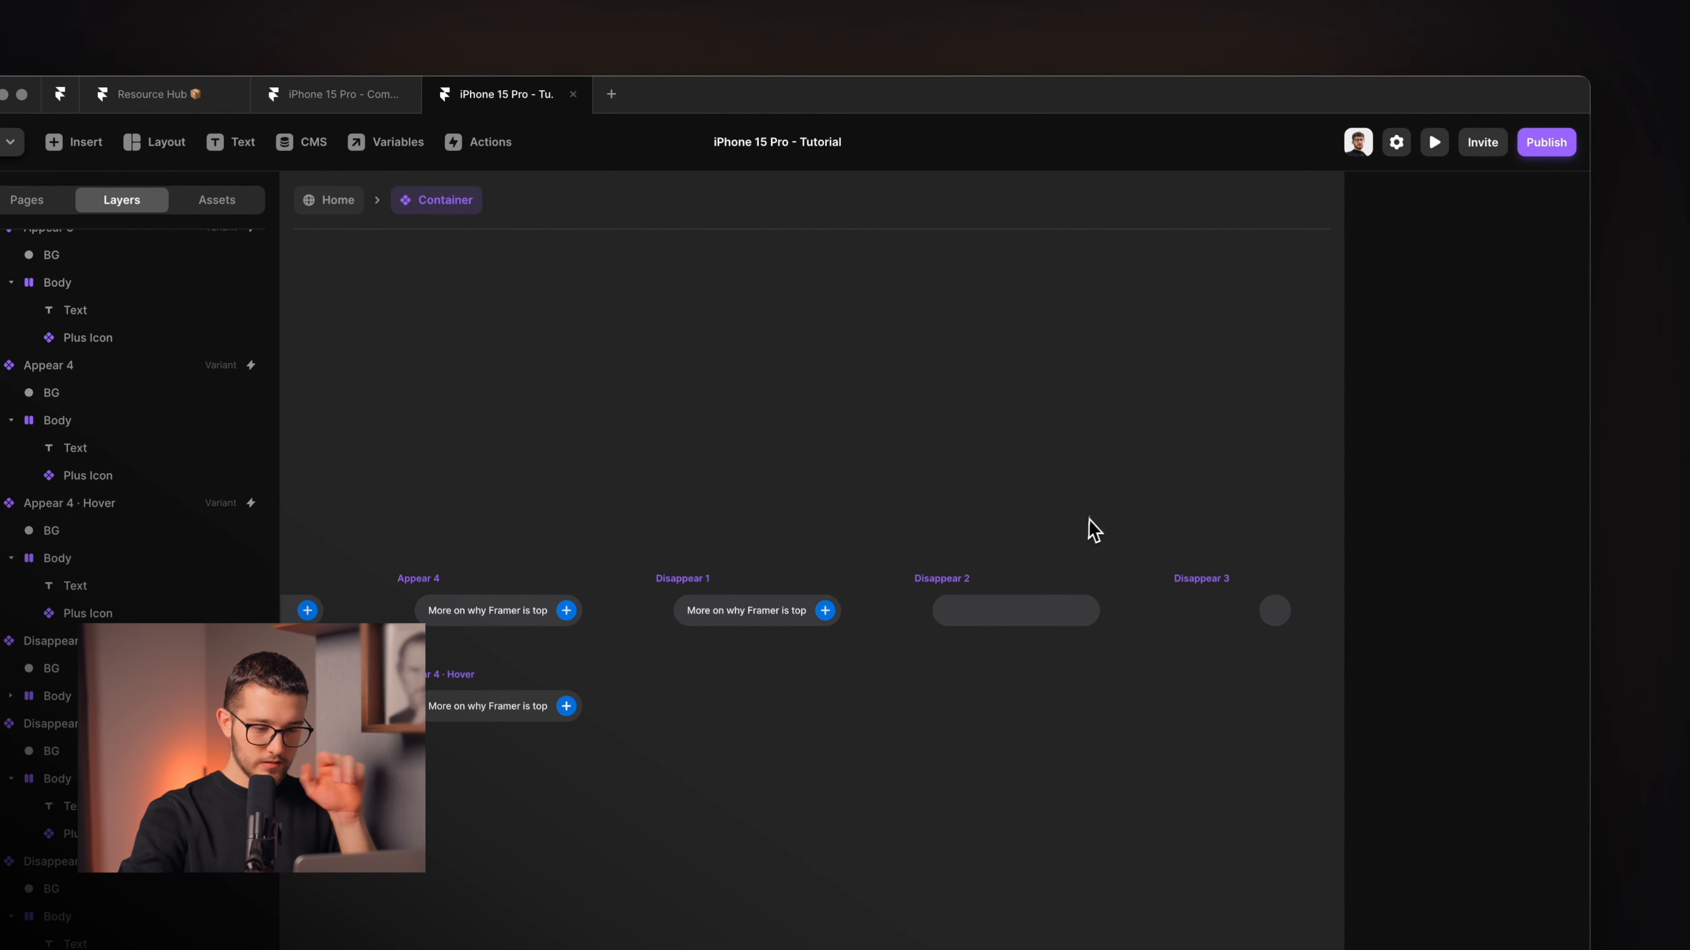
Preview the animation again, replaying it three times before returning to the canvas.
key("super+p")
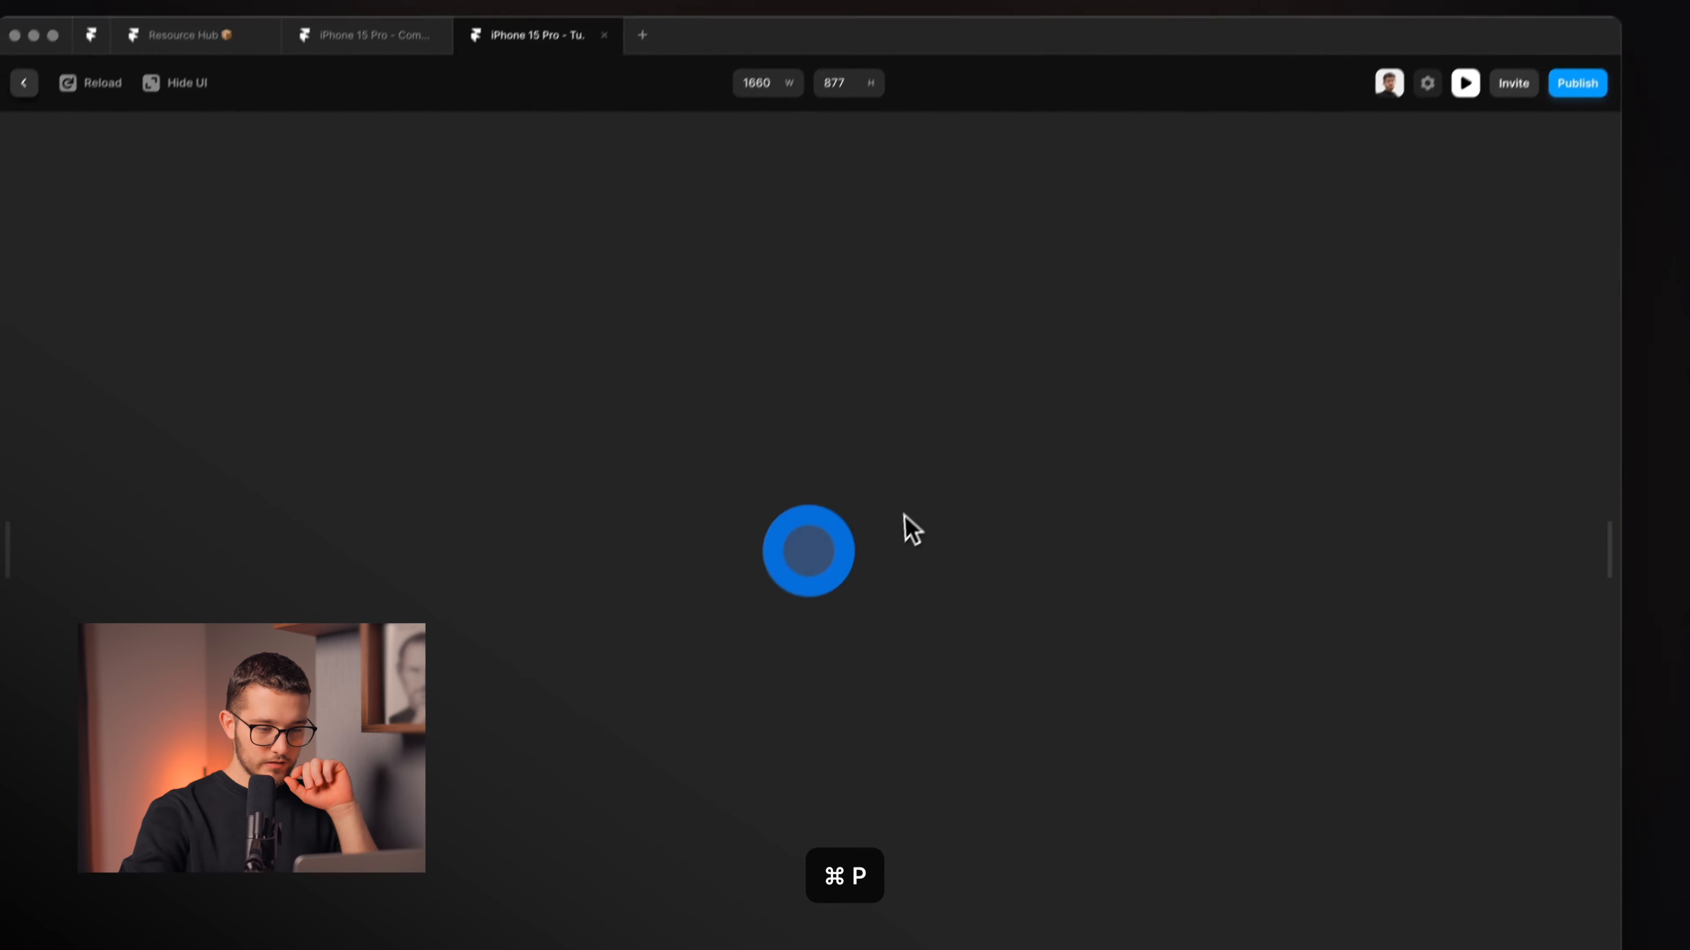
key("super+r")
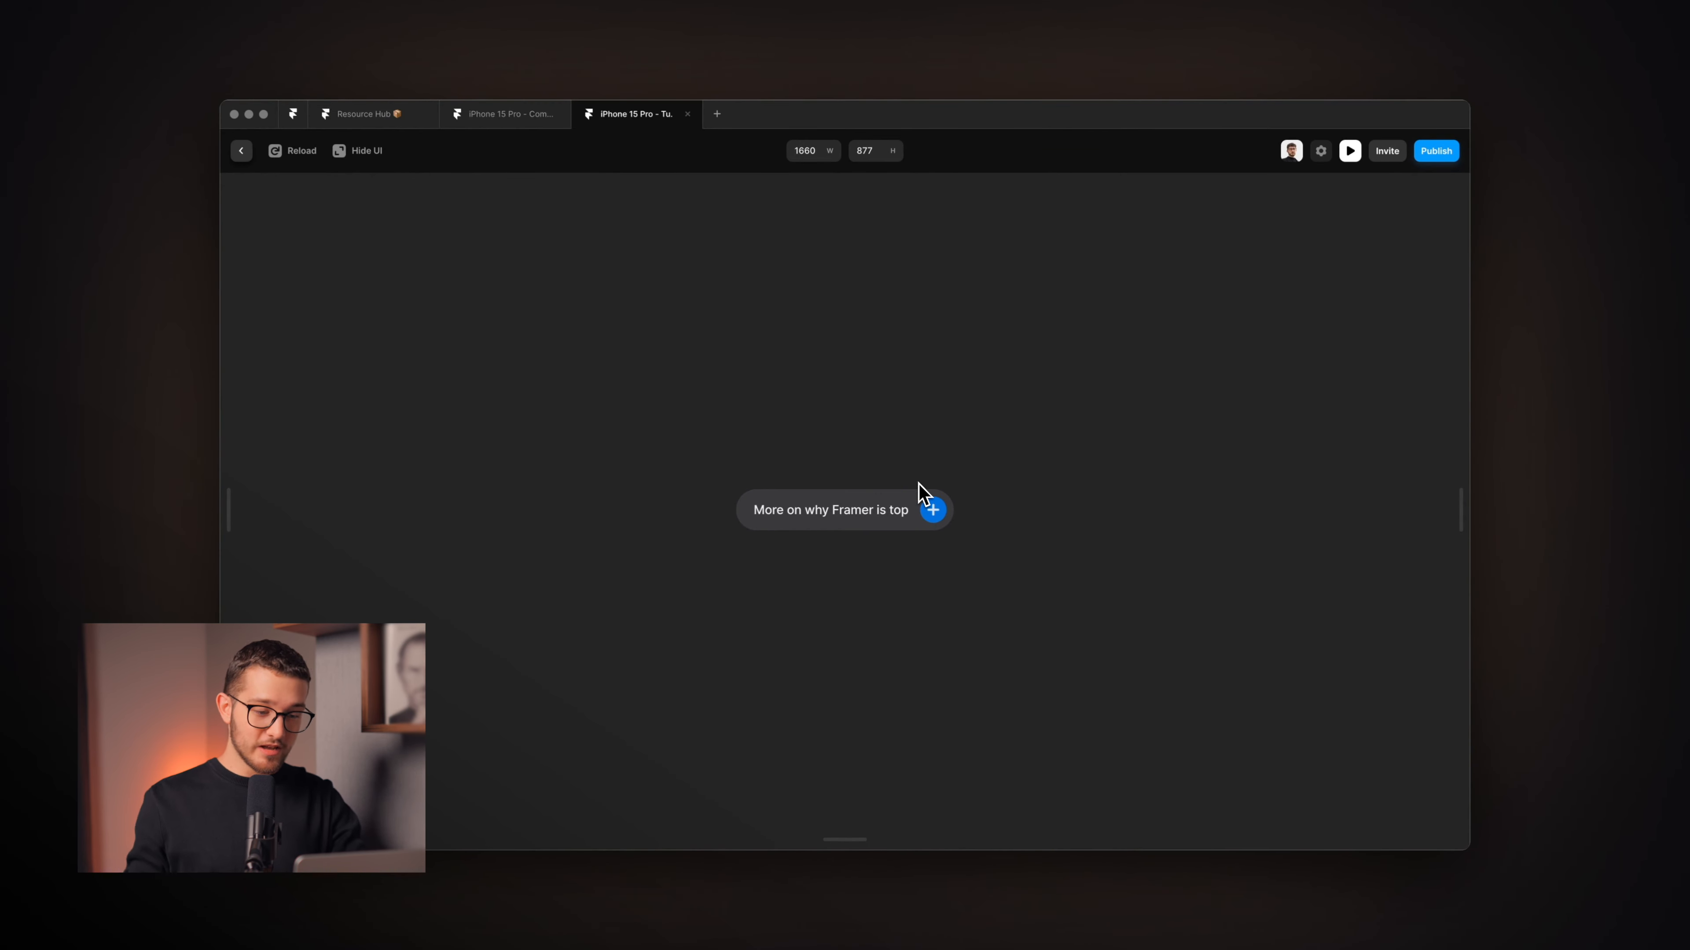
key("super+r")
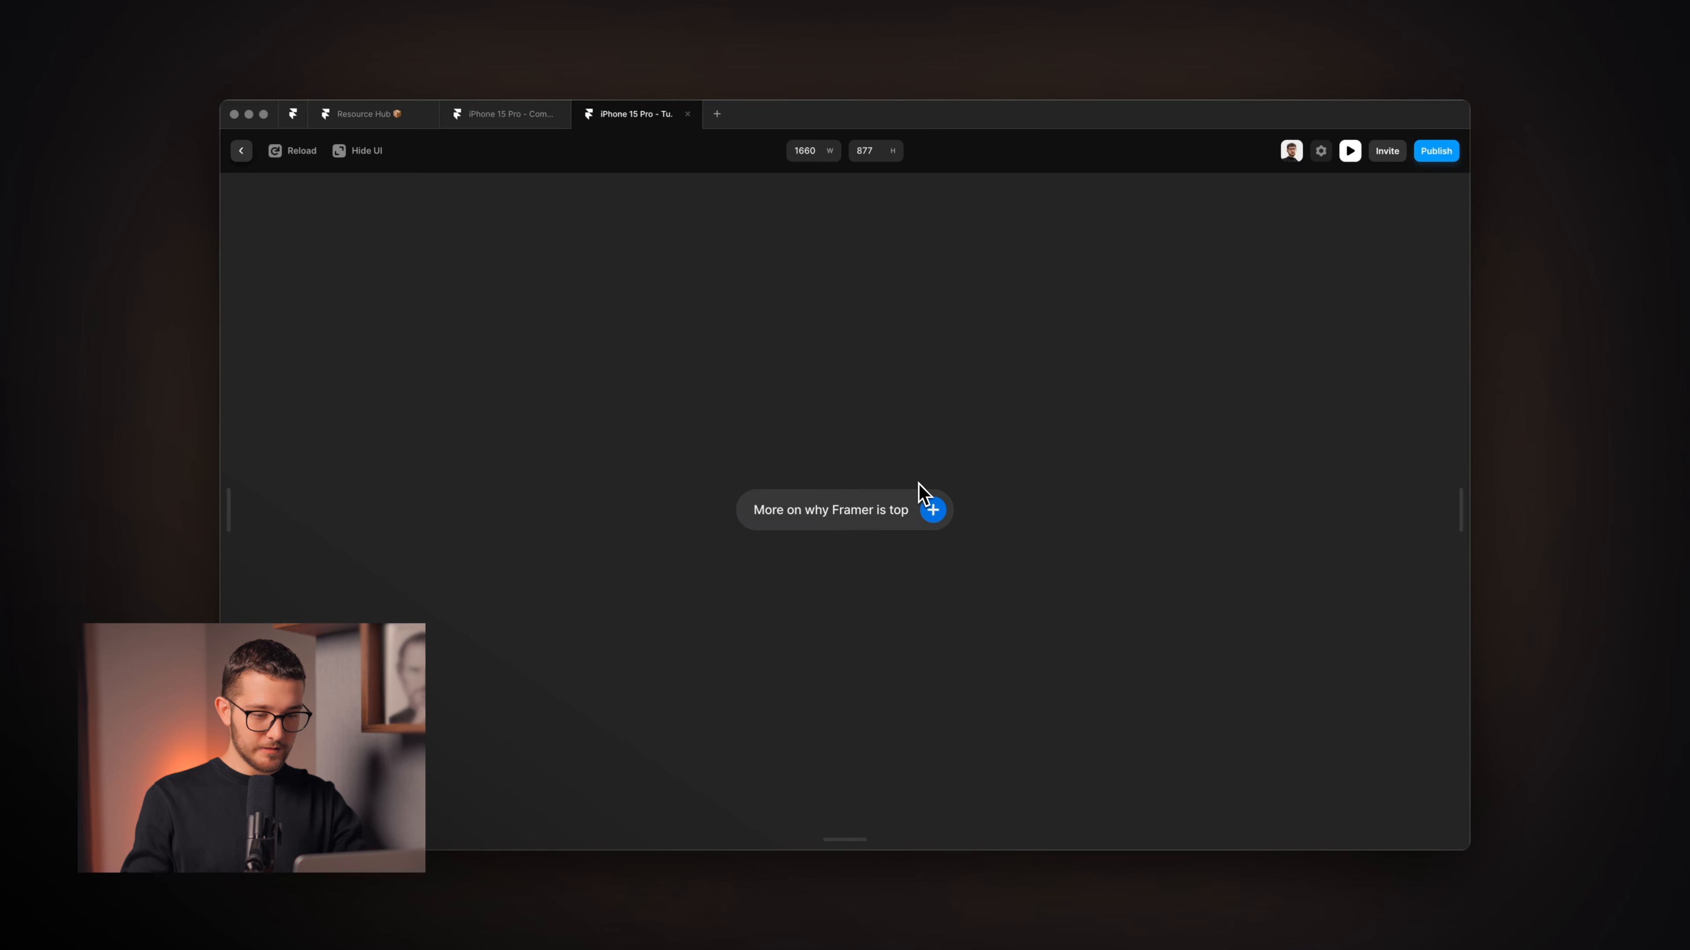
key("super+r")
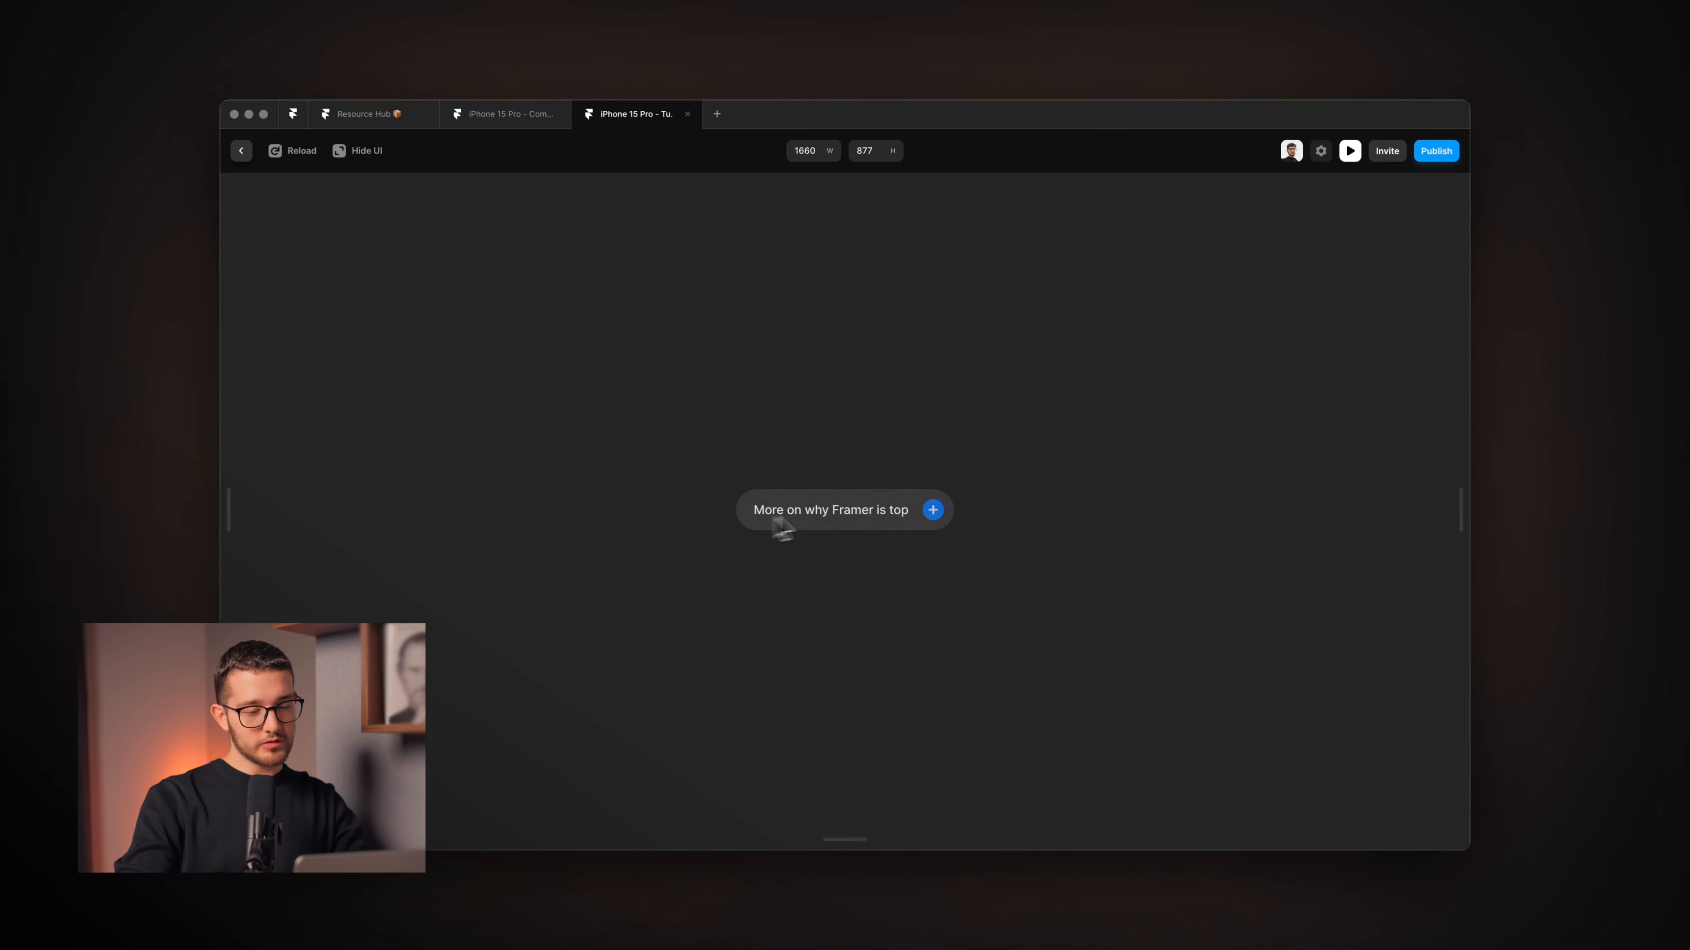
key("Escape")
scroll(1044, 464, "right", 3)
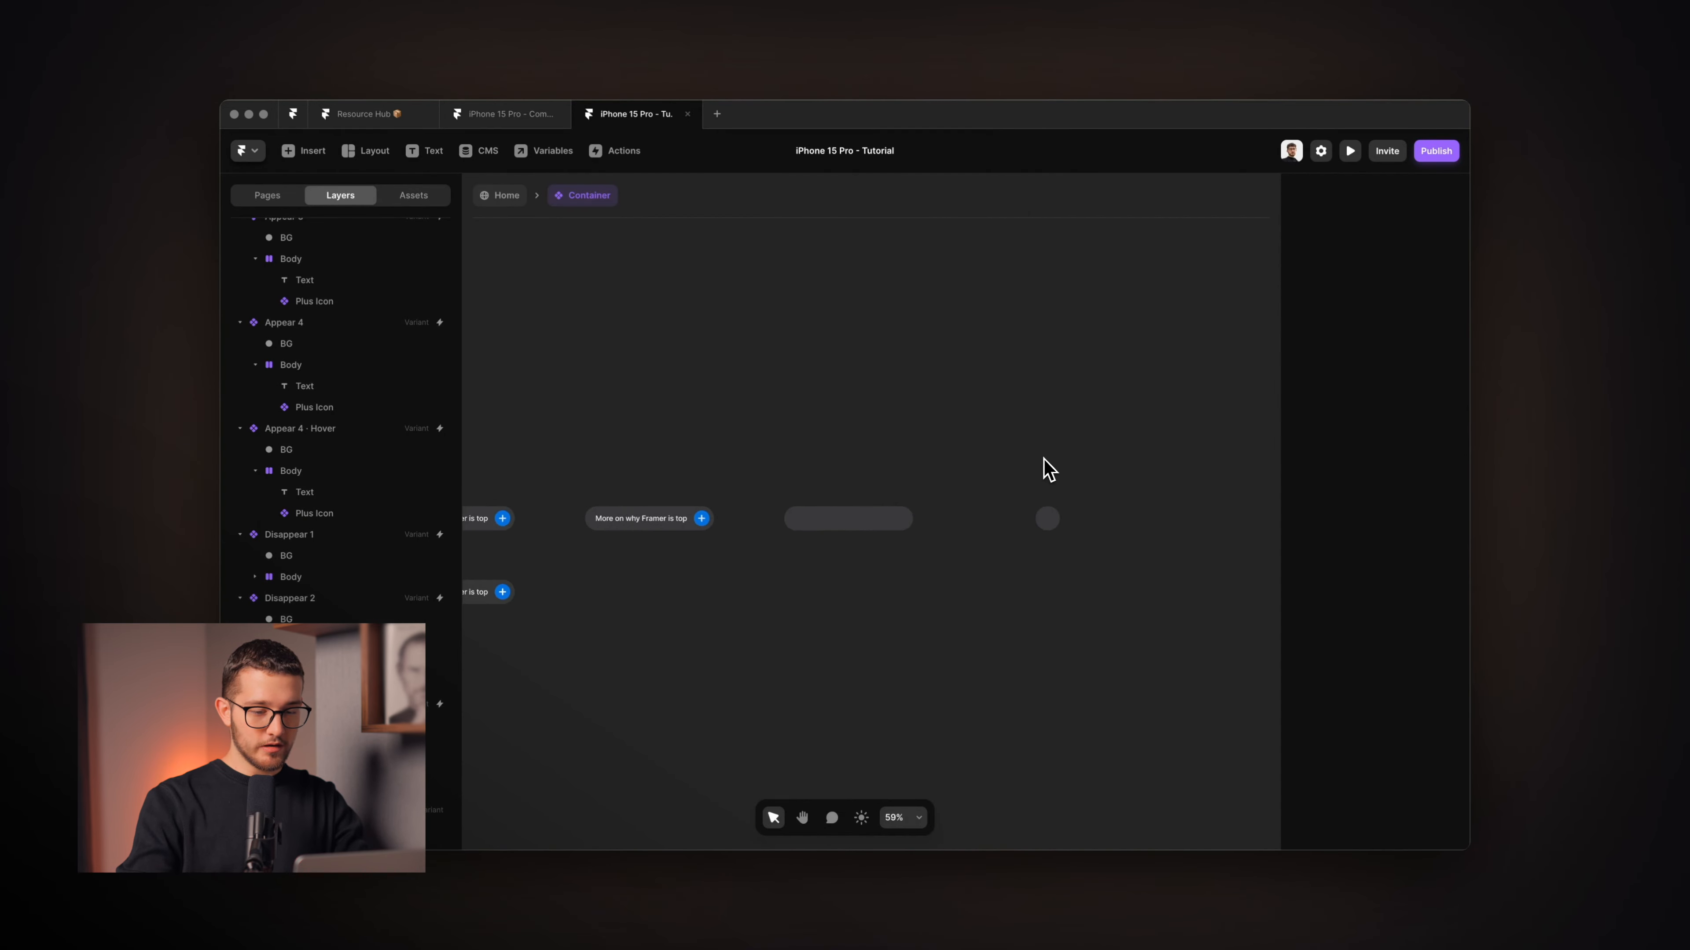
left_click(1050, 505)
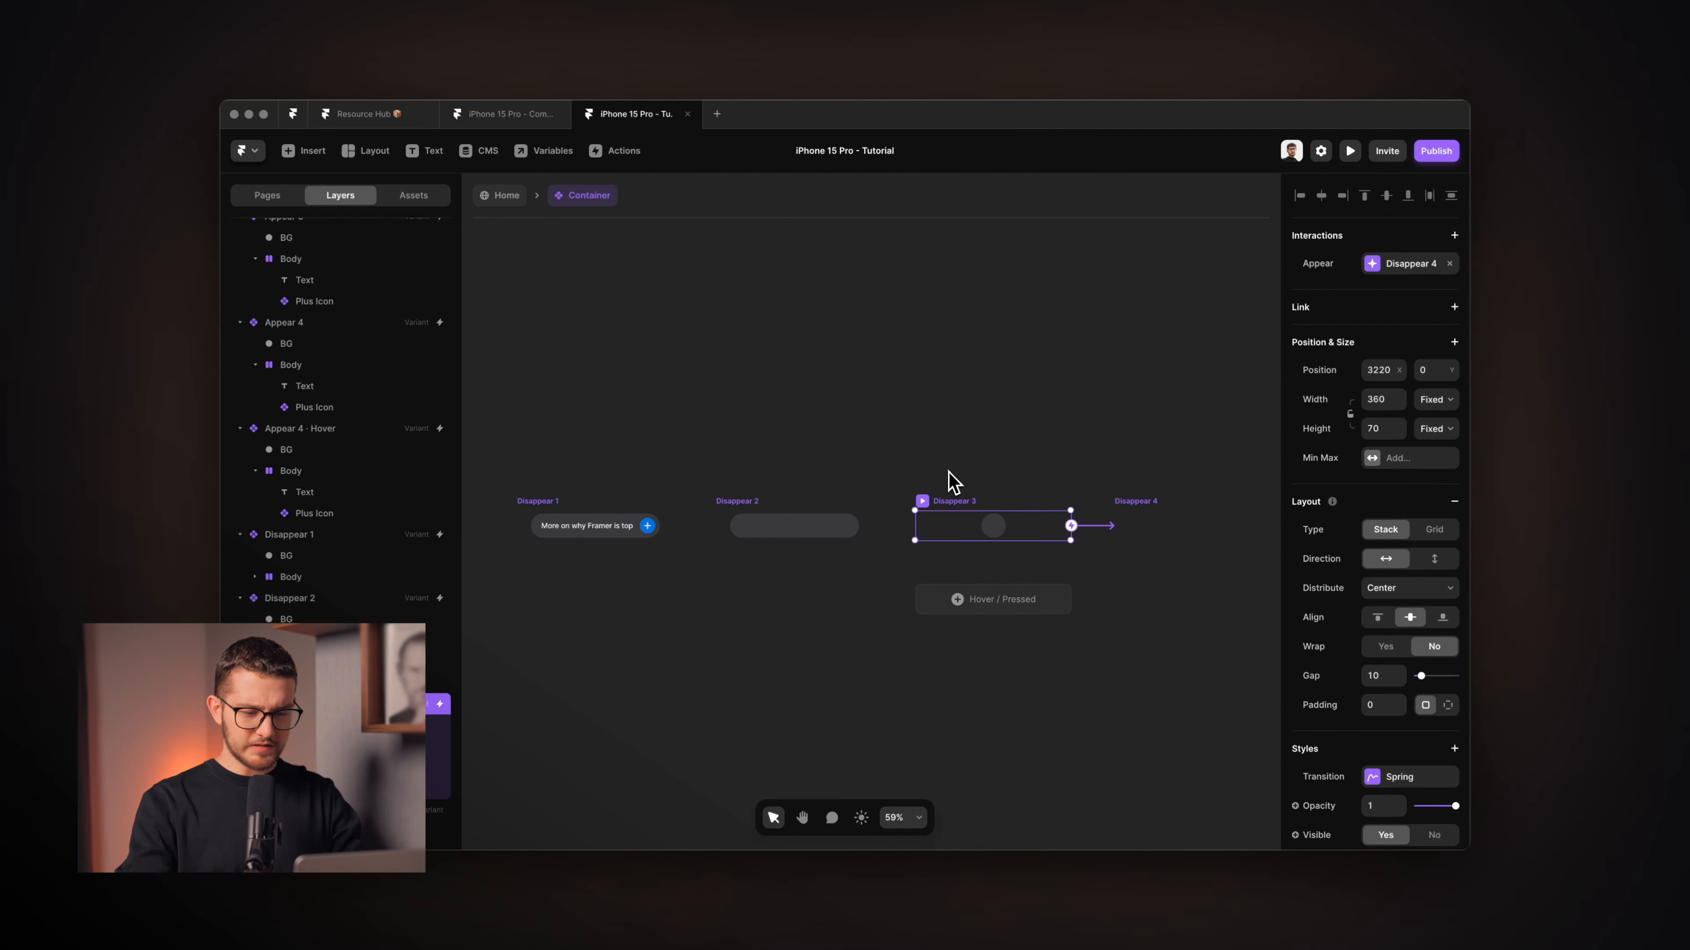
scroll(1149, 539, "right", 2)
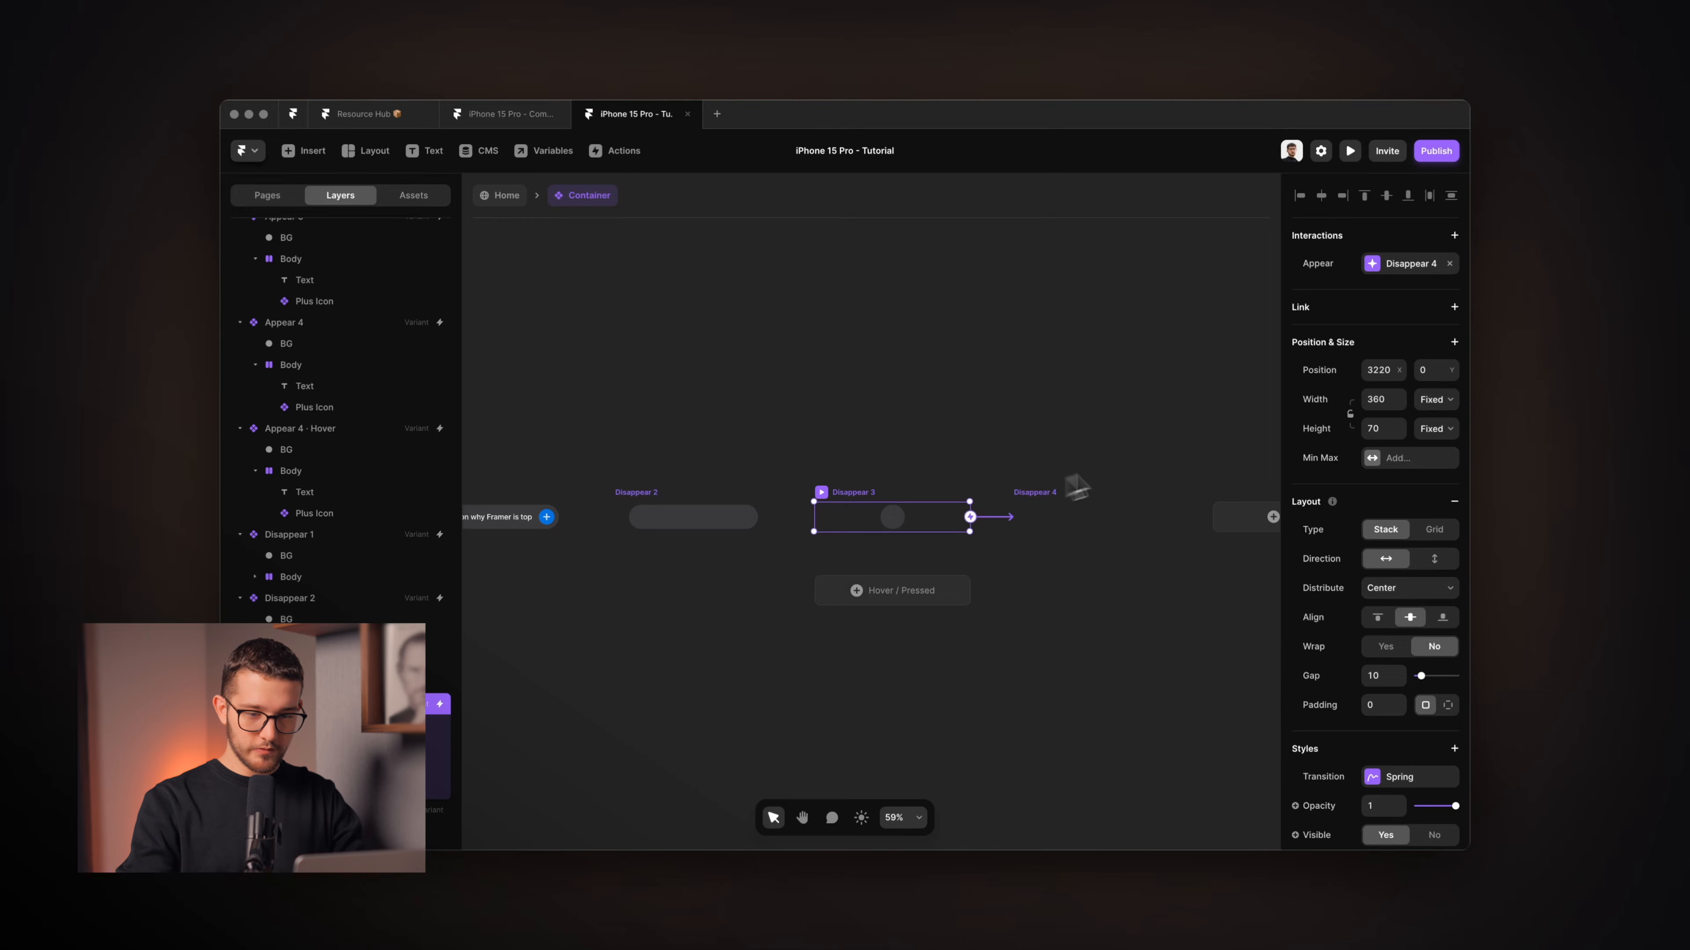
left_click(1408, 263)
left_click(1188, 332)
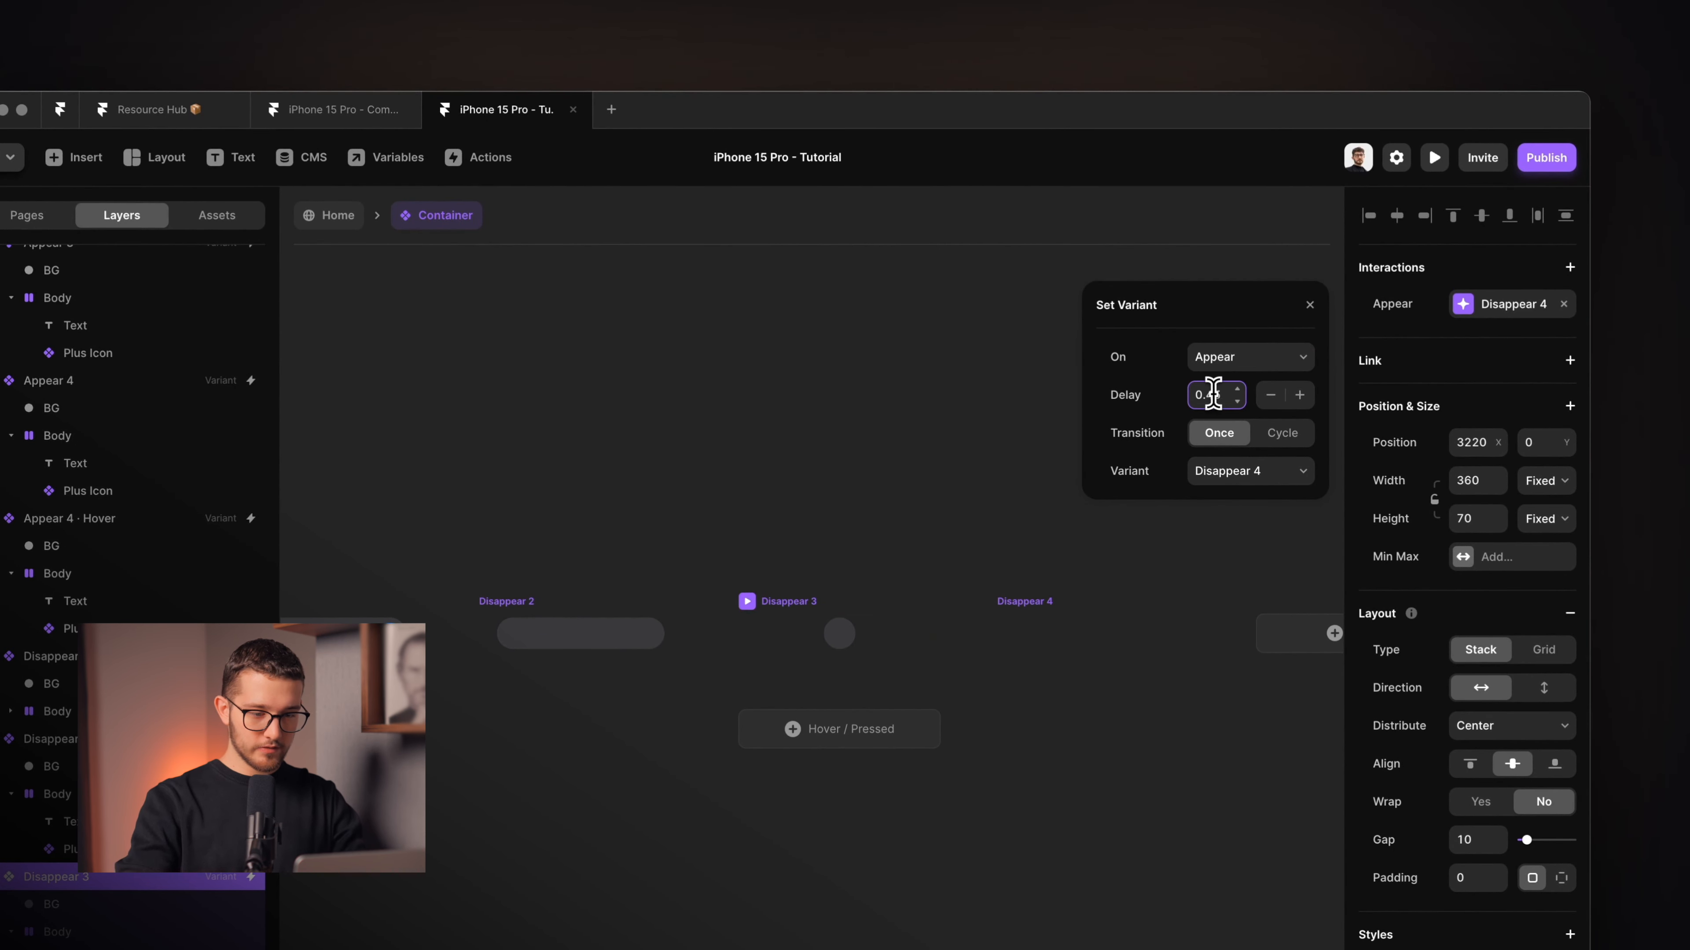
left_click(989, 442)
key("super+p")
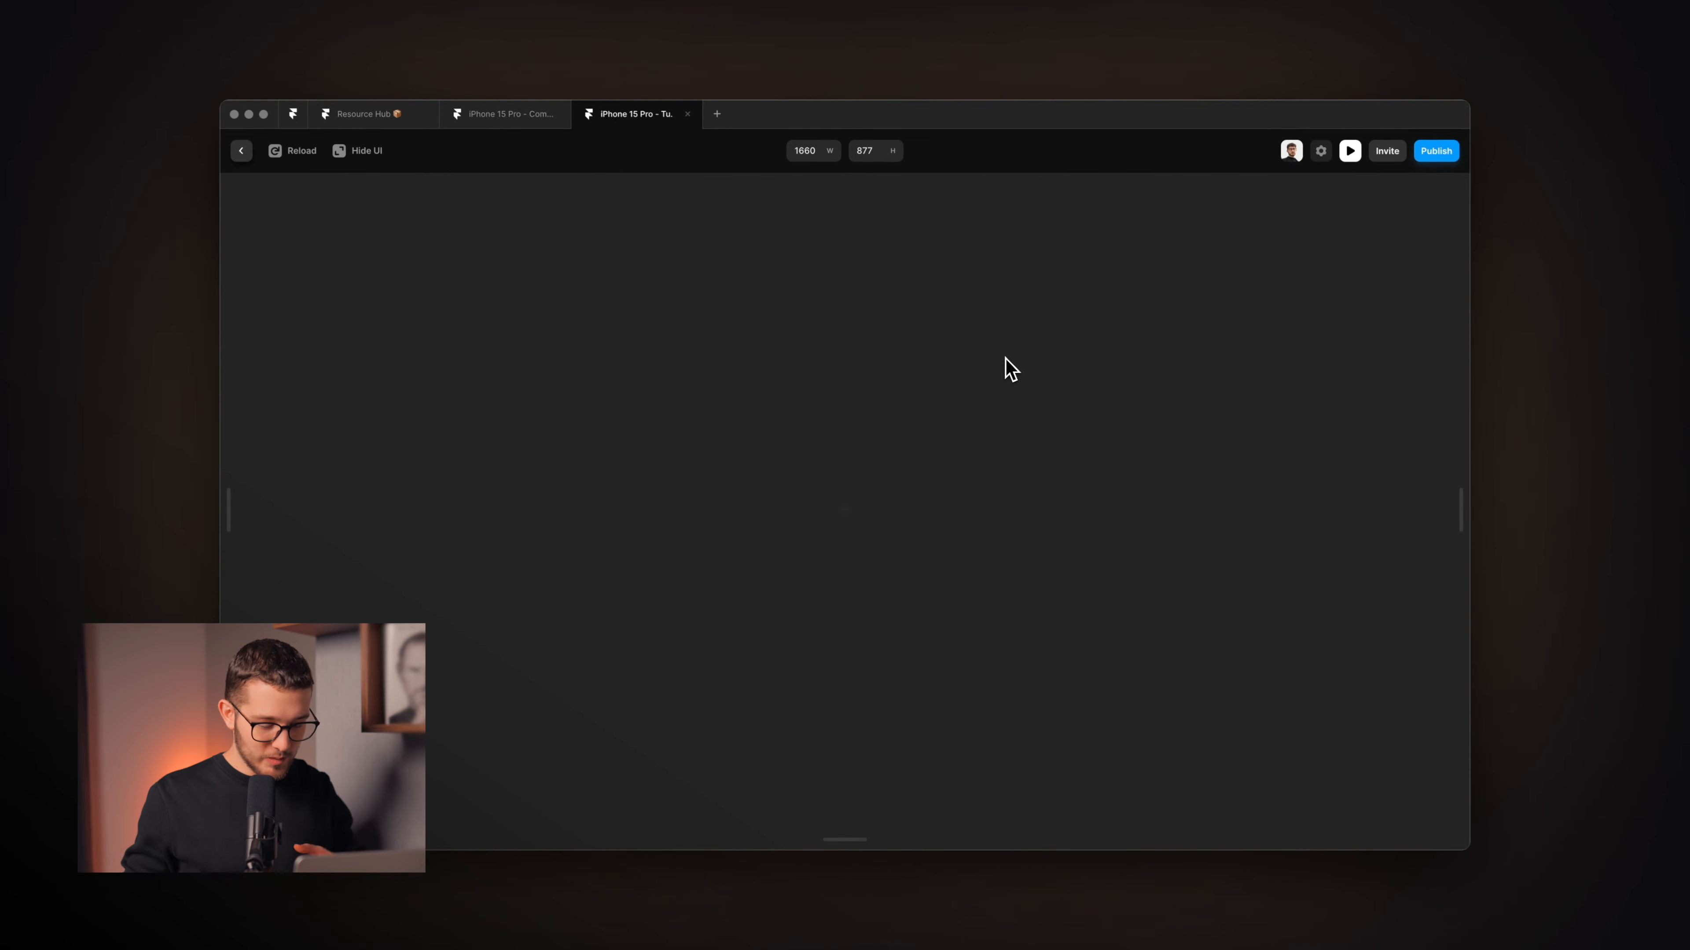
key("Escape")
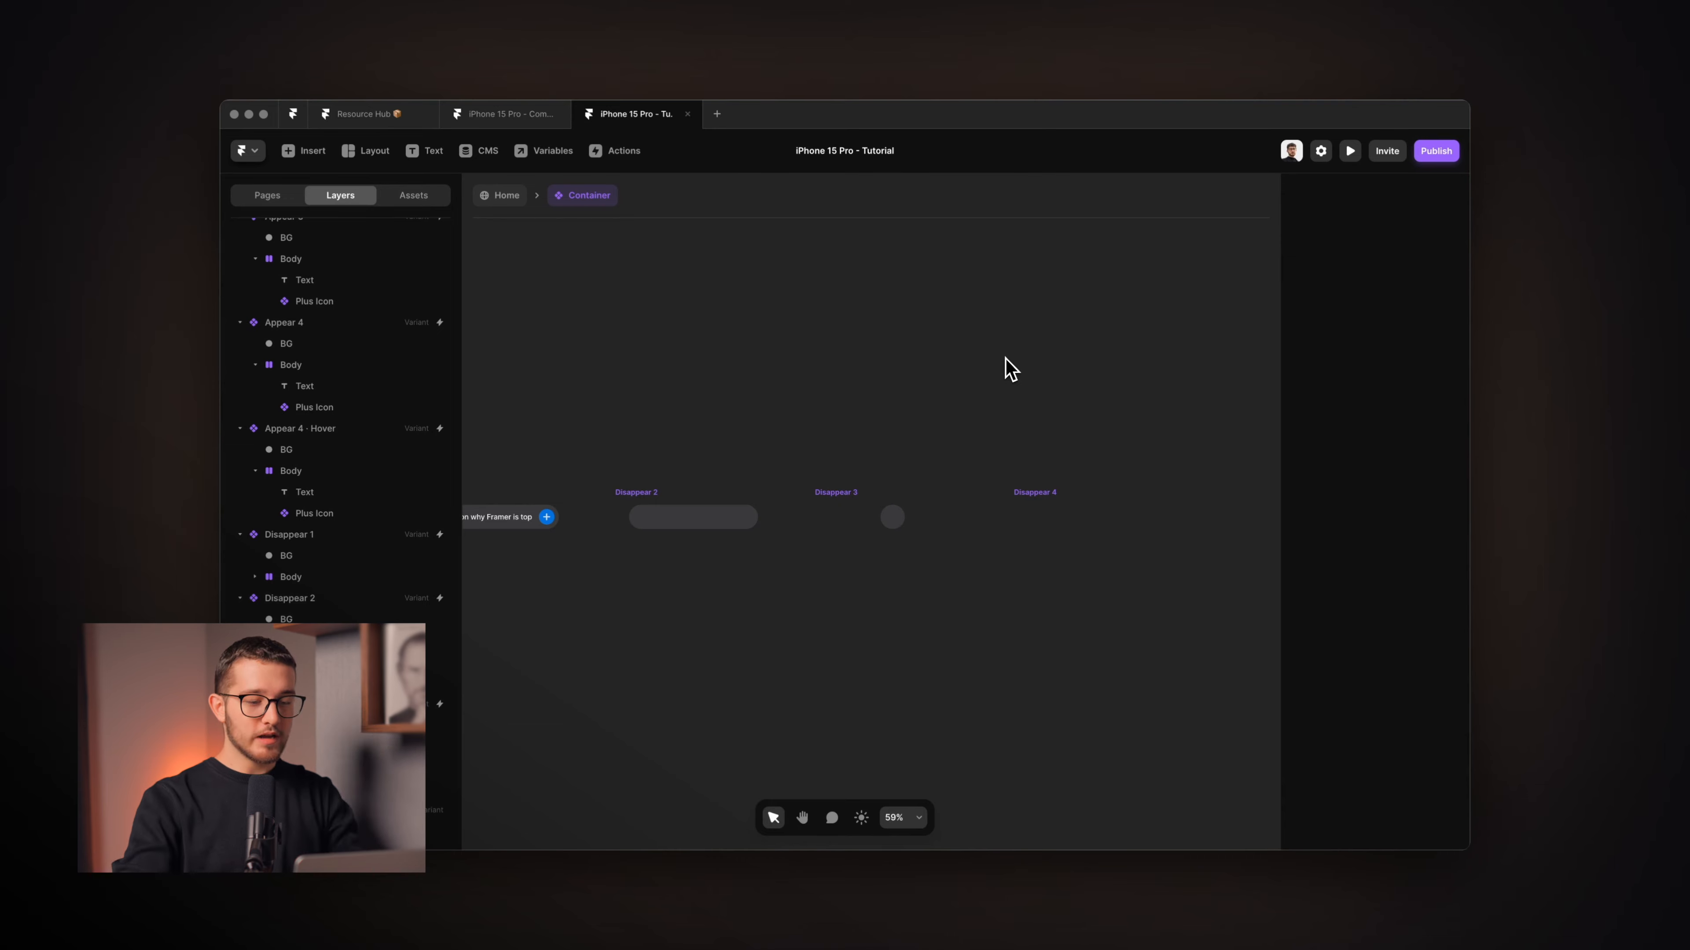
Remove the Idle variant's automatic switch to Appear 1.
scroll(560, 437, "left", 10)
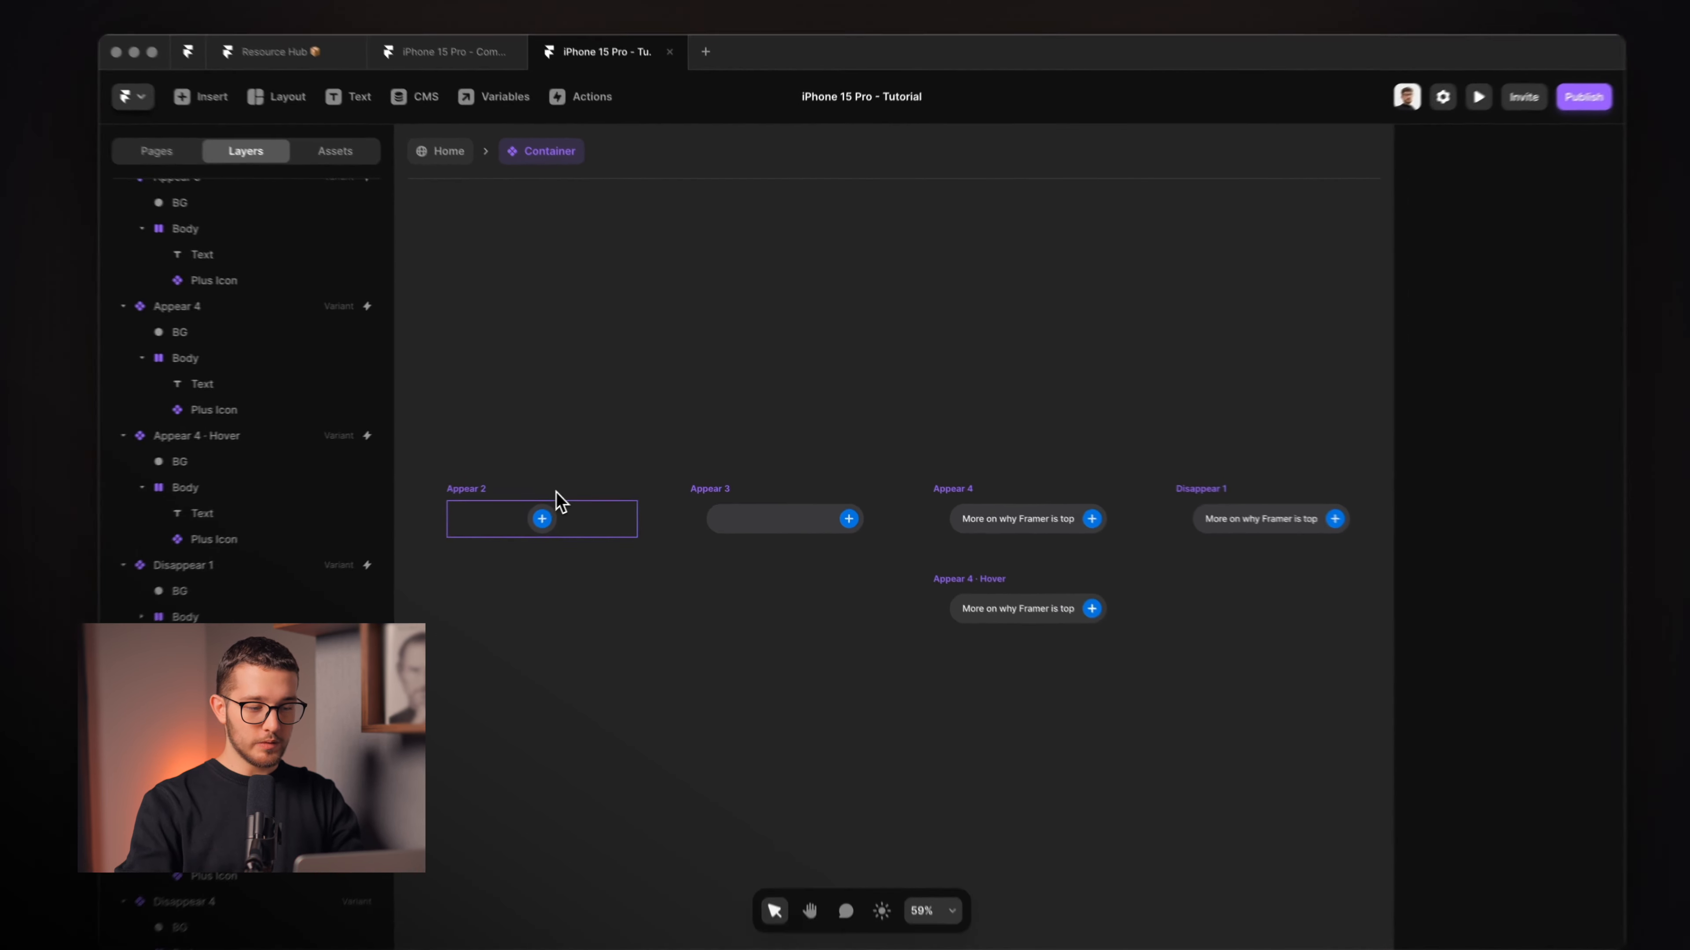
left_click(556, 494)
scroll(556, 493, "left", 3)
left_click(462, 479)
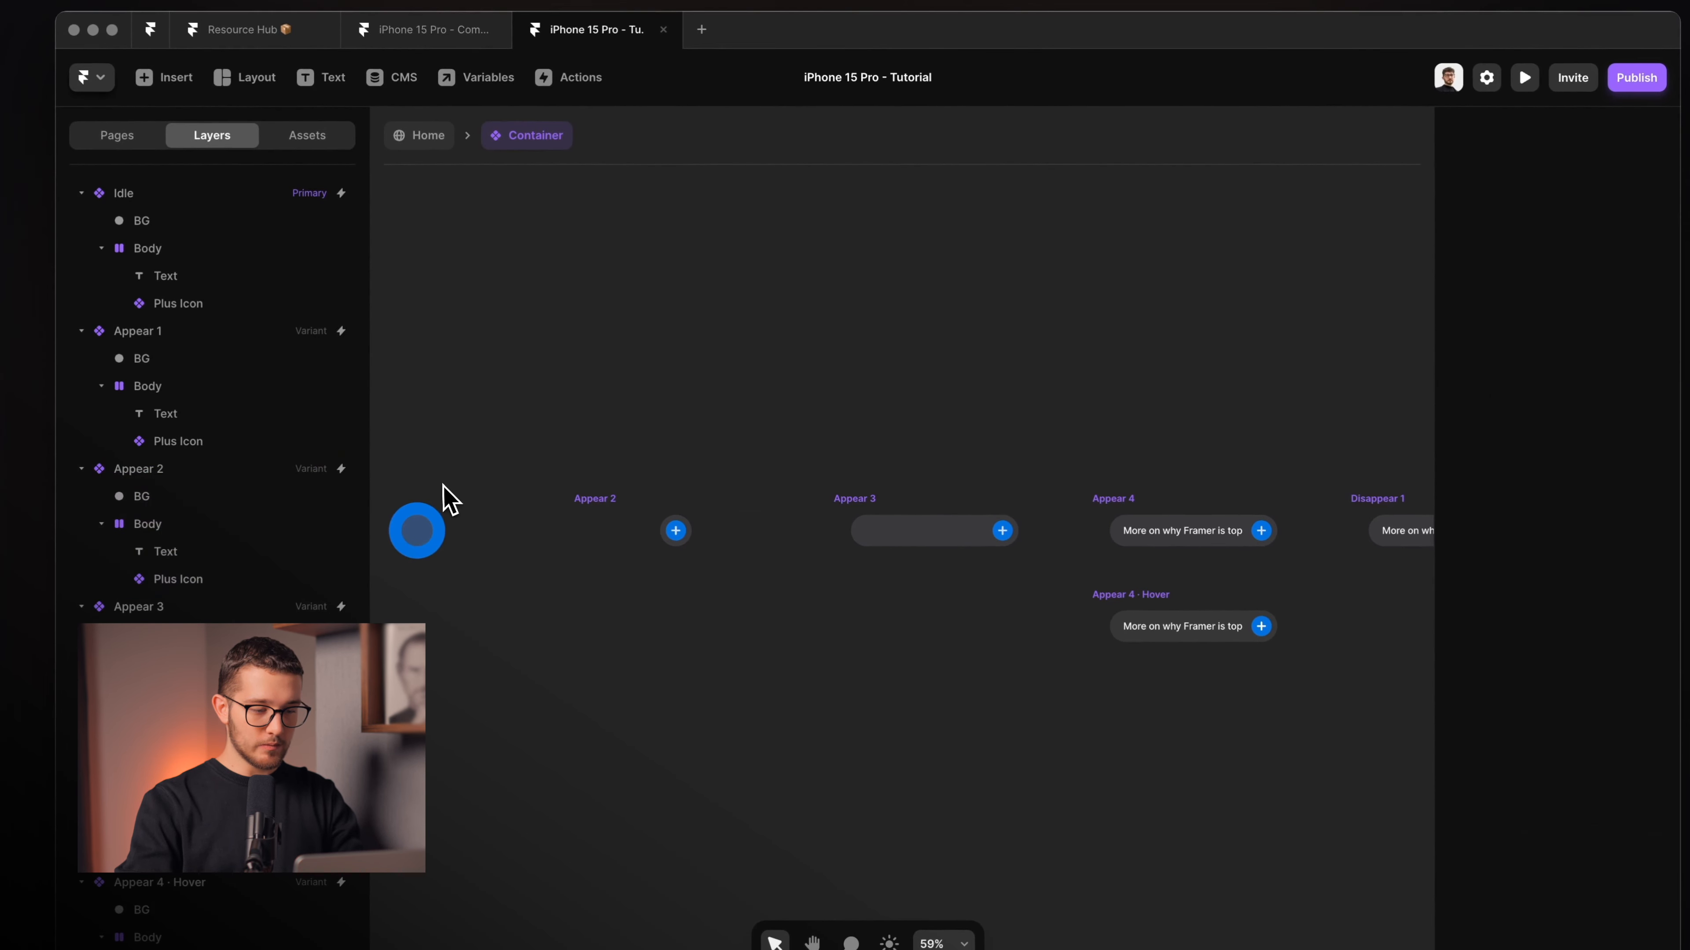
scroll(444, 492, "left", 6)
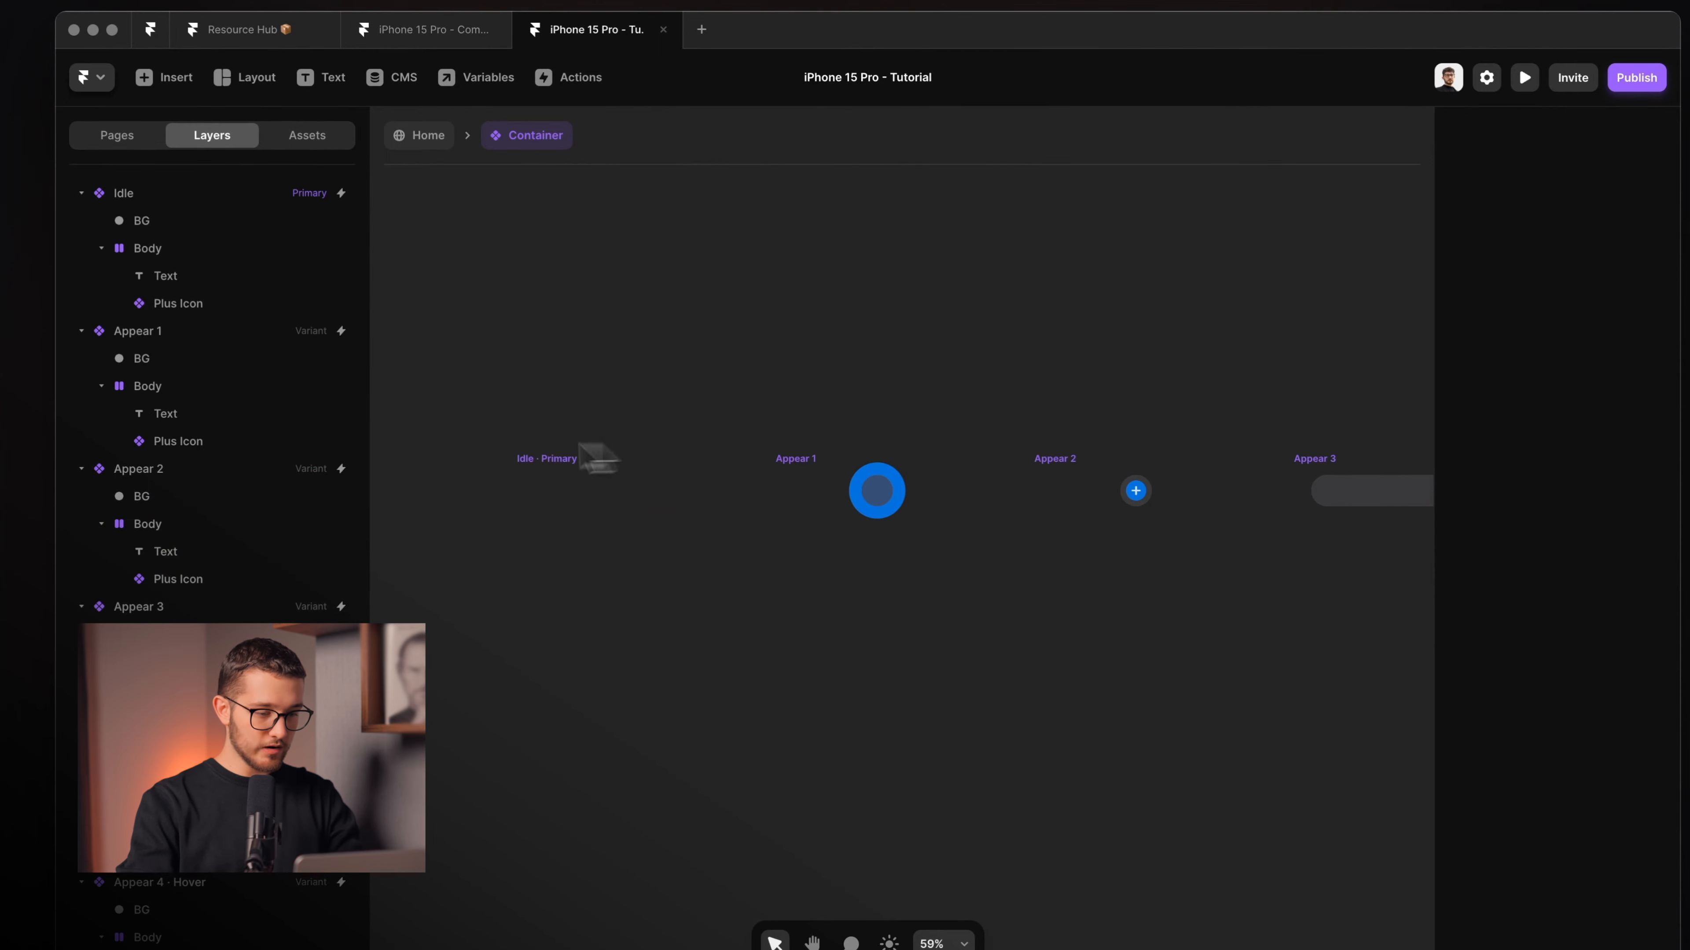
left_click(542, 459)
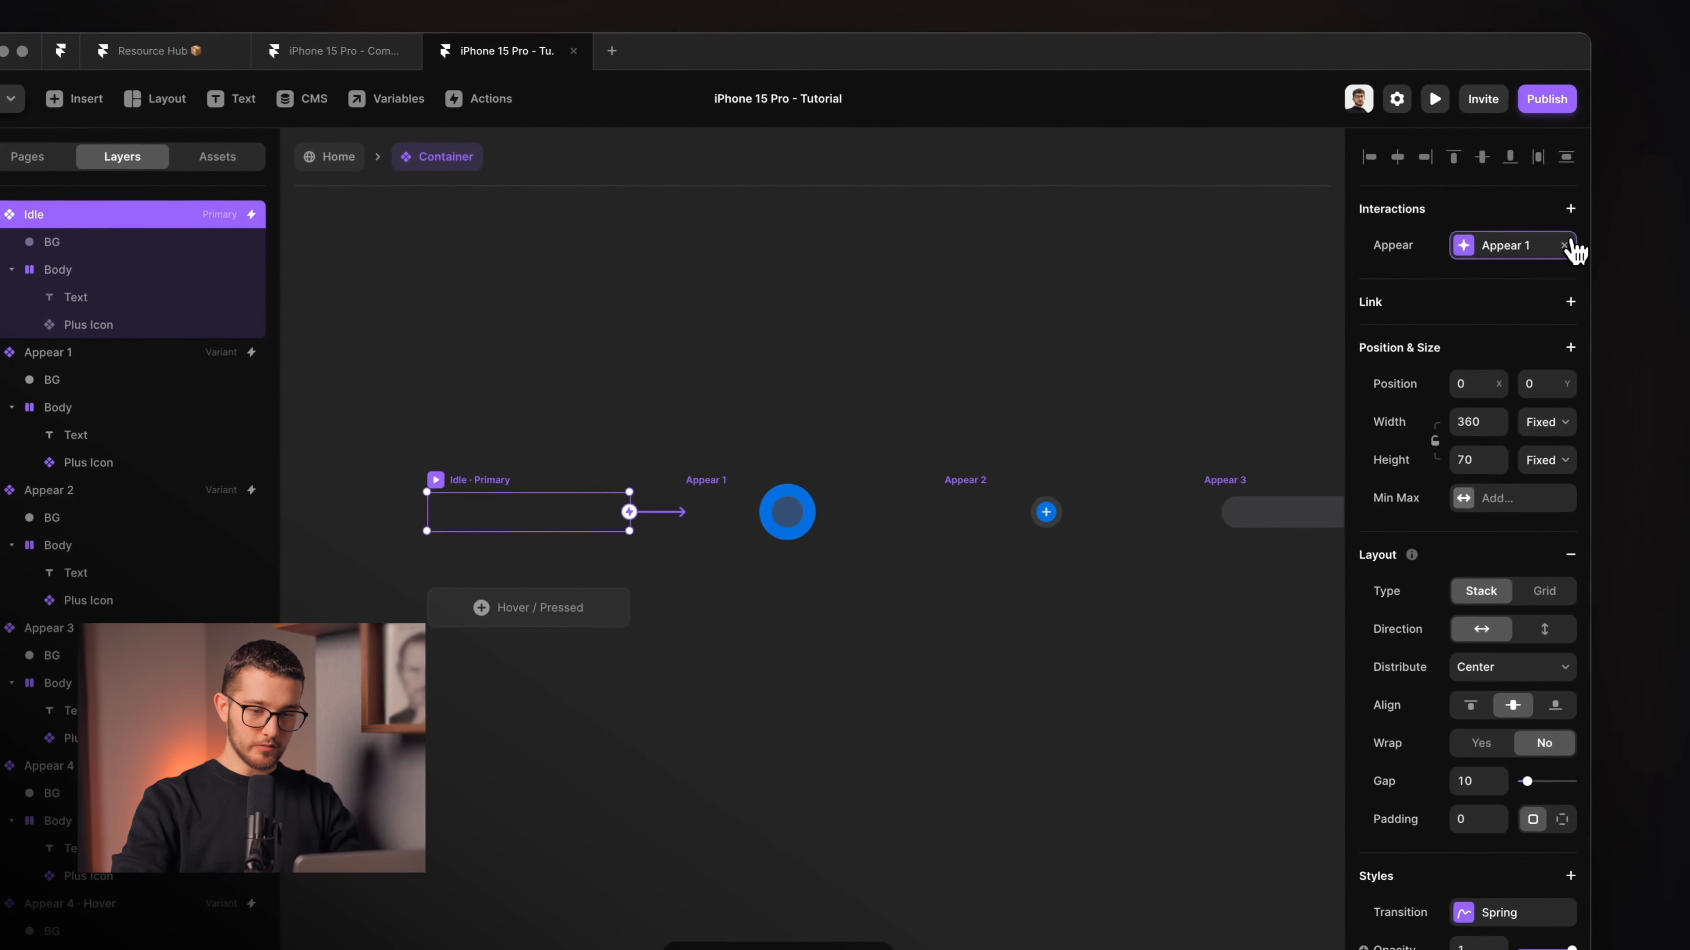
left_click(1611, 227)
Review Appear 1–3, then remove Appear 4's automatic switch to Disappear 1.
scroll(698, 436, "right", 4)
left_click(554, 507)
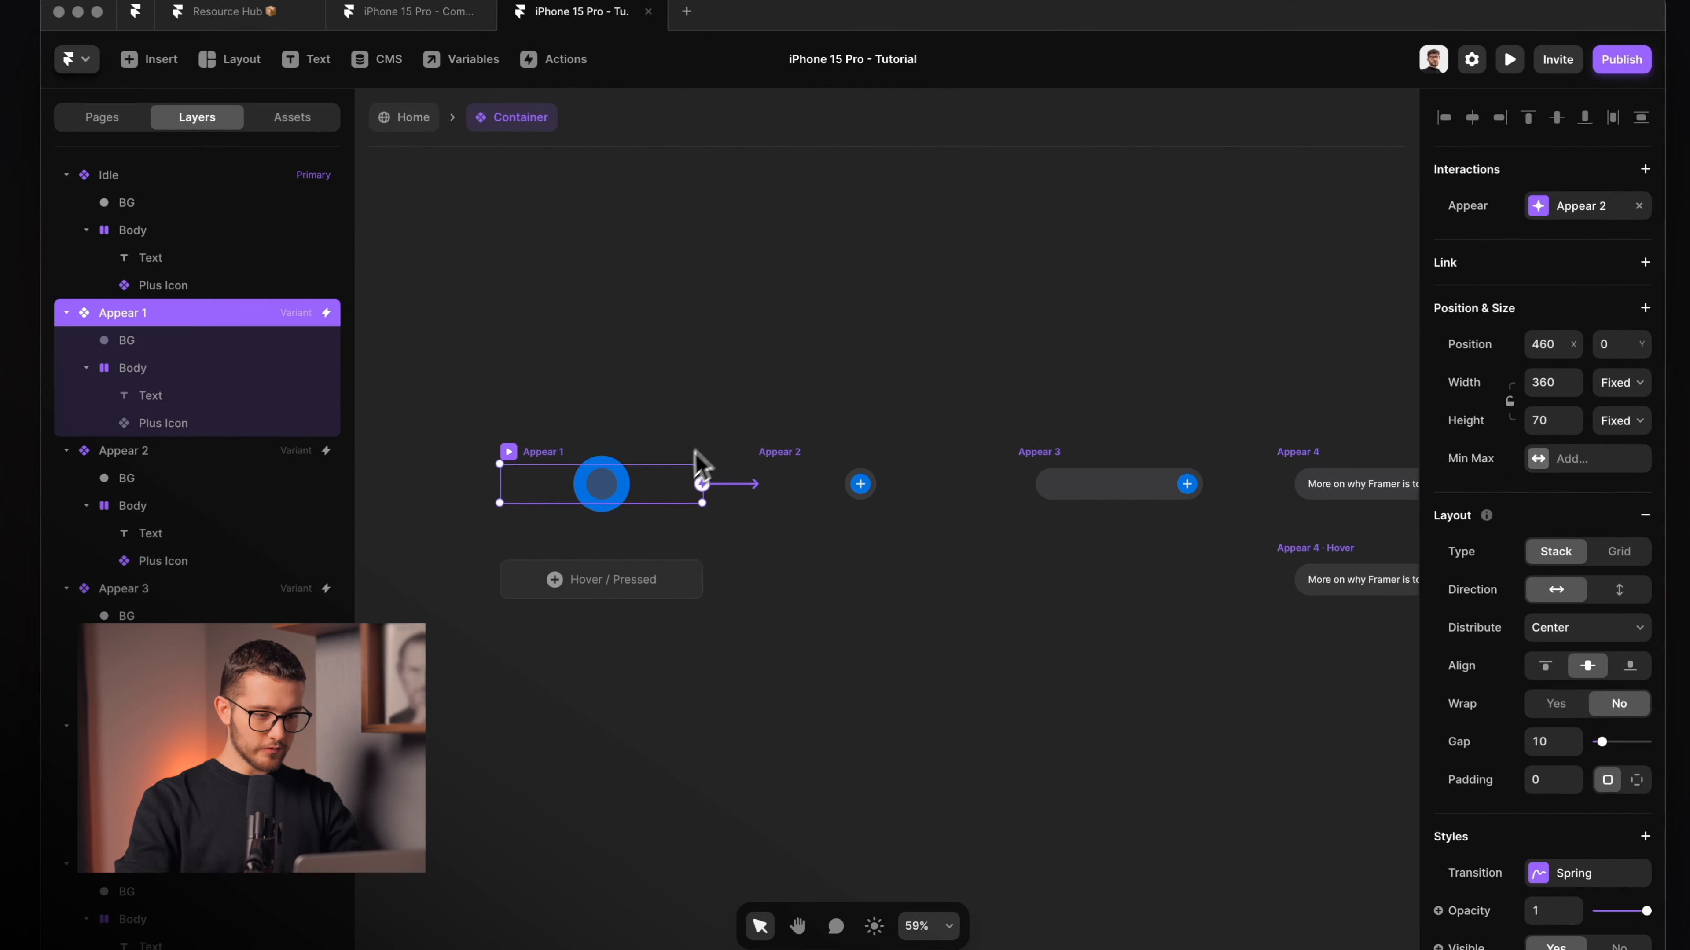
left_click(783, 466)
scroll(784, 464, "right", 2)
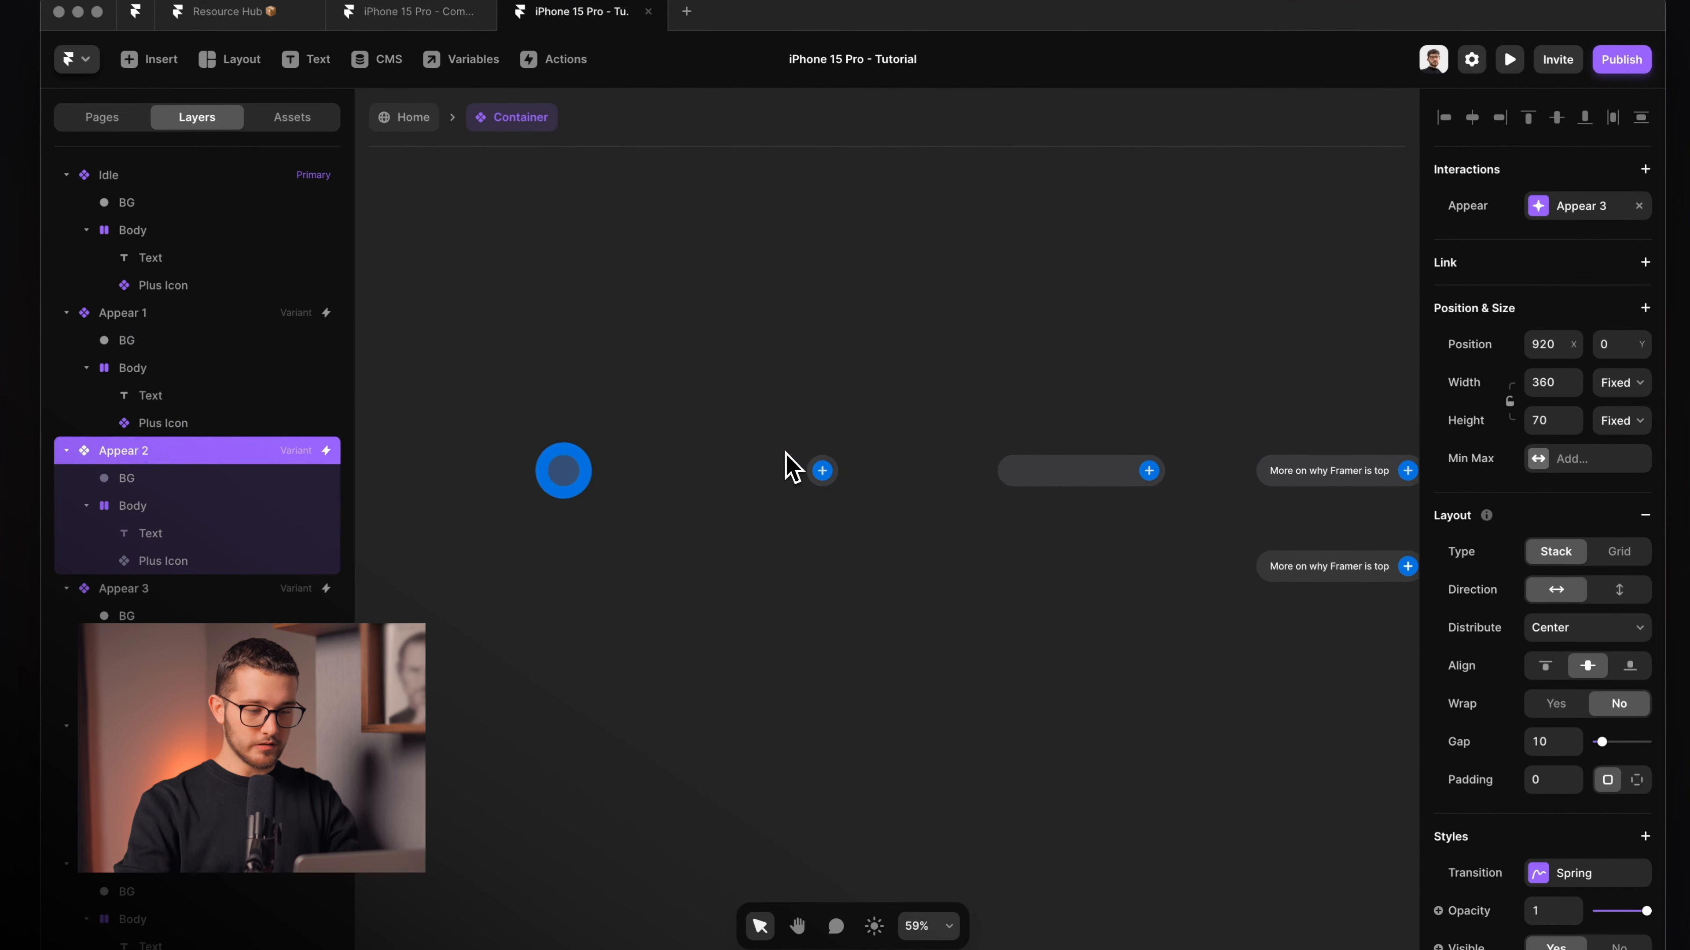
left_click(584, 455)
left_click(725, 458)
scroll(736, 457, "right", 5)
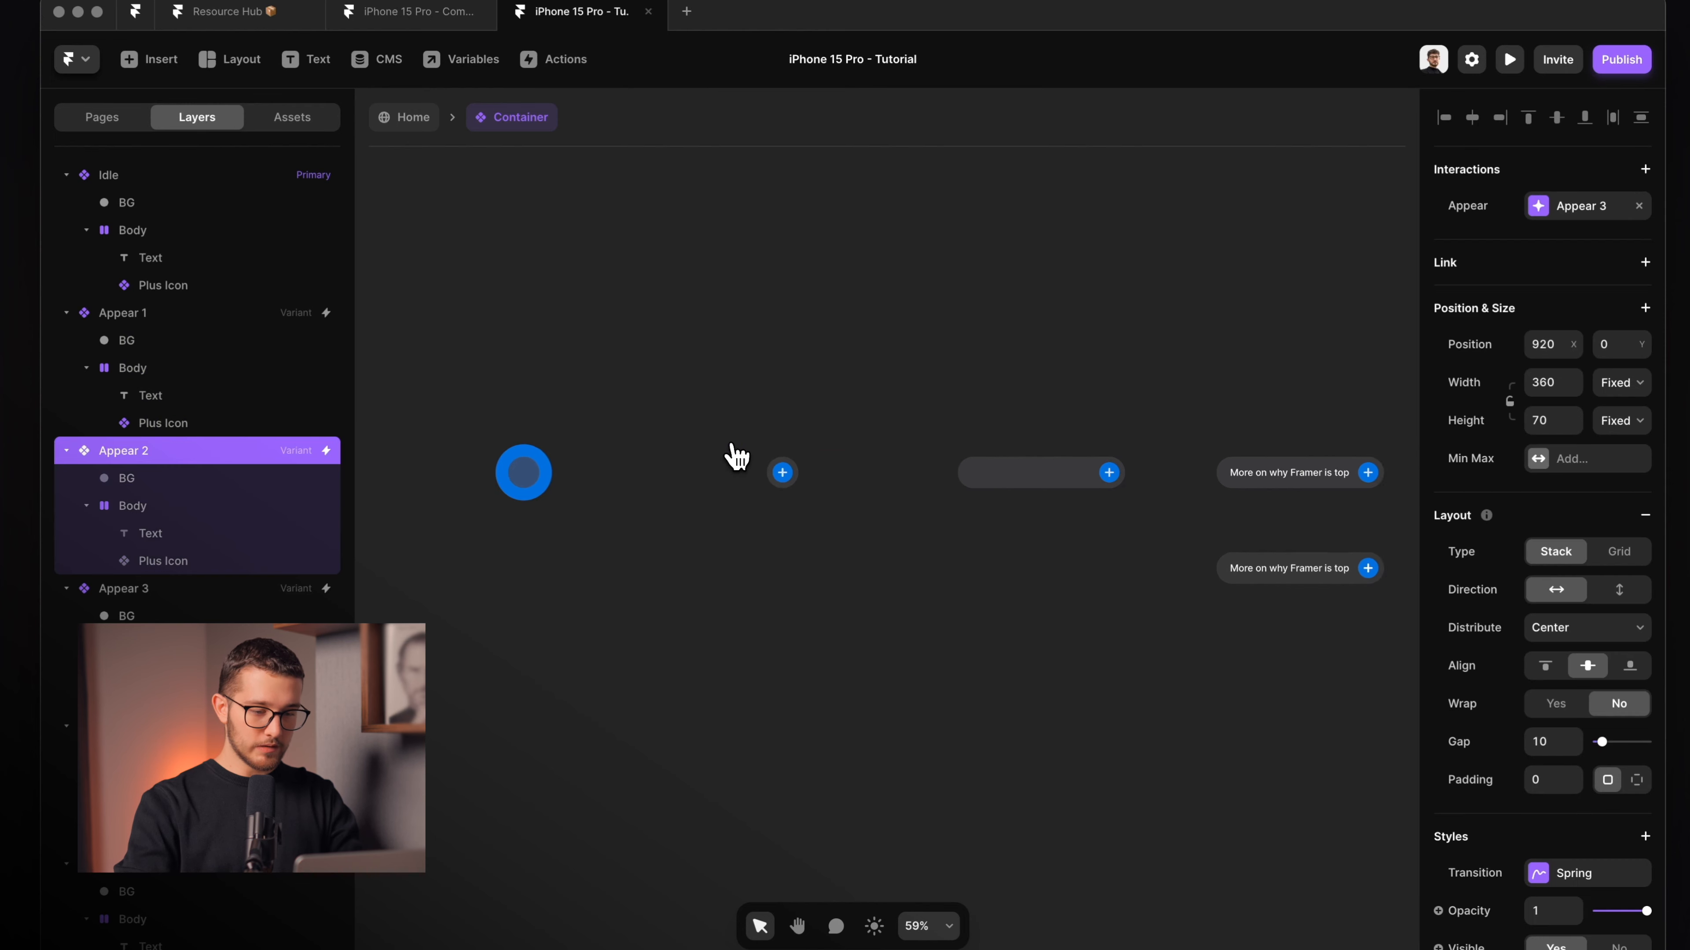
left_click(830, 447)
left_click(837, 456)
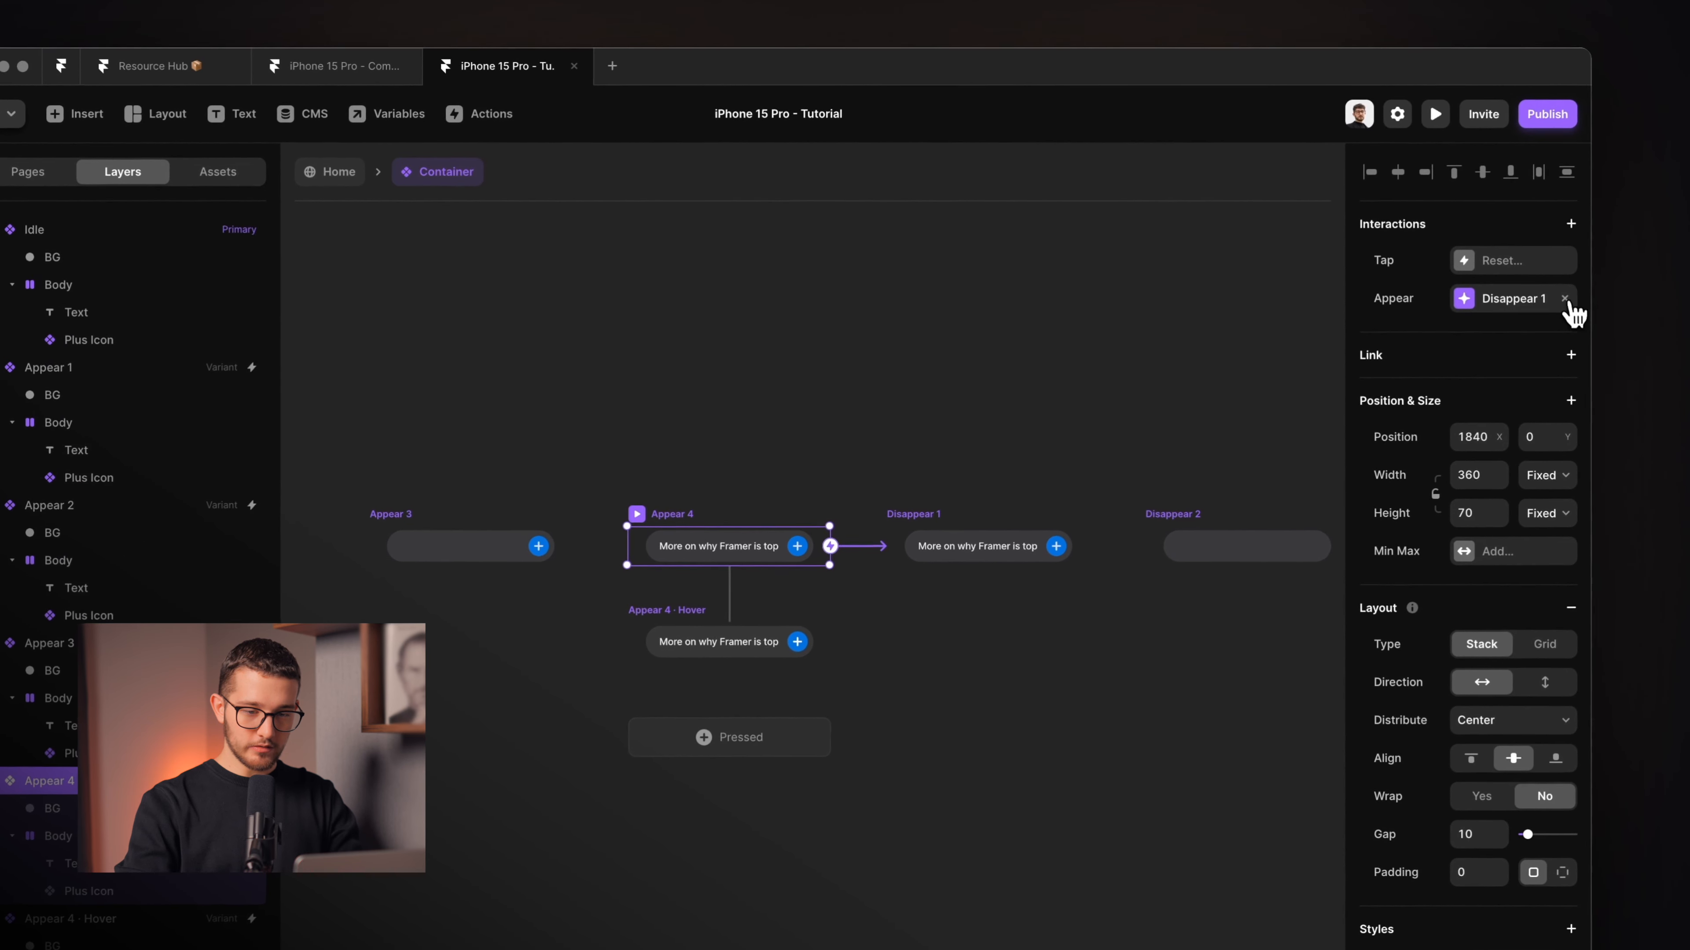
left_click(1565, 299)
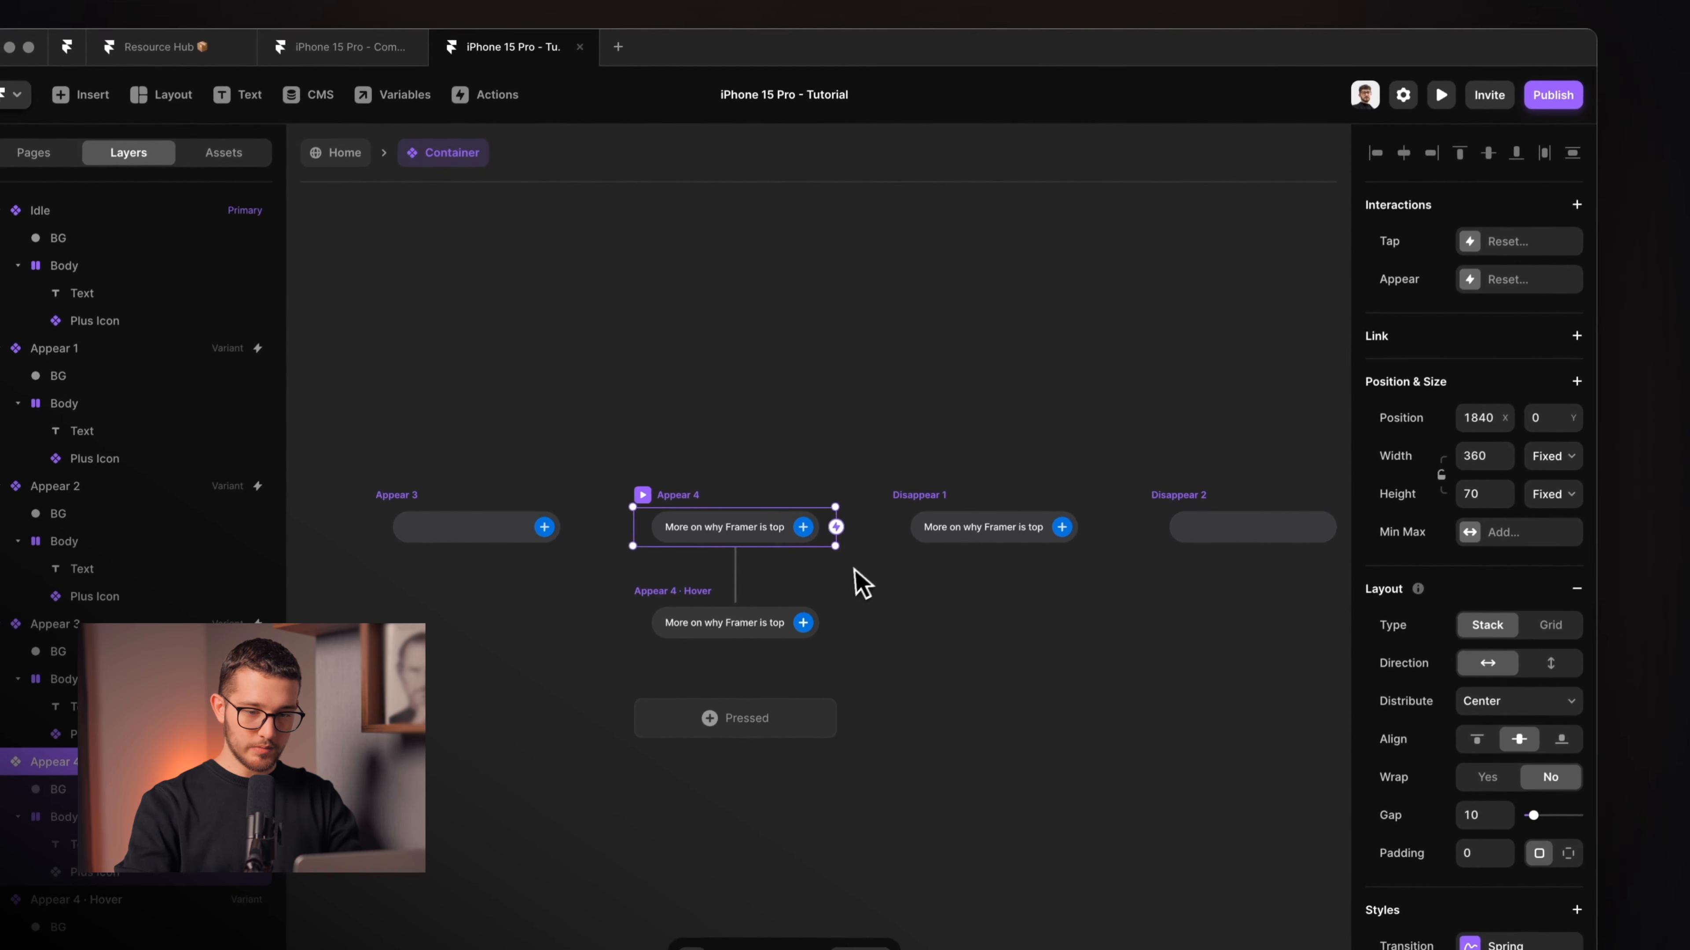
Inspect the Appear interactions of Disappear 1 through Disappear 4.
left_click(954, 482)
scroll(954, 482, "right", 4)
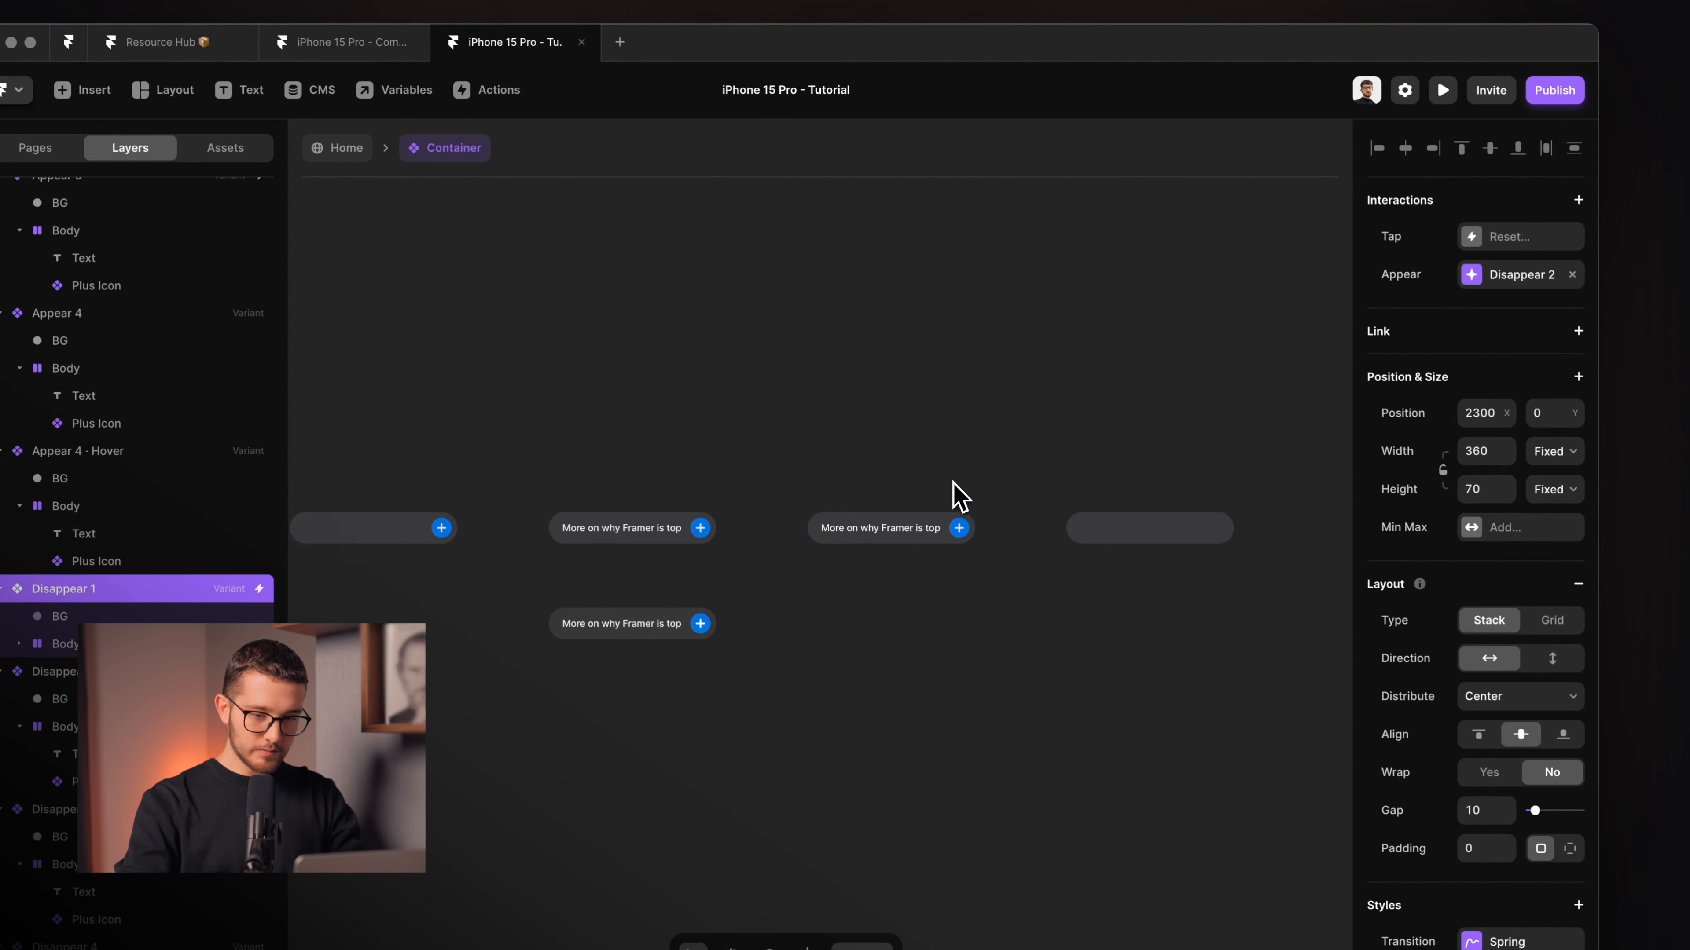
left_click(917, 492)
scroll(917, 491, "right", 3)
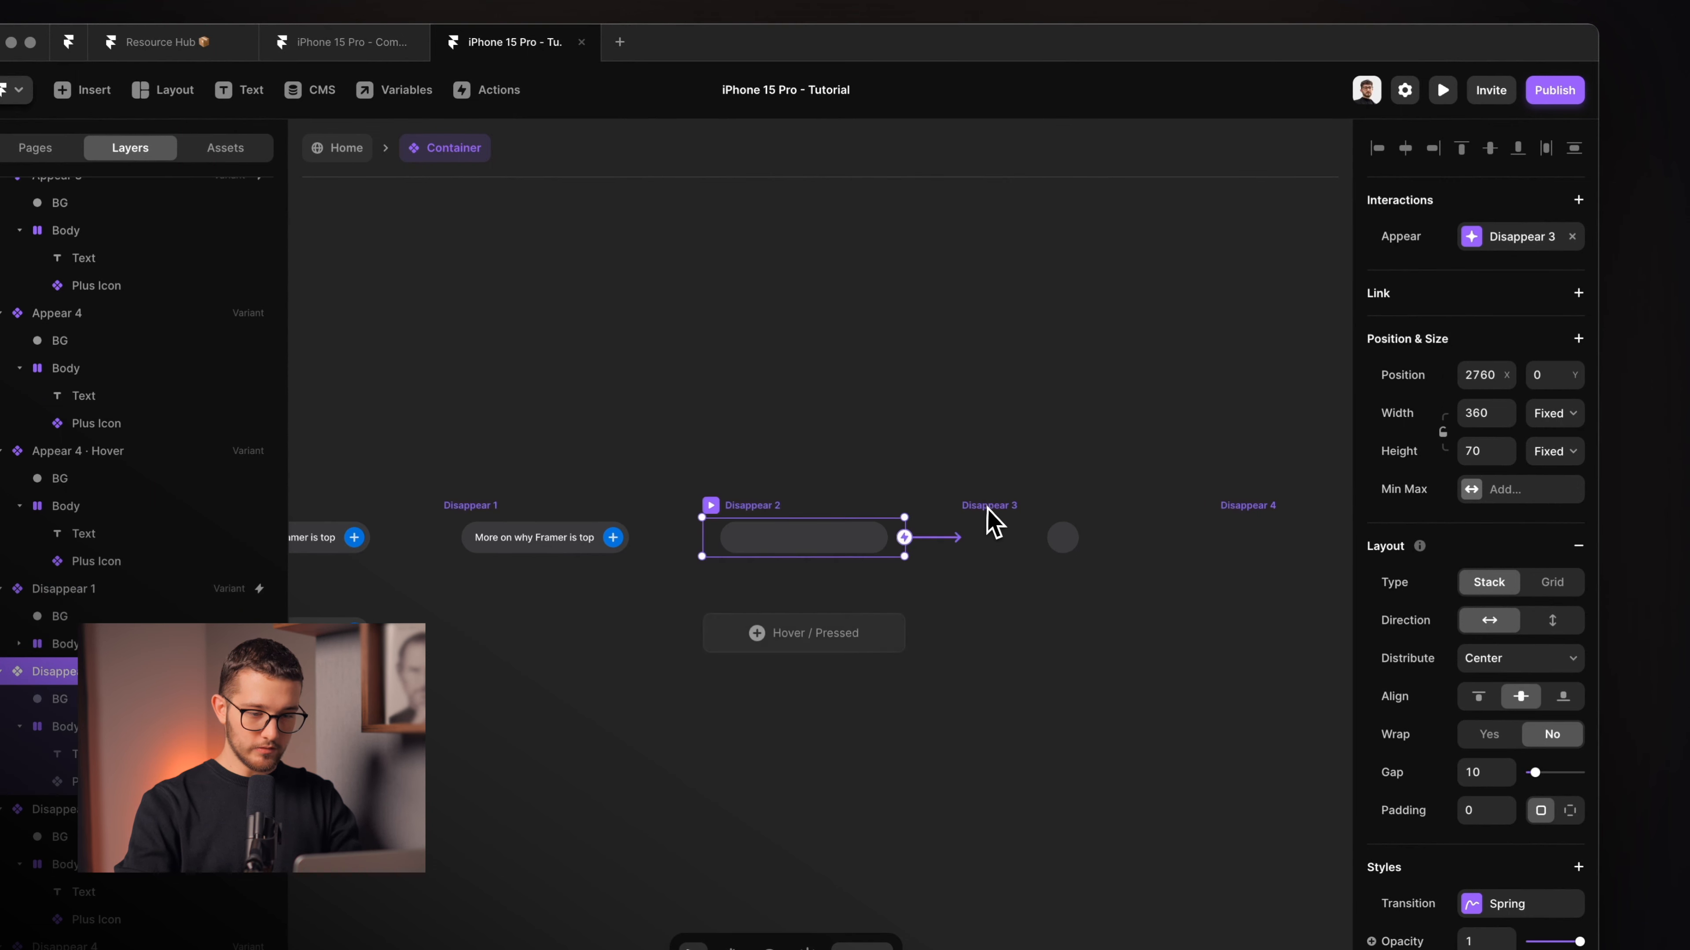
left_click(1021, 518)
scroll(1048, 517, "right", 3)
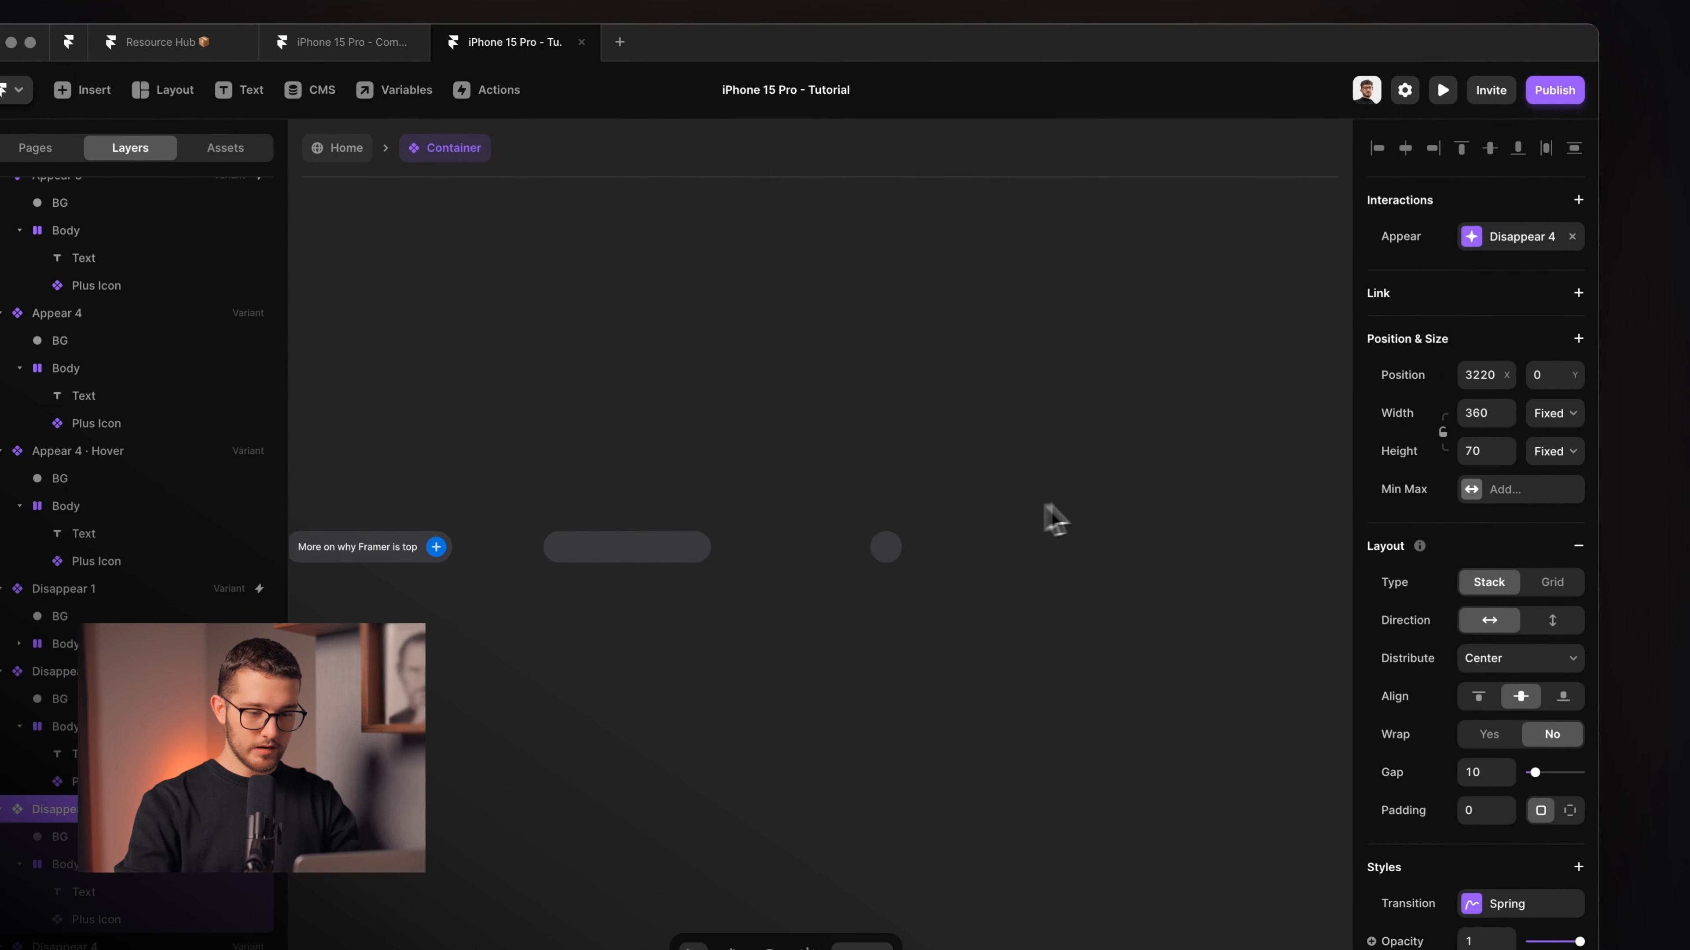
left_click(1071, 519)
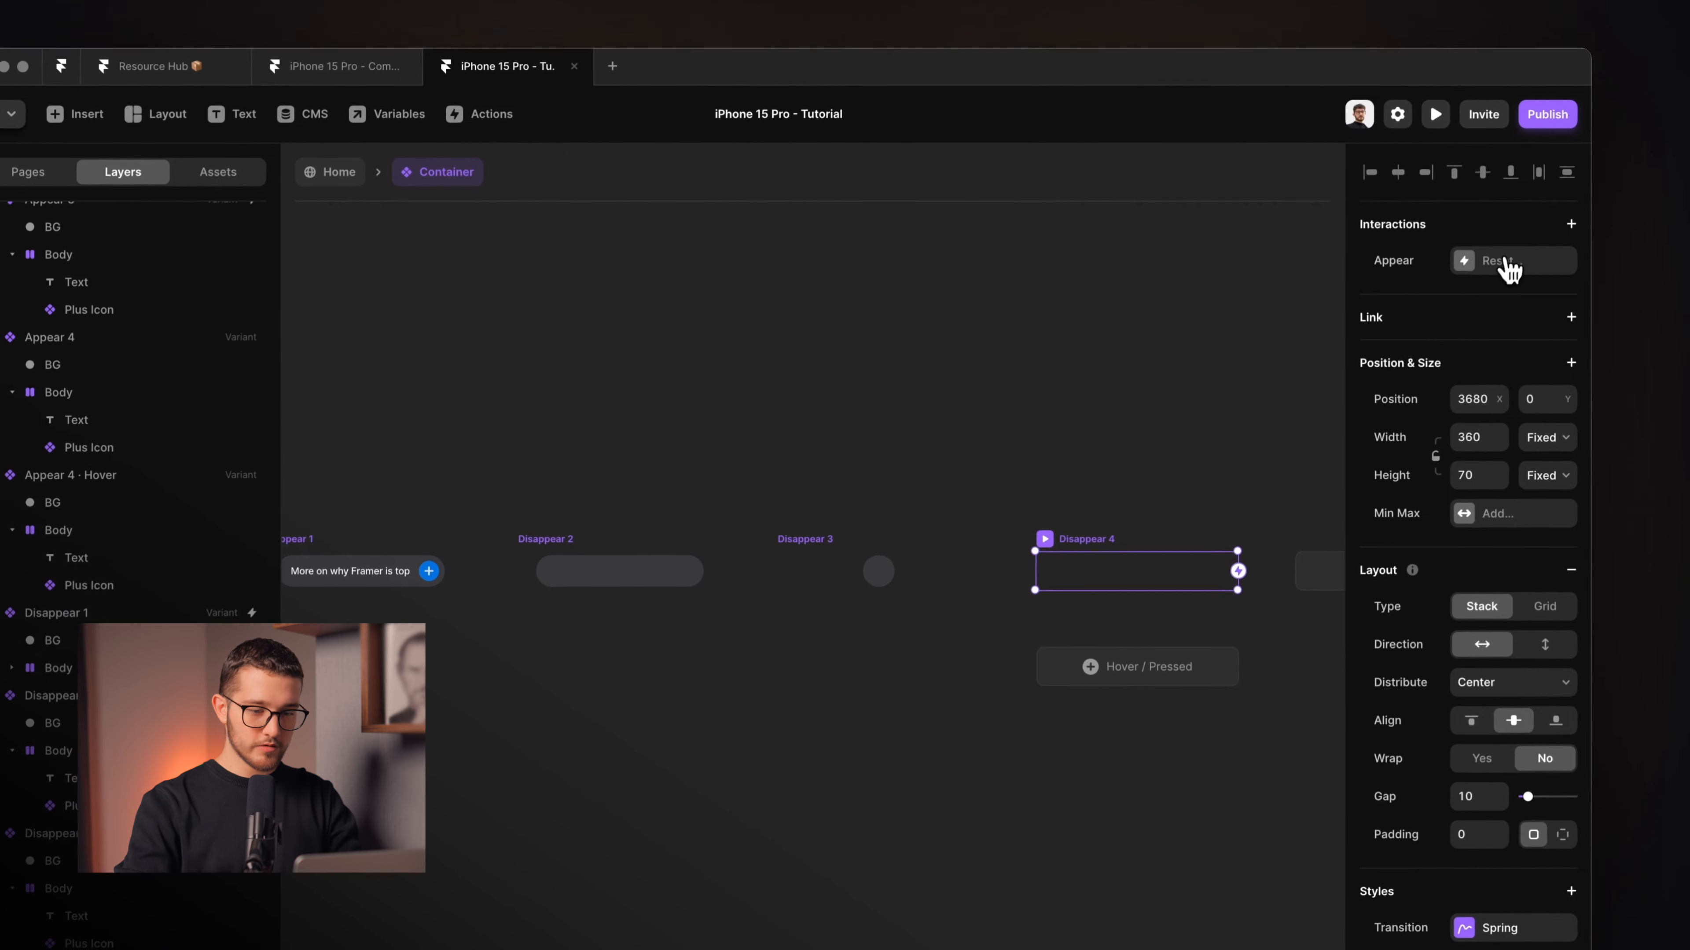
Replace Disappear 4's Reset interaction with an On Appear transition to the Idle variant.
left_click(1508, 240)
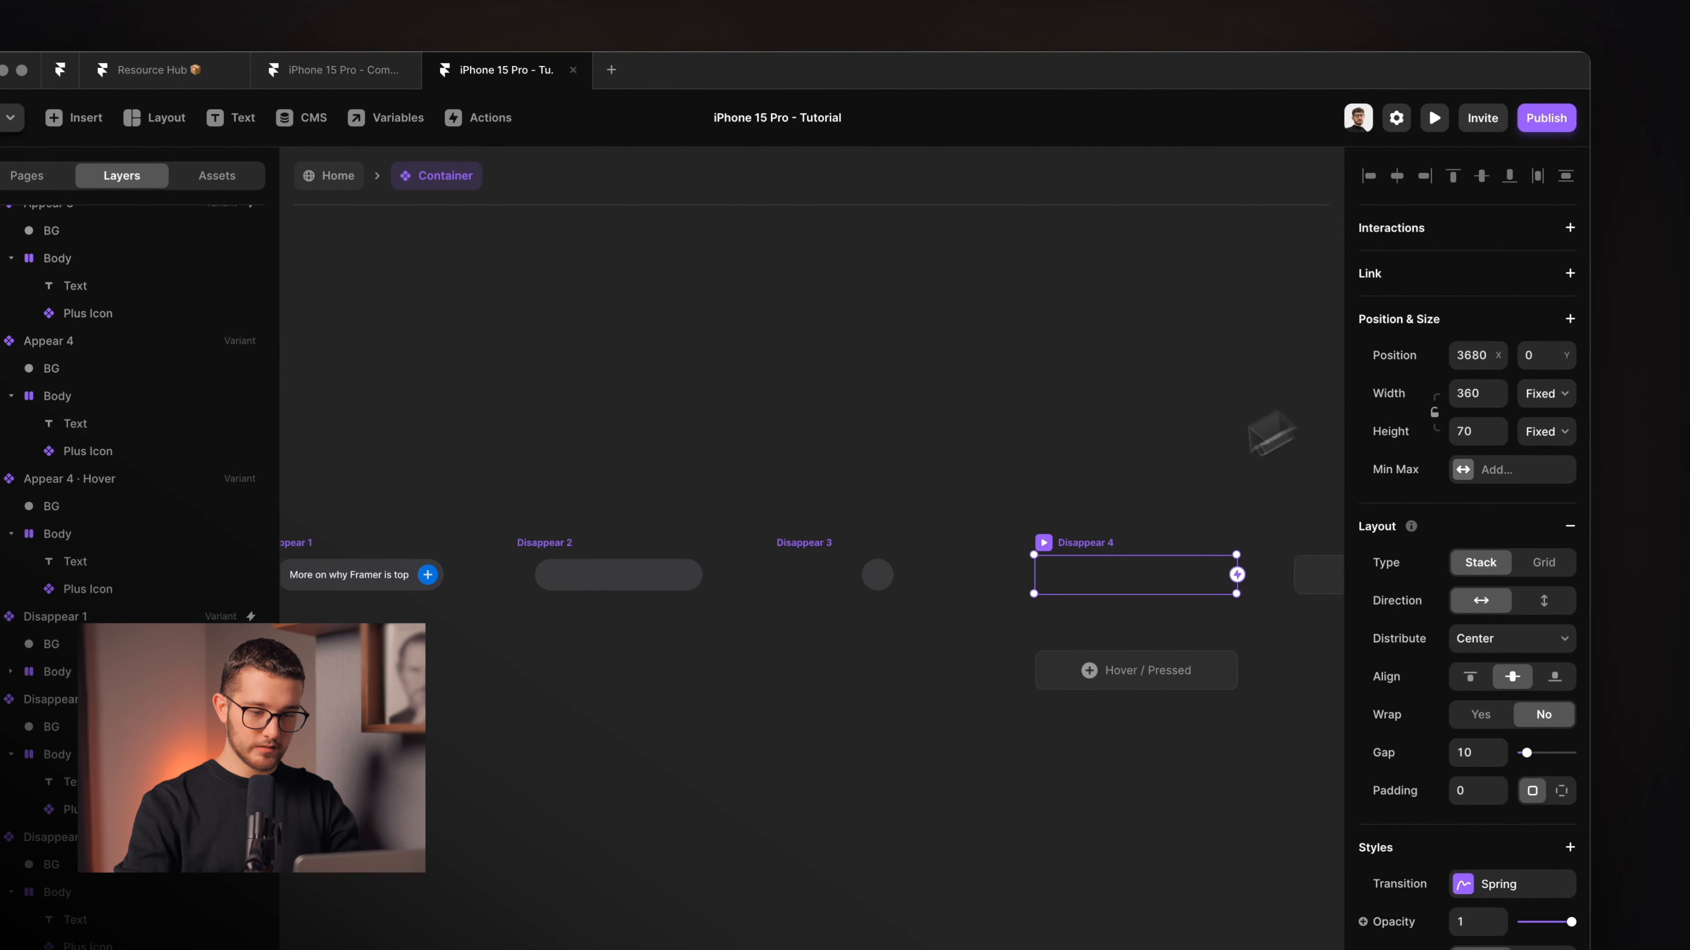
left_click(1569, 228)
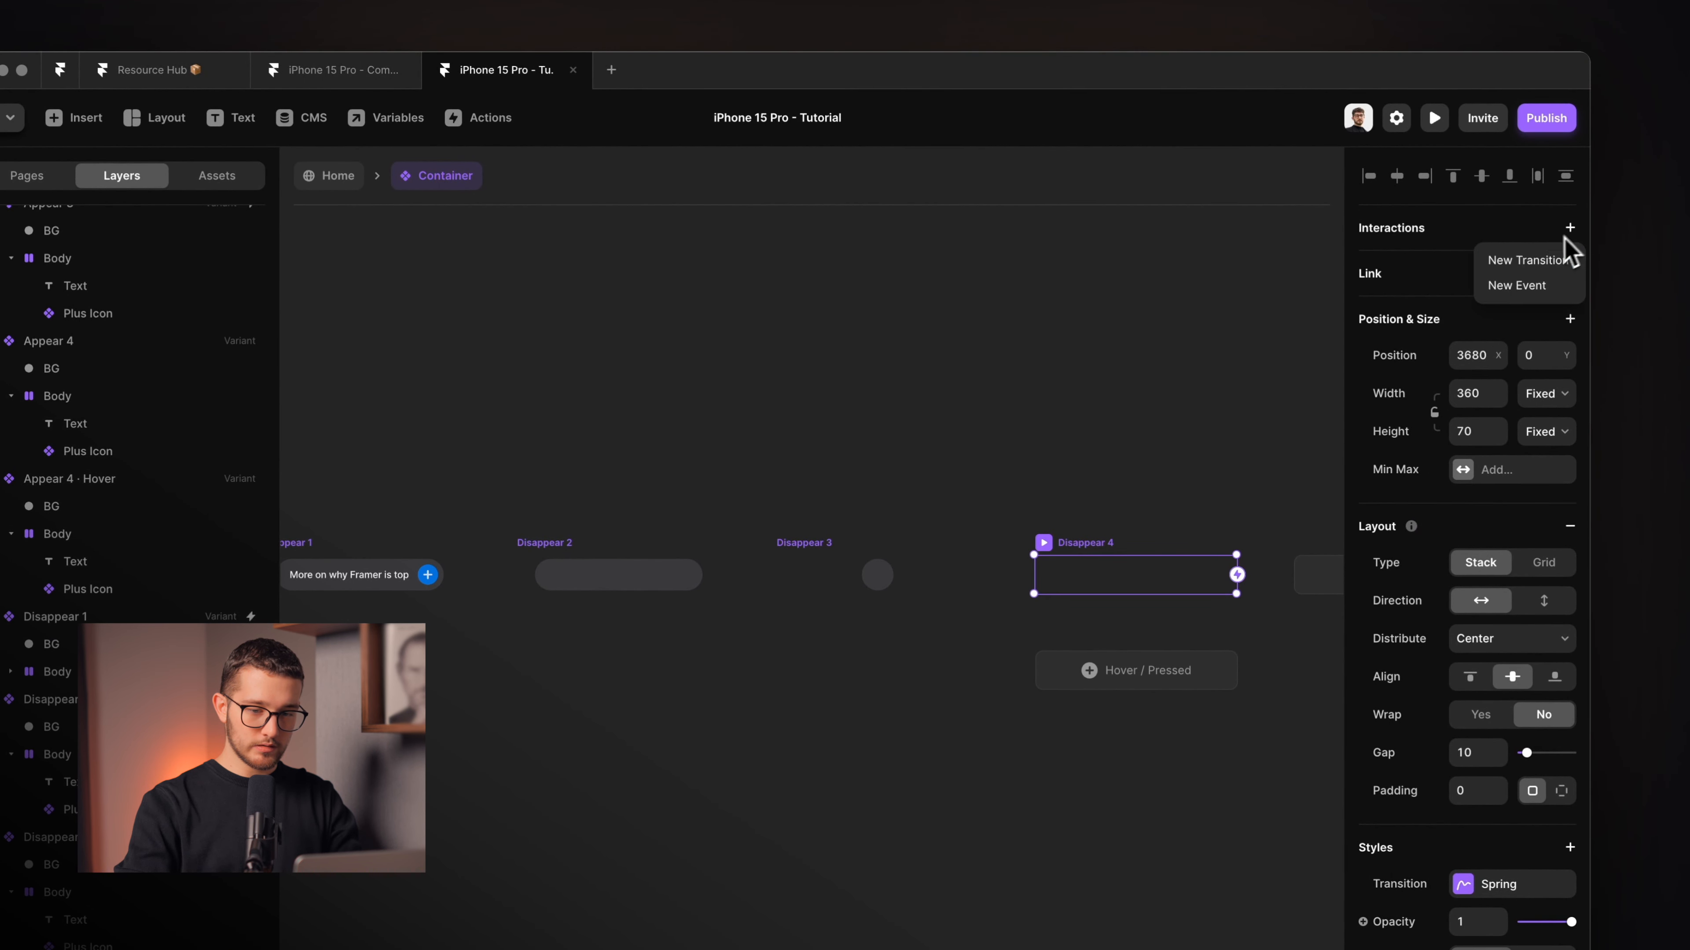
left_click(1539, 262)
left_click(1287, 318)
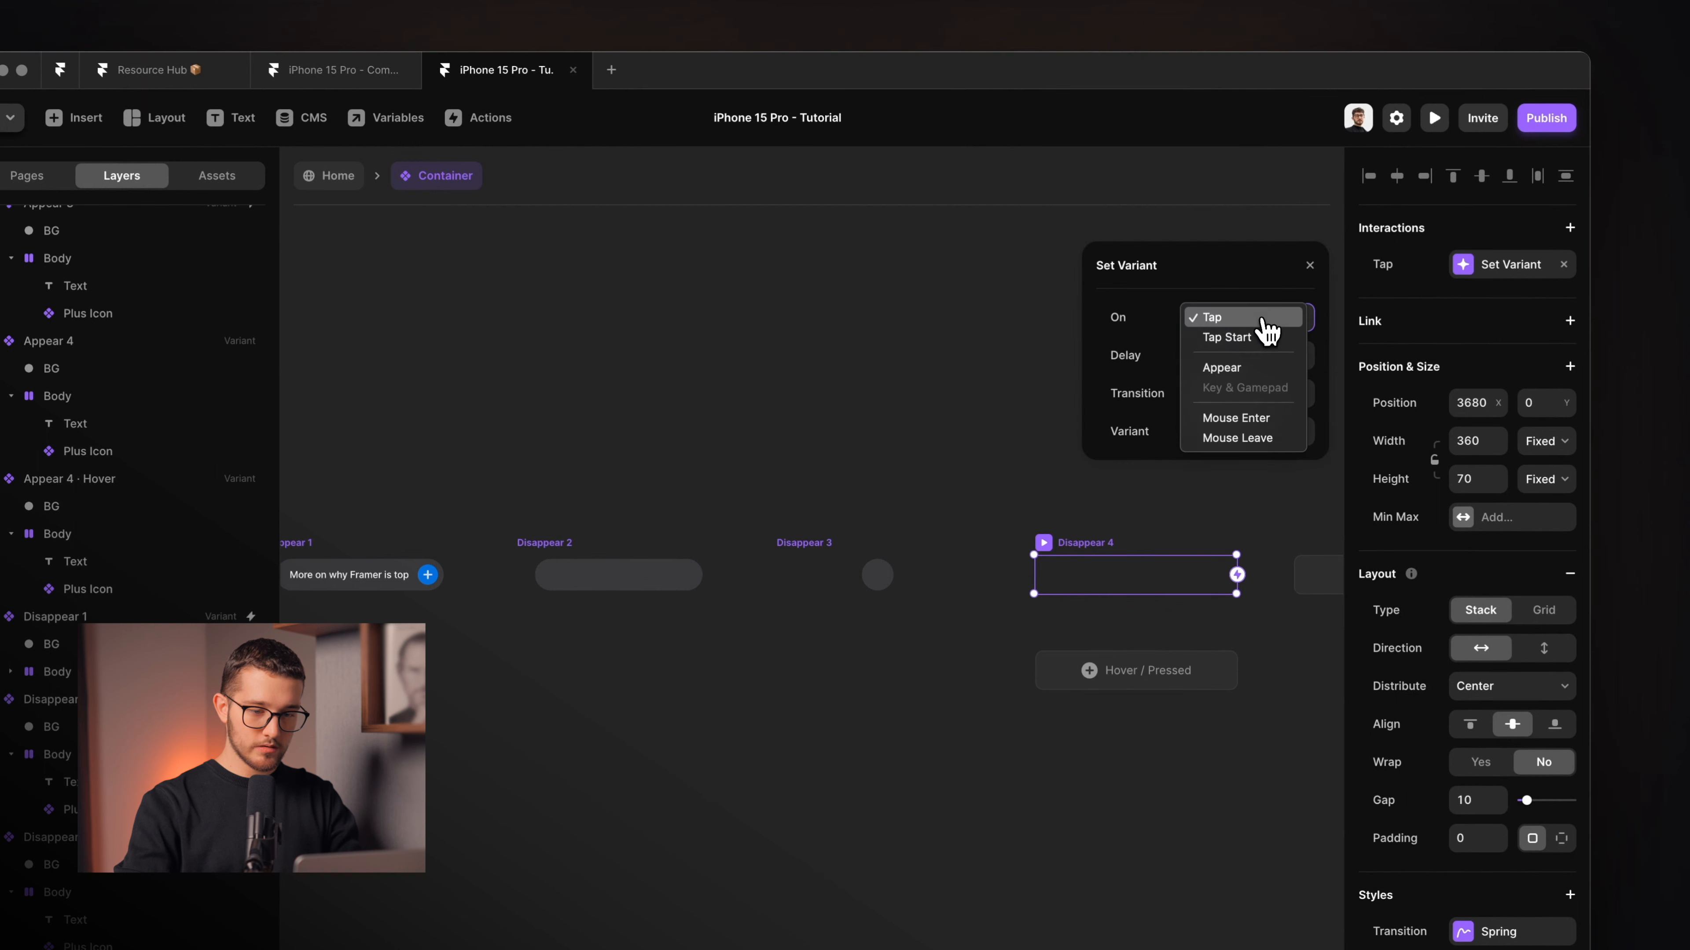
left_click(1248, 370)
left_click(1237, 442)
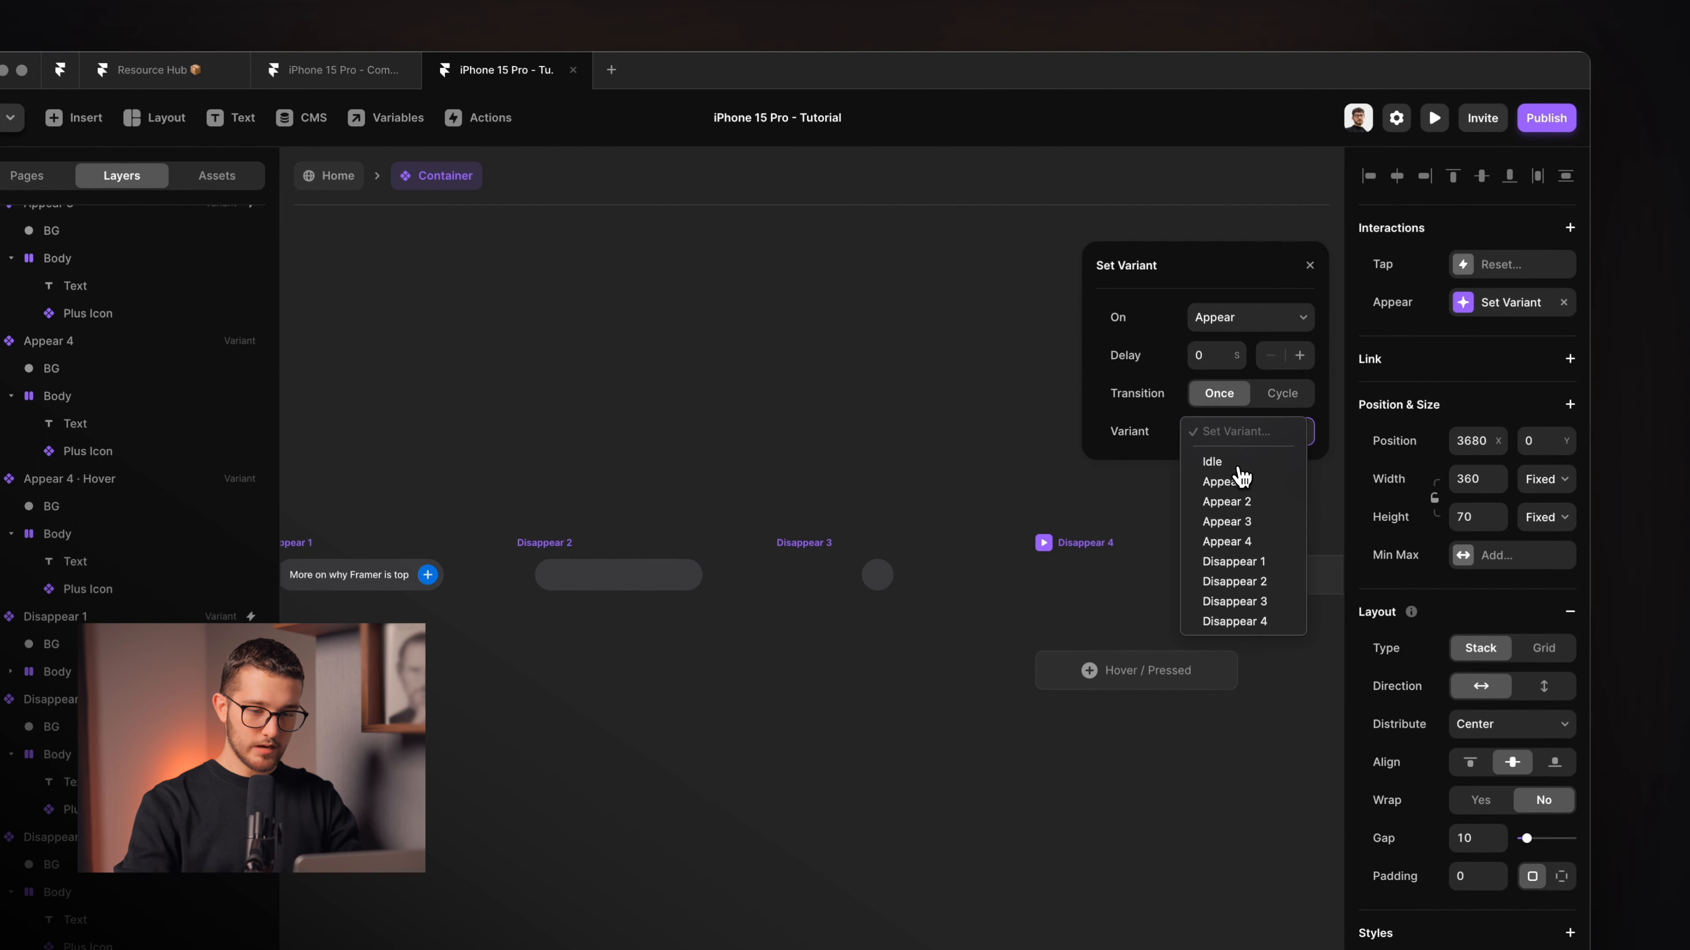
left_click(1236, 465)
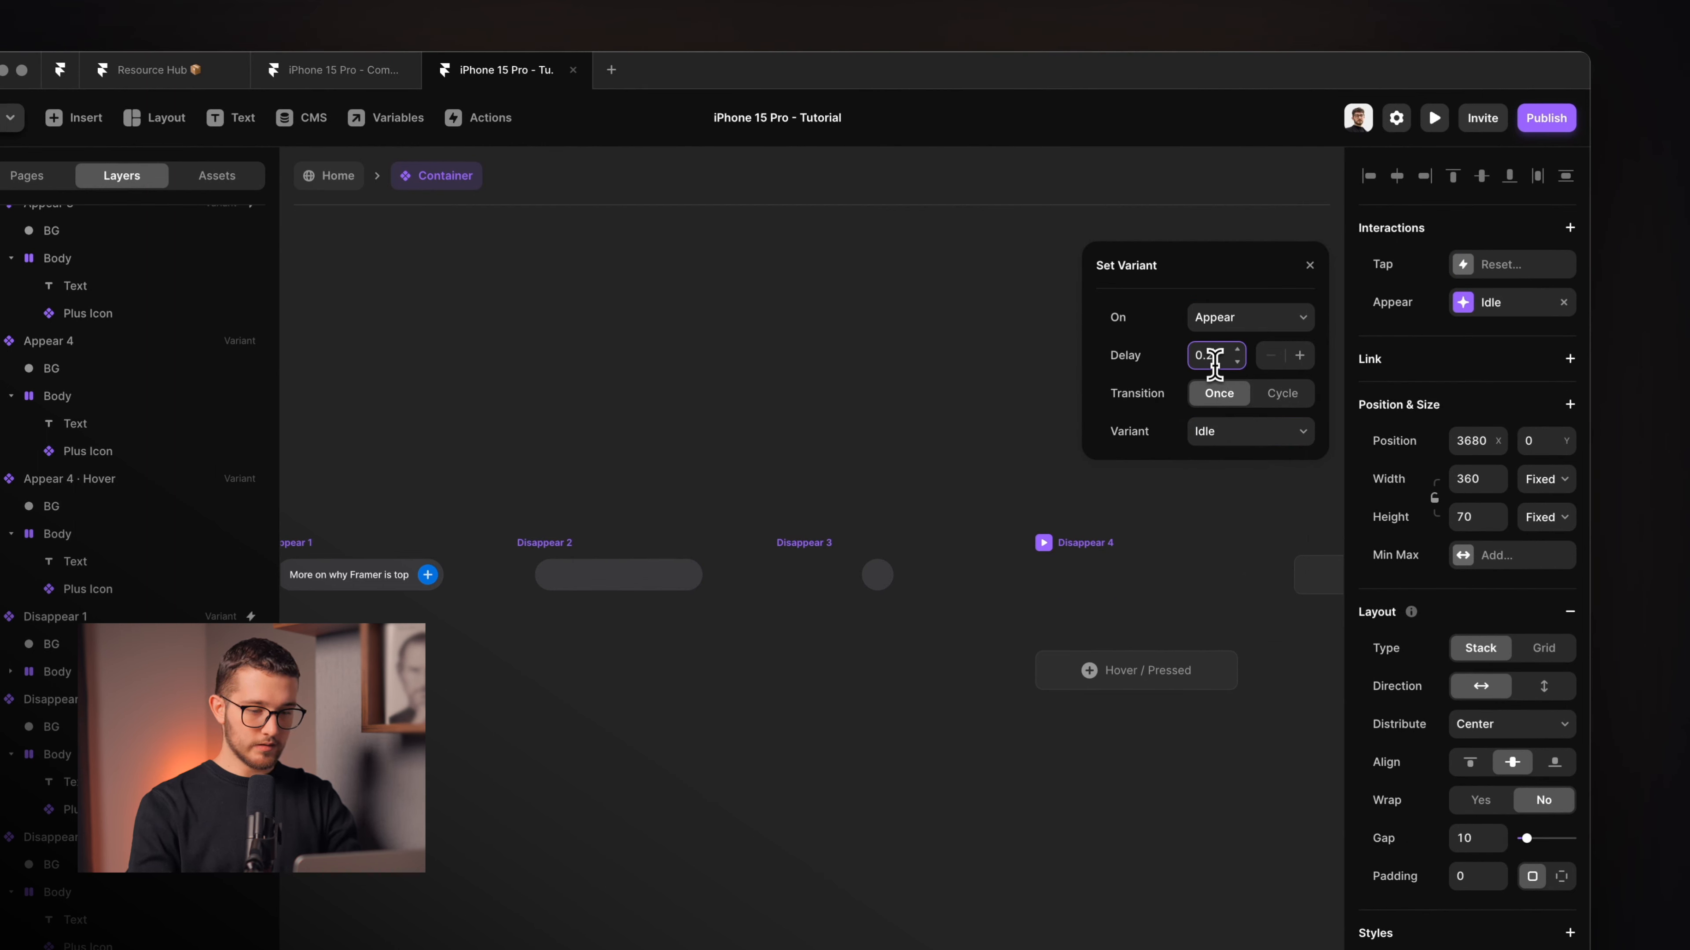
left_click(884, 451)
Switch over to the browser showing the iPhone 15 Pro reference page.
scroll(882, 449, "down", 5)
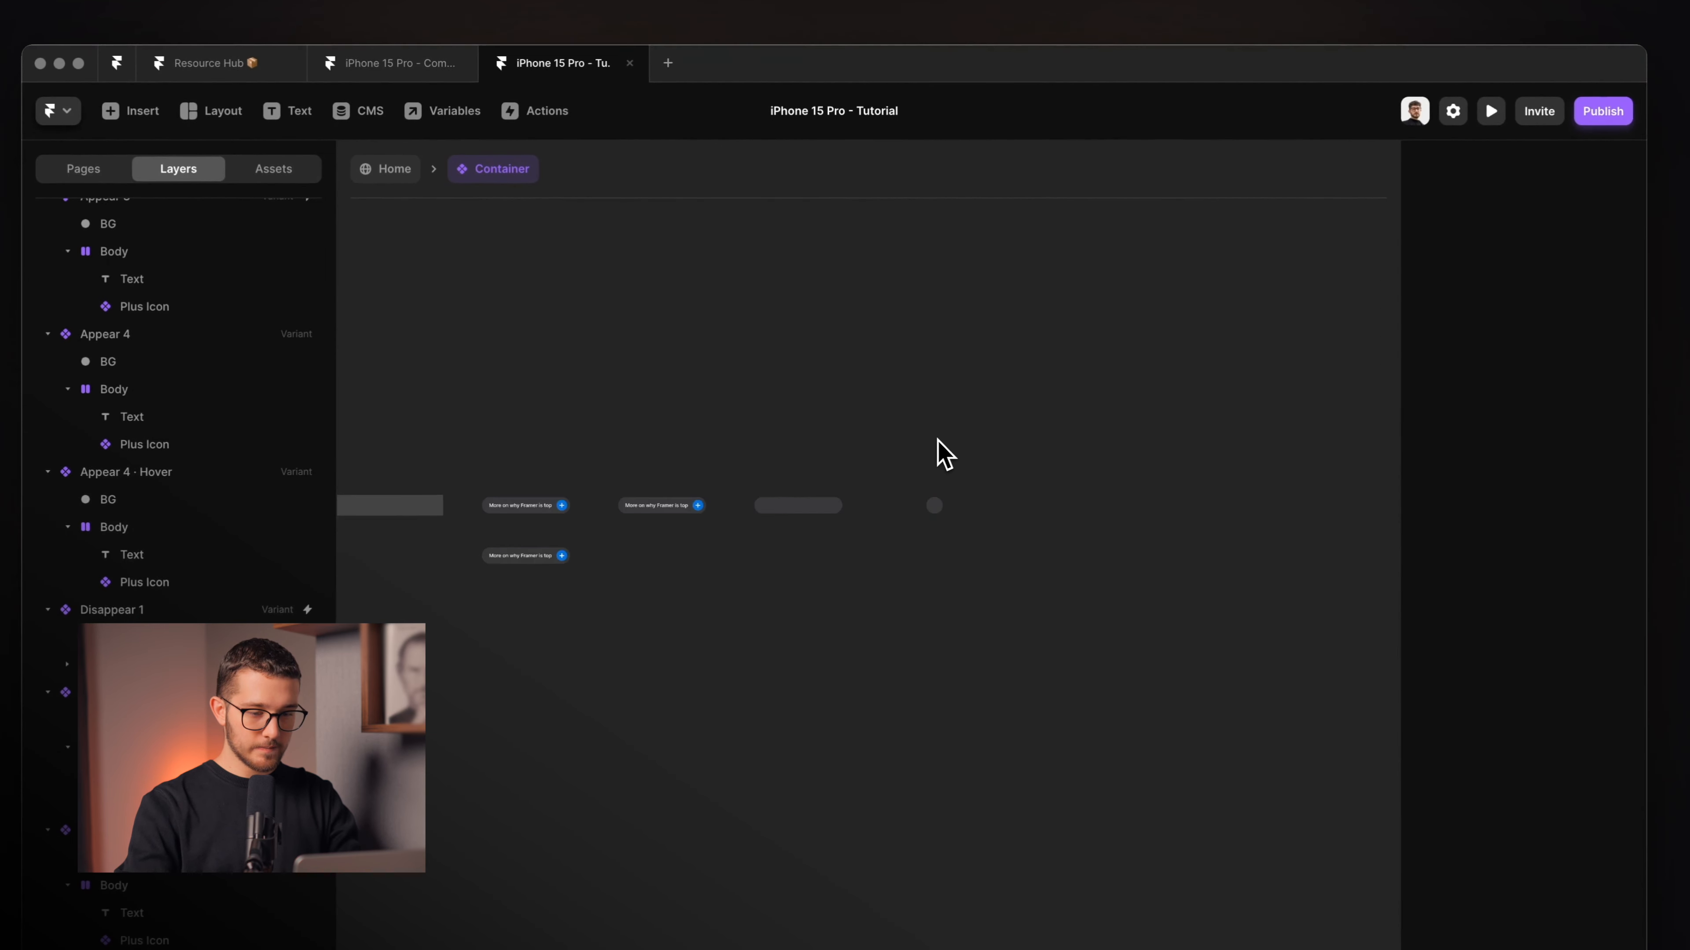
scroll(881, 447, "left", 3)
scroll(951, 399, "left", 4)
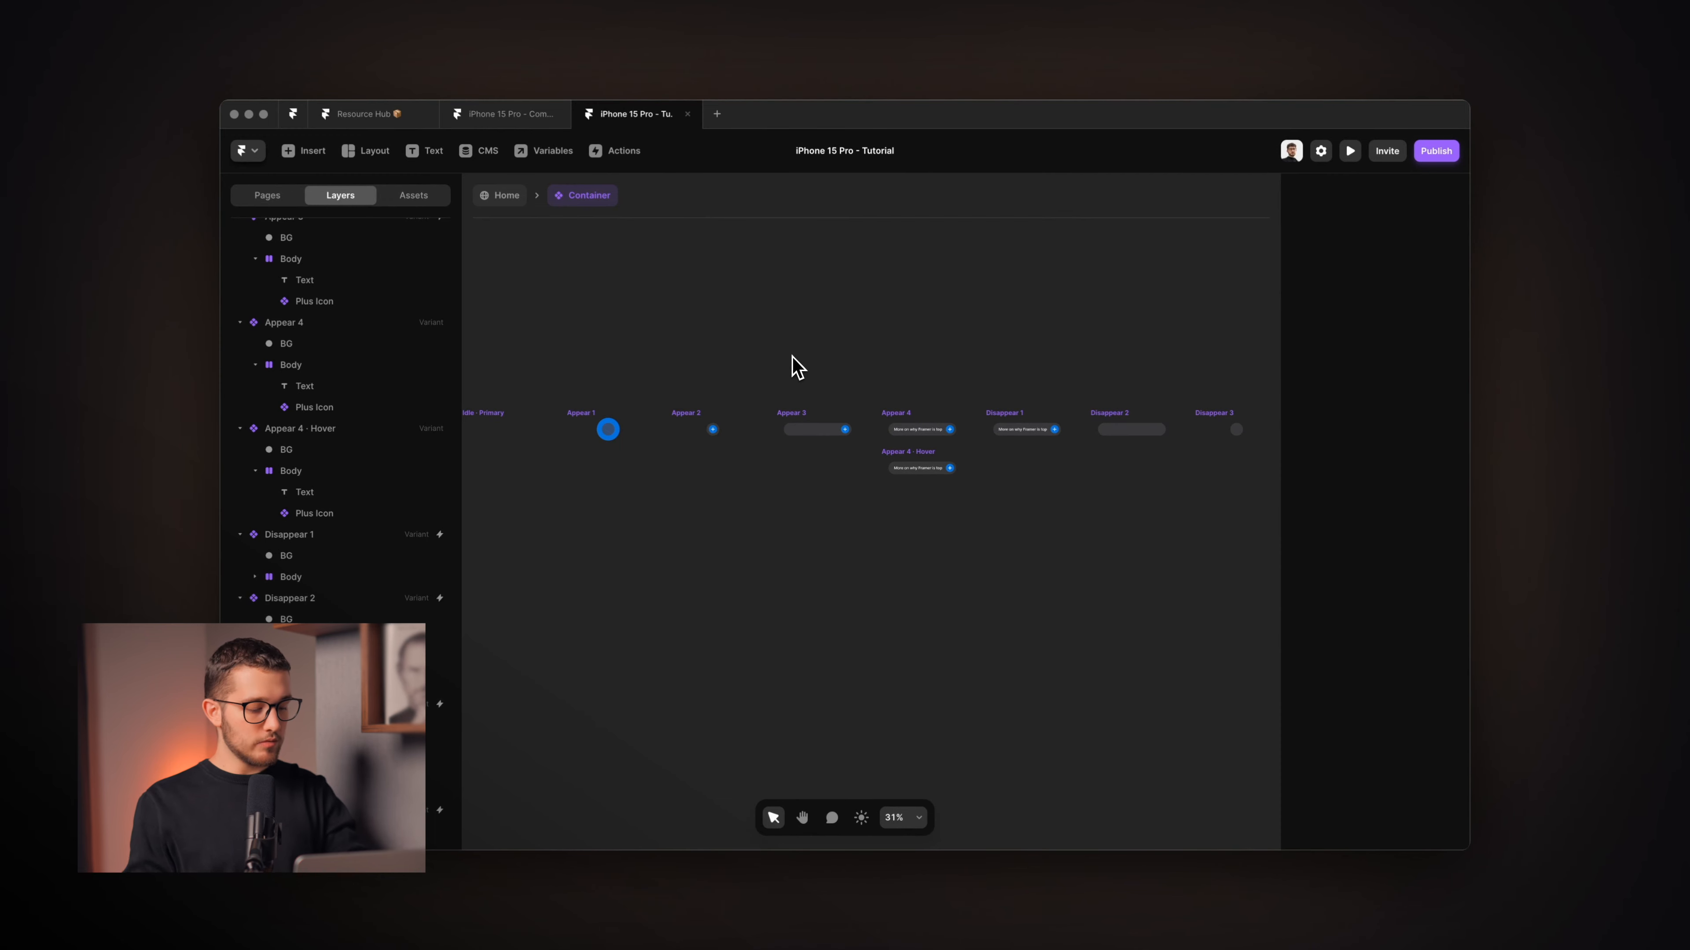
key("super+Tab")
key("super+Tab")
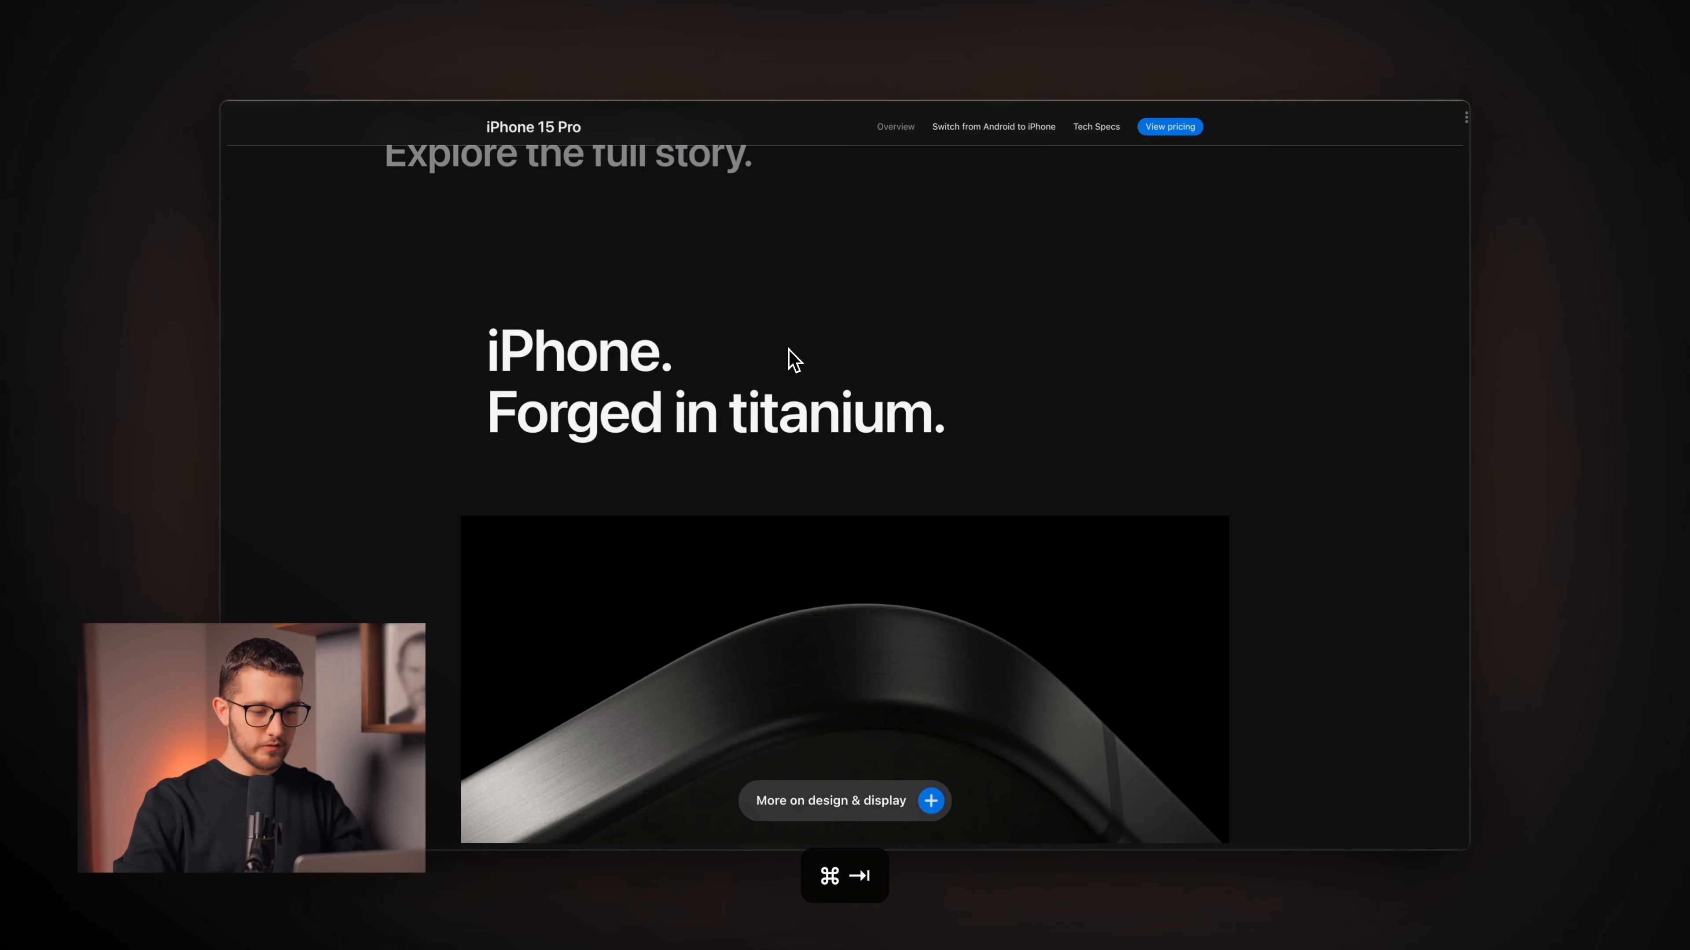
Scroll the iPhone 15 Pro page to watch the sticky 'More on design & display' pill, then return to Framer.
scroll(803, 444, "down", 5)
scroll(804, 444, "up", 14)
scroll(803, 444, "down", 5)
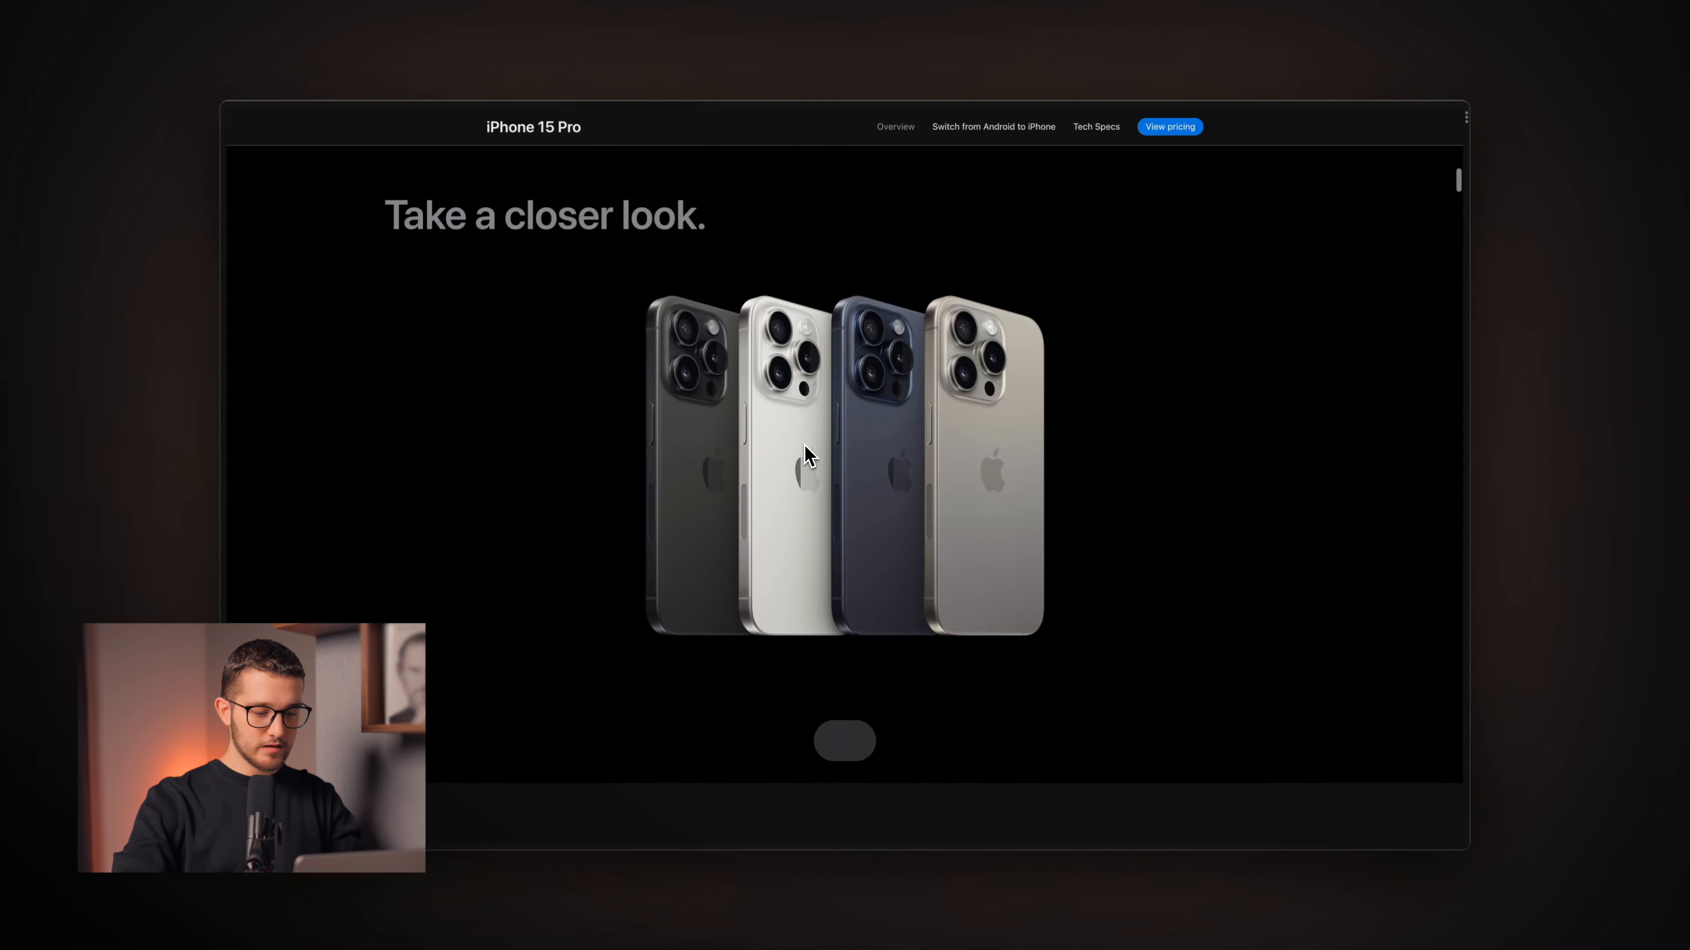
scroll(991, 528, "down", 4)
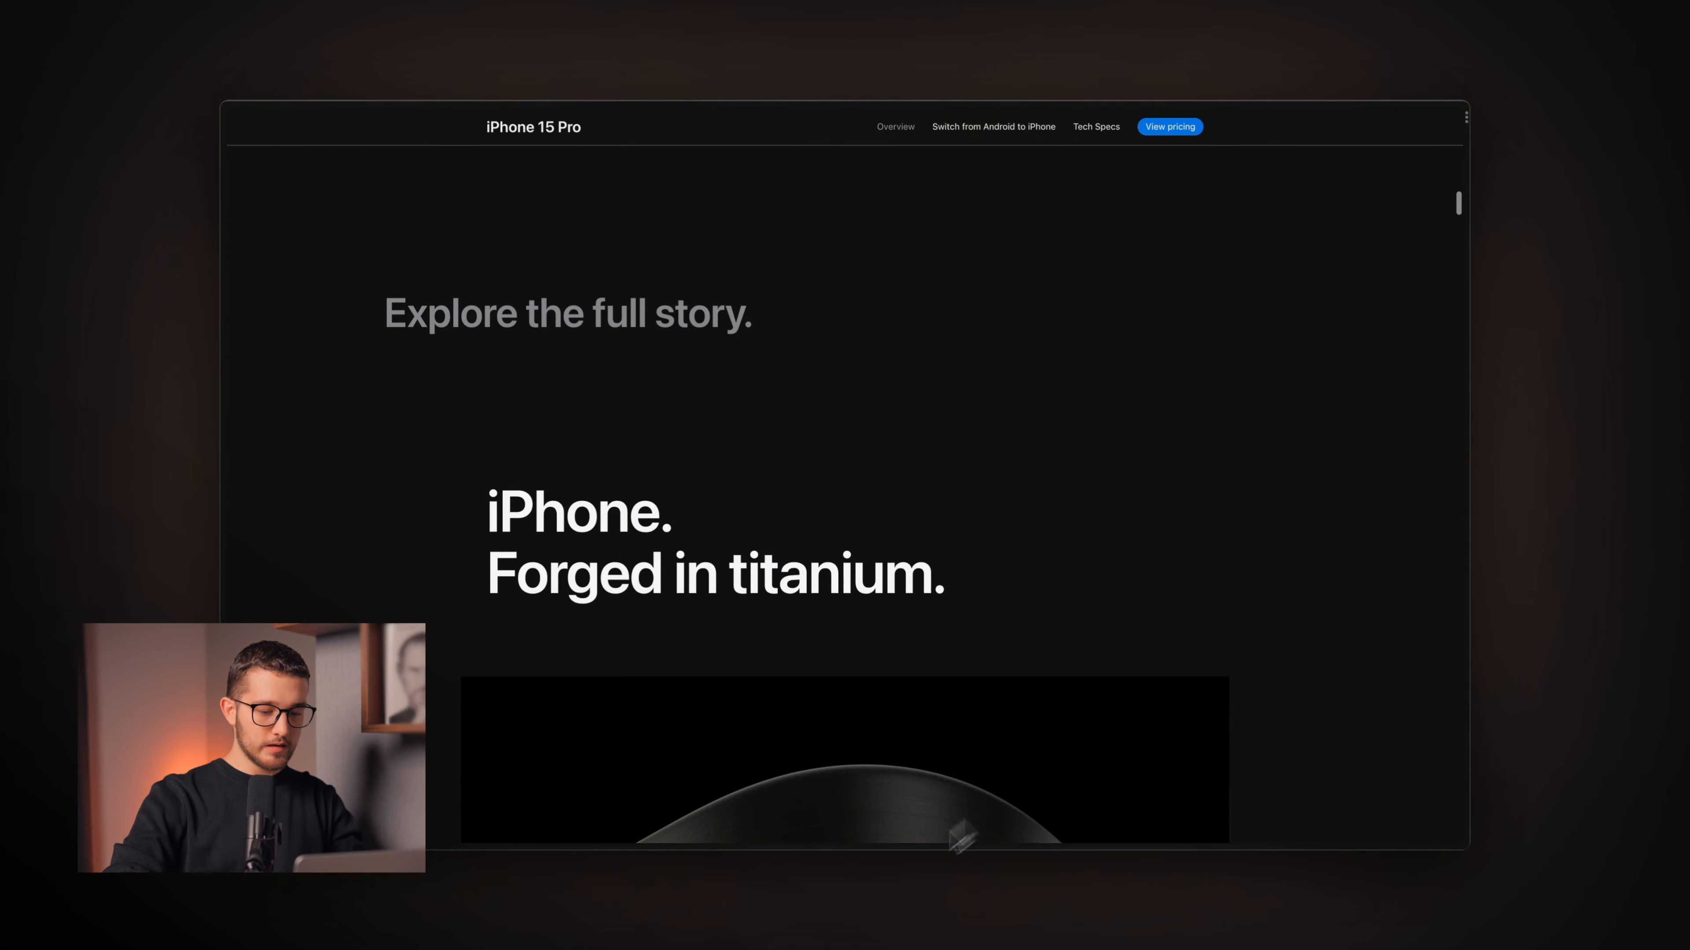
scroll(932, 682, "down", 3)
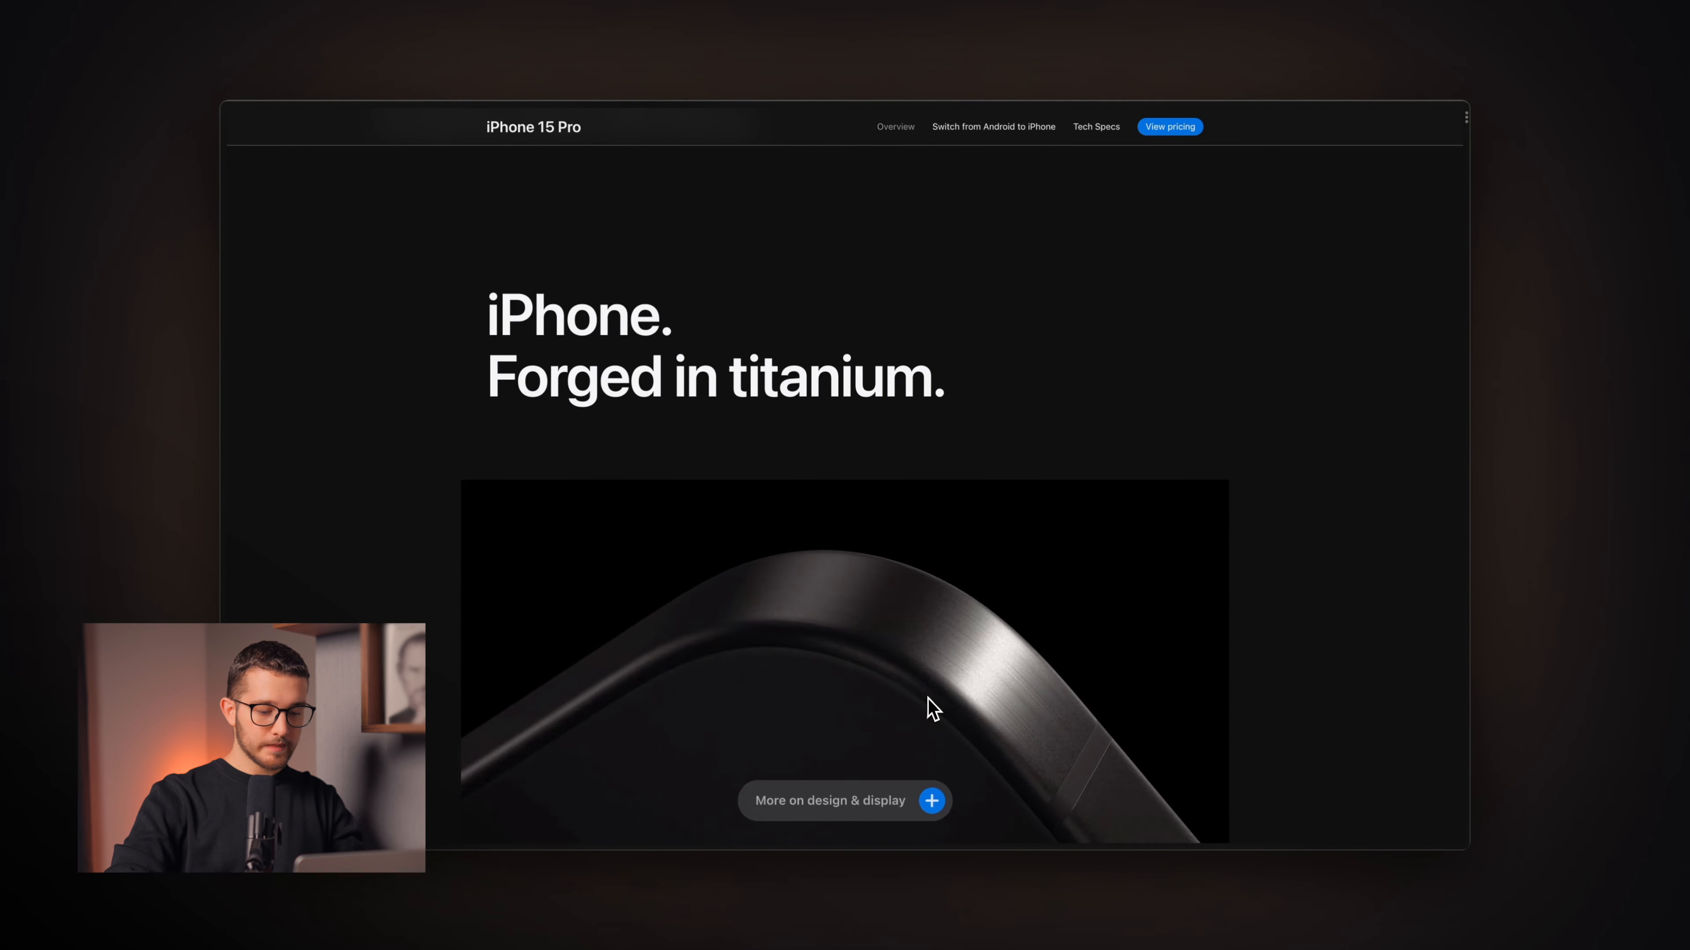
scroll(927, 697, "down", 15)
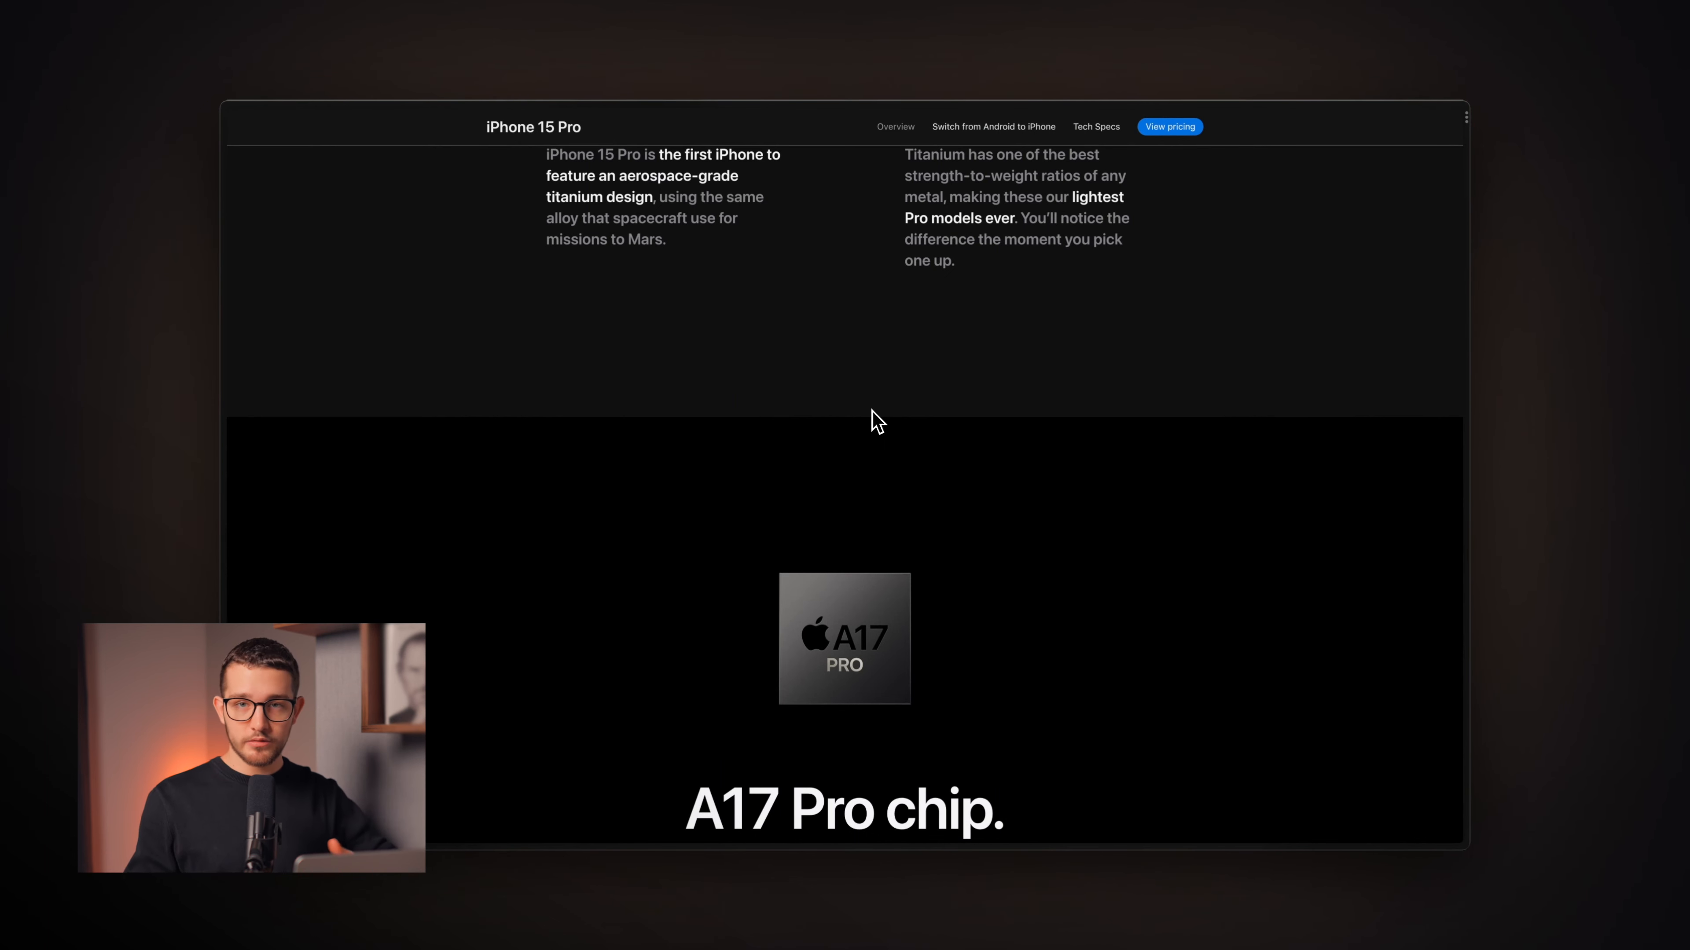
scroll(877, 421, "up", 2)
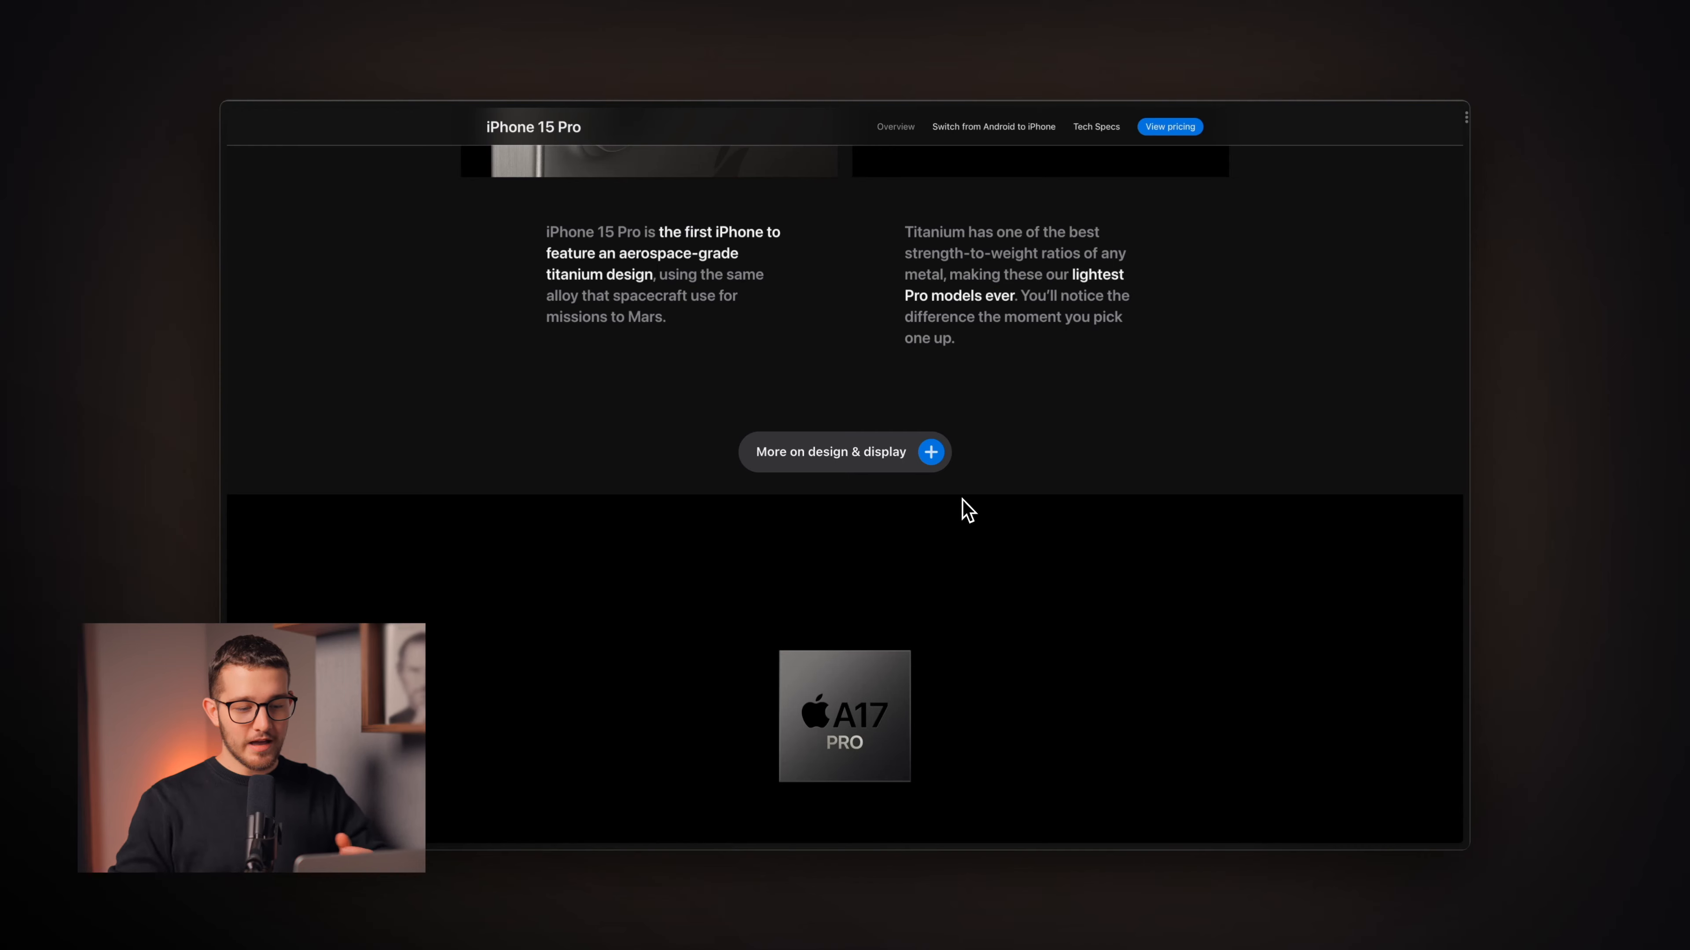
scroll(968, 512, "up", 15)
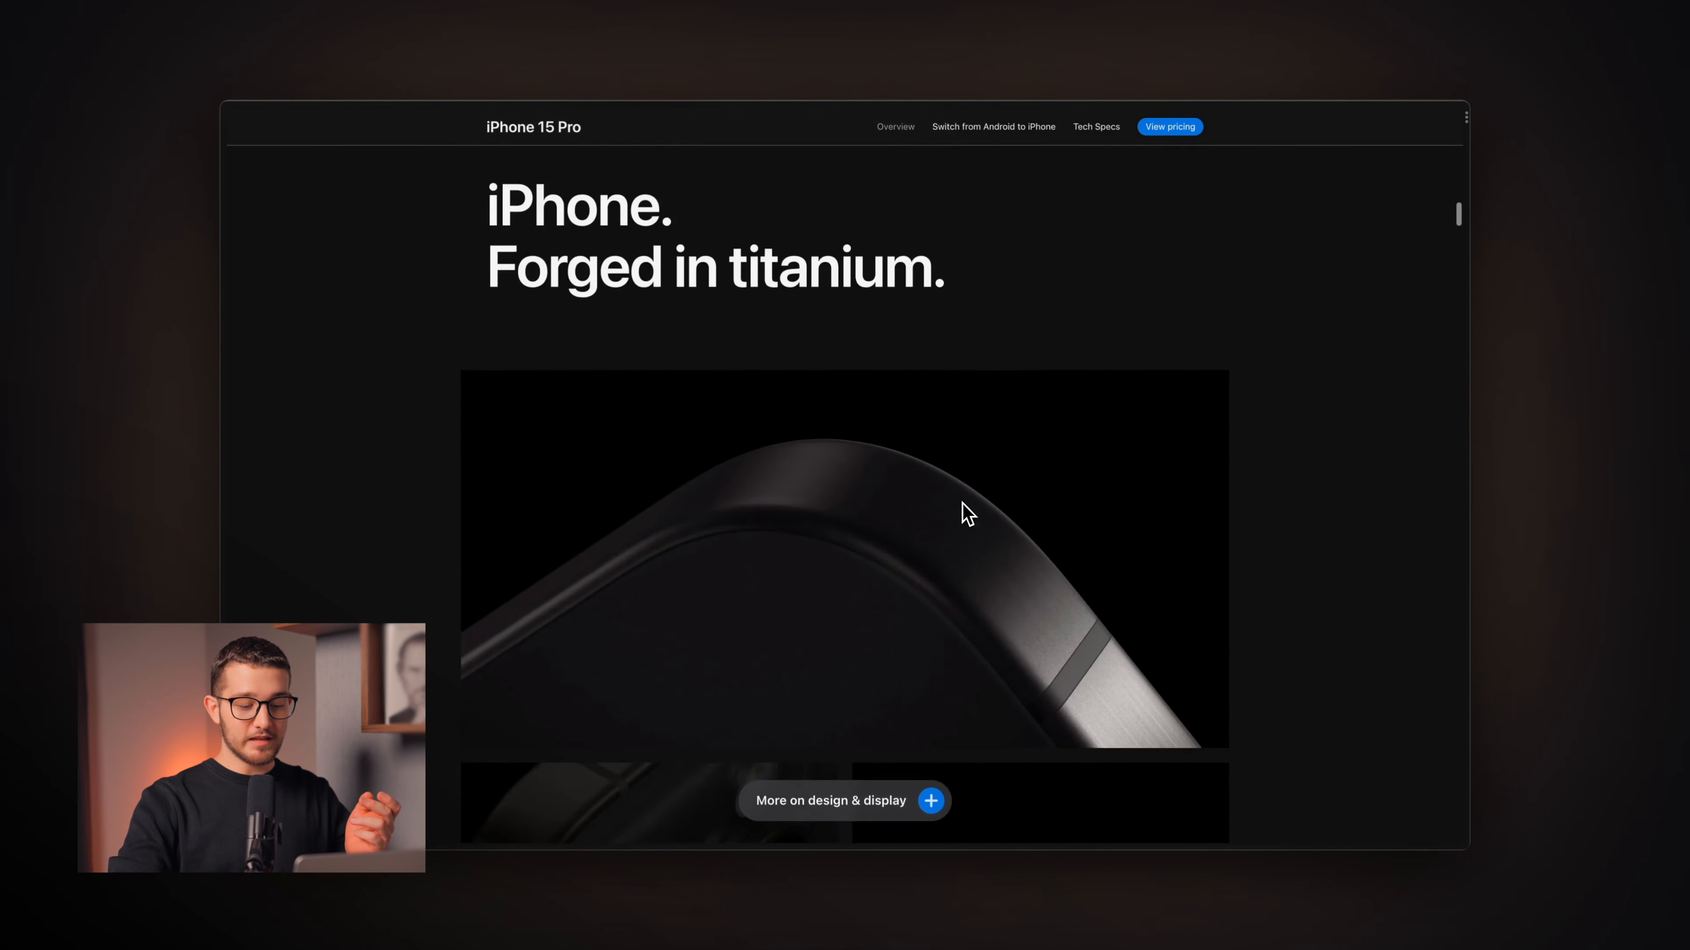
scroll(968, 514, "up", 2)
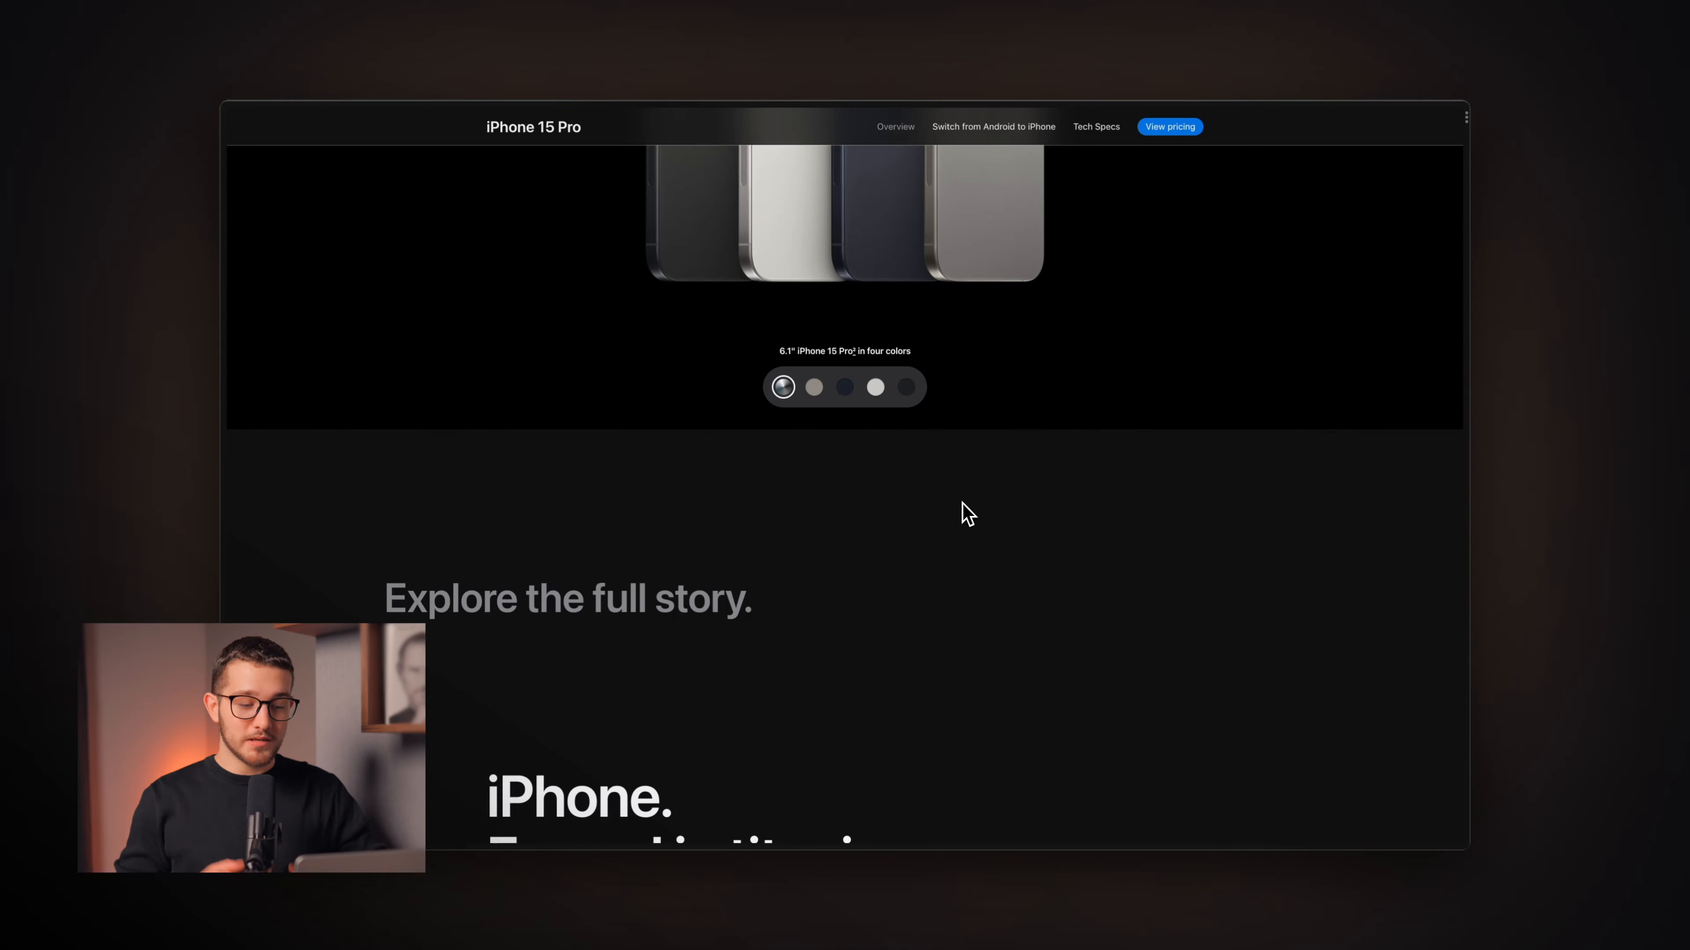
key("super+Tab")
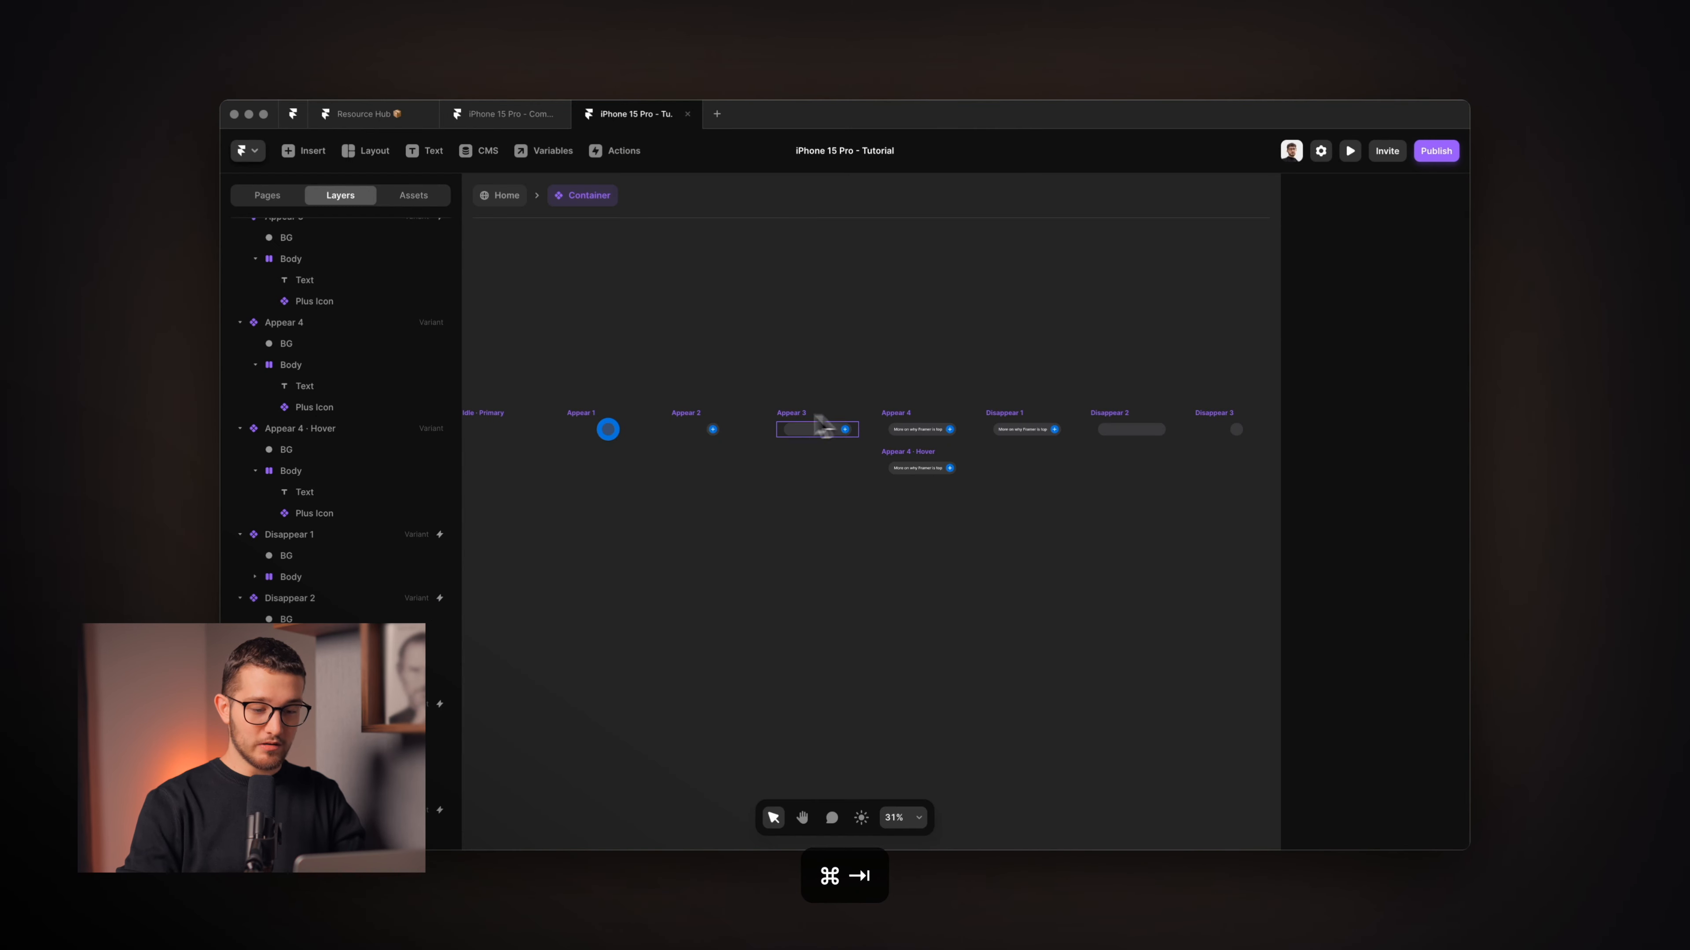
Check the Disappear 1, 2 and 3 variants once more.
scroll(998, 421, "up", 5)
left_click(989, 422)
scroll(990, 422, "right", 3)
left_click(989, 423)
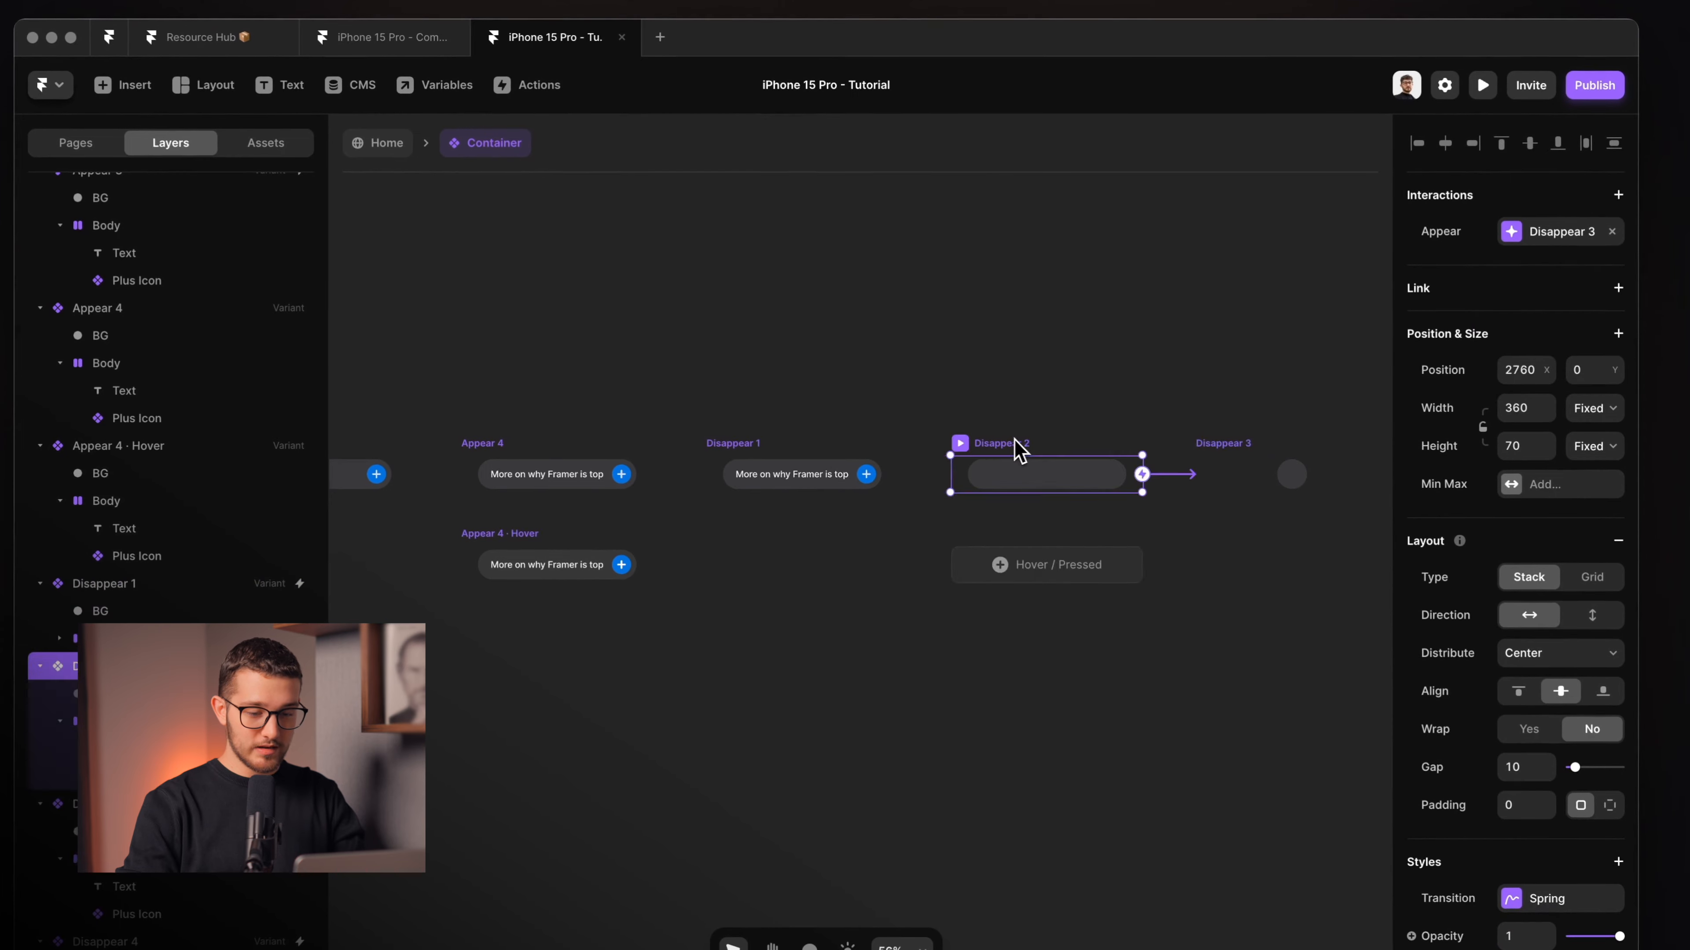
left_click(1231, 456)
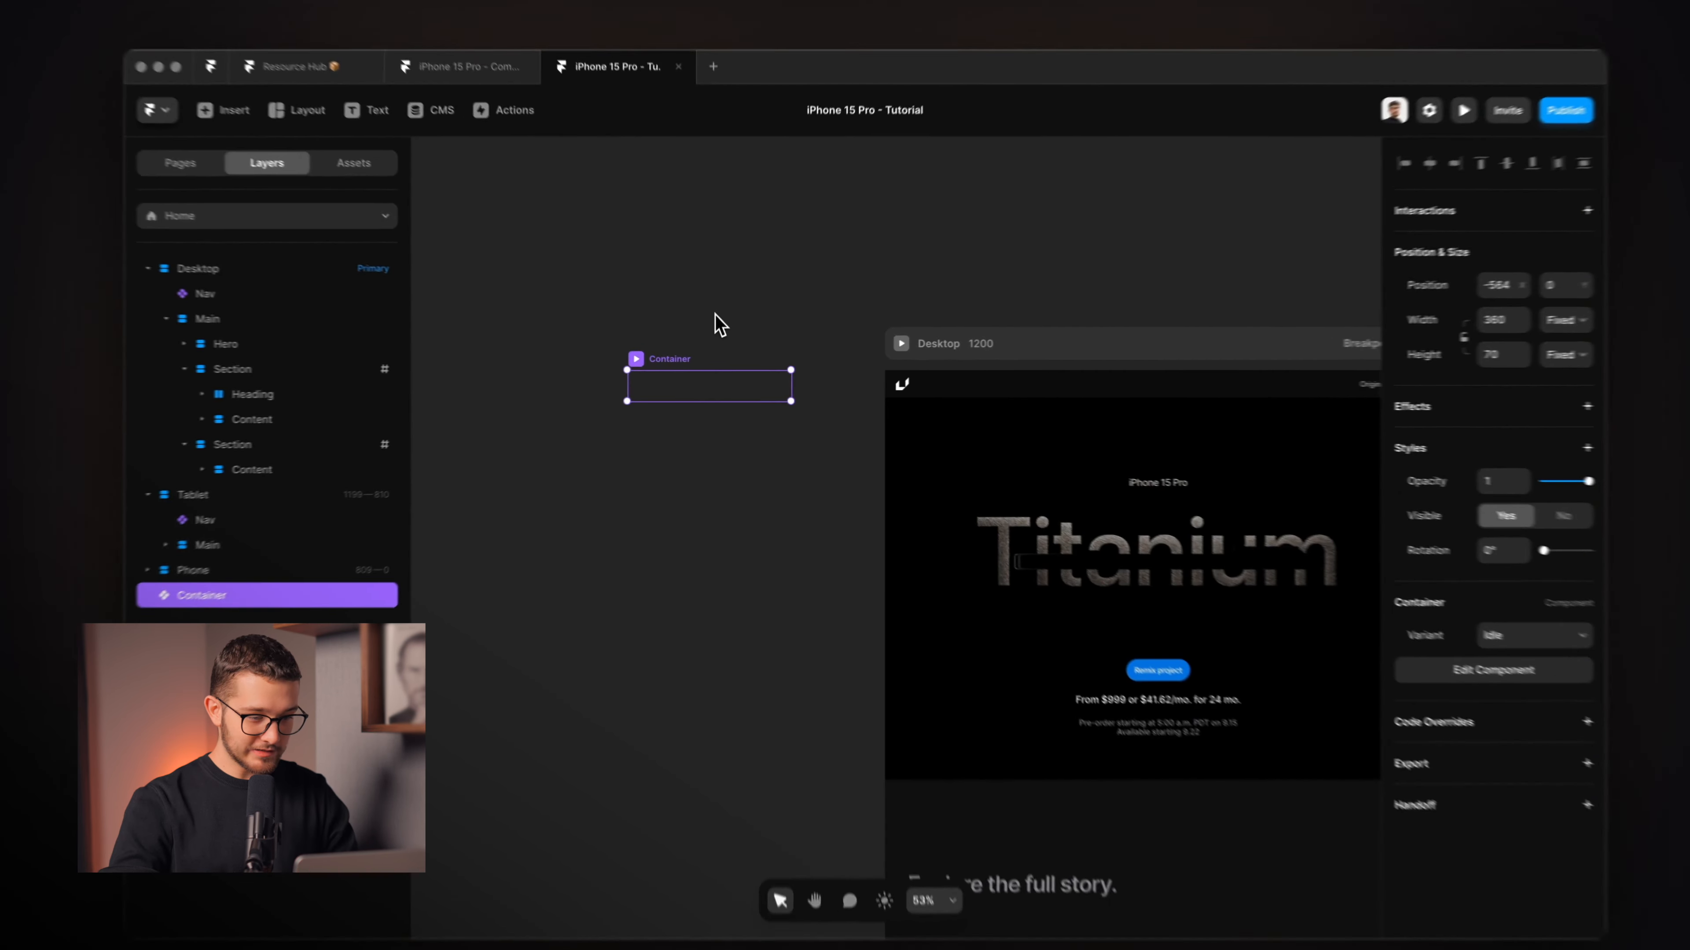
Select the Container instance on the Home page, then switch to the browser.
left_click(715, 322)
left_click(700, 383)
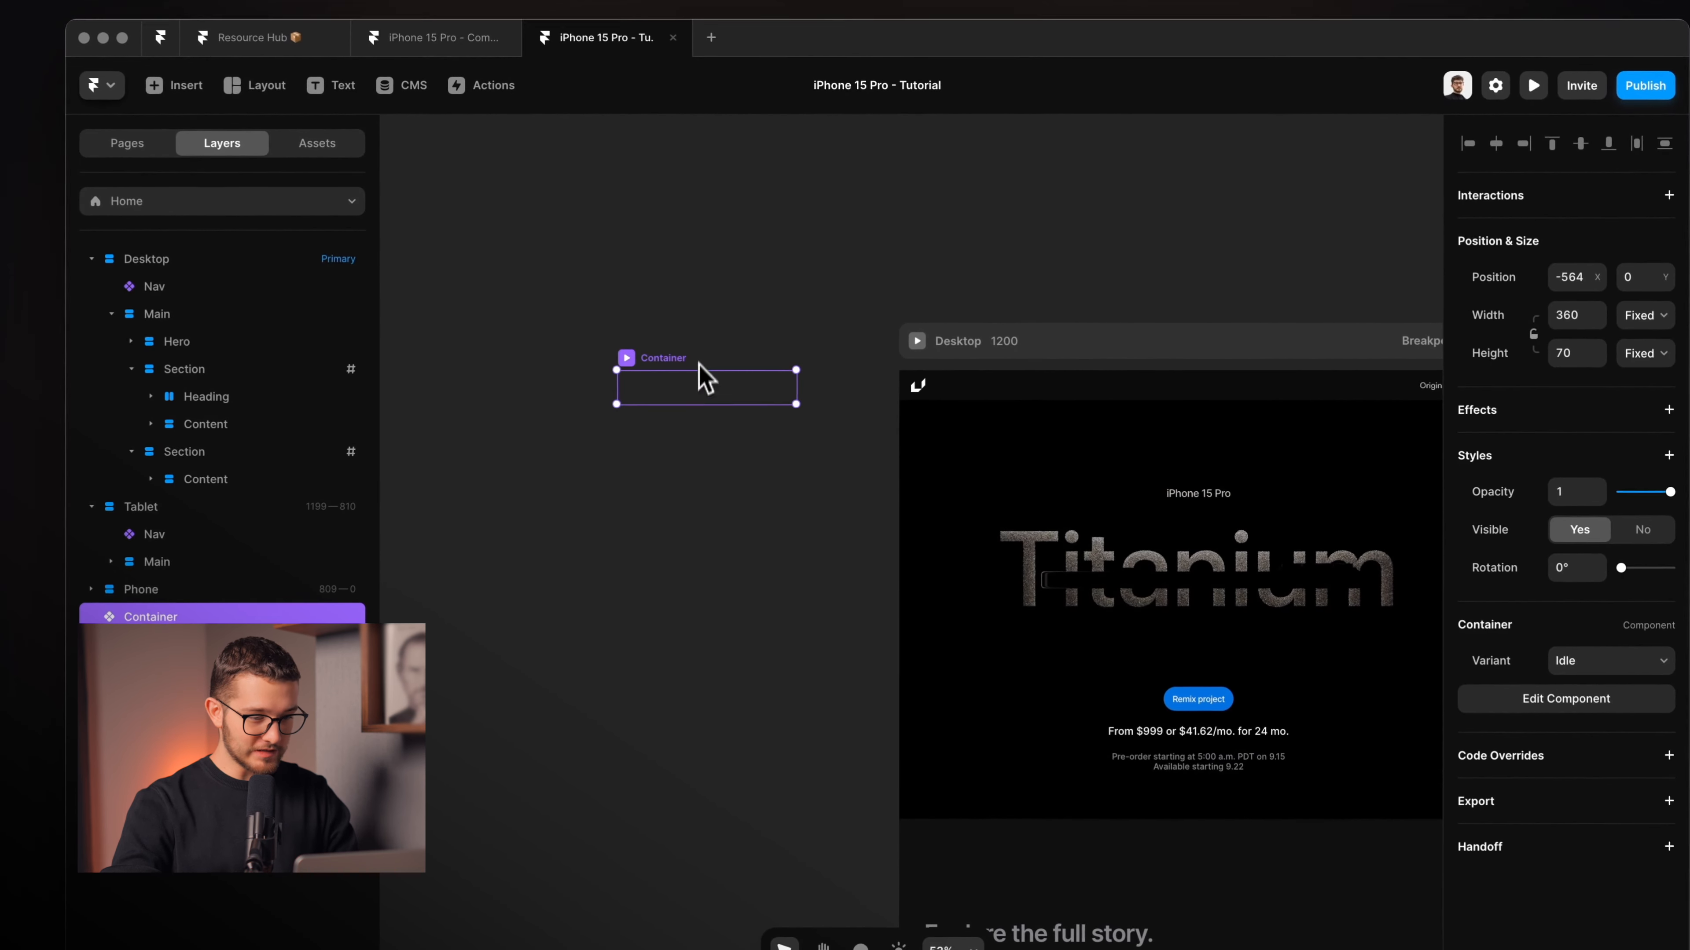
scroll(692, 443, "down", 5)
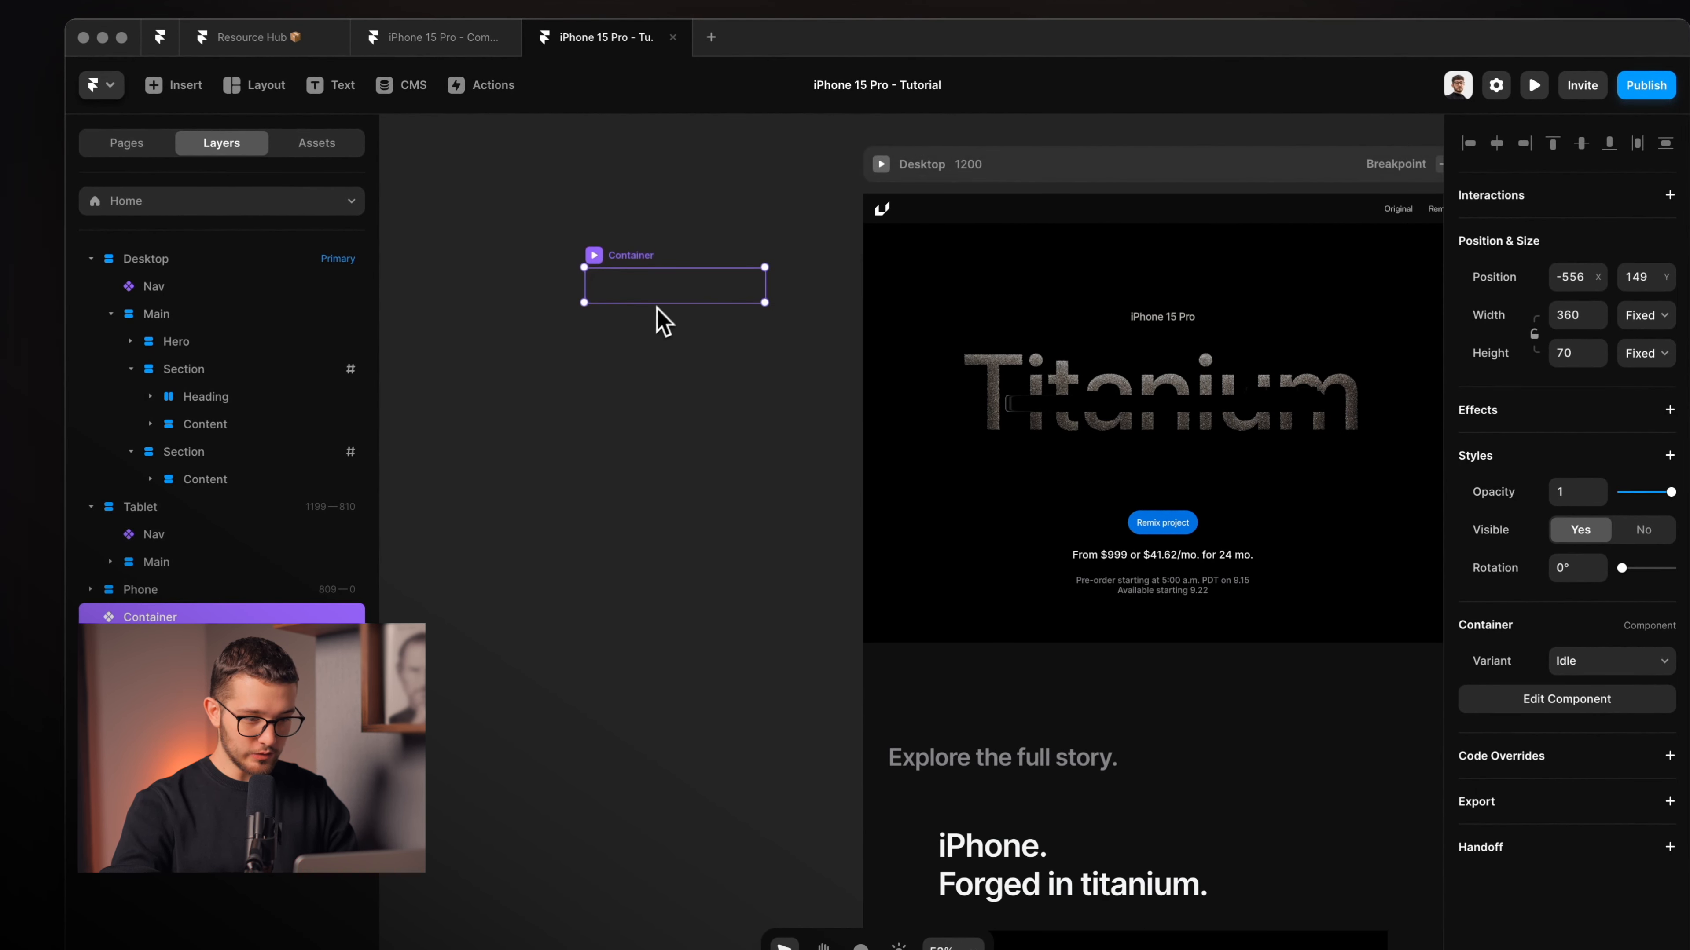
scroll(665, 592, "down", 3)
scroll(665, 592, "right", 2)
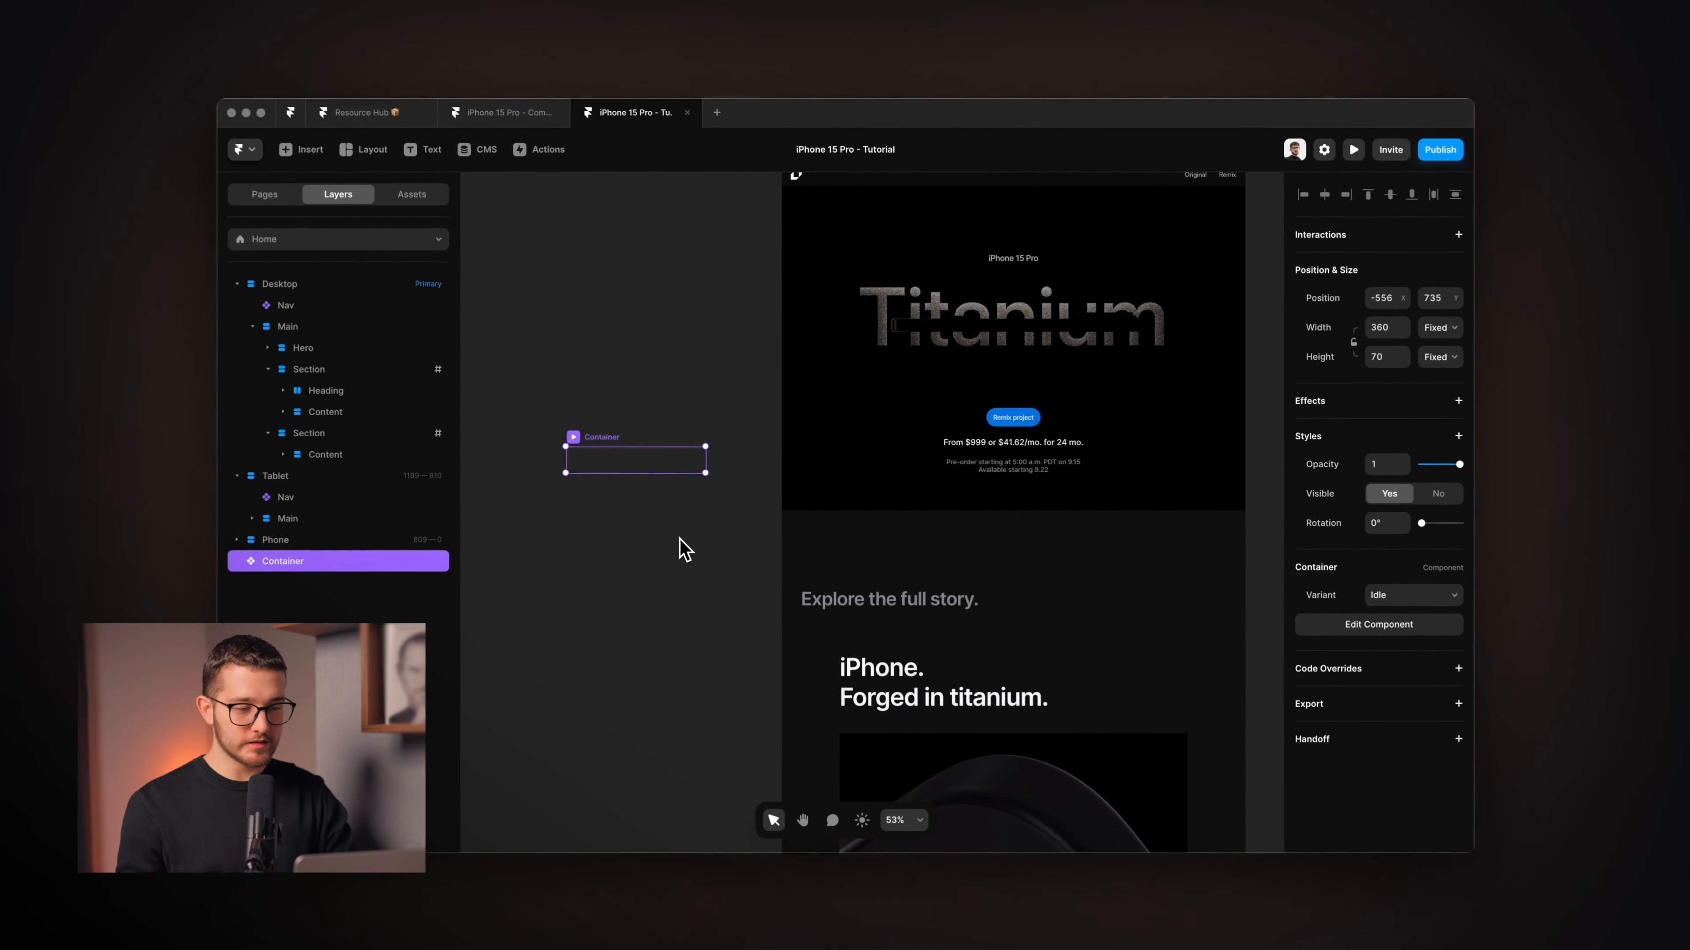
scroll(685, 549, "down", 2)
key("super+Tab")
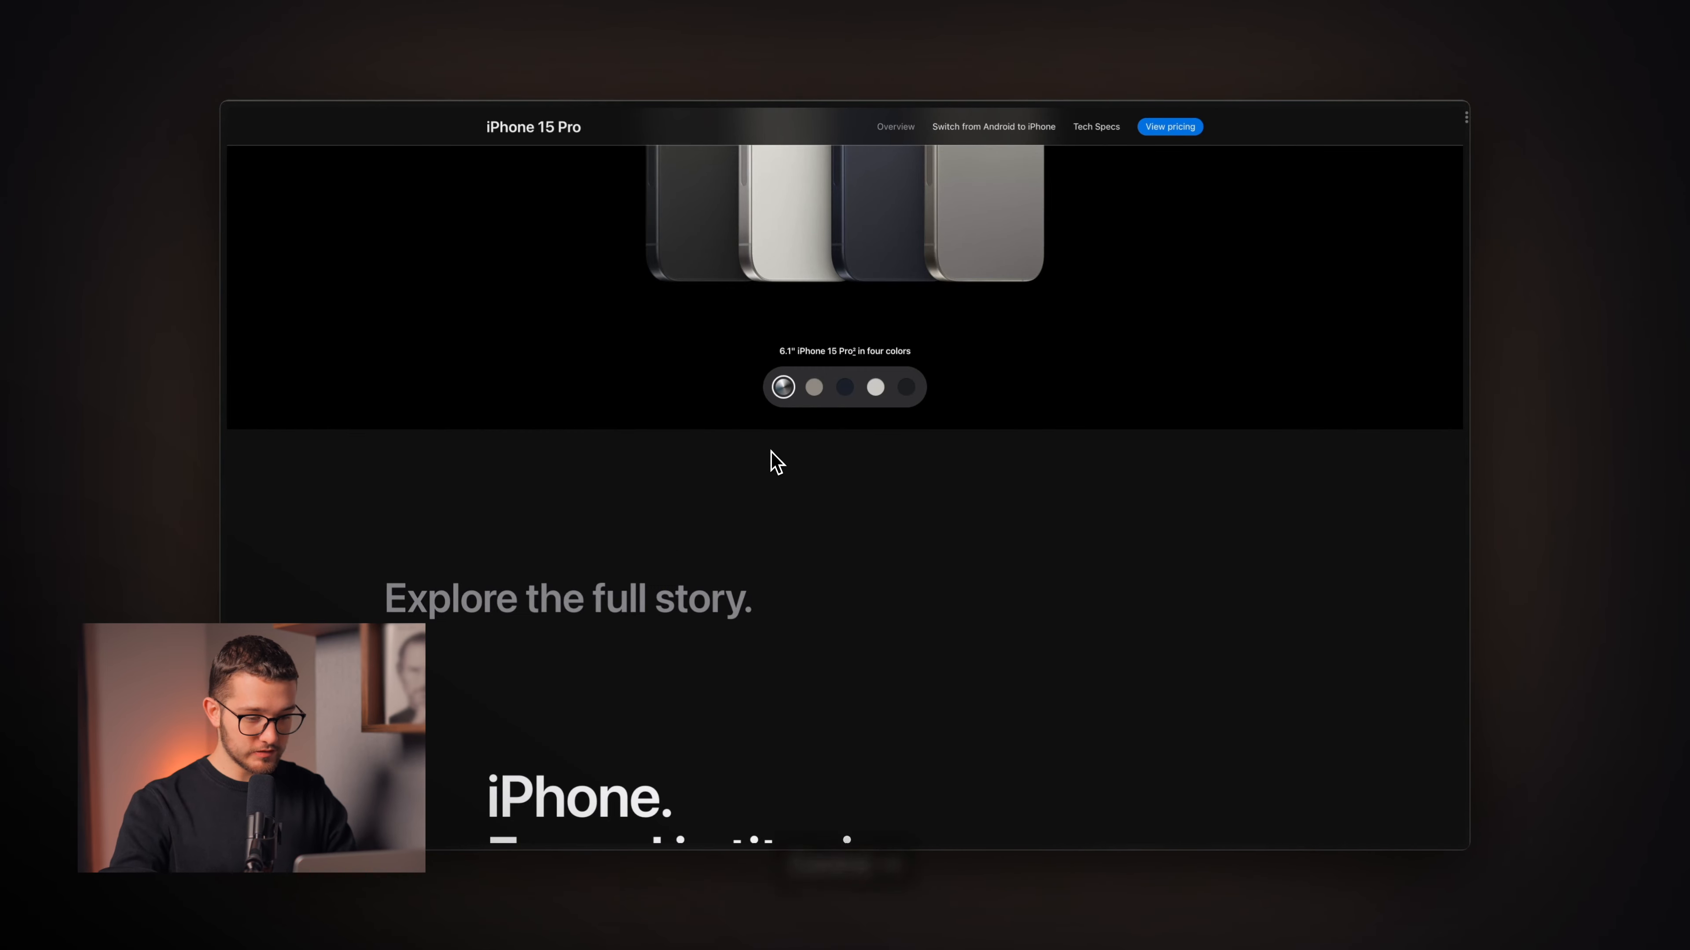
Scroll the remix site's preview page to test the design pill button, then return to Framer.
key("ctrl+Tab")
scroll(867, 503, "down", 10)
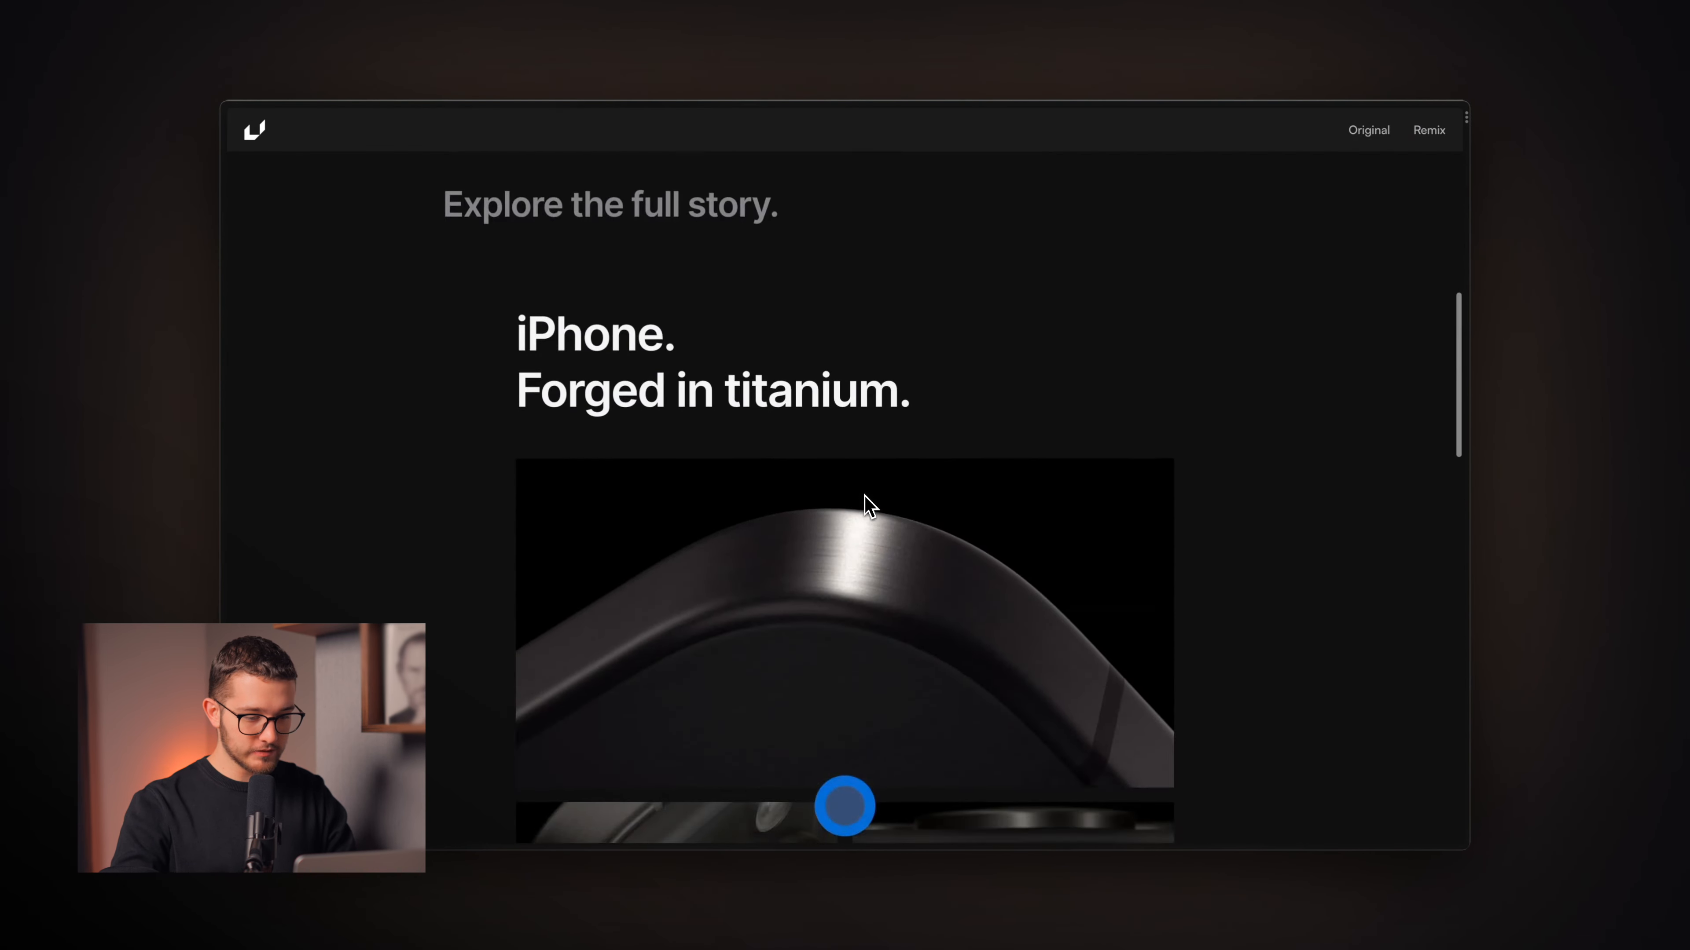
scroll(867, 506, "down", 5)
scroll(867, 506, "up", 12)
scroll(867, 506, "down", 3)
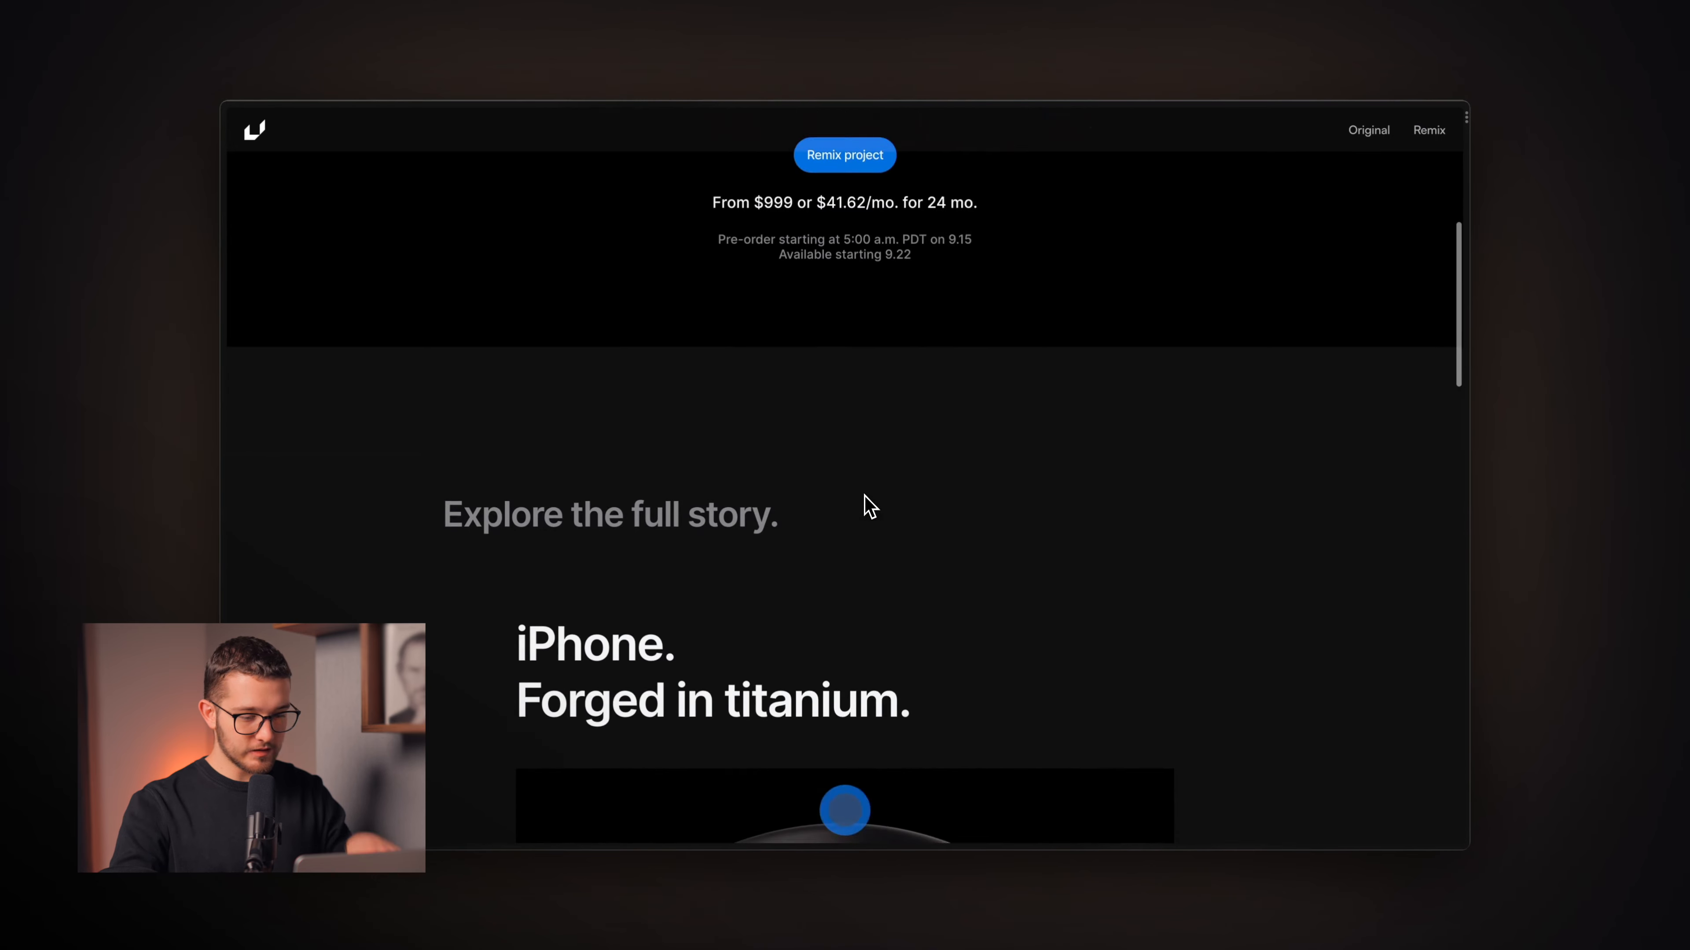
scroll(879, 526, "down", 3)
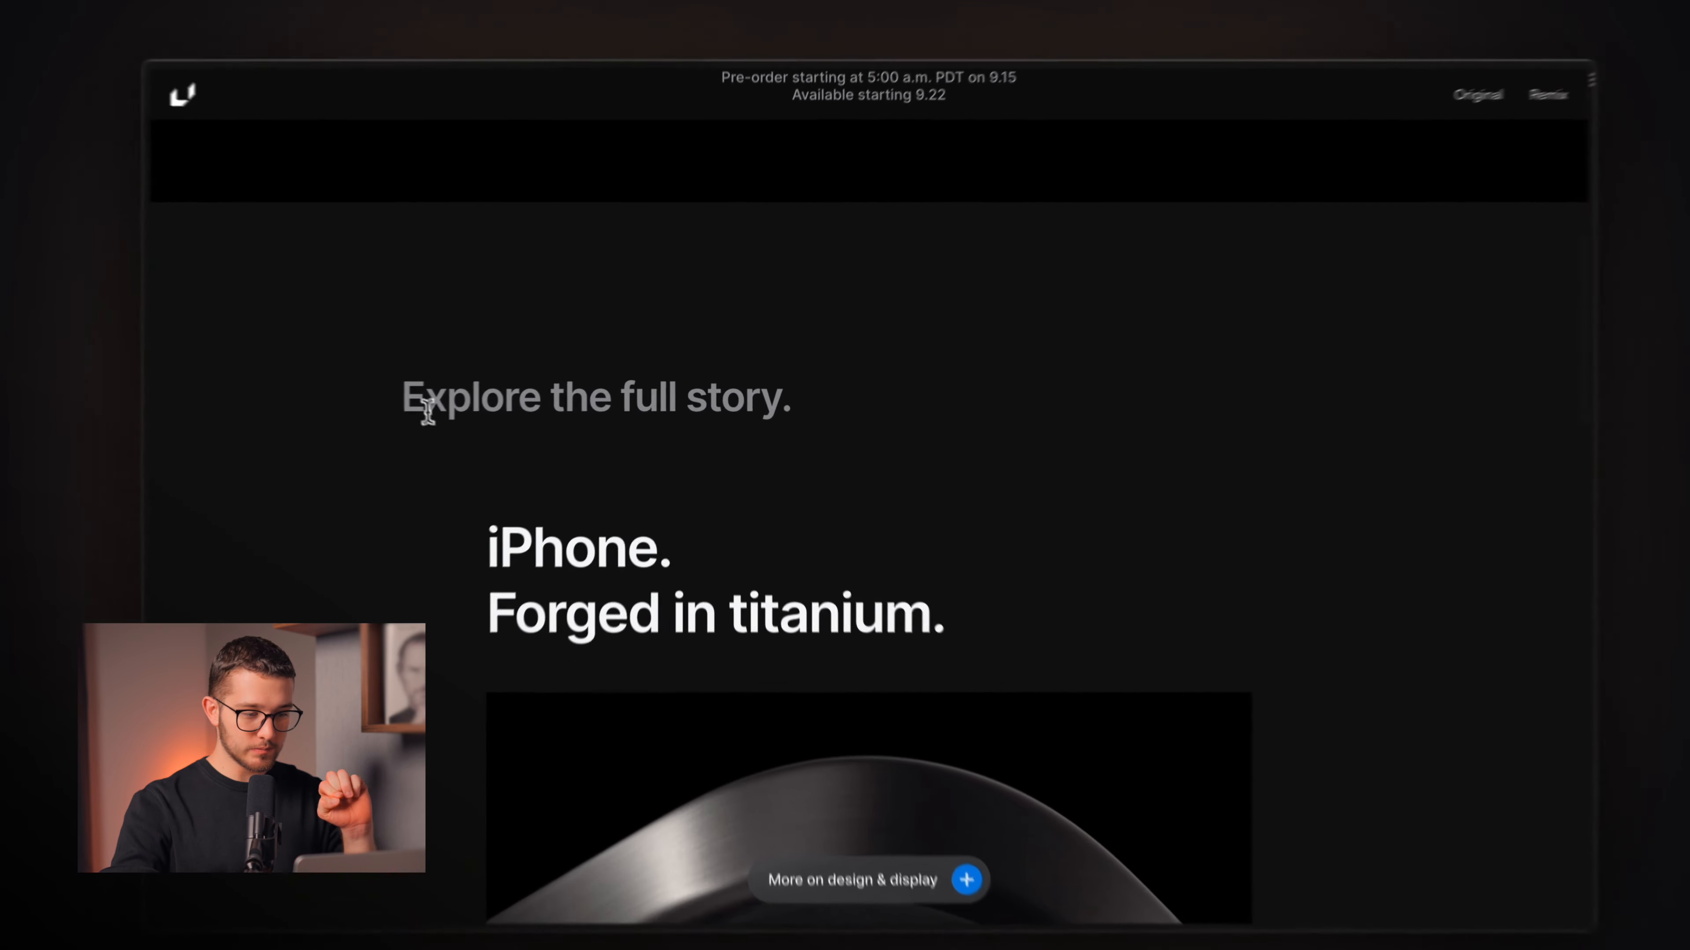
left_click_drag(428, 412, 767, 404)
left_click(814, 419)
scroll(838, 430, "down", 8)
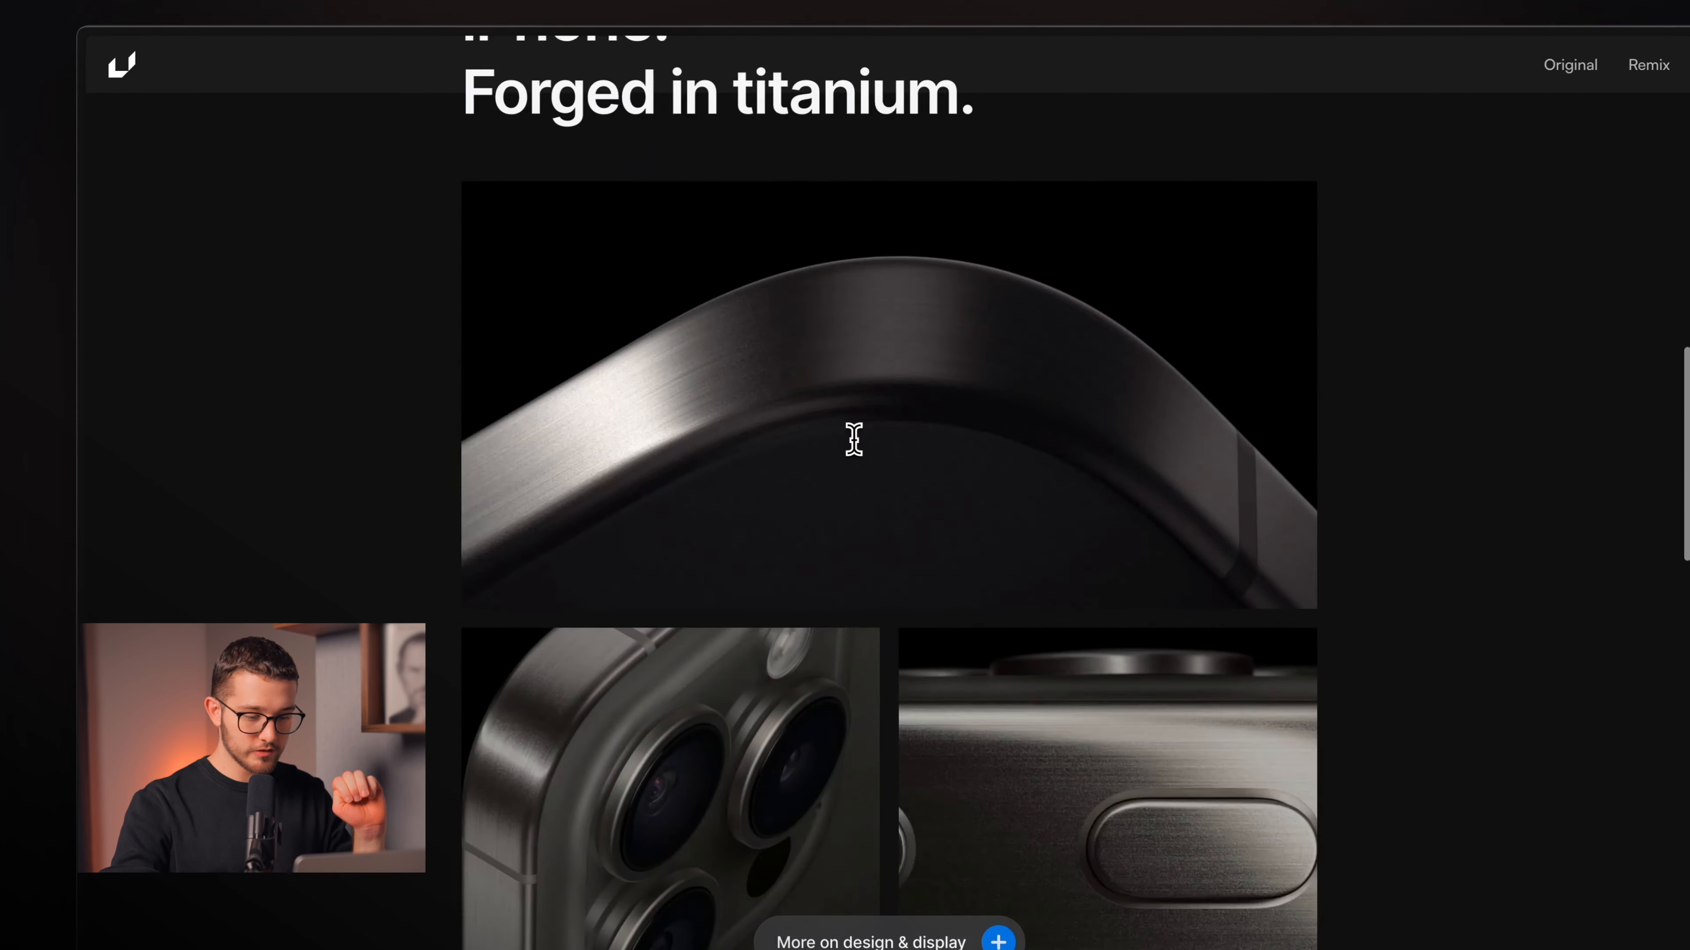
scroll(855, 439, "down", 8)
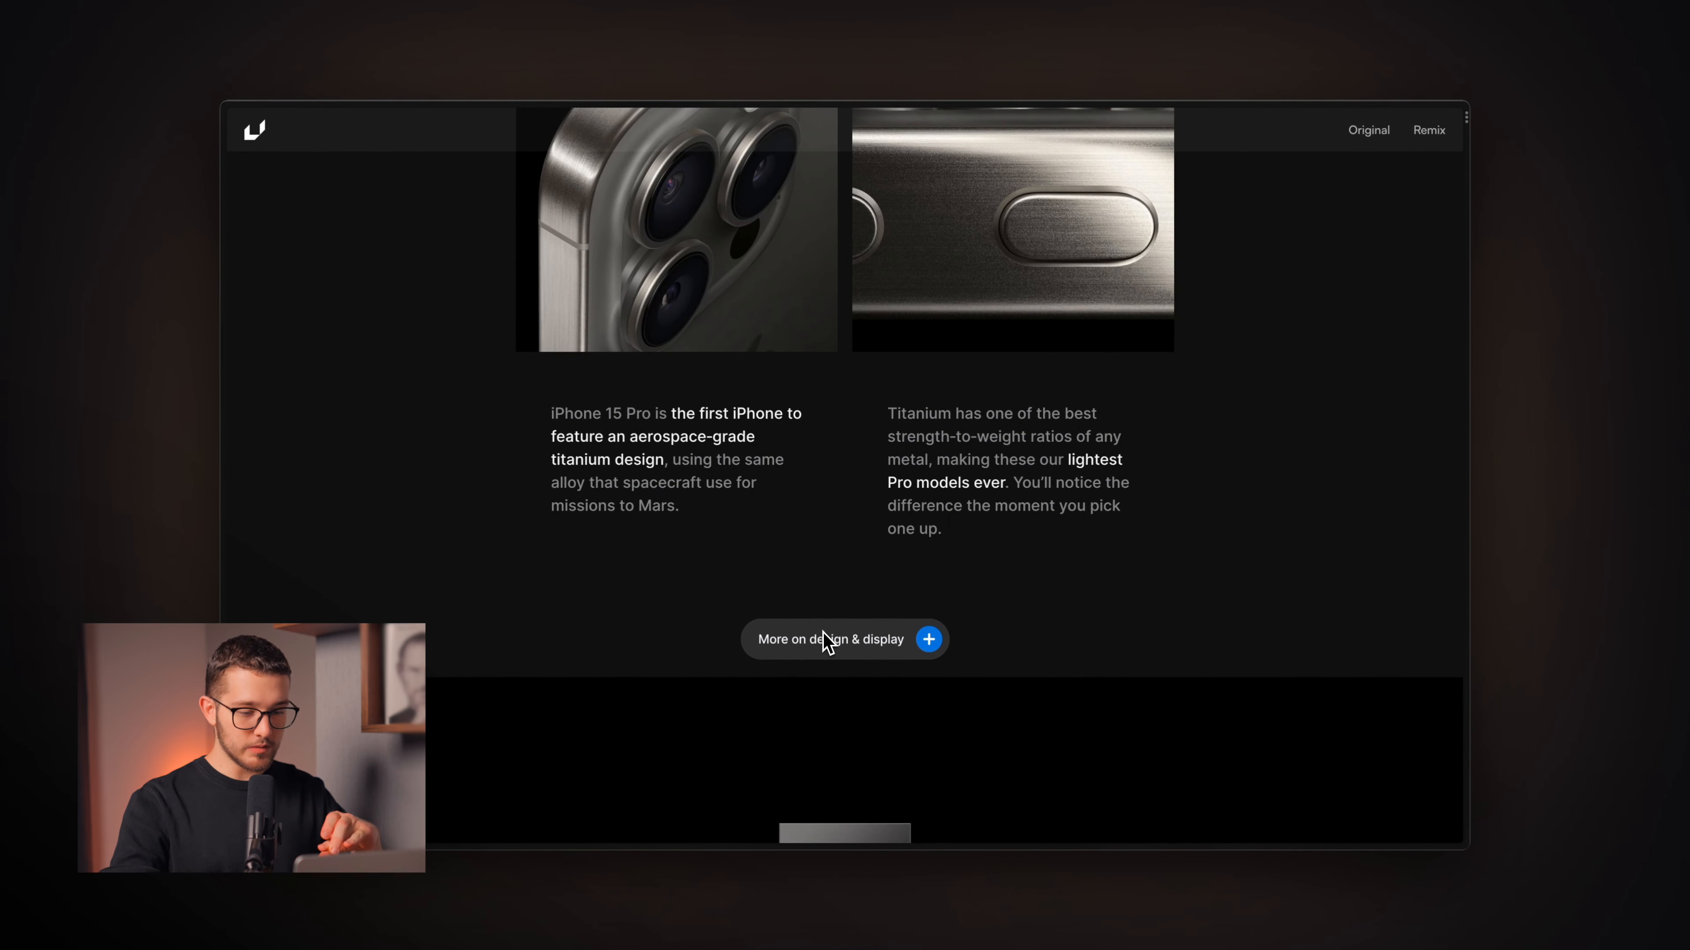
scroll(839, 586, "down", 2)
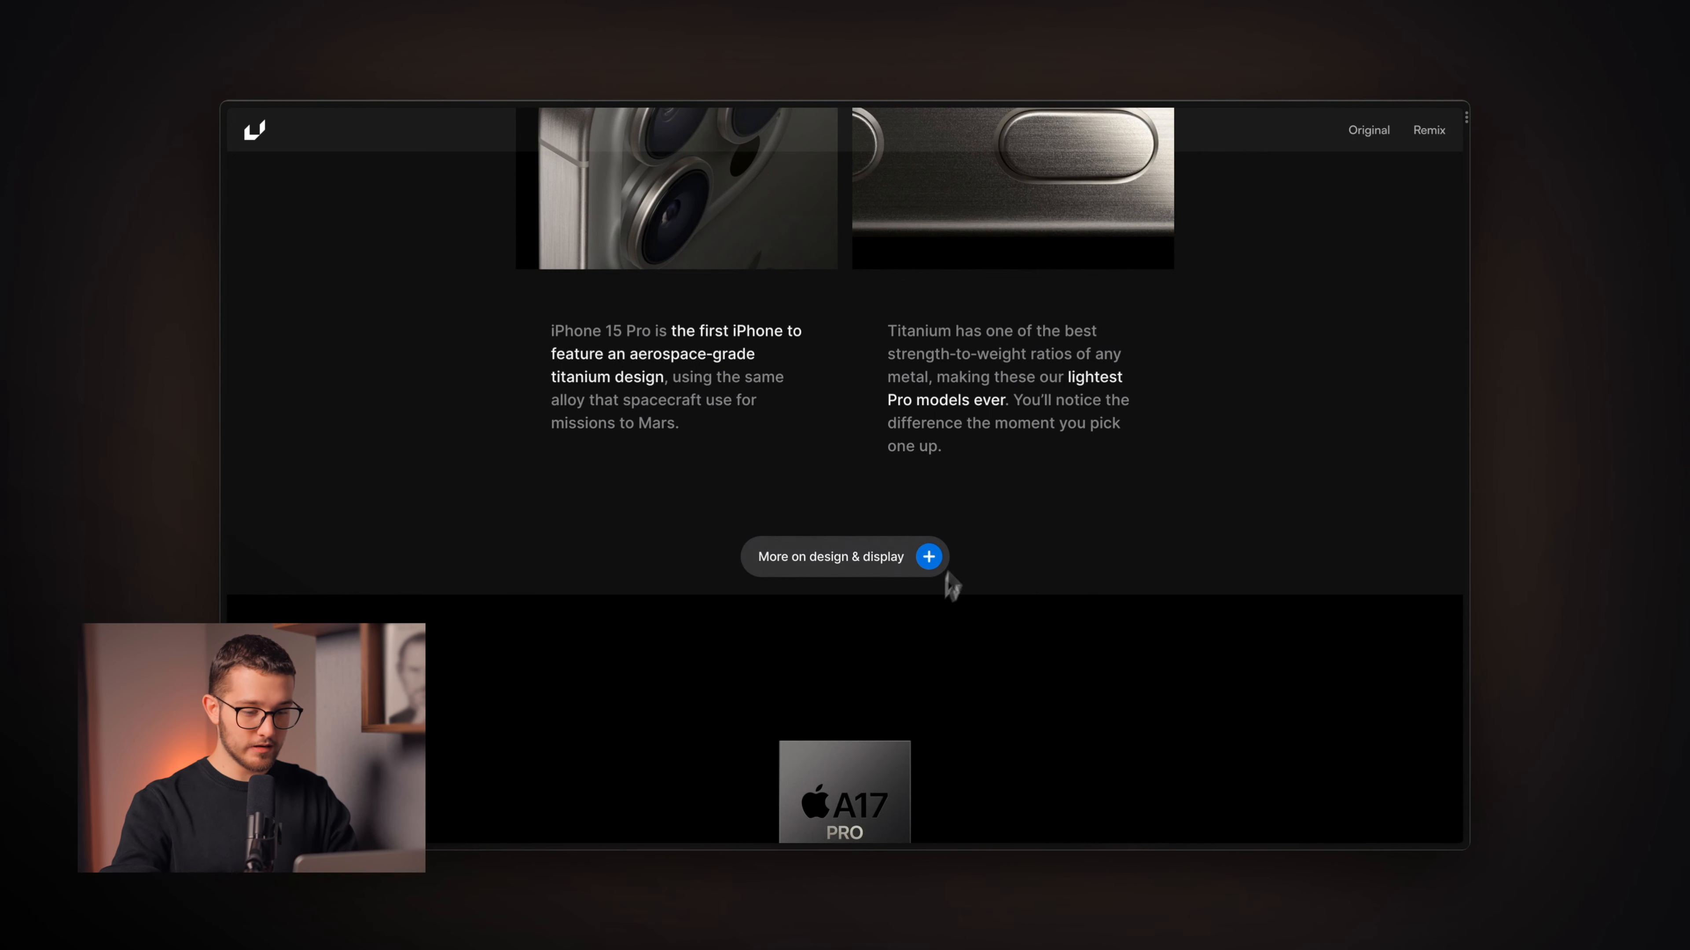
scroll(962, 547, "up", 15)
scroll(966, 546, "down", 7)
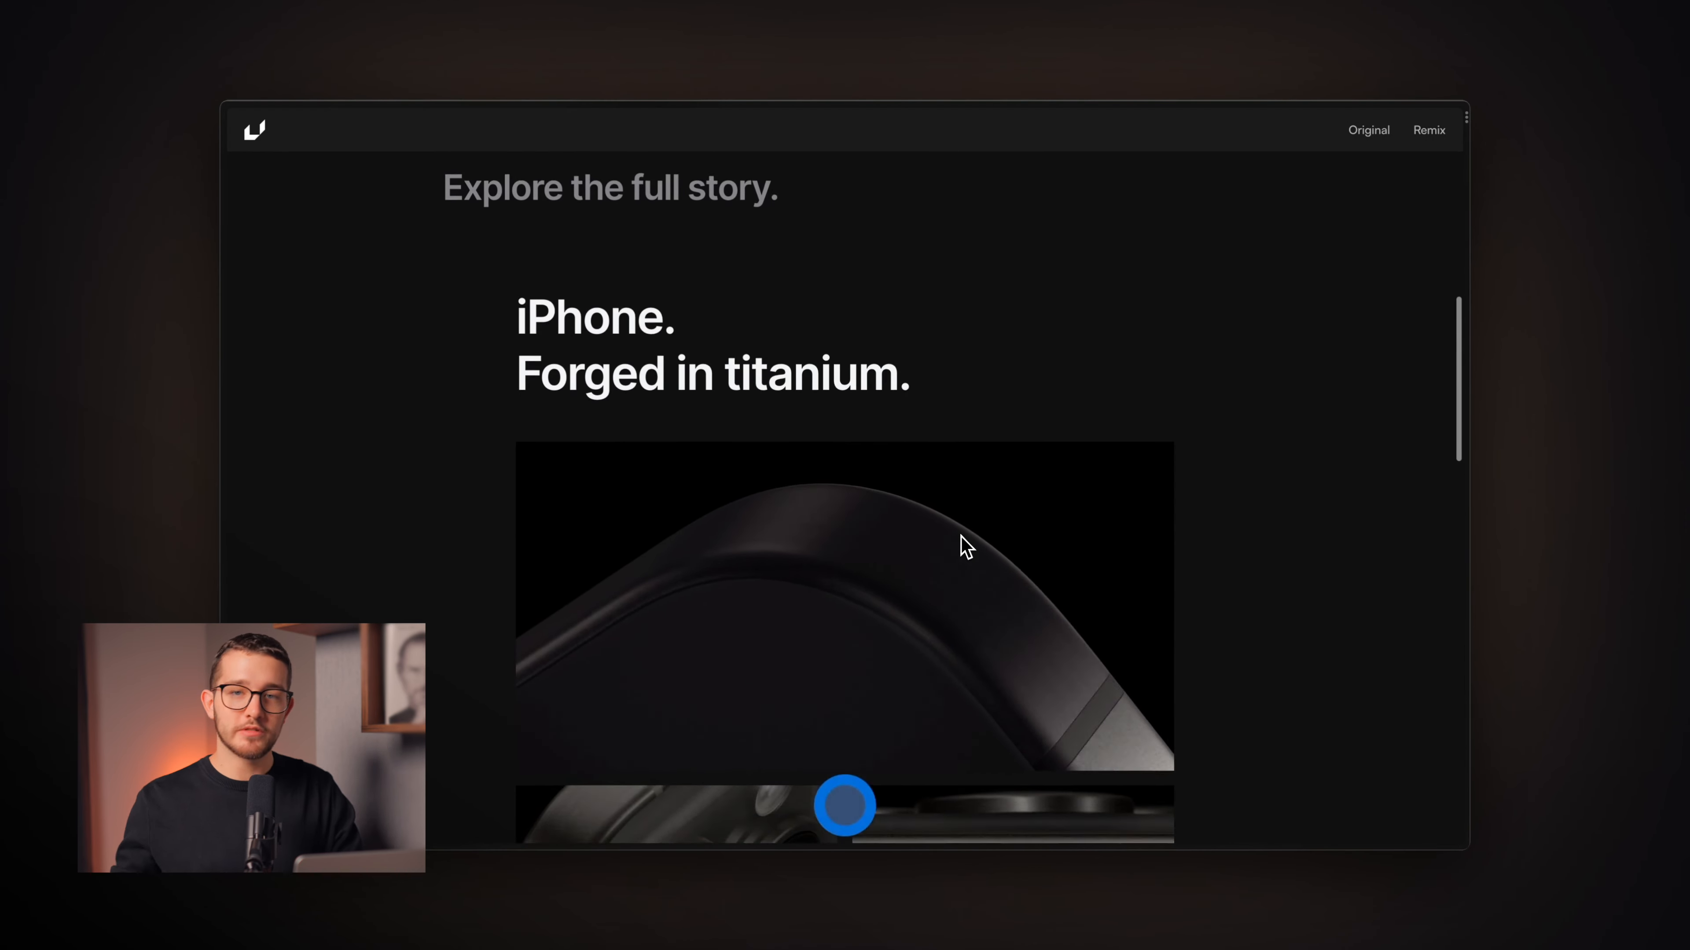
key("super+Tab")
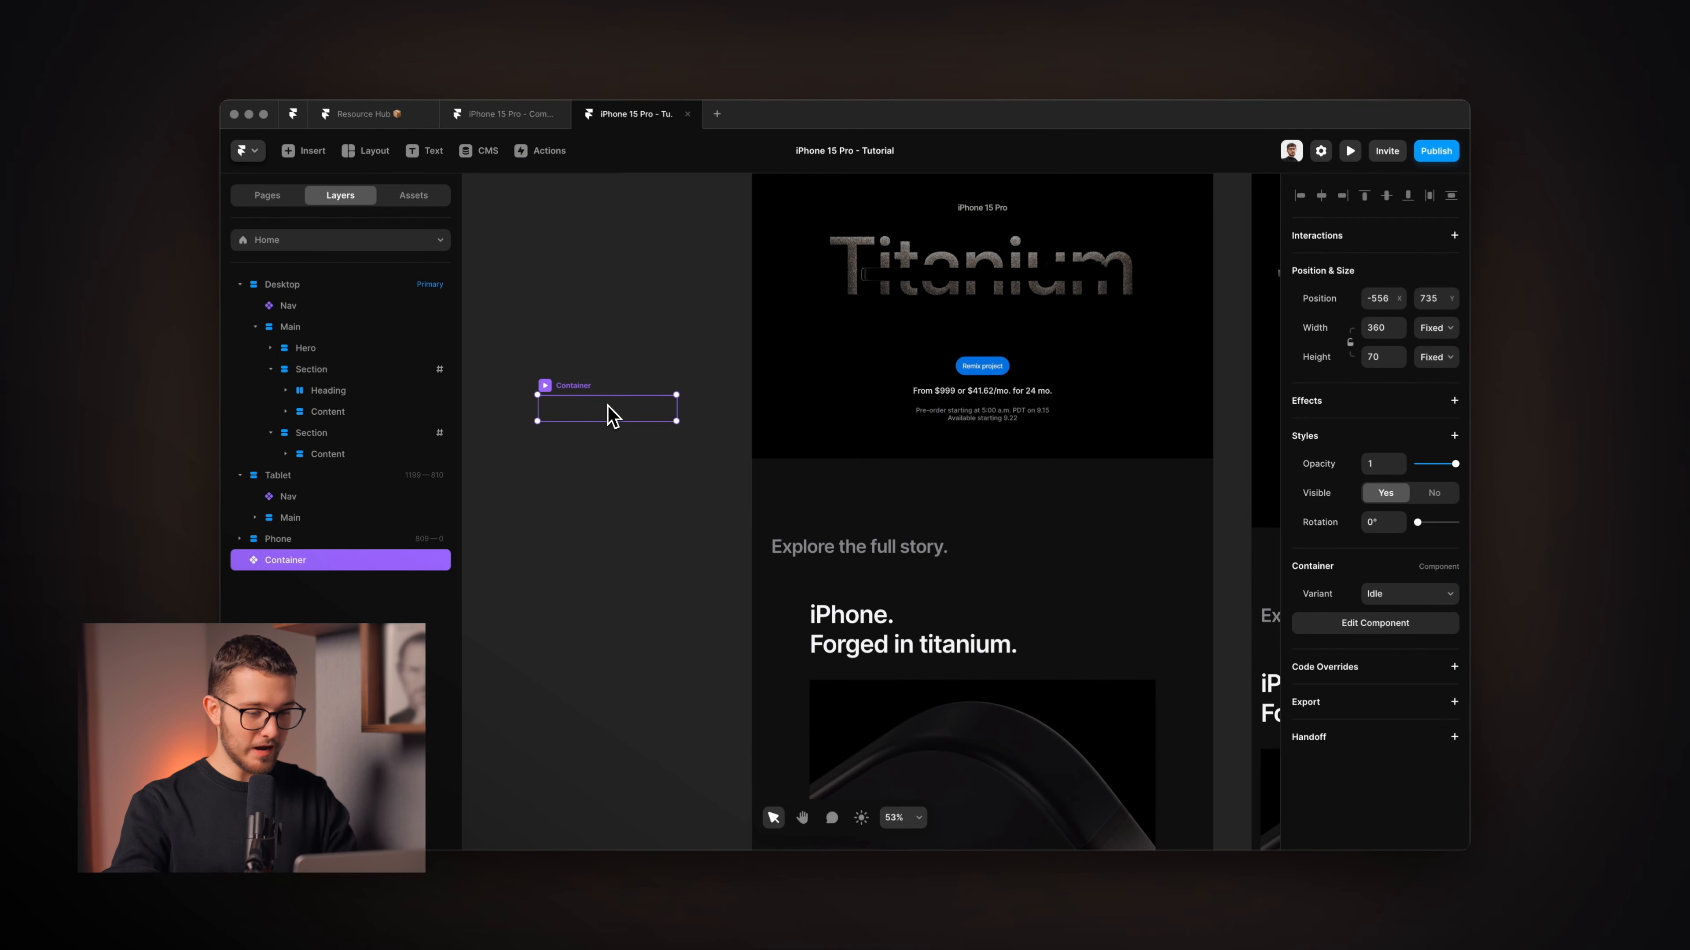
Cut the Container from the Phone layout and paste it into the Desktop page's first titanium Section.
key("super+x")
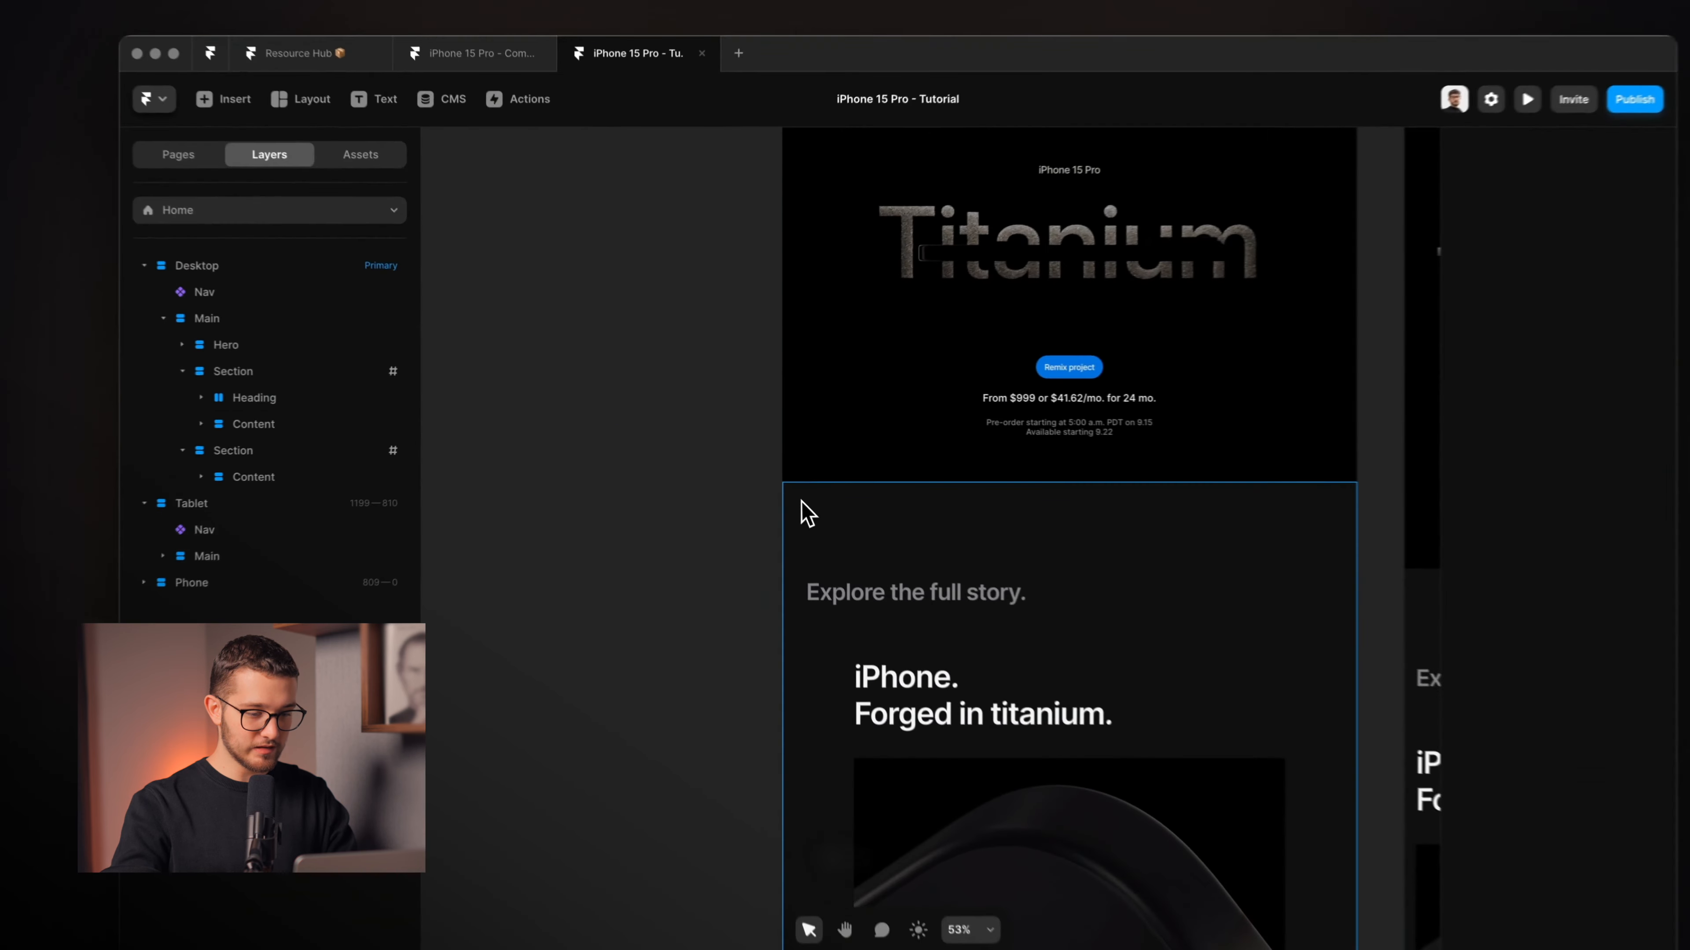
left_click(797, 481)
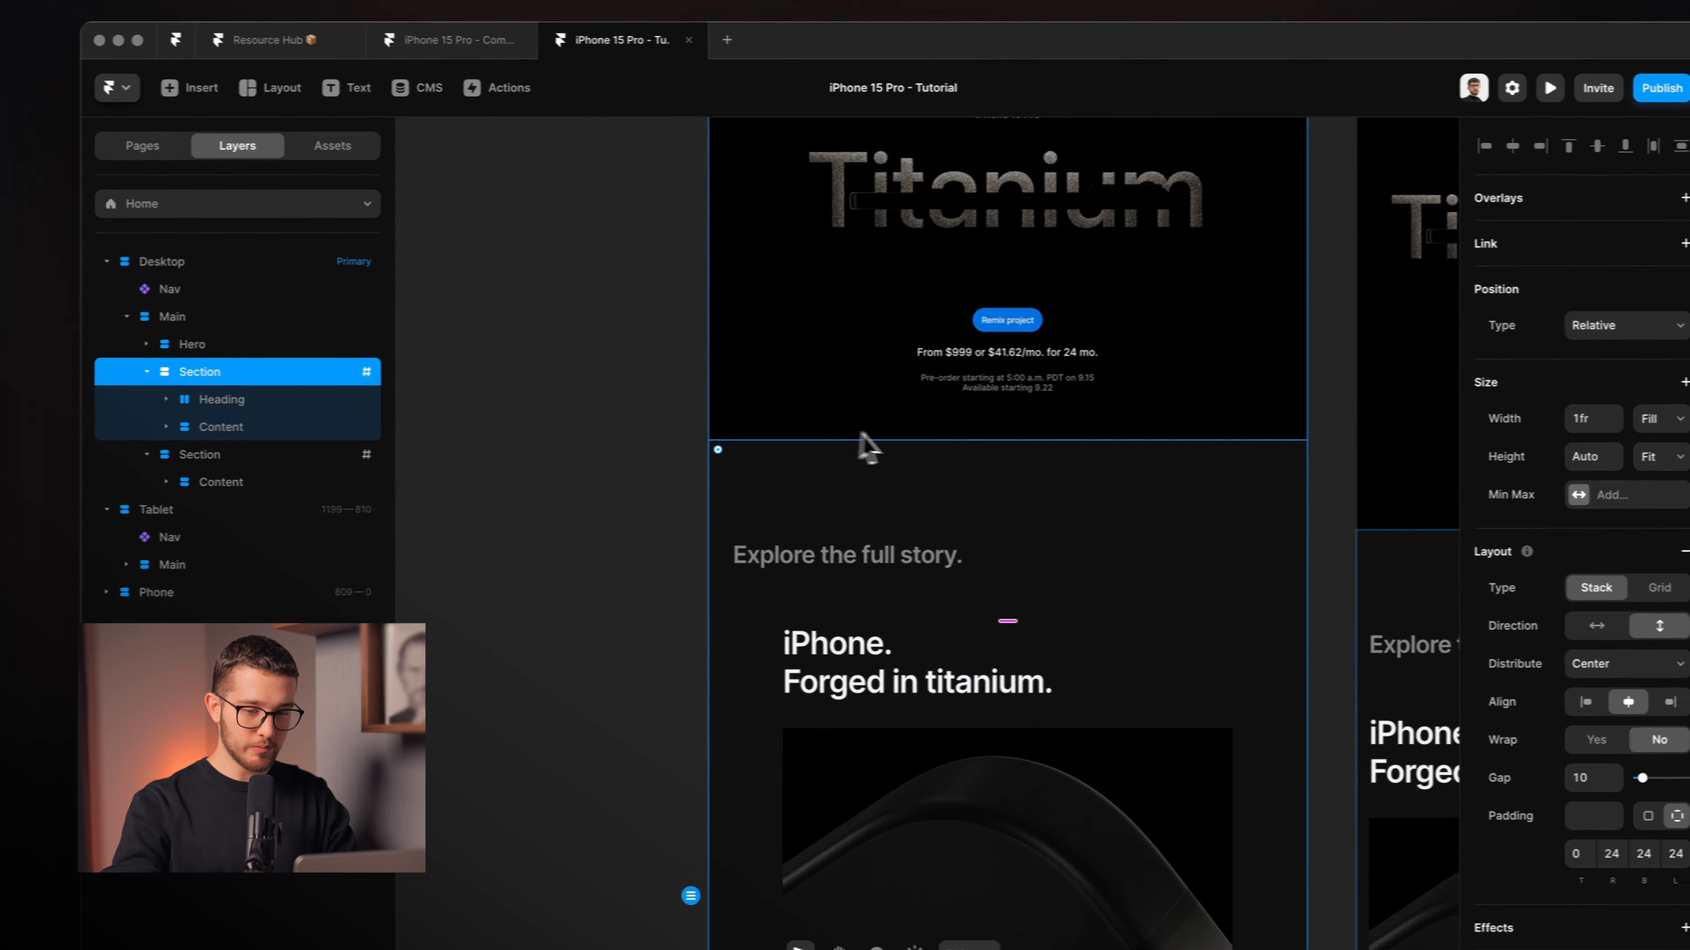
scroll(881, 446, "down", 2)
scroll(881, 445, "right", 2)
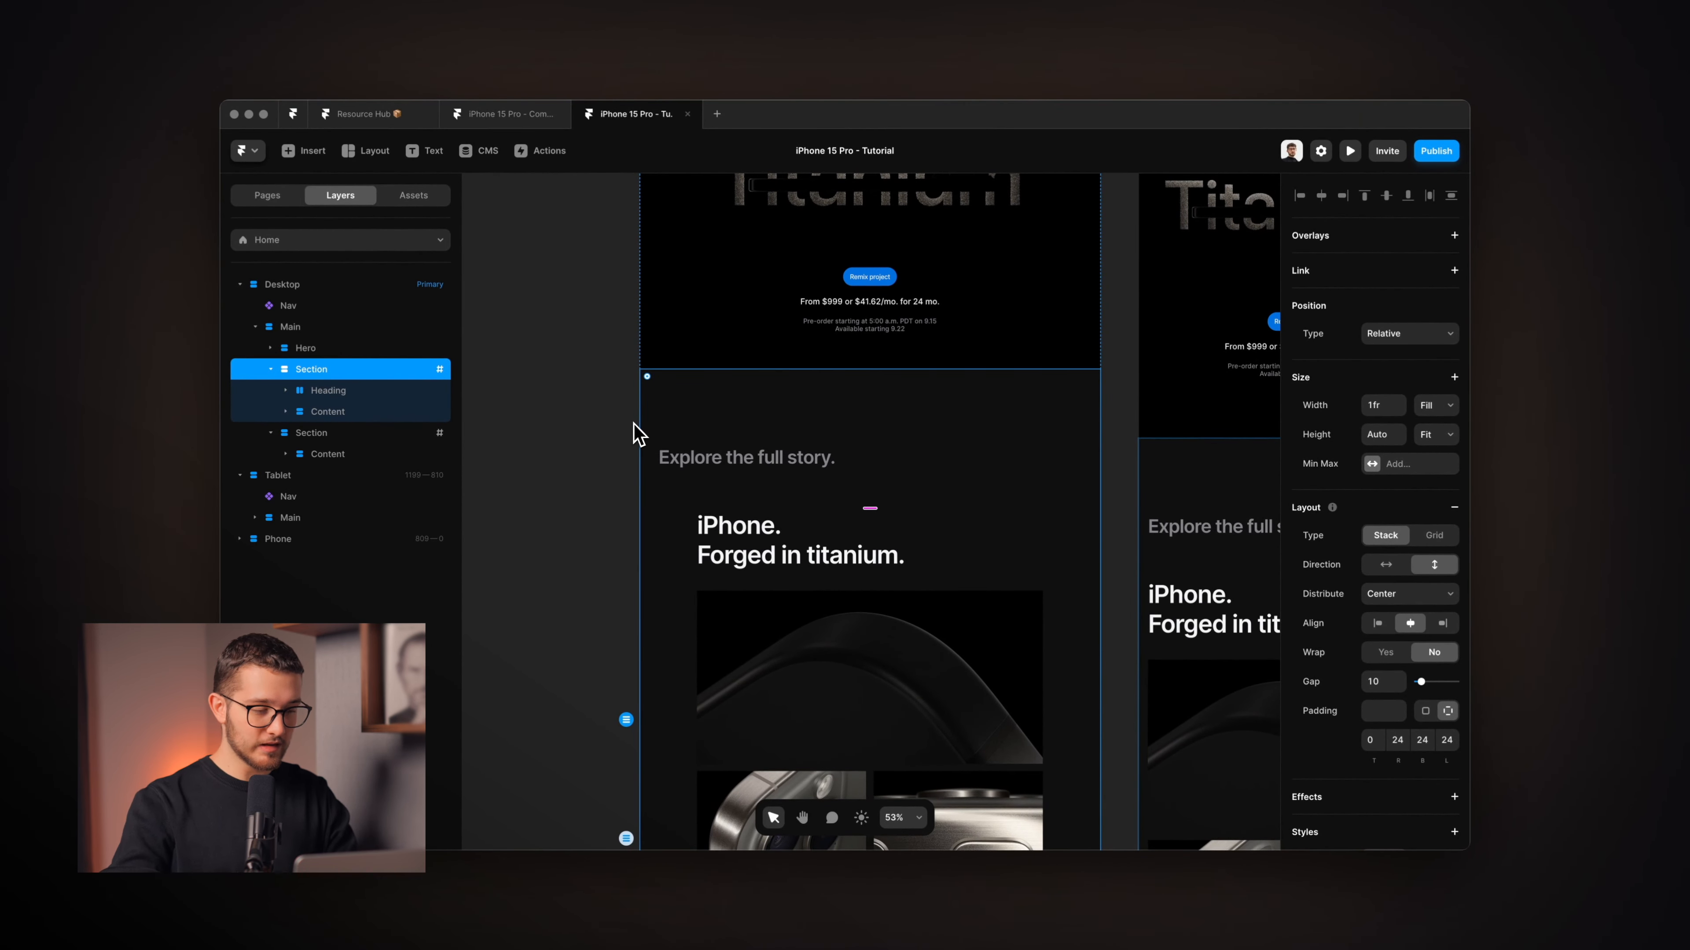
key("super+v")
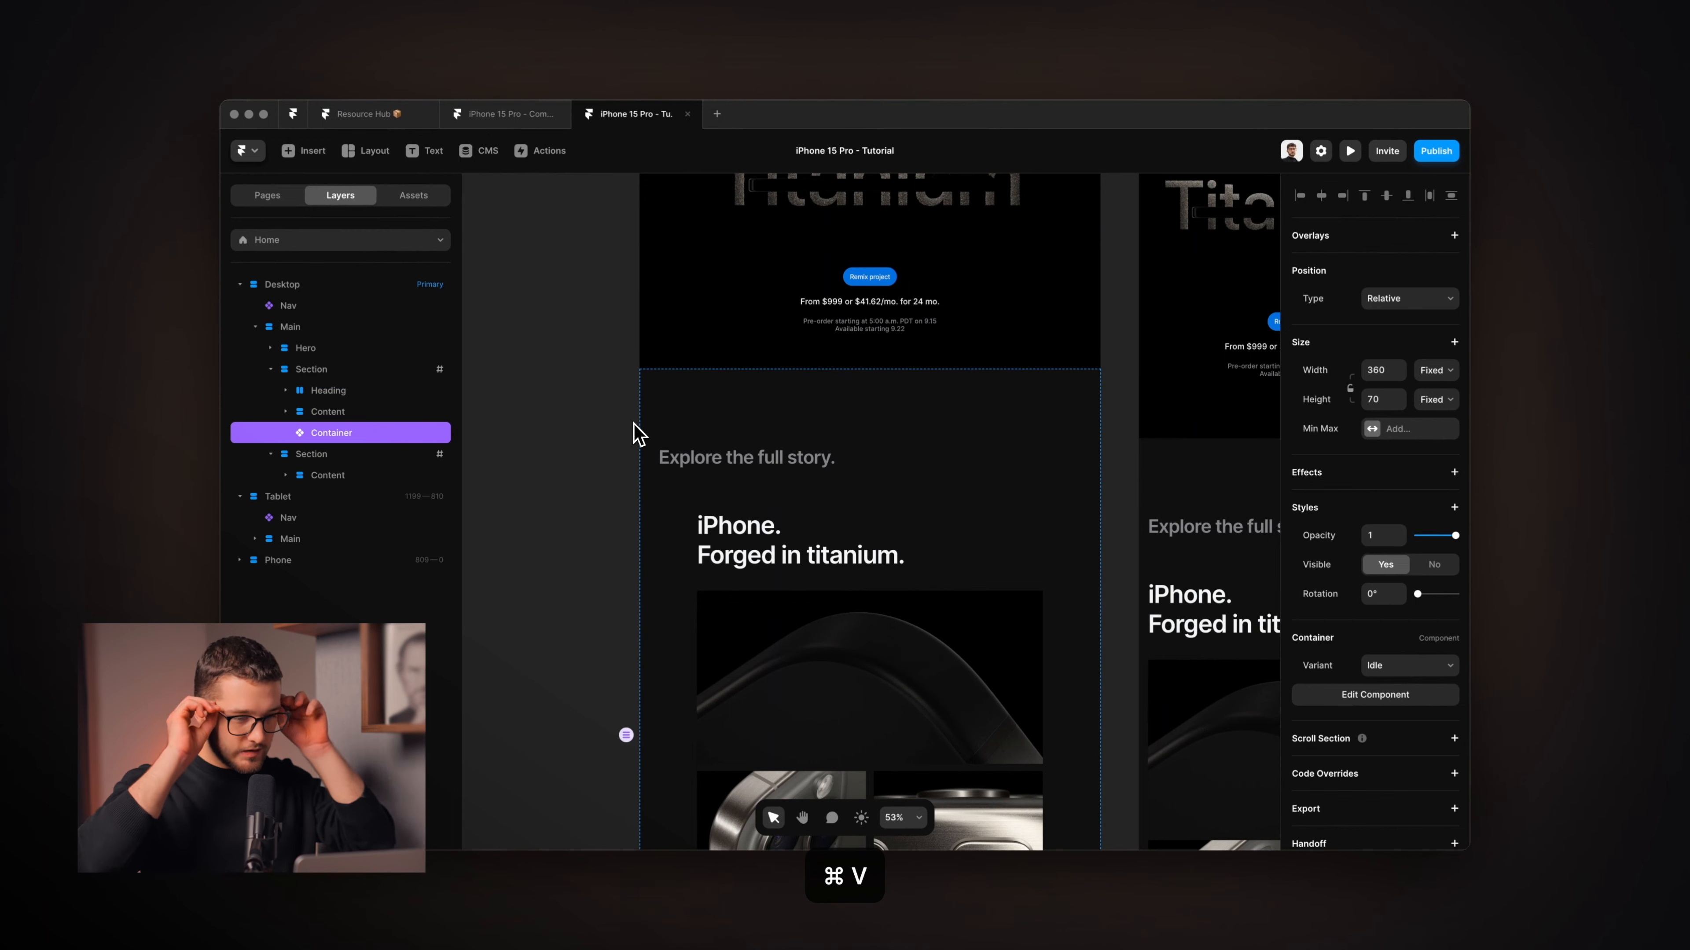
scroll(931, 584, "down", 5)
scroll(931, 585, "right", 1)
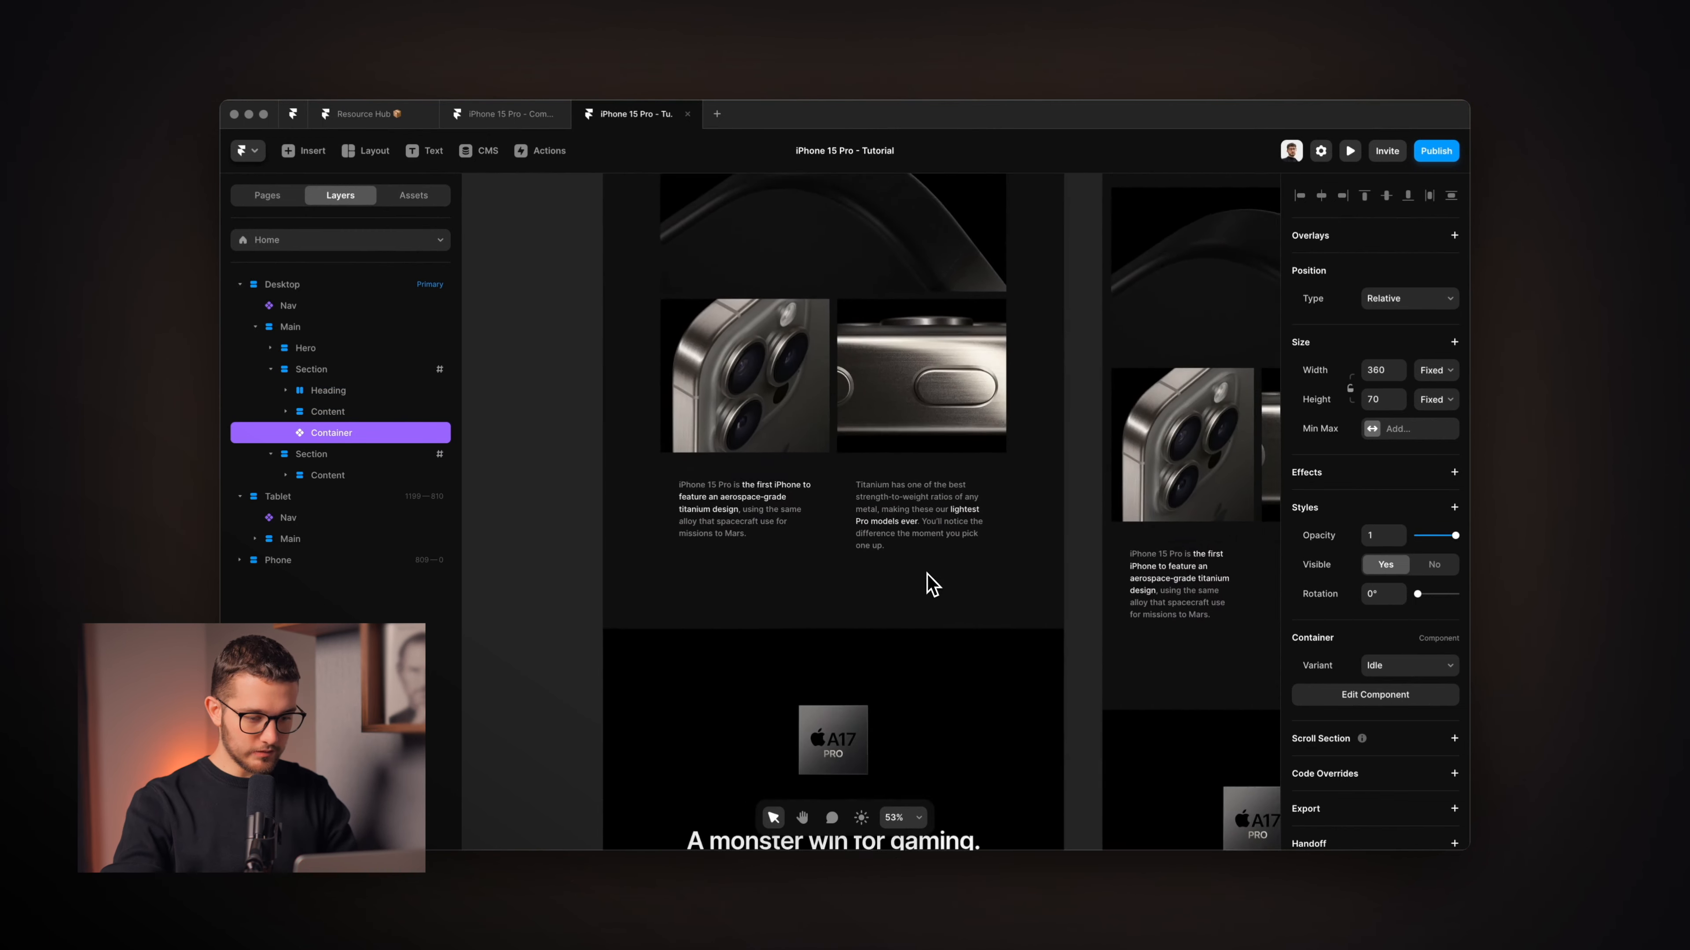
scroll(930, 584, "up", 5)
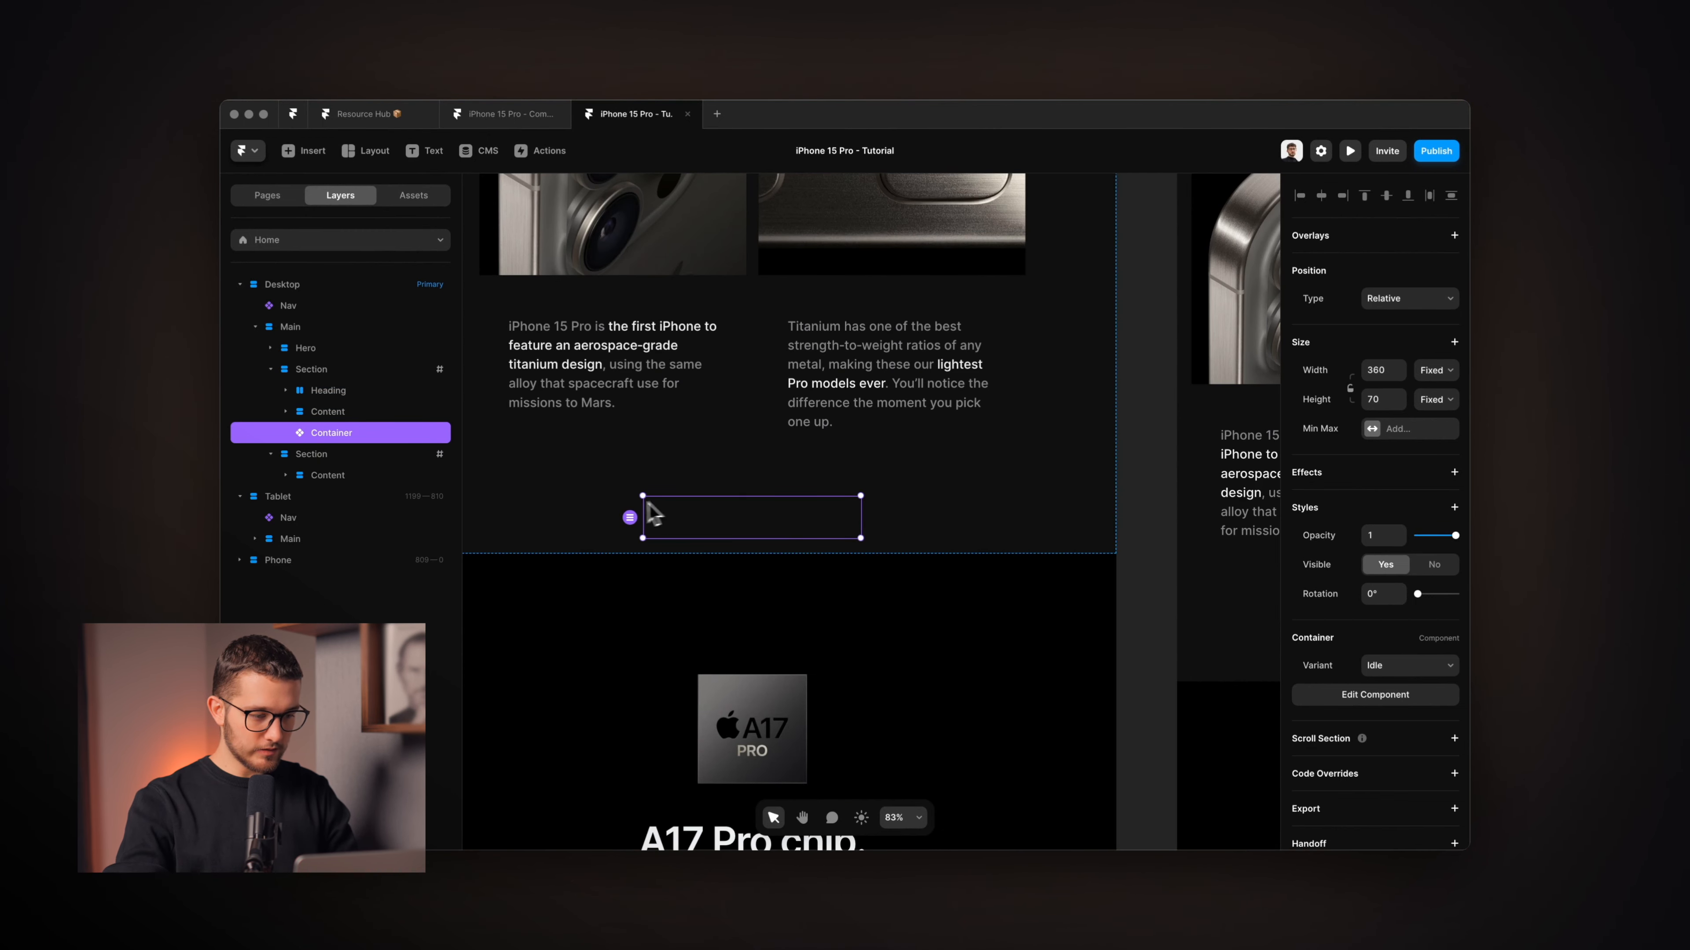
scroll(761, 506, "left", 1)
left_click(363, 370)
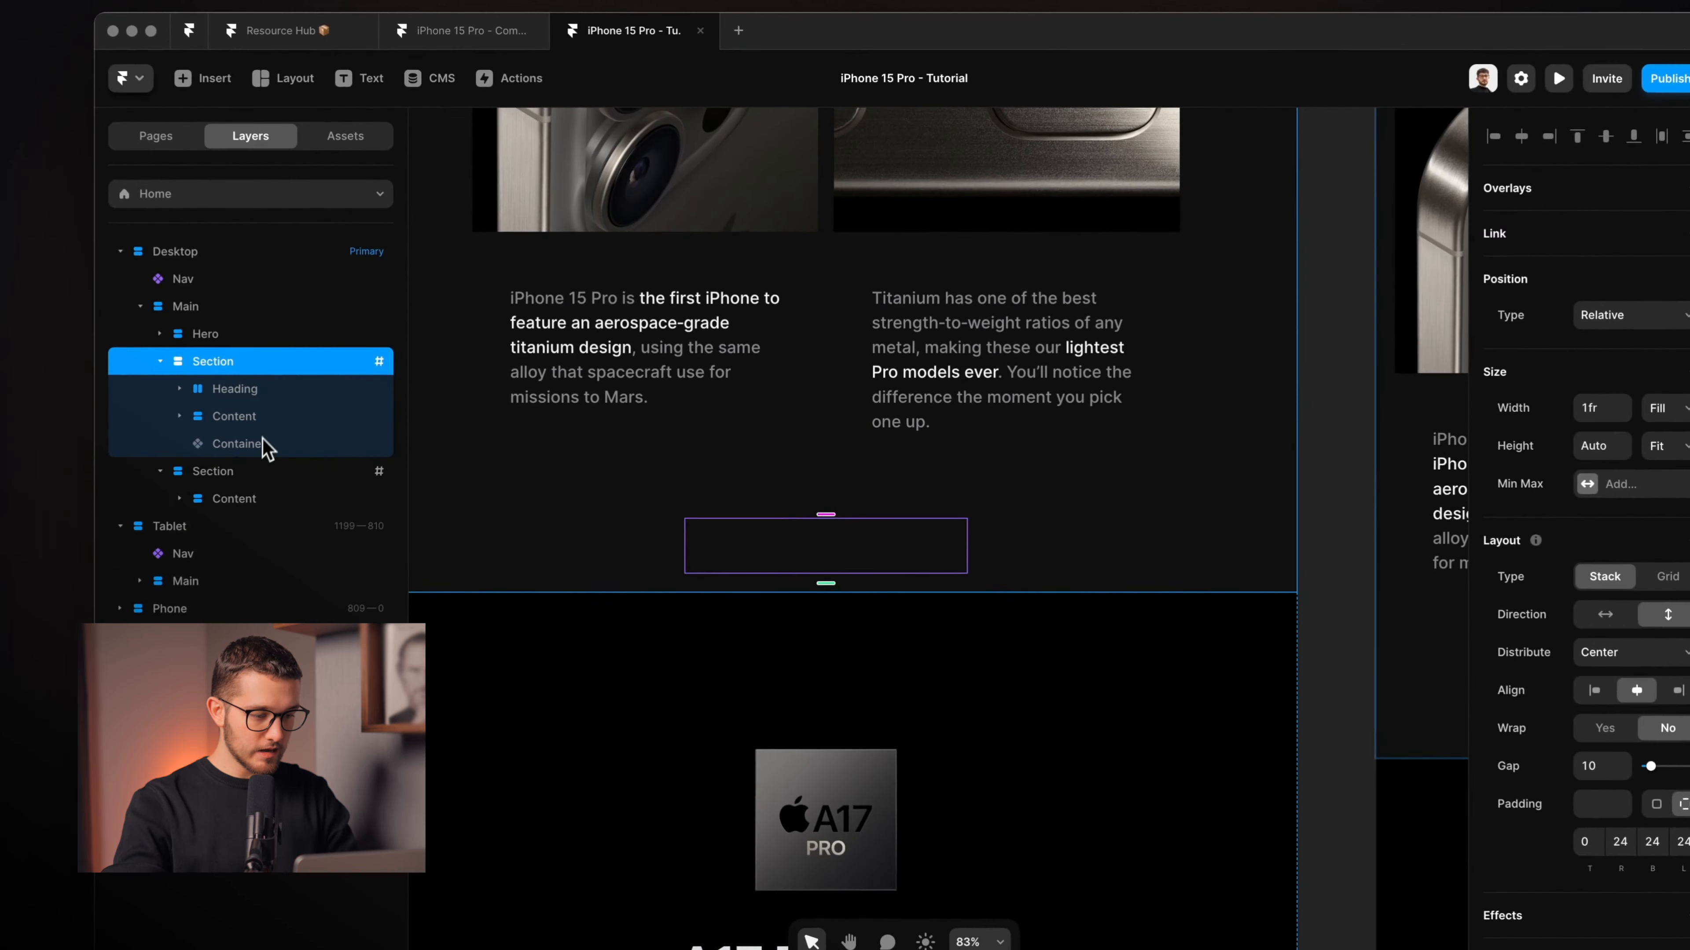
left_click(266, 444)
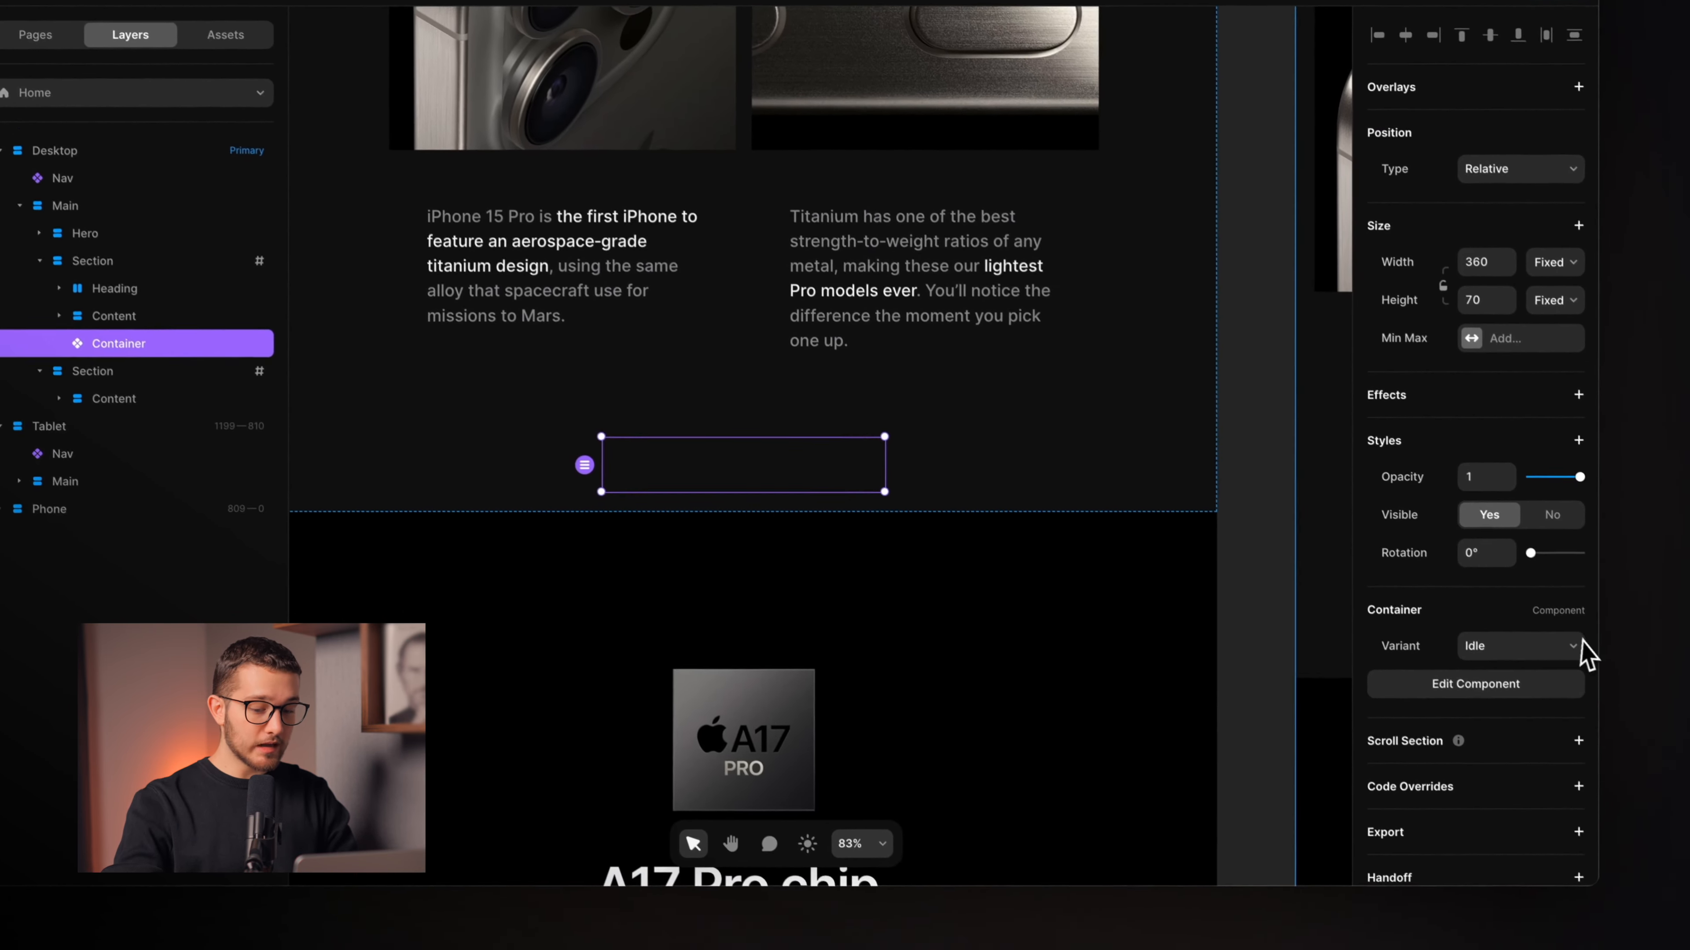
Set the Container's variant to Appear 4.
left_click(1573, 645)
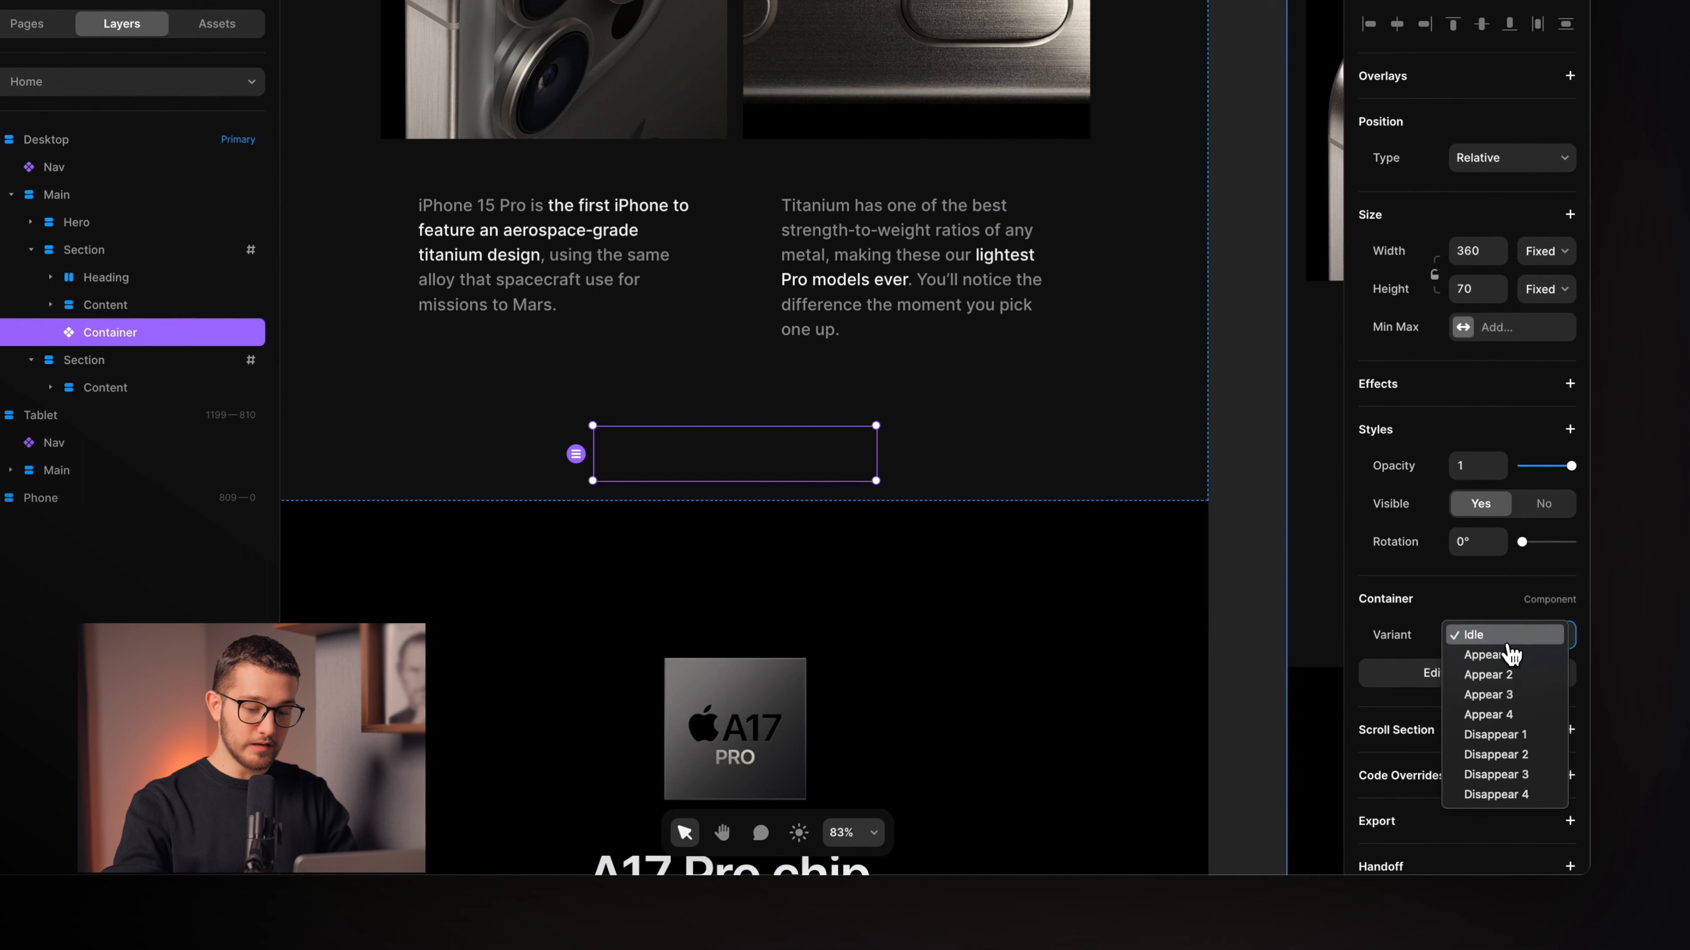
left_click(1483, 642)
left_click(1485, 641)
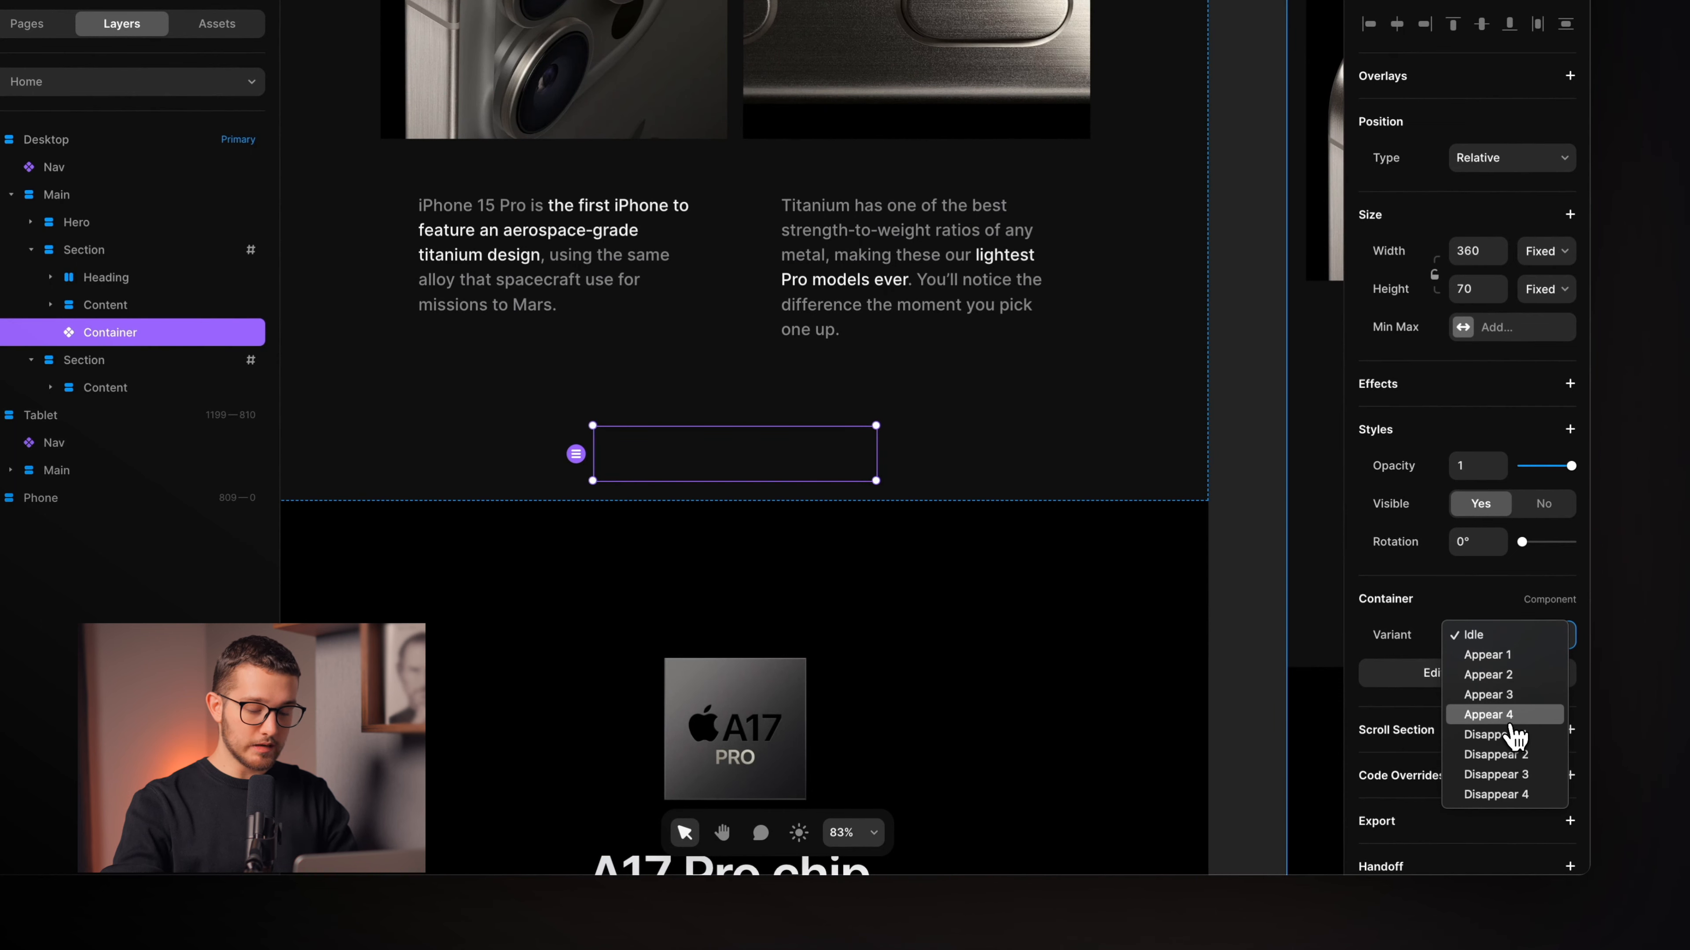
left_click(1510, 717)
Change the Container's Position type to Sticky.
left_click(988, 445)
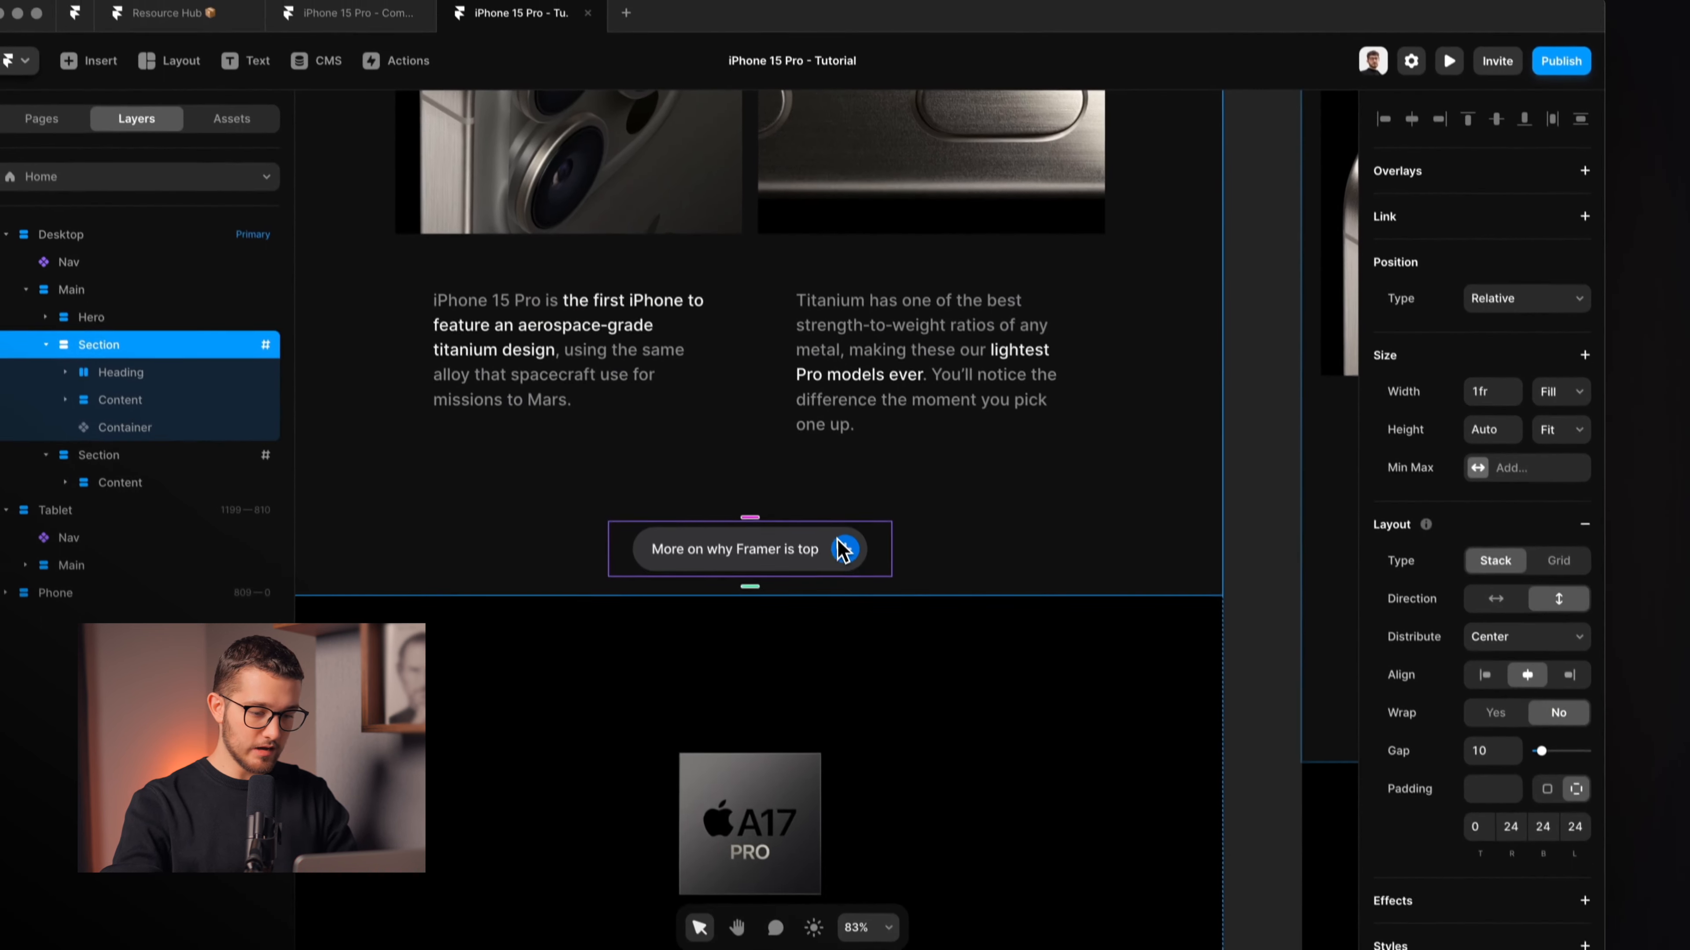
left_click(842, 549)
scroll(851, 563, "up", 5)
left_click(1516, 256)
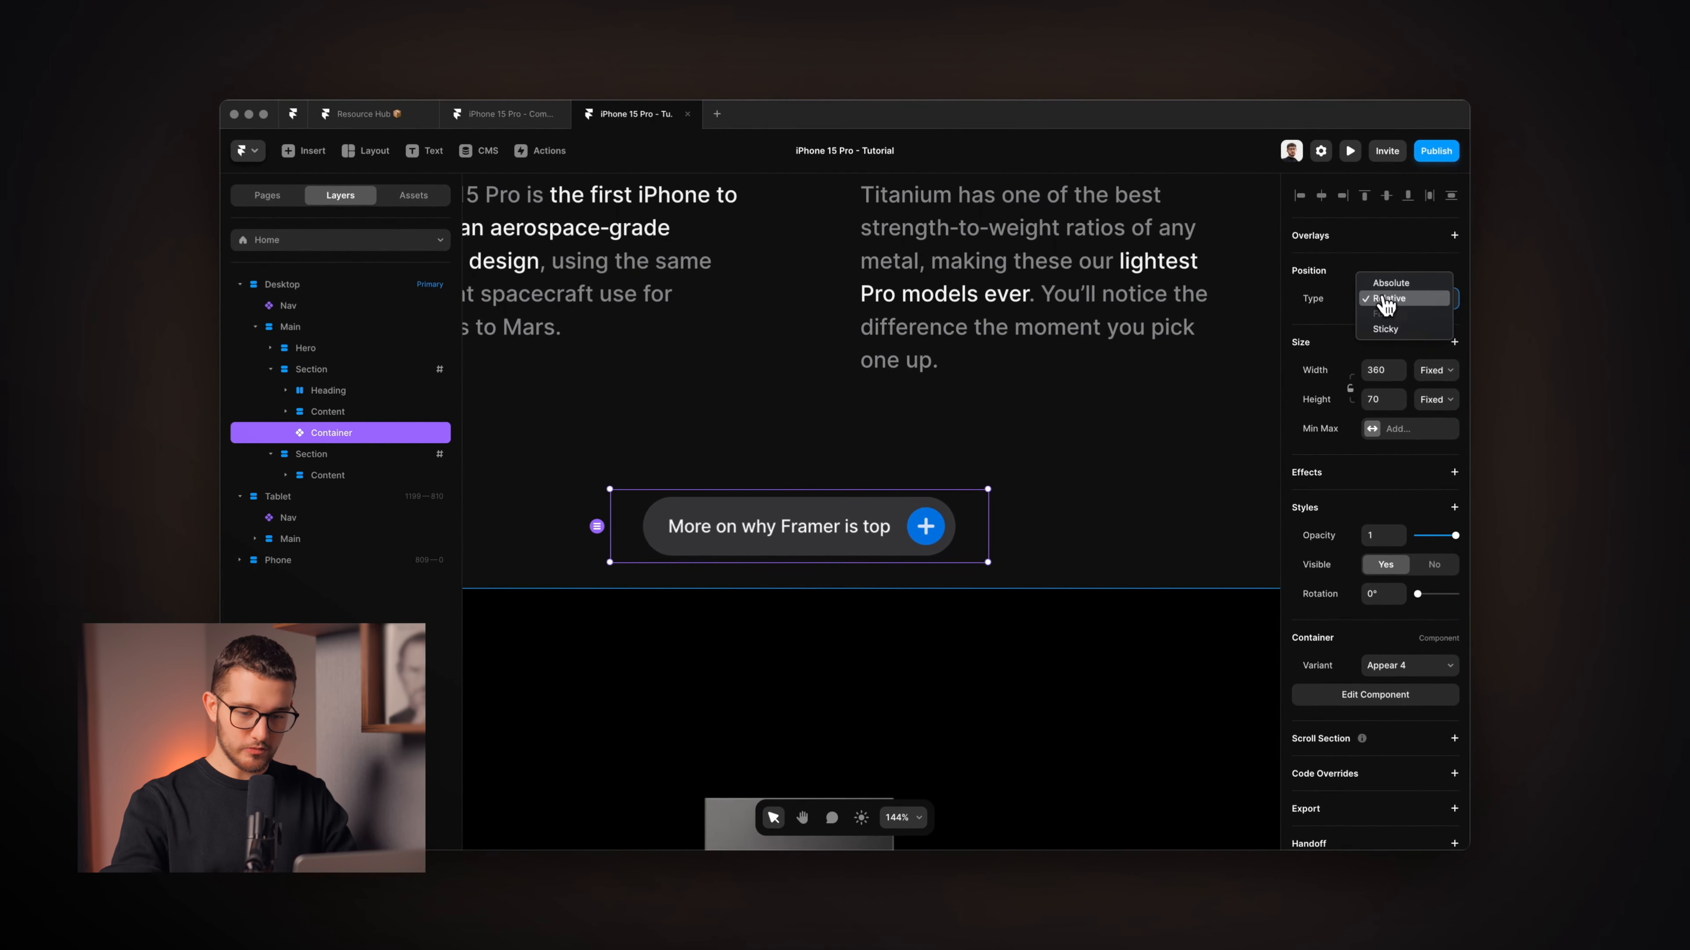
left_click(1386, 328)
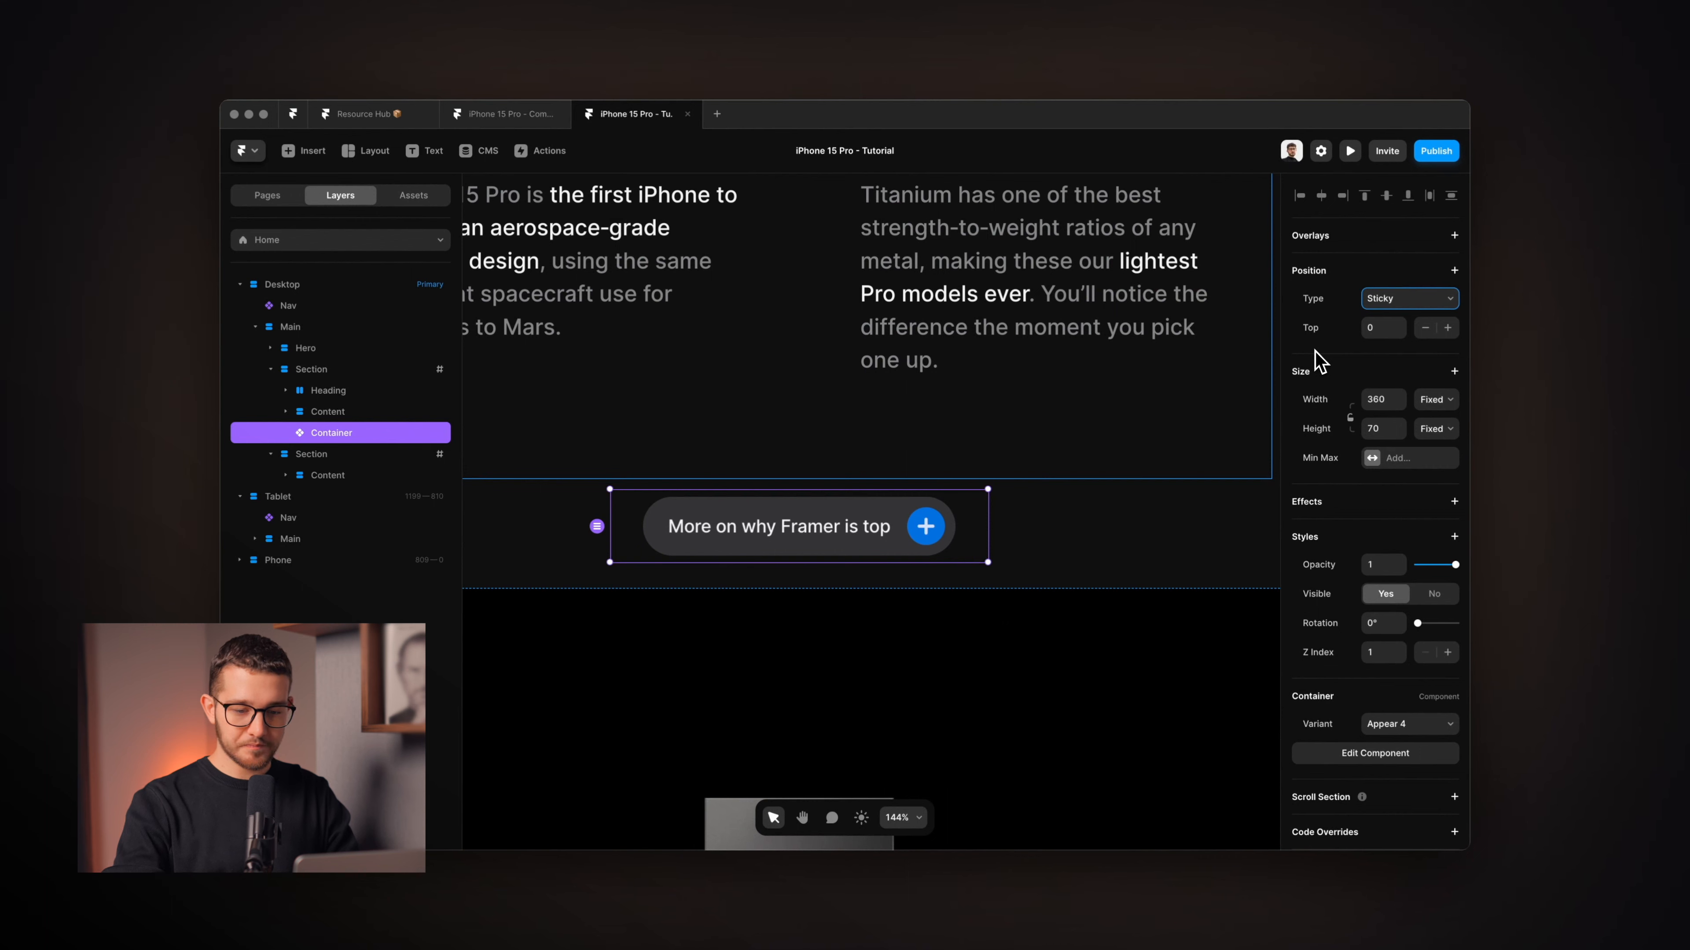
Check the sticky pill in the site preview, then remove the Container's Top offset.
key("super+Tab")
scroll(1012, 559, "down", 8)
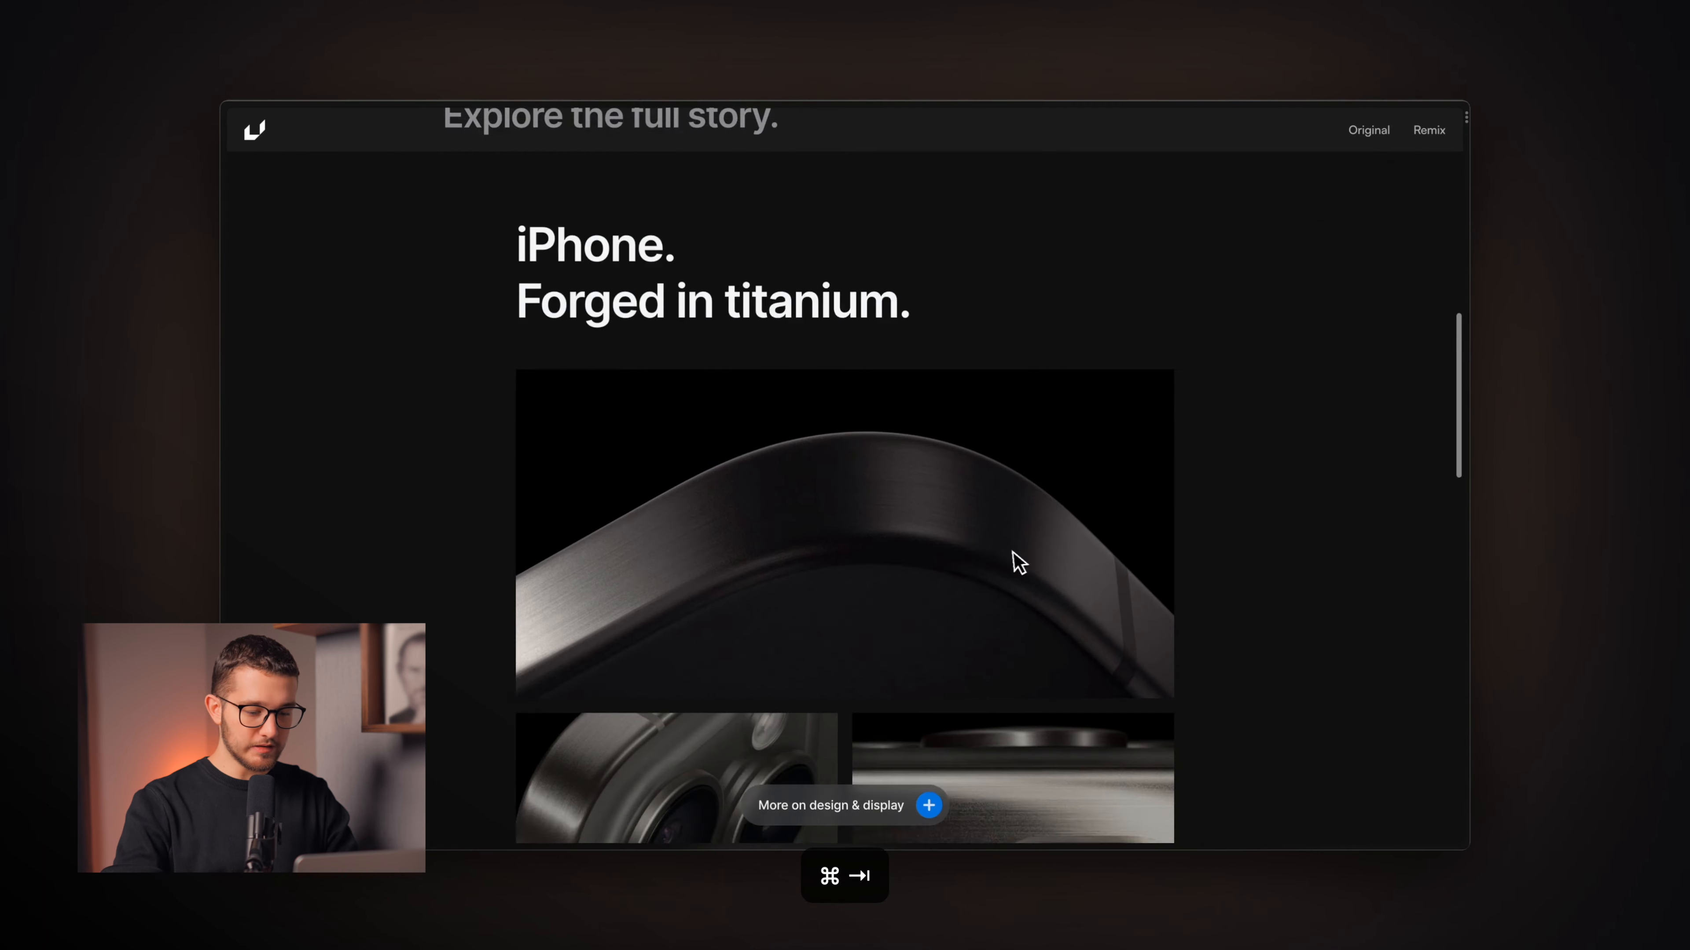
scroll(1012, 562, "down", 4)
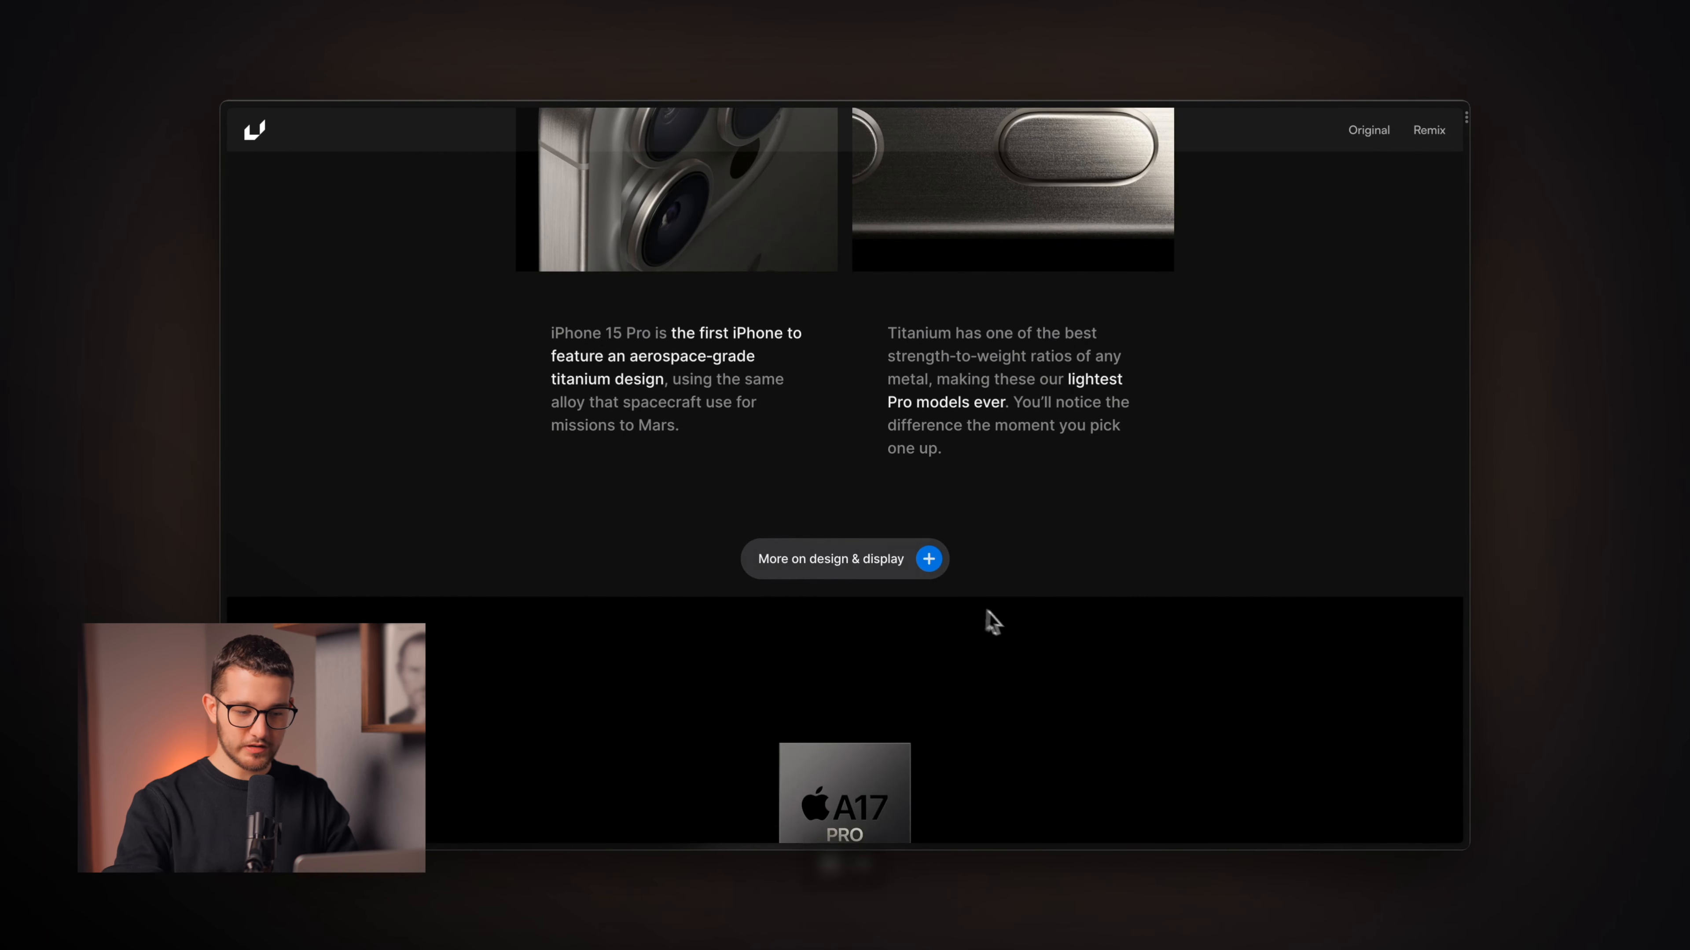
key("super+Tab")
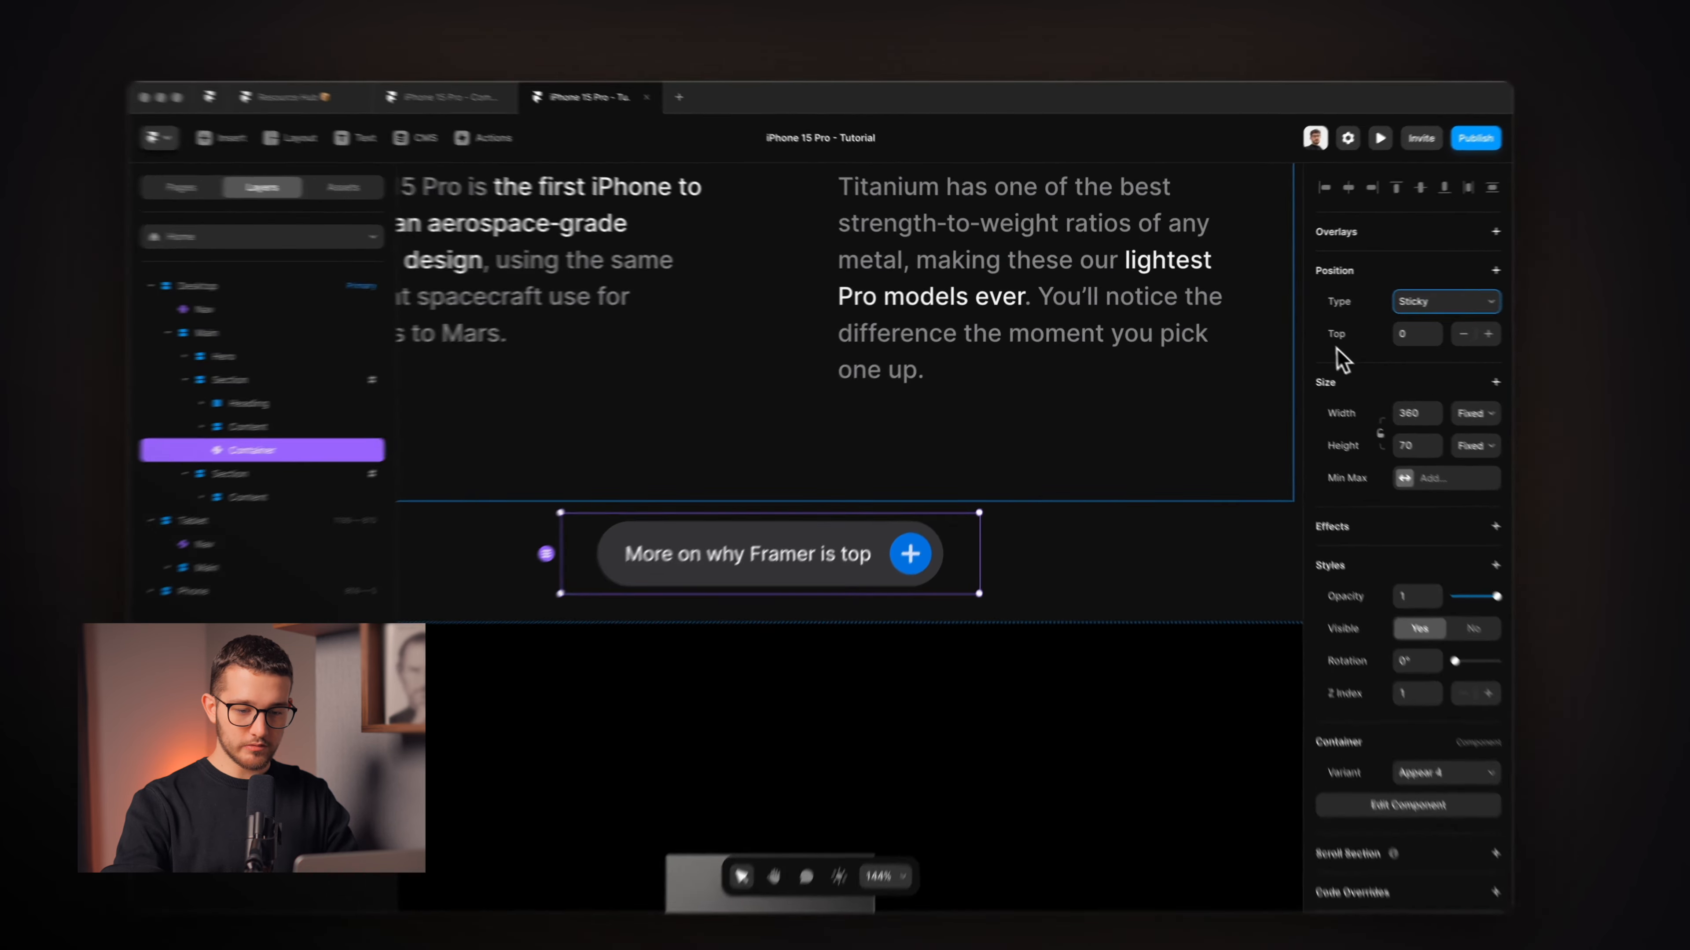
left_click(1312, 335)
left_click(1337, 352)
Pin the sticky Container to the Bottom with a 24 px offset.
left_click(1570, 271)
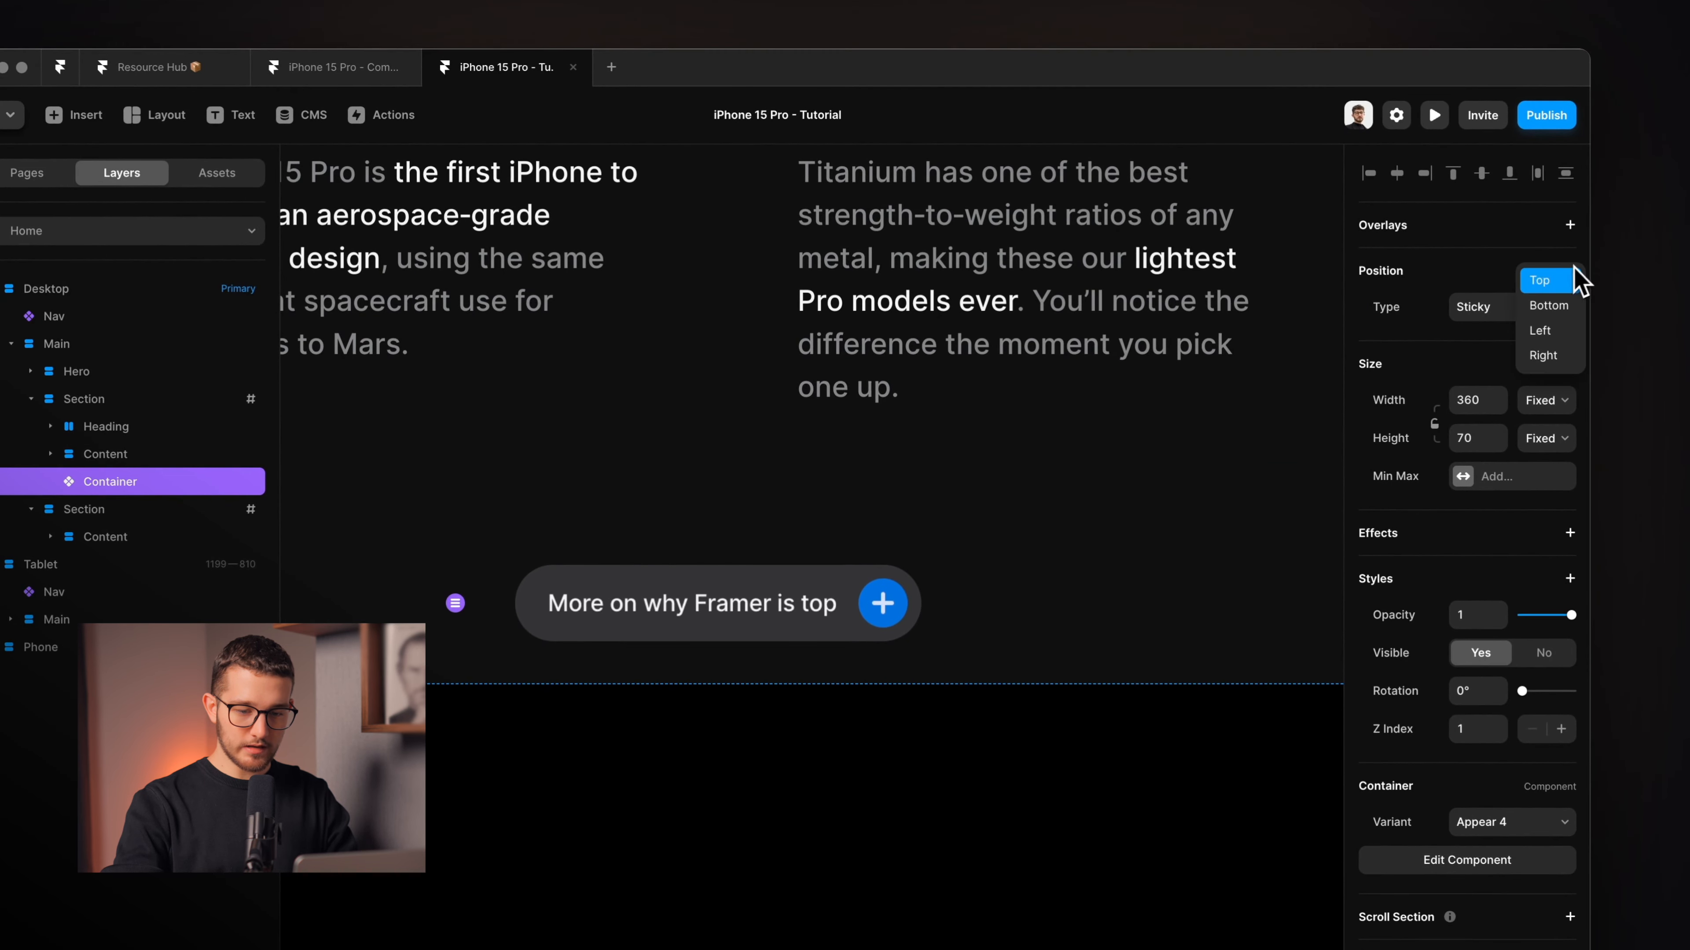
left_click(1550, 306)
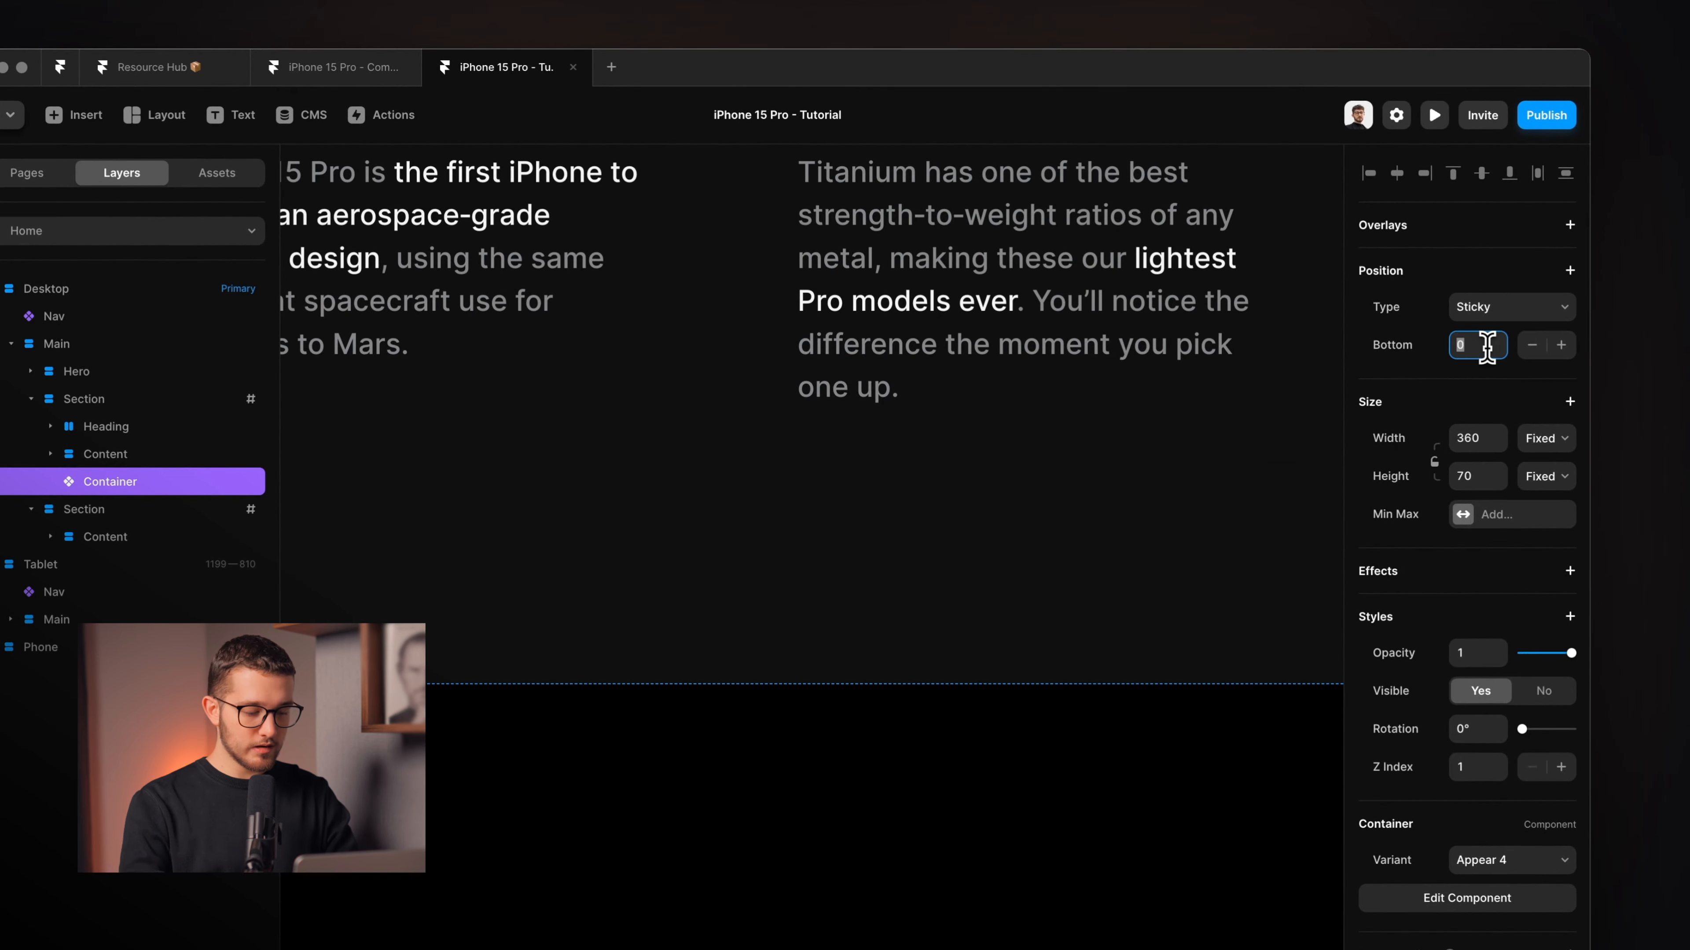
key("Return")
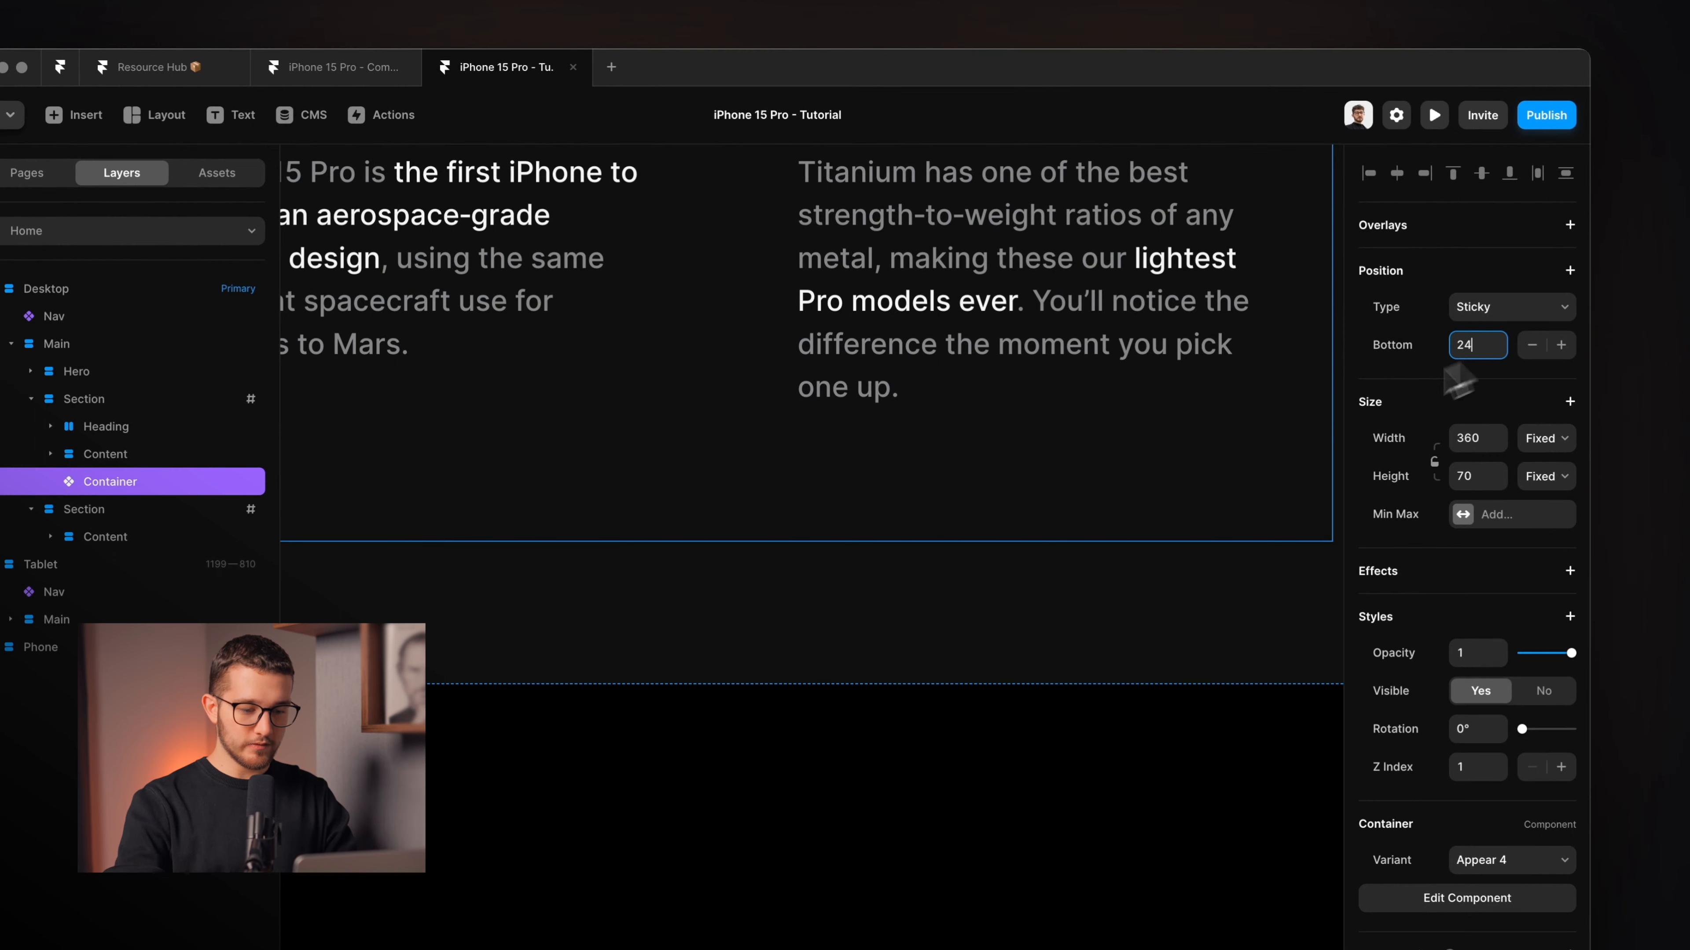
scroll(840, 591, "down", 5)
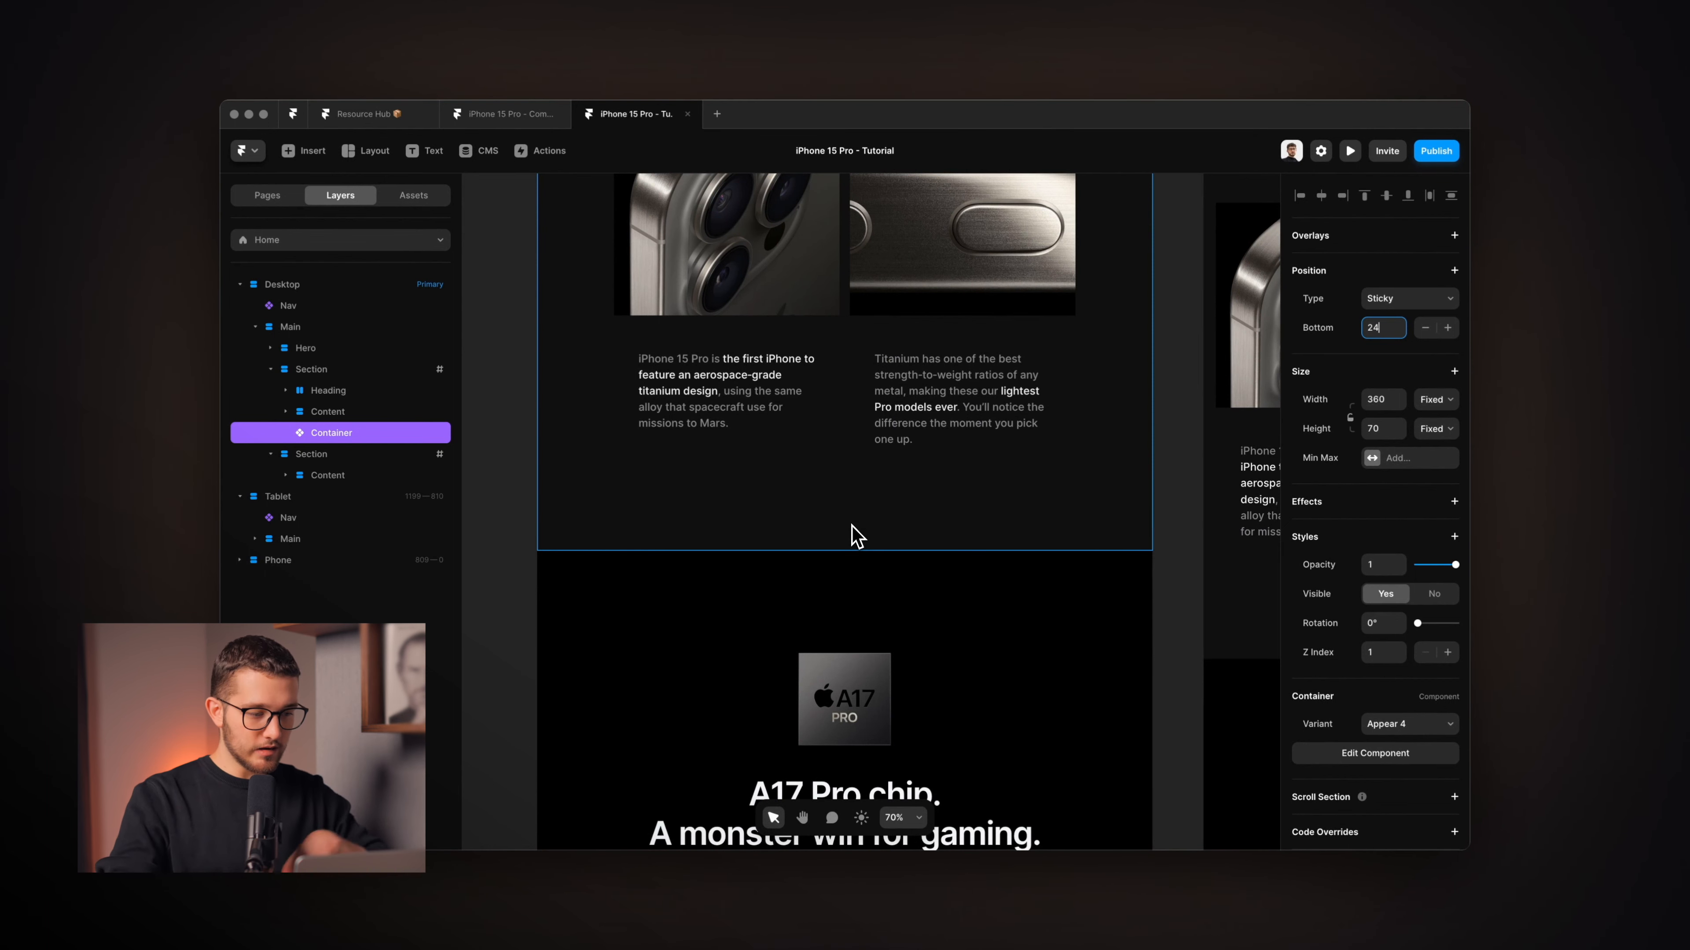
scroll(856, 536, "up", 10)
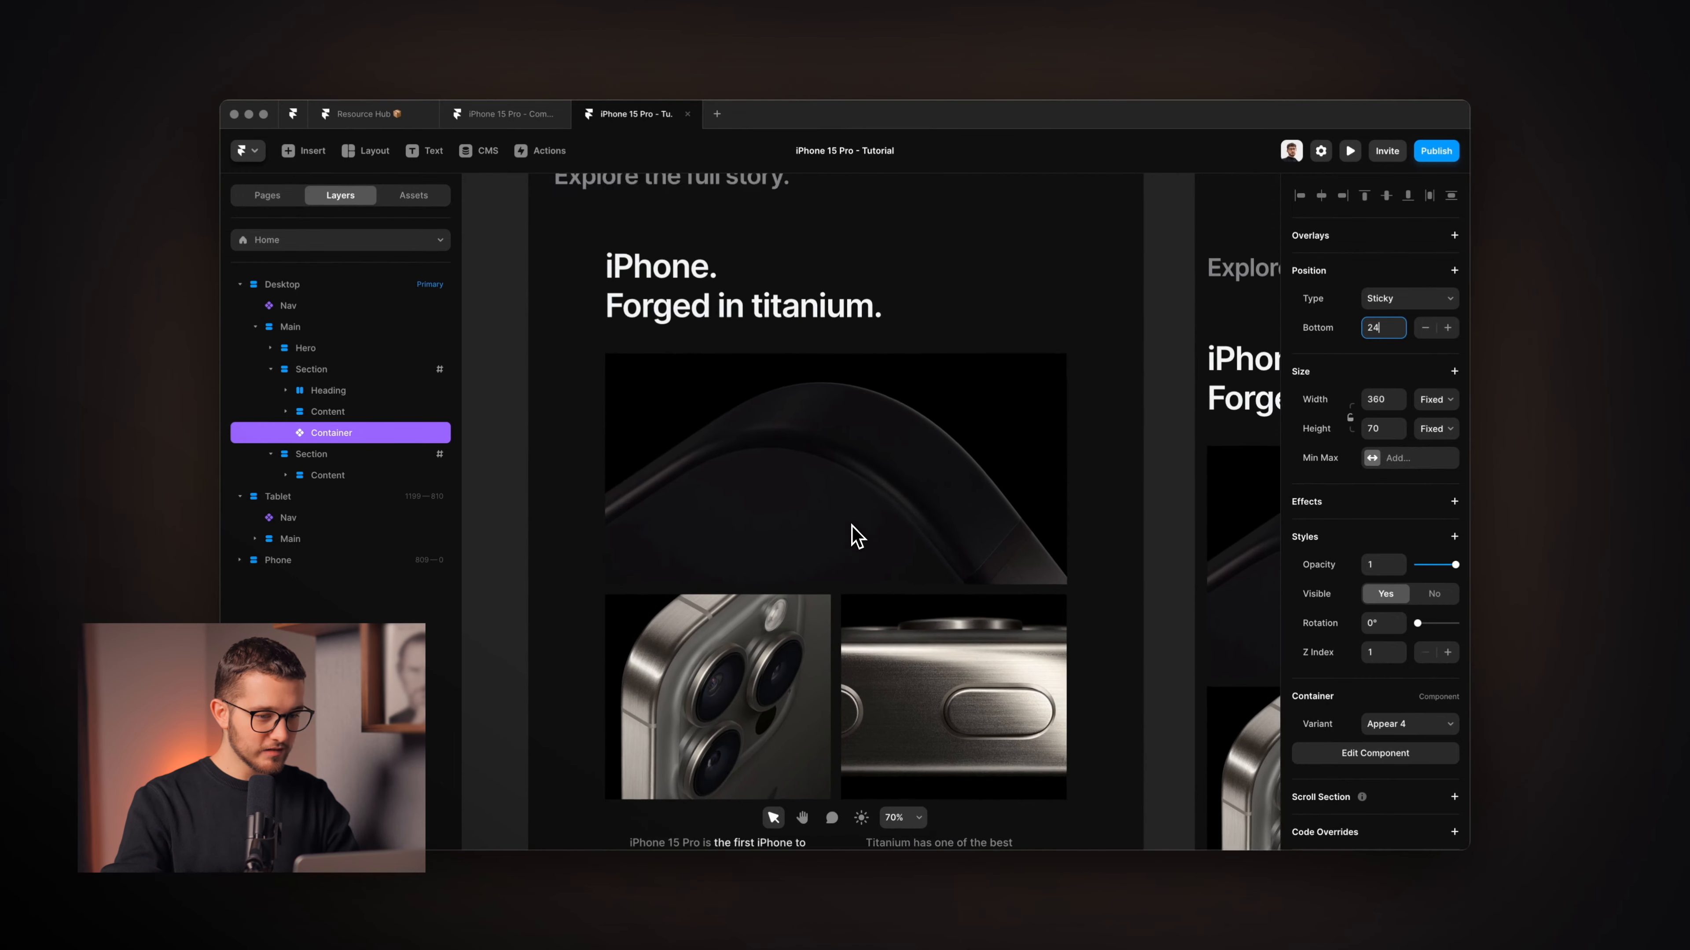
scroll(902, 270, "up", 5)
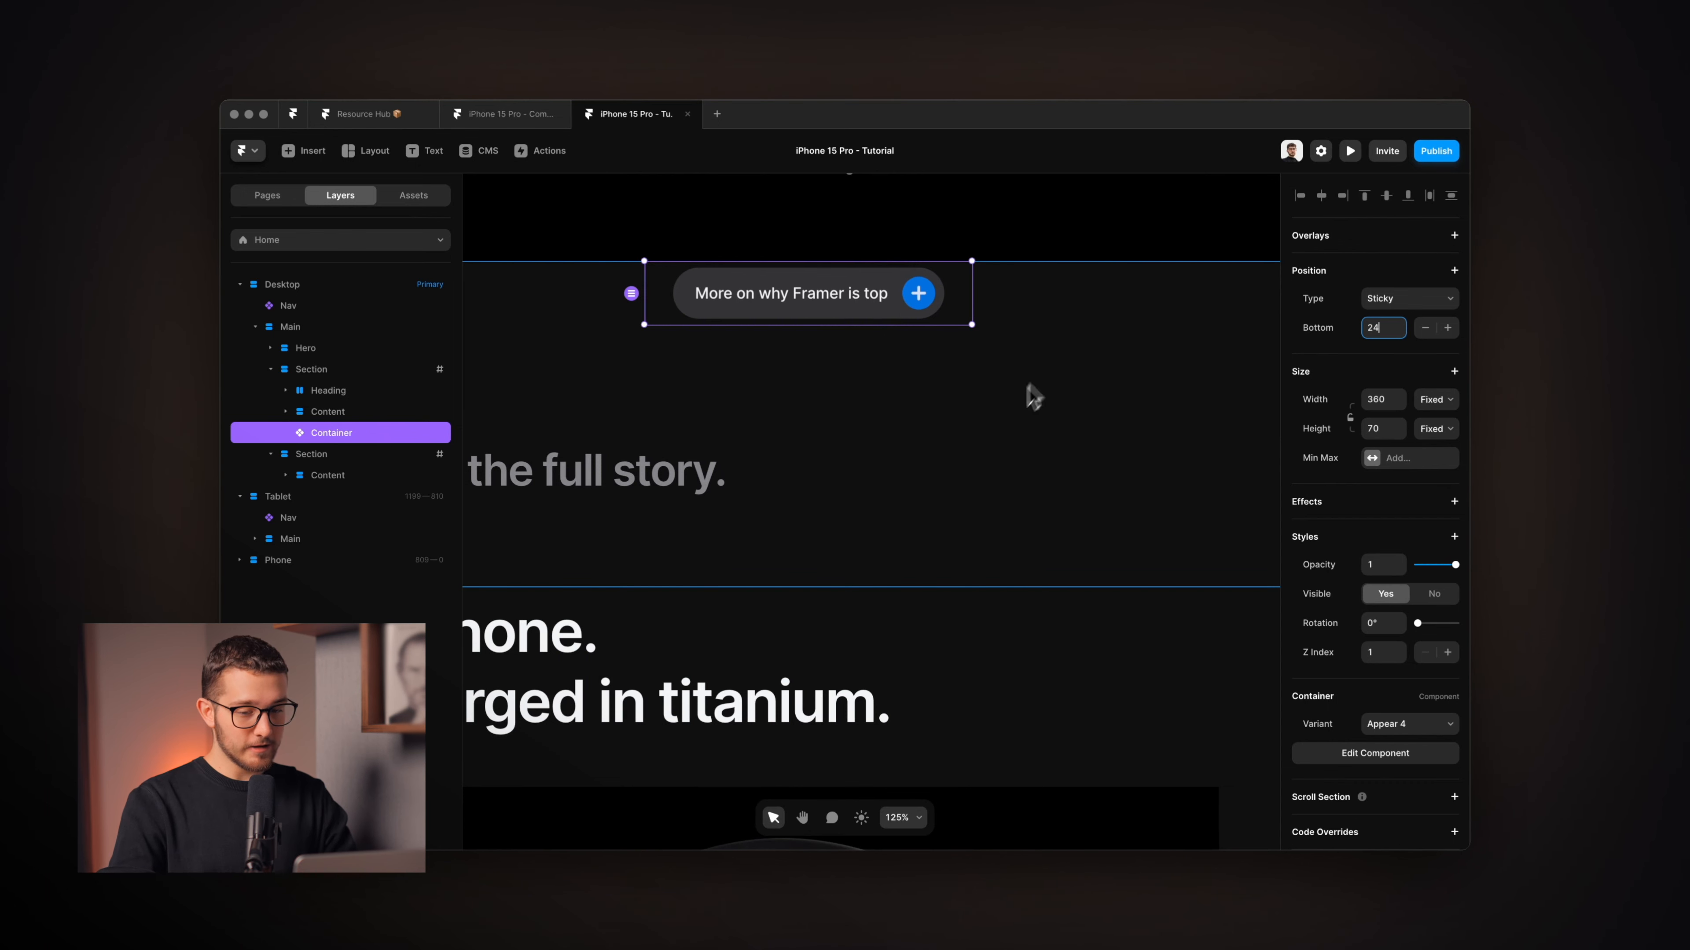
scroll(1033, 398, "up", 2)
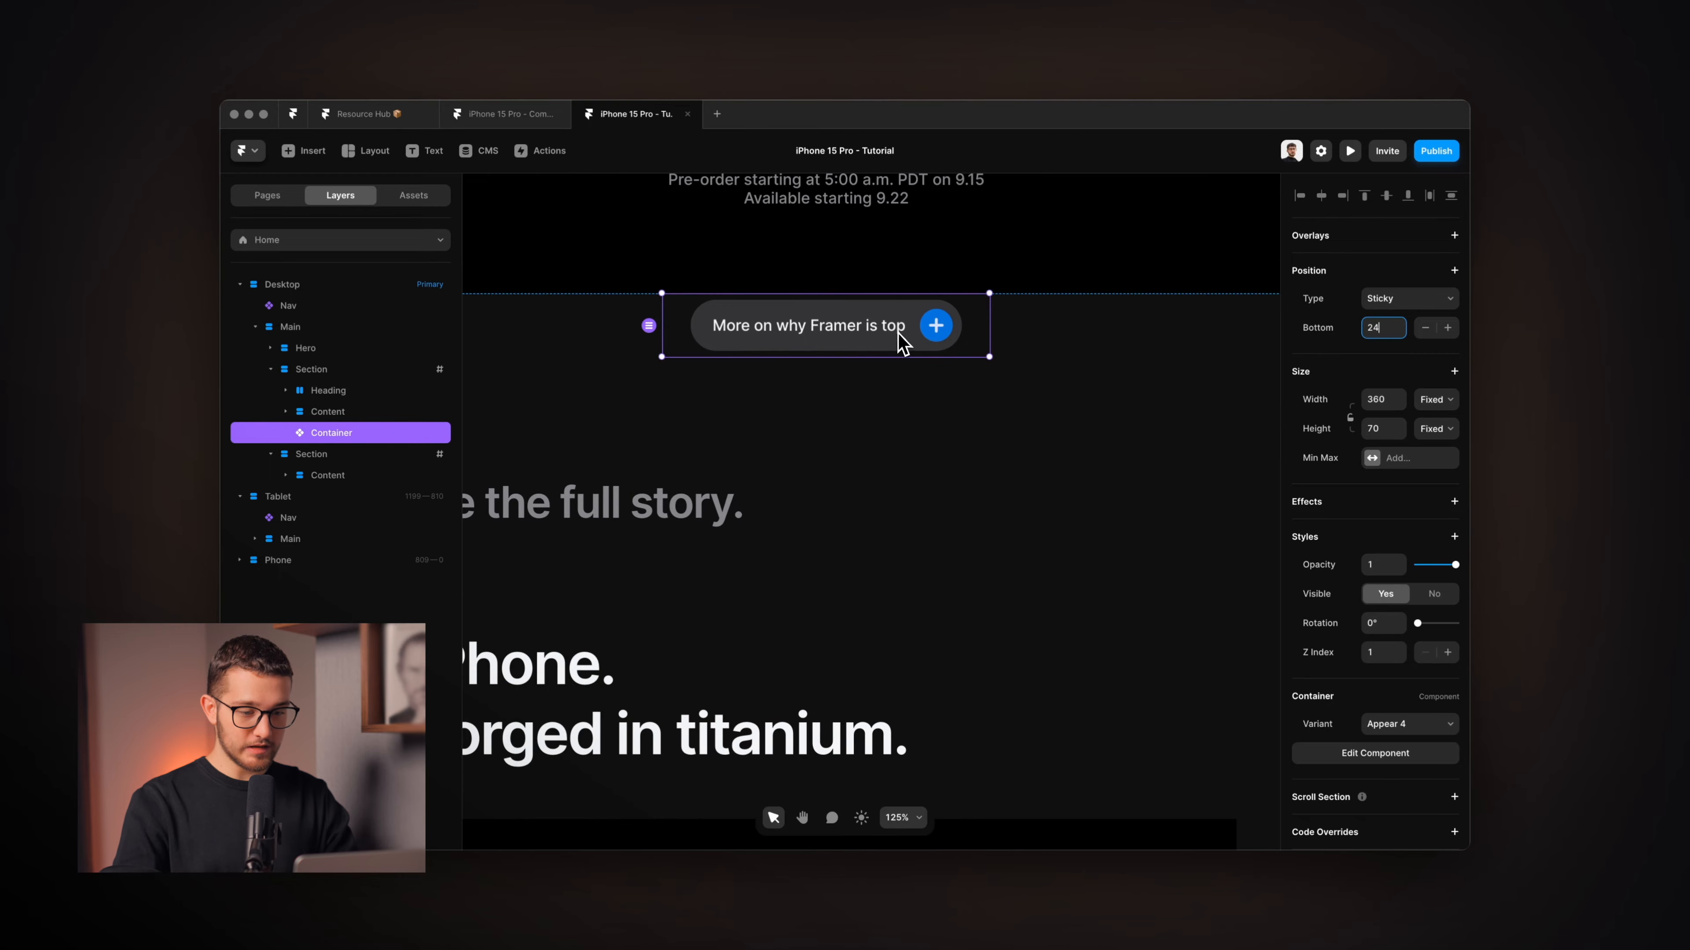
Open the live preview and scroll to confirm the pill stays pinned near the bottom.
left_click(1349, 151)
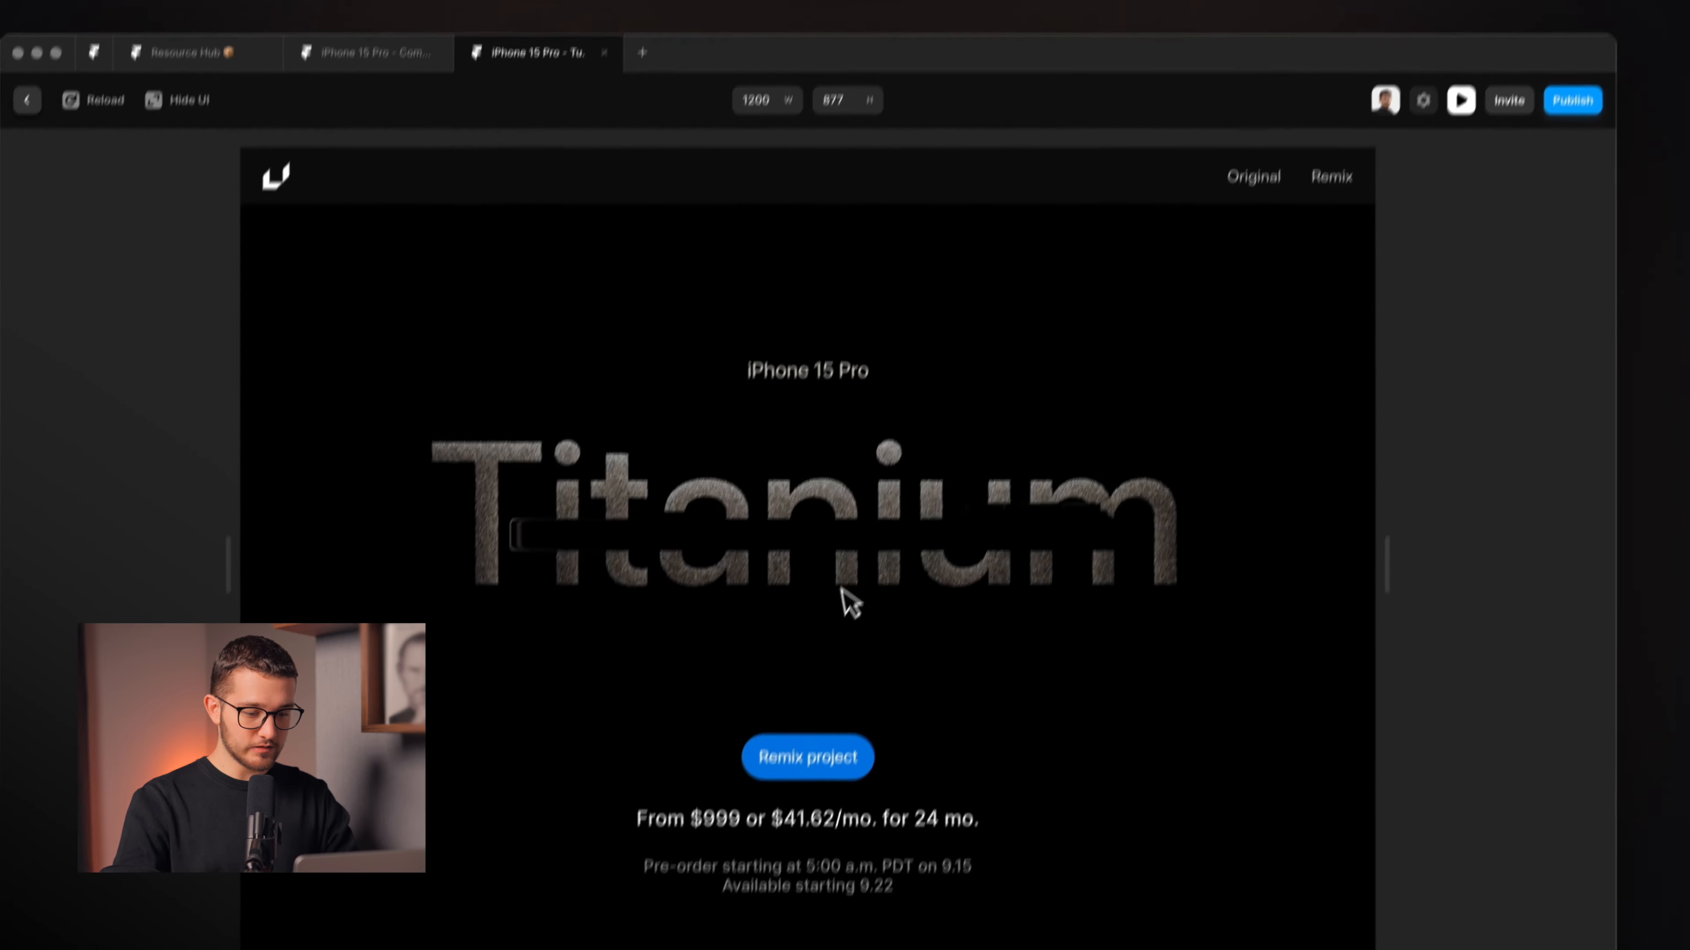
scroll(851, 559, "down", 5)
scroll(866, 528, "up", 6)
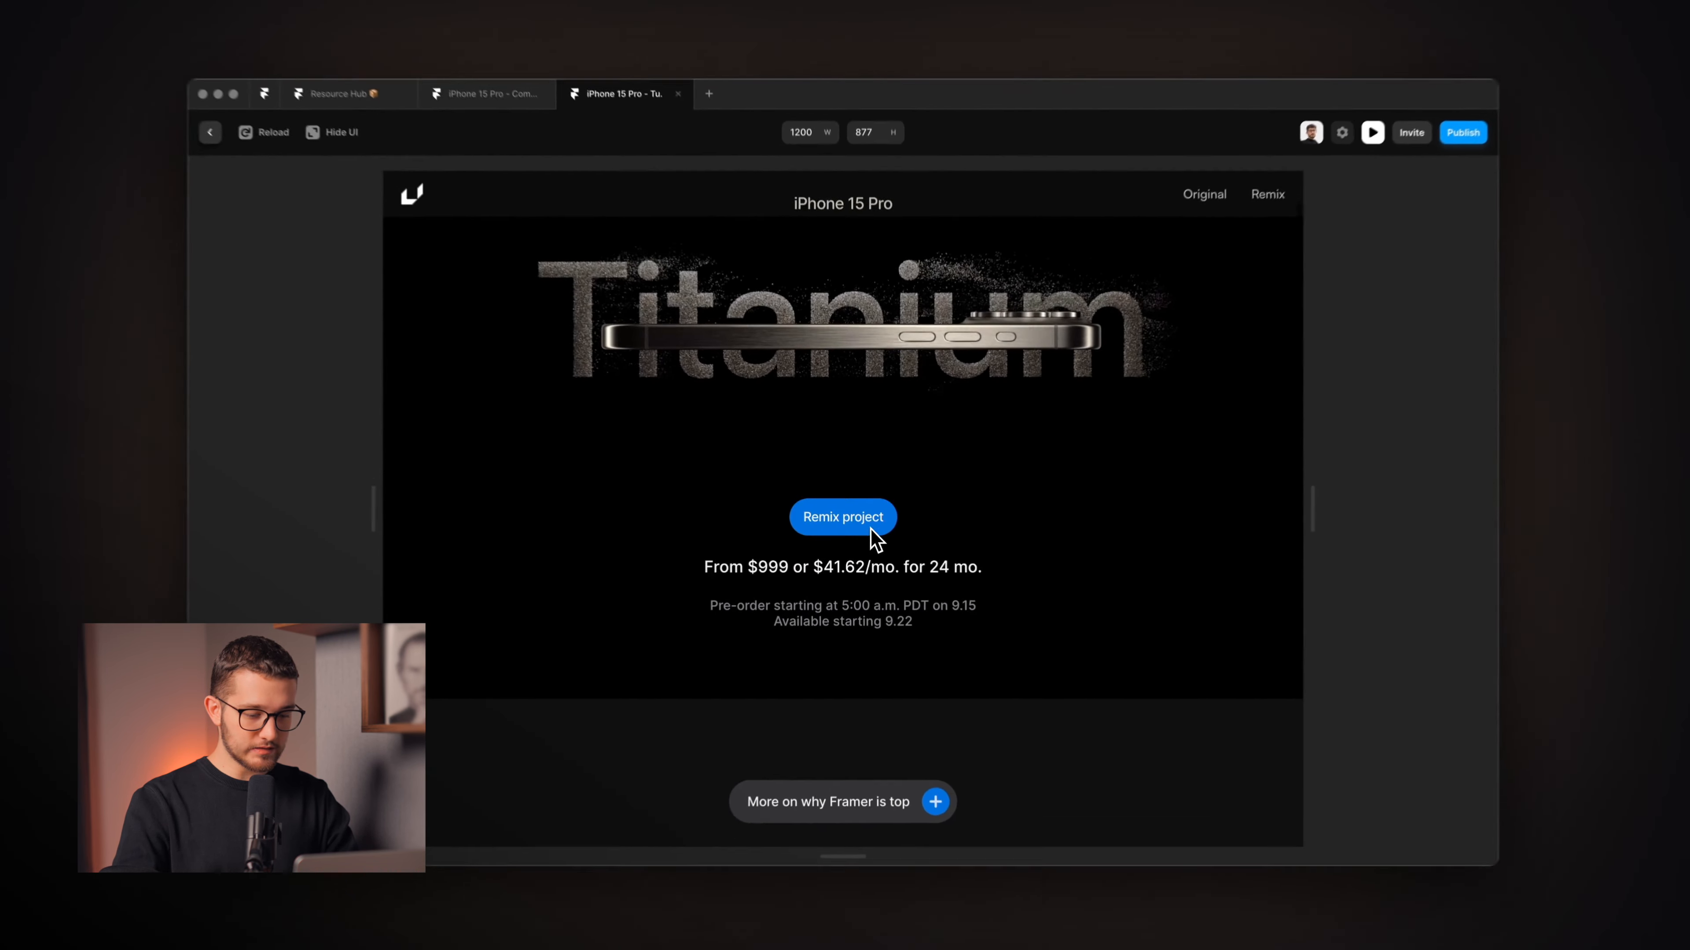
scroll(866, 528, "down", 2)
scroll(894, 555, "down", 5)
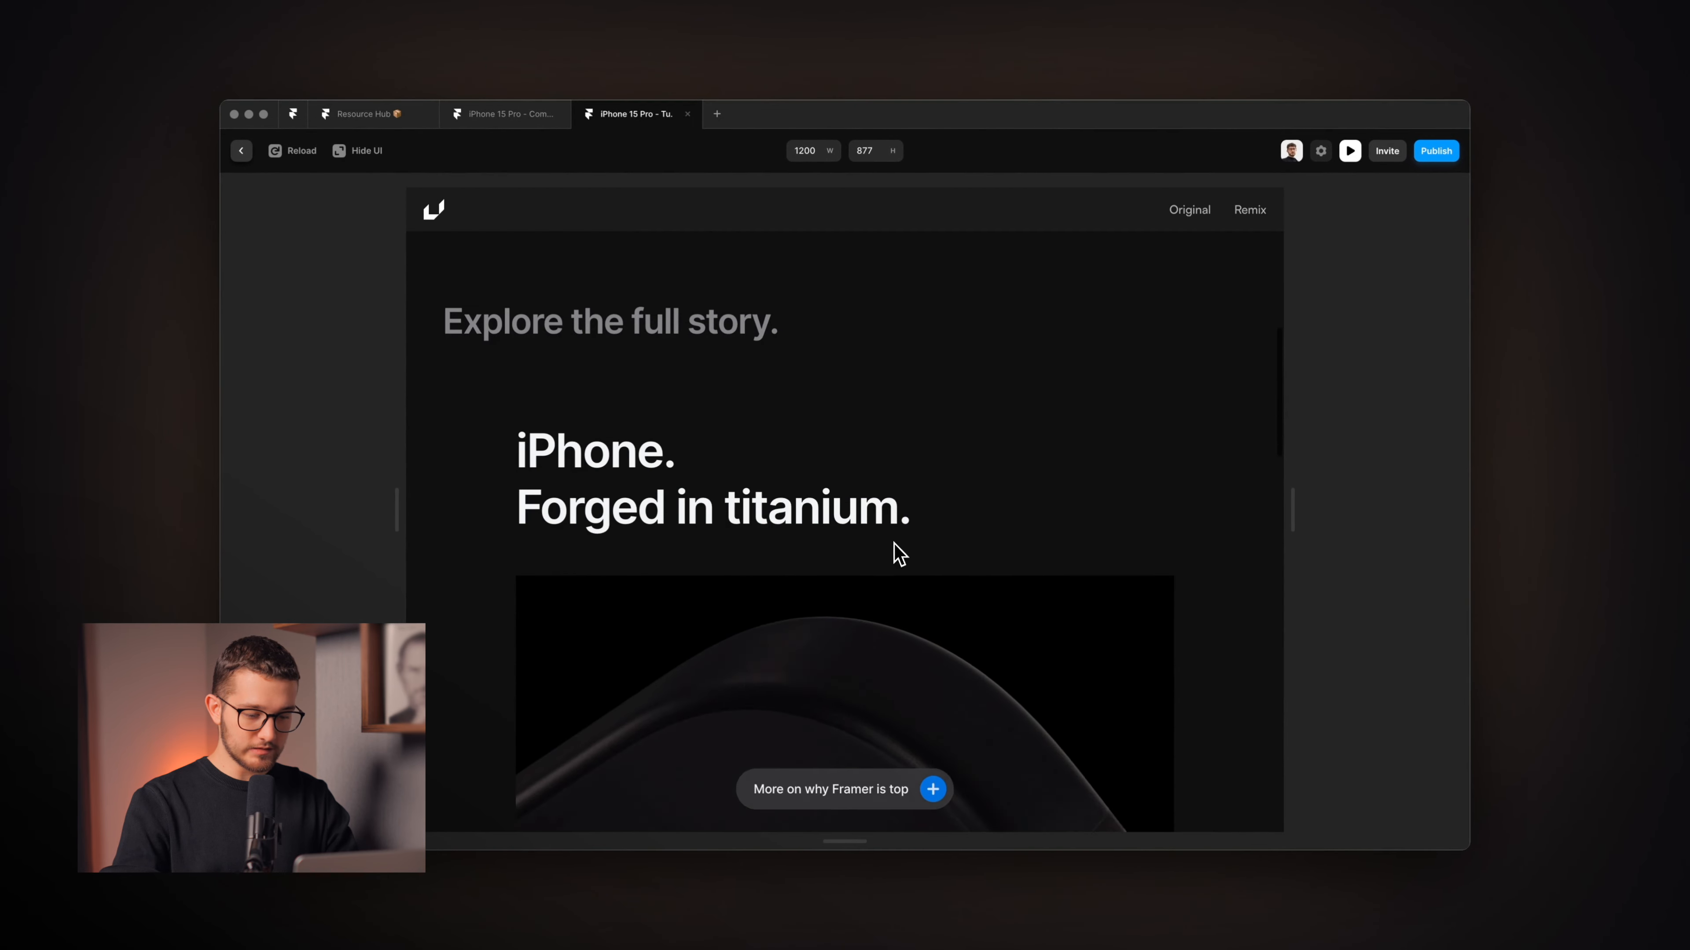
scroll(890, 765, "down", 5)
scroll(893, 737, "down", 10)
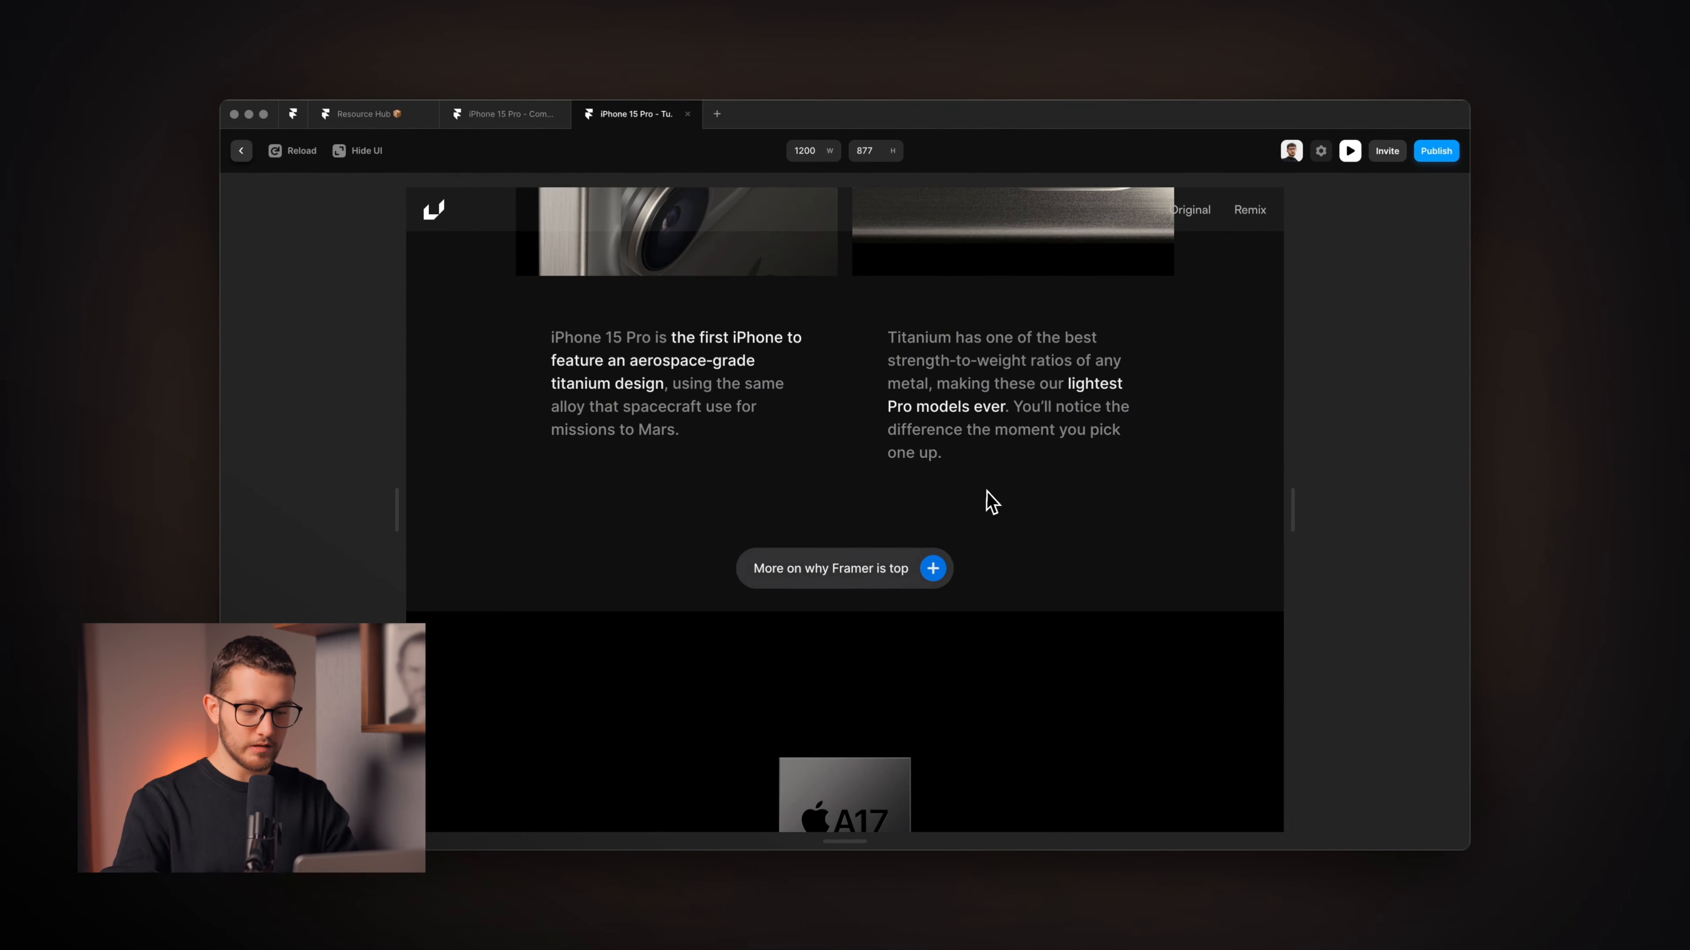
scroll(992, 503, "up", 2)
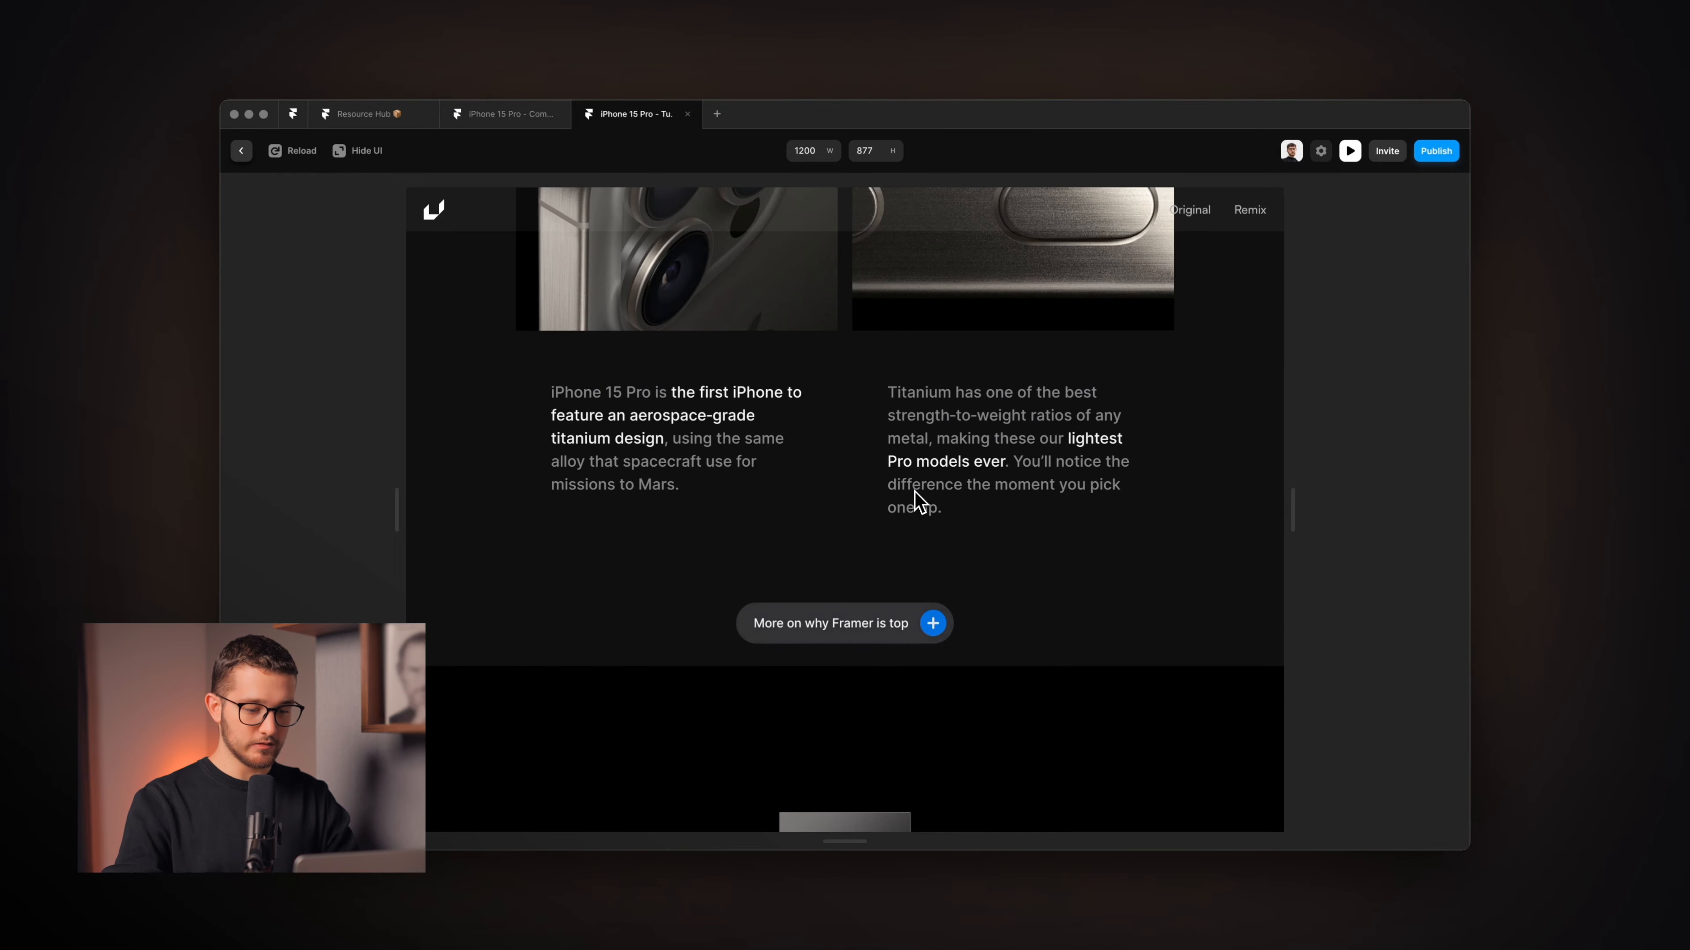
scroll(915, 492, "up", 1)
scroll(915, 492, "down", 2)
scroll(916, 493, "up", 20)
scroll(916, 494, "down", 2)
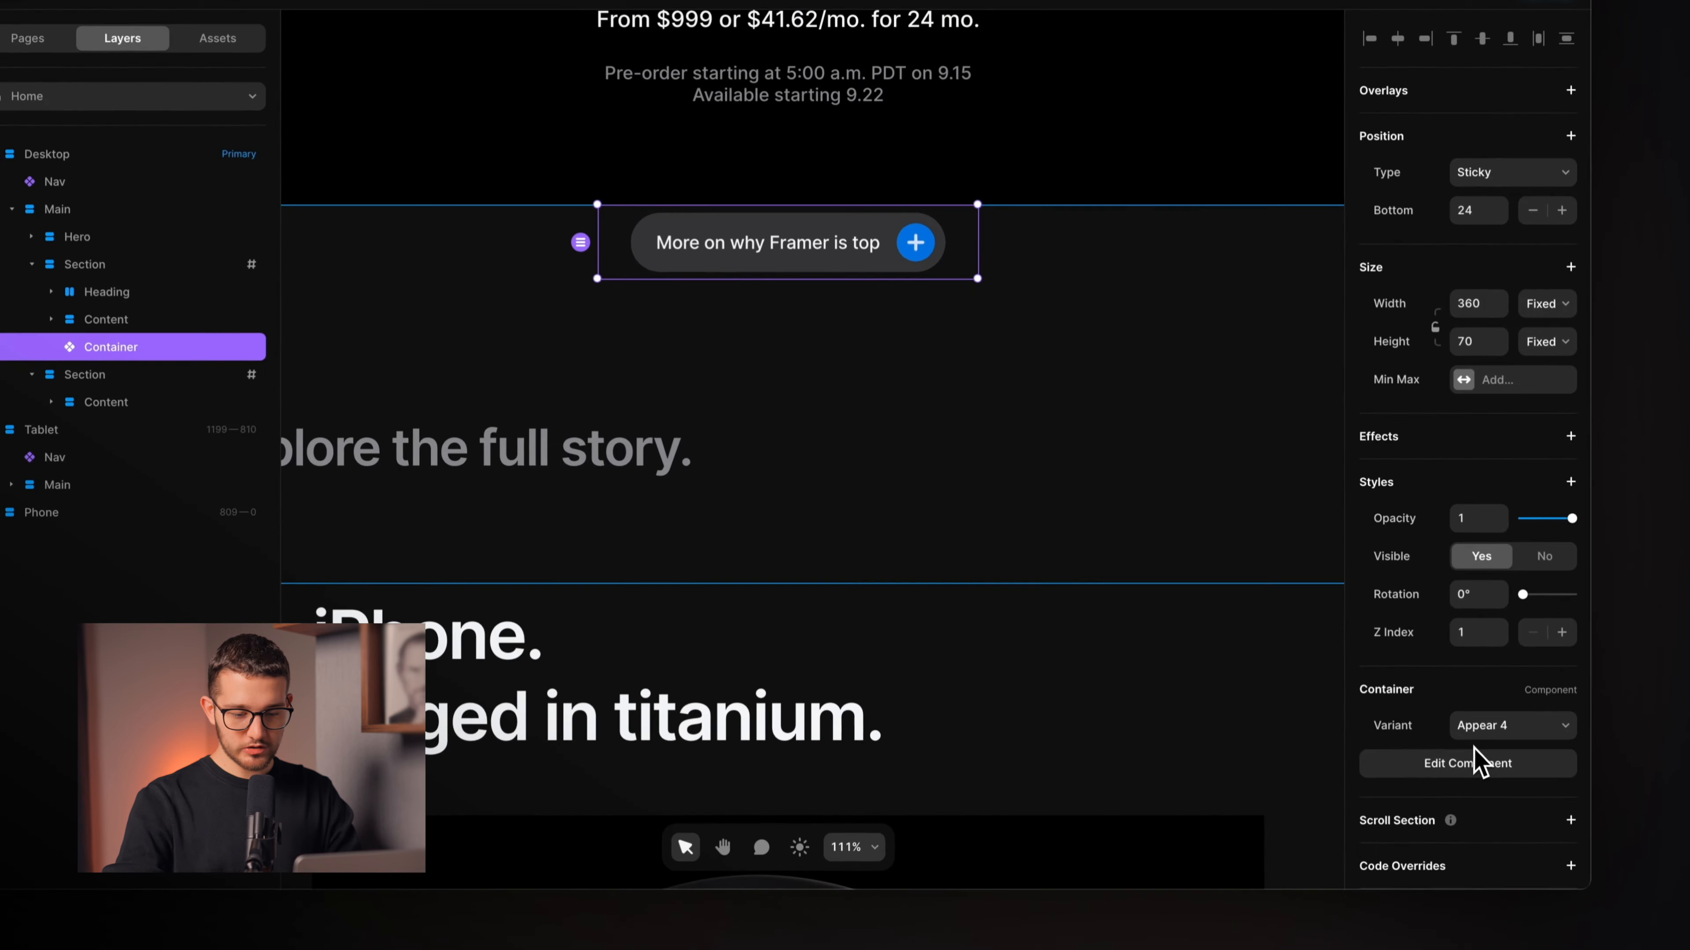
Set the Container's variant back to Idle.
left_click(1500, 717)
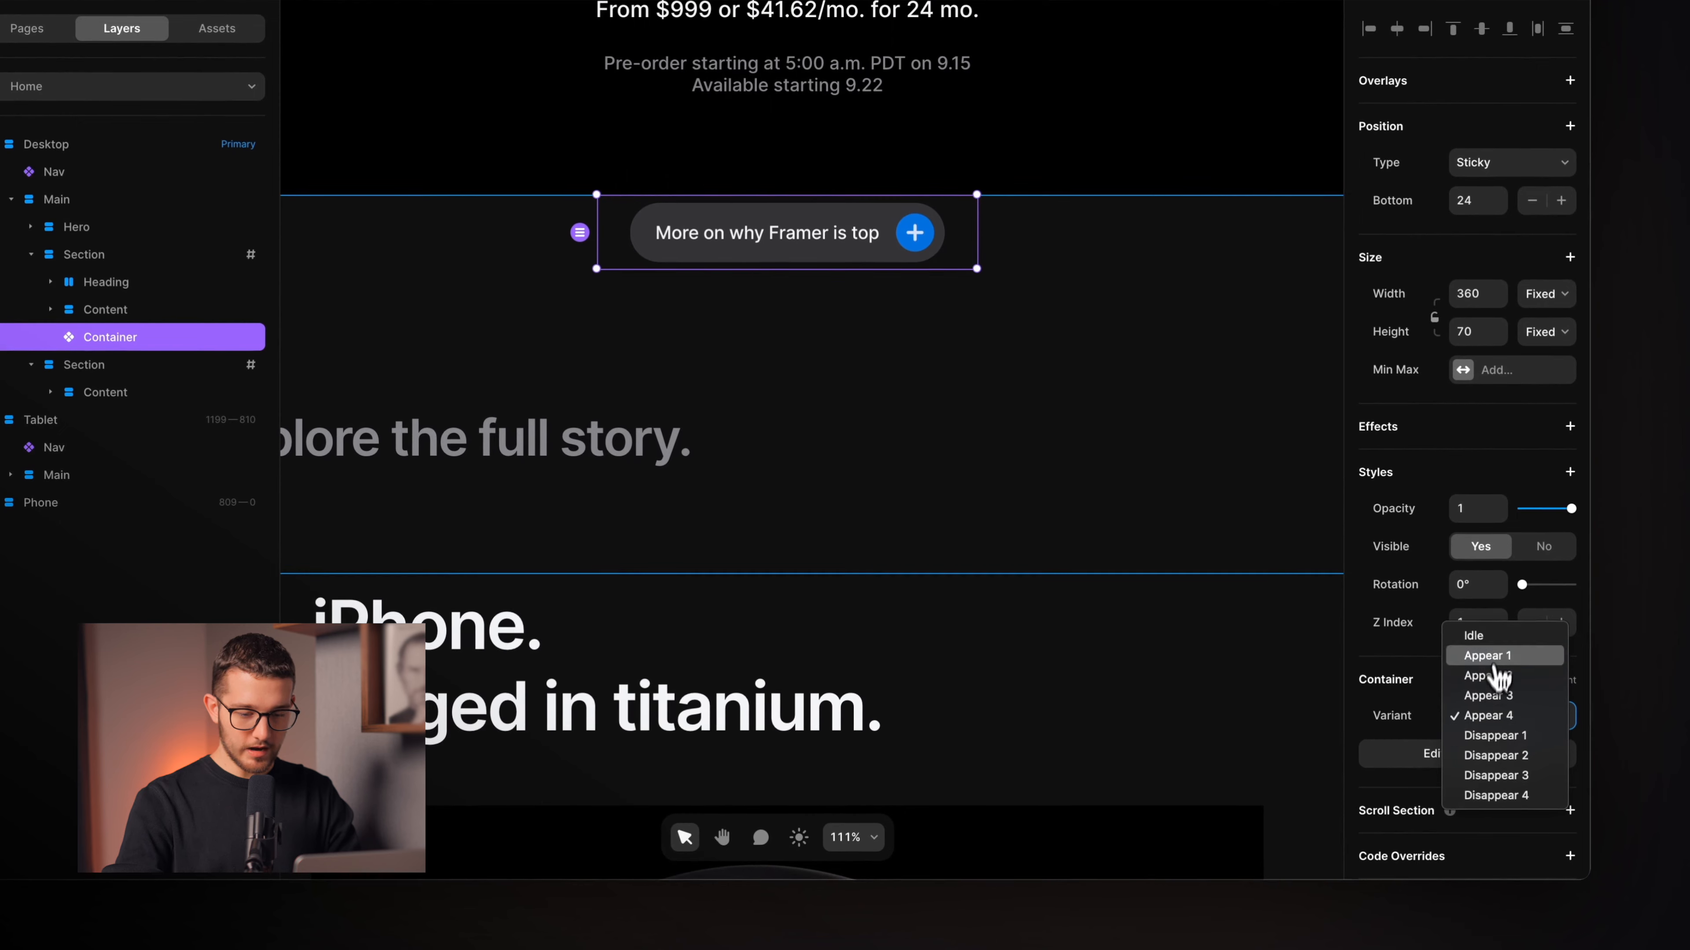
left_click(1500, 641)
scroll(1048, 506, "down", 5)
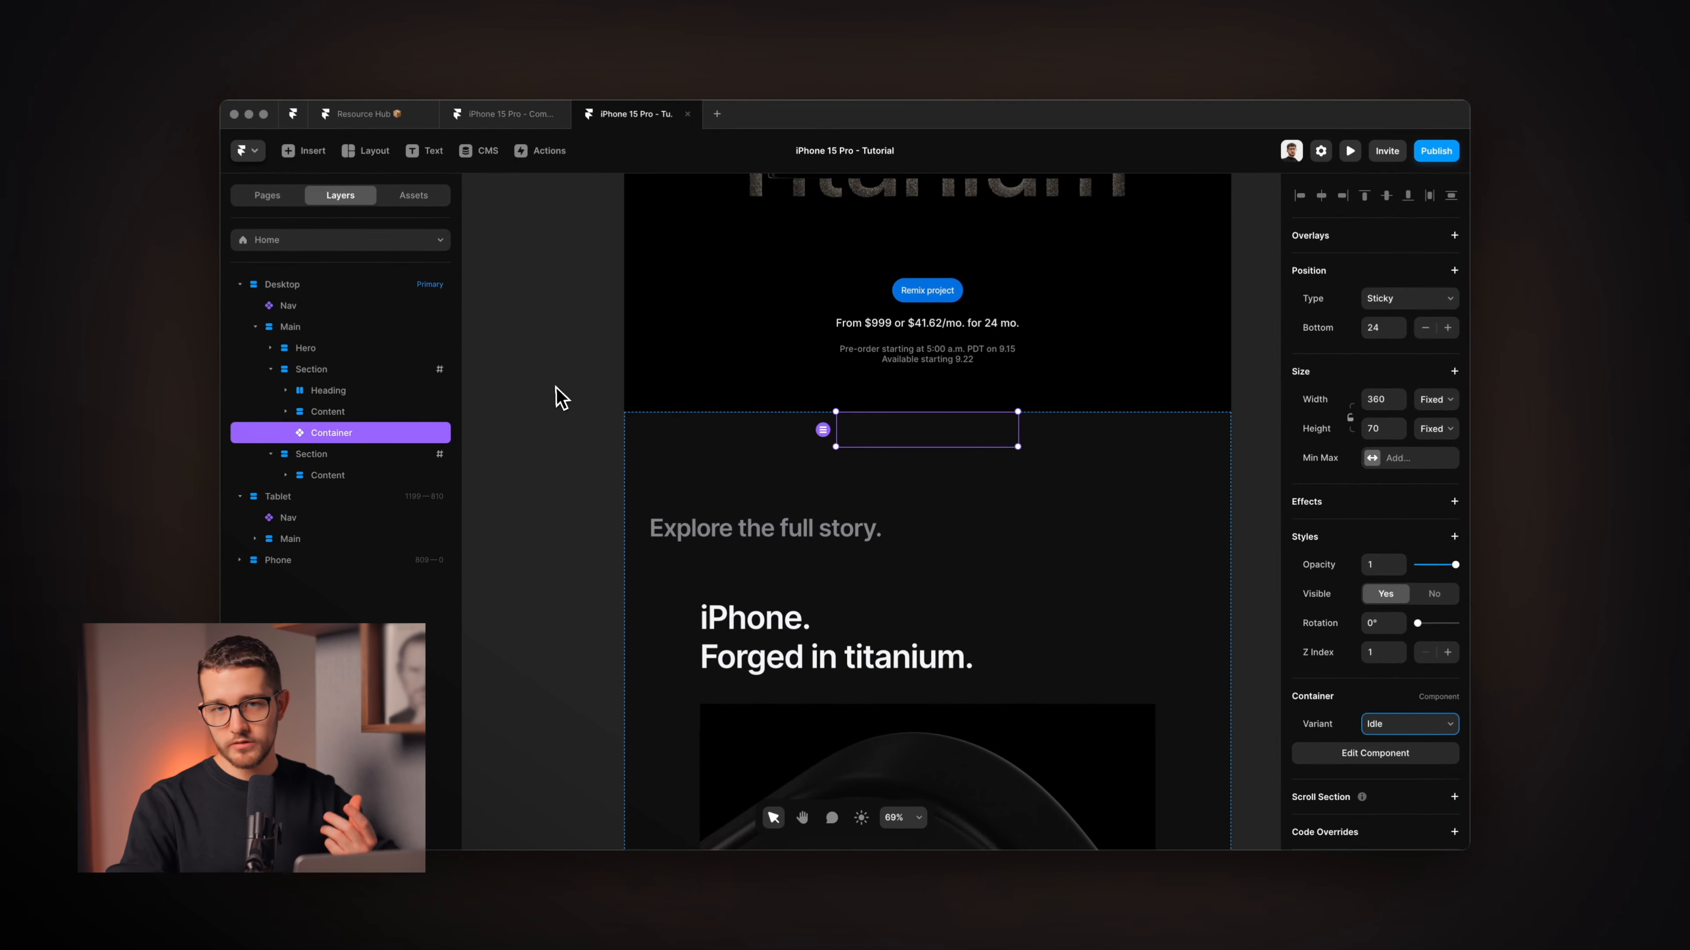
Inspect the overflow settings of the Section, Main and Desktop layers, then reselect the Container.
left_click(324, 373)
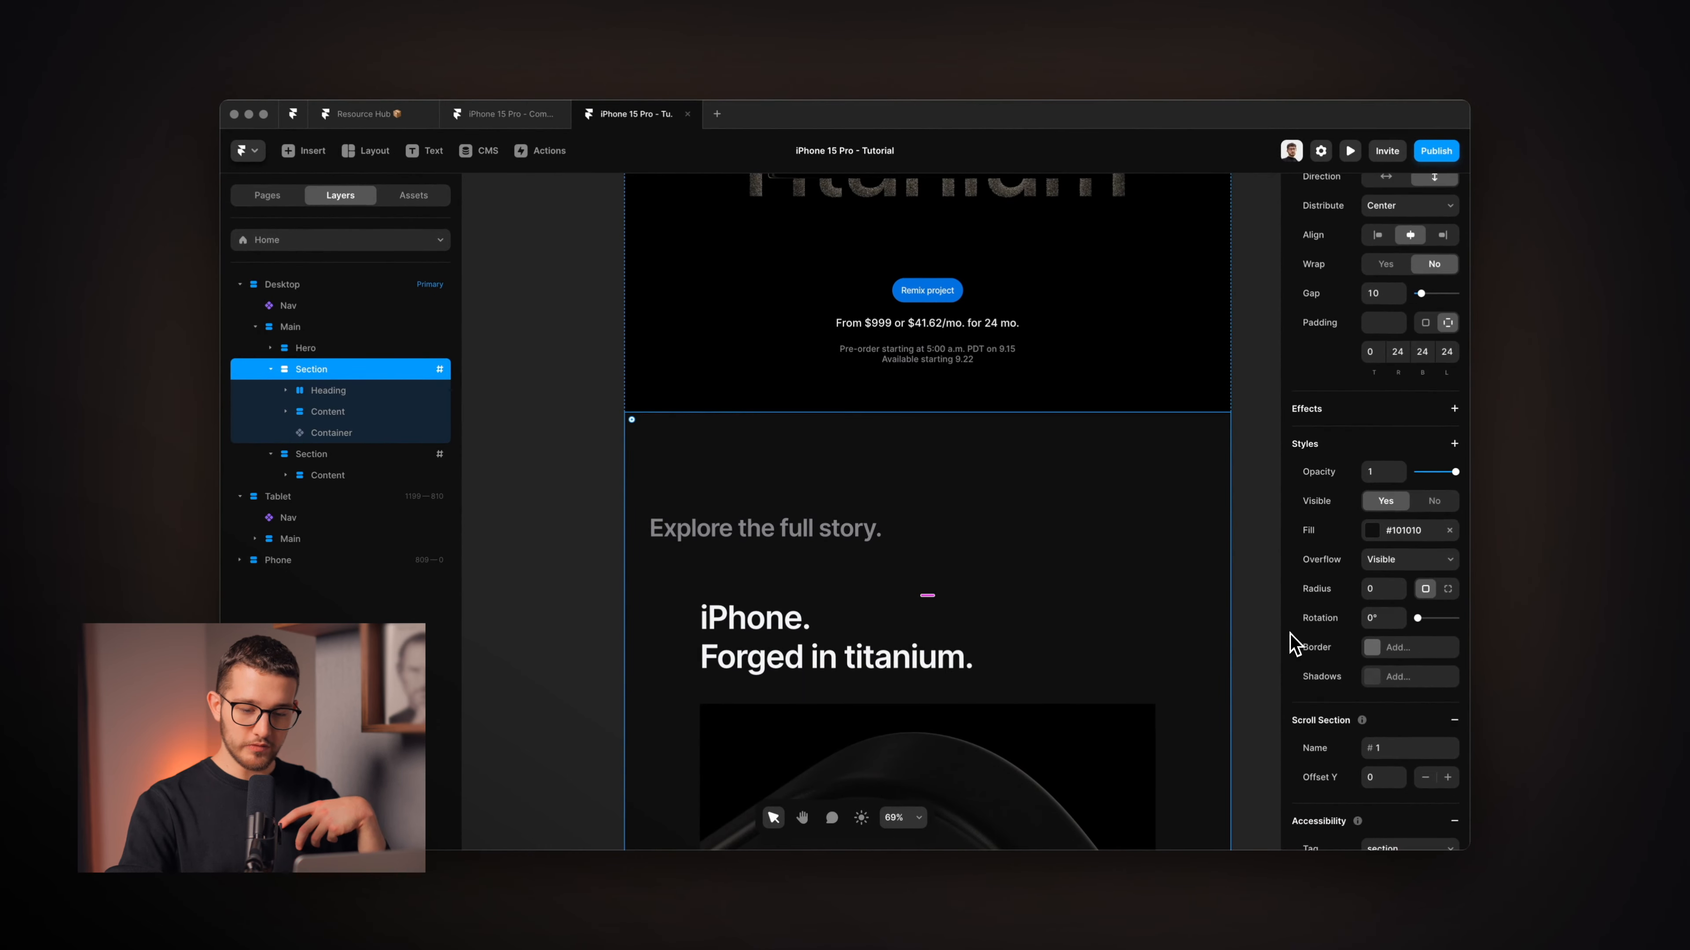
left_click(331, 432)
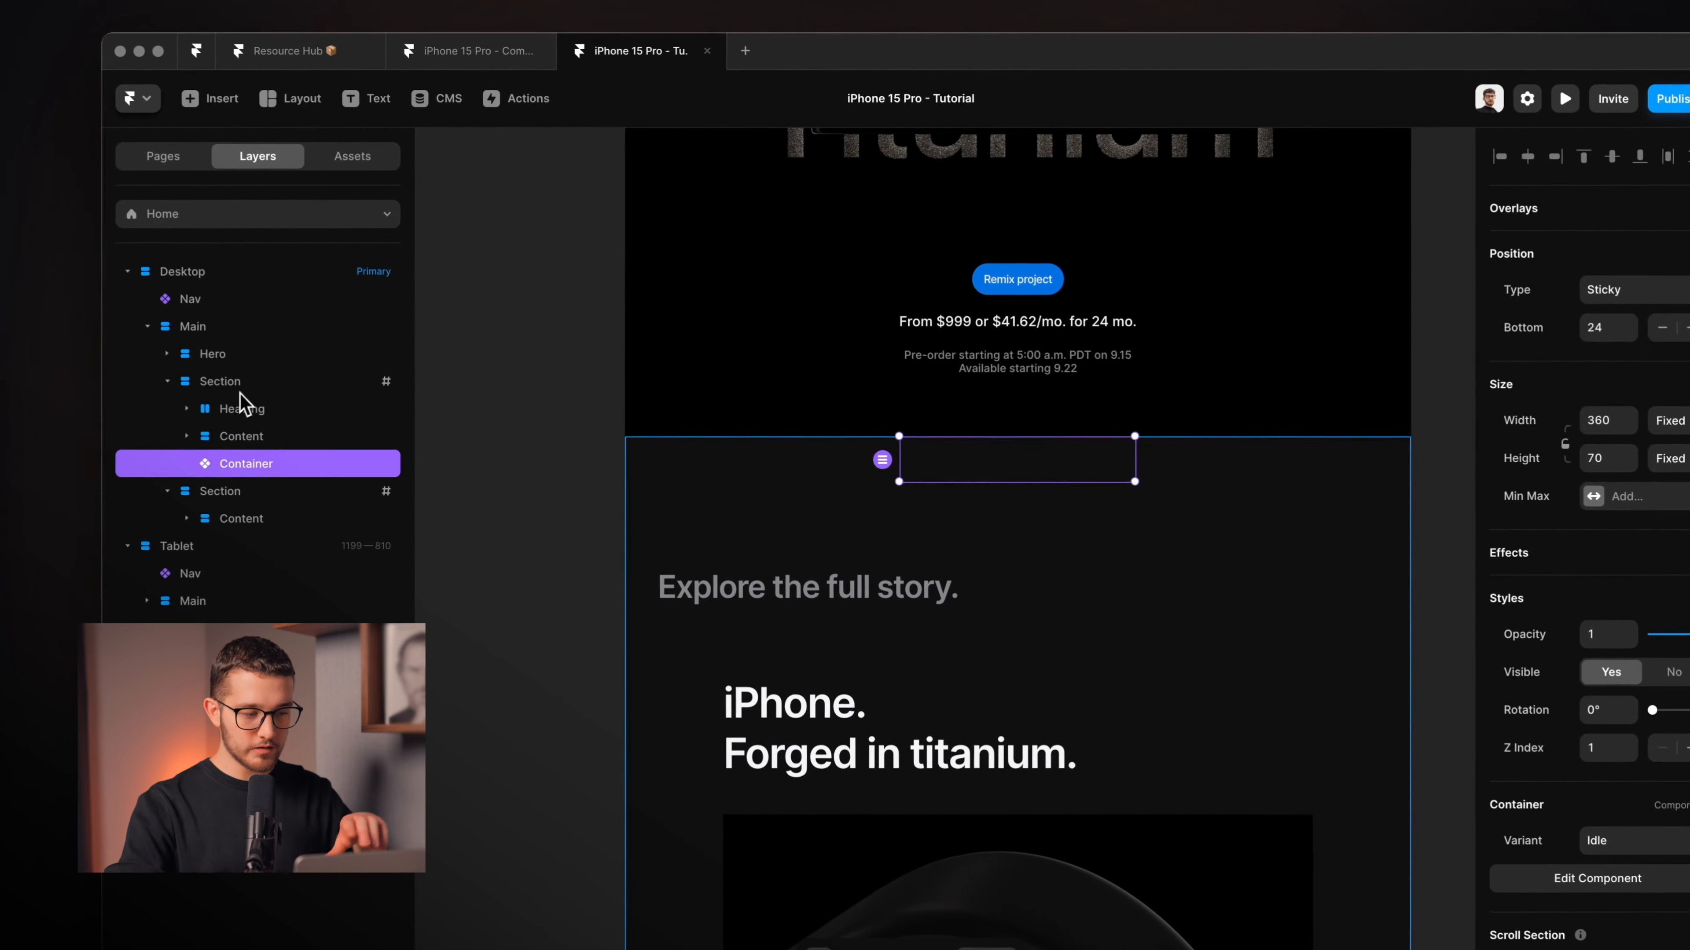
left_click(311, 369)
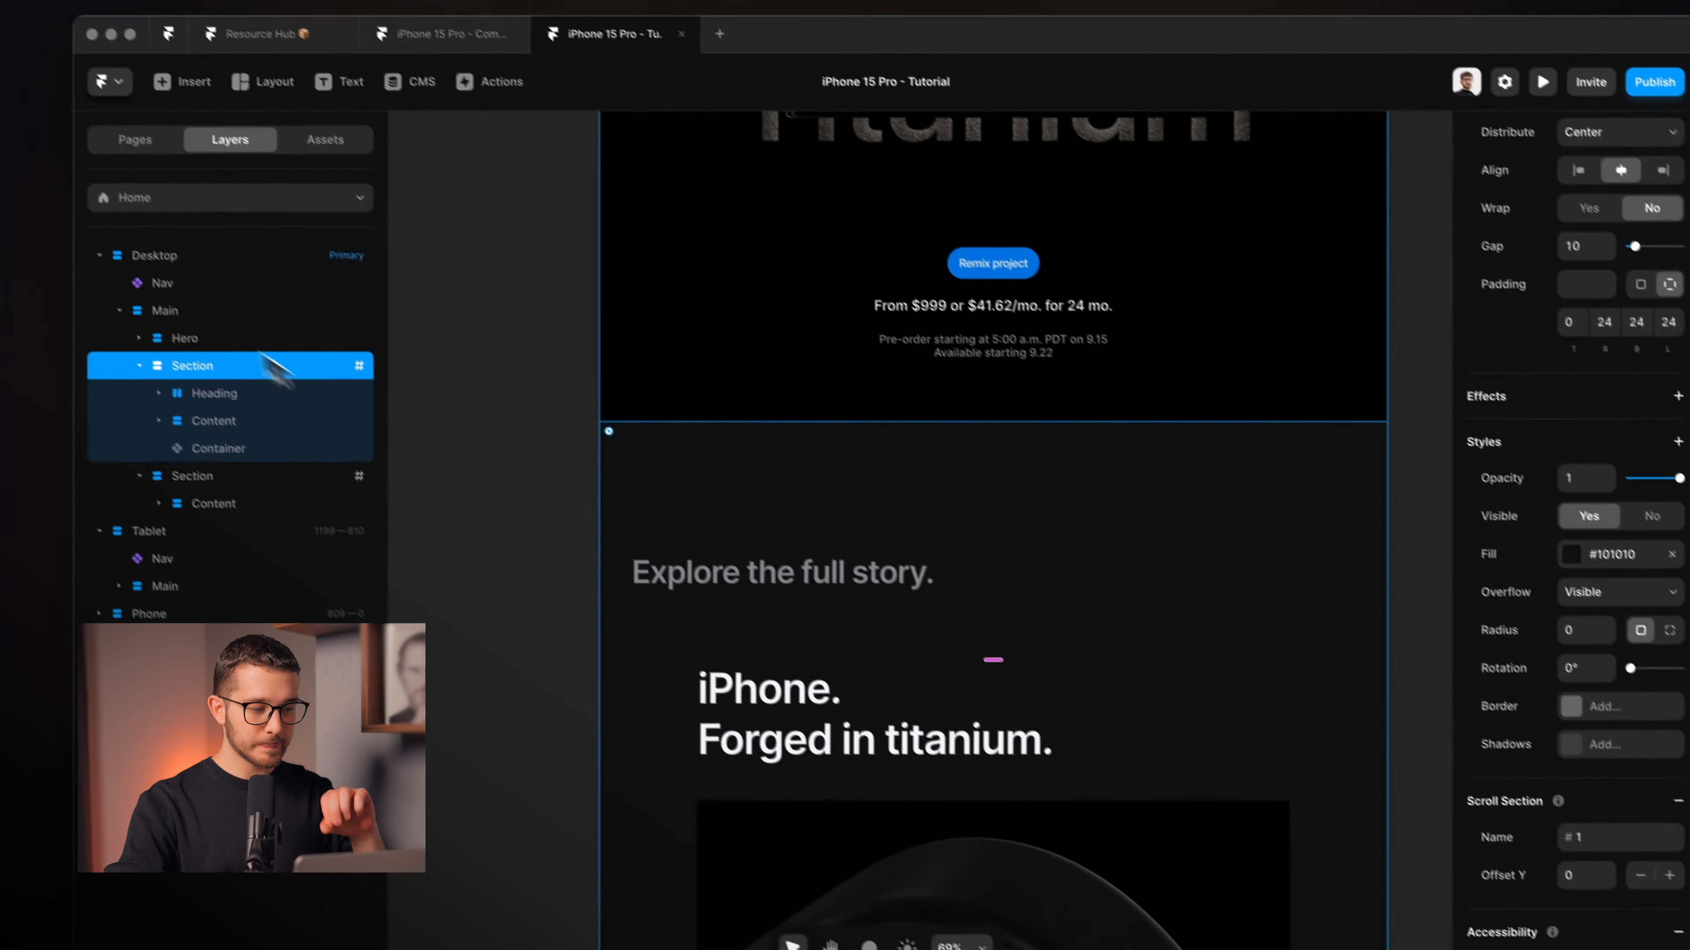
left_click(184, 320)
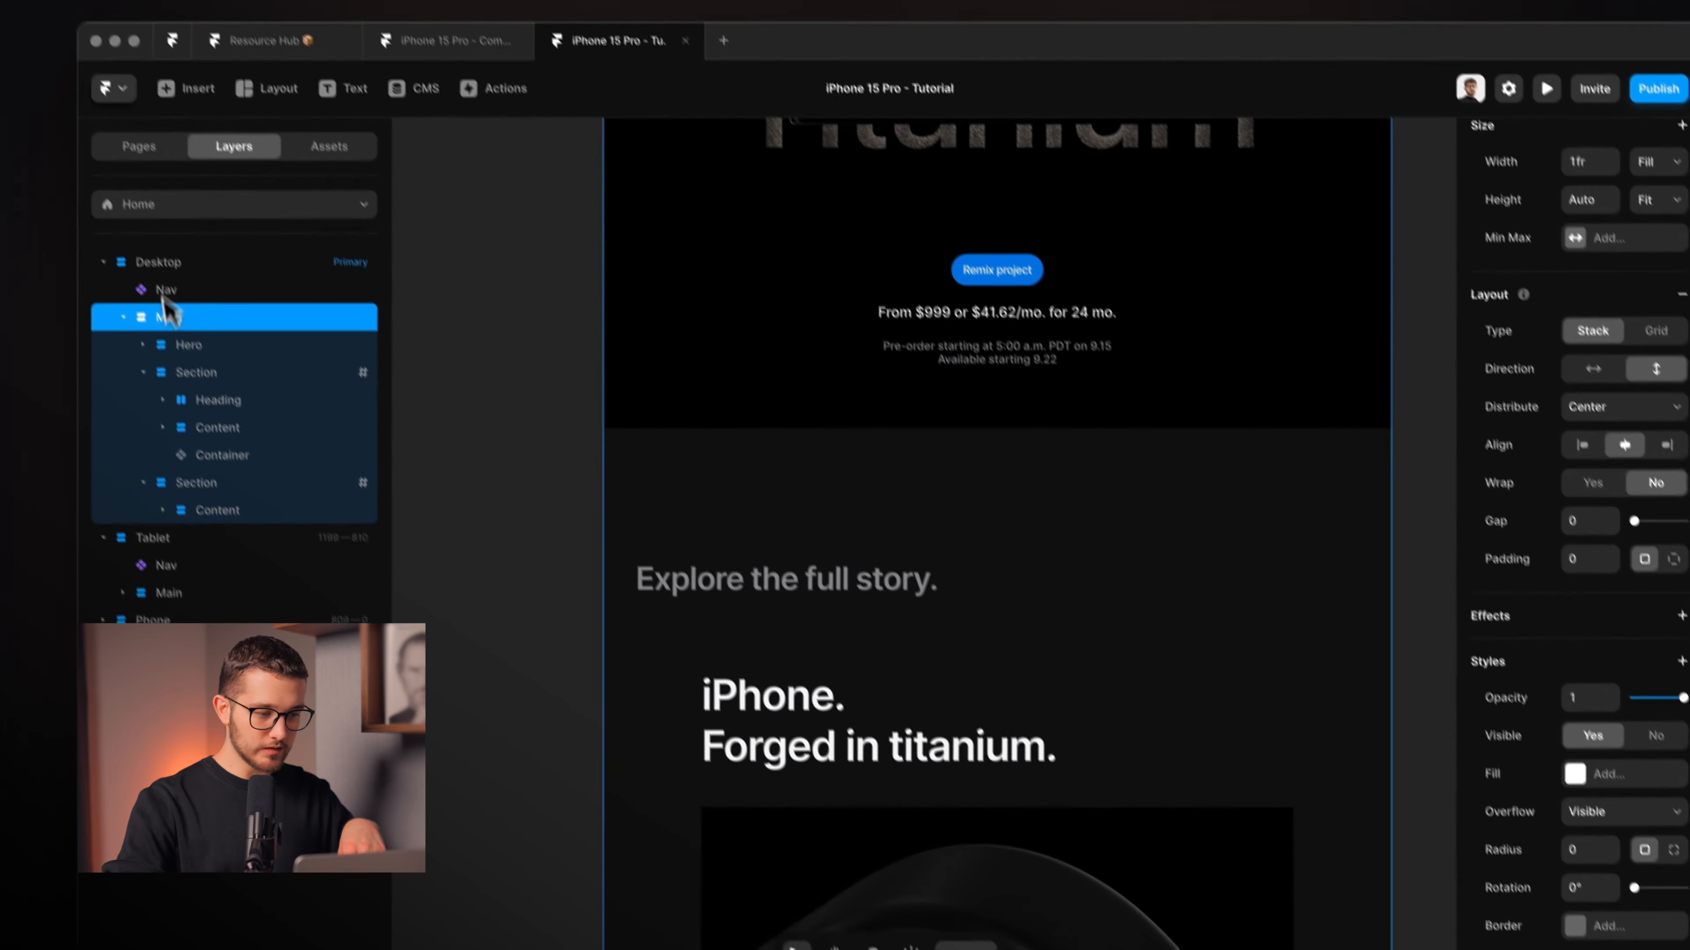
left_click(46, 116)
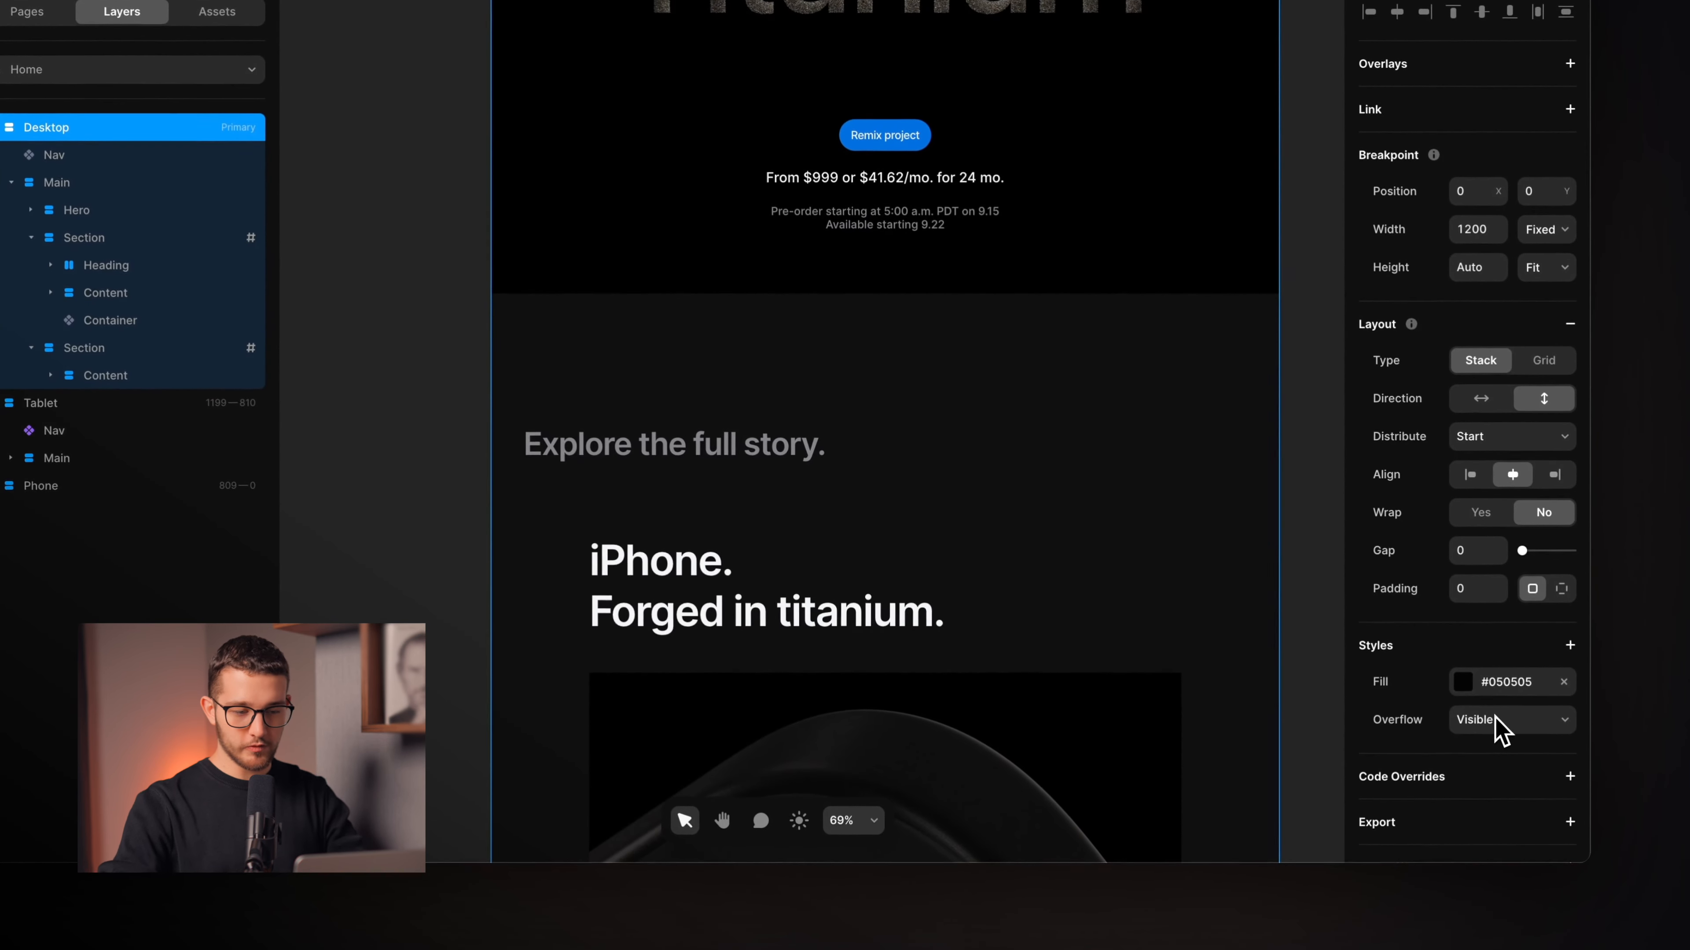
left_click(798, 366)
left_click(844, 333)
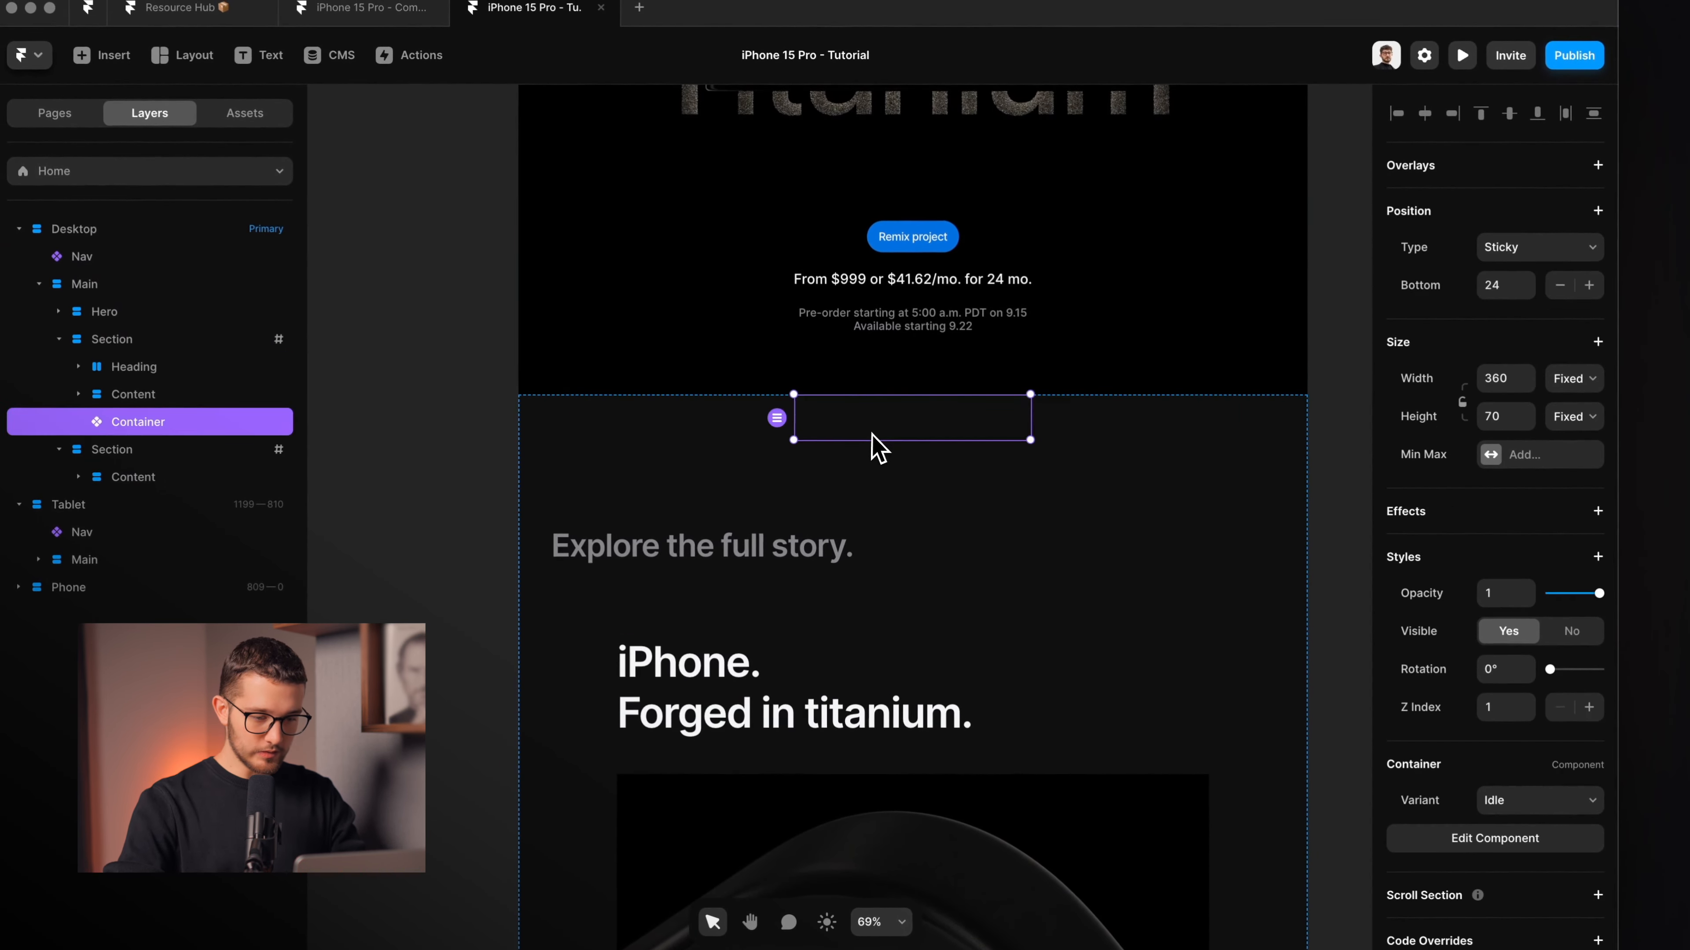
scroll(740, 439, "right", 3)
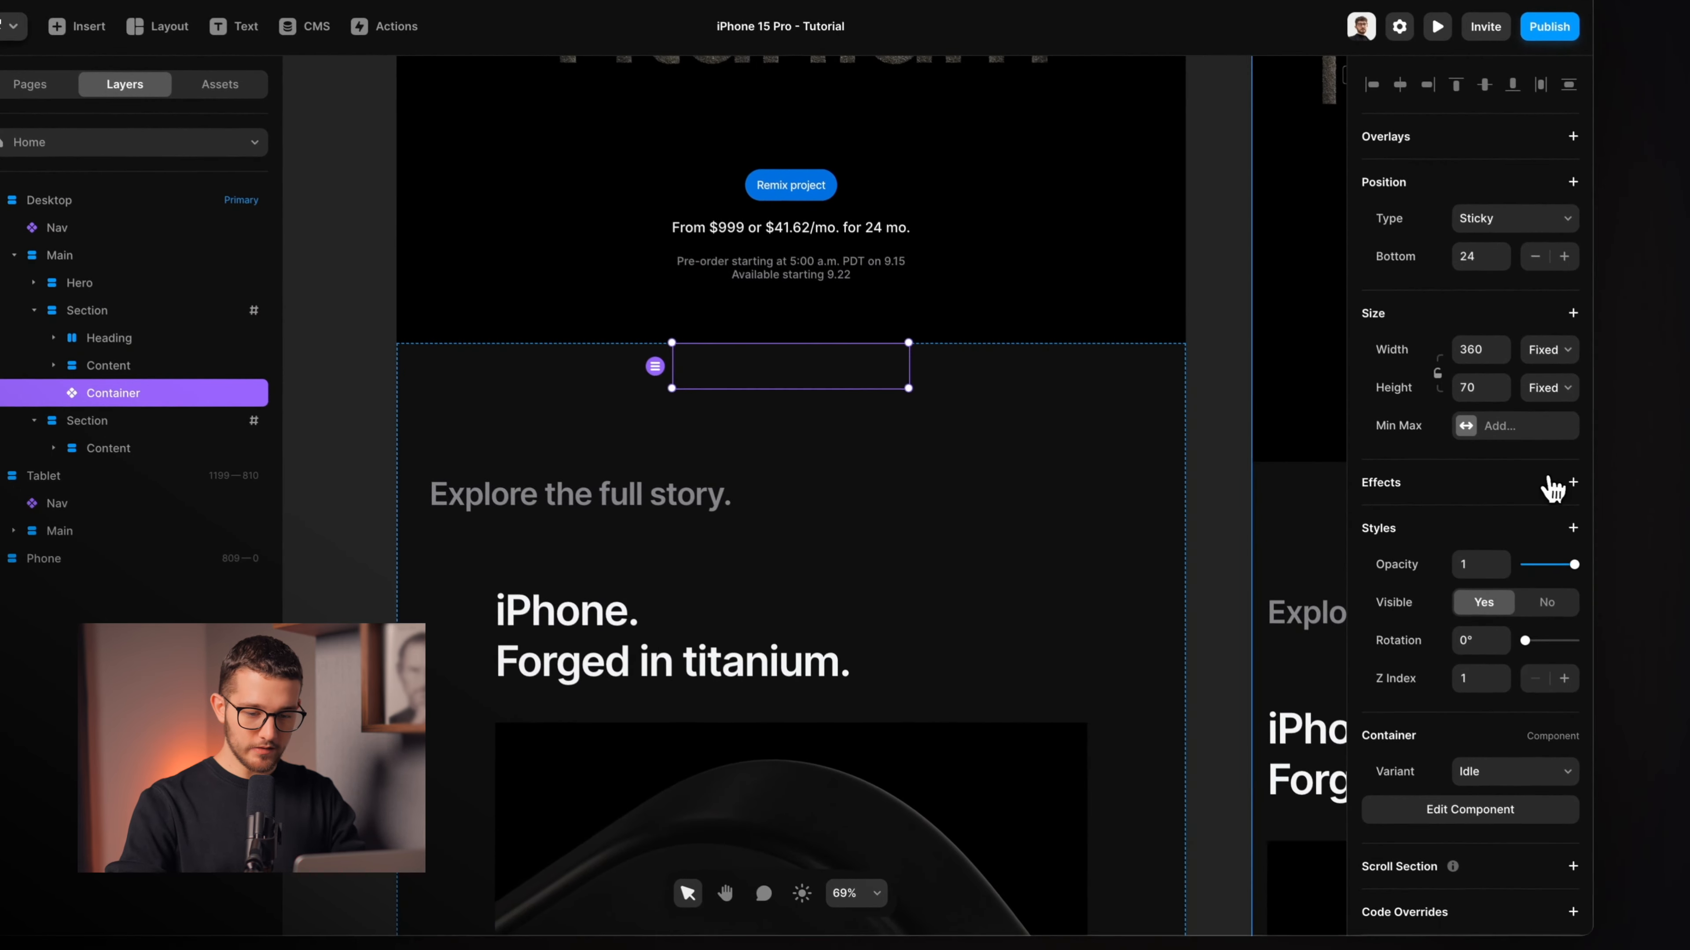
left_click(1596, 510)
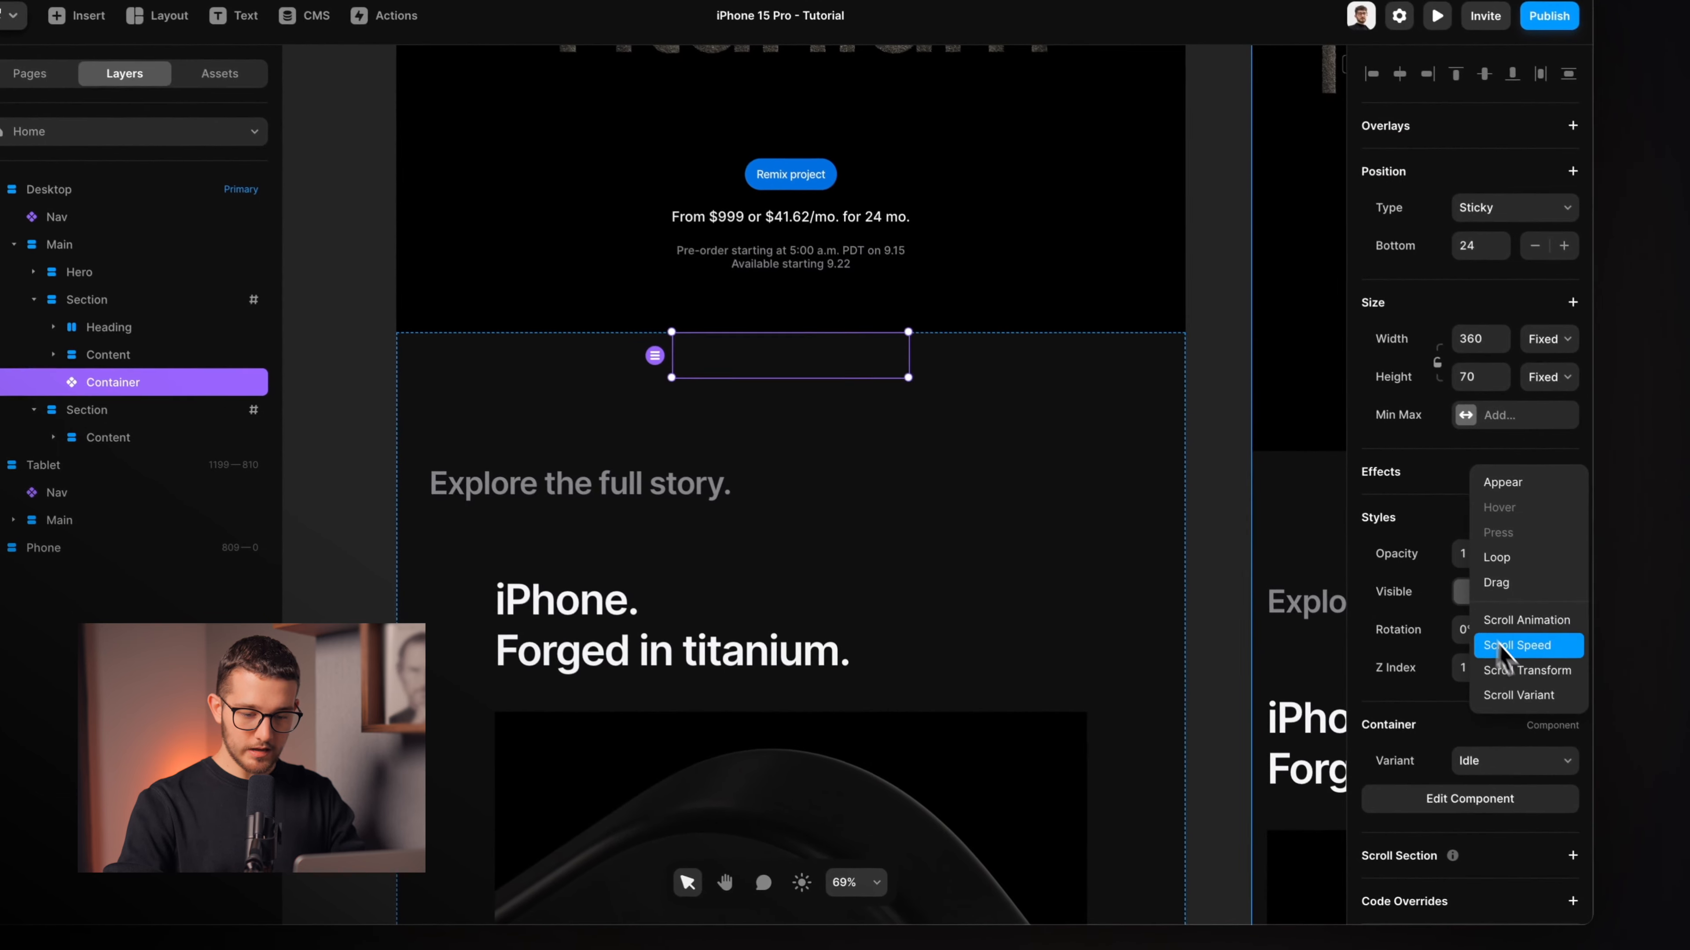
Add a Scroll Variant effect to the Container triggered by Section in View at middle viewport.
left_click(1516, 695)
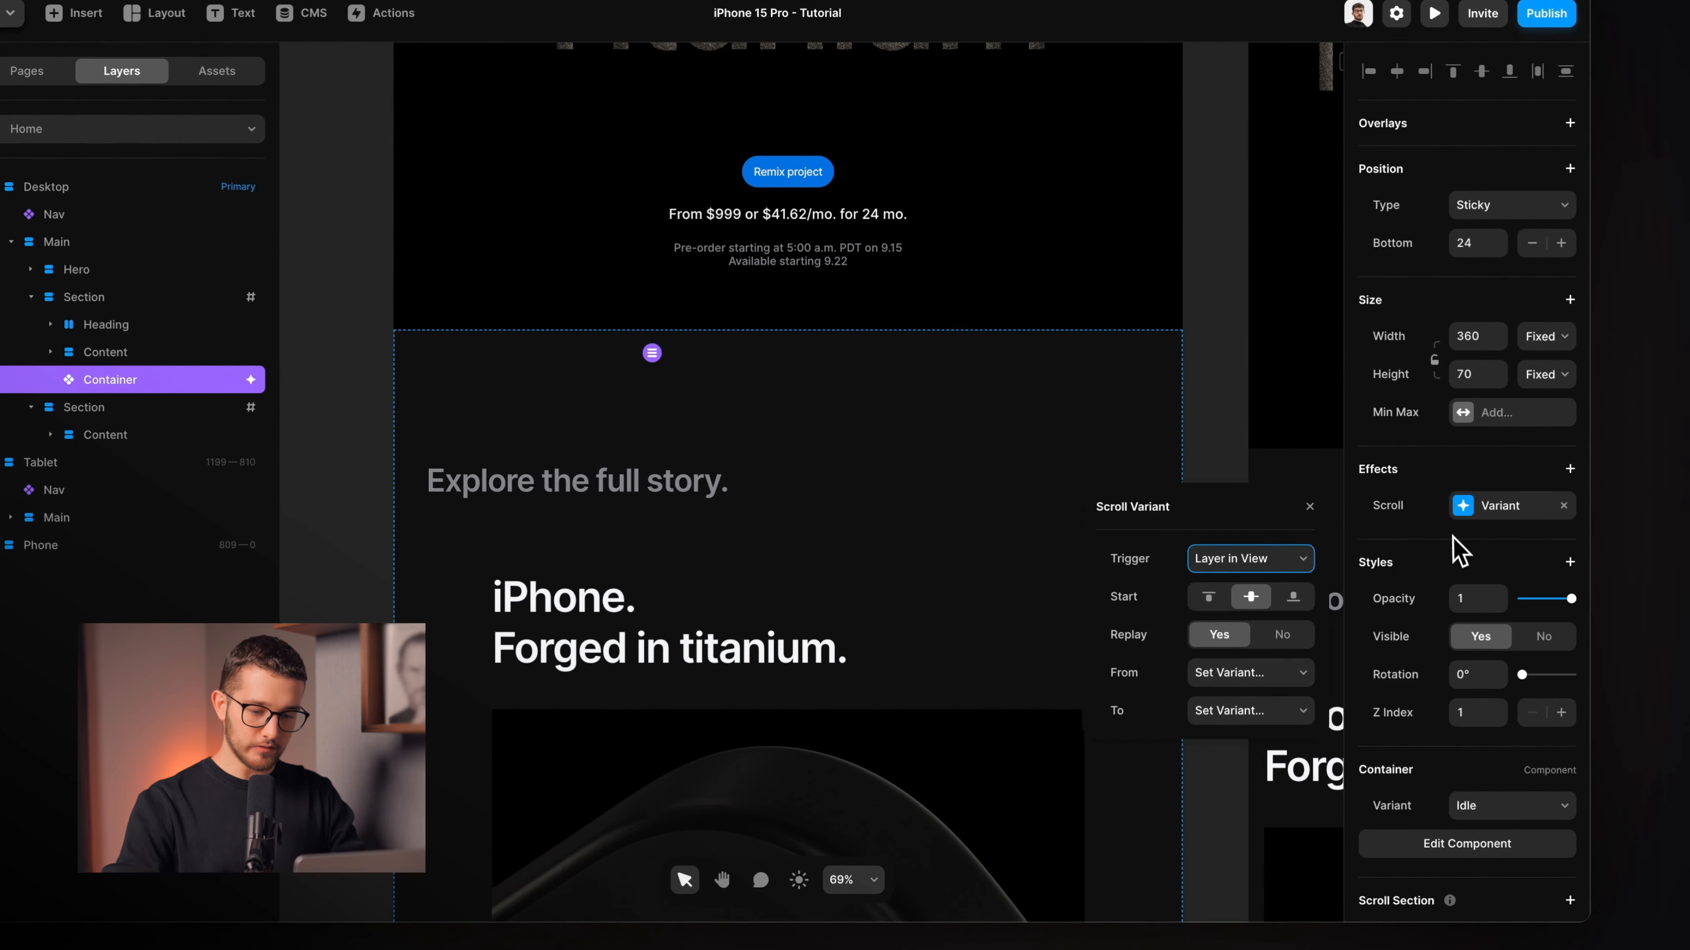
left_click(1304, 567)
left_click(1264, 577)
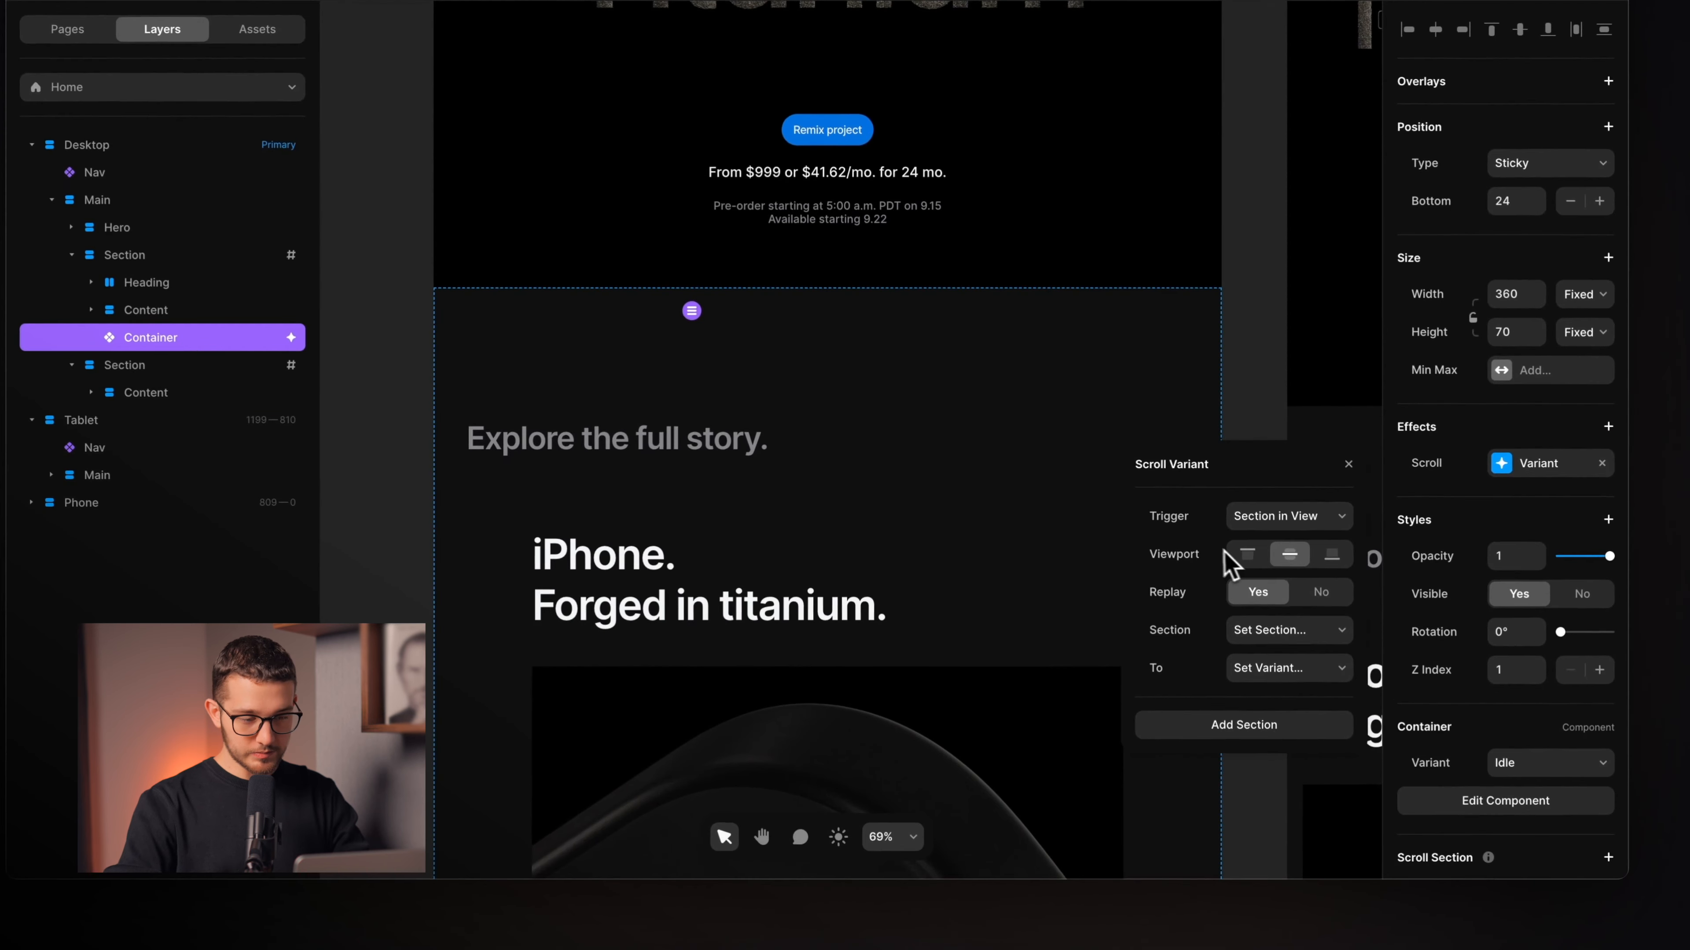
left_click(1205, 601)
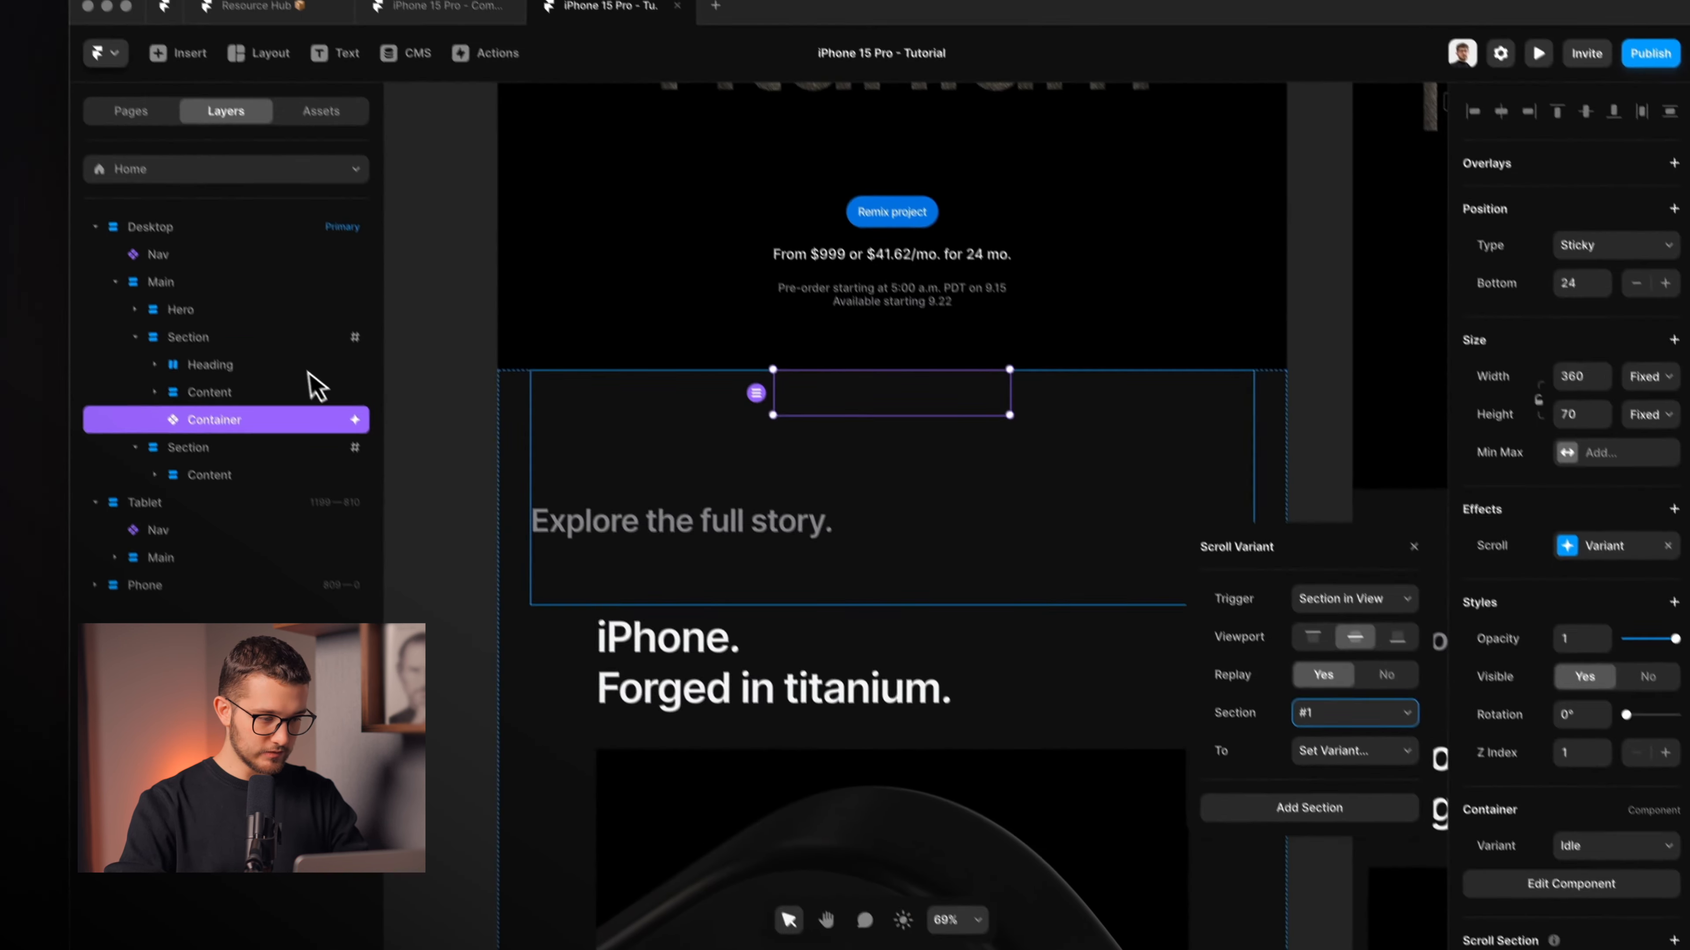
Confirm the first Section is named #1, then set the Container's scroll variant target to Appear 1.
left_click(237, 255)
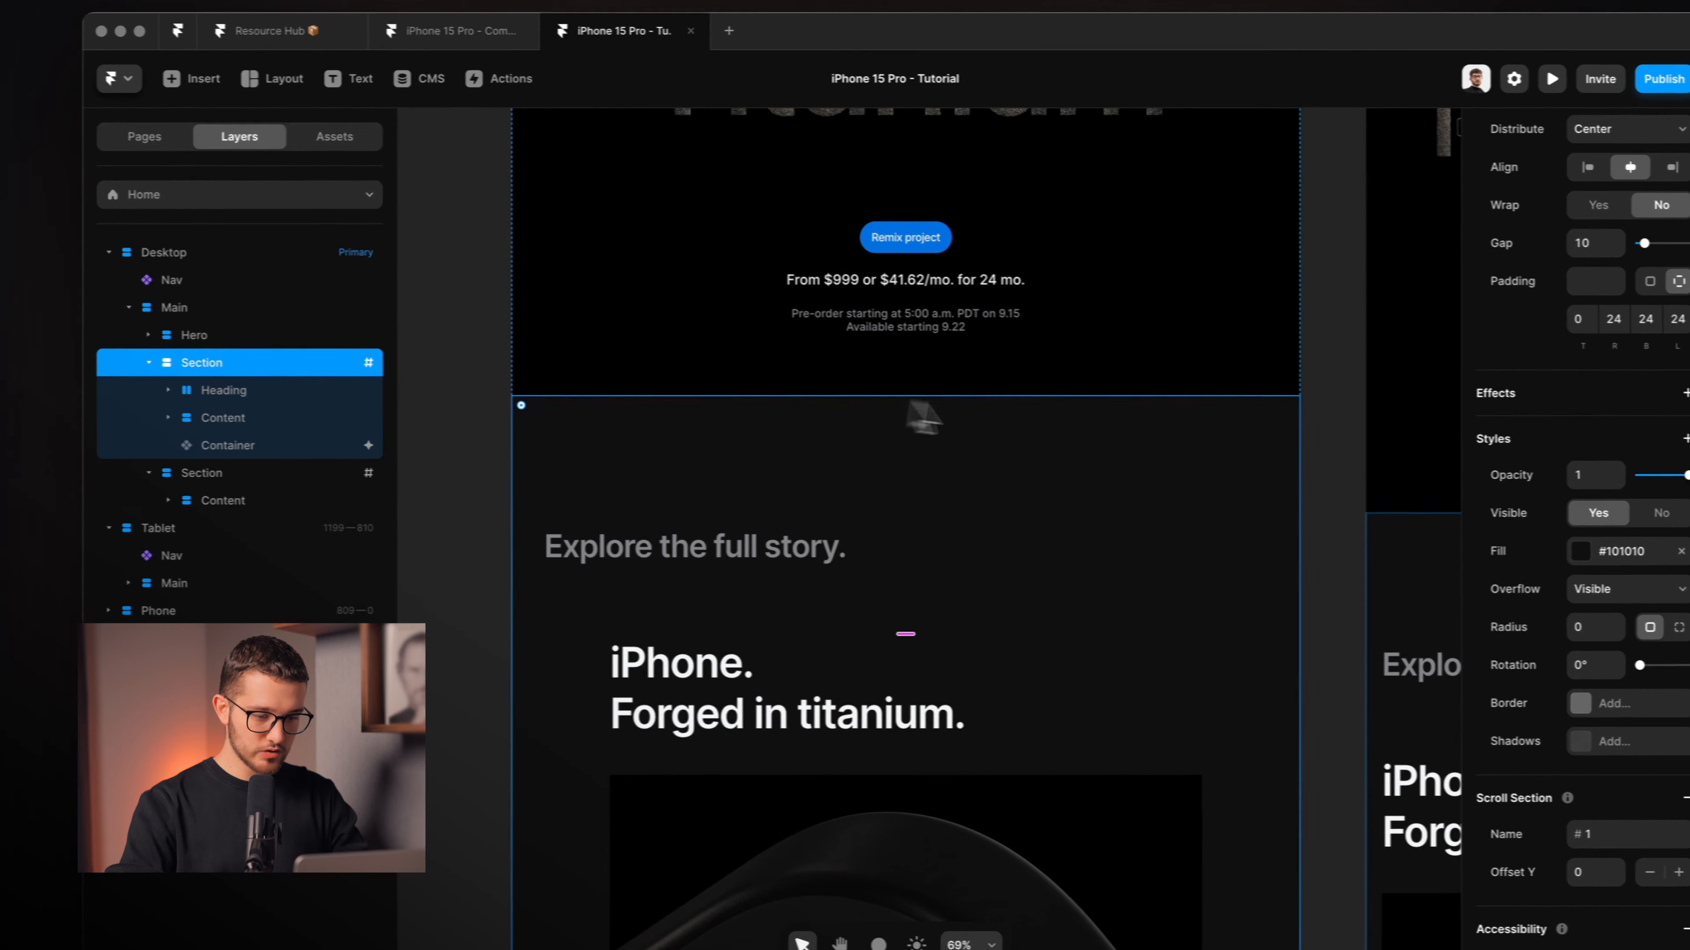
scroll(1609, 610, "down", 4)
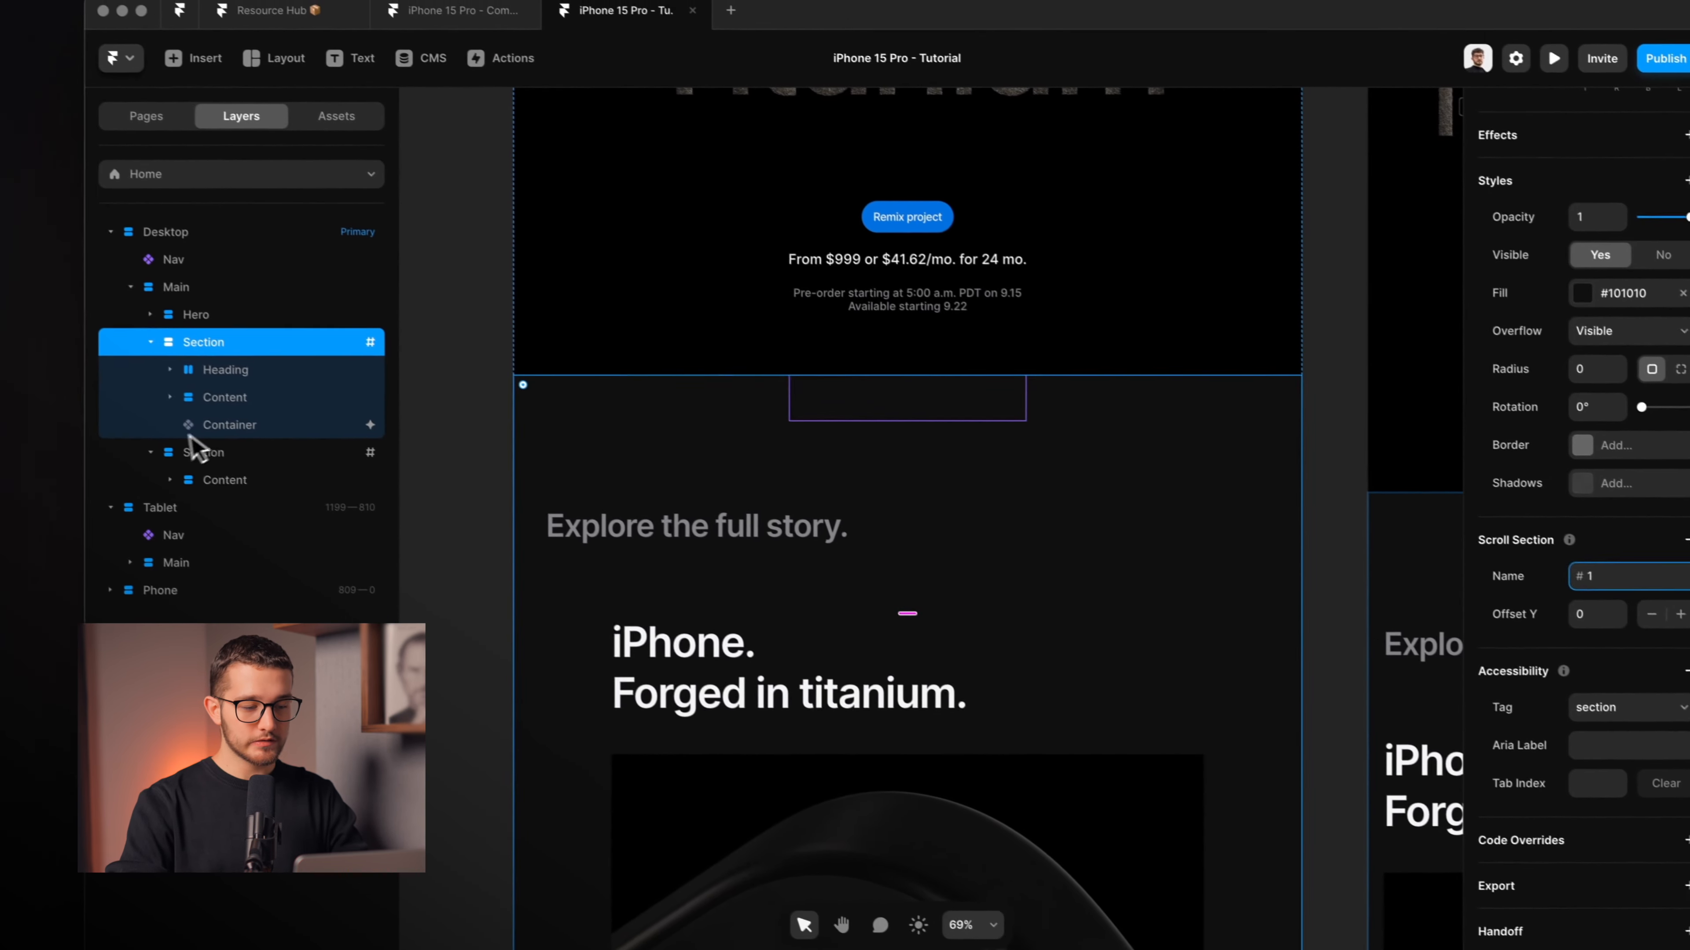
left_click(113, 383)
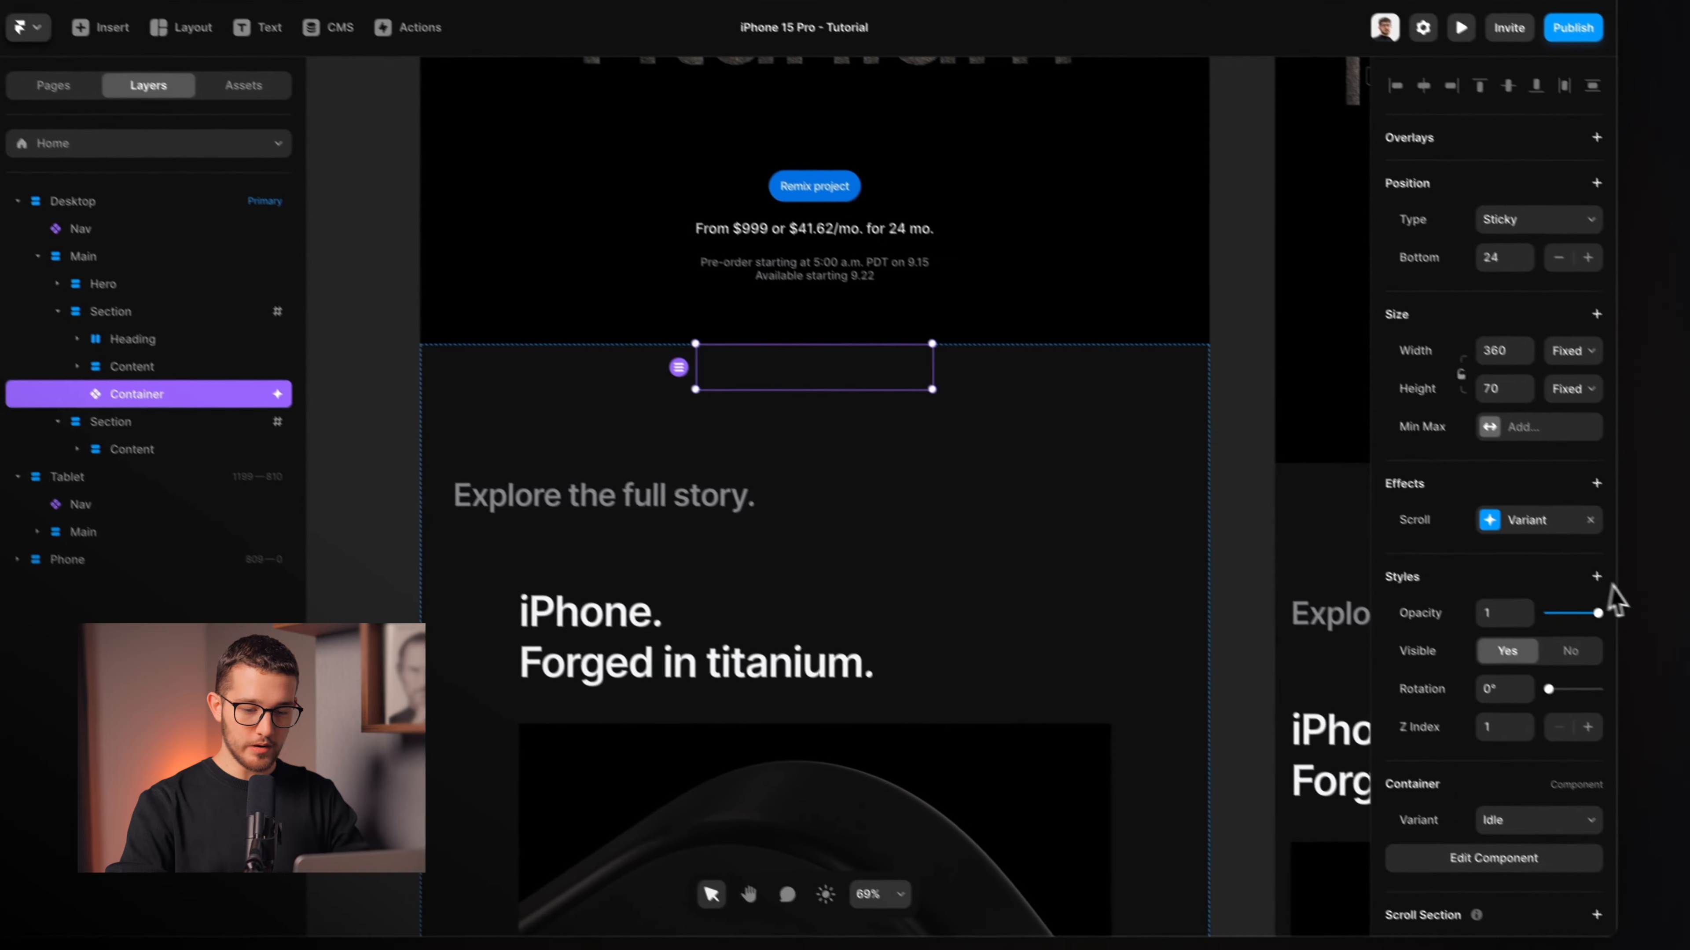
left_click(1525, 520)
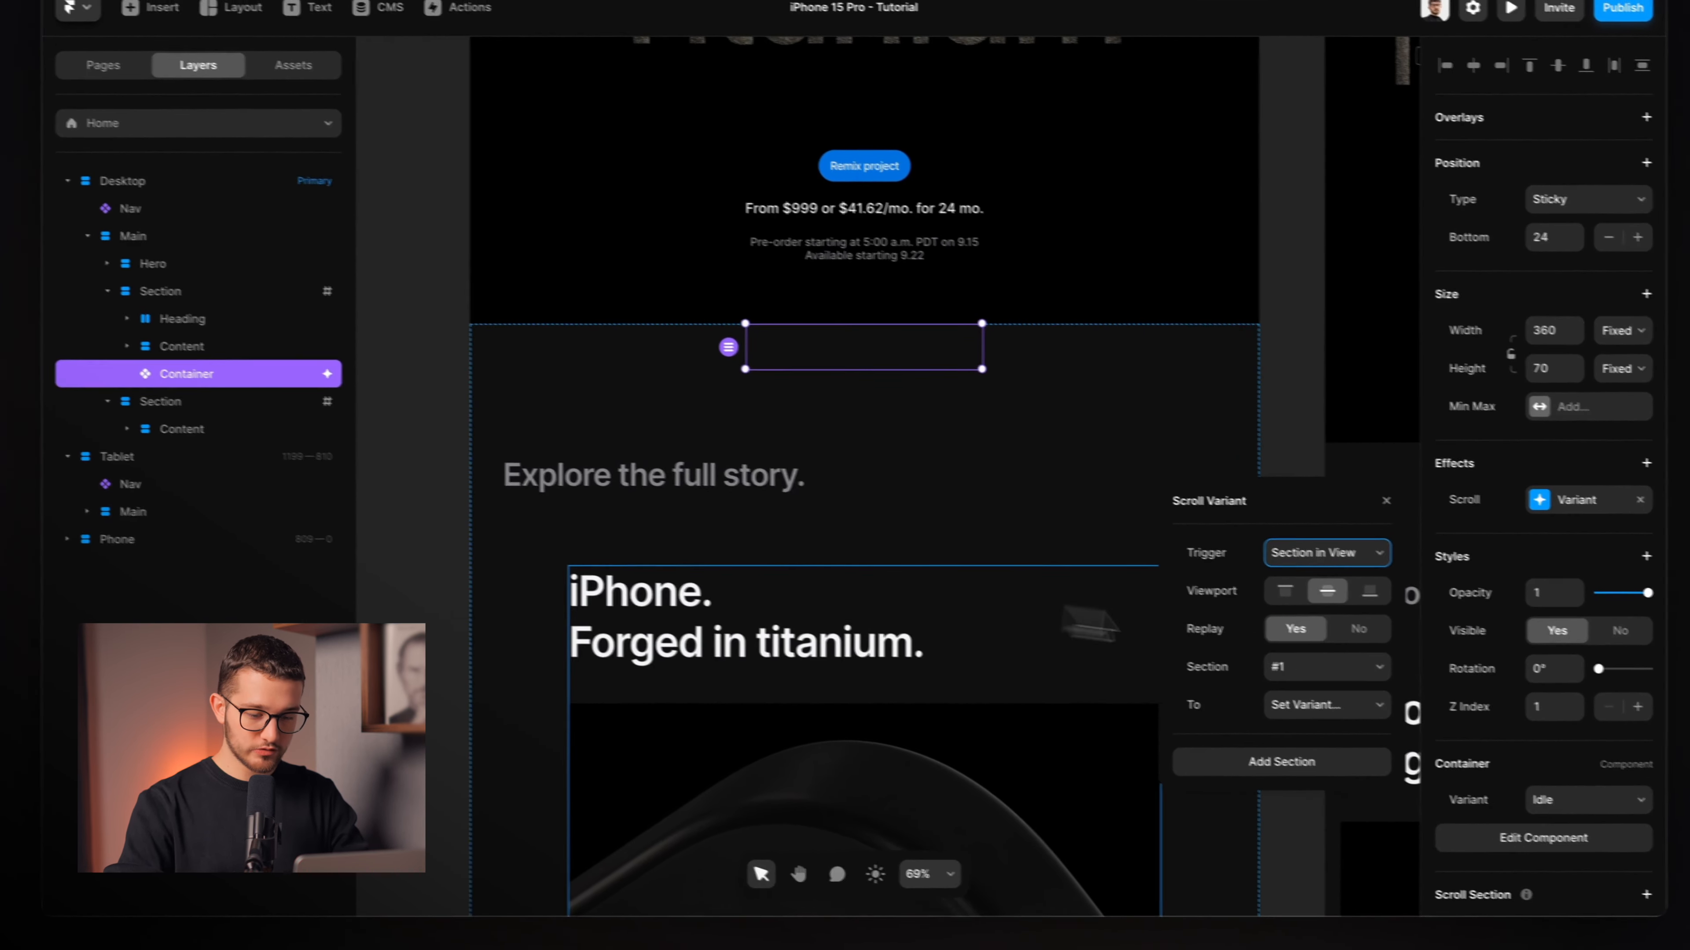
left_click(1213, 704)
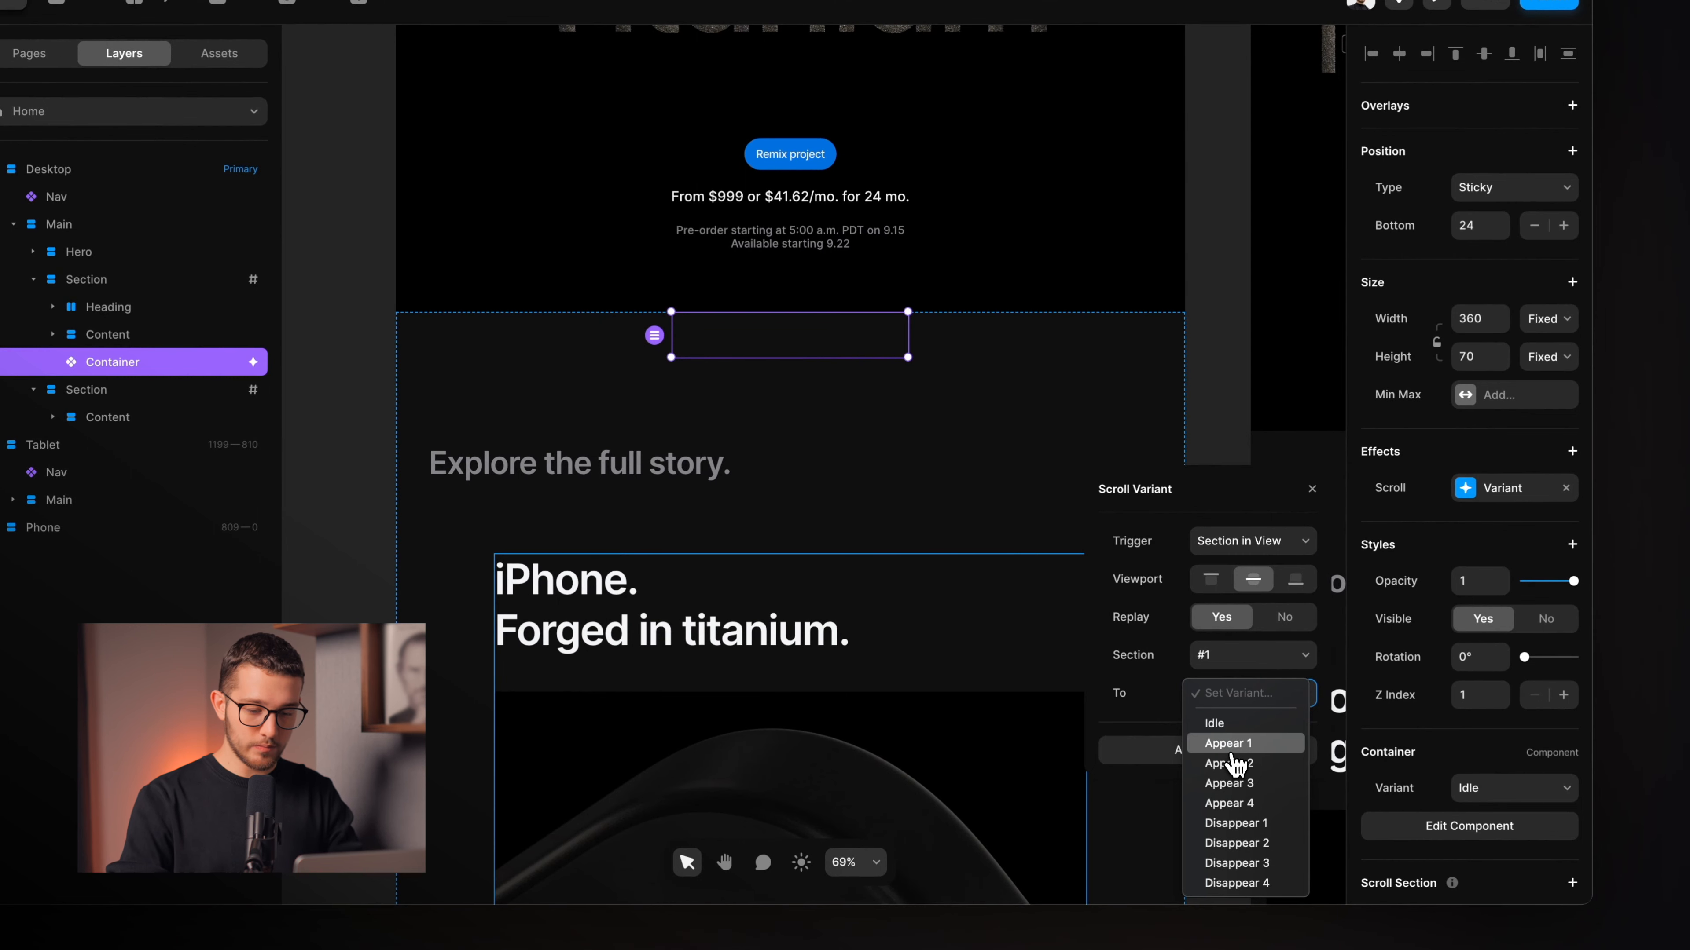
left_click(1229, 744)
left_click(1221, 809)
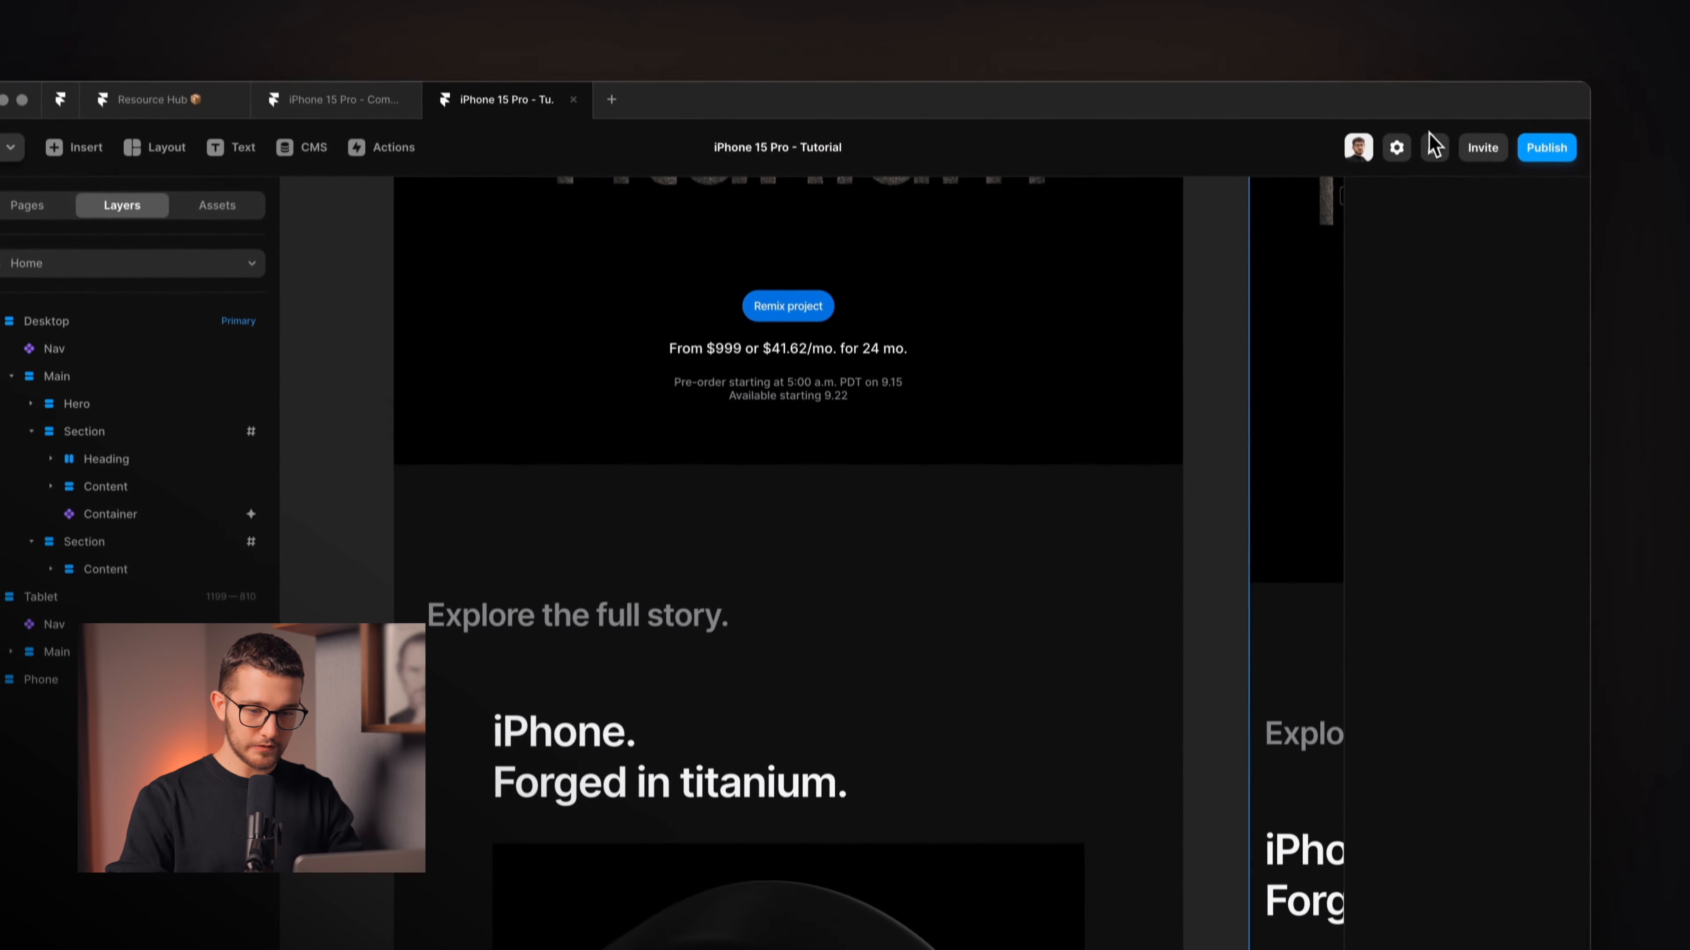
Preview the page, scrolling past the Titanium hero to the A17 Pro section to watch the pill.
left_click(1436, 3)
scroll(1078, 527, "down", 5)
scroll(1067, 529, "up", 4)
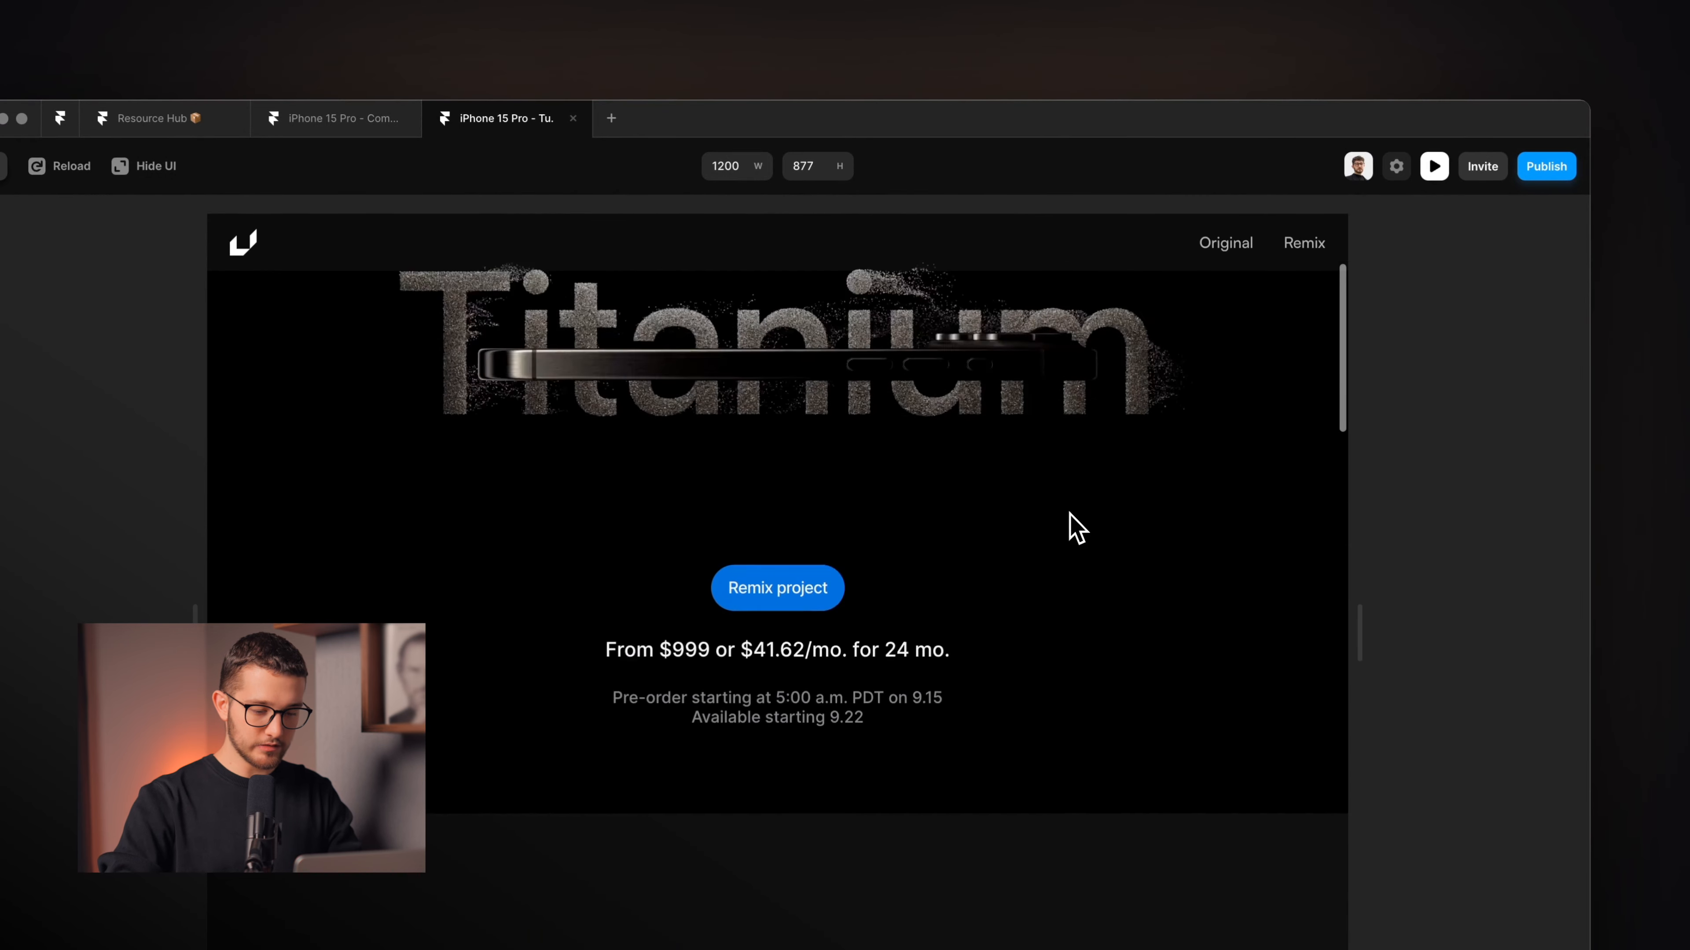
scroll(1067, 528, "down", 5)
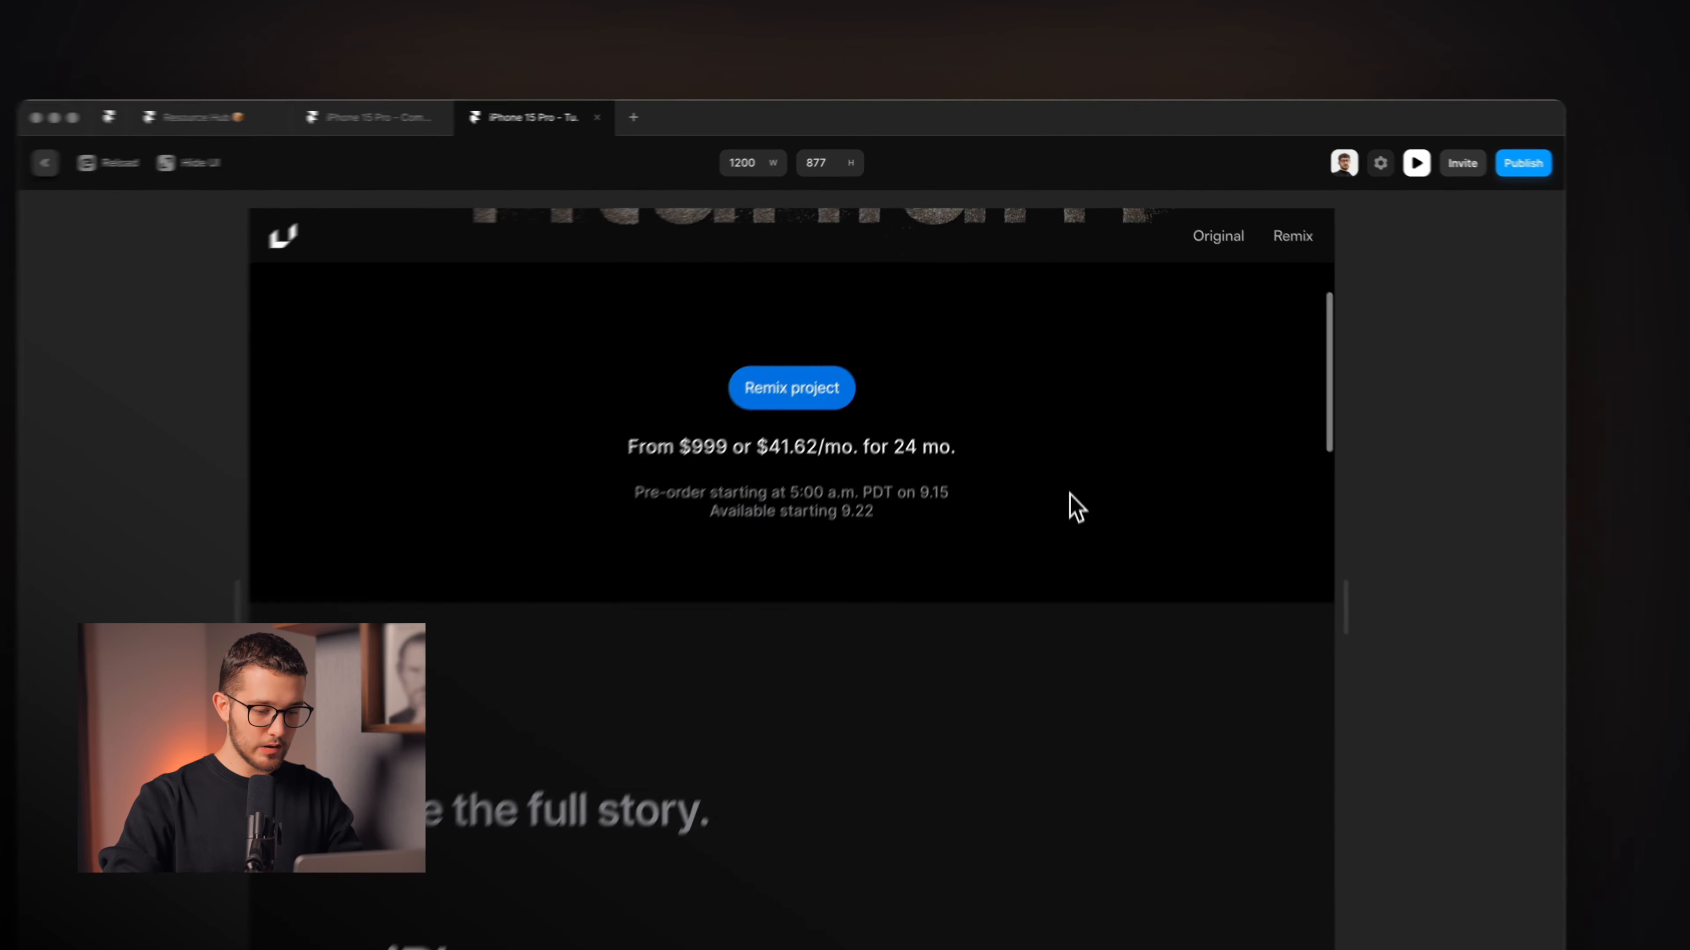
scroll(982, 612, "up", 4)
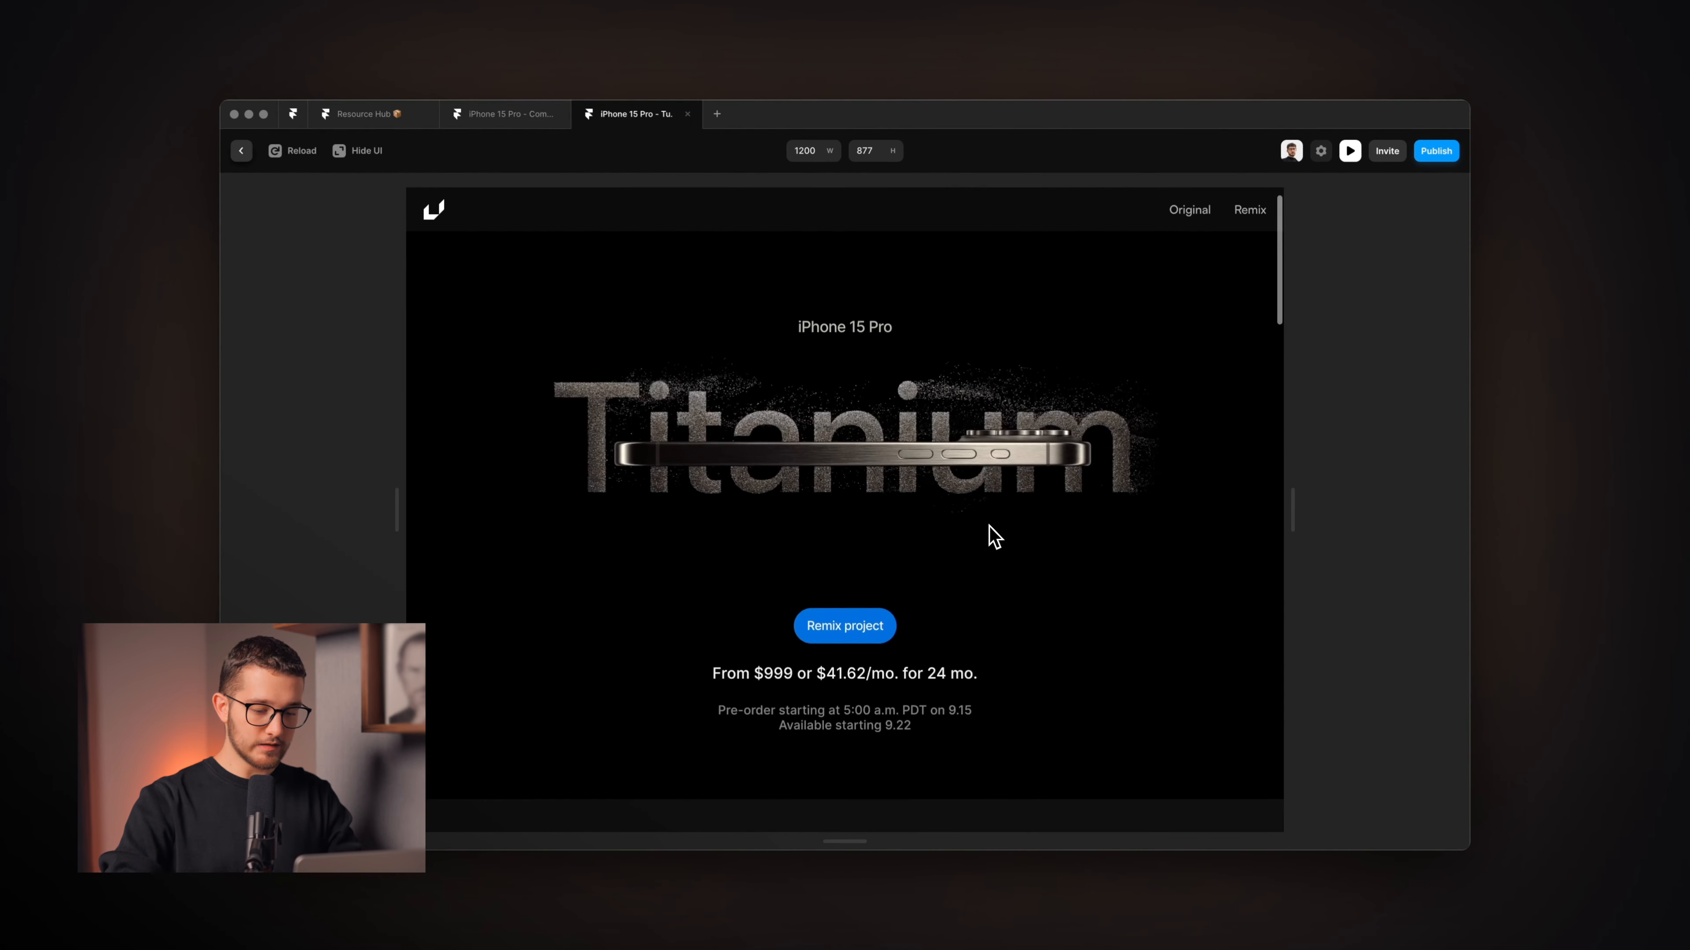
scroll(982, 612, "down", 6)
scroll(999, 514, "down", 10)
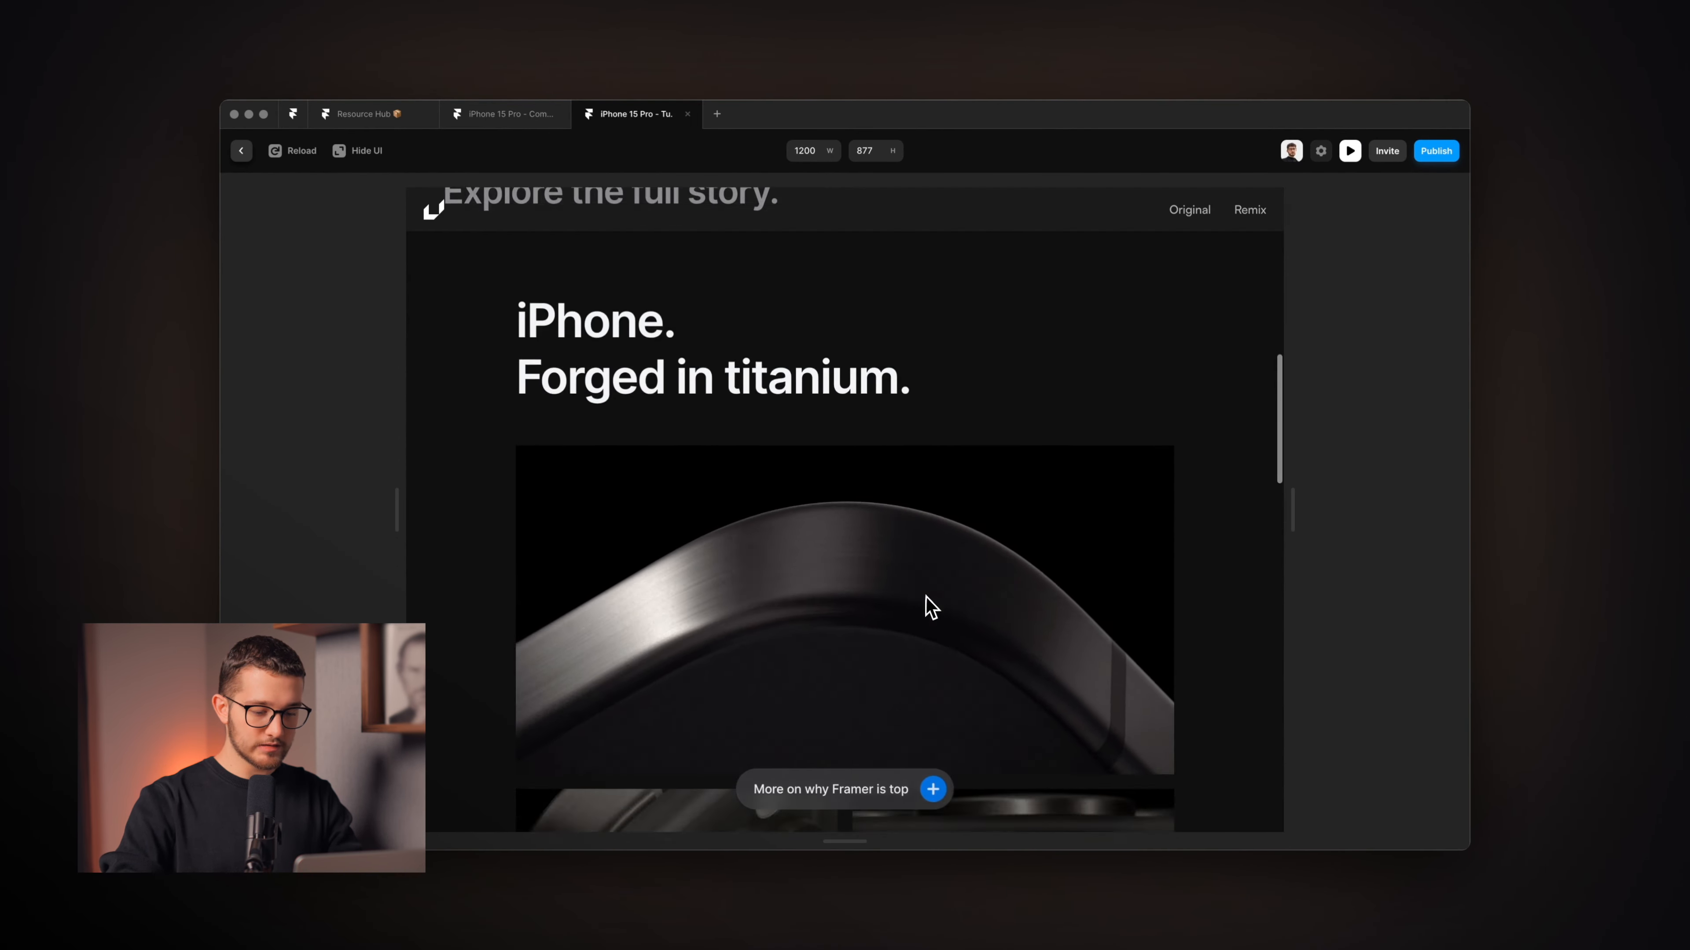
scroll(926, 597, "down", 10)
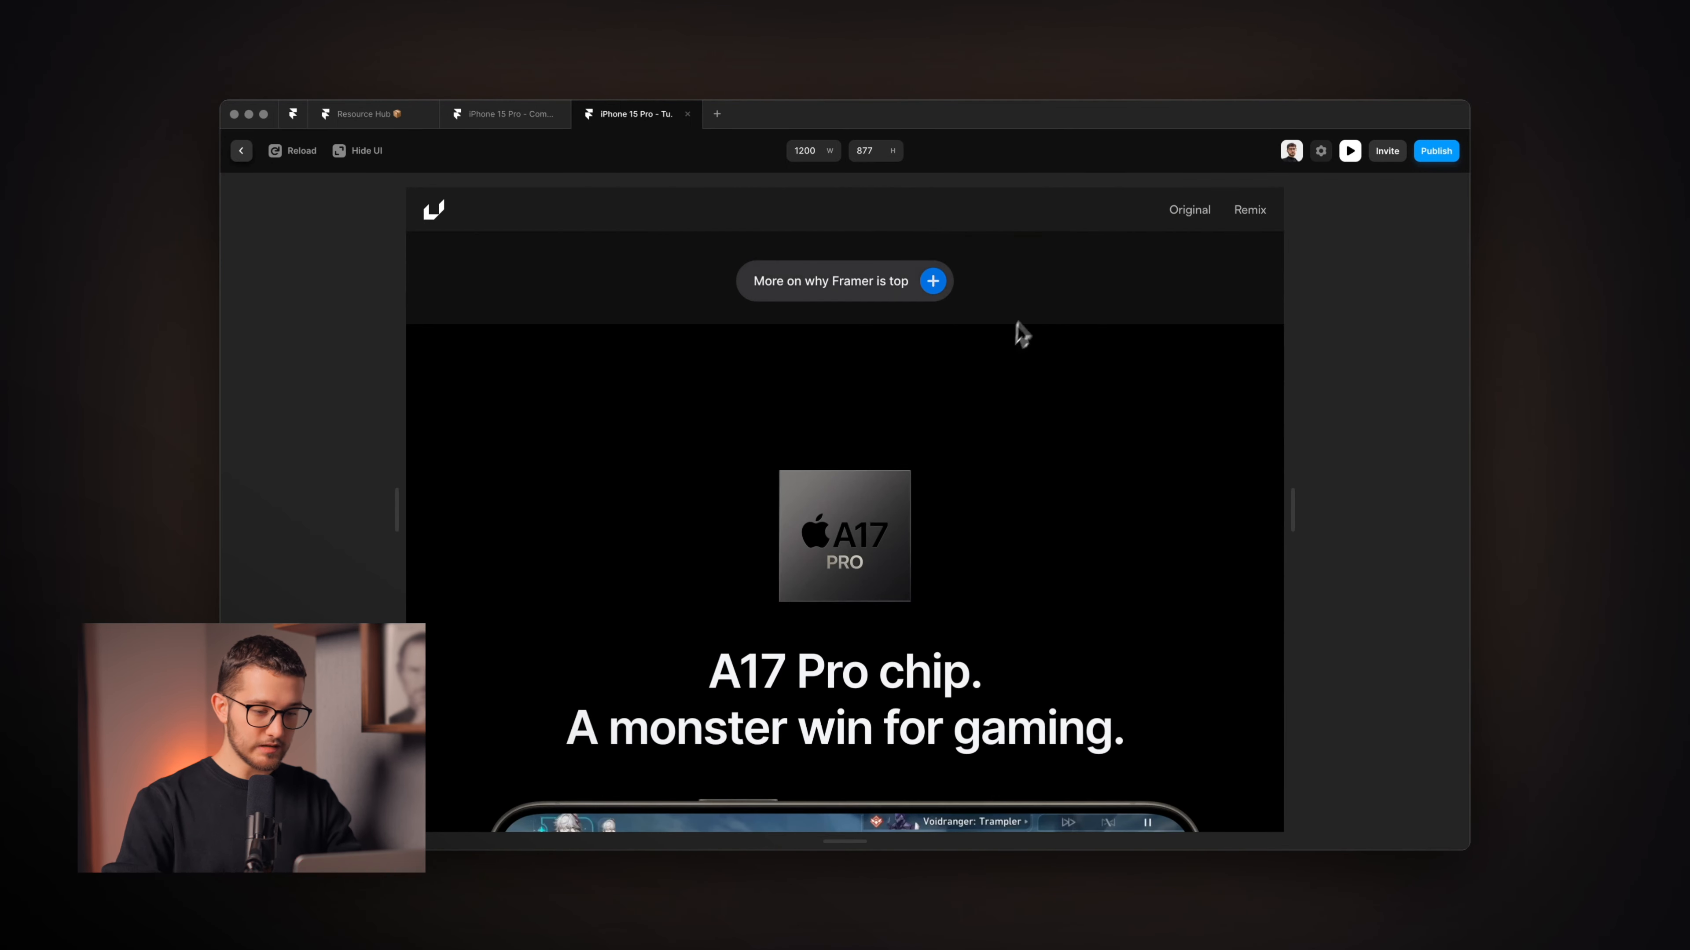
scroll(932, 343, "up", 2)
scroll(1019, 405, "down", 1)
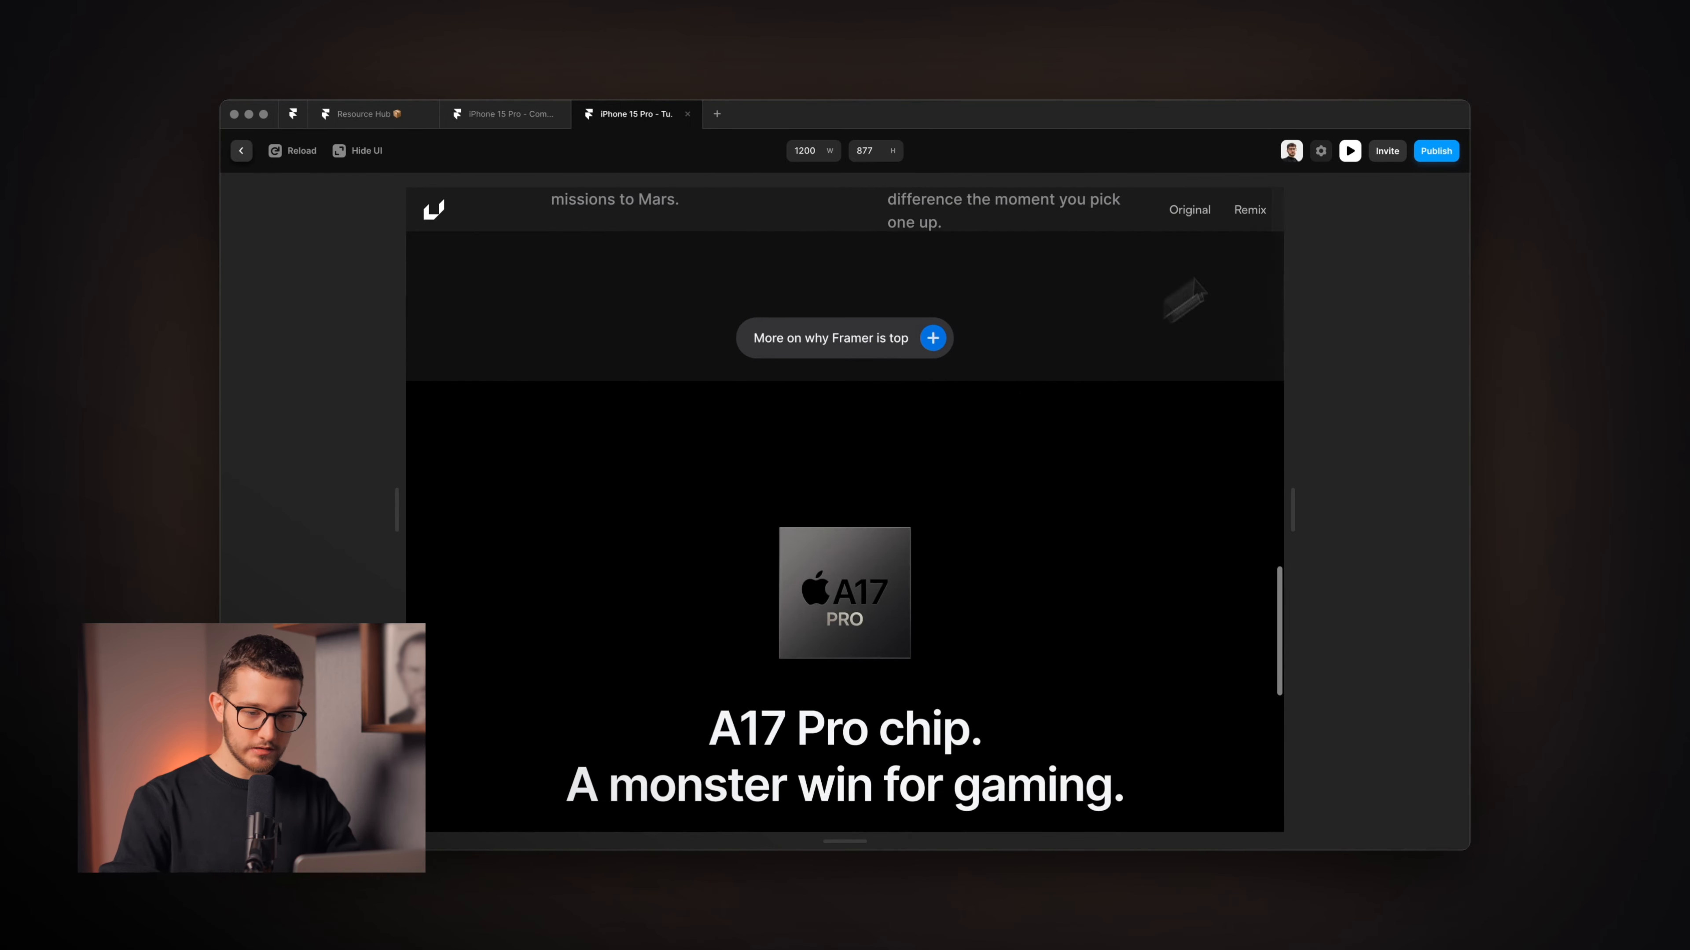
left_click(1350, 150)
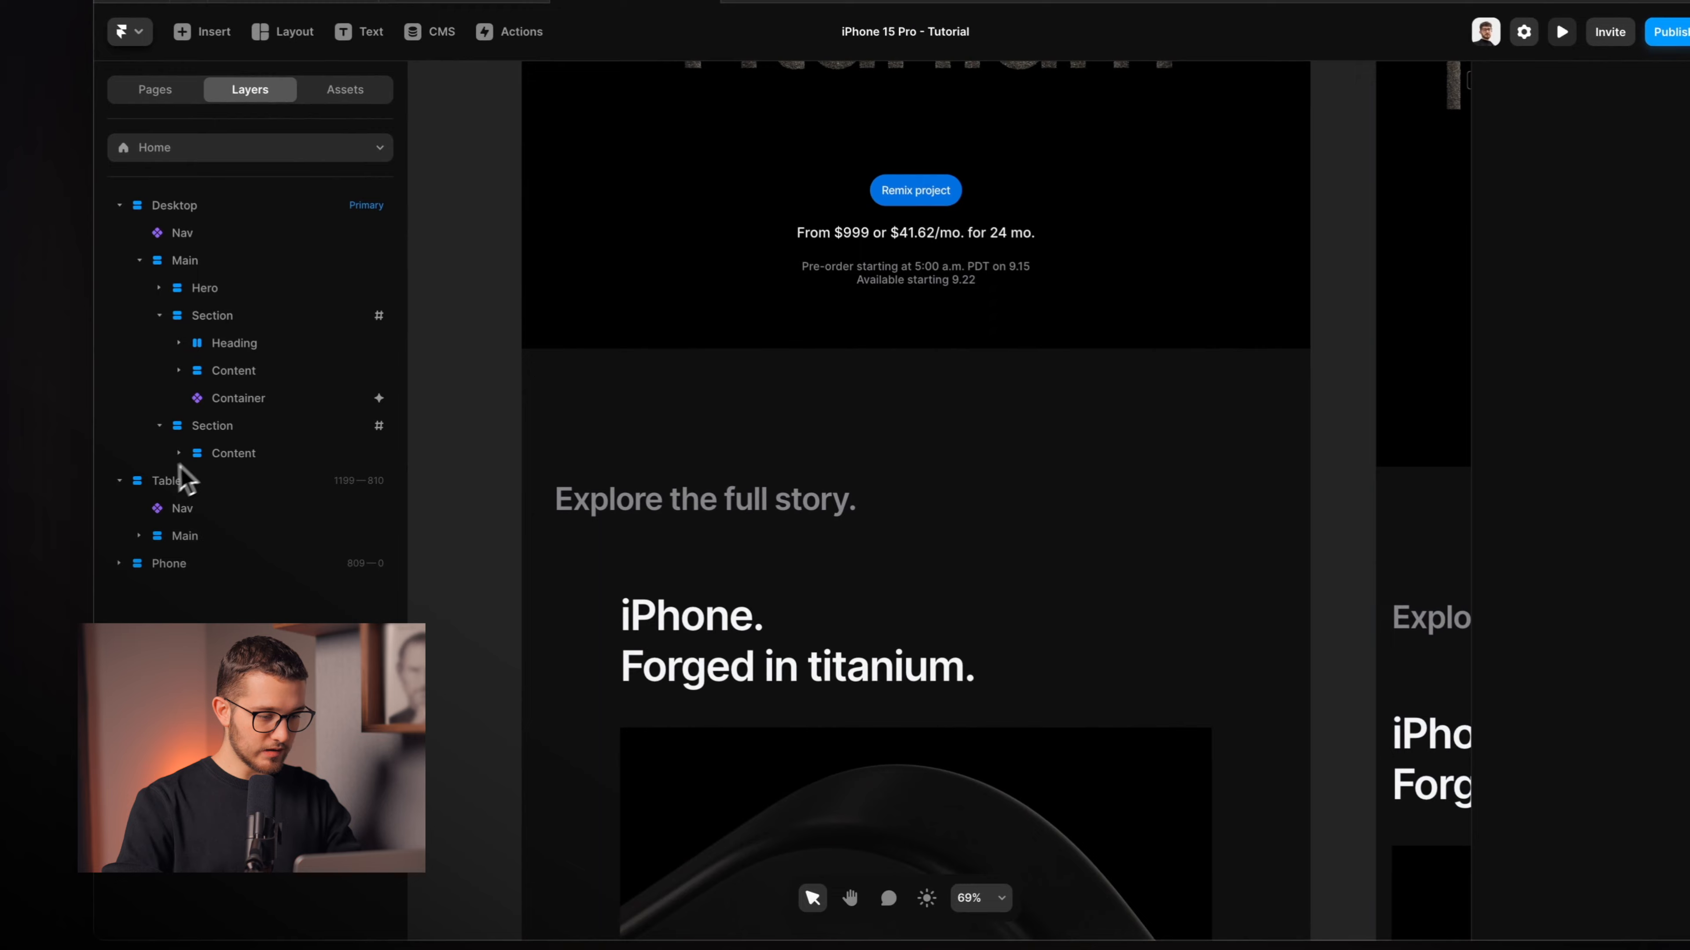
Select the second Section to confirm its scroll section name is #2.
left_click(220, 426)
scroll(738, 489, "down", 10)
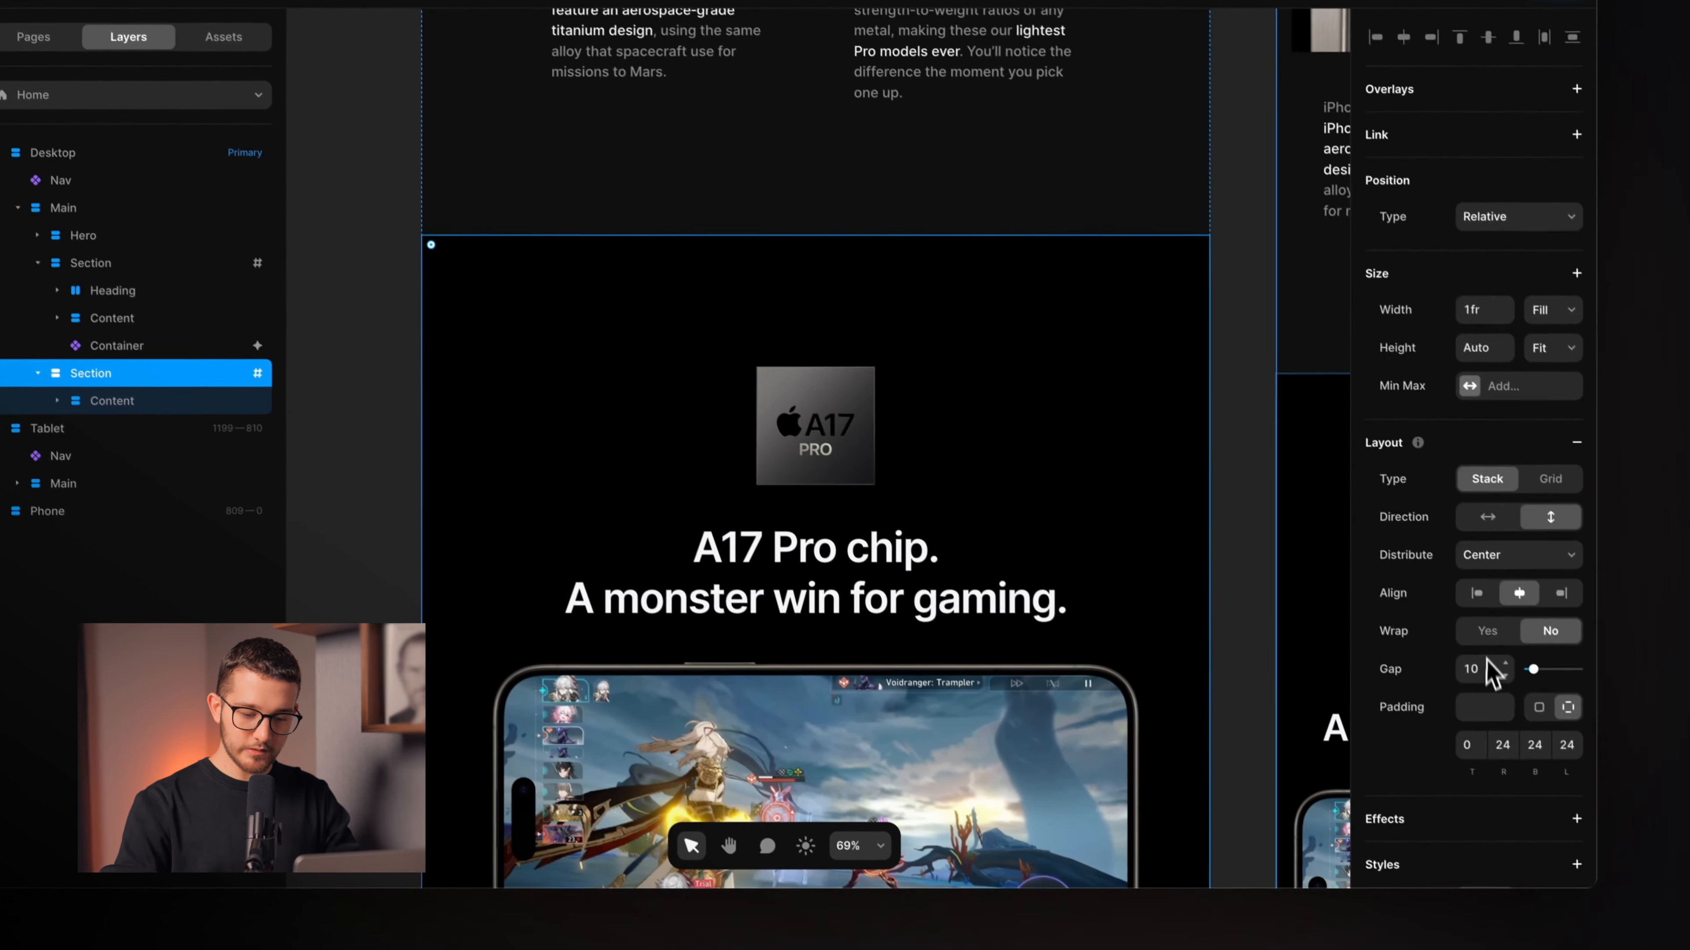
scroll(1550, 766, "down", 8)
scroll(1454, 523, "down", 1)
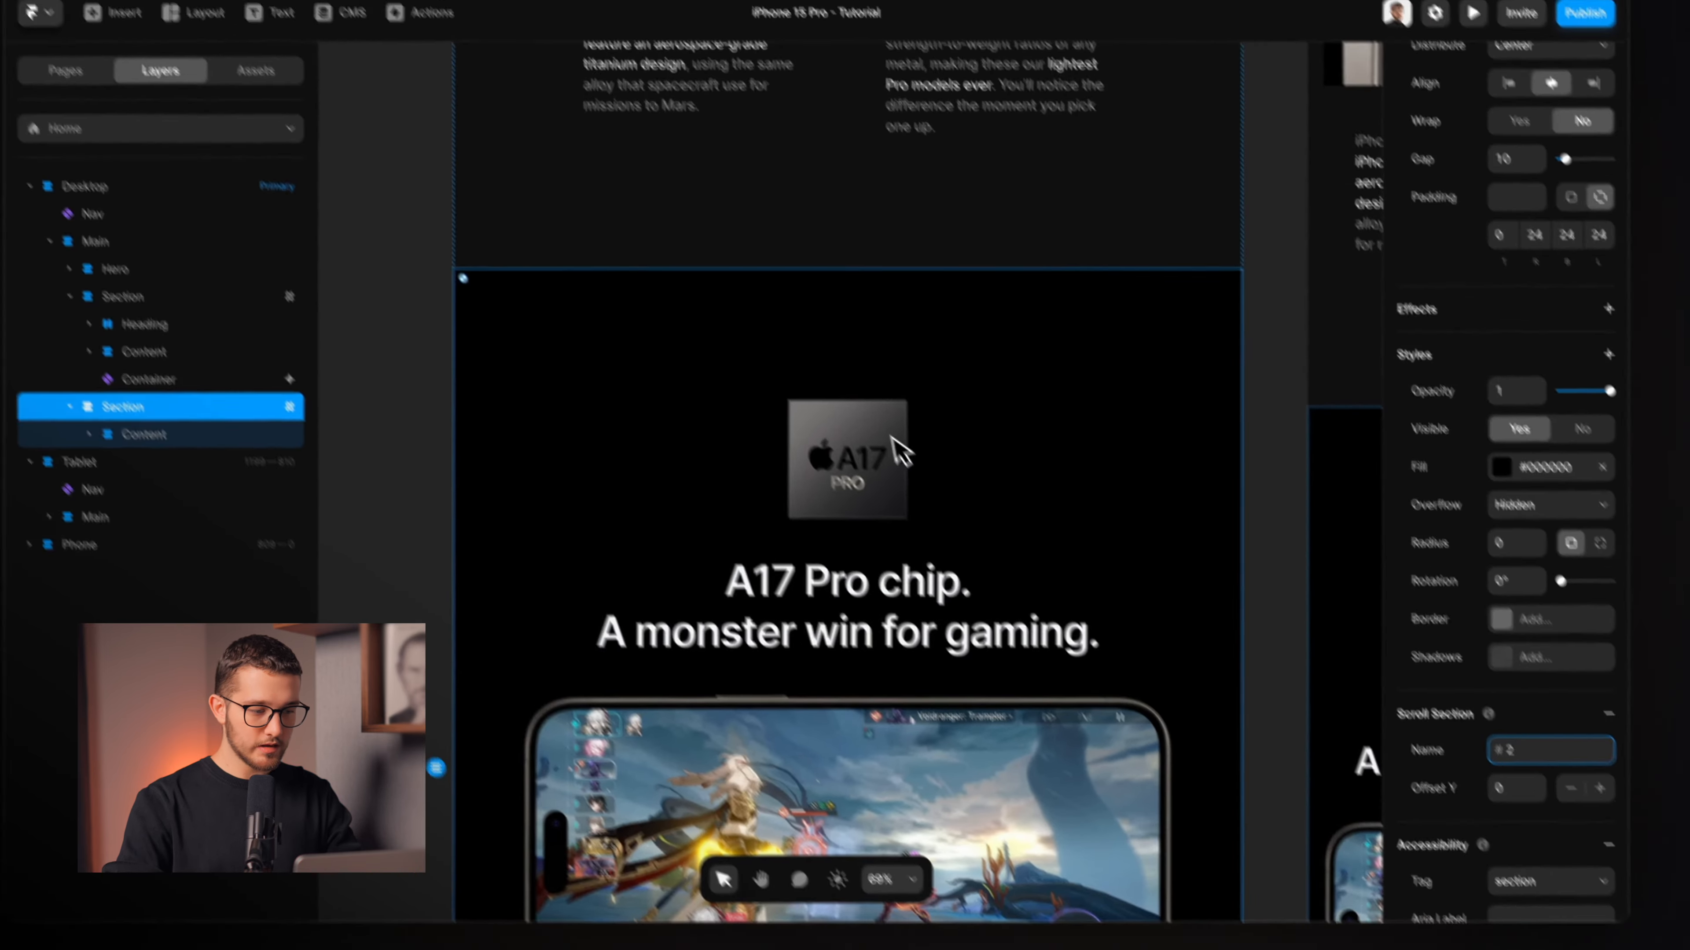
scroll(870, 411, "up", 5)
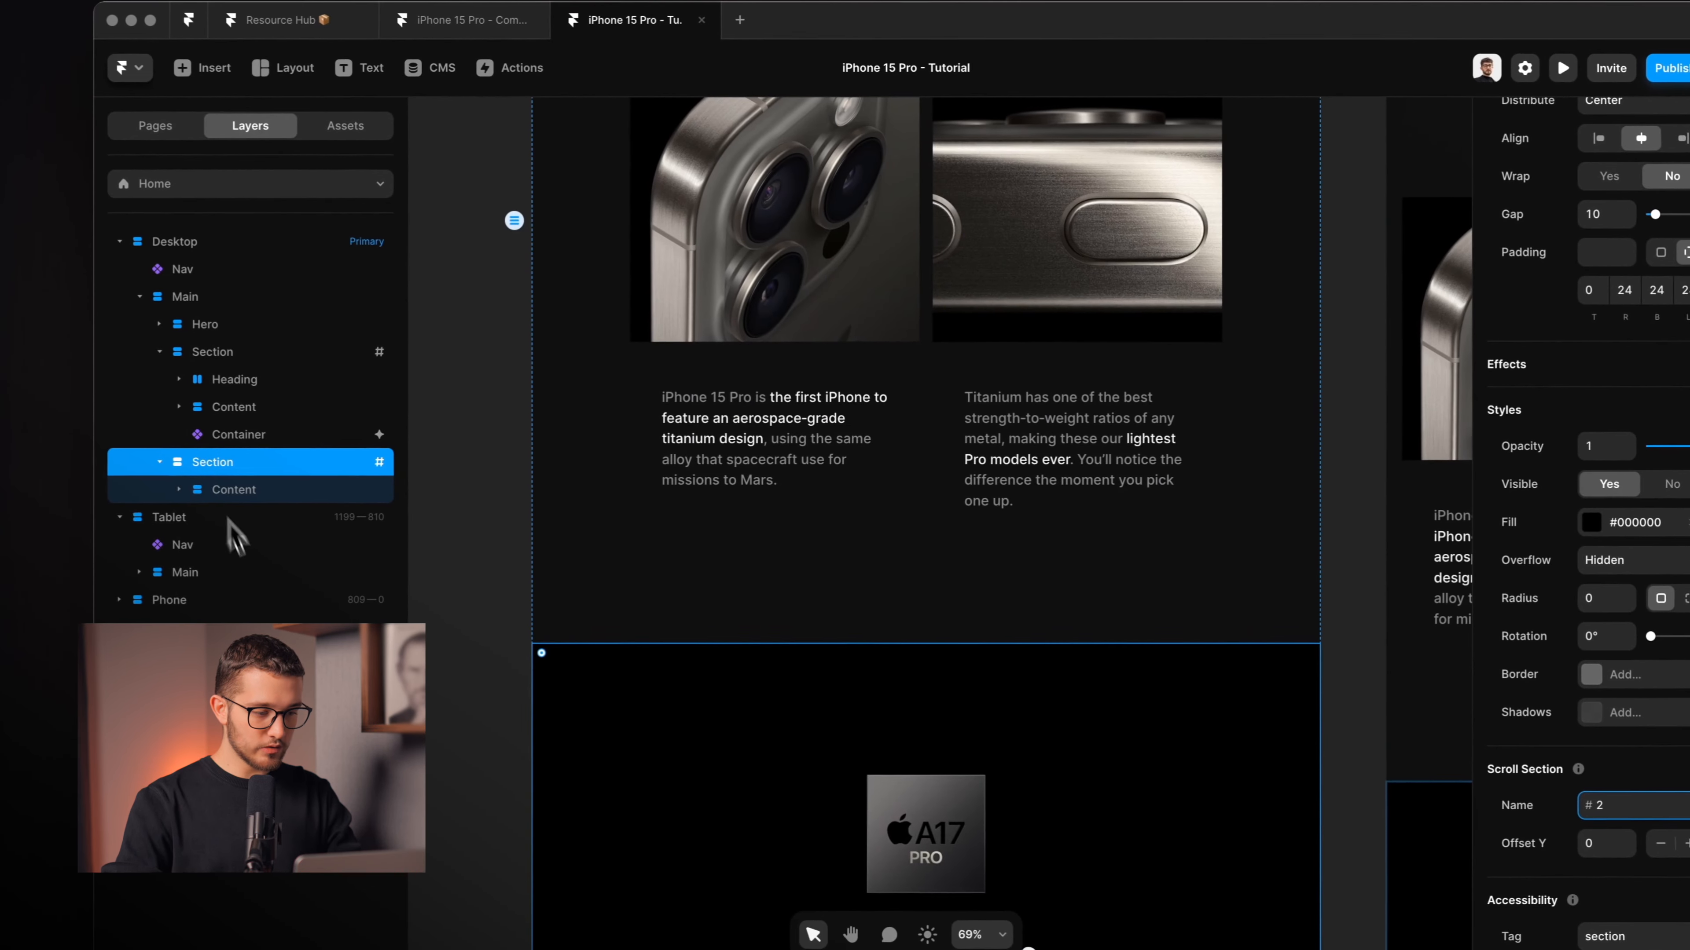
Reselect the pill Container and add a second Section row to its Scroll Variant.
left_click(124, 342)
scroll(818, 459, "up", 10)
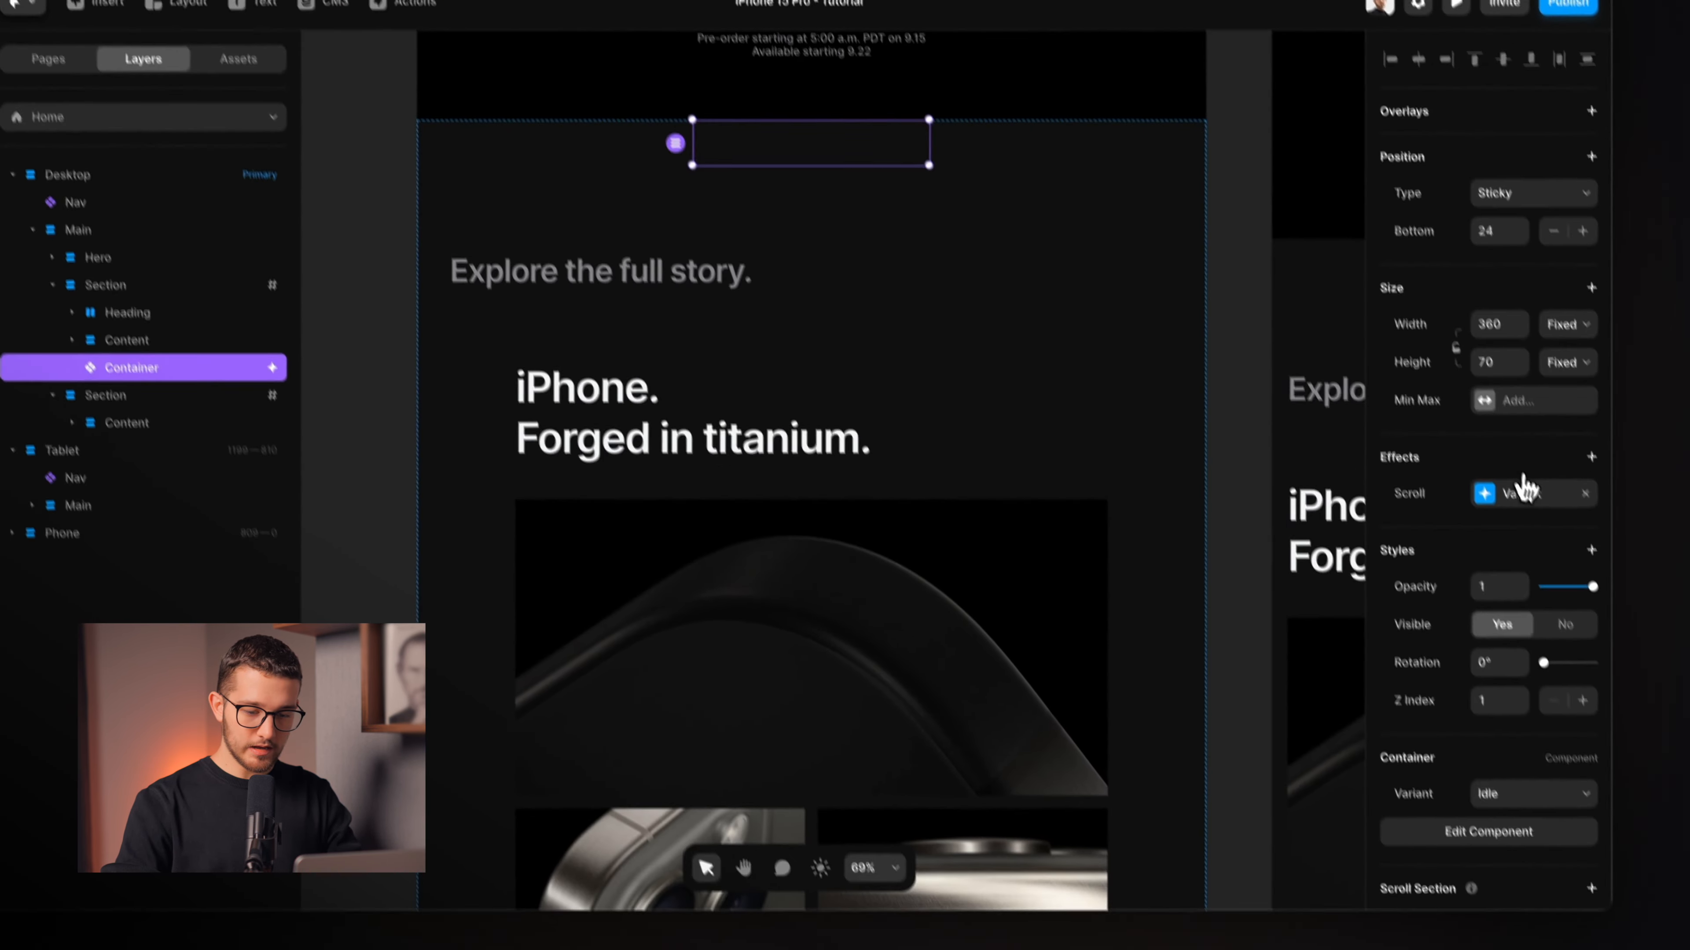
left_click(1630, 564)
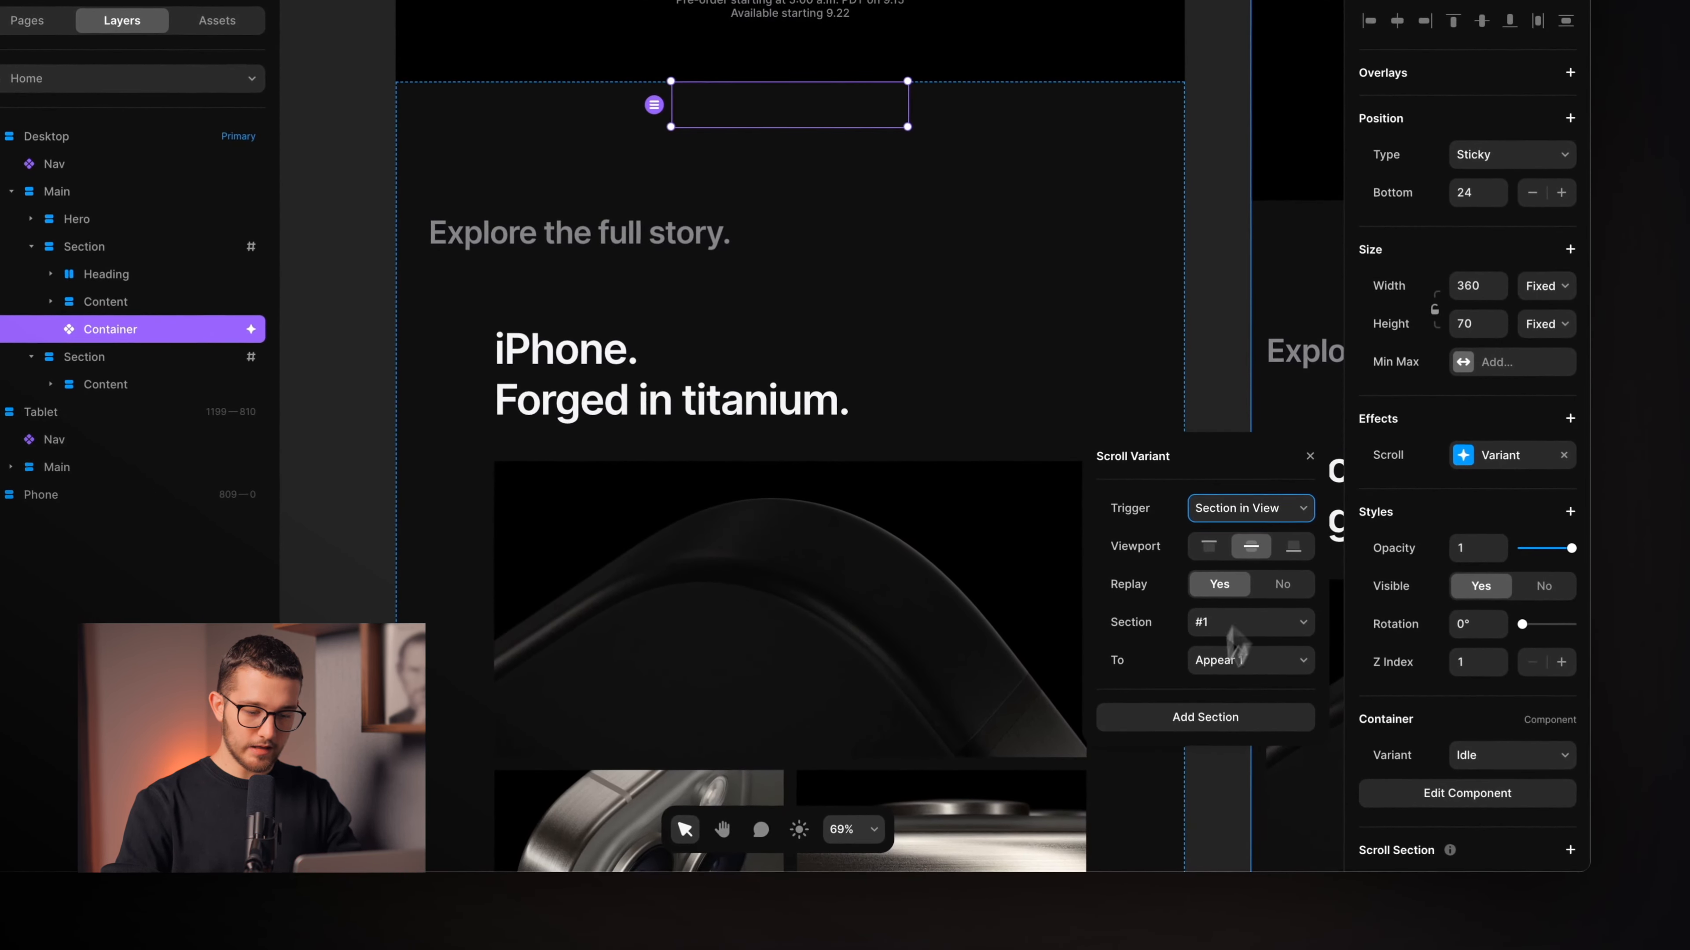
left_click(1180, 725)
Point the second scroll rule at section #2 with Disappear 1, then preview the page.
left_click(1239, 717)
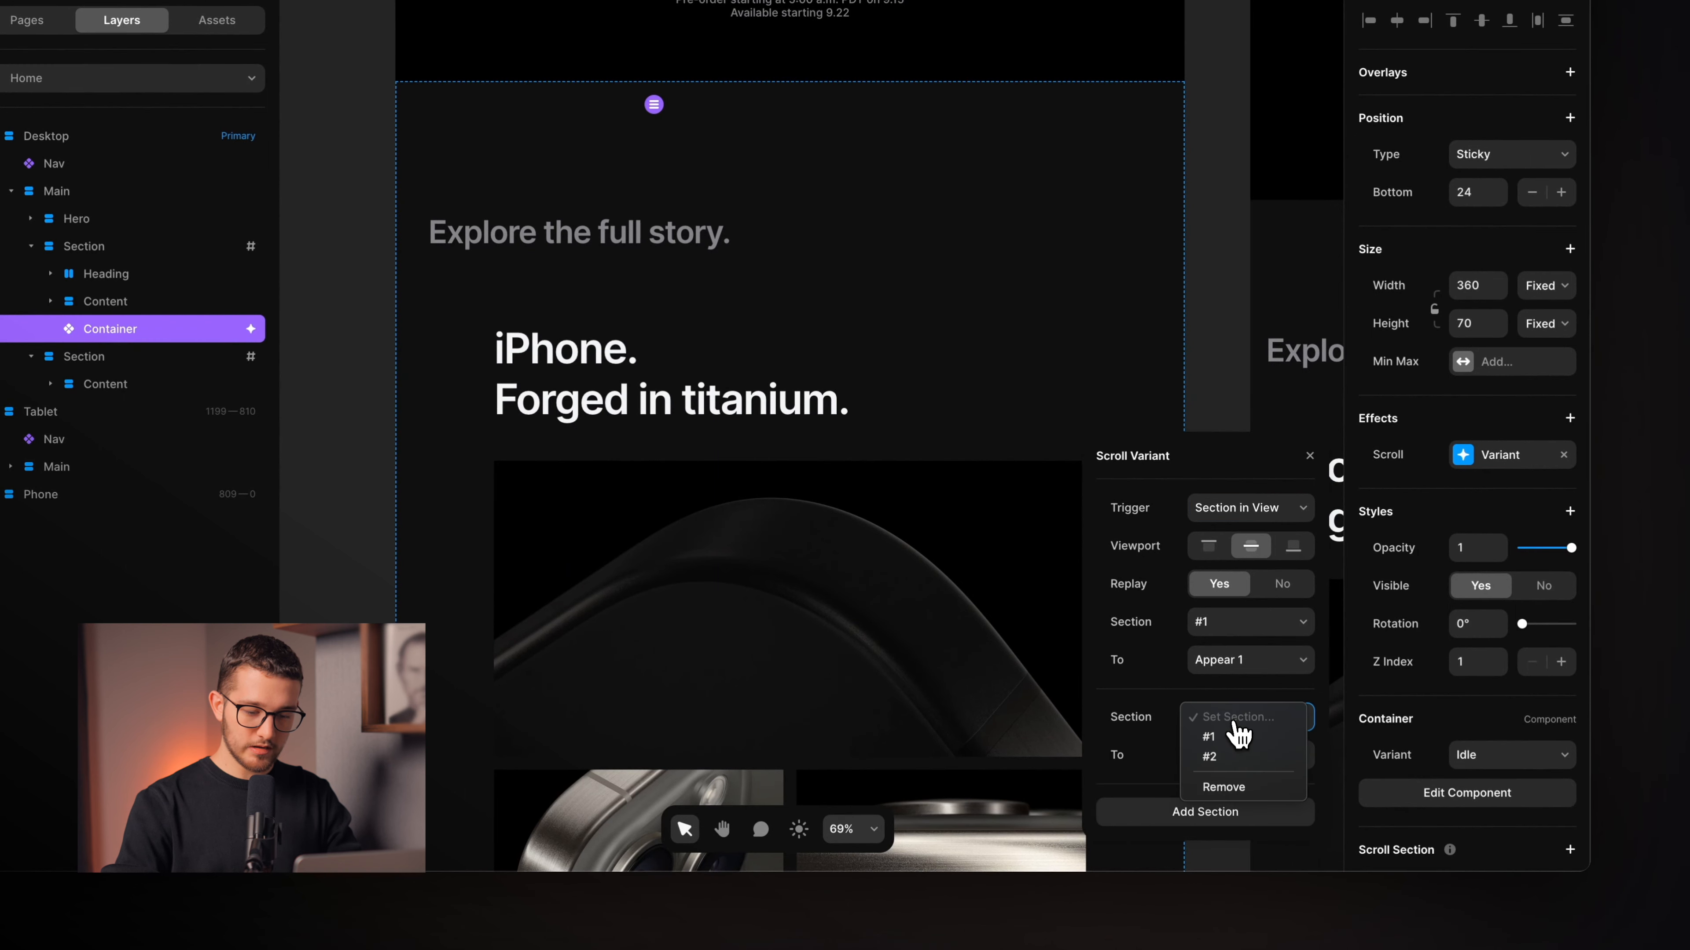
left_click(1253, 740)
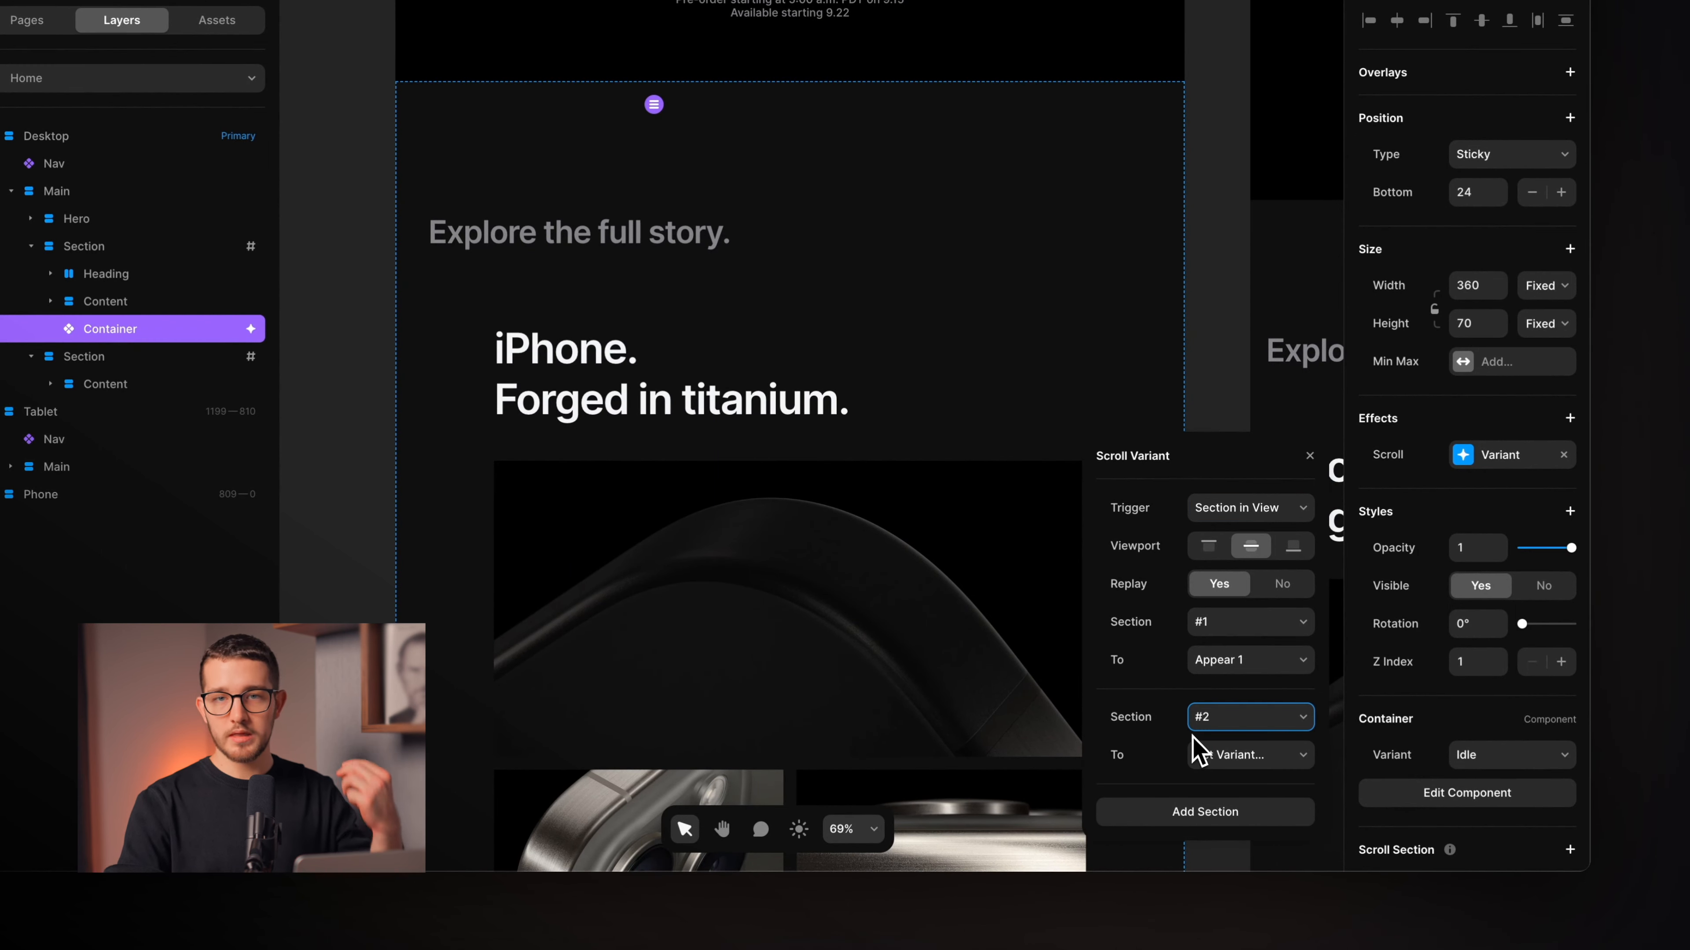
left_click(1210, 756)
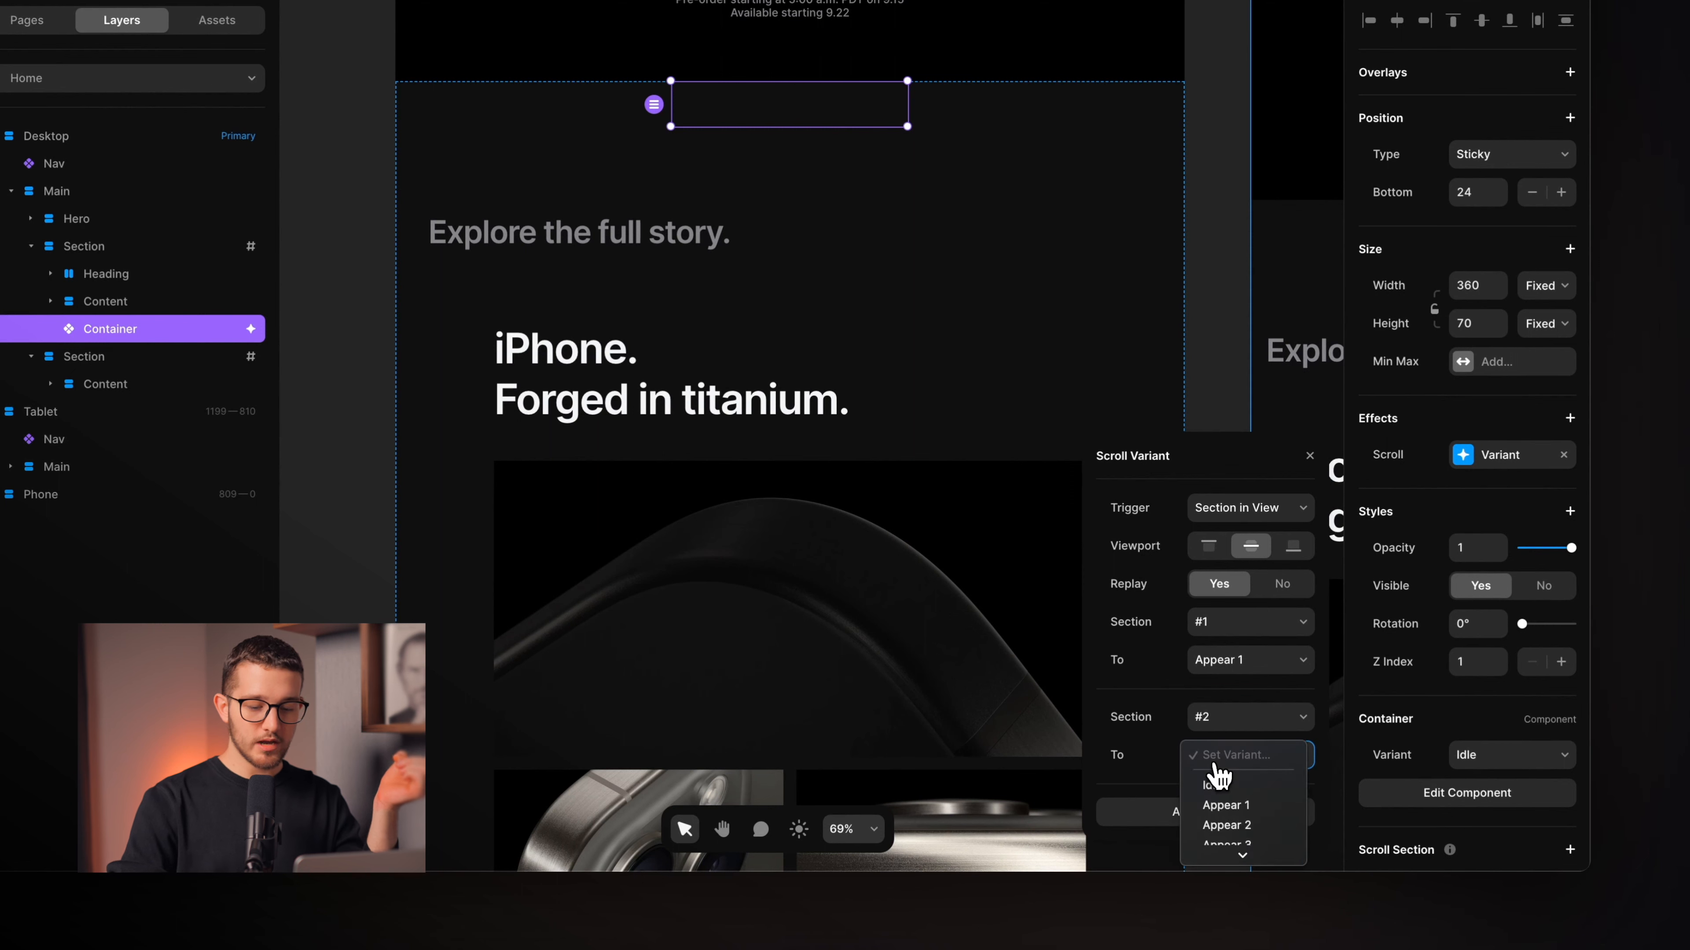
scroll(1236, 806, "down", 3)
left_click(1290, 790)
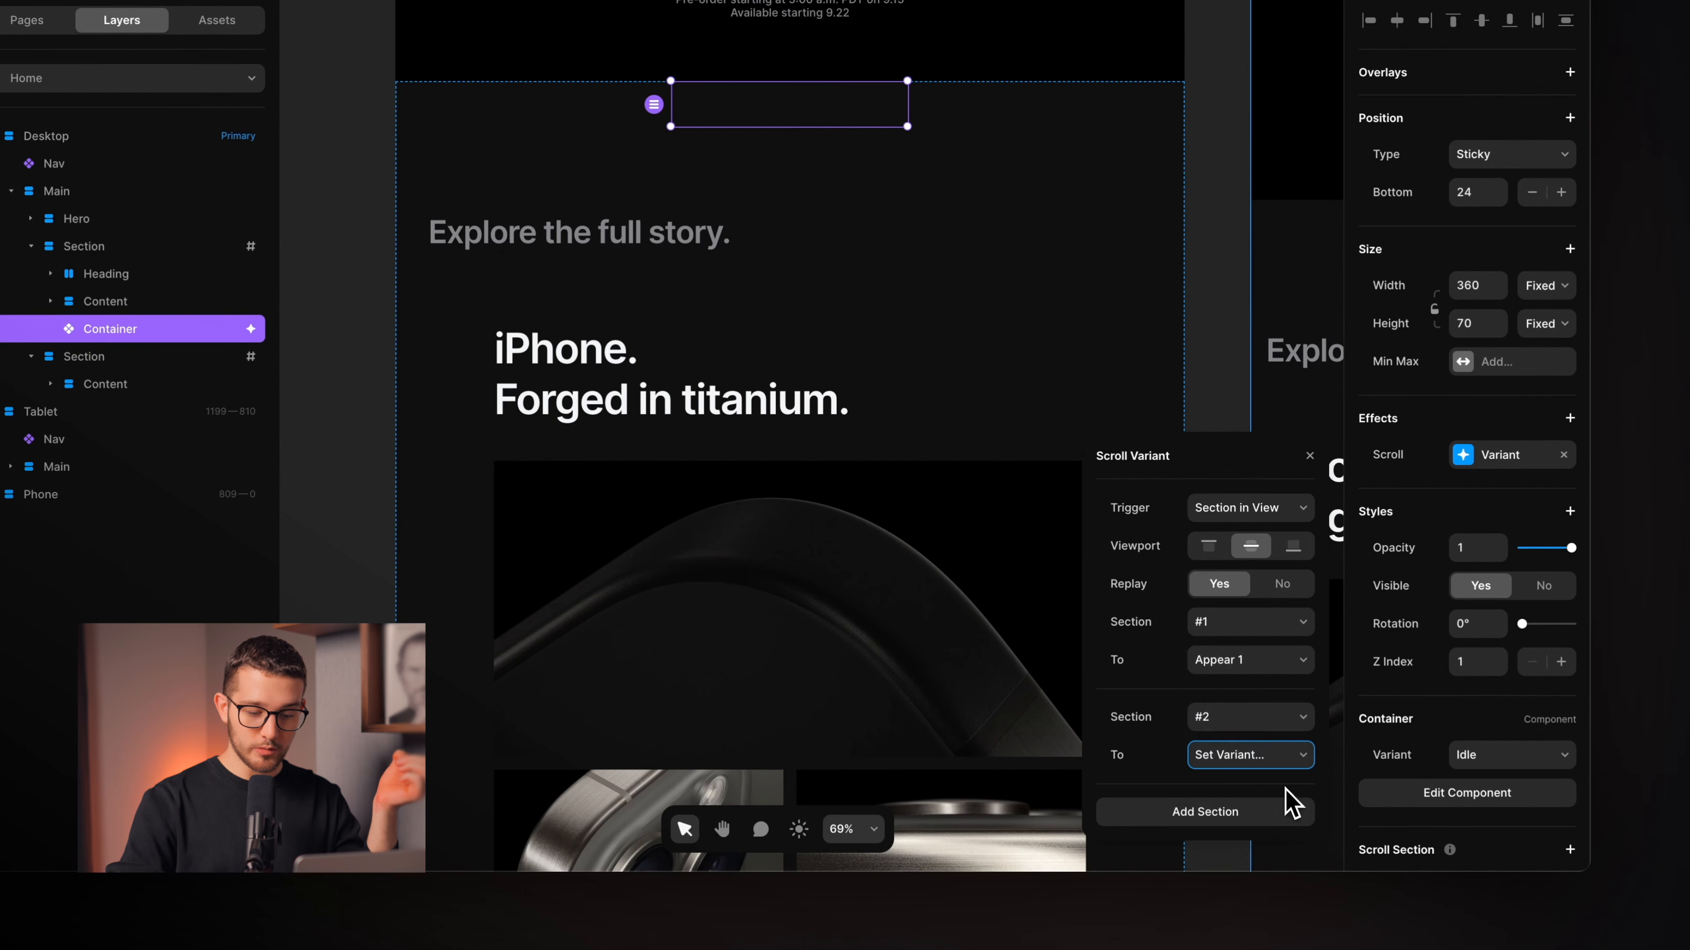
left_click(1309, 457)
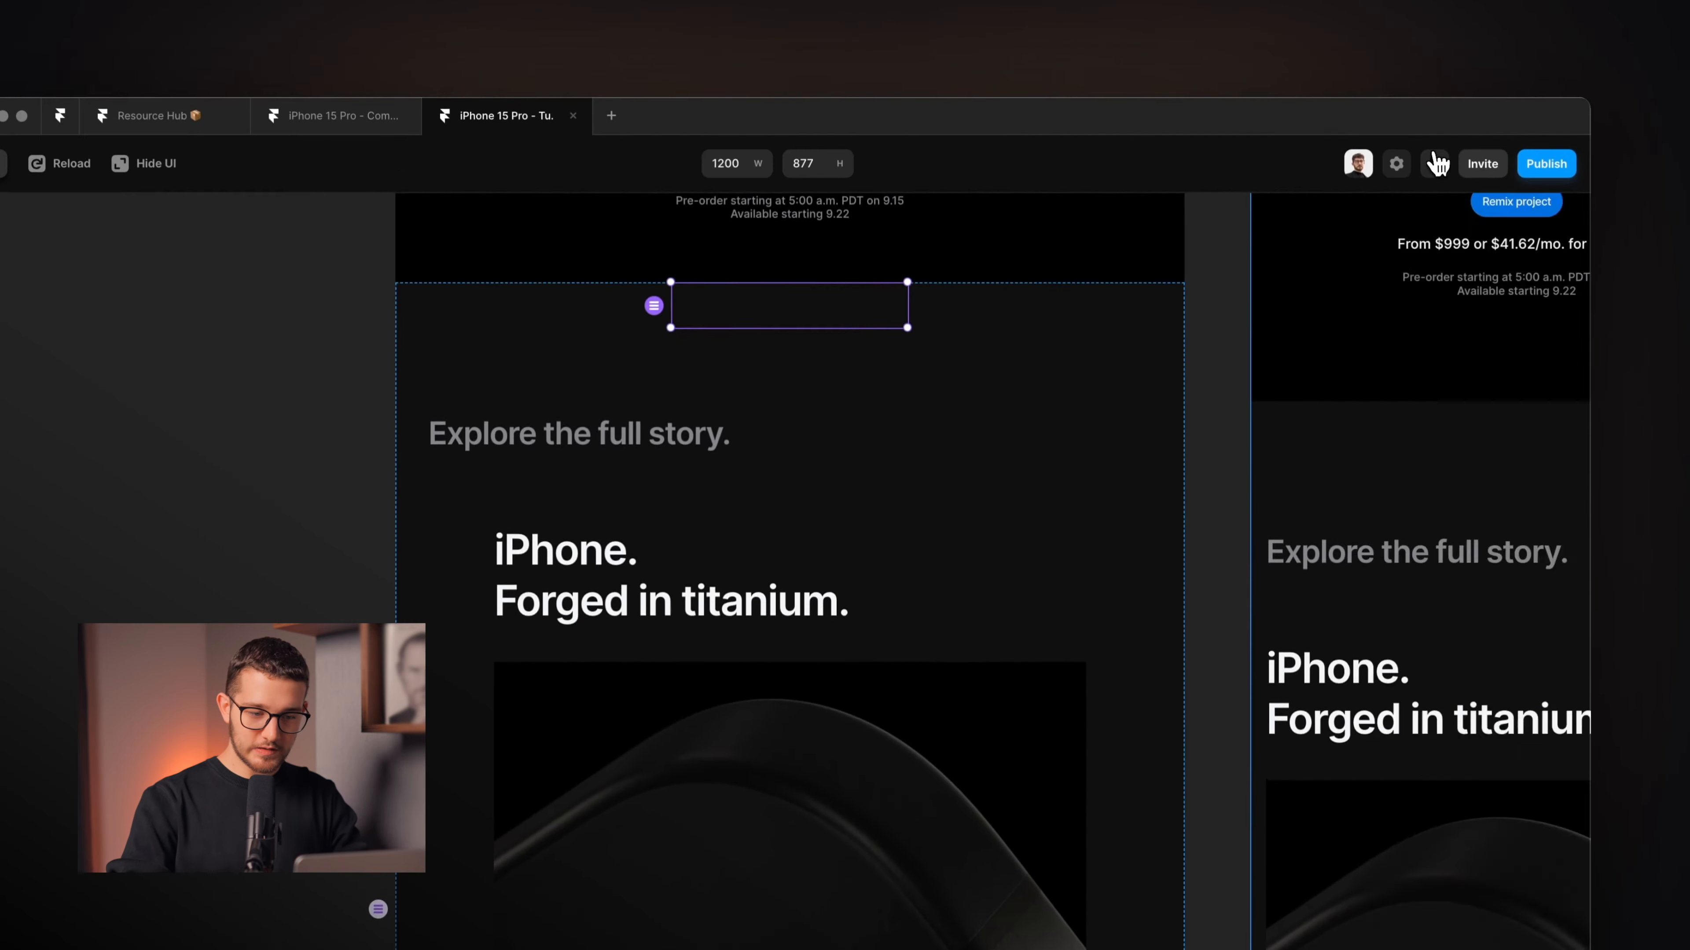
left_click(1437, 163)
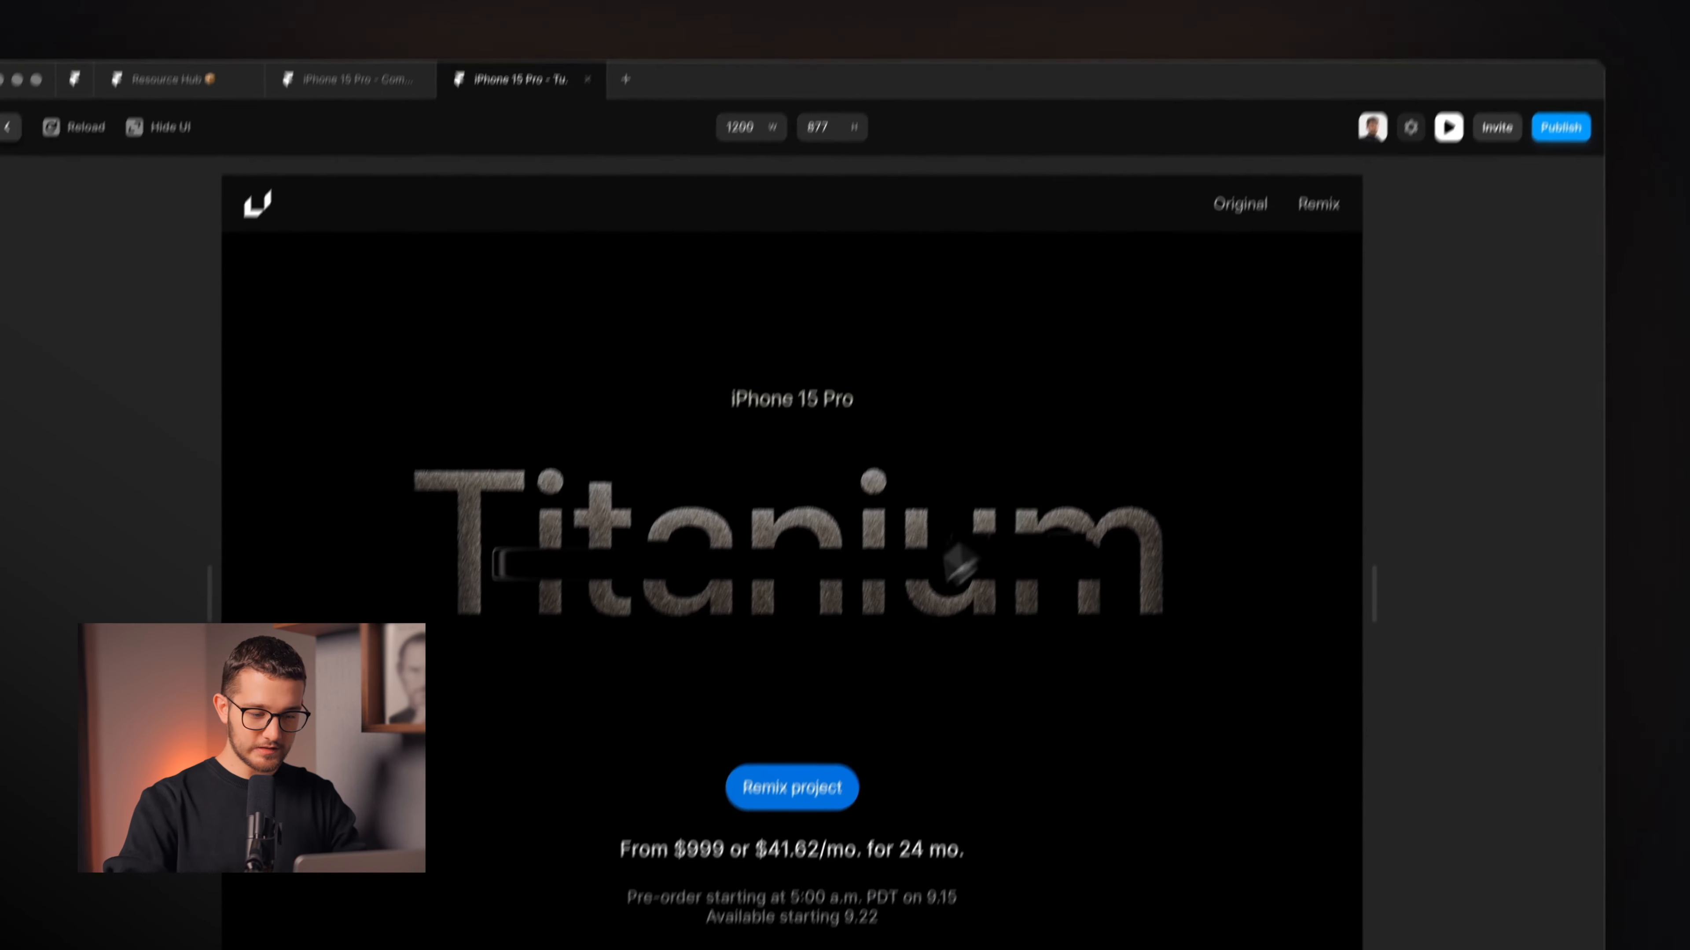
Scroll the preview to see the pill shrink near the titanium section and vanish by the A17 chip.
scroll(958, 562, "down", 15)
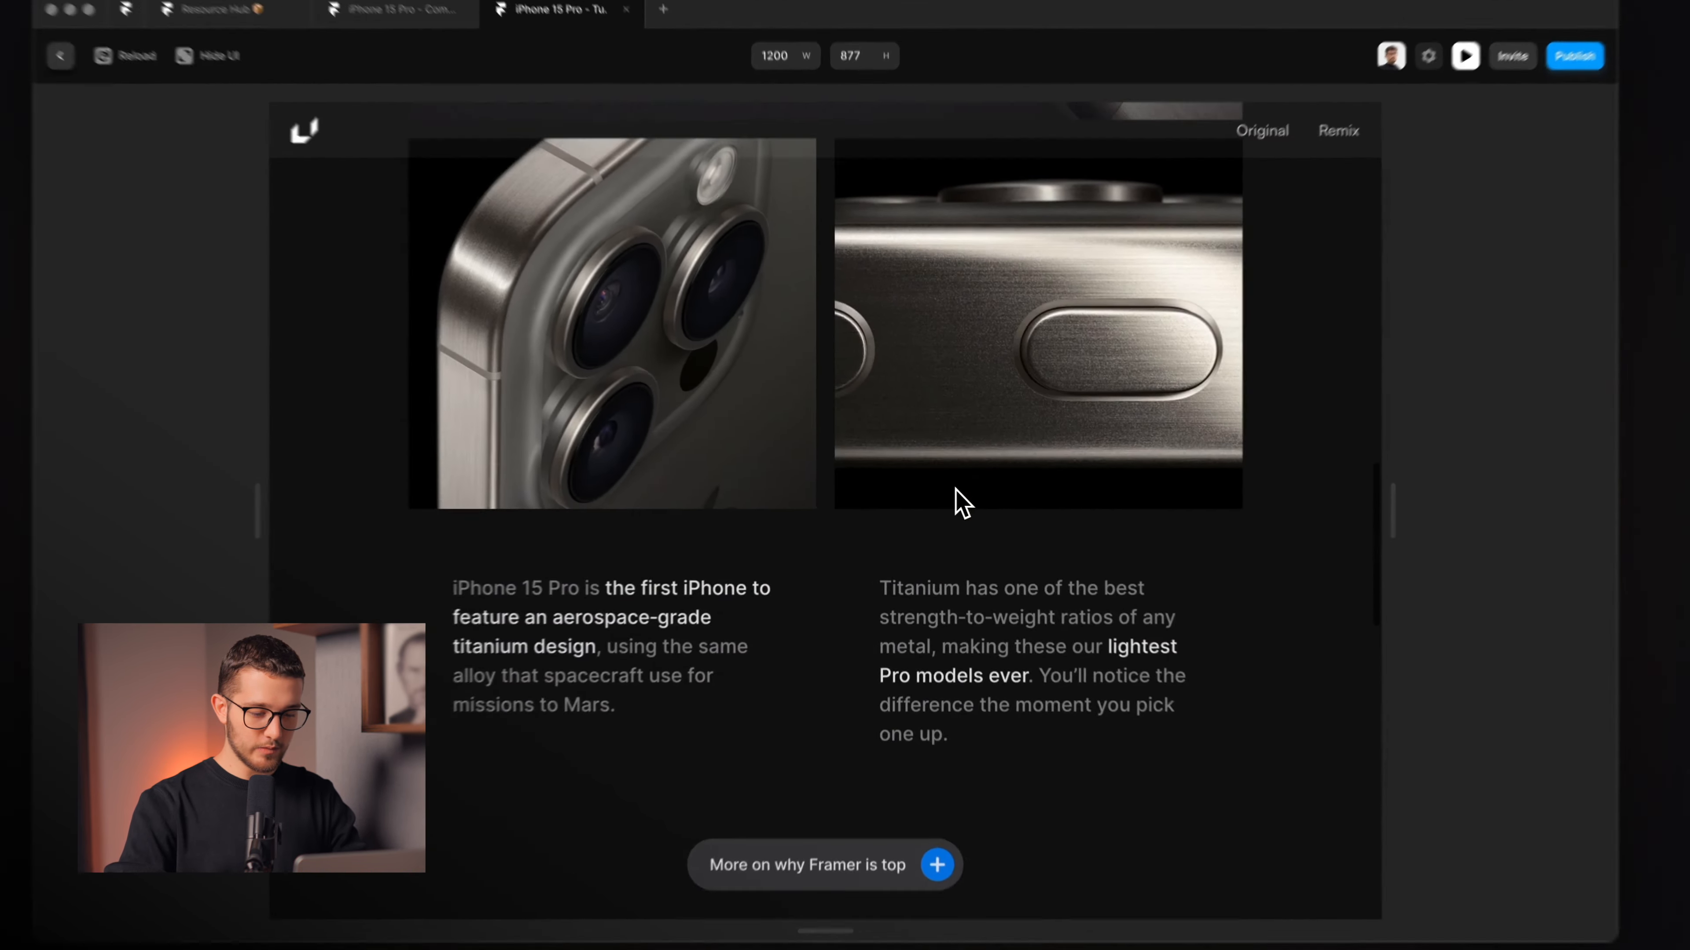
scroll(962, 502, "down", 10)
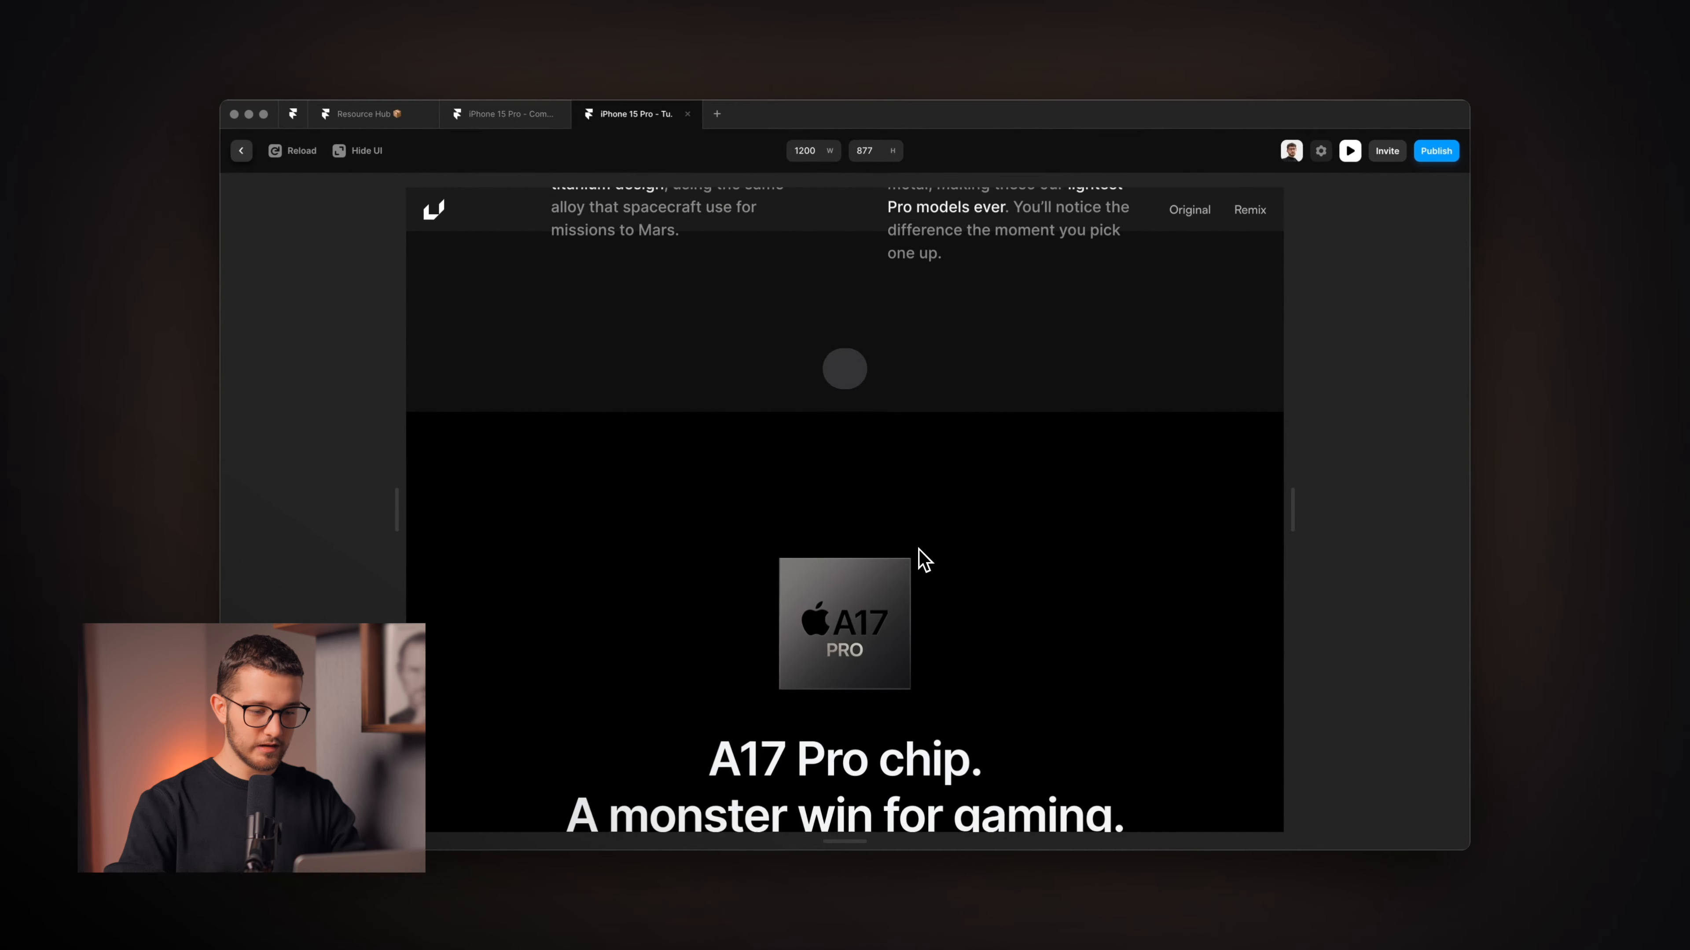
scroll(928, 519, "up", 5)
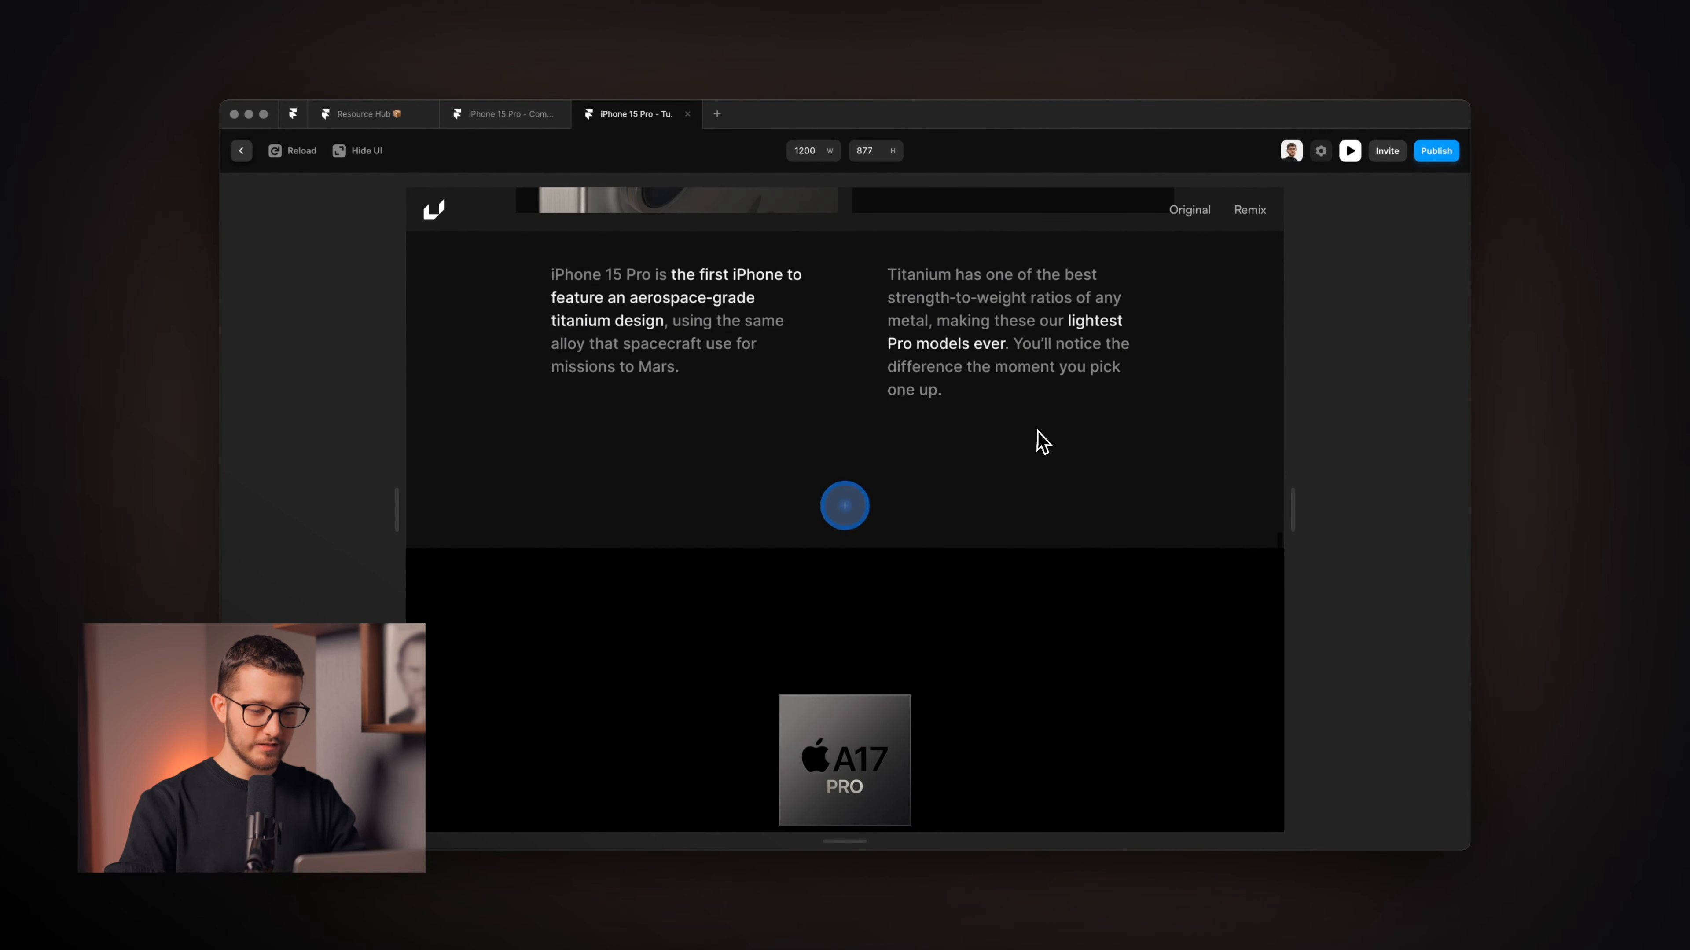
scroll(1039, 429, "down", 15)
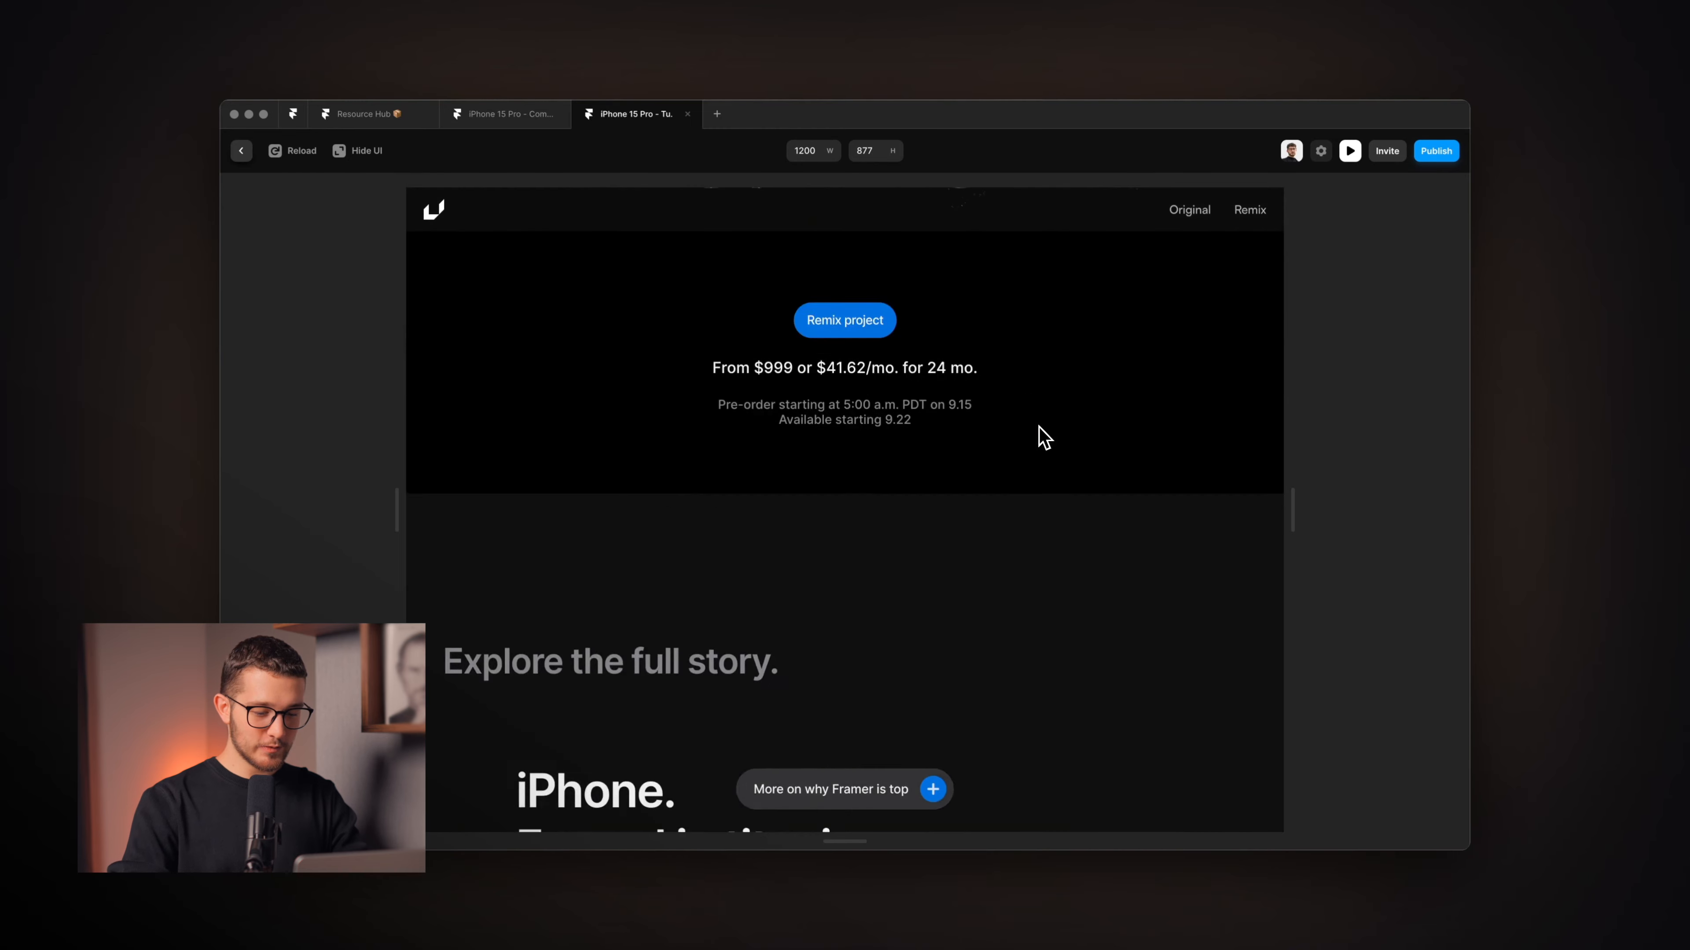
scroll(1045, 437, "up", 5)
scroll(1045, 437, "down", 12)
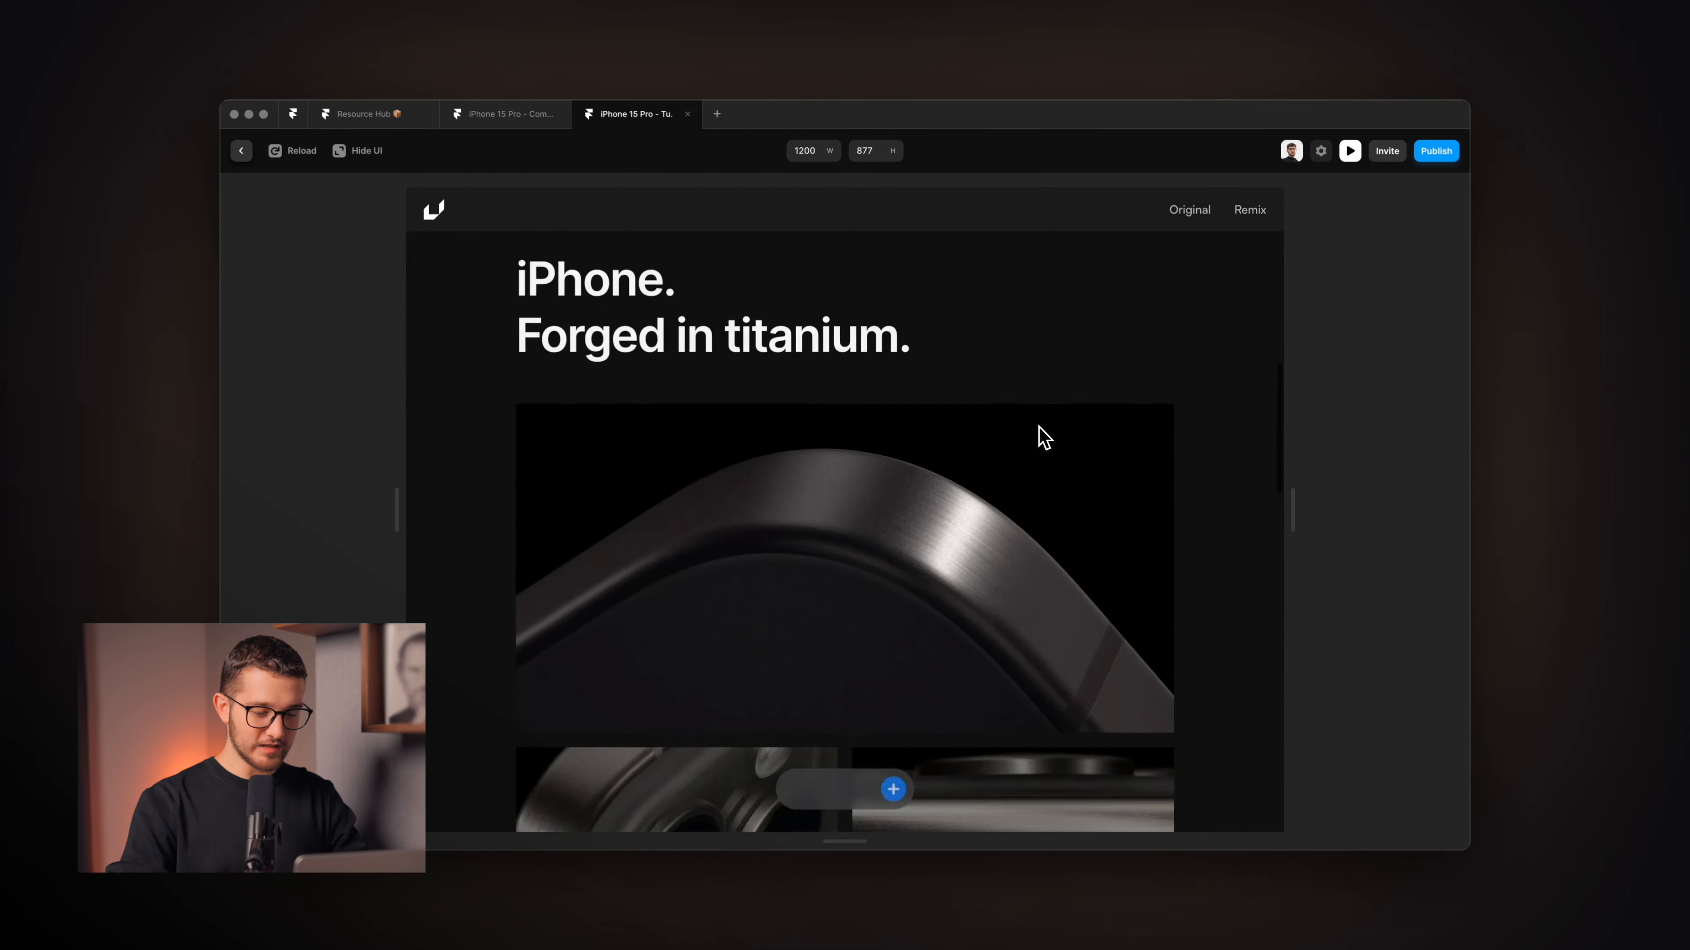
scroll(1041, 436, "down", 10)
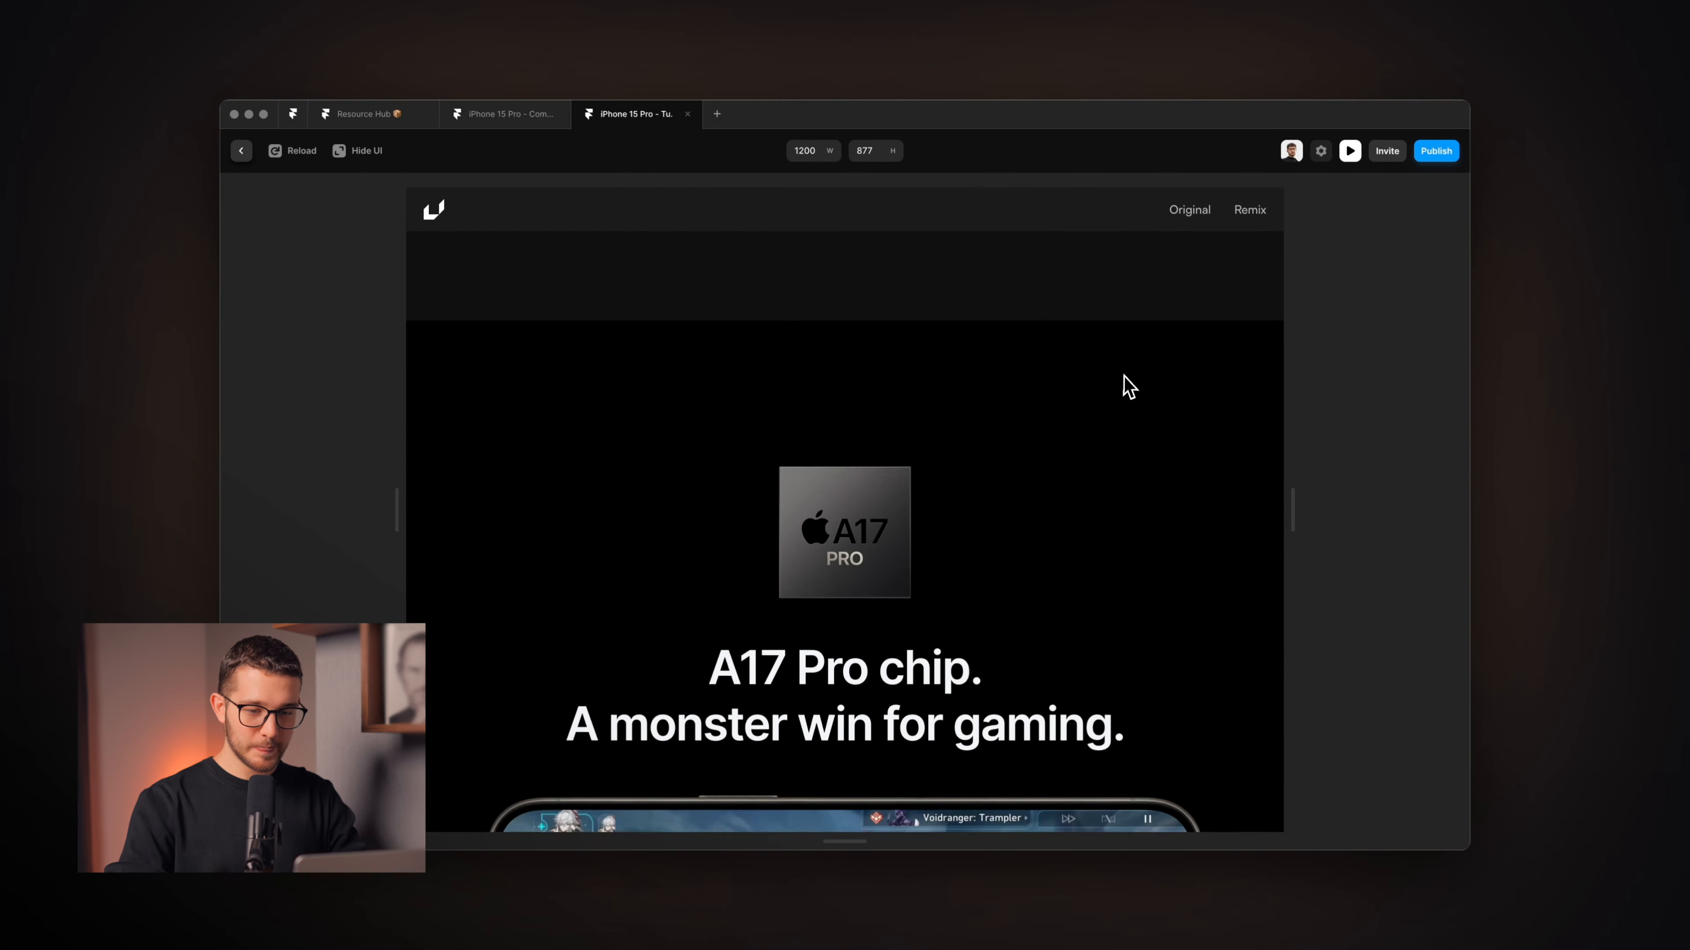
scroll(1124, 376, "up", 5)
left_click(1349, 151)
scroll(924, 426, "up", 3)
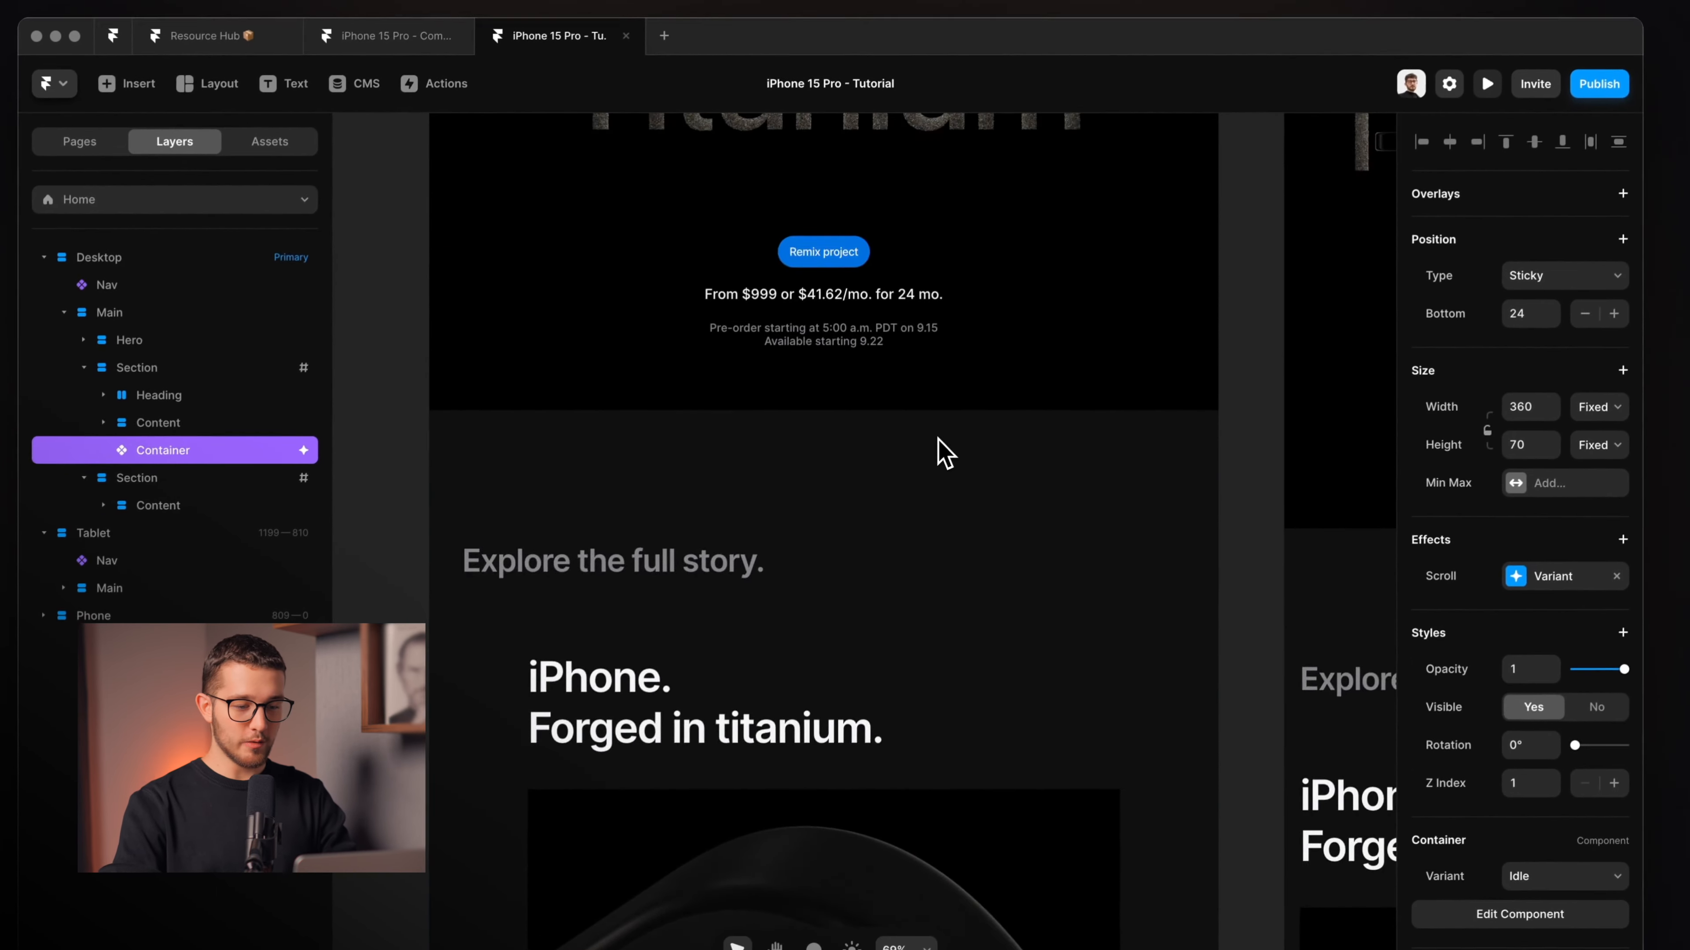
scroll(938, 439, "down", 5)
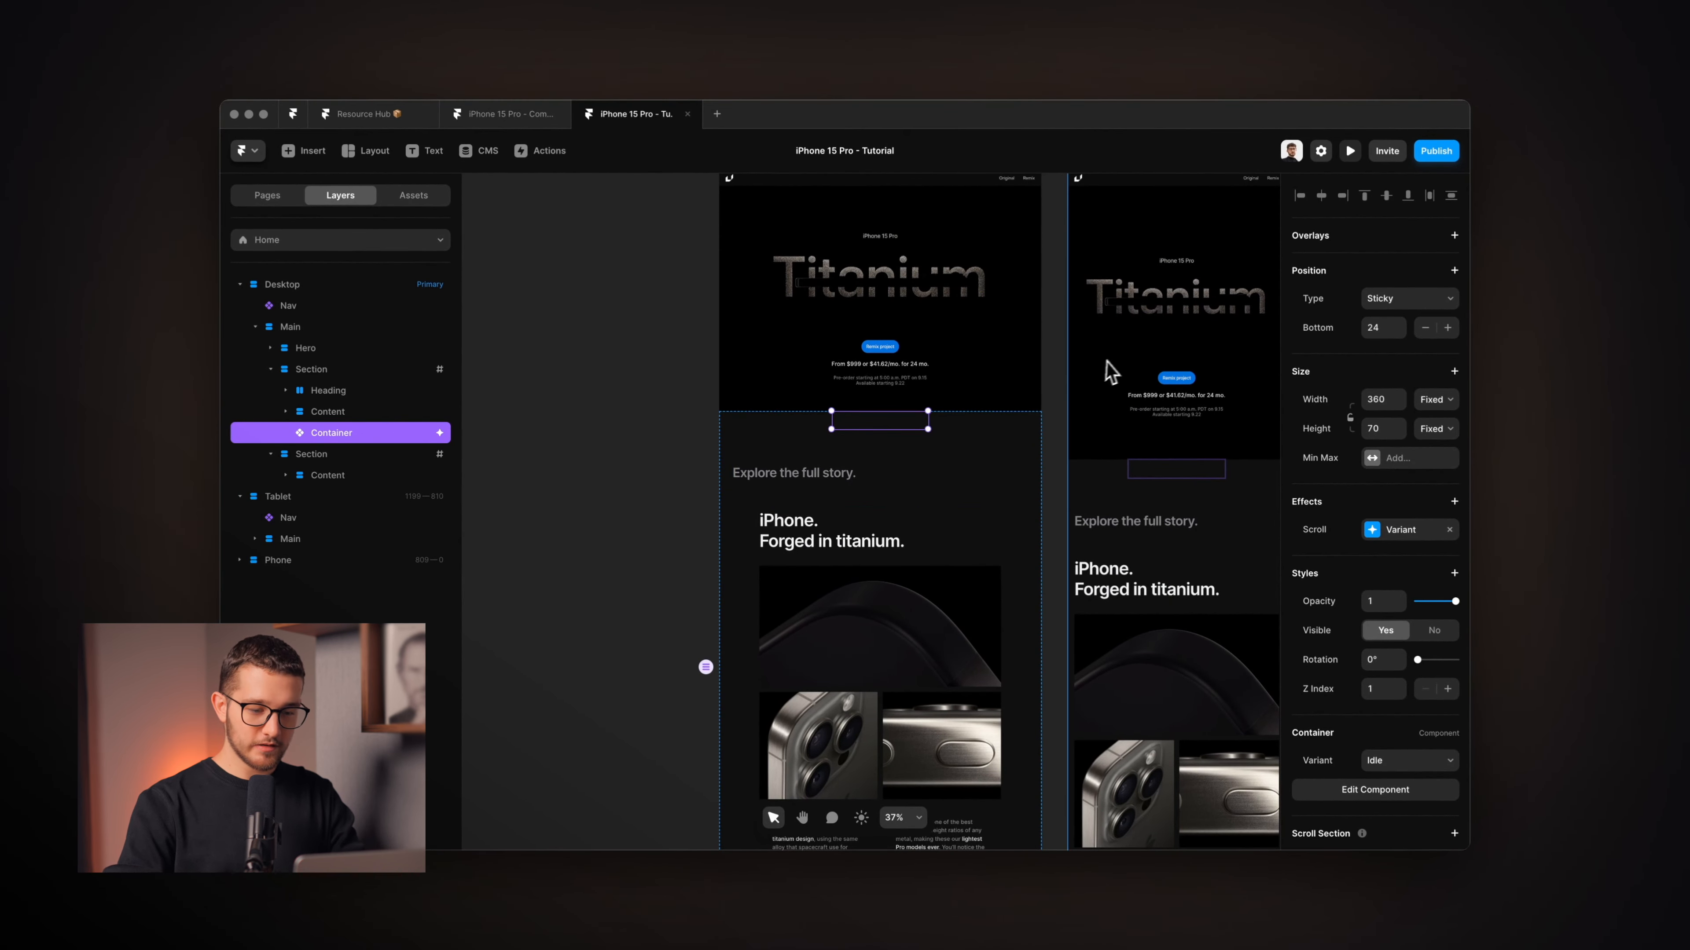
scroll(931, 453, "up", 5)
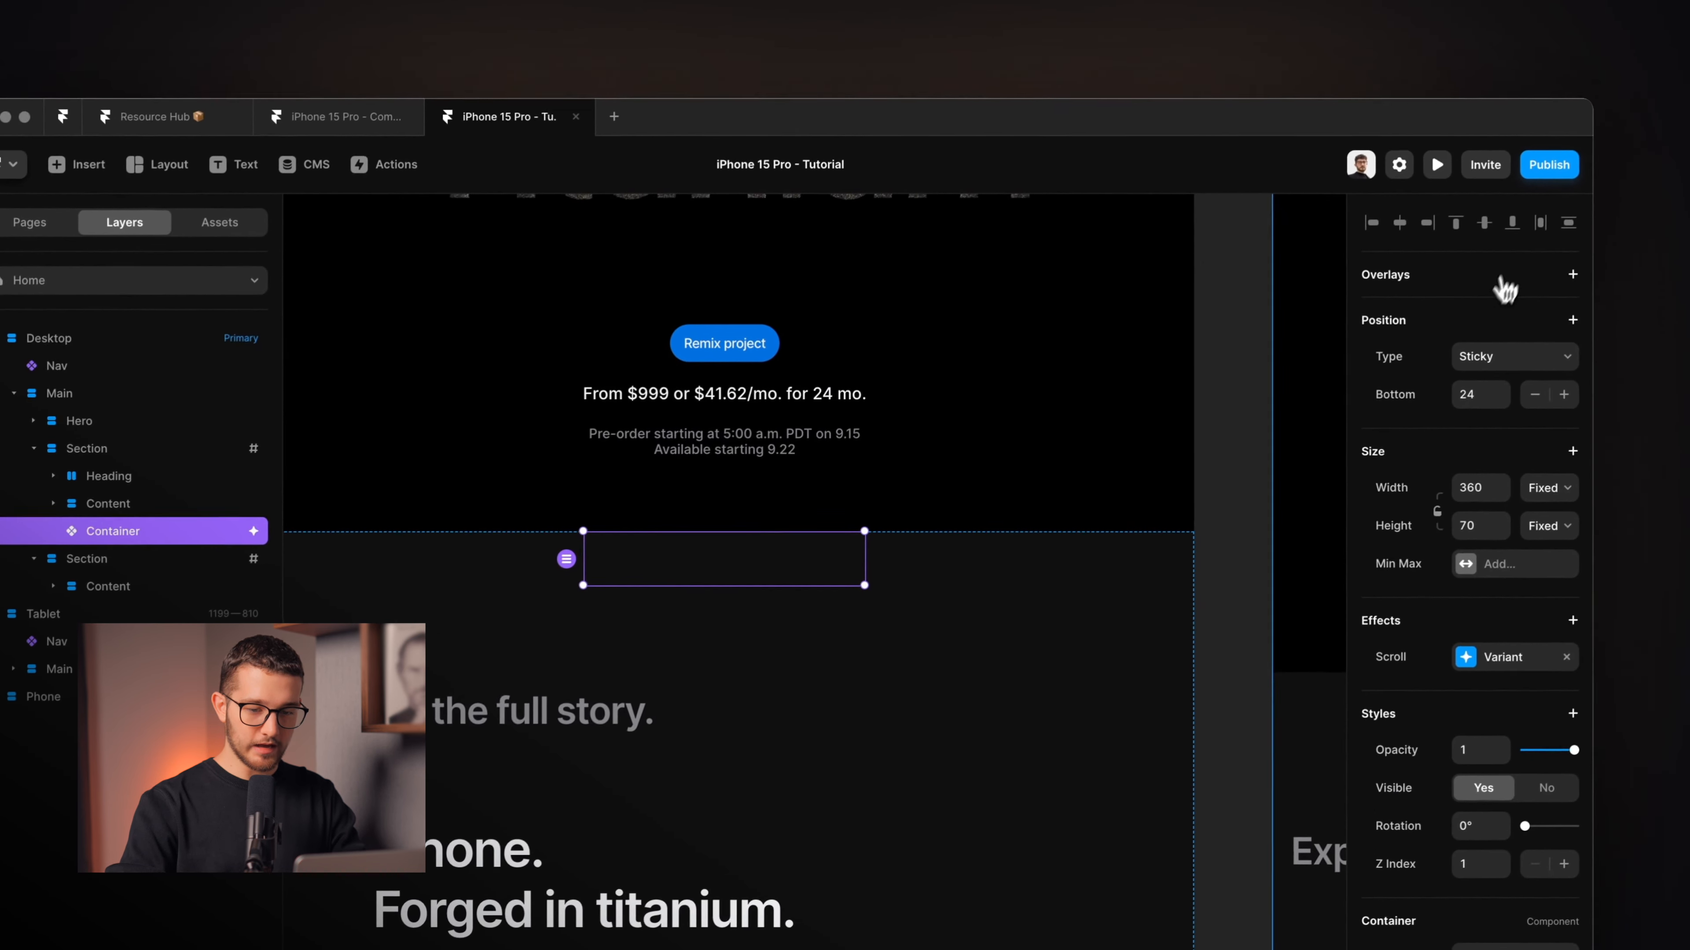
Add an Overlay to the pill Container with a grey #545454 fill at 80% and Z Index 4.
left_click(1568, 277)
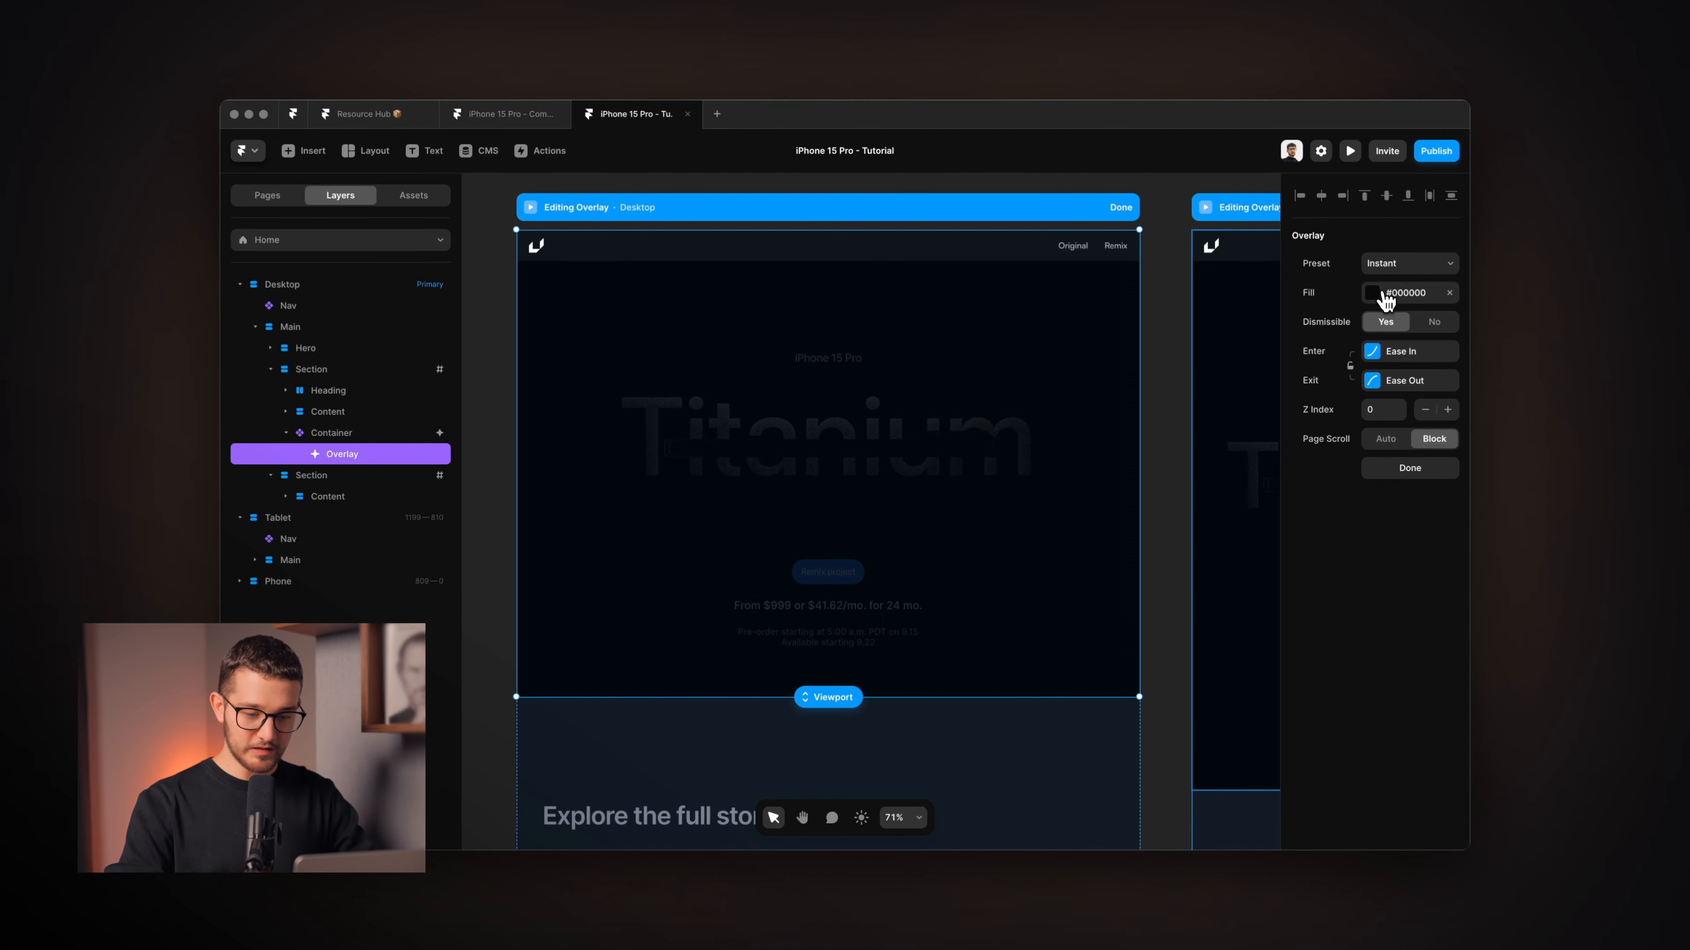
left_click(1386, 301)
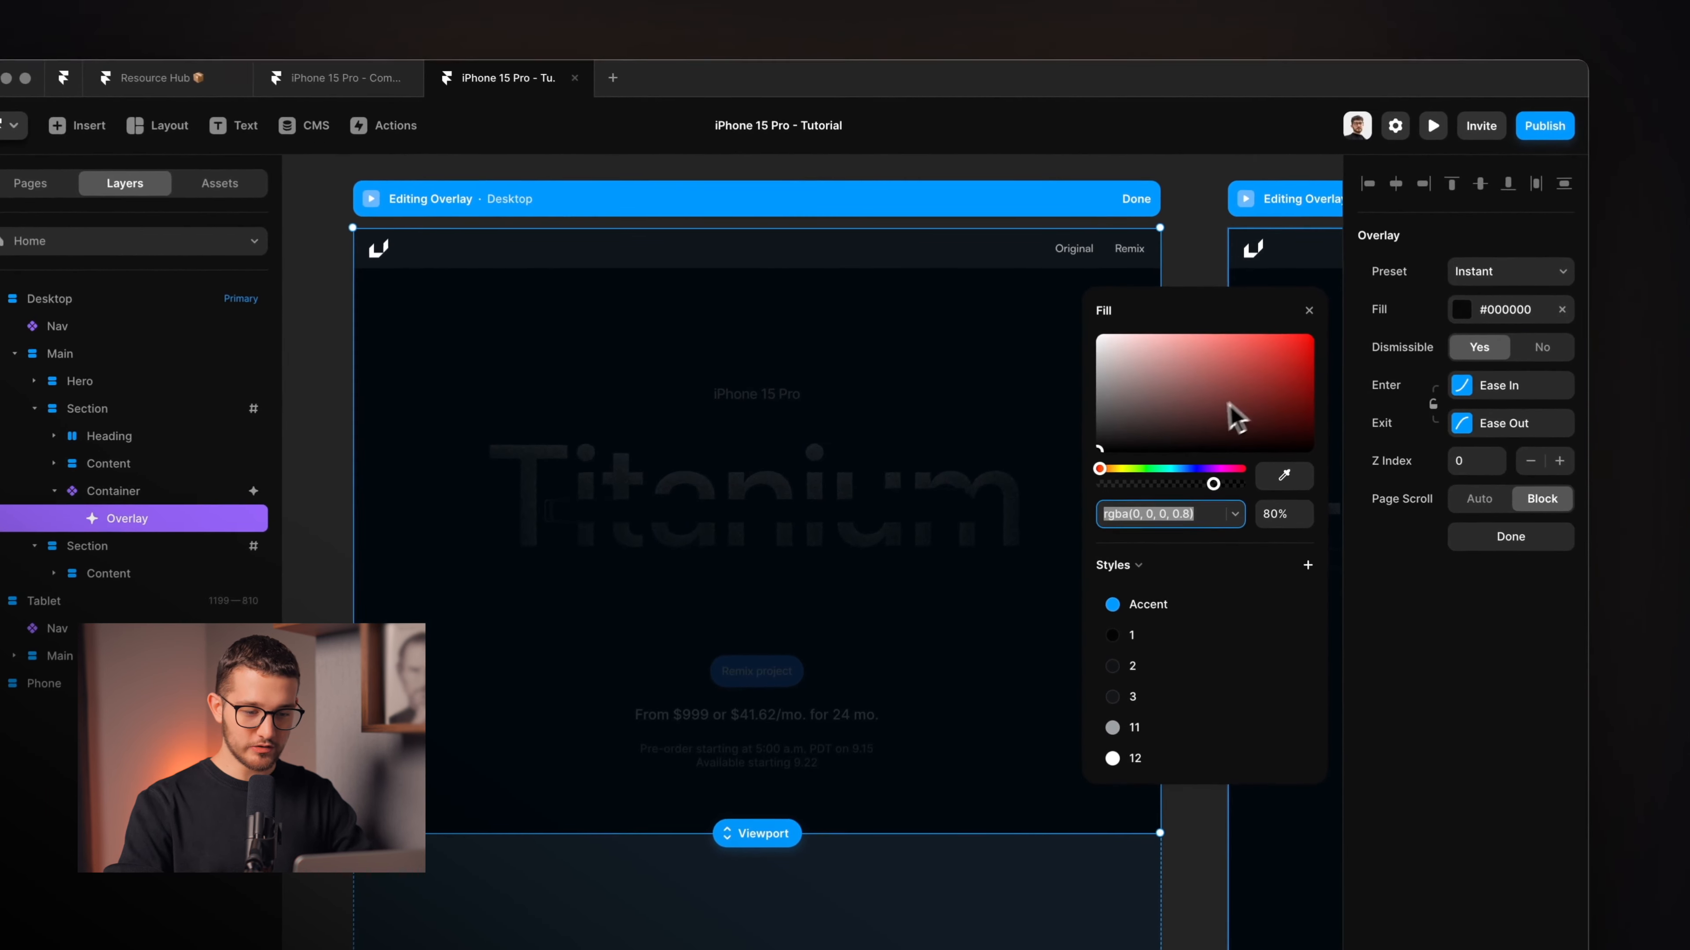
left_click_drag(1192, 367, 1059, 418)
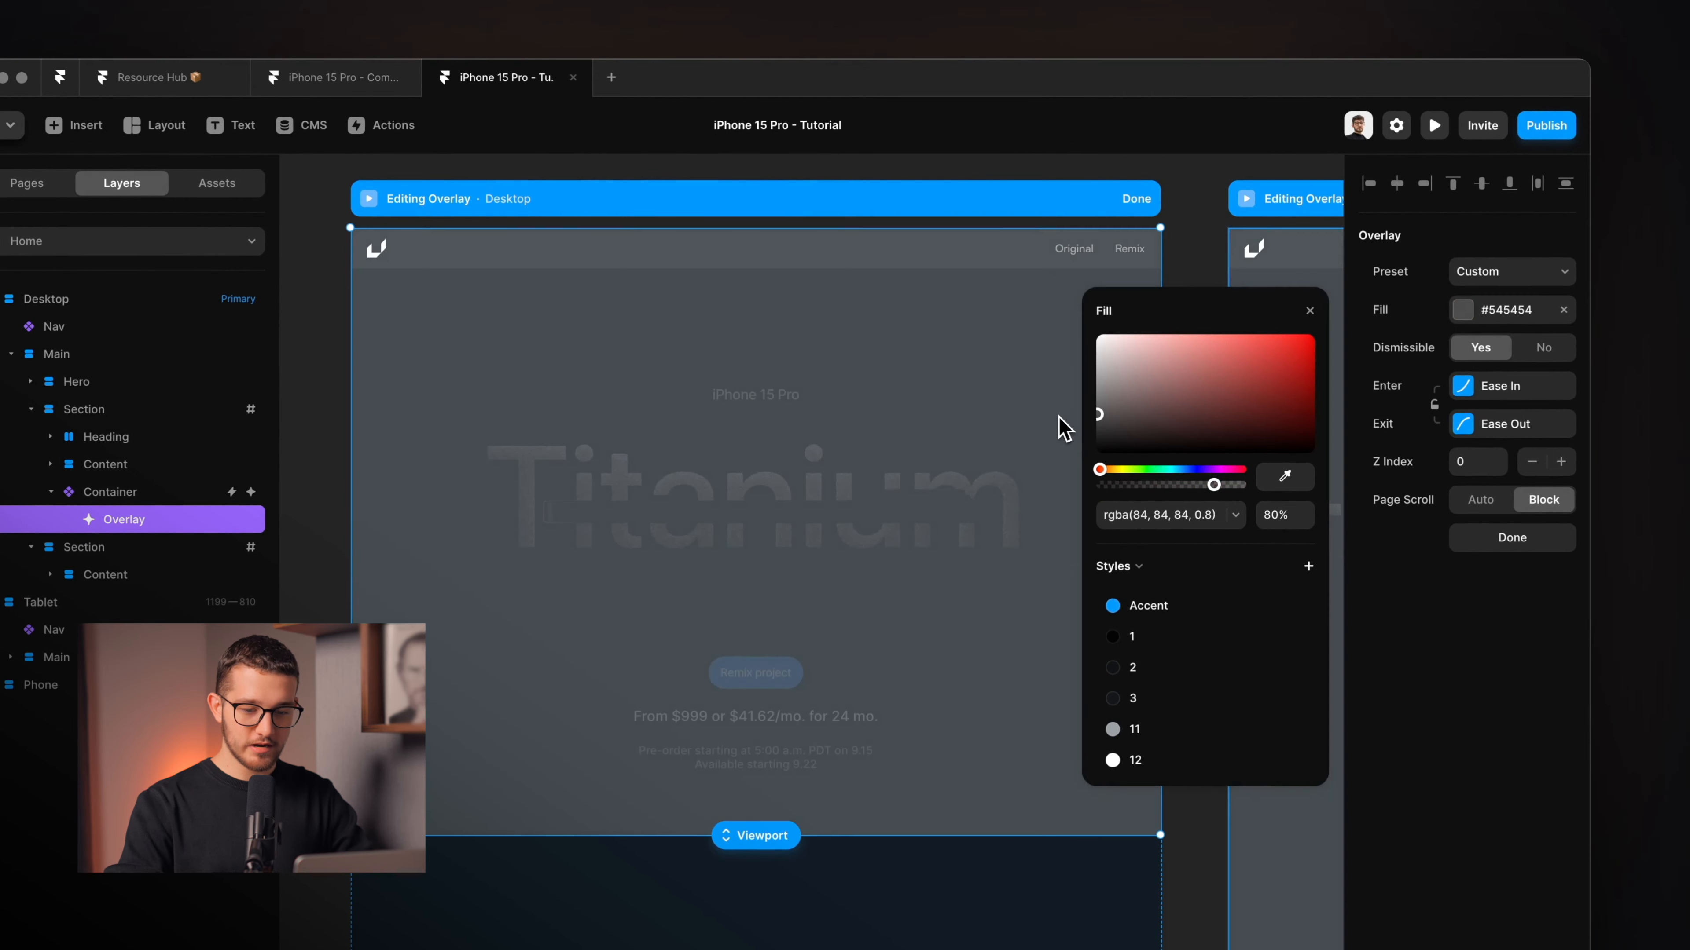
left_click(1559, 462)
left_click(1559, 462)
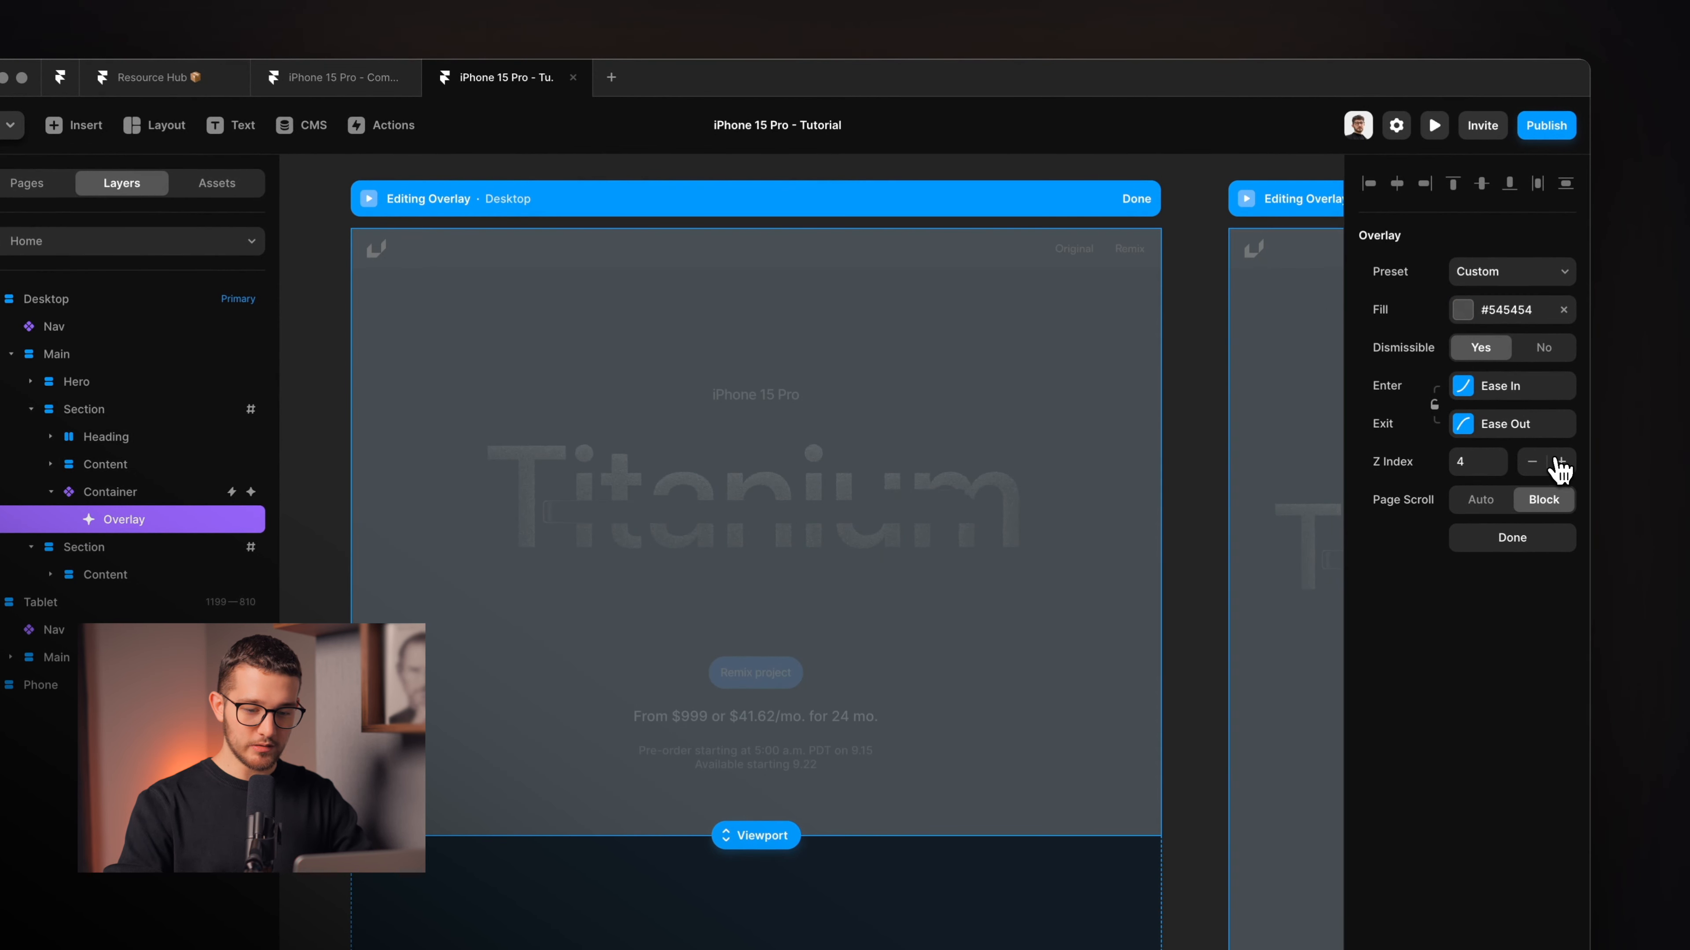
left_click(1534, 464)
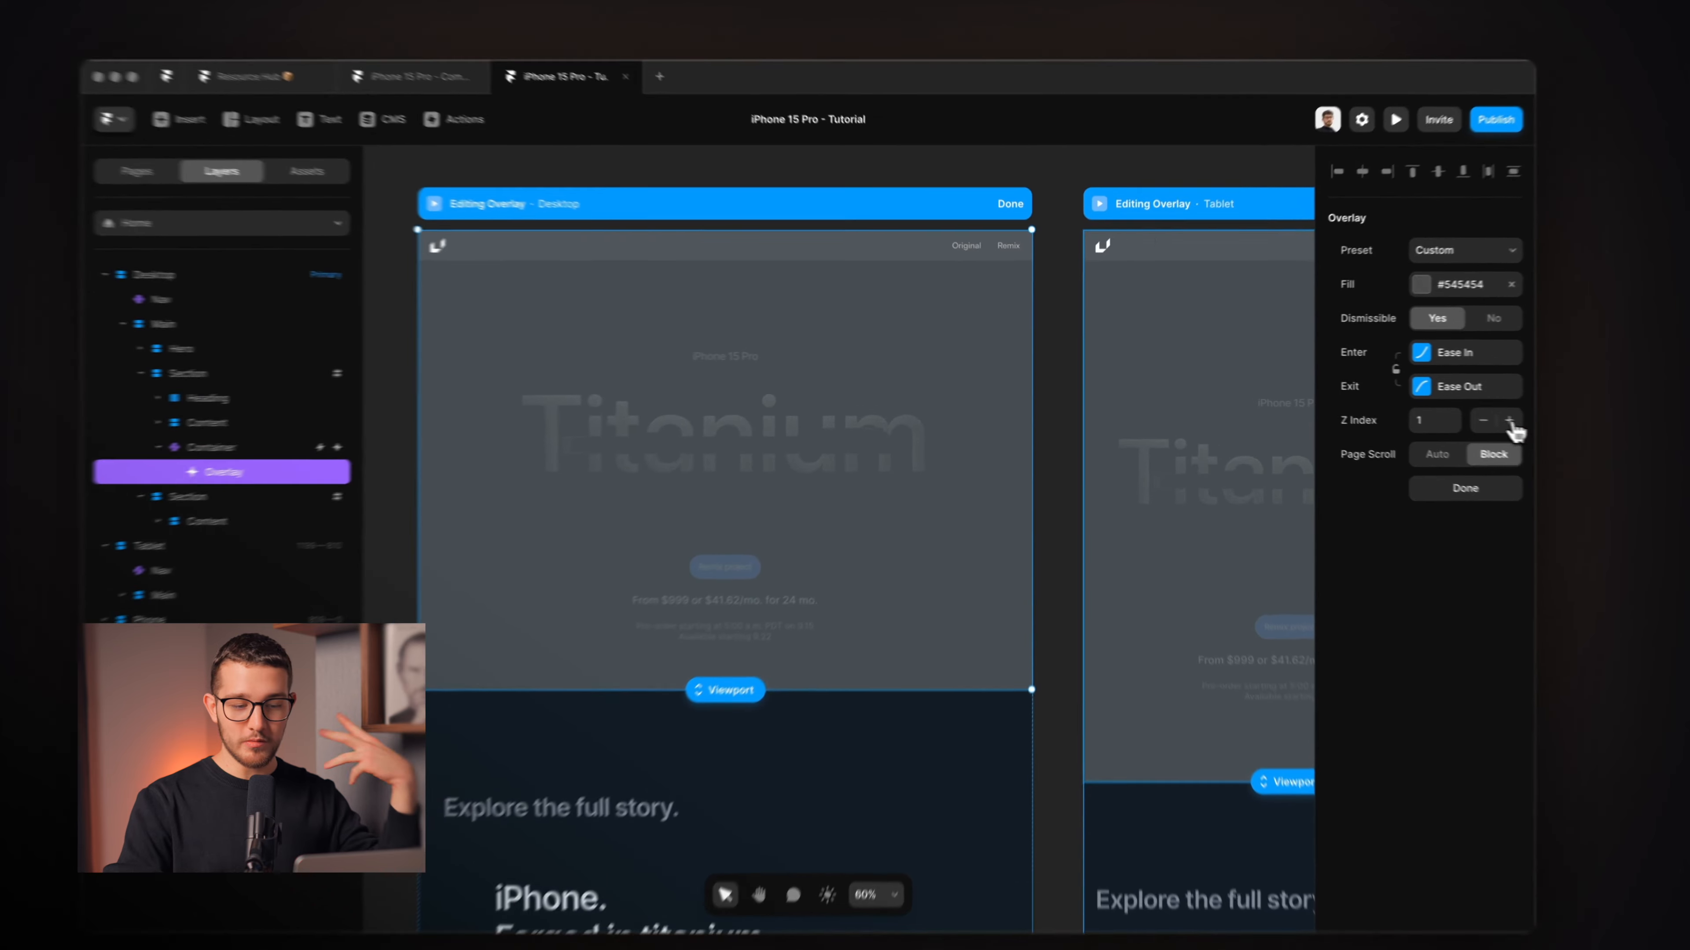
left_click(1447, 410)
left_click(1447, 410)
left_click(1447, 410)
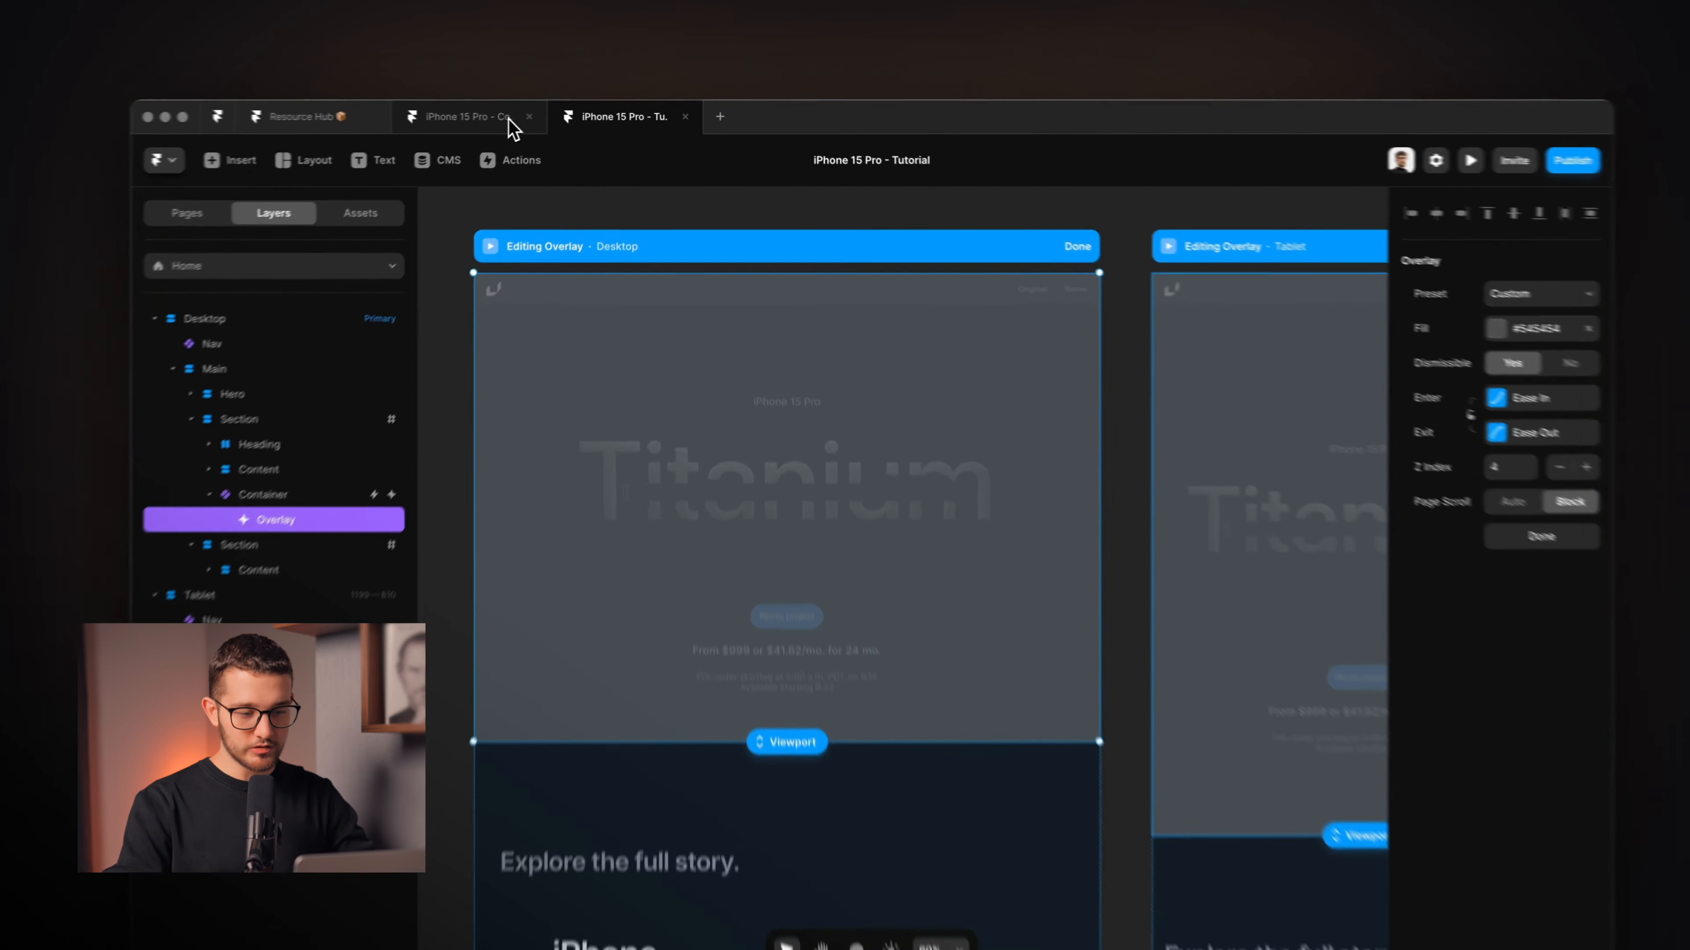
Switch to the iPhone 15 Pro - Community project, select its Overlay and widen the Layers panel.
left_click(541, 117)
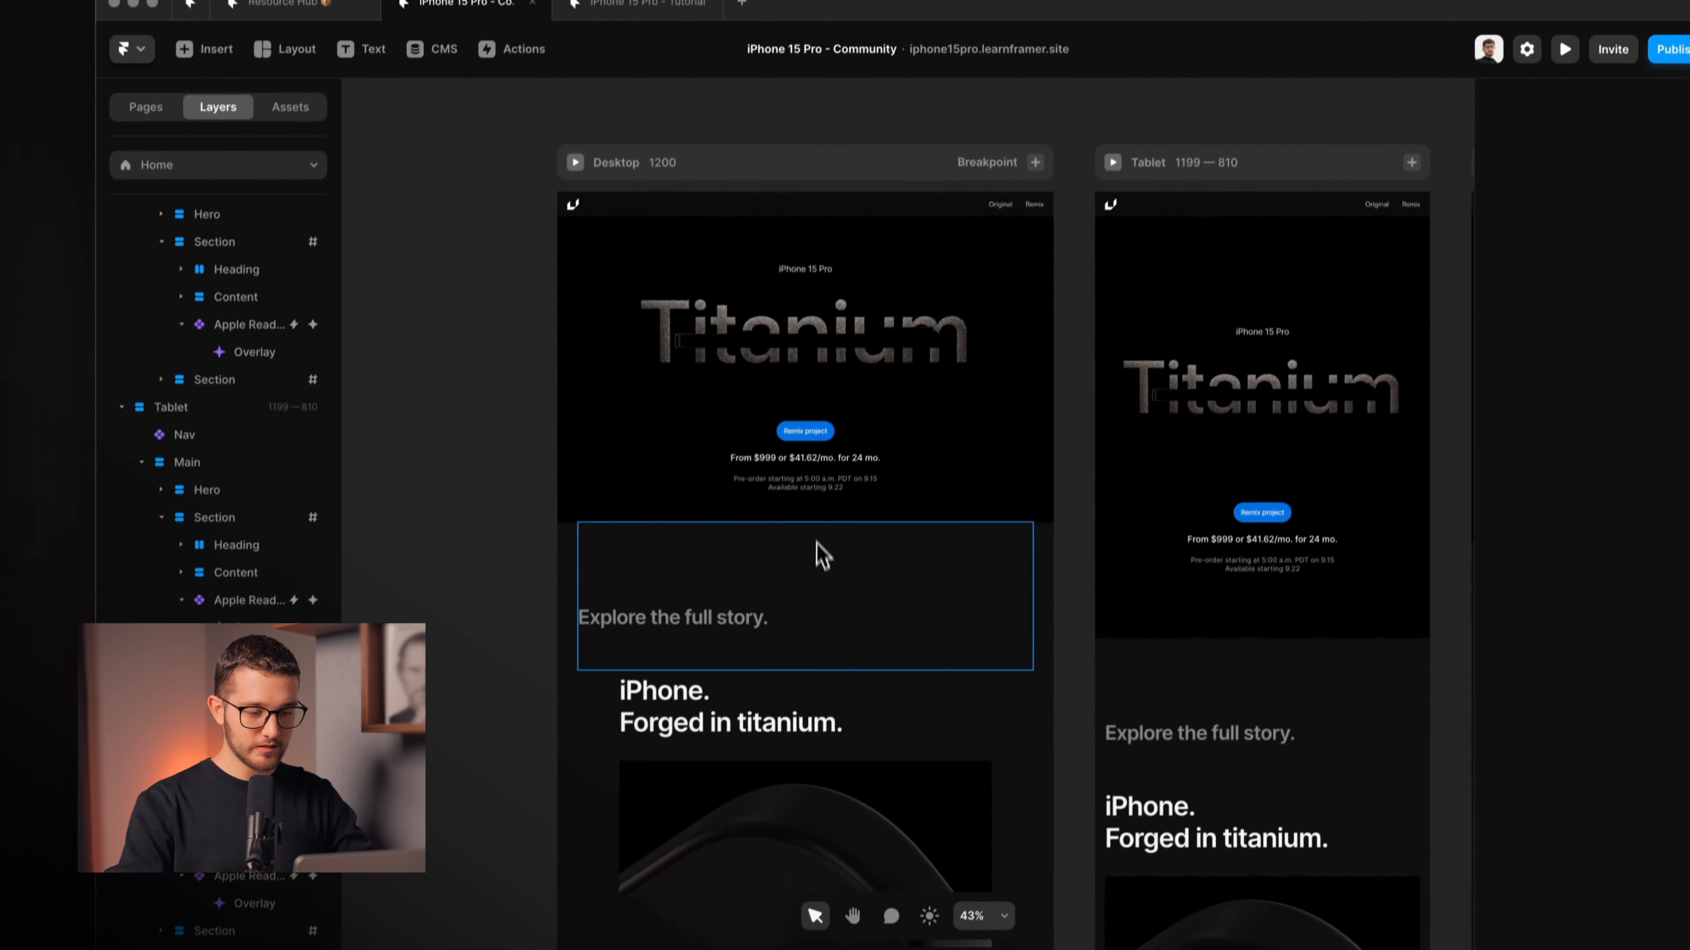
left_click(817, 540)
left_click(226, 607)
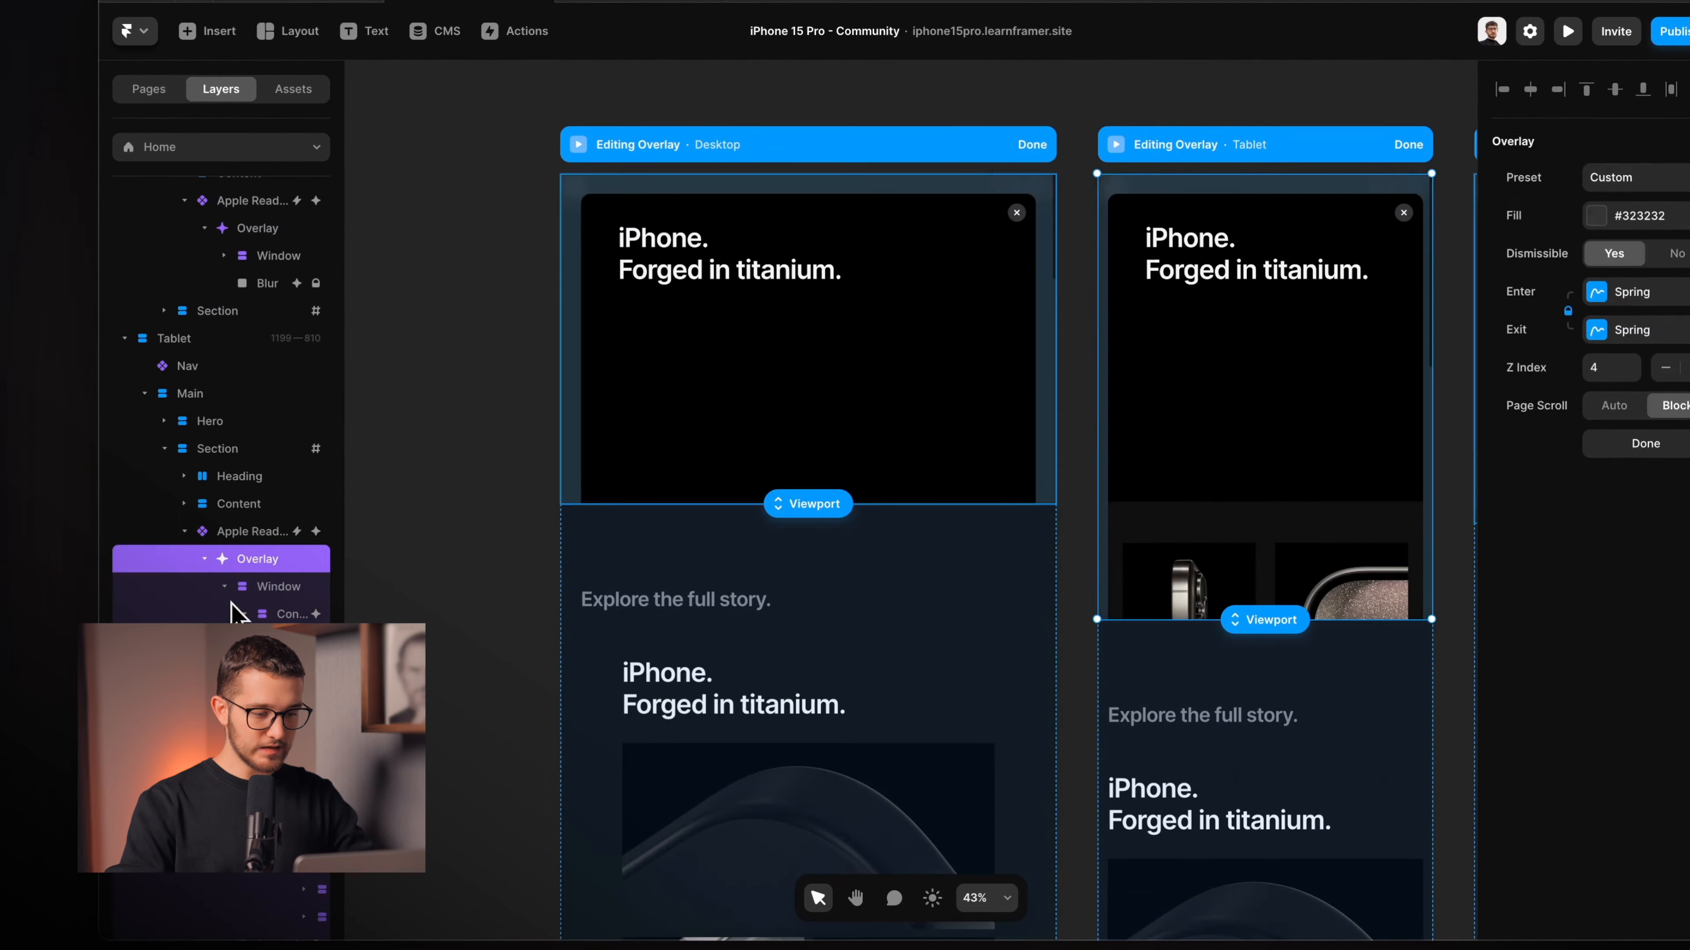
scroll(748, 532, "up", 3)
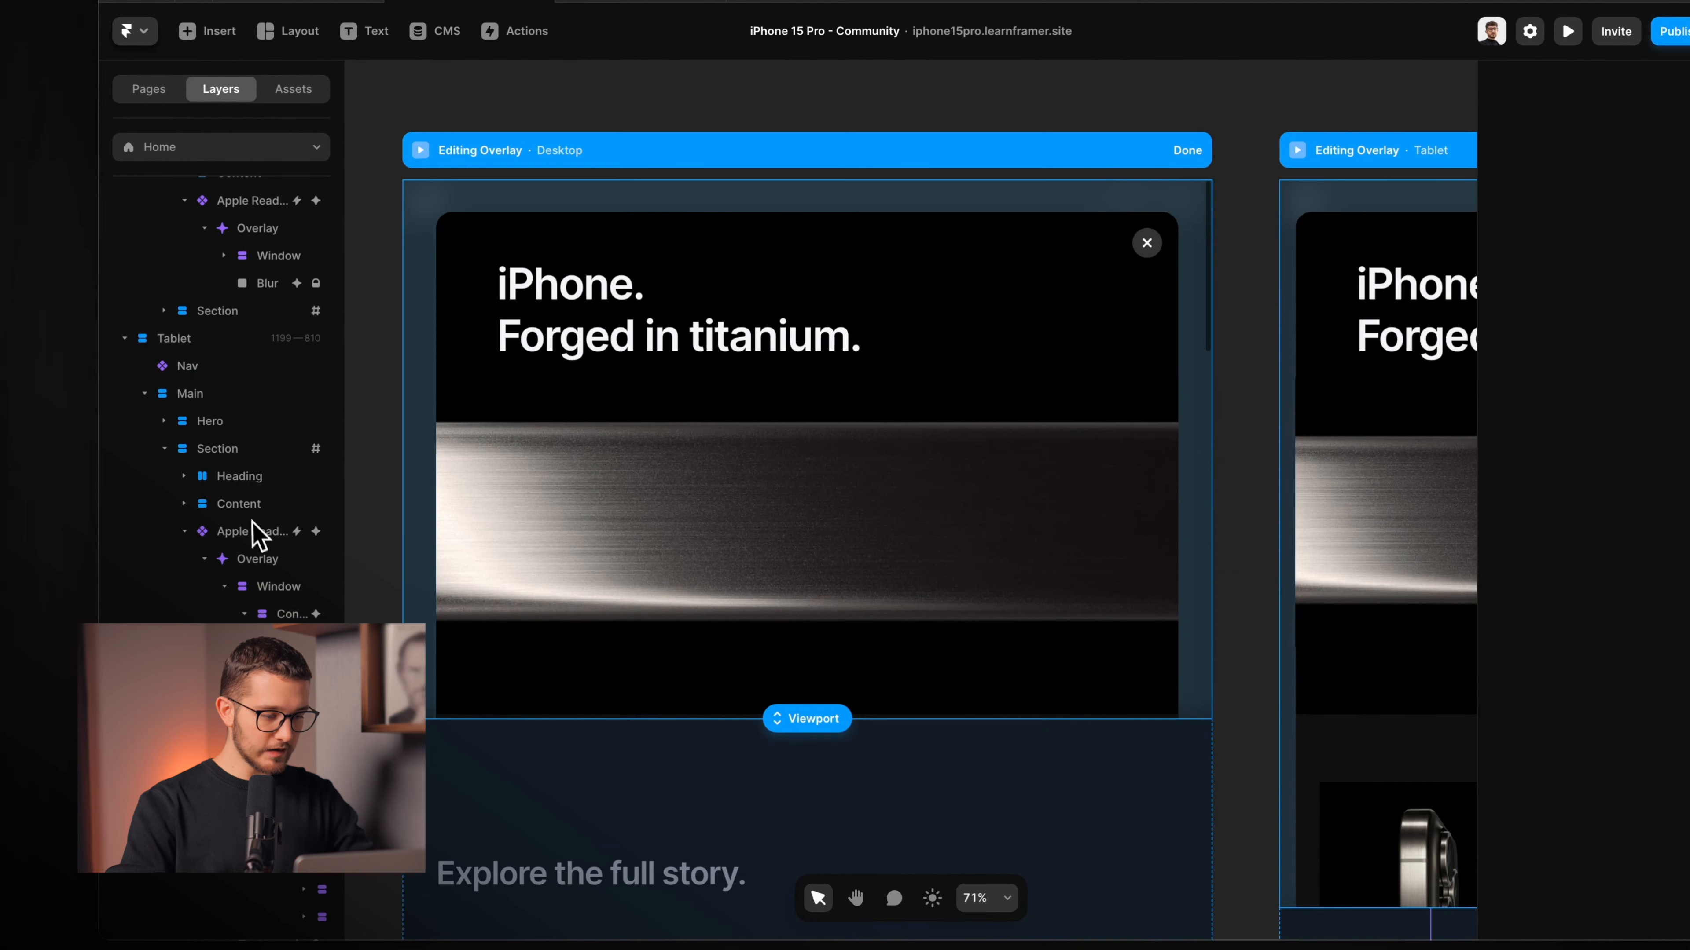
left_click(260, 558)
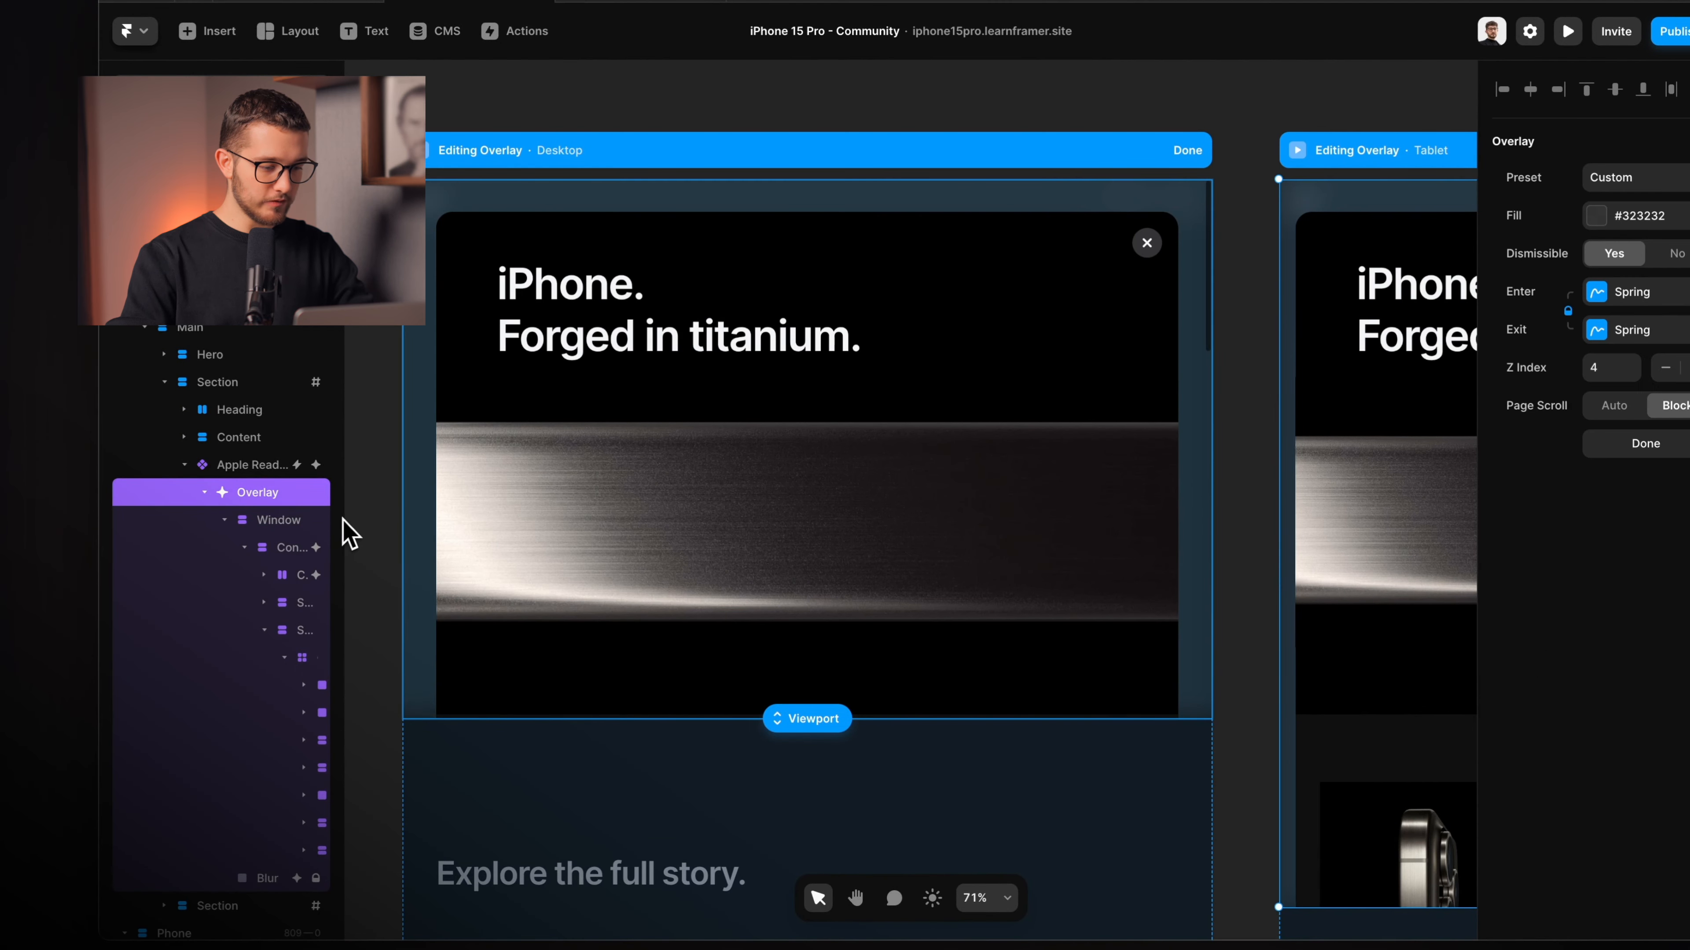
left_click_drag(349, 514, 415, 511)
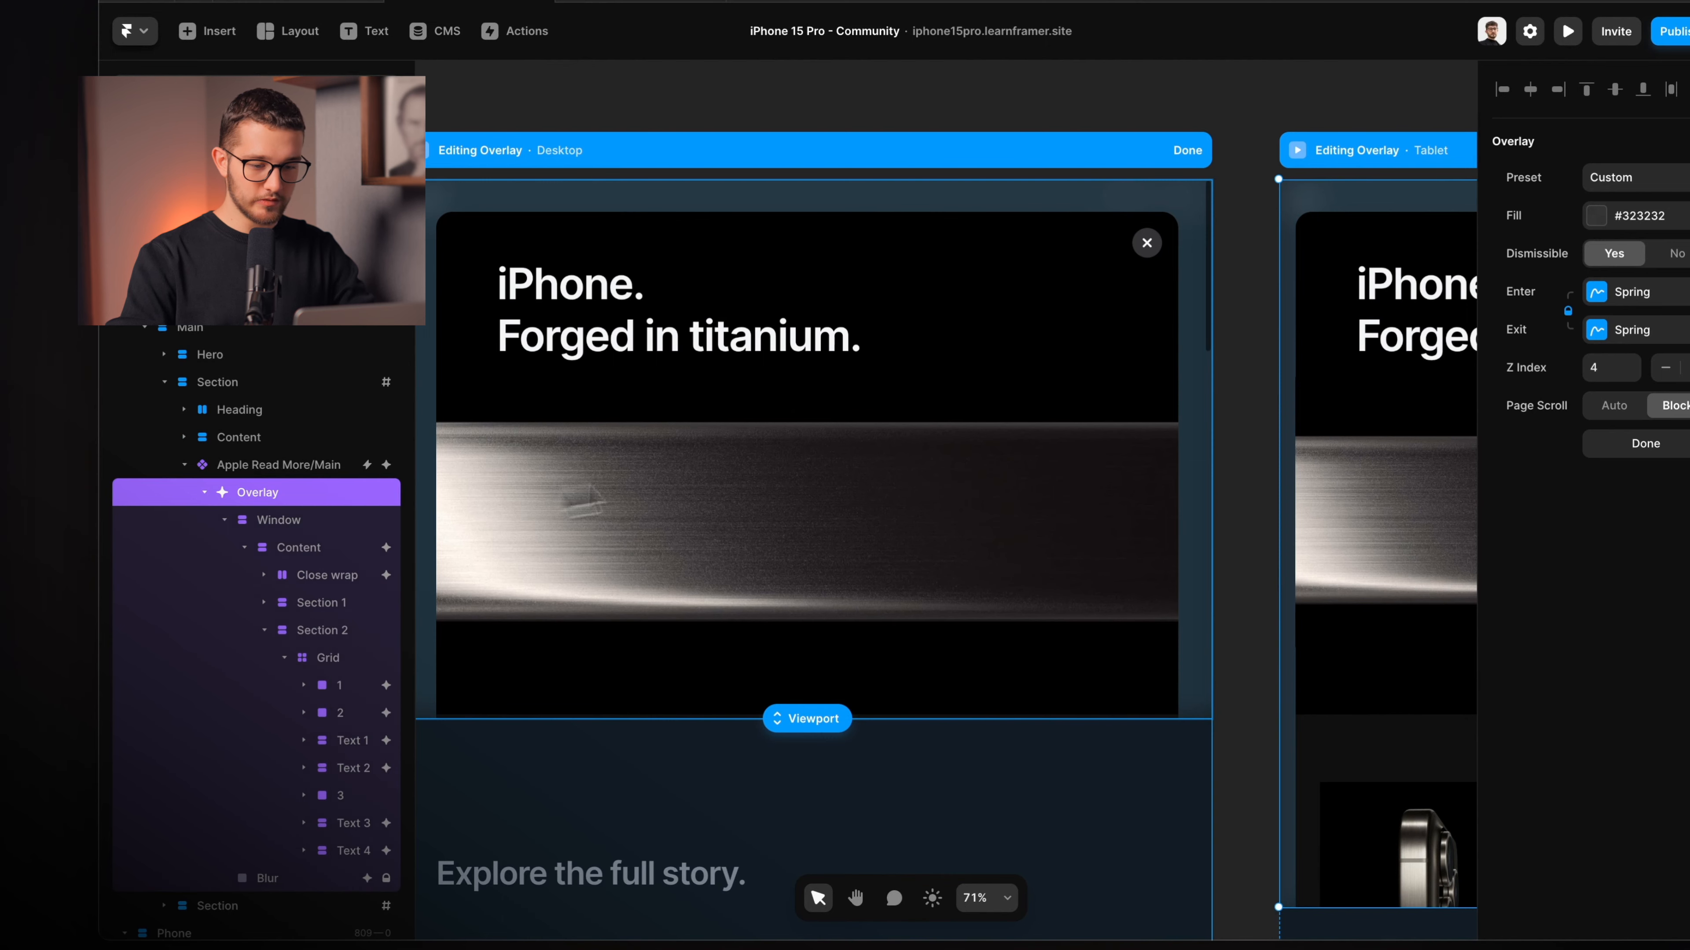
scroll(689, 482, "up", 3)
scroll(689, 482, "up", 2)
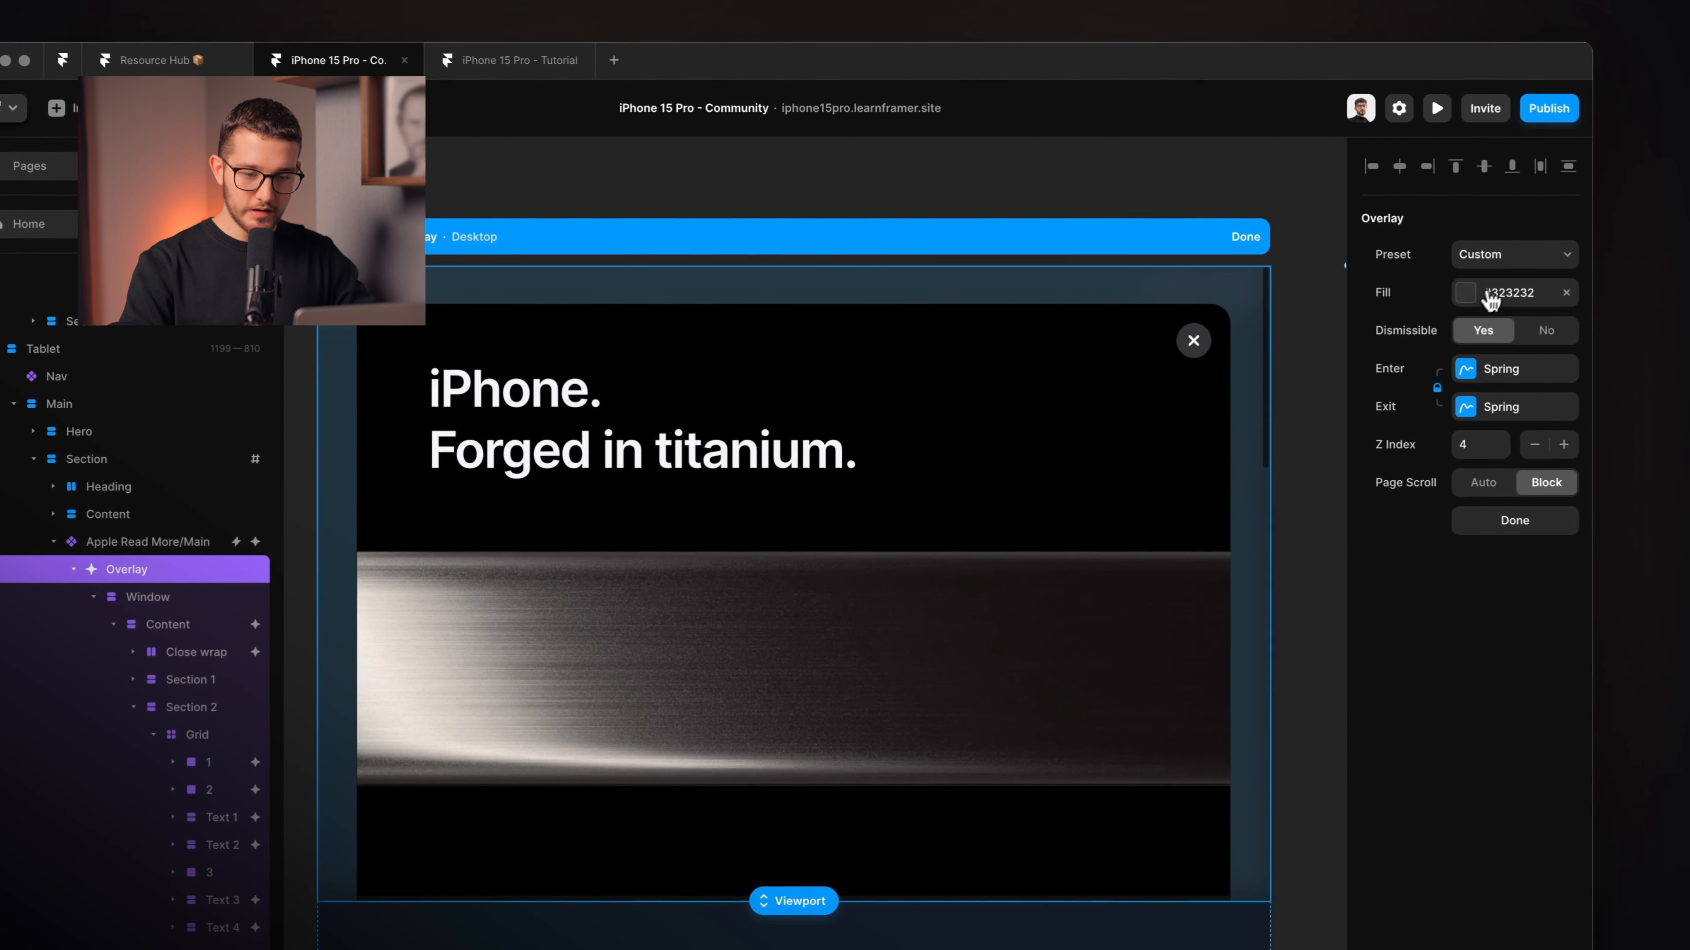
Inspect the overlay's #323232 fill and Spring enter/exit settings (stiffness 500, damping 60).
left_click(1626, 223)
left_click(1494, 296)
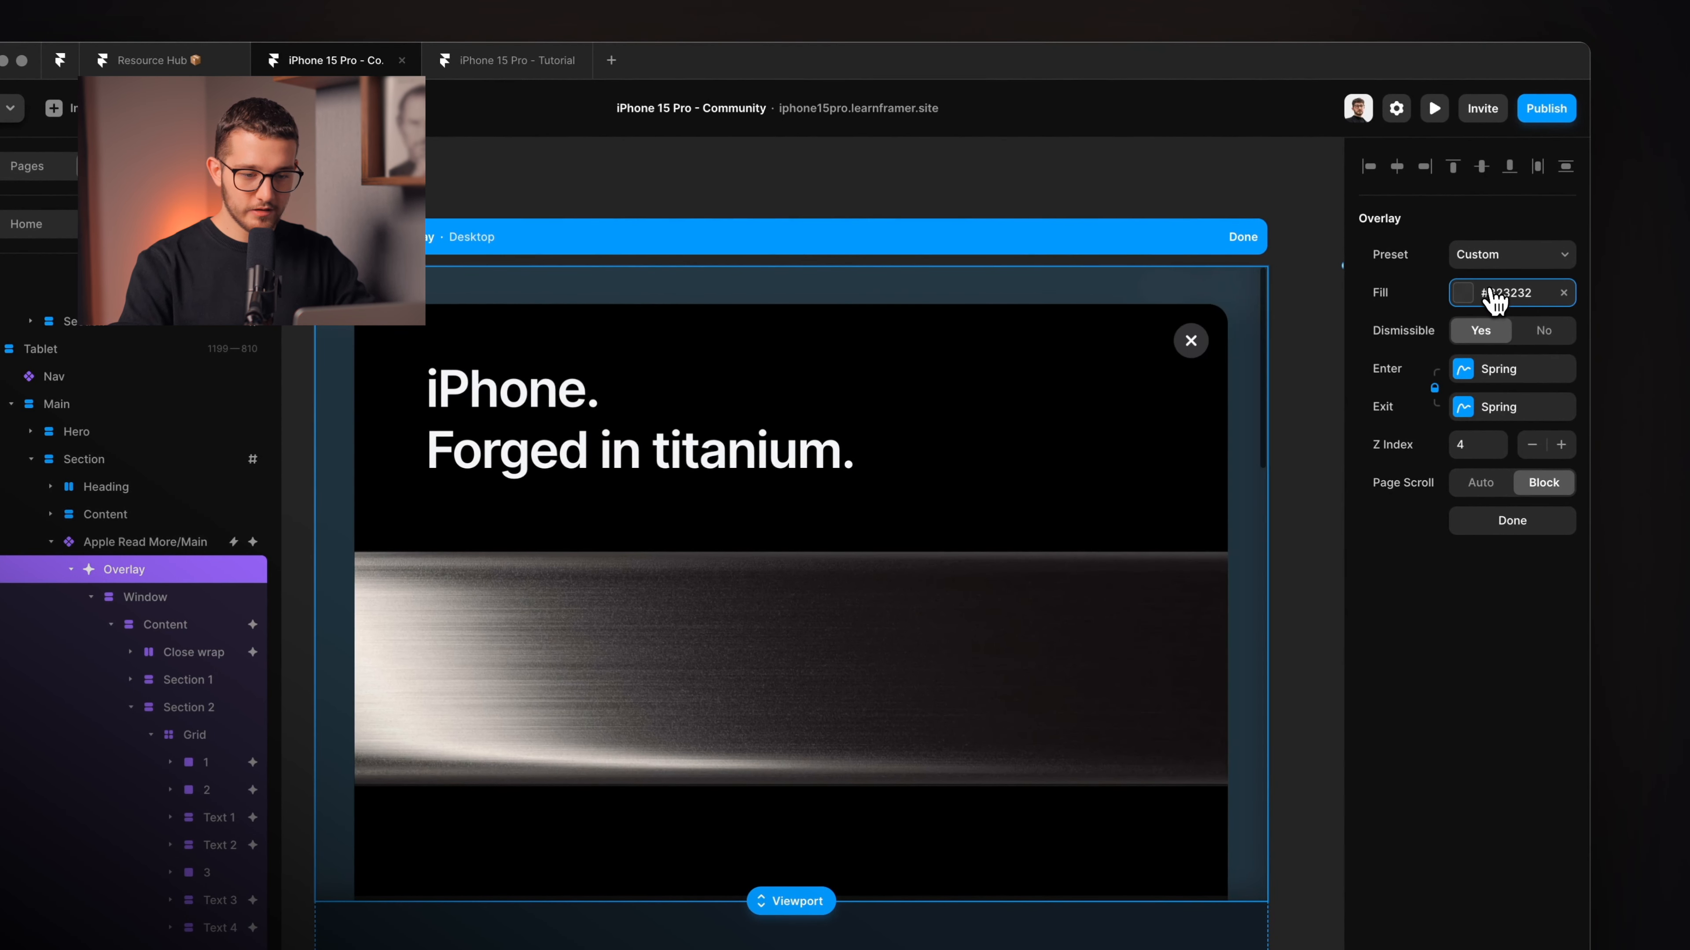
left_click(1479, 385)
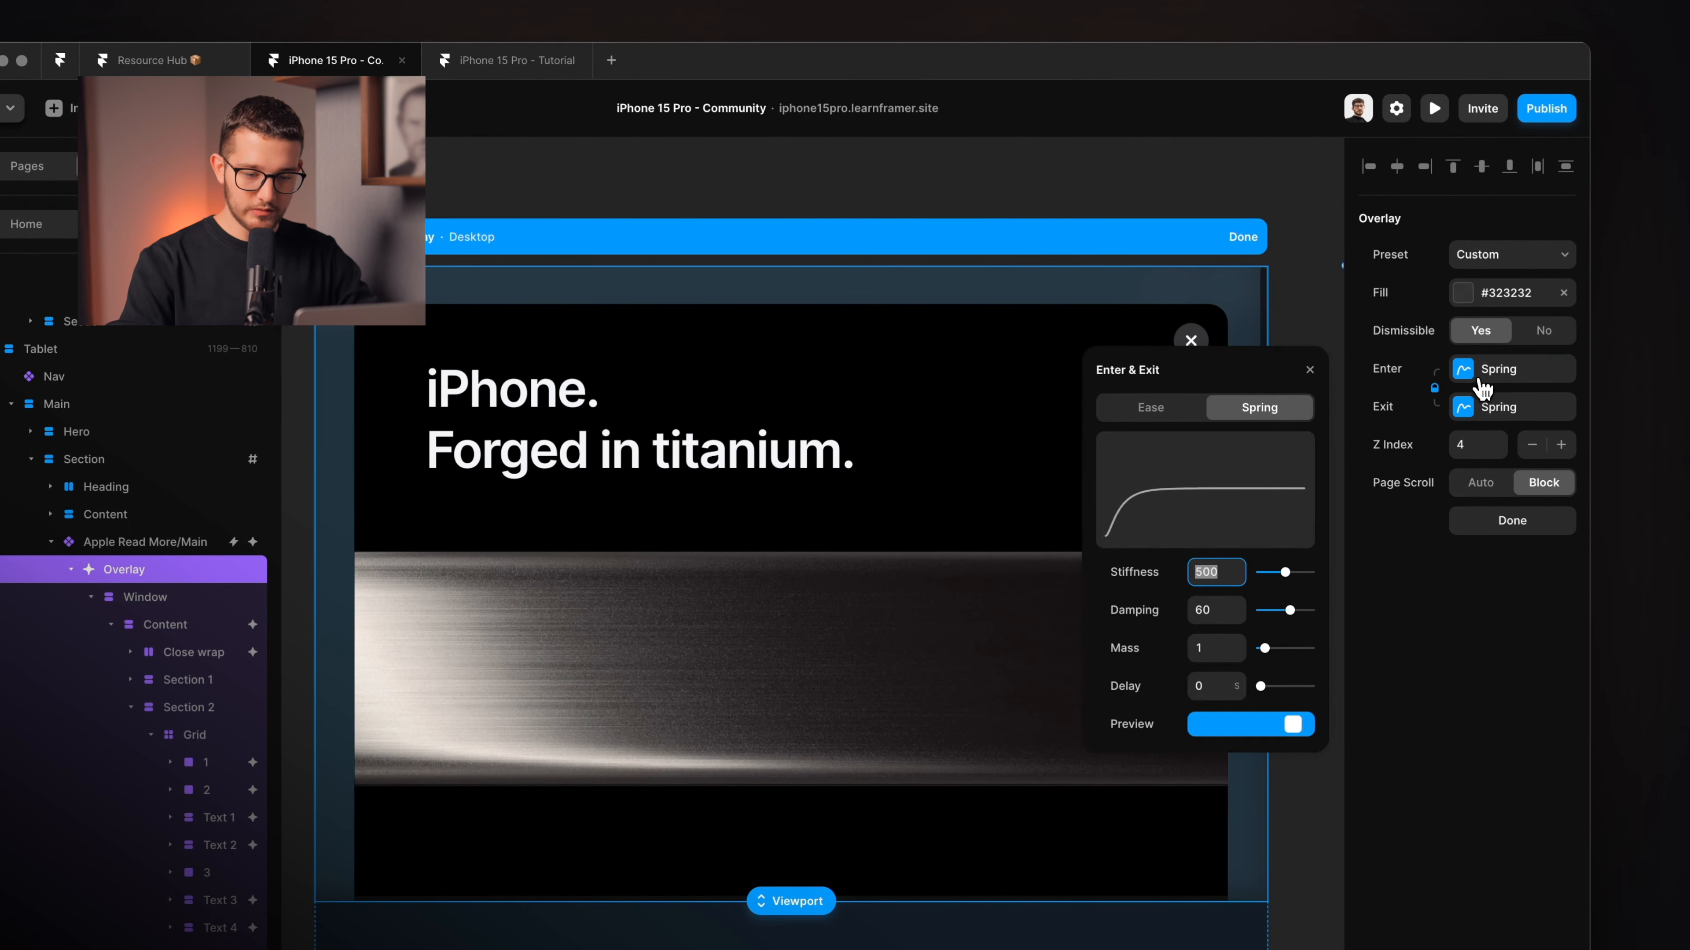
left_click(1482, 388)
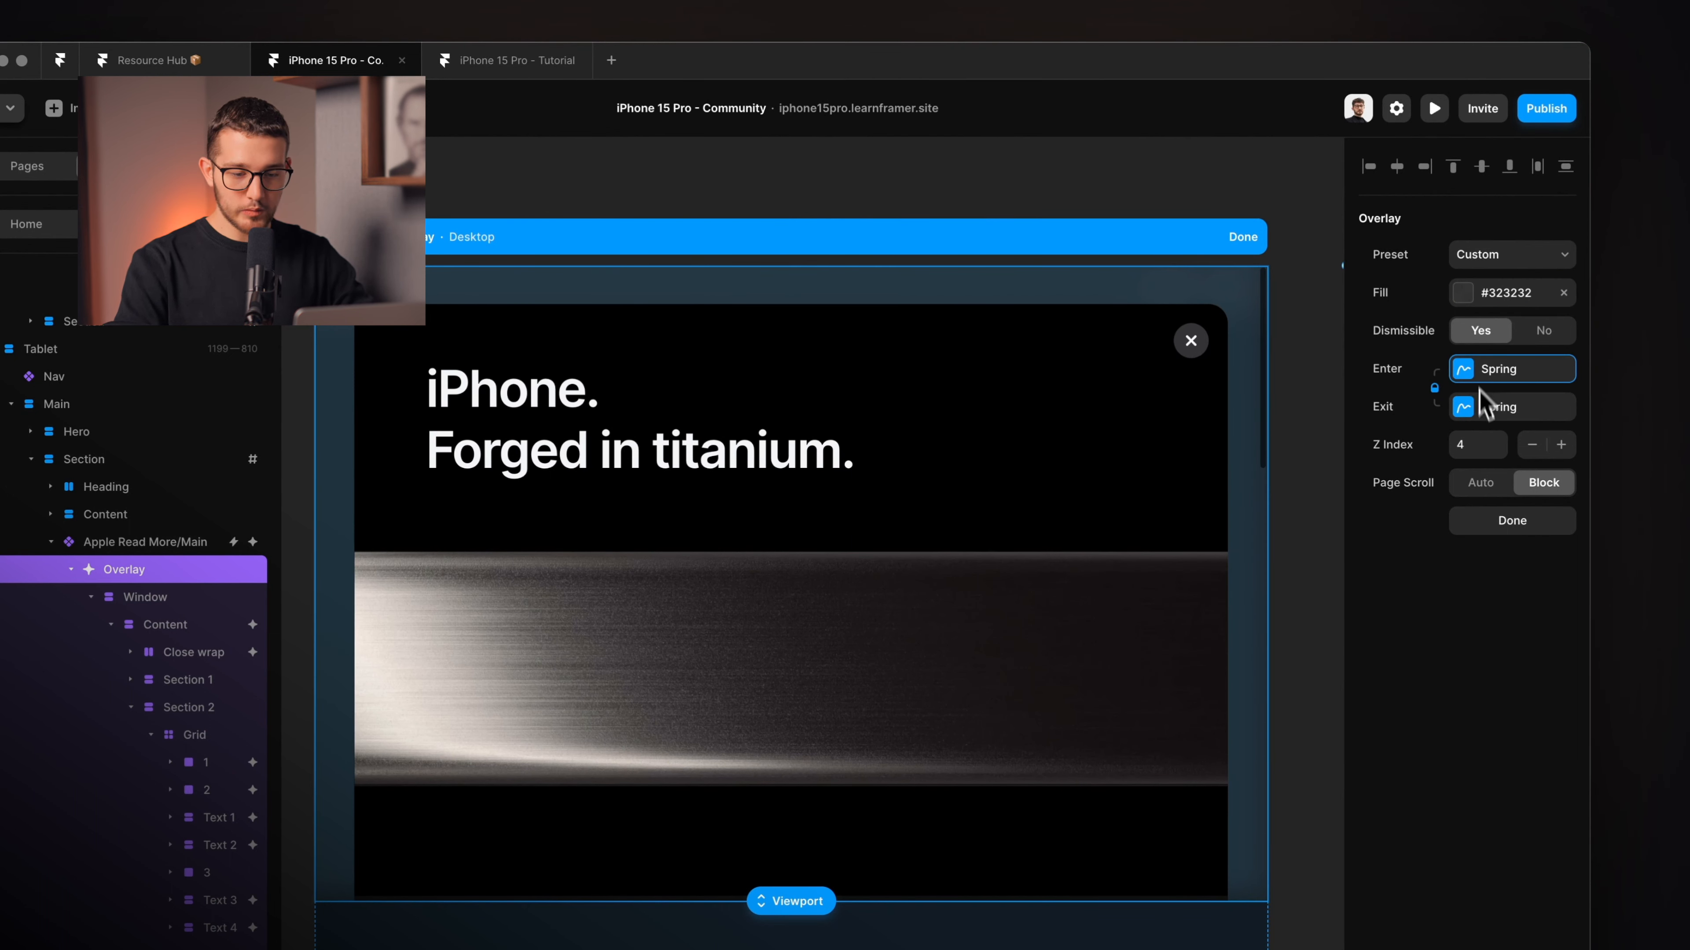
left_click(1548, 490)
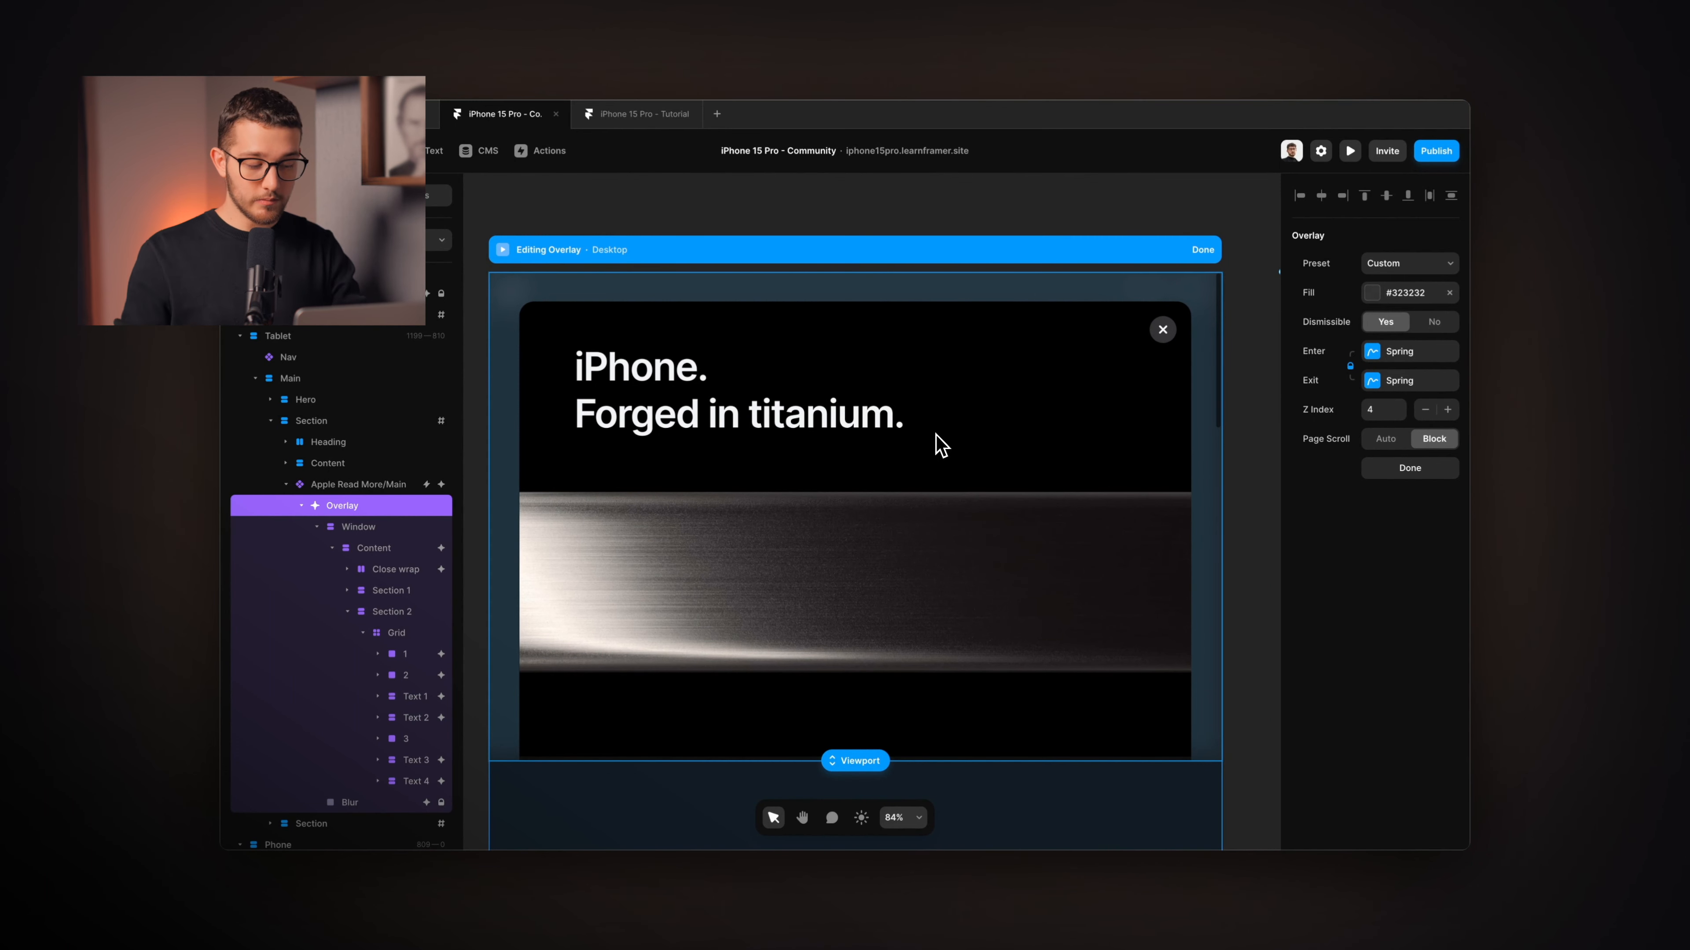
key("super+Tab")
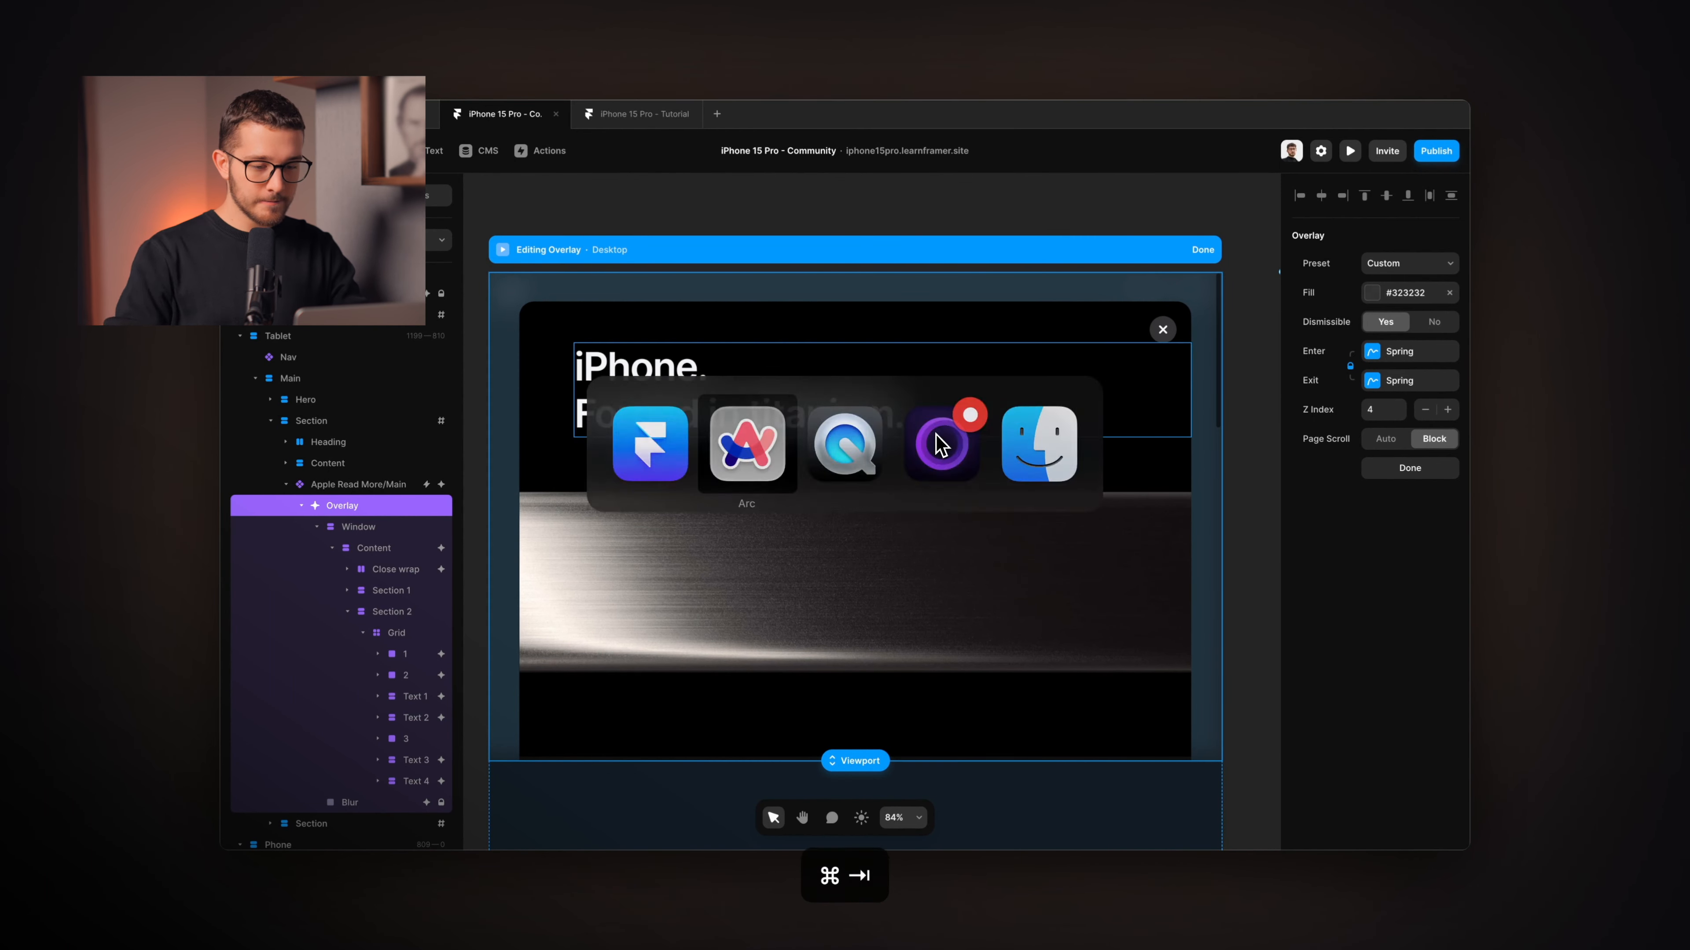
In Arc, open the titanium overlay via More on design & display, close it, reopen and close it again.
left_click(864, 561)
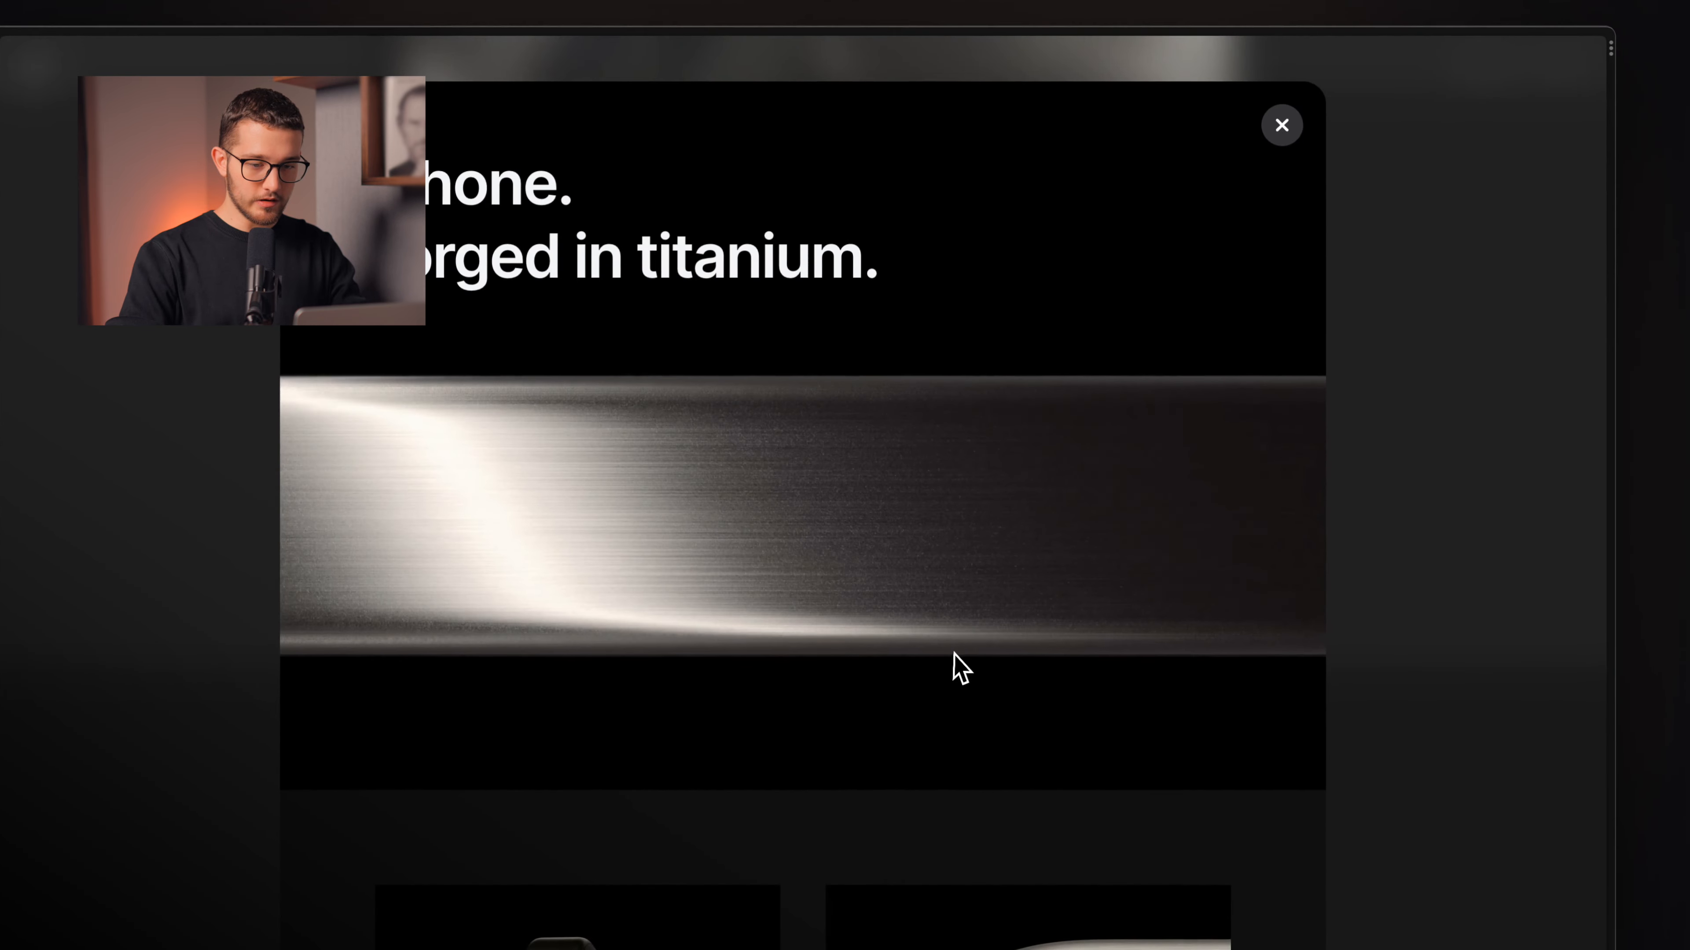
scroll(953, 654, "down", 10)
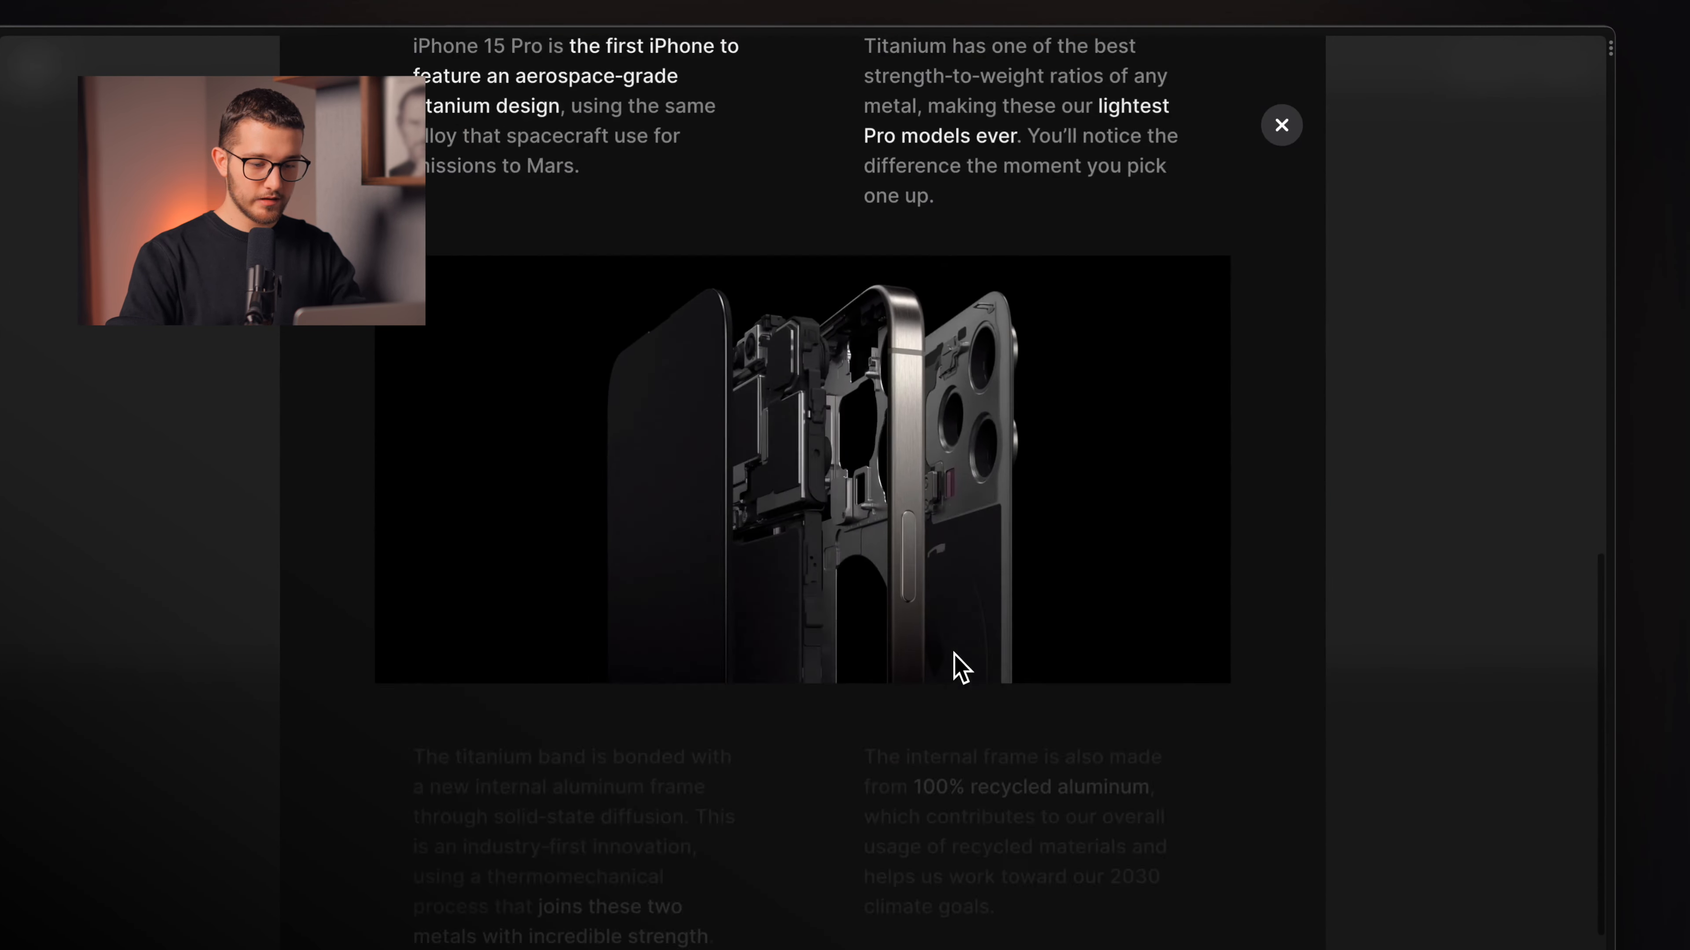
scroll(954, 654, "up", 10)
left_click(1281, 124)
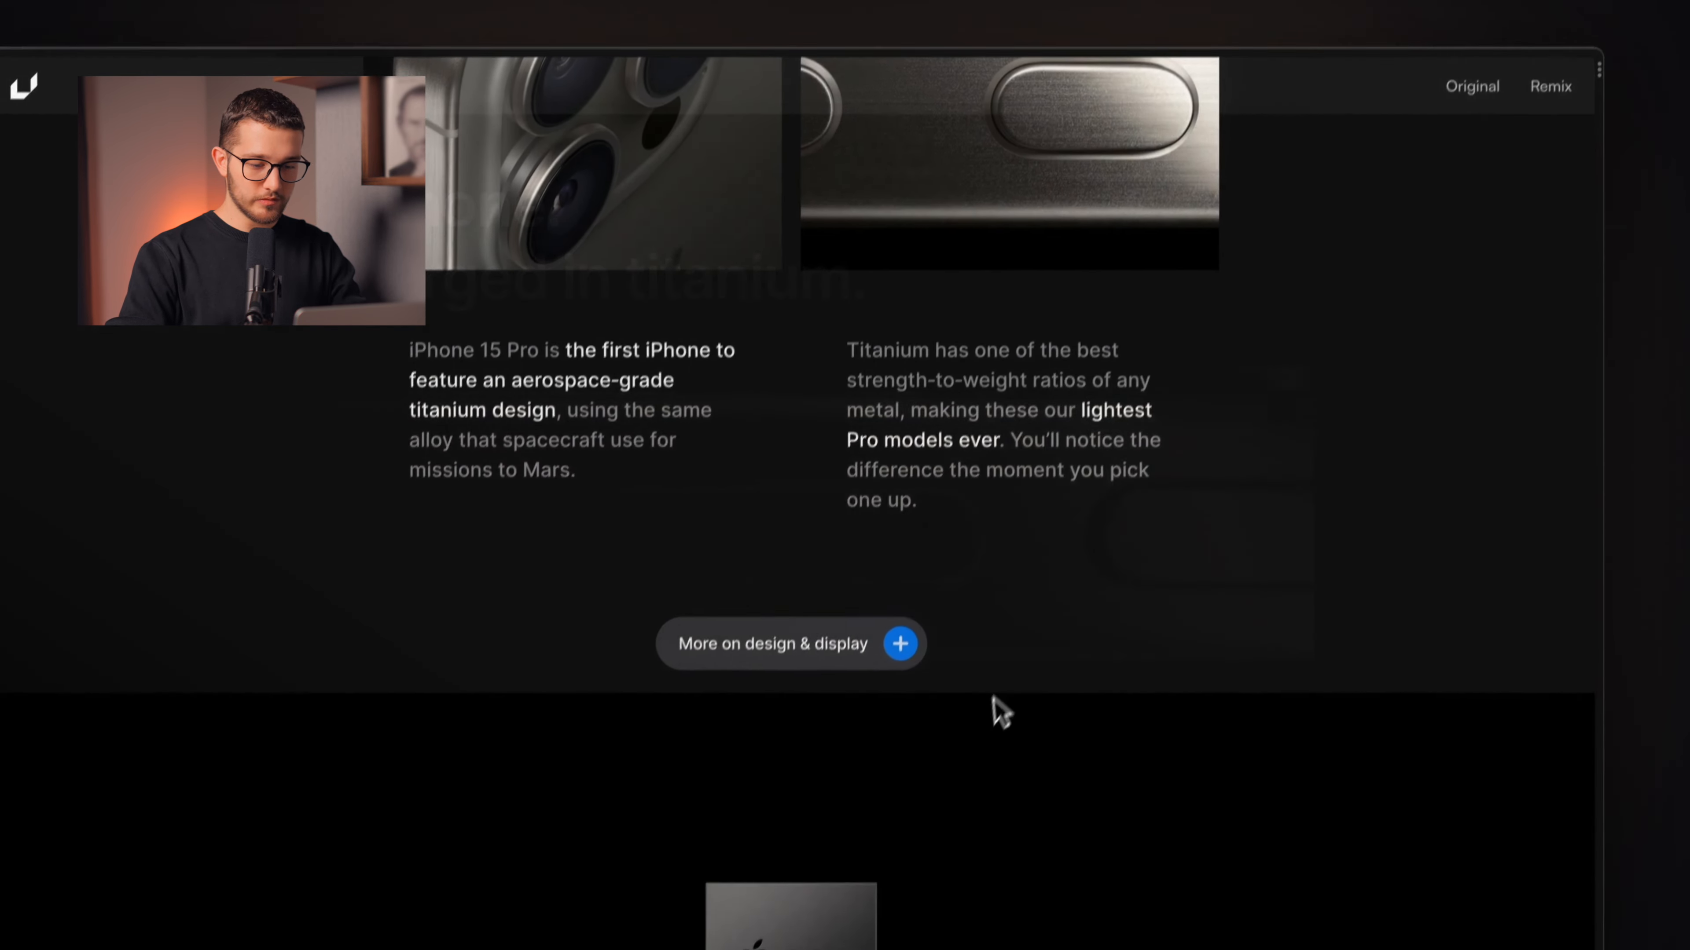
left_click(909, 634)
left_click(1282, 219)
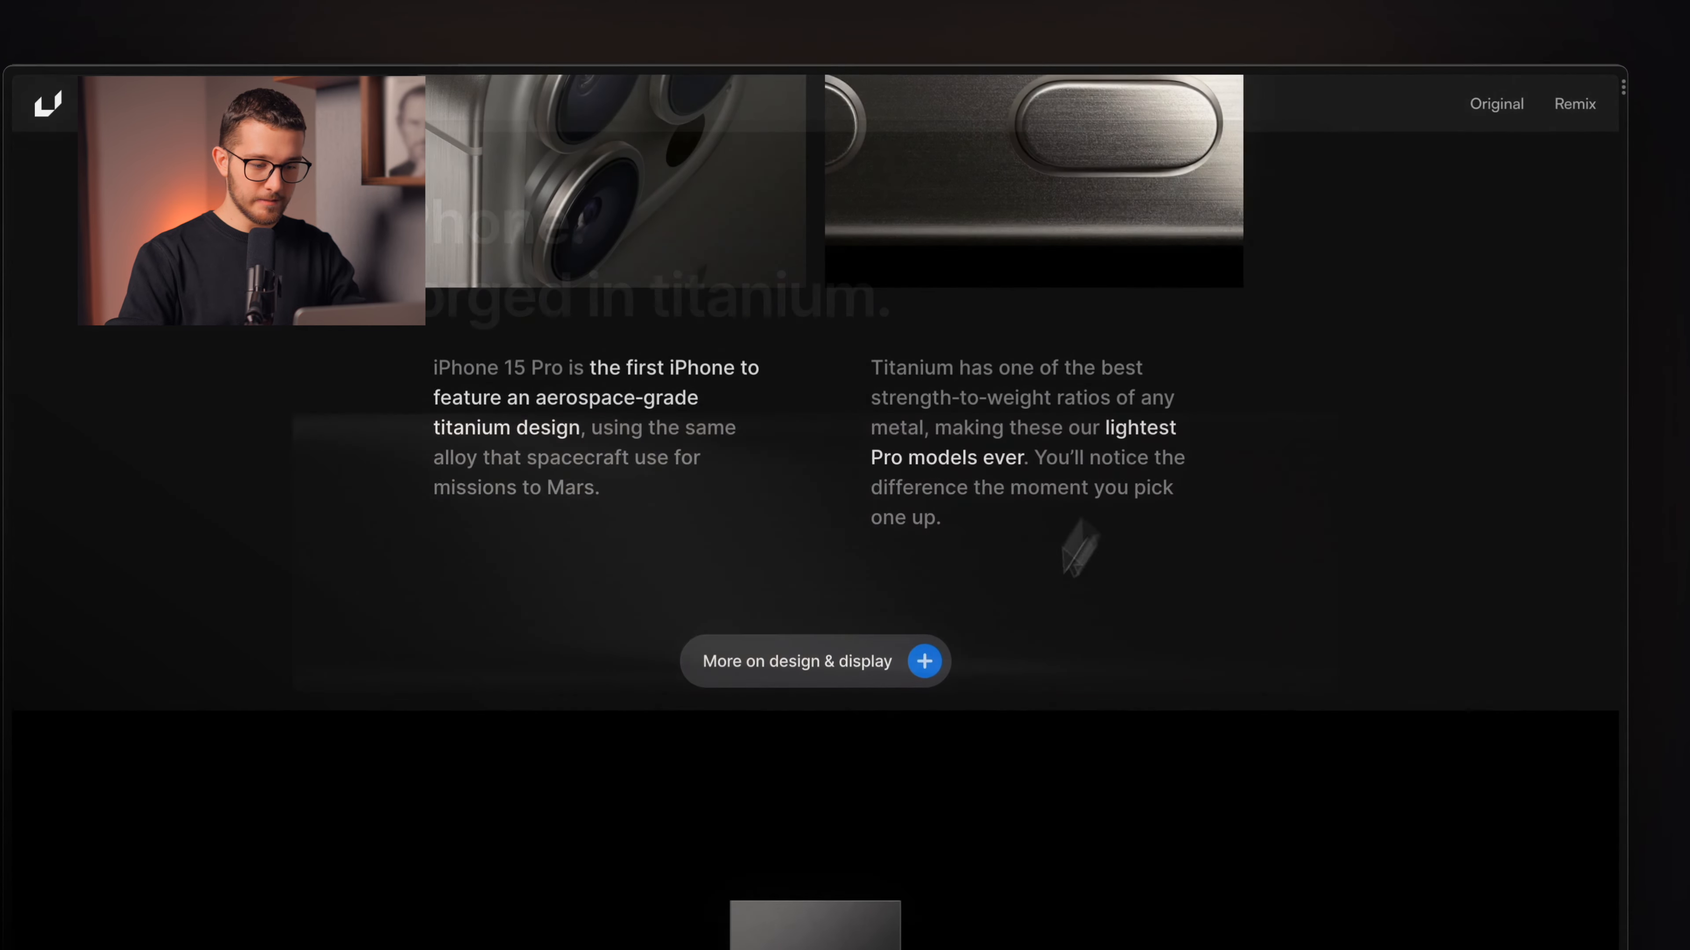
key("super+Tab")
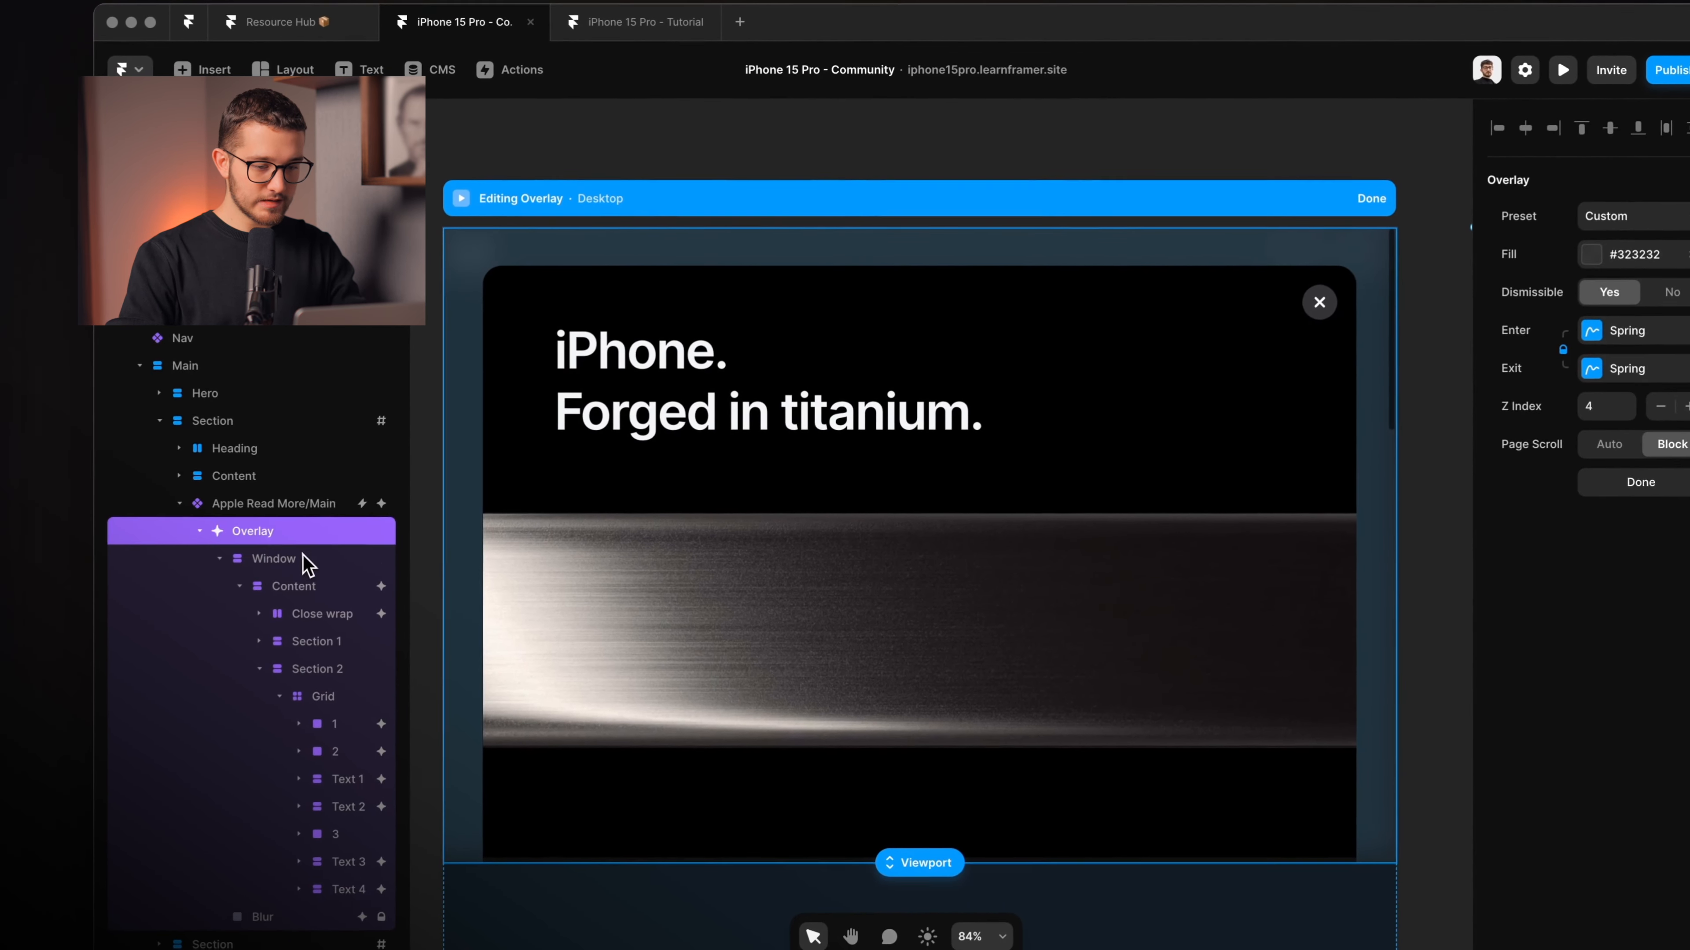
Select the overlay's Window and Content layers, widening the Layers panel to read them.
left_click(254, 620)
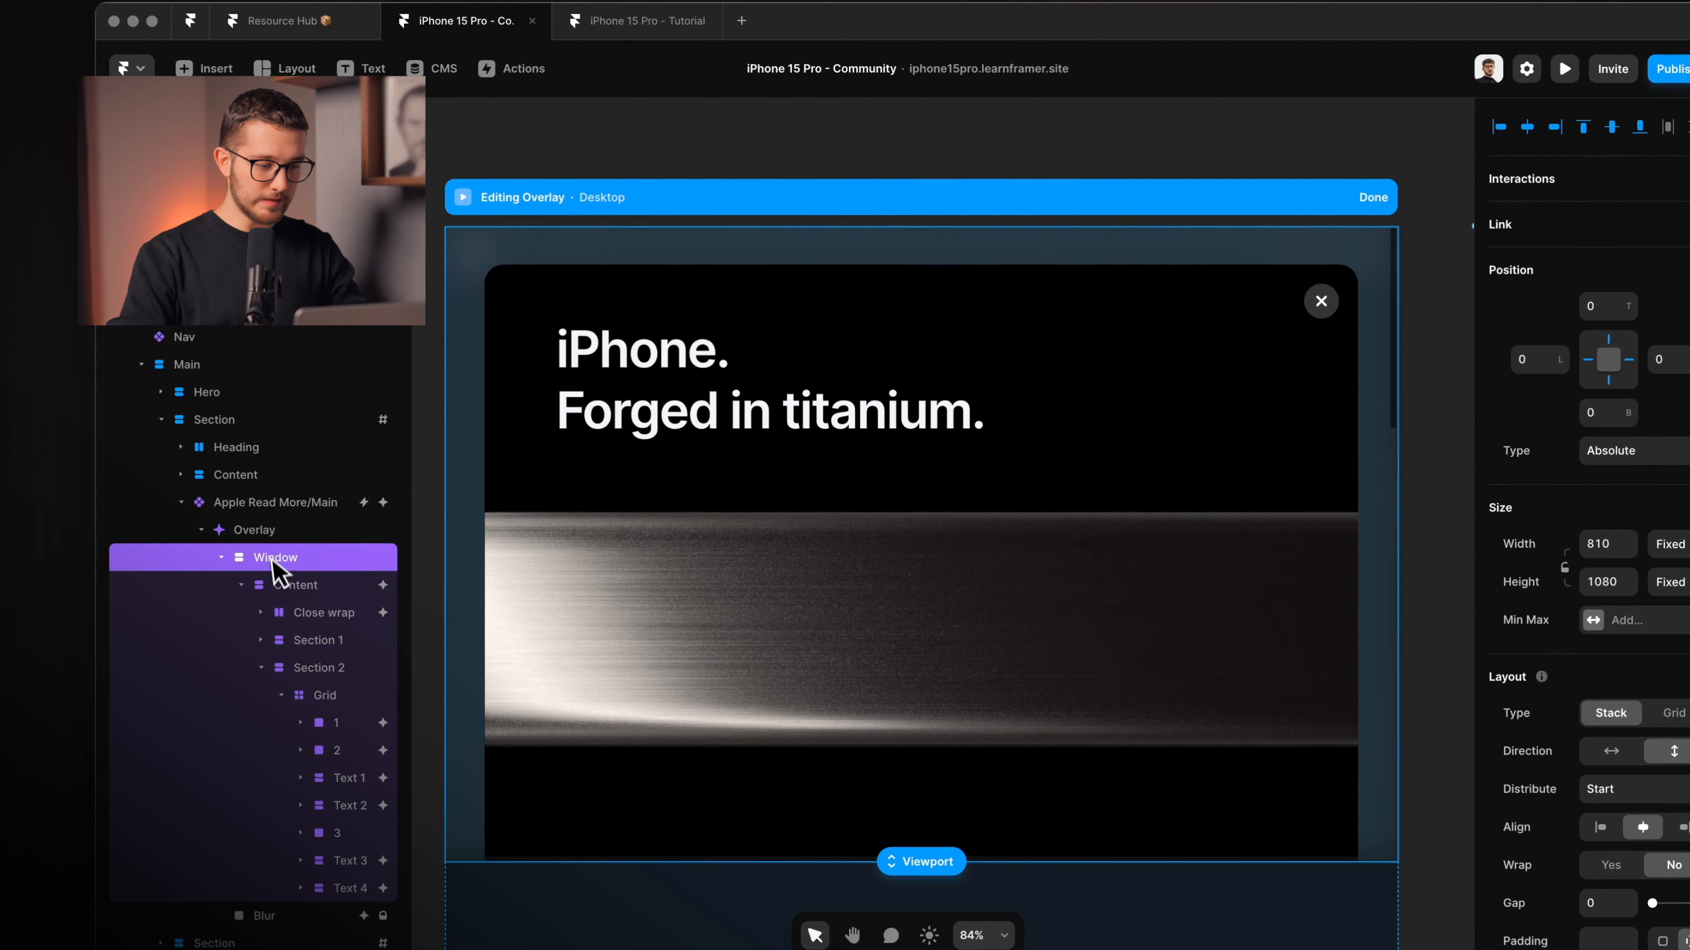
left_click_drag(413, 495, 434, 495)
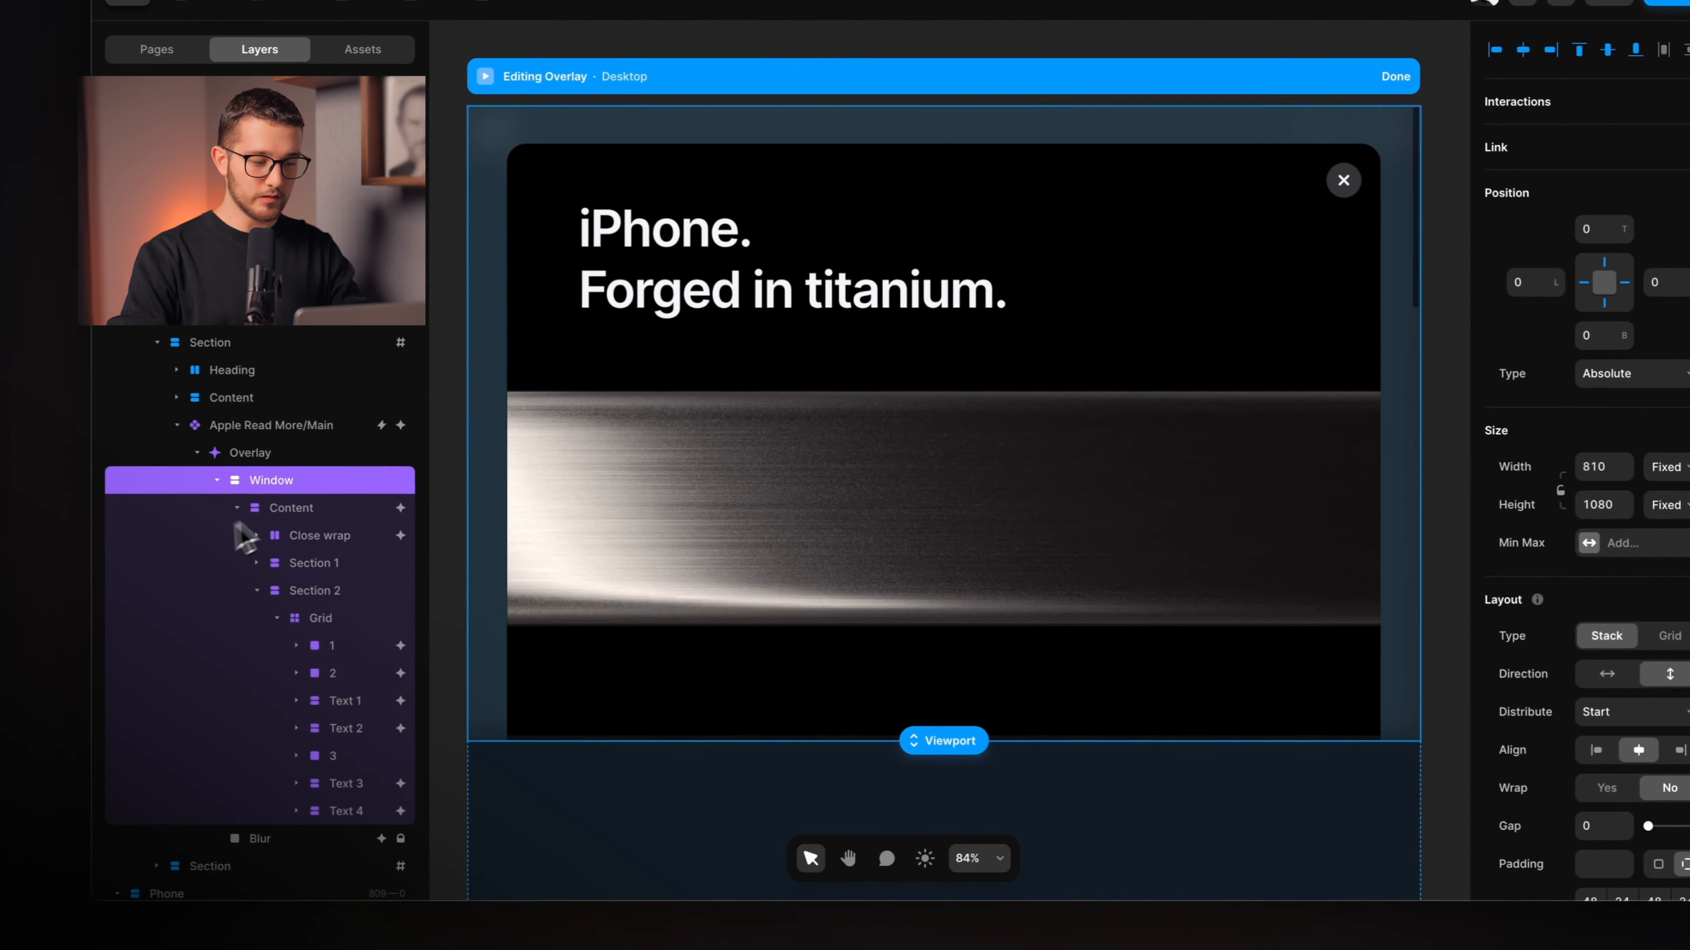
left_click(237, 508)
left_click(238, 520)
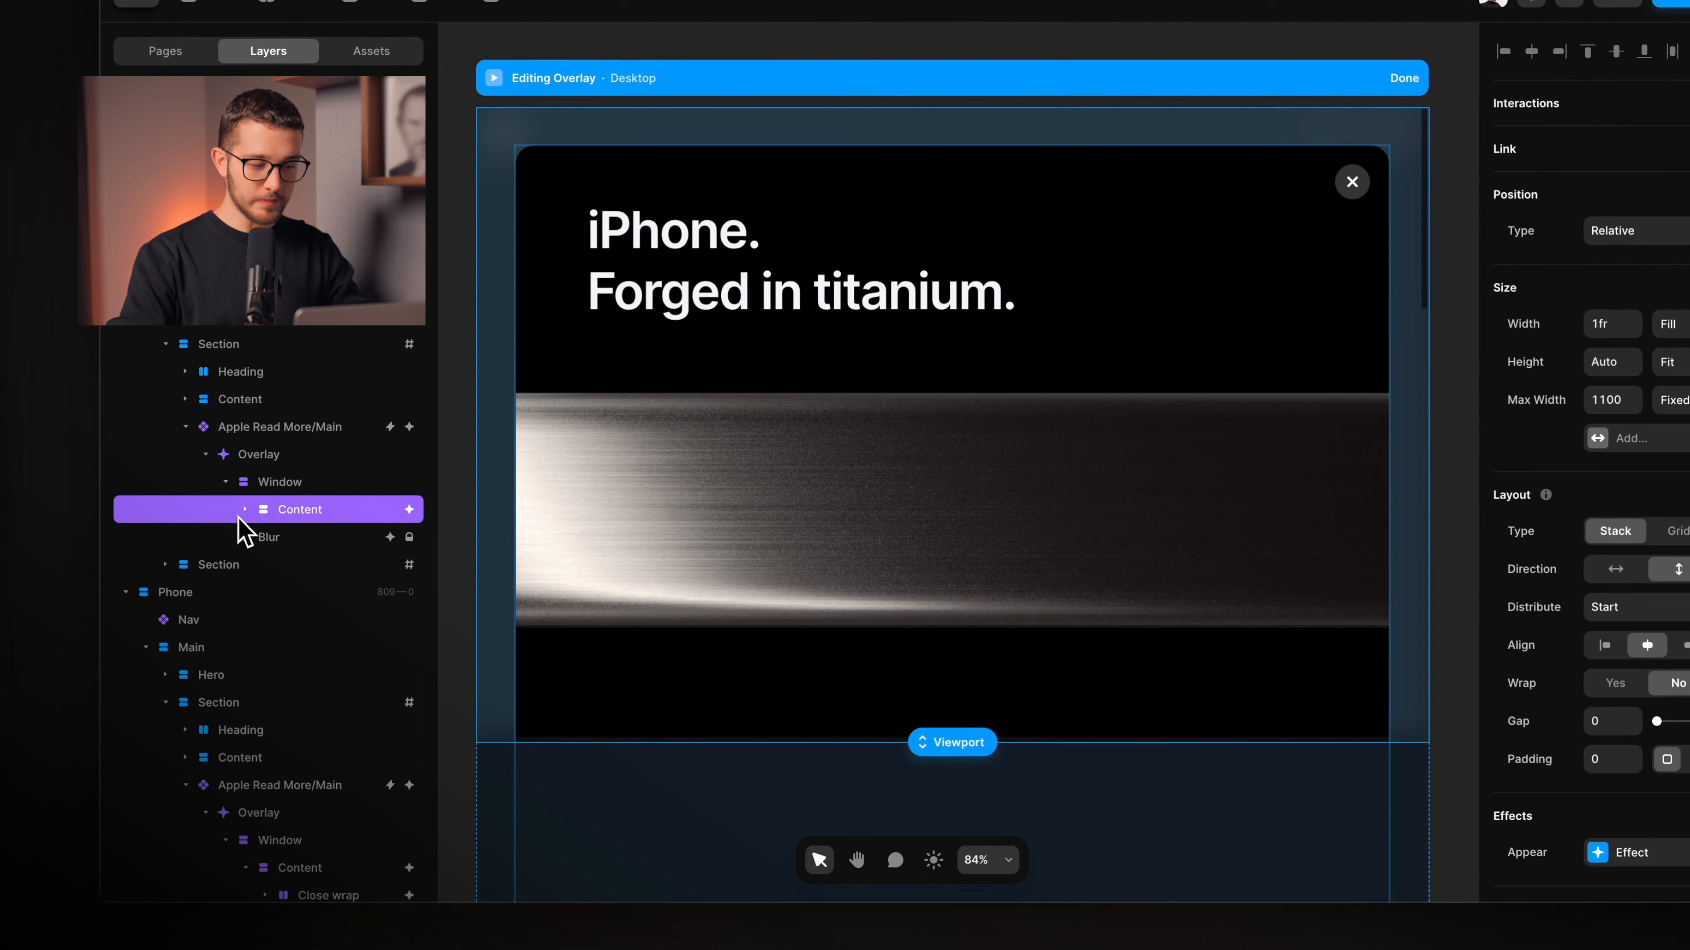
left_click(291, 488)
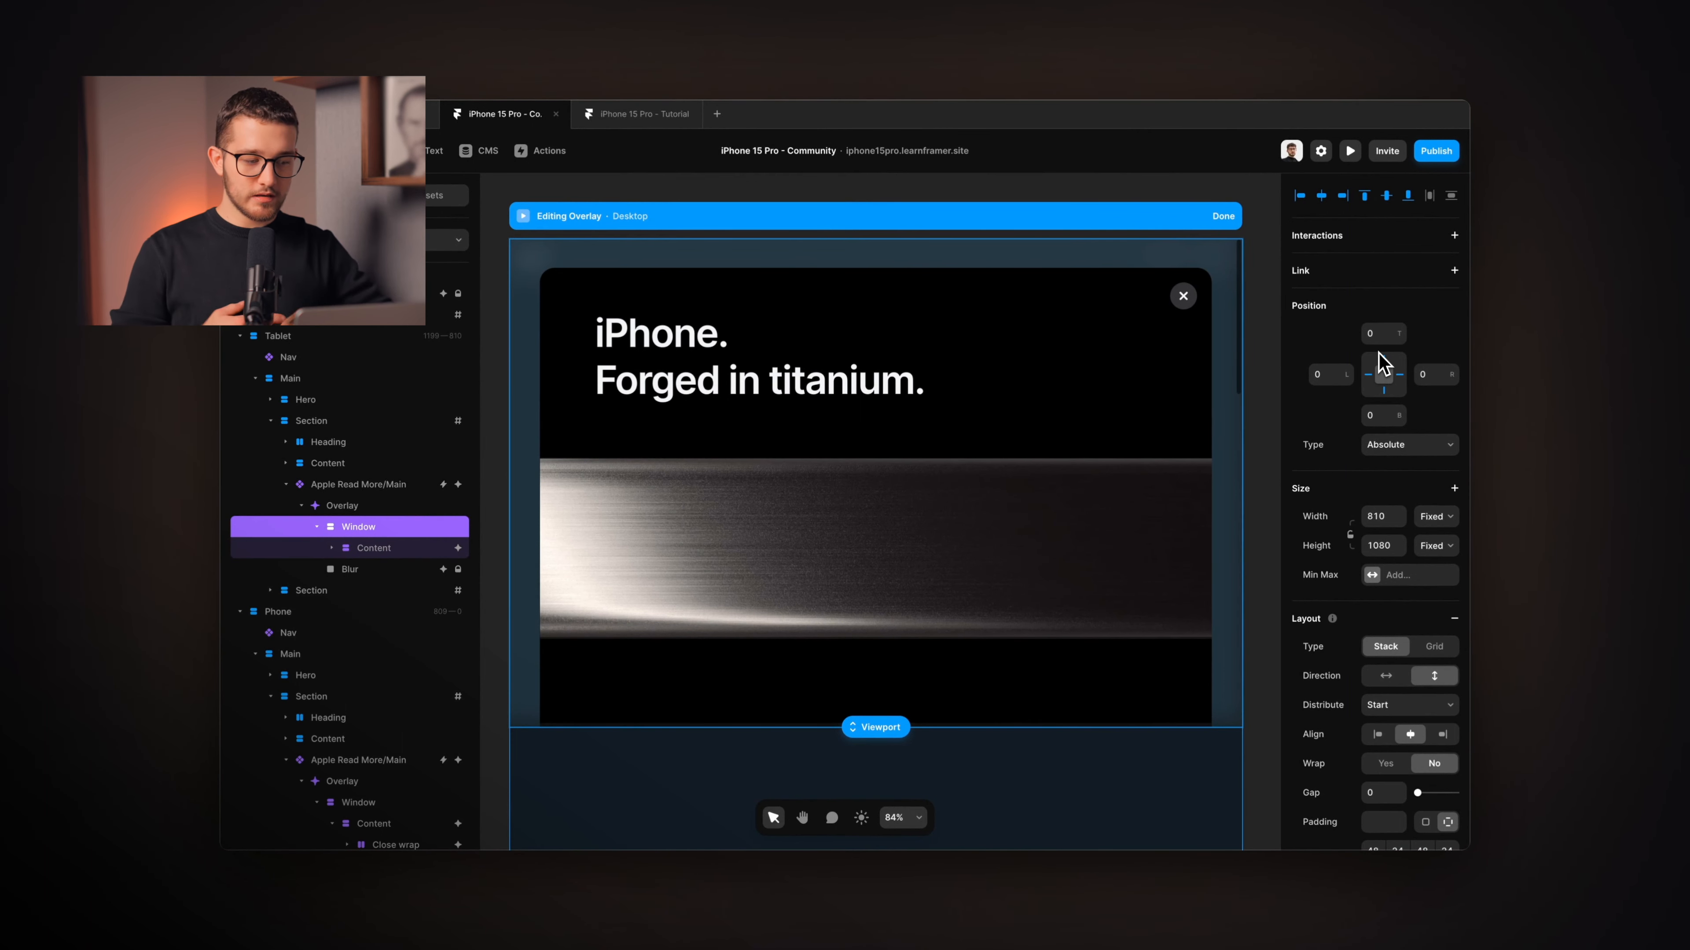
scroll(1390, 682, "down", 4)
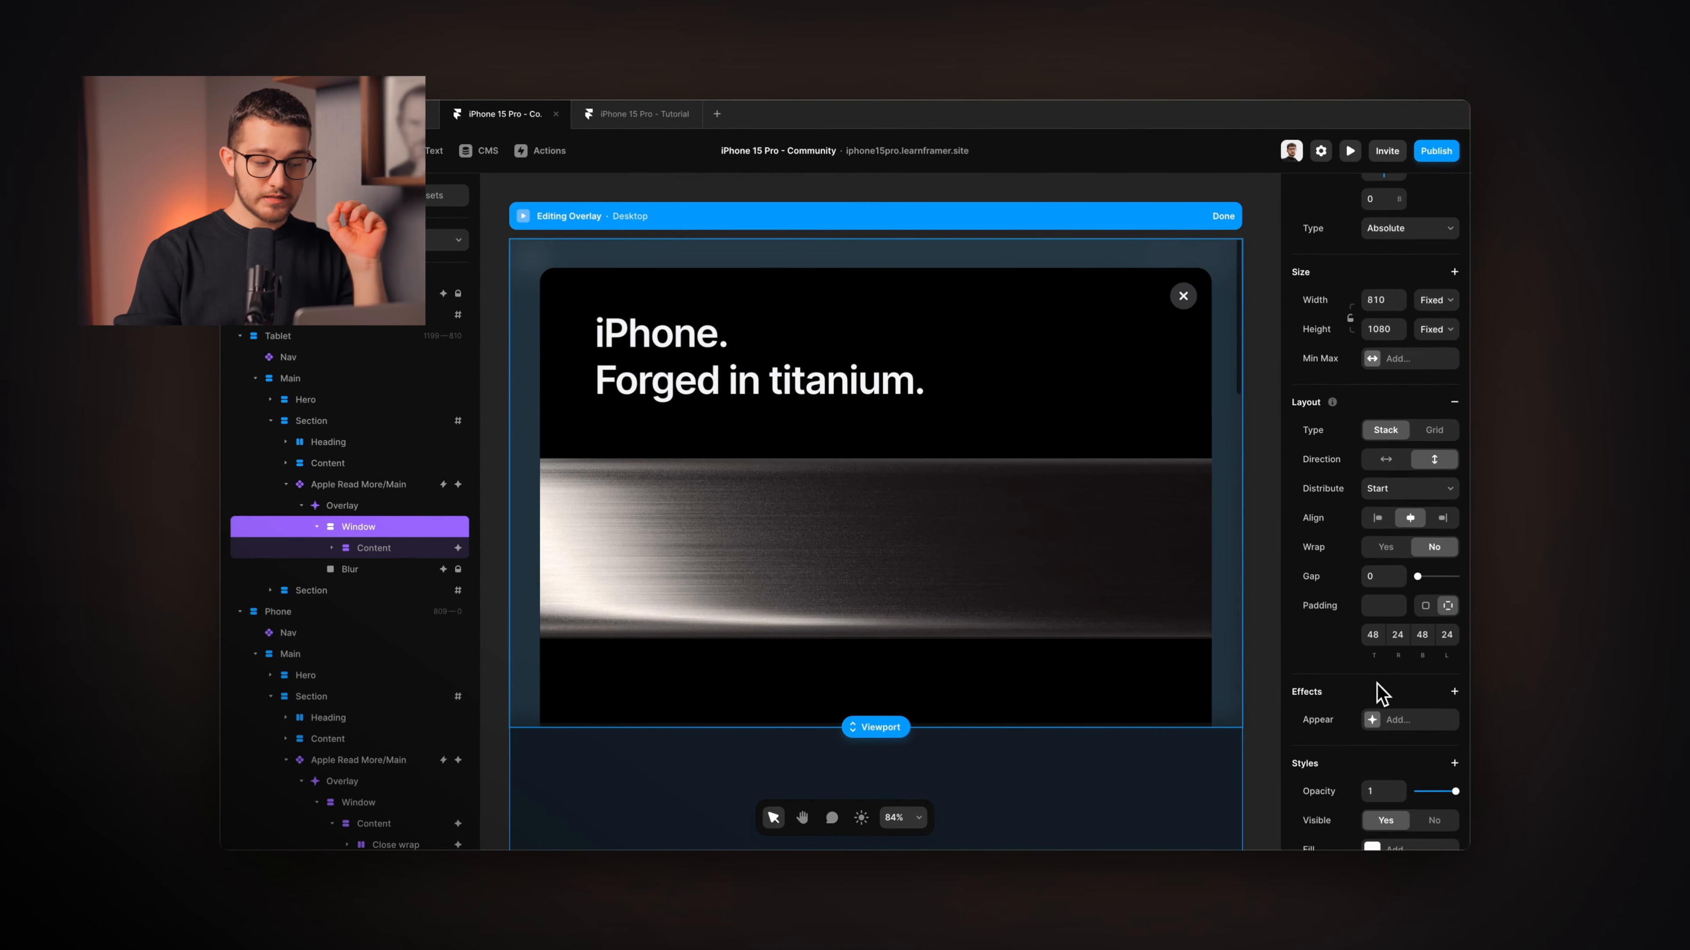
scroll(1378, 689, "down", 3)
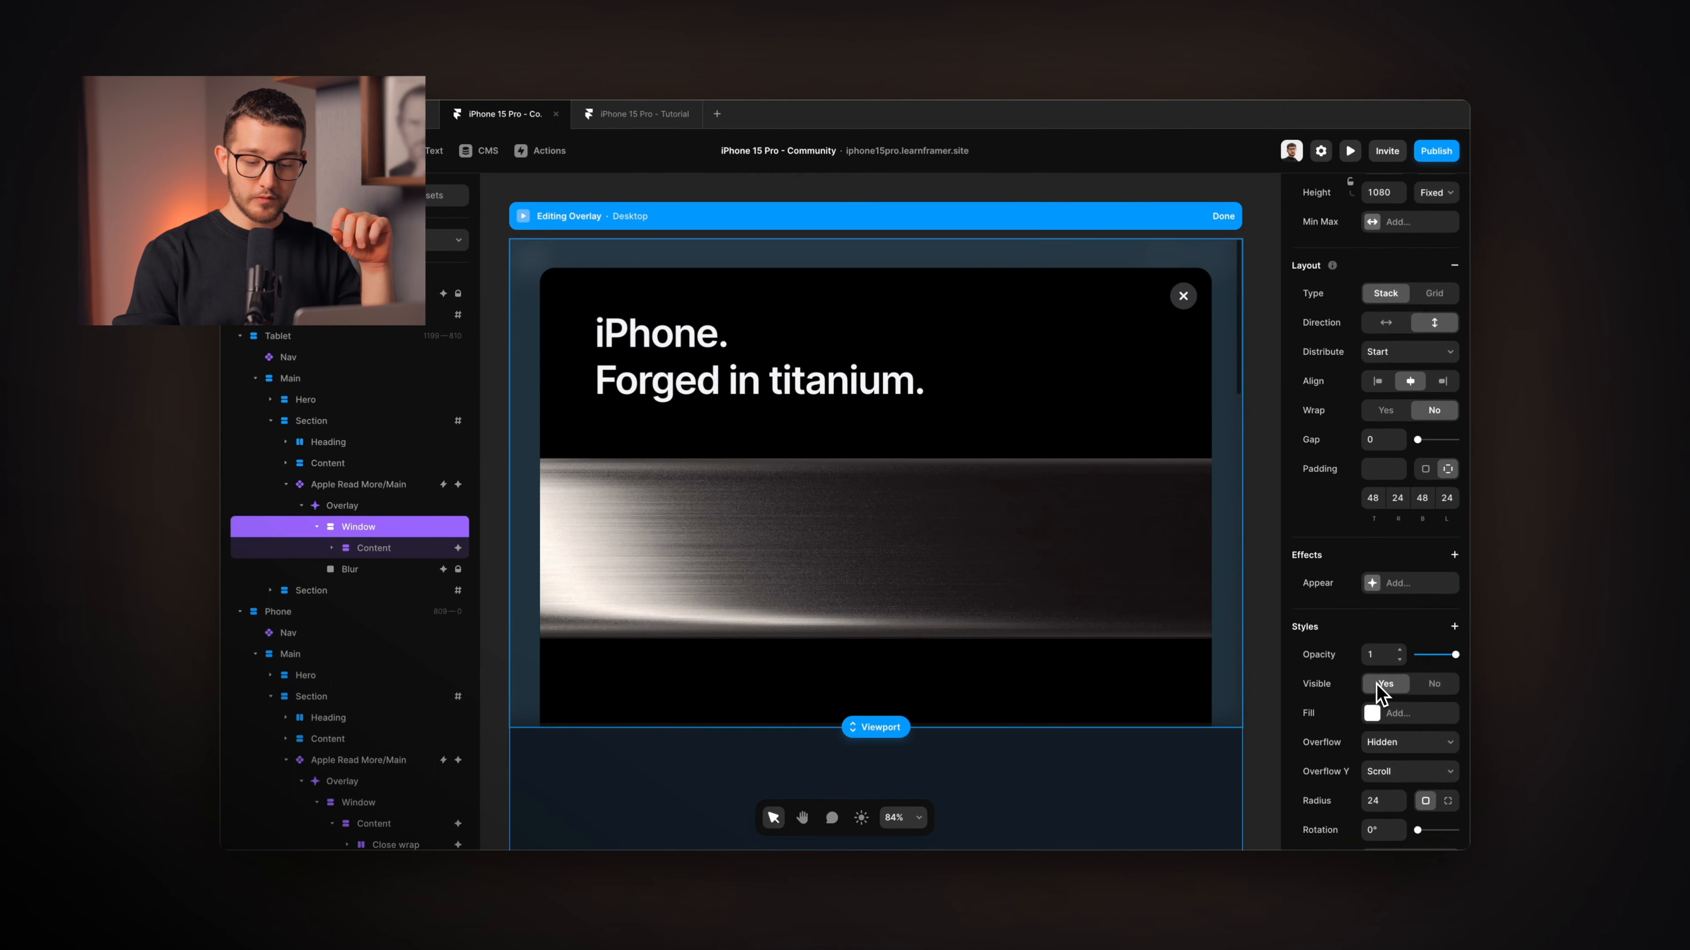
scroll(1384, 738, "down", 3)
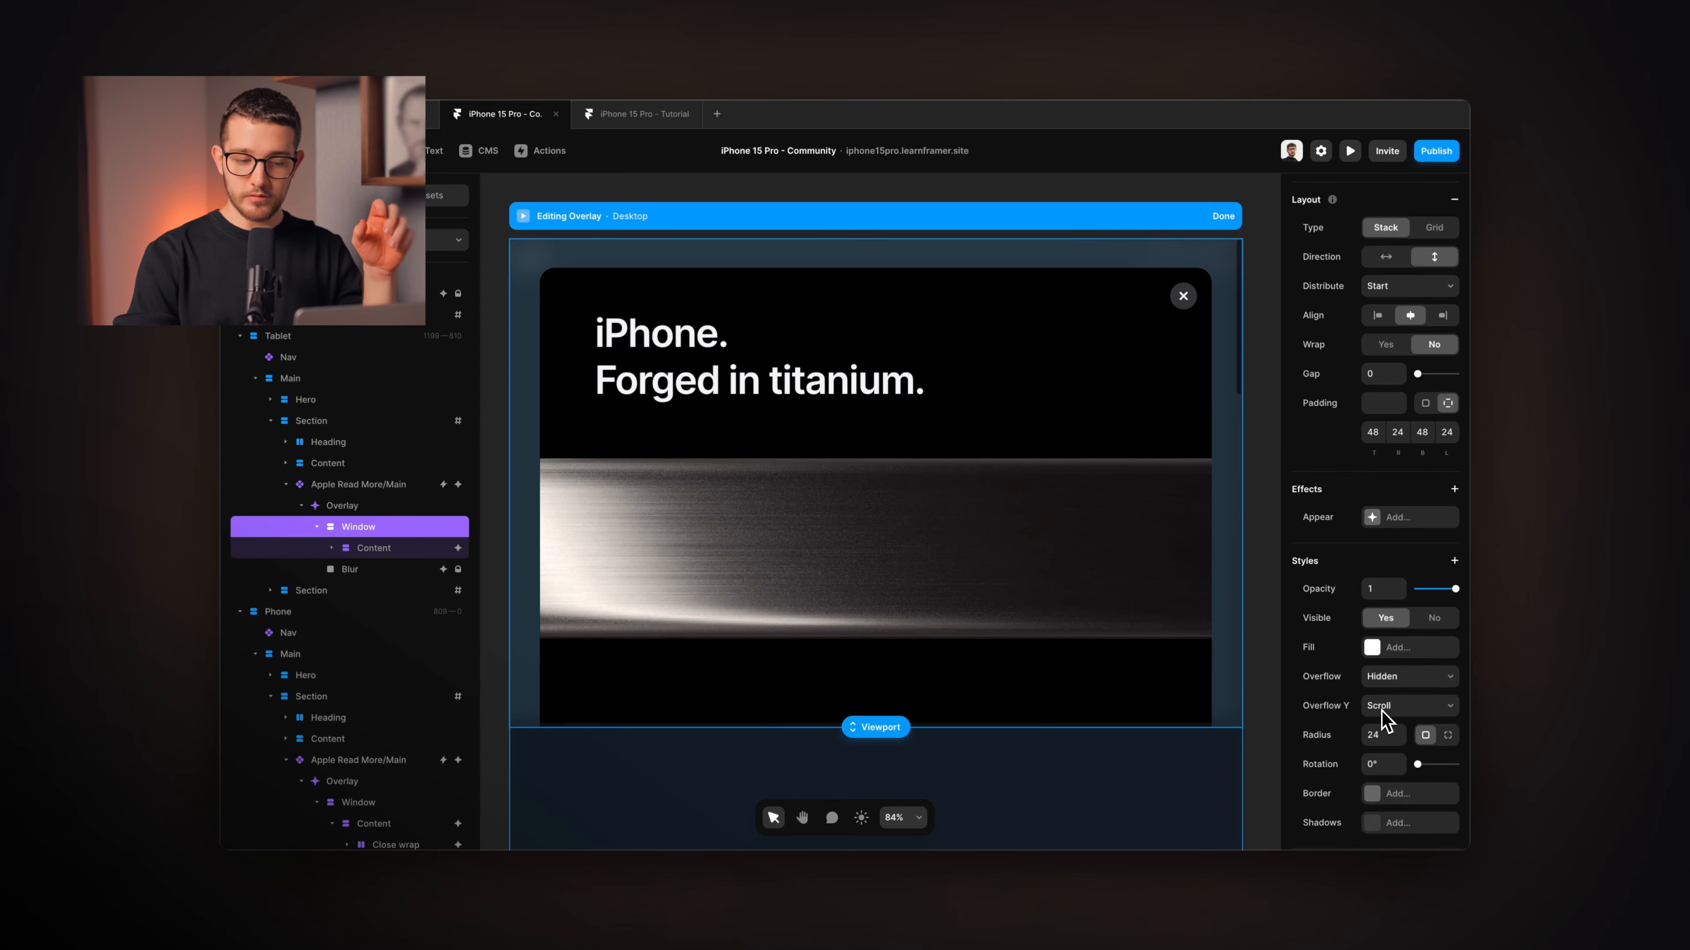
left_click(379, 547)
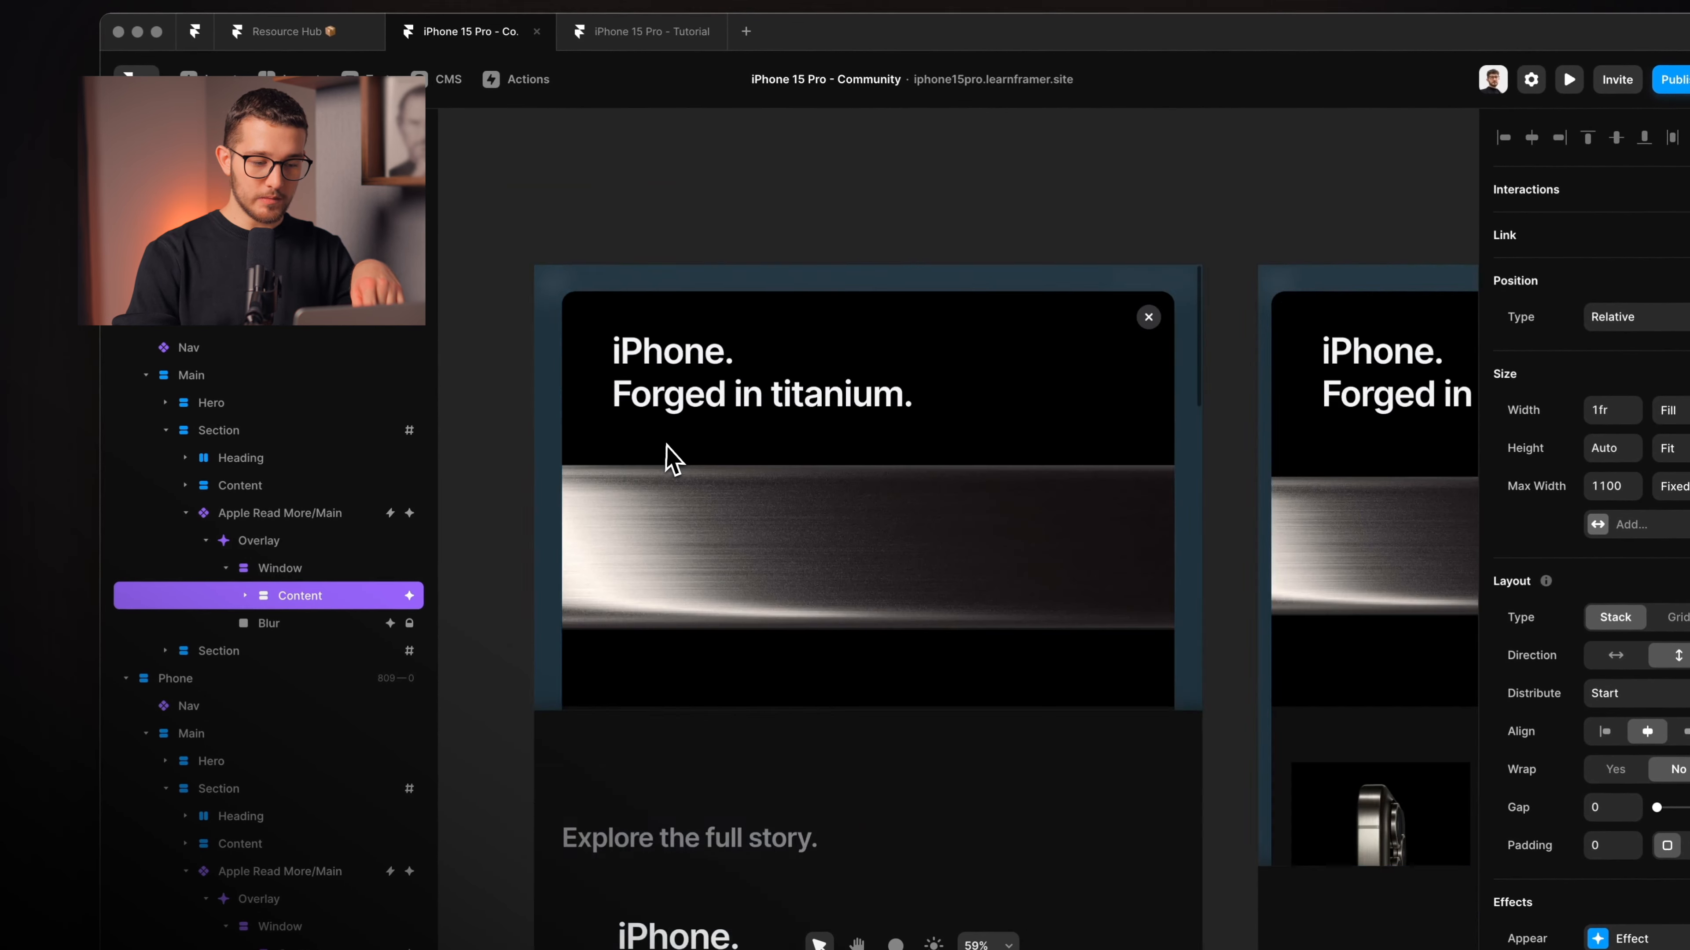
scroll(672, 460, "down", 5)
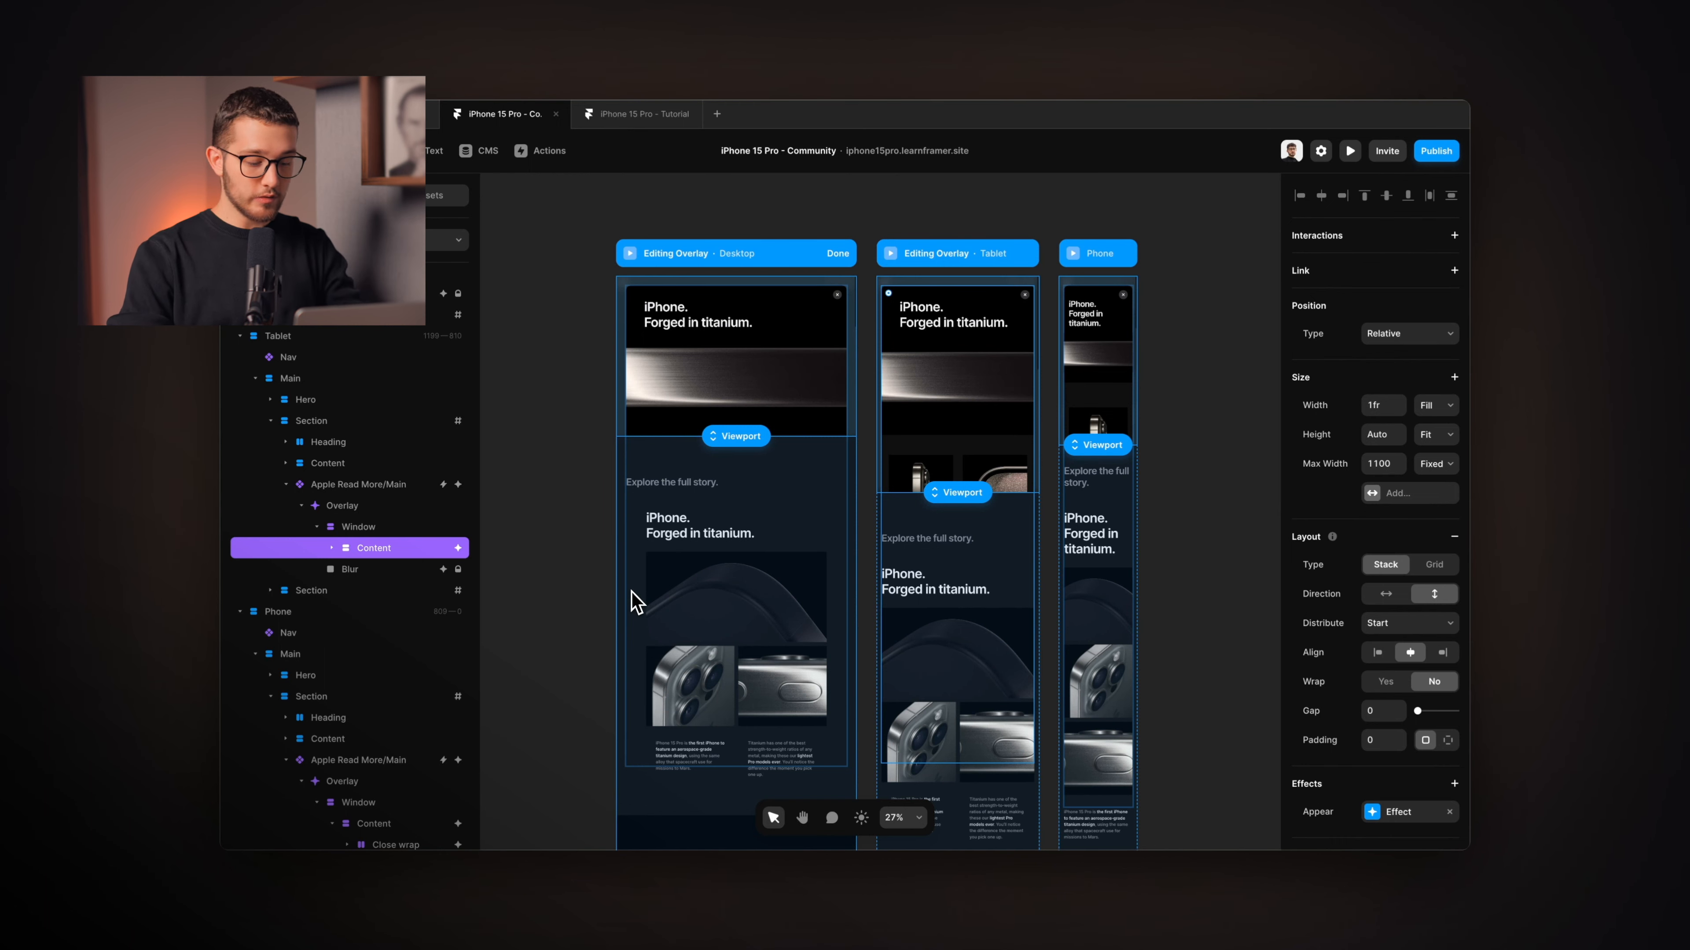
Open the titanium overlay on the site preview and scroll through its content.
key("super+Tab")
left_click(852, 565)
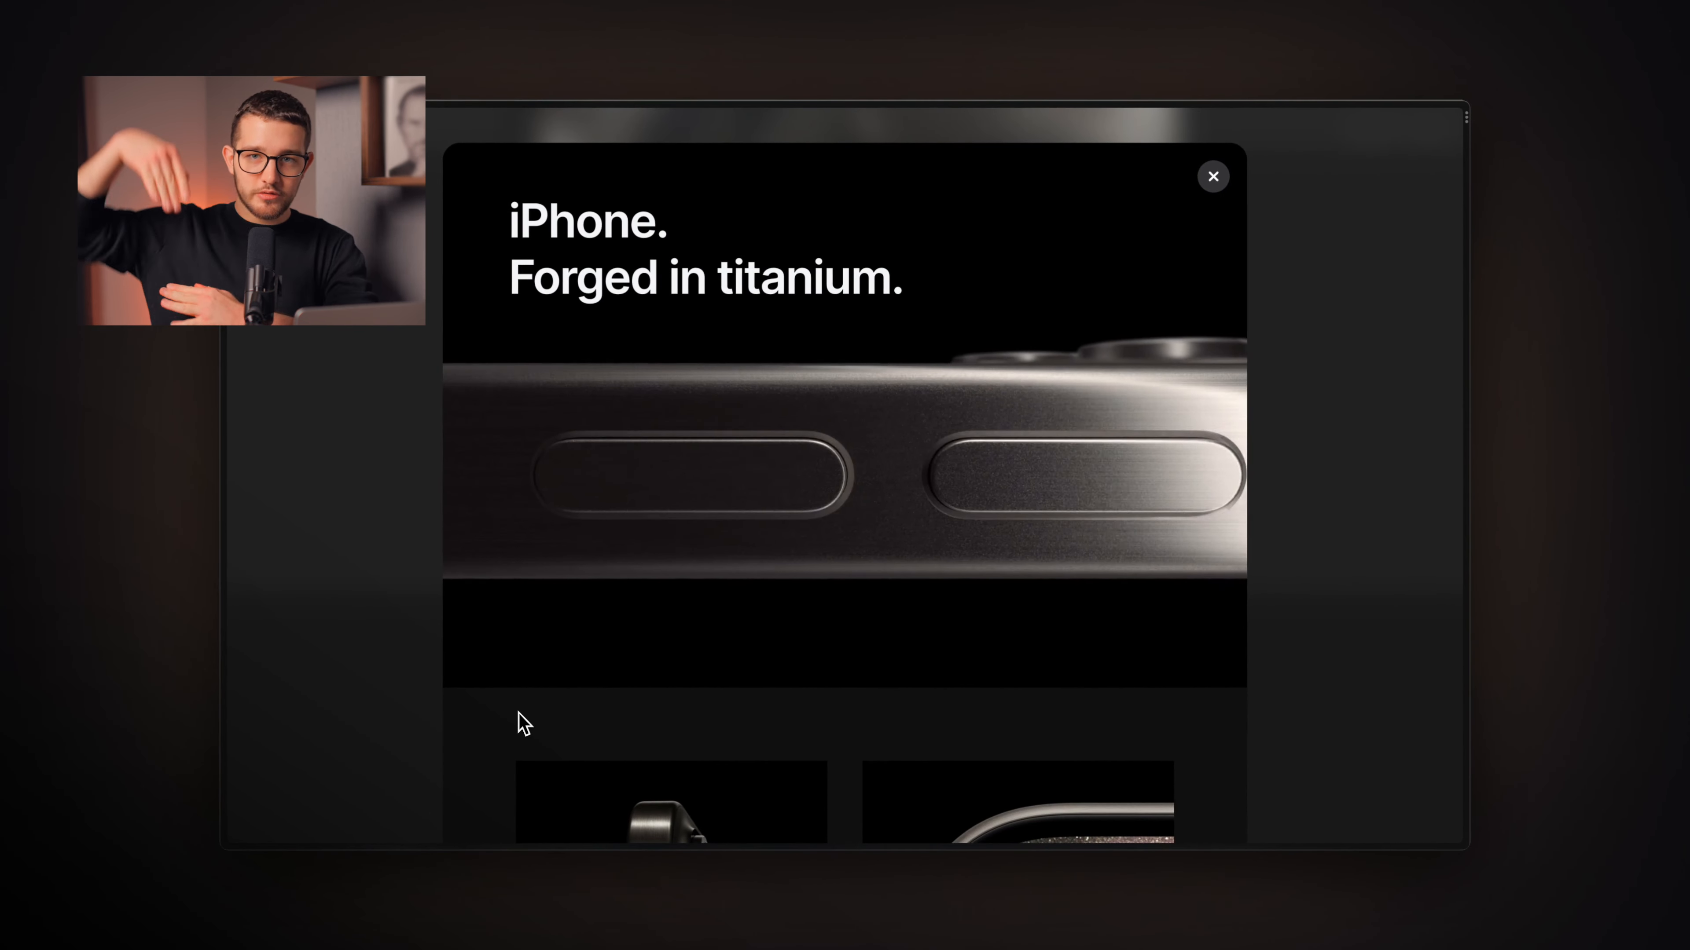
scroll(524, 723, "down", 15)
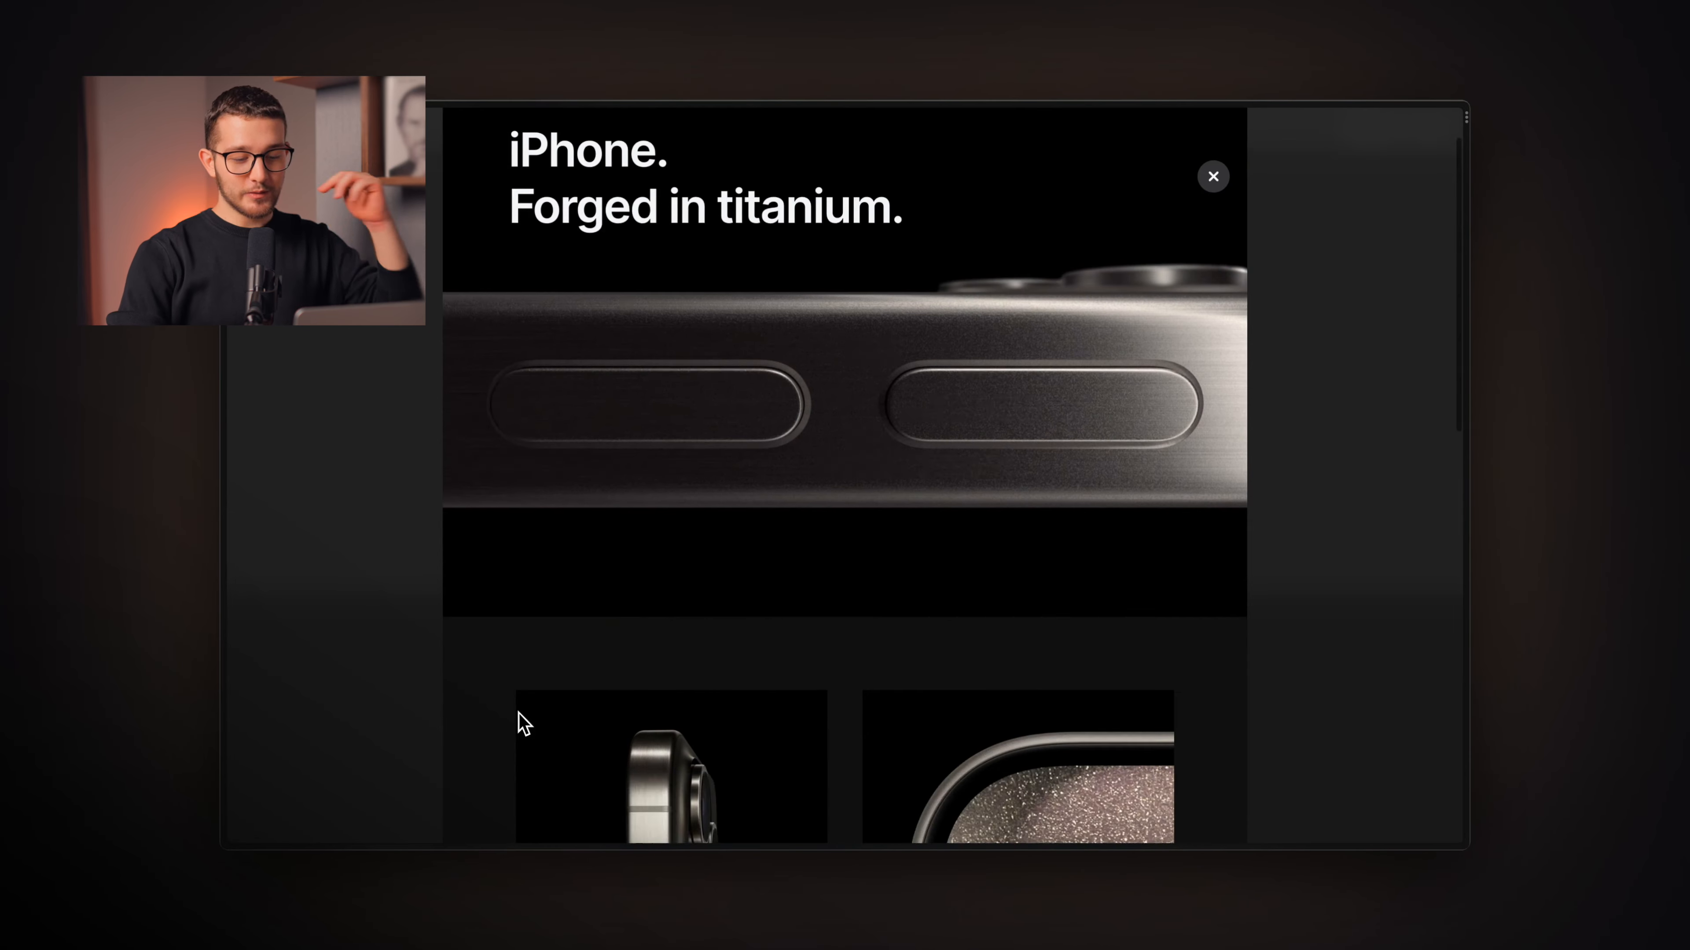
scroll(518, 713, "up", 15)
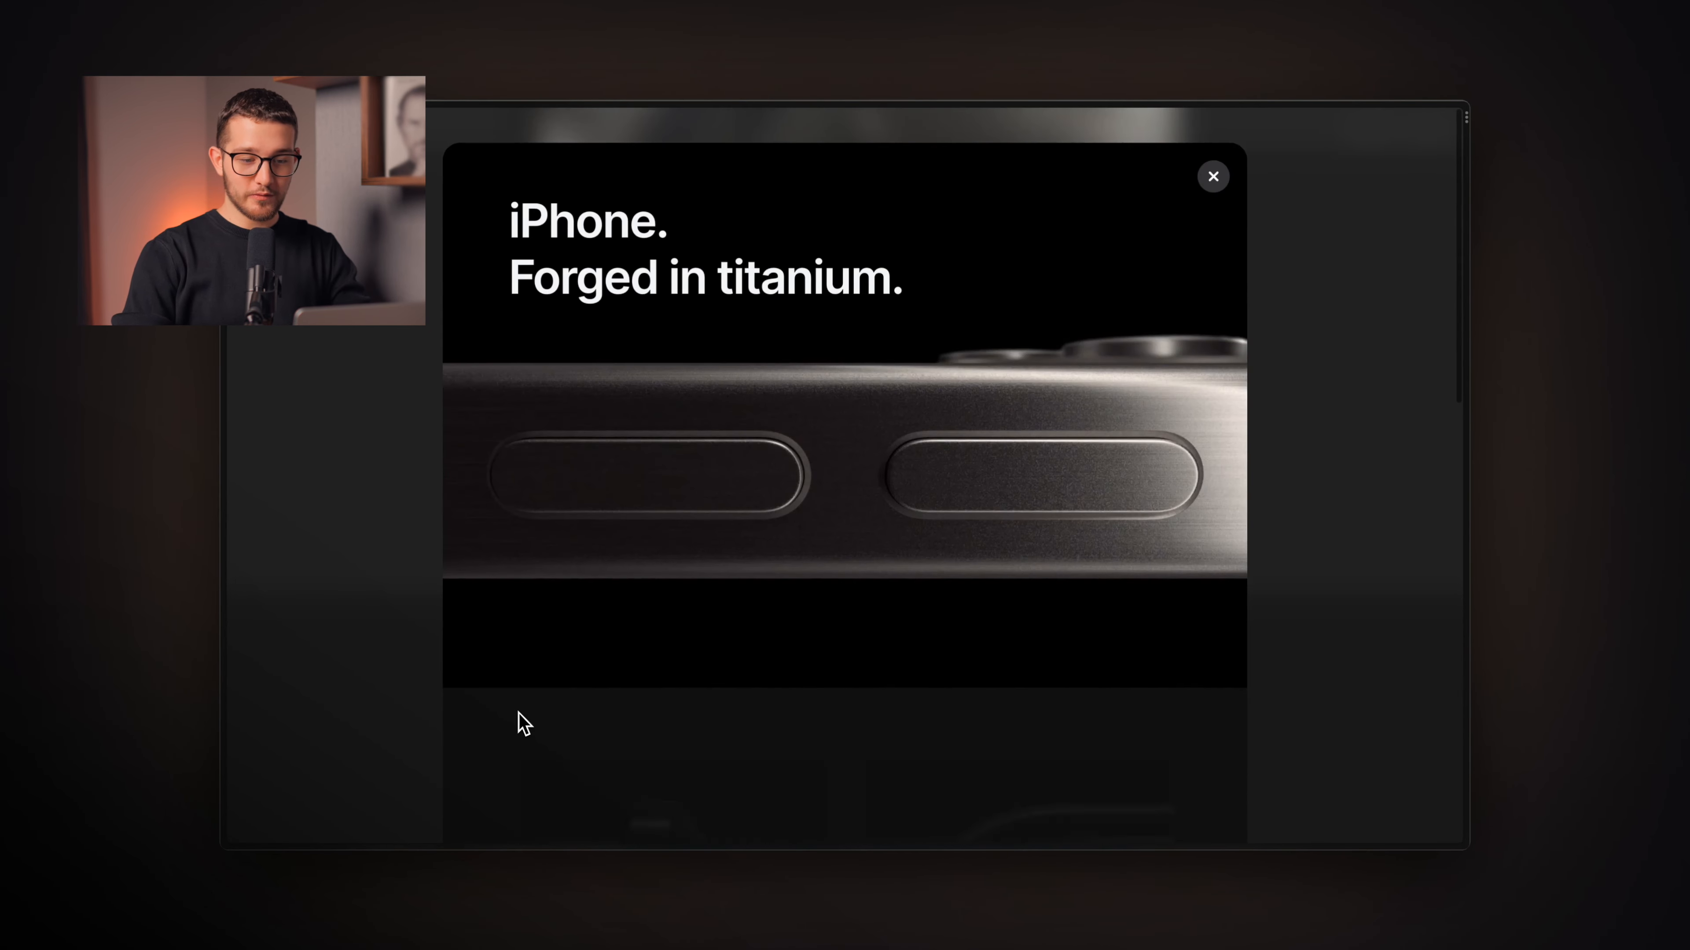
scroll(518, 713, "down", 10)
scroll(519, 713, "up", 10)
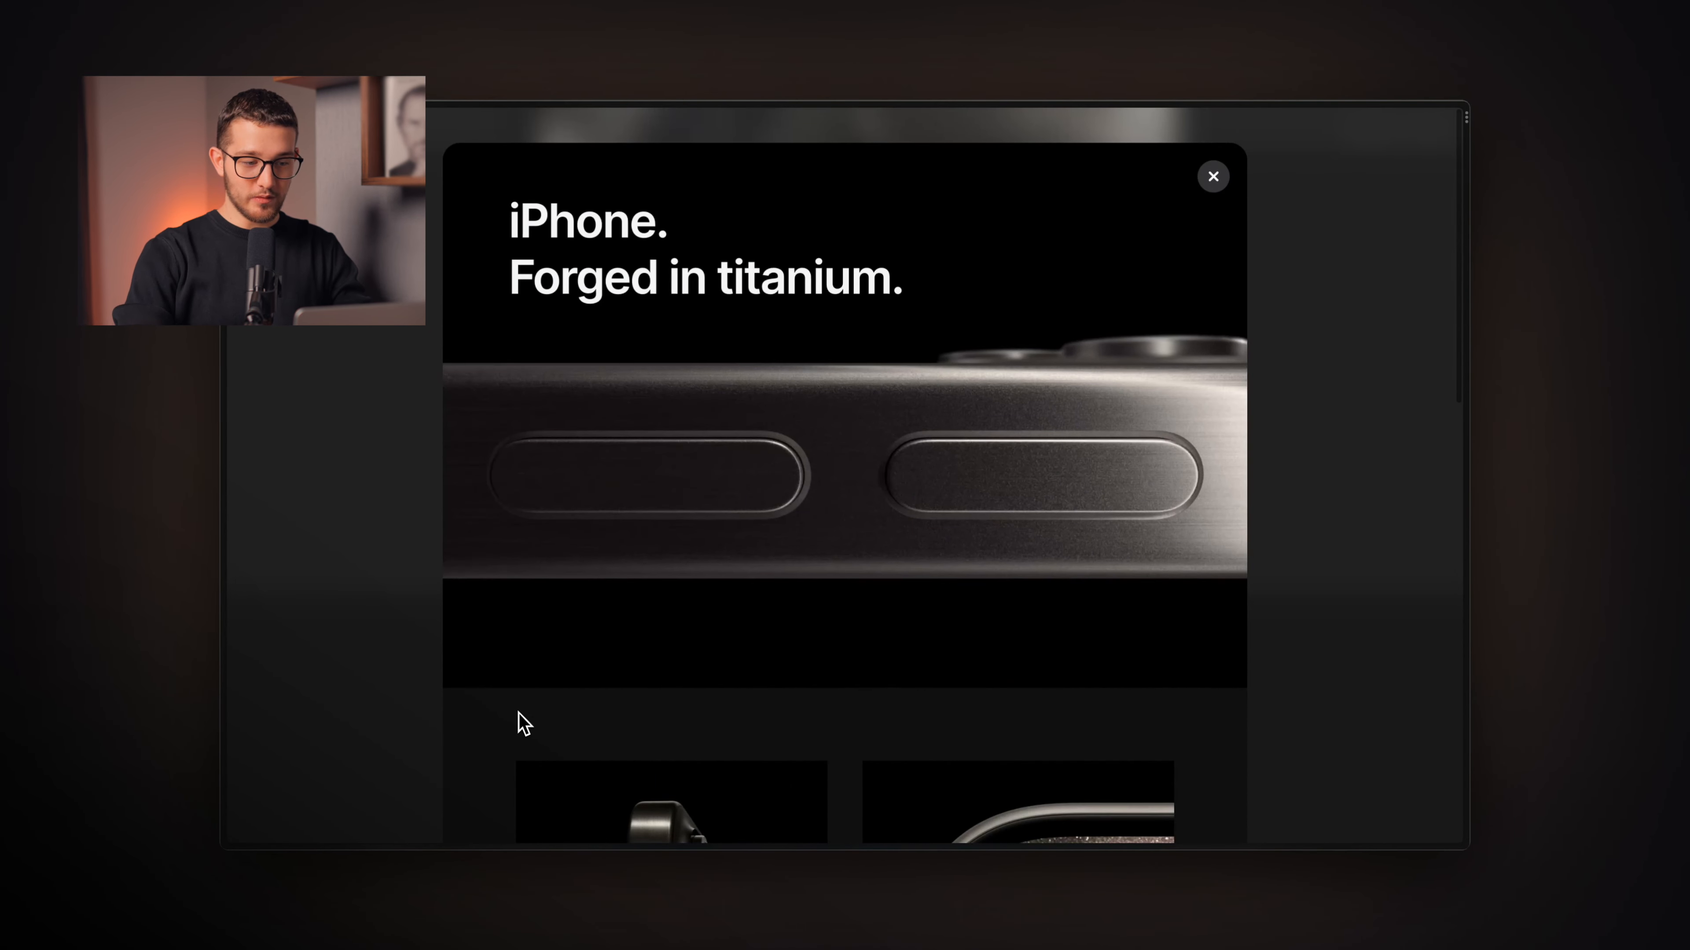
key("super+Tab")
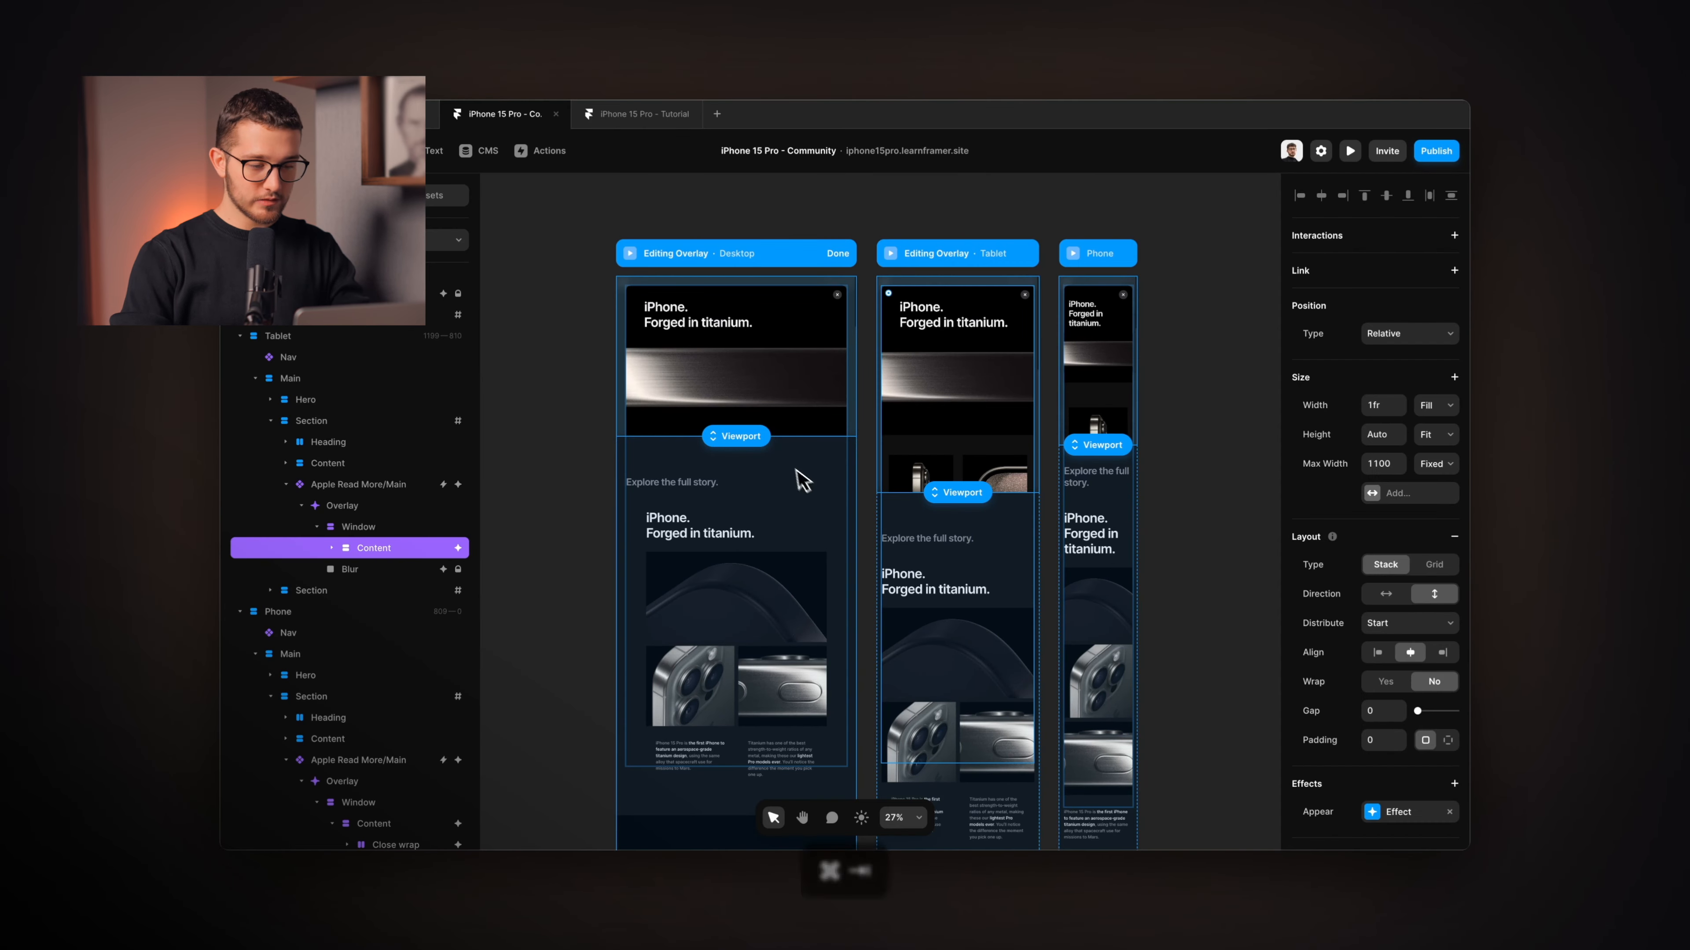
Expand the Content layer's children and widen the Layers panel further.
scroll(637, 414, "up", 3)
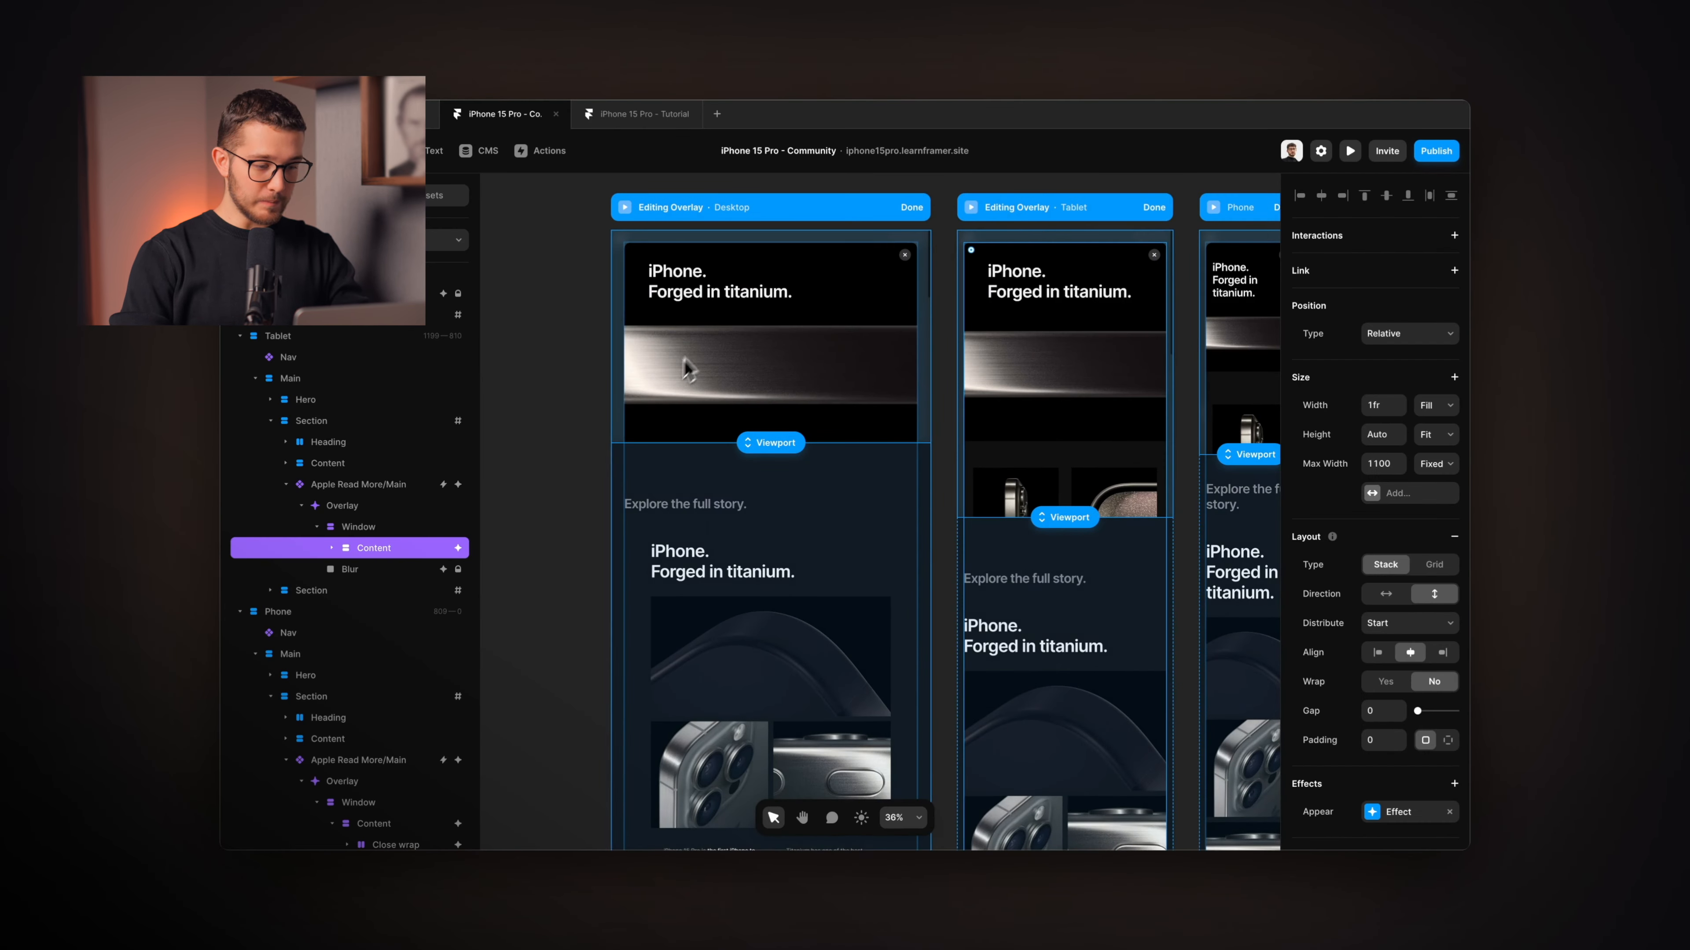
left_click(331, 547)
scroll(725, 492, "up", 3)
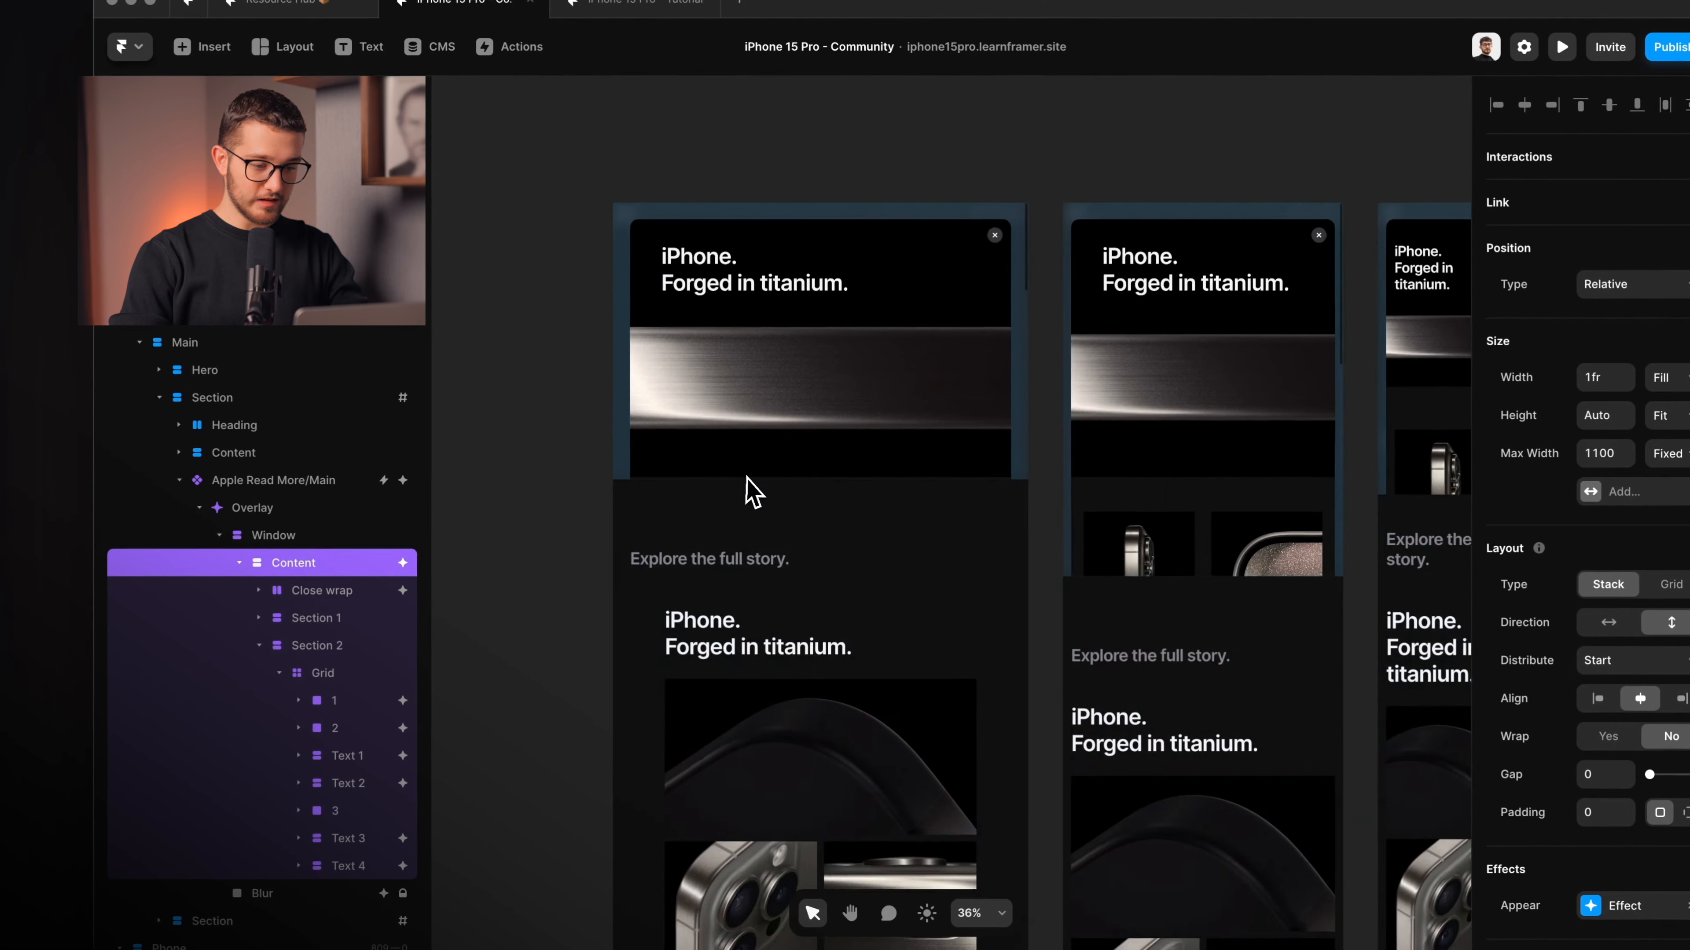
scroll(746, 476, "up", 1)
scroll(746, 476, "left", 1)
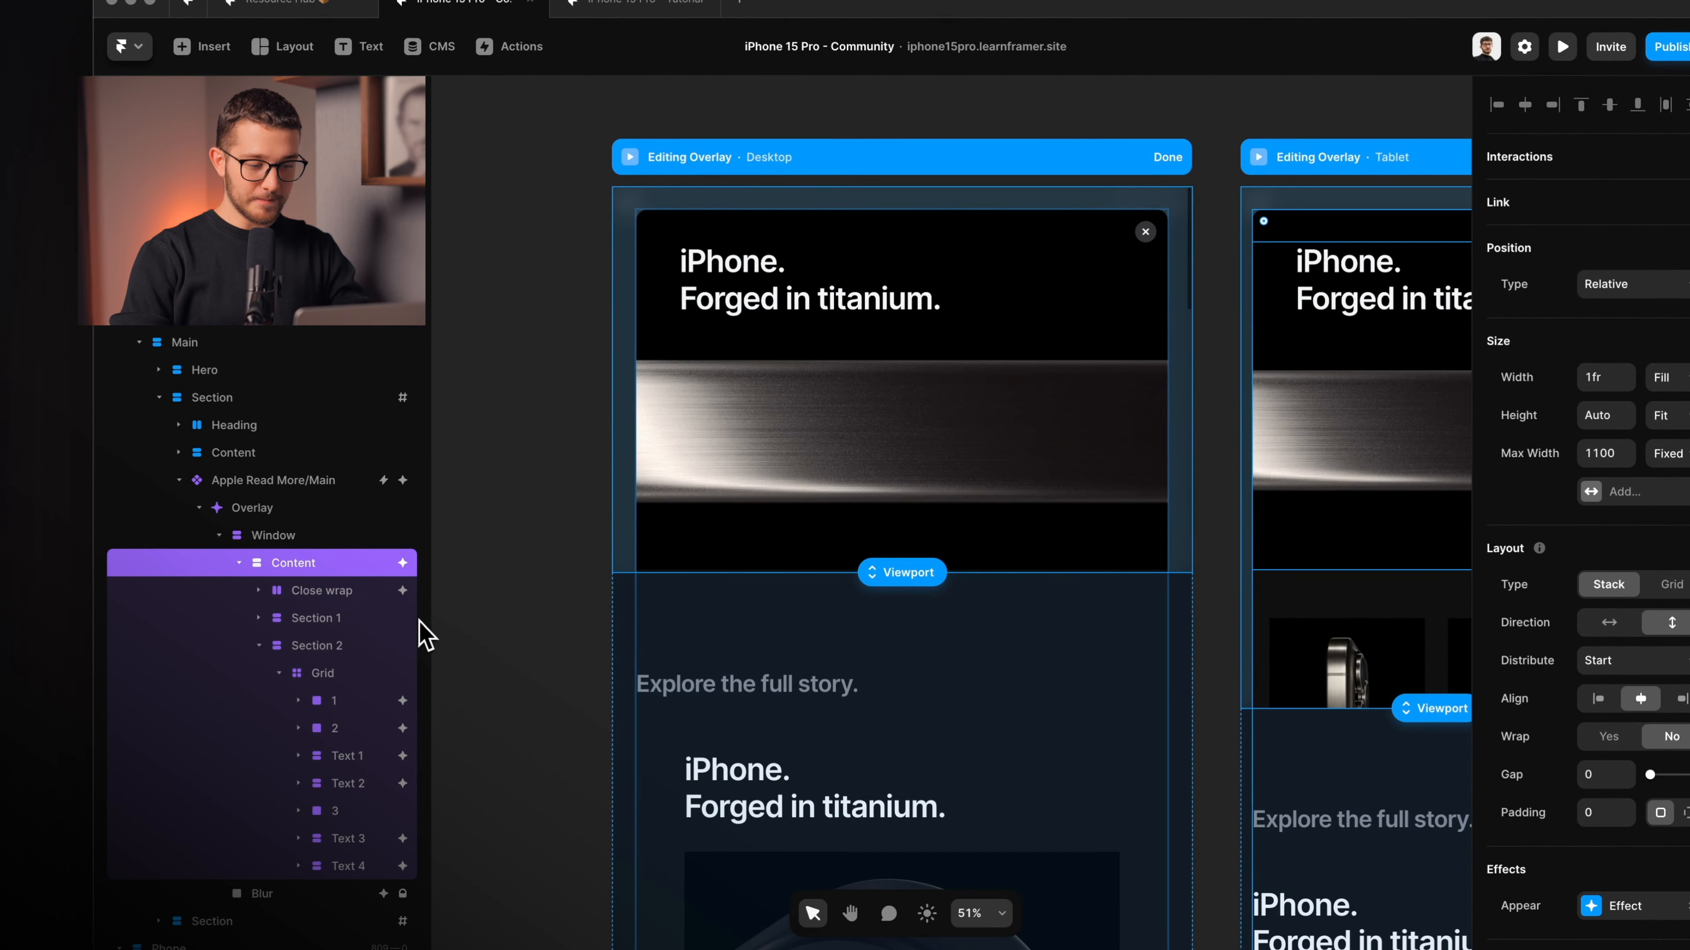
left_click_drag(432, 608, 490, 604)
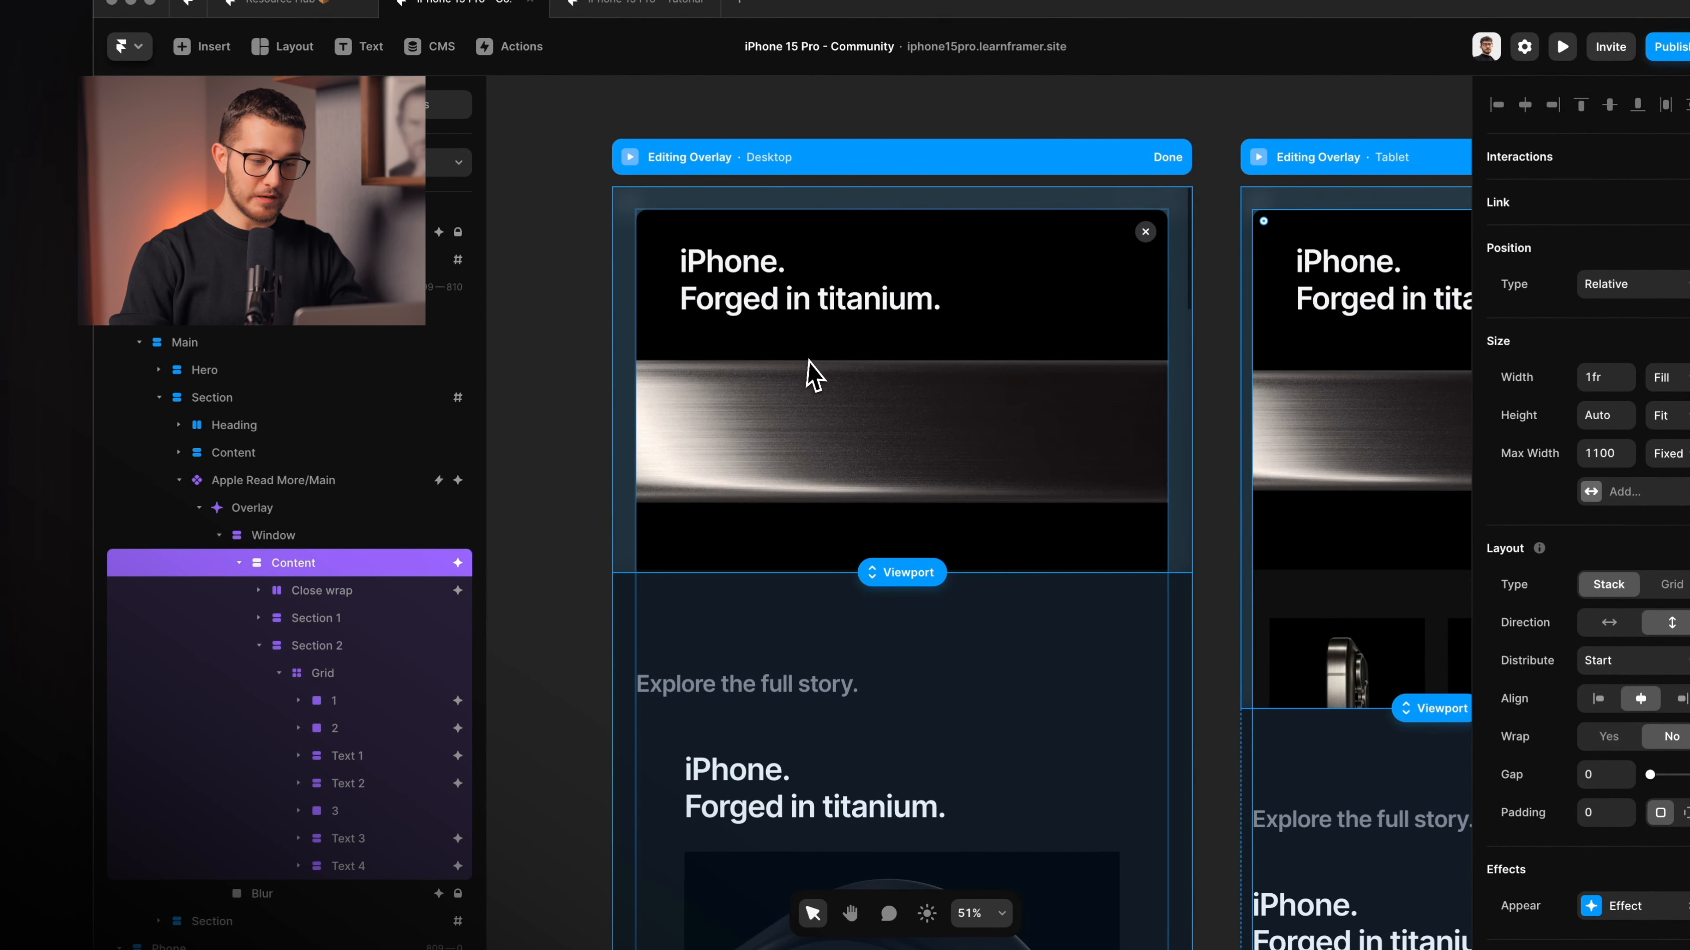
On the preview, close the titanium overlay, switch page, then open, close and reopen it.
key("super+p")
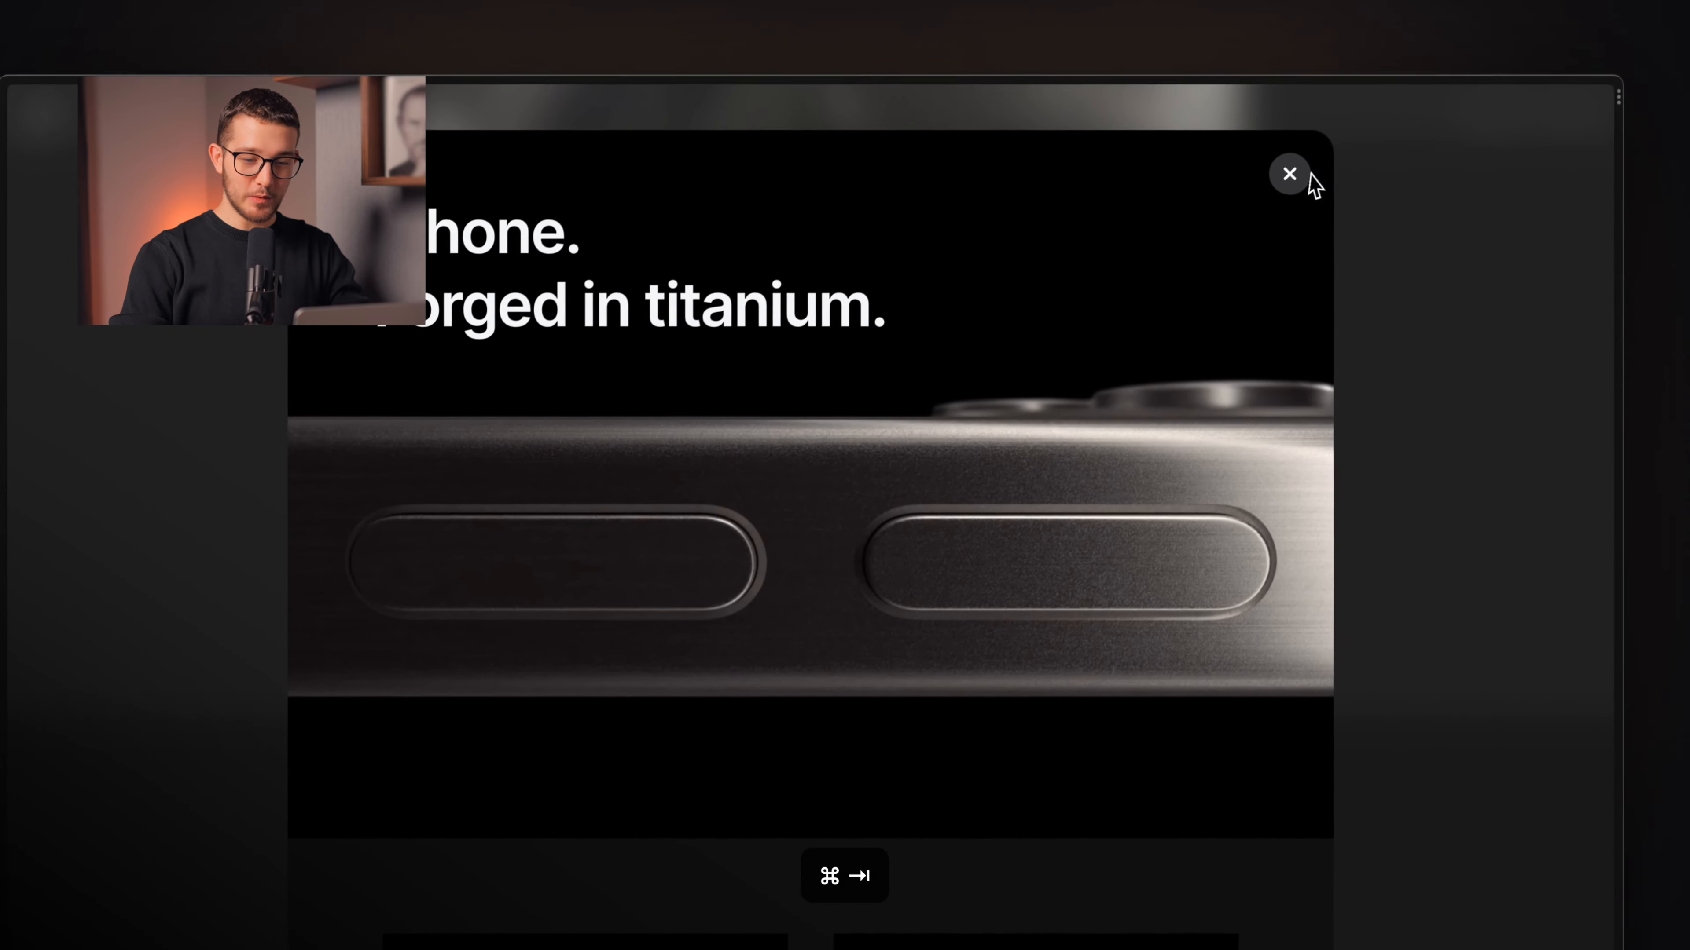
left_click(1290, 176)
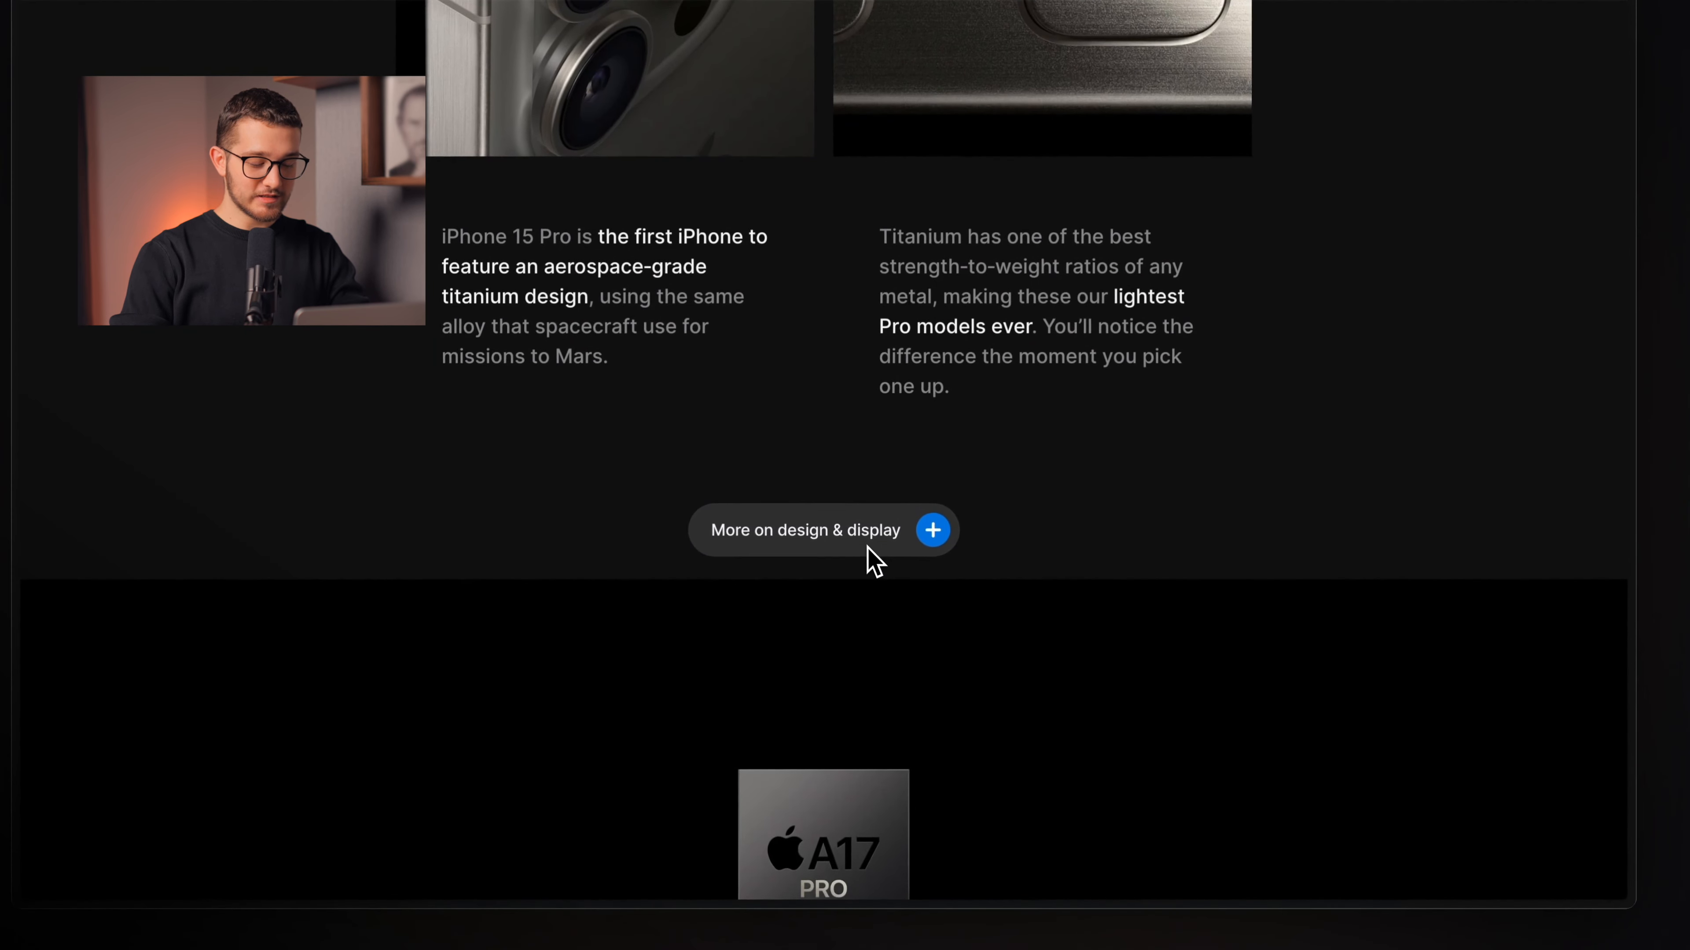
key("ctrl+Tab")
key("ctrl+Tab")
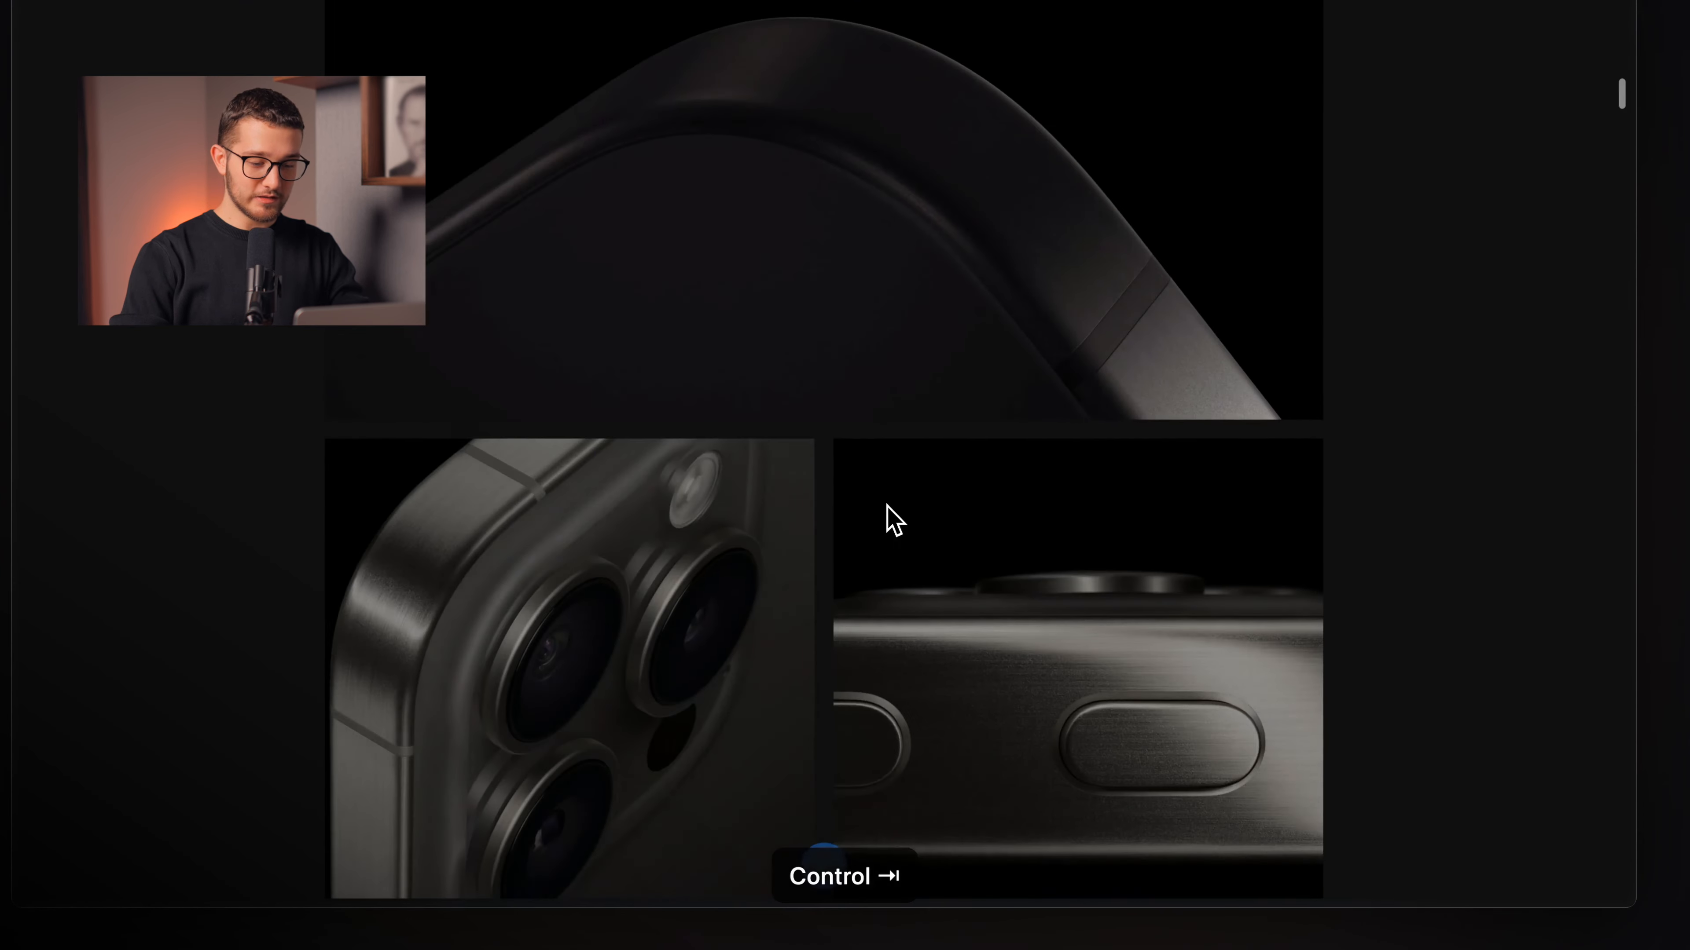
scroll(886, 516, "down", 8)
left_click(826, 719)
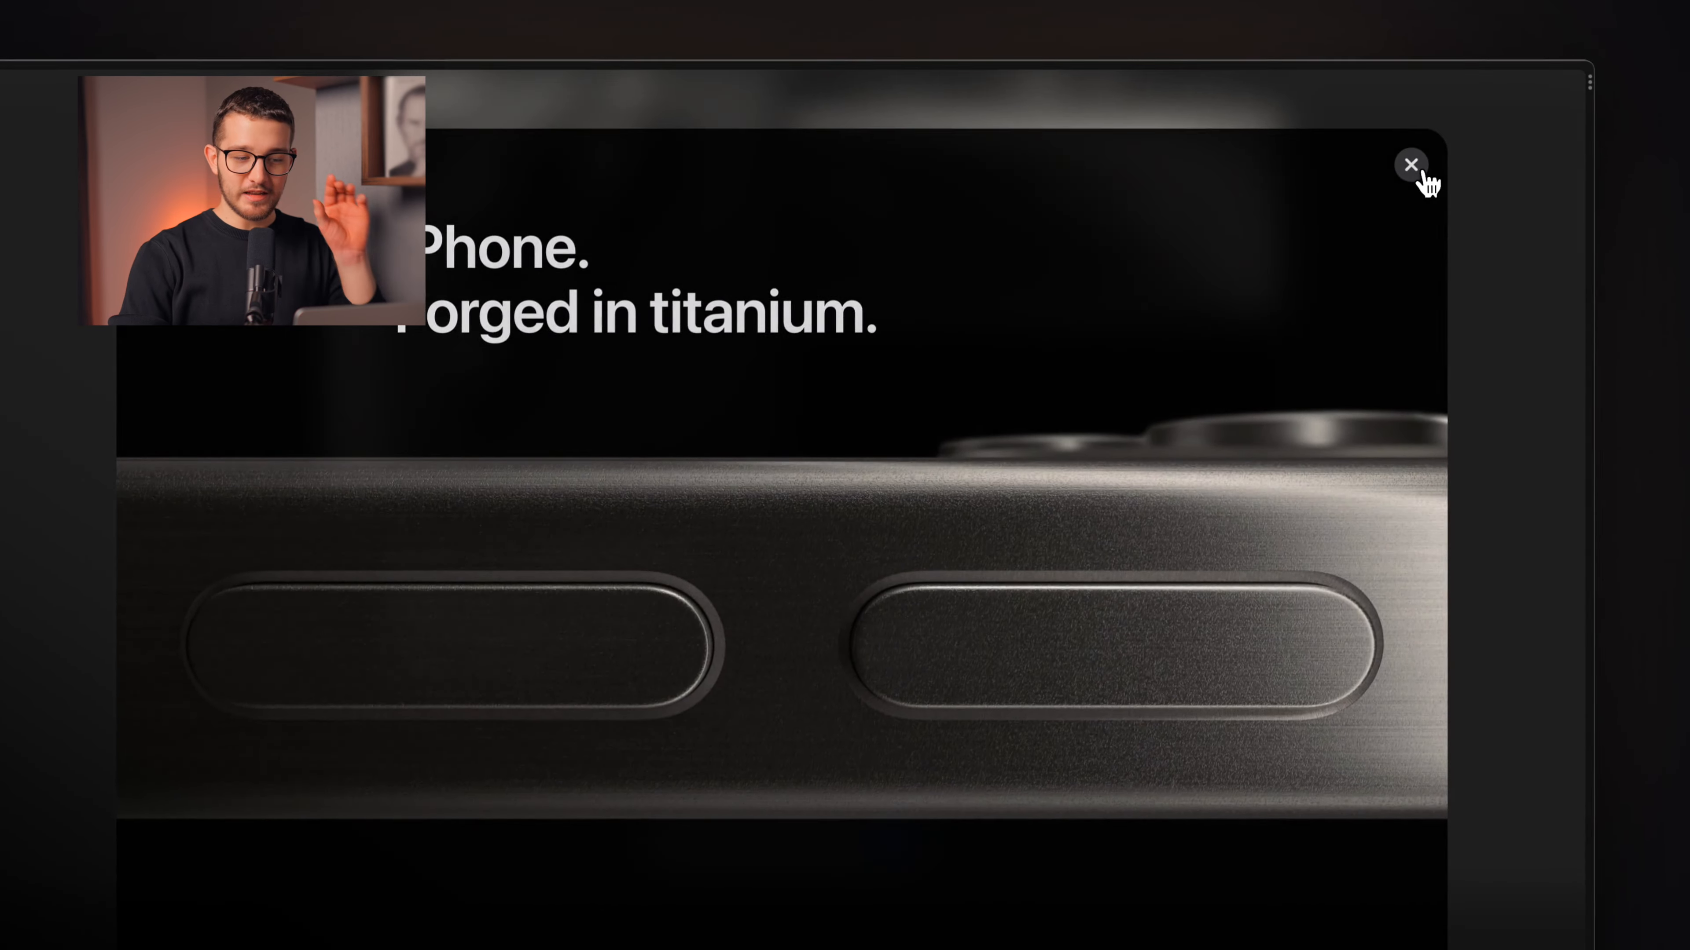
left_click(1422, 174)
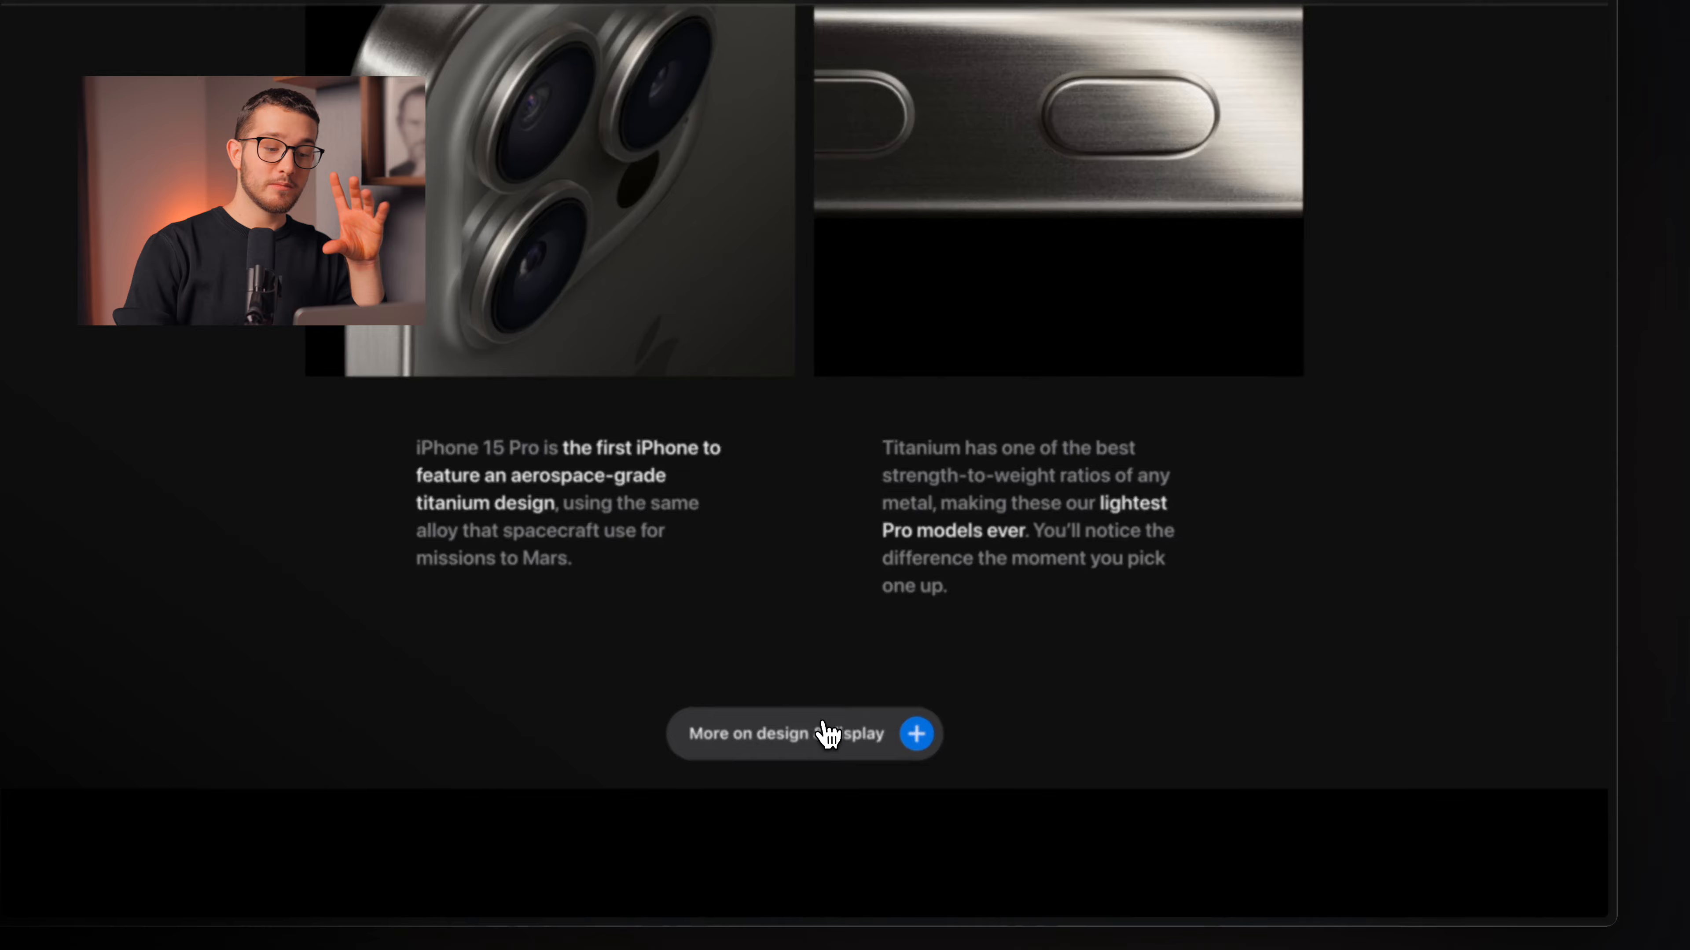
left_click(825, 726)
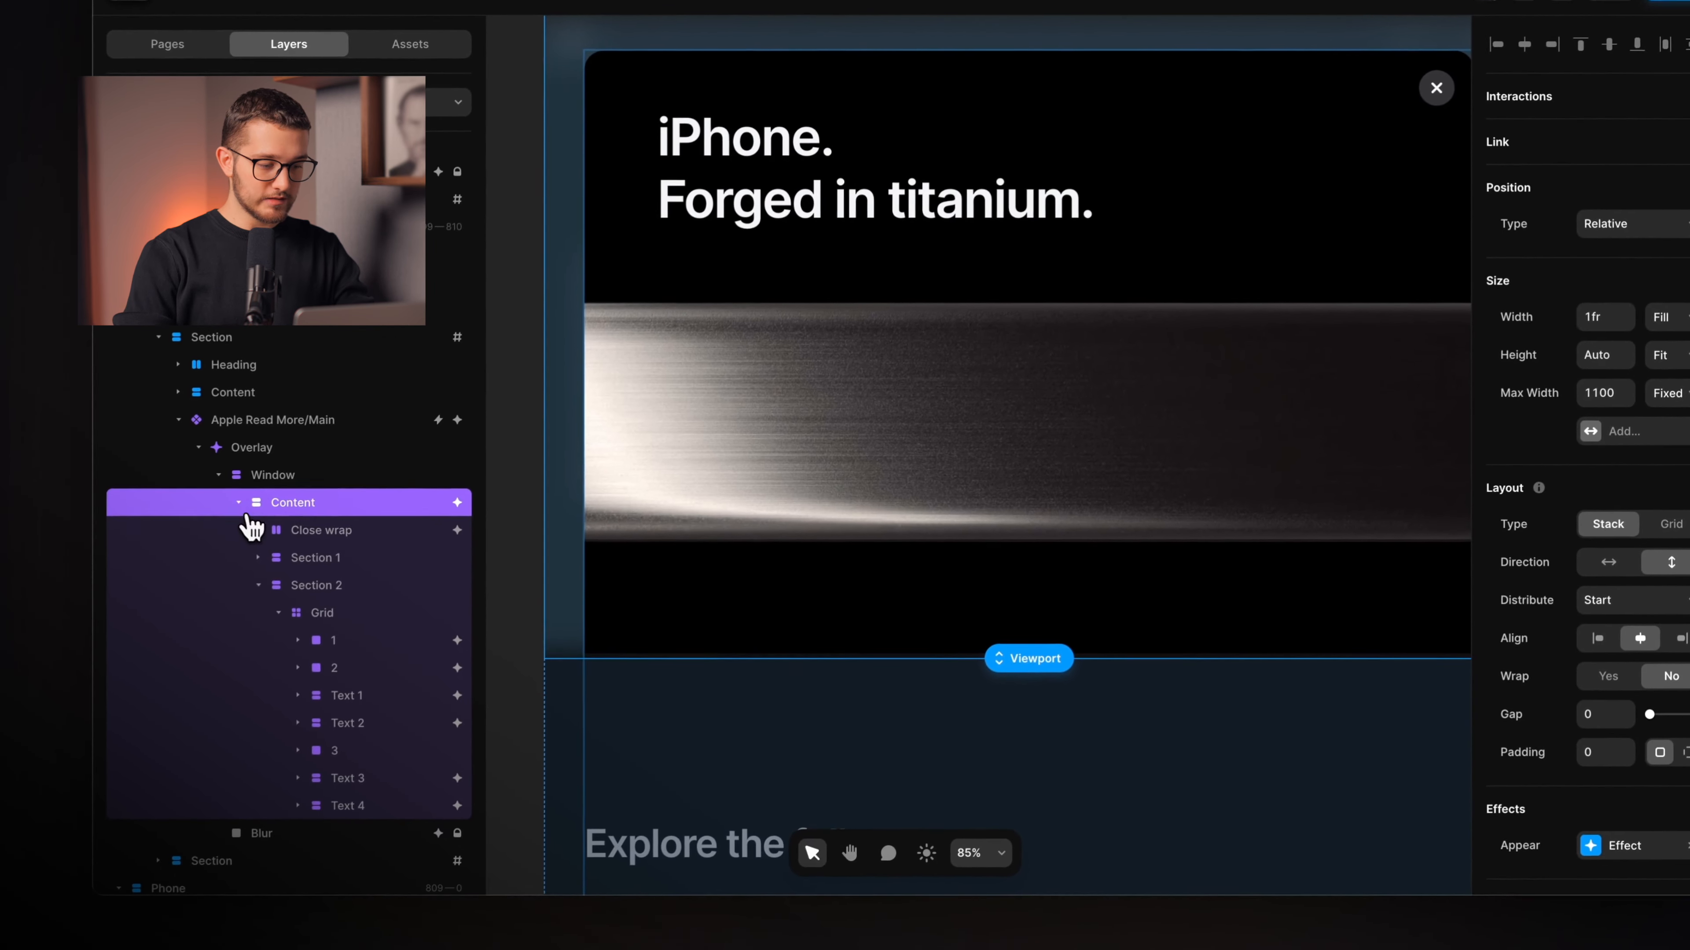
left_click(226, 519)
left_click(254, 548)
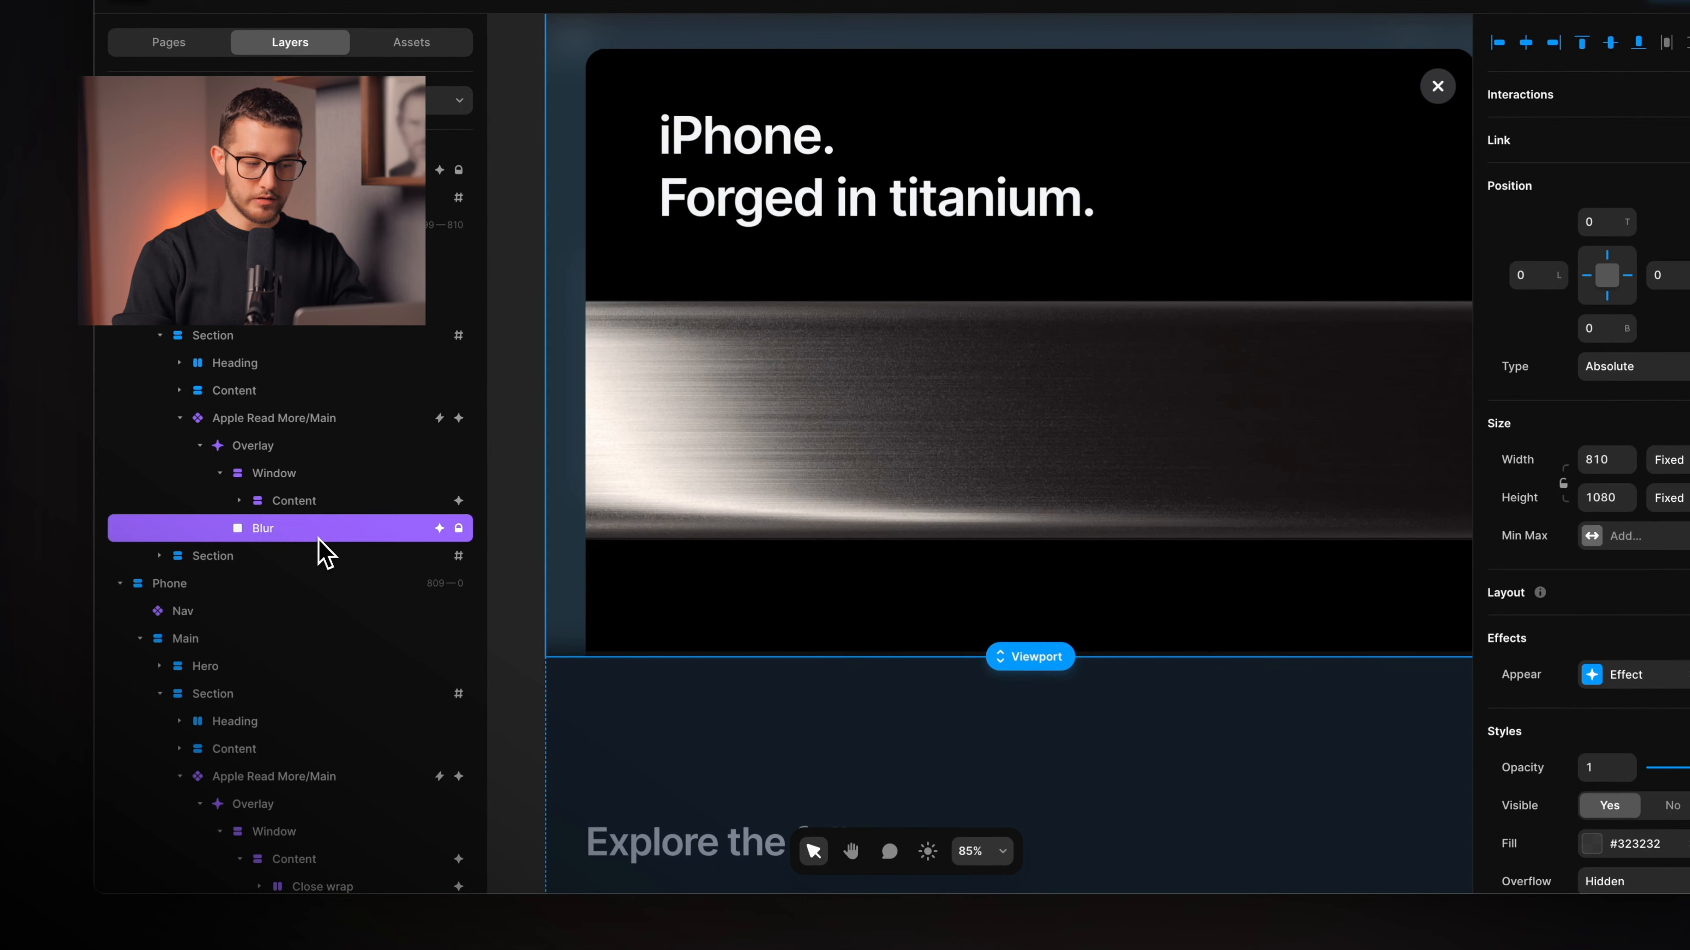
scroll(675, 462, "up", 2)
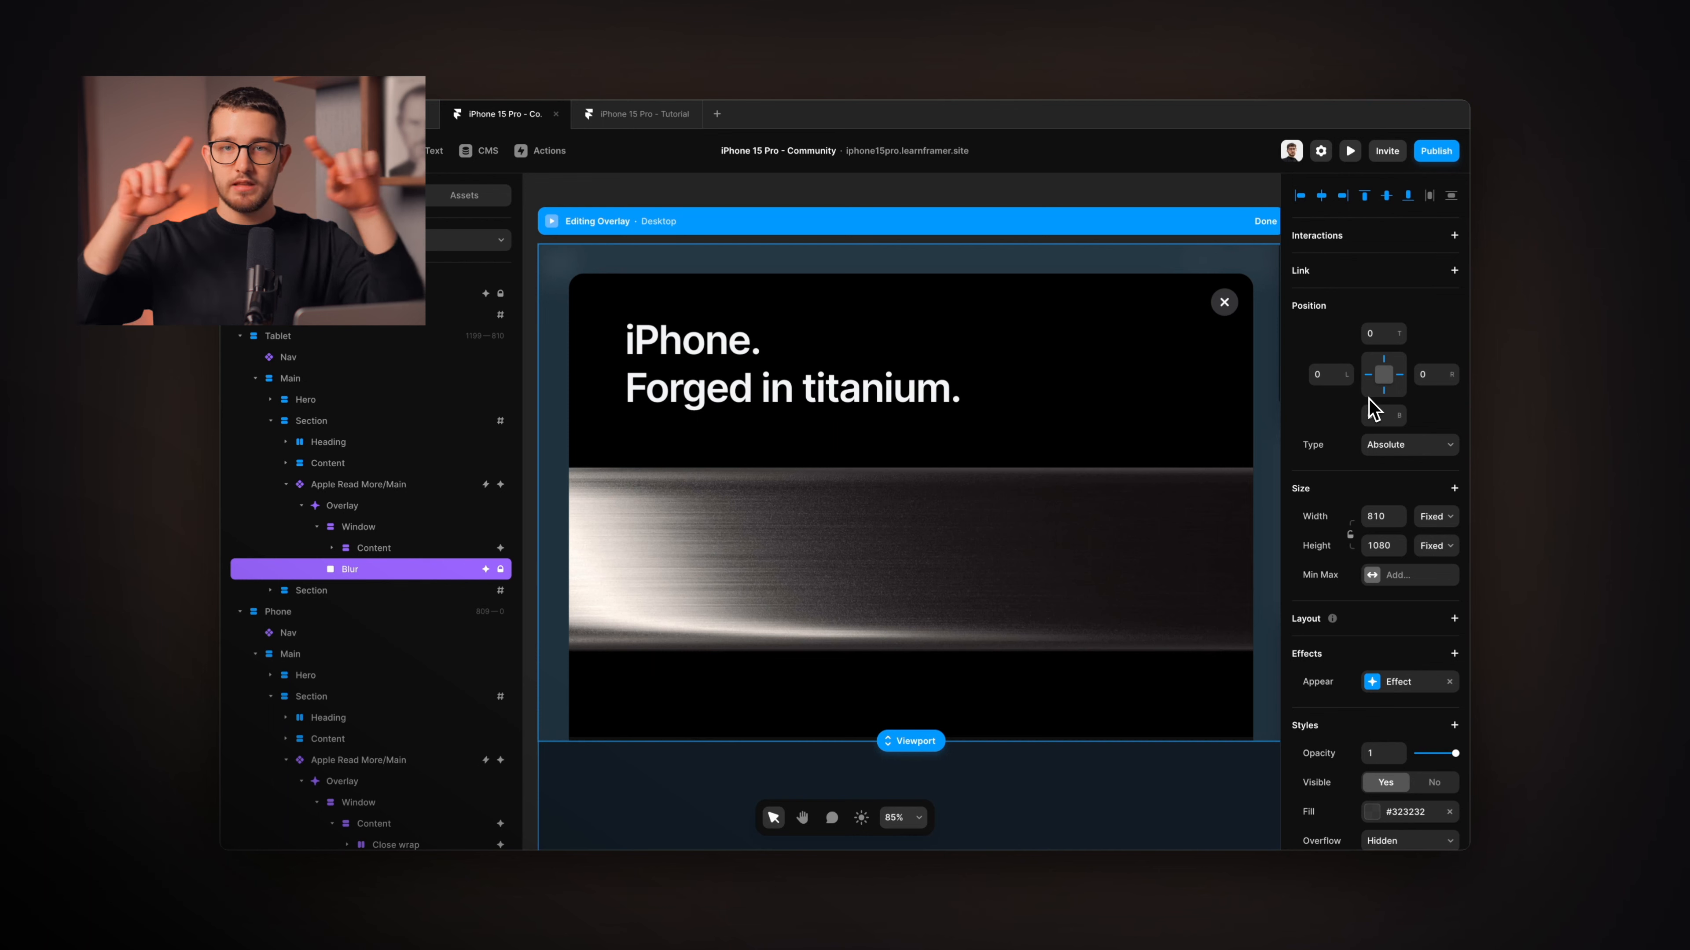
scroll(1369, 400, "down", 1)
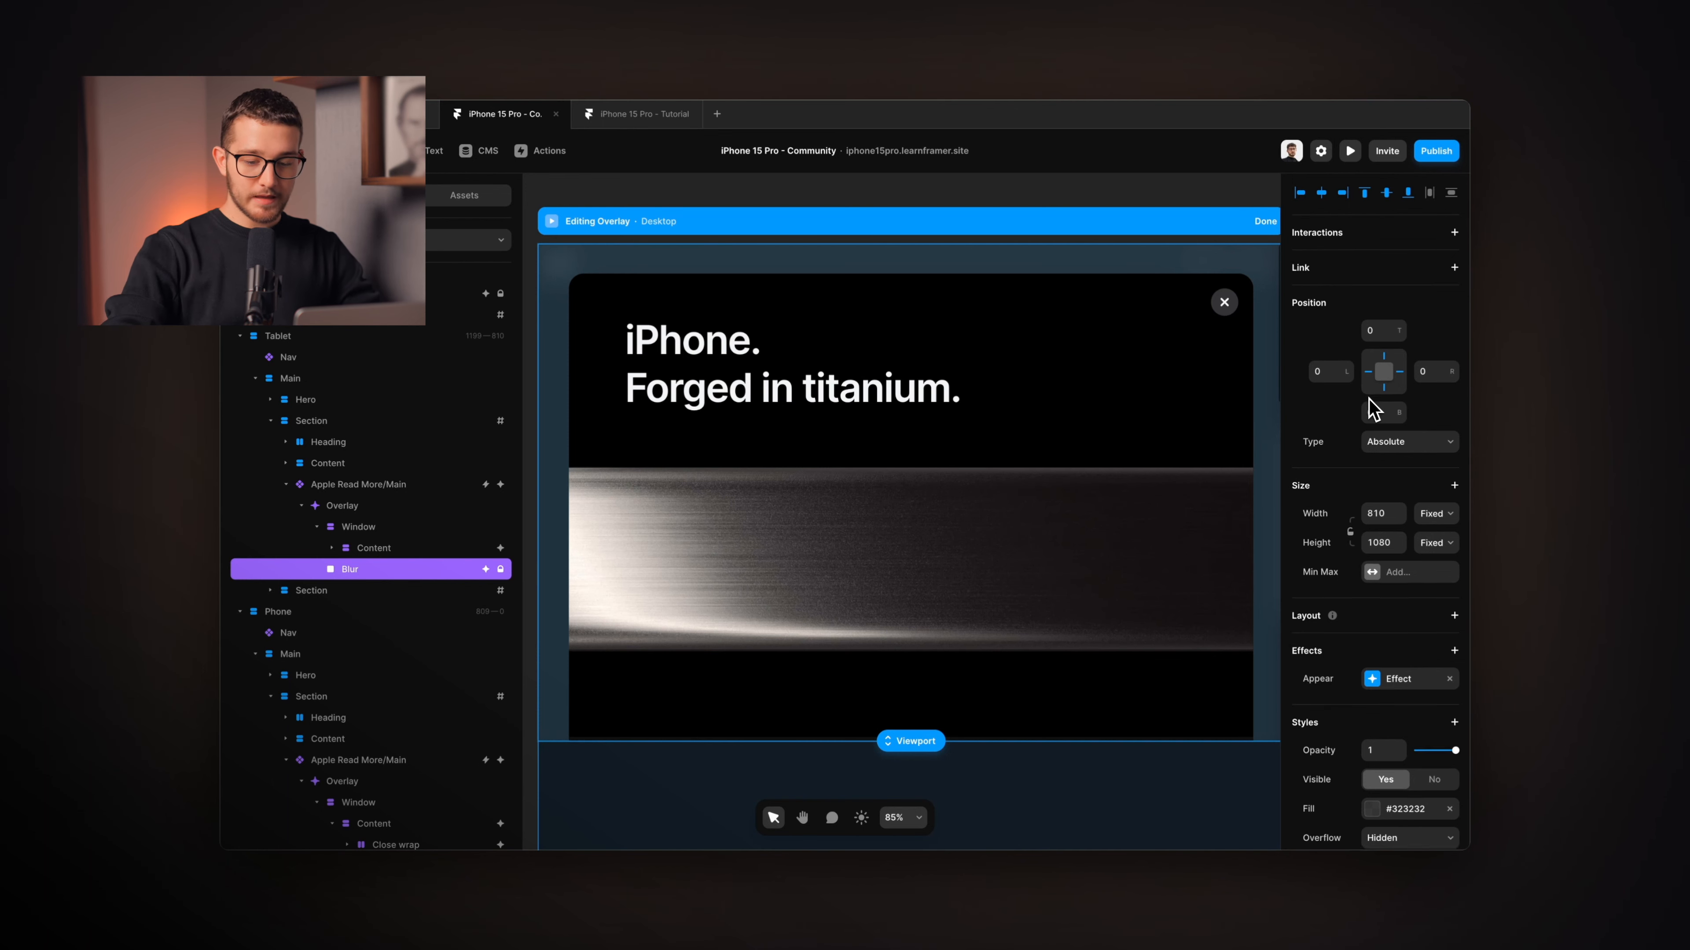
scroll(1369, 413, "down", 5)
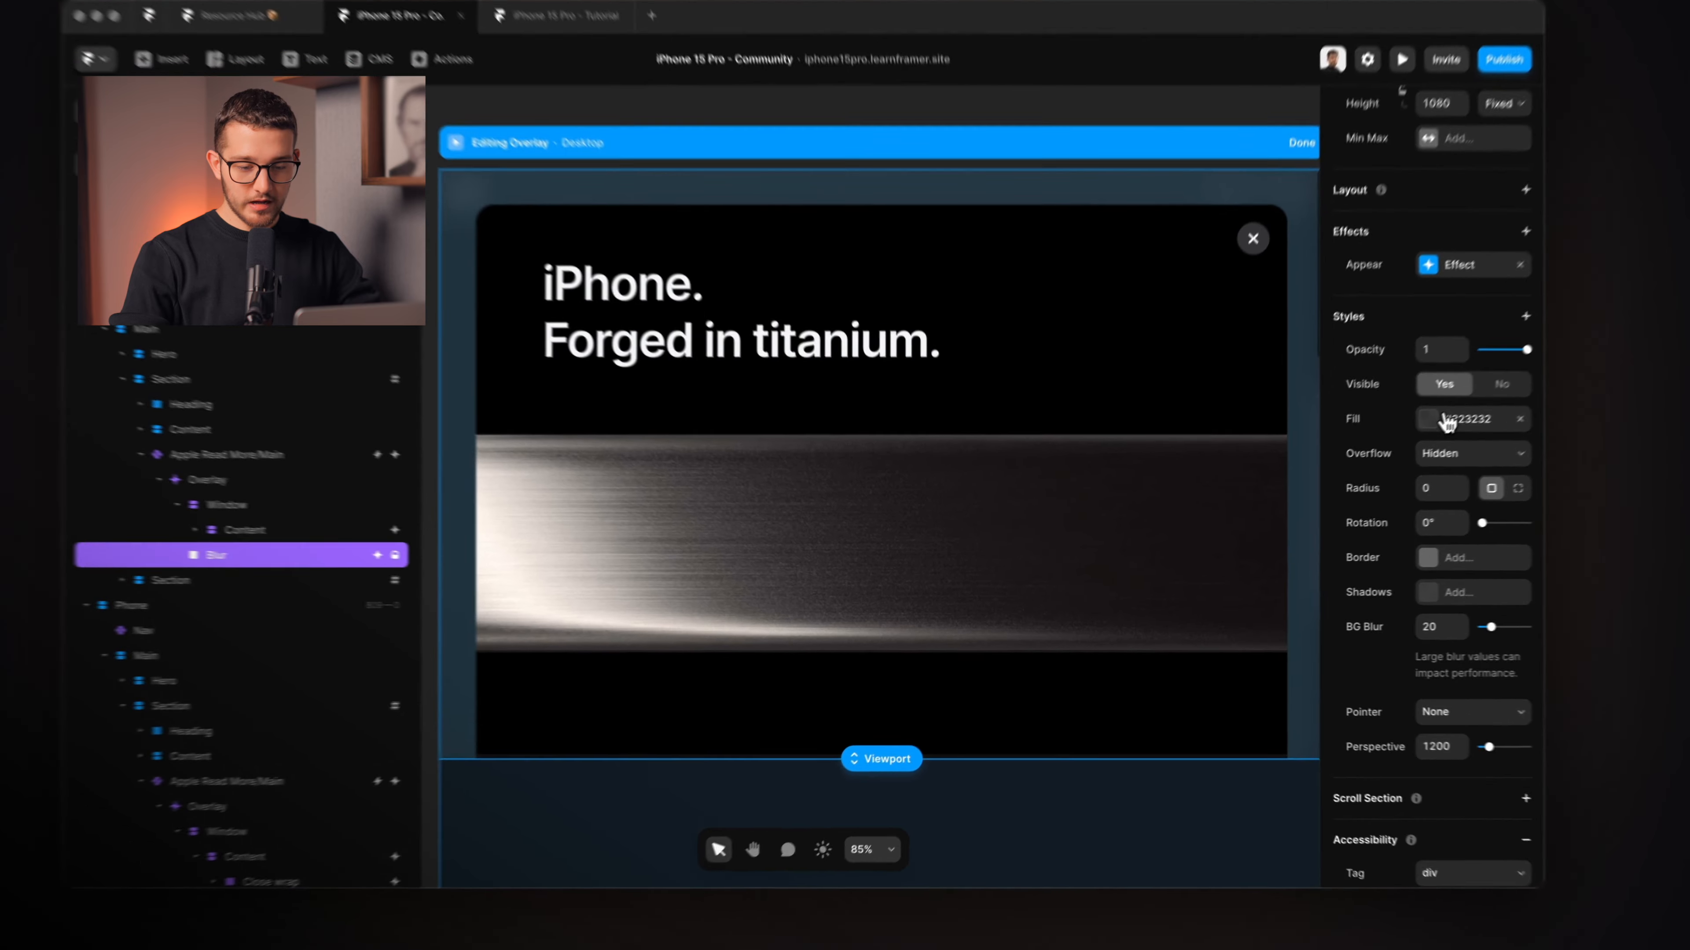
left_click(1387, 455)
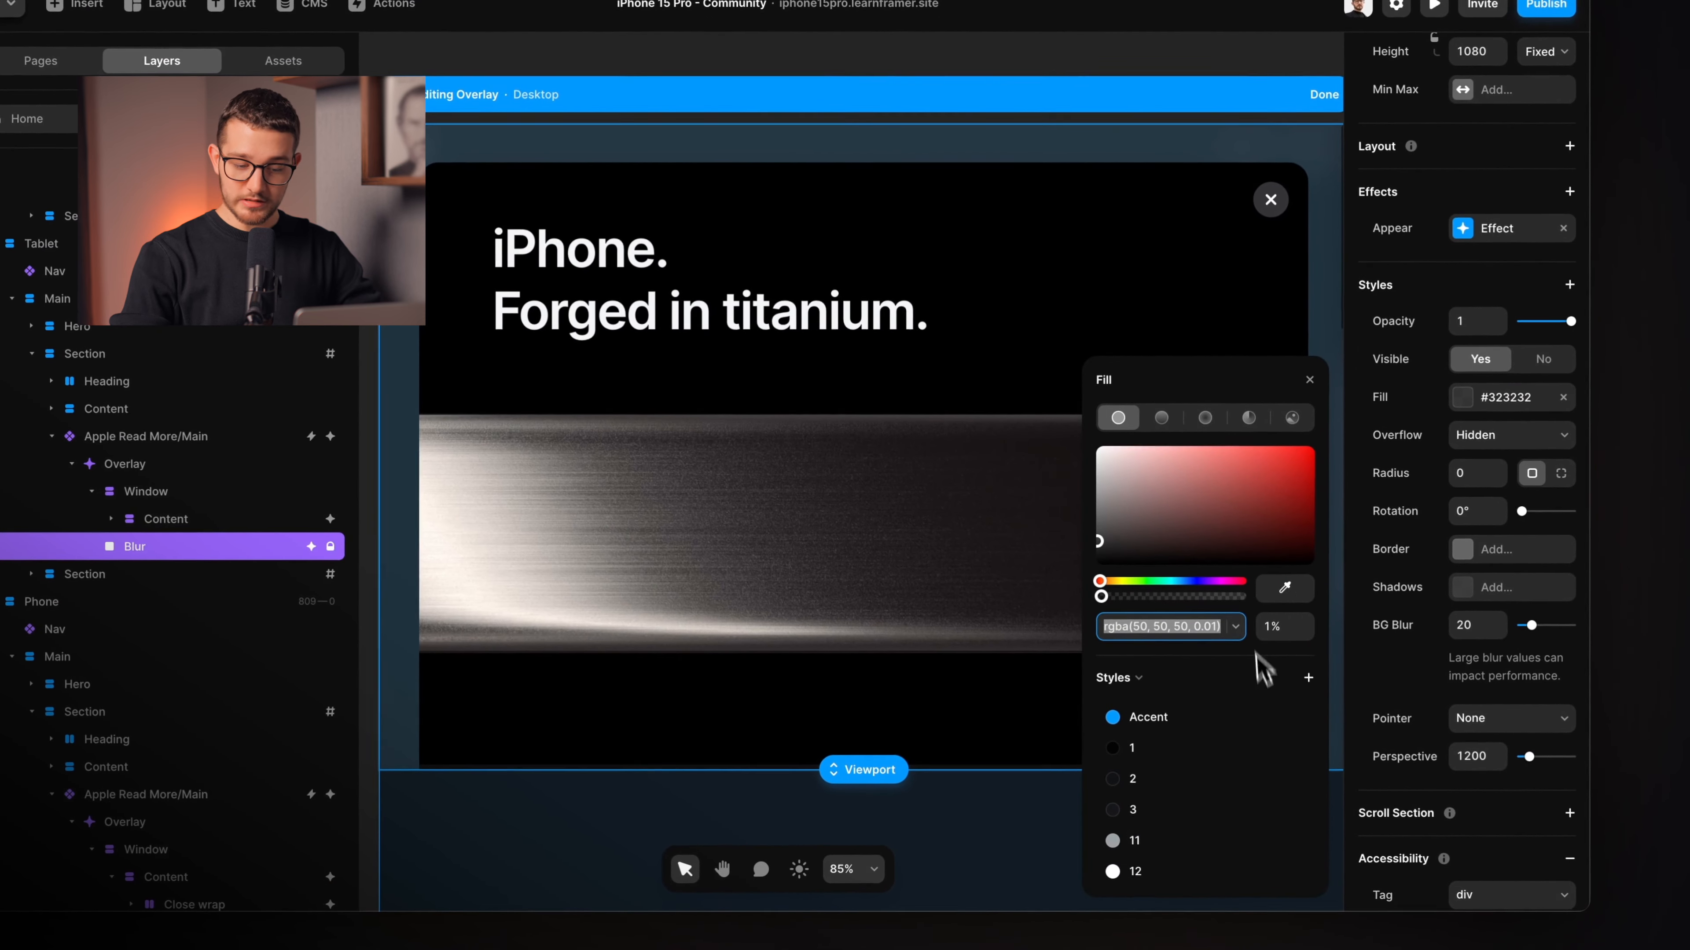
left_click(1309, 381)
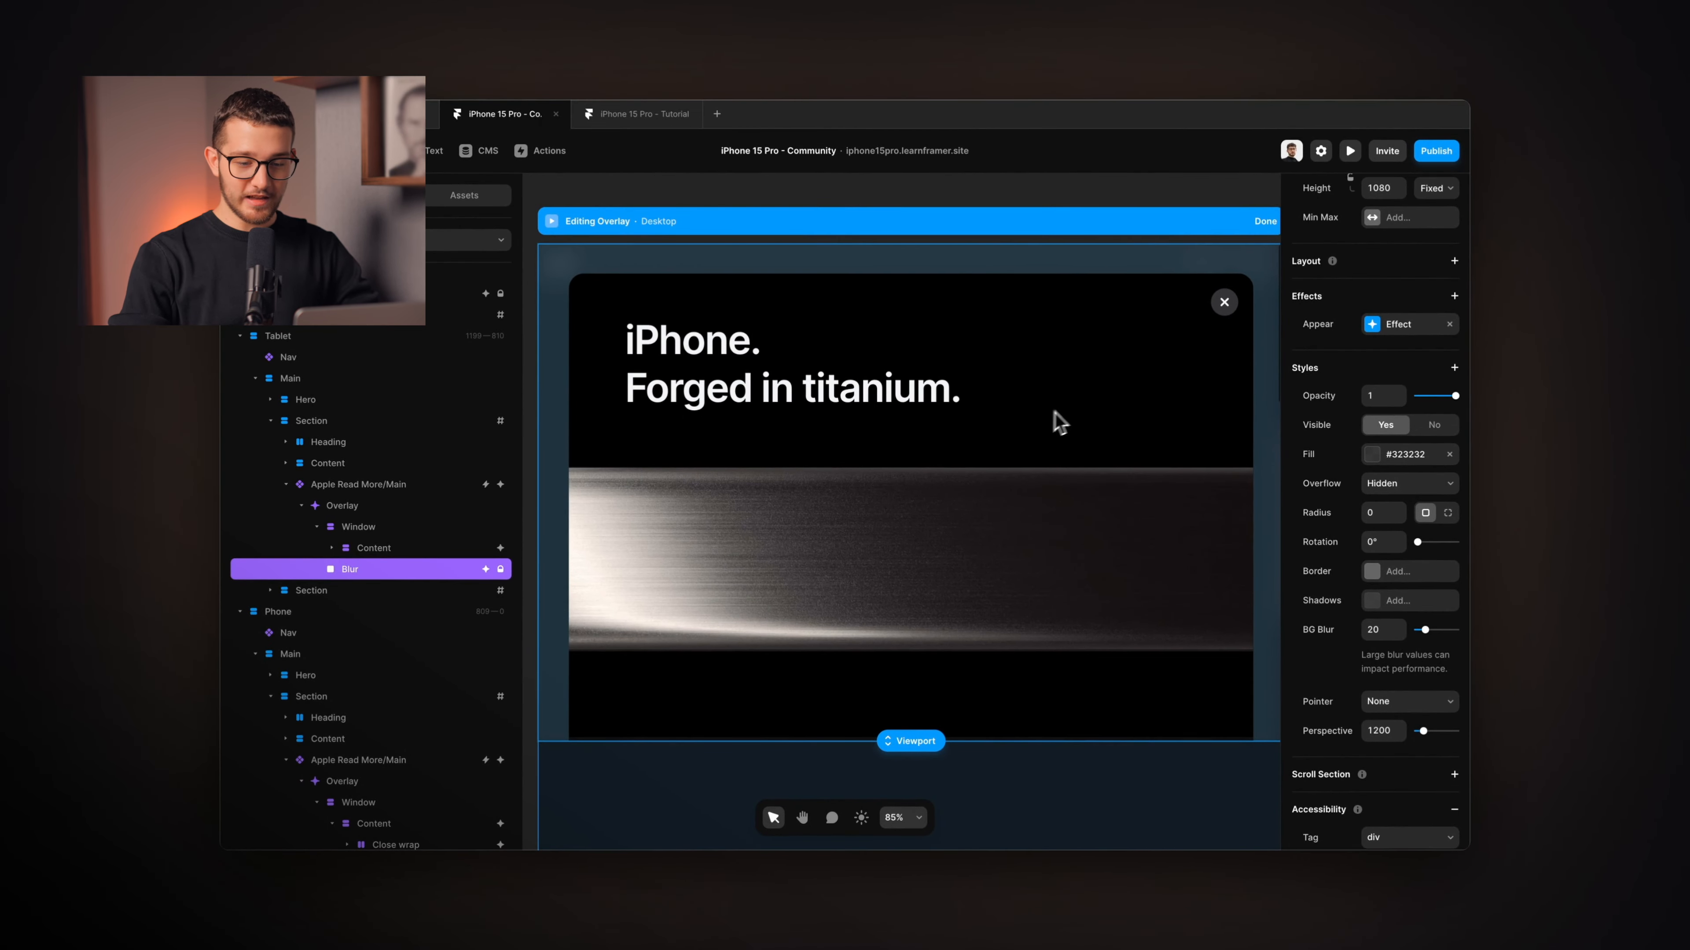
scroll(1270, 399, "up", 4)
scroll(1264, 476, "down", 1)
scroll(1263, 476, "right", 1)
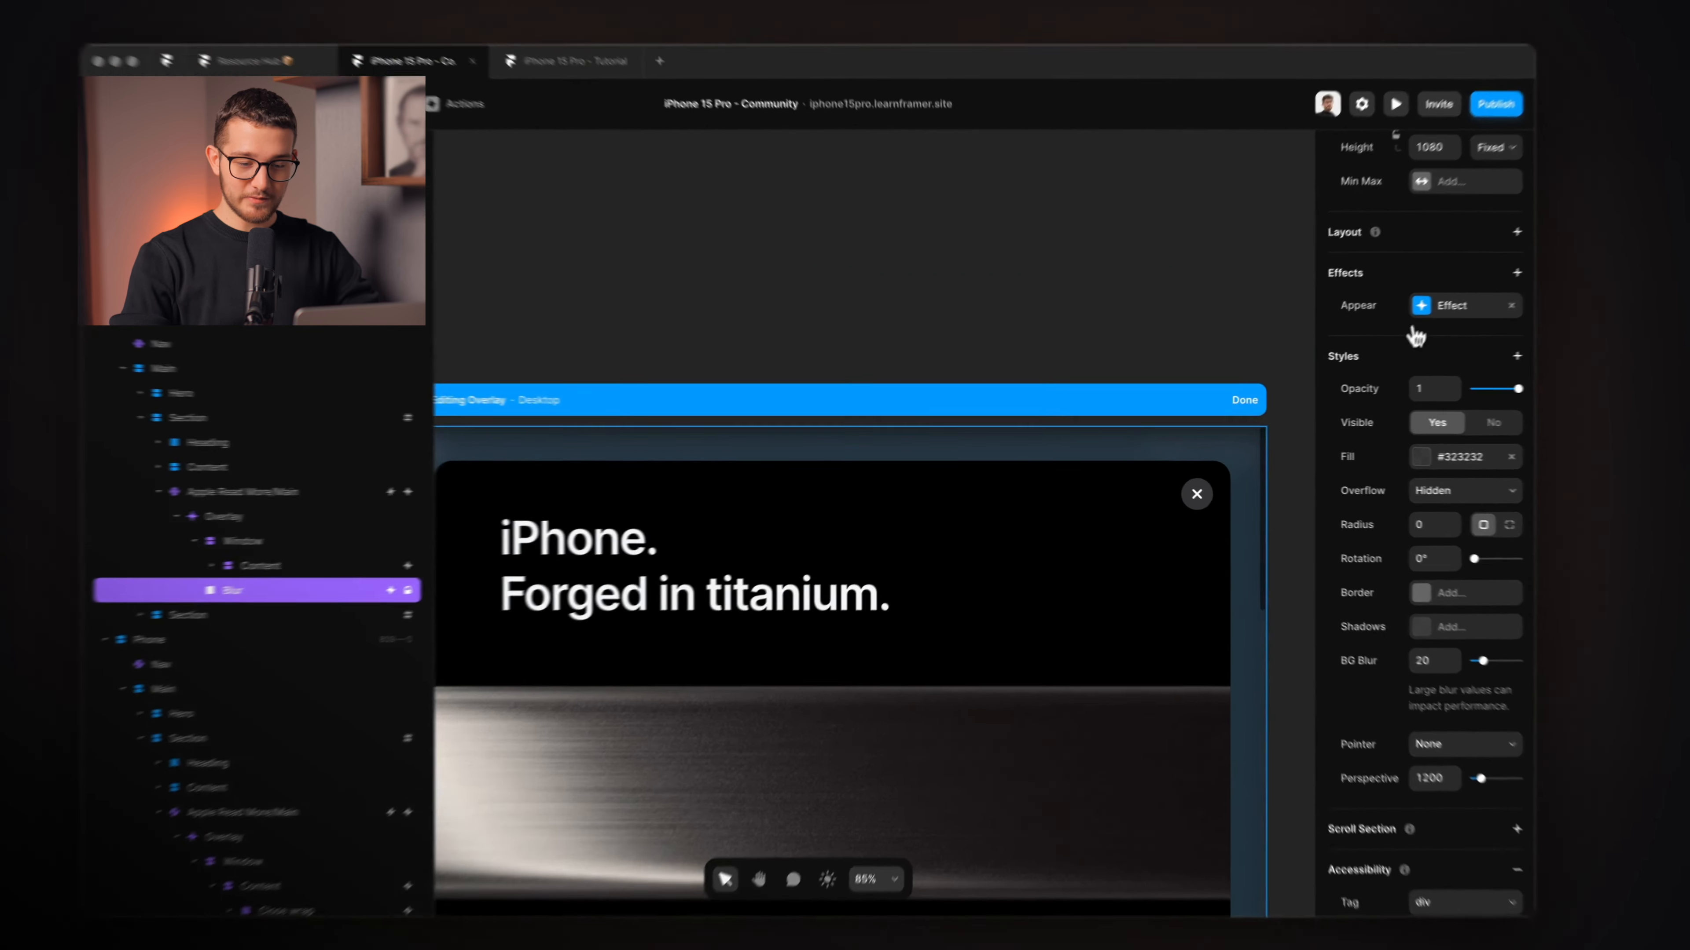
left_click(1422, 310)
left_click(1422, 310)
scroll(1067, 604, "down", 1)
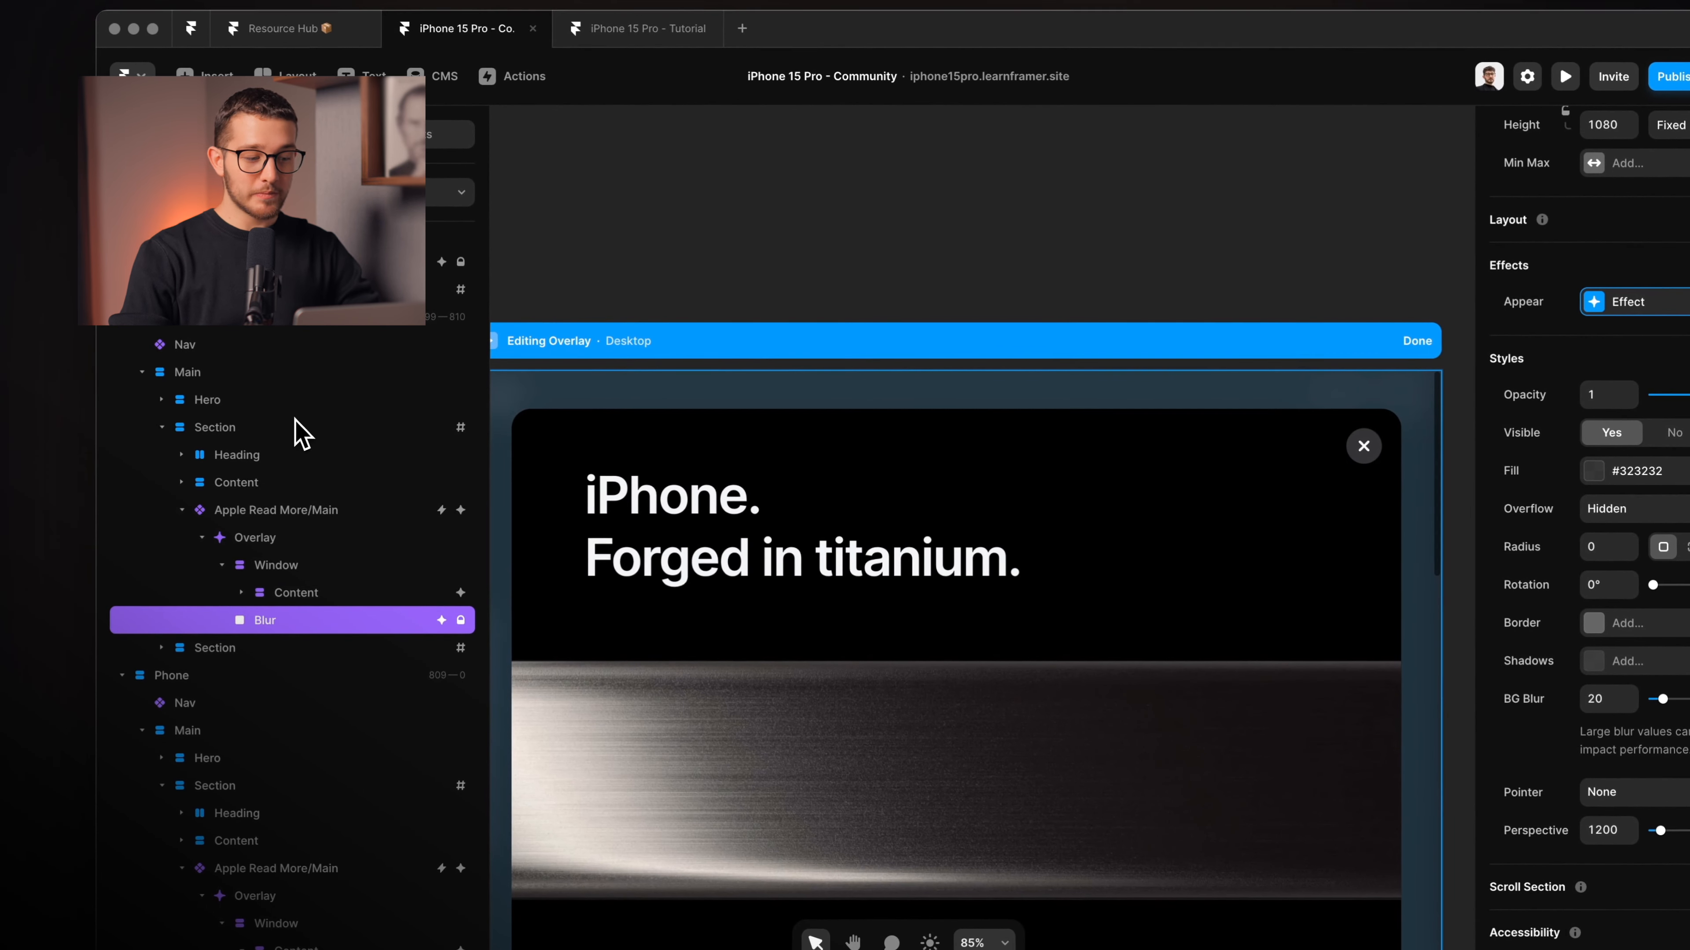
left_click(336, 510)
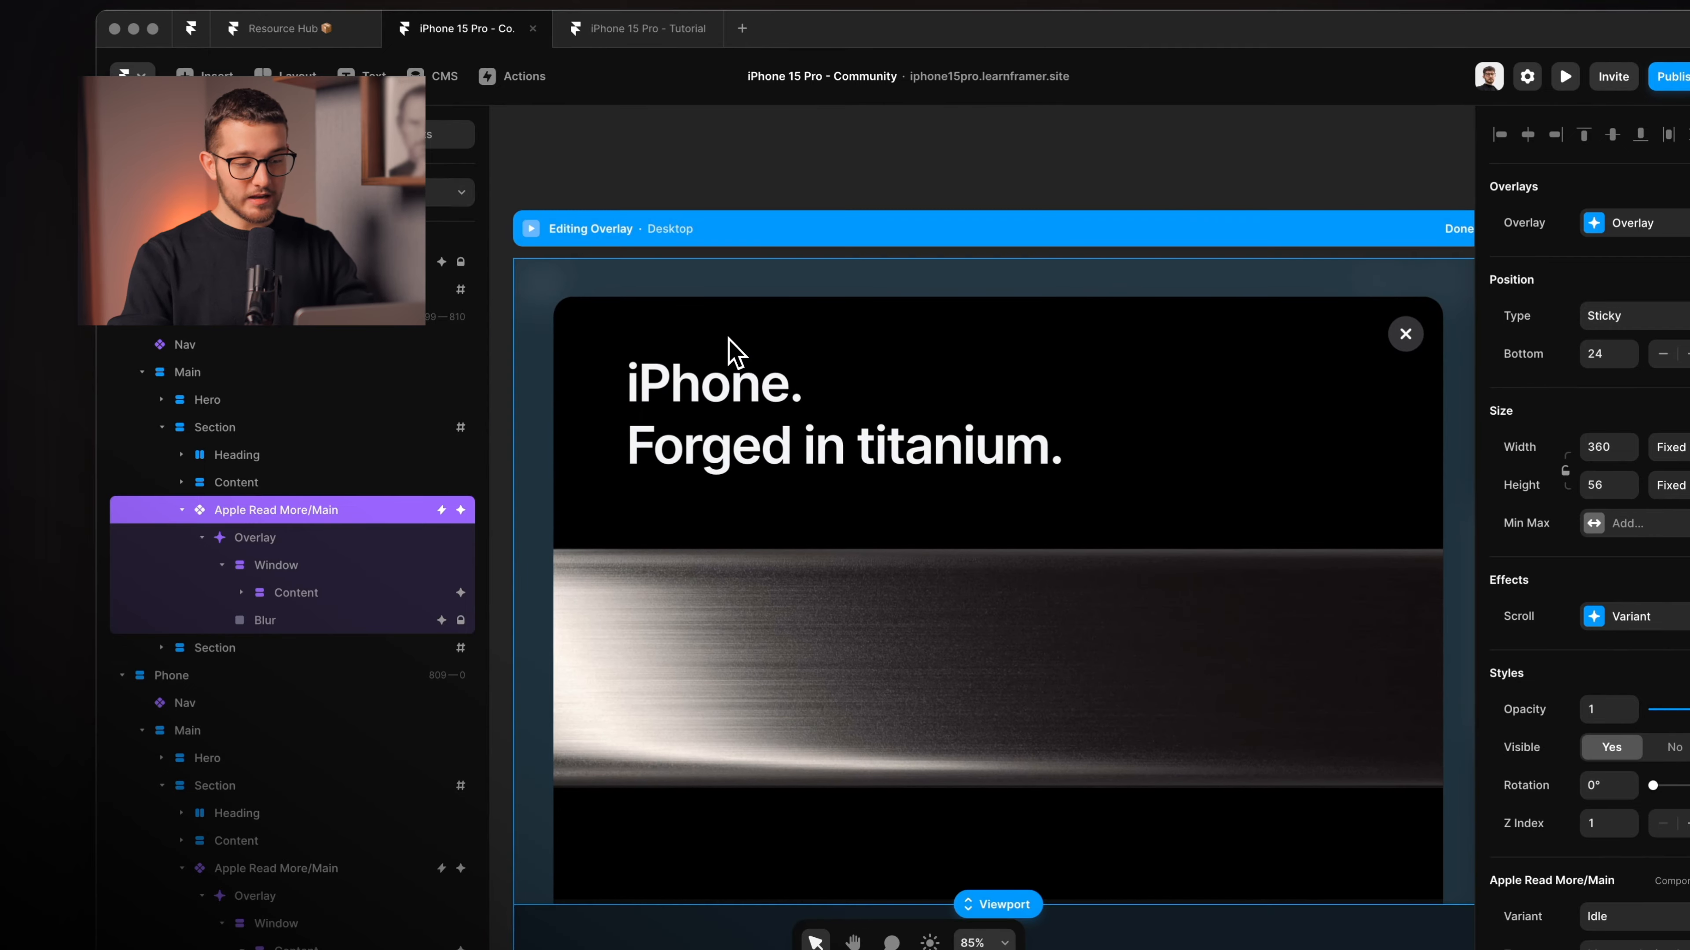
Open the titanium modal on the live browser page to watch it slide in.
key("super+Tab")
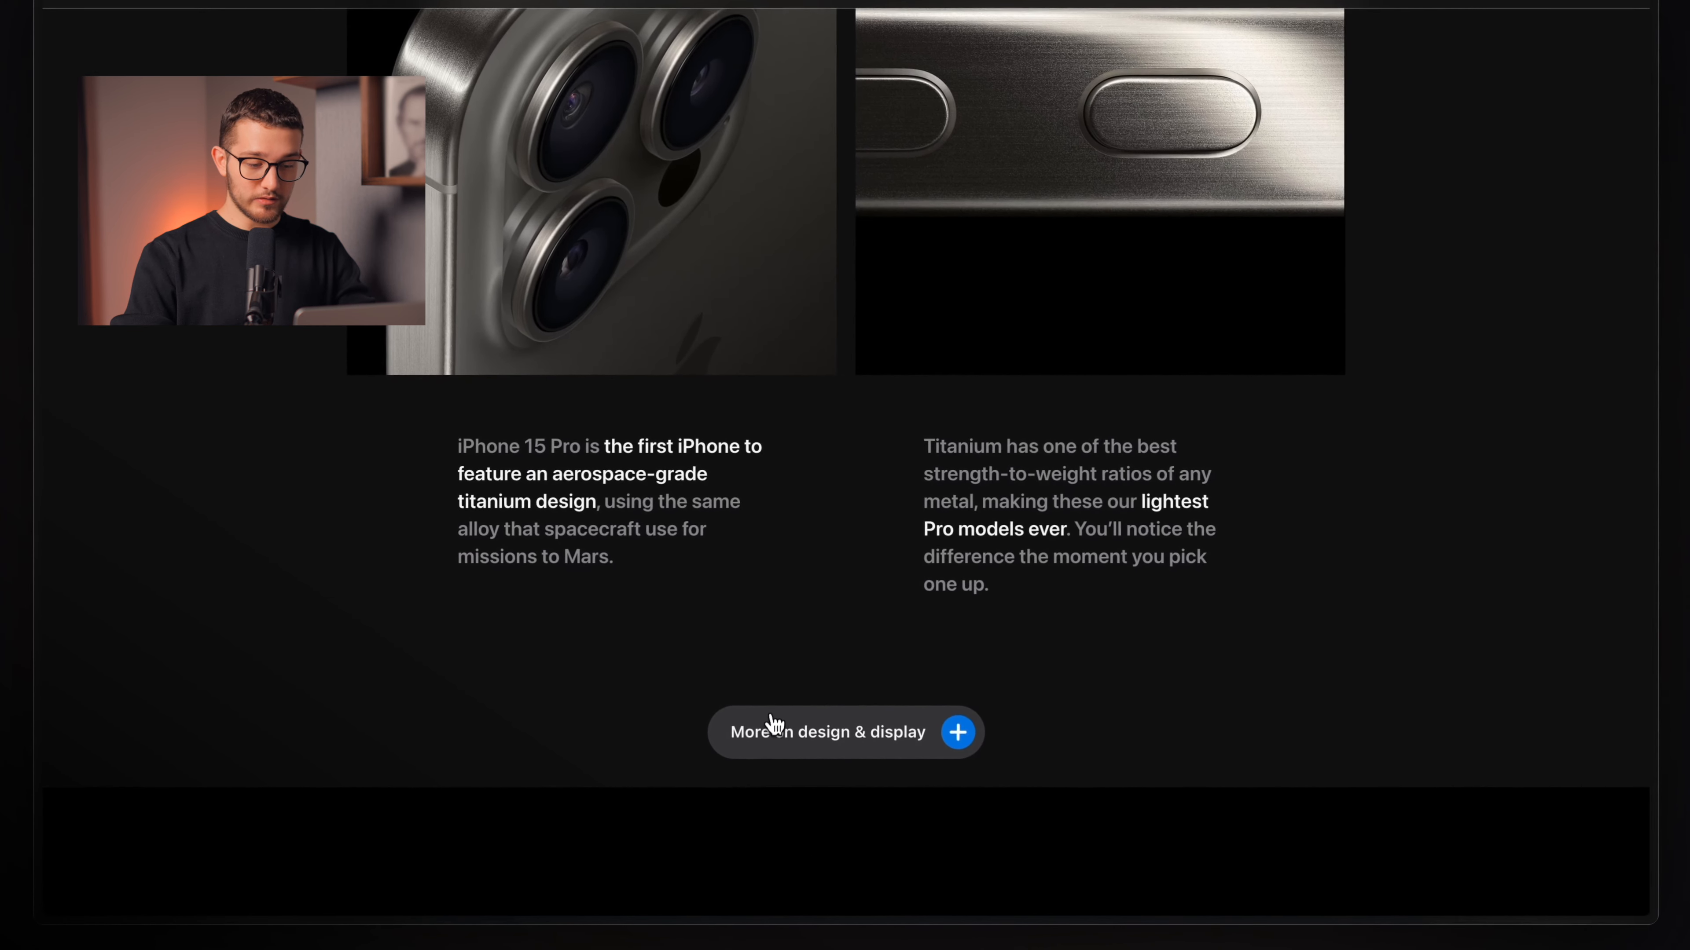
left_click(791, 749)
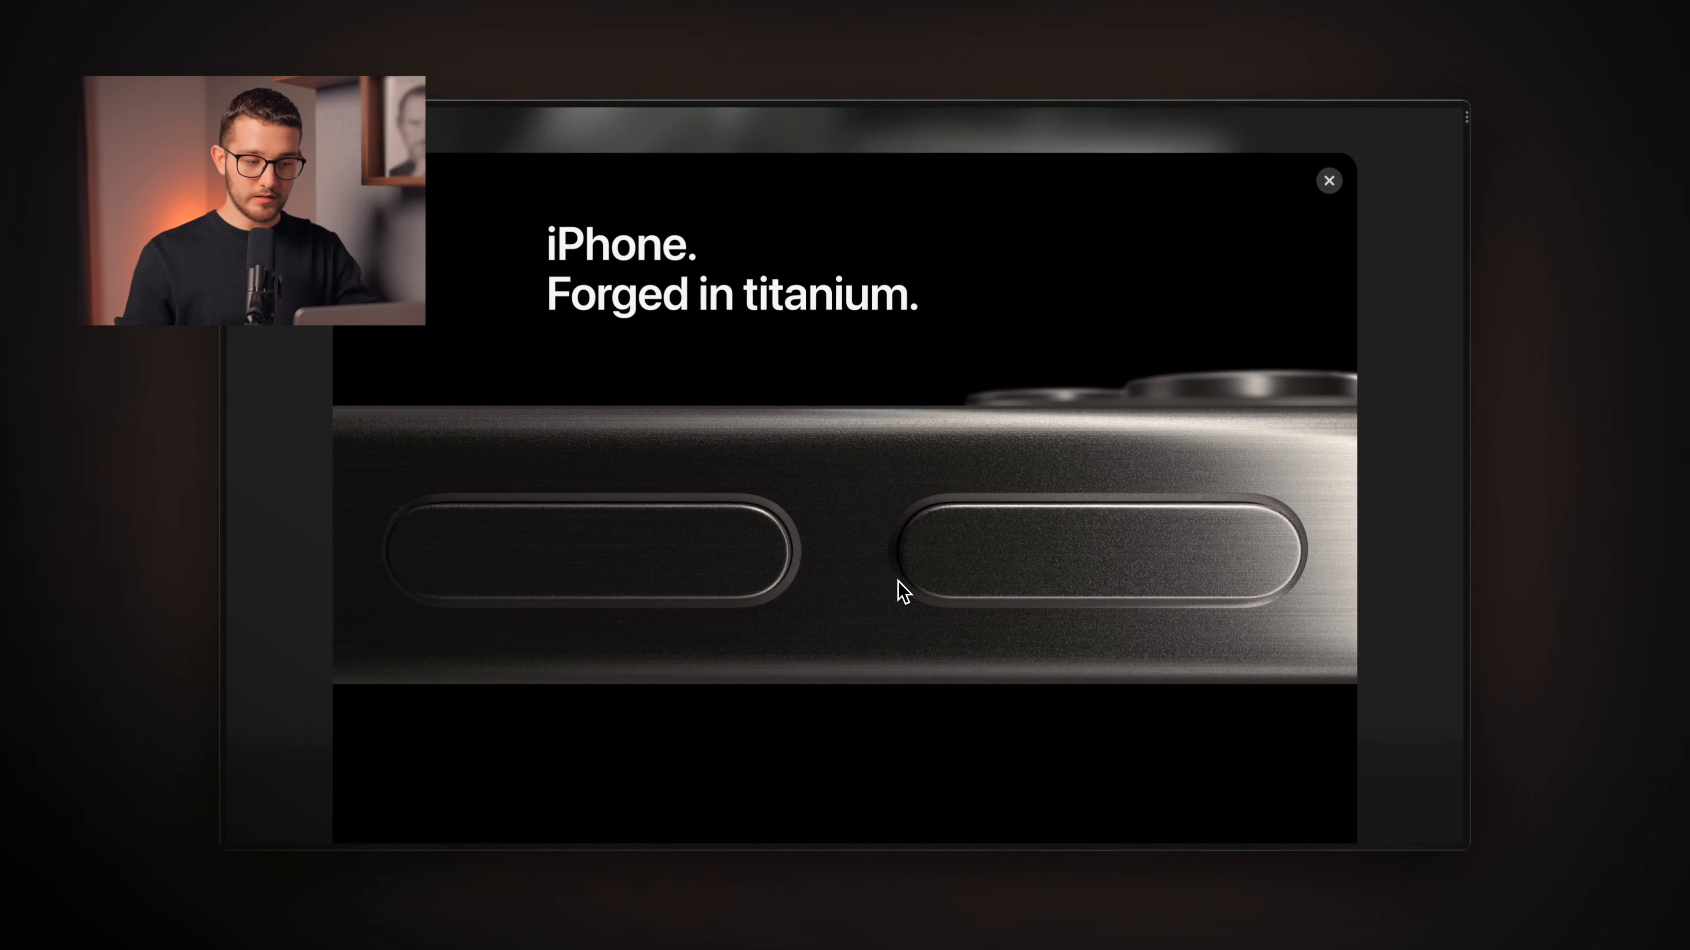
key("super+Tab")
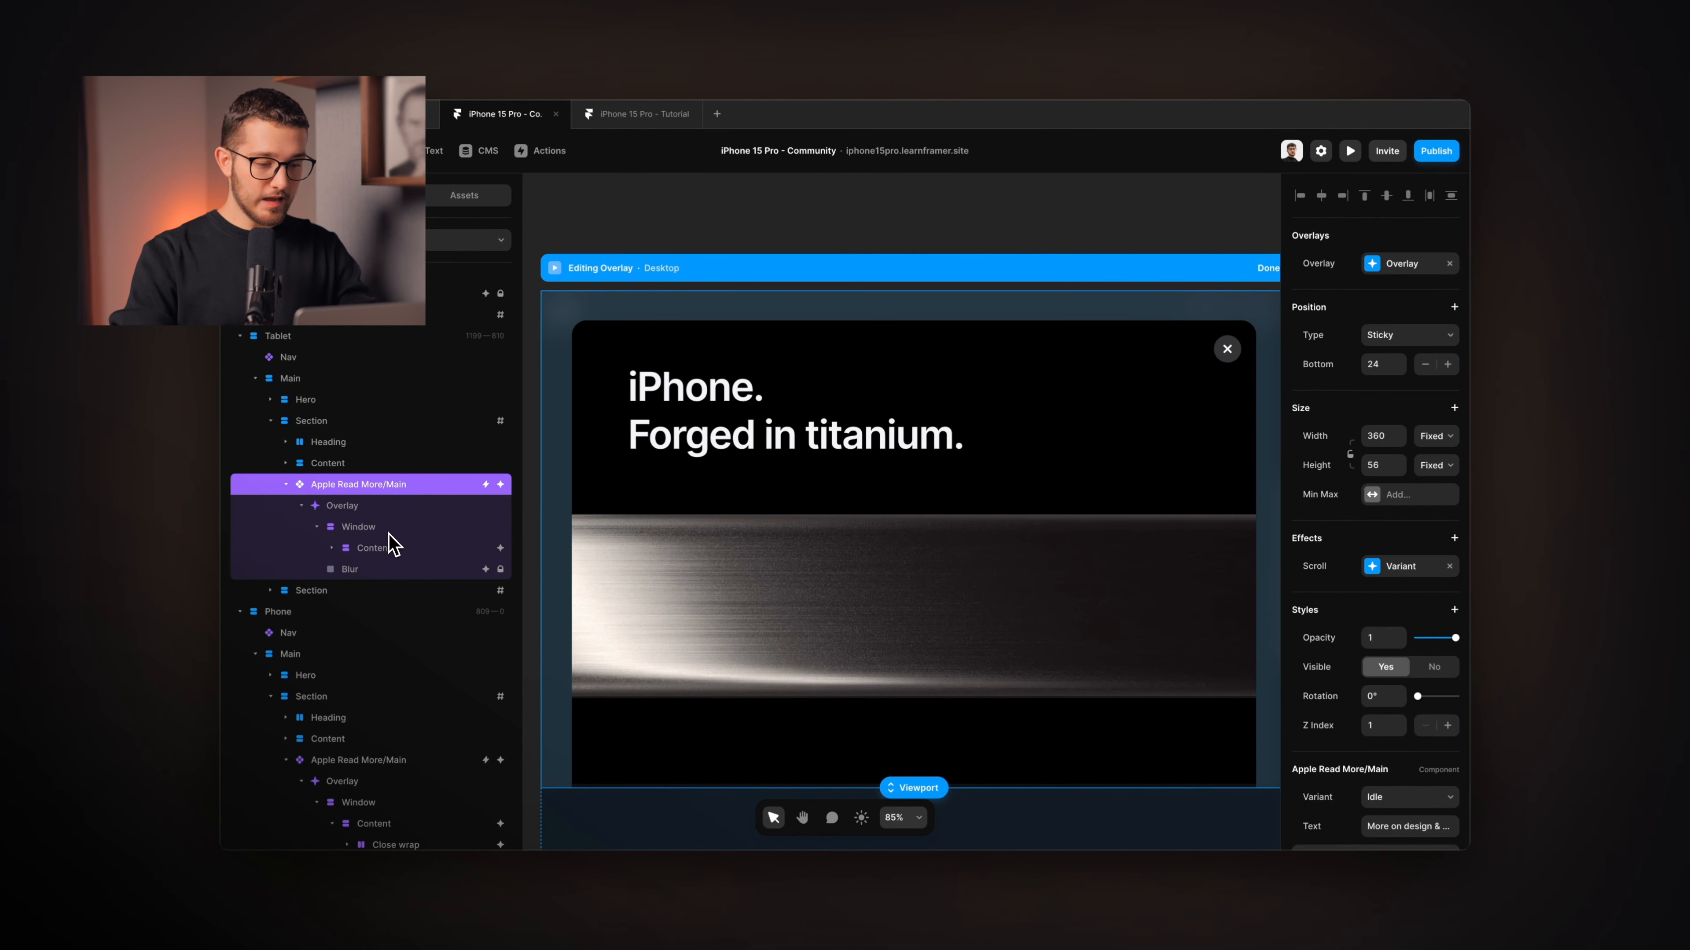
Select Overlay > Window > Content and open its Appear effect: 1000 Y offset with Spring.
left_click(405, 505)
left_click(390, 486)
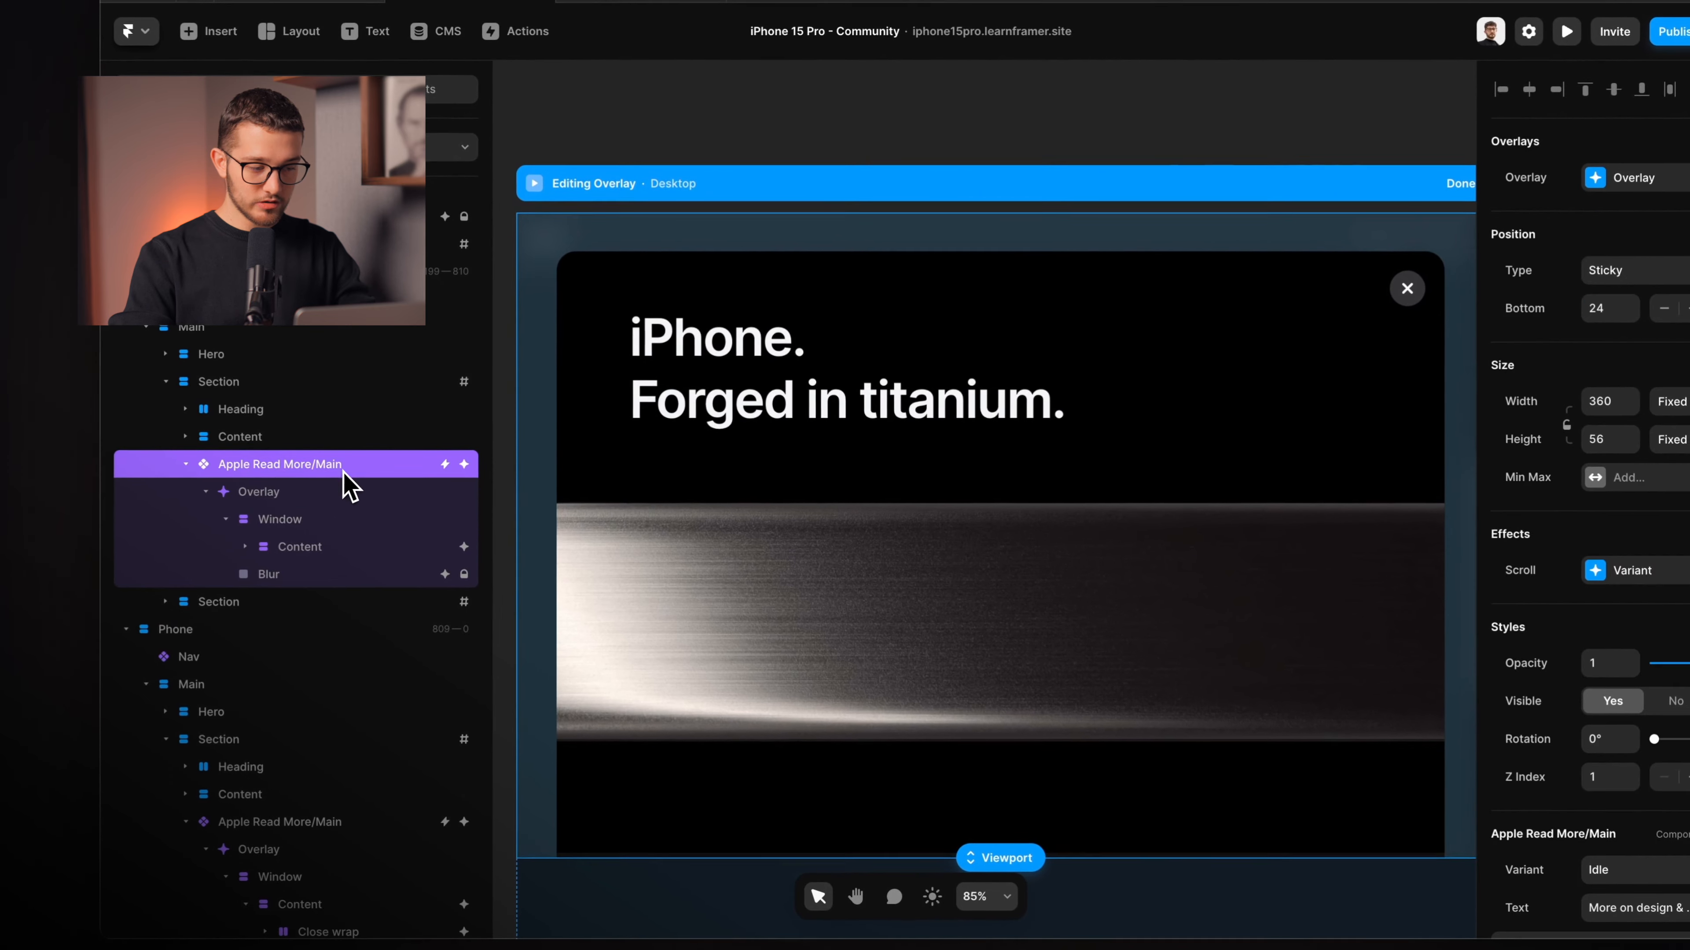
left_click(323, 491)
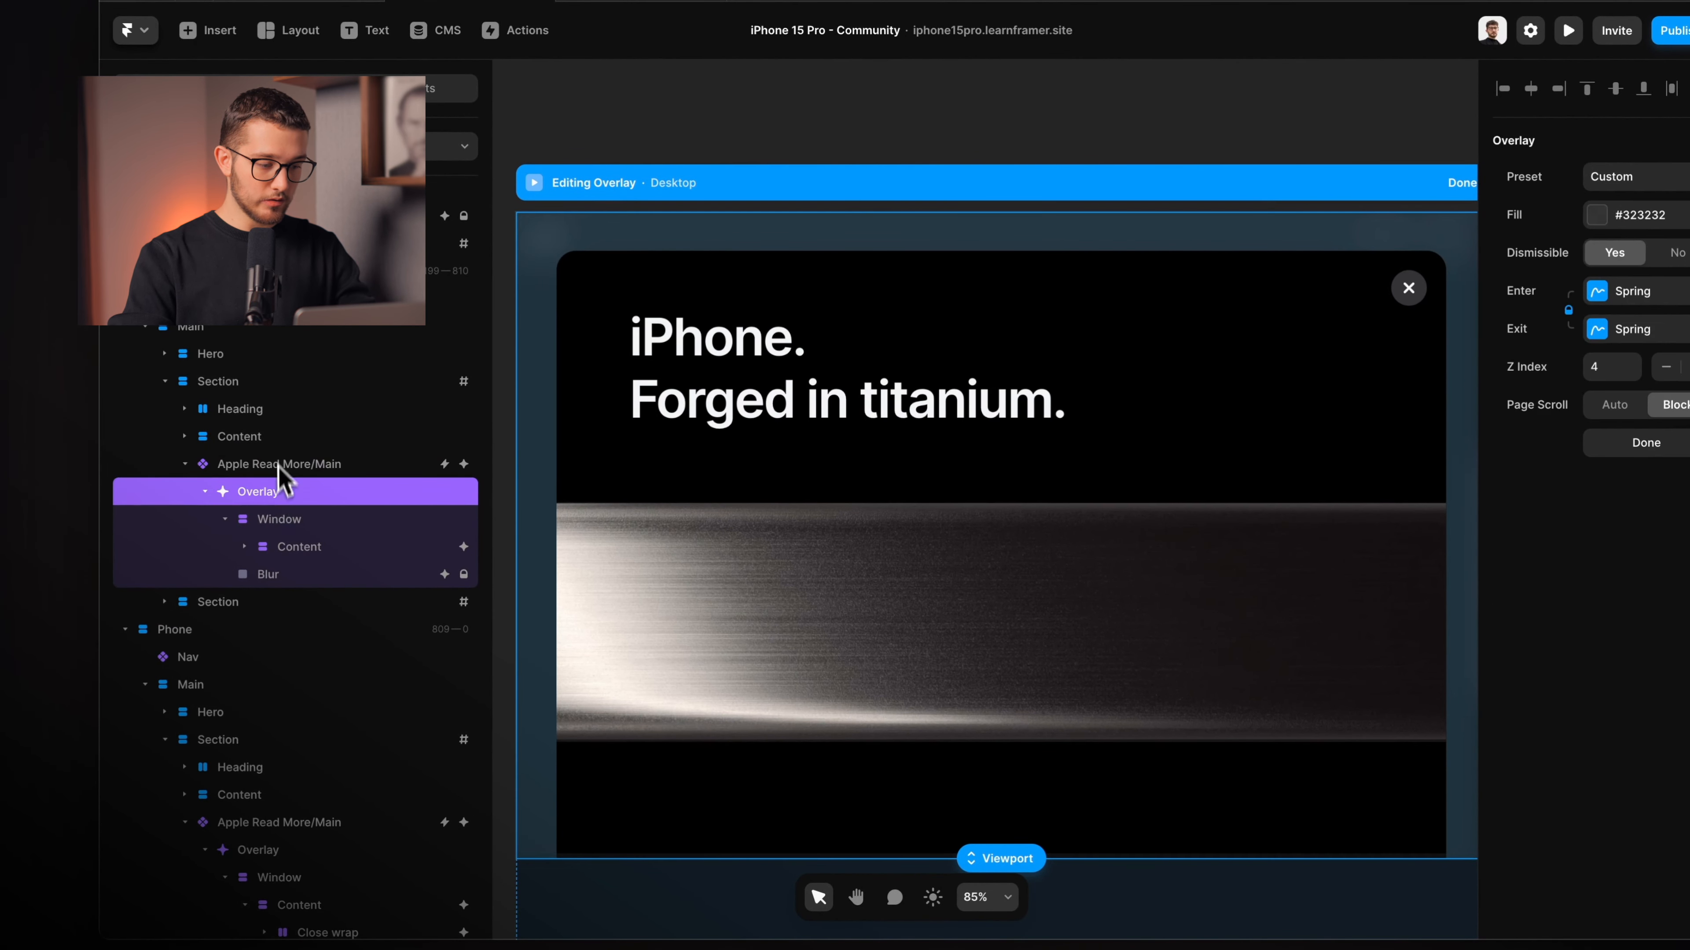
left_click(293, 547)
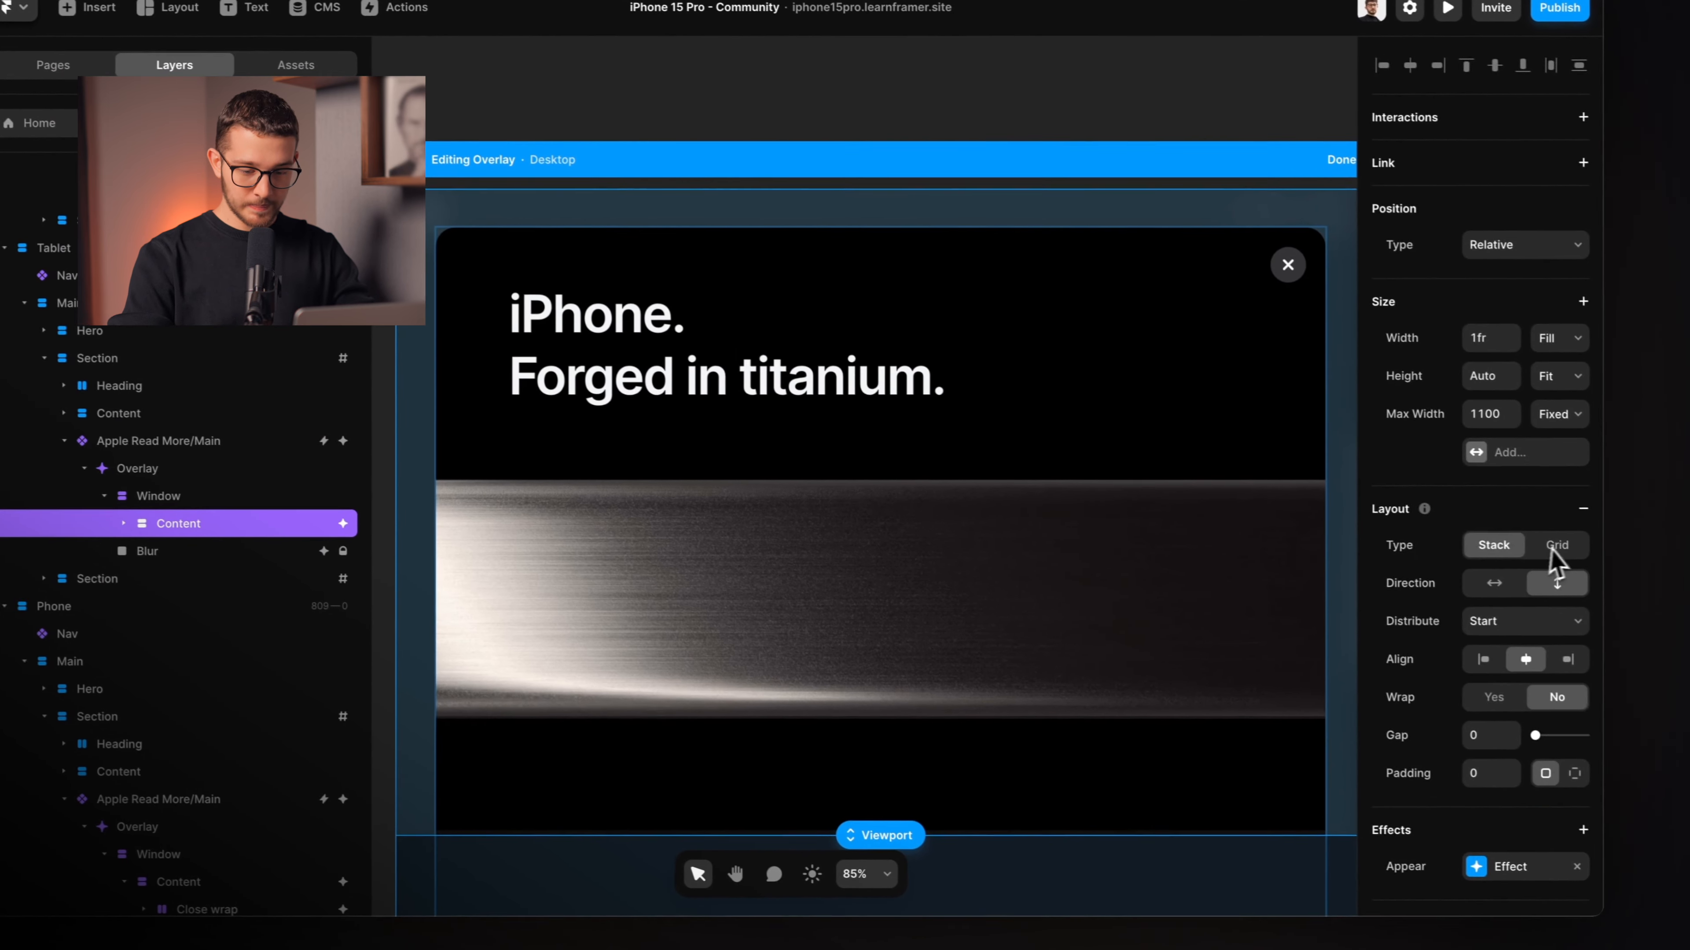
scroll(1657, 576, "down", 5)
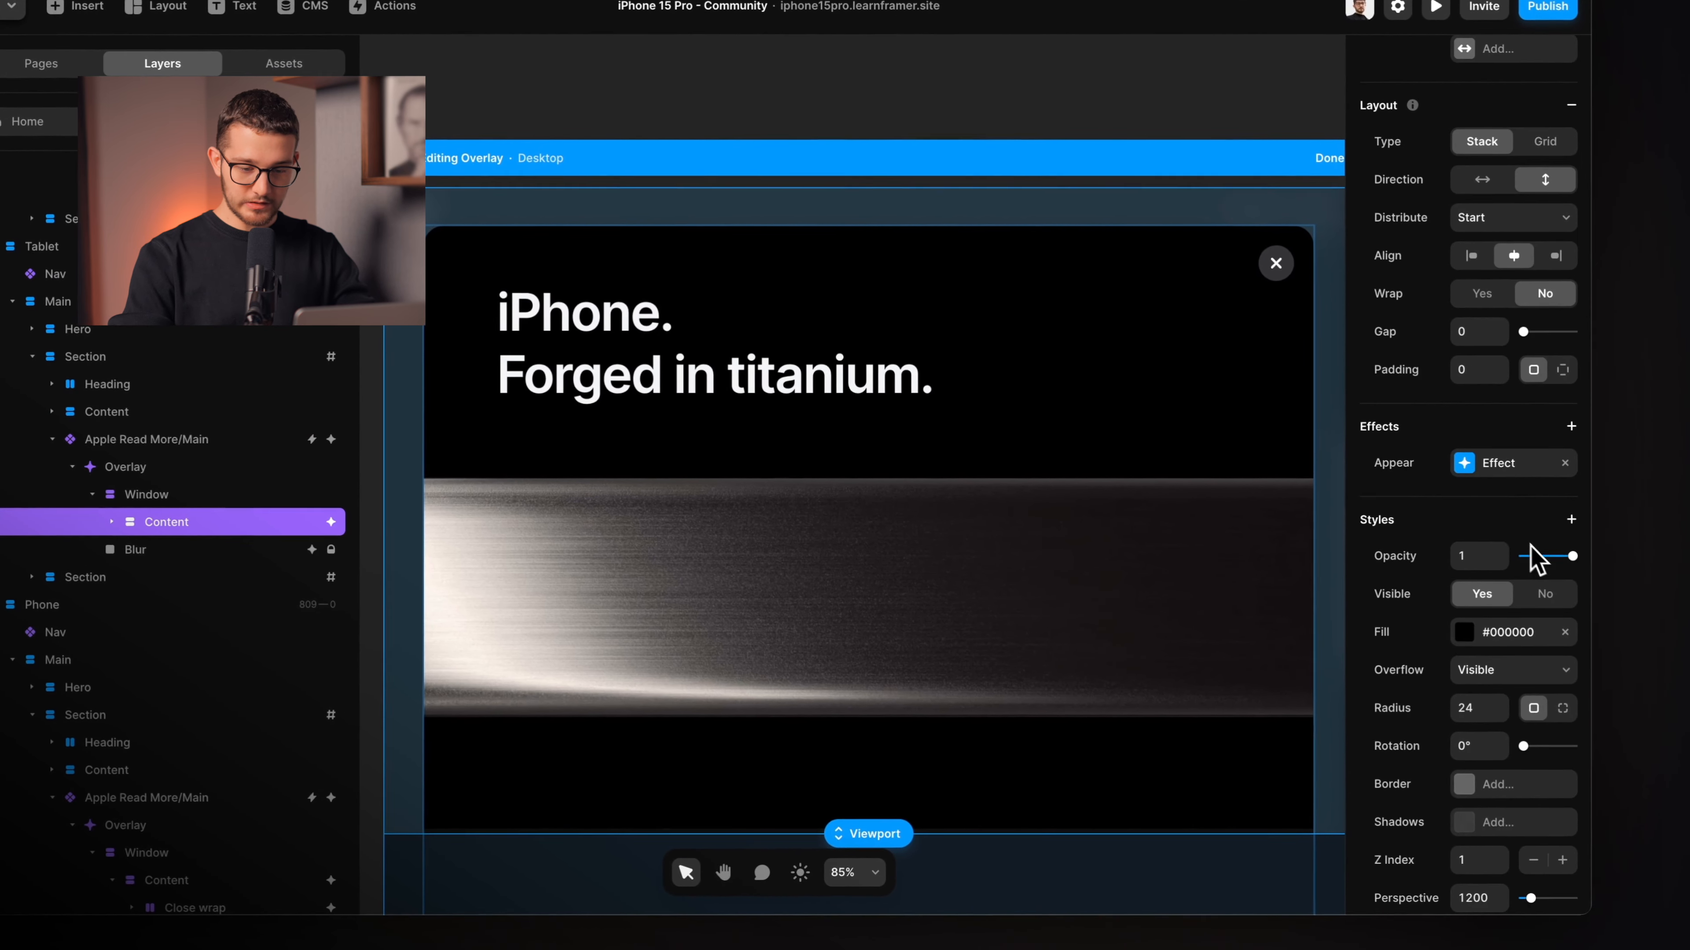
left_click(1639, 495)
left_click(1237, 592)
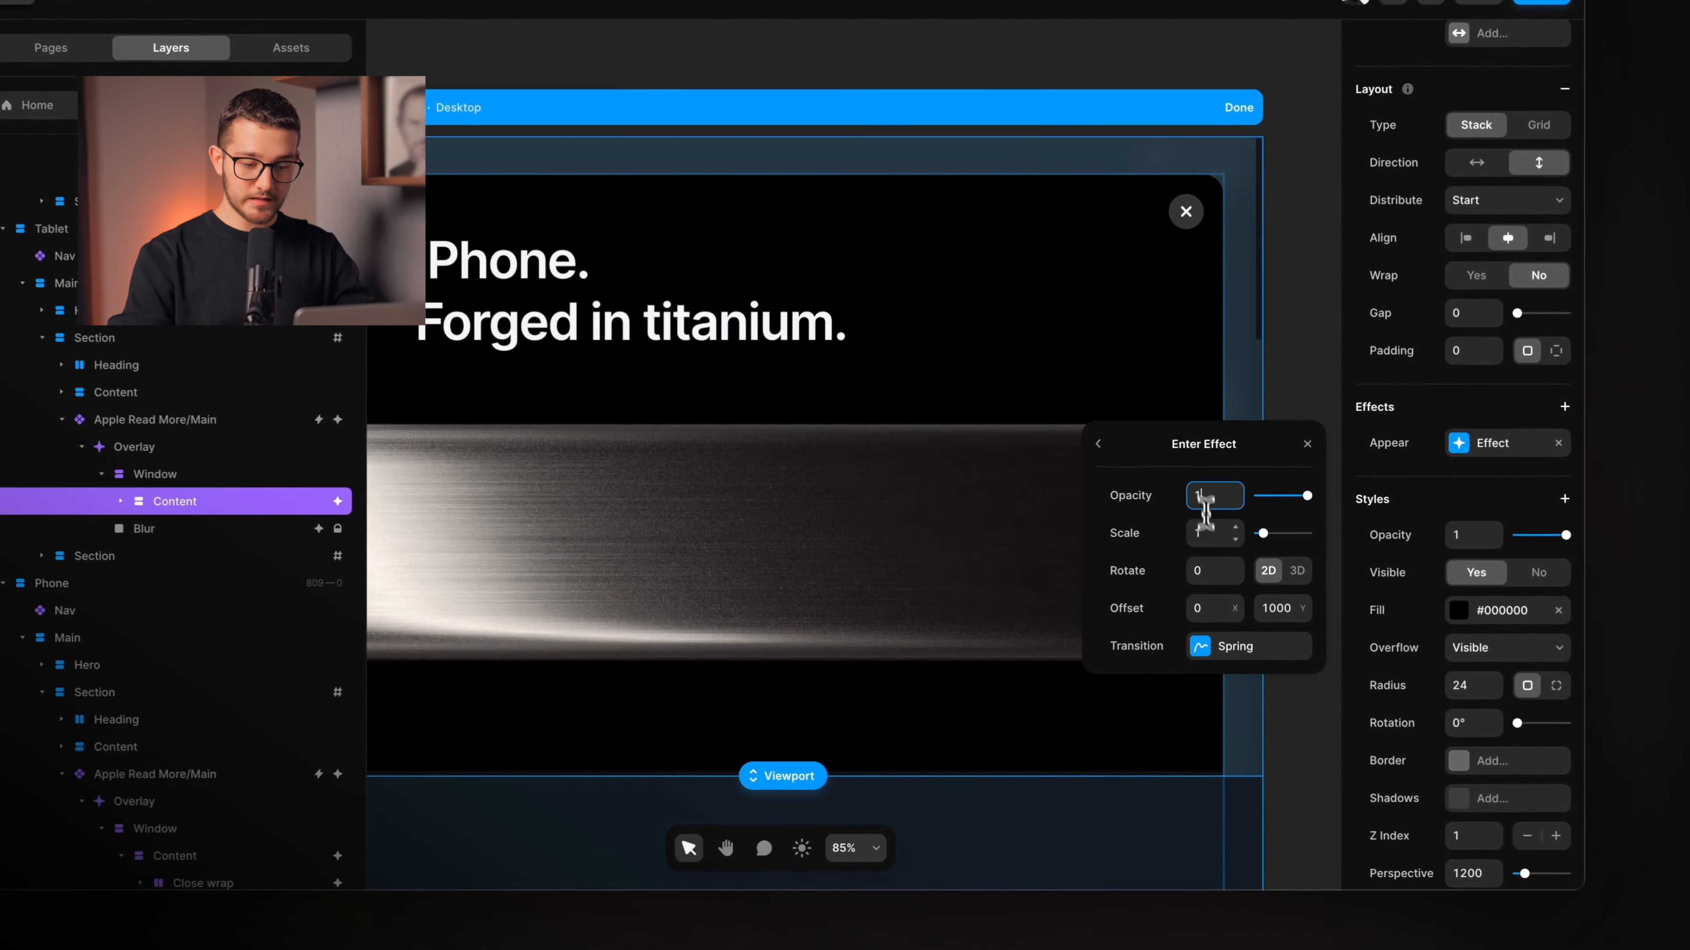
Set the Content's entrance Offset Y to 1000 and confirm its exit effect fades to opacity 0.
key("Tab")
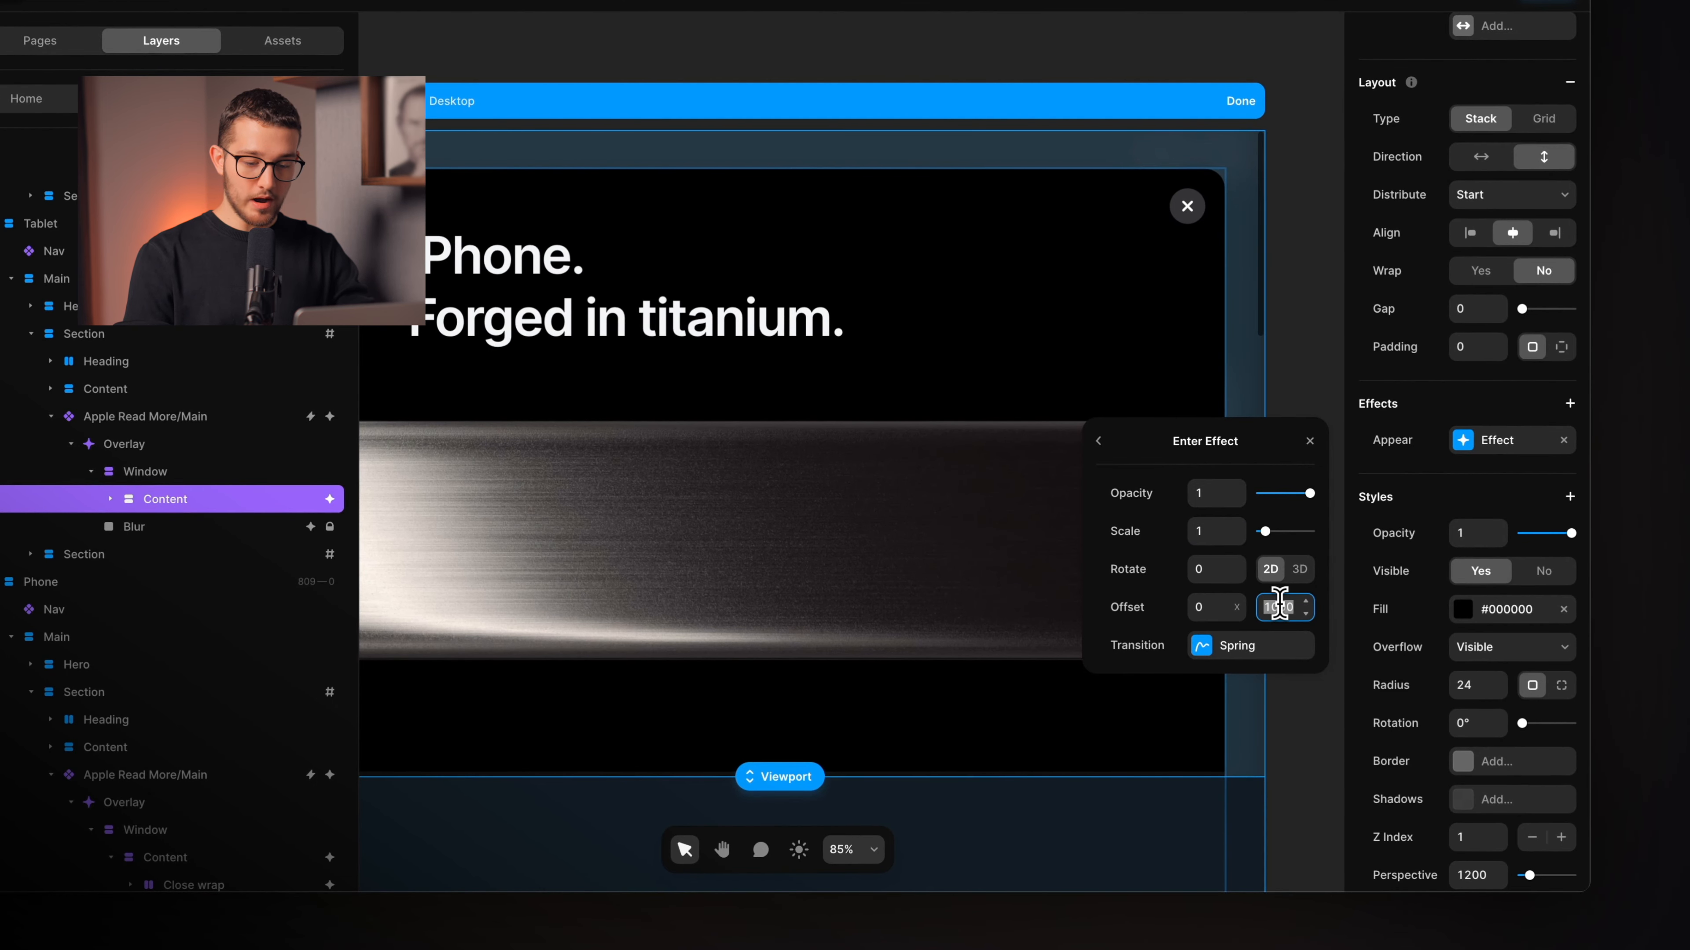
key("Up")
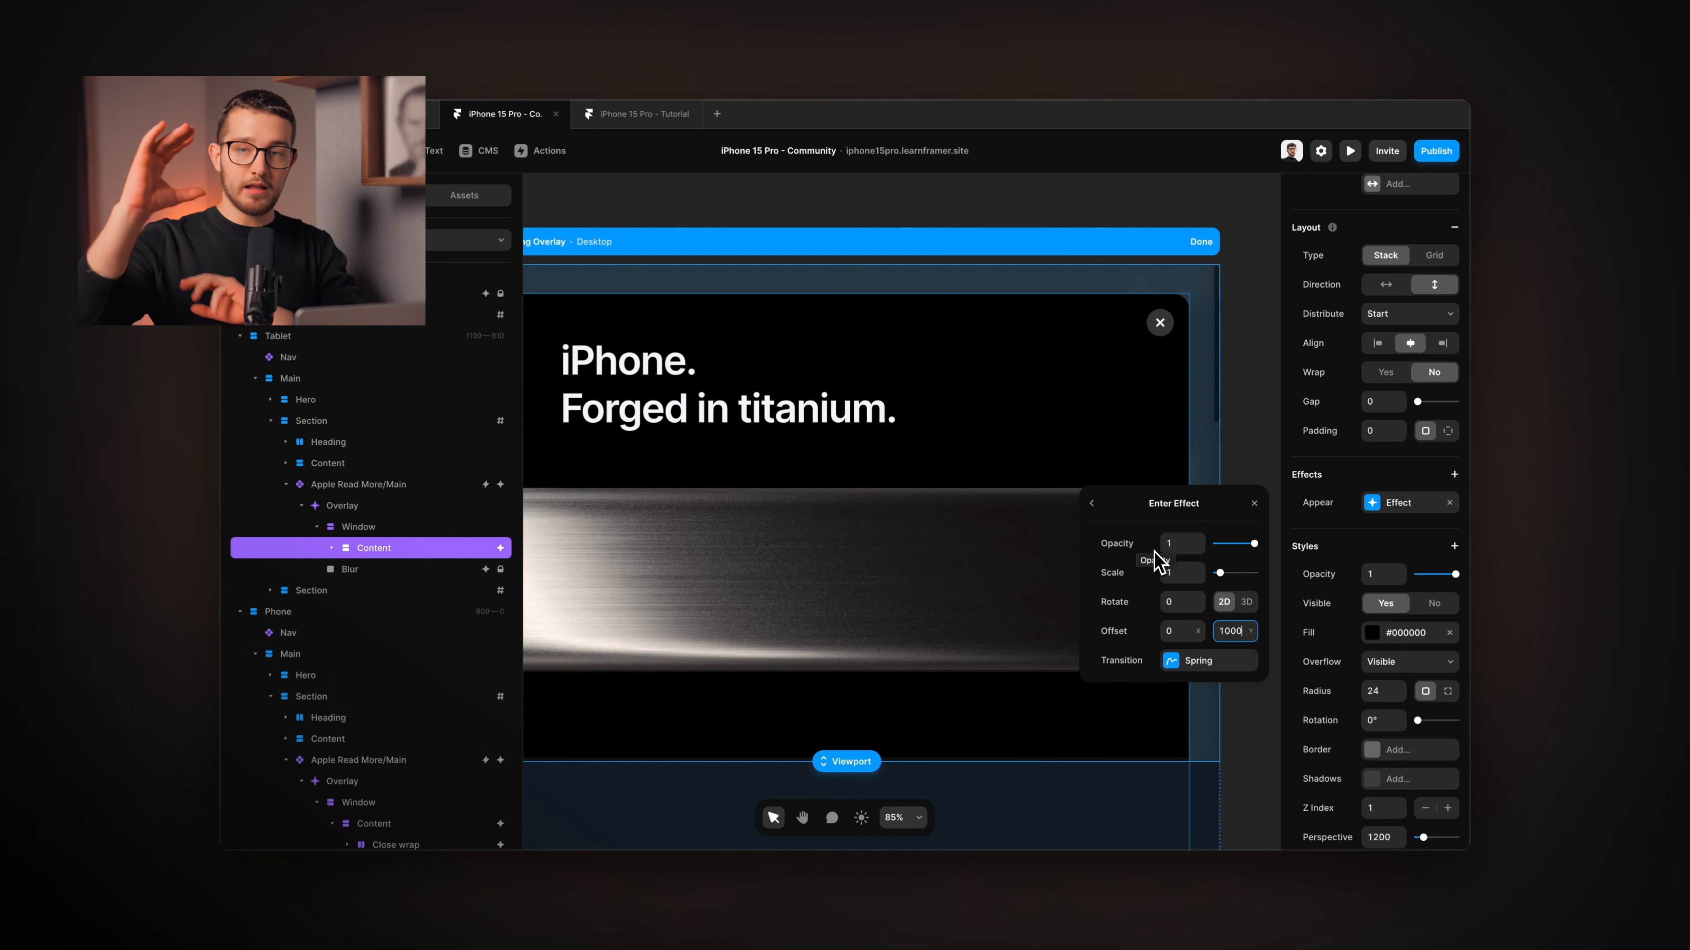
left_click(1092, 504)
left_click(1187, 631)
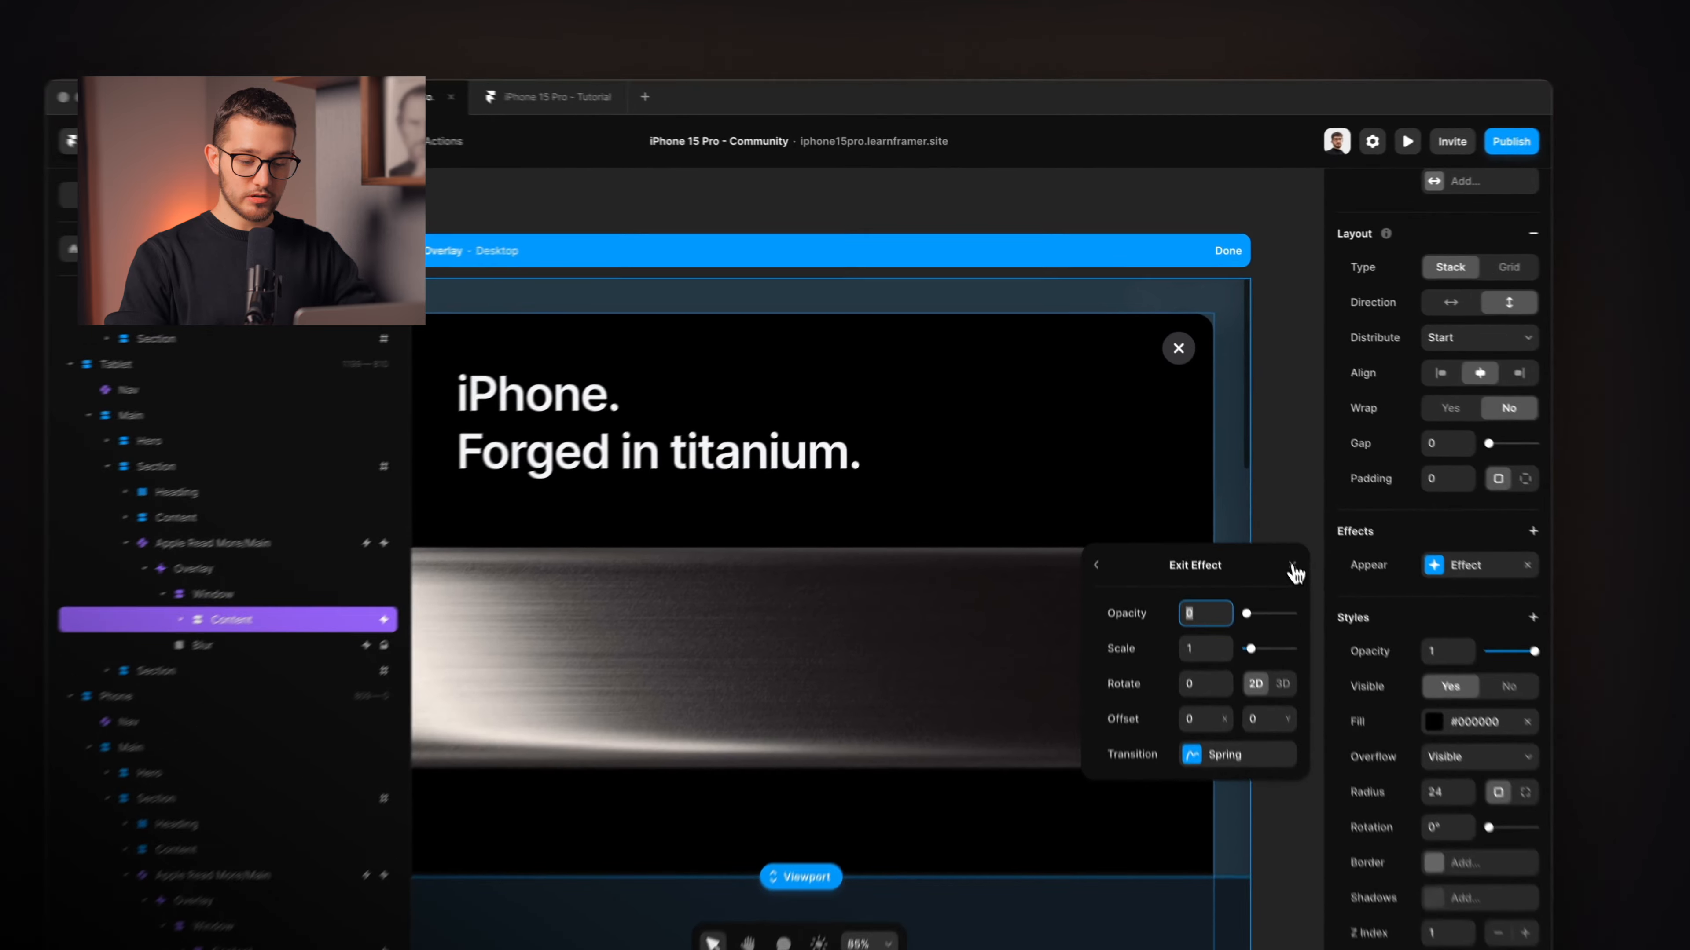
left_click(1254, 505)
key("super+Tab")
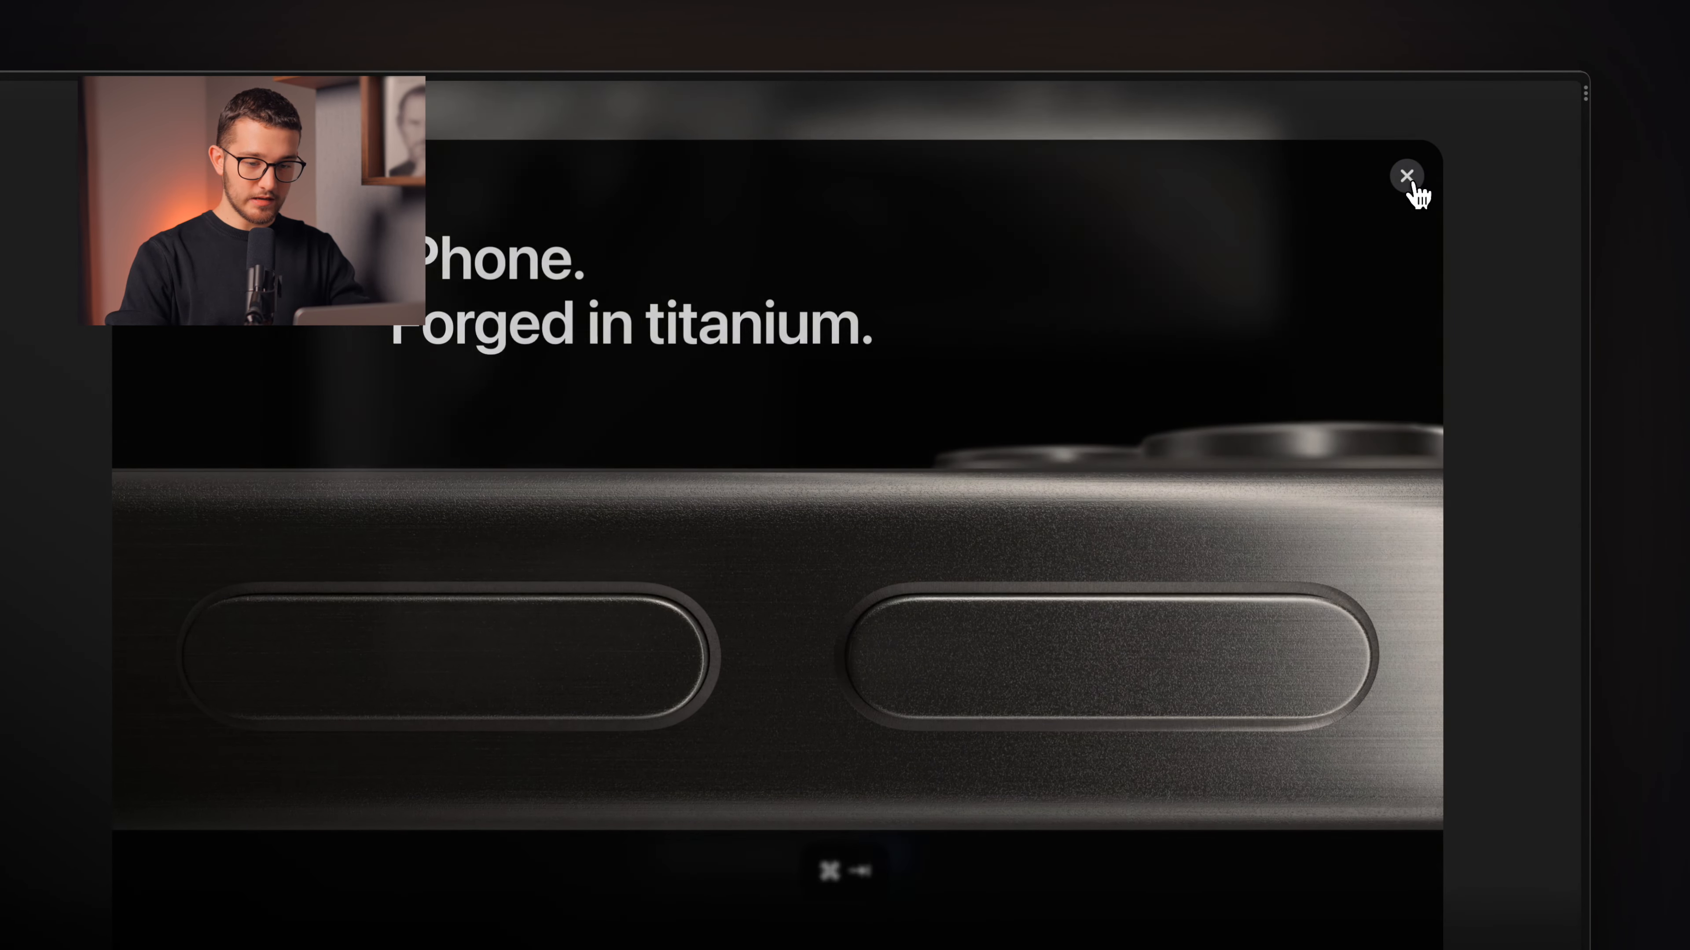
left_click(1415, 188)
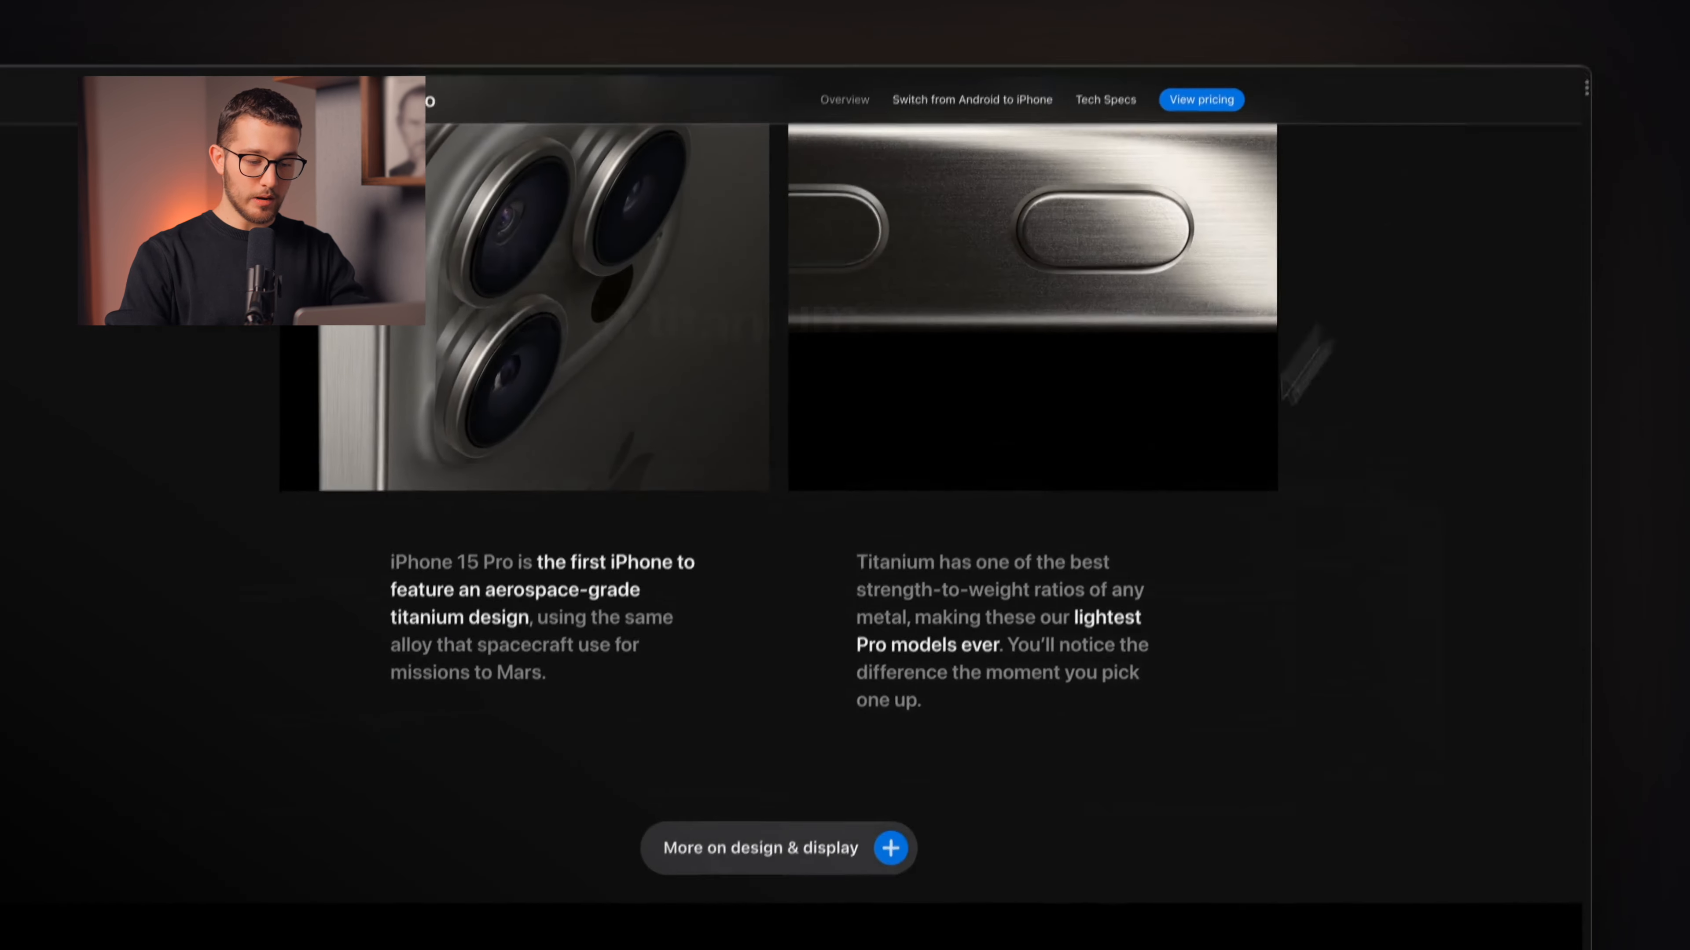
left_click(877, 707)
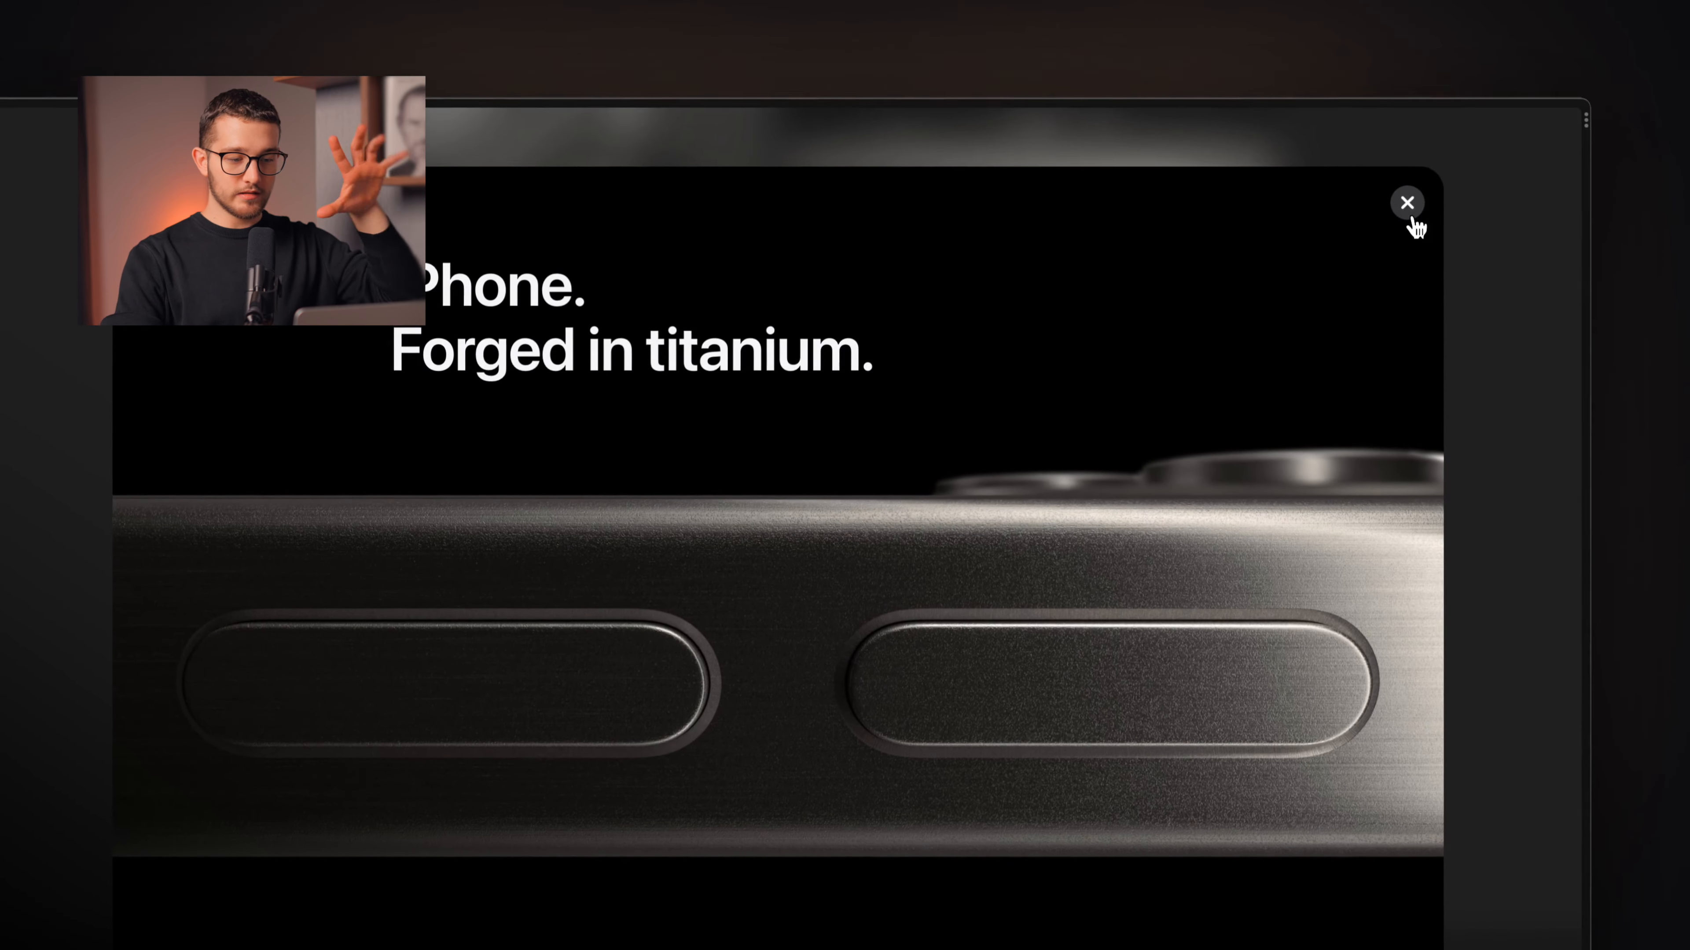
left_click(1444, 20)
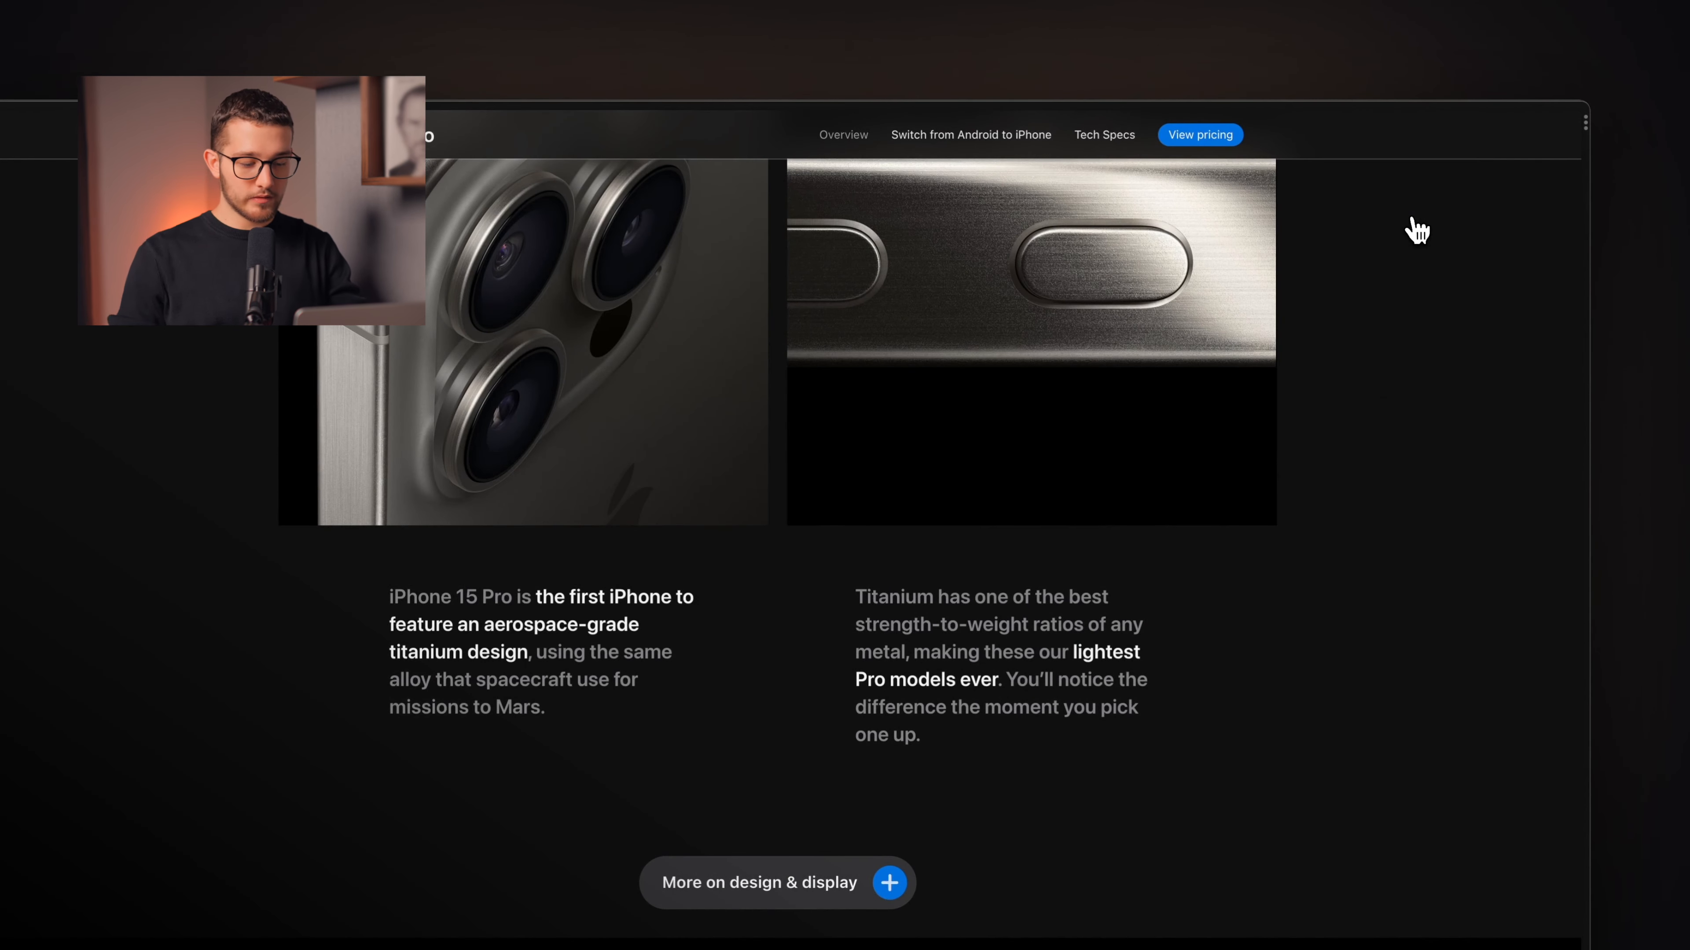
key("super+Tab")
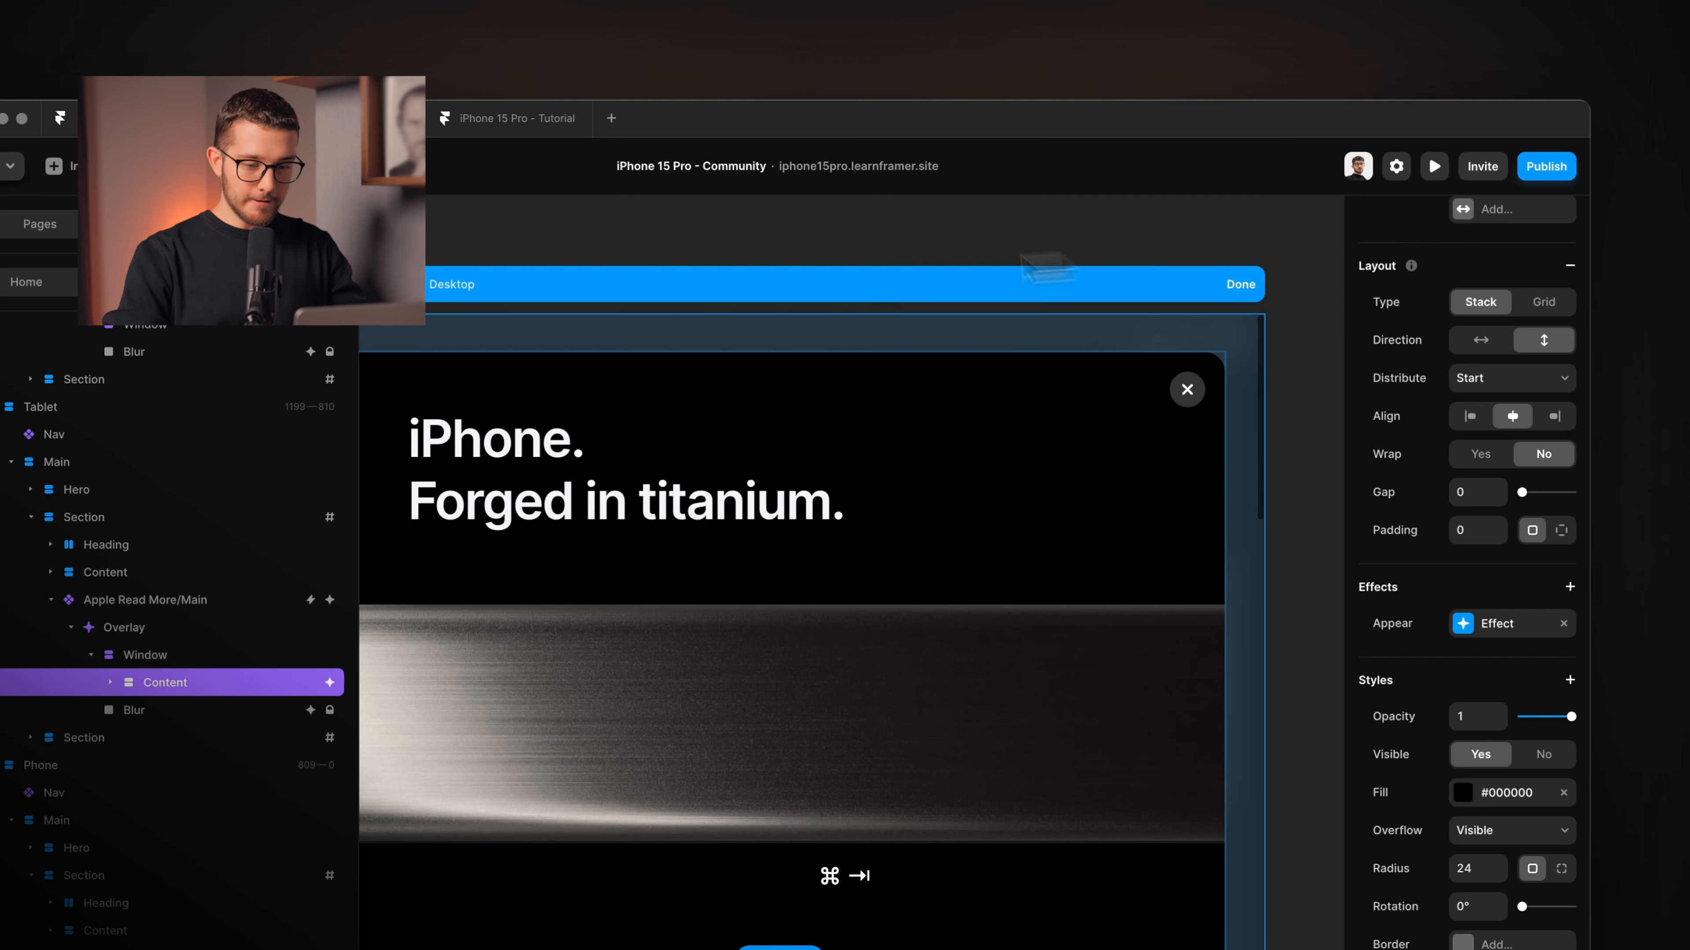
Replace the Close button's tap interaction with a Close Overlay interaction.
left_click(1188, 389)
scroll(1191, 391, "up", 5)
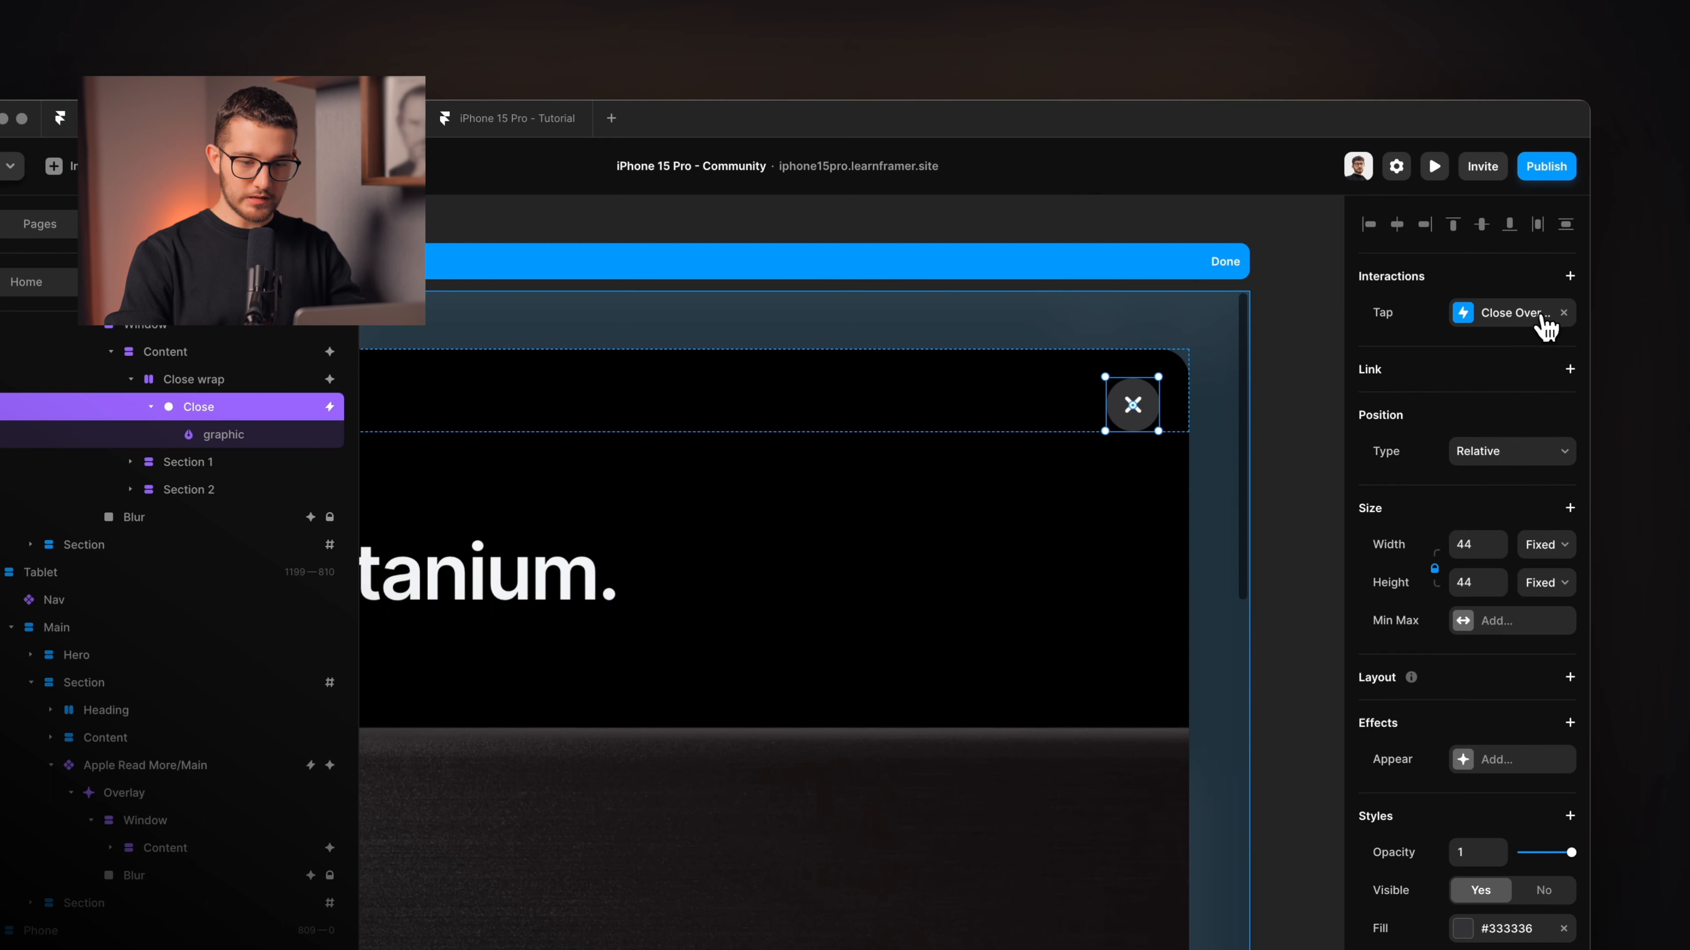
left_click(1530, 326)
left_click(1310, 315)
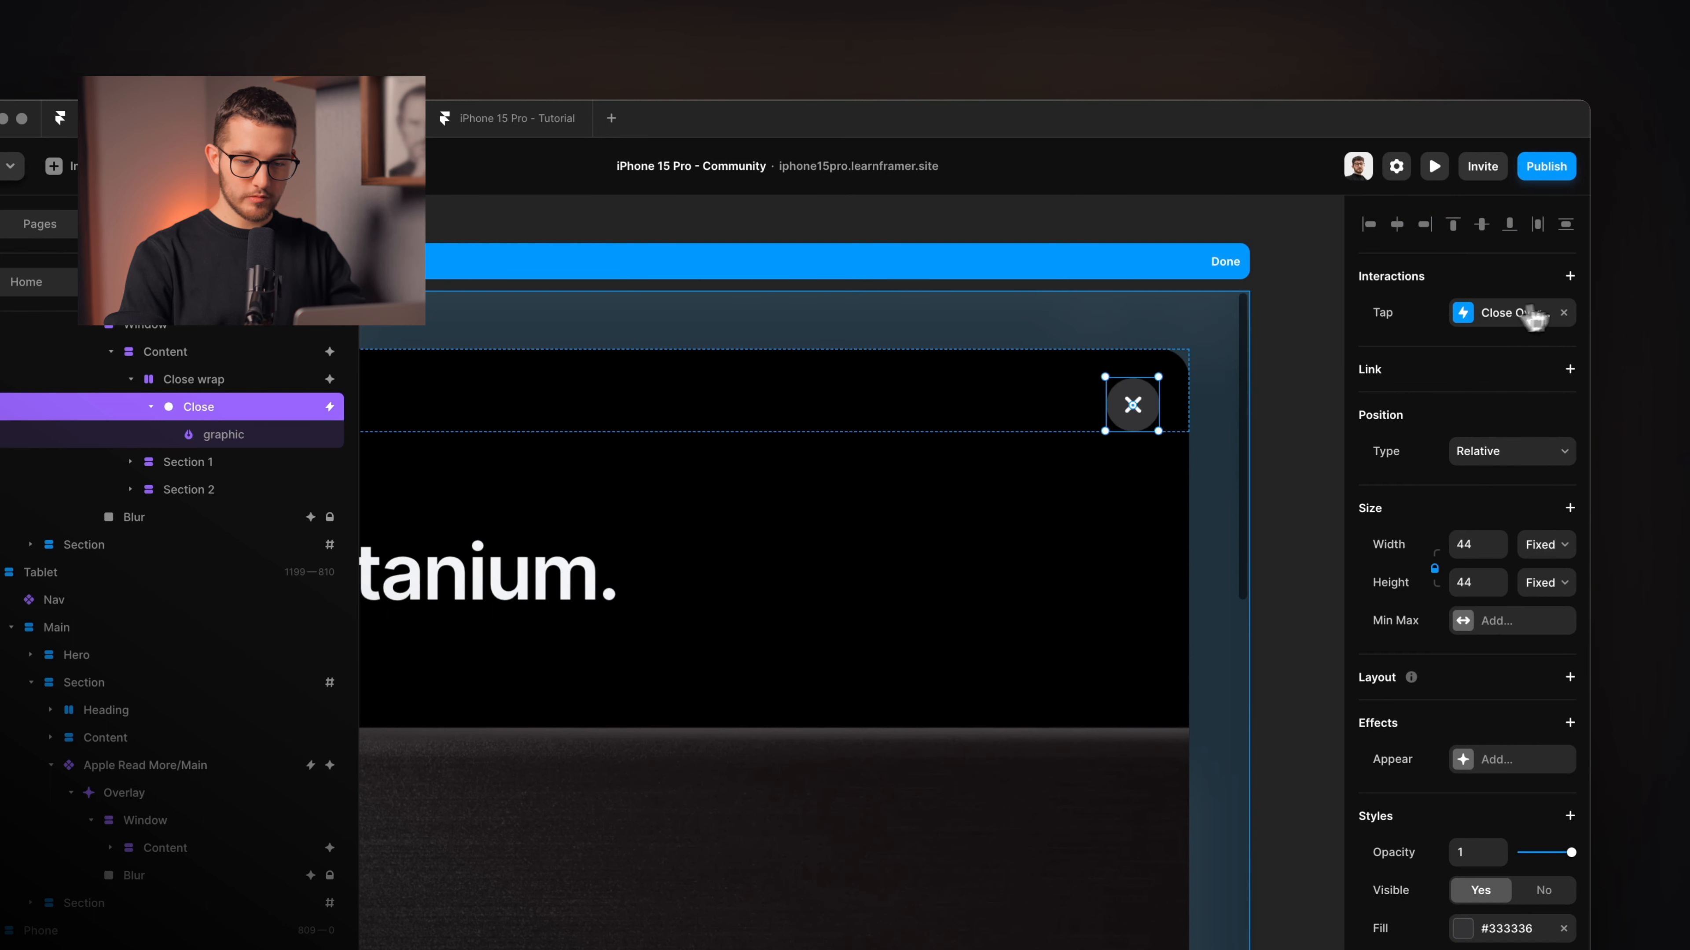
left_click(1563, 313)
left_click(1569, 276)
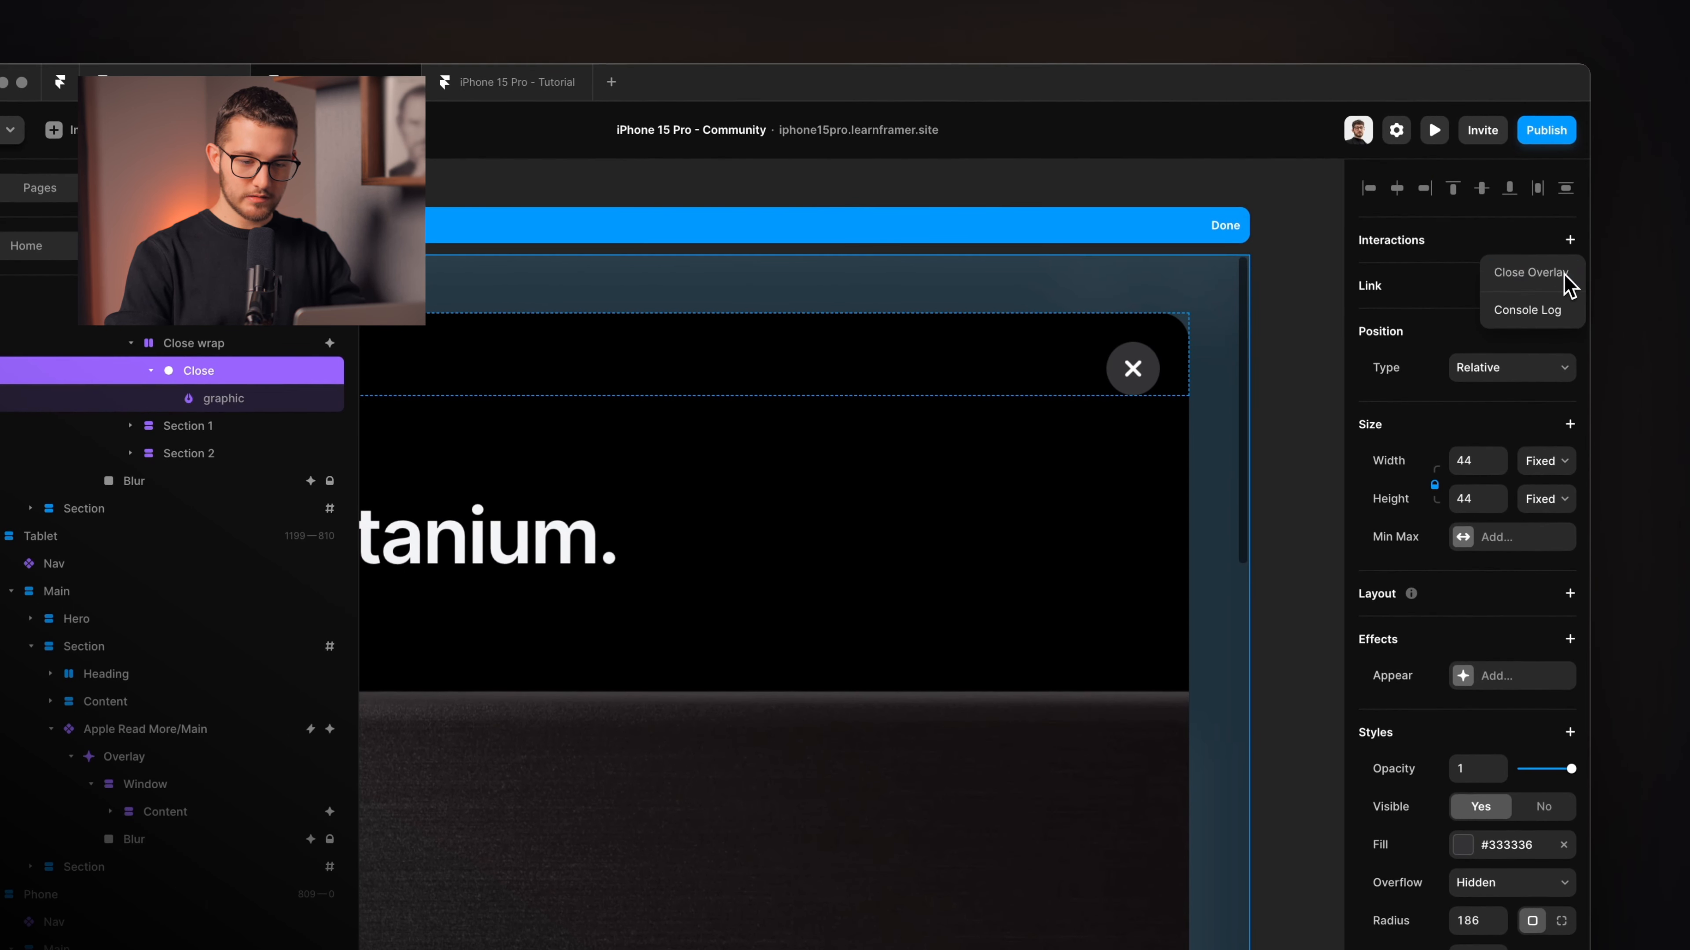
left_click(1528, 273)
left_click(1227, 474)
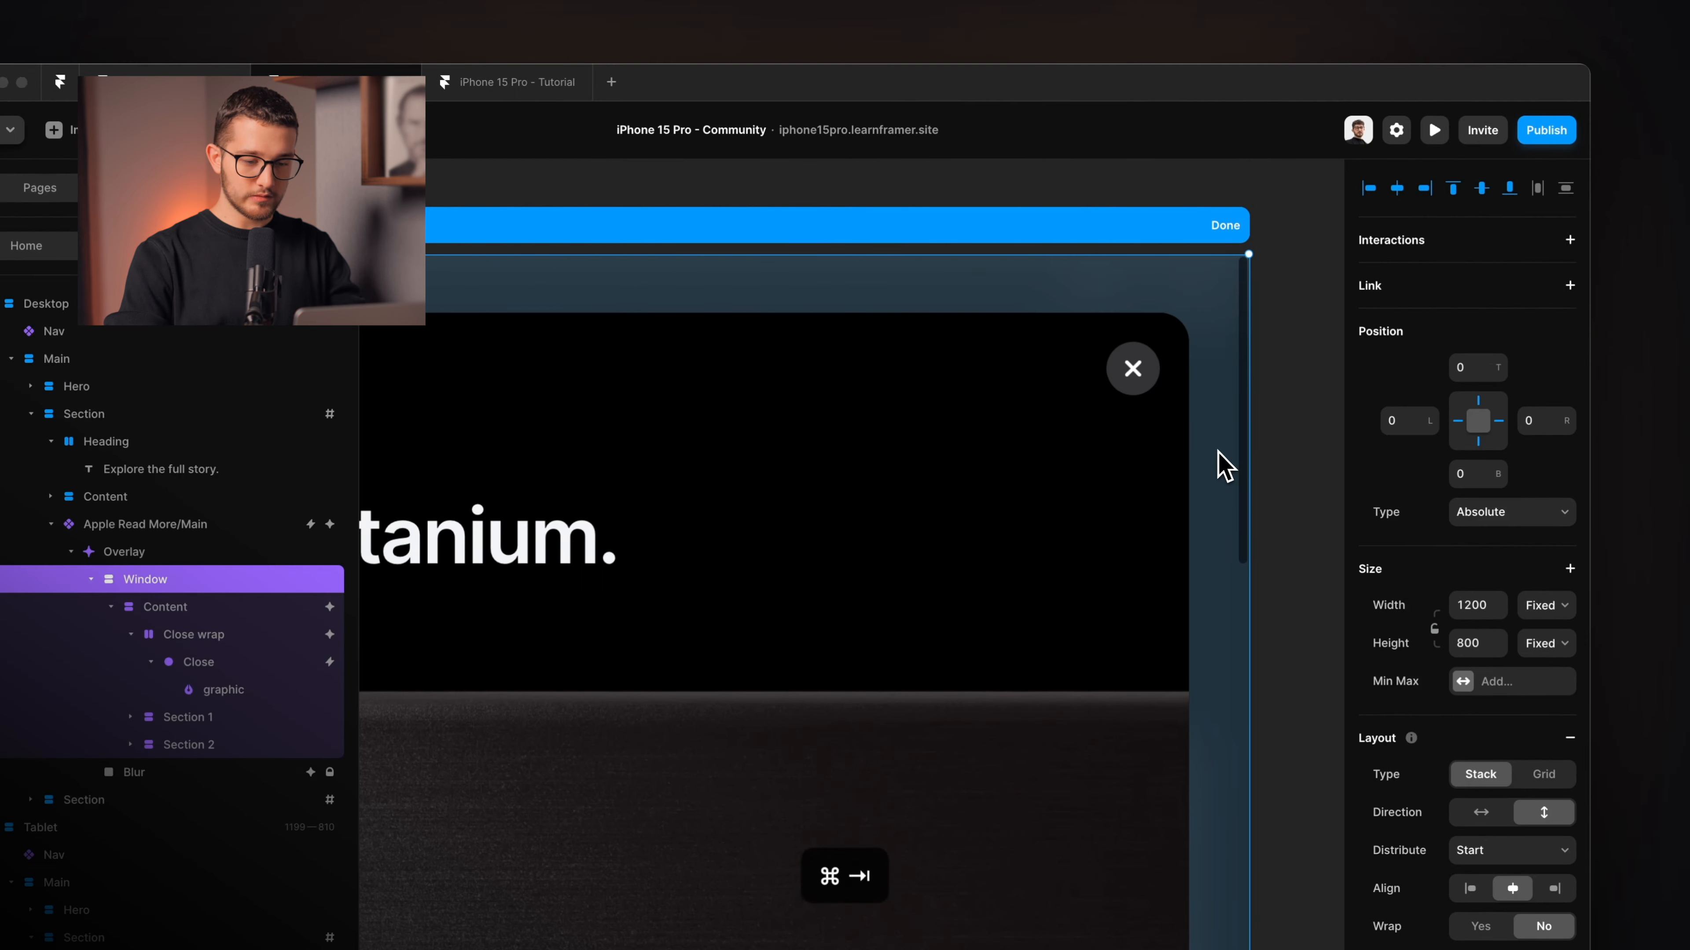
In the browser preview, open the titanium modal and dismiss it with the X button.
key("super+Tab")
left_click(827, 644)
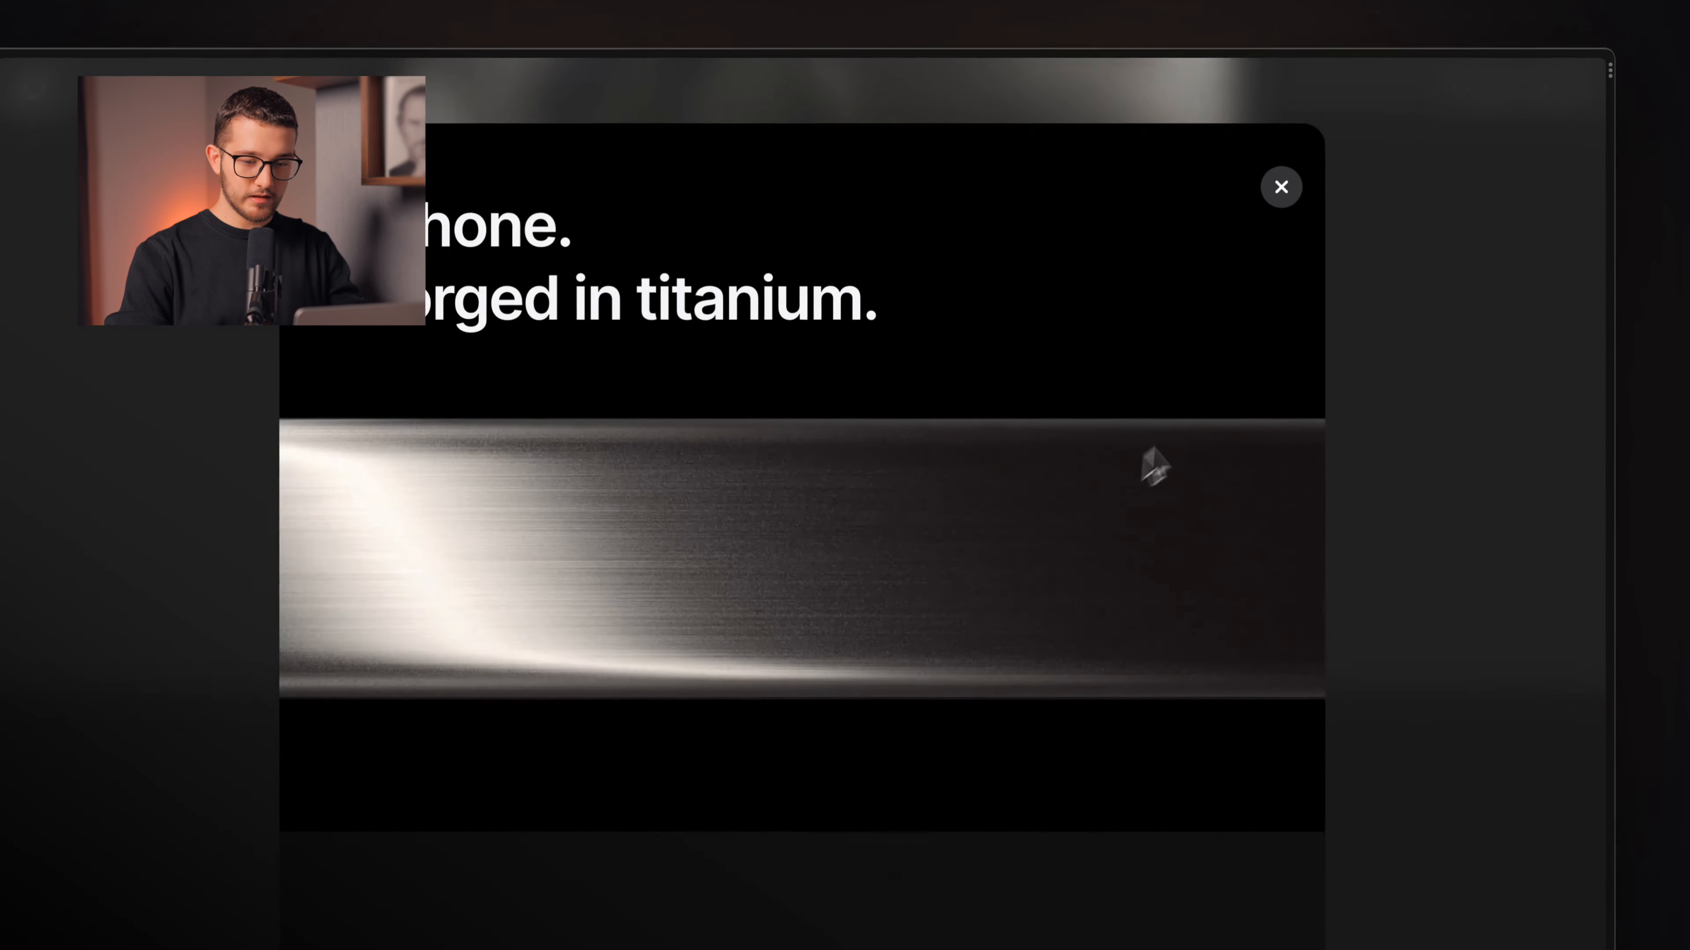
left_click(1281, 187)
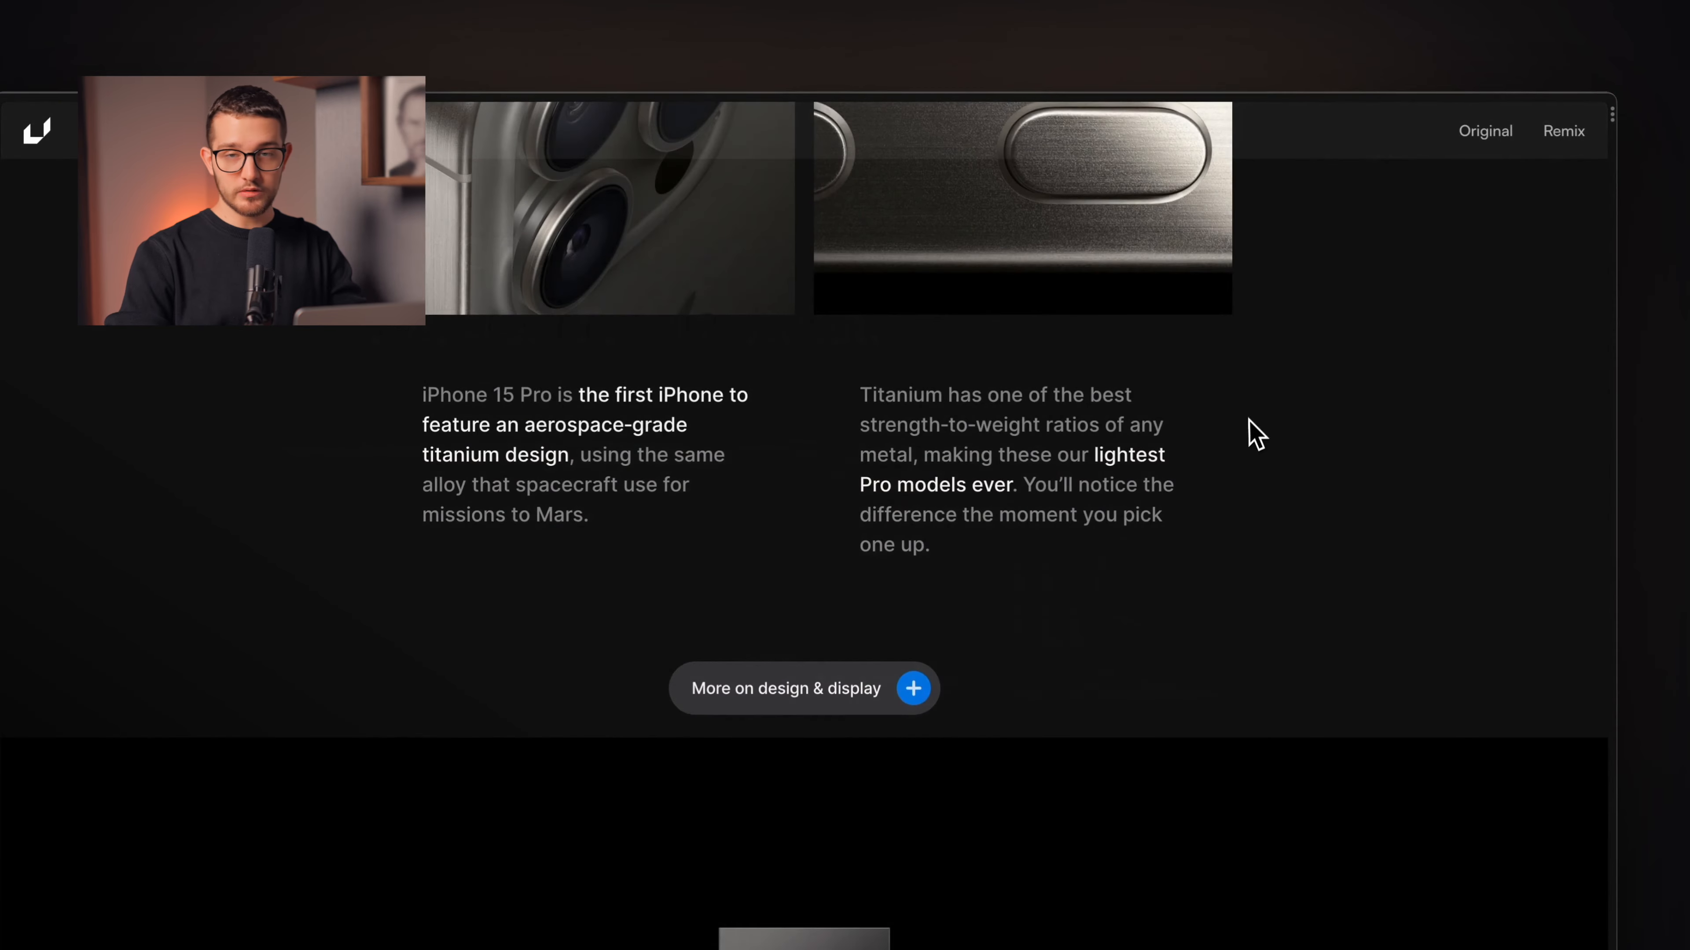
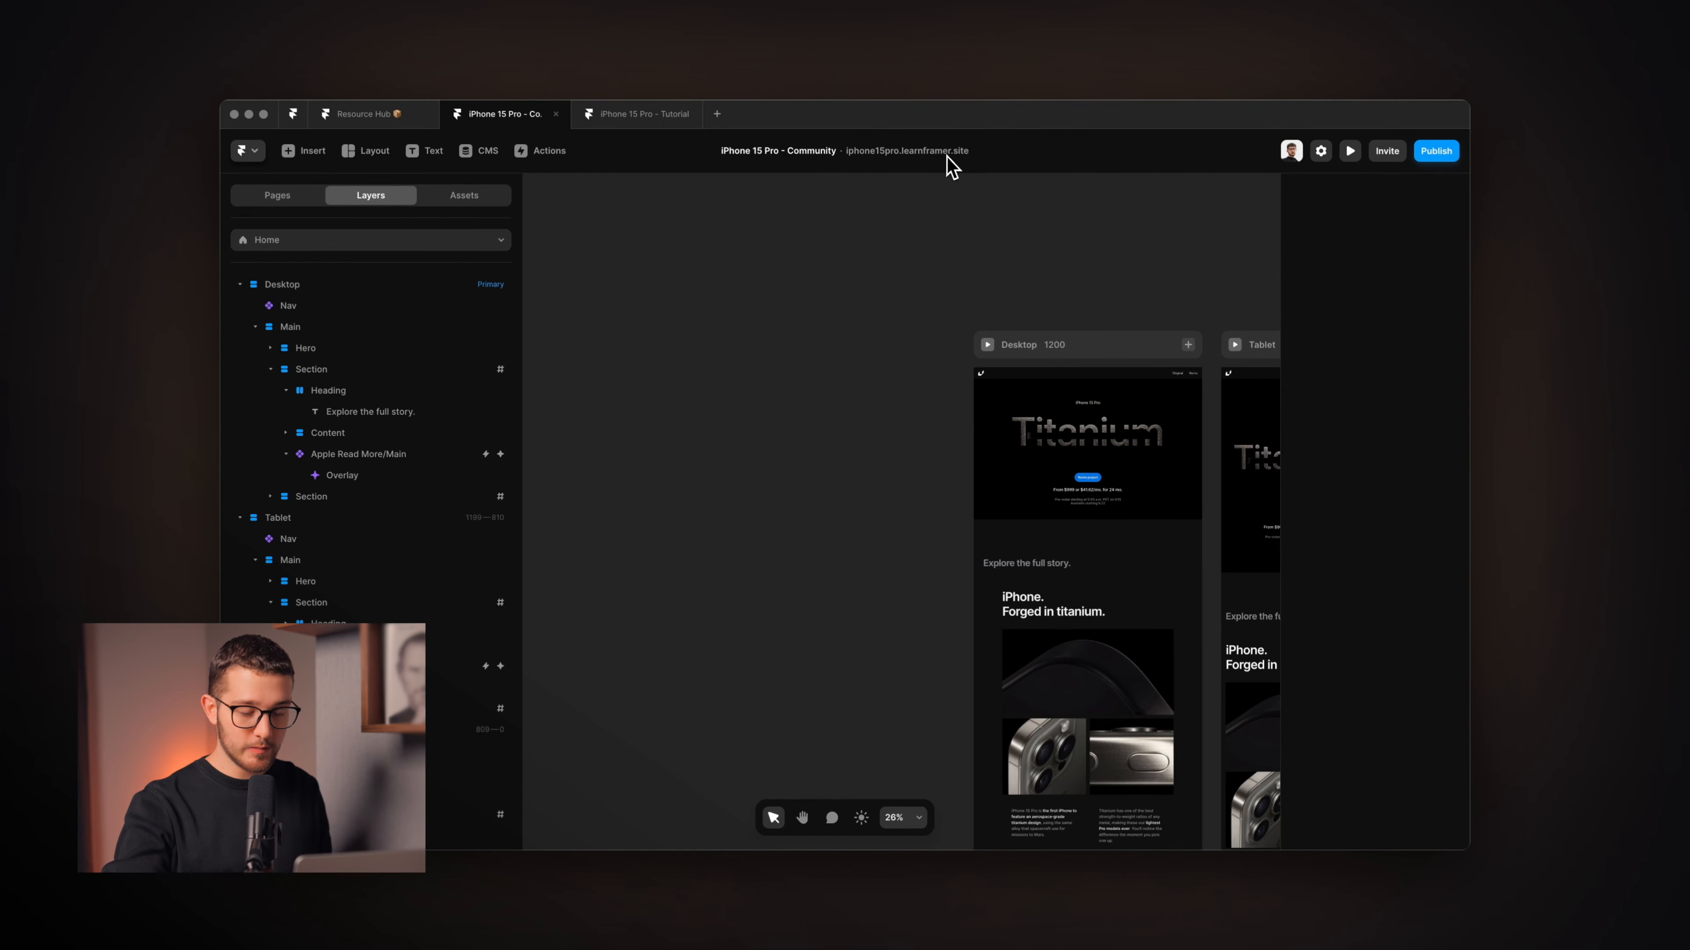
Frame the Desktop breakpoint on the canvas and switch to the live browser preview.
scroll(1003, 249, "right", 5)
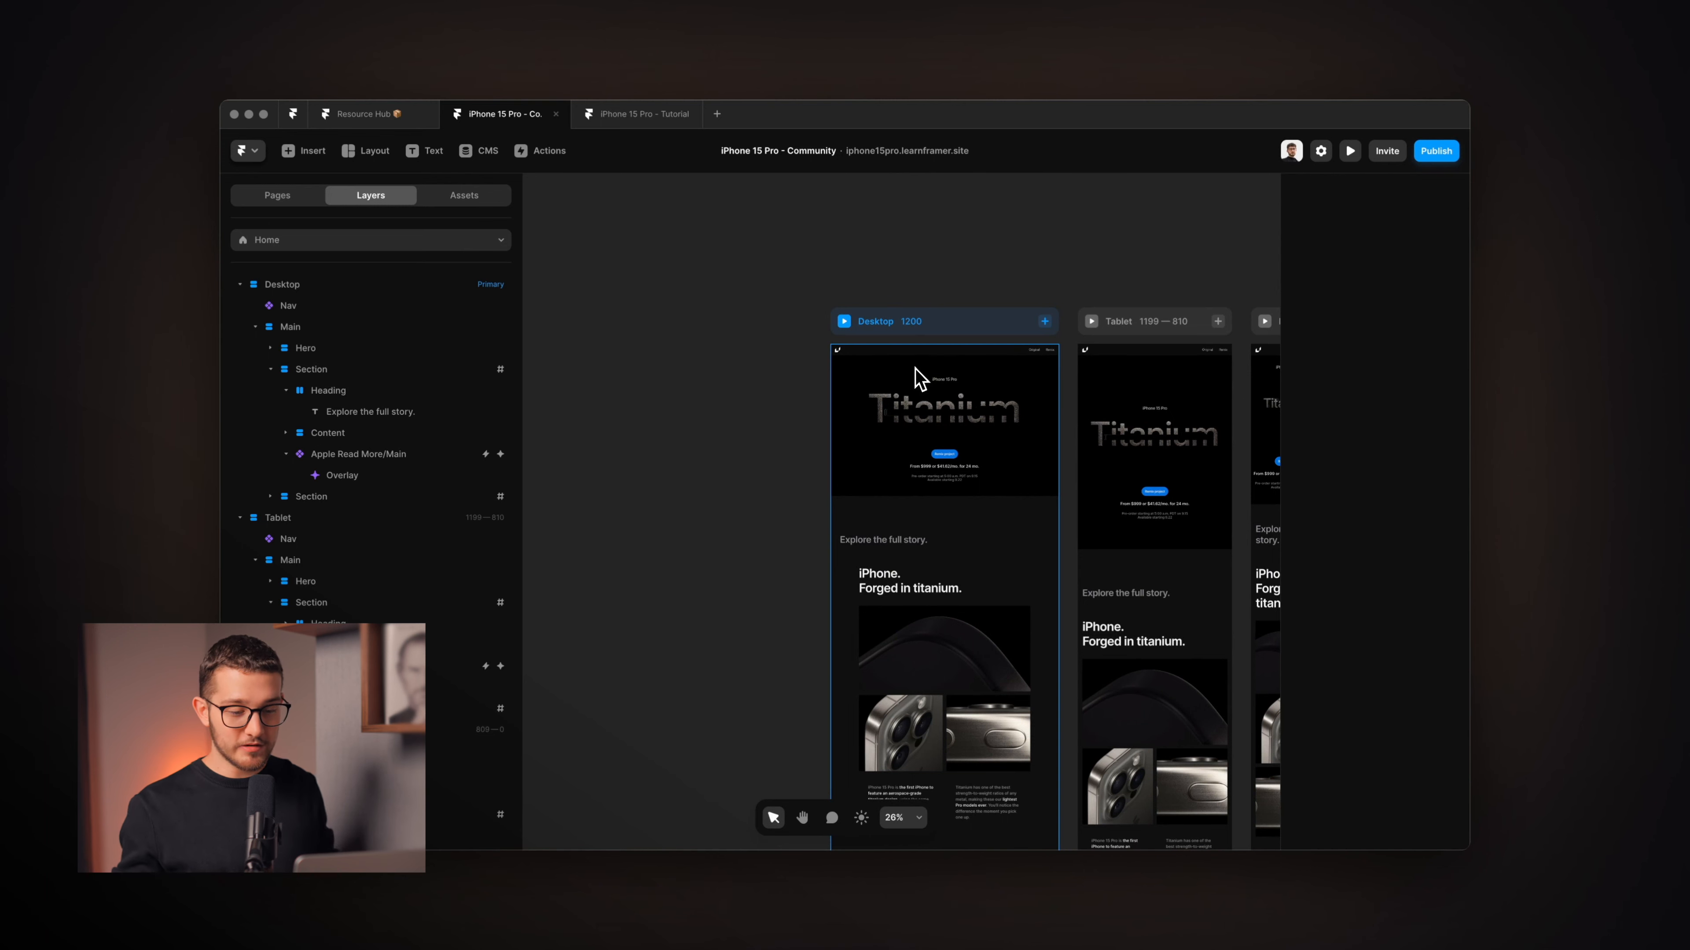
scroll(918, 378, "right", 3)
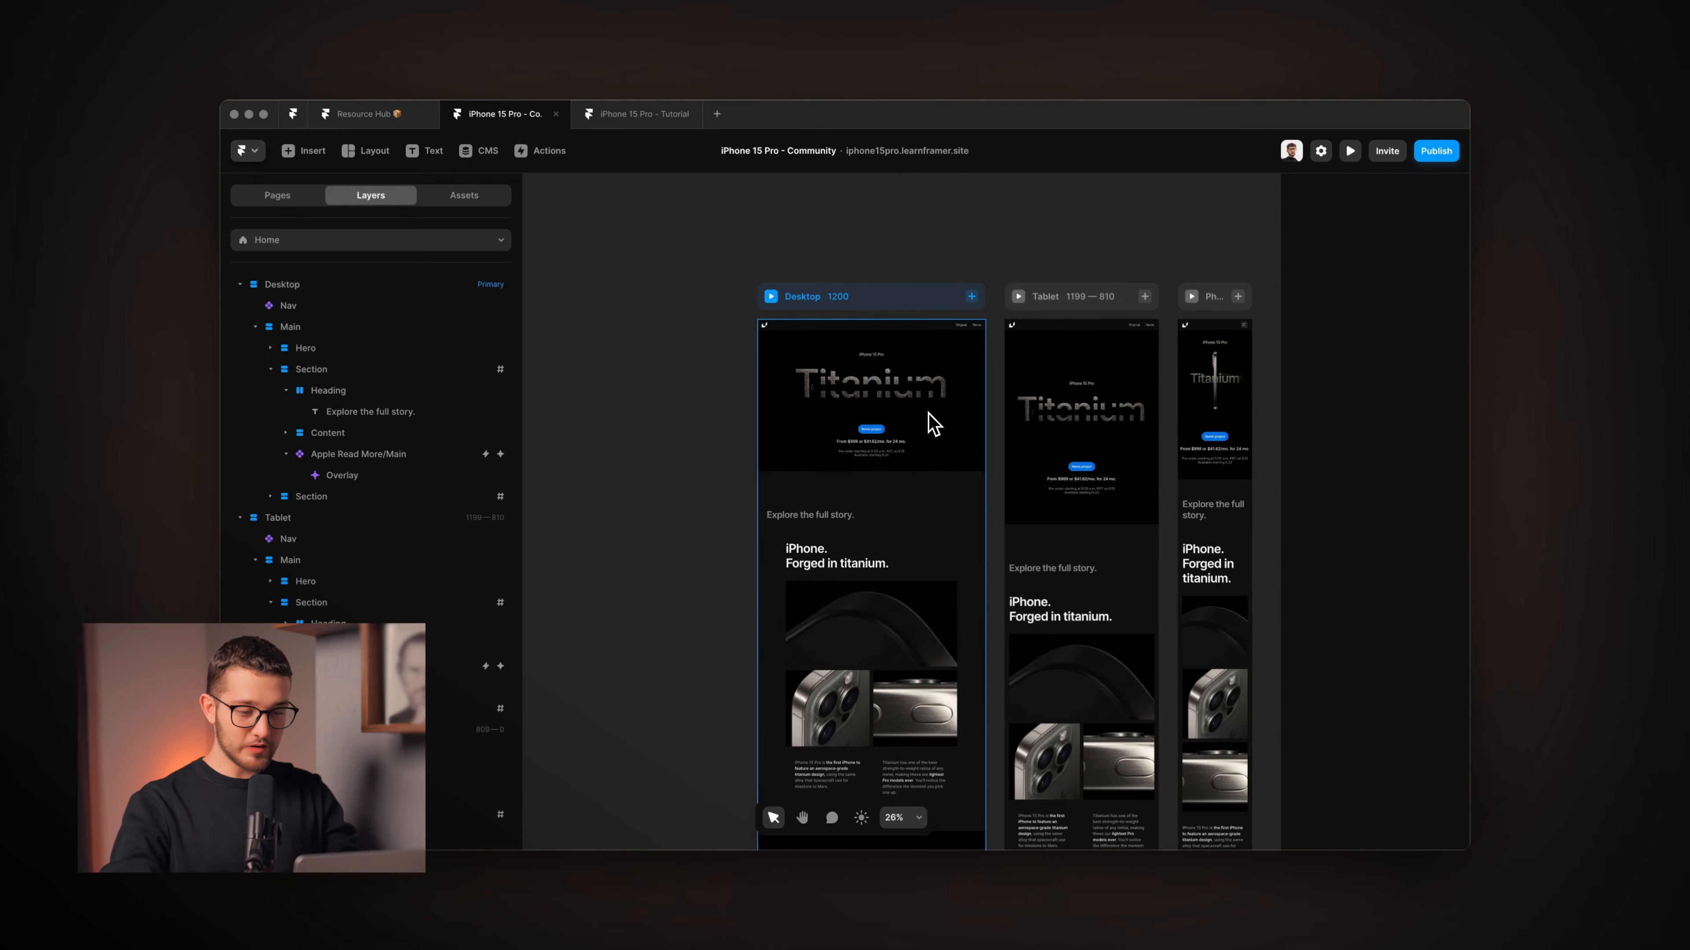
scroll(934, 424, "up", 5)
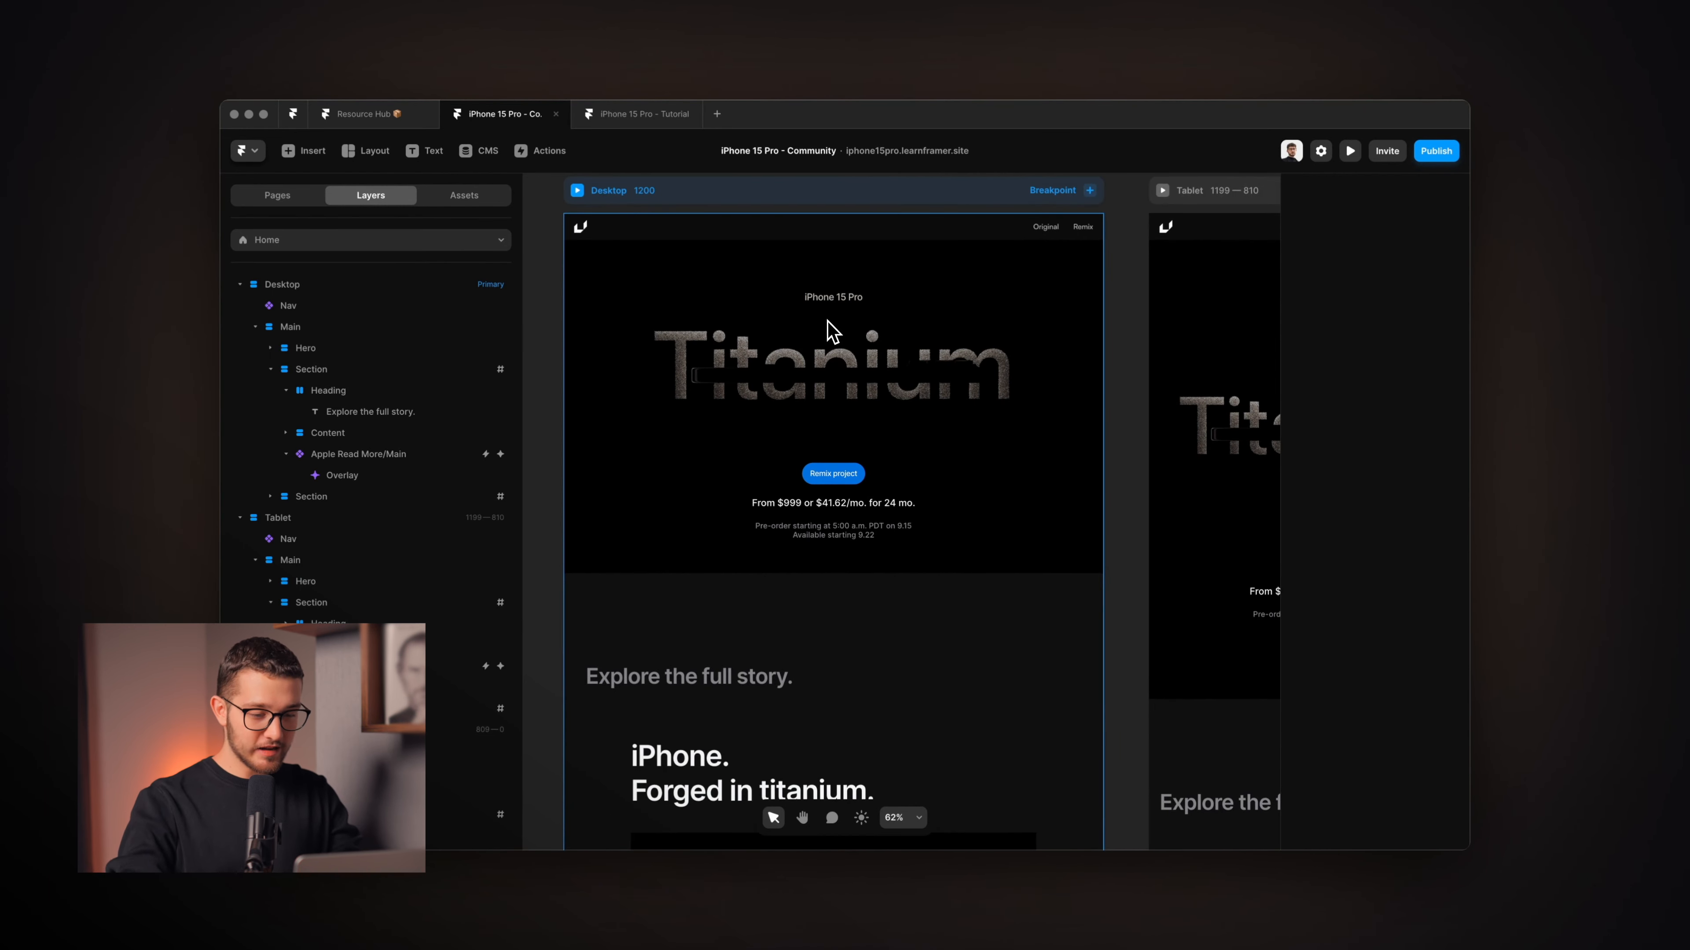
key("super+Tab")
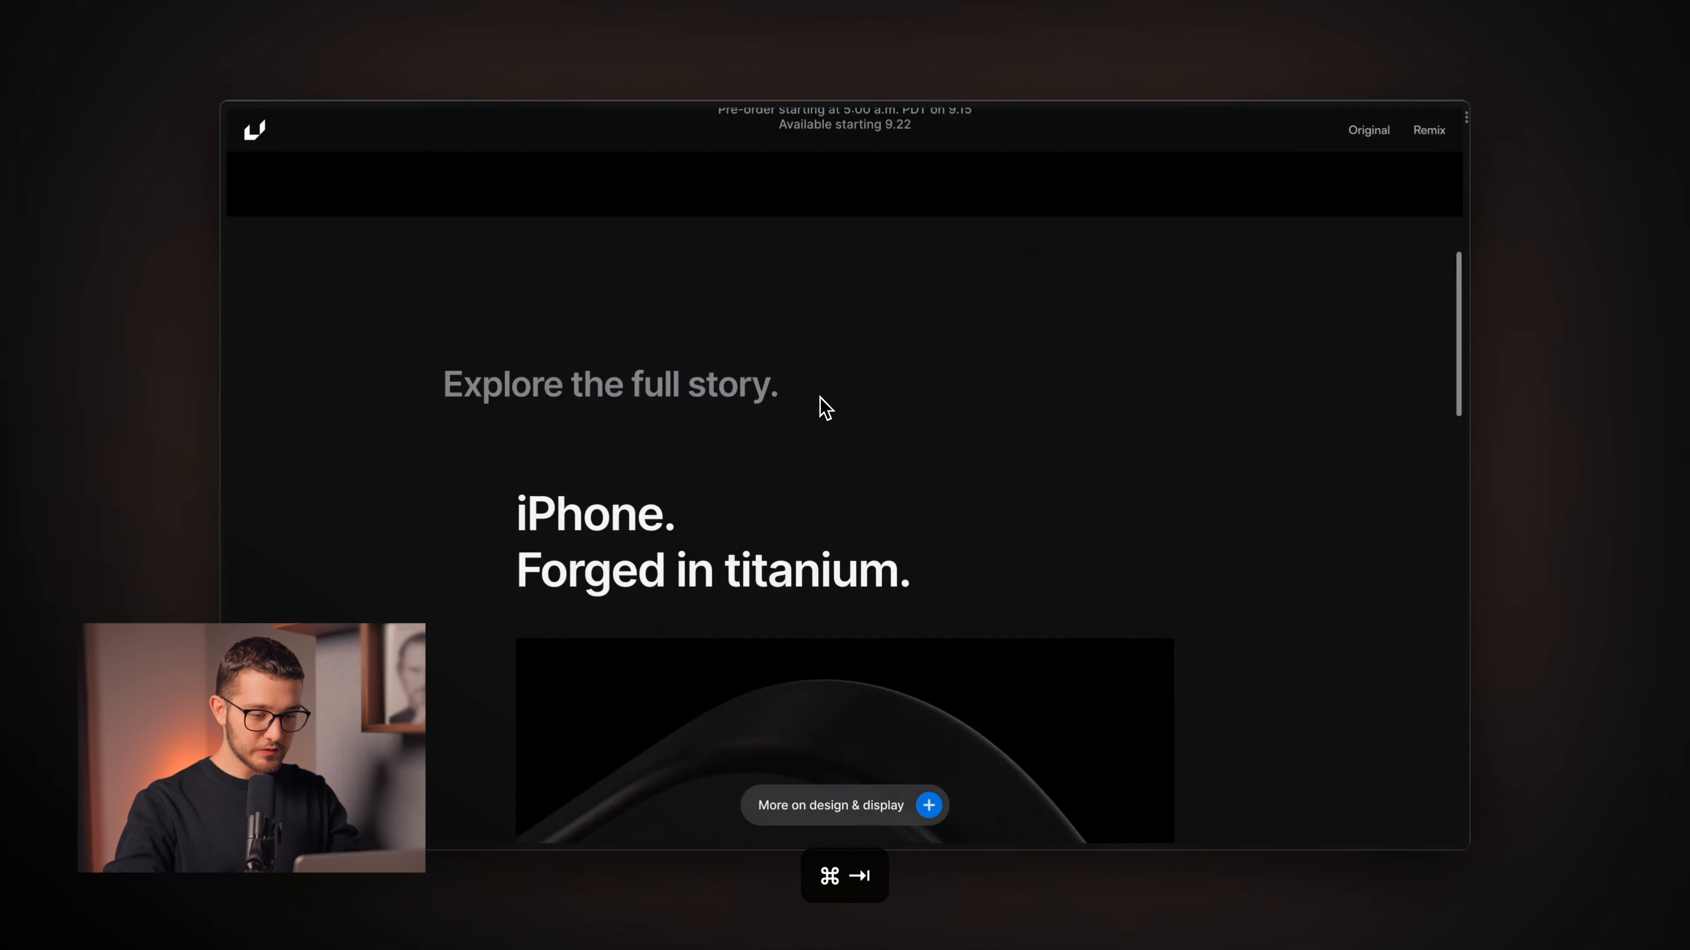
Reload the preview to replay the Titanium hero, then select the hero video in Framer.
key("super+r")
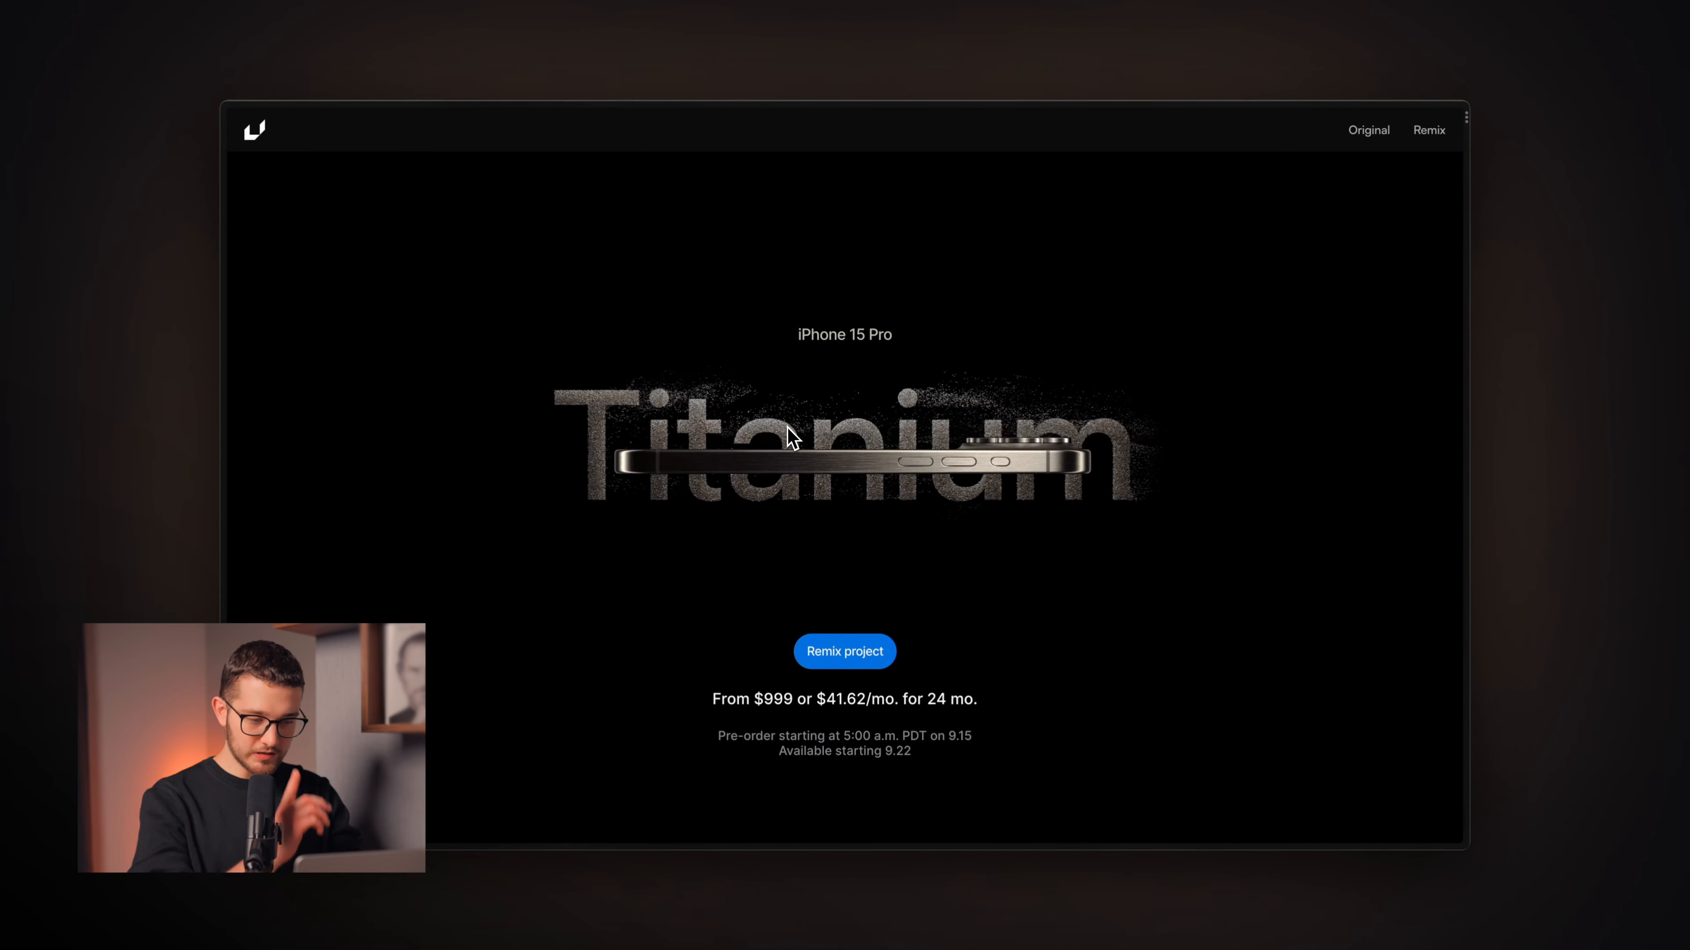
scroll(786, 426, "down", 1)
scroll(788, 428, "up", 1)
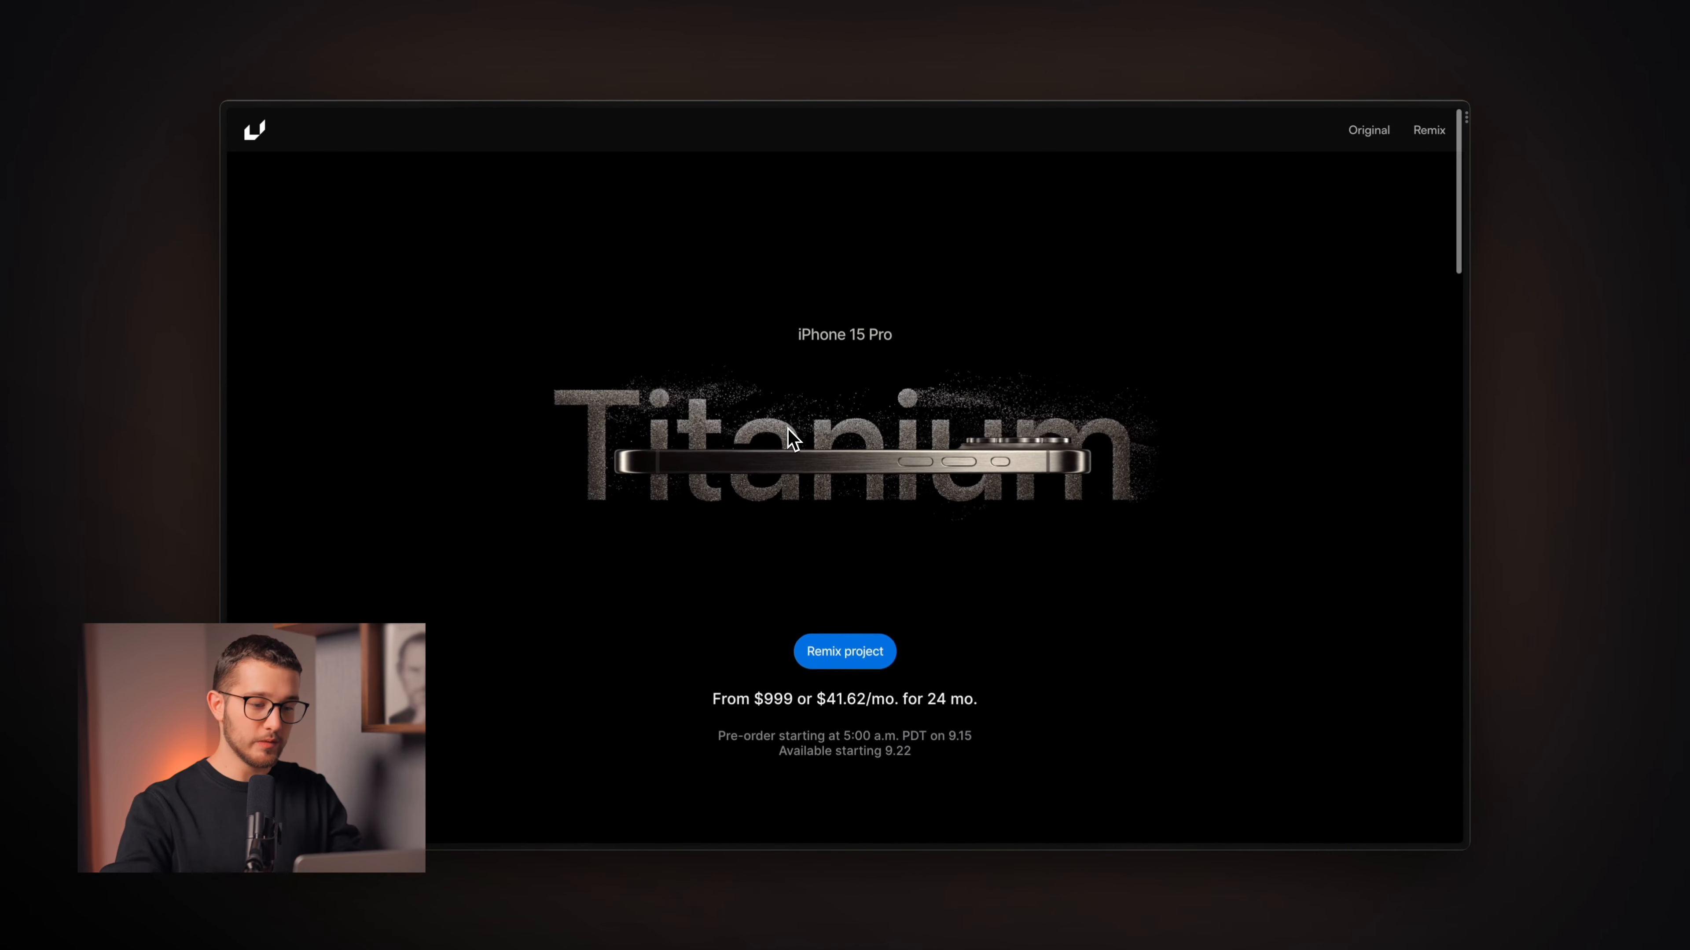
key("super+Tab")
left_click(793, 439)
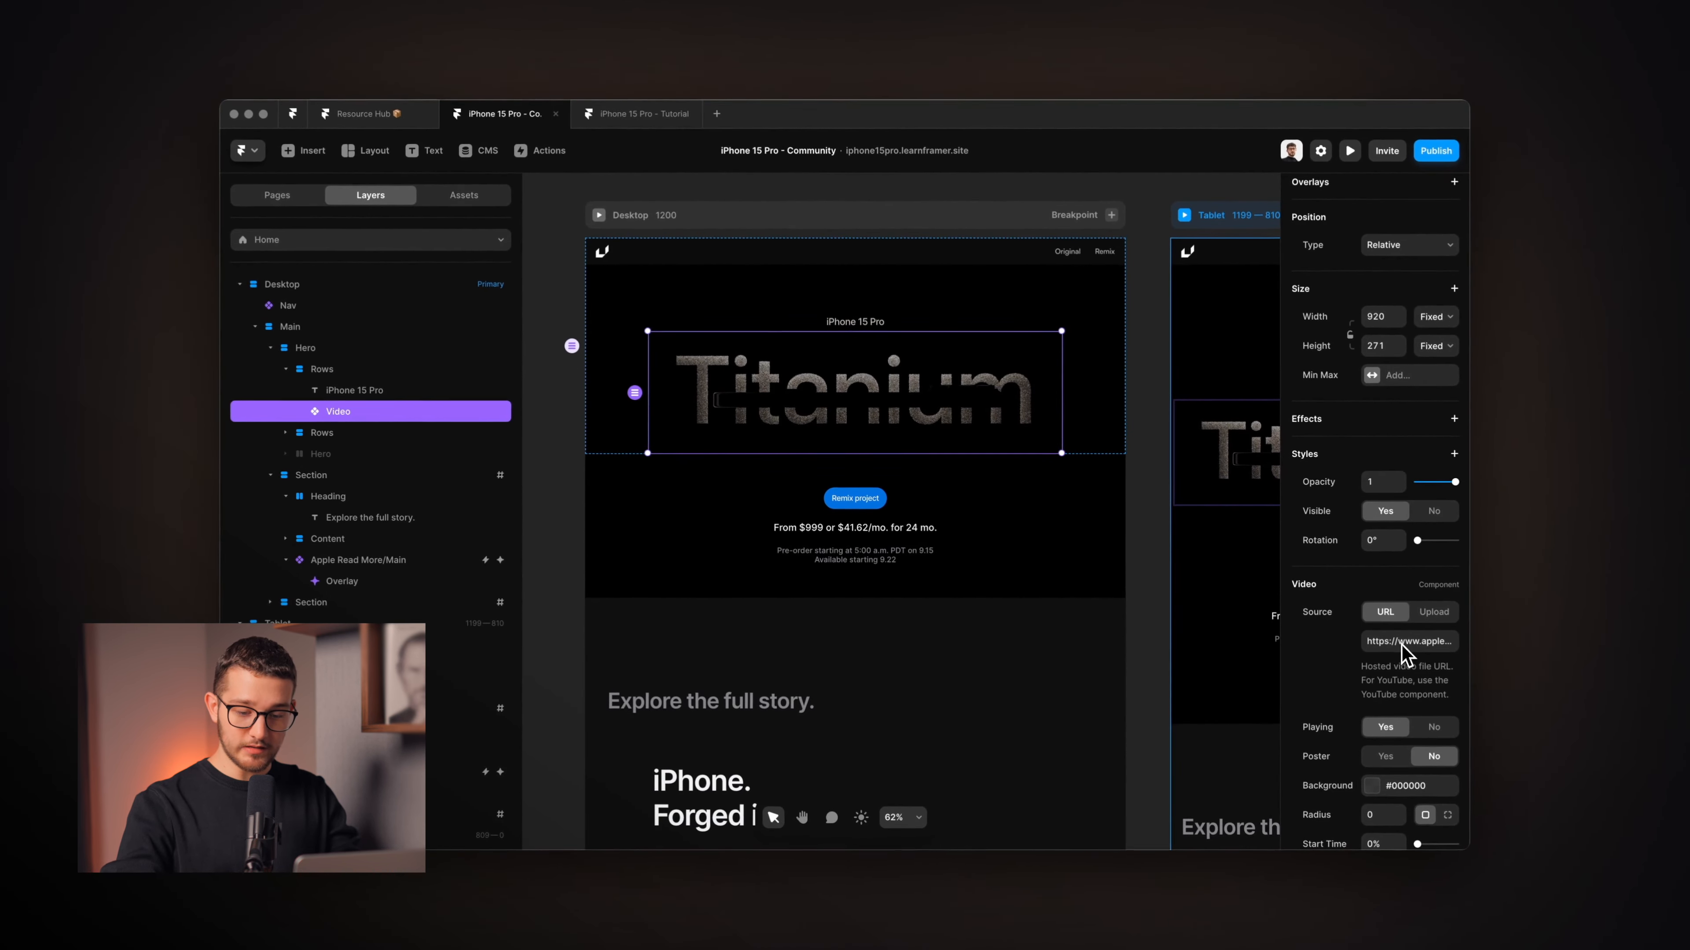
Scroll through the titanium section in the preview, then select its Product Video.
key("super+Tab")
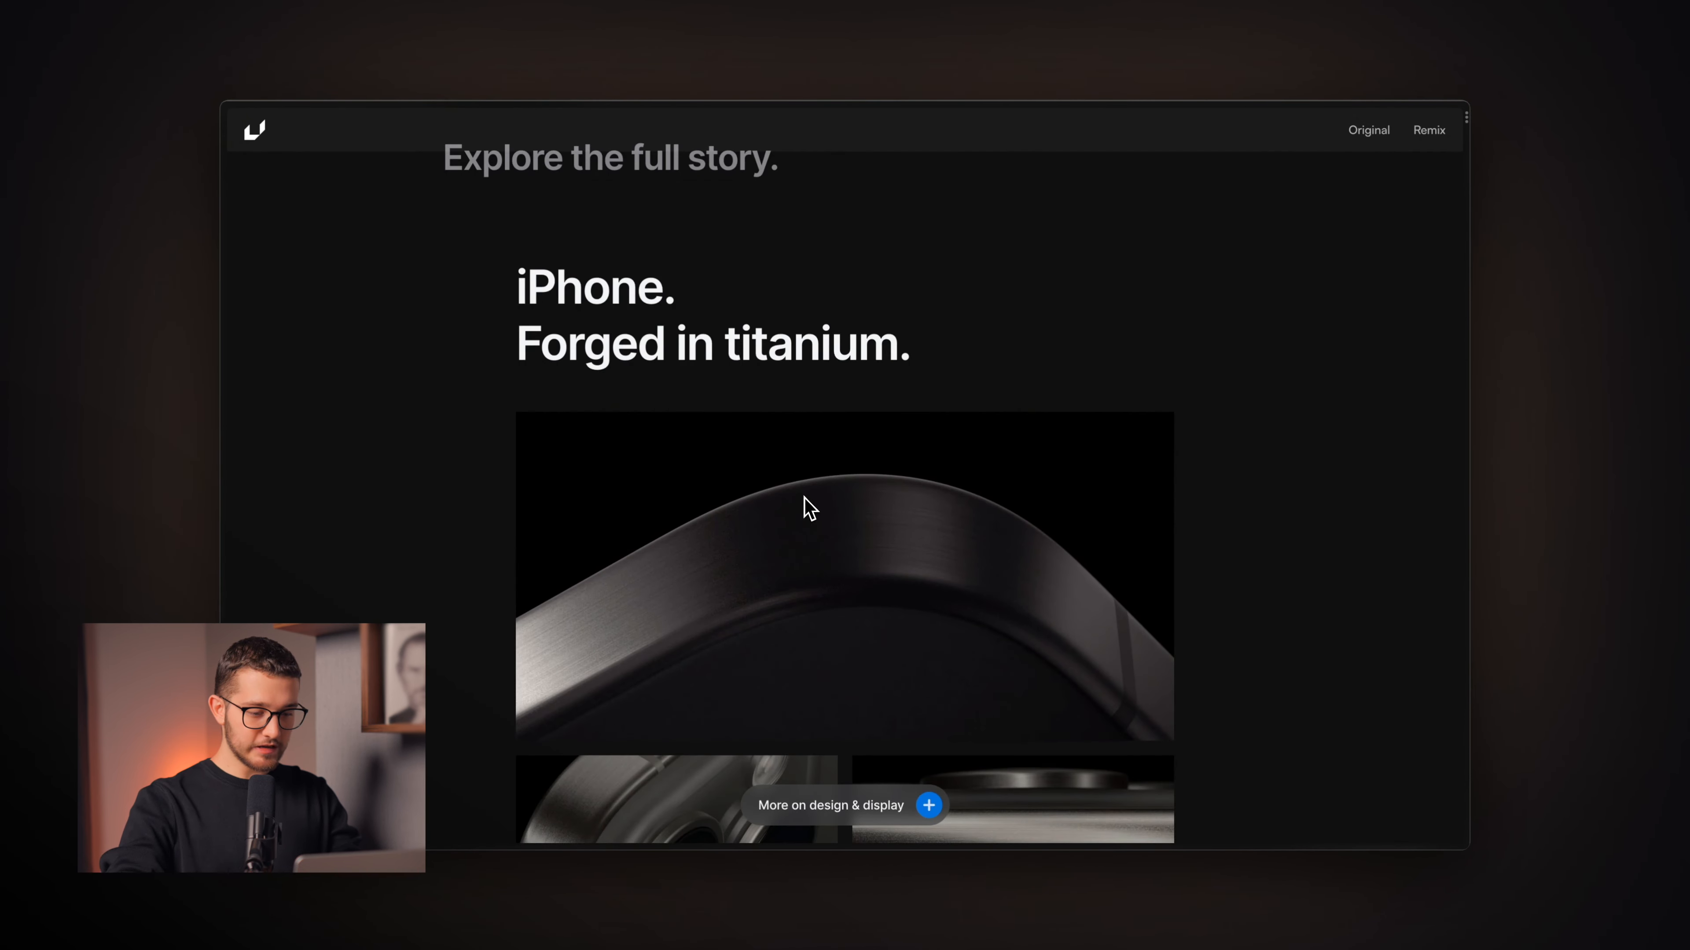
scroll(808, 509, "up", 10)
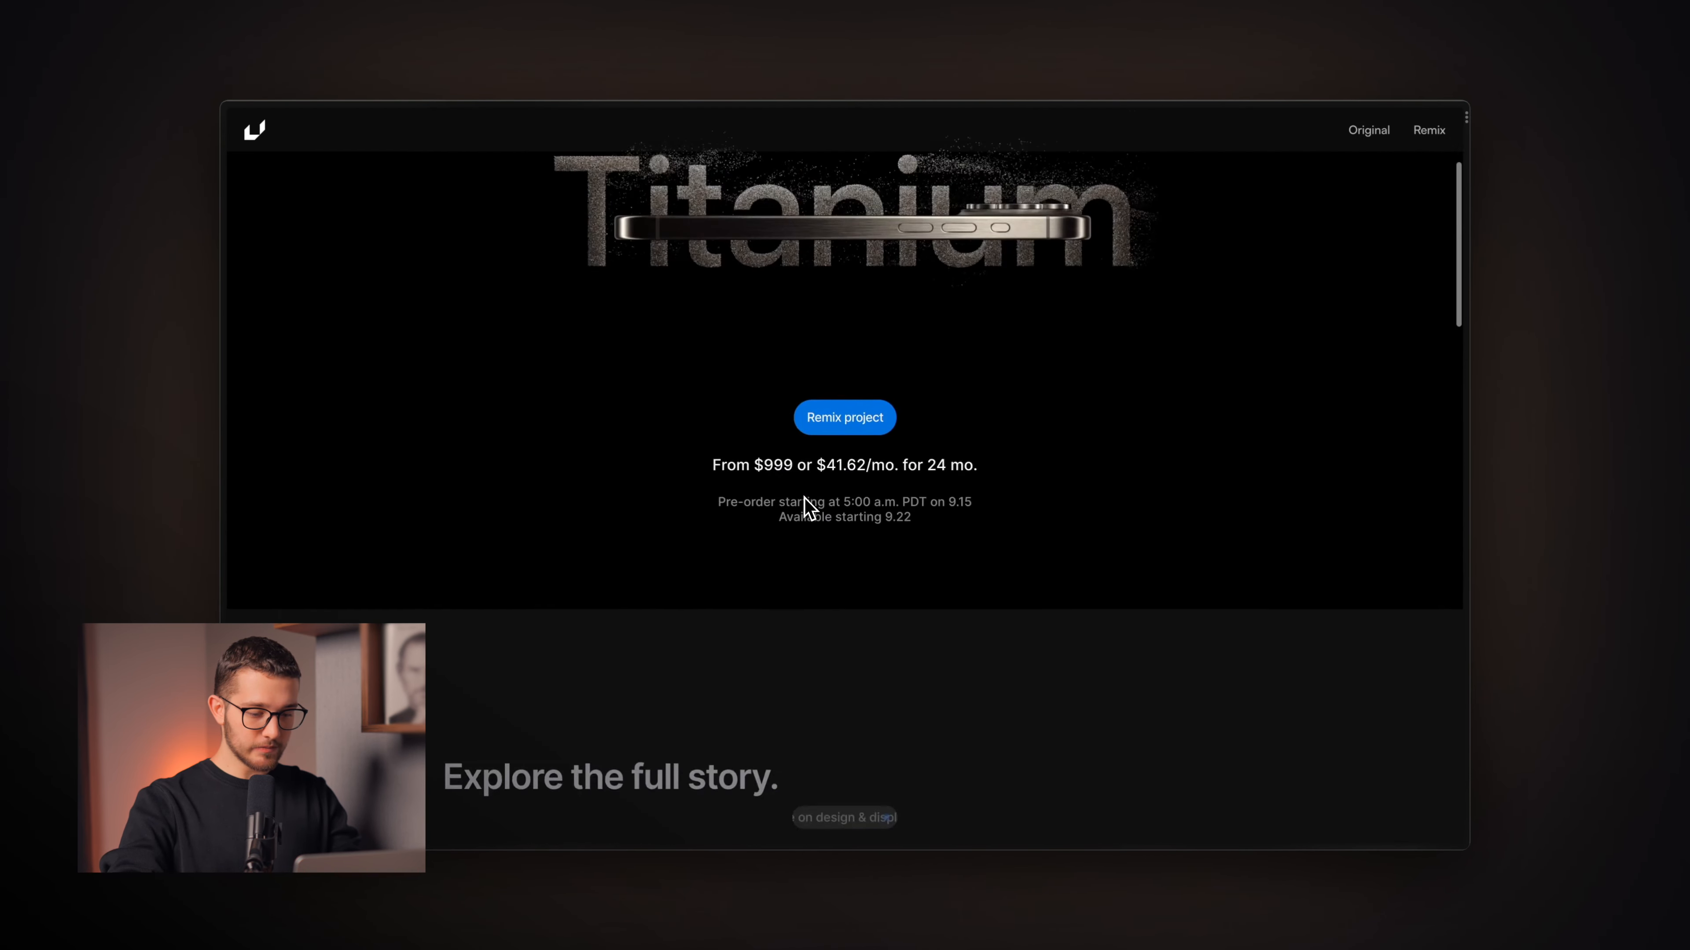
scroll(808, 509, "down", 8)
scroll(808, 509, "down", 4)
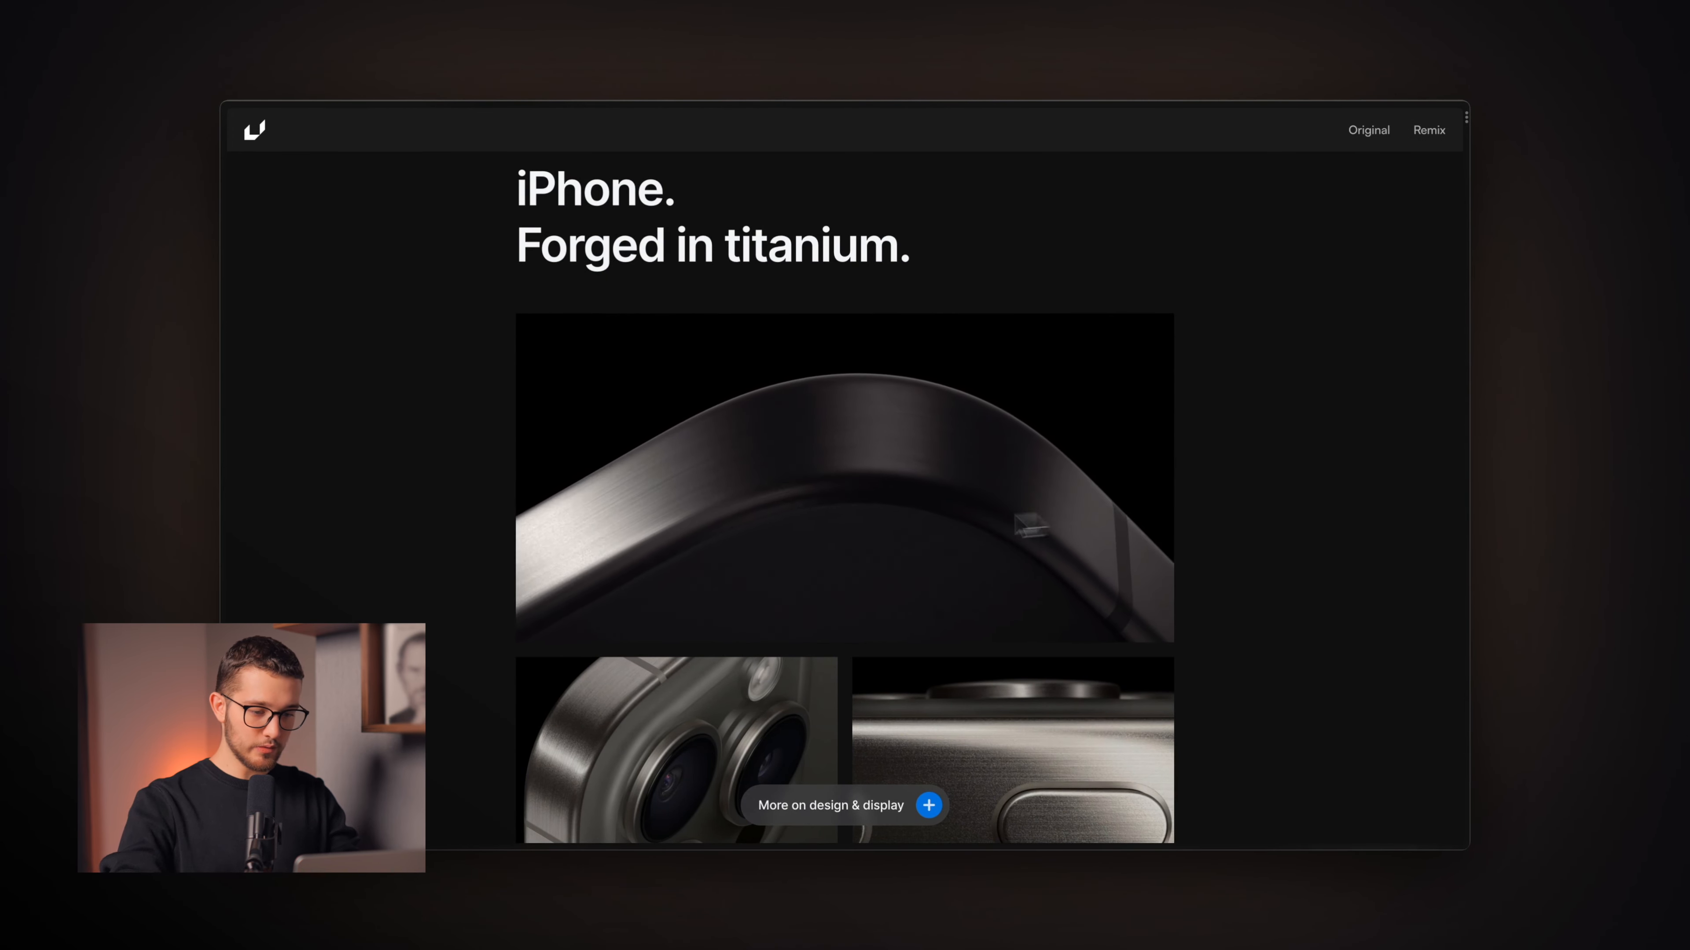
scroll(860, 487, "up", 10)
scroll(867, 491, "up", 4)
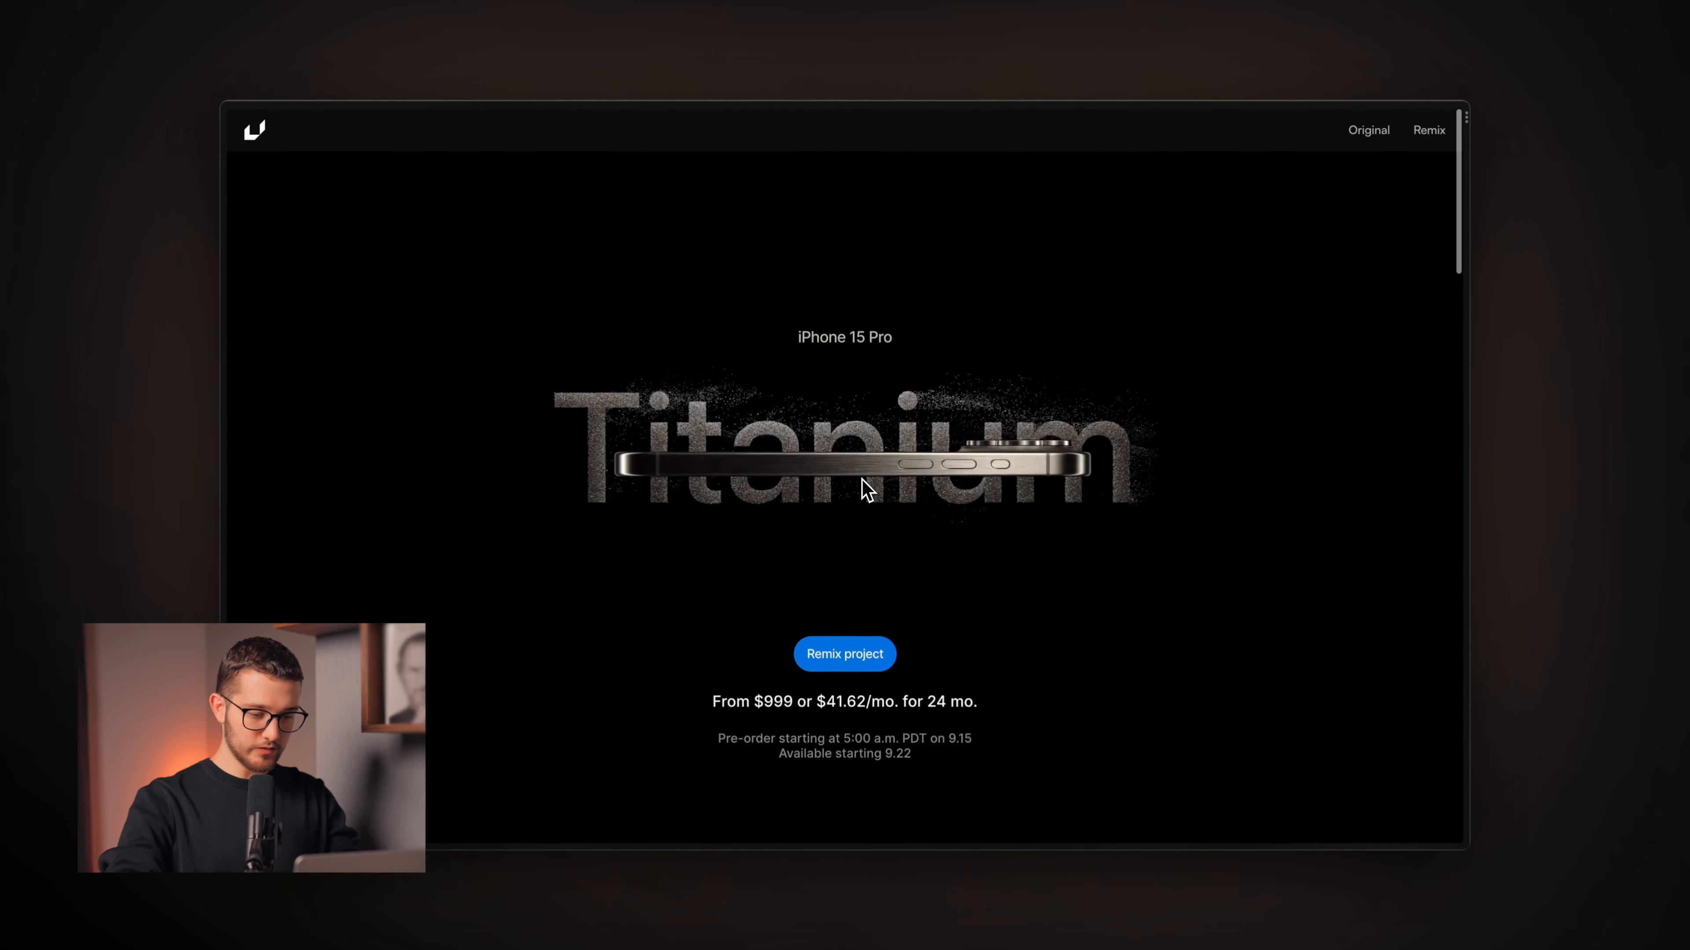
scroll(867, 491, "down", 3)
scroll(866, 491, "up", 3)
scroll(866, 490, "down", 10)
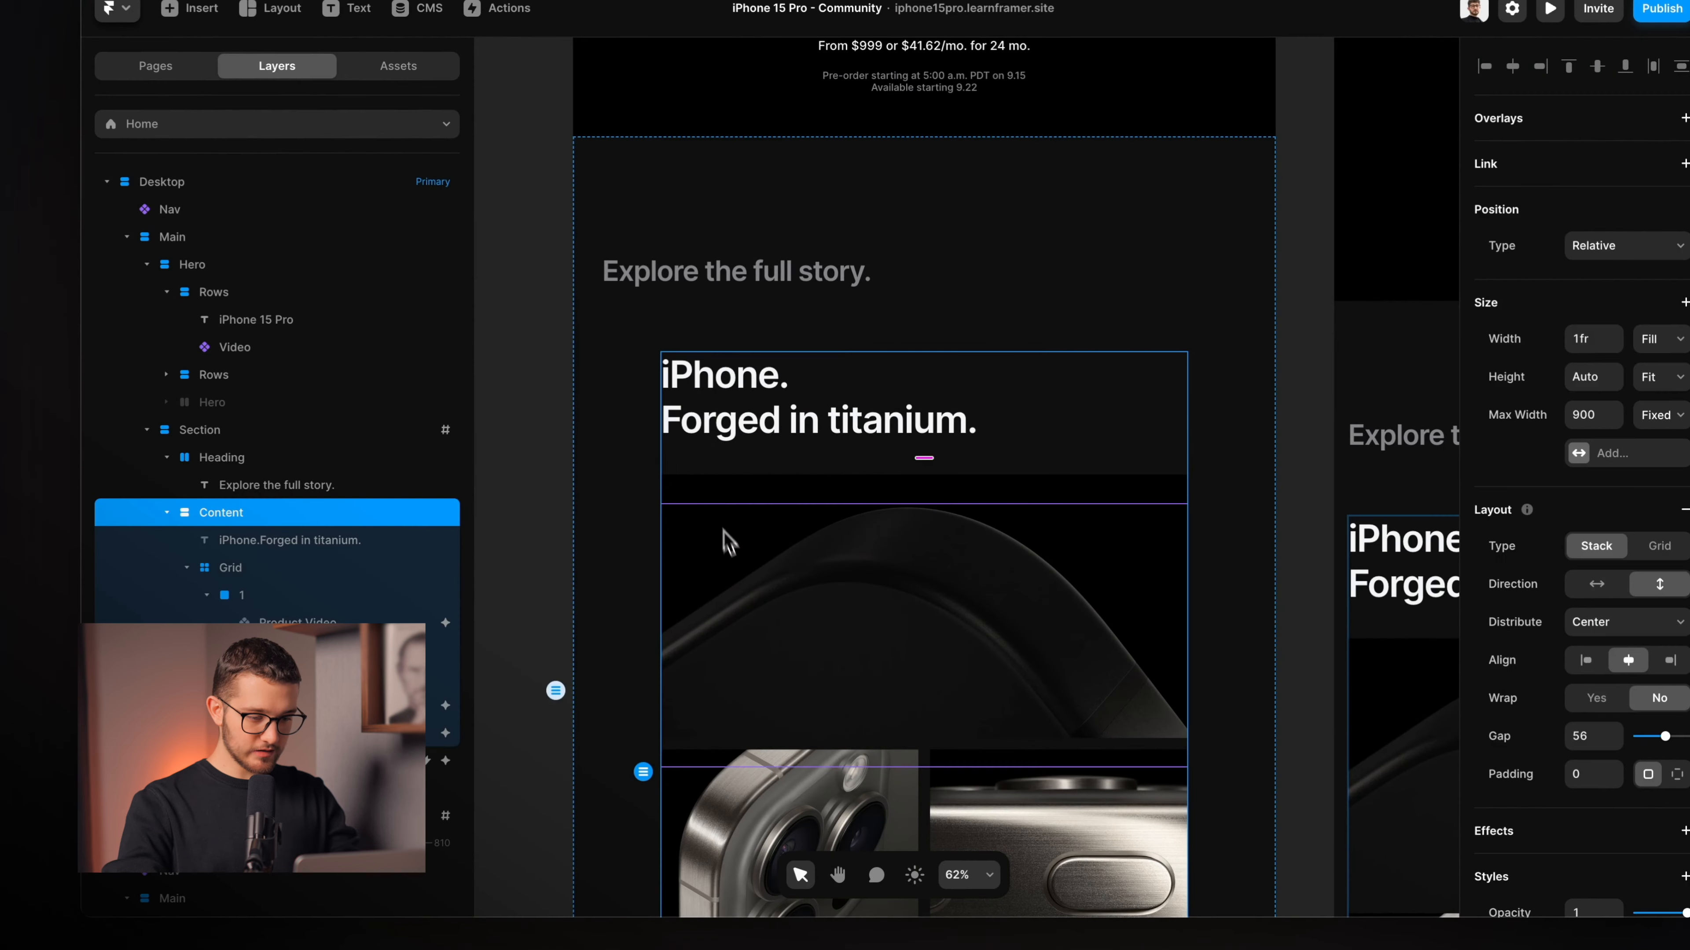
left_click(724, 531, "super")
scroll(725, 543, "down", 3)
scroll(725, 542, "up", 2)
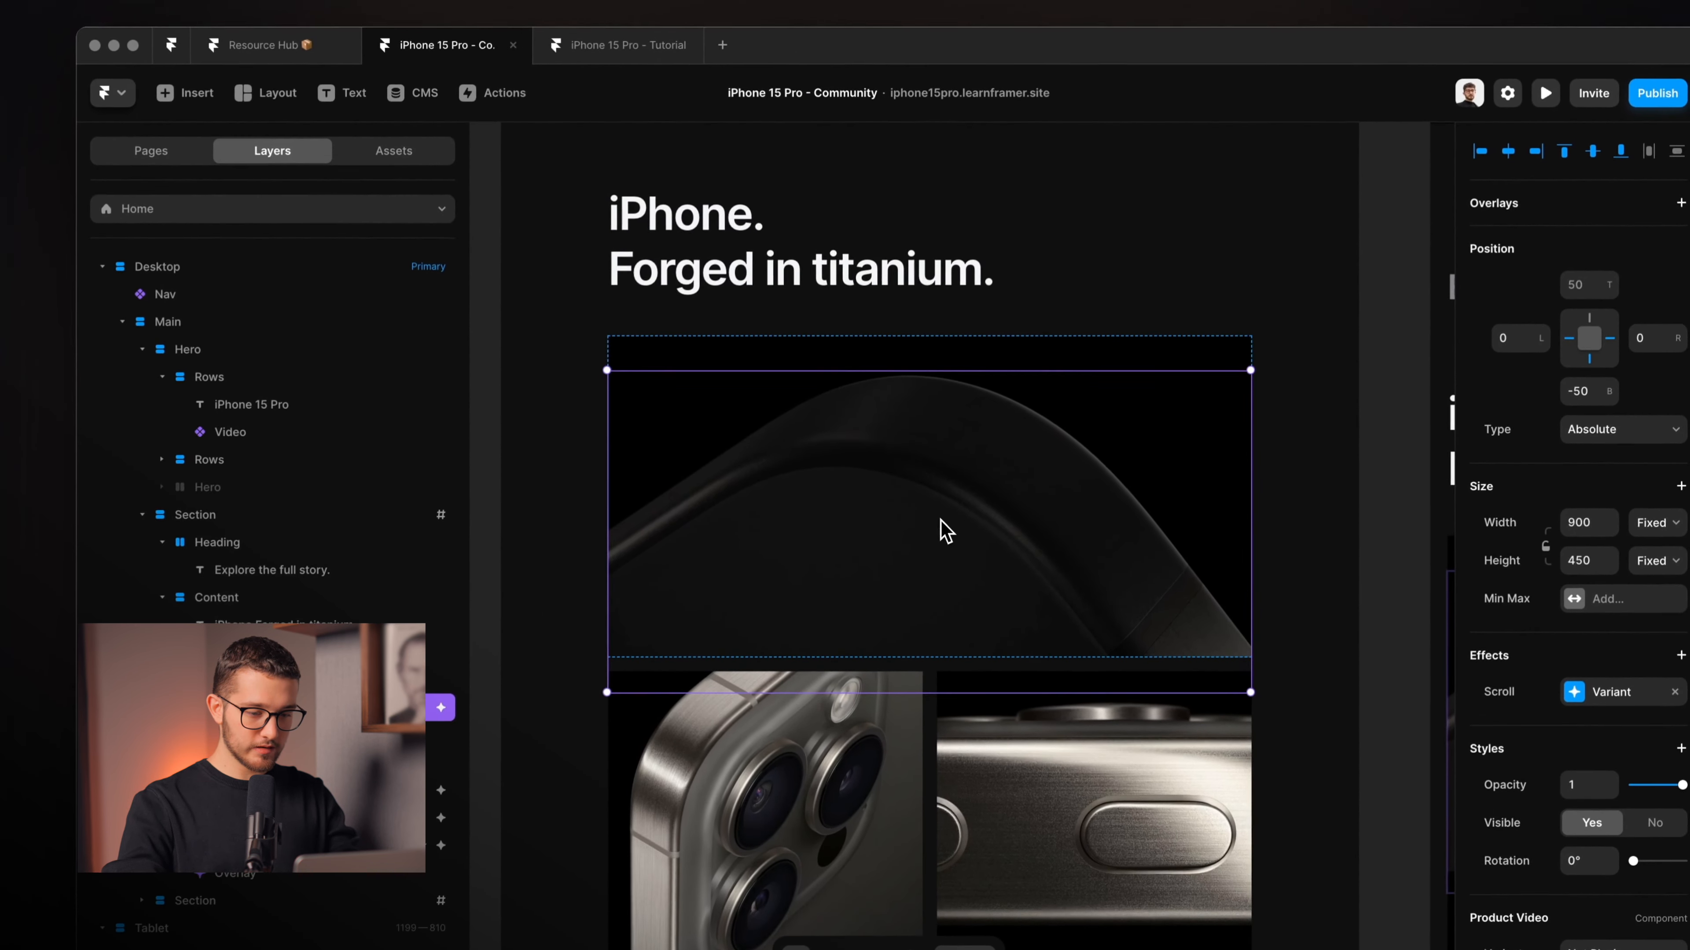
Look inside the Product Video component, then place a new Video element on empty canvas.
double_click(945, 530)
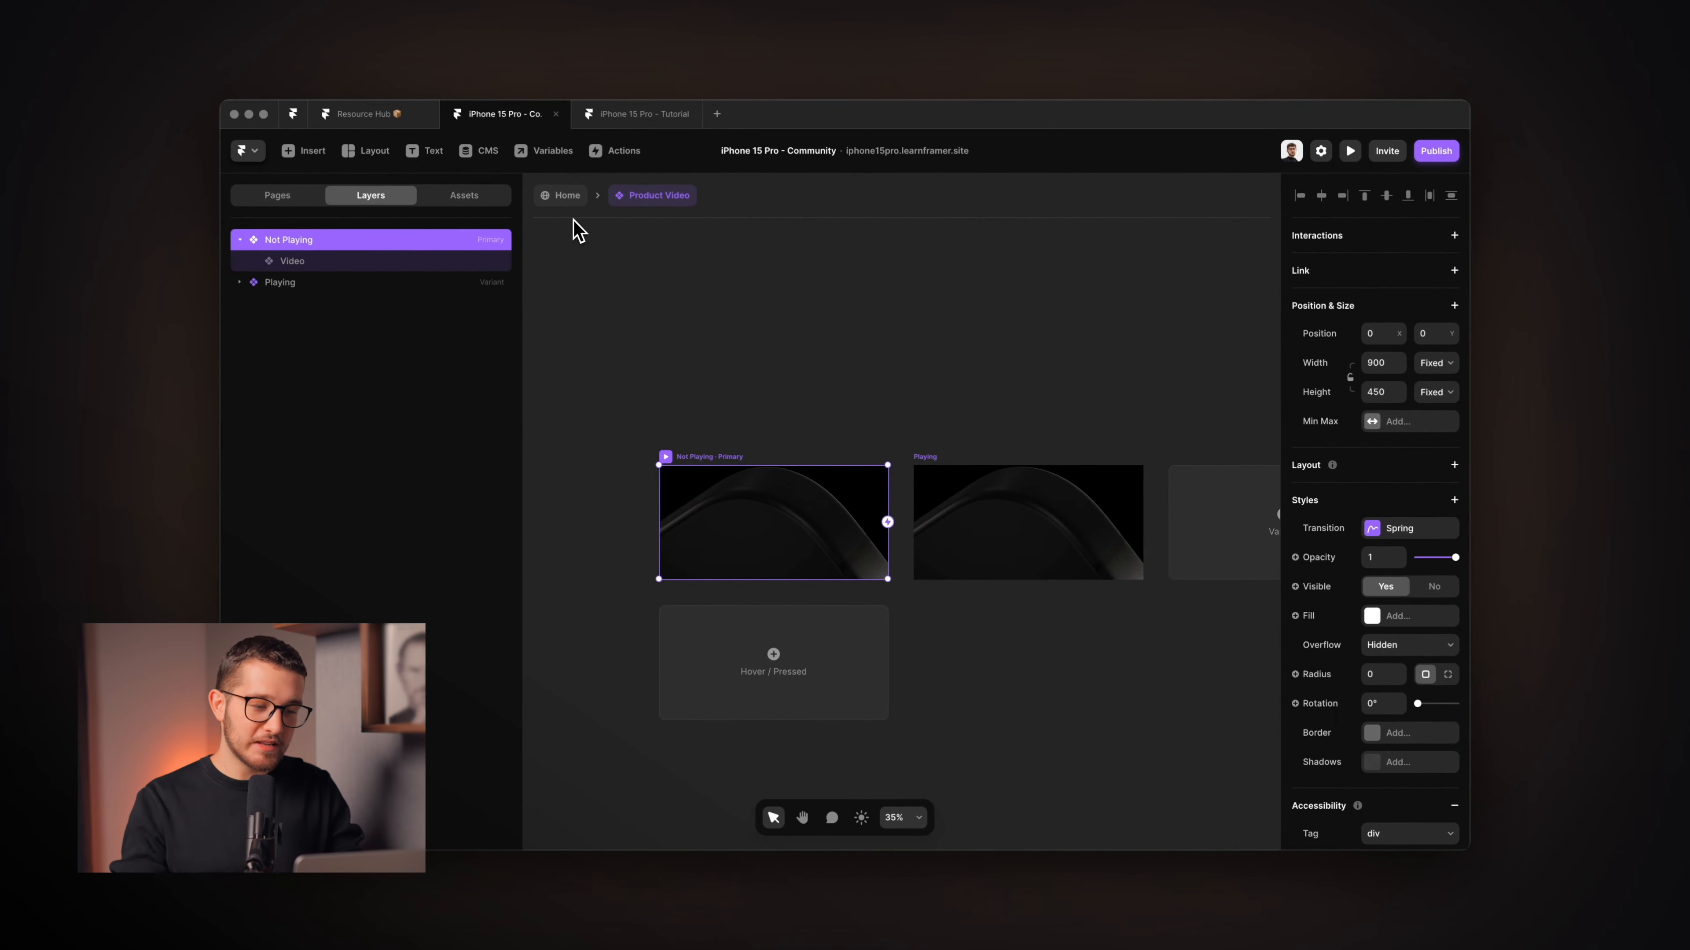
left_click(567, 195)
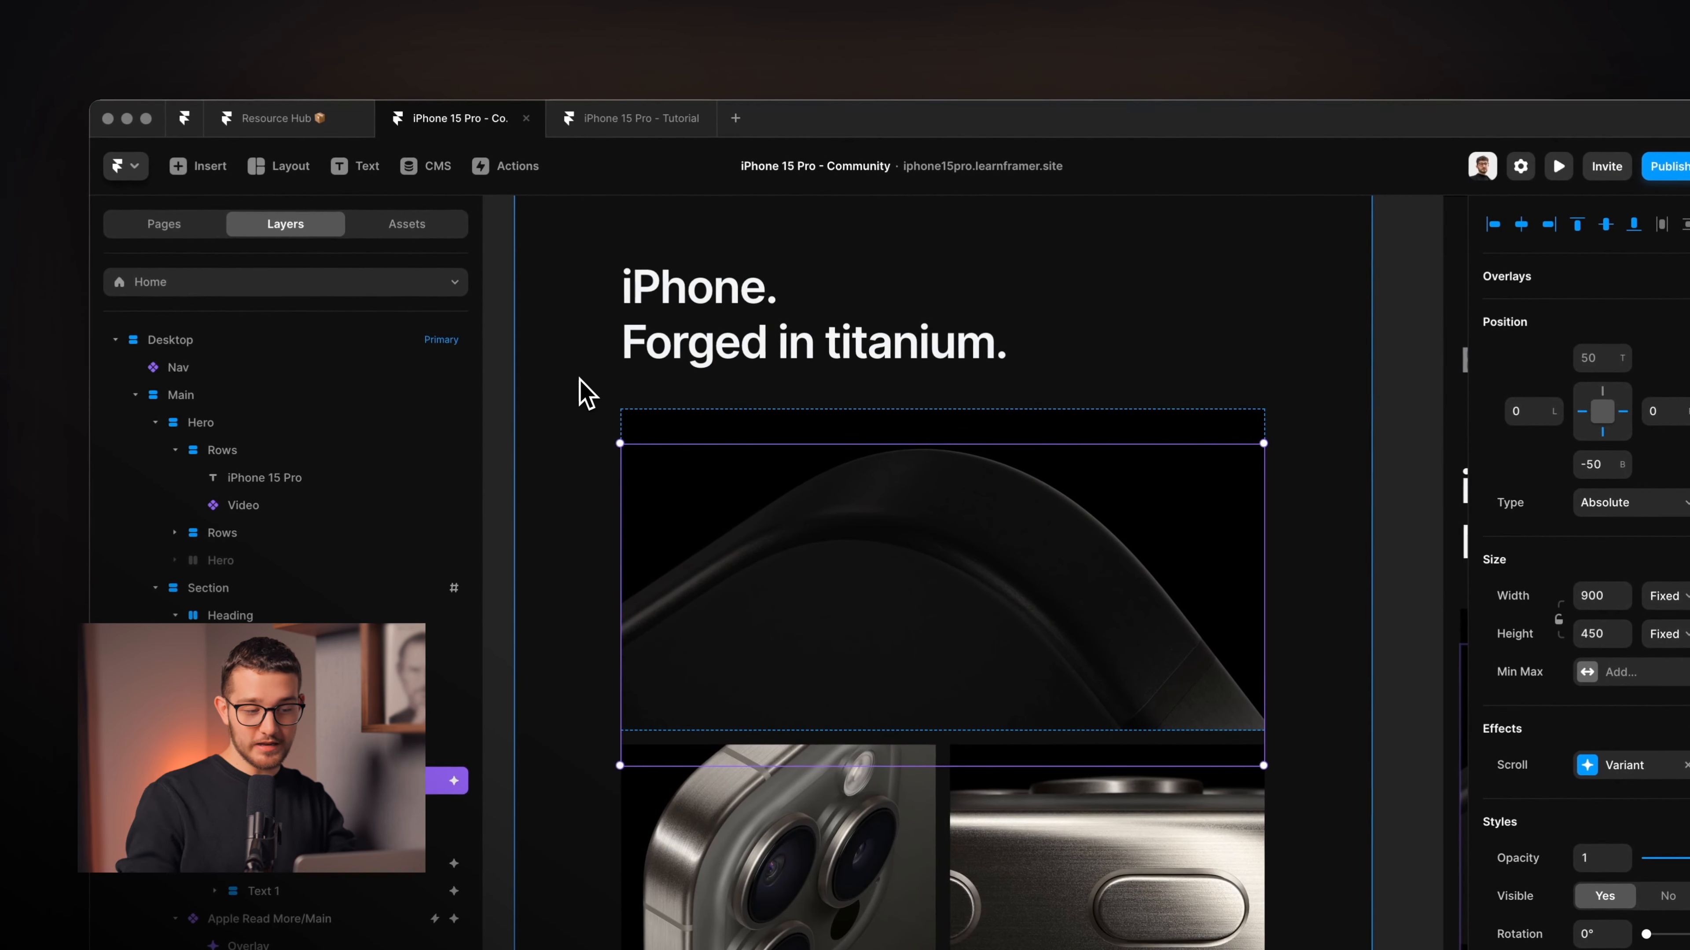
type("ivideo")
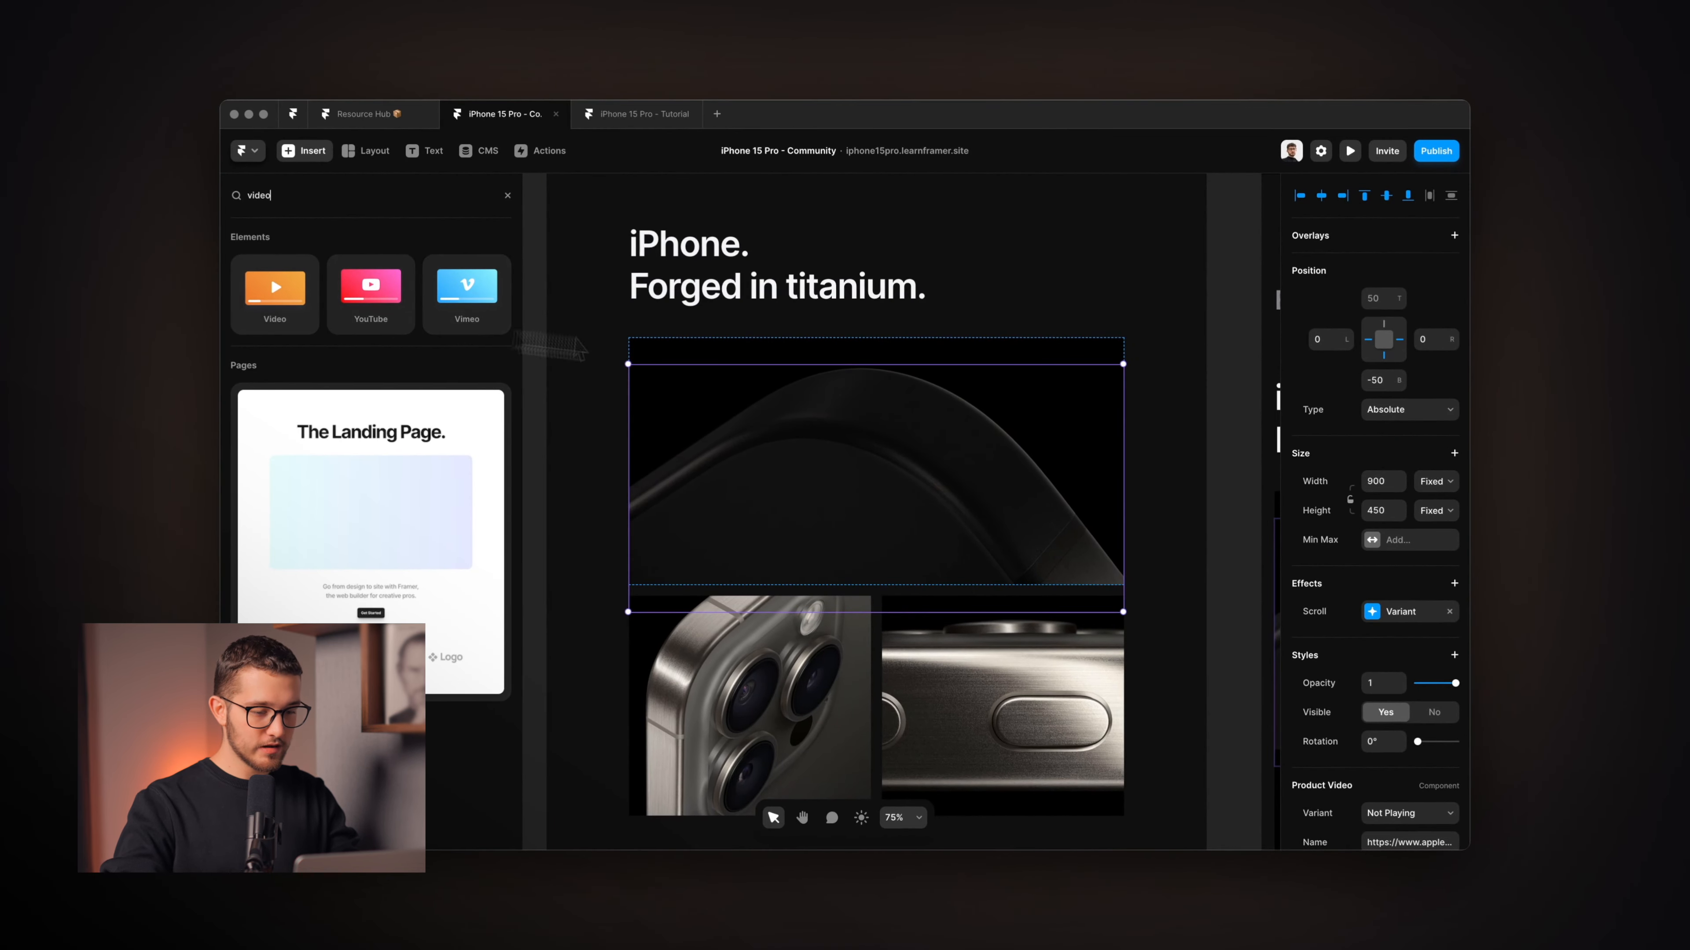
scroll(852, 385, "left", 7)
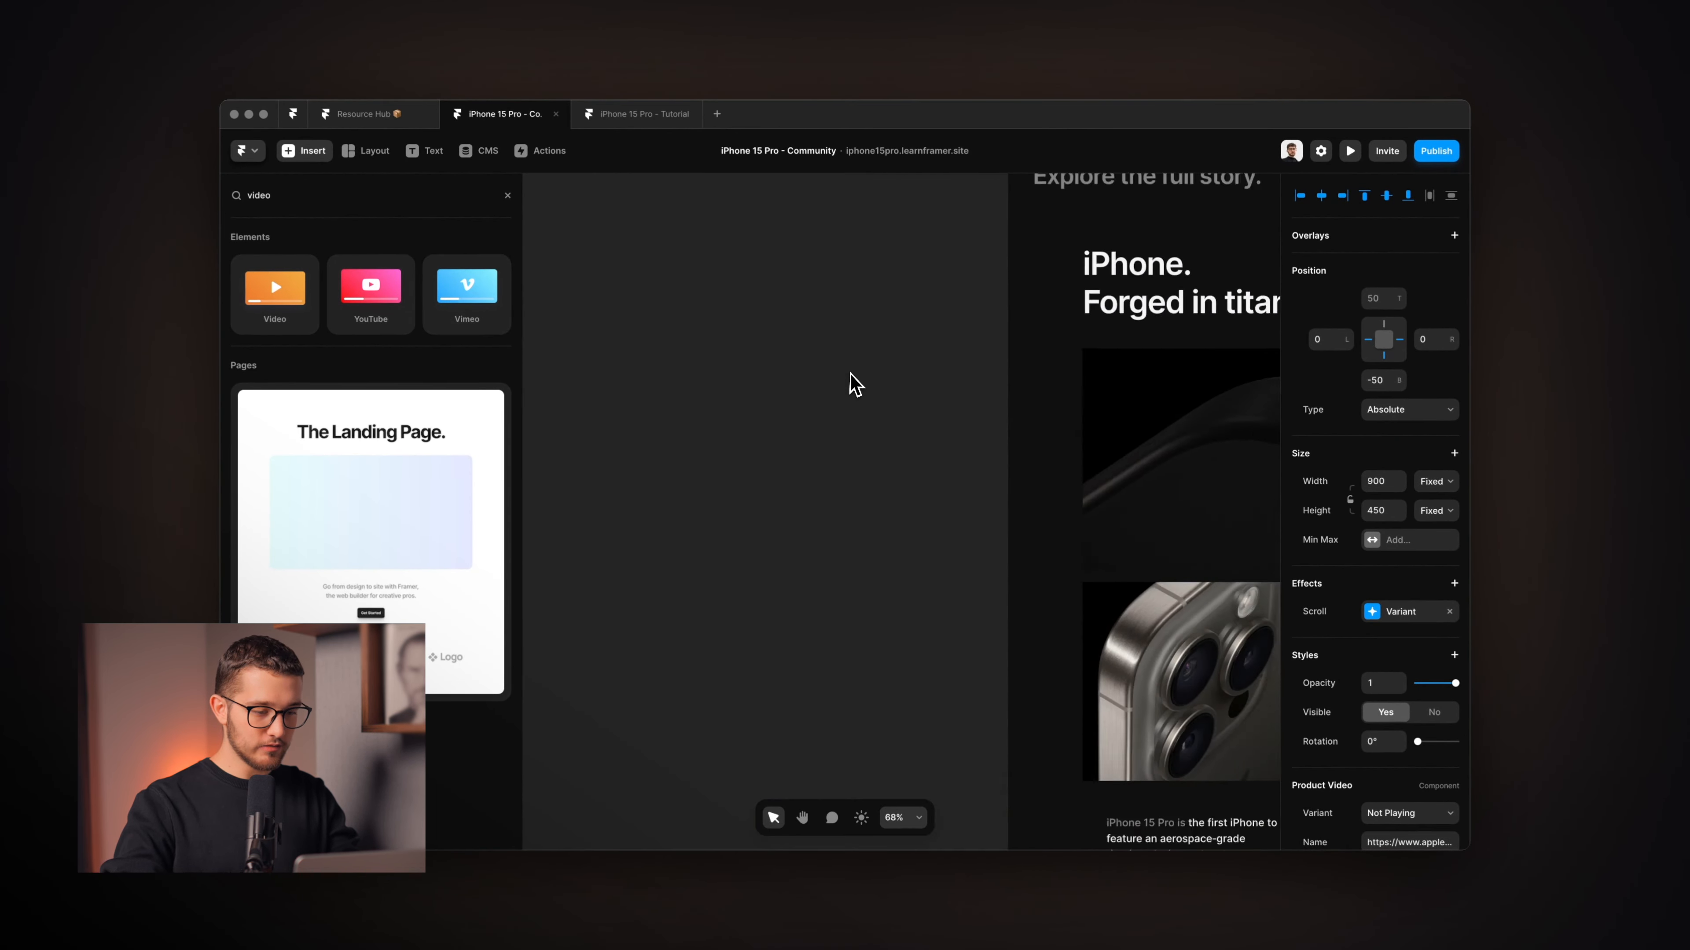
scroll(854, 386, "down", 5)
left_click_drag(274, 293, 631, 432)
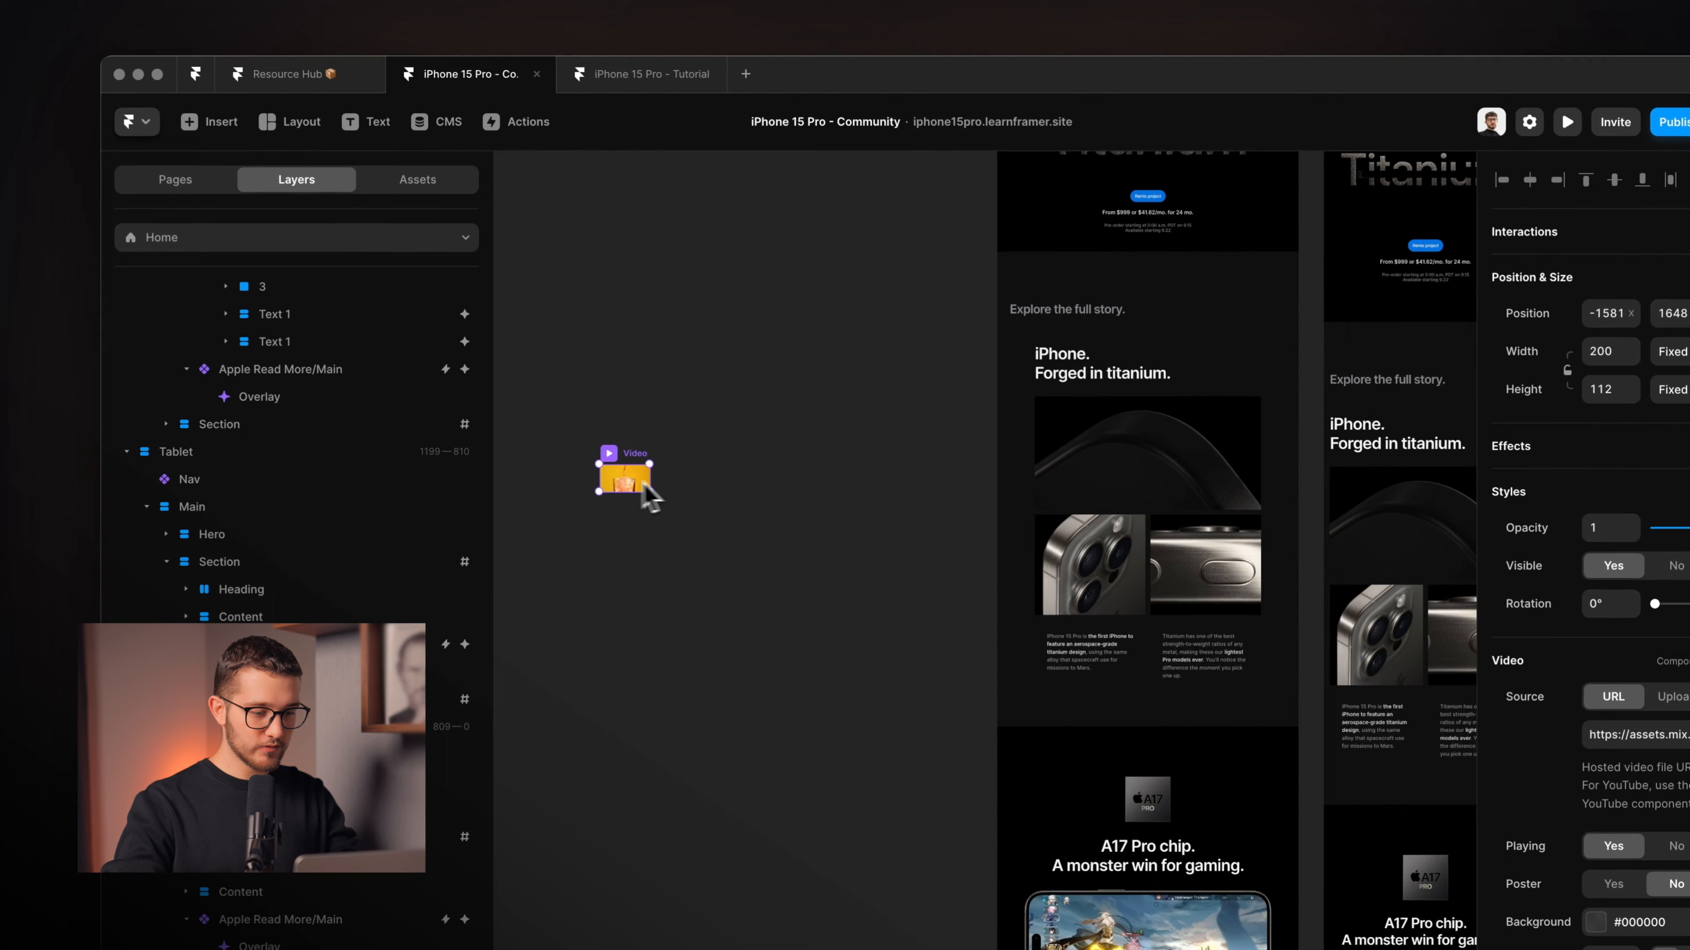
scroll(648, 496, "up", 5)
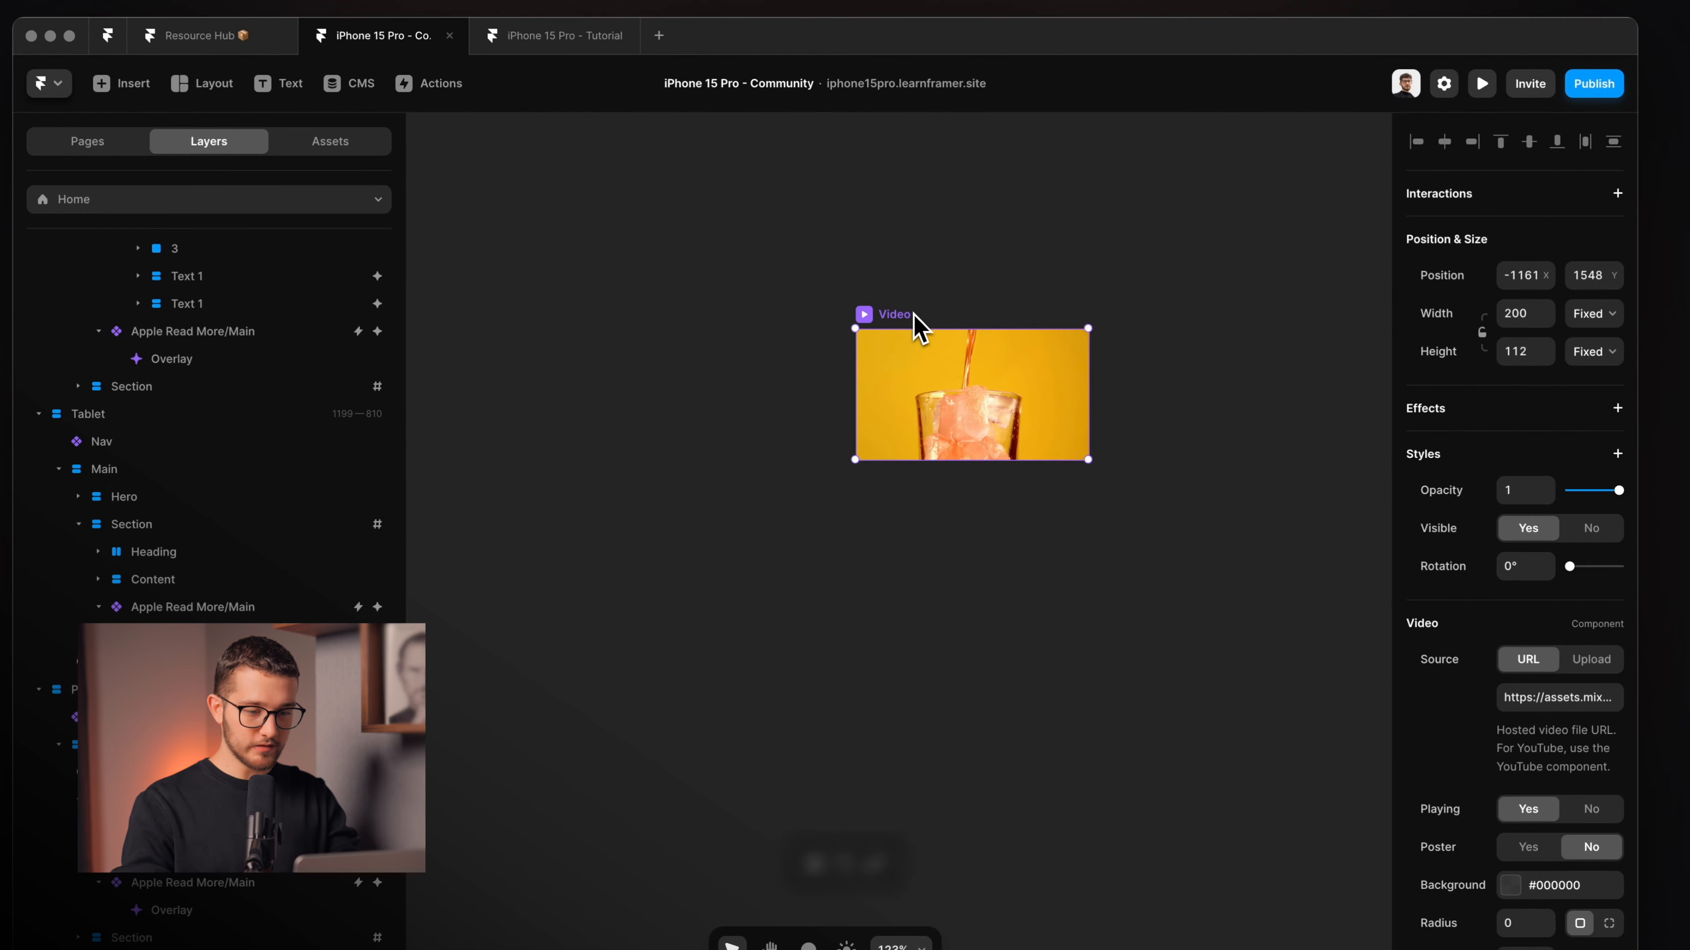
Wrap the test video in a stack, cancel making it a component, and delete it.
key("super+alt+Return")
right_click(960, 392)
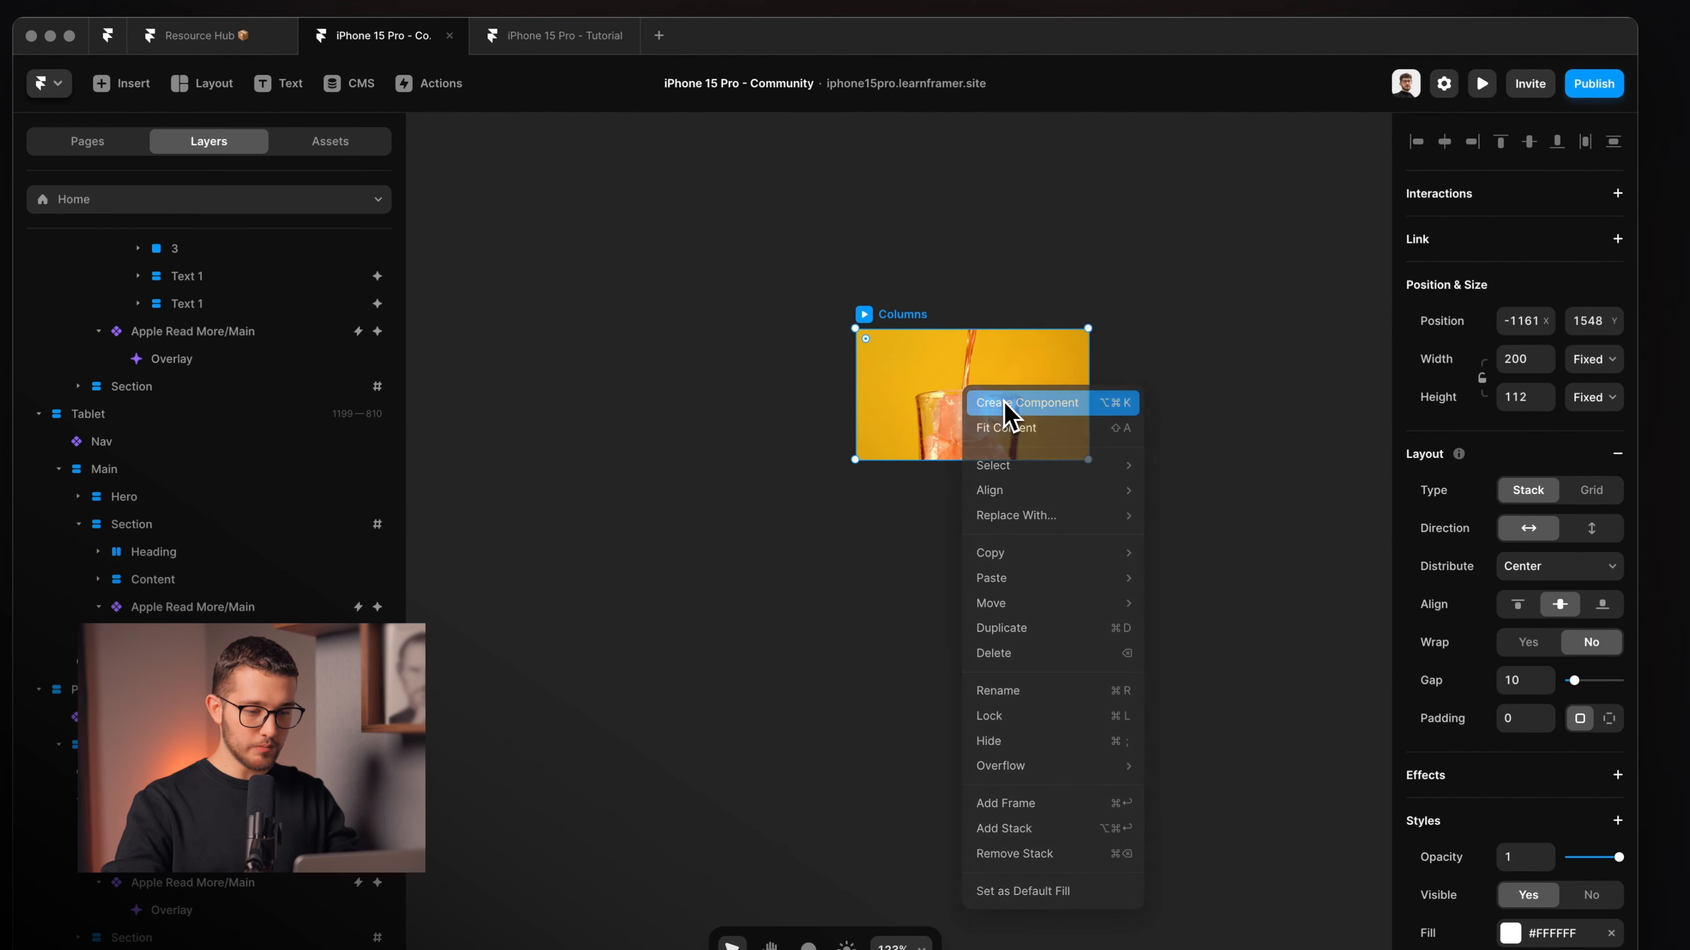
left_click(970, 399)
left_click(800, 602)
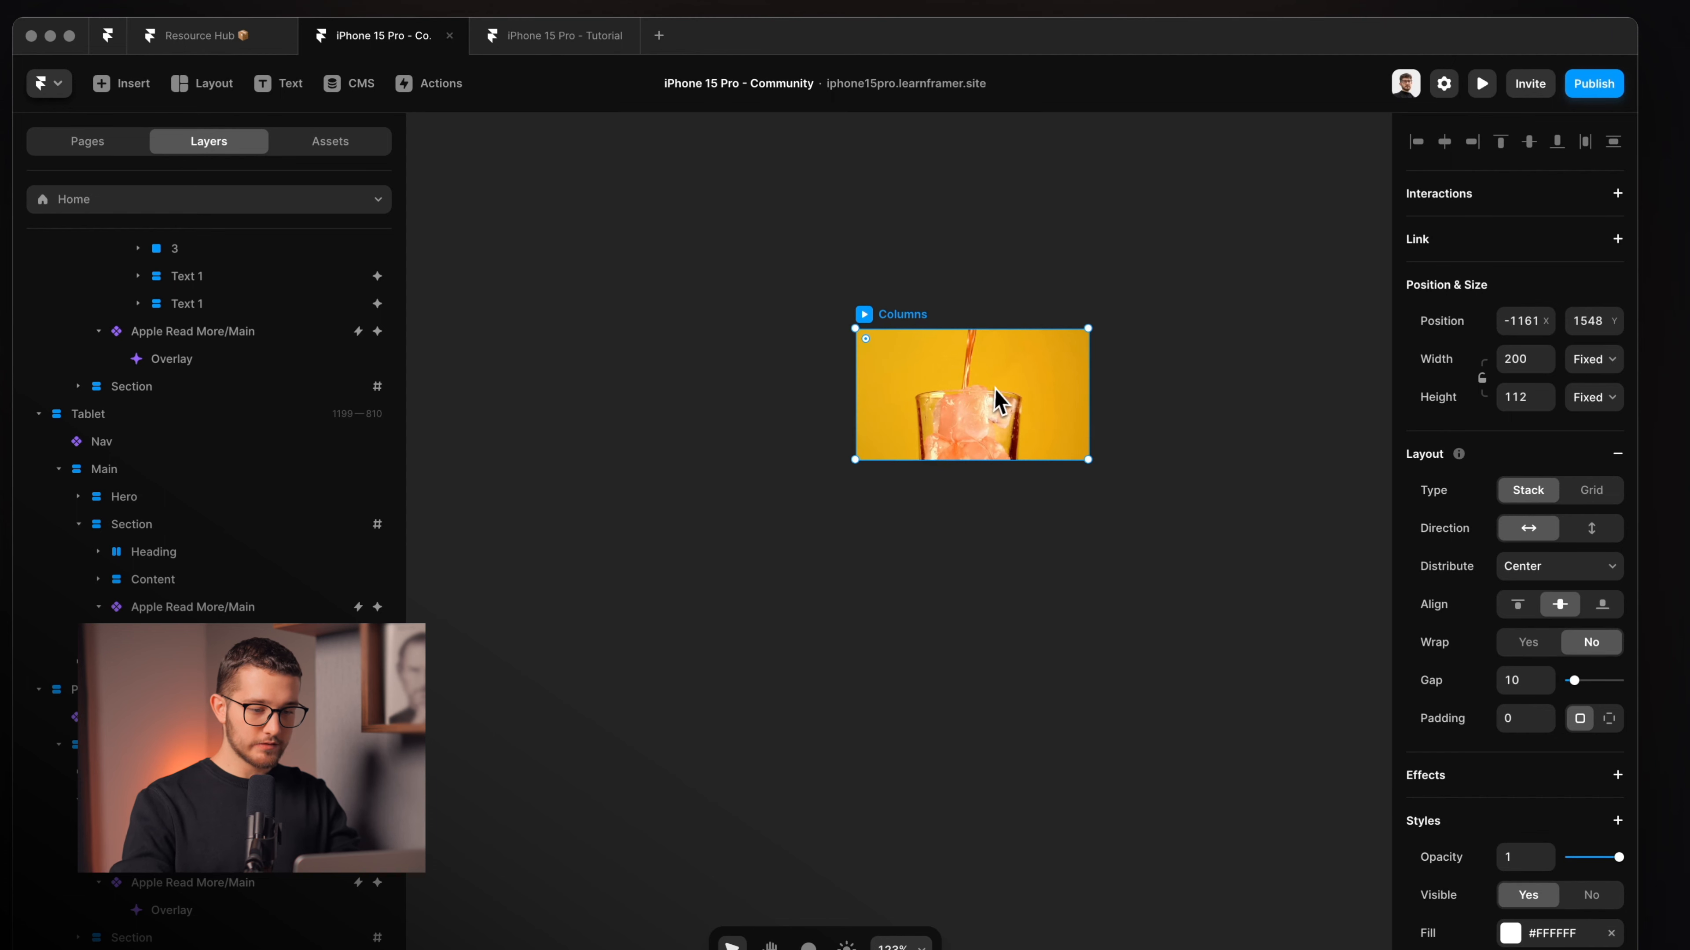
key("Delete")
Select the Product Video under the 'iPhone. Forged in titanium.' heading.
scroll(996, 388, "down", 5)
scroll(995, 388, "right", 10)
scroll(995, 388, "down", 5)
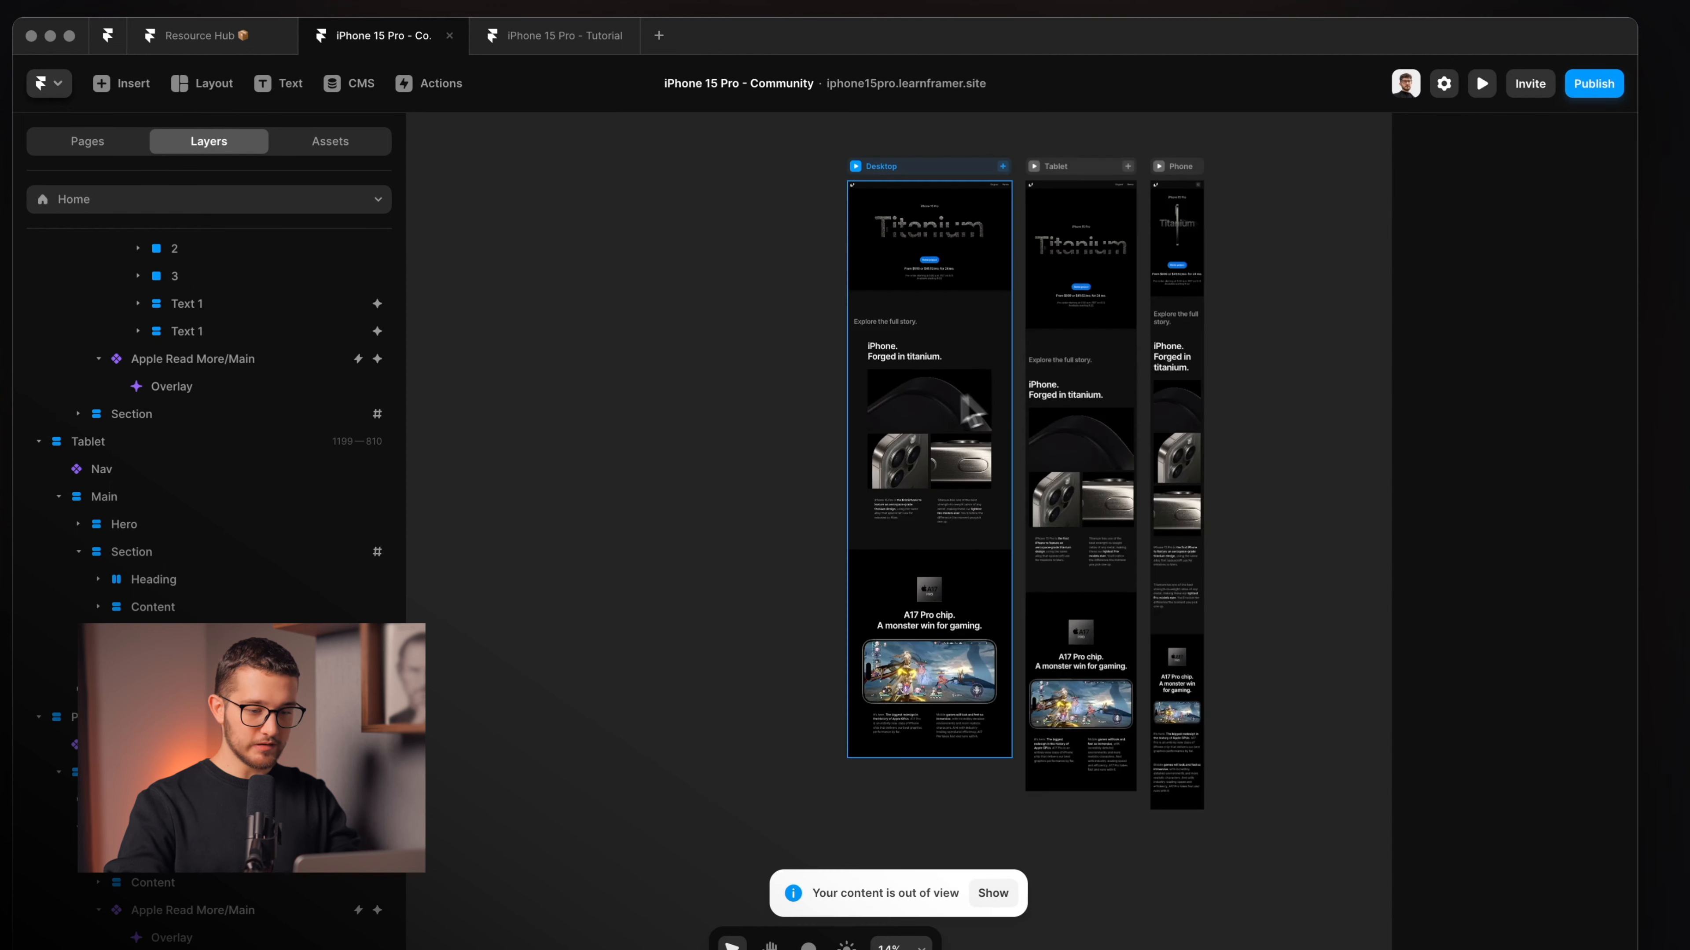
scroll(928, 405, "up", 5)
scroll(928, 405, "up", 3)
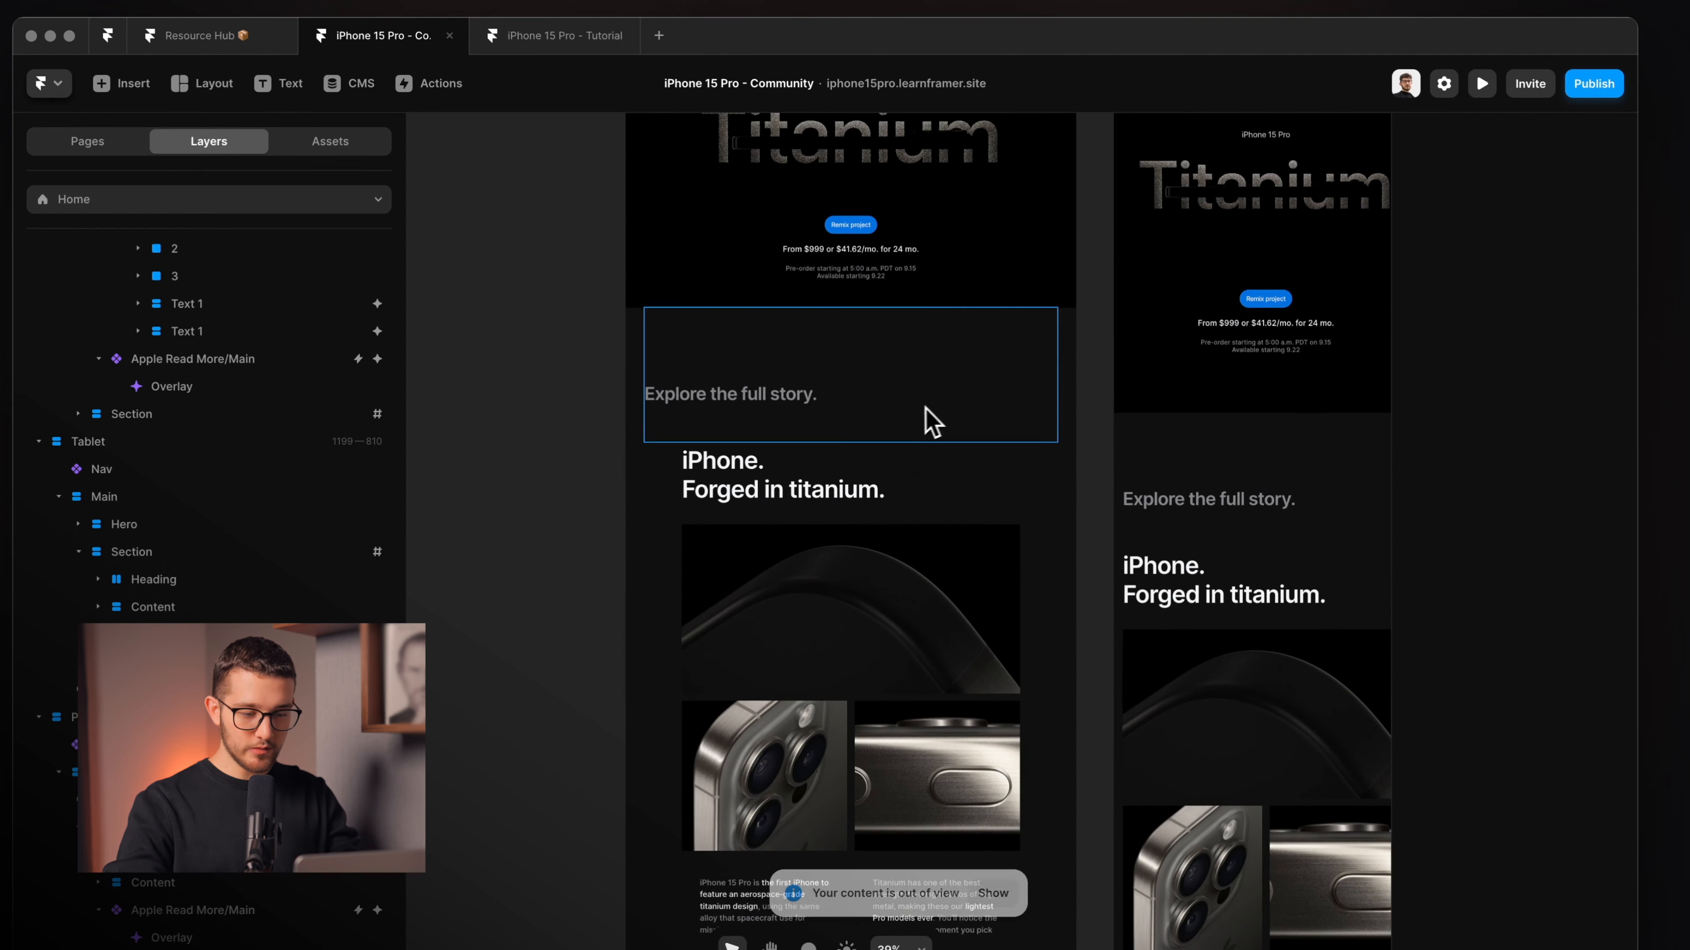
left_click(844, 594)
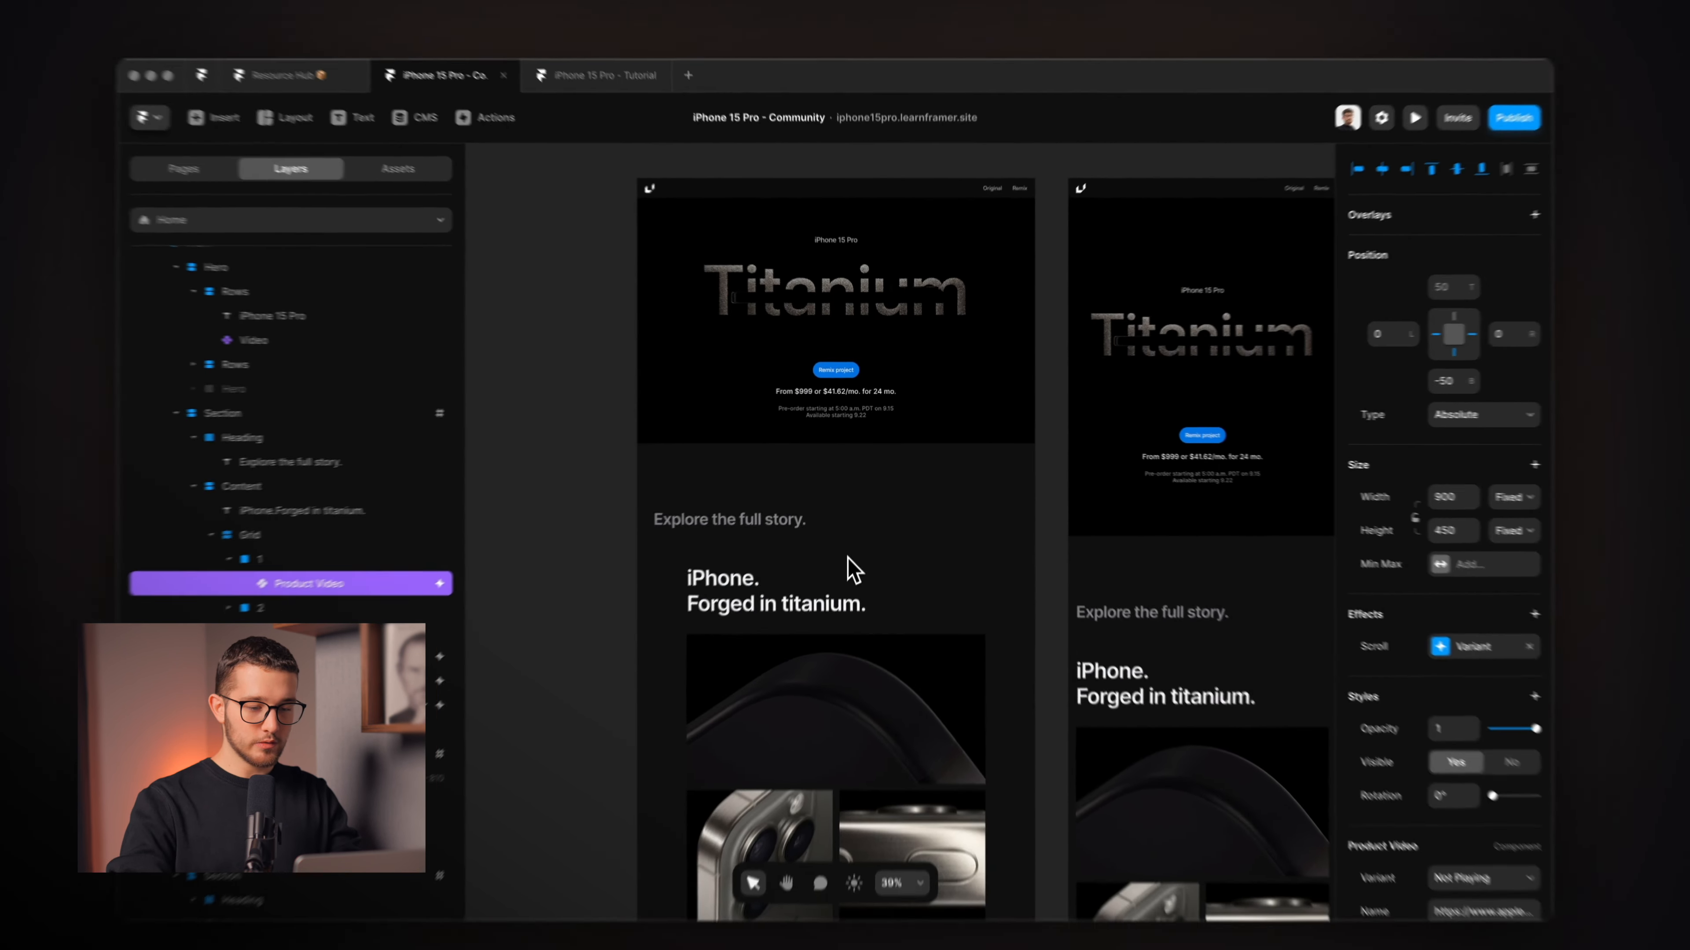
Preview the page and reload it to replay the Titanium hero animation.
key("super+p")
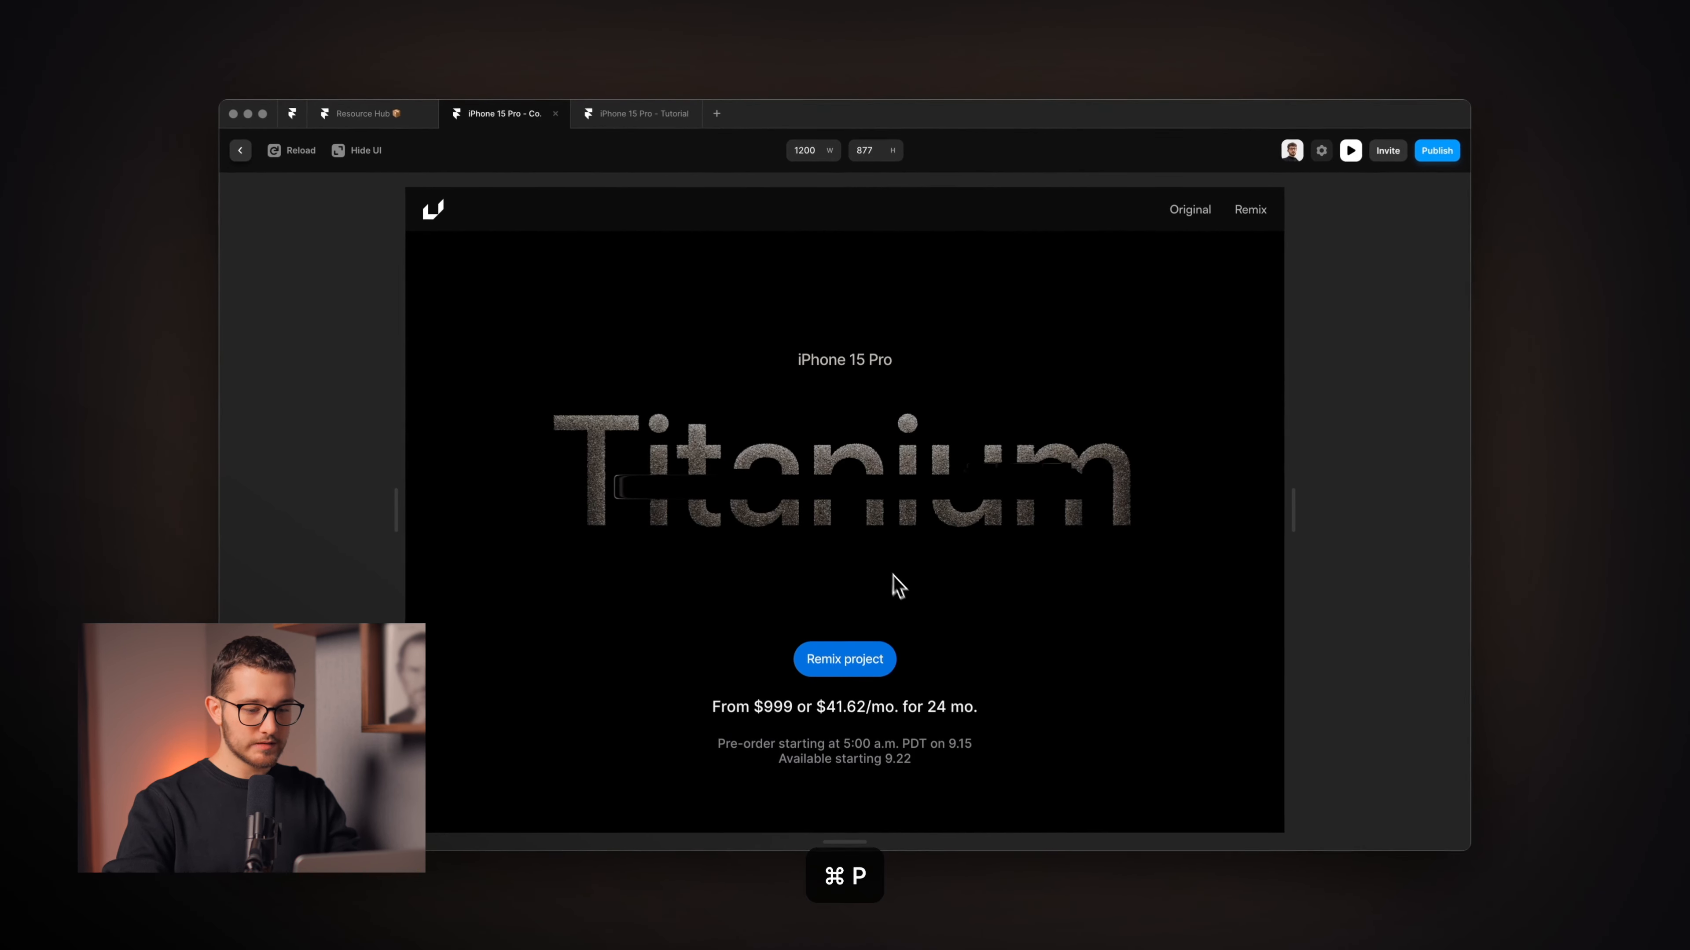
key("super+r")
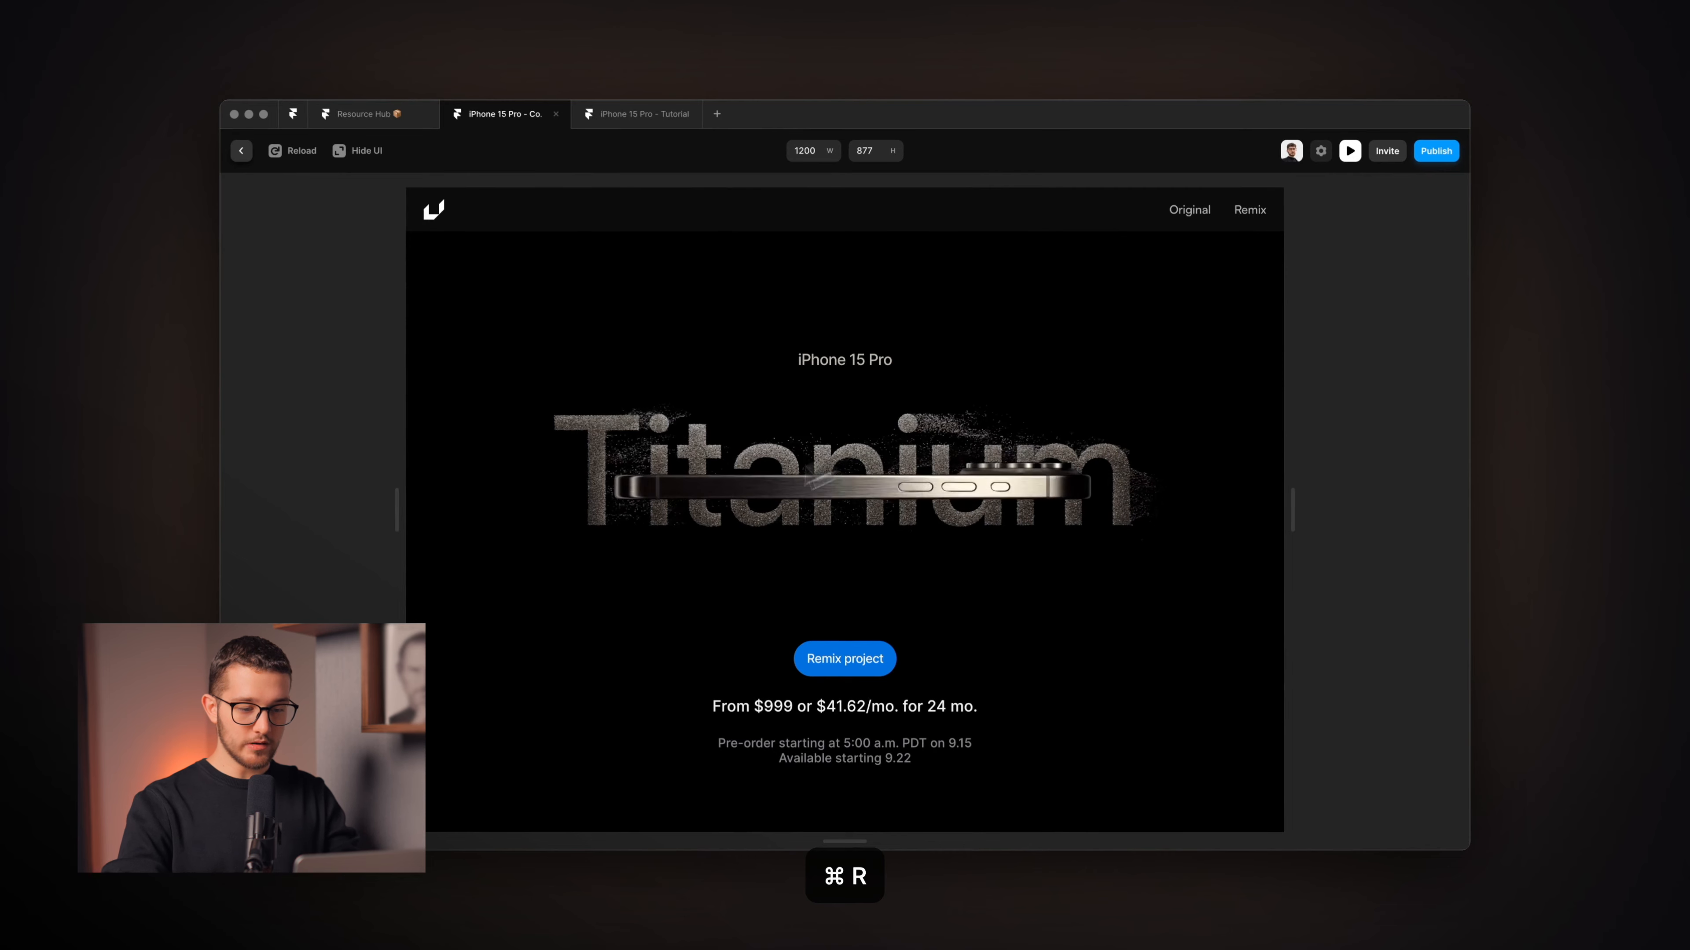
scroll(945, 490, "down", 7)
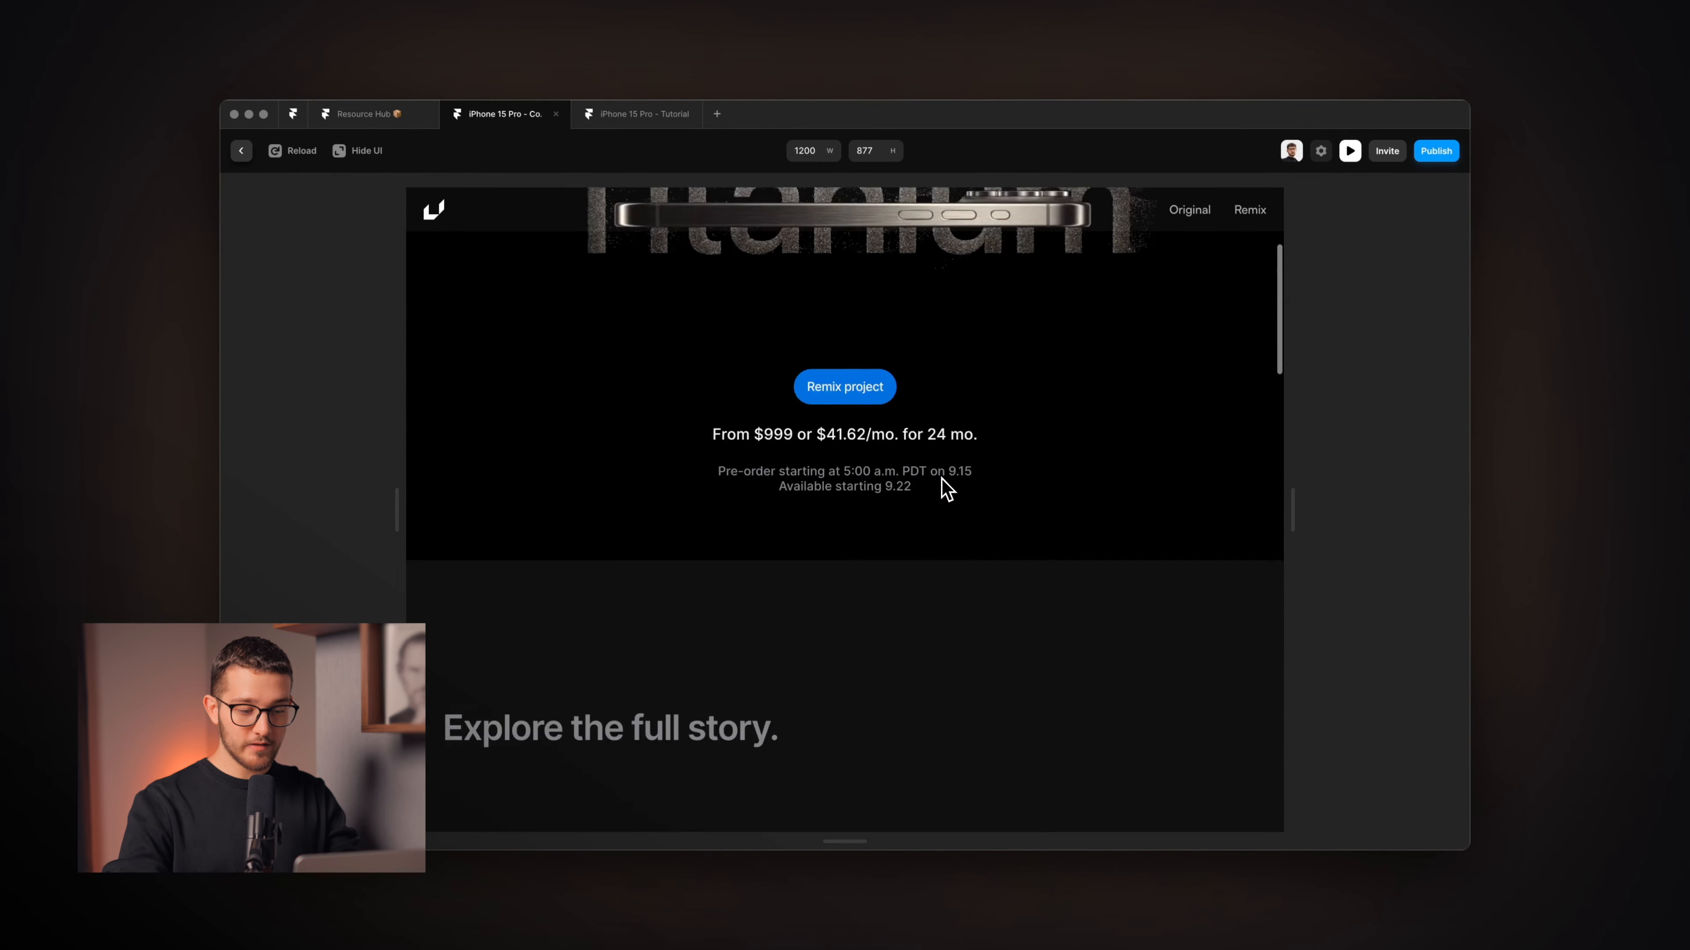
scroll(931, 622, "up", 7)
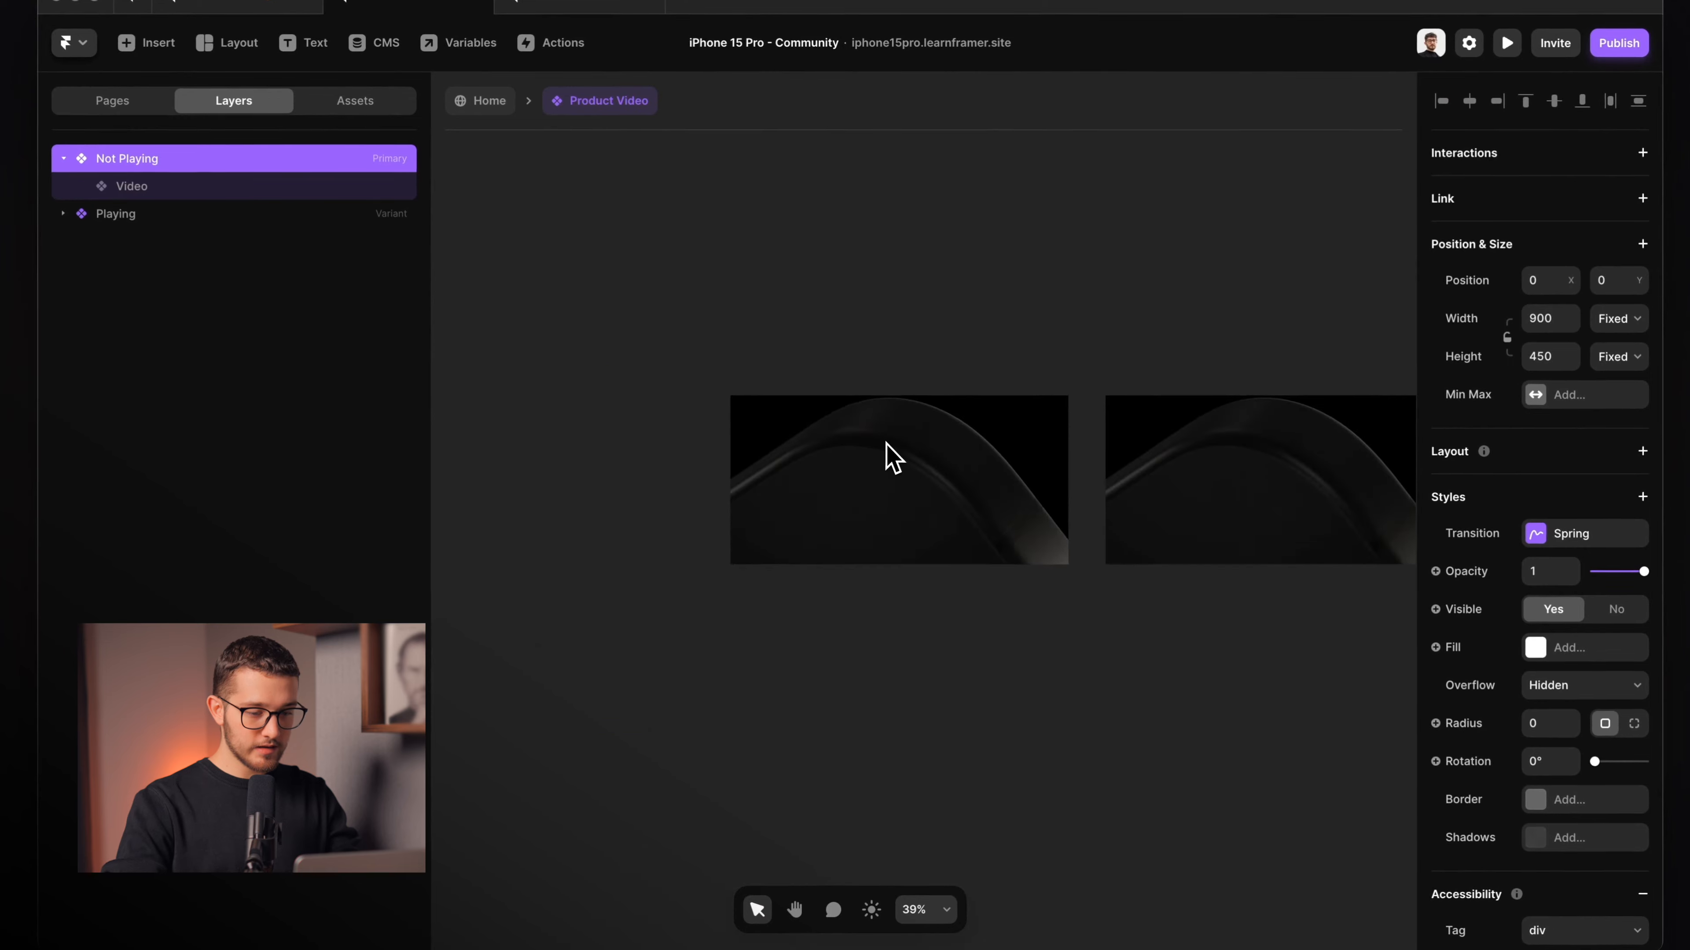
Confirm Playing is No on the Not Playing variant's Video and Yes on the Playing variant's.
scroll(885, 456, "up", 3)
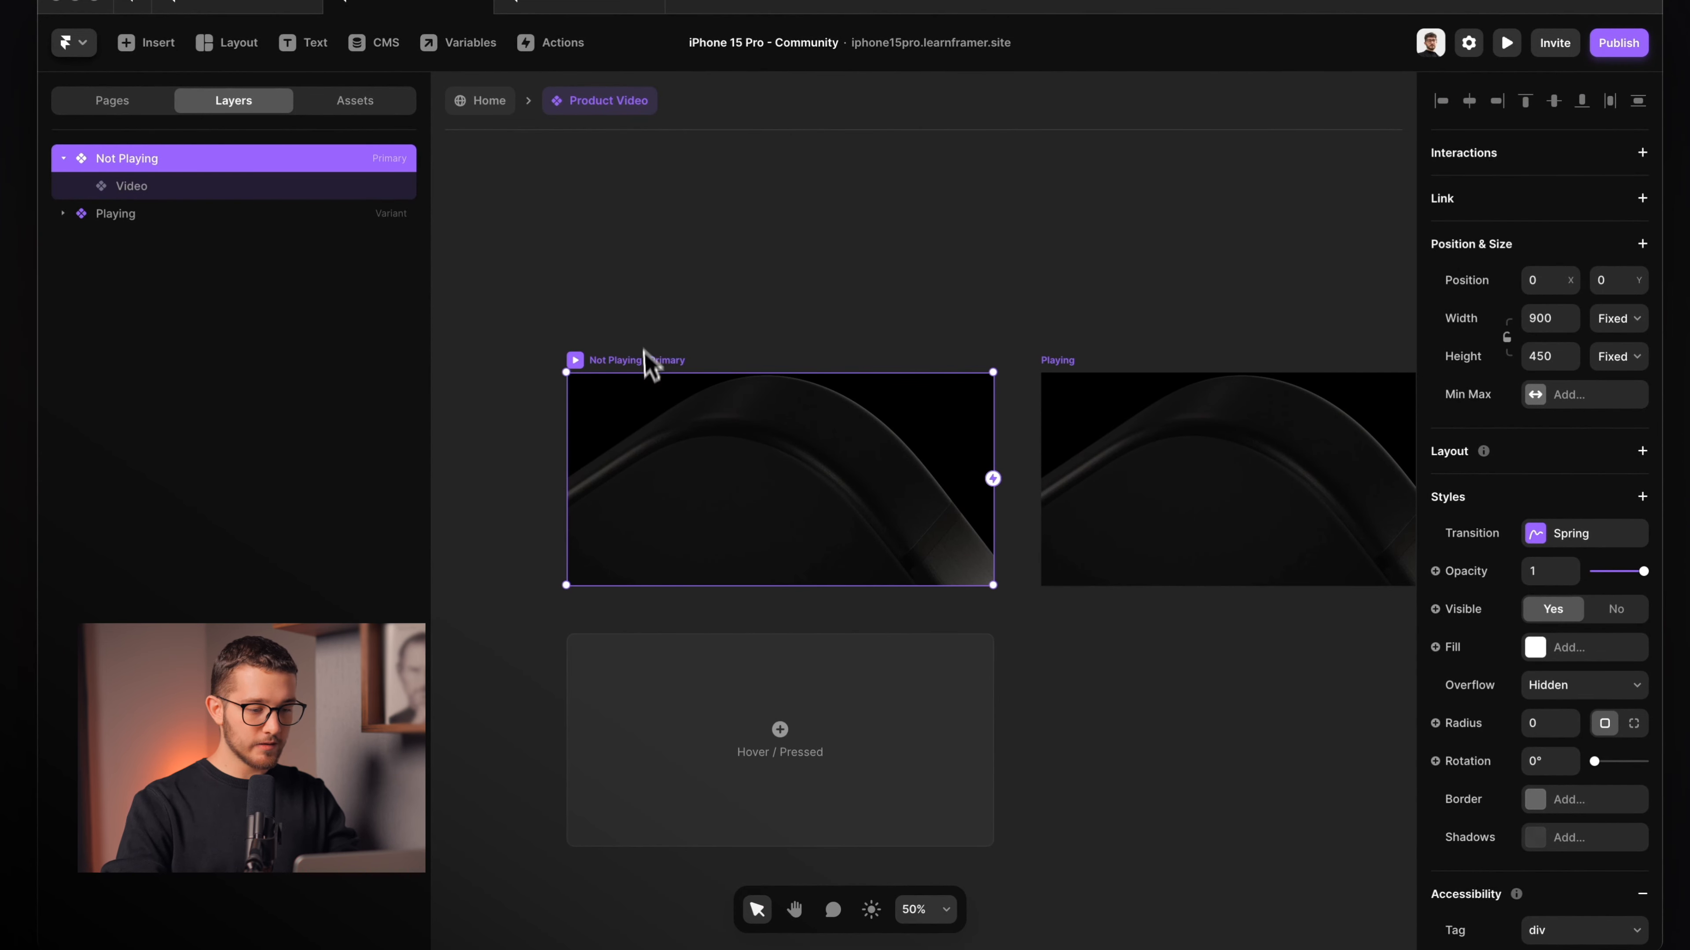
left_click(637, 428)
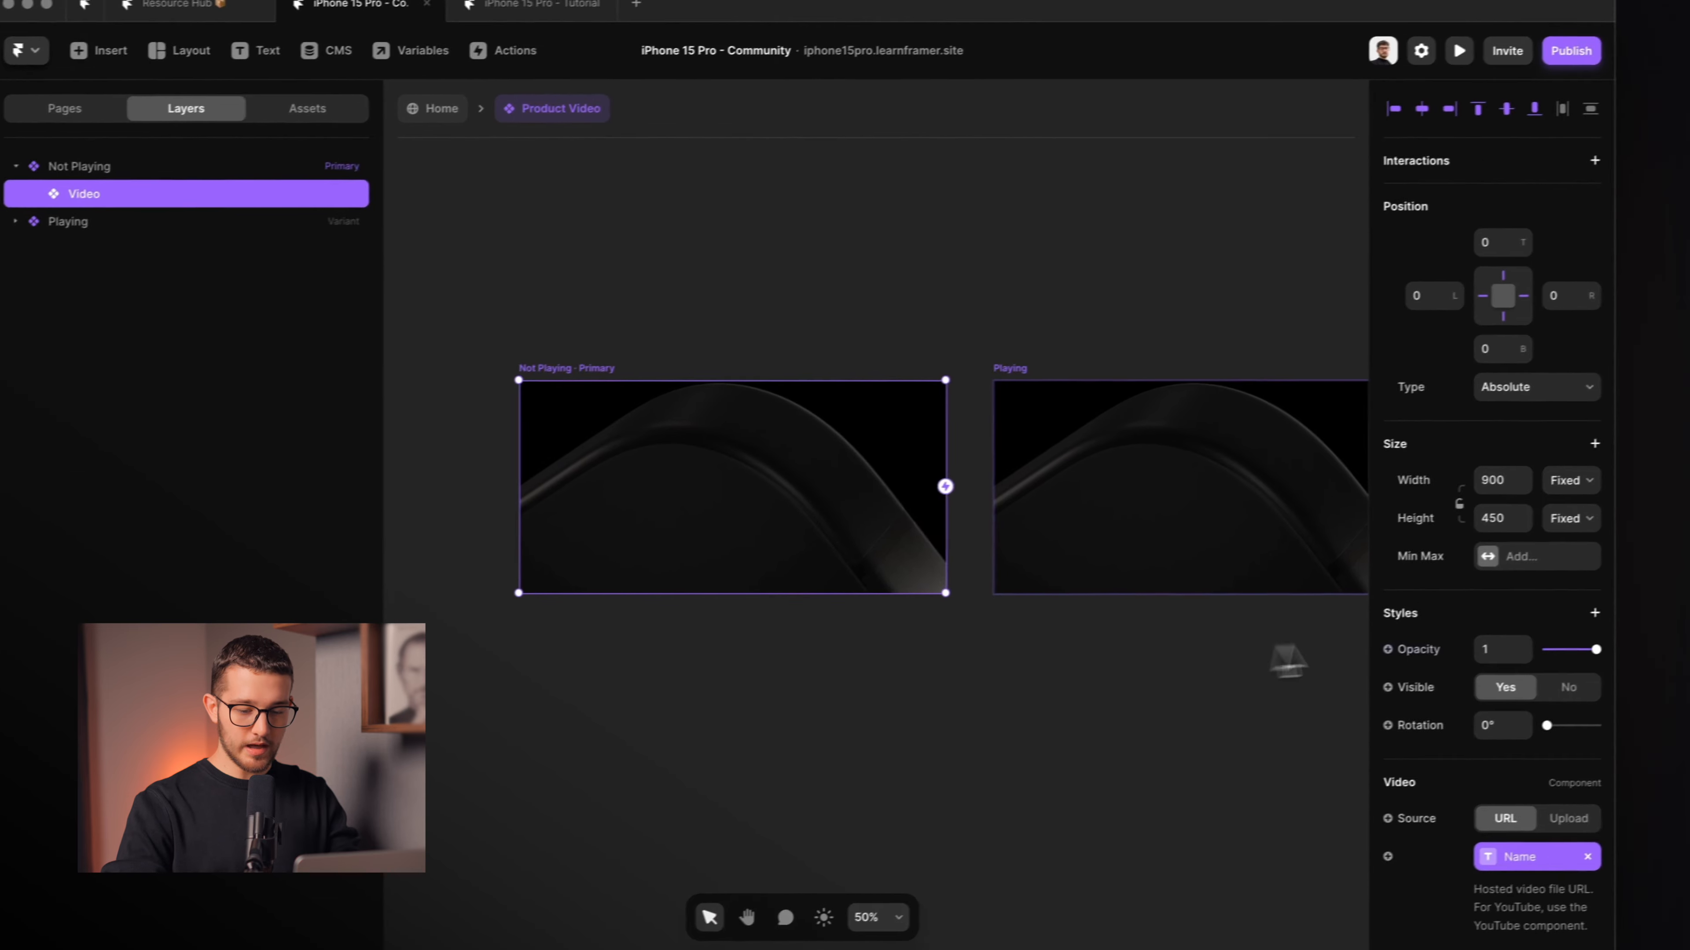
scroll(1490, 594, "down", 6)
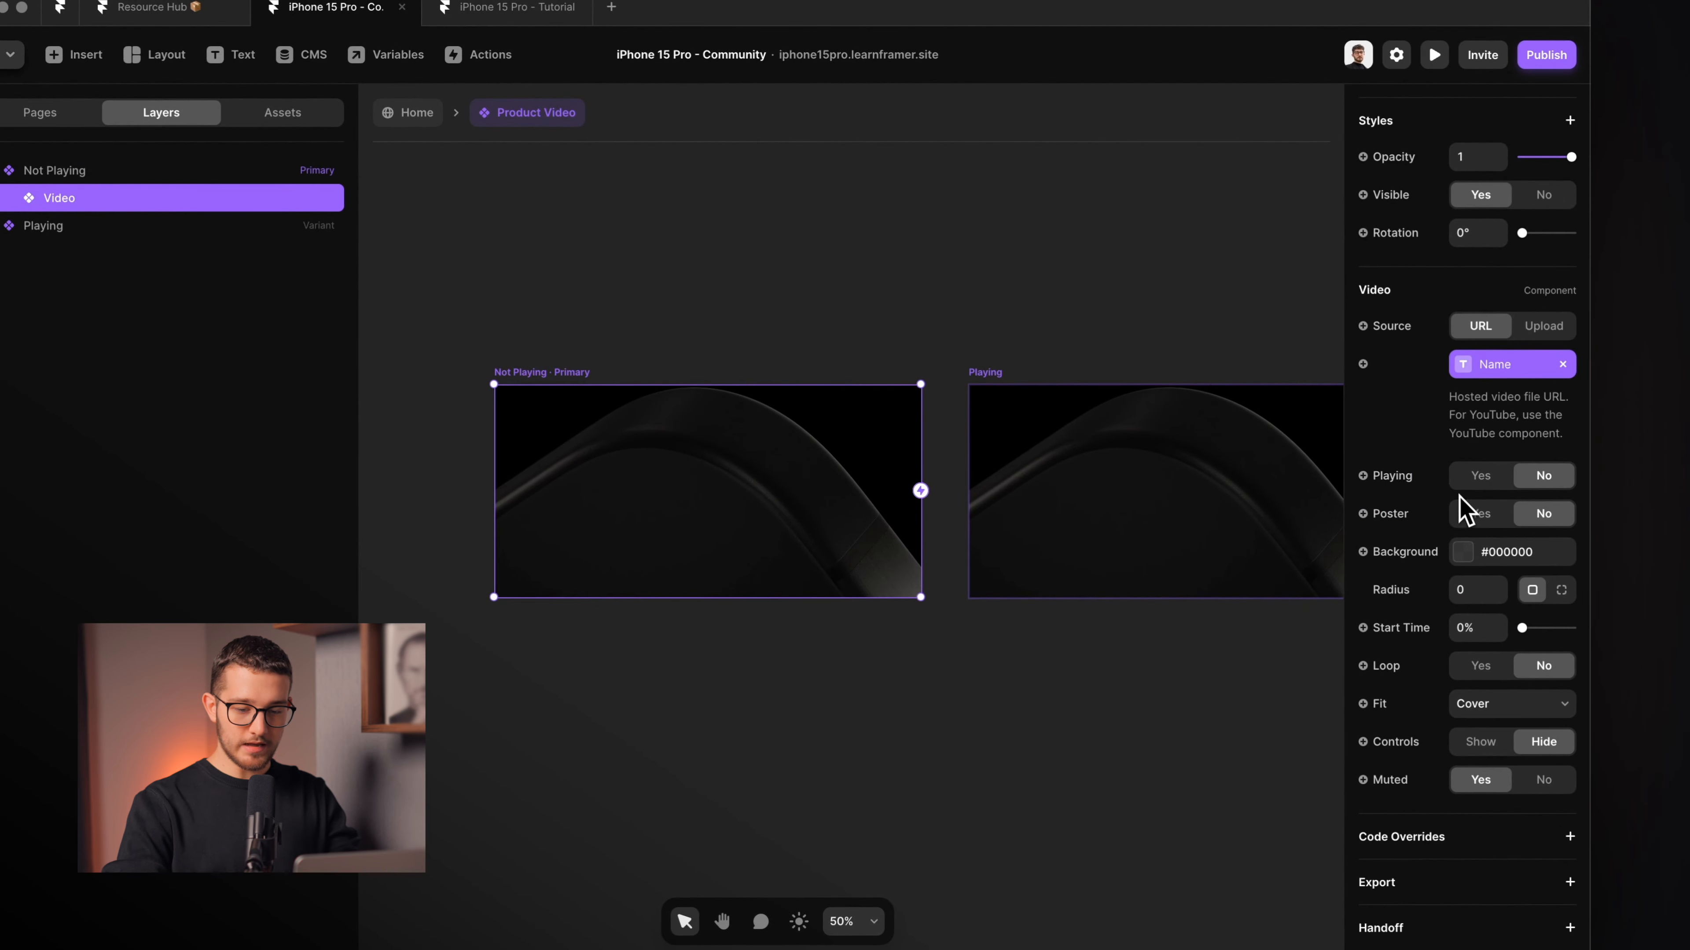
left_click(1223, 522)
scroll(1215, 517, "up", 5)
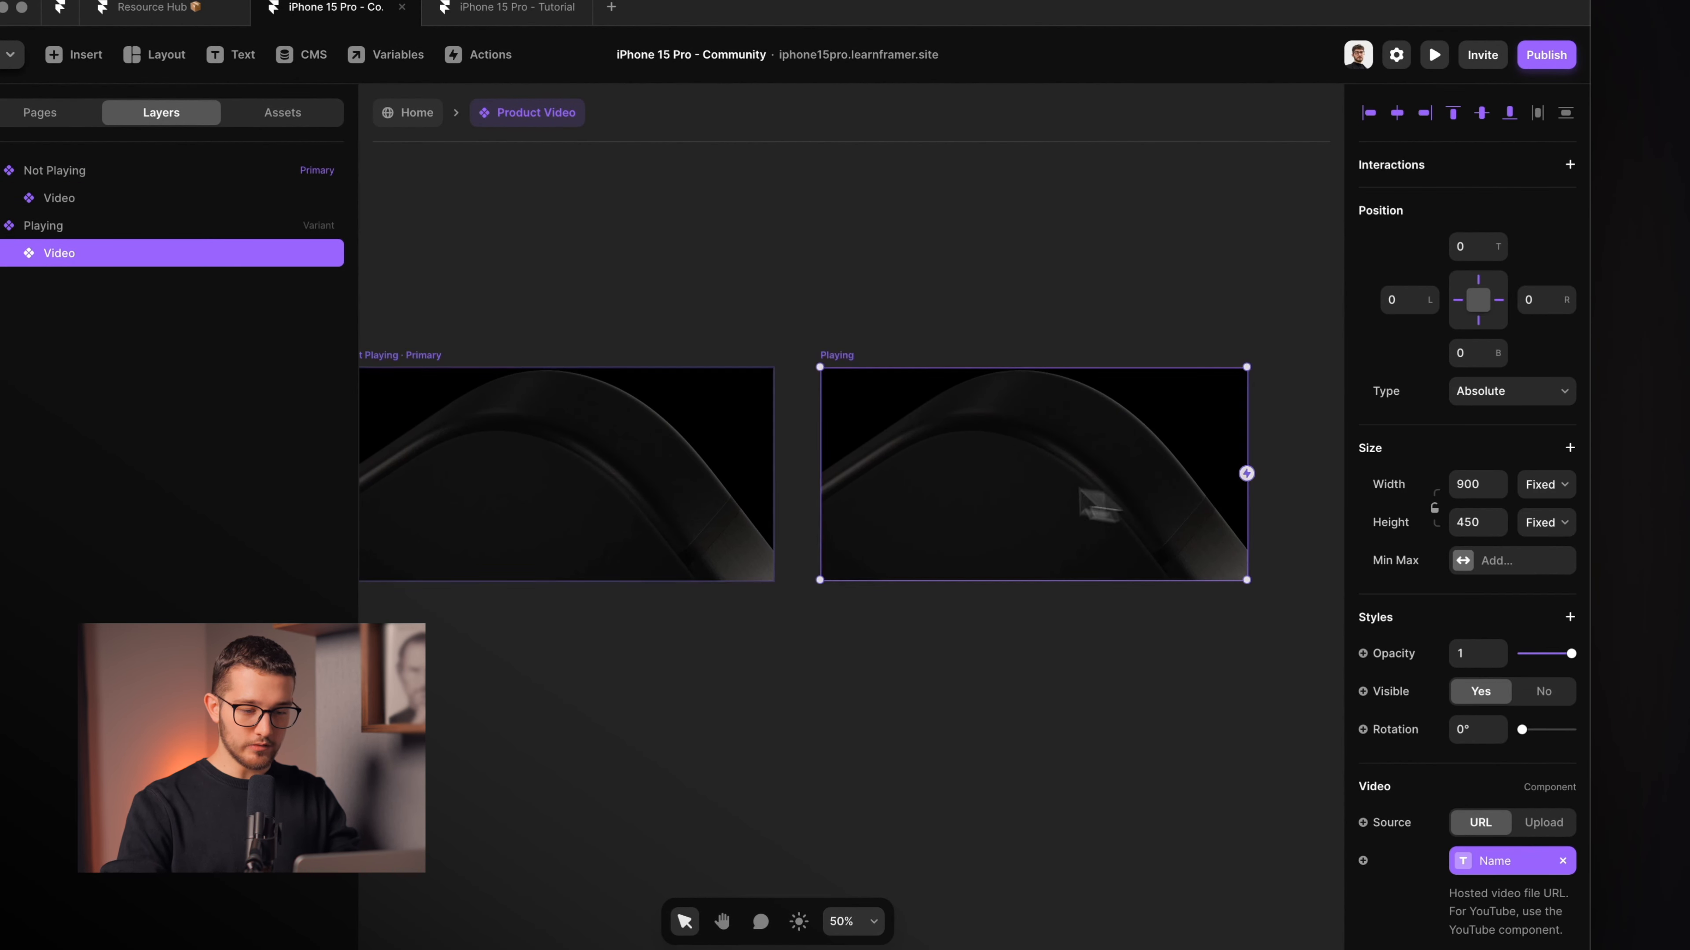
scroll(1463, 653, "down", 6)
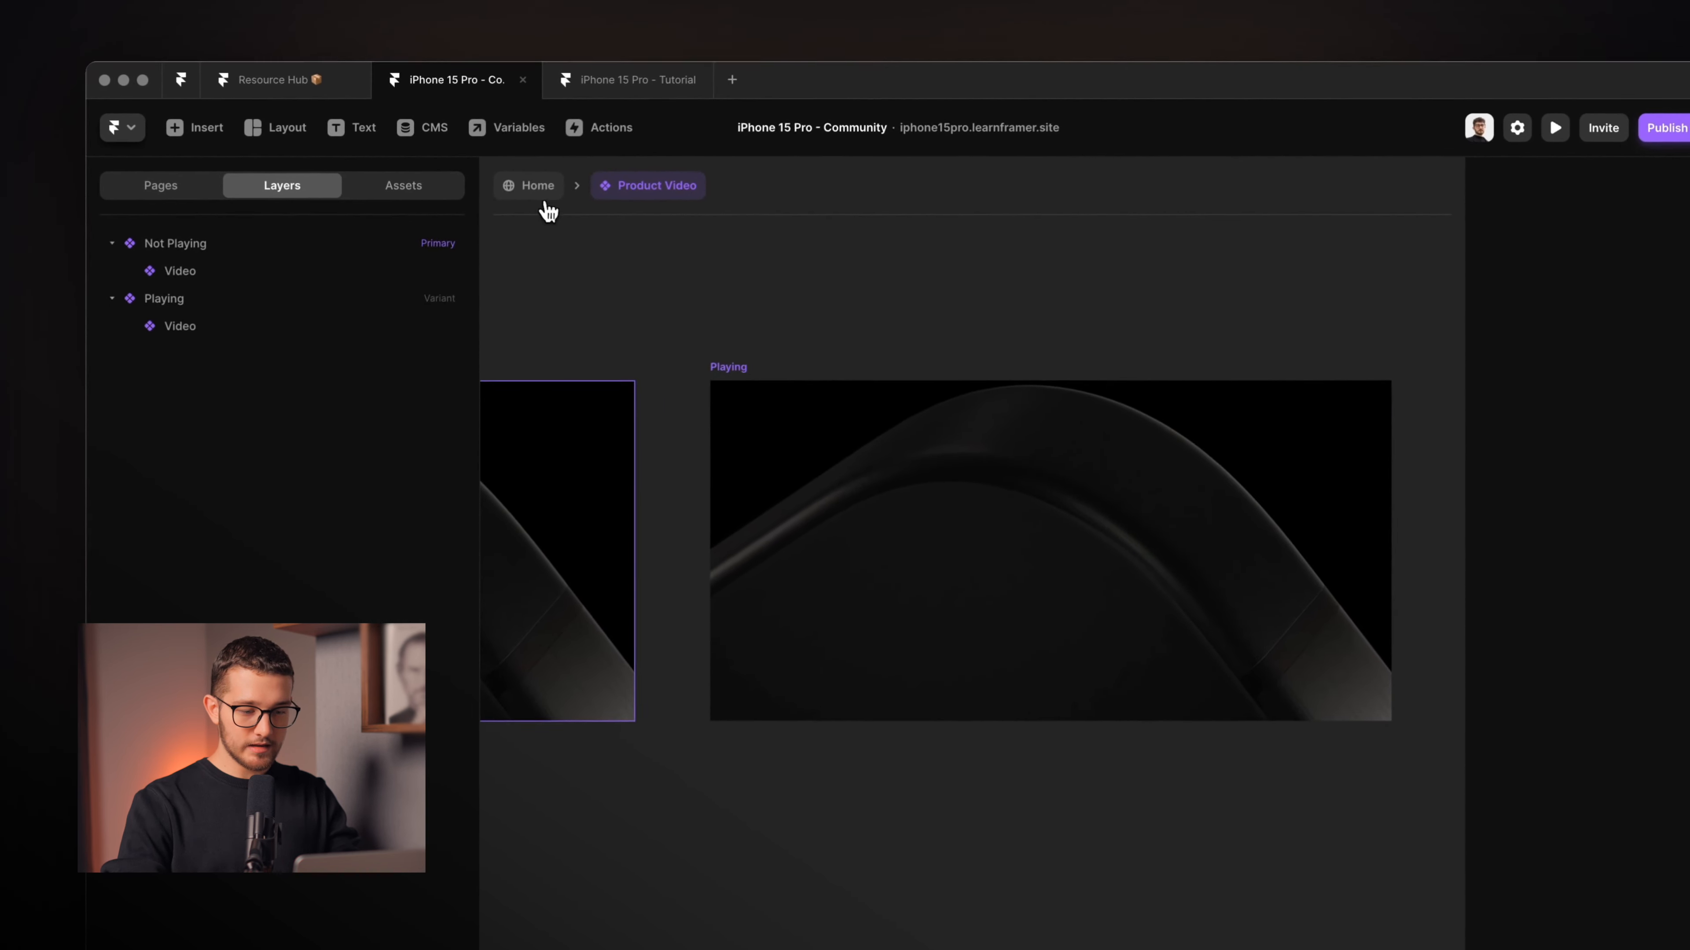
On Home, check the Product Video's scroll variant goes Not Playing to Playing in view, then preview.
left_click(409, 112)
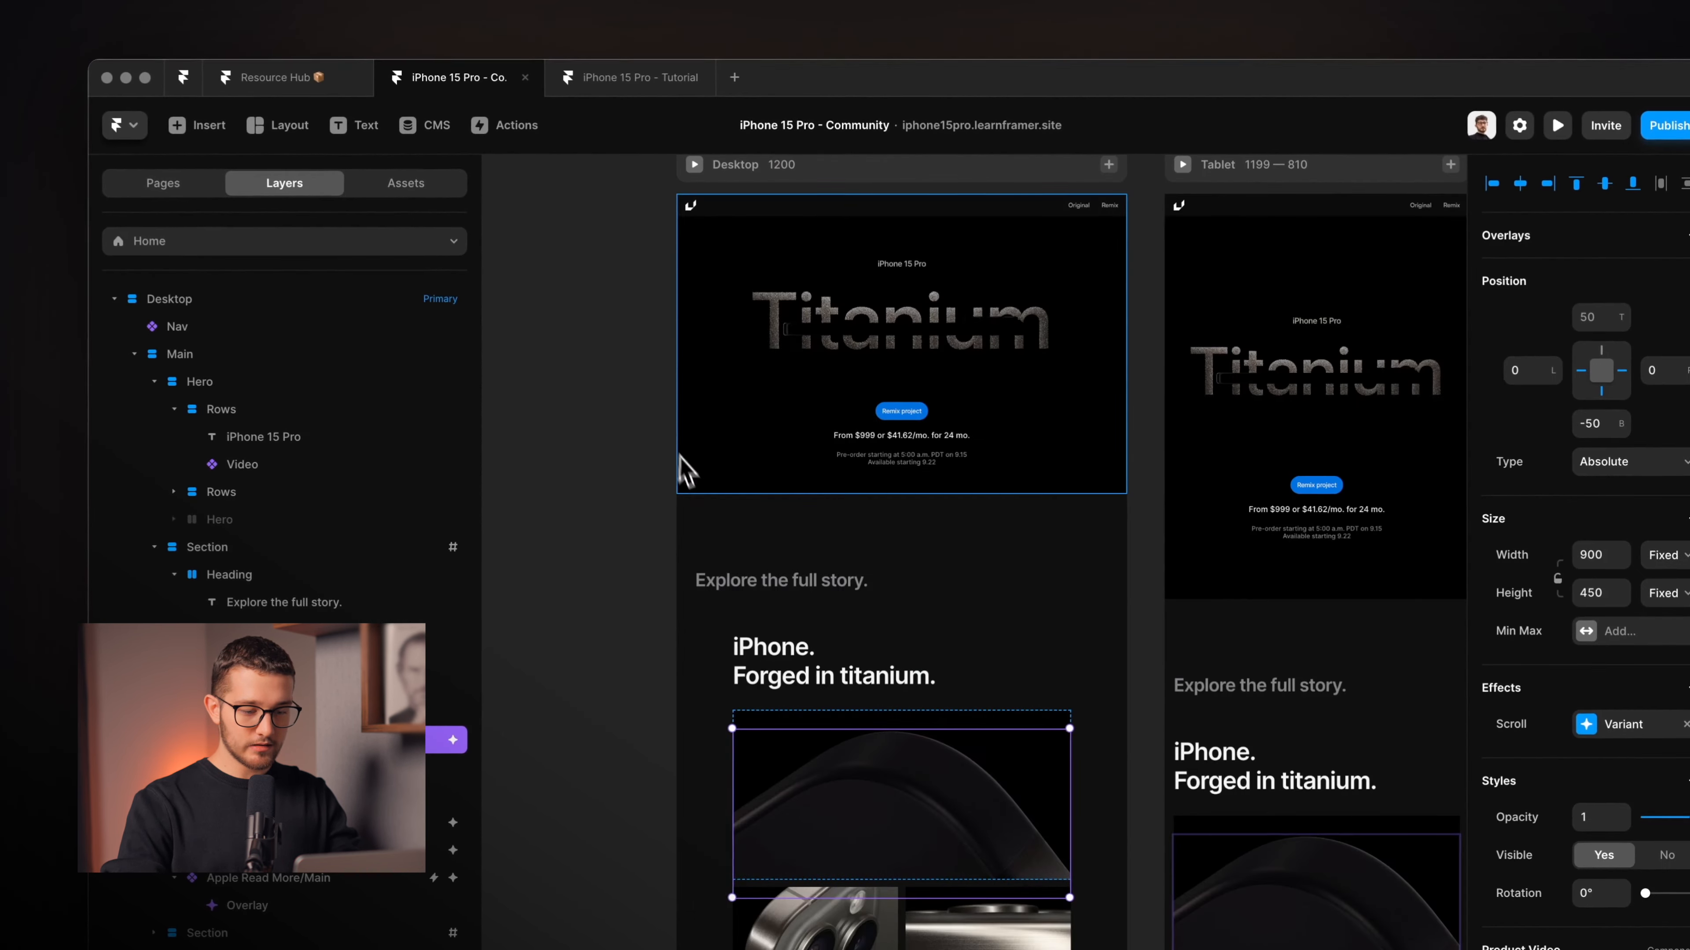
scroll(821, 759, "down", 2)
scroll(830, 775, "up", 5)
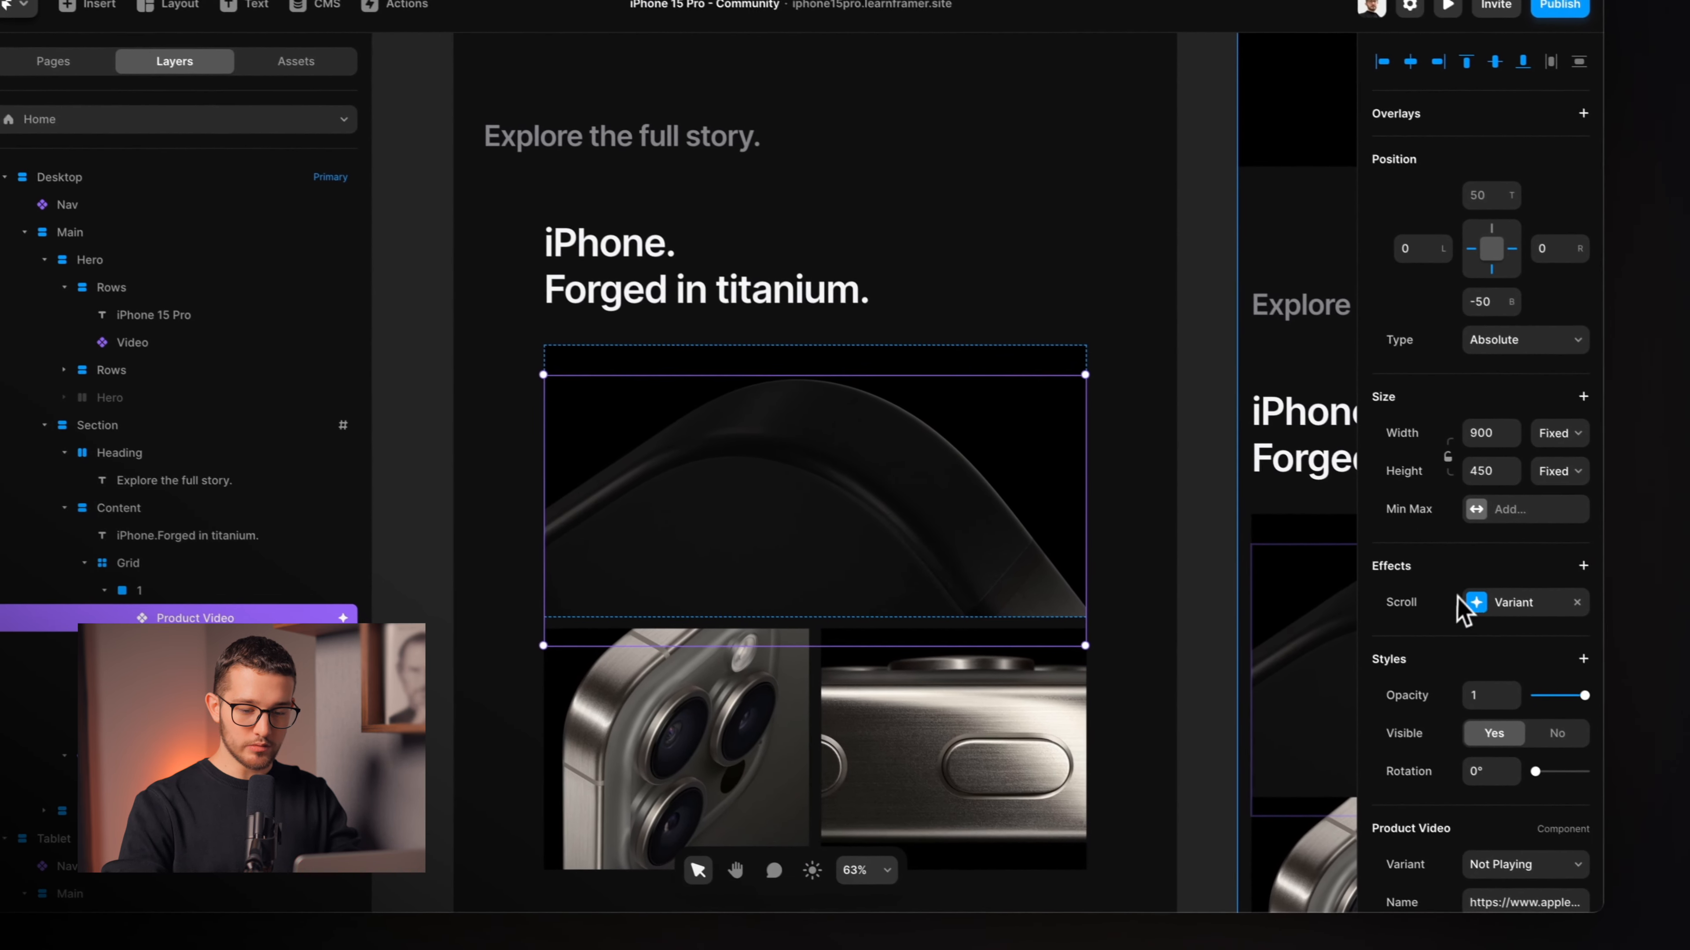
left_click(1556, 572)
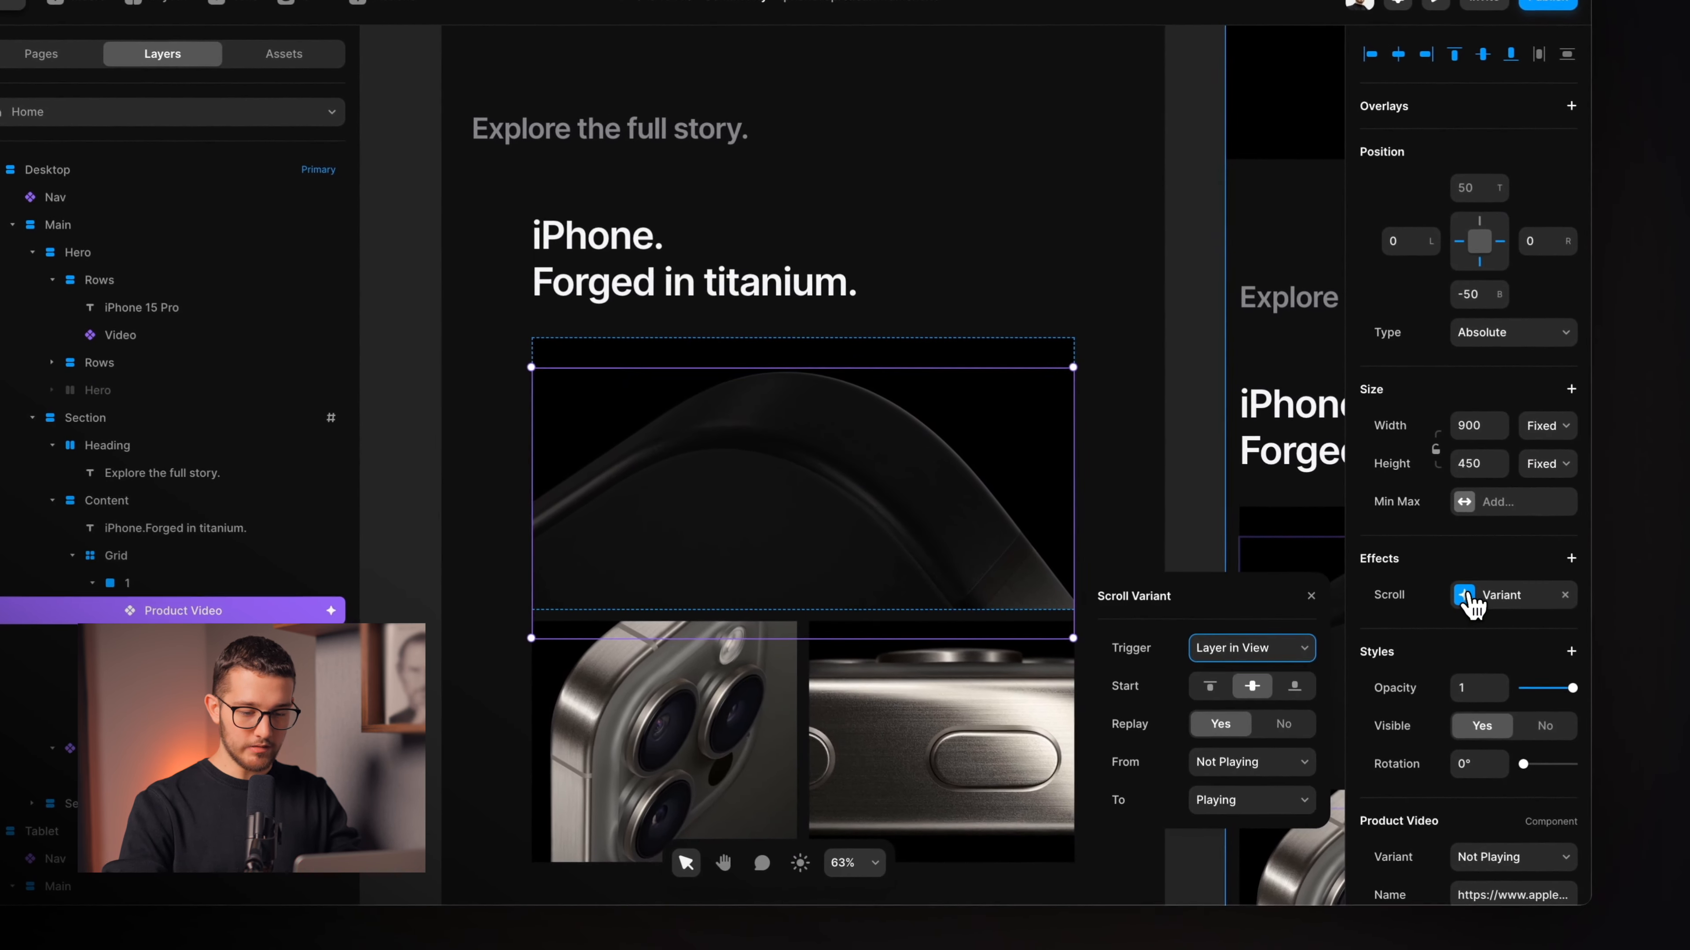
left_click_drag(1202, 611, 1201, 367)
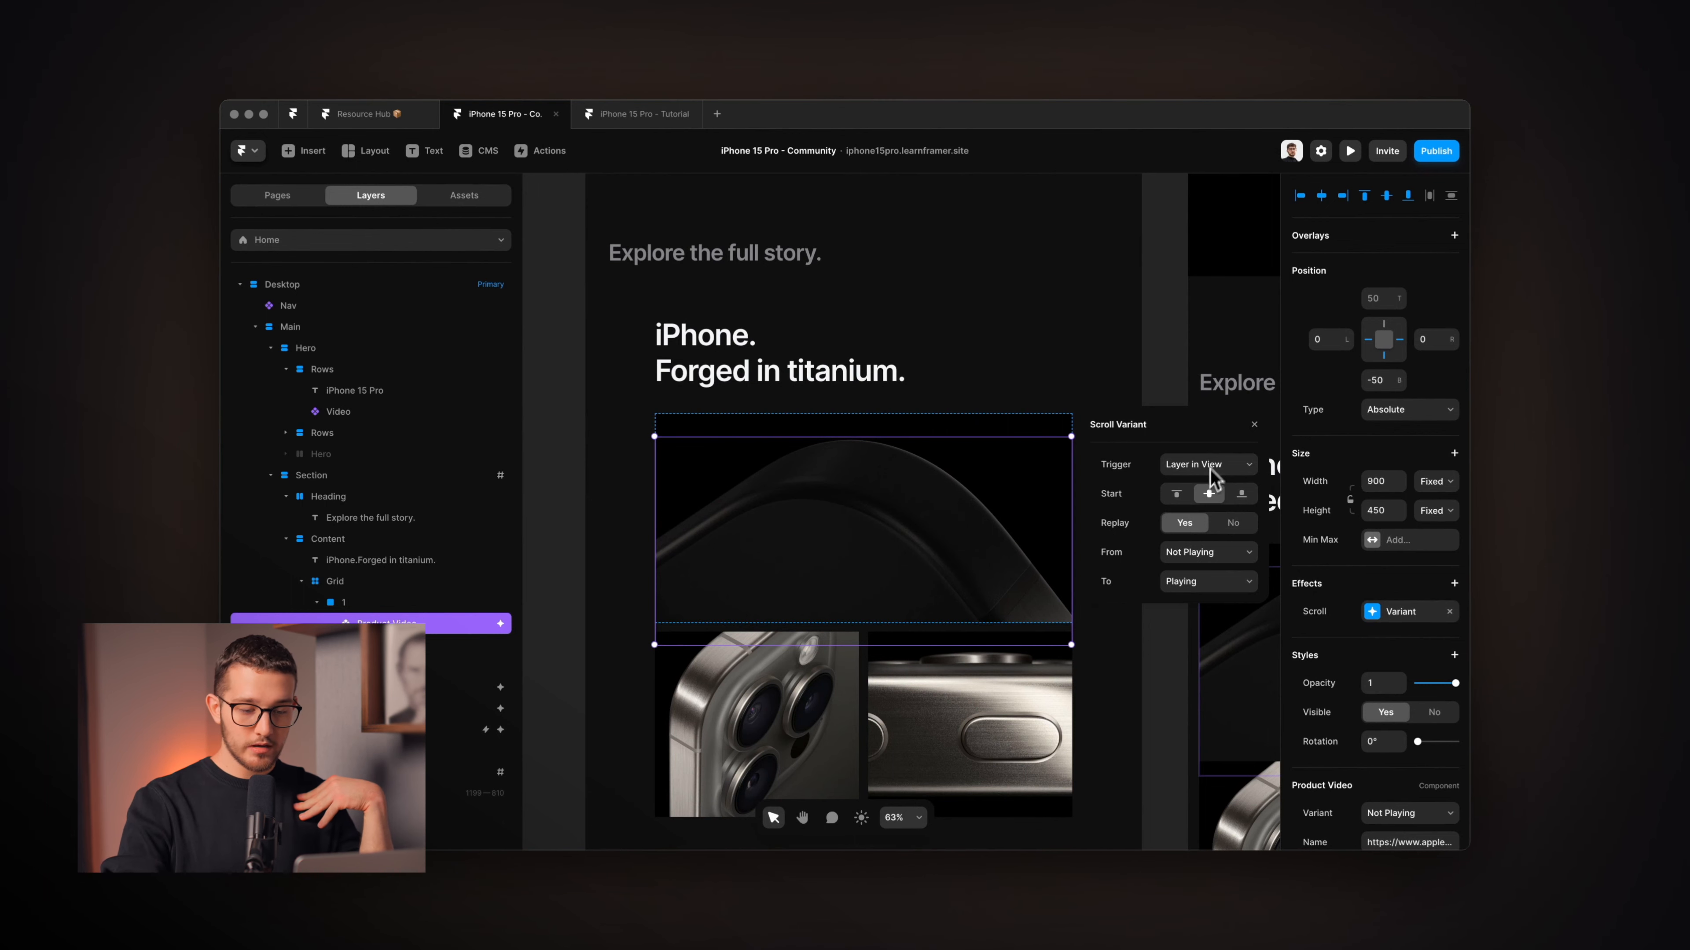
left_click(1188, 558)
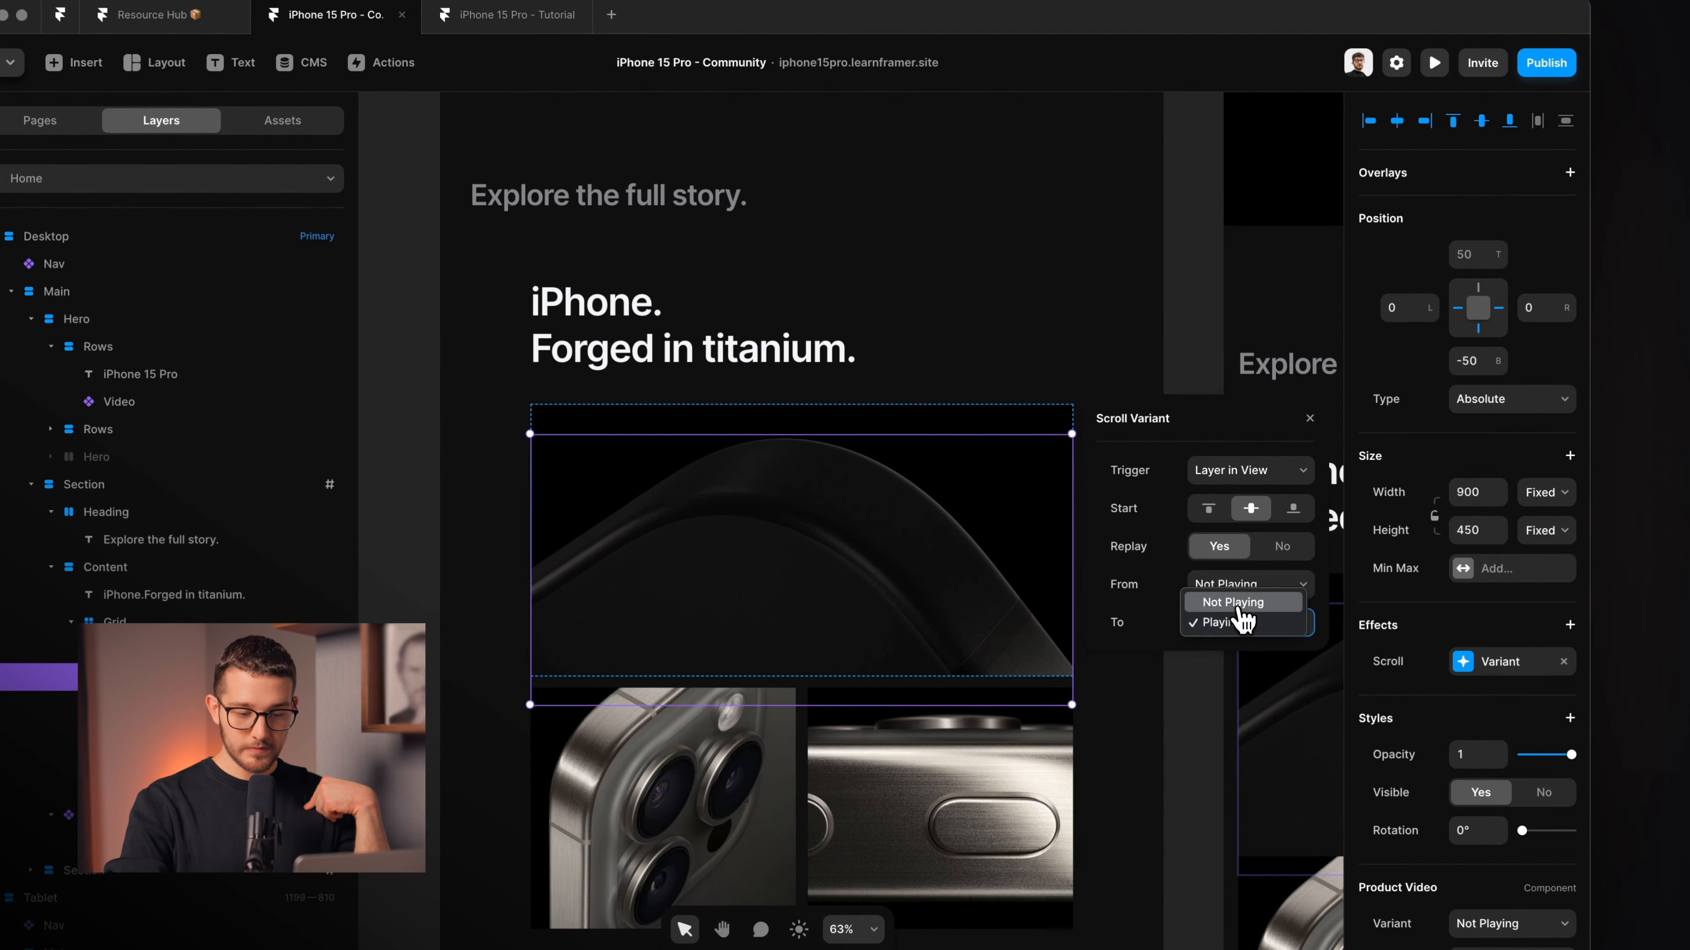
key("Escape")
left_click(1434, 62)
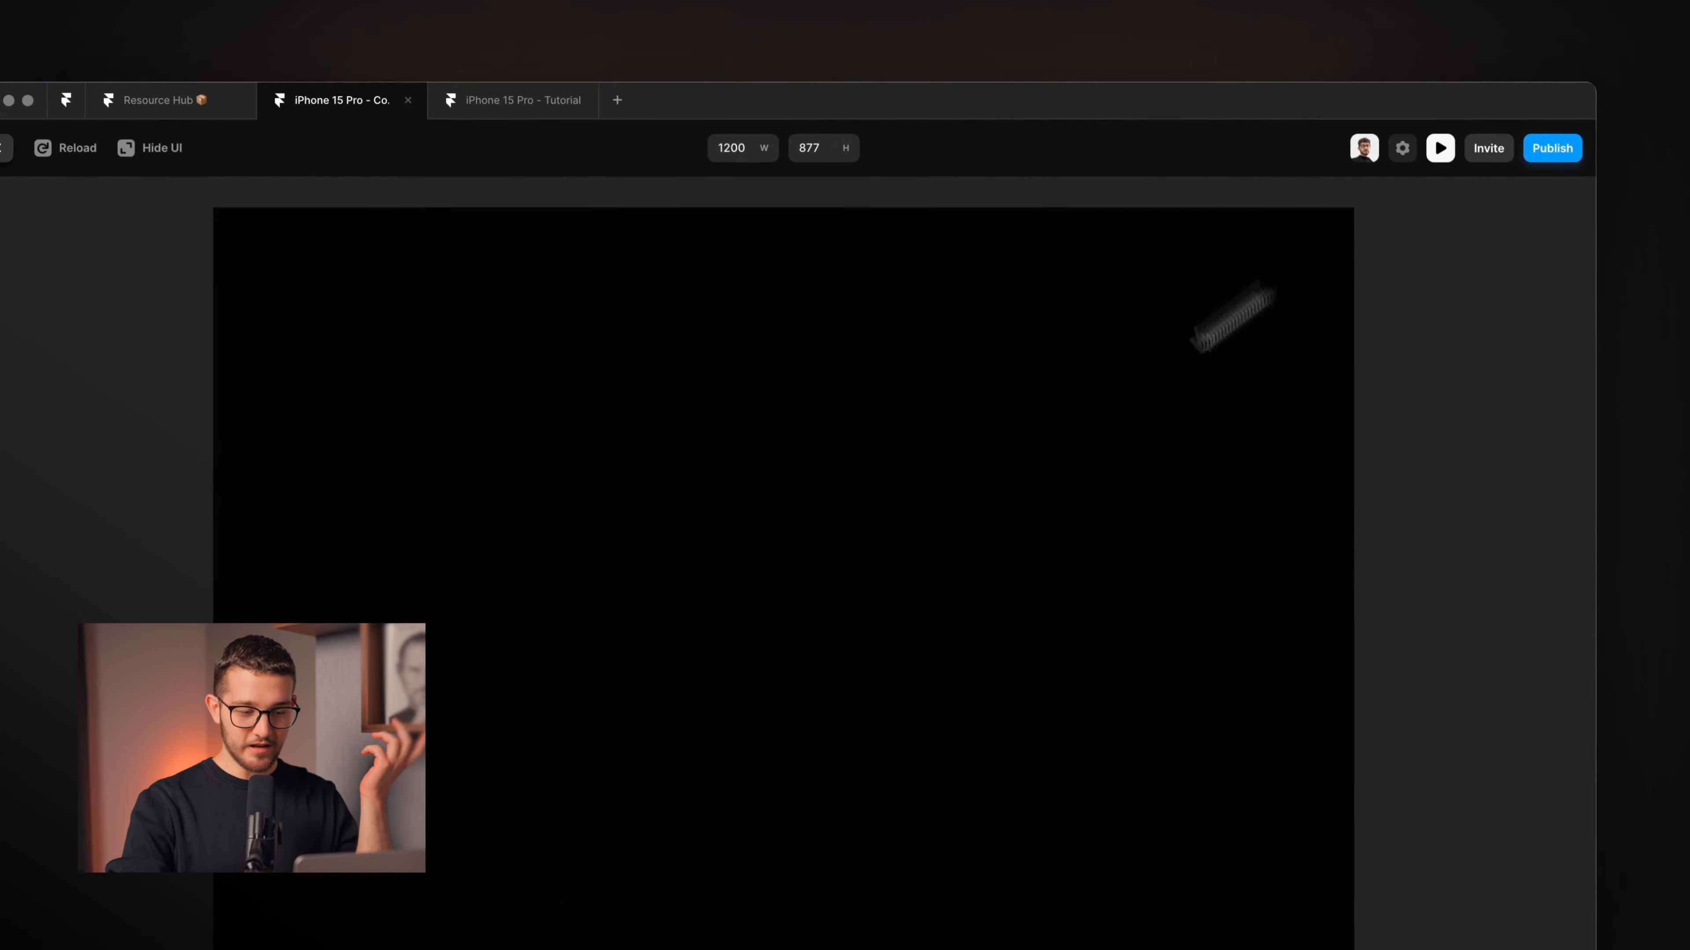
Scroll the preview to watch the product video start playing, then close the preview.
scroll(839, 632, "down", 10)
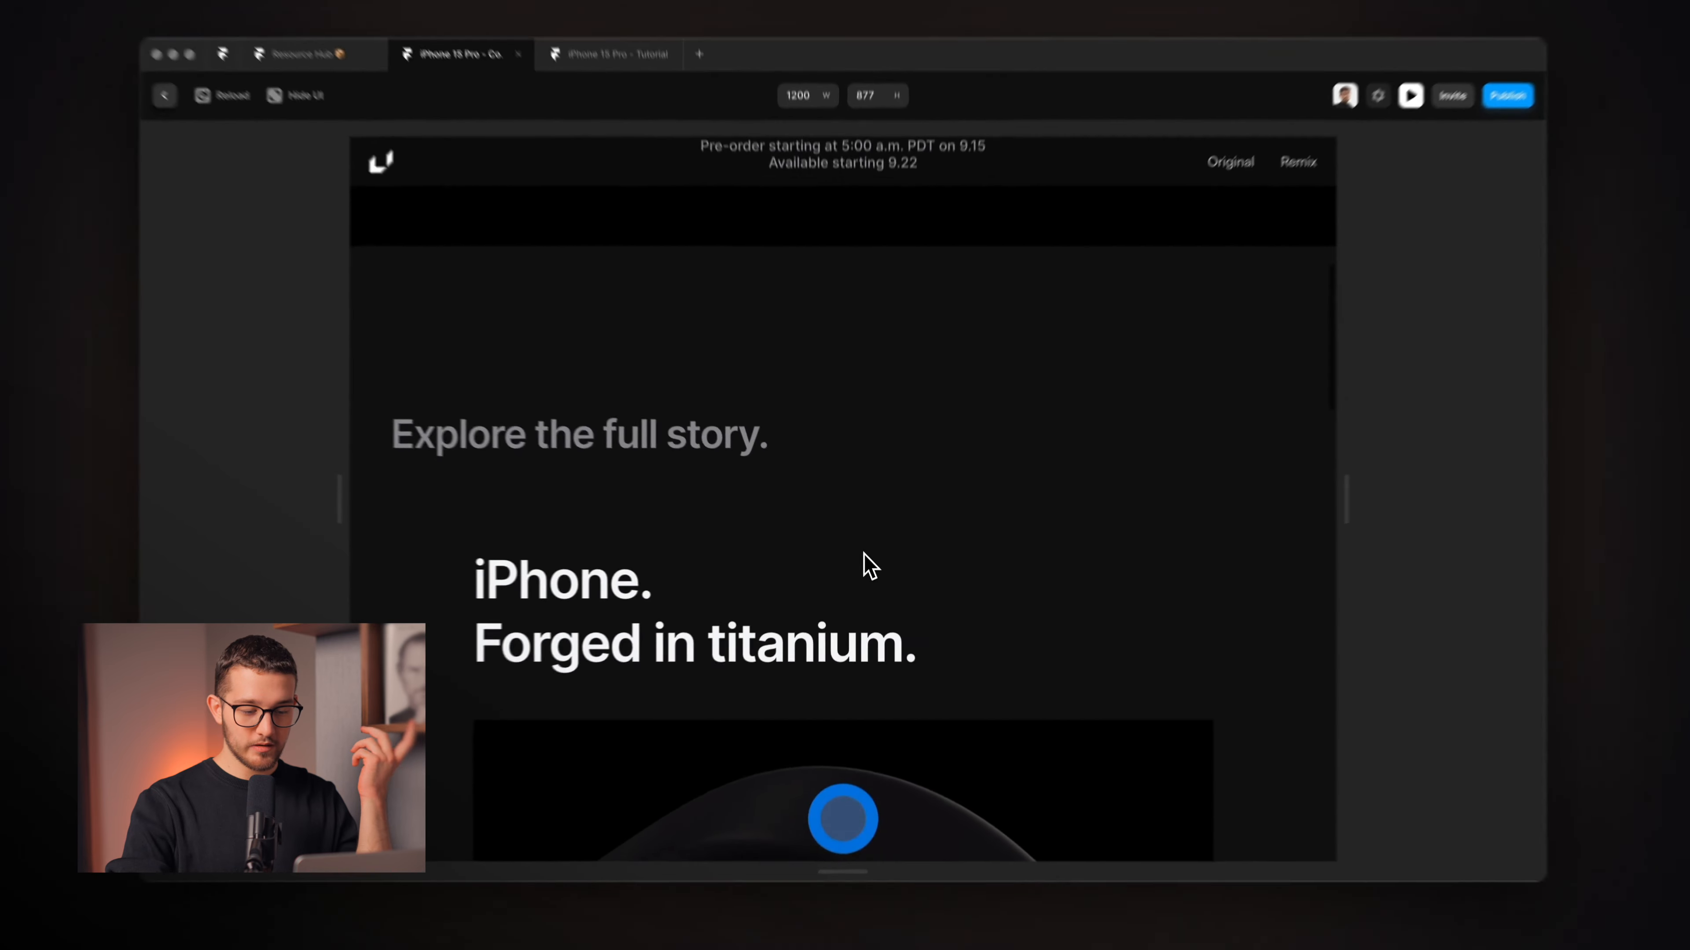
scroll(863, 565, "down", 5)
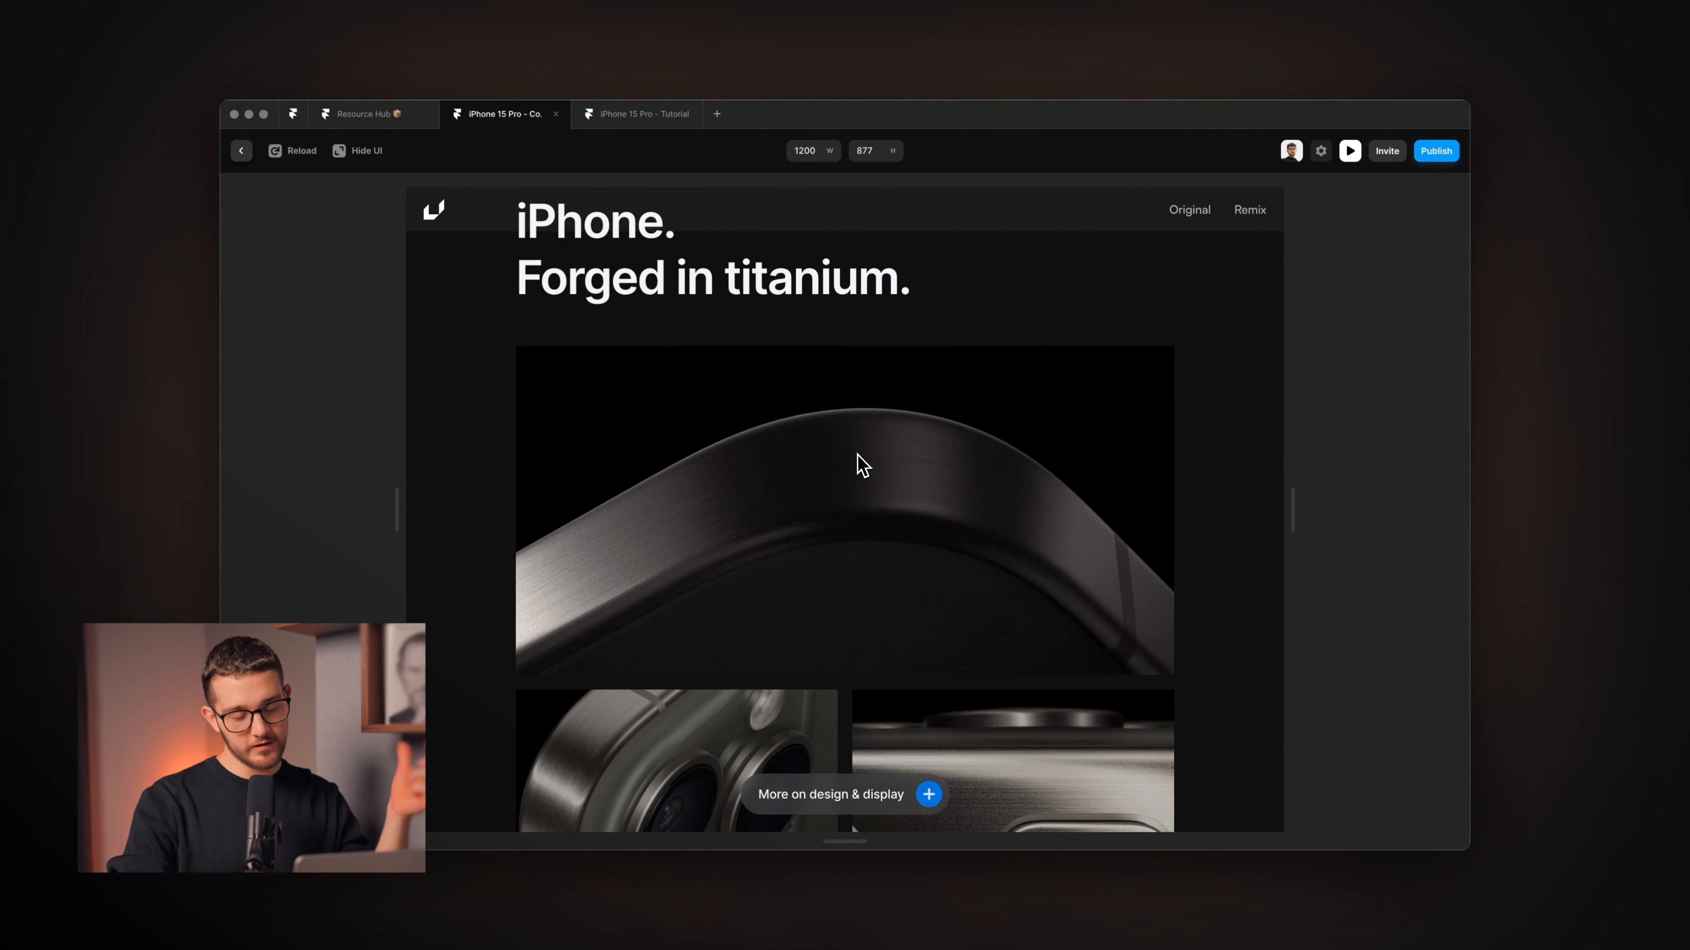
scroll(863, 465, "down", 5)
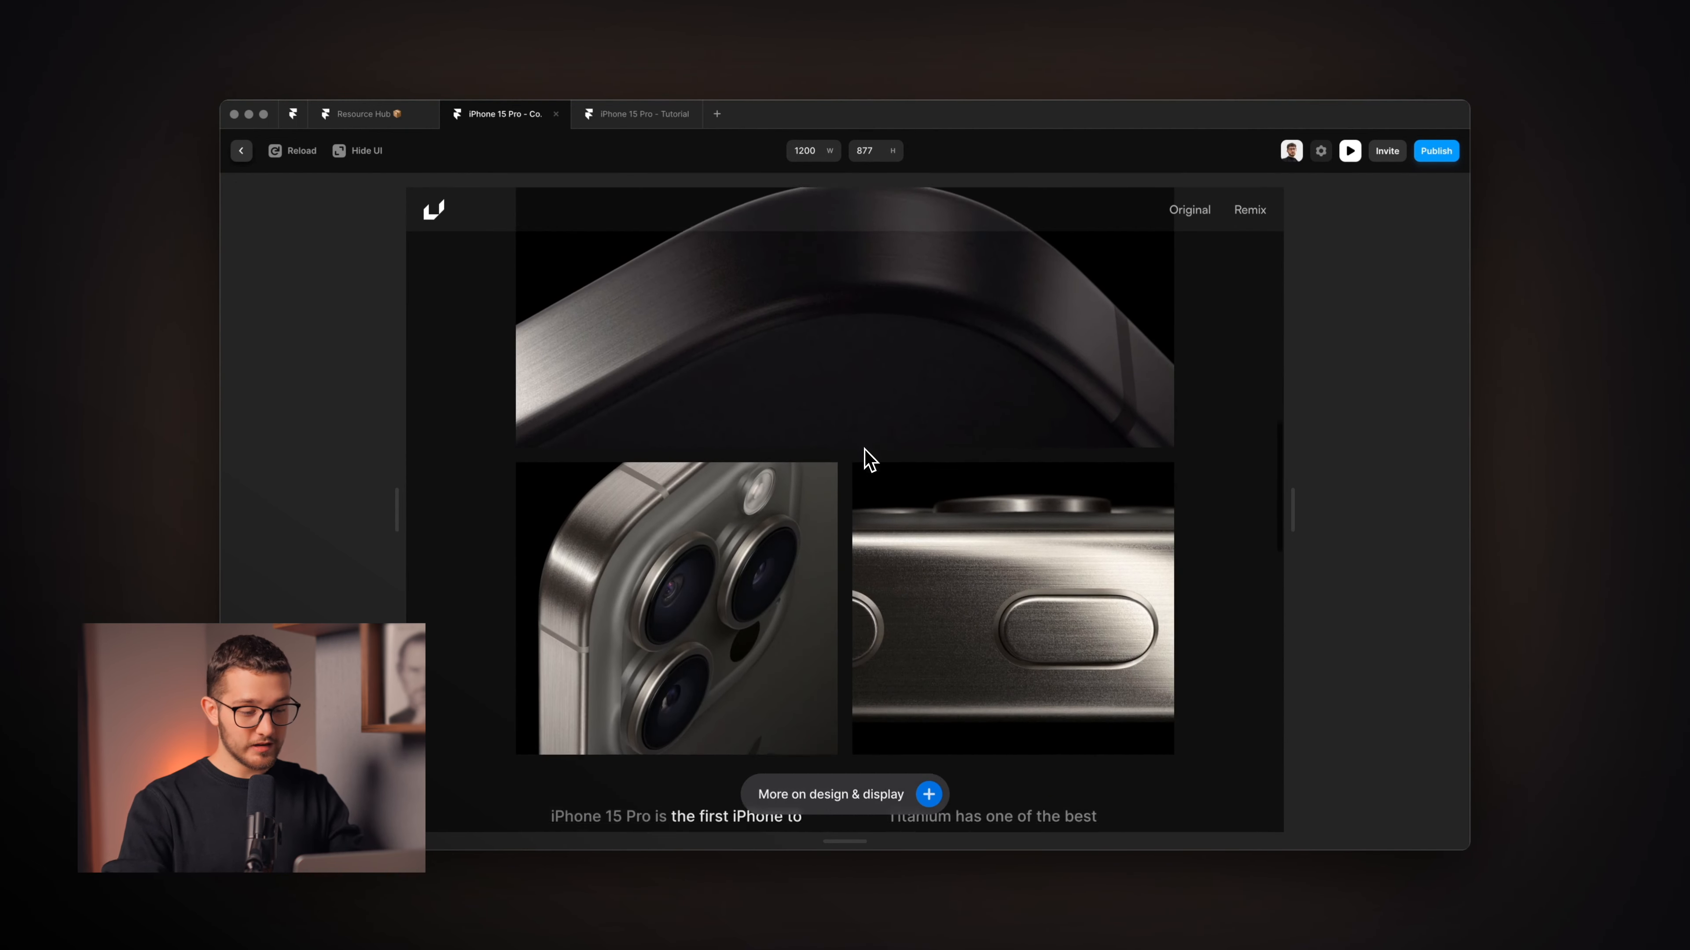
scroll(868, 461, "up", 5)
scroll(879, 558, "down", 3)
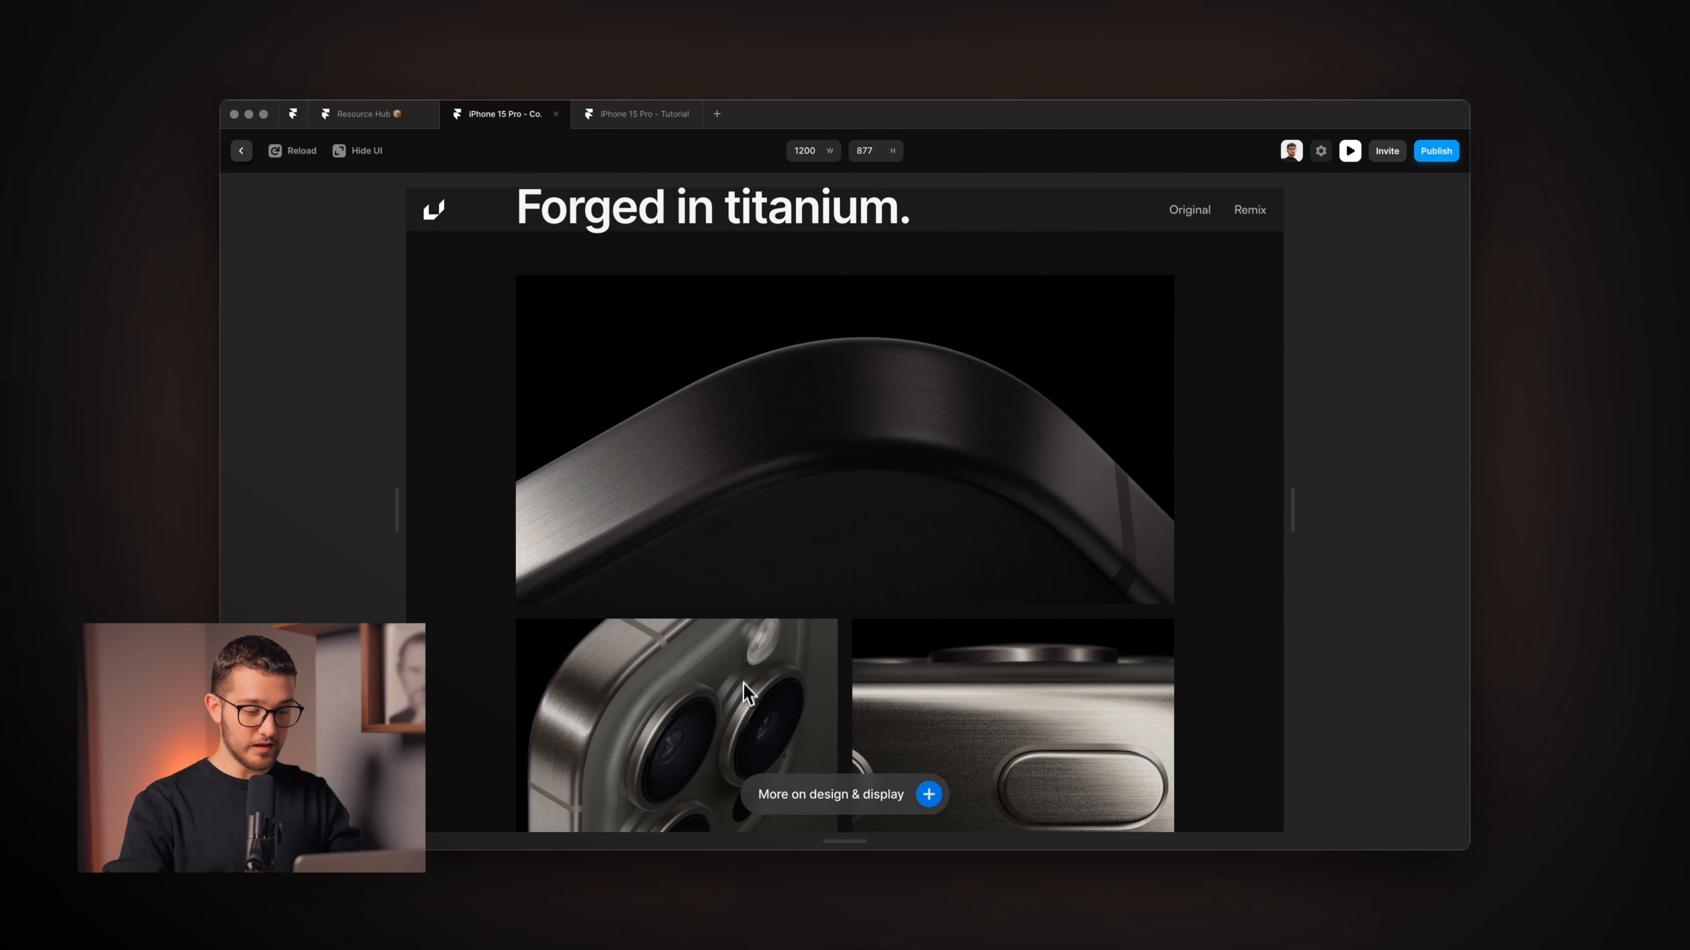
scroll(743, 684, "down", 3)
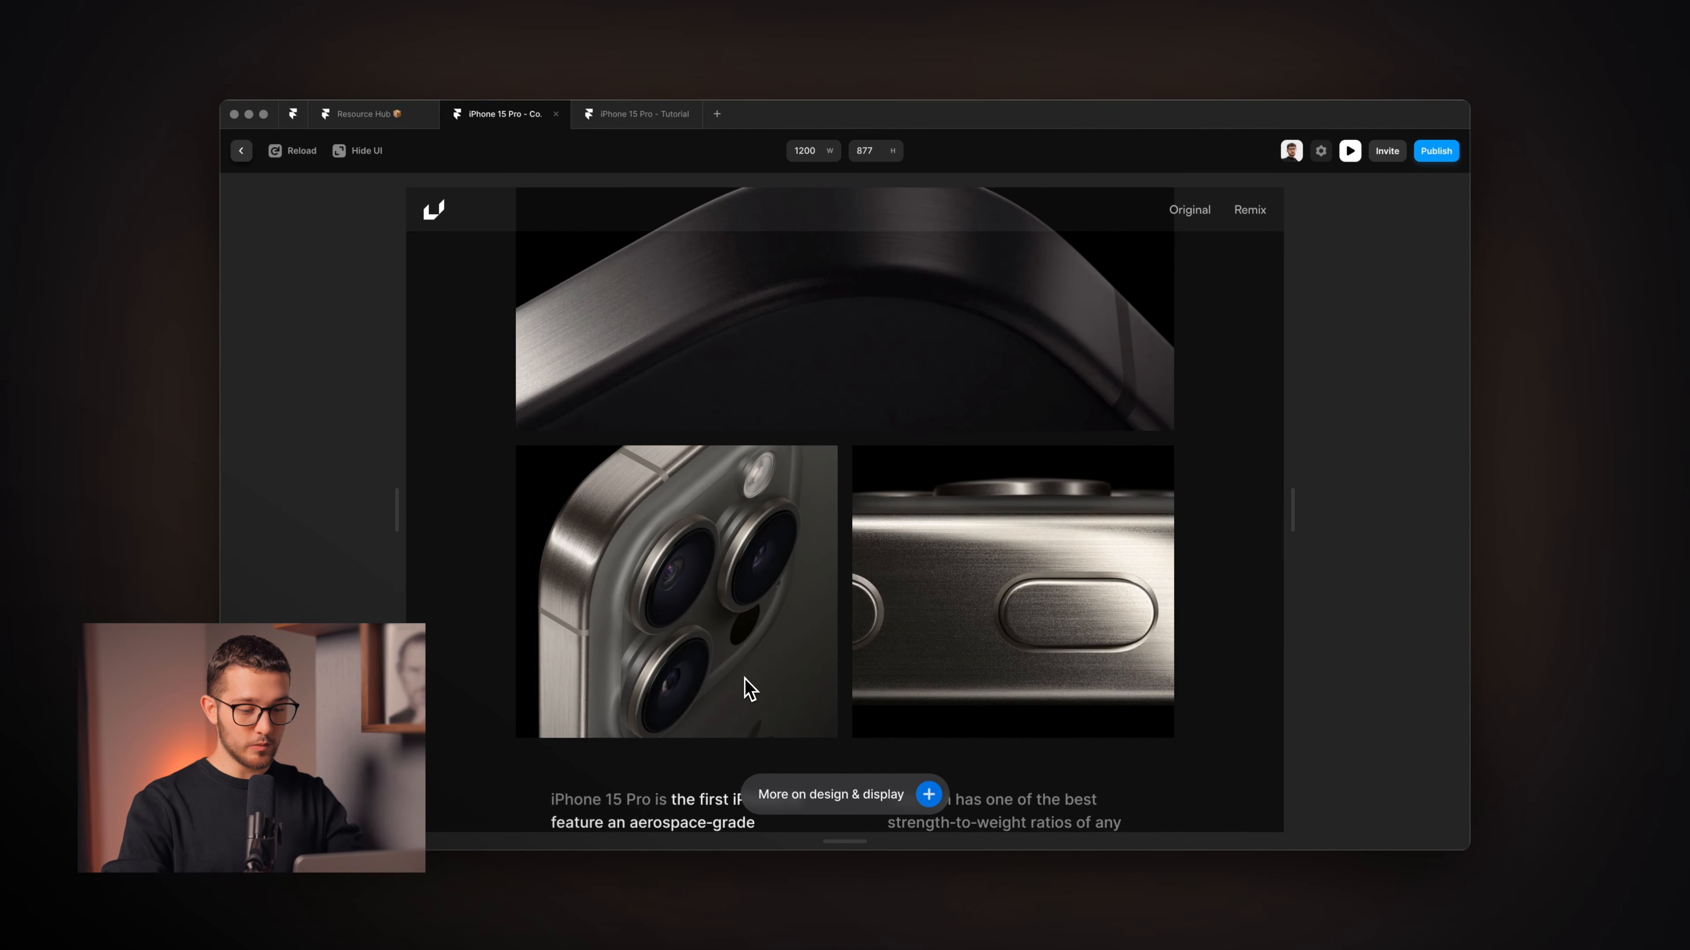
scroll(747, 690, "up", 5)
scroll(746, 691, "down", 7)
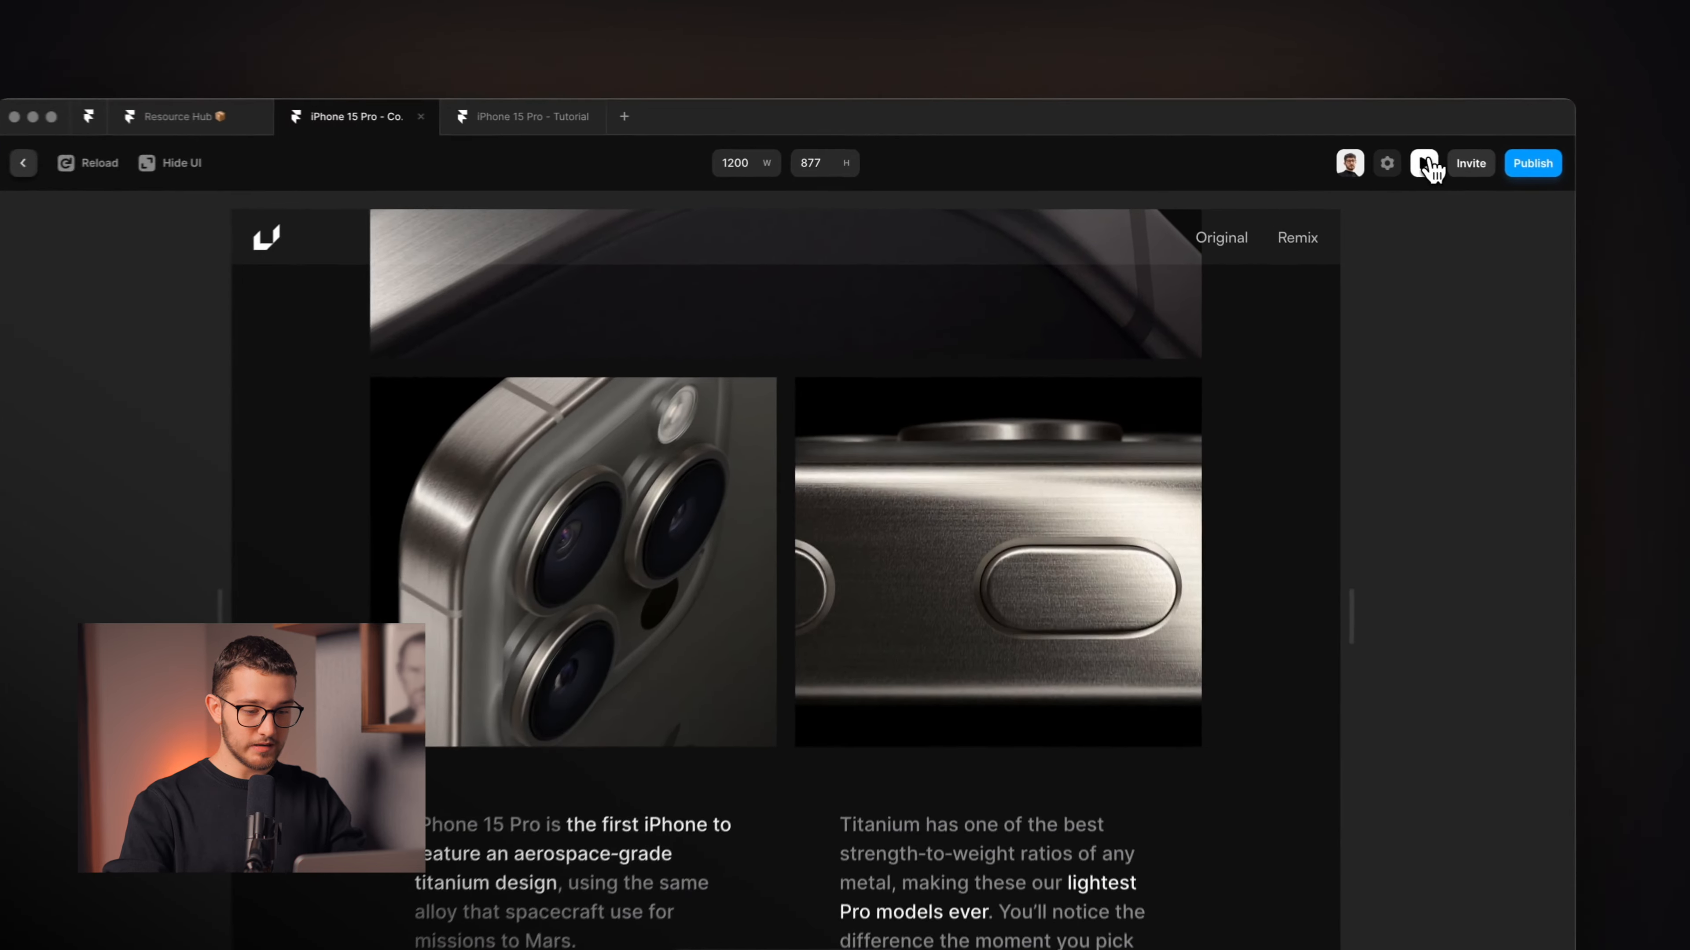
left_click(1354, 152)
scroll(848, 667, "down", 3)
scroll(843, 626, "up", 2)
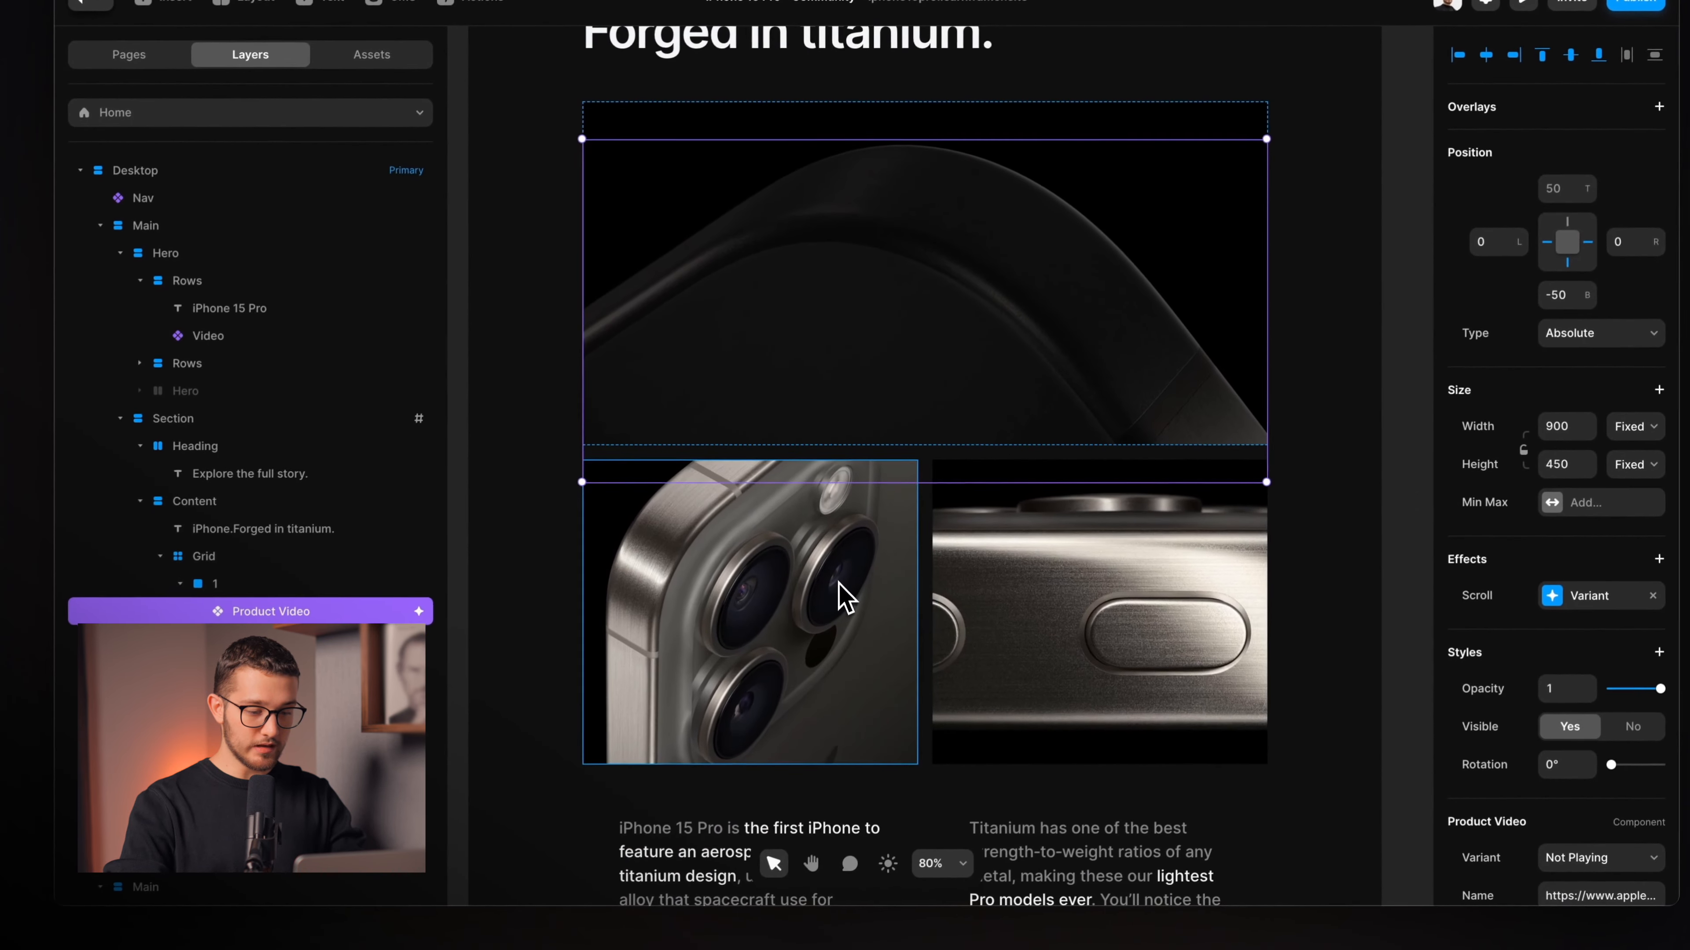
Select the camera photo and bring up its Scroll Transform settings.
scroll(801, 609, "down", 2)
left_click(786, 492)
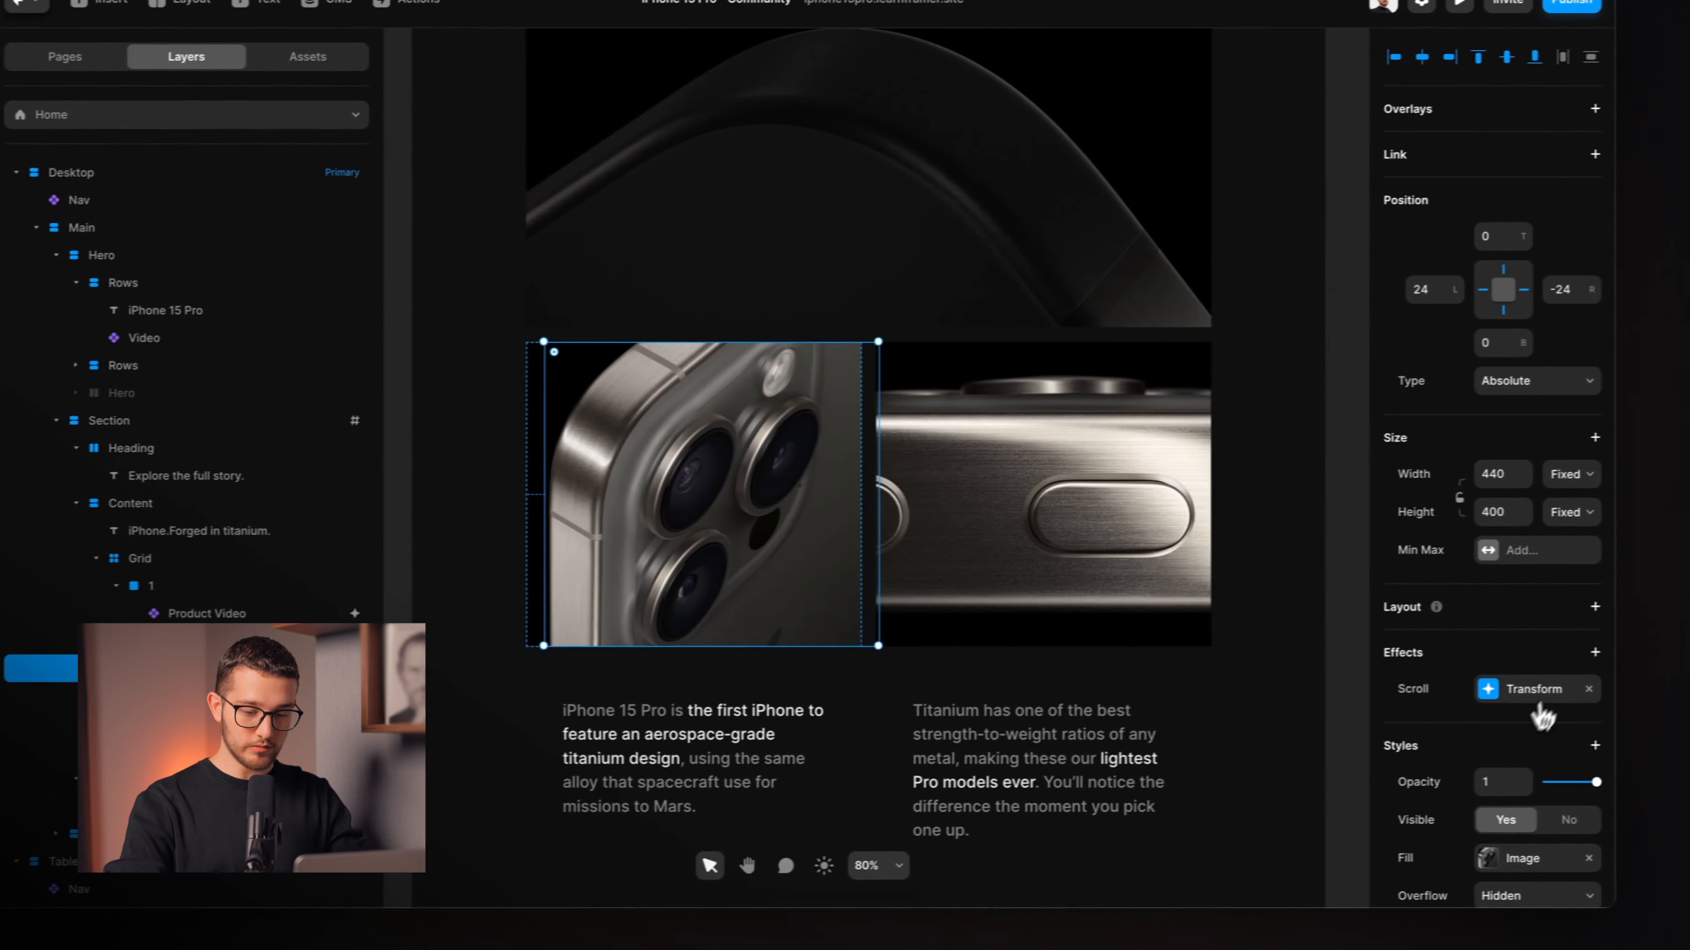
left_click(1626, 680)
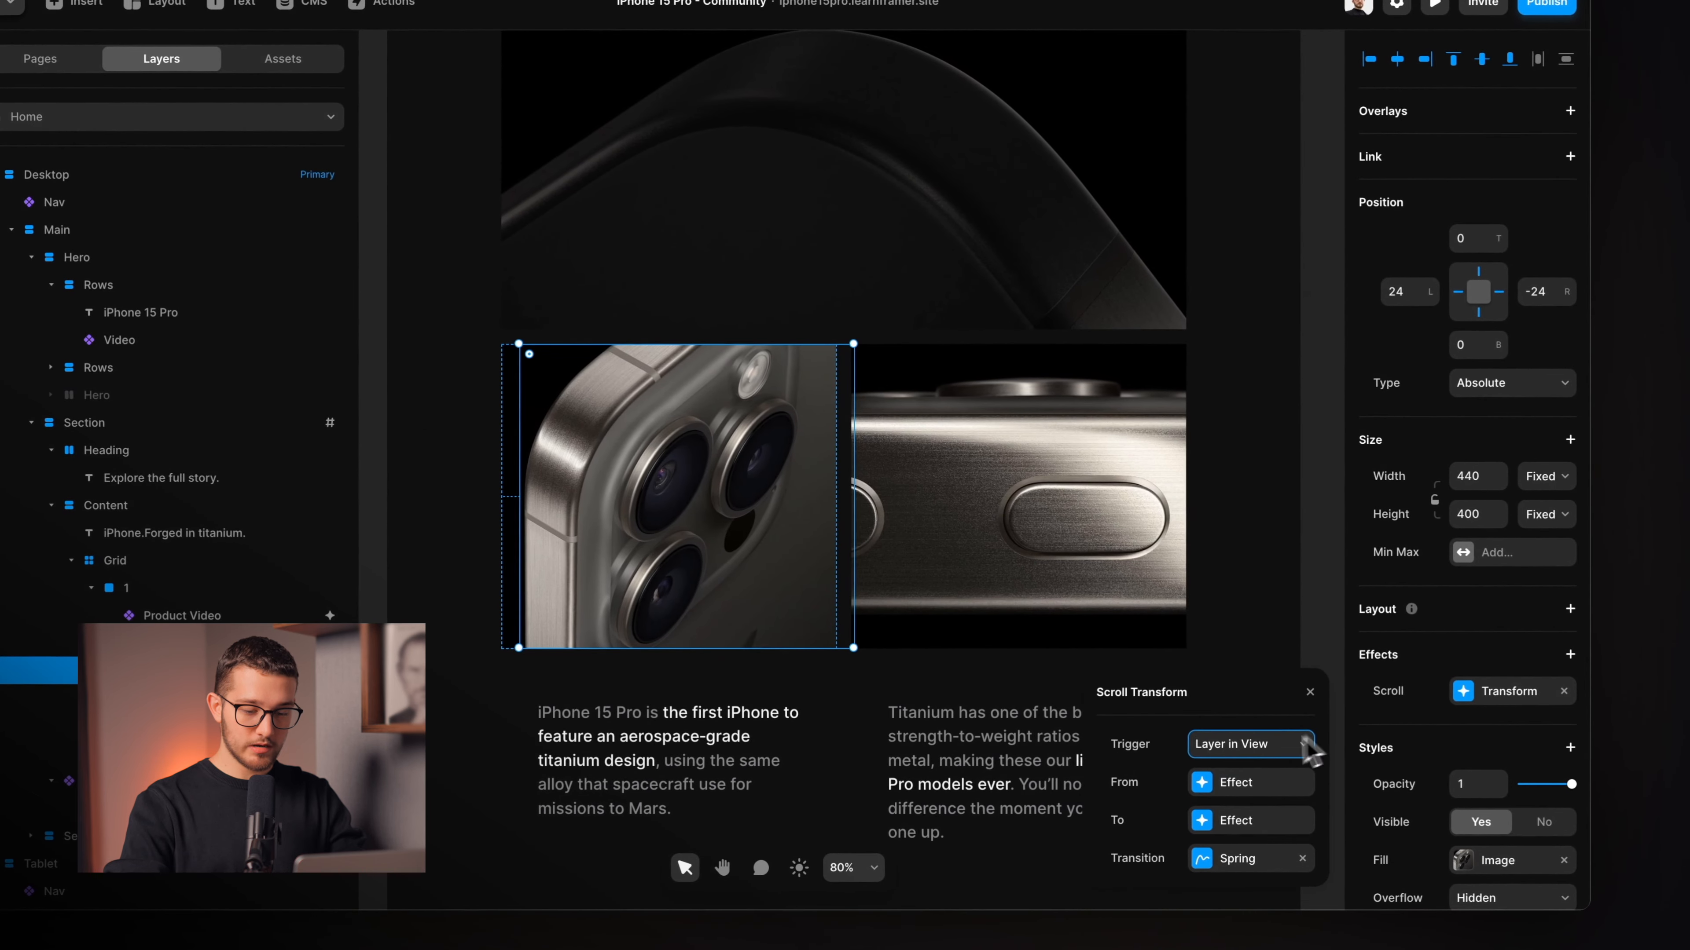
left_click_drag(1258, 710, 1238, 345)
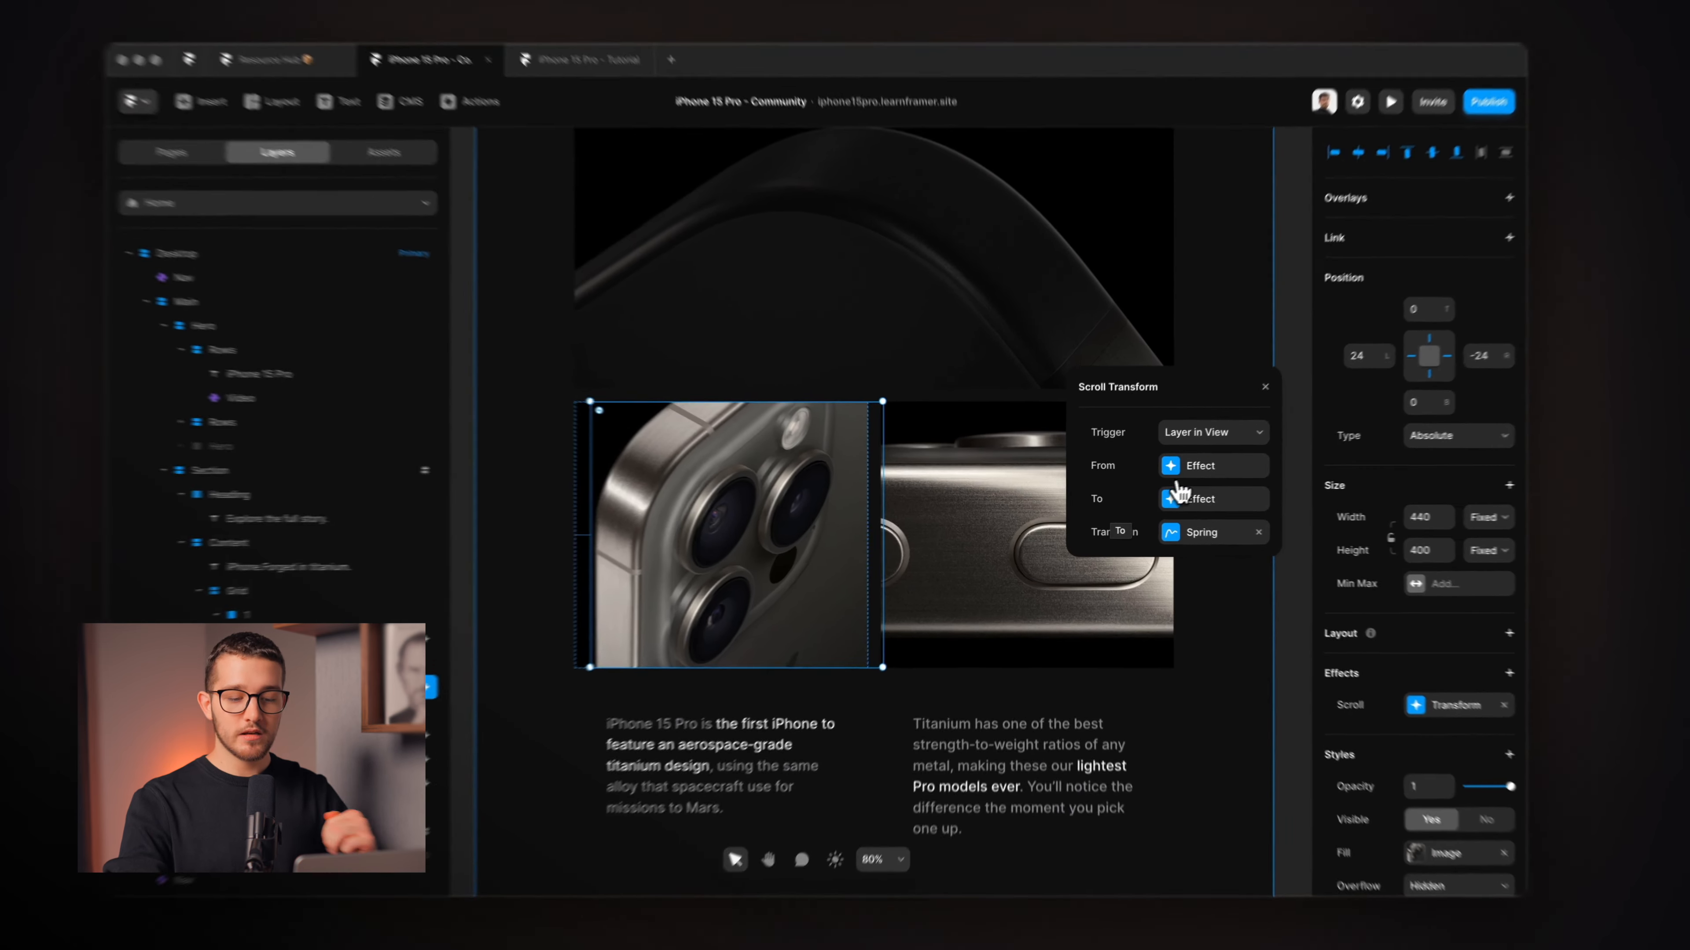
Check the transform runs from opacity 0.5, scale 1.25 to opacity 1, scale 1, then preview.
left_click(1191, 470)
left_click(1161, 441)
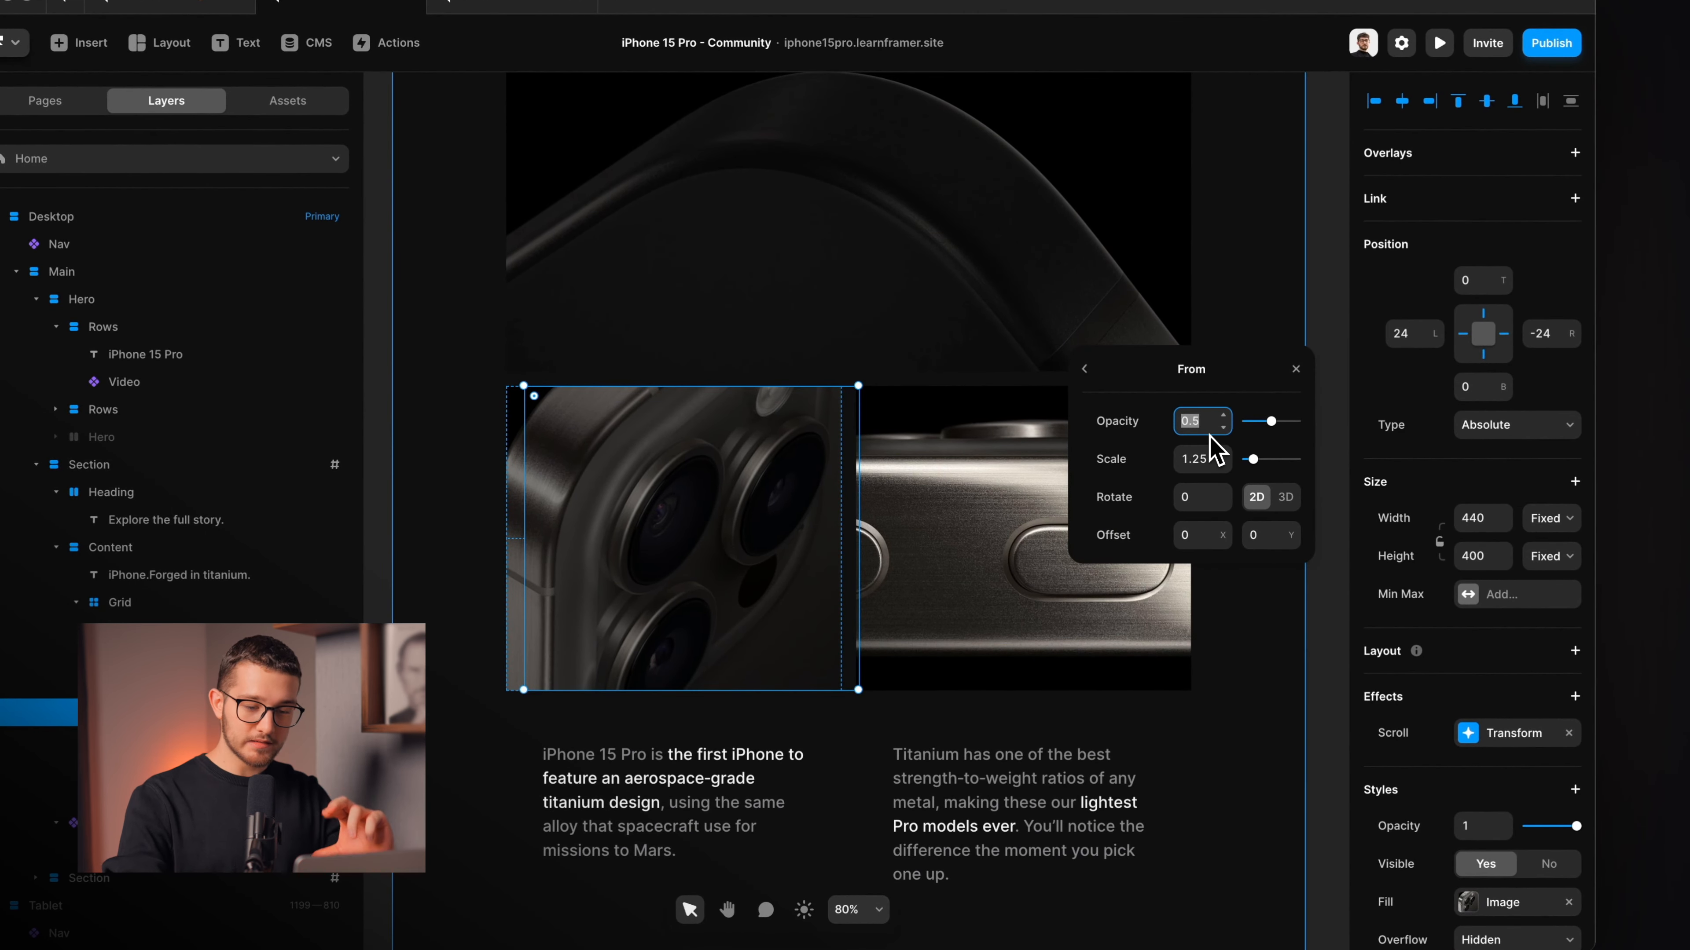
left_click(1084, 368)
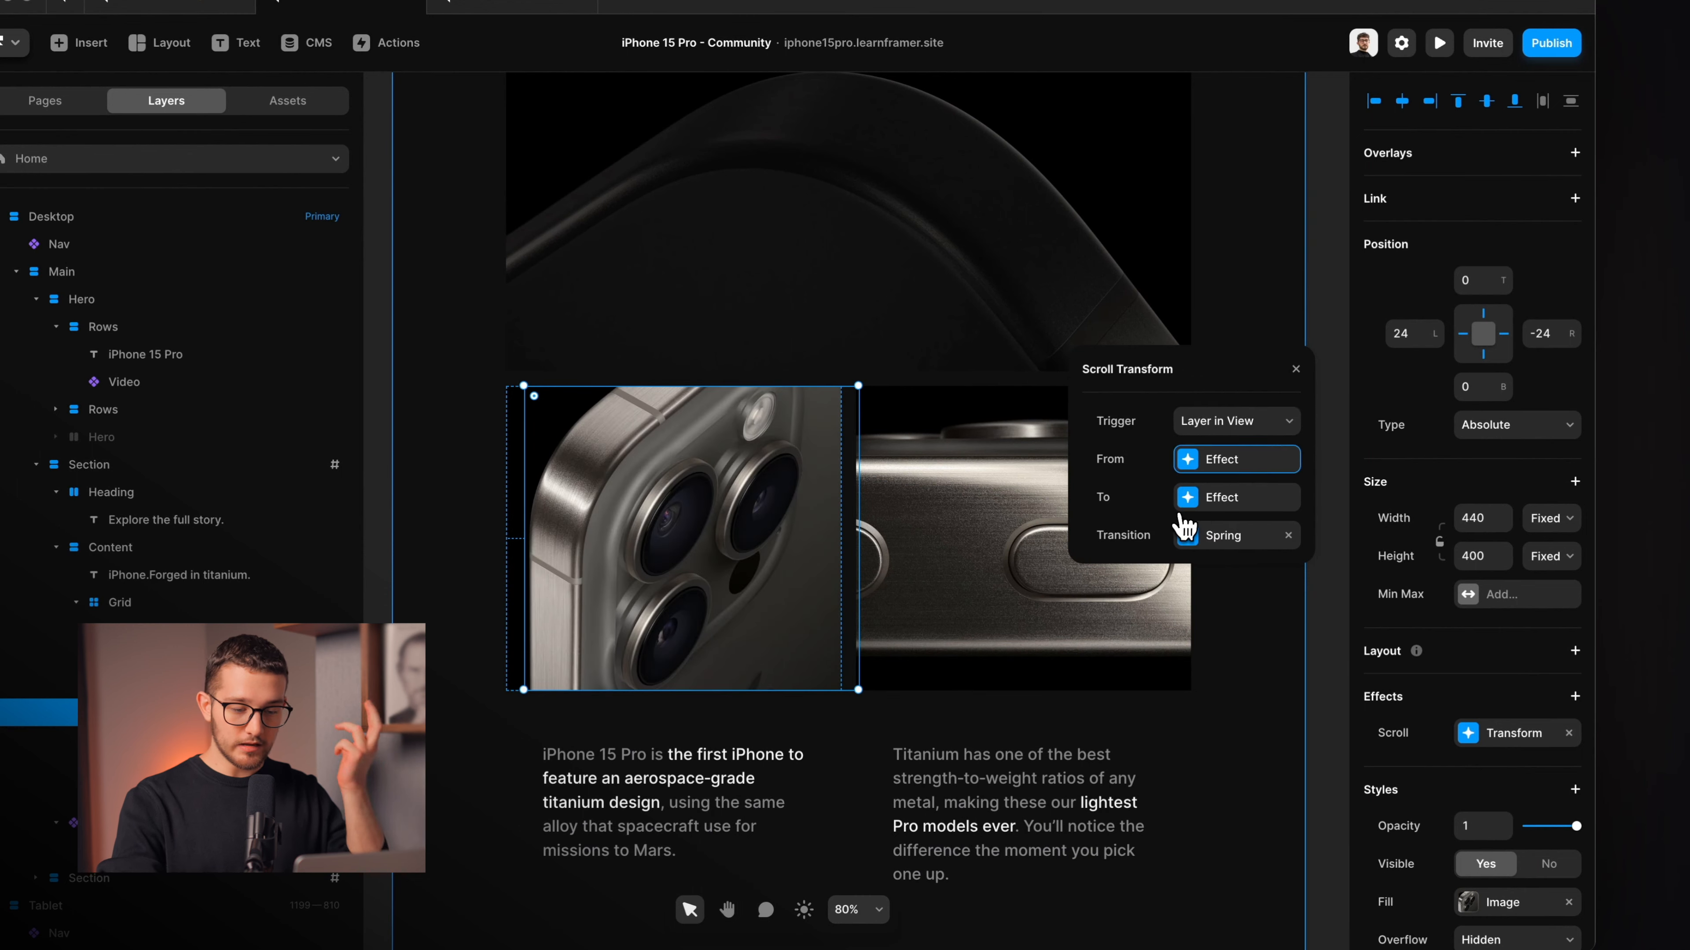
left_click(1198, 509)
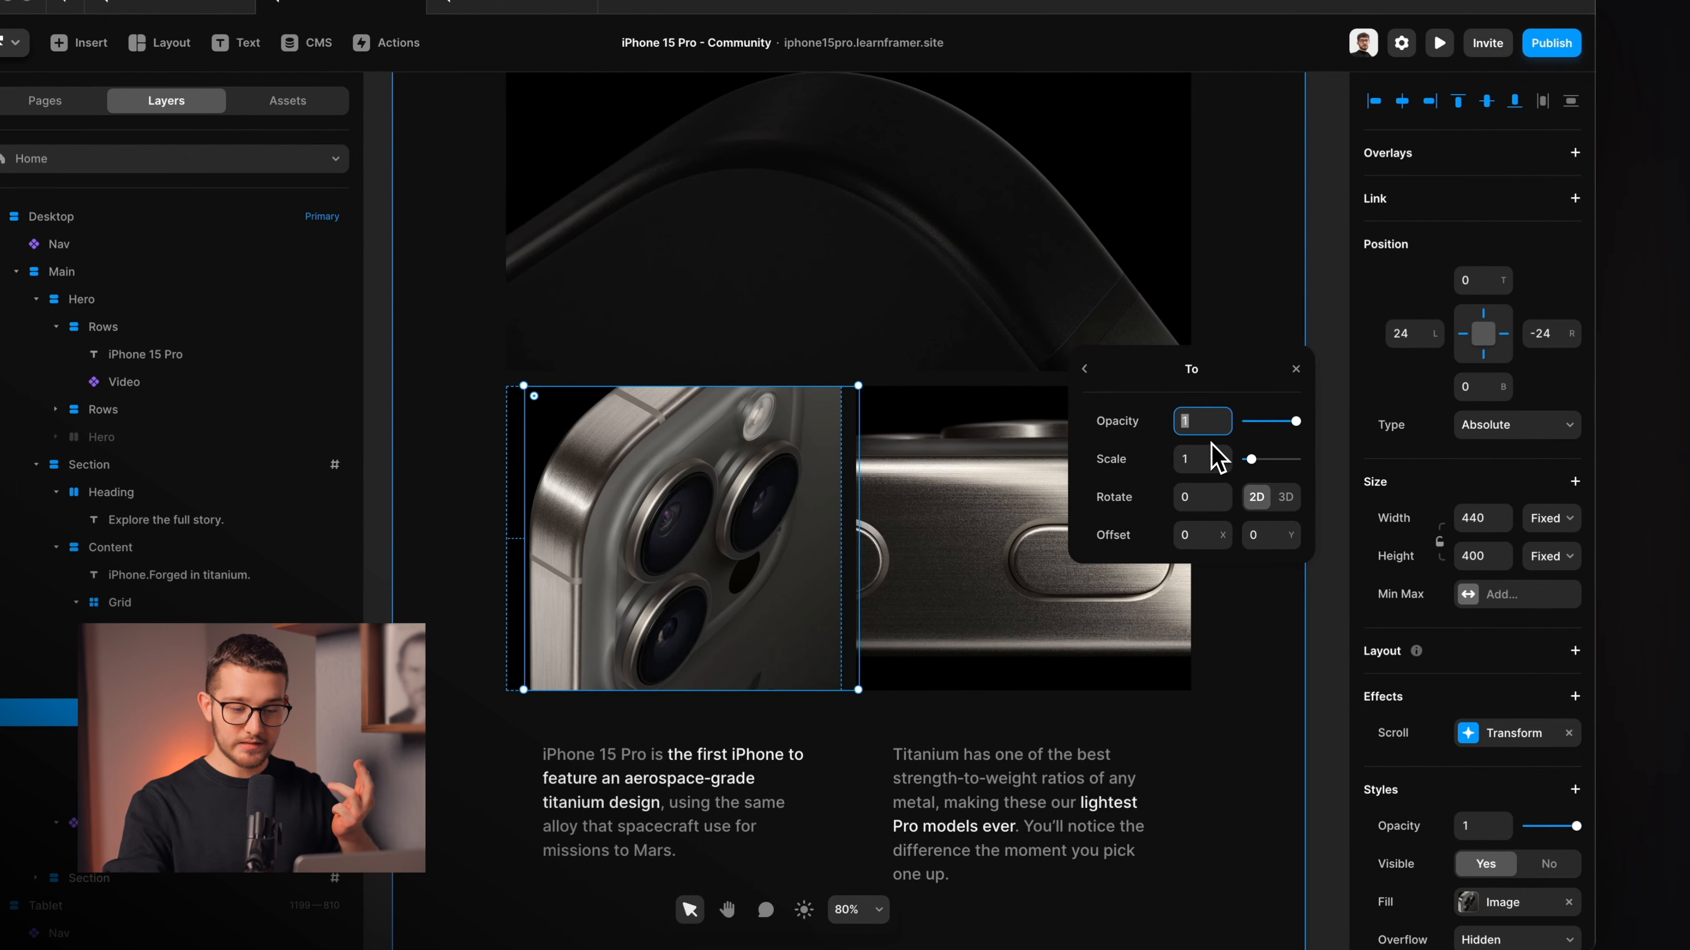
left_click(1107, 394)
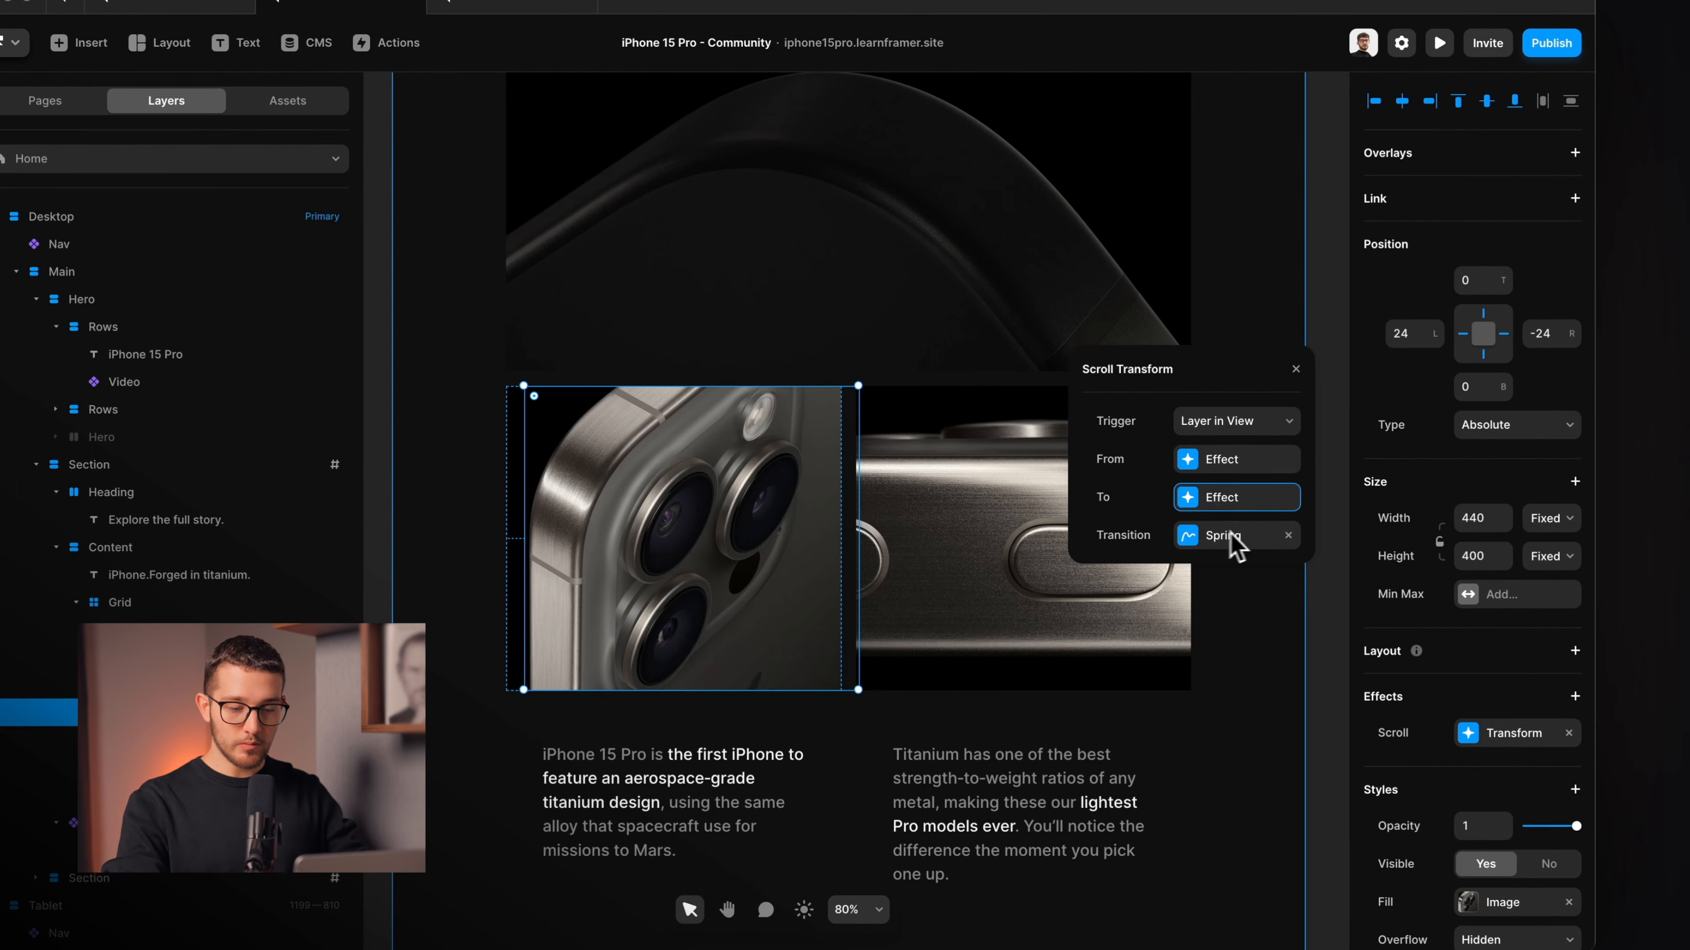
left_click(1306, 373)
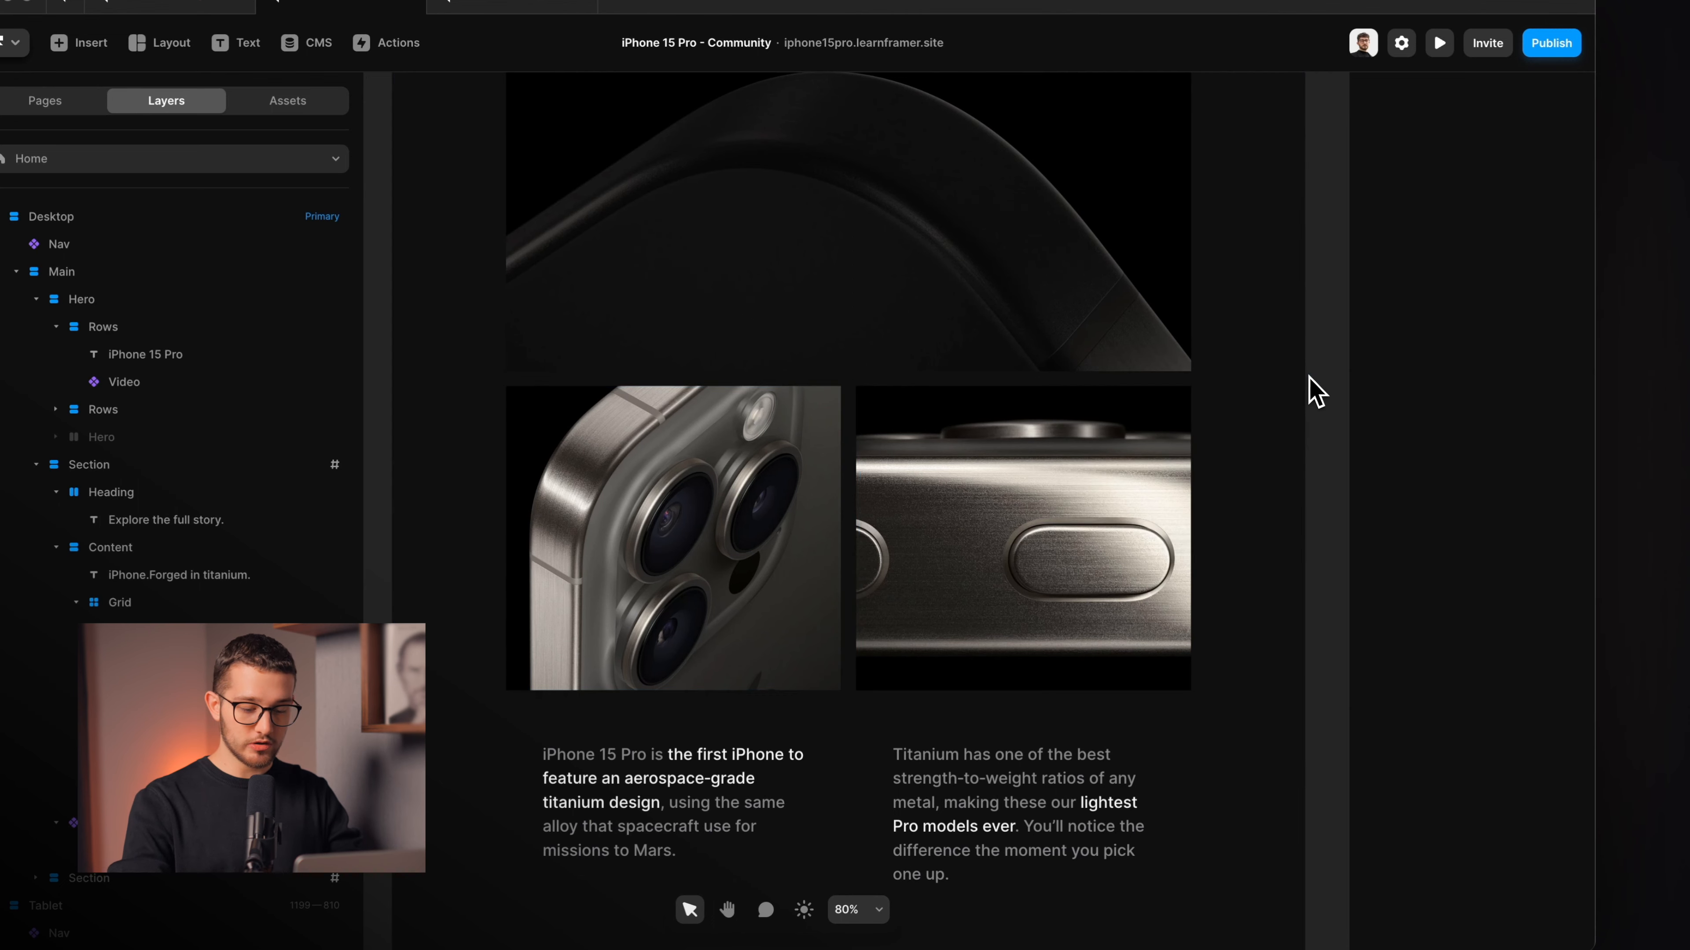
key("super+p")
Scroll the preview up and down to watch the photo tiles fade and scale in, then close it.
scroll(1009, 622, "down", 15)
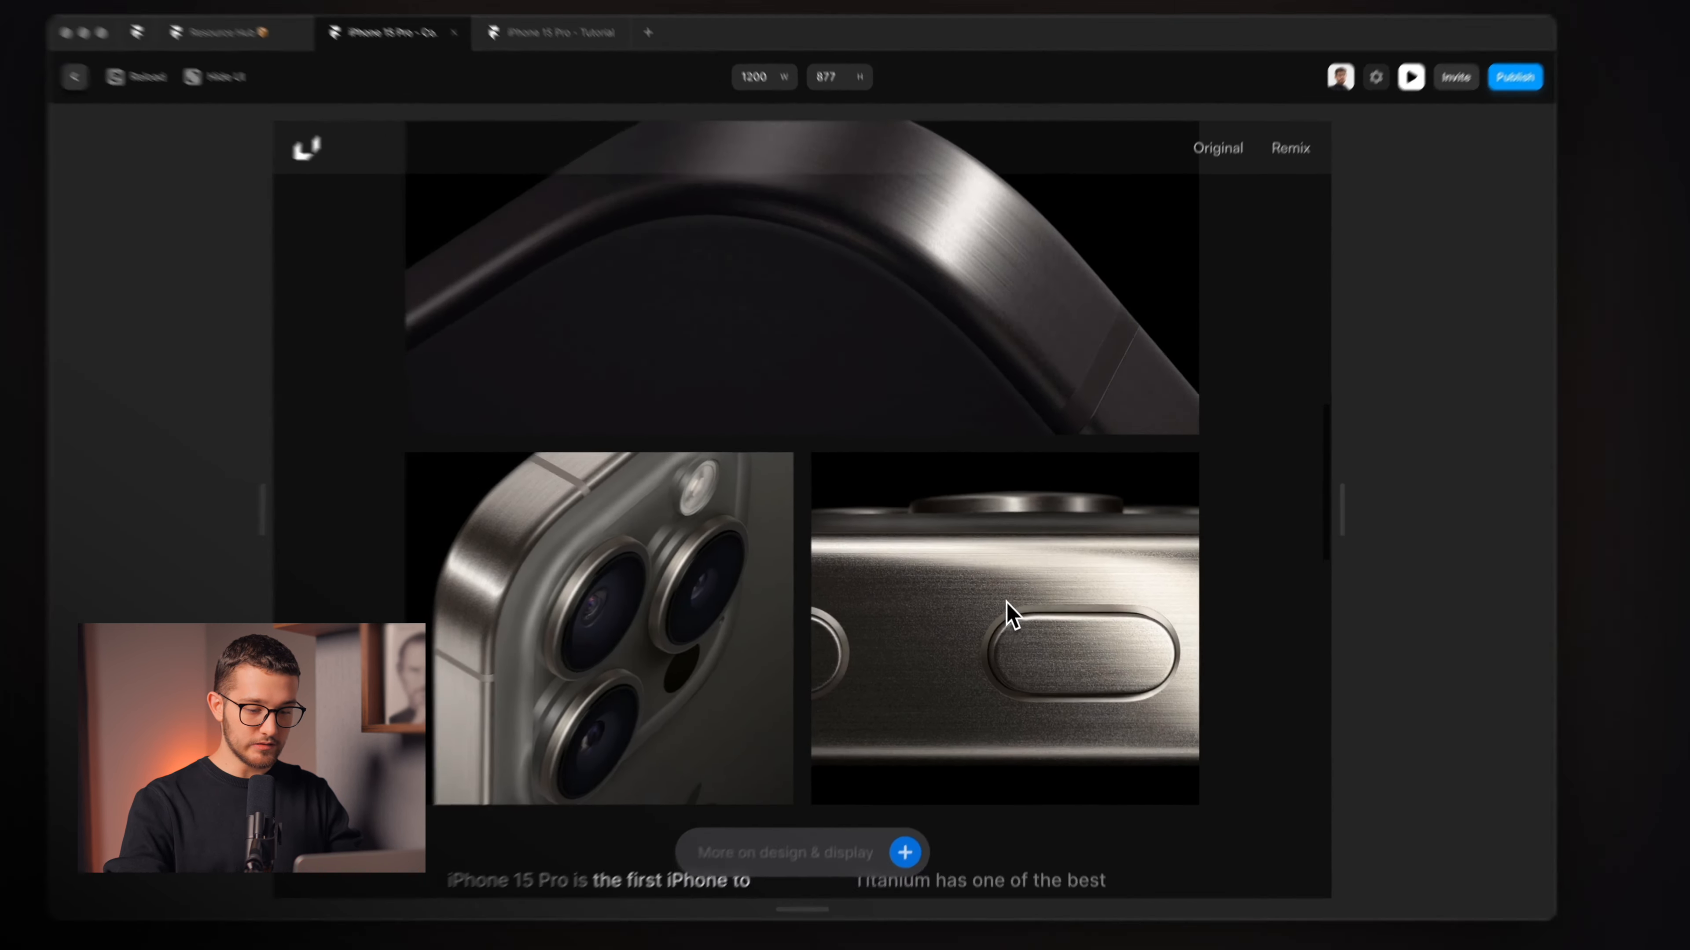
scroll(1010, 623, "up", 5)
scroll(1019, 599, "down", 5)
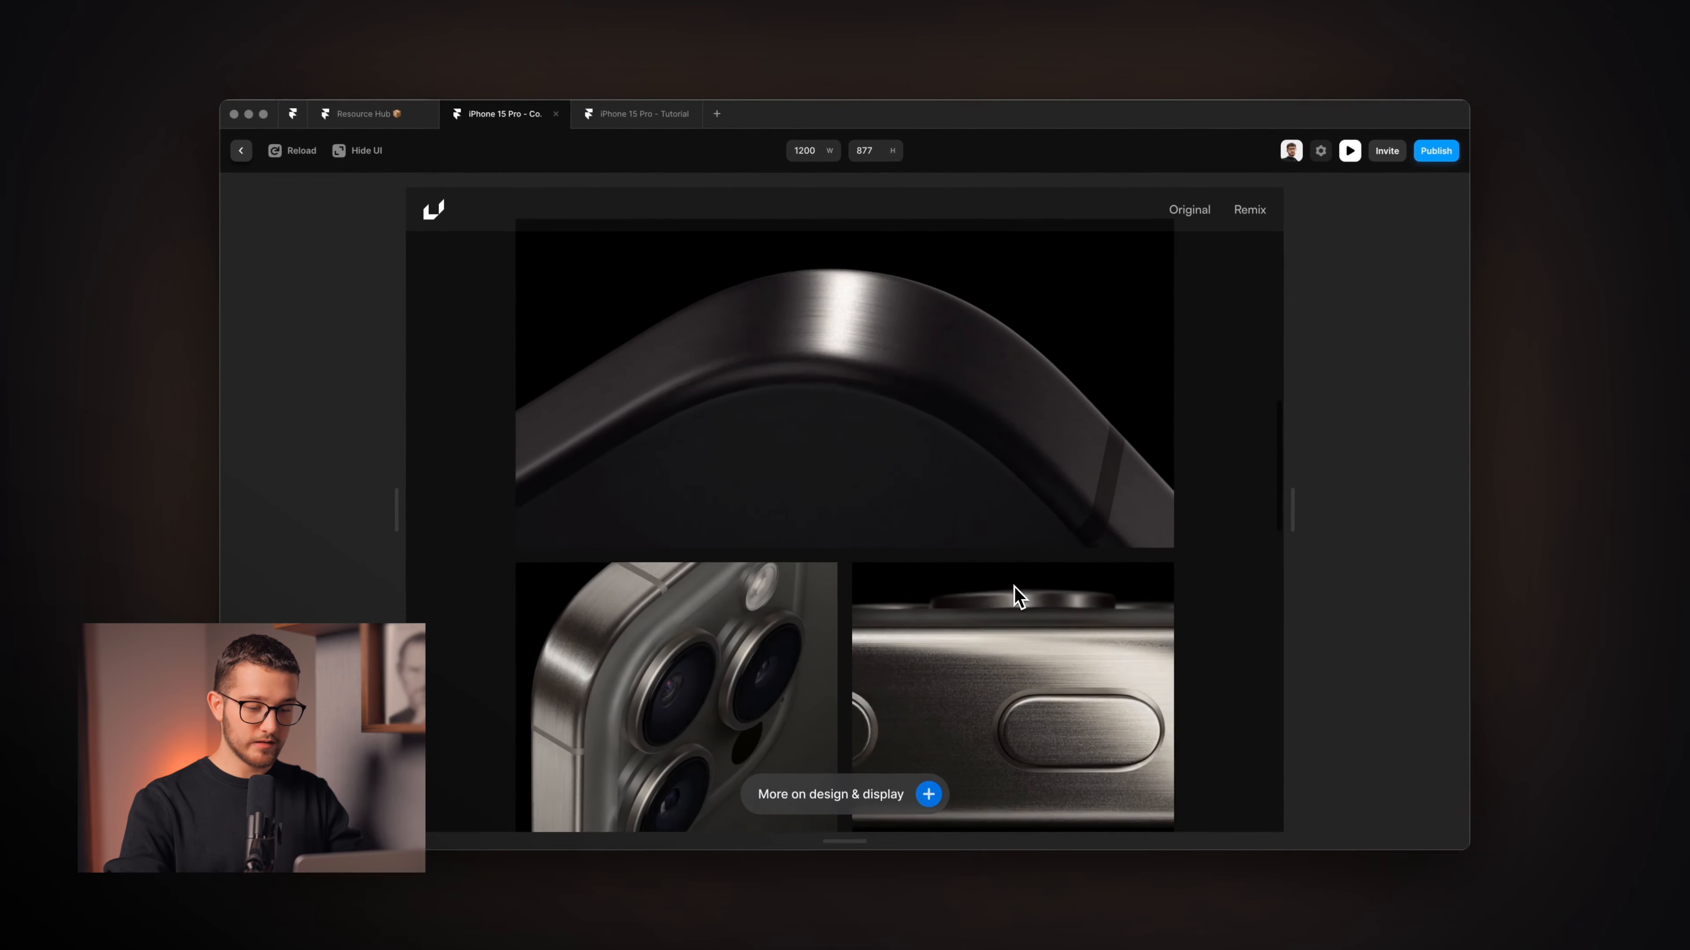
scroll(1015, 594, "up", 5)
scroll(1017, 595, "down", 1)
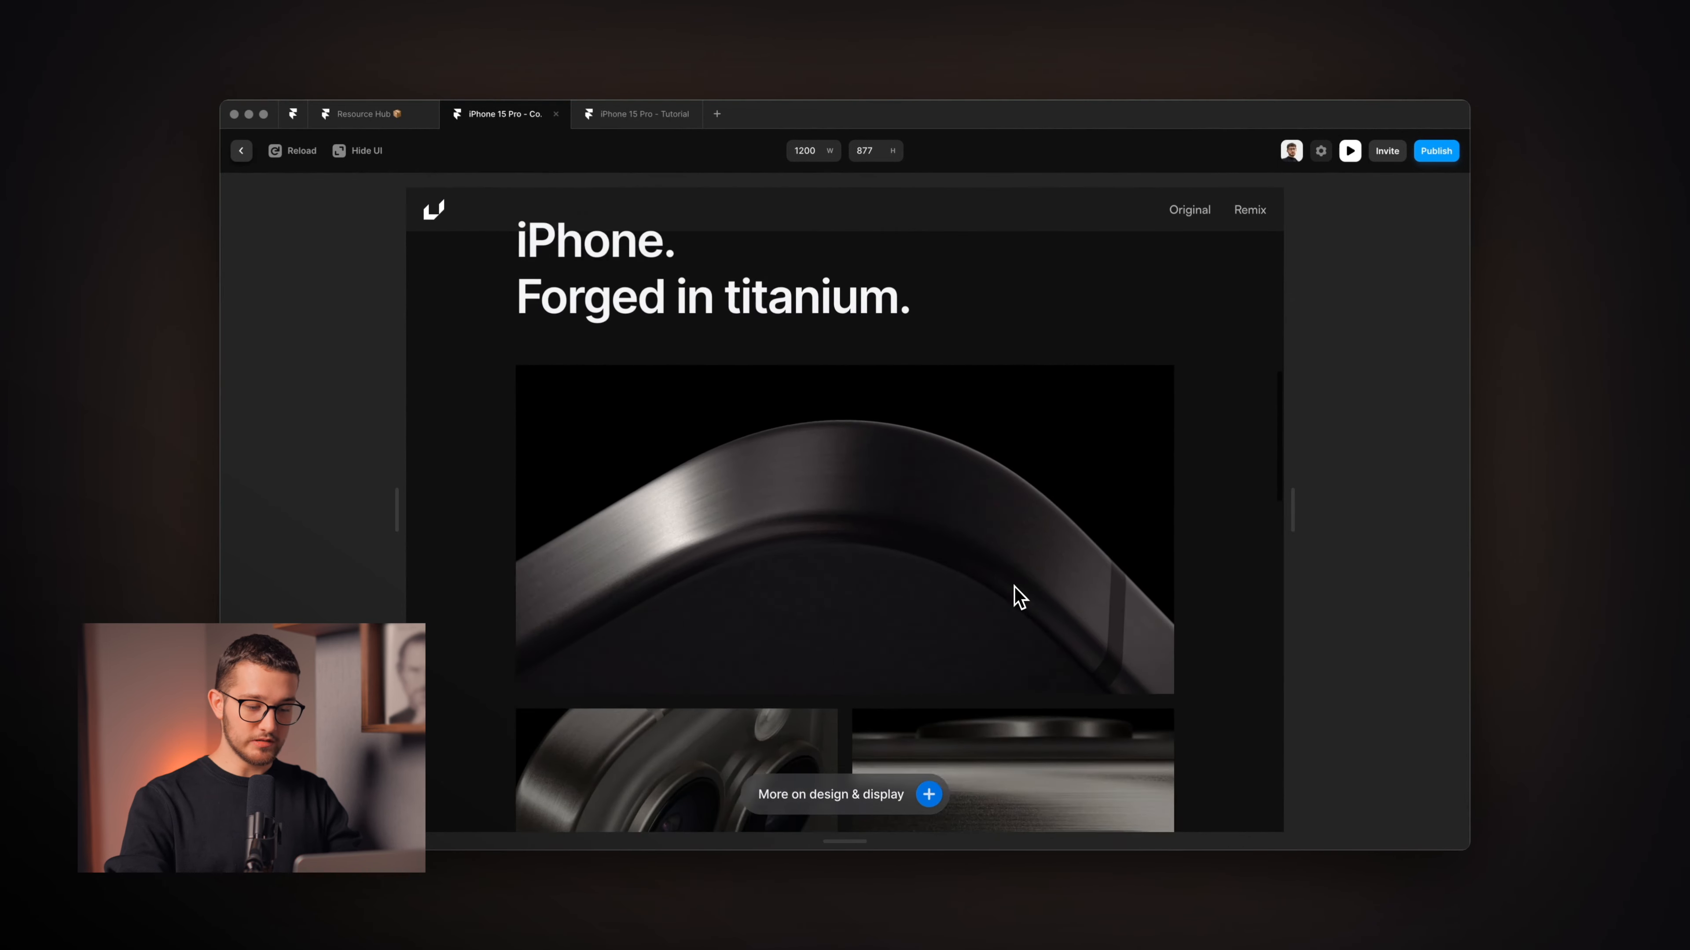
scroll(1018, 596, "down", 4)
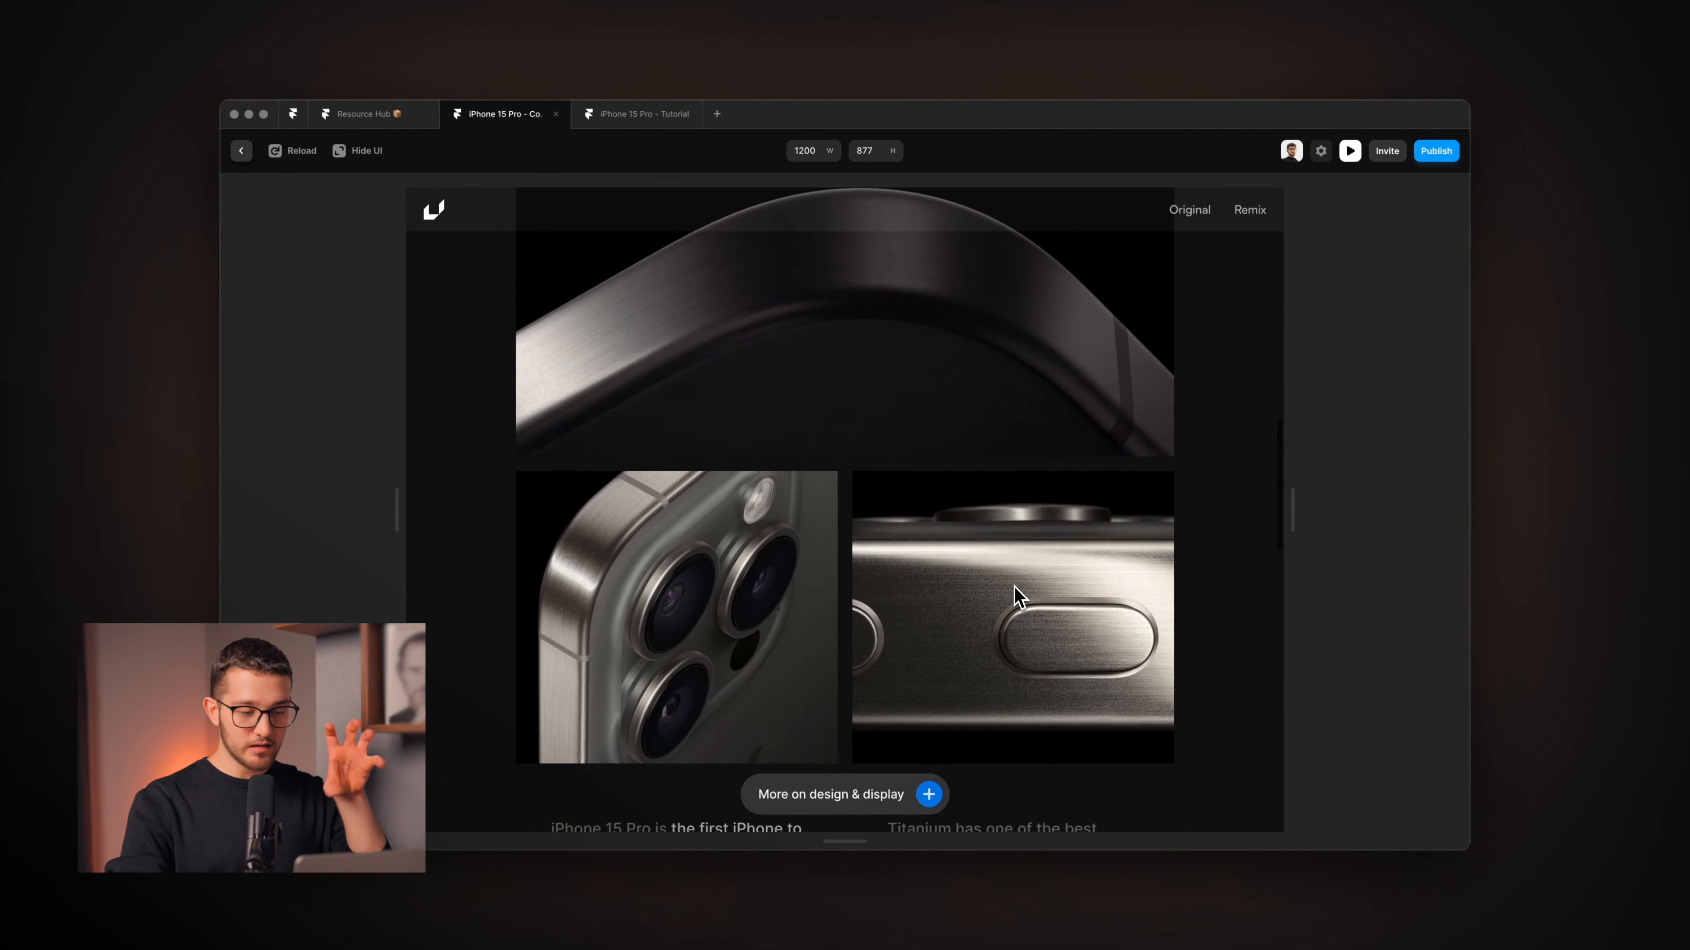
scroll(1015, 593, "down", 5)
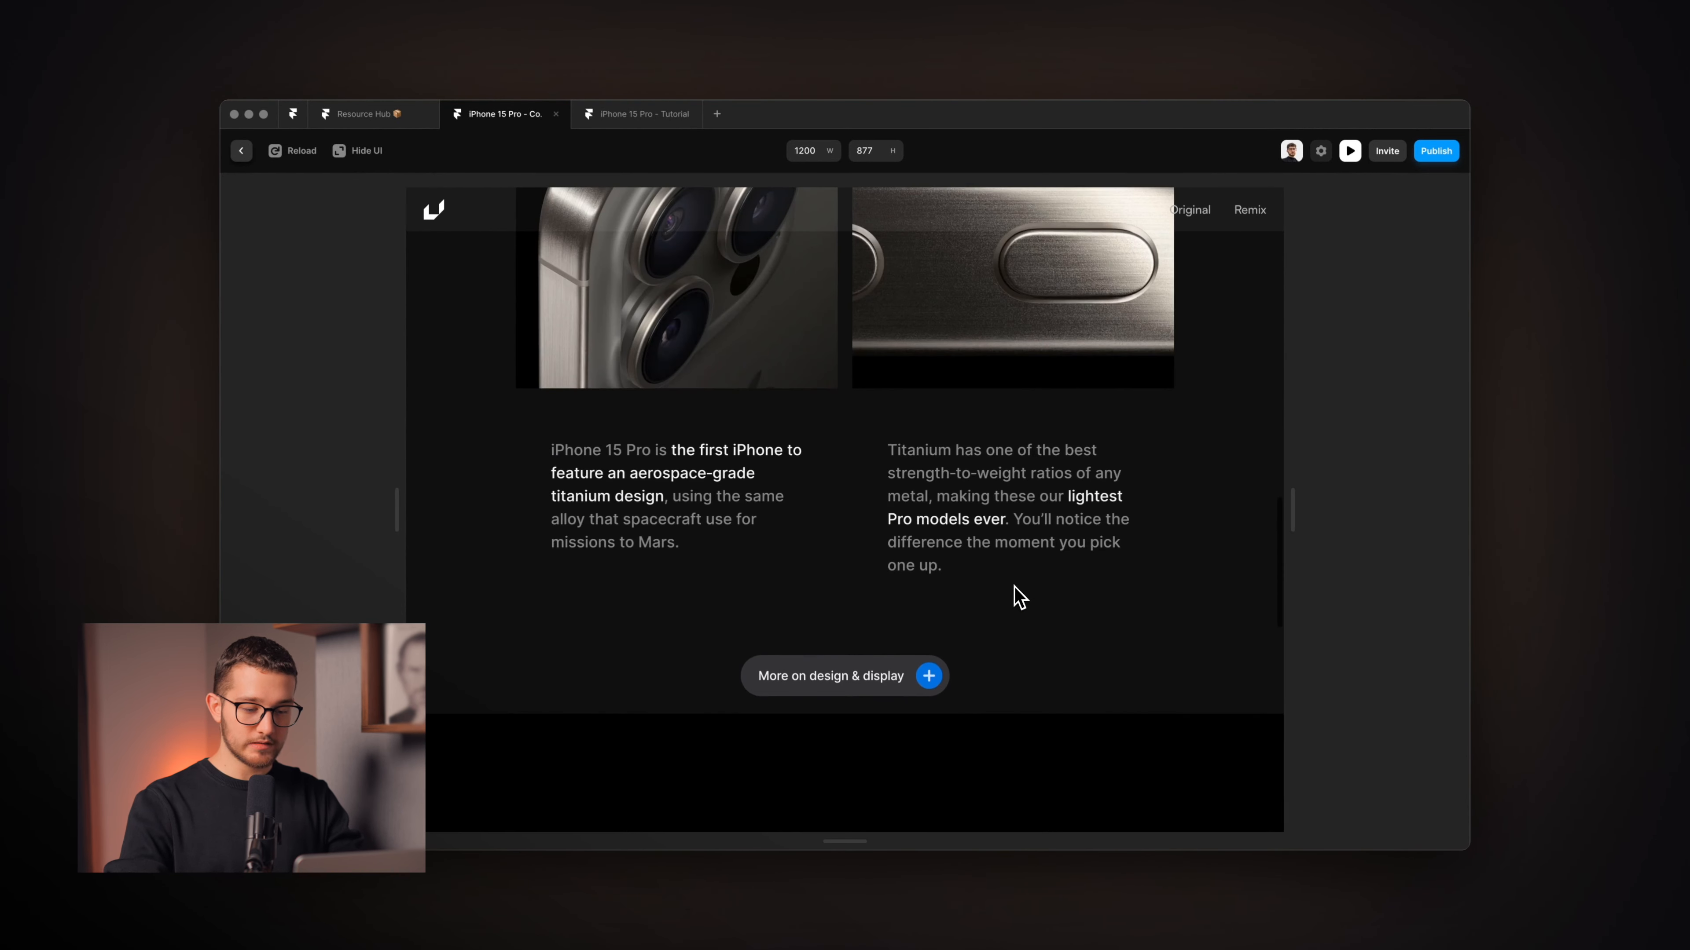
scroll(1012, 592, "up", 5)
scroll(1064, 466, "down", 4)
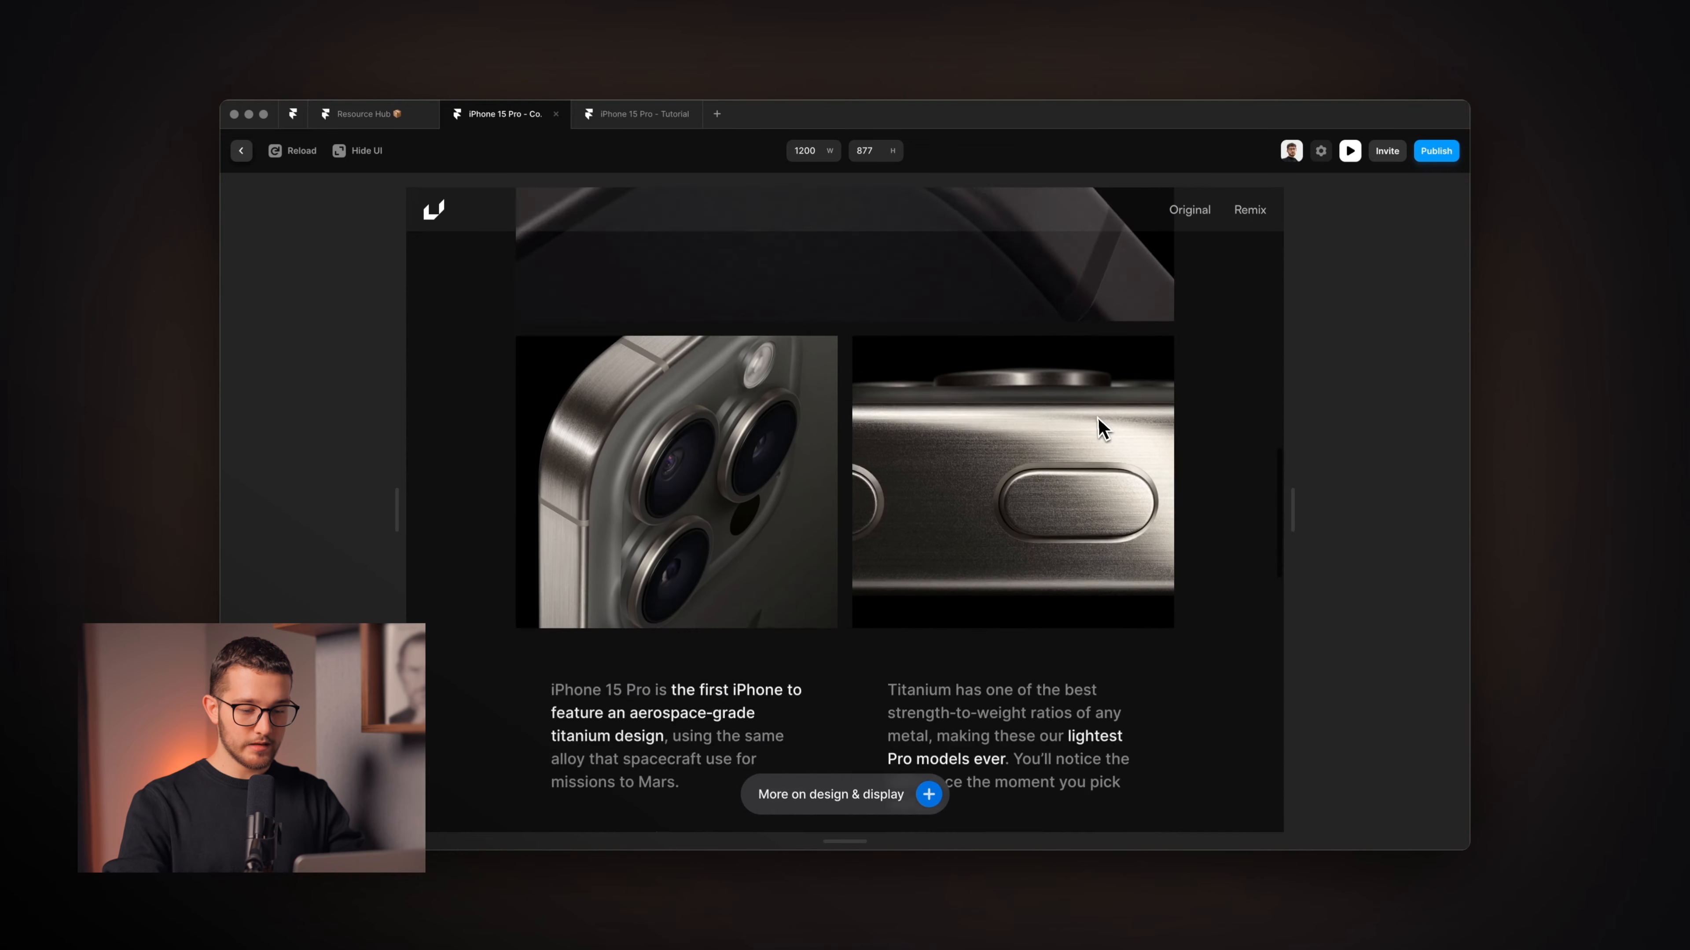
scroll(1091, 453, "up", 6)
scroll(1068, 500, "down", 5)
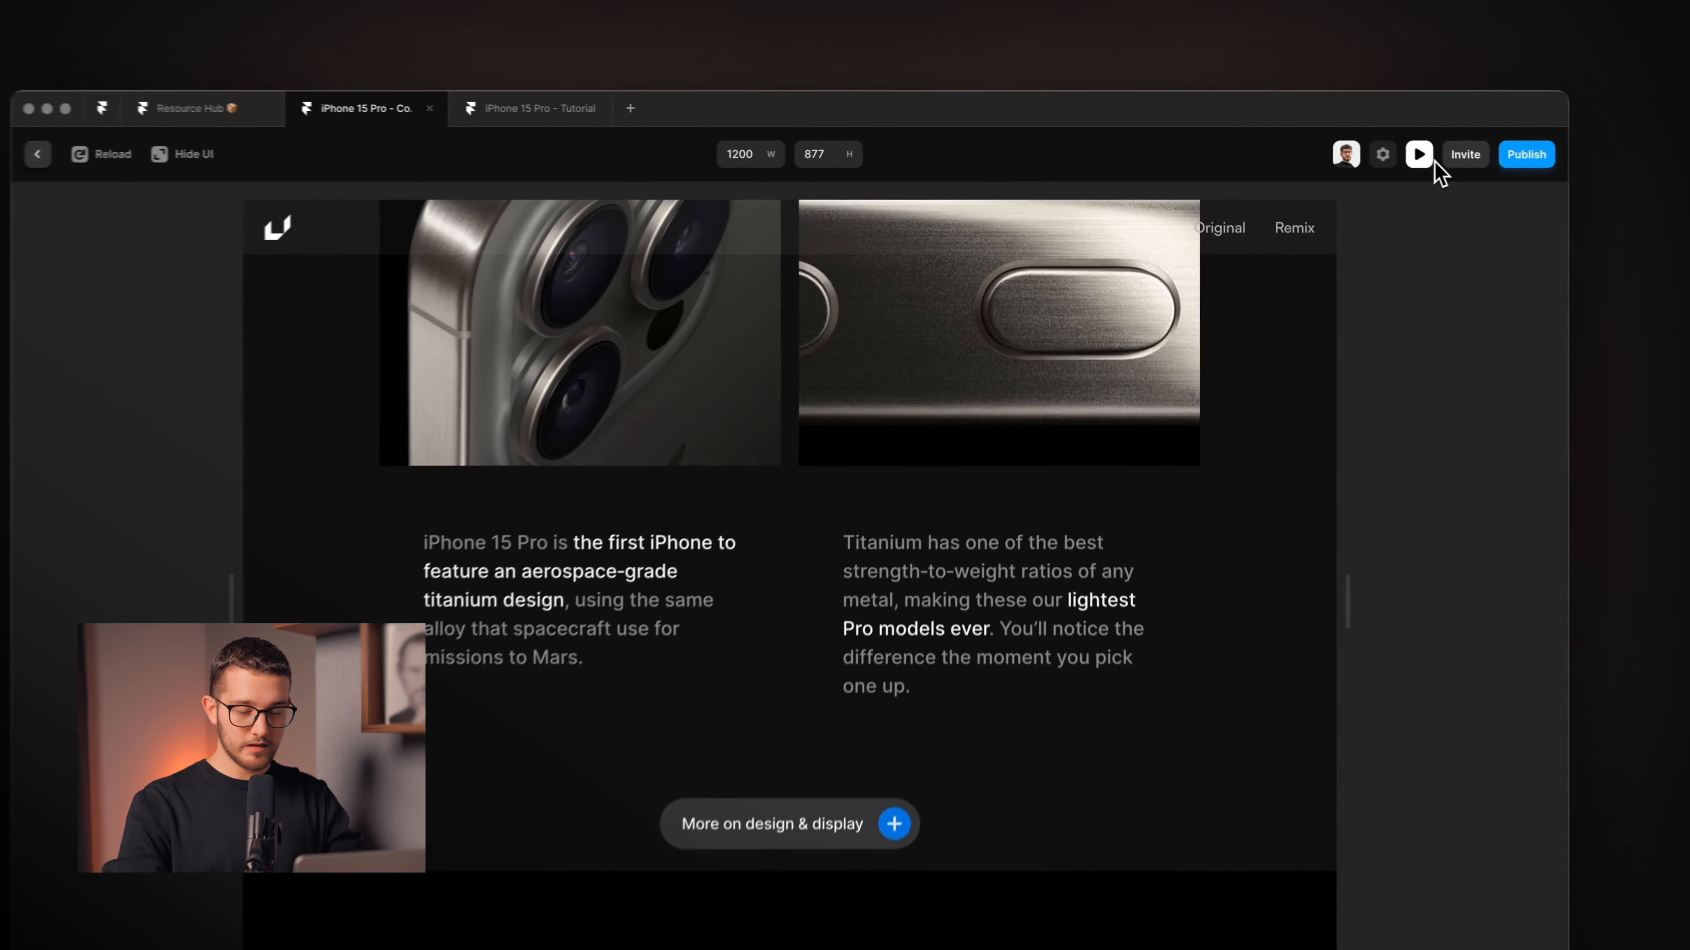
left_click(1349, 151)
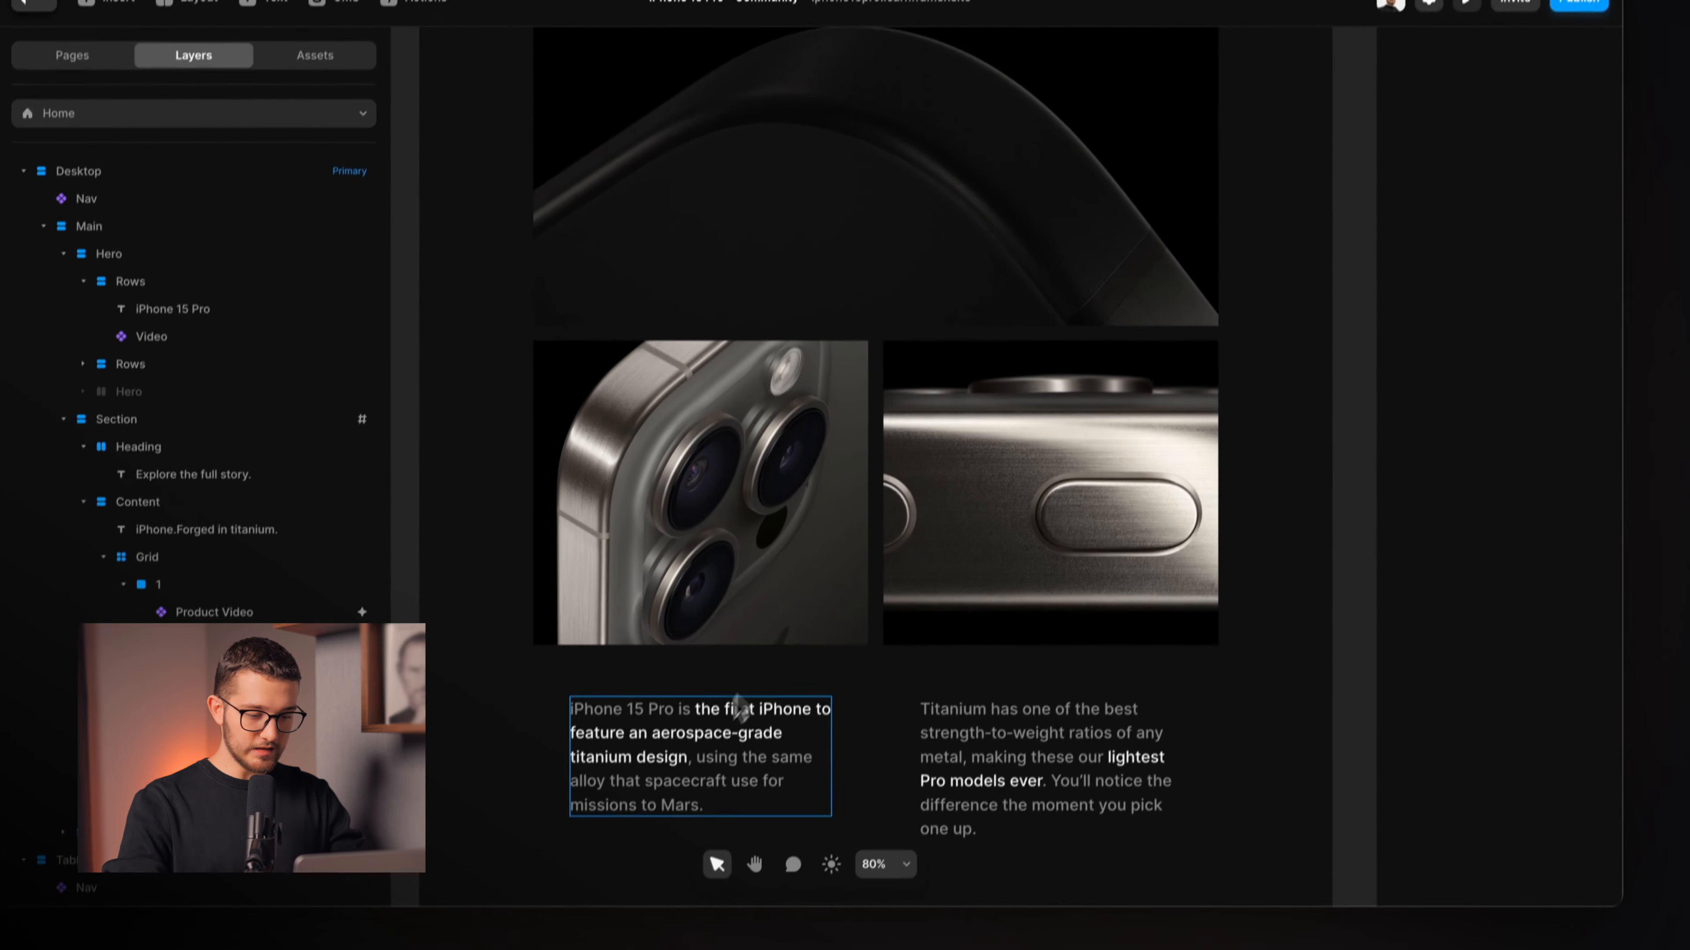
Open the enter effect of the first caption stack's scroll Animation: opacity 0, Y offset 15.
left_click(732, 709)
scroll(725, 712, "down", 3)
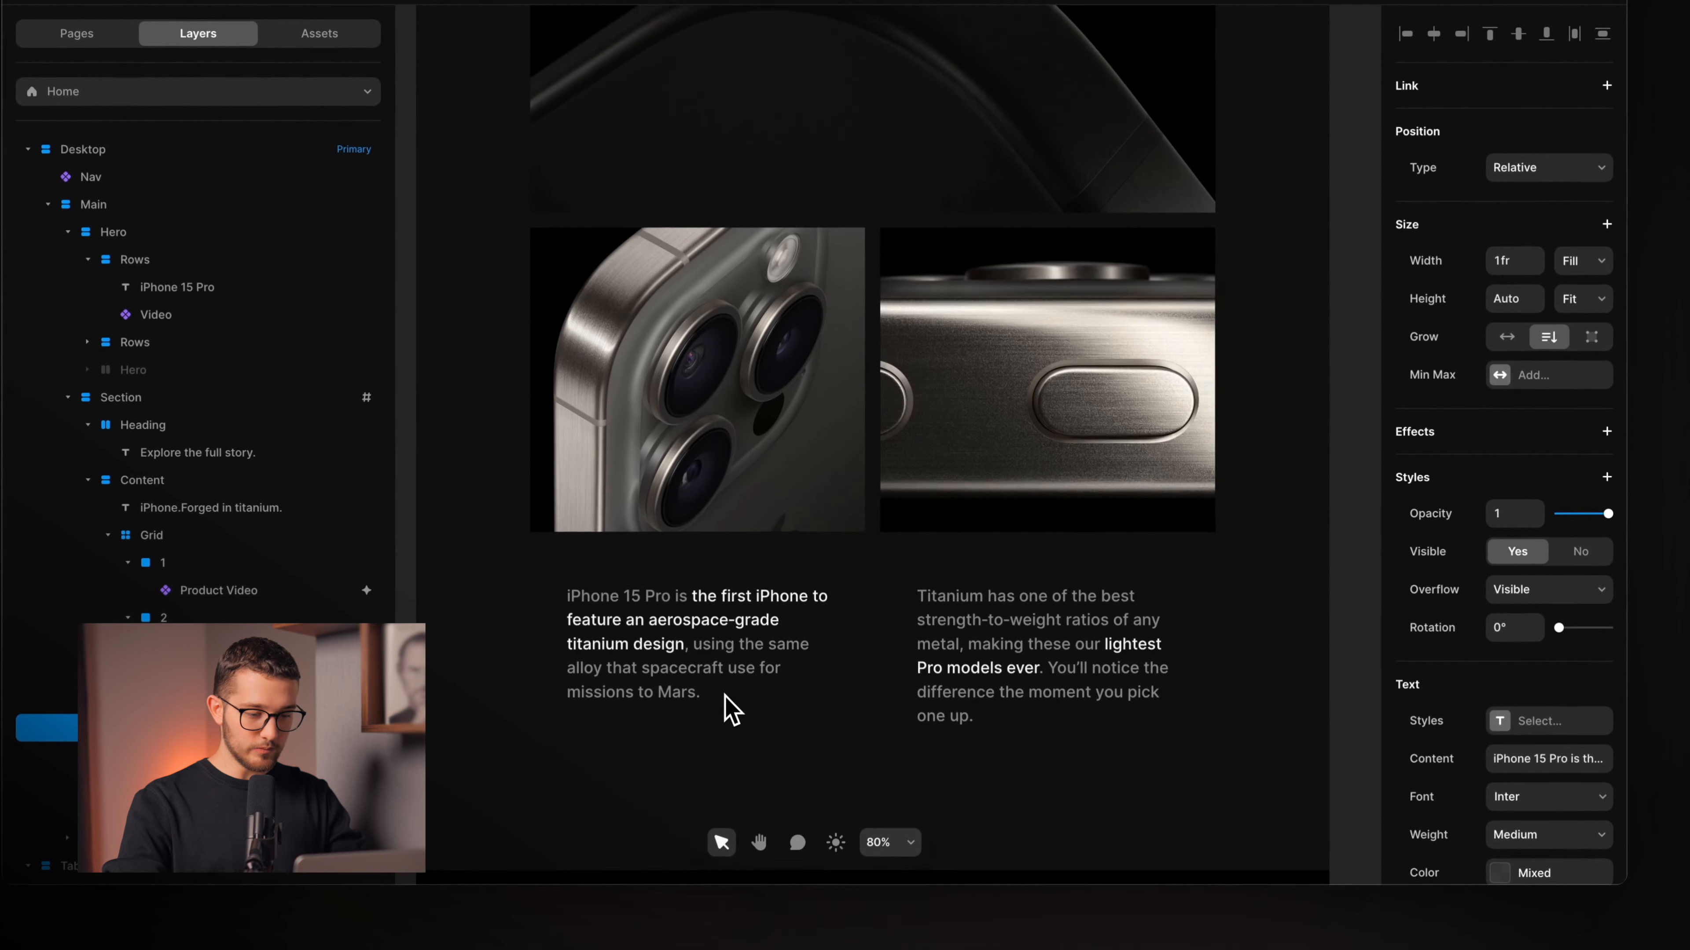
left_click(801, 487)
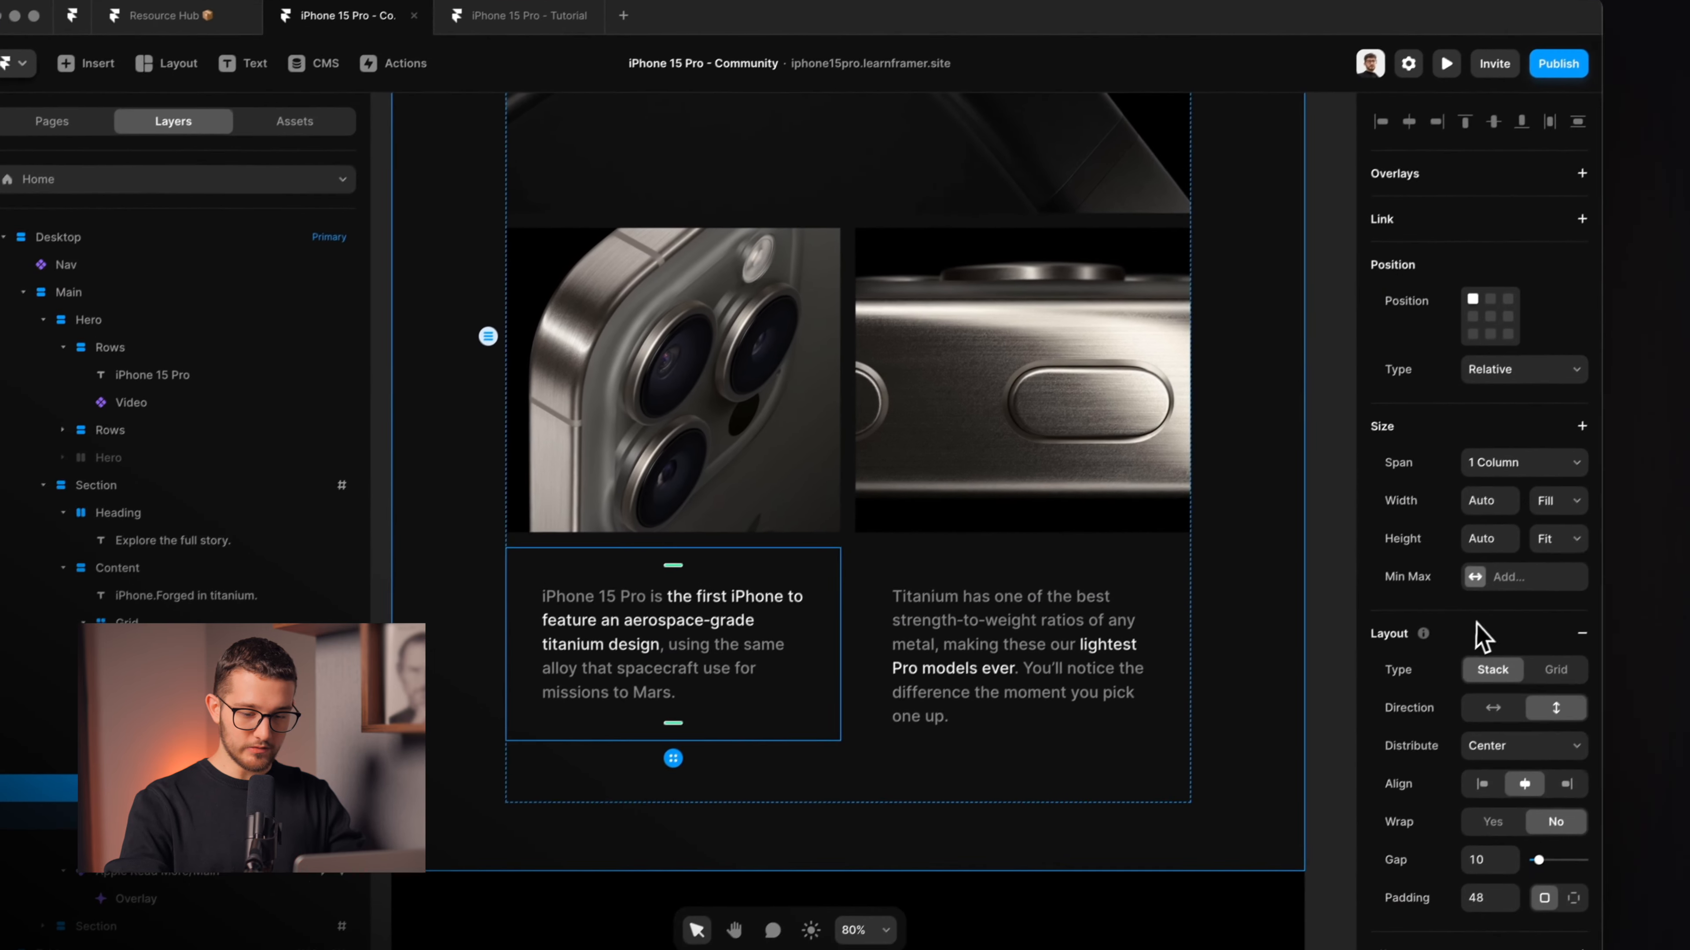
scroll(1575, 544, "down", 10)
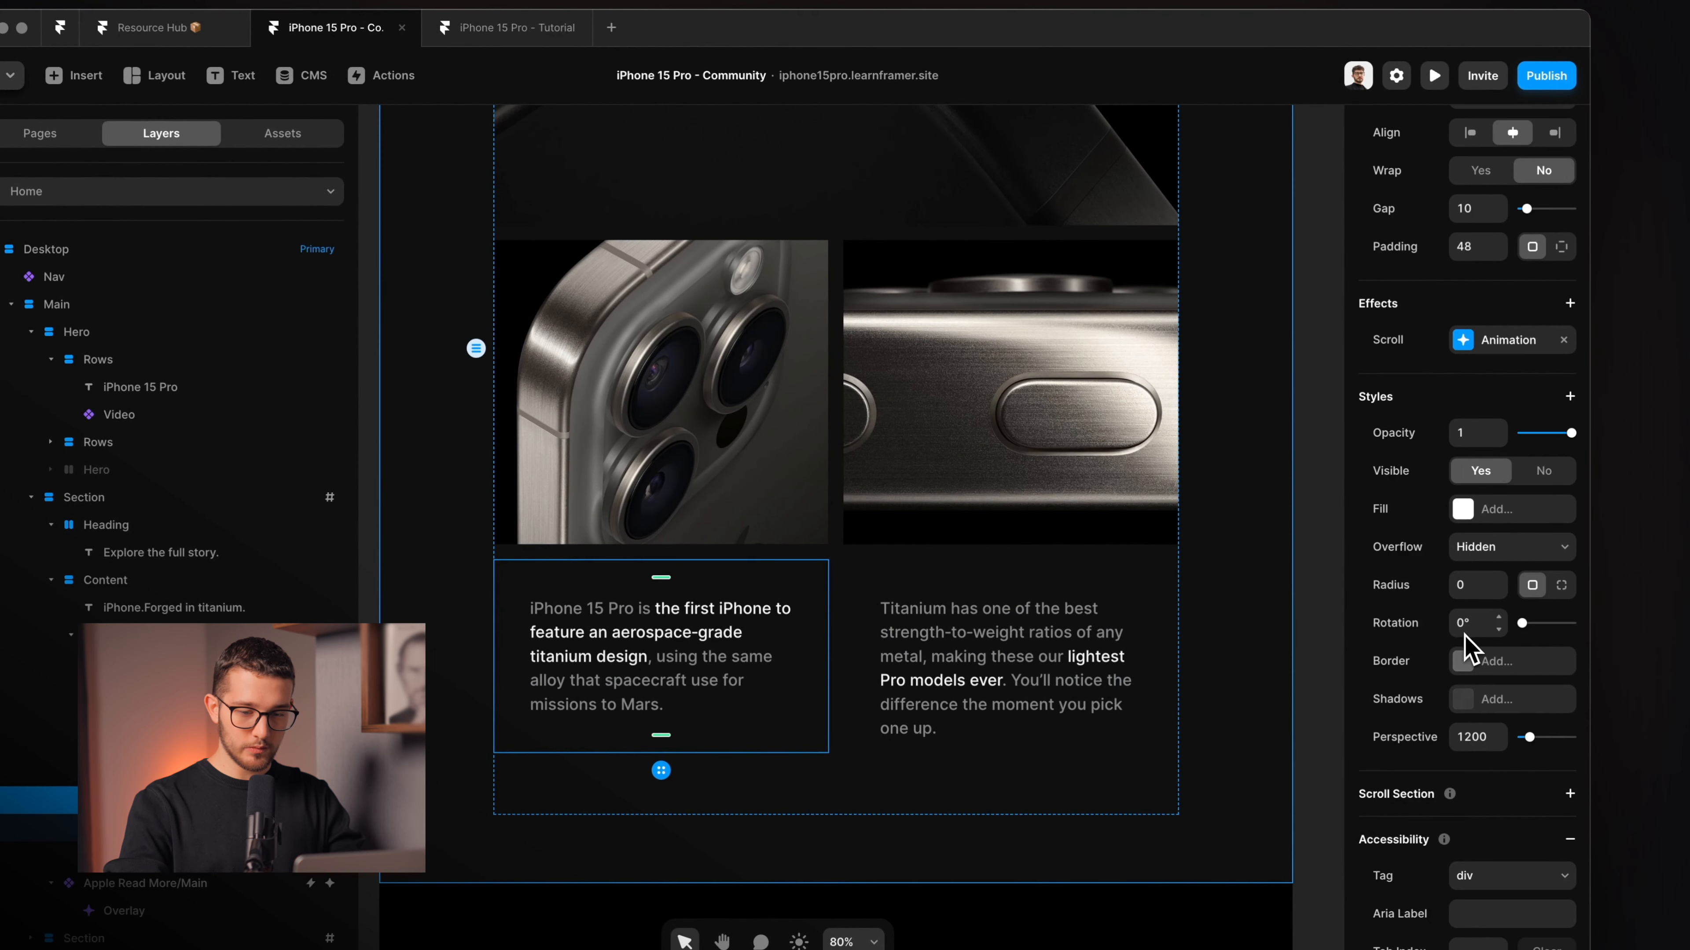
left_click(1478, 353)
left_click_drag(1238, 345, 1243, 269)
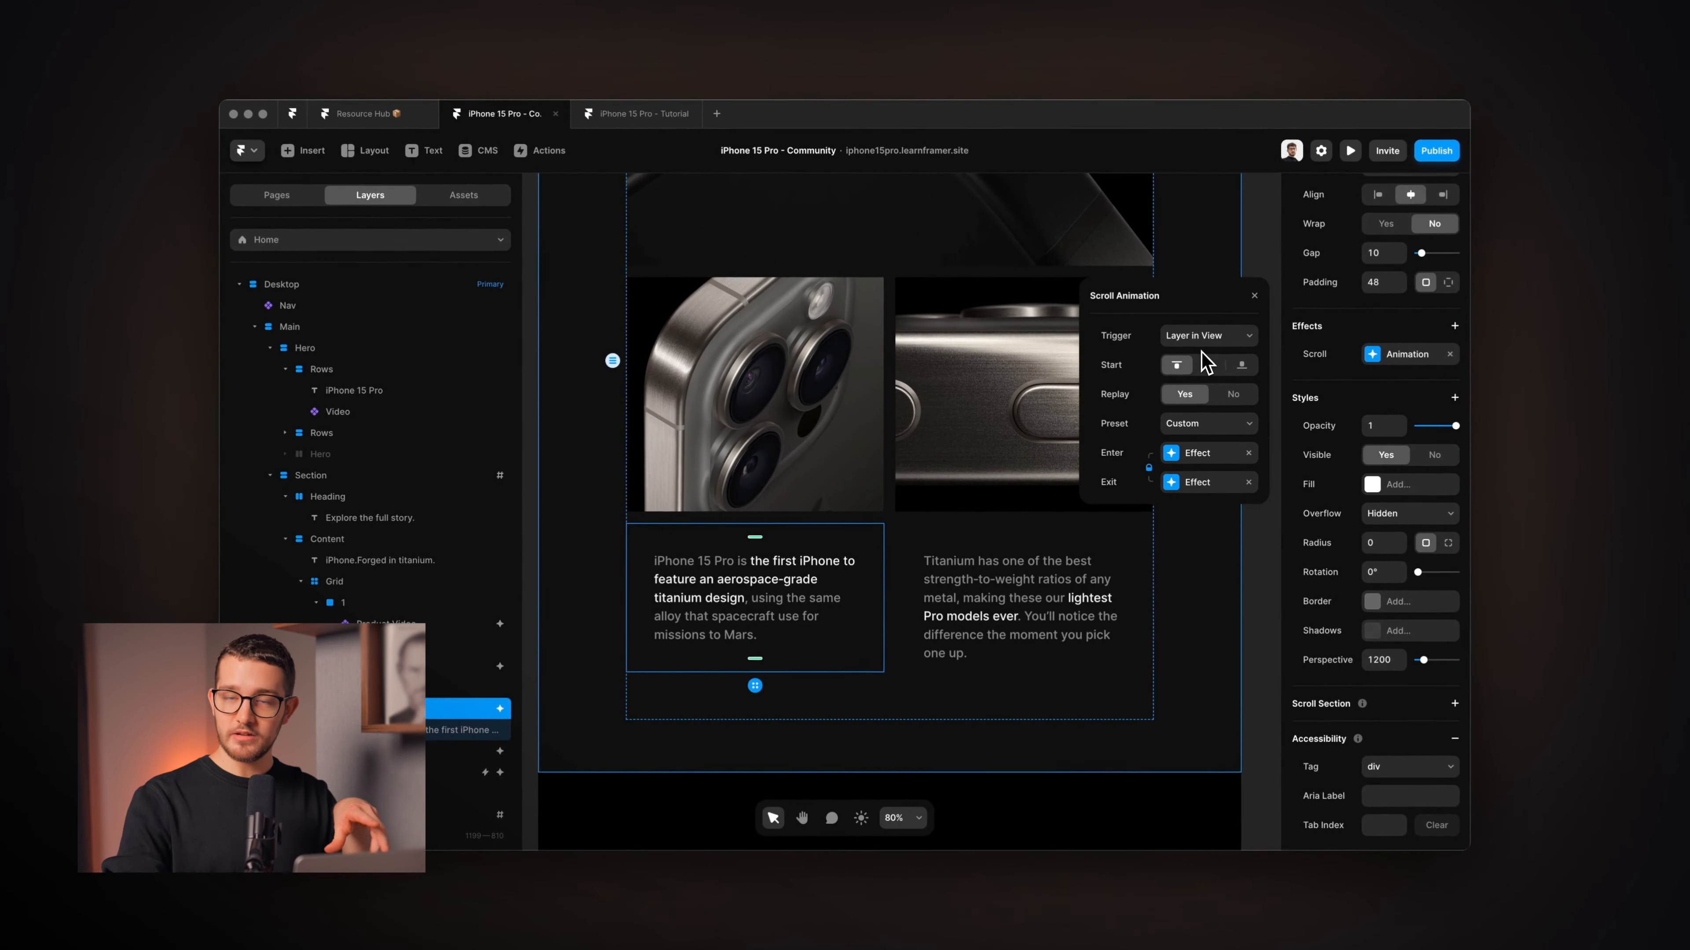
left_click(1208, 453)
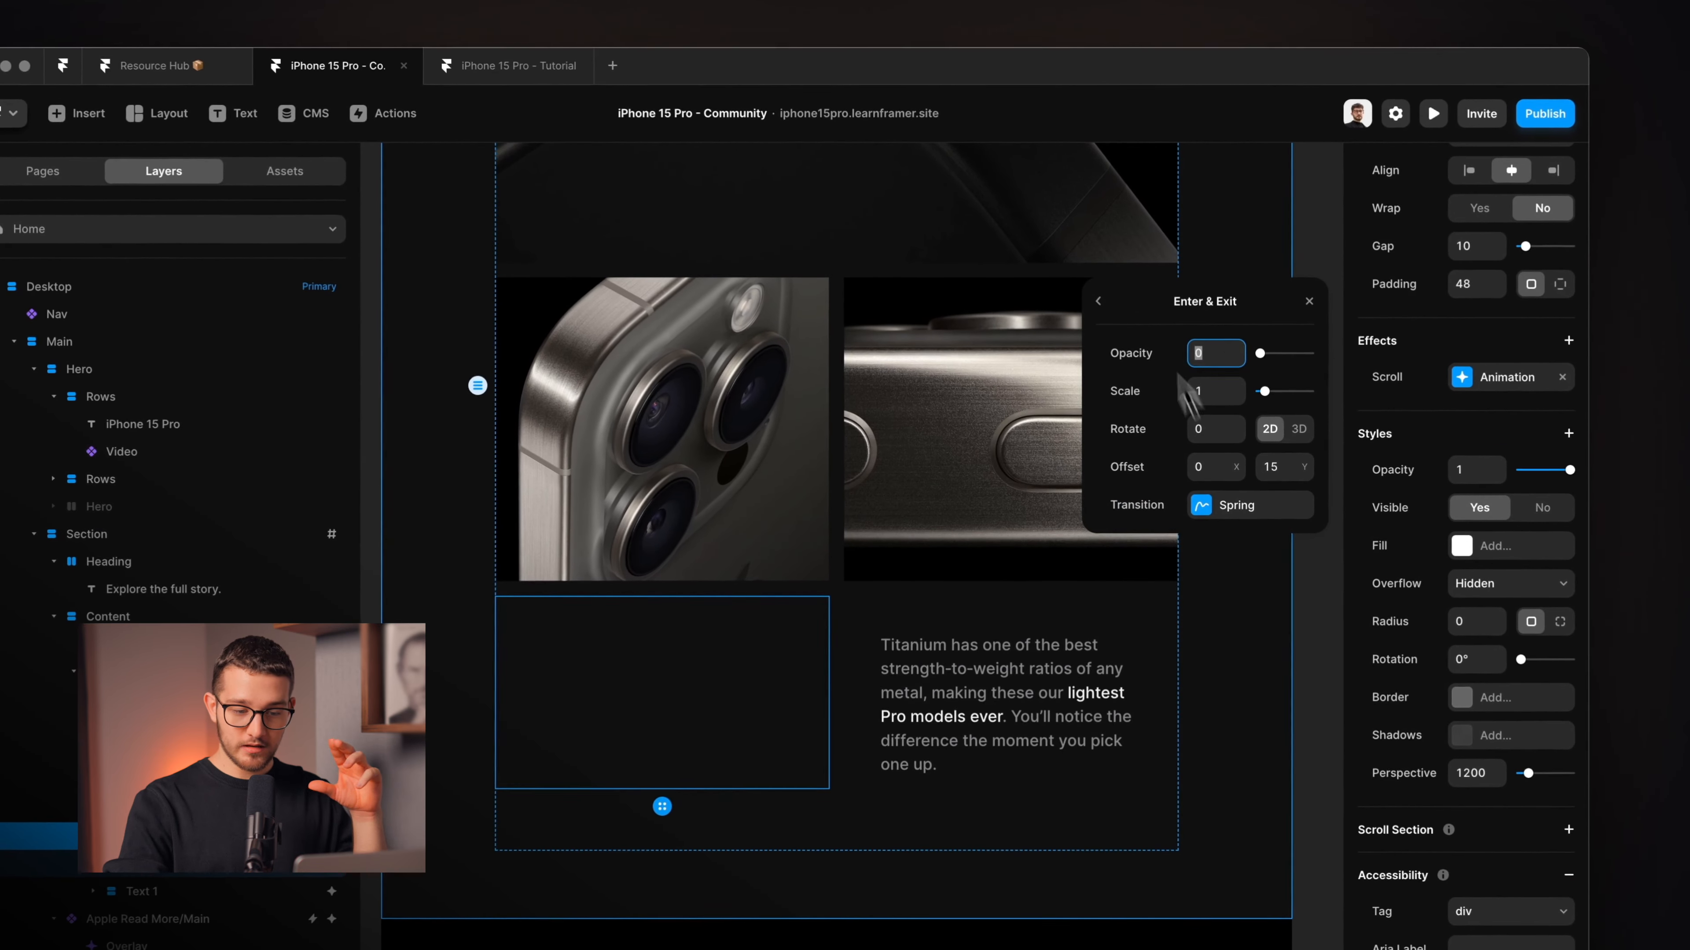